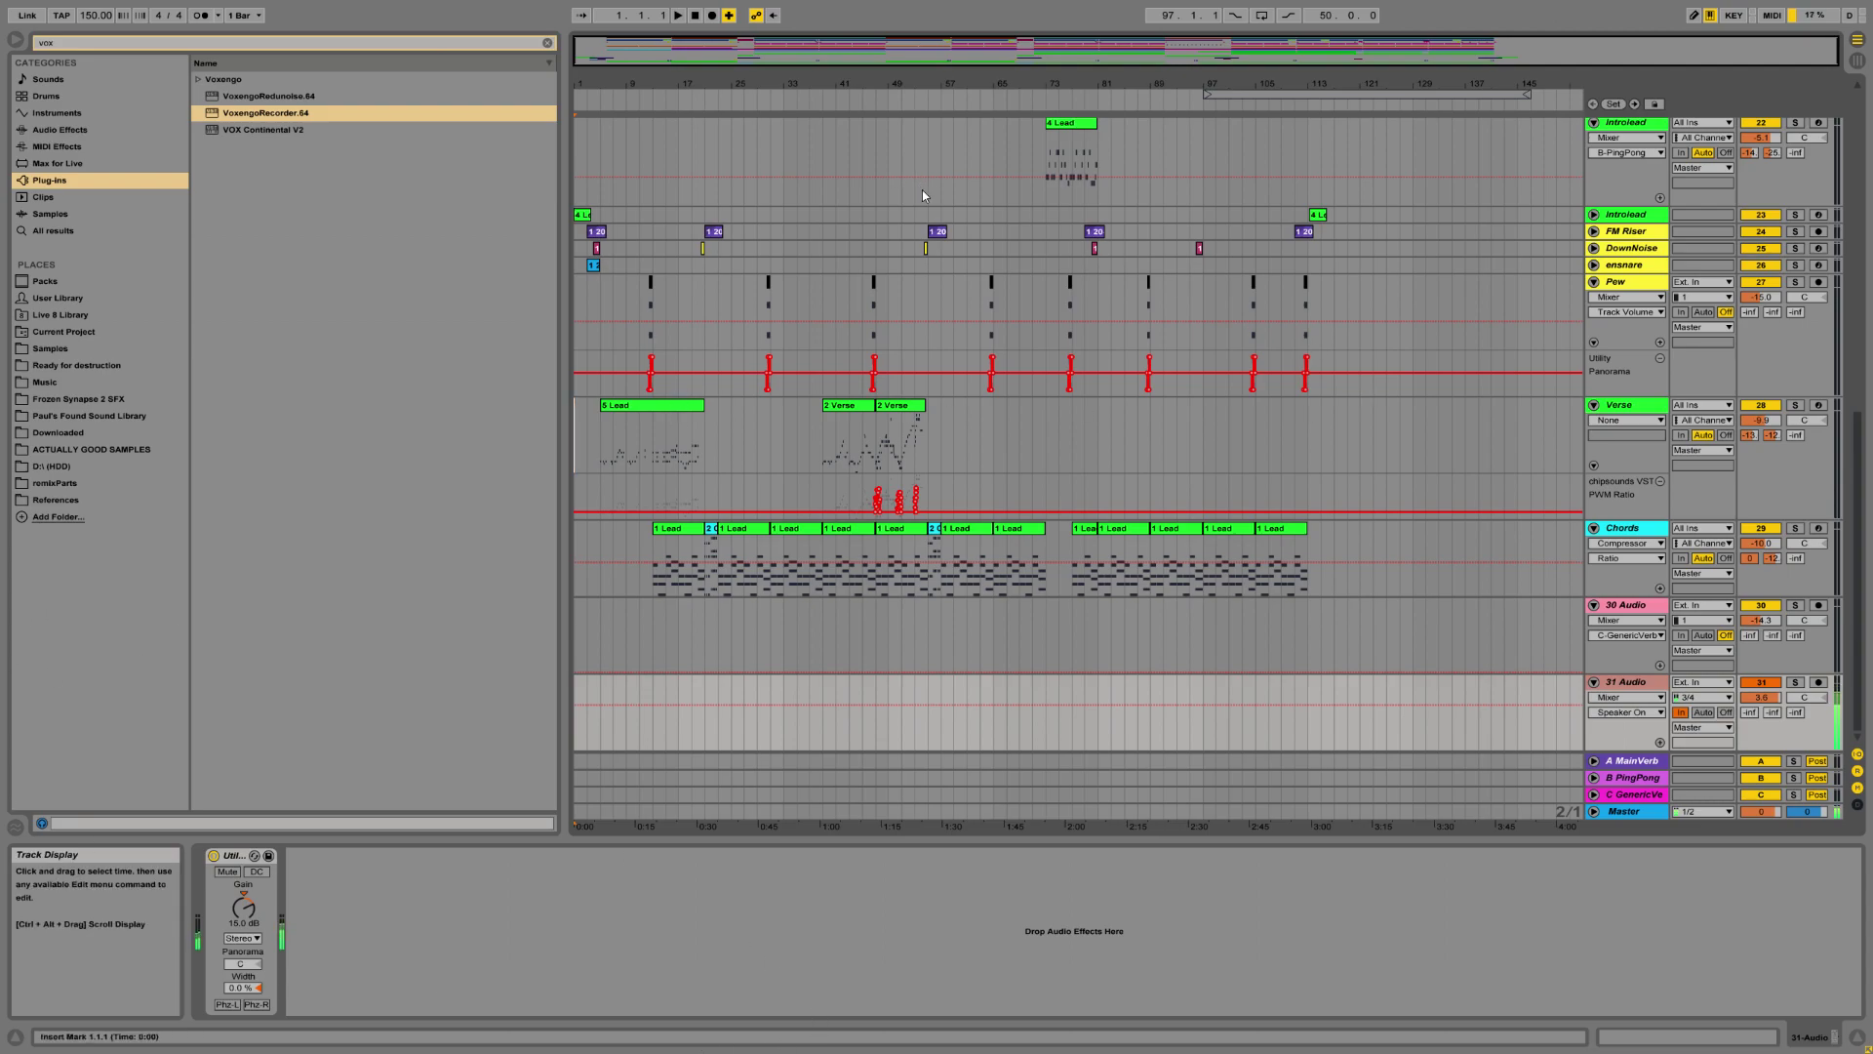
Play the song from the start and hide the browser to widen the arrangement.
{"action": "left_click", "coordinate": [680, 17]}
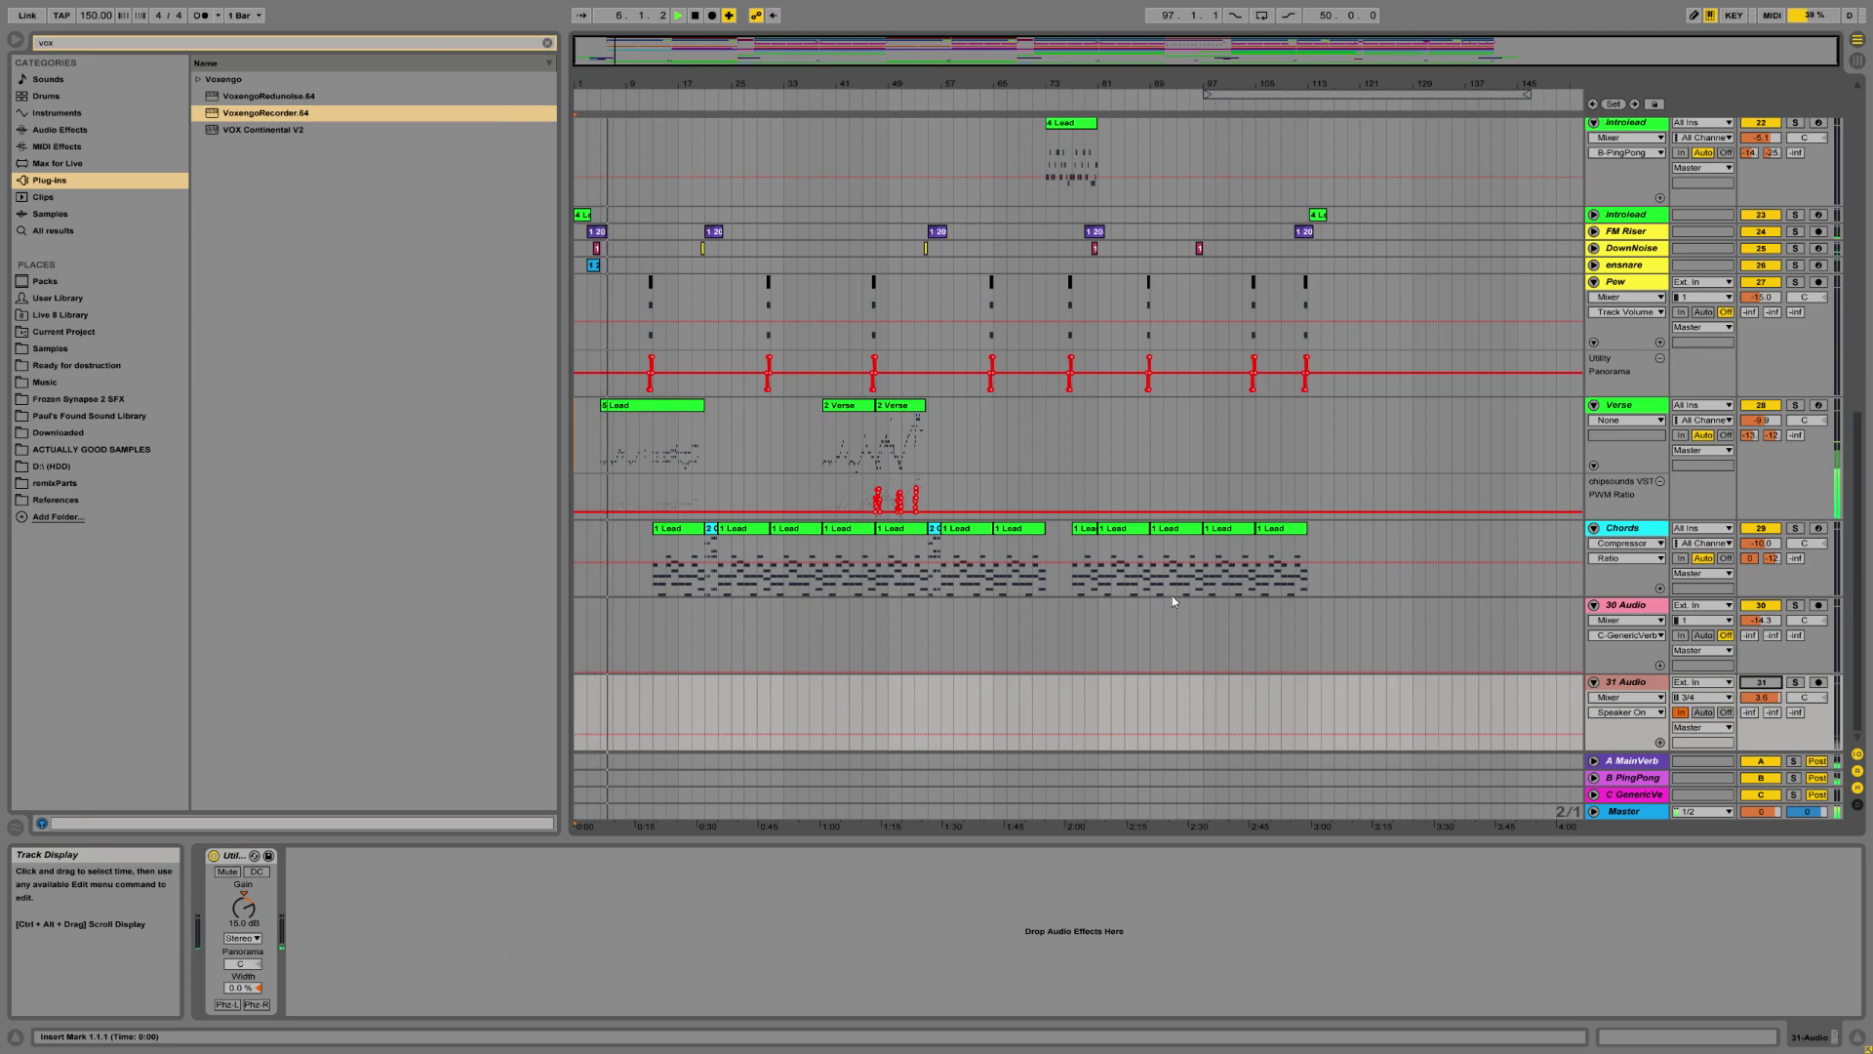
{"action": "left_click_drag", "start_coordinate": [582, 84], "coordinate": [581, 146]}
{"action": "left_click", "coordinate": [12, 43]}
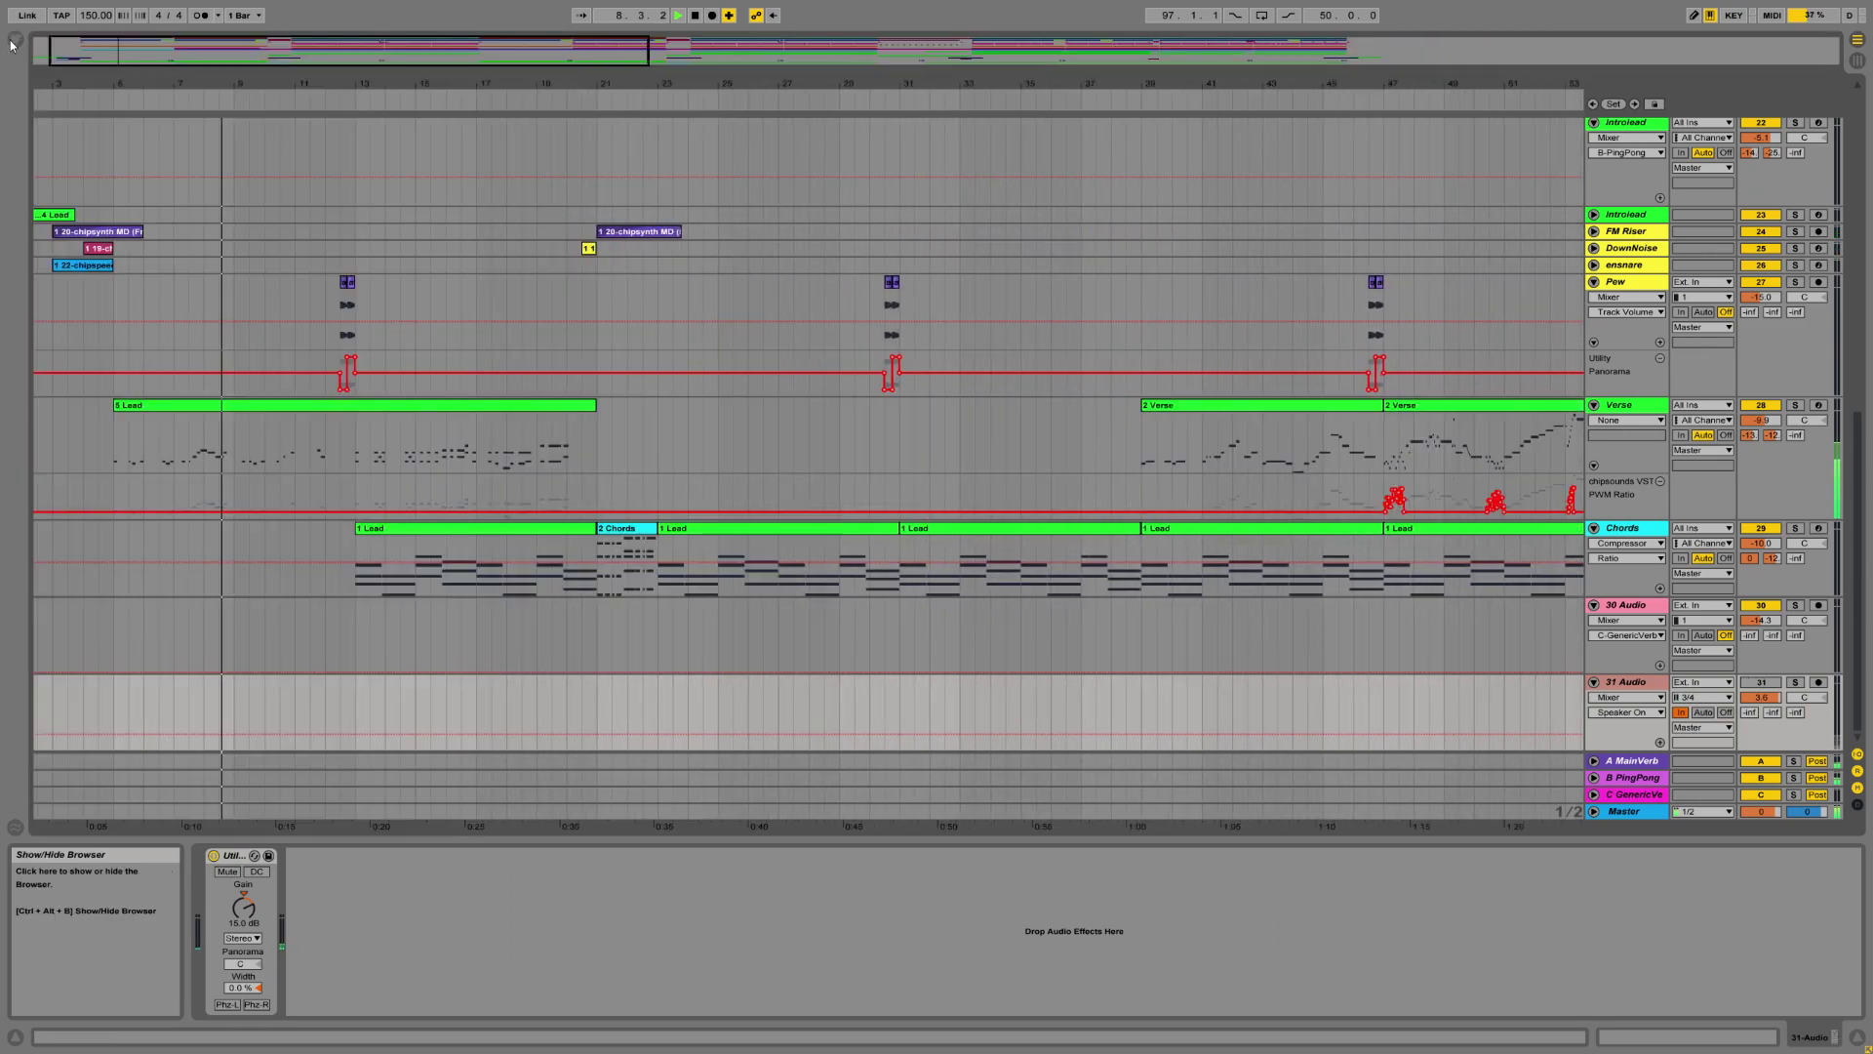
{"action": "left_click_drag", "start_coordinate": [248, 81], "coordinate": [248, 102]}
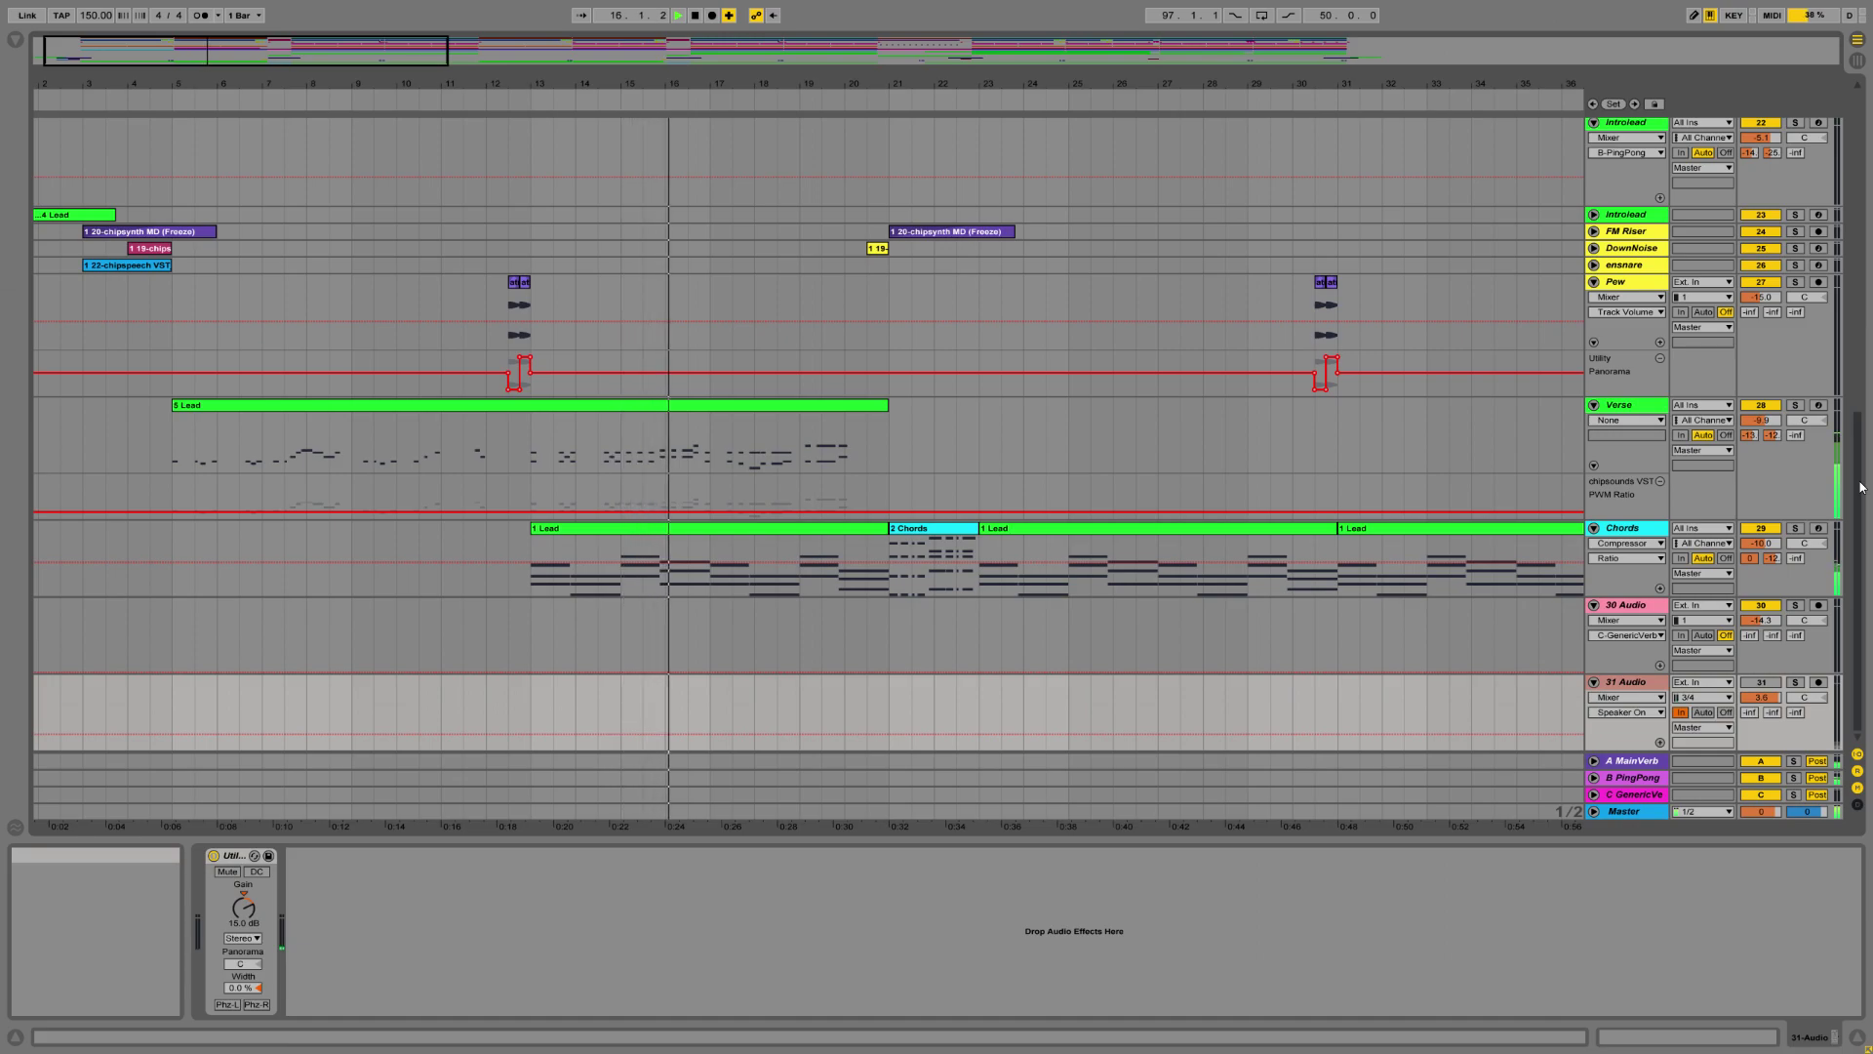
{"action": "left_click_drag", "start_coordinate": [1860, 486], "coordinate": [1860, 449]}
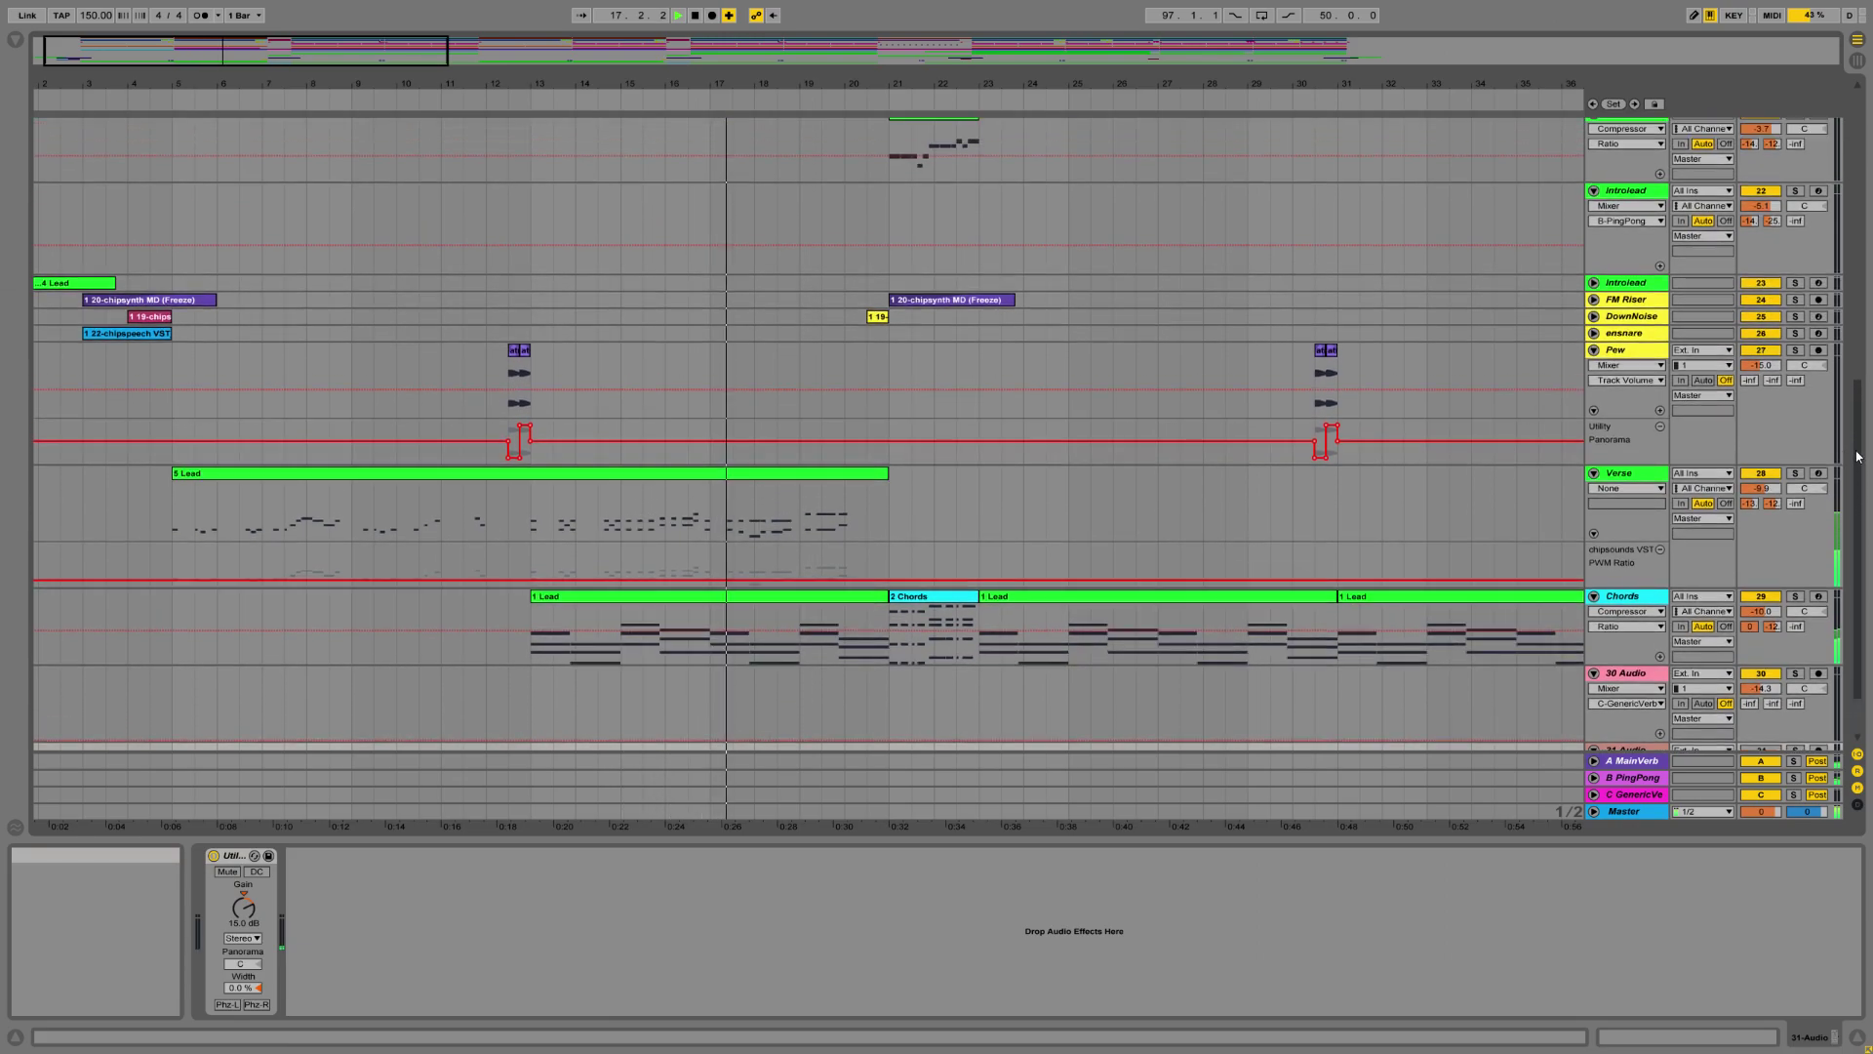
Switch to the session mixer during playback and hide the browser to show more channels.
{"action": "key", "text": "Tab"}
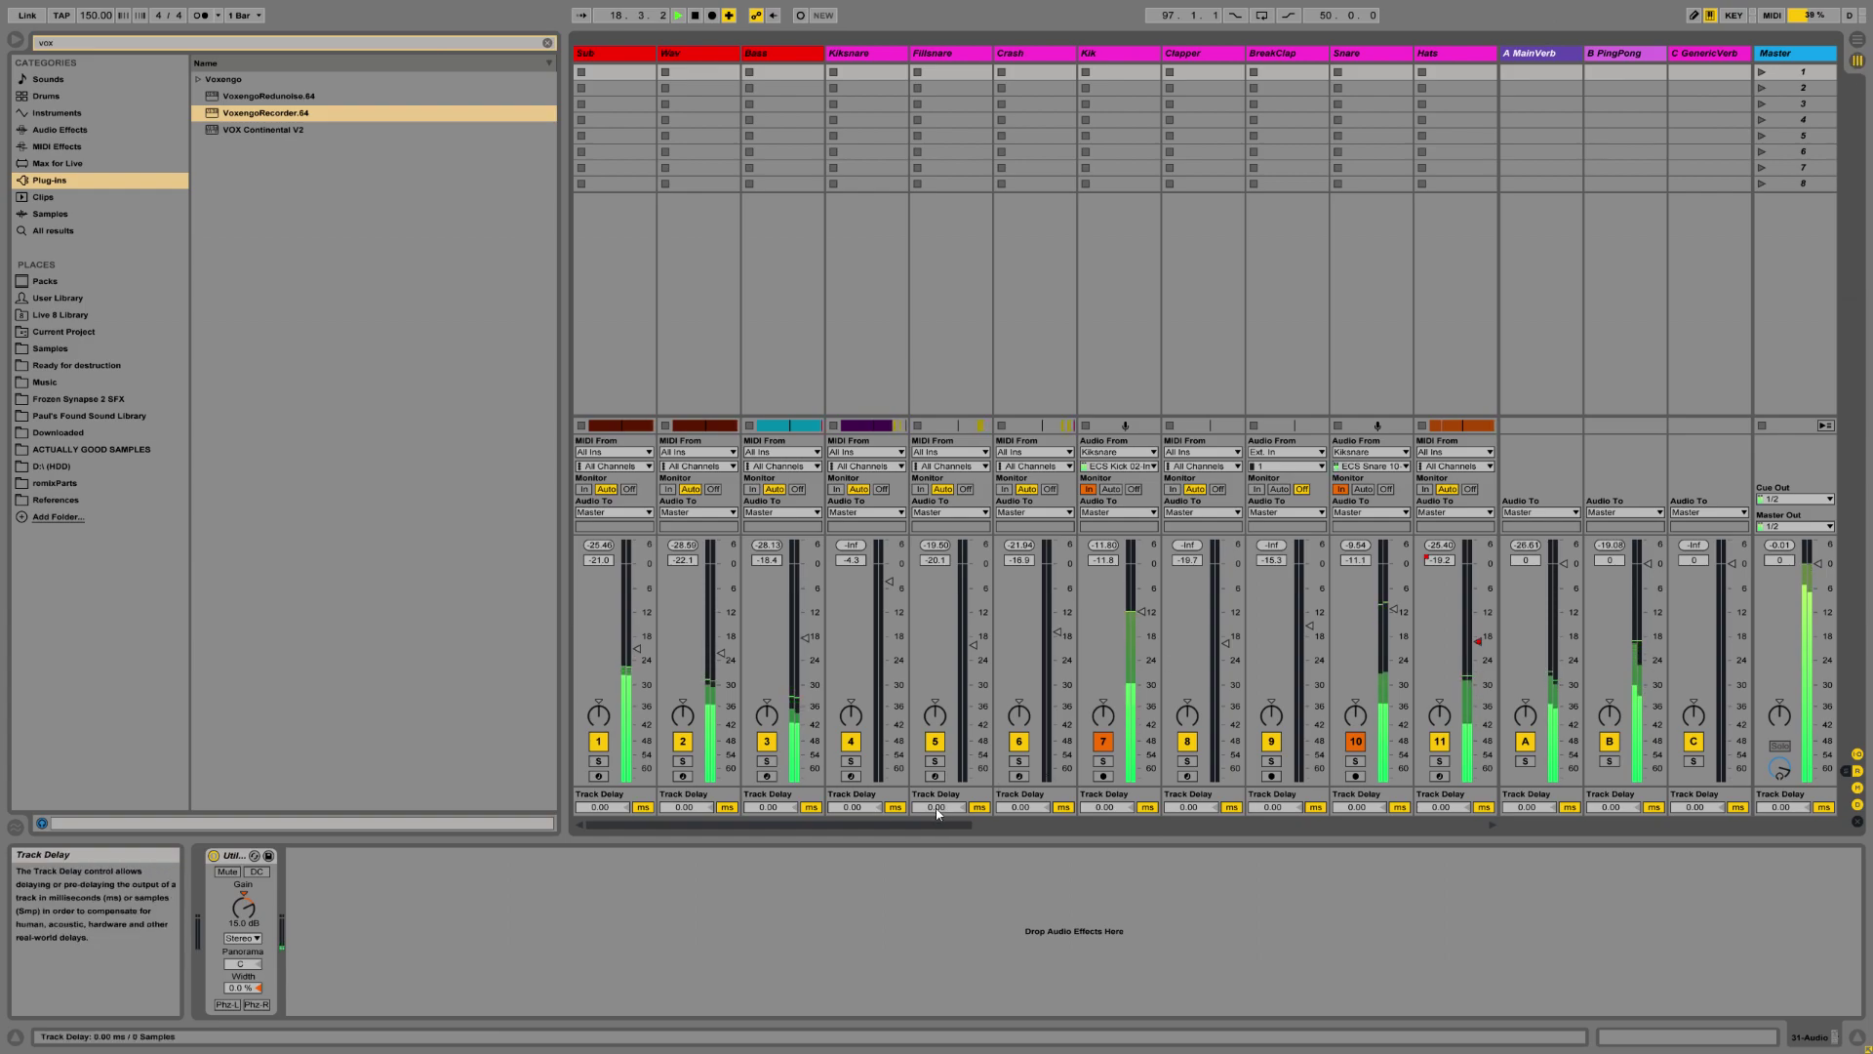
{"action": "left_click_drag", "start_coordinate": [980, 833], "coordinate": [1048, 845]}
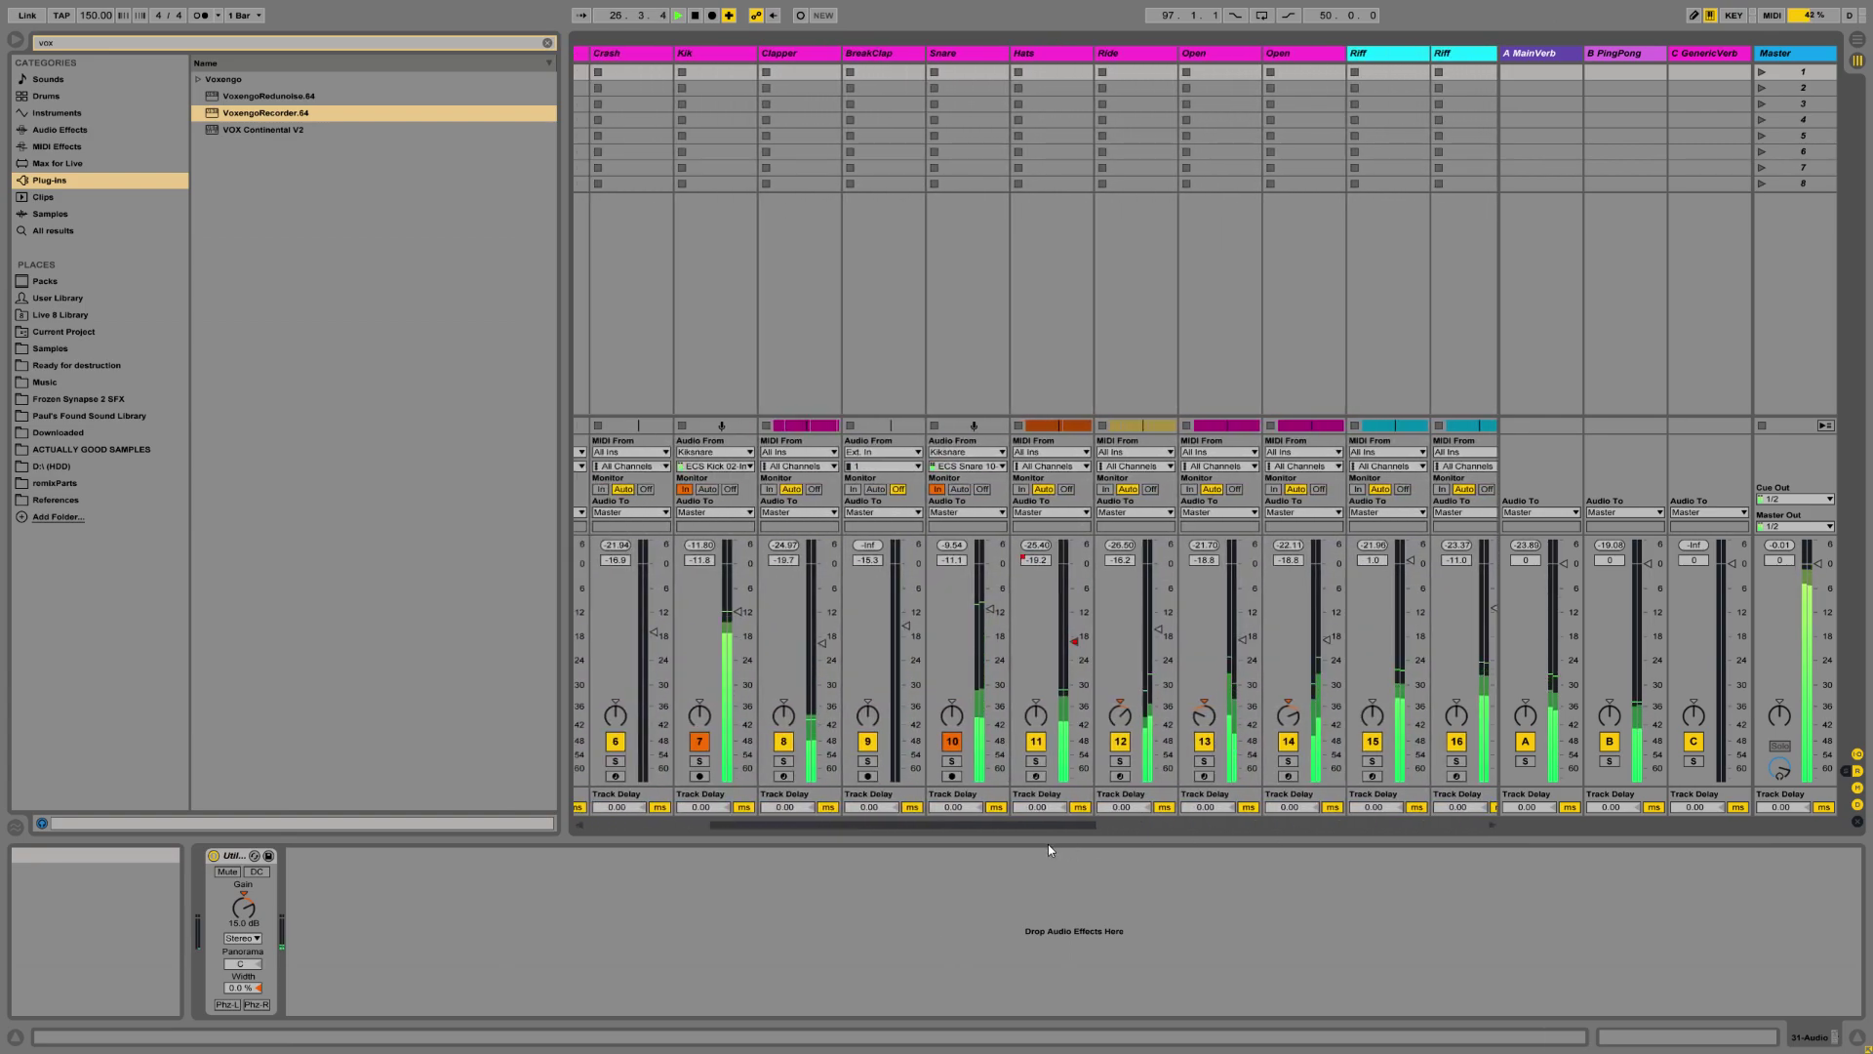
{"action": "left_click", "coordinate": [15, 39]}
{"action": "left_click_drag", "start_coordinate": [531, 826], "coordinate": [598, 828]}
Show the Lead track's device chain and collapse the chipsounds VST_x64 parameters.
{"action": "left_click", "coordinate": [1052, 72]}
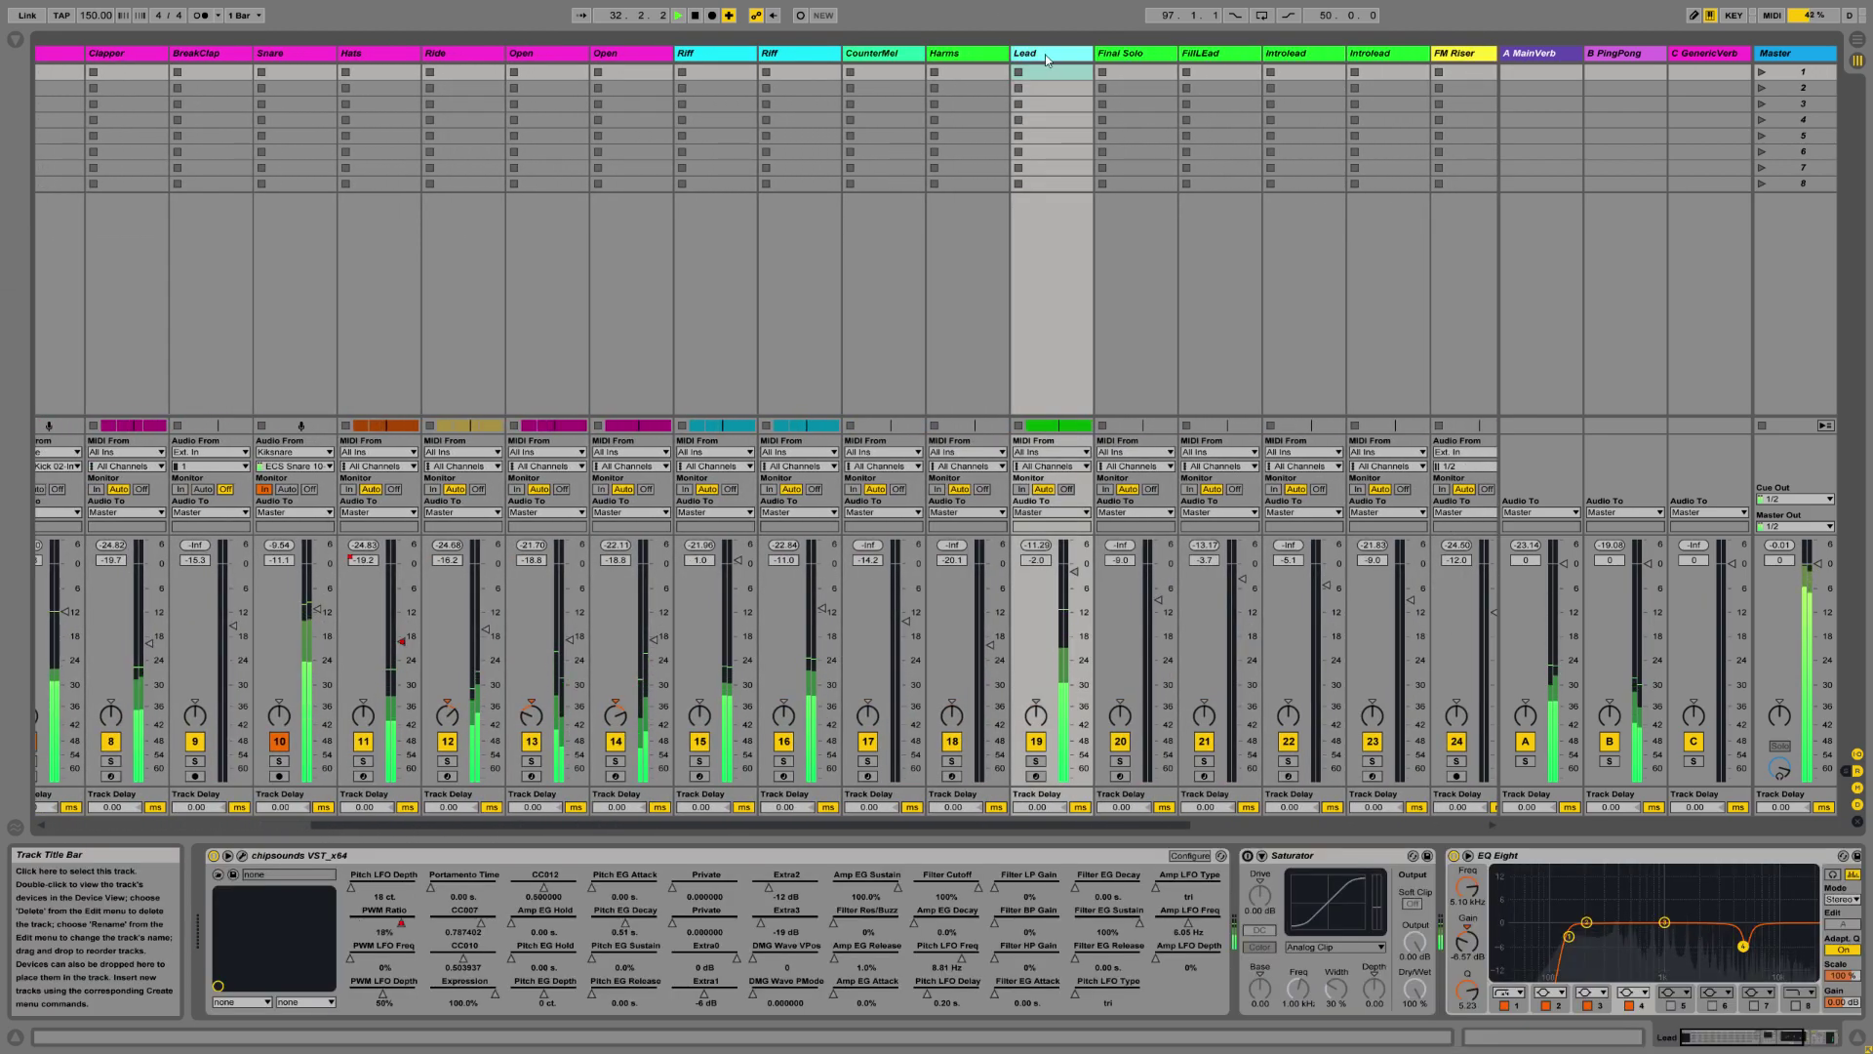
{"action": "left_click", "coordinate": [229, 856]}
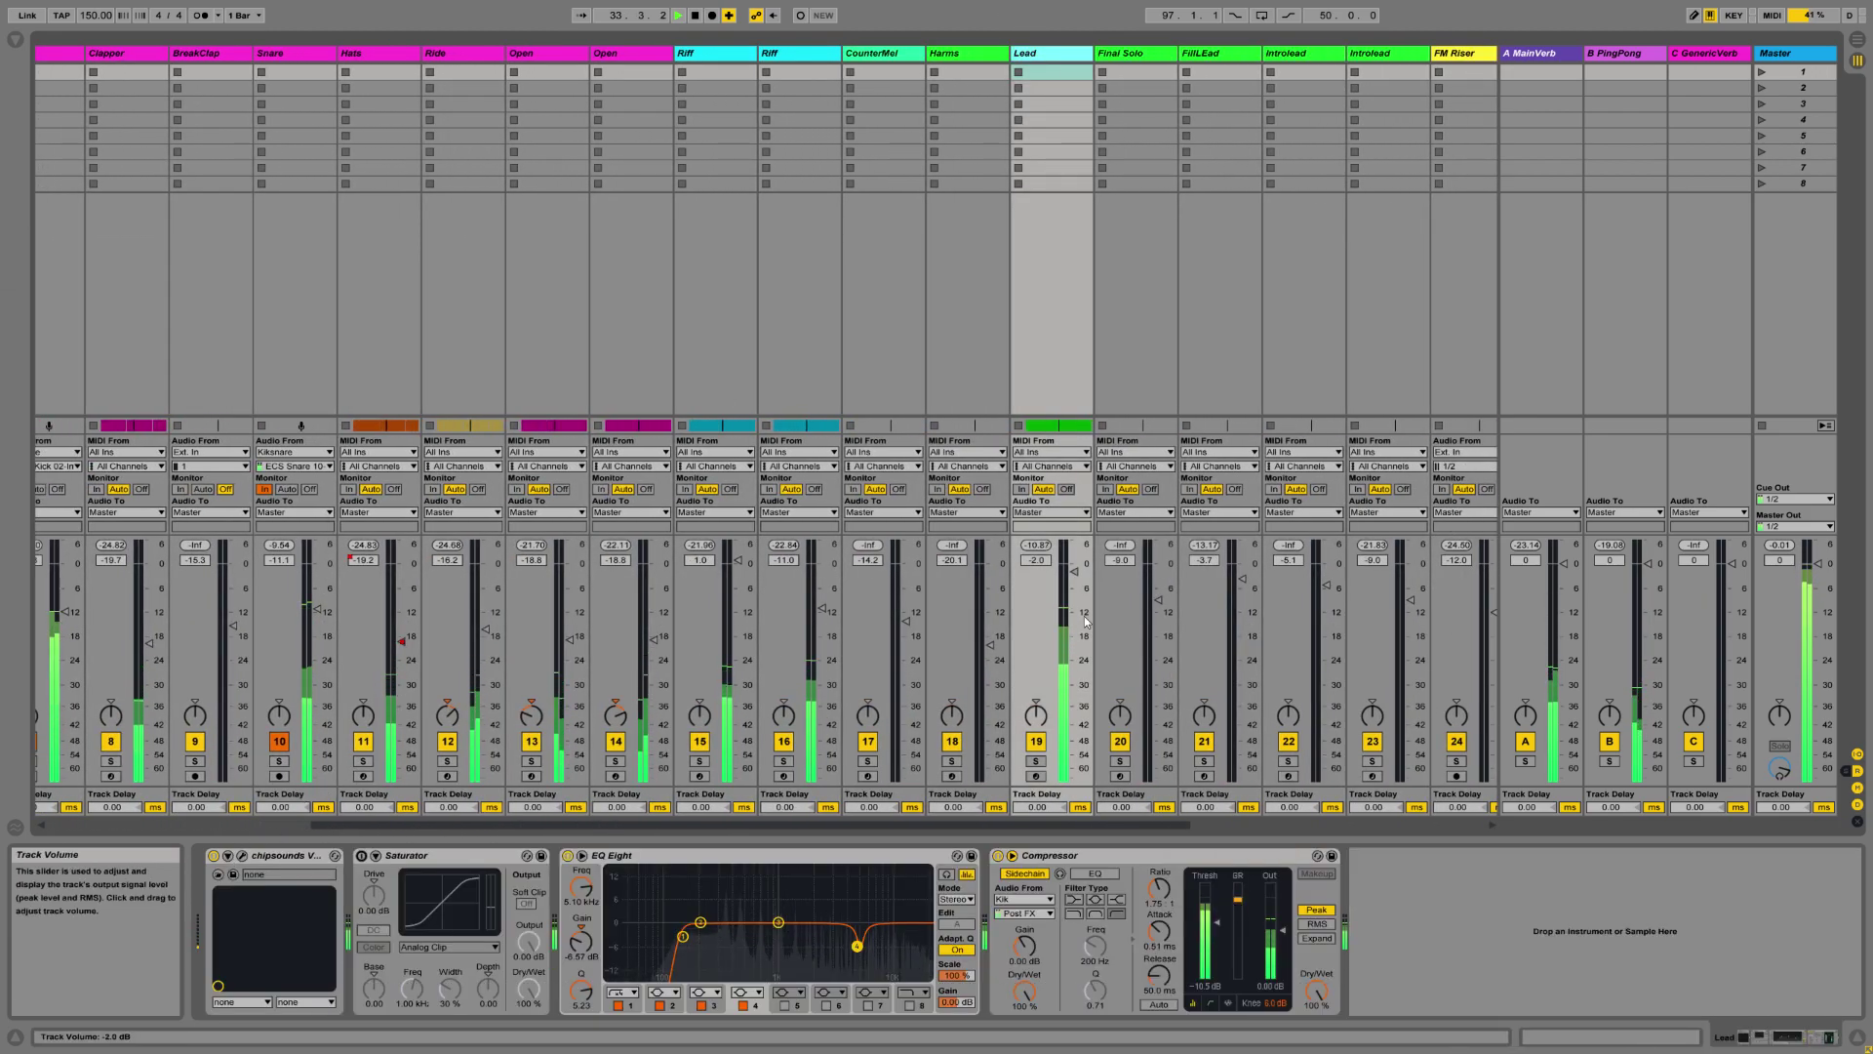
{"action": "left_click_drag", "start_coordinate": [1014, 824], "coordinate": [1286, 835]}
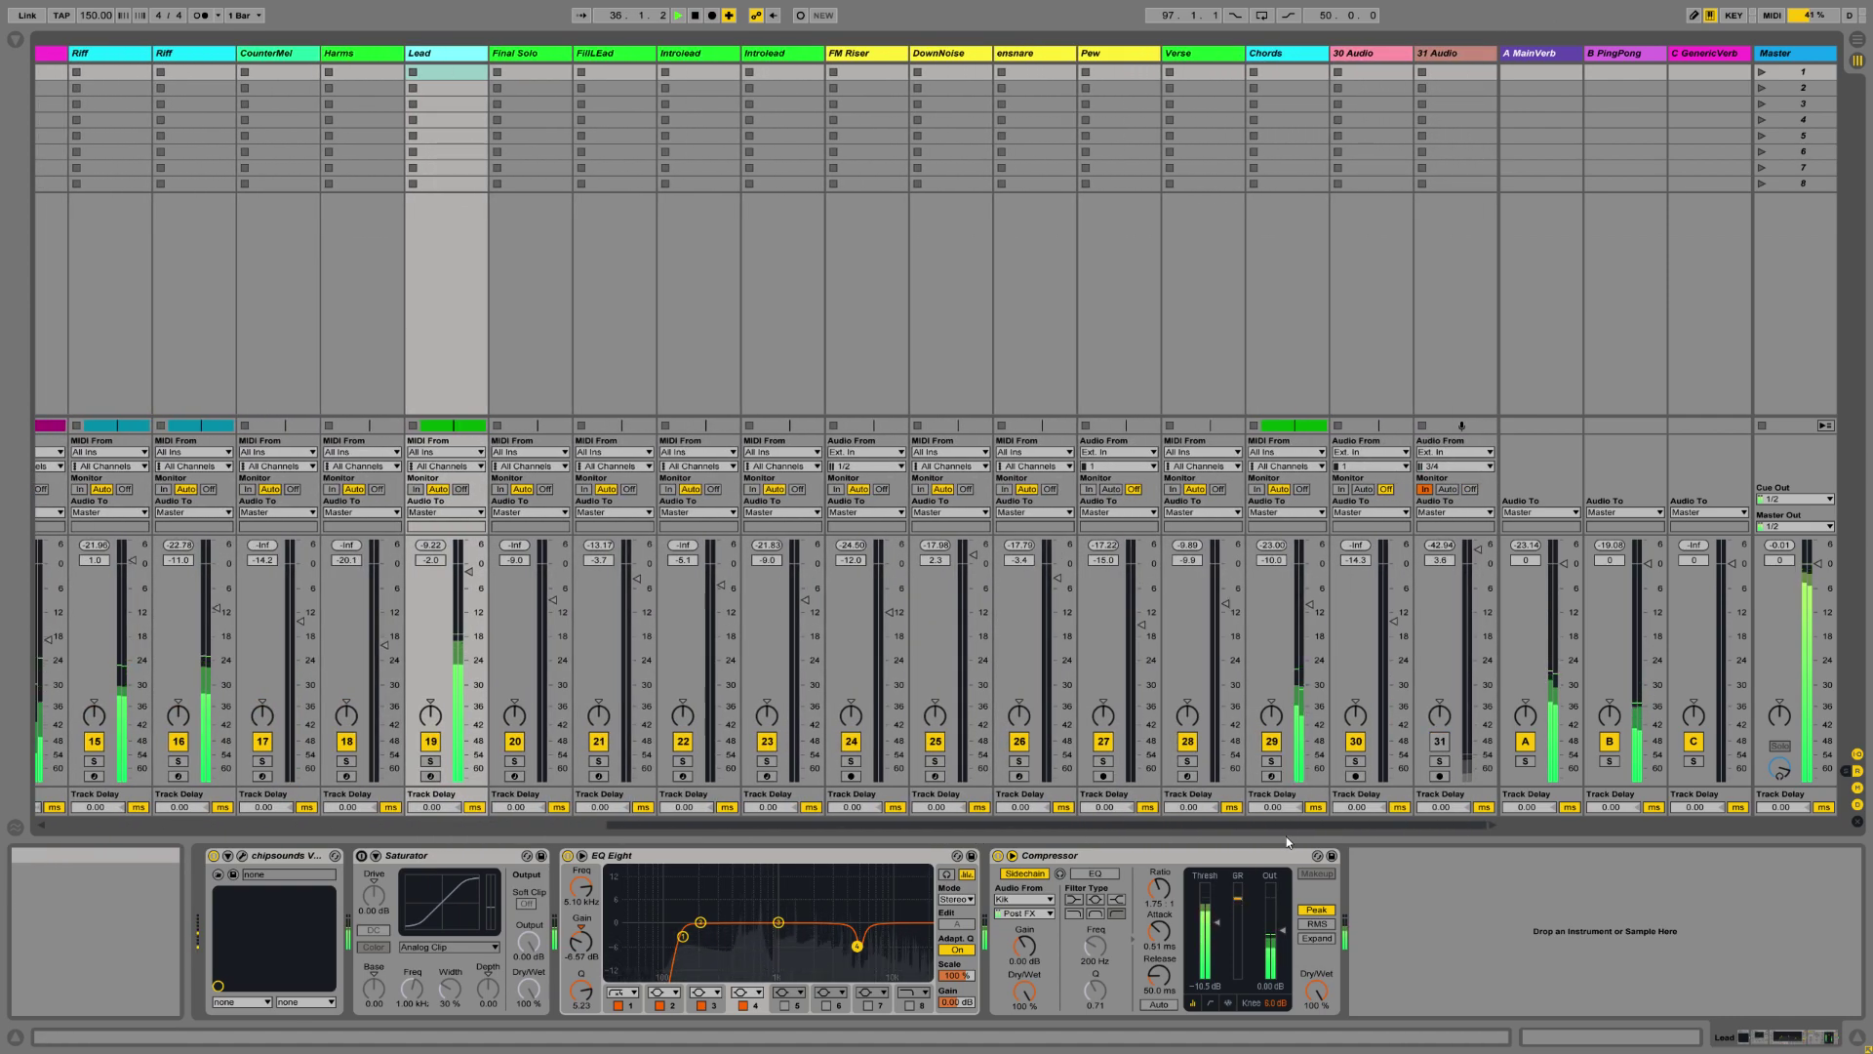
Return to the arrangement and stop playback.
{"action": "left_click", "coordinate": [1856, 39]}
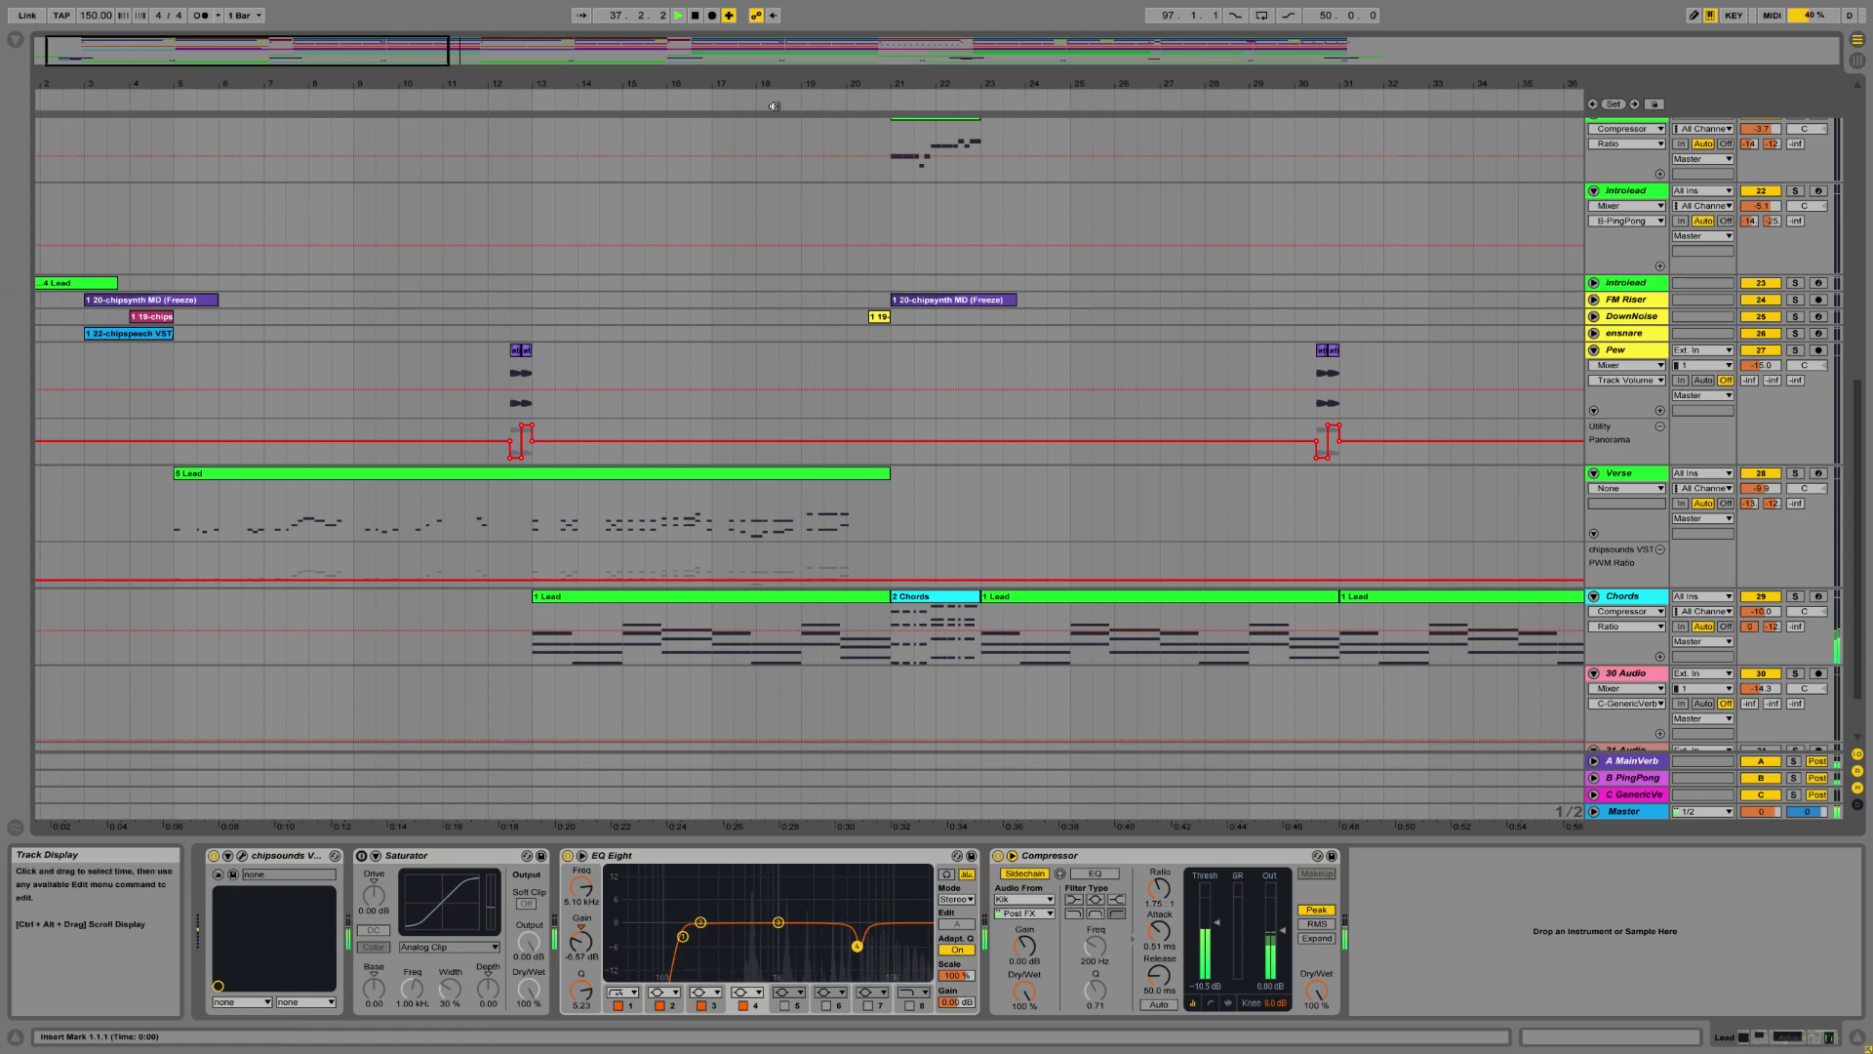
{"action": "scroll", "coordinate": [1522, 479], "scroll_direction": "down", "scroll_amount": 1}
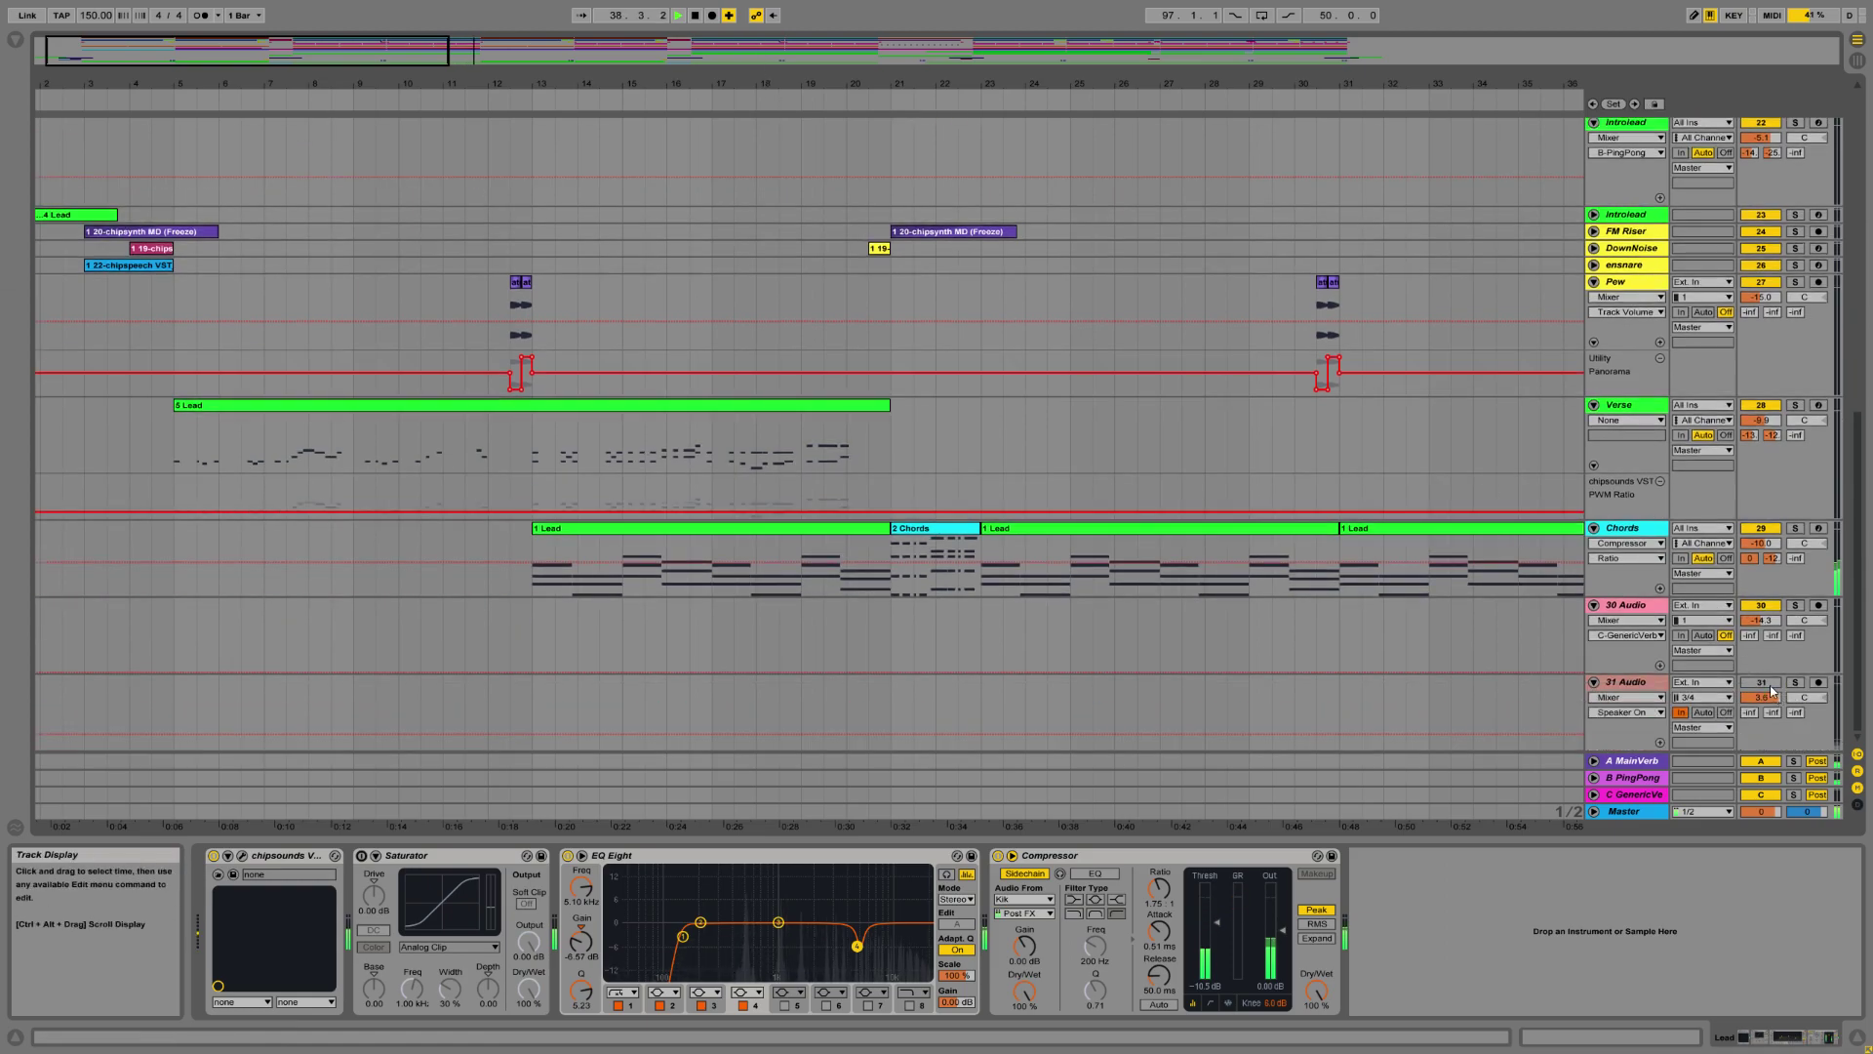
{"action": "left_click", "coordinate": [694, 15]}
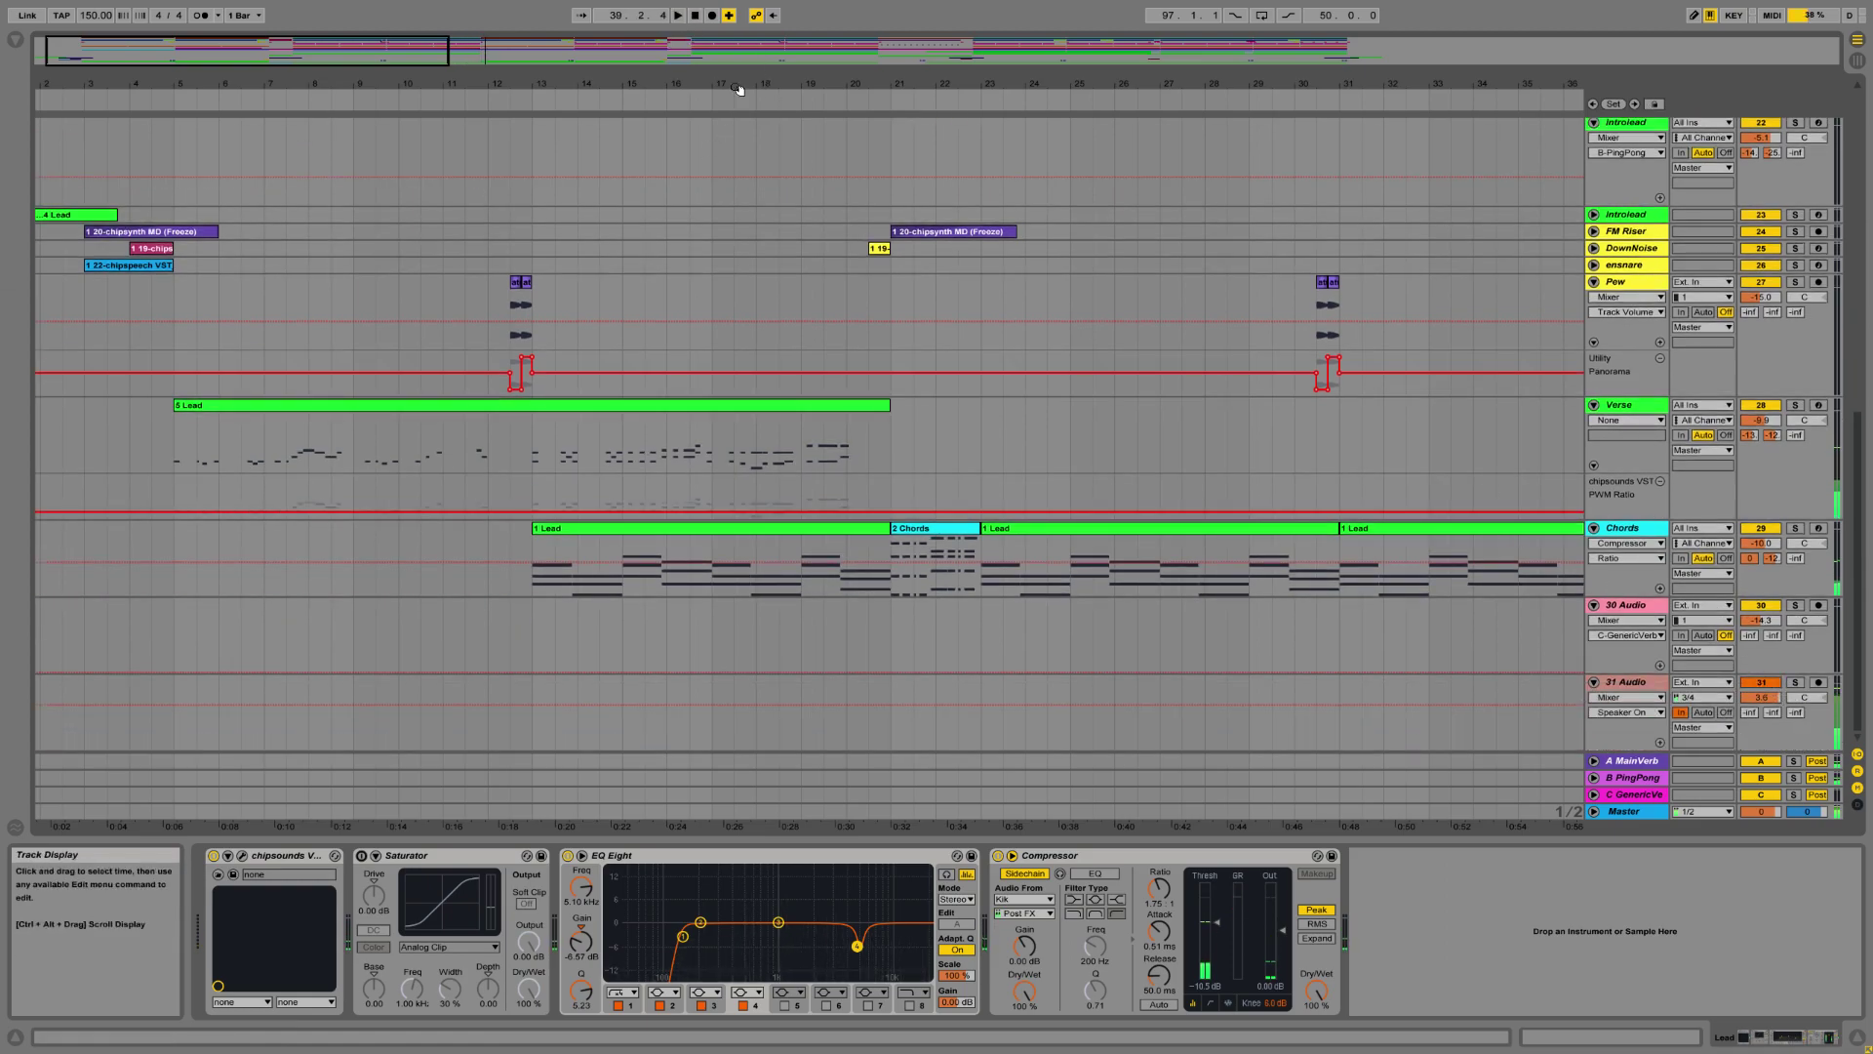
Look over the song's full length and the session mixer's channels, ending back in the arrangement.
{"action": "left_click_drag", "start_coordinate": [744, 86], "coordinate": [713, 39]}
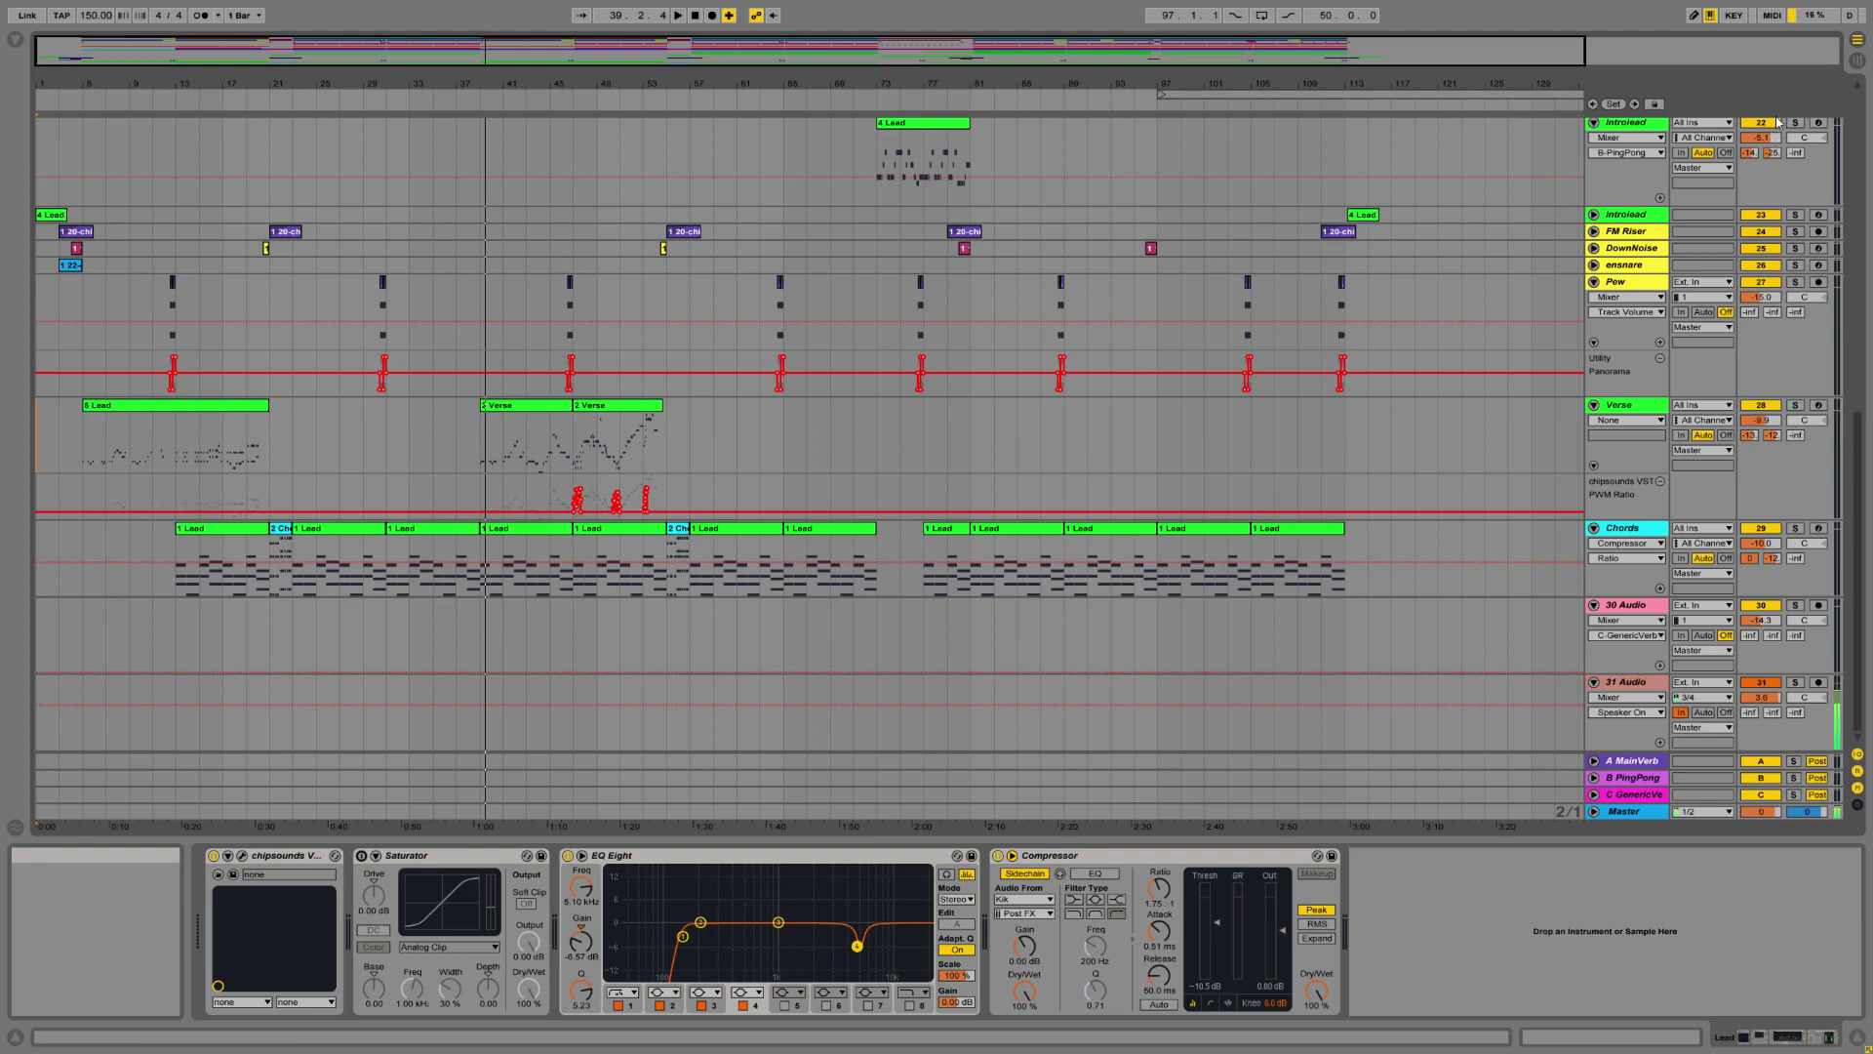
{"action": "left_click", "coordinate": [1856, 62]}
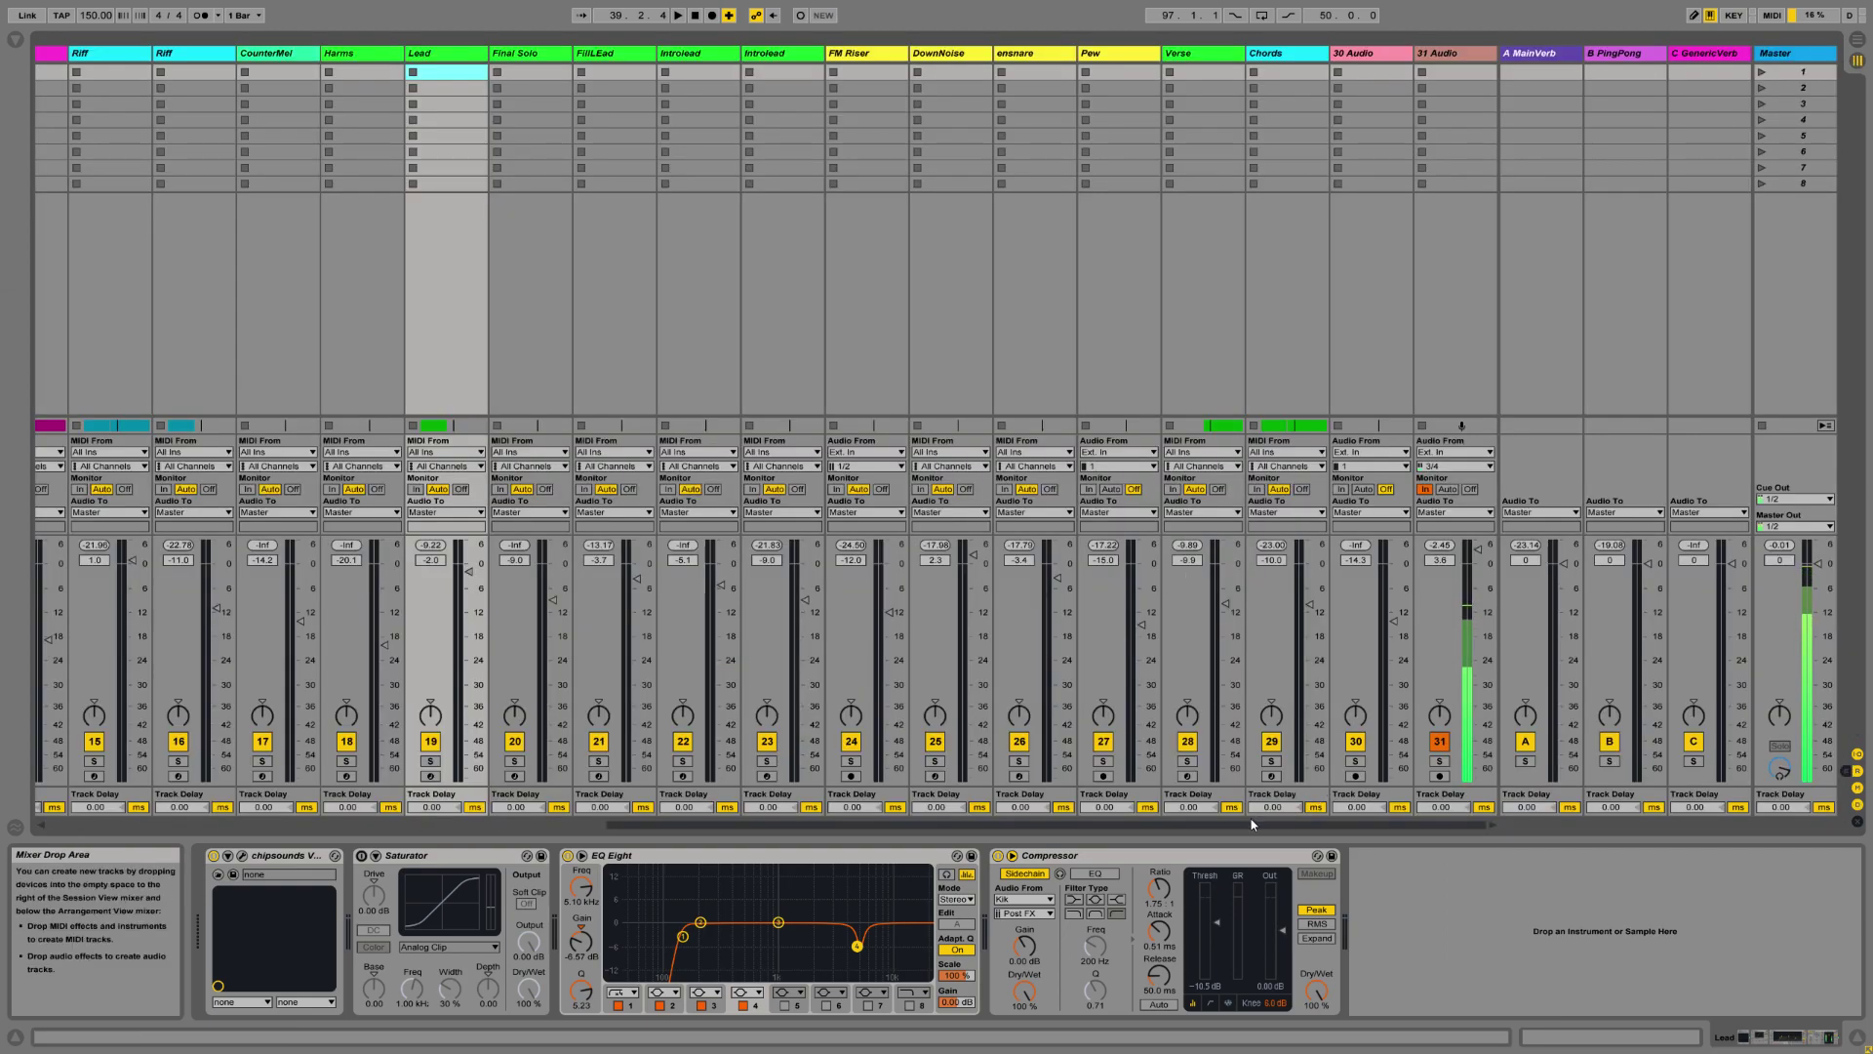
{"action": "left_click_drag", "start_coordinate": [1251, 825], "coordinate": [678, 826]}
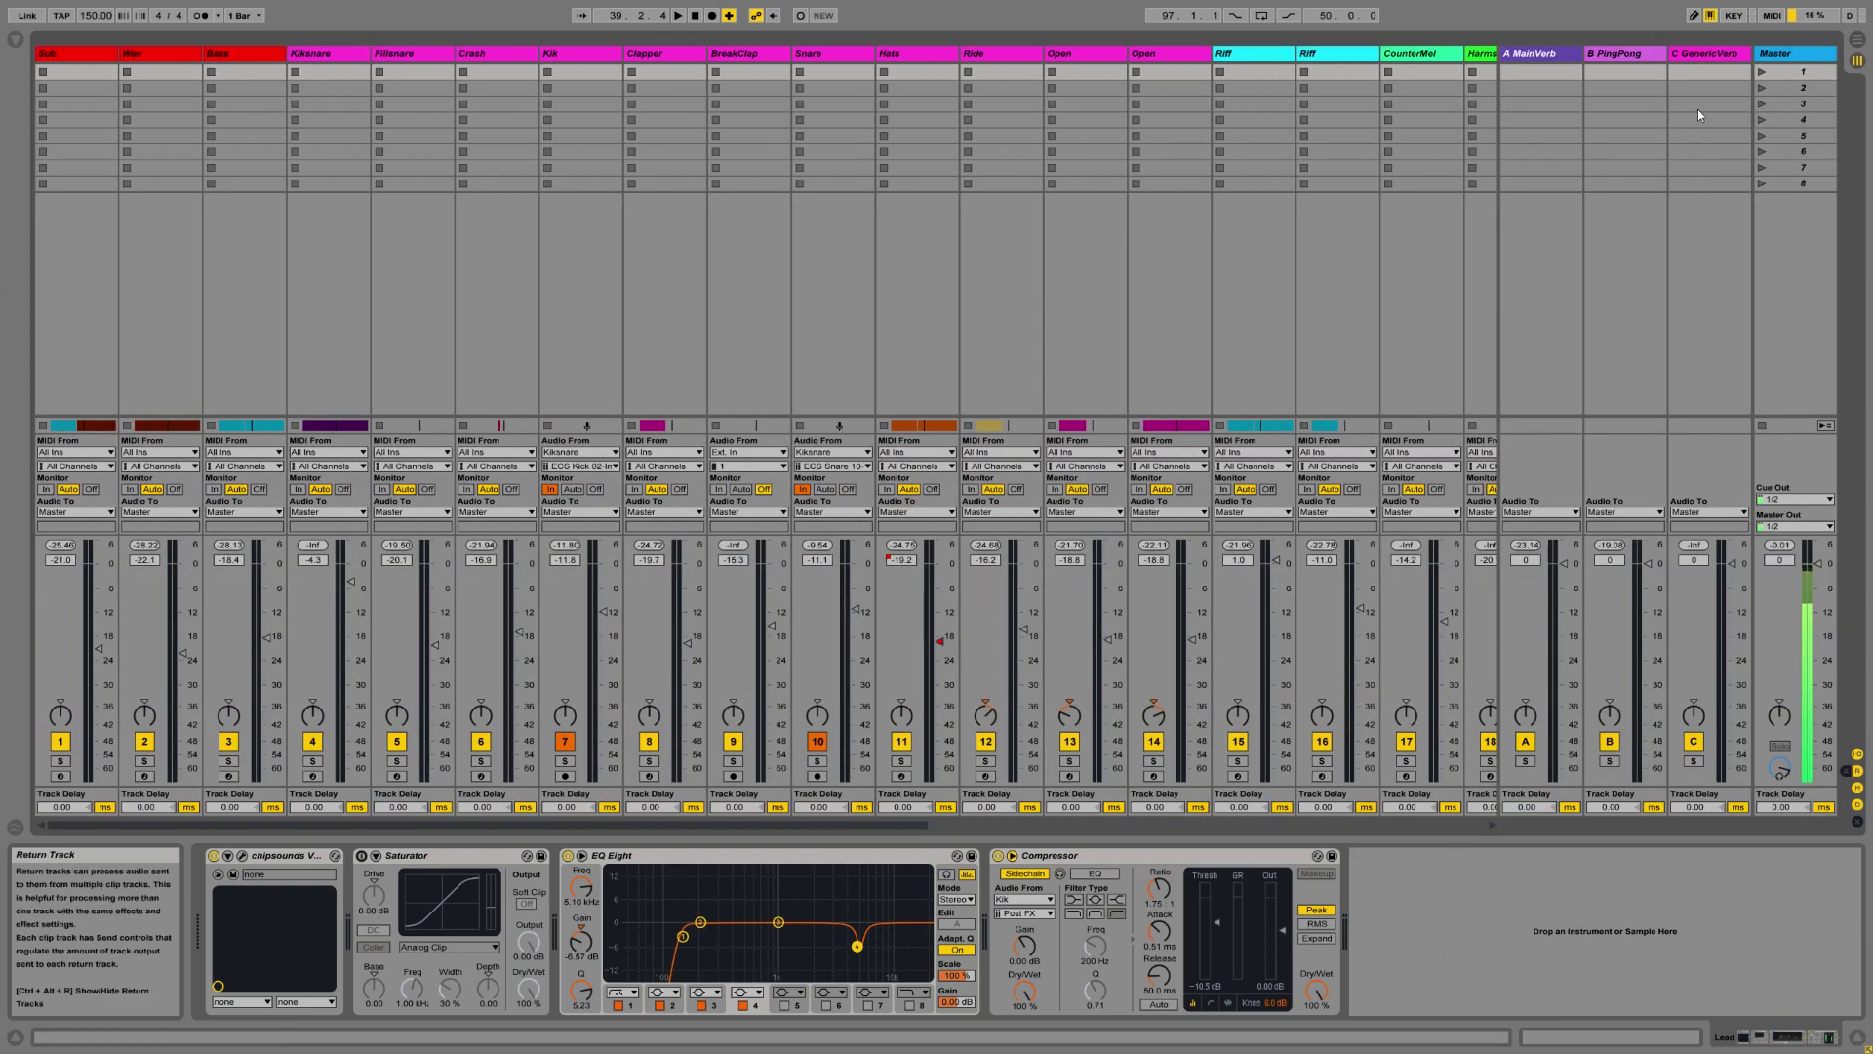
{"action": "left_click", "coordinate": [1857, 40]}
{"action": "left_click_drag", "start_coordinate": [569, 95], "coordinate": [572, 125]}
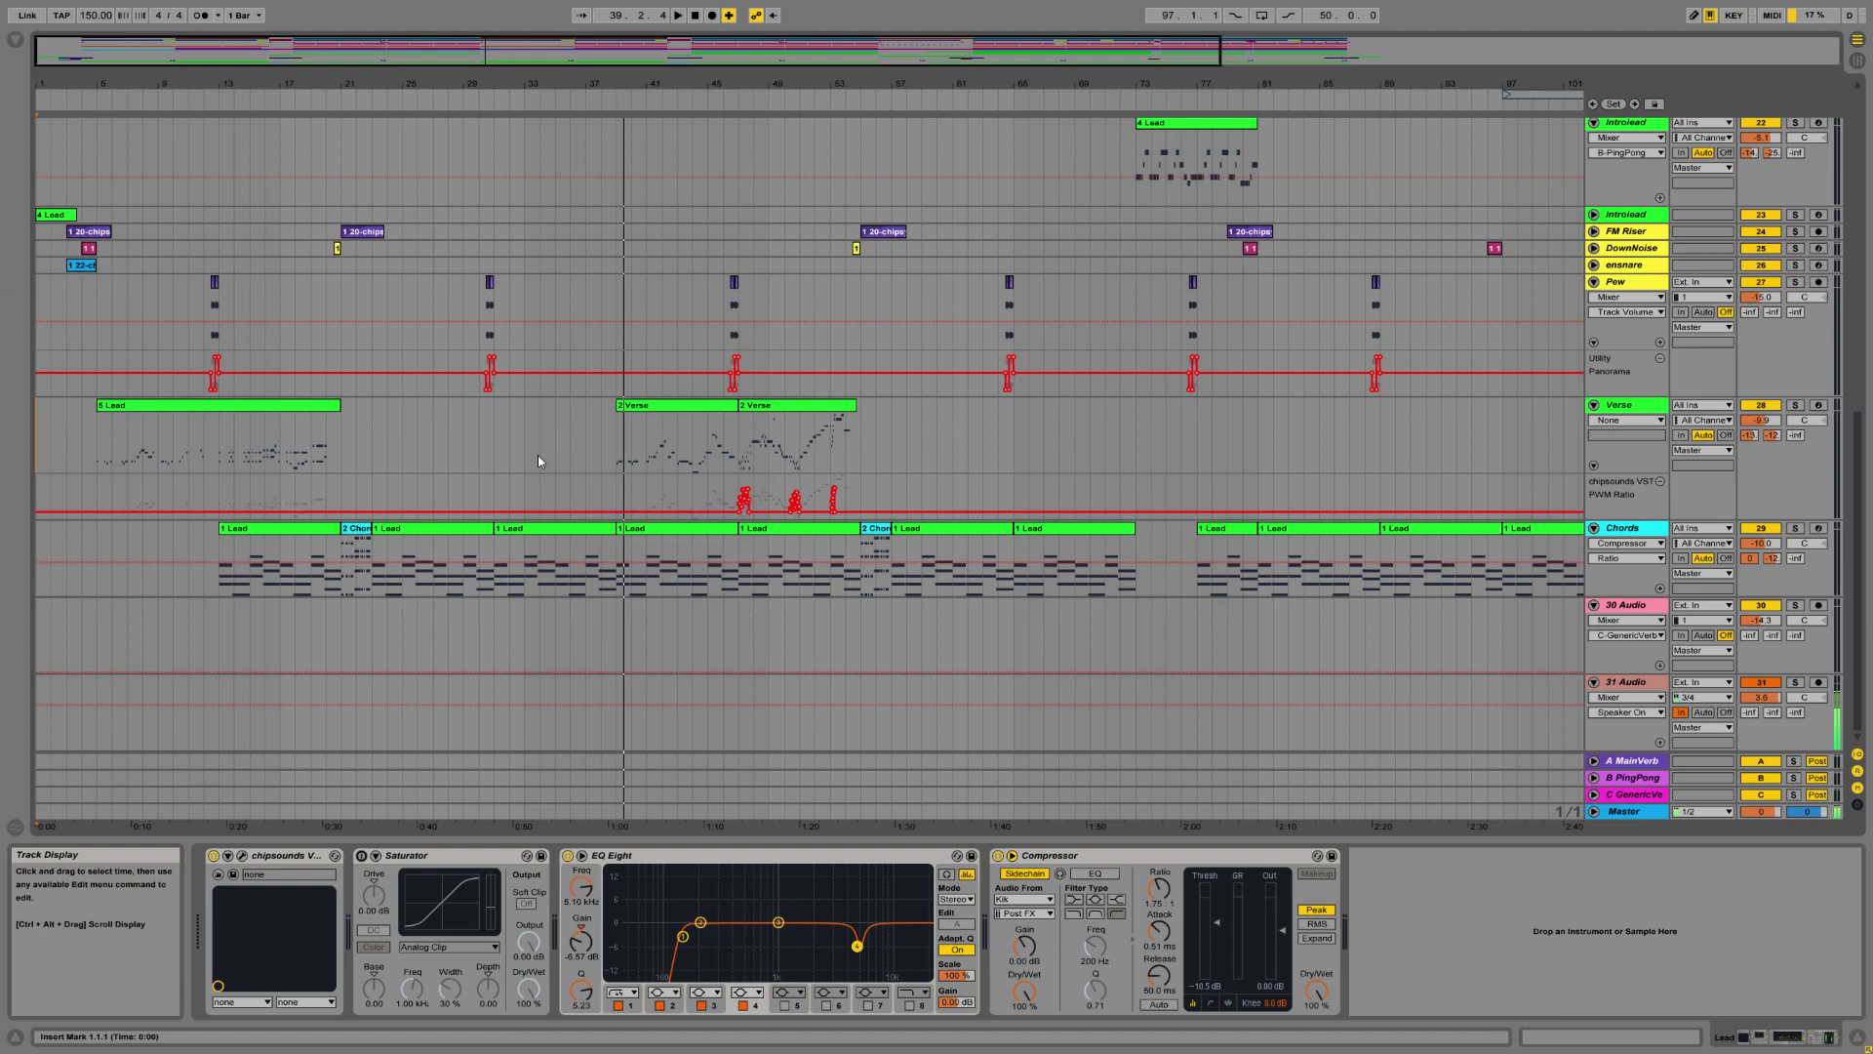
Examine the clip layout of the bass, drum, riff and lead tracks across the whole song.
{"action": "scroll", "coordinate": [534, 449], "scroll_direction": "up", "scroll_amount": 10}
{"action": "scroll", "coordinate": [517, 455], "scroll_direction": "up", "scroll_amount": 5}
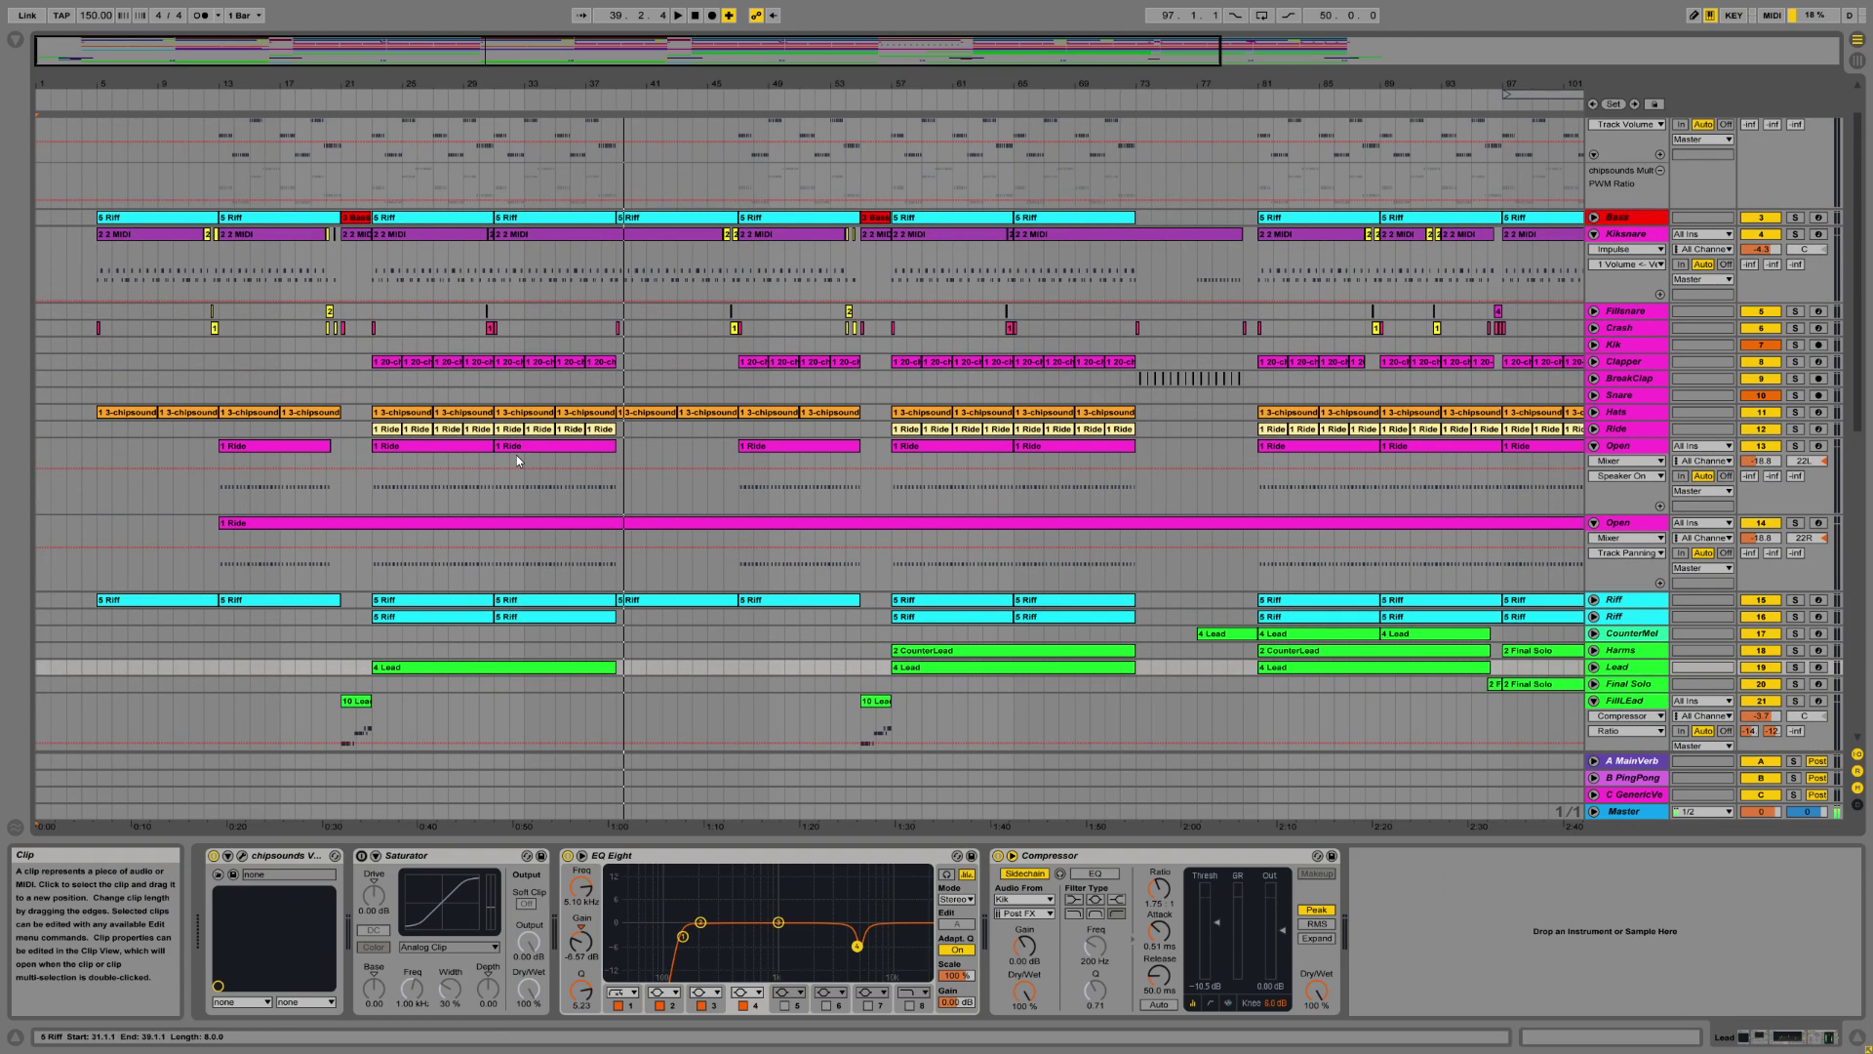
{"action": "left_click_drag", "start_coordinate": [56, 83], "coordinate": [57, 127]}
{"action": "scroll", "coordinate": [117, 478], "scroll_direction": "down", "scroll_amount": 5}
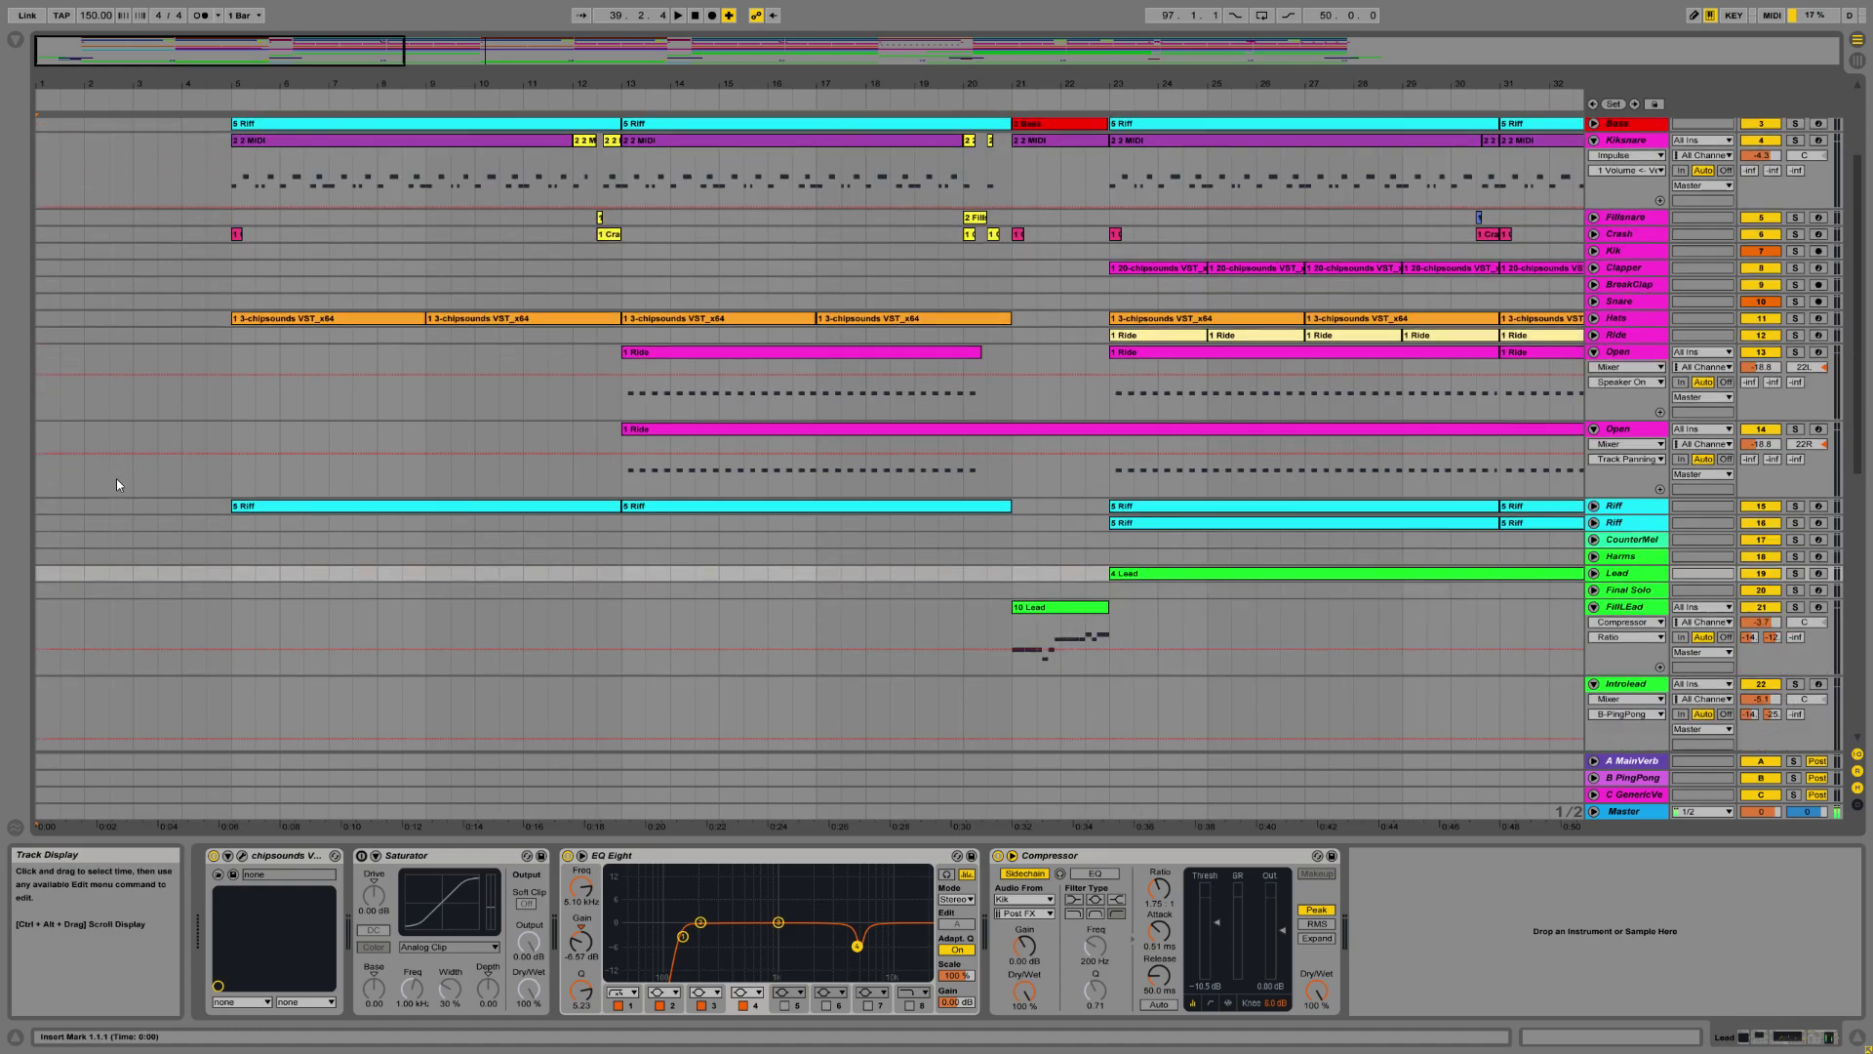
{"action": "scroll", "coordinate": [125, 469], "scroll_direction": "up", "scroll_amount": 5}
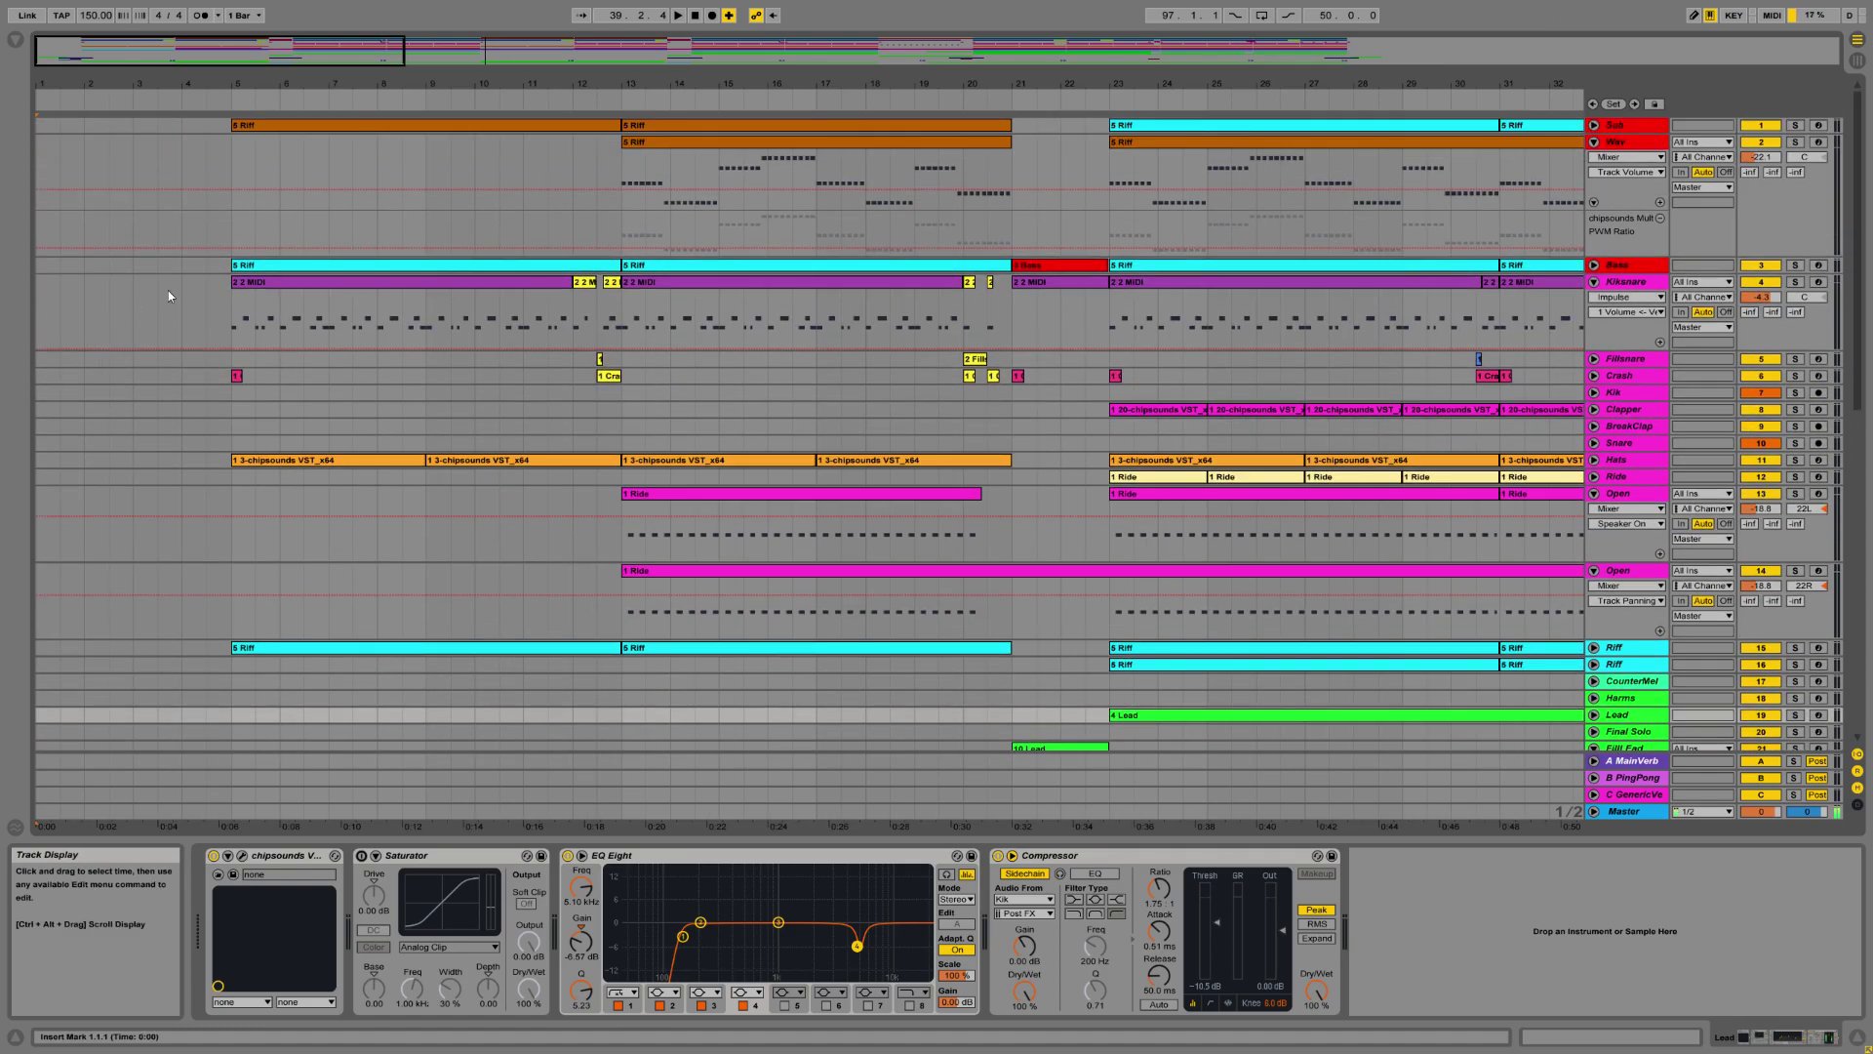
{"action": "left_click", "coordinate": [1028, 70]}
{"action": "left_click_drag", "start_coordinate": [1028, 70], "coordinate": [1028, 29]}
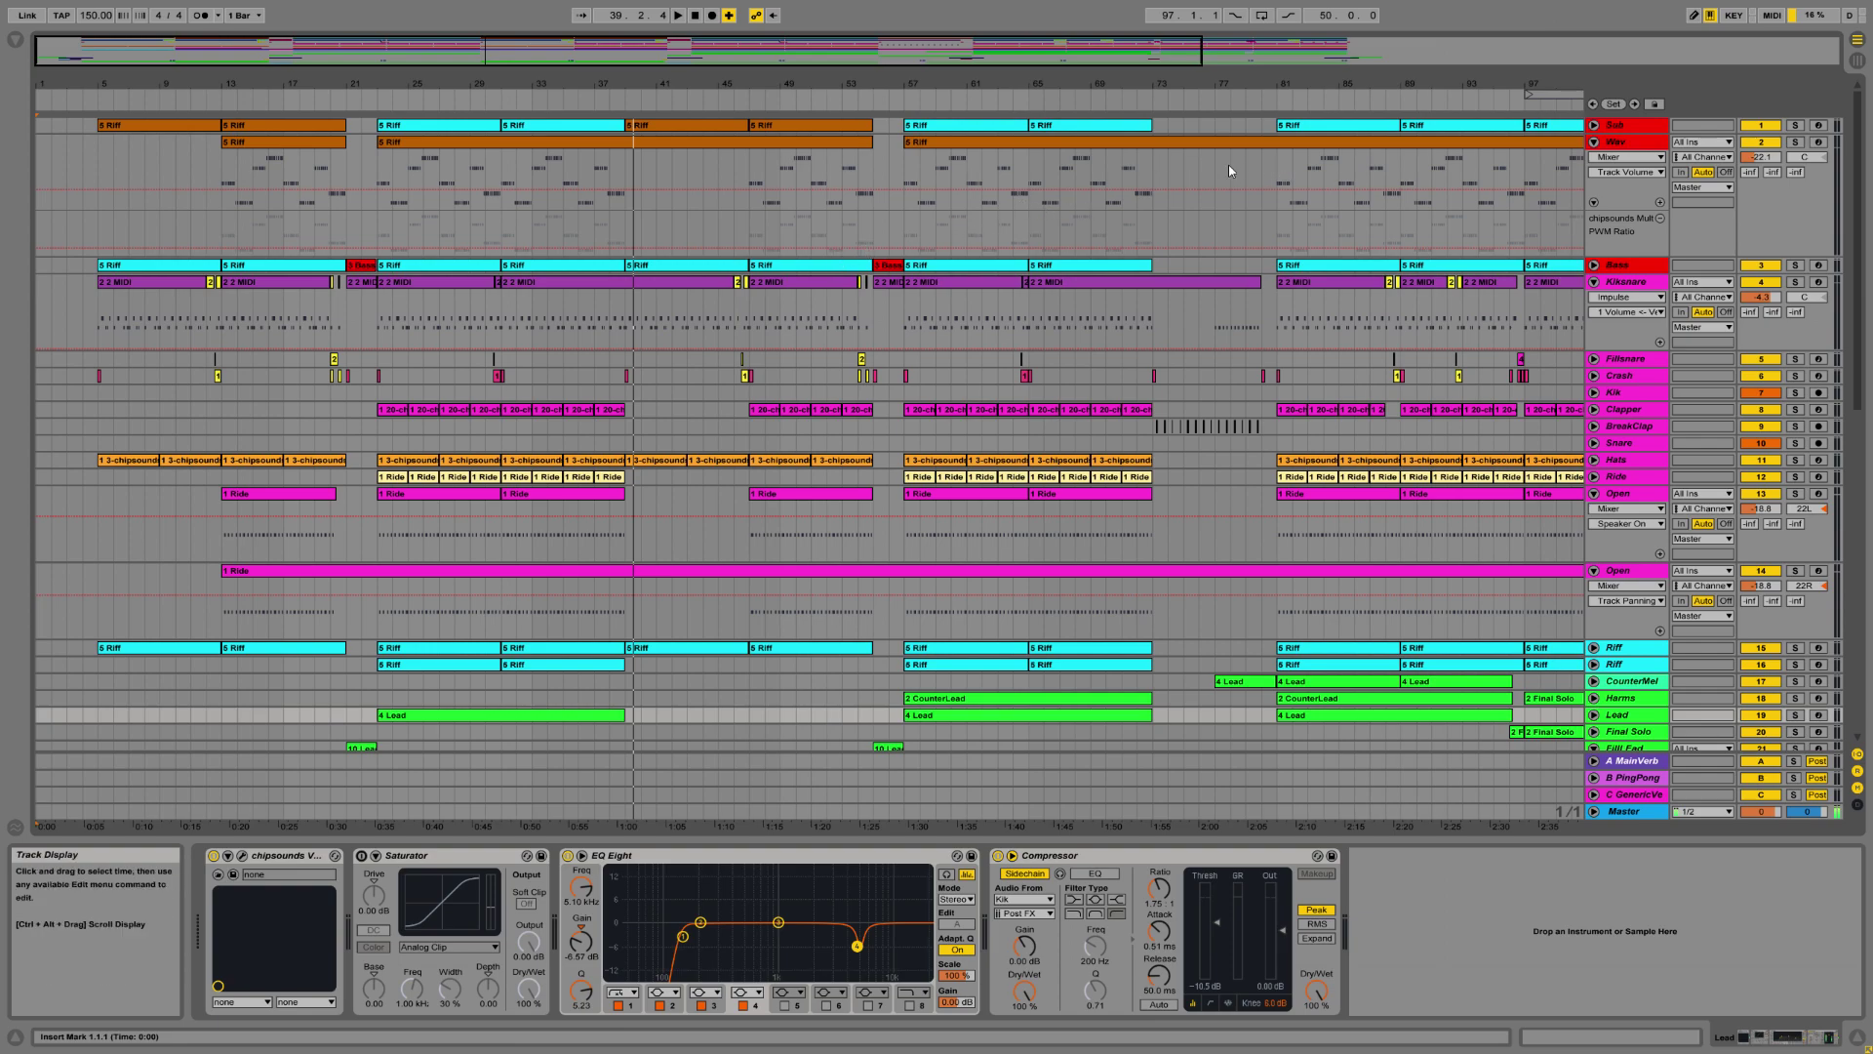
{"action": "key", "text": "minus"}
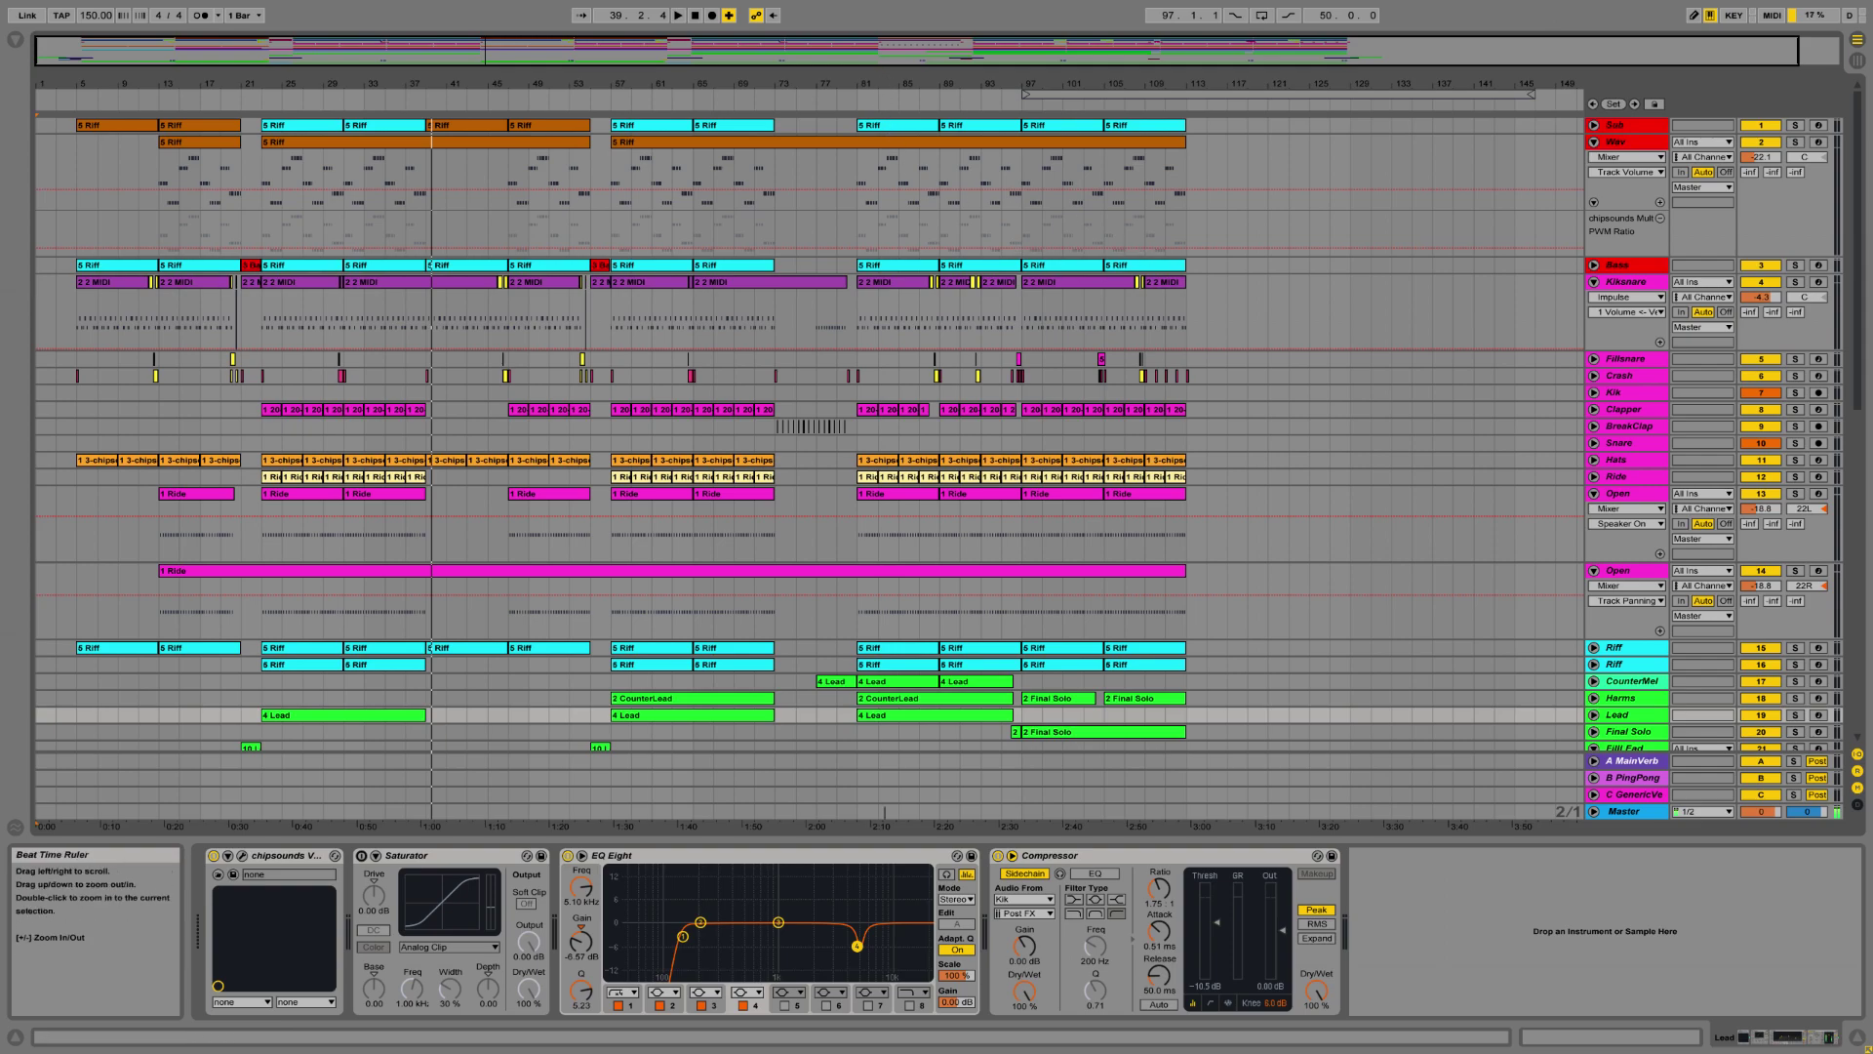
{"action": "left_click_drag", "start_coordinate": [886, 79], "coordinate": [349, 64]}
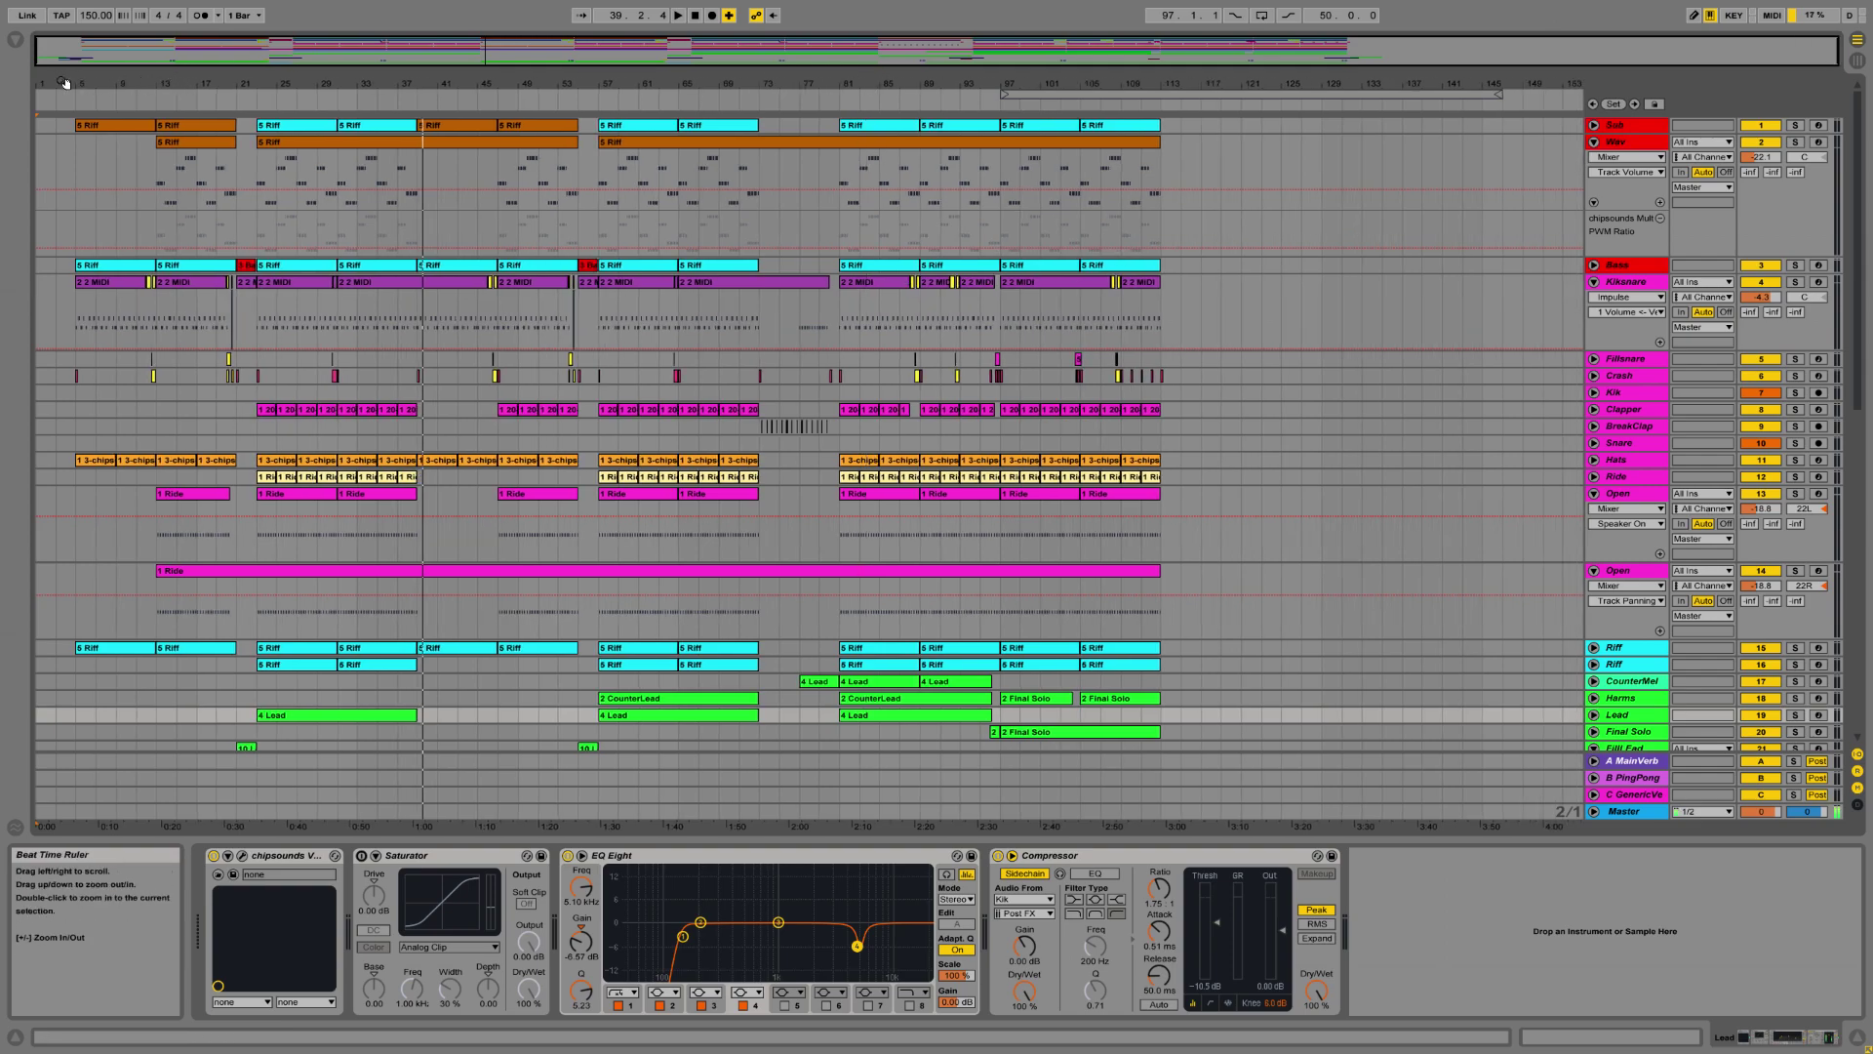
Examine the opening section's clips from the bass tracks down to the intro lead, effects, verse and chords tracks.
{"action": "left_click_drag", "start_coordinate": [64, 83], "coordinate": [97, 117]}
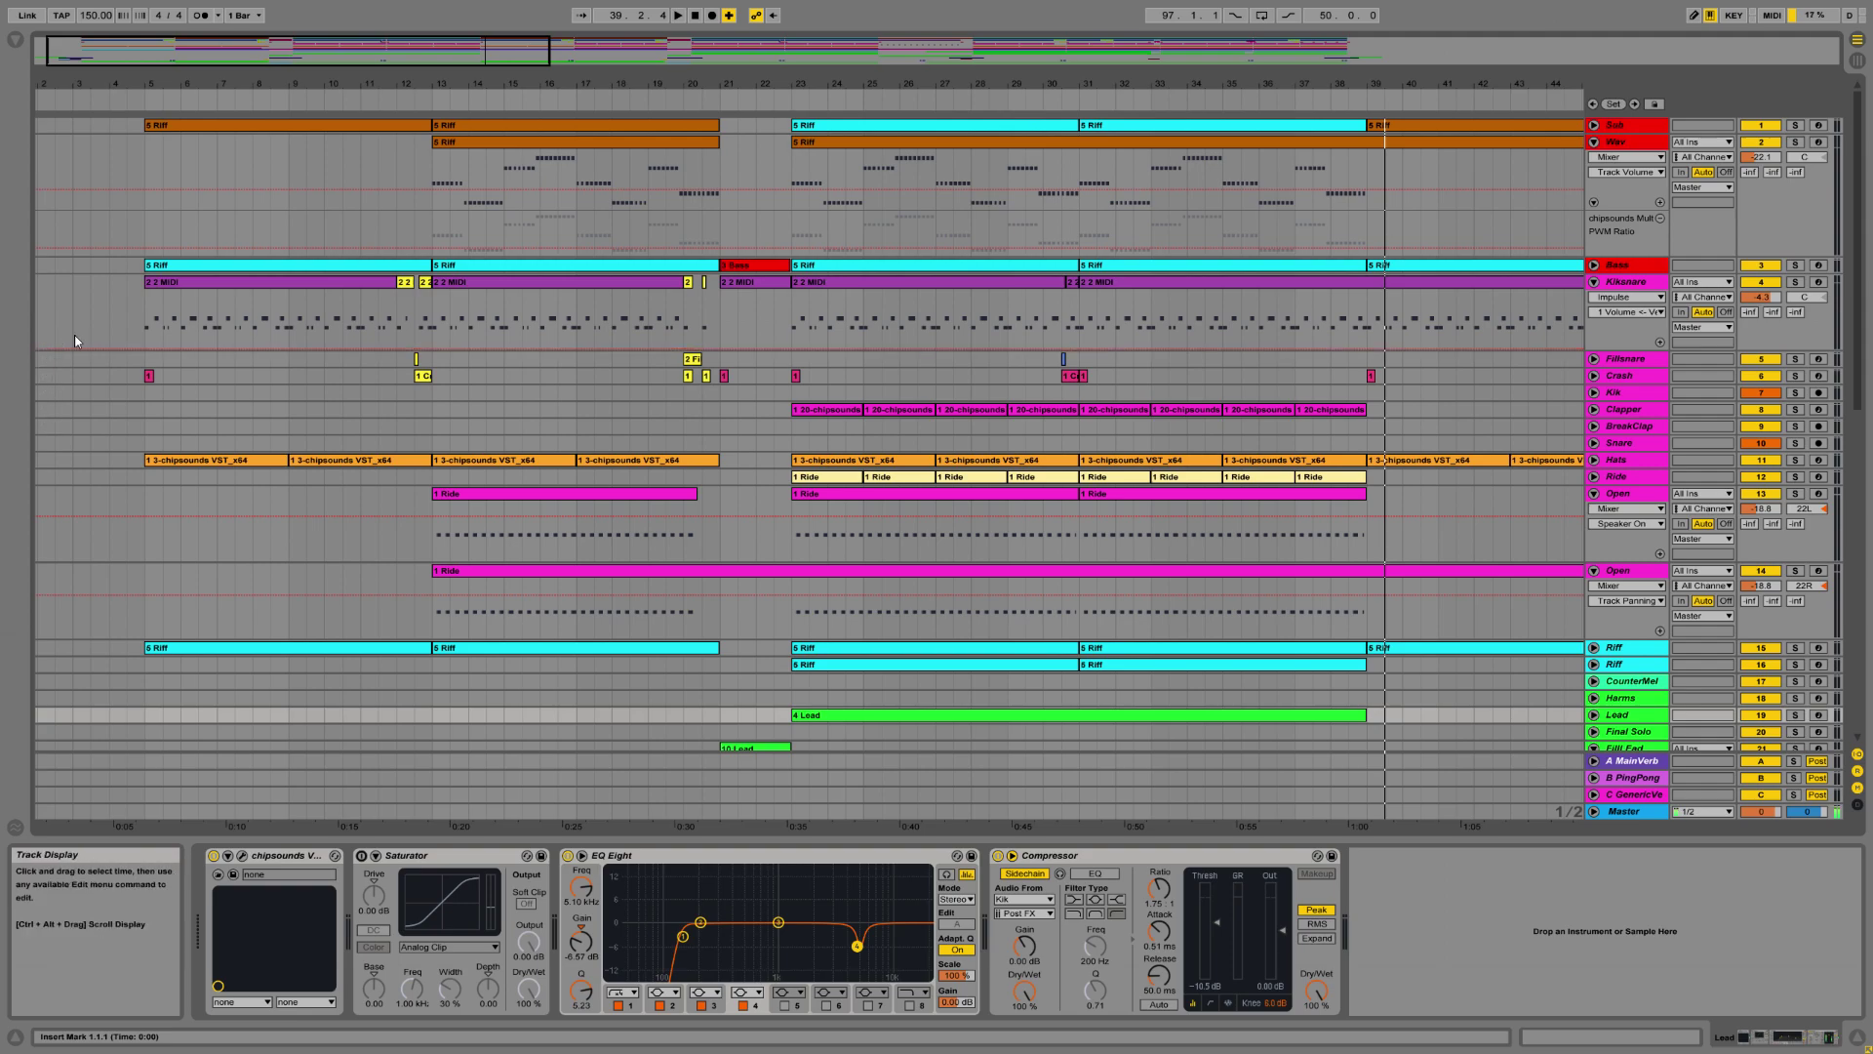
{"action": "scroll", "coordinate": [91, 383], "scroll_direction": "down", "scroll_amount": 8}
{"action": "scroll", "coordinate": [92, 373], "scroll_direction": "up", "scroll_amount": 3}
{"action": "scroll", "coordinate": [330, 386], "scroll_direction": "up", "scroll_amount": 5}
{"action": "left_click_drag", "start_coordinate": [788, 92], "coordinate": [788, 49]}
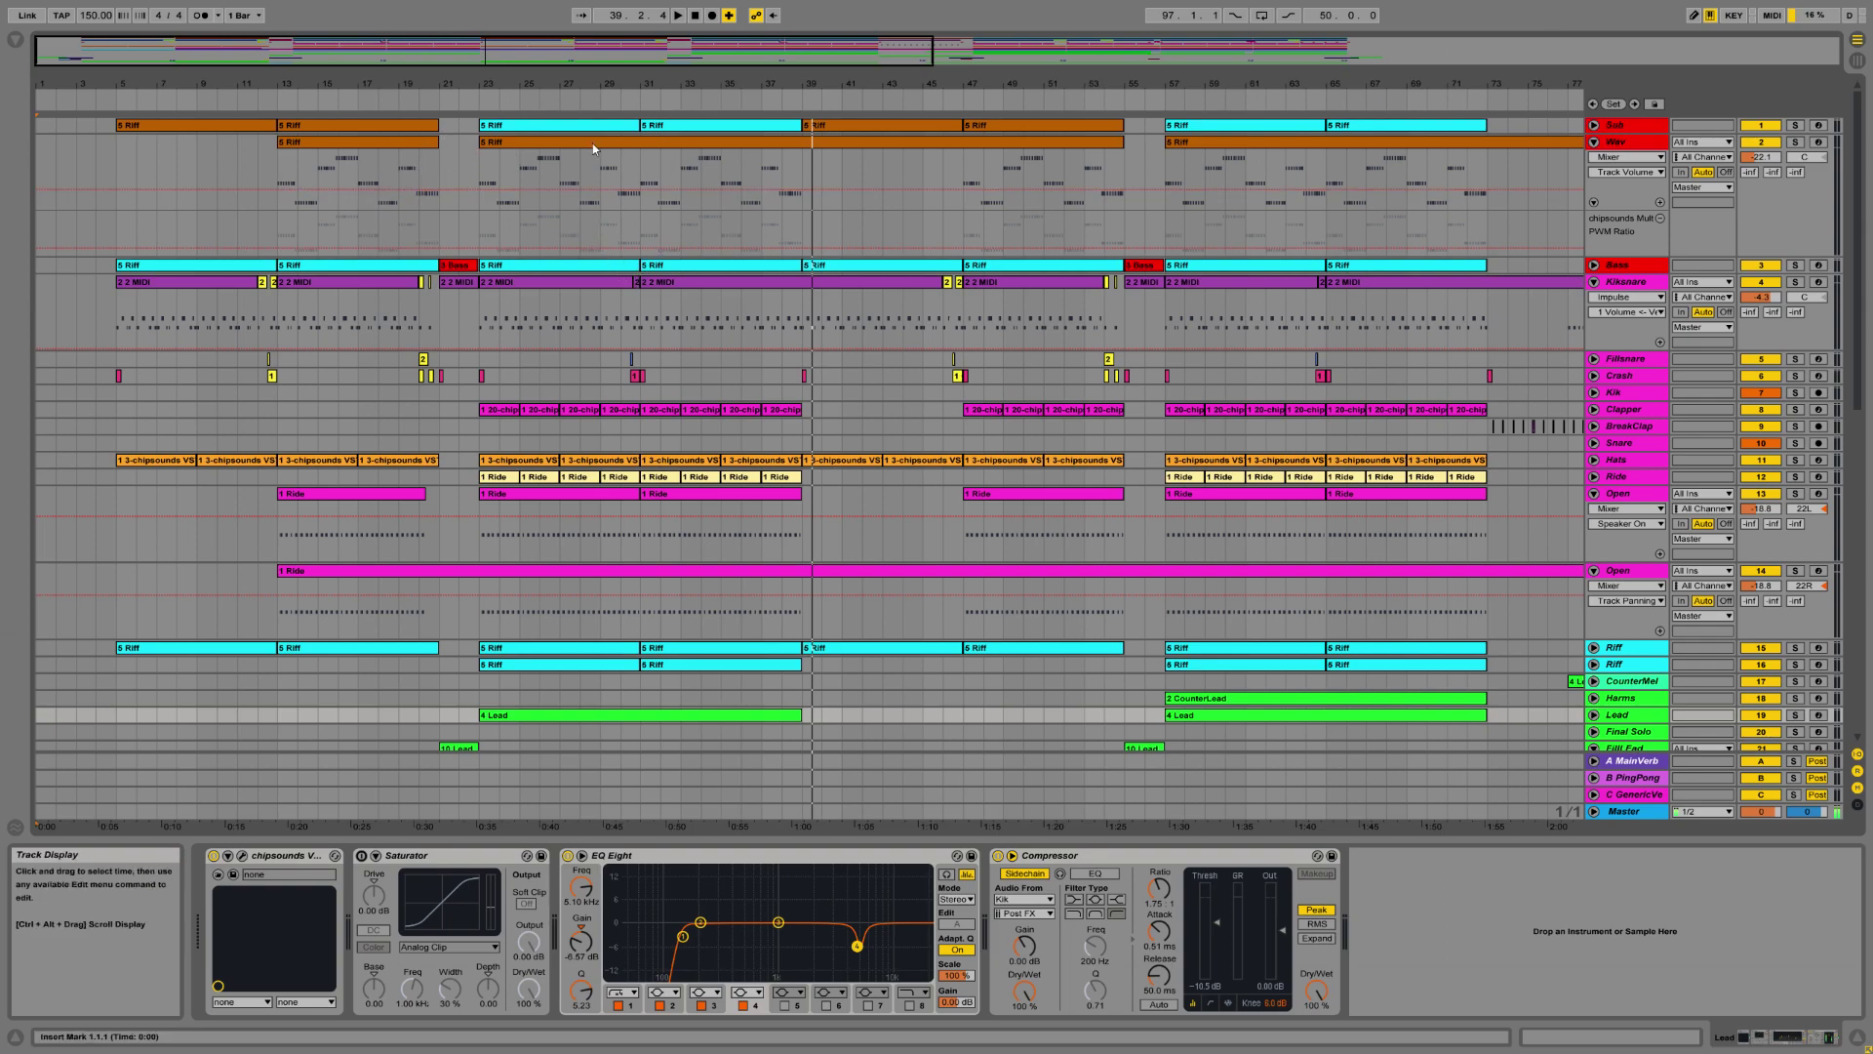
{"action": "left_click_drag", "start_coordinate": [79, 84], "coordinate": [84, 98]}
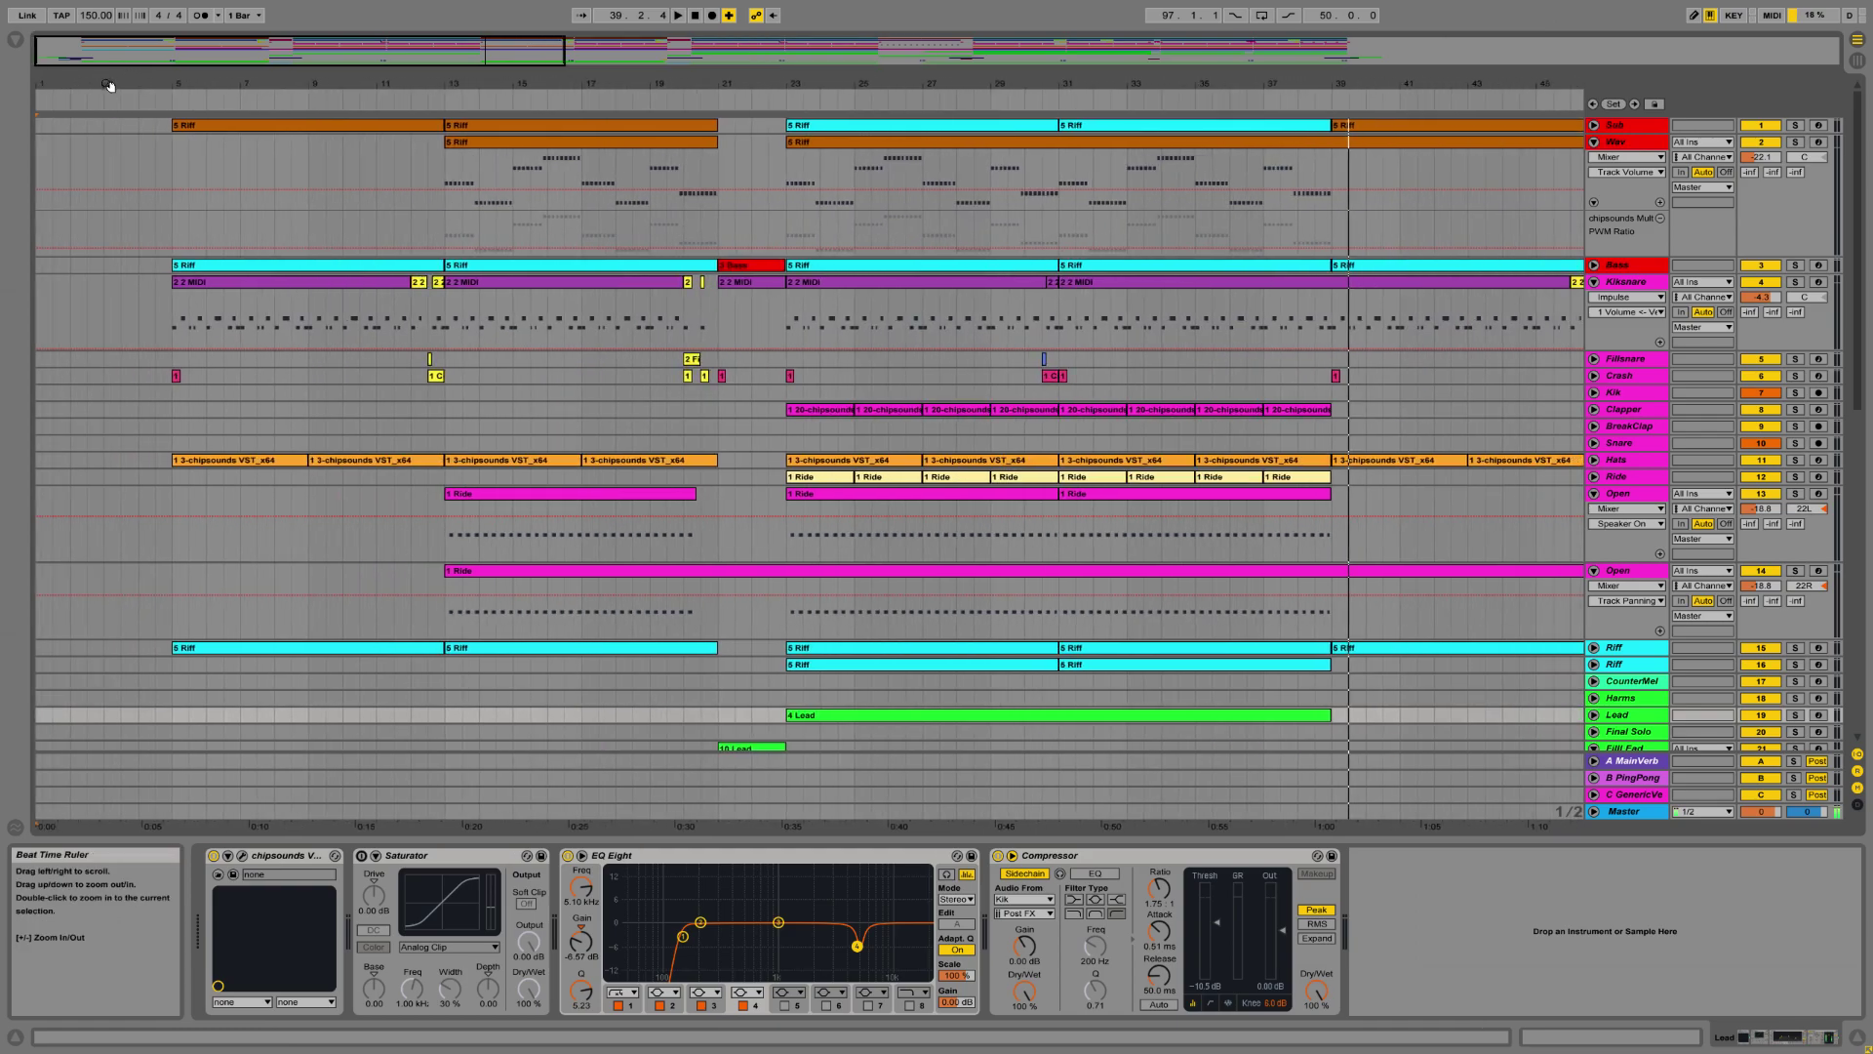
{"action": "scroll", "coordinate": [244, 441], "scroll_direction": "down", "scroll_amount": 10}
{"action": "scroll", "coordinate": [244, 442], "scroll_direction": "down", "scroll_amount": 3}
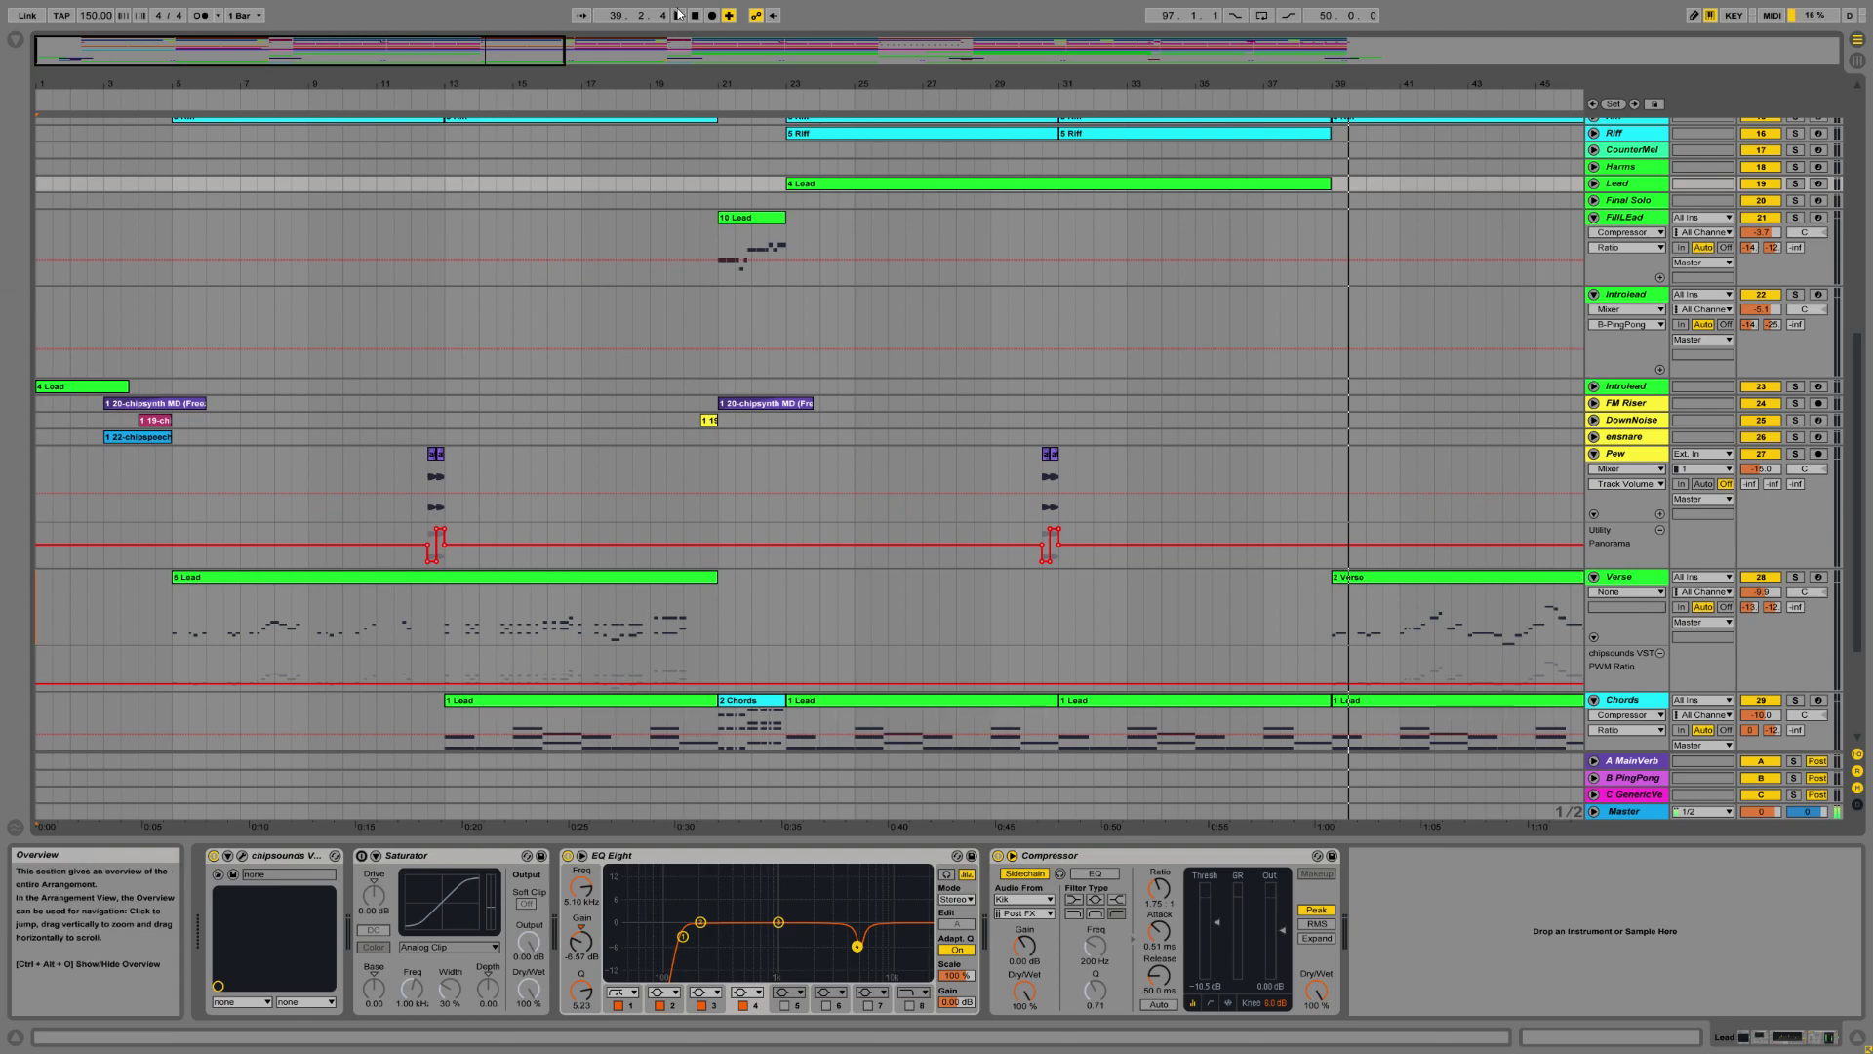
Solo the Introlead track that holds the opening Lead clip and play it from the song's start.
{"action": "left_click", "coordinate": [1794, 387]}
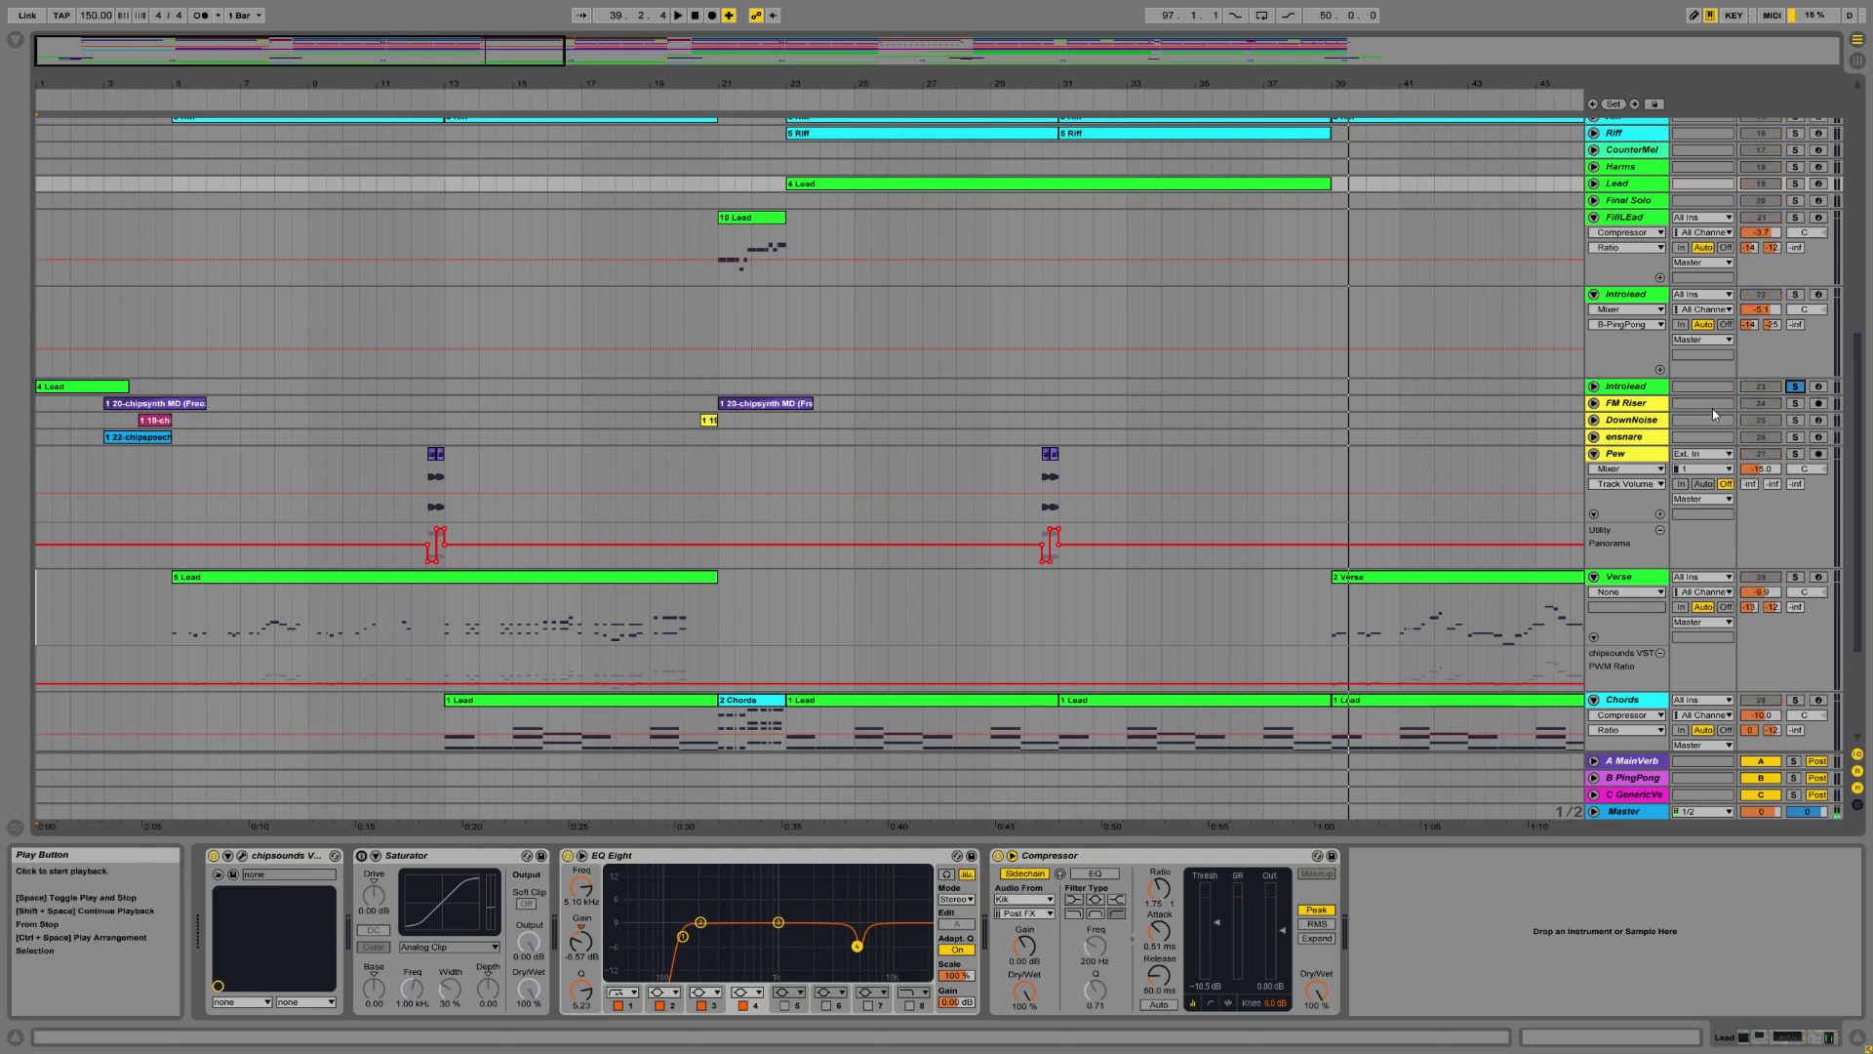
{"action": "left_click", "coordinate": [1795, 387]}
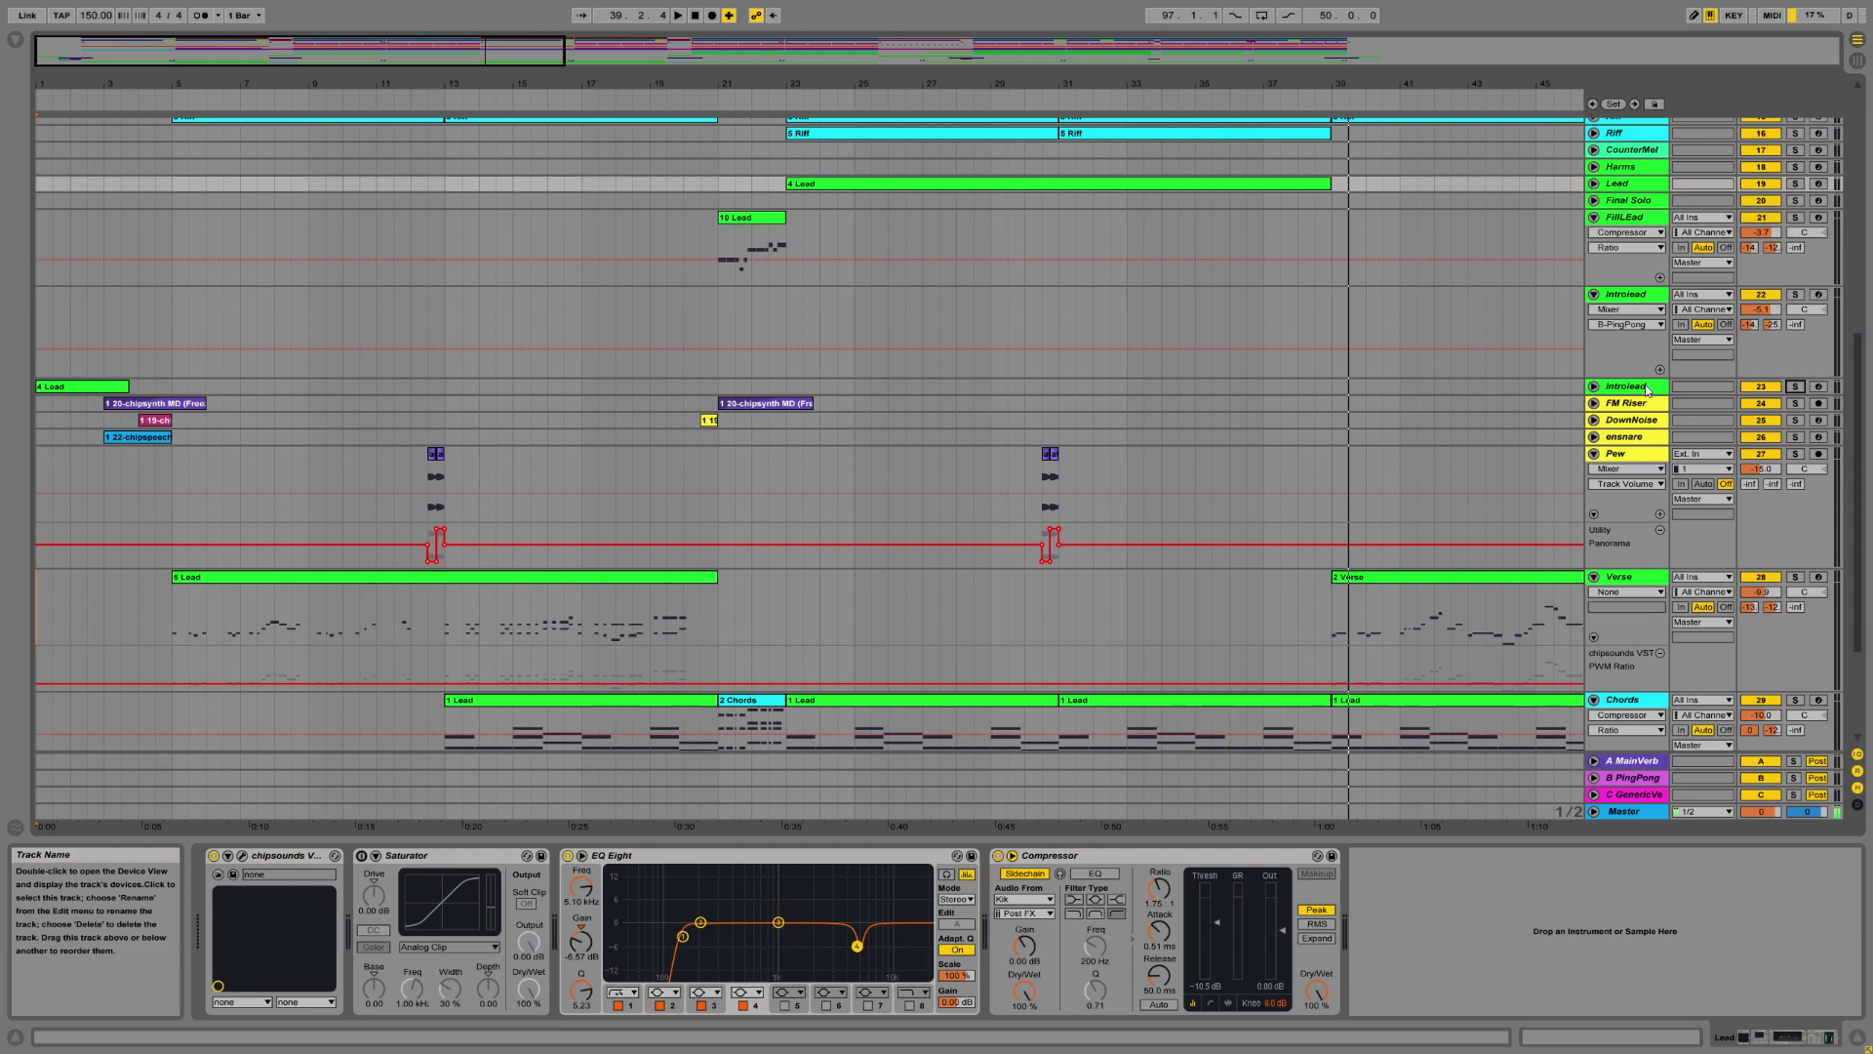
{"action": "left_click_drag", "start_coordinate": [167, 71], "coordinate": [251, 71]}
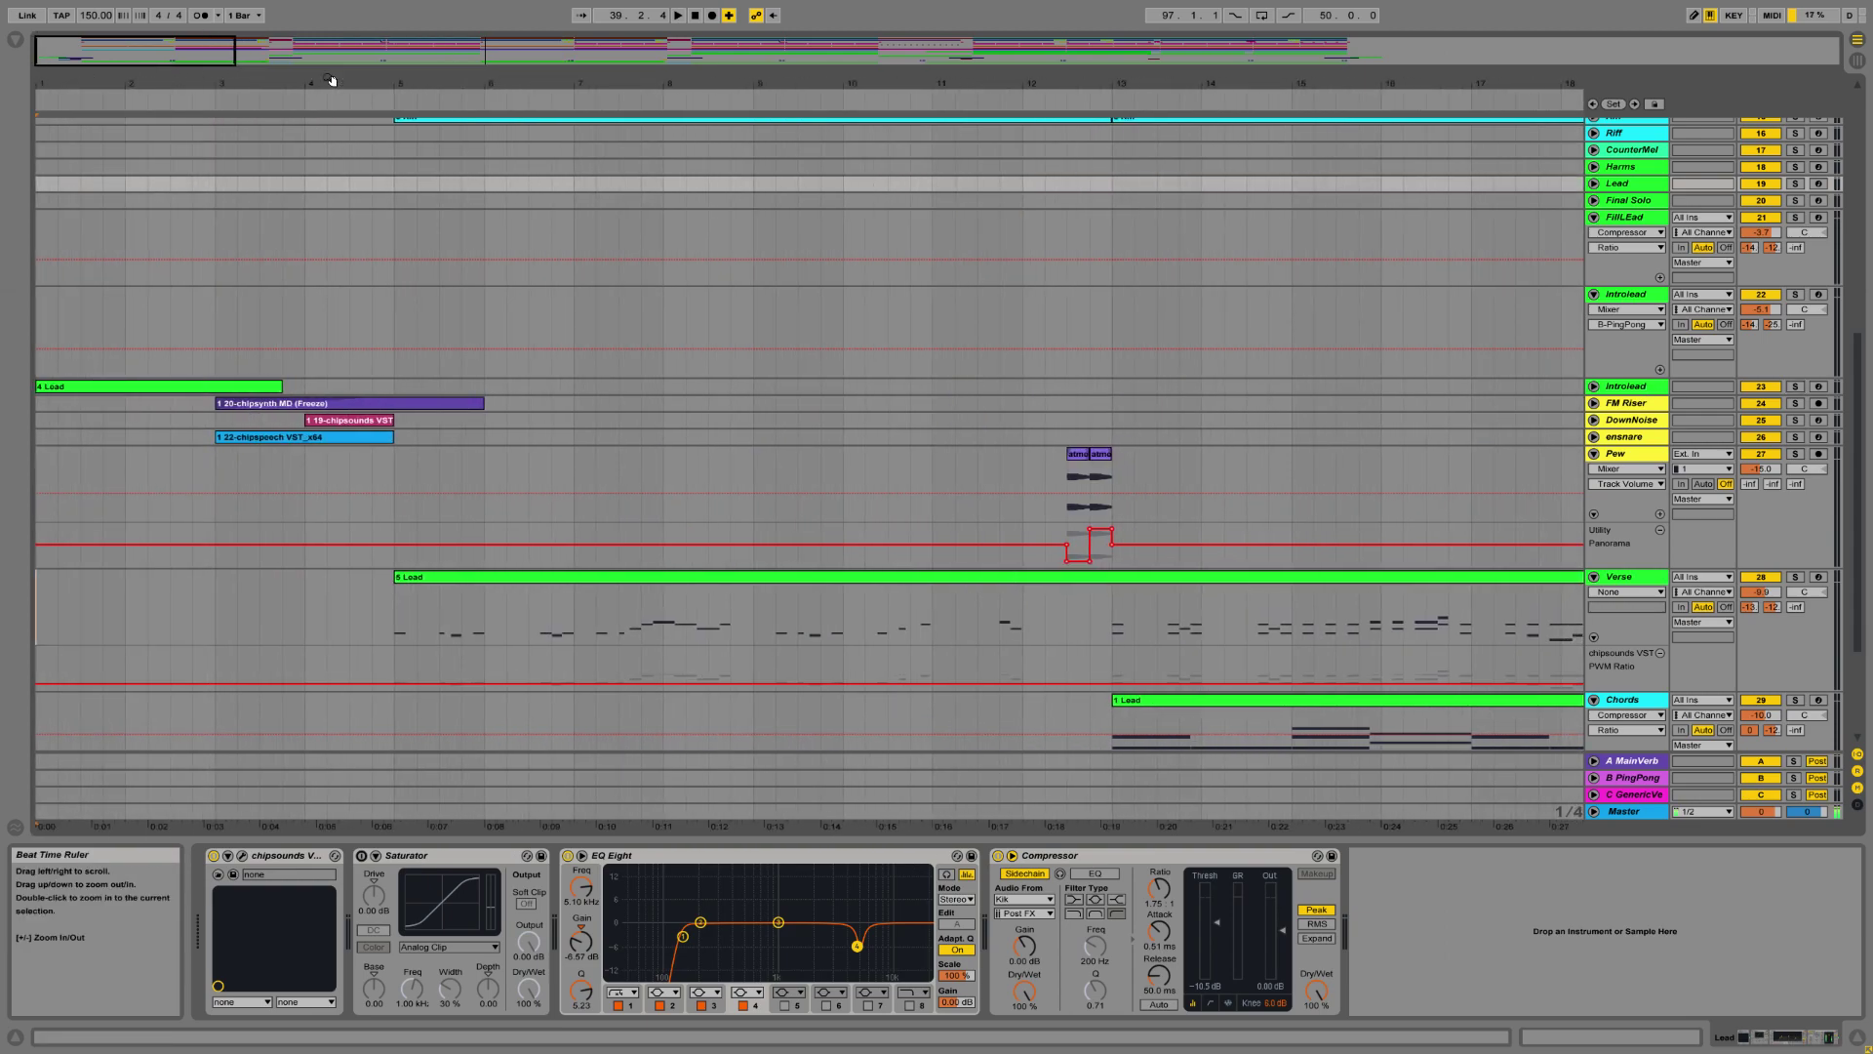
{"action": "left_click", "coordinate": [1649, 388]}
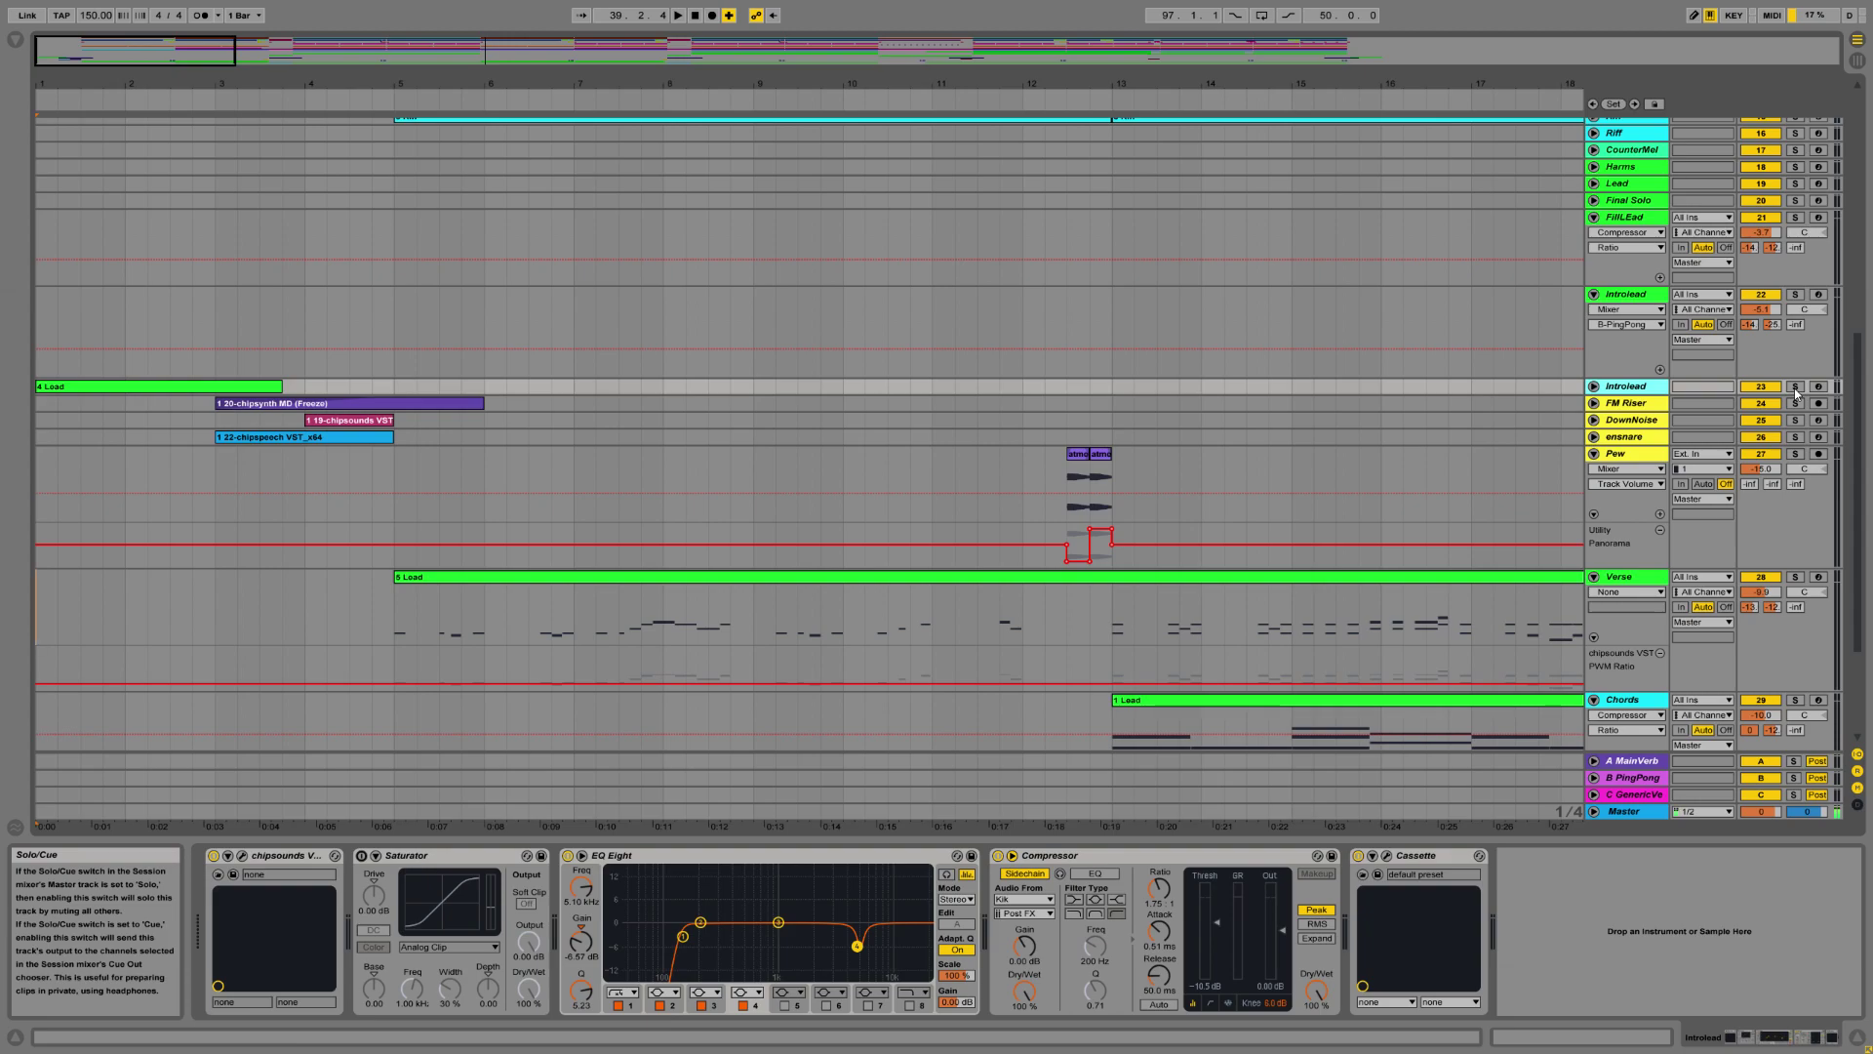
{"action": "left_click", "coordinate": [1795, 388]}
{"action": "left_click", "coordinate": [680, 16]}
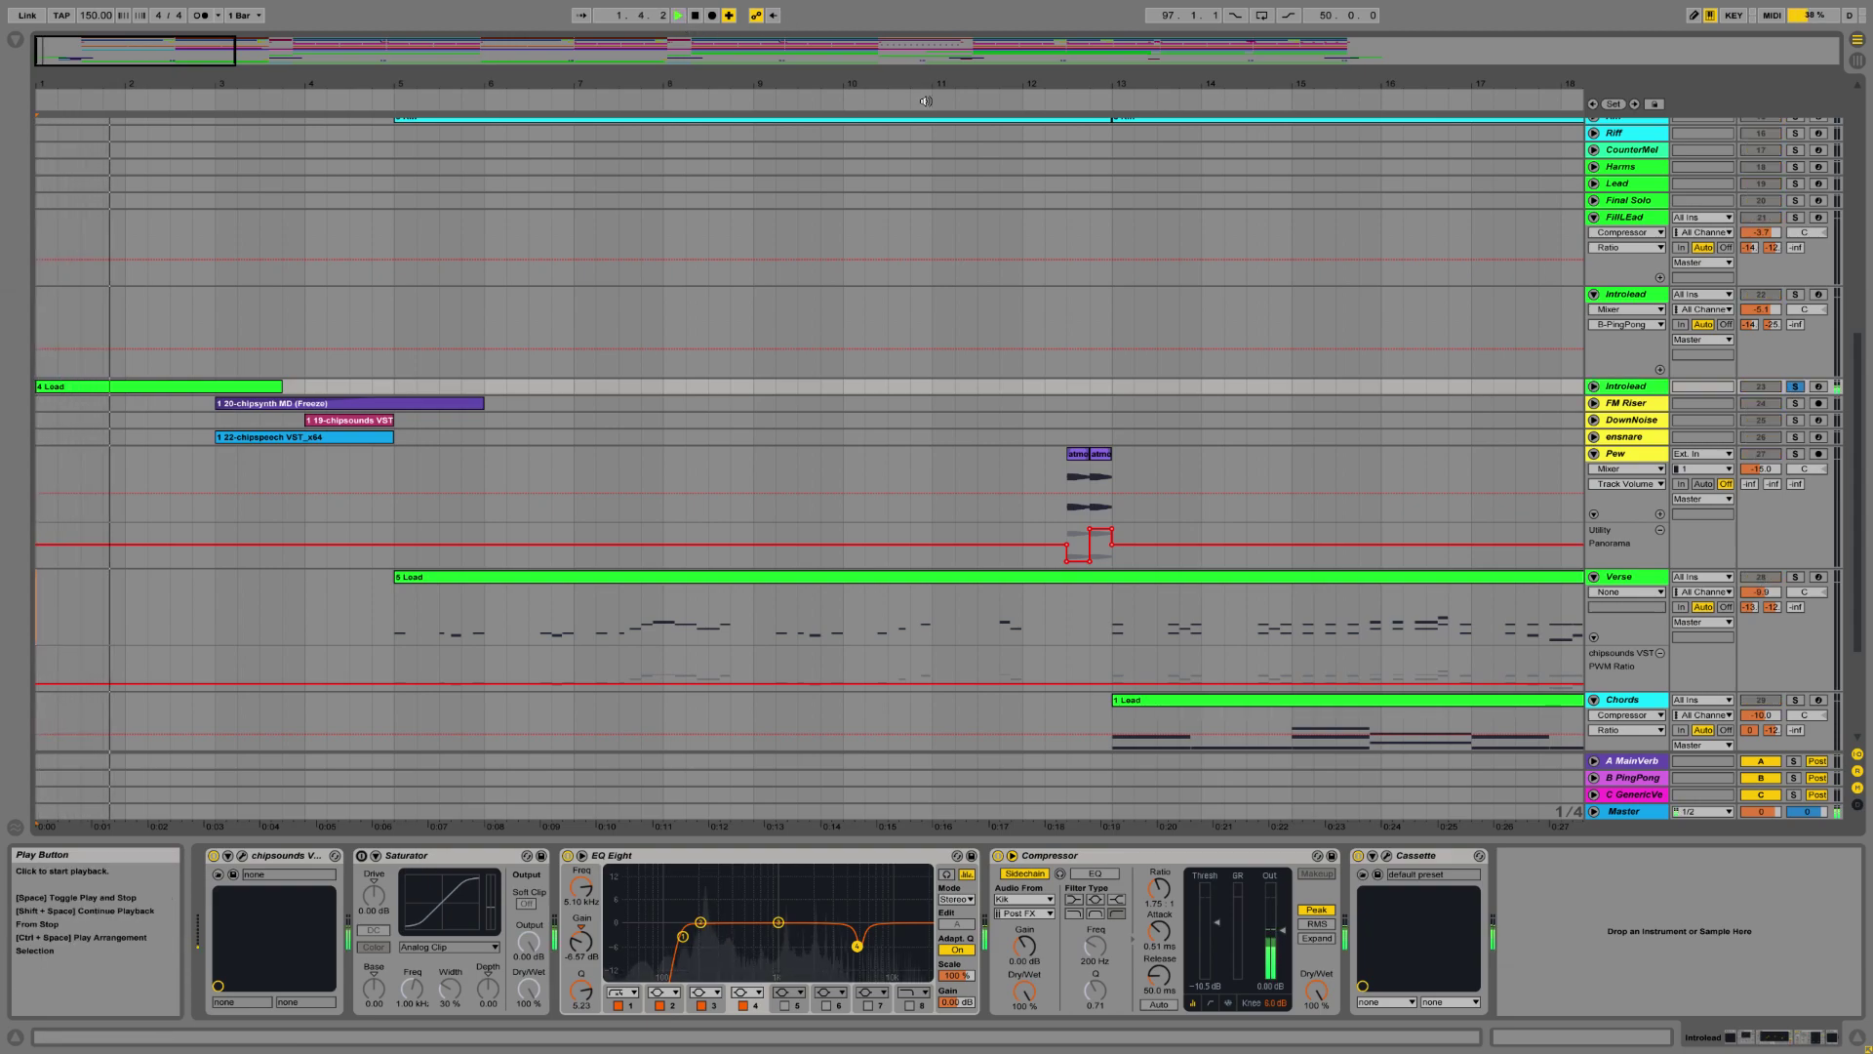
Look at the Introlead track's notes, fold the track back, and end its solo playback.
{"action": "left_click", "coordinate": [1594, 386]}
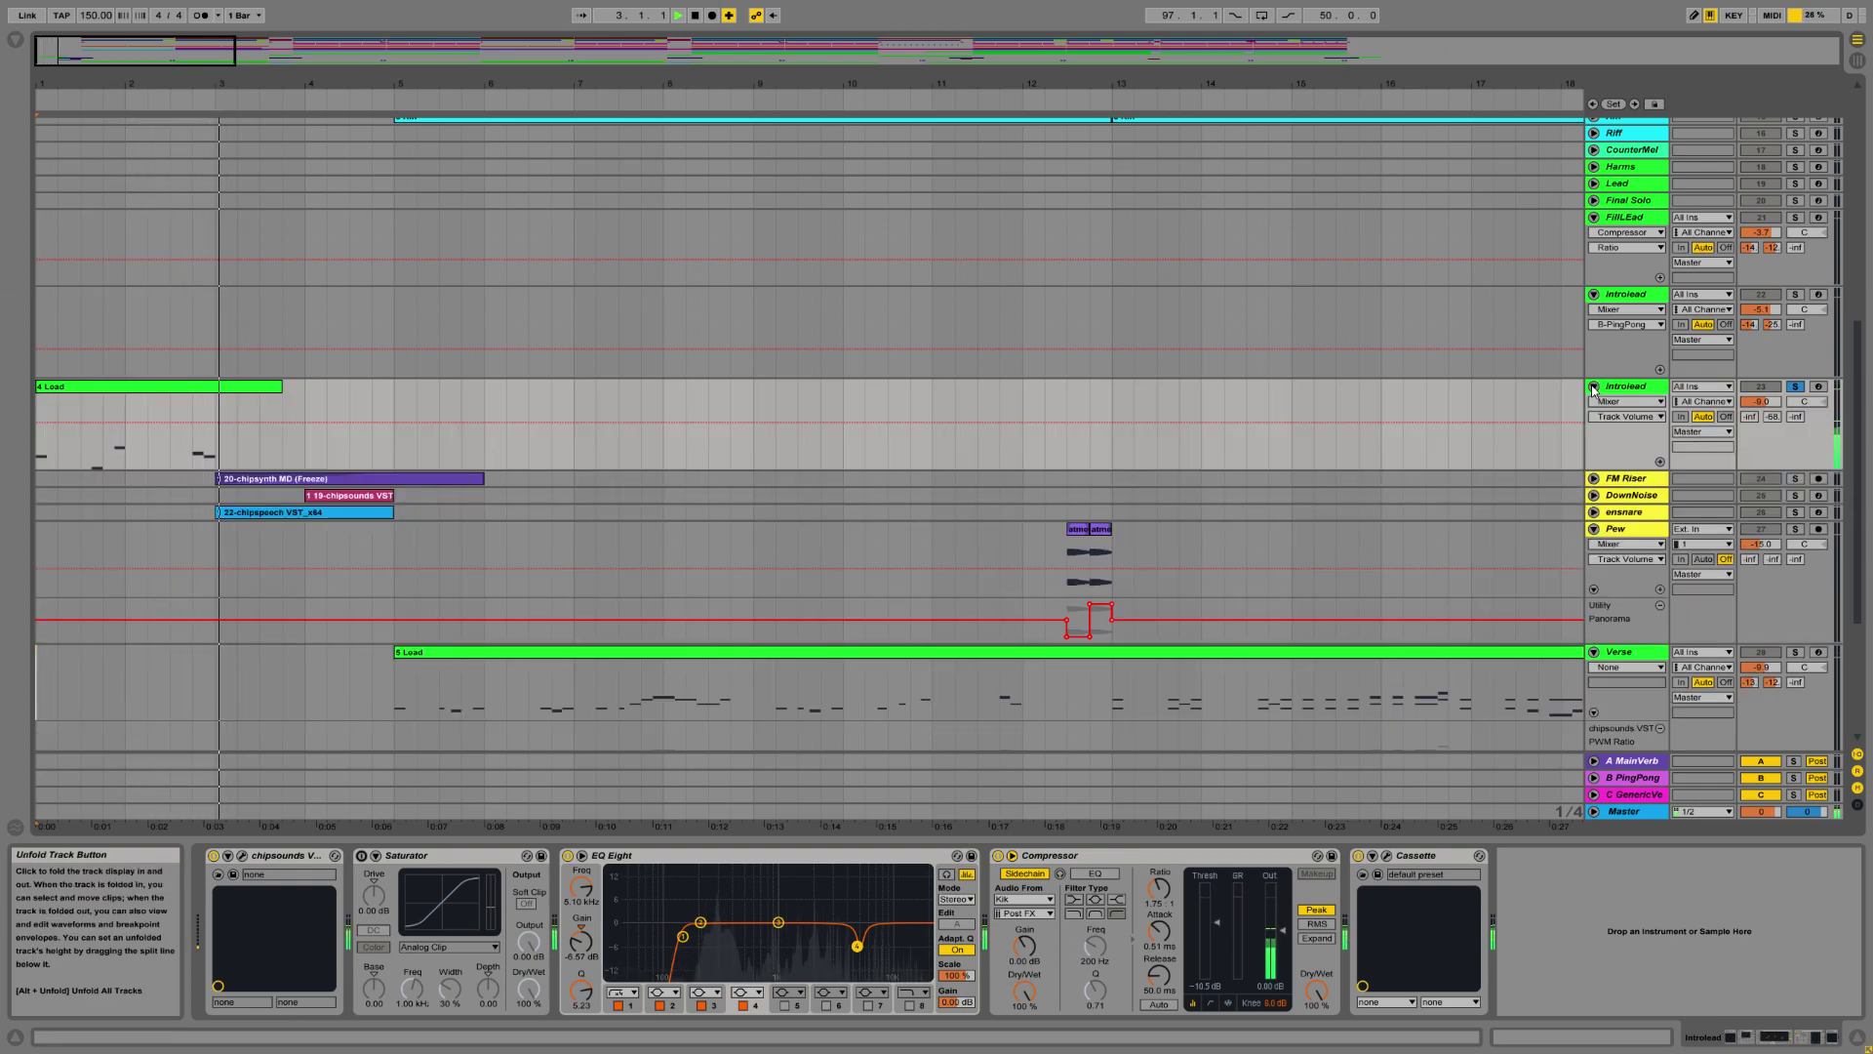
{"action": "left_click", "coordinate": [1594, 387]}
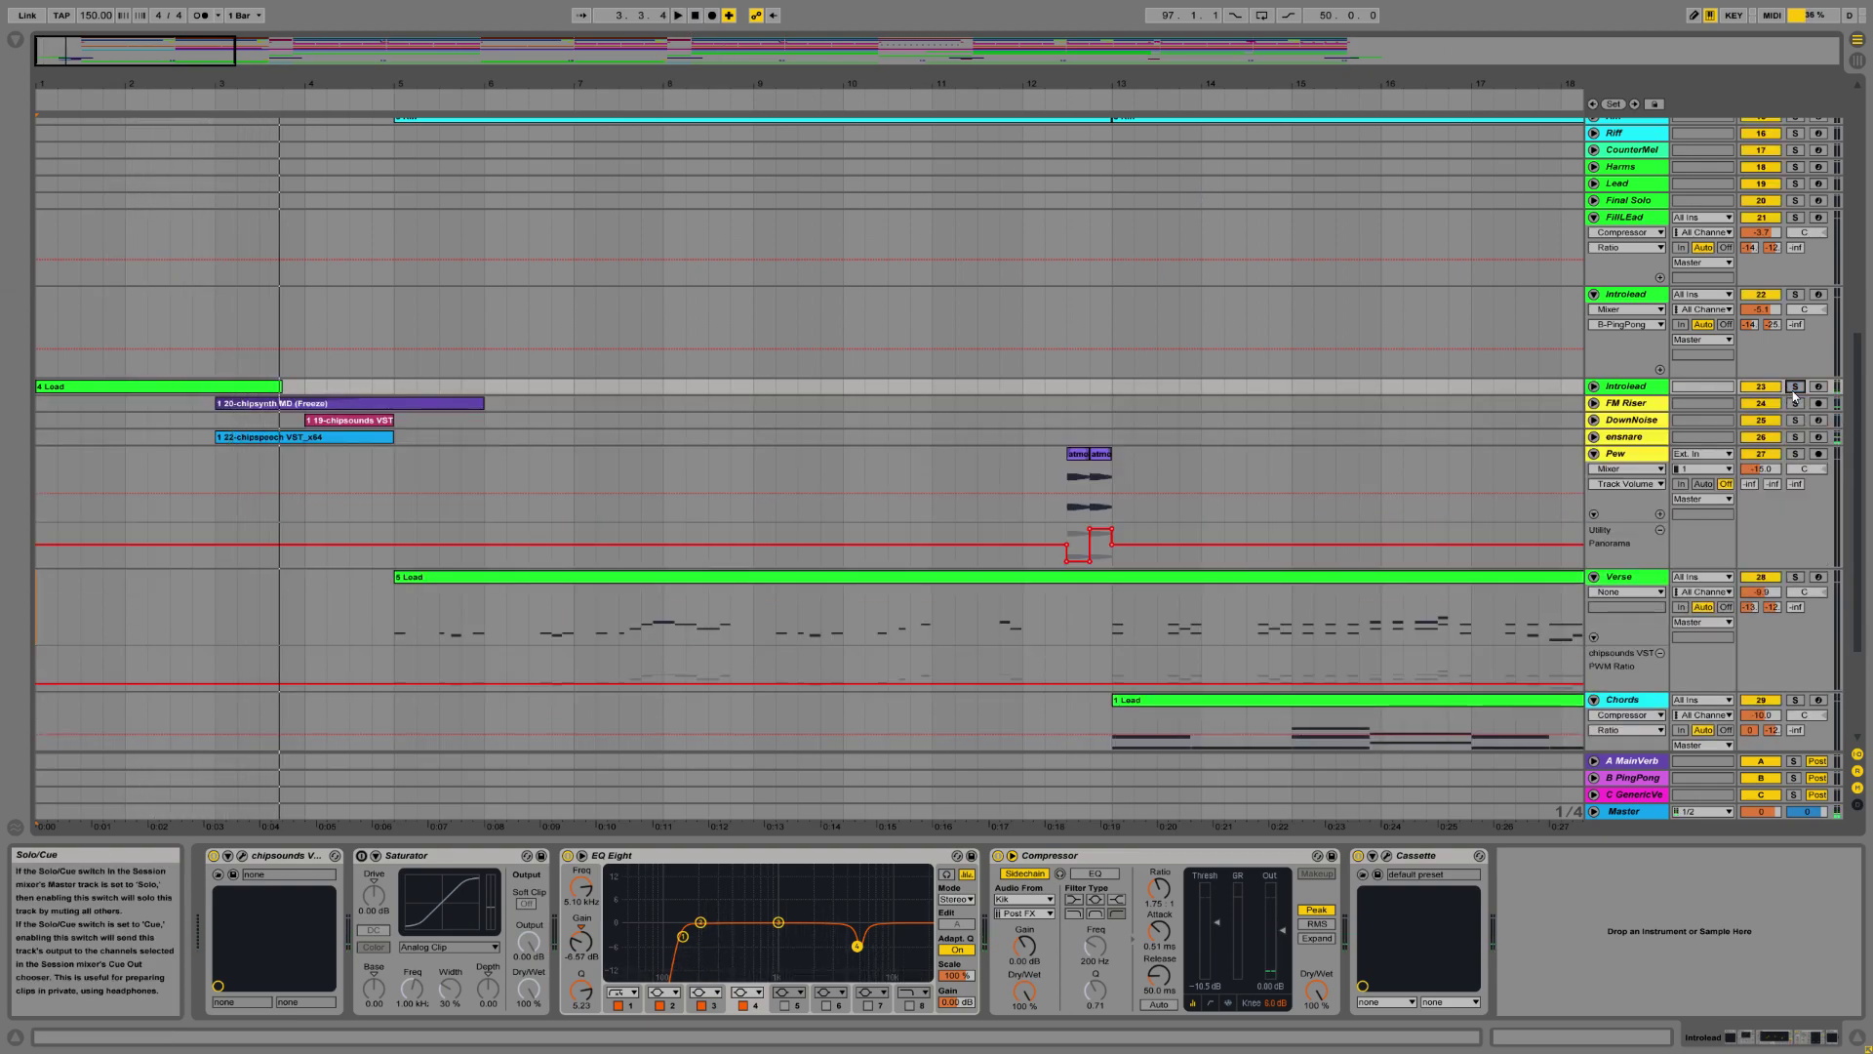
{"action": "left_click_drag", "start_coordinate": [685, 84], "coordinate": [685, 94]}
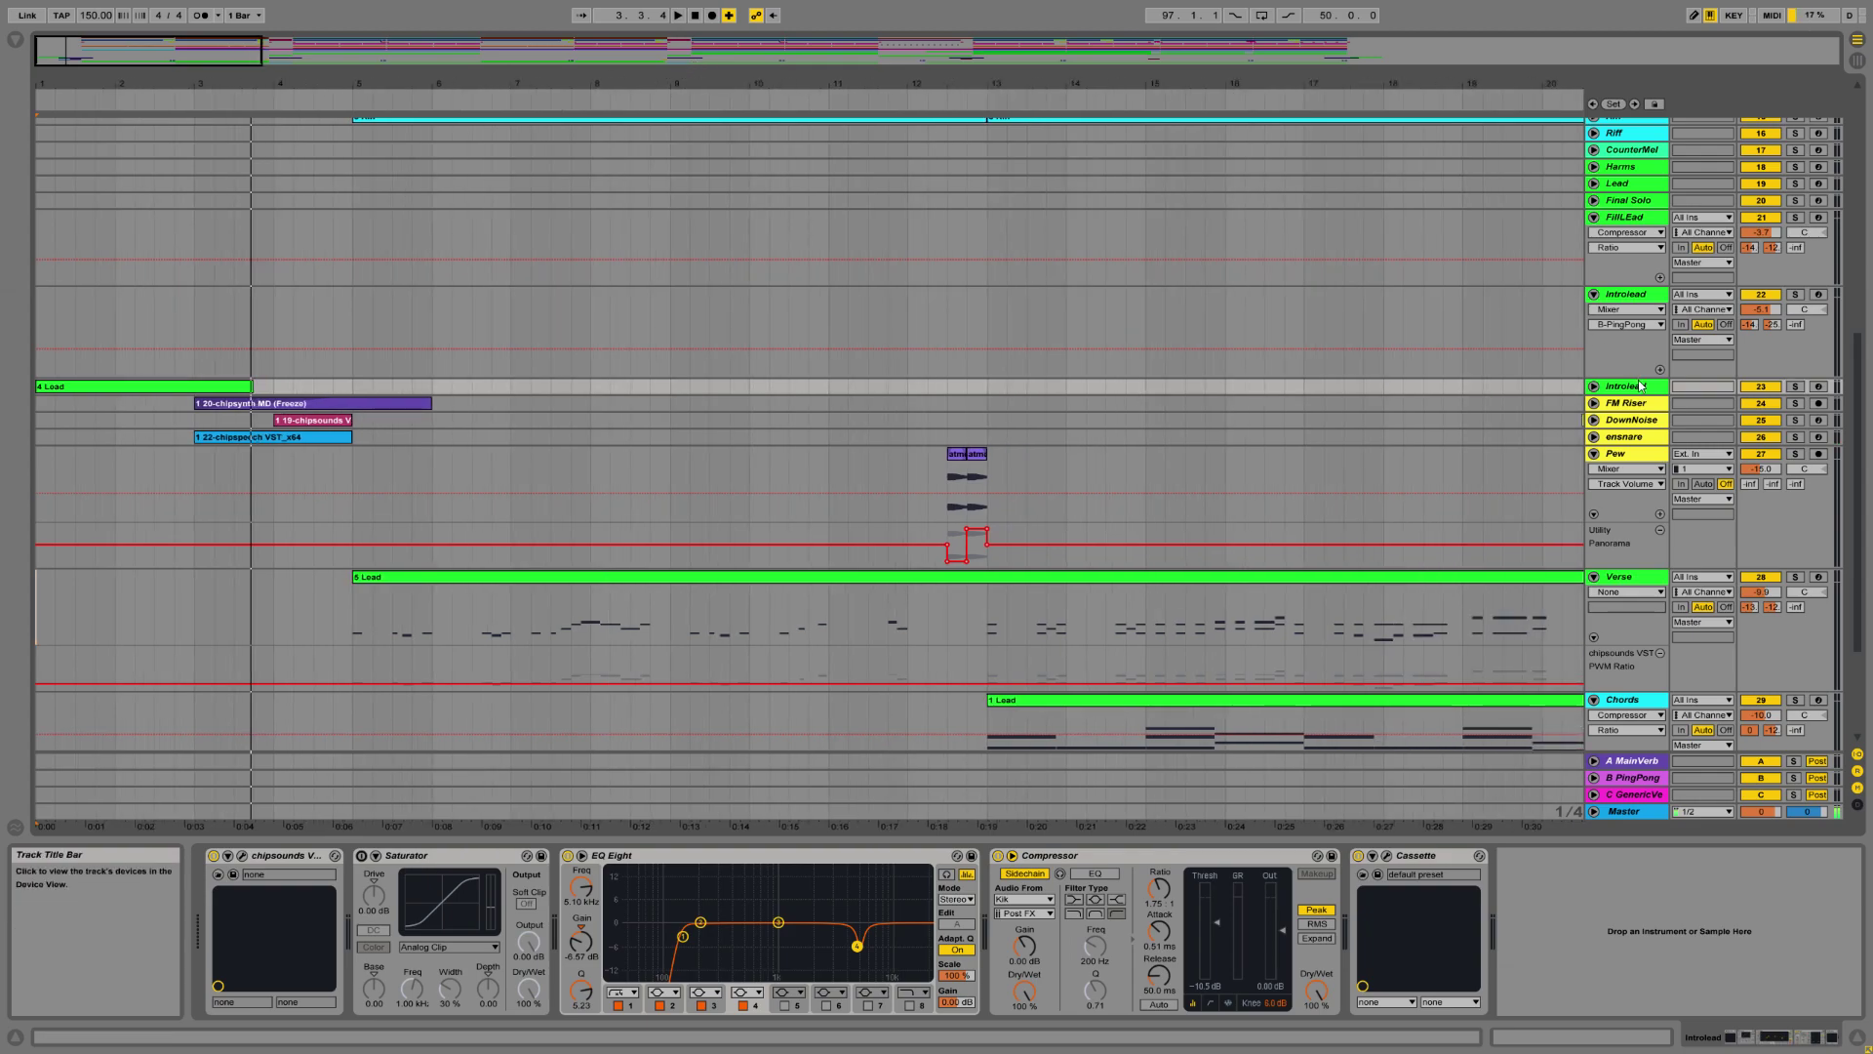
{"action": "scroll", "coordinate": [442, 670], "scroll_direction": "down", "scroll_amount": 1}
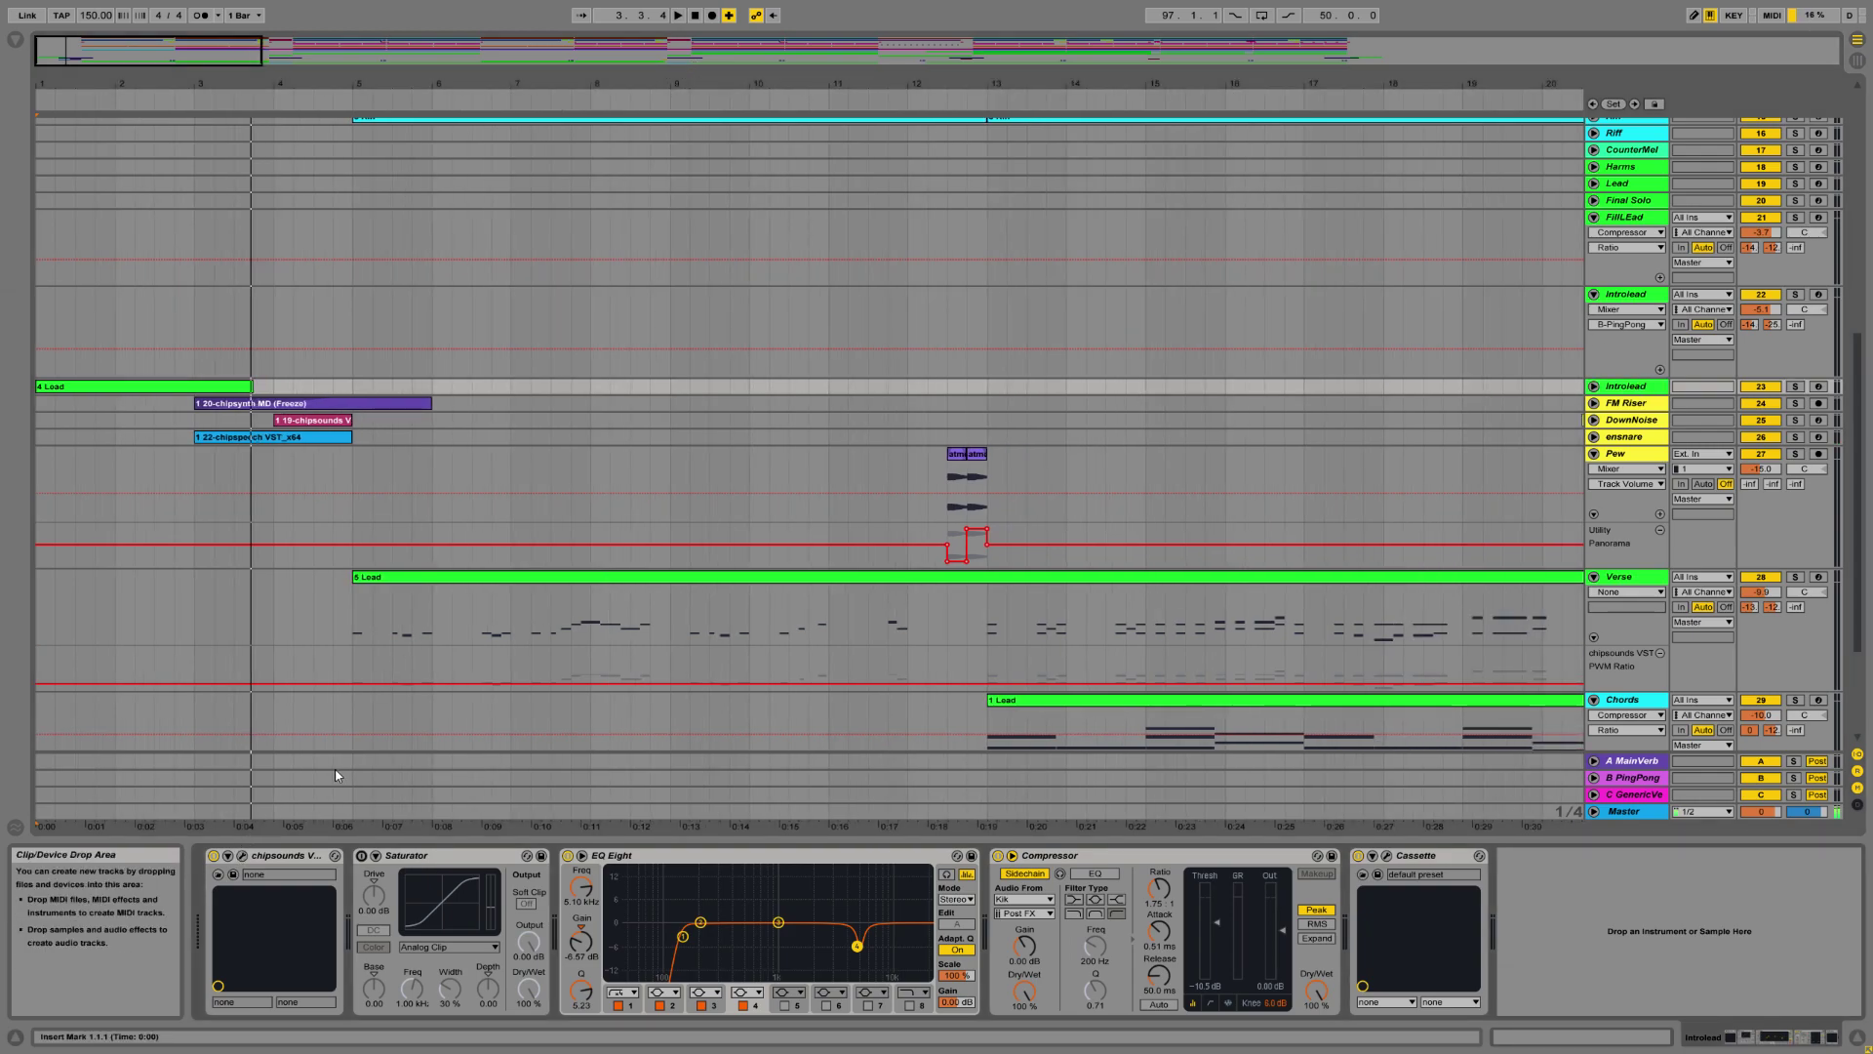
Open the Introlead track's chipsounds synth and browse its Pure Chip sounds down to the 2A0X chips, keeping the current sound.
{"action": "left_click", "coordinate": [243, 857]}
{"action": "left_click_drag", "start_coordinate": [949, 251], "coordinate": [820, 237]}
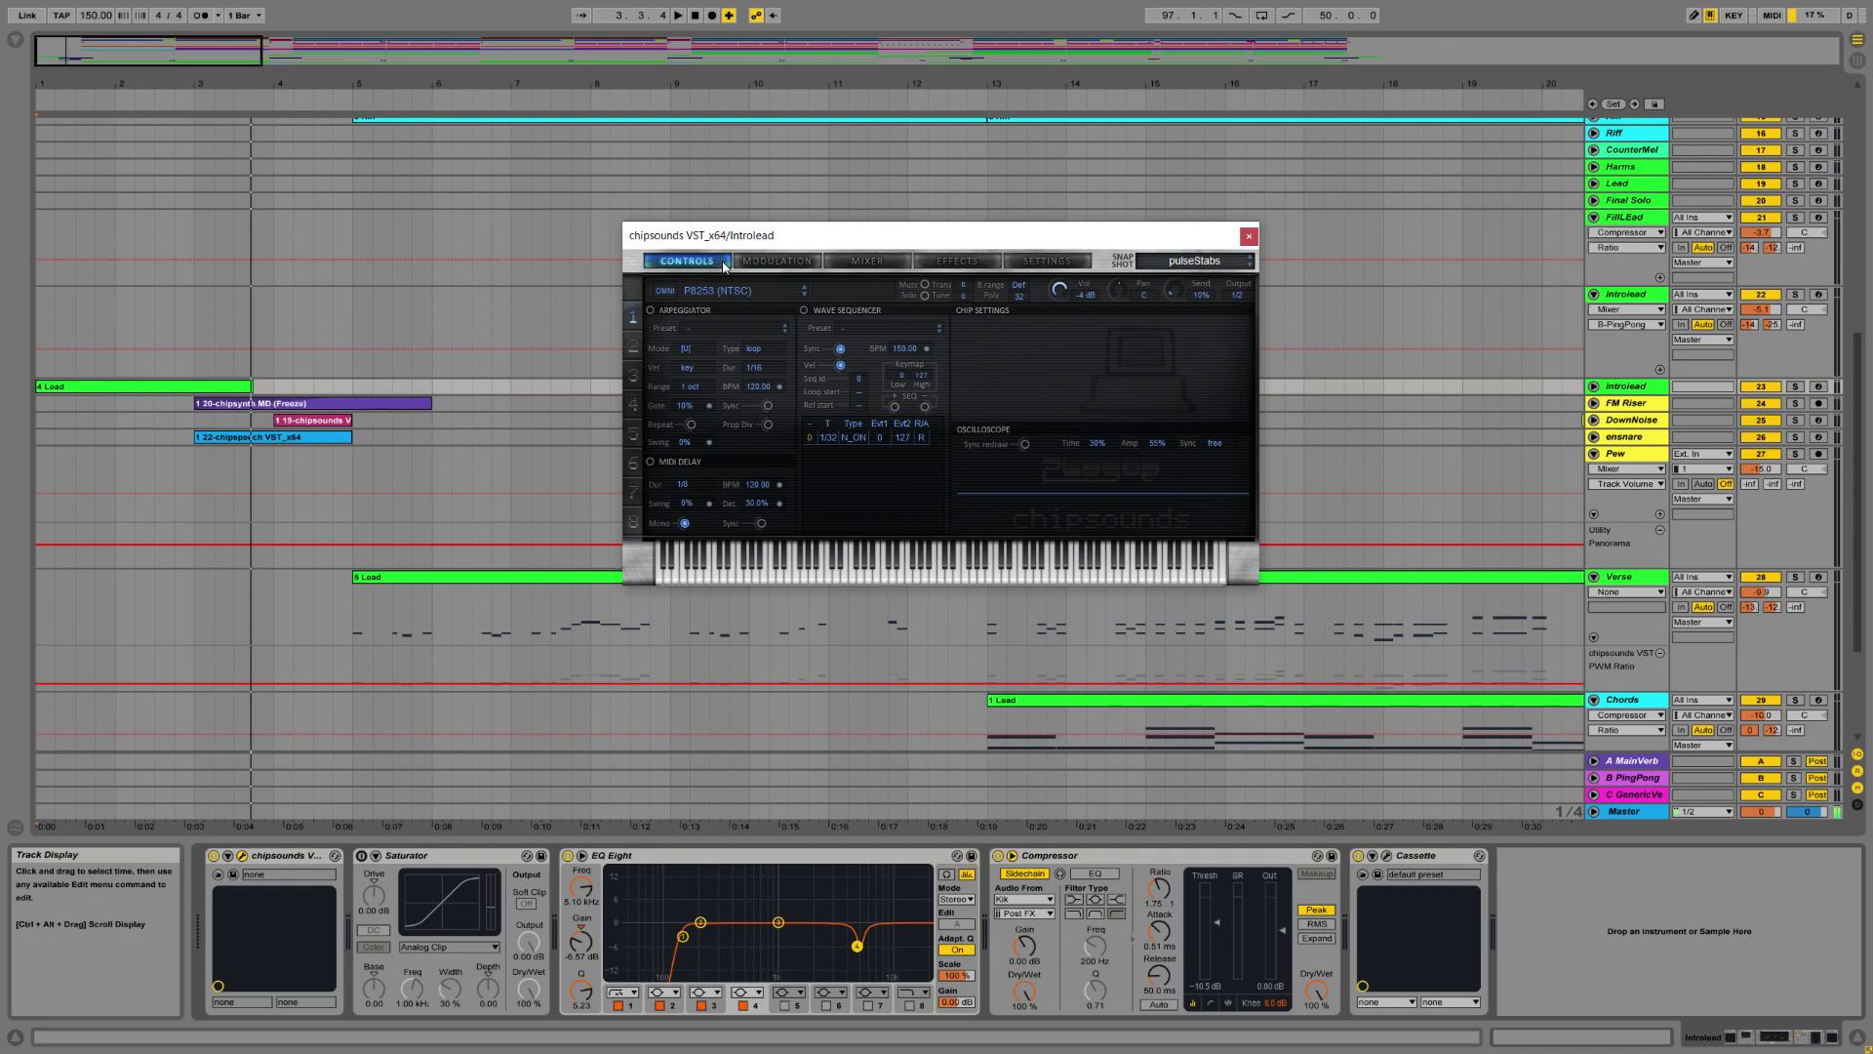
{"action": "left_click", "coordinate": [777, 260]}
{"action": "left_click", "coordinate": [686, 262]}
{"action": "left_click", "coordinate": [720, 292]}
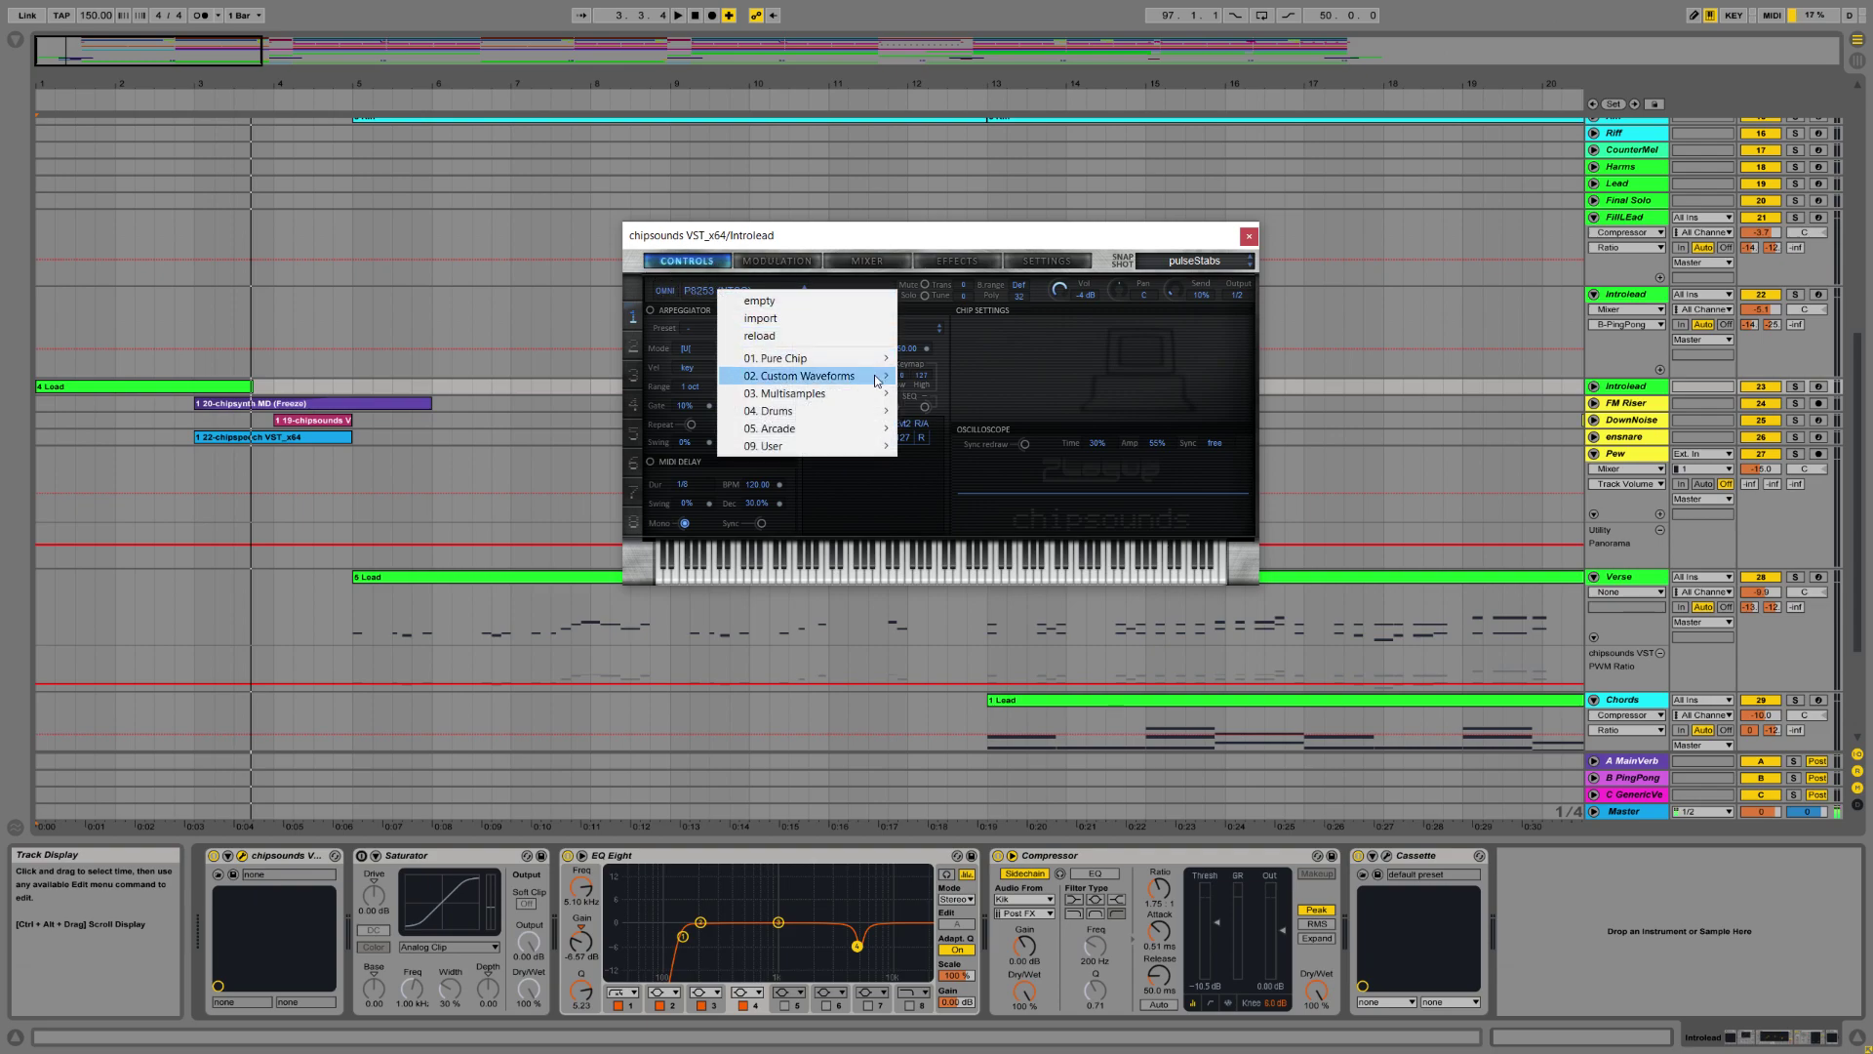
{"action": "mouse_move", "coordinate": [859, 367]}
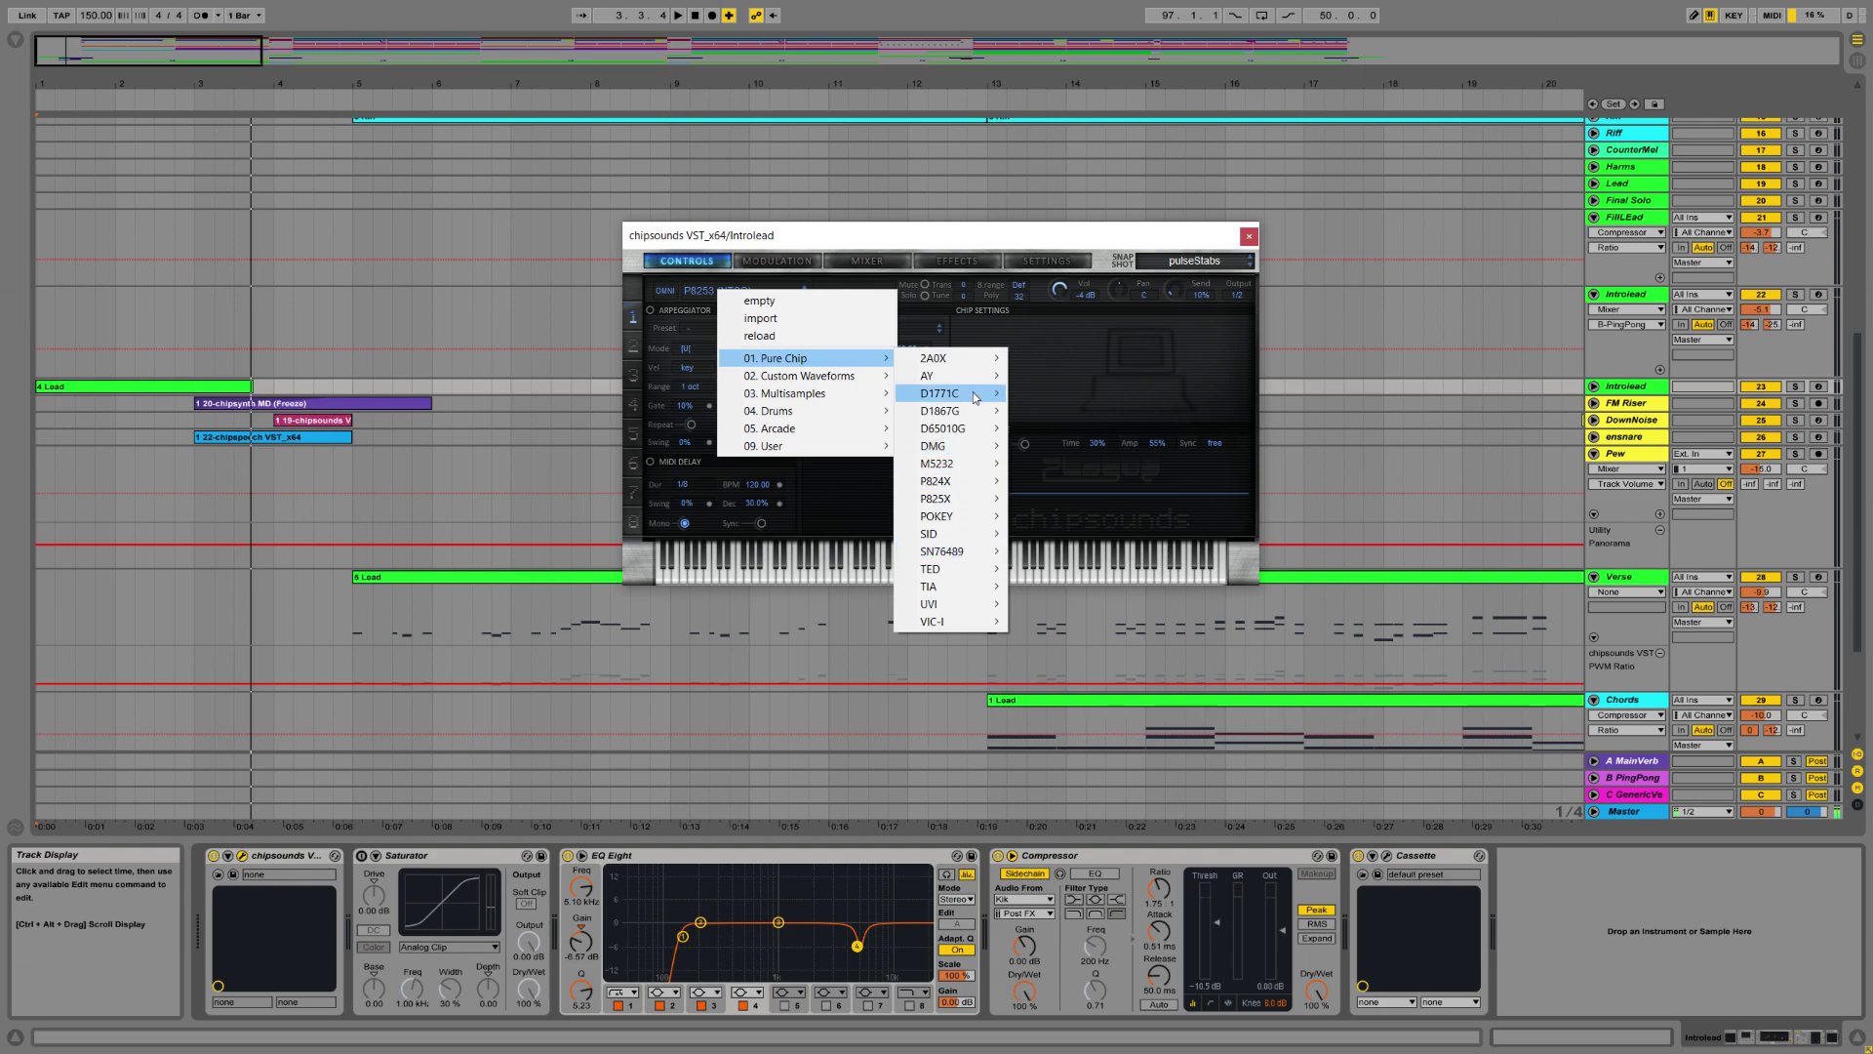
{"action": "mouse_move", "coordinate": [972, 358]}
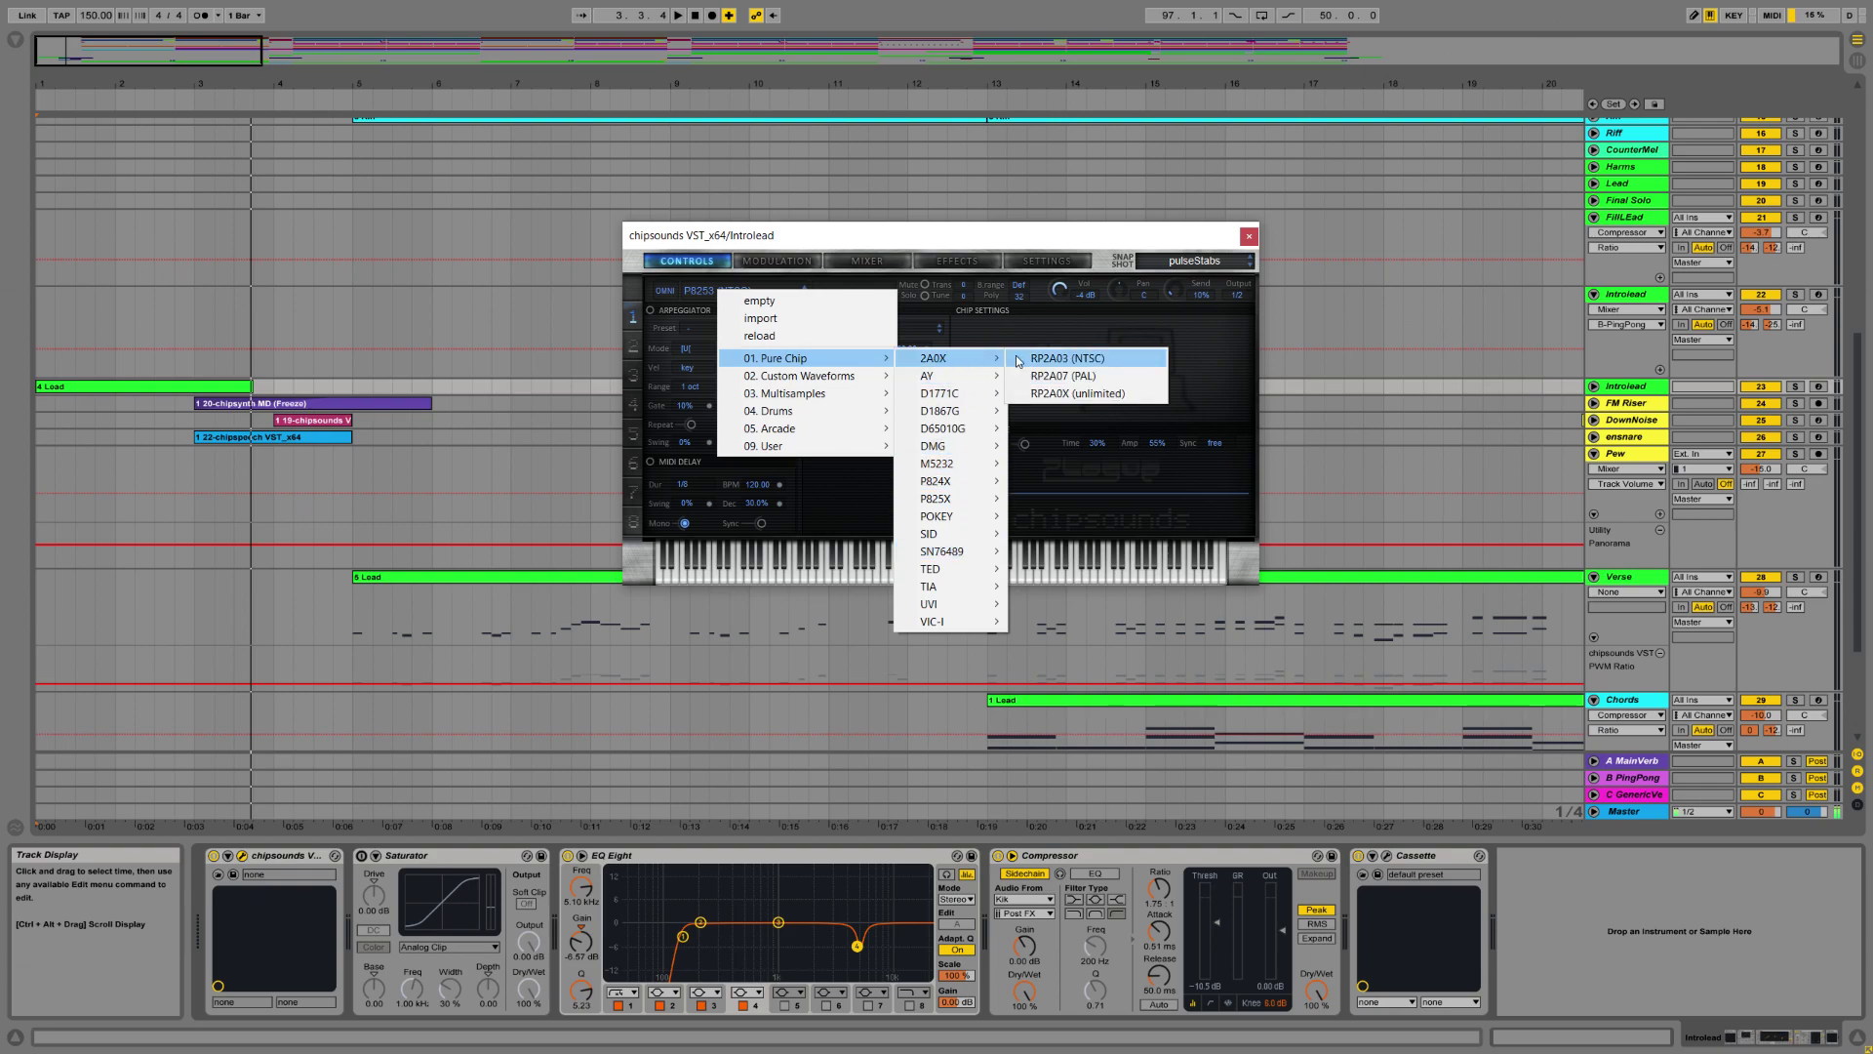
{"action": "left_click", "coordinate": [916, 249]}
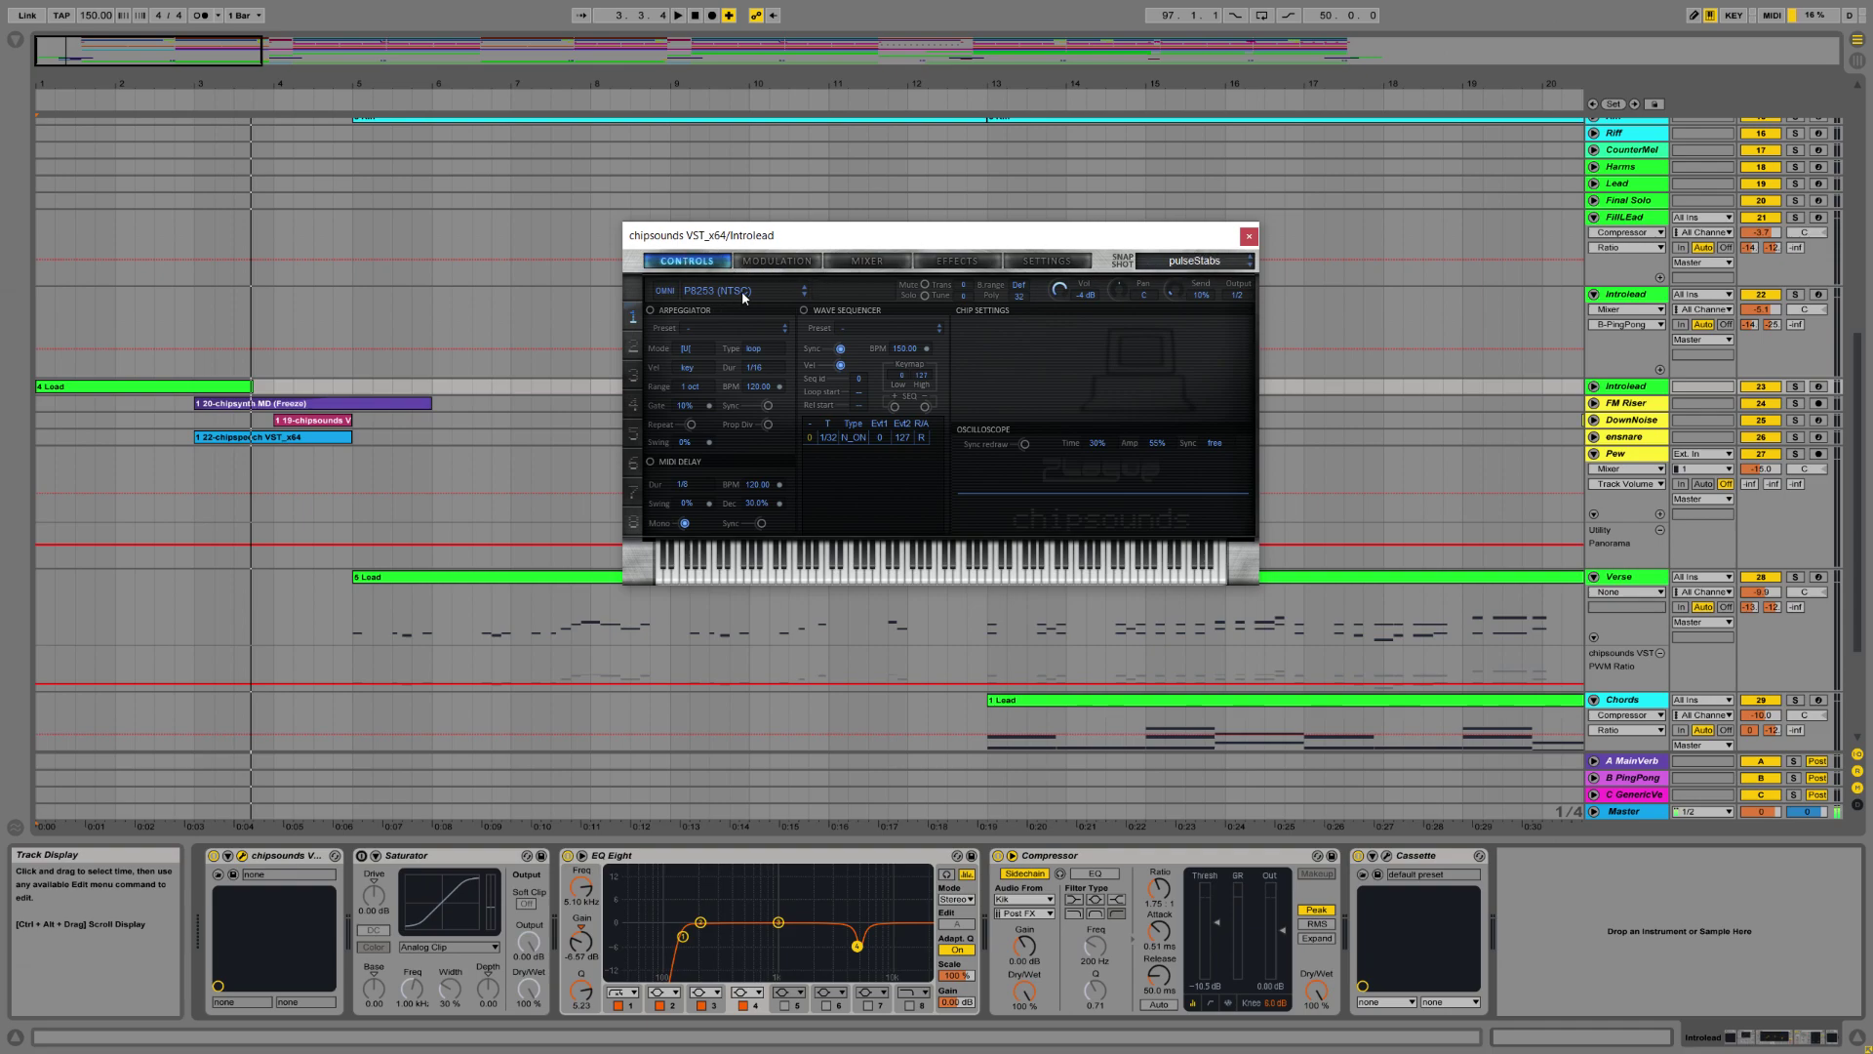
Look at the available effect types in chipsounds, leave the effect slot empty, and return to the sound controls.
{"action": "left_click", "coordinate": [977, 264]}
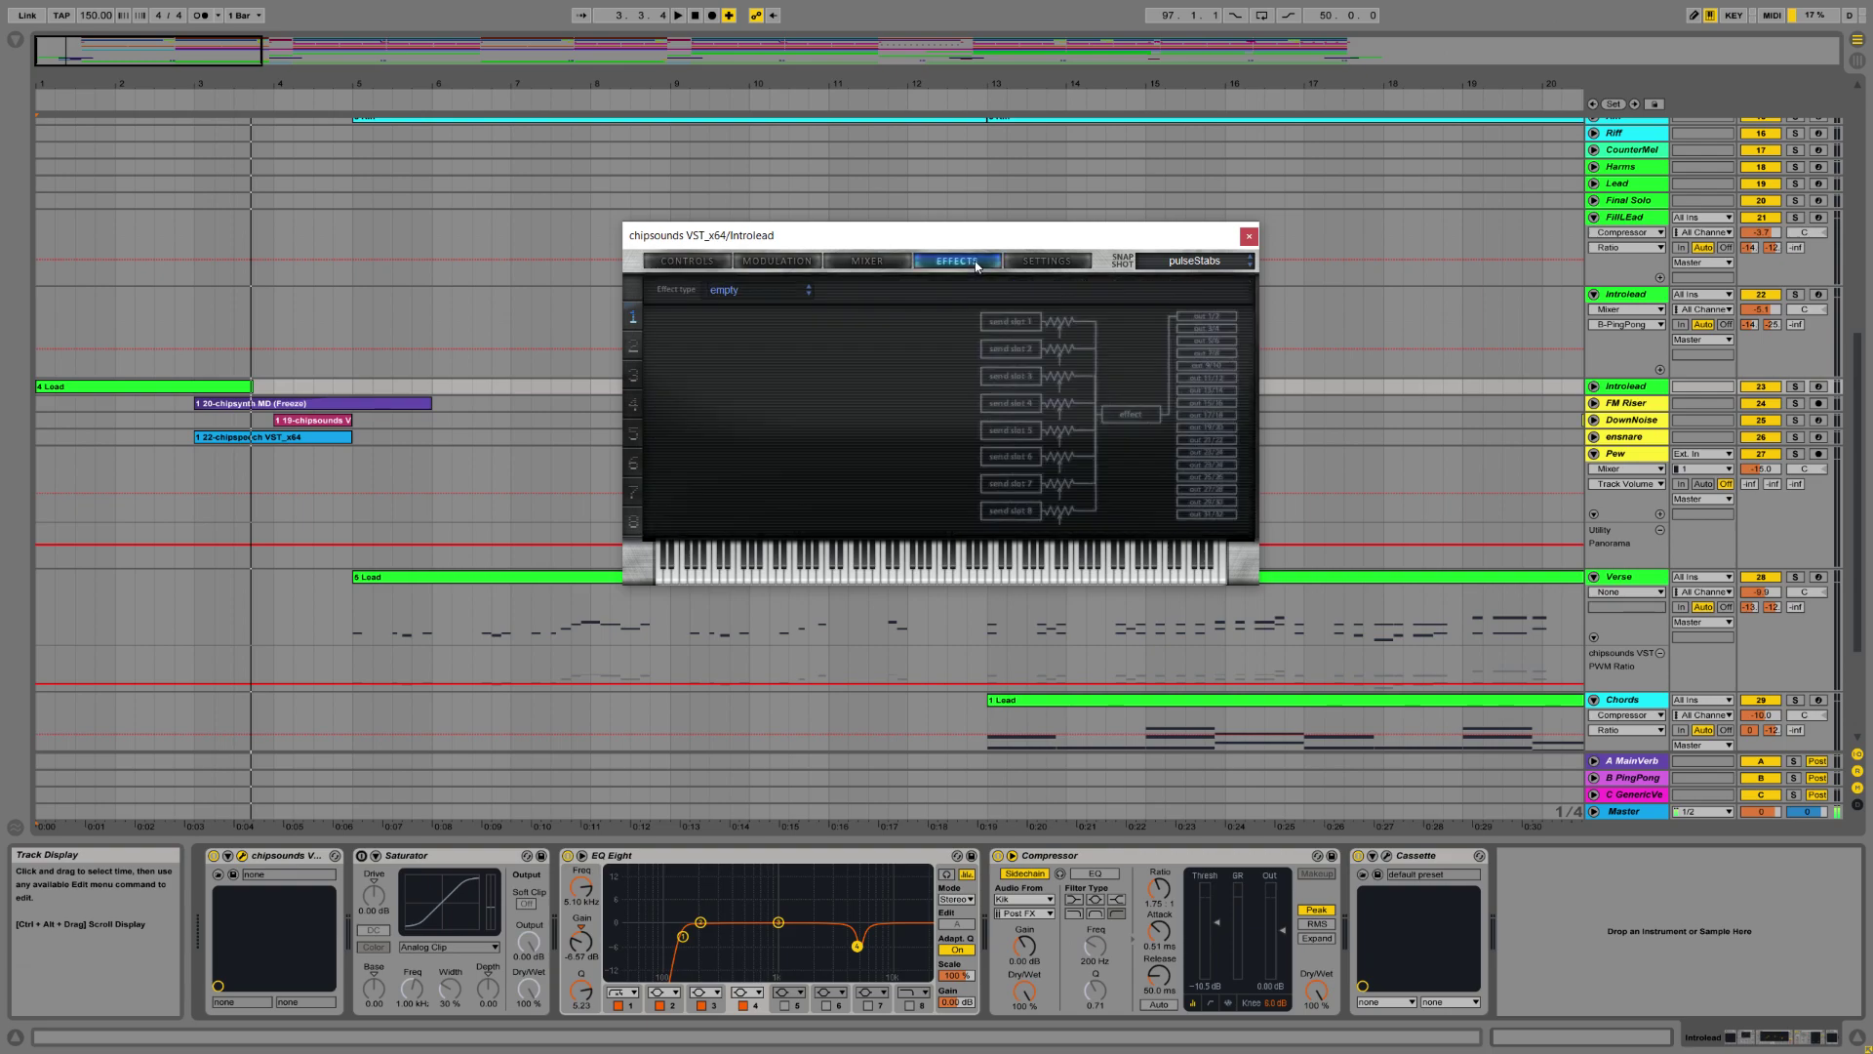
{"action": "left_click", "coordinate": [747, 292]}
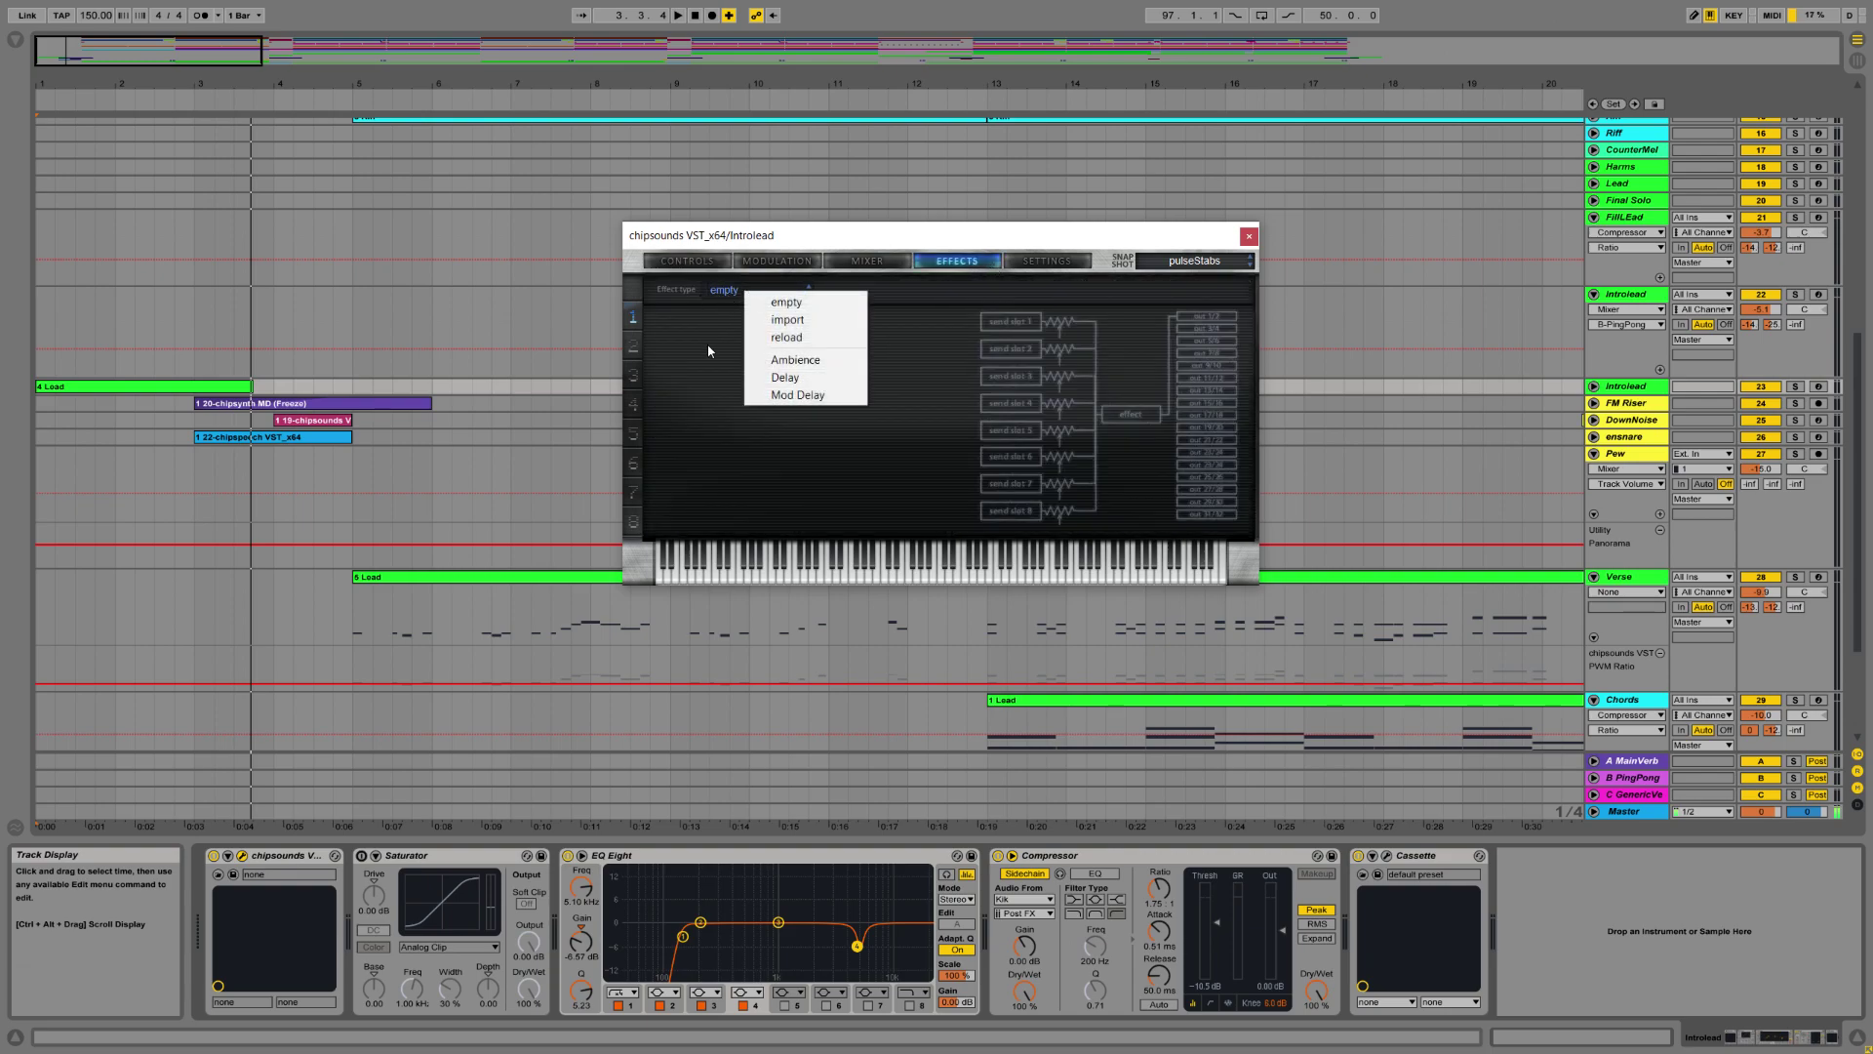
{"action": "left_click", "coordinate": [751, 292]}
{"action": "left_click", "coordinate": [686, 264]}
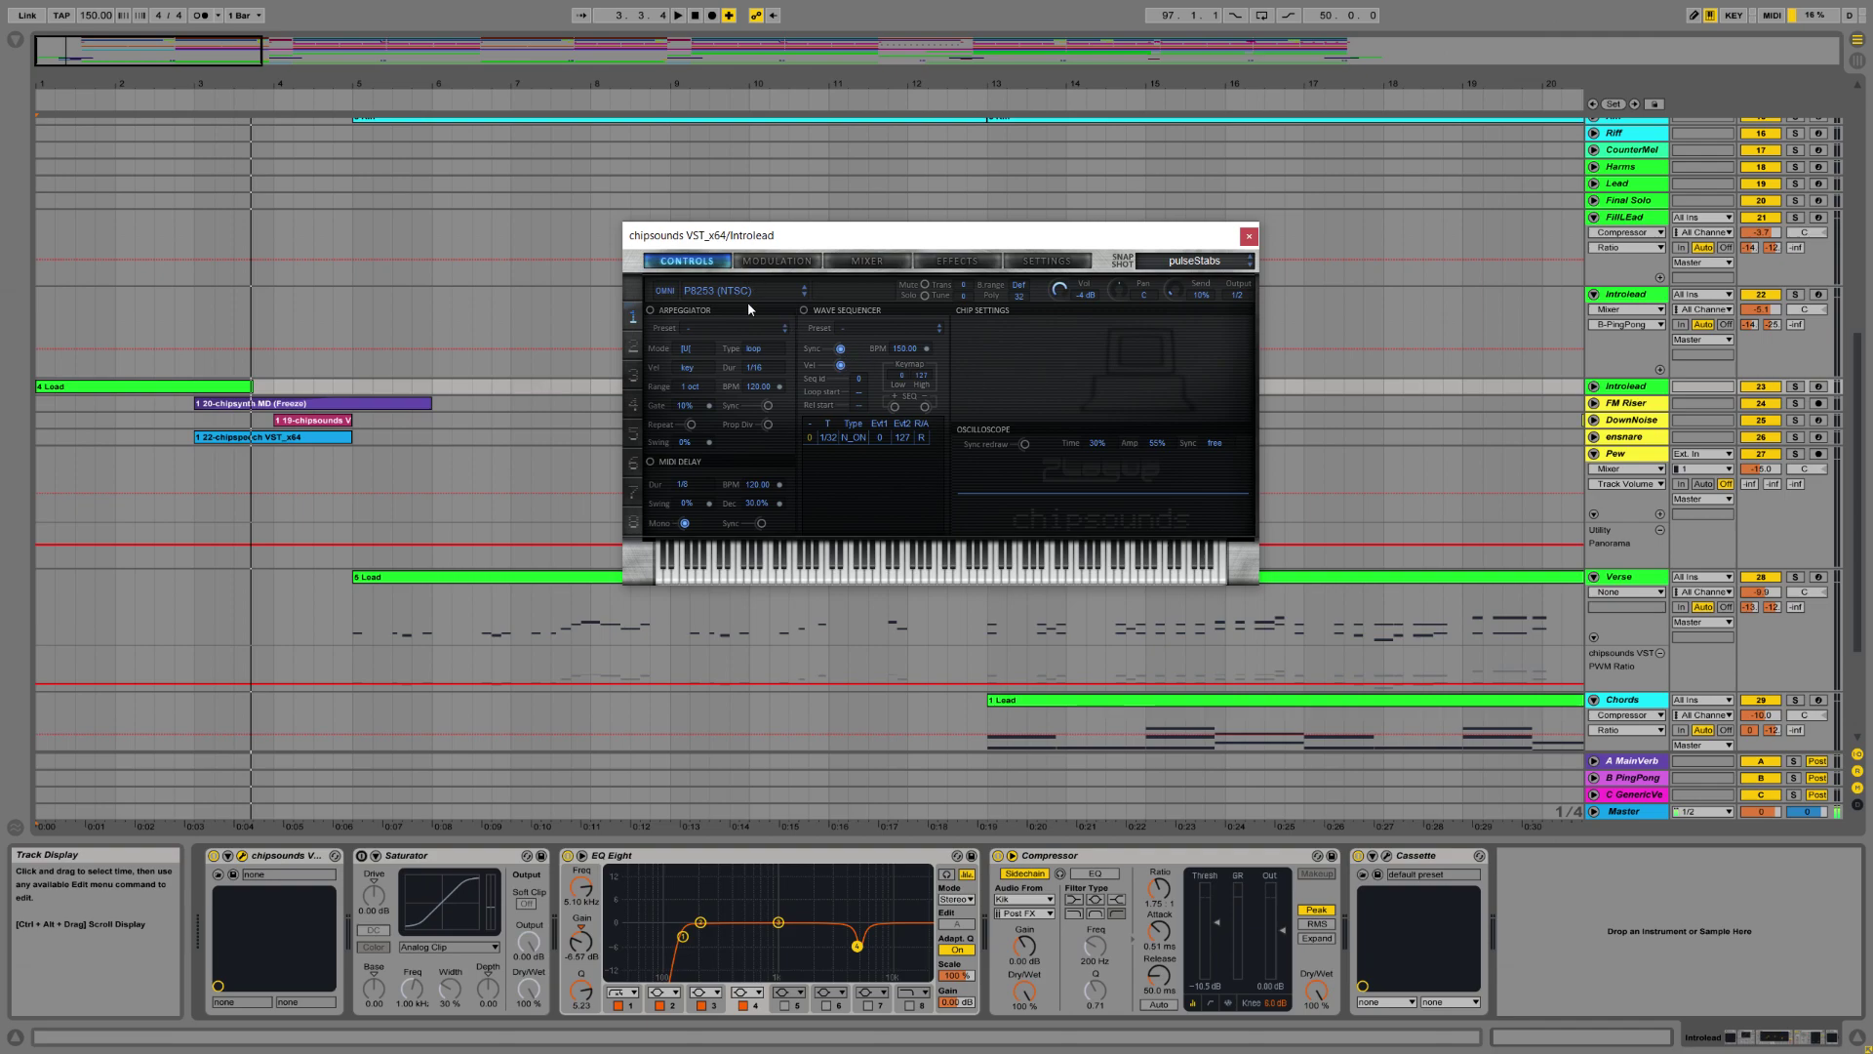
Review the sound categories for the first chipsounds slot without changing its sound, and close the synth window.
{"action": "left_click", "coordinate": [742, 293]}
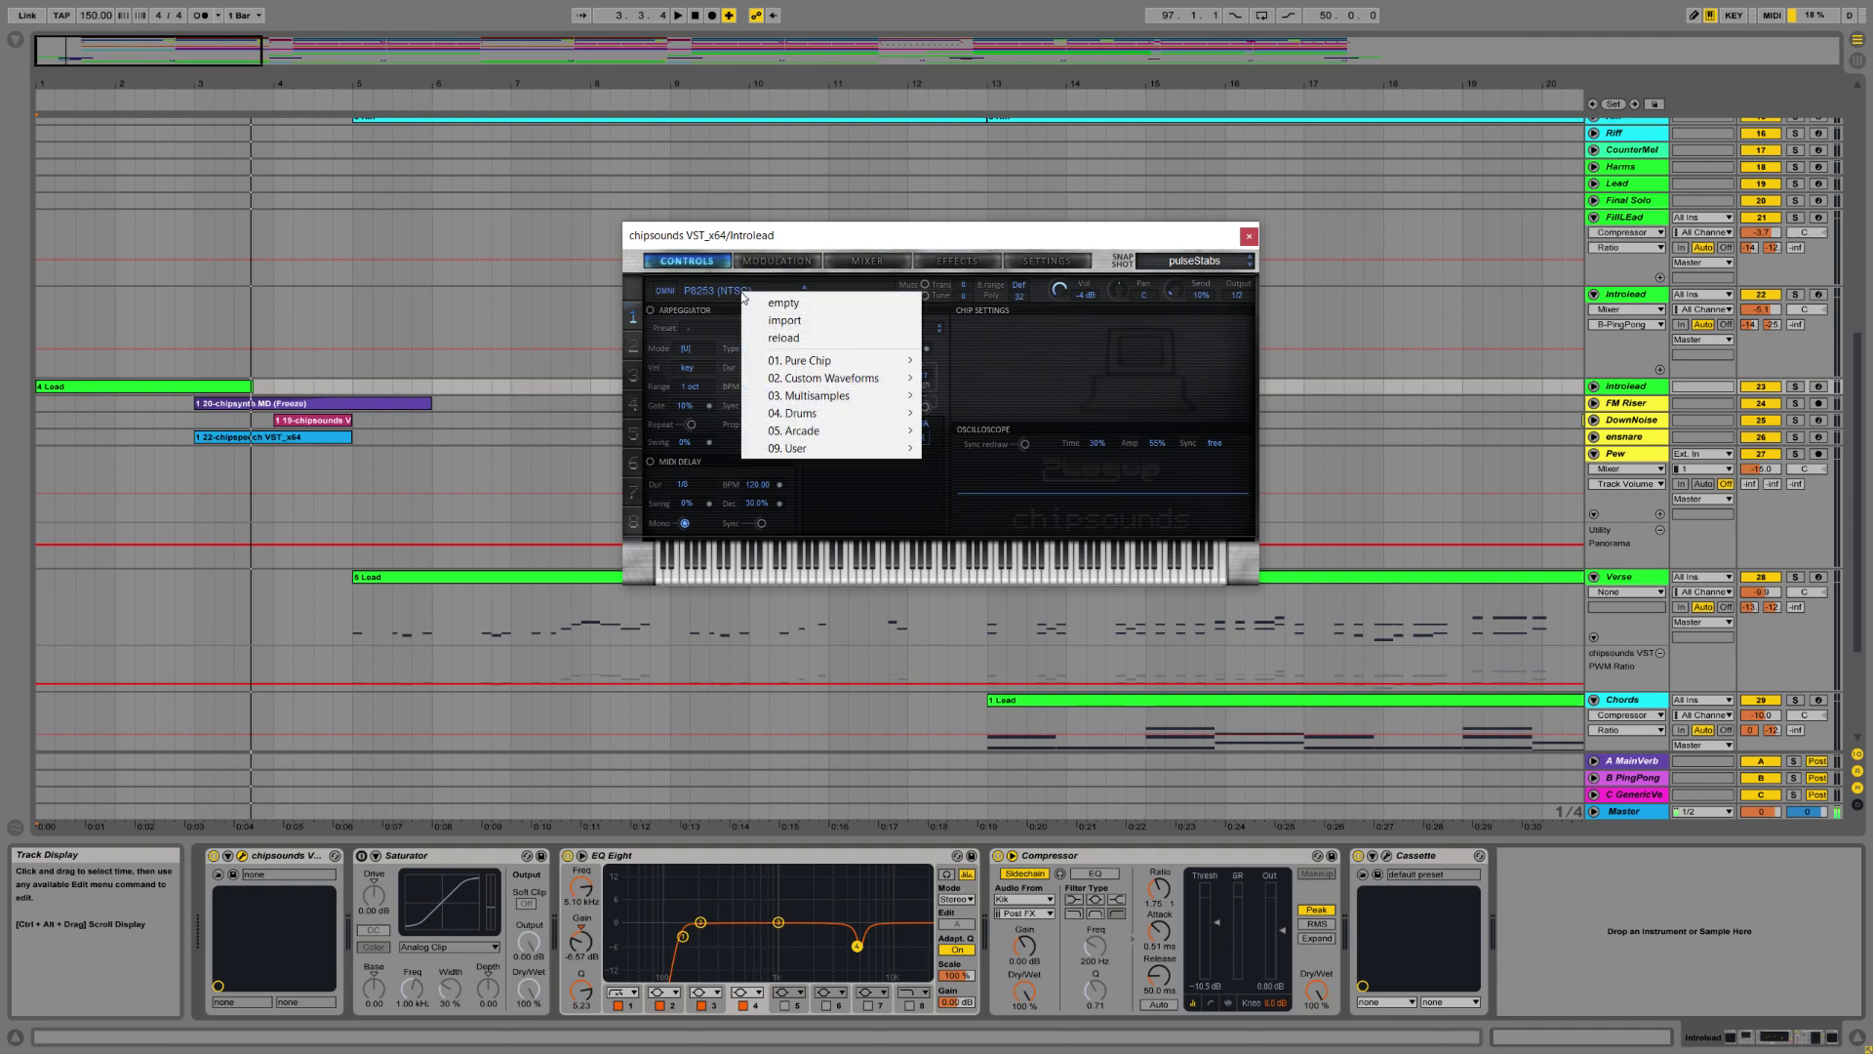
{"action": "left_click", "coordinate": [747, 234]}
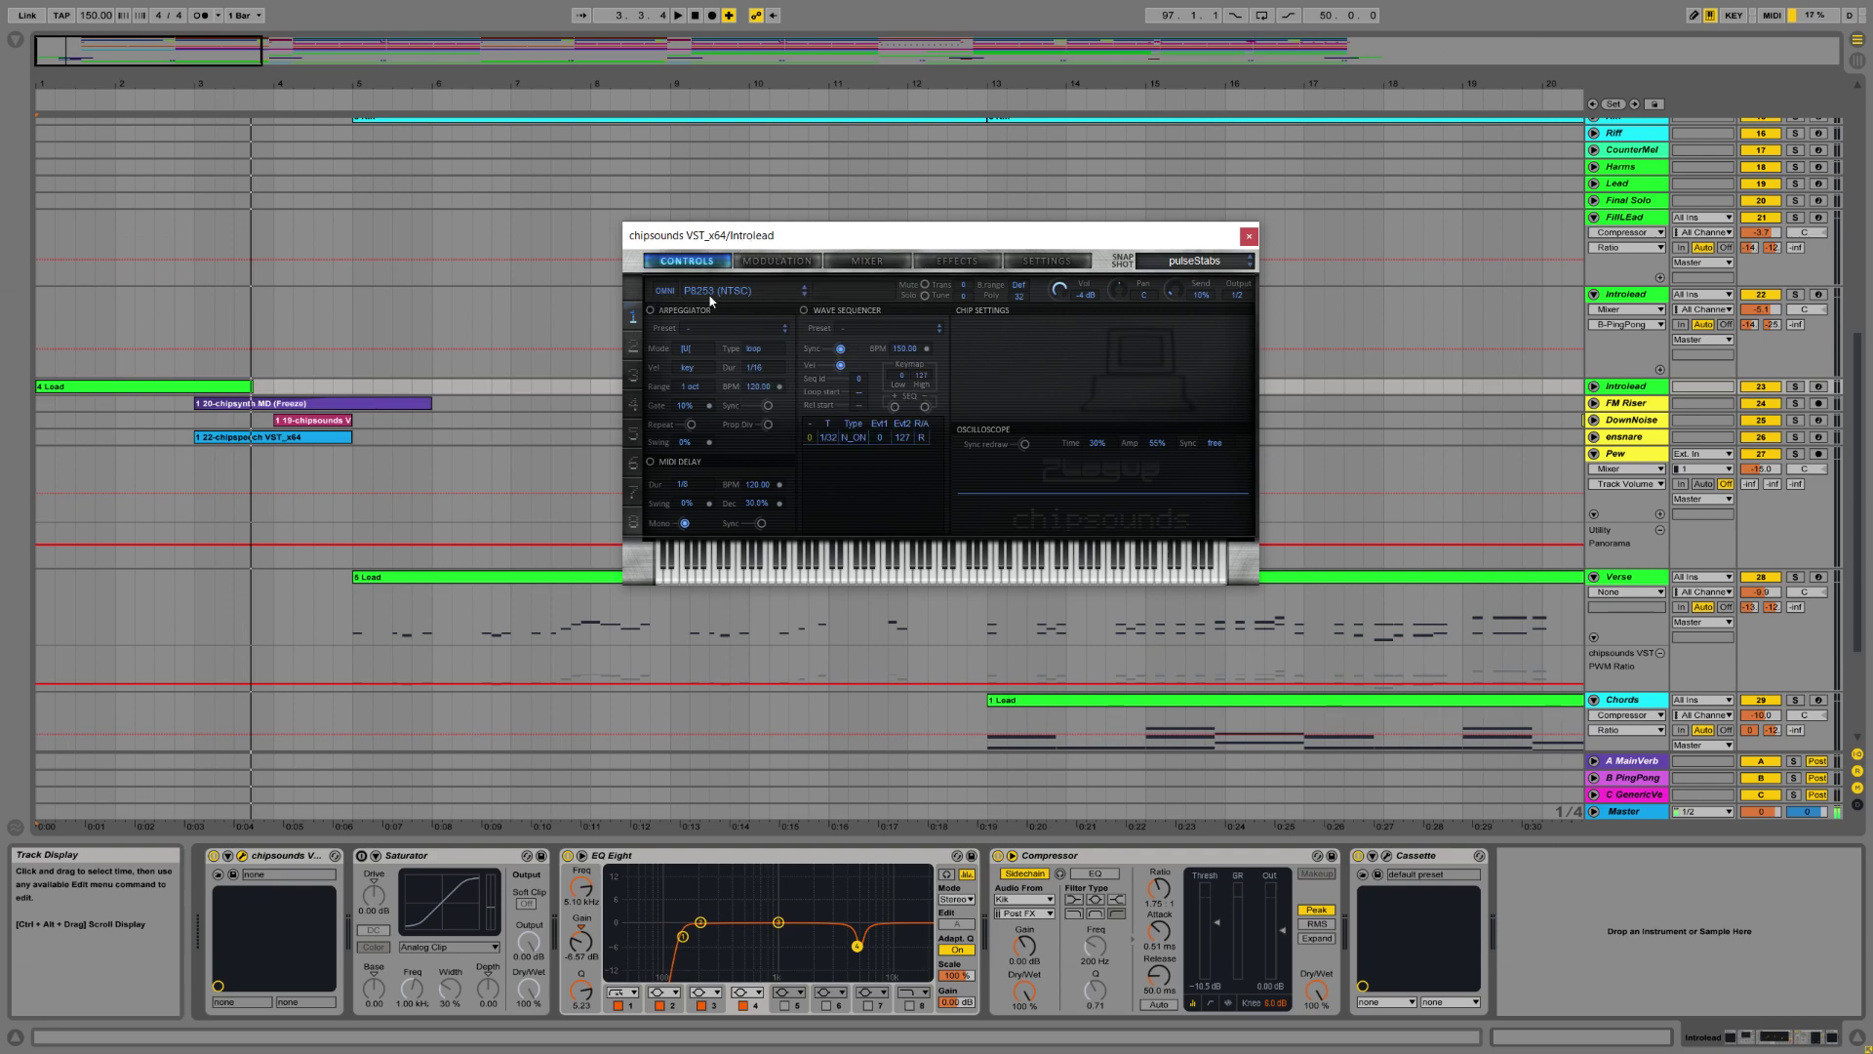
{"action": "left_click", "coordinate": [710, 296]}
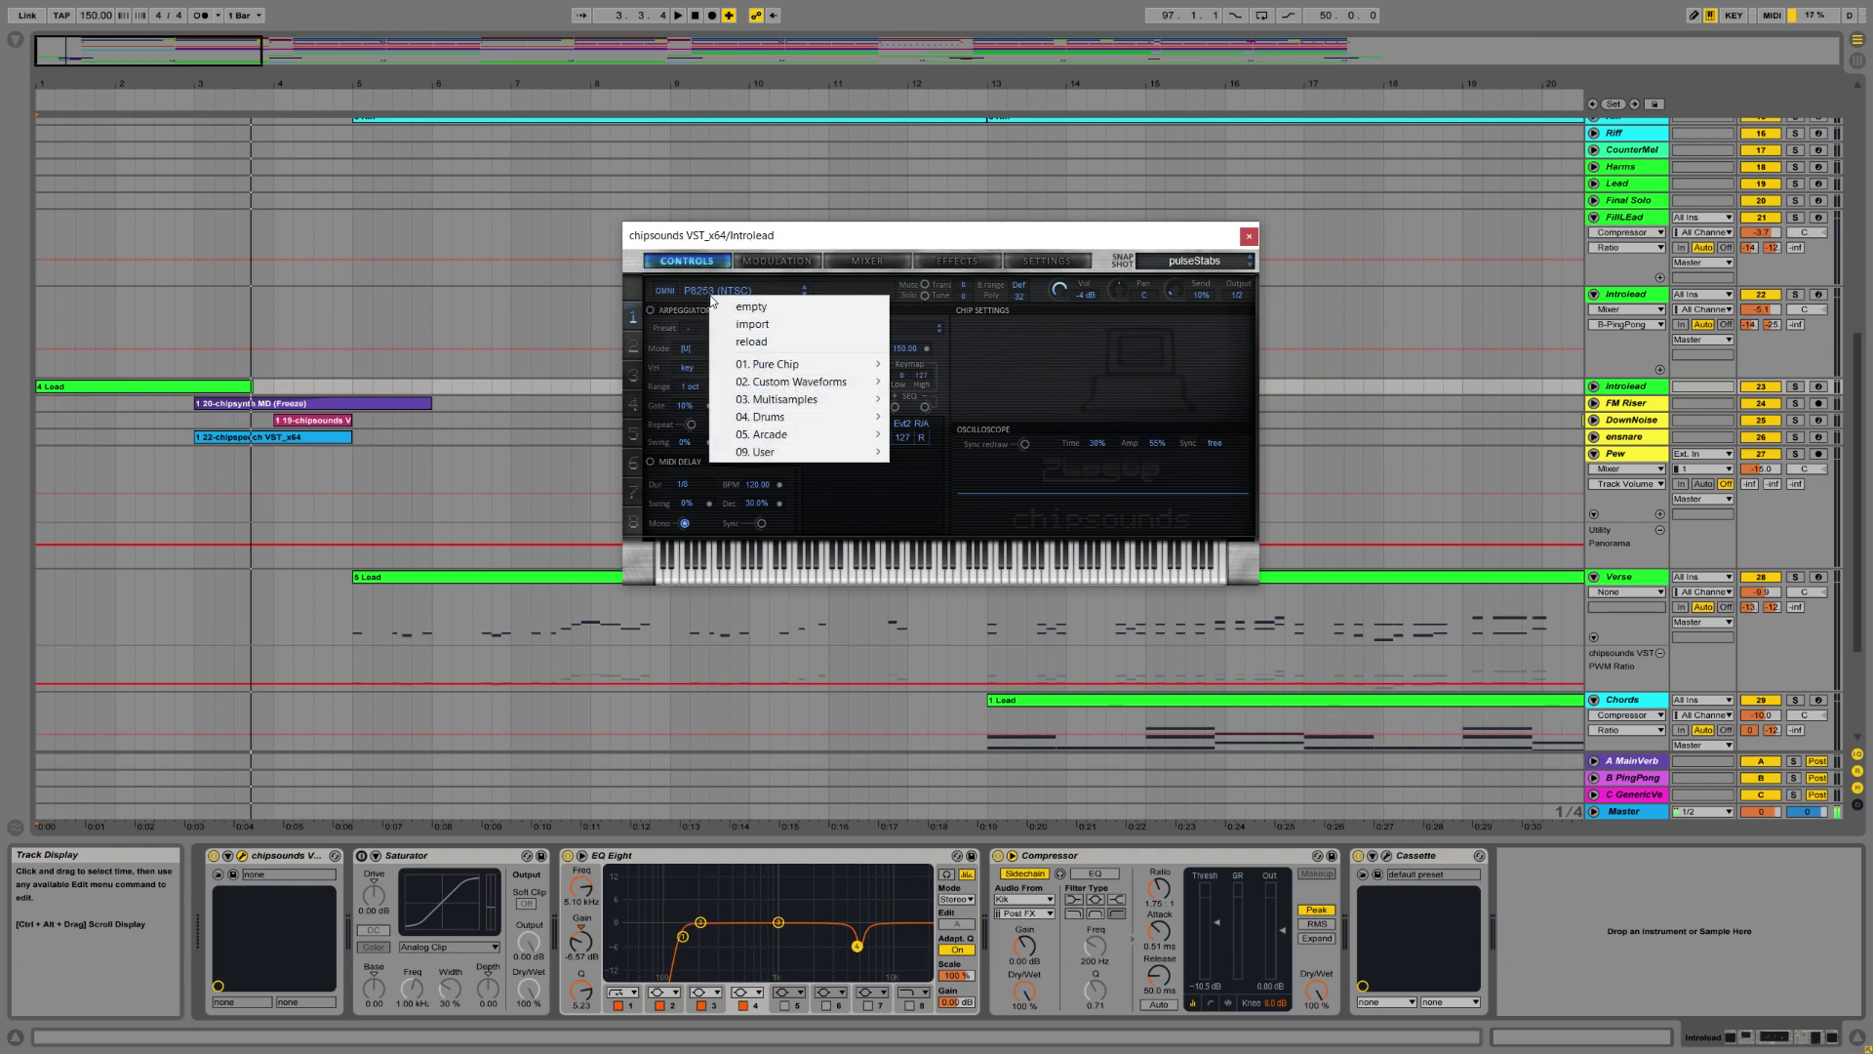
{"action": "left_click", "coordinate": [760, 236]}
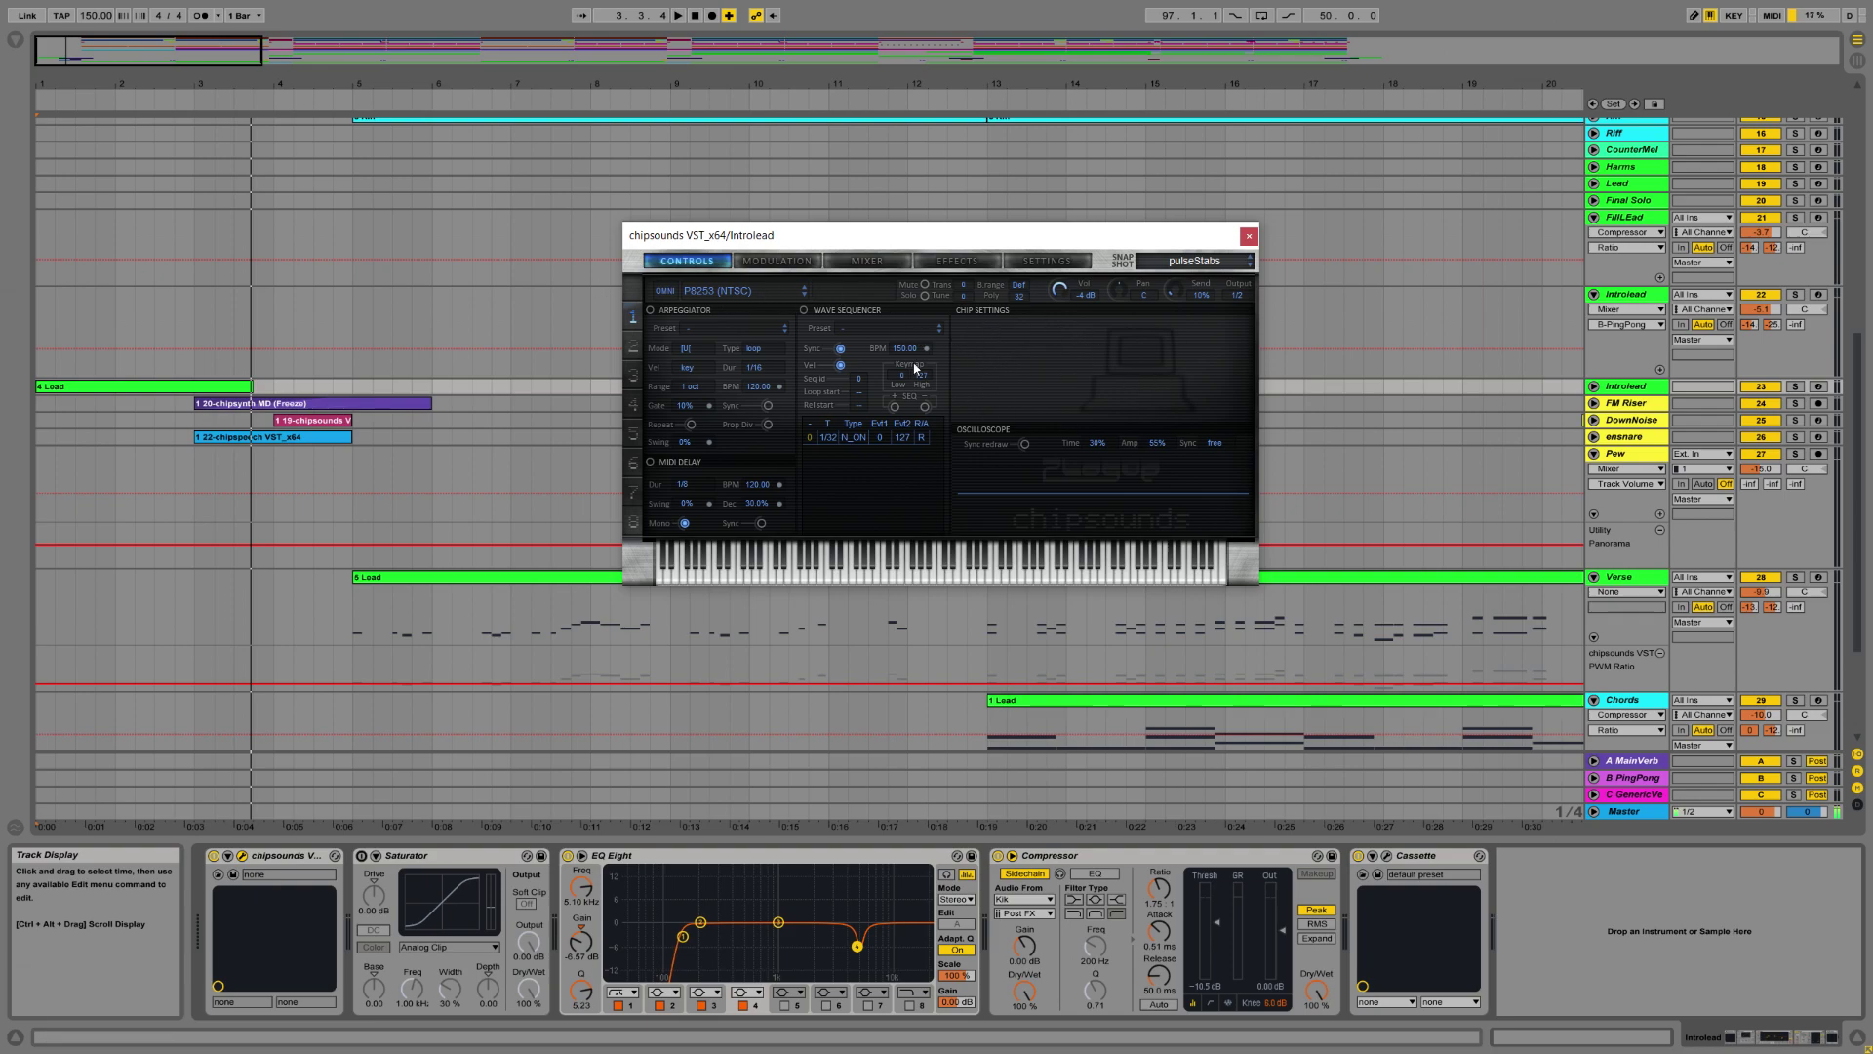
{"action": "left_click", "coordinate": [1249, 237]}
Toggle the Cassette effect on the Introlead track, play the track soloed from the song's start, and end the solo playback.
{"action": "left_click", "coordinate": [1358, 855]}
{"action": "left_click", "coordinate": [1796, 386]}
{"action": "left_click", "coordinate": [694, 16]}
{"action": "key", "text": "space"}
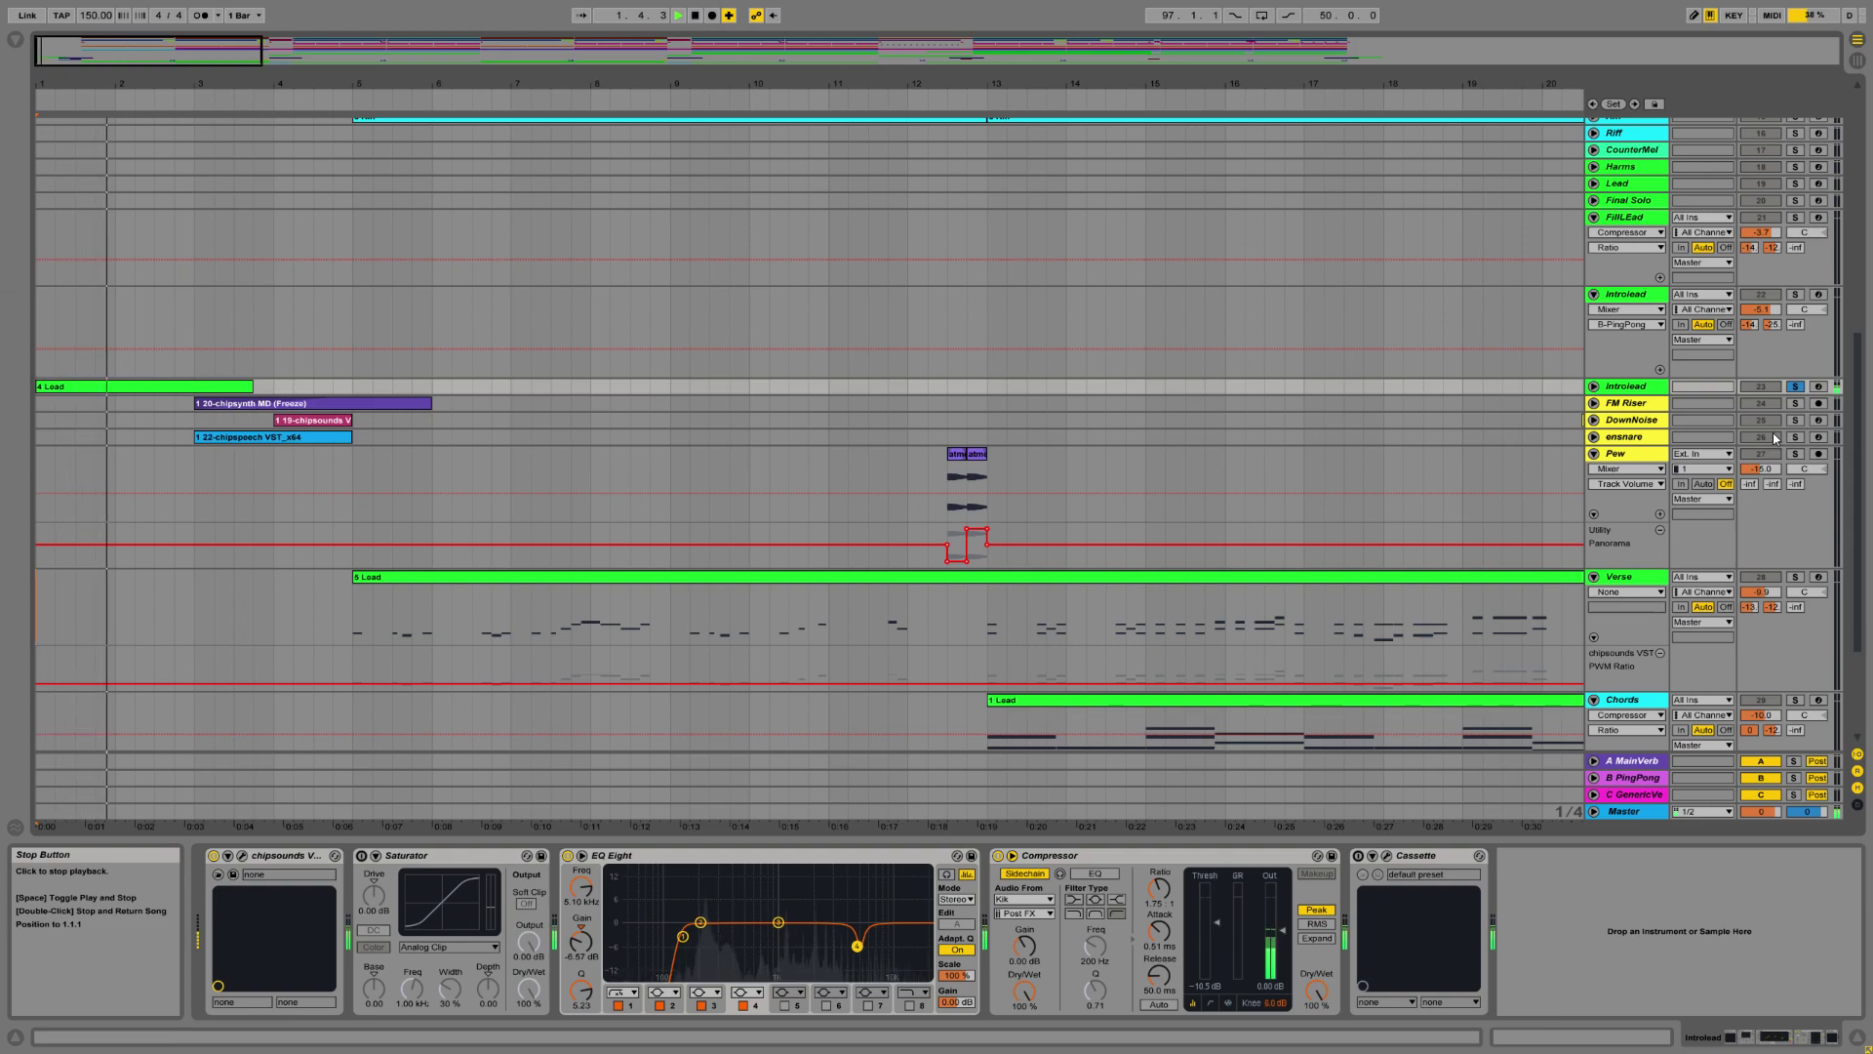
{"action": "left_click", "coordinate": [1795, 386]}
{"action": "key", "text": "space"}
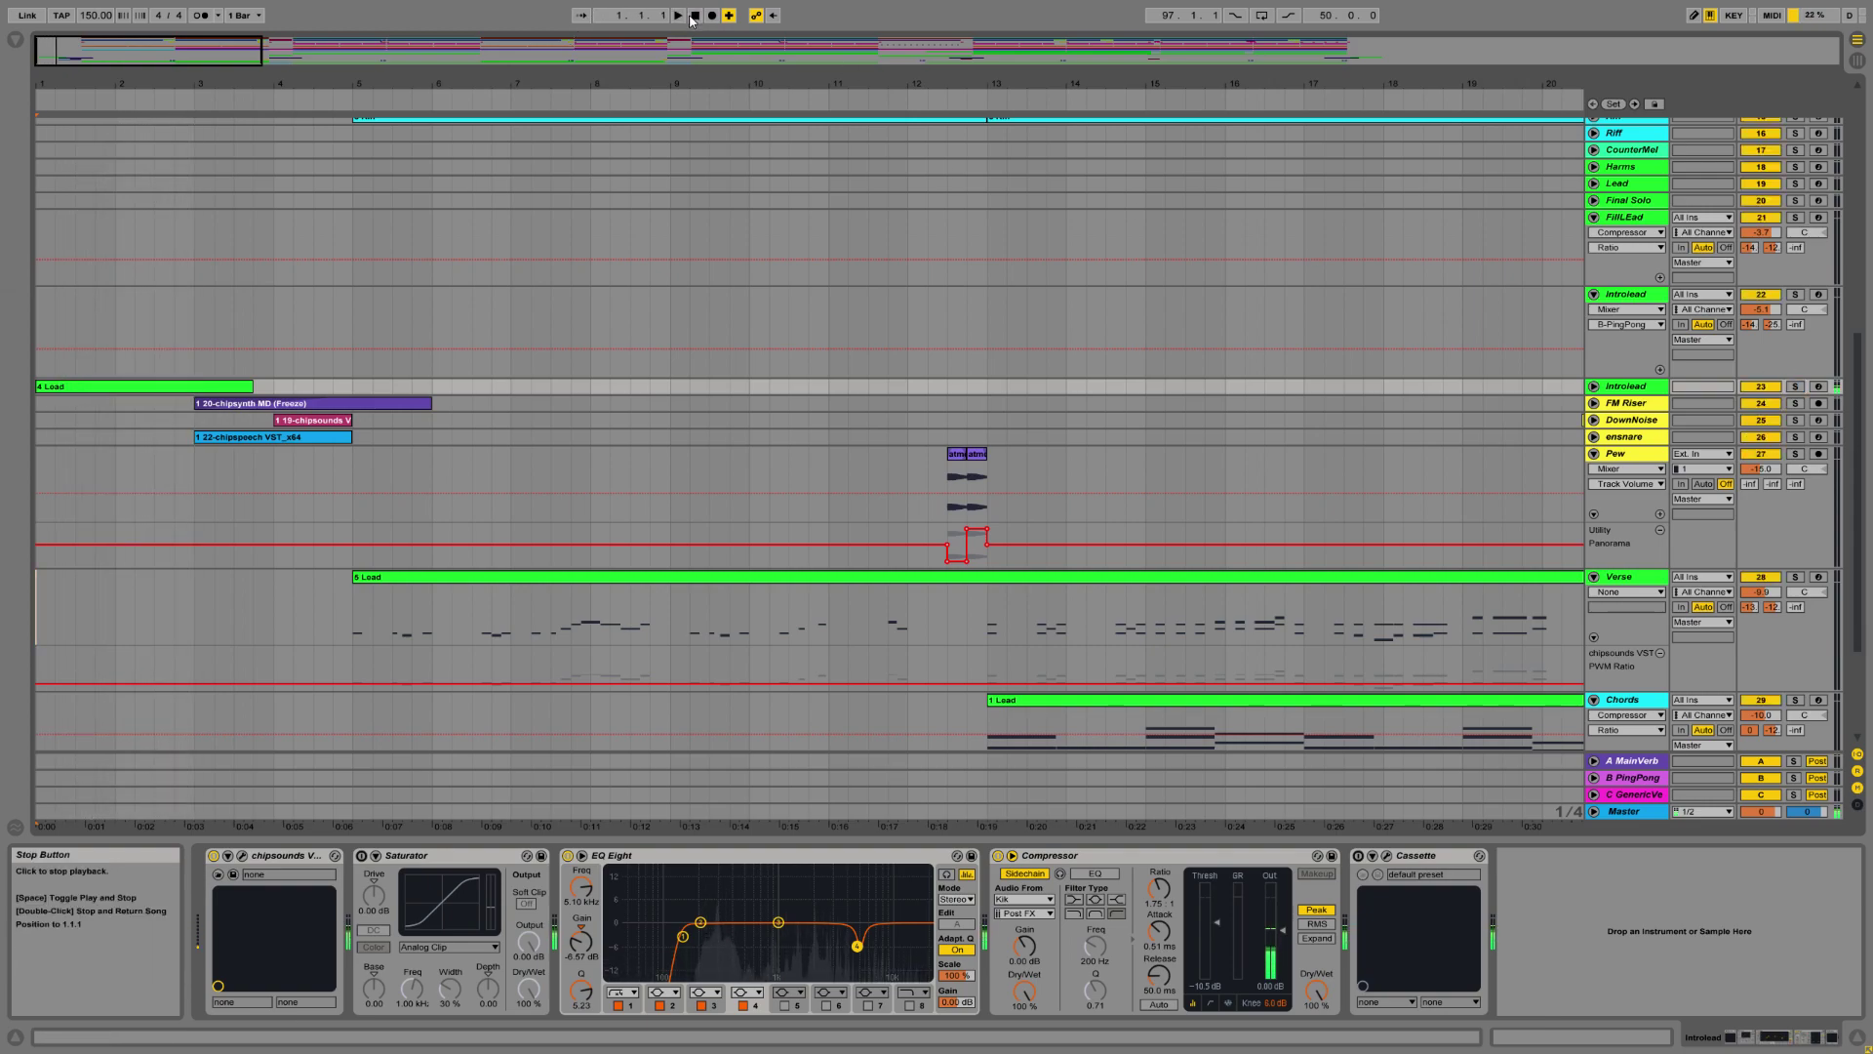
Open the Introlead track's Cassette effect, examine its tape and noise controls, and close its window.
{"action": "left_click", "coordinate": [1388, 858]}
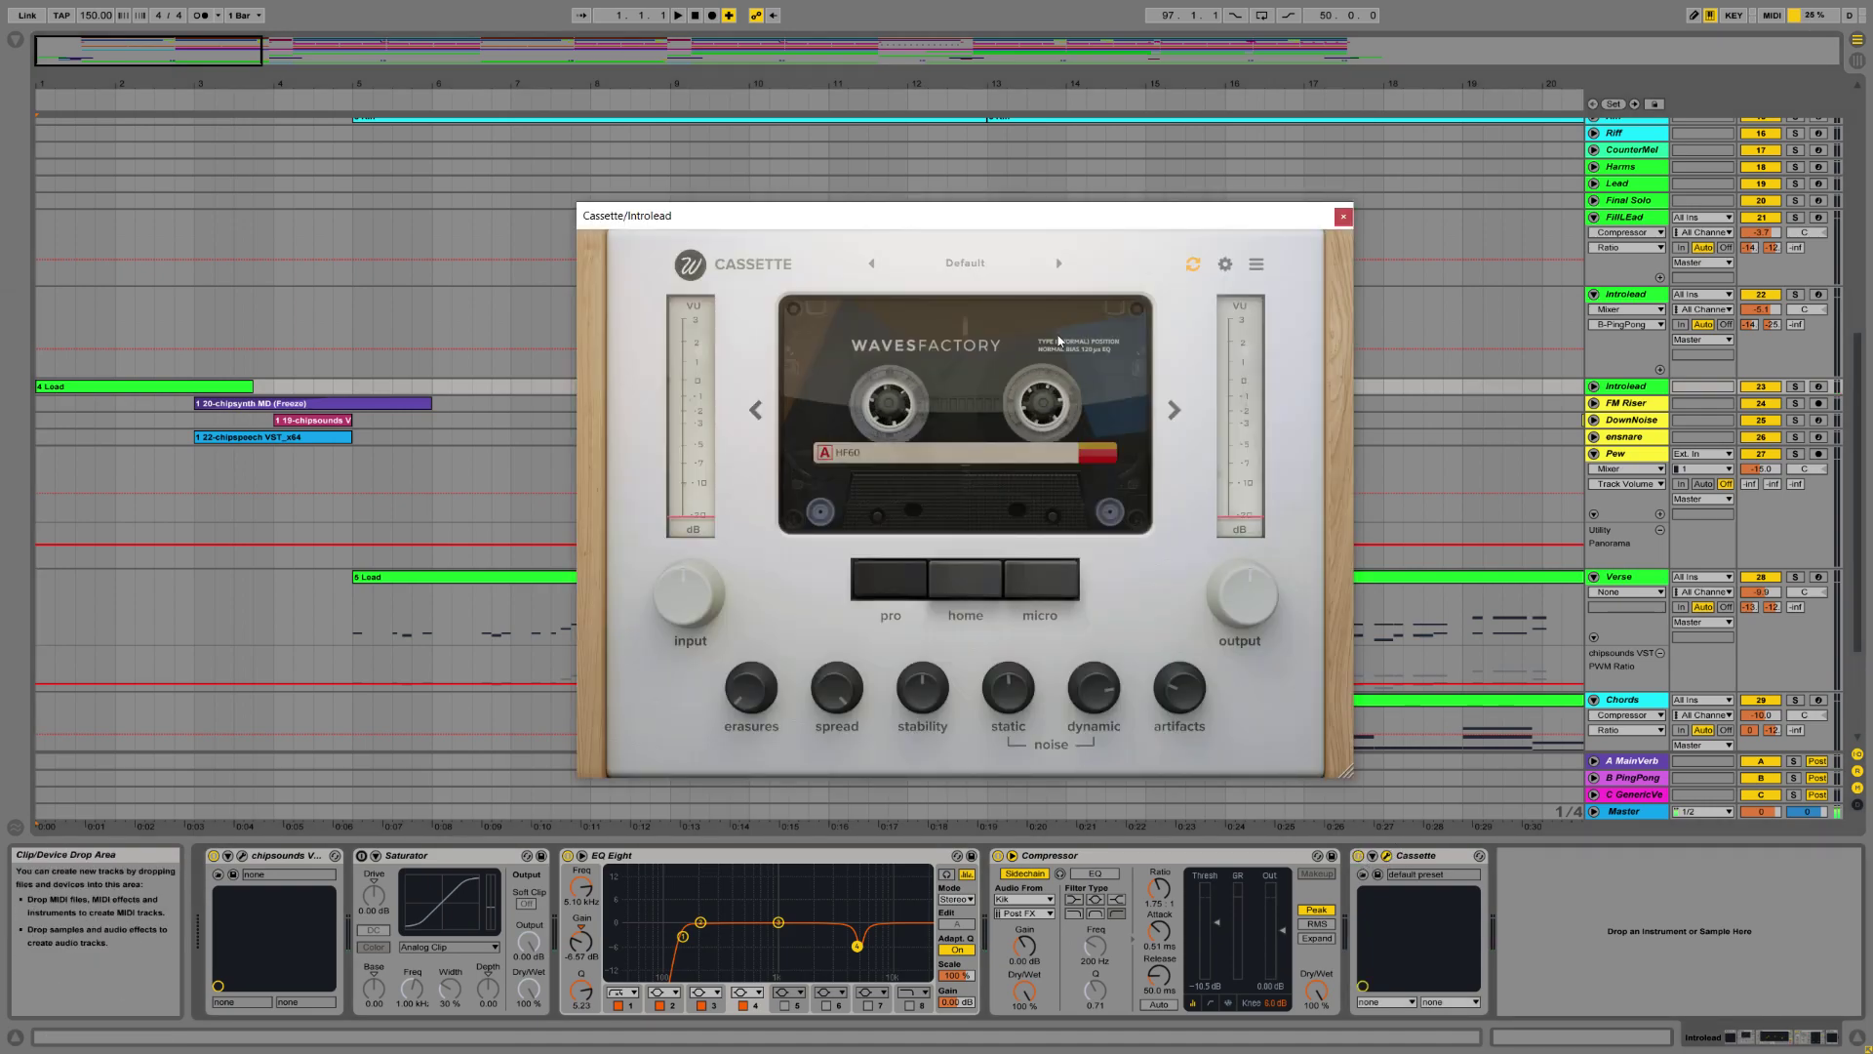
{"action": "left_click_drag", "start_coordinate": [1016, 216], "coordinate": [958, 189]}
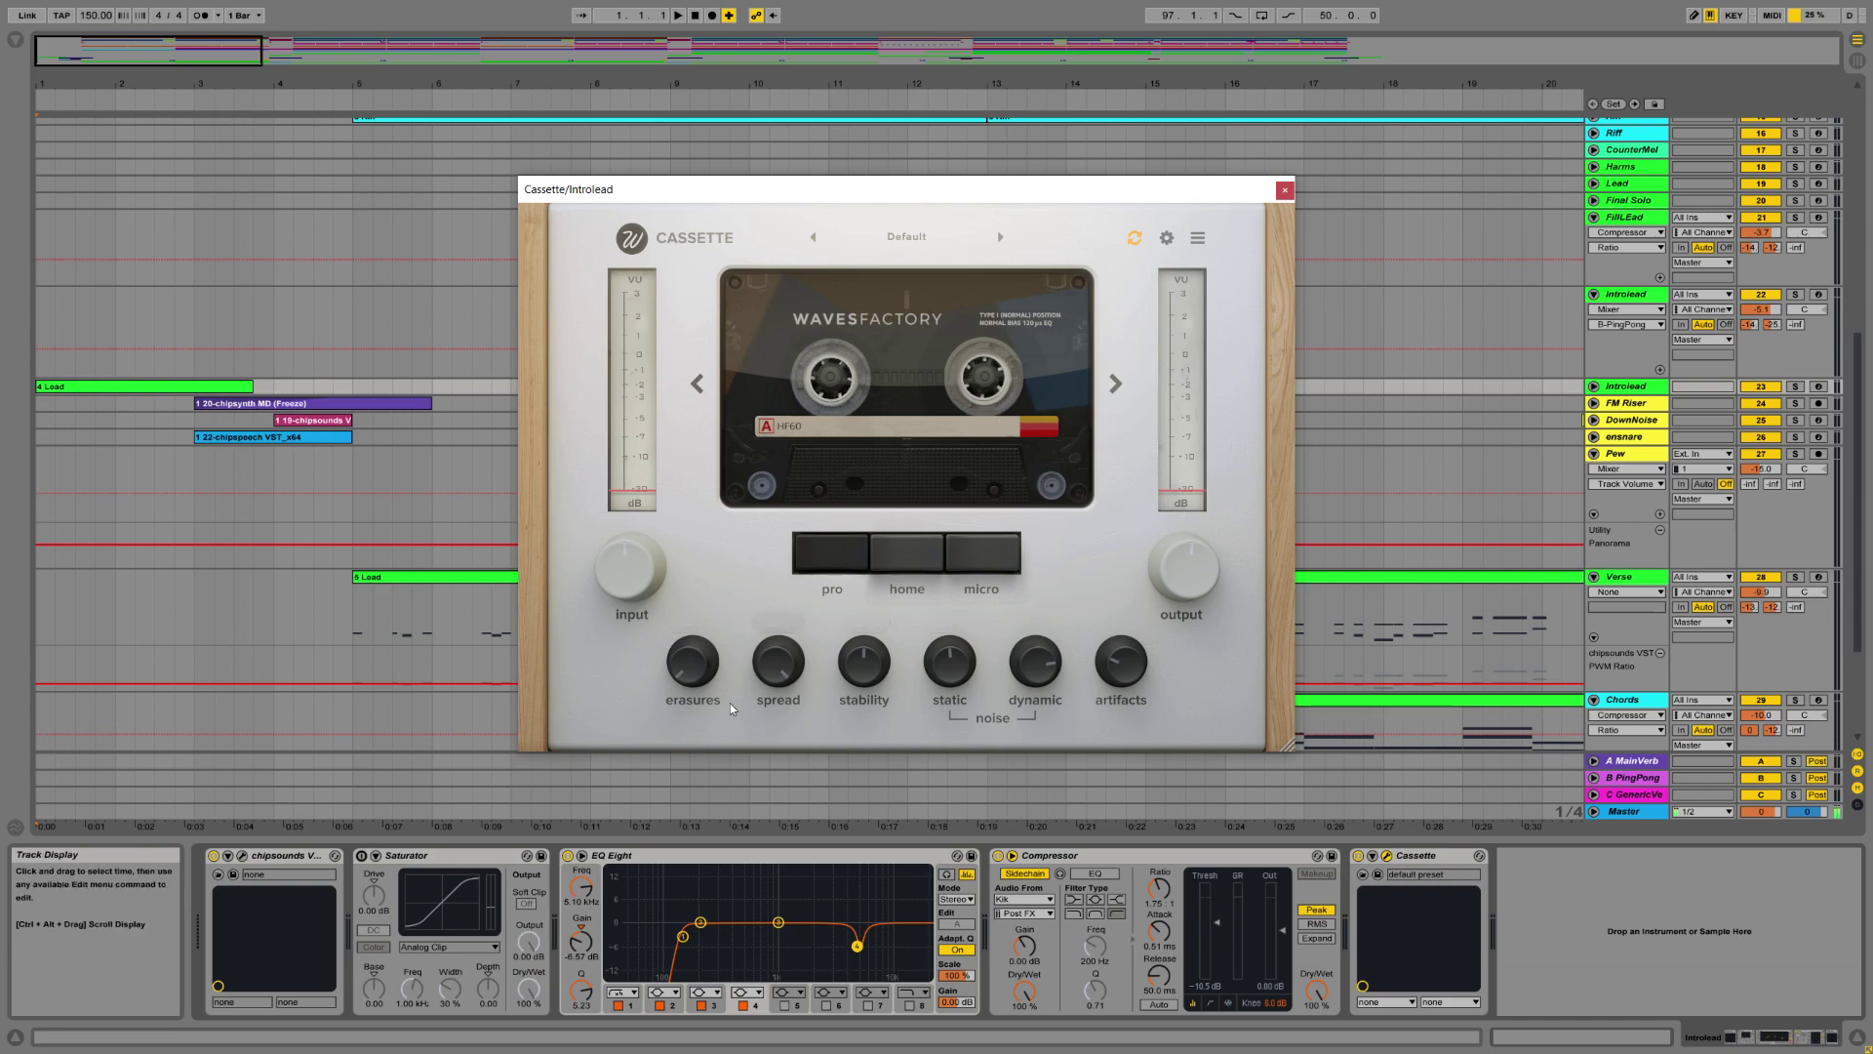
{"action": "left_click", "coordinate": [1285, 191]}
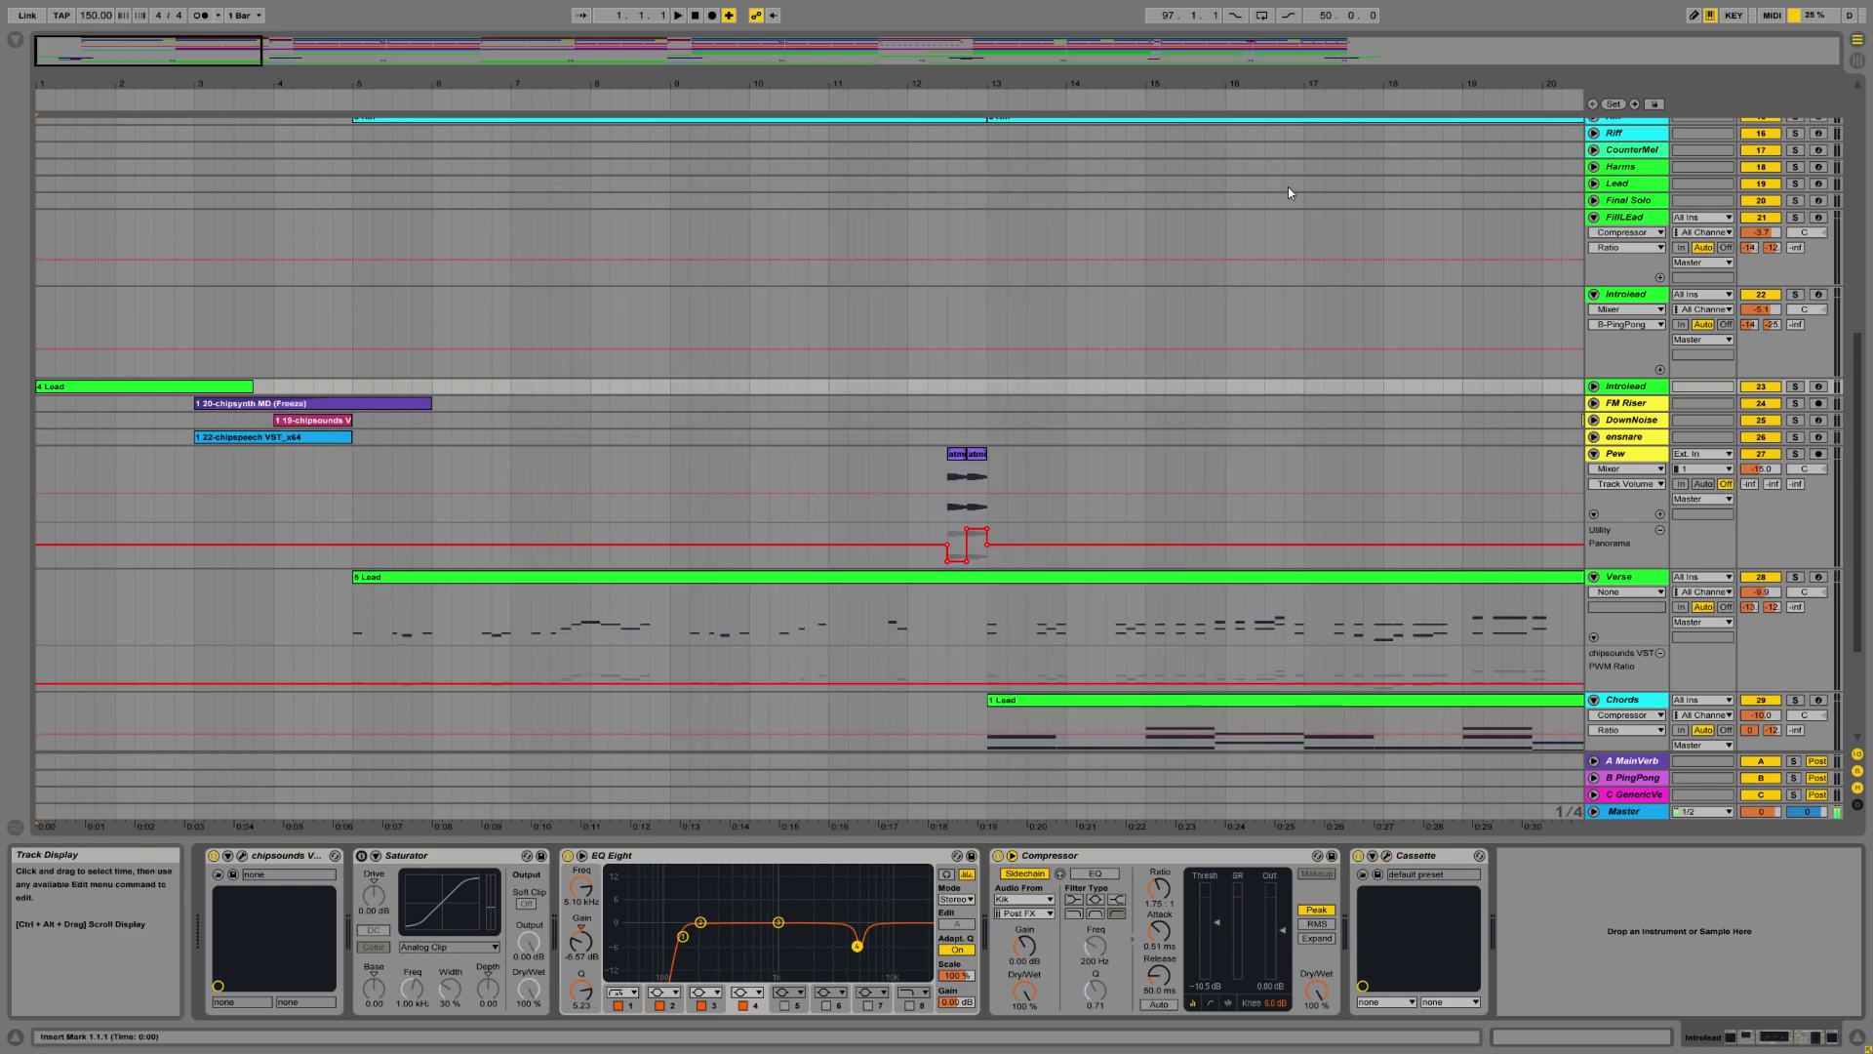
Audition the Introlead track on its own from bar 1, and release its solo after stopping playback.
{"action": "left_click", "coordinate": [1795, 387]}
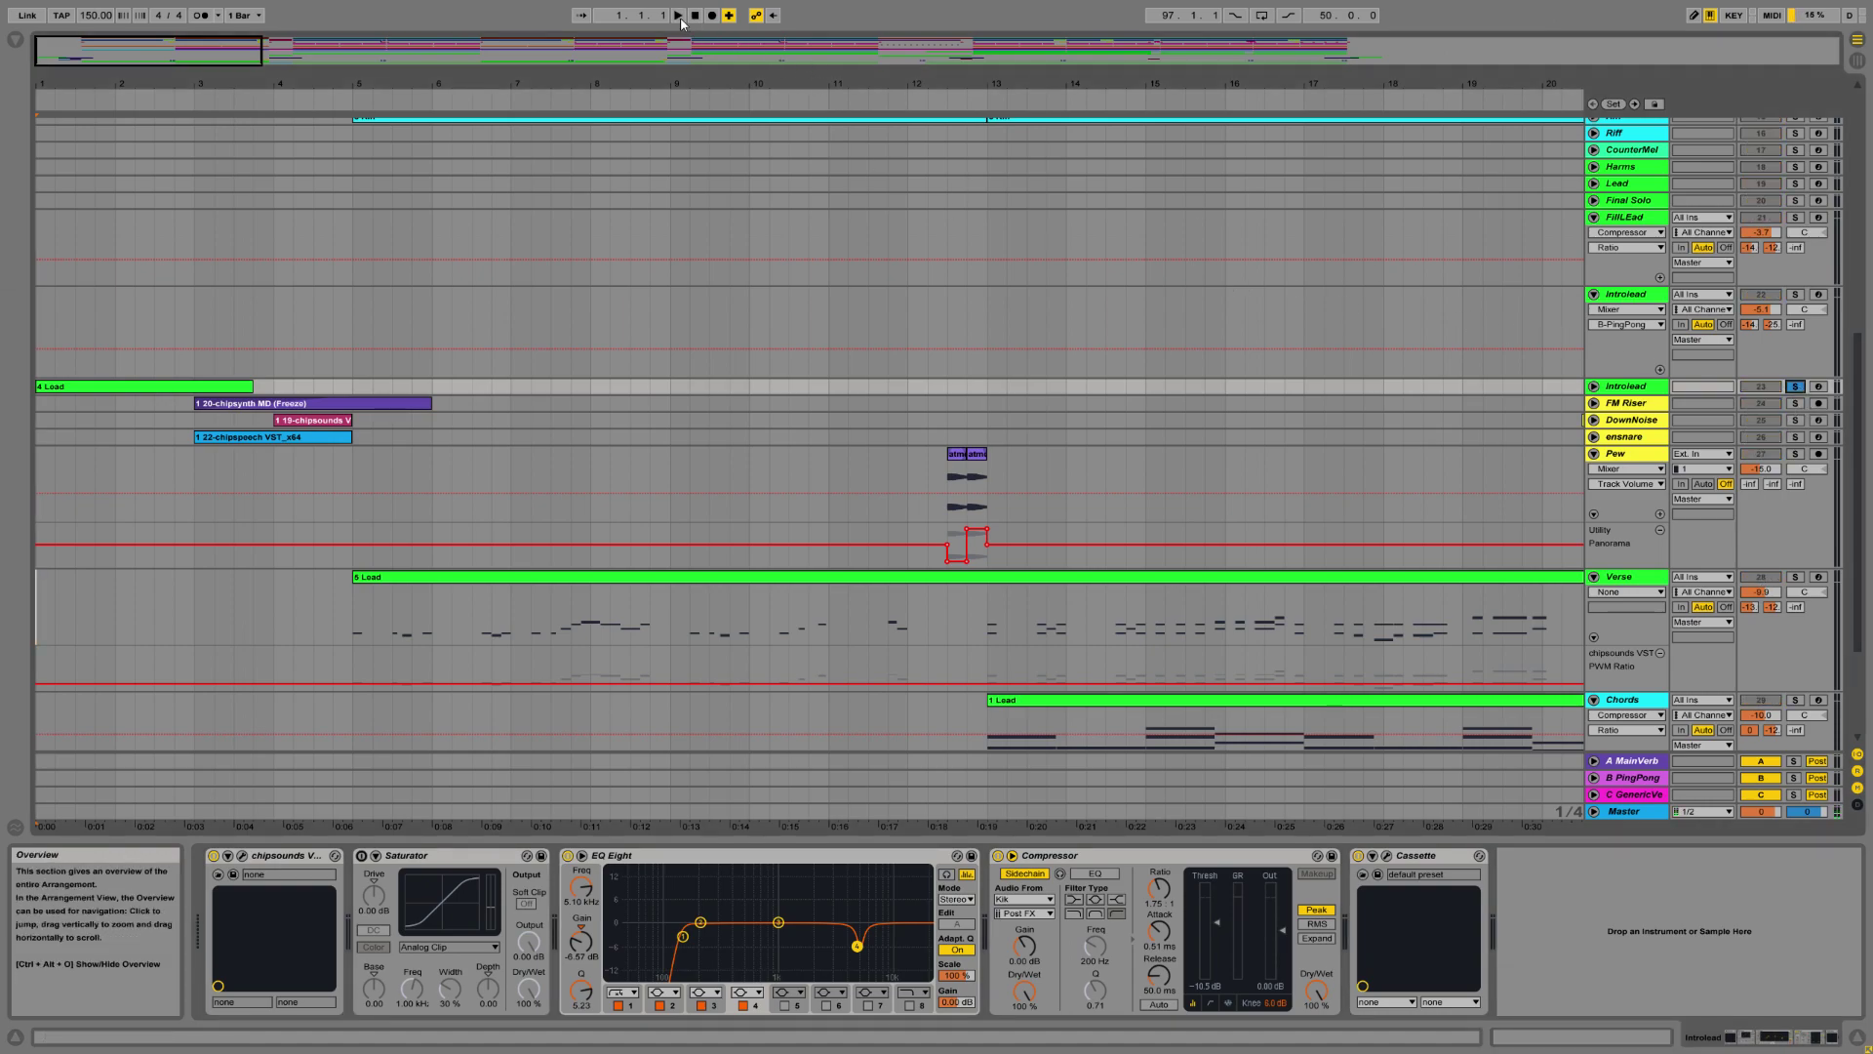
{"action": "key", "text": "space"}
{"action": "key", "text": "space"}
{"action": "left_click", "coordinate": [1792, 388]}
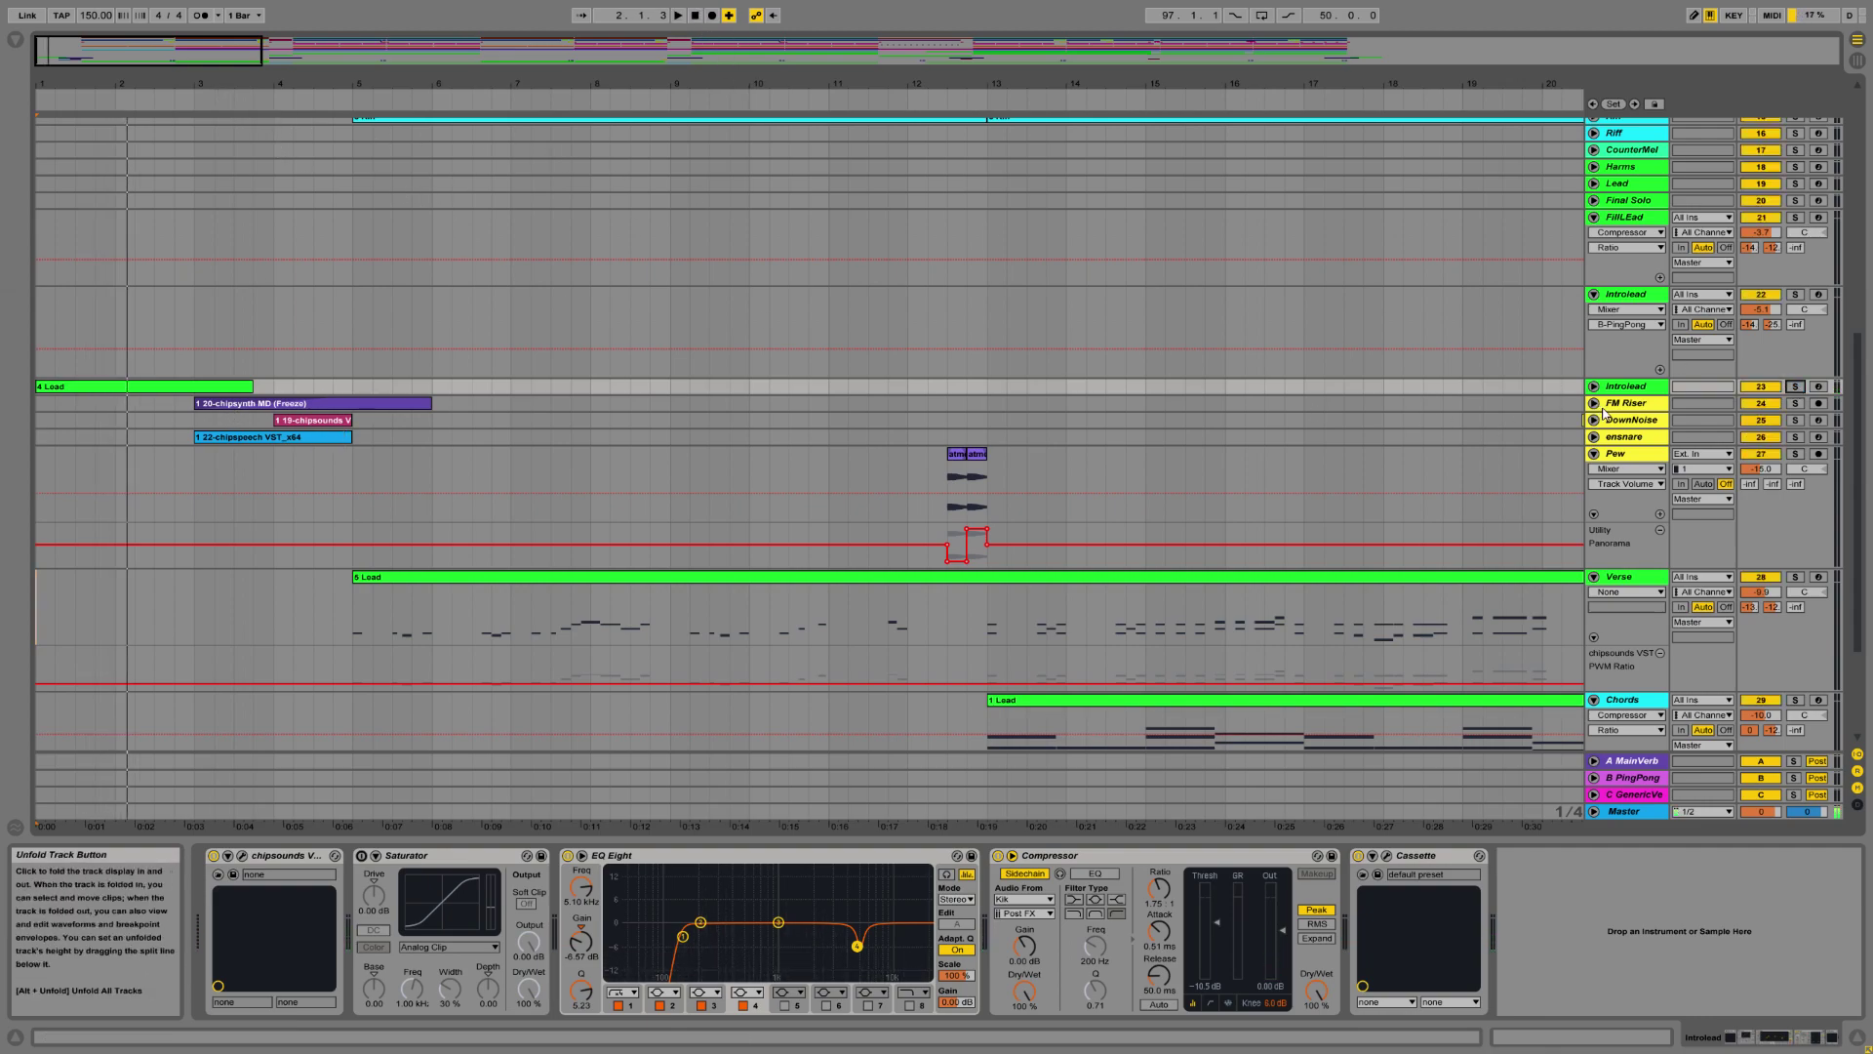
Unfold the FM Riser track, play its clip soloed from bar 3, then release the solo and stop playback.
{"action": "left_click", "coordinate": [1593, 405]}
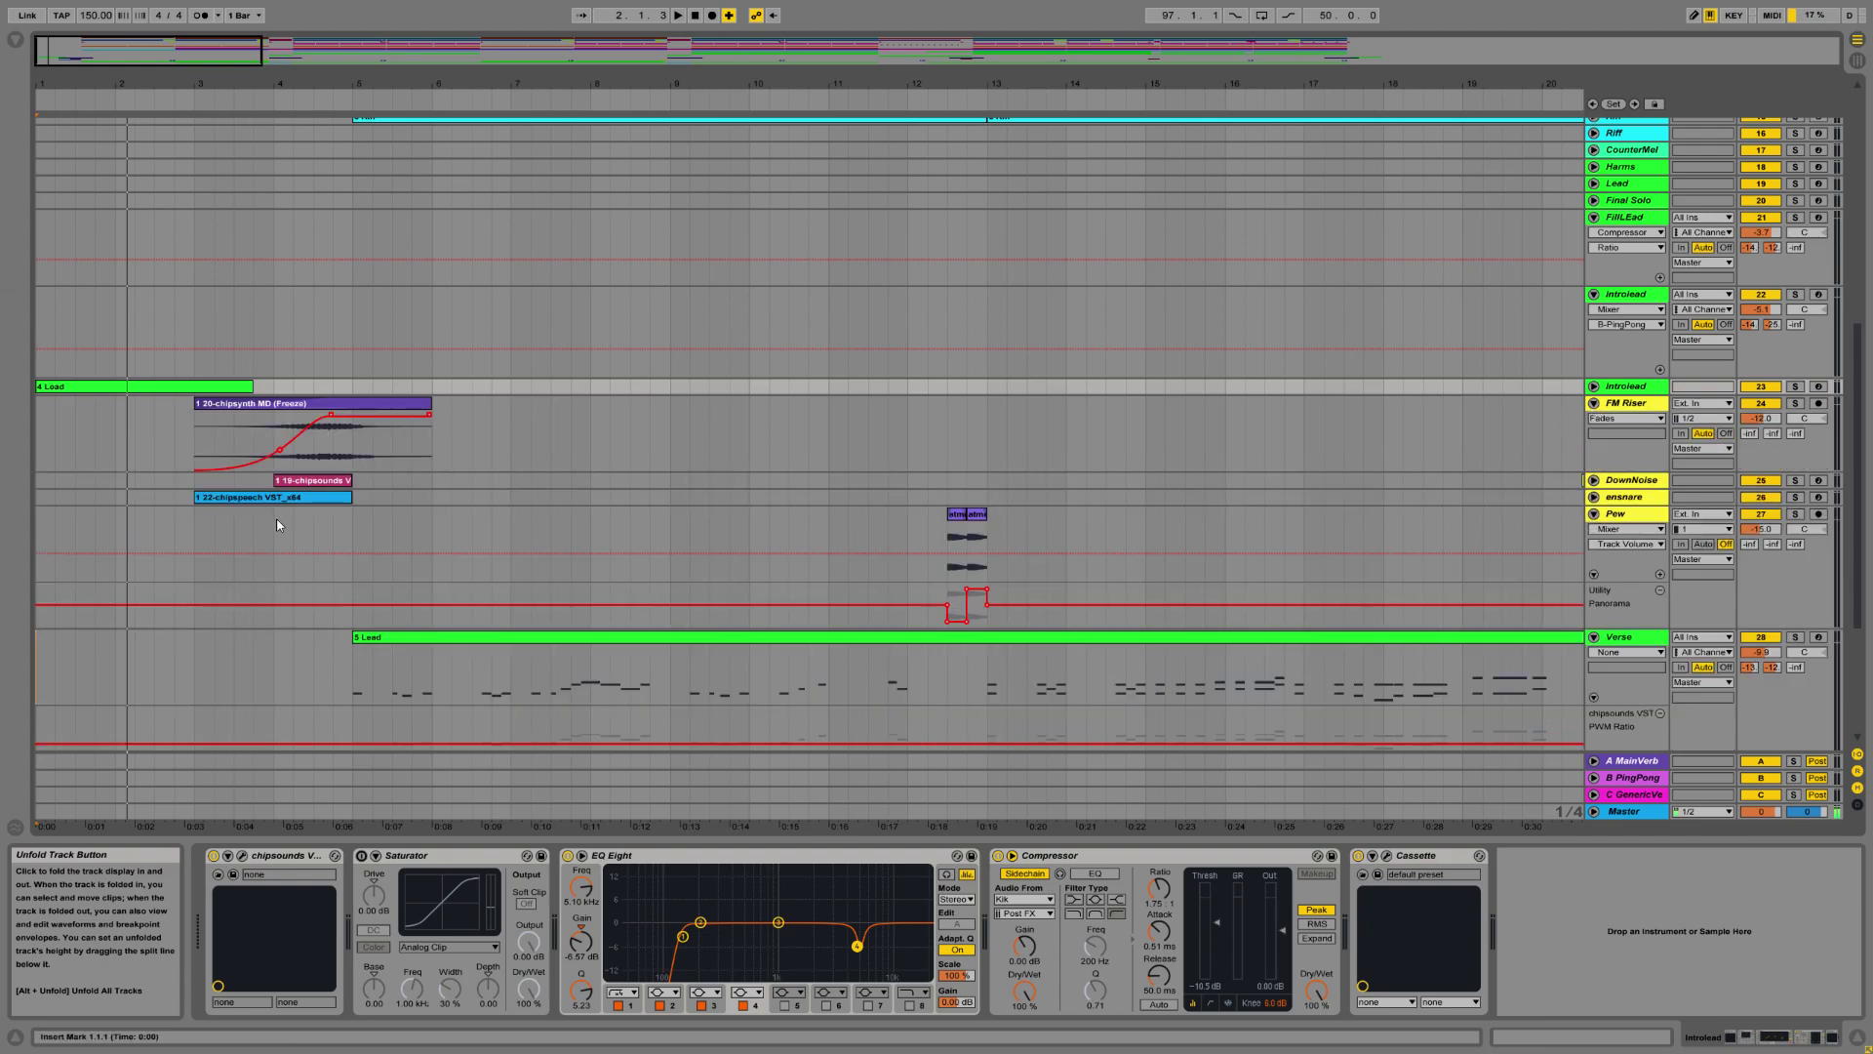
{"action": "left_click", "coordinate": [209, 429]}
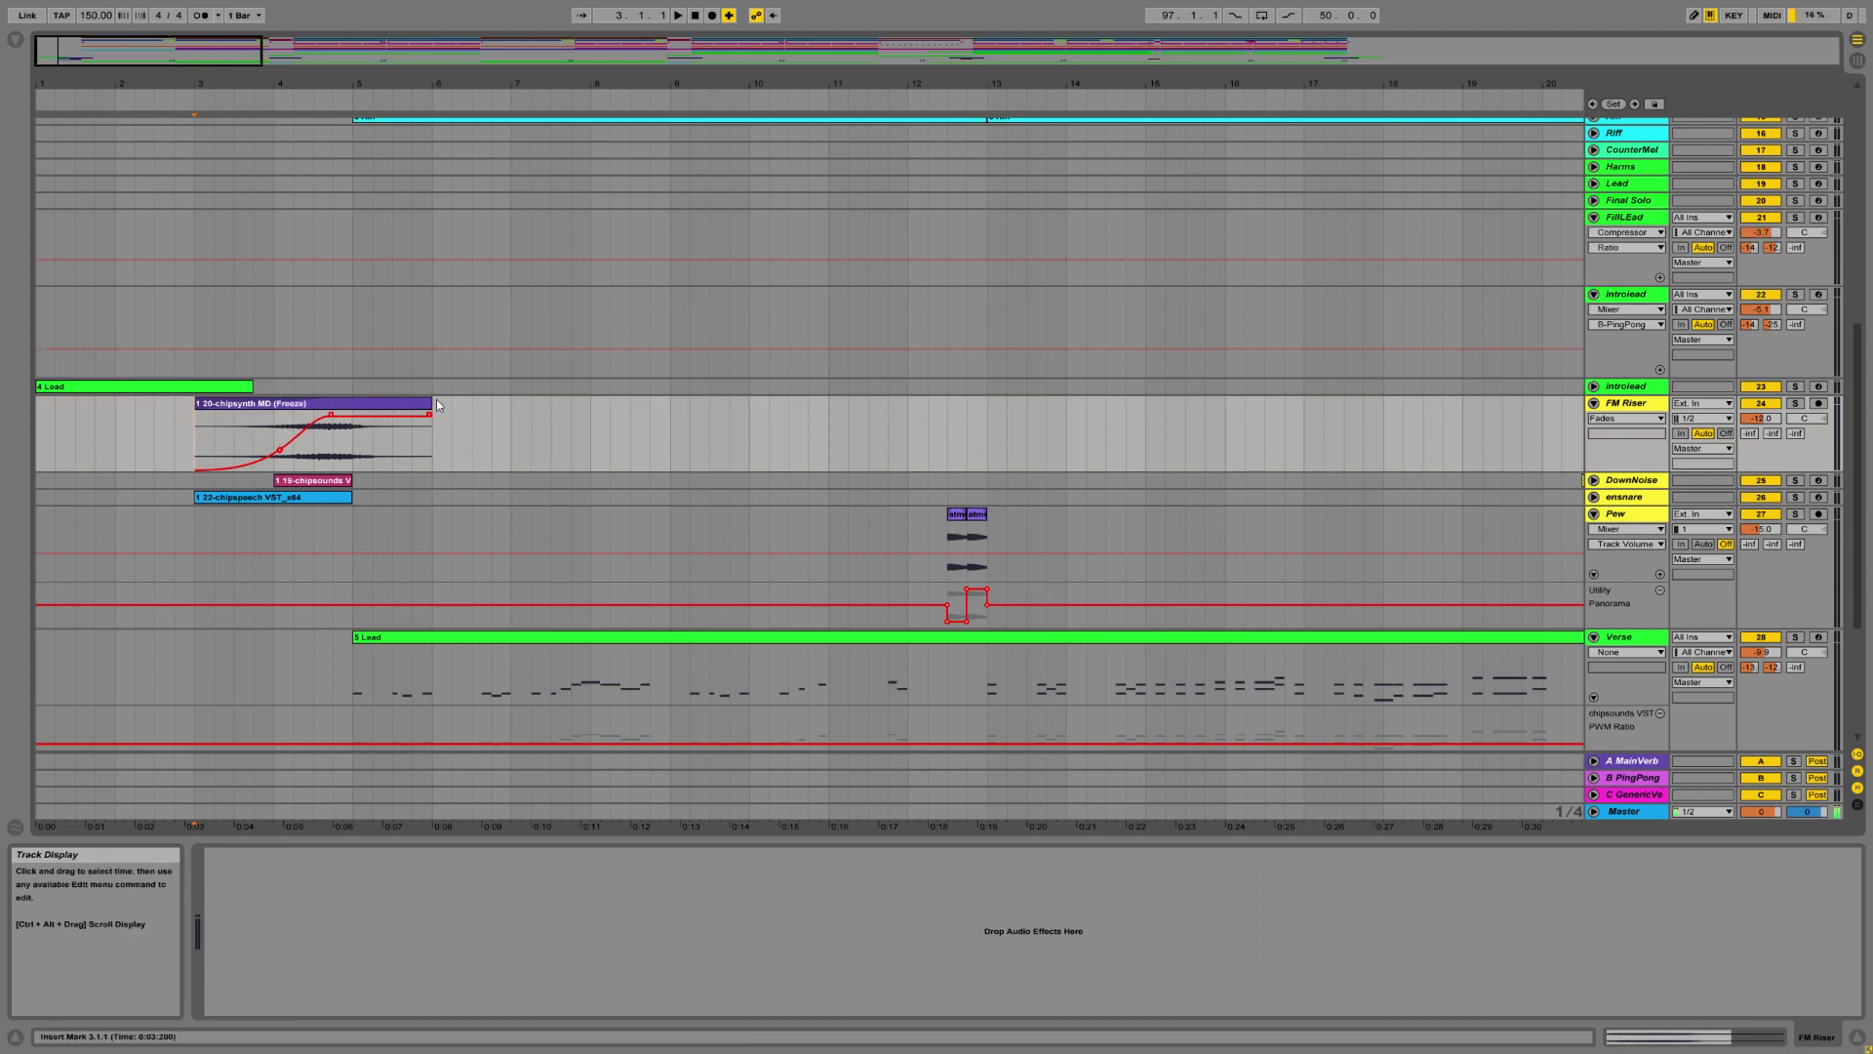
{"action": "left_click", "coordinate": [1795, 404]}
{"action": "left_click", "coordinate": [678, 16]}
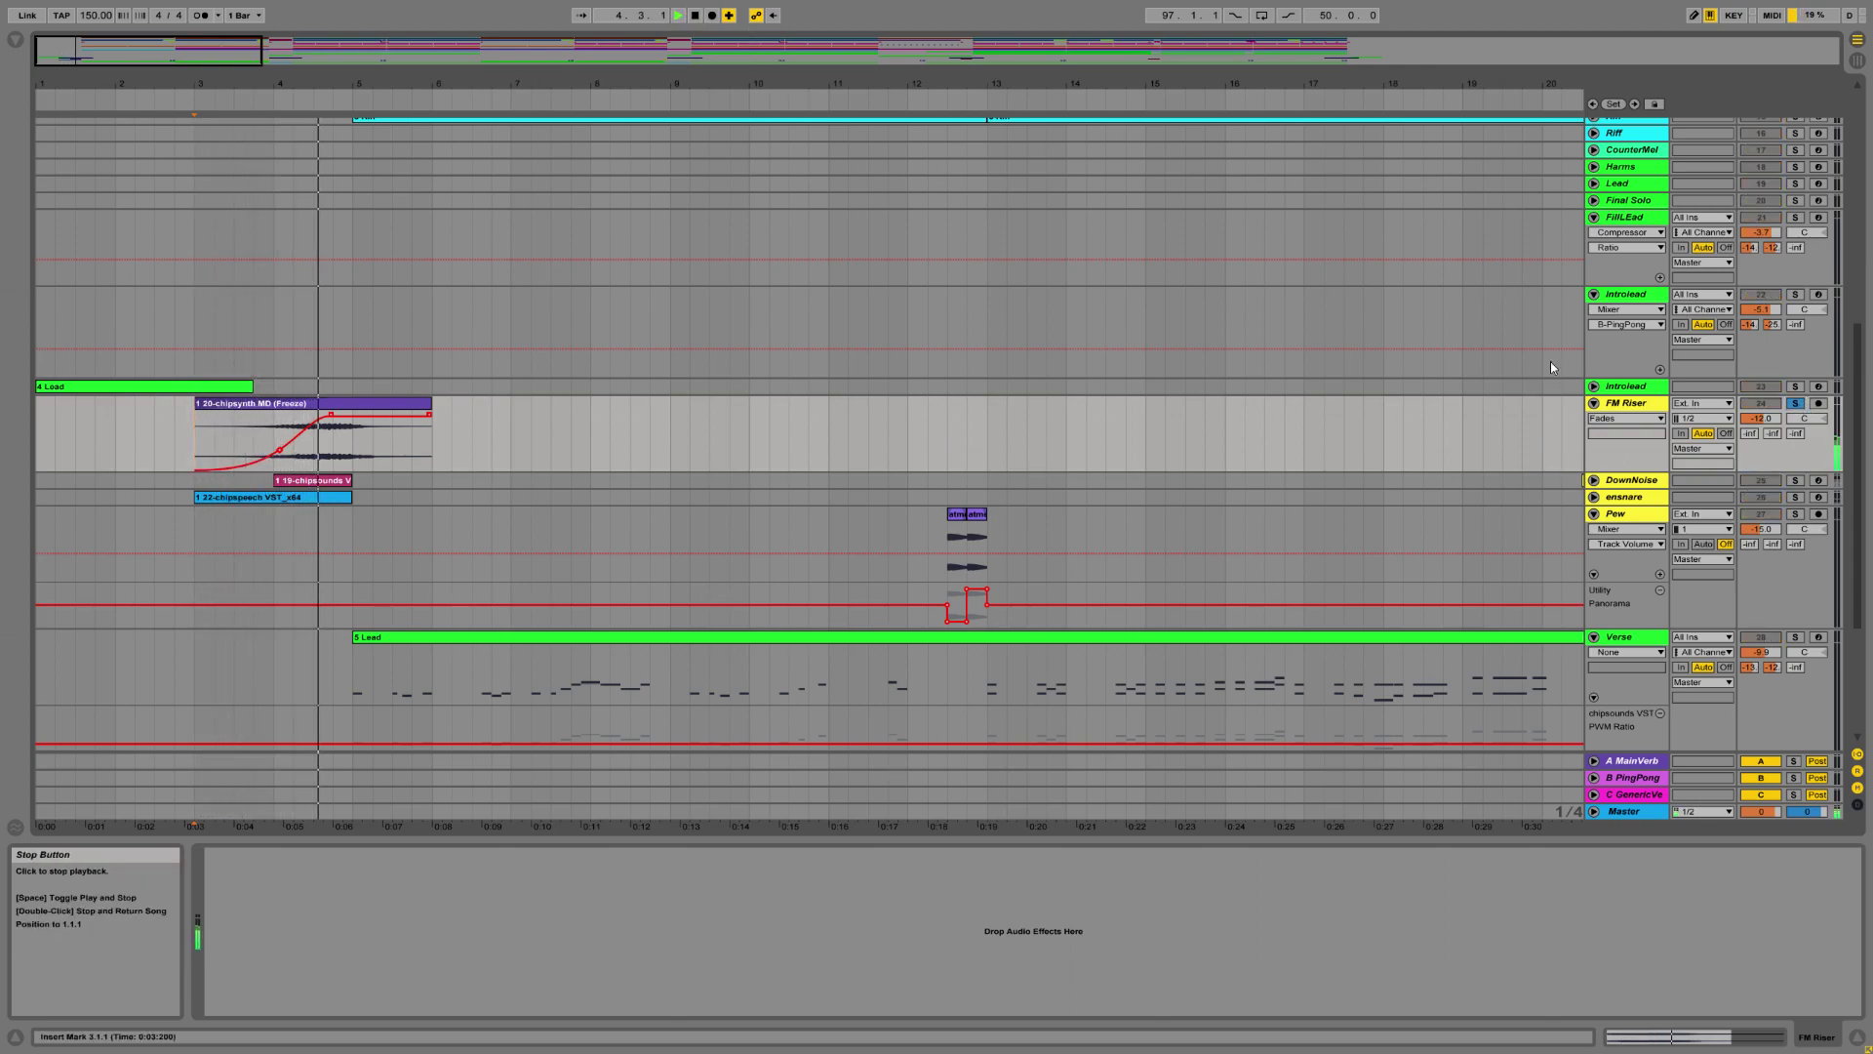
{"action": "left_click", "coordinate": [1793, 407]}
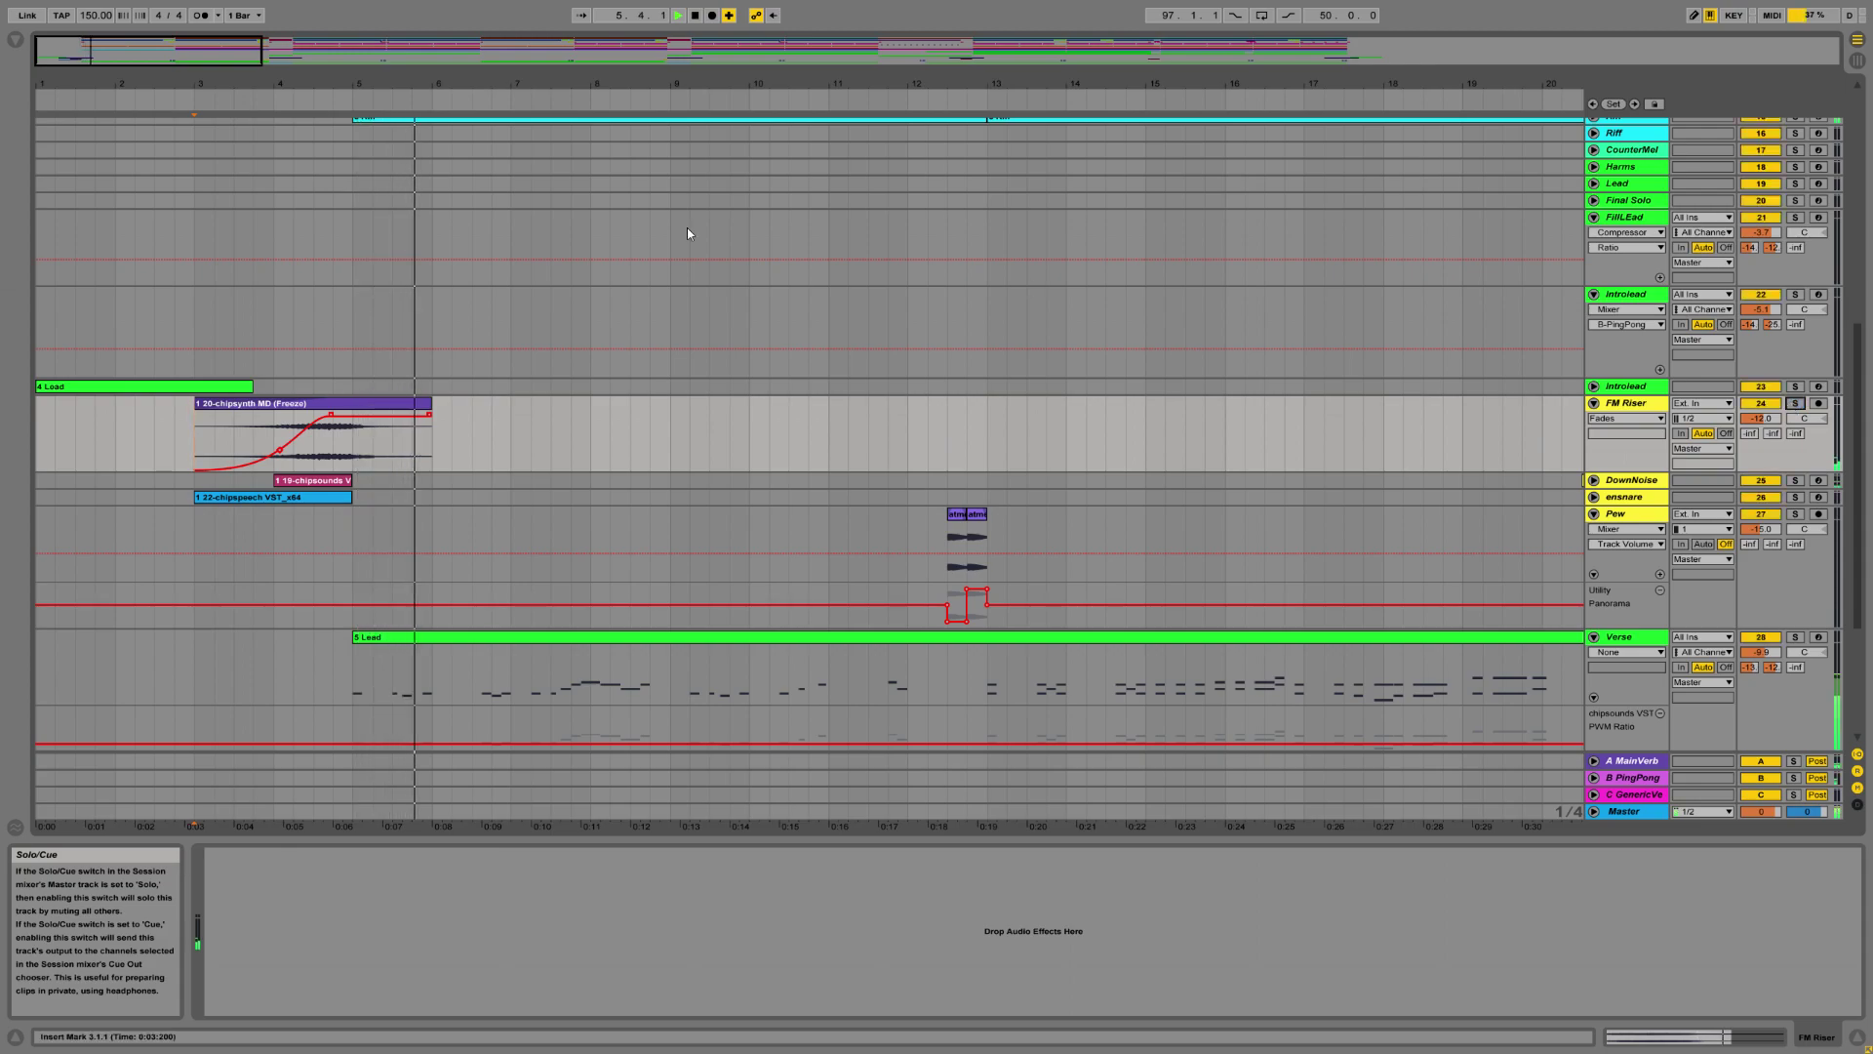
{"action": "left_click", "coordinate": [697, 15]}
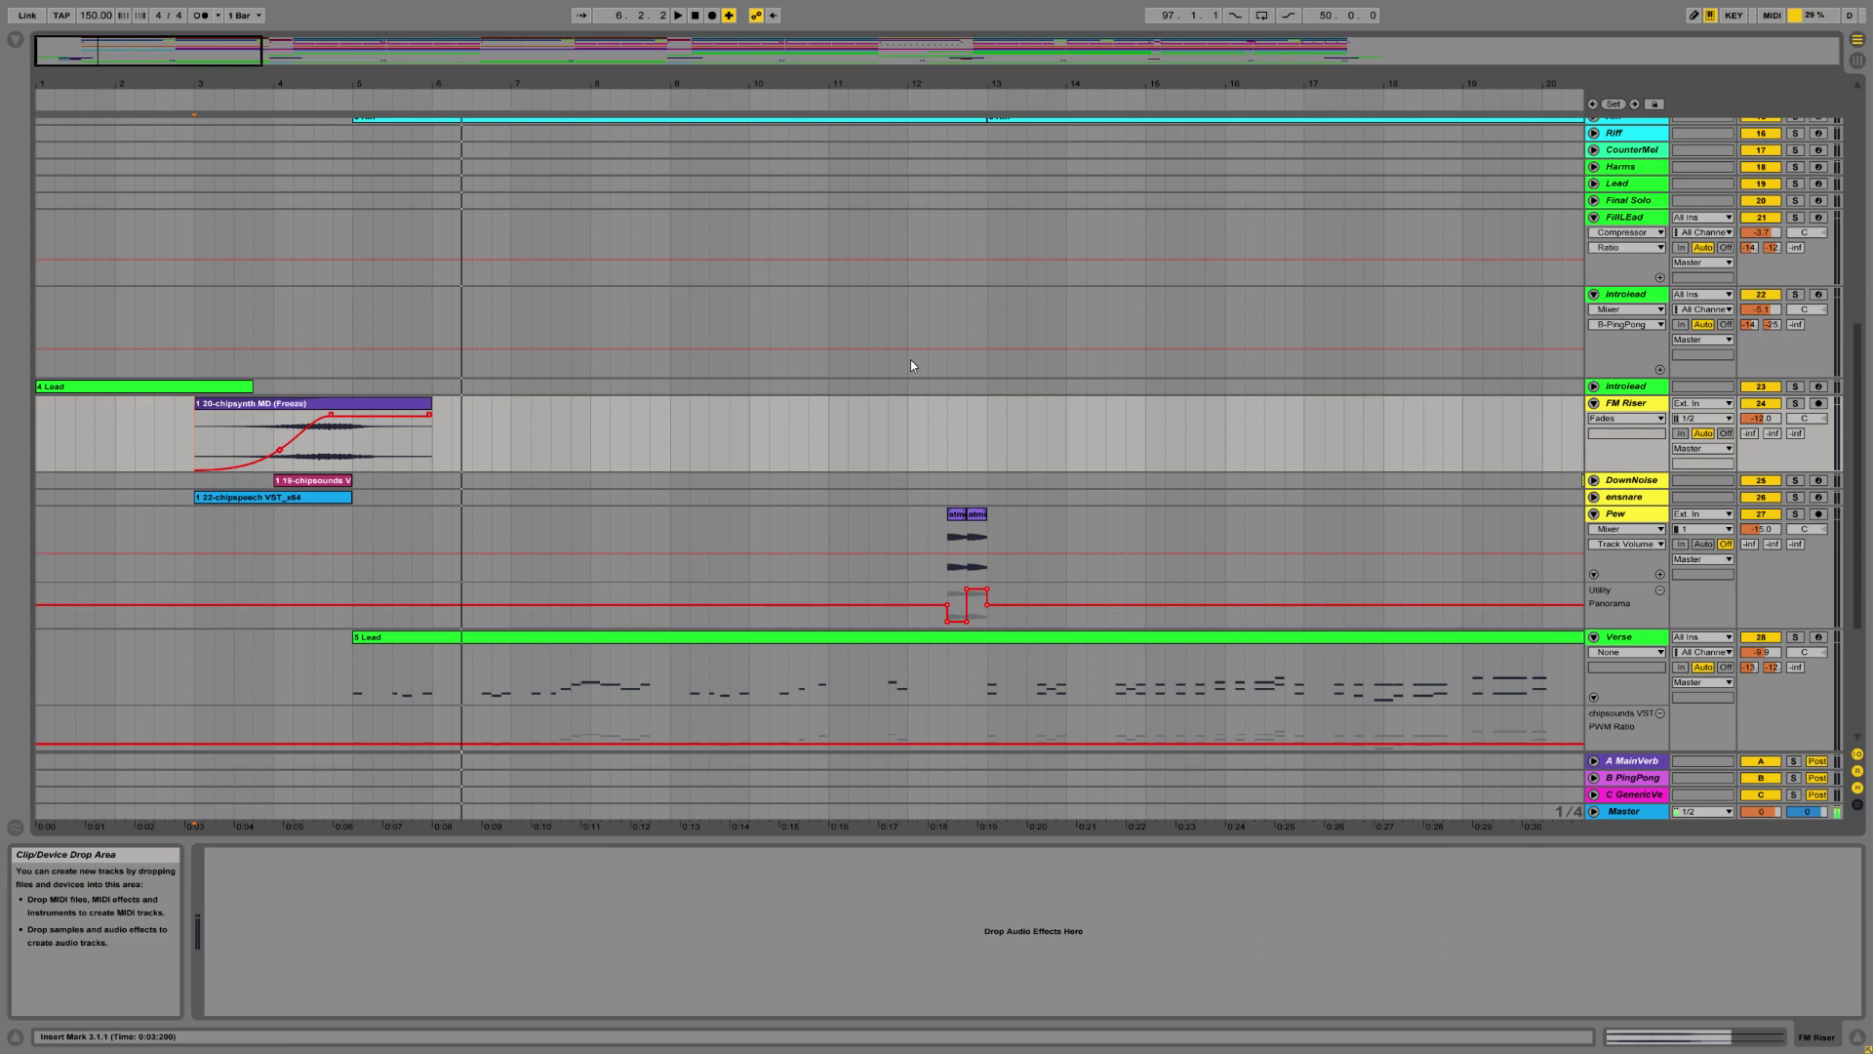
Unfold the DownNoise track, play its chipsounds clip soloed from bar 4, and release the solo.
{"action": "left_click", "coordinate": [1595, 480]}
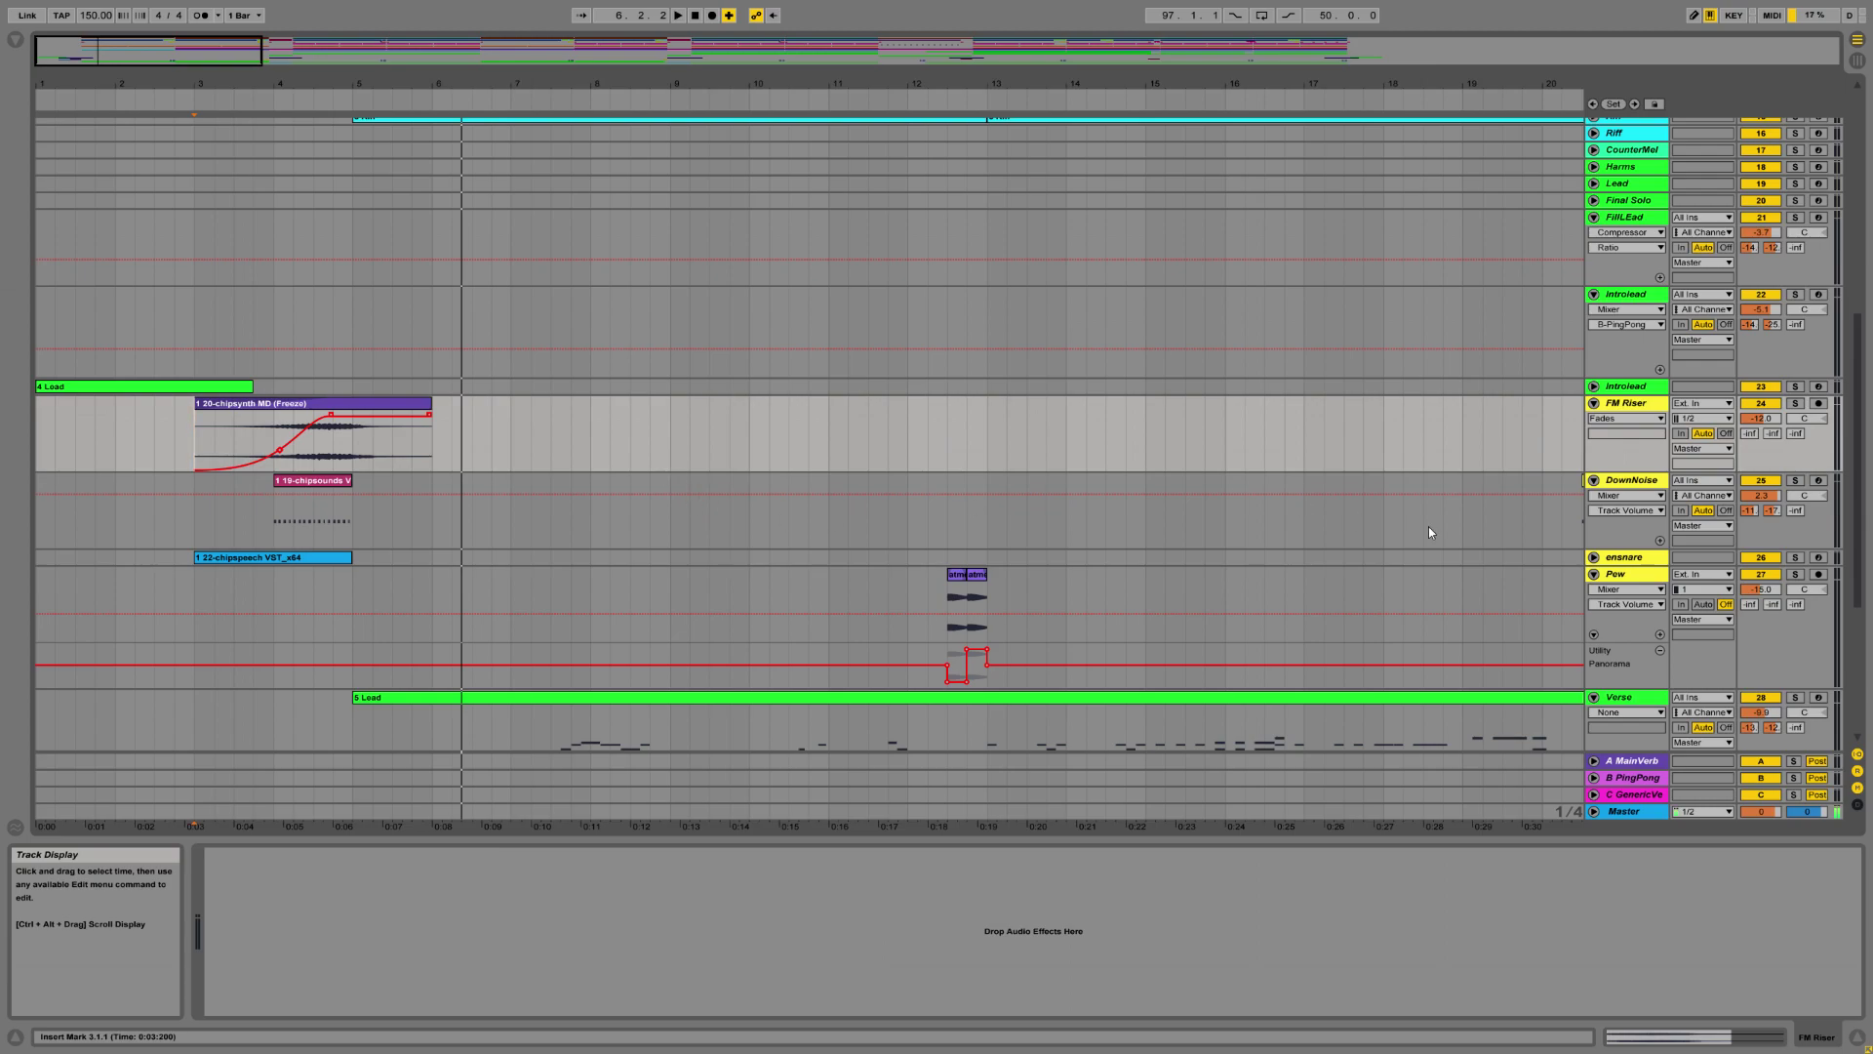
{"action": "left_click", "coordinate": [283, 530]}
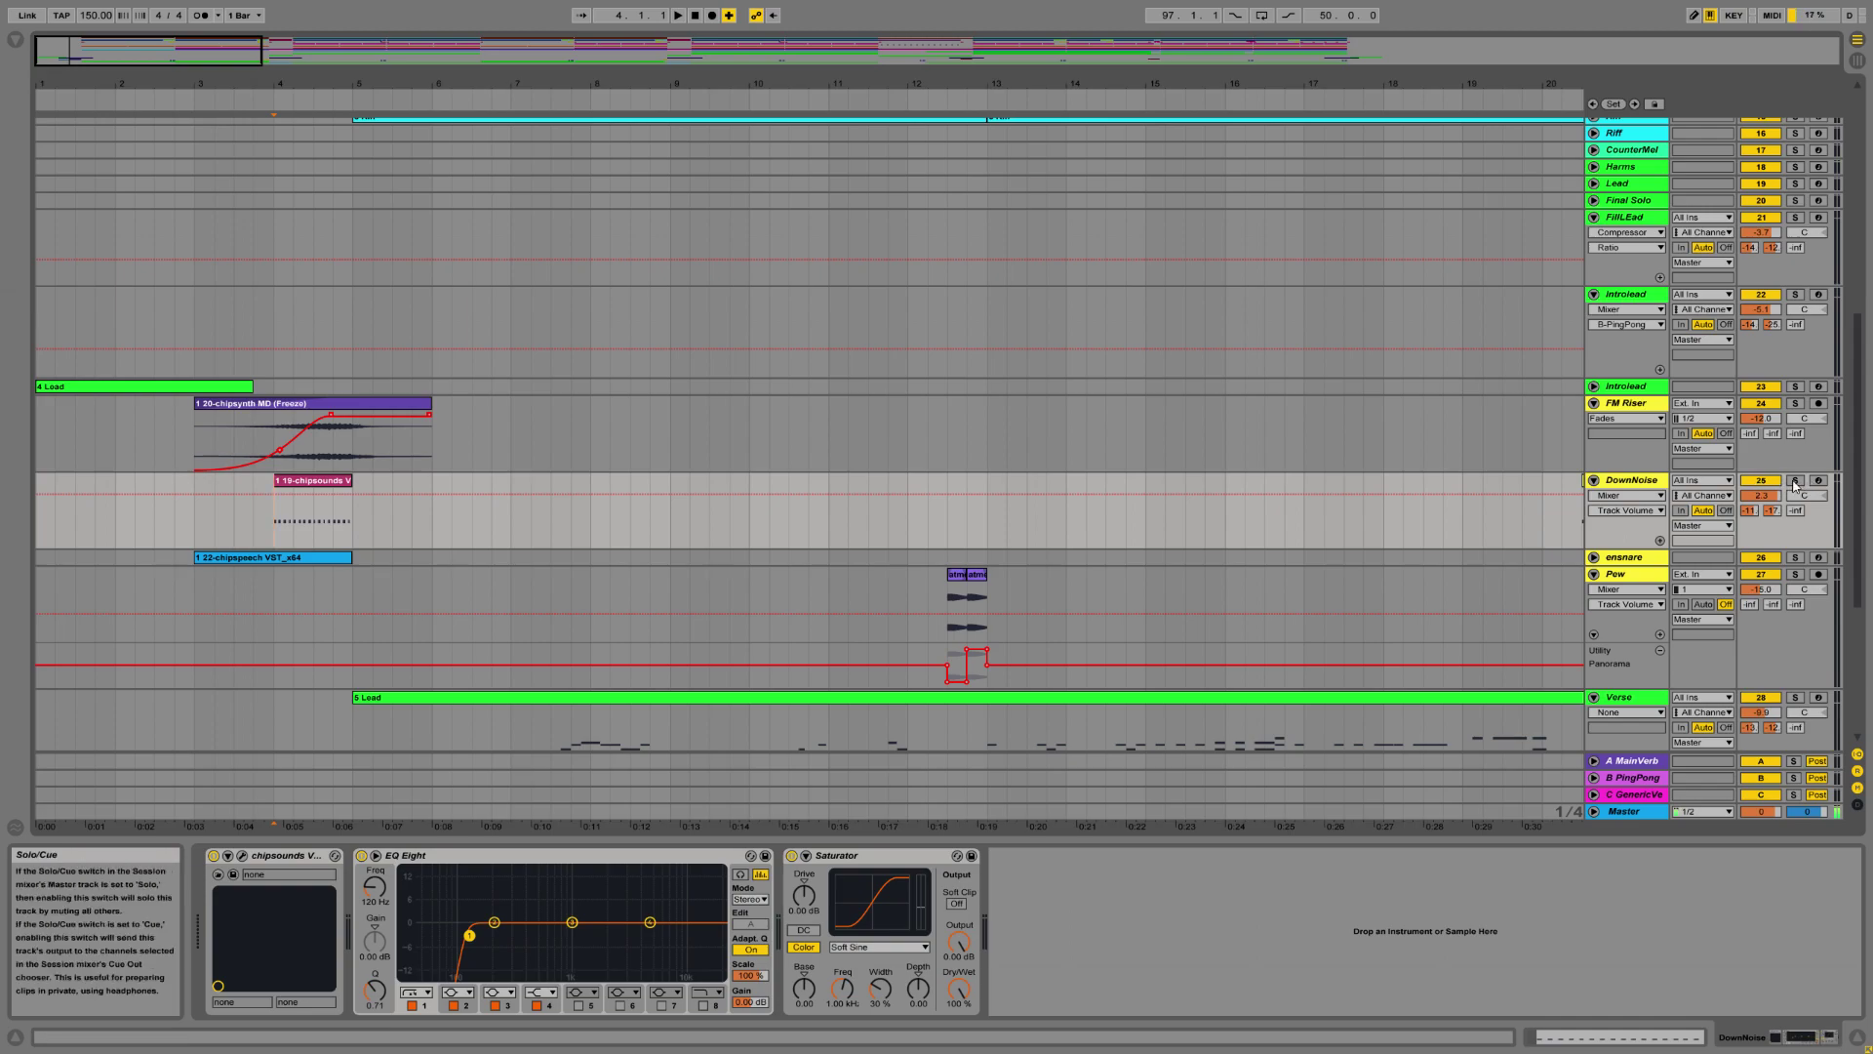
{"action": "left_click", "coordinate": [1795, 481]}
{"action": "left_click", "coordinate": [679, 16]}
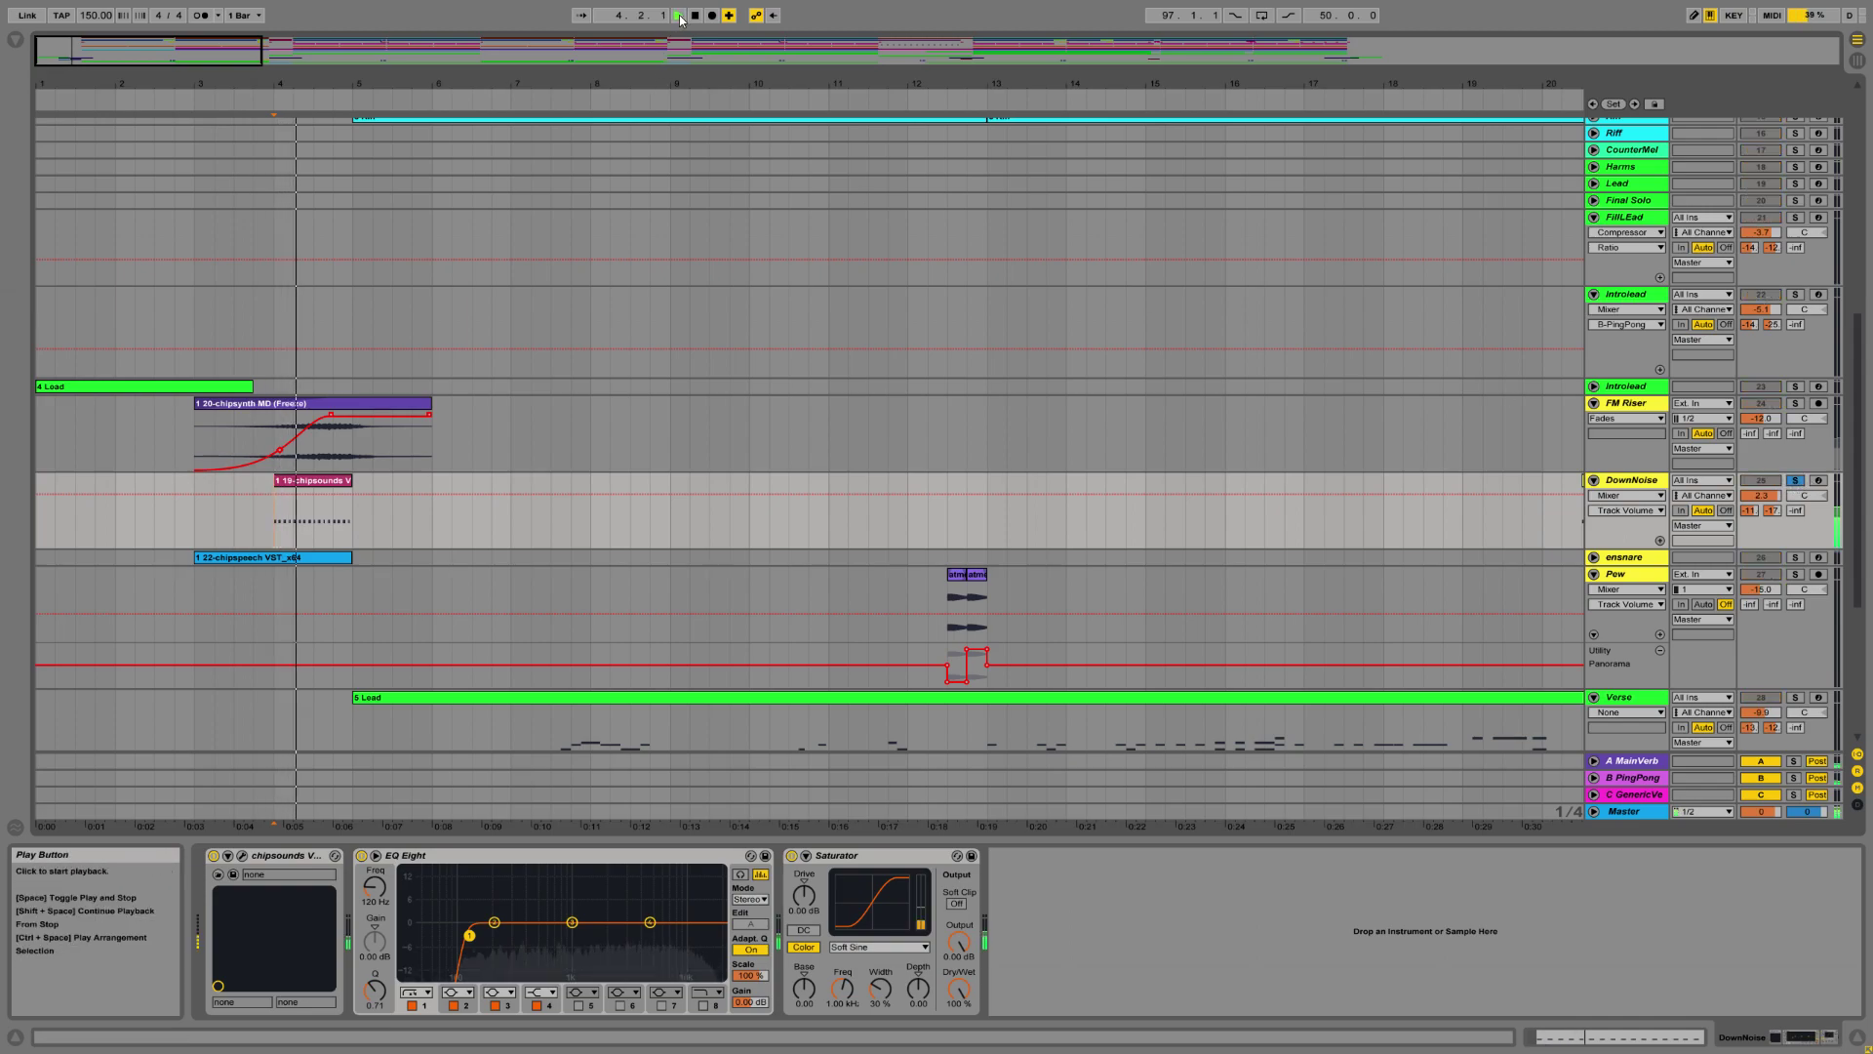
{"action": "left_click", "coordinate": [1796, 481]}
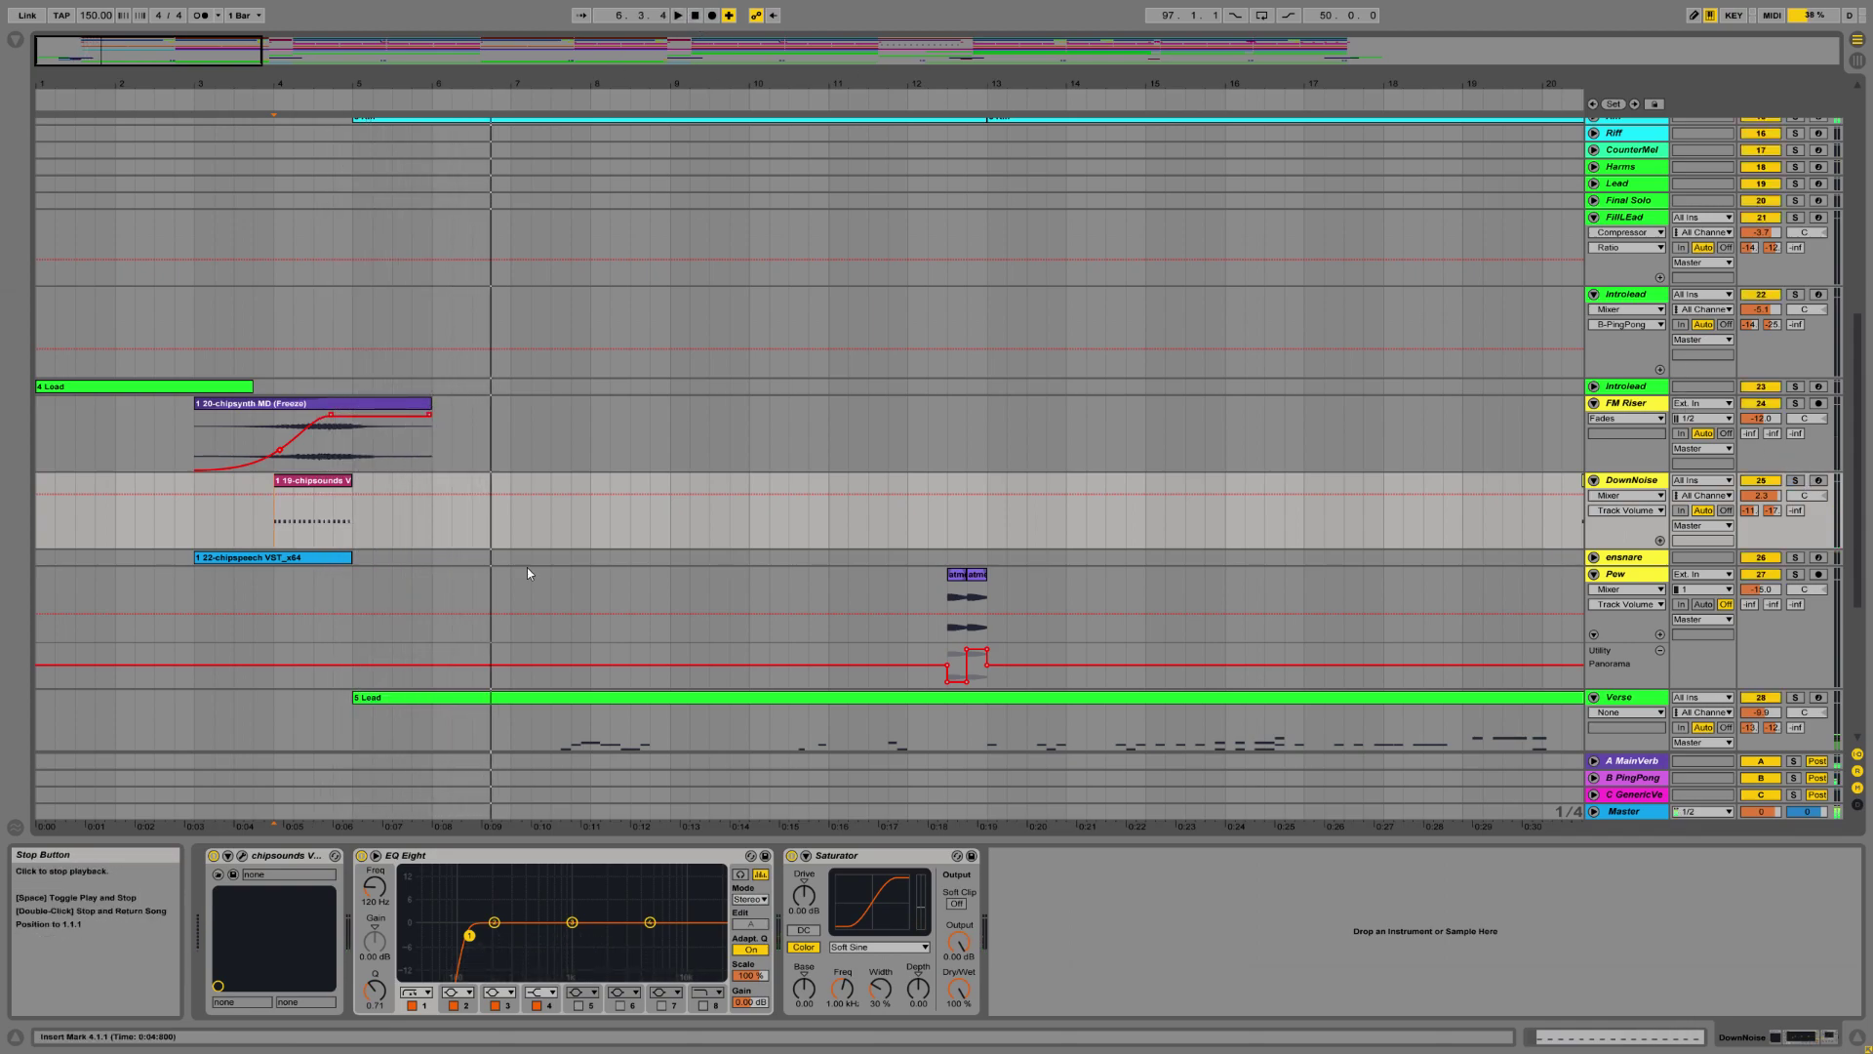
Open the DownNoise track's chipsounds synth, show its controls page, browse the Pure Chip waveforms without changing the sound, and close its window.
{"action": "left_click", "coordinate": [243, 856]}
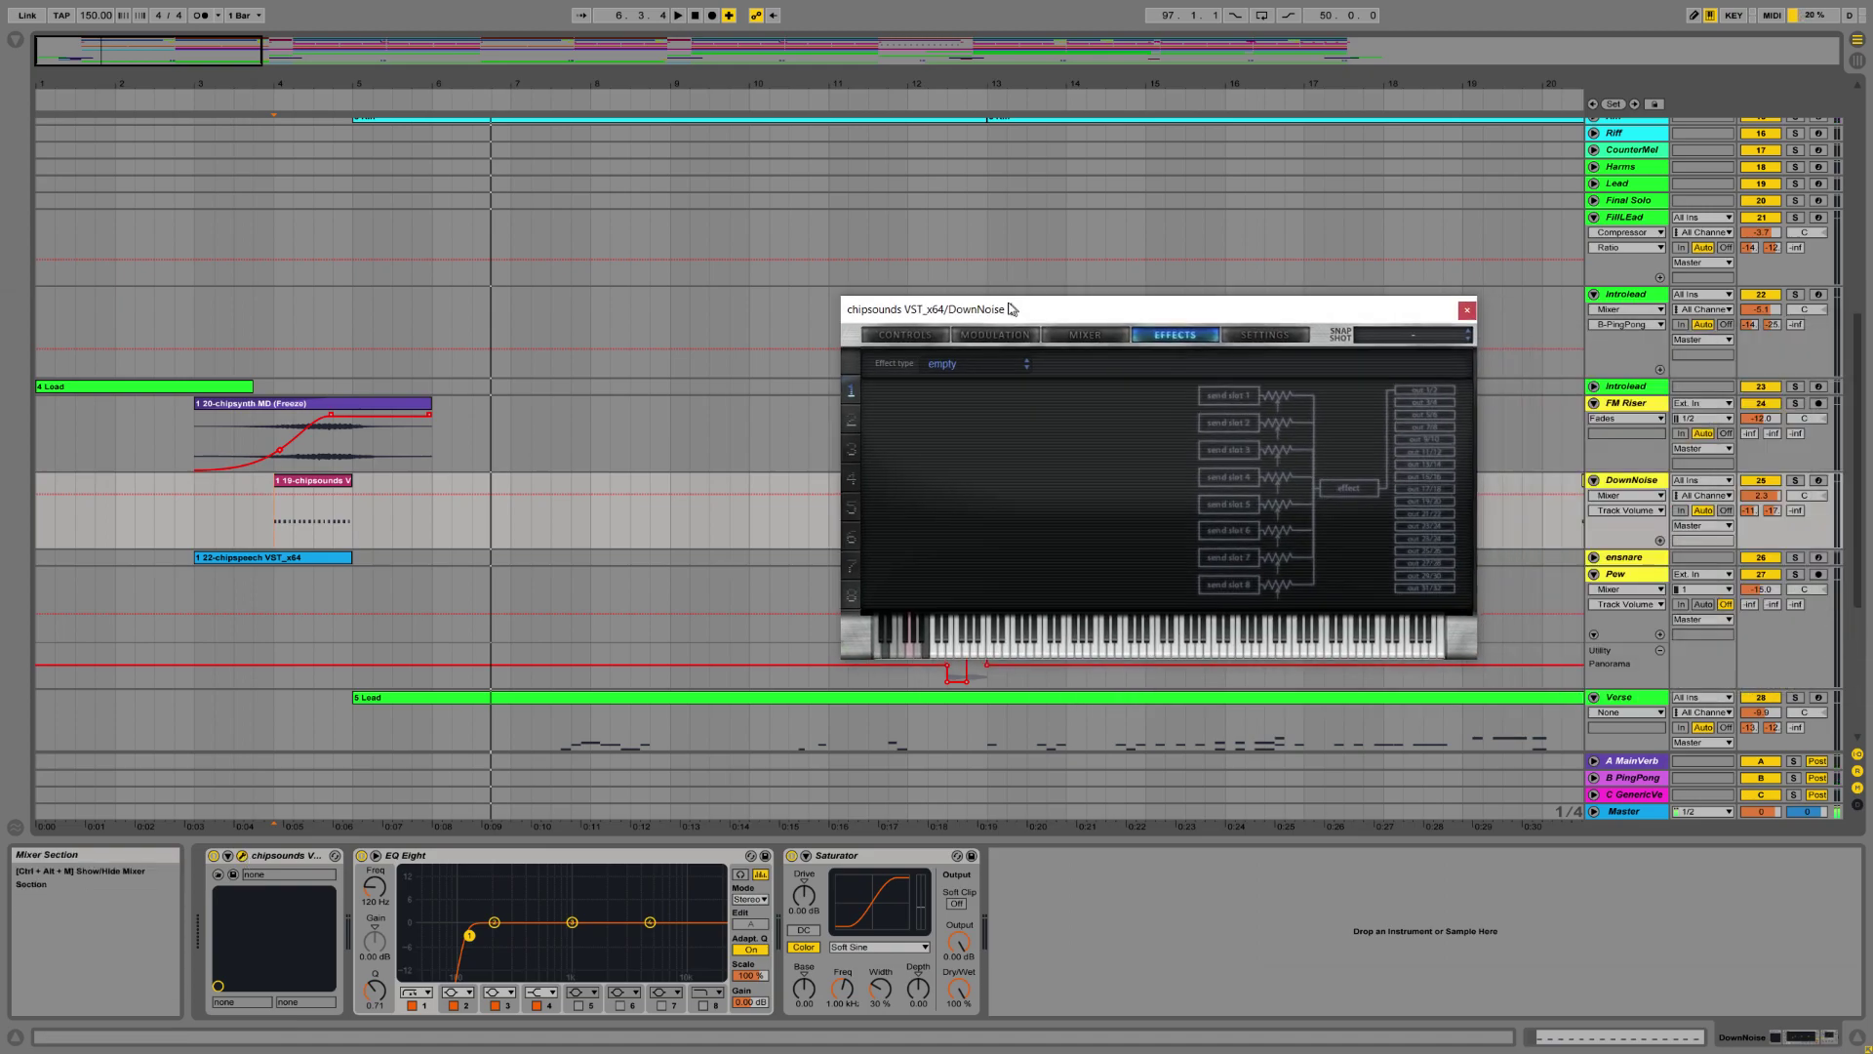
{"action": "left_click", "coordinate": [916, 335]}
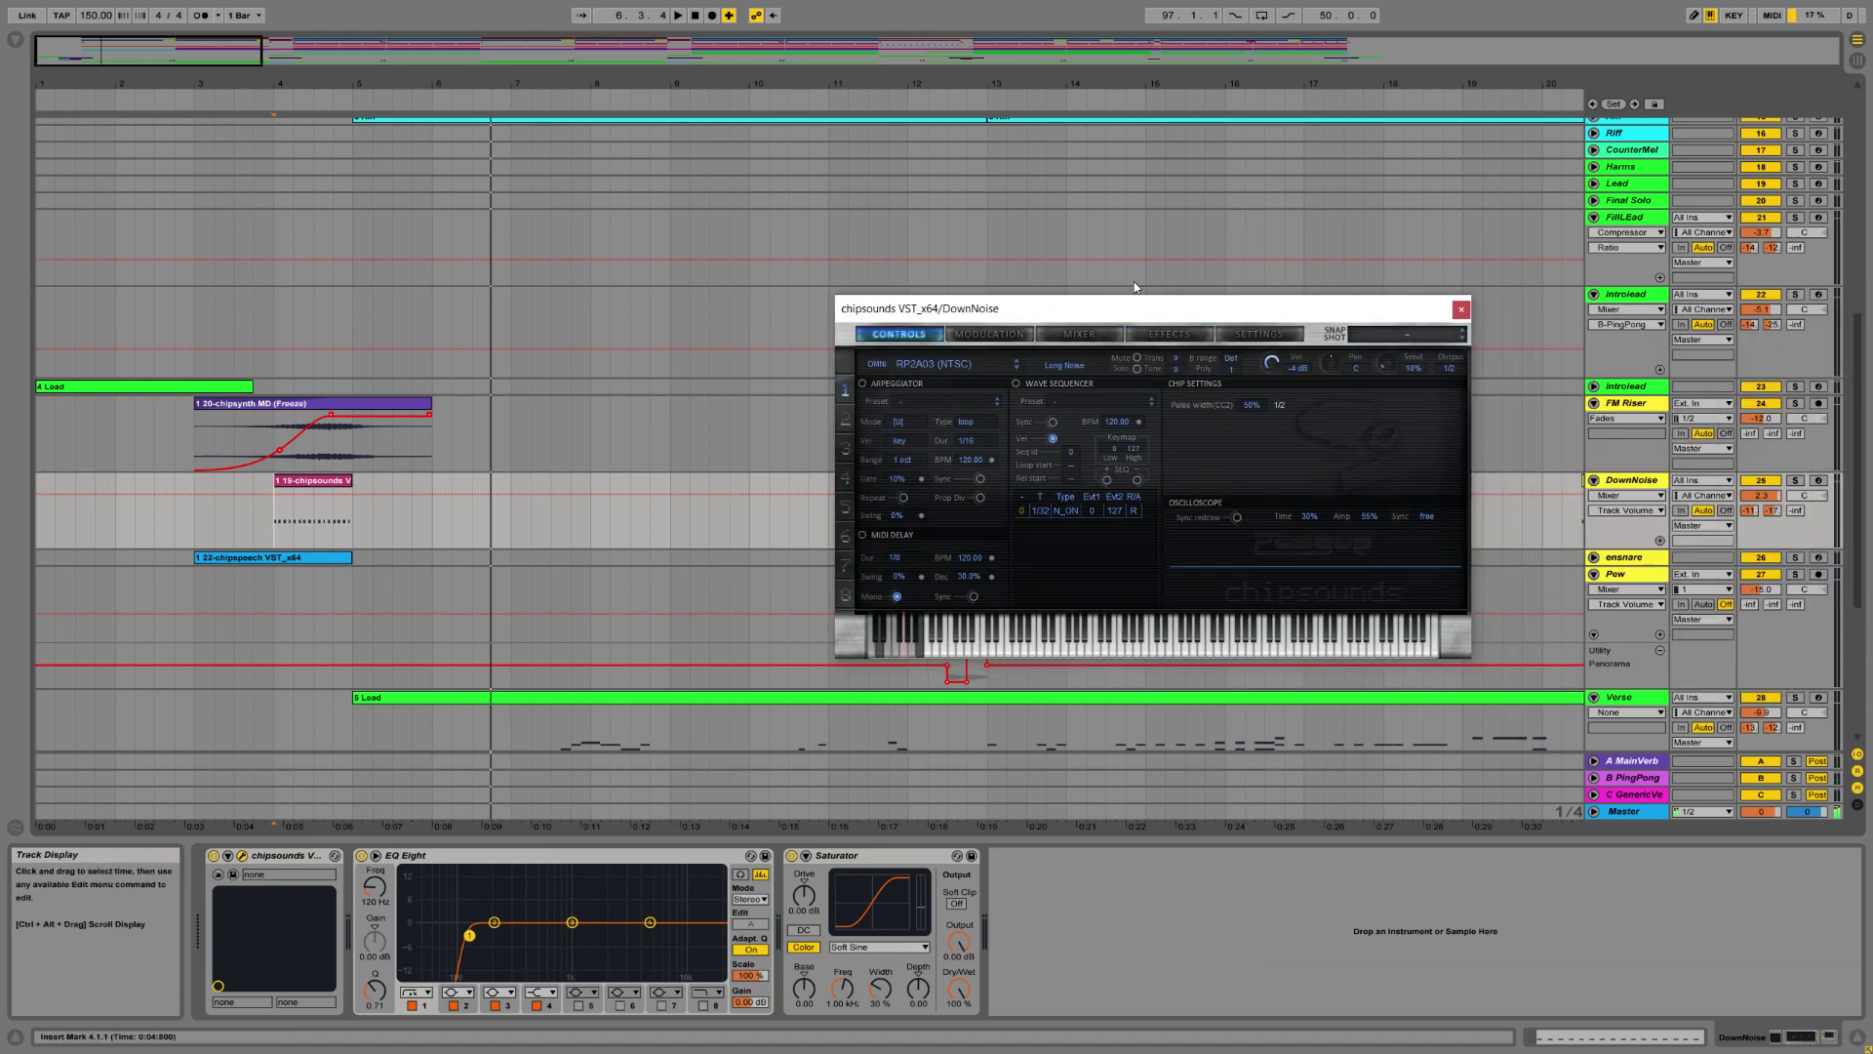
{"action": "left_click", "coordinate": [923, 366]}
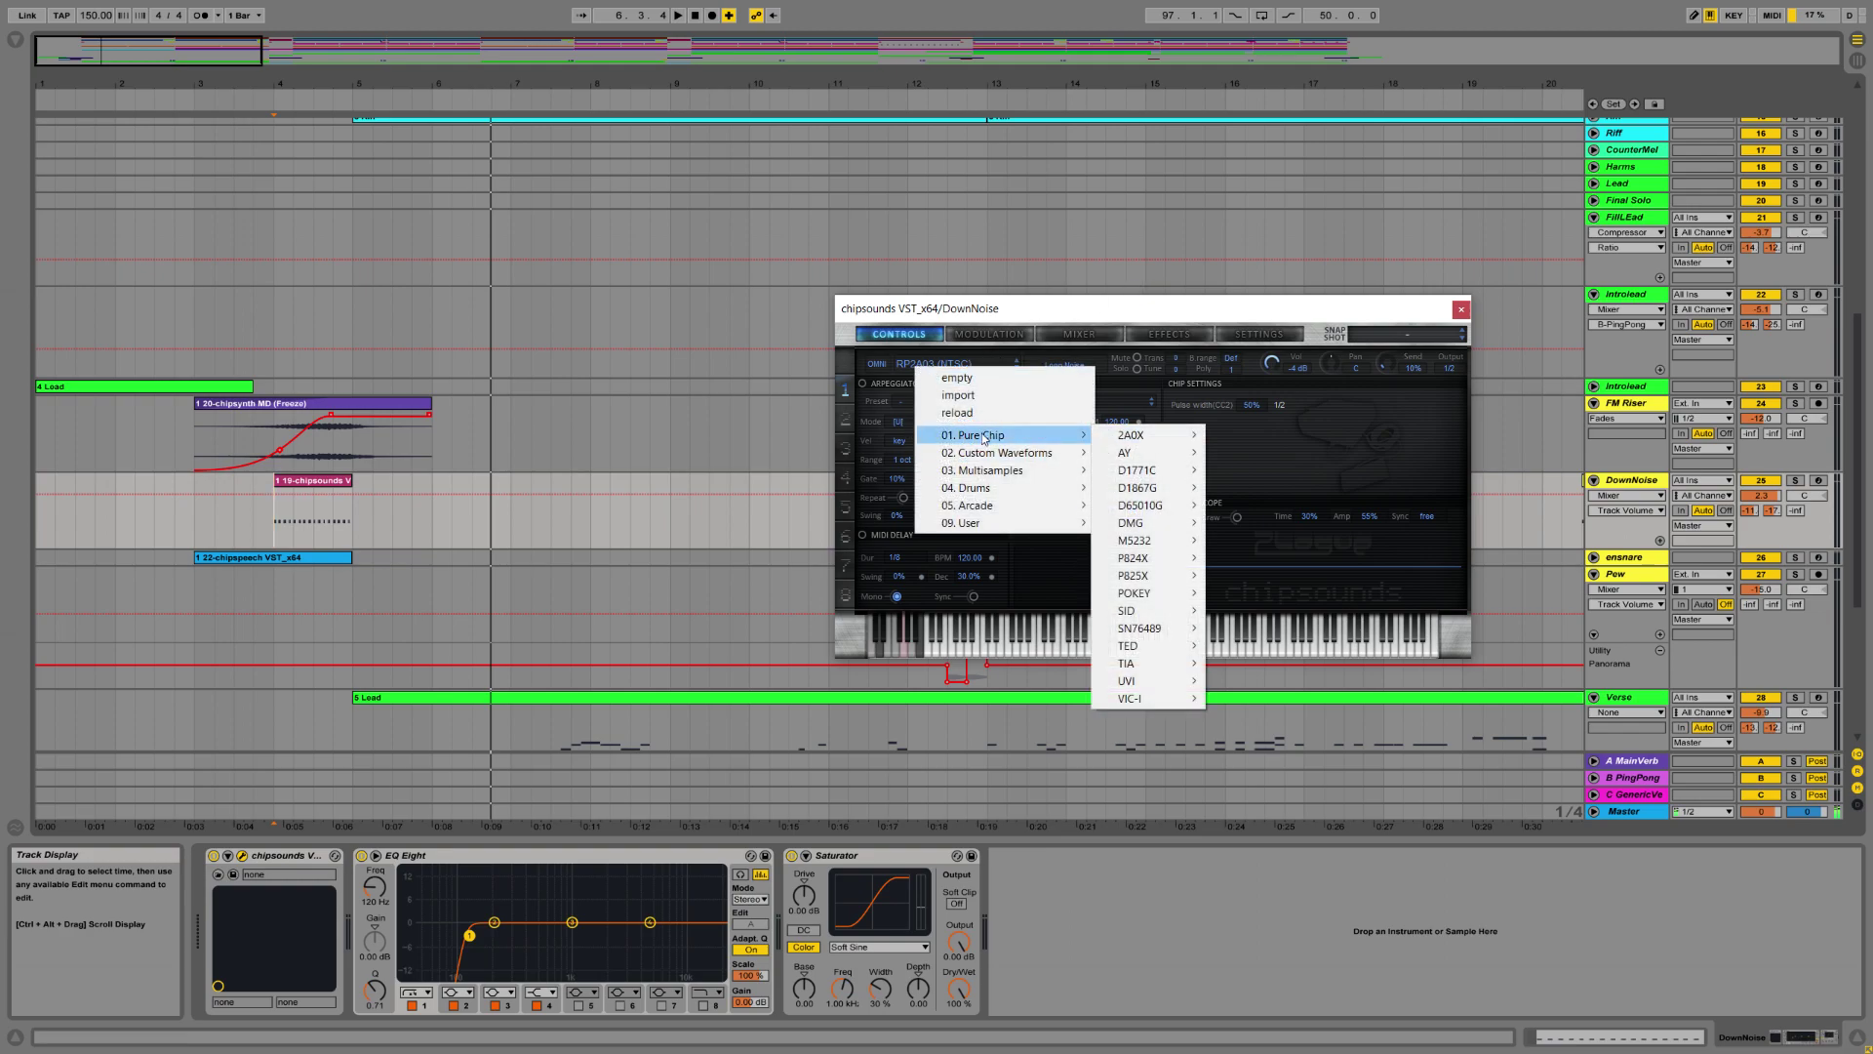
{"action": "mouse_move", "coordinate": [1025, 435]}
{"action": "mouse_move", "coordinate": [1129, 435]}
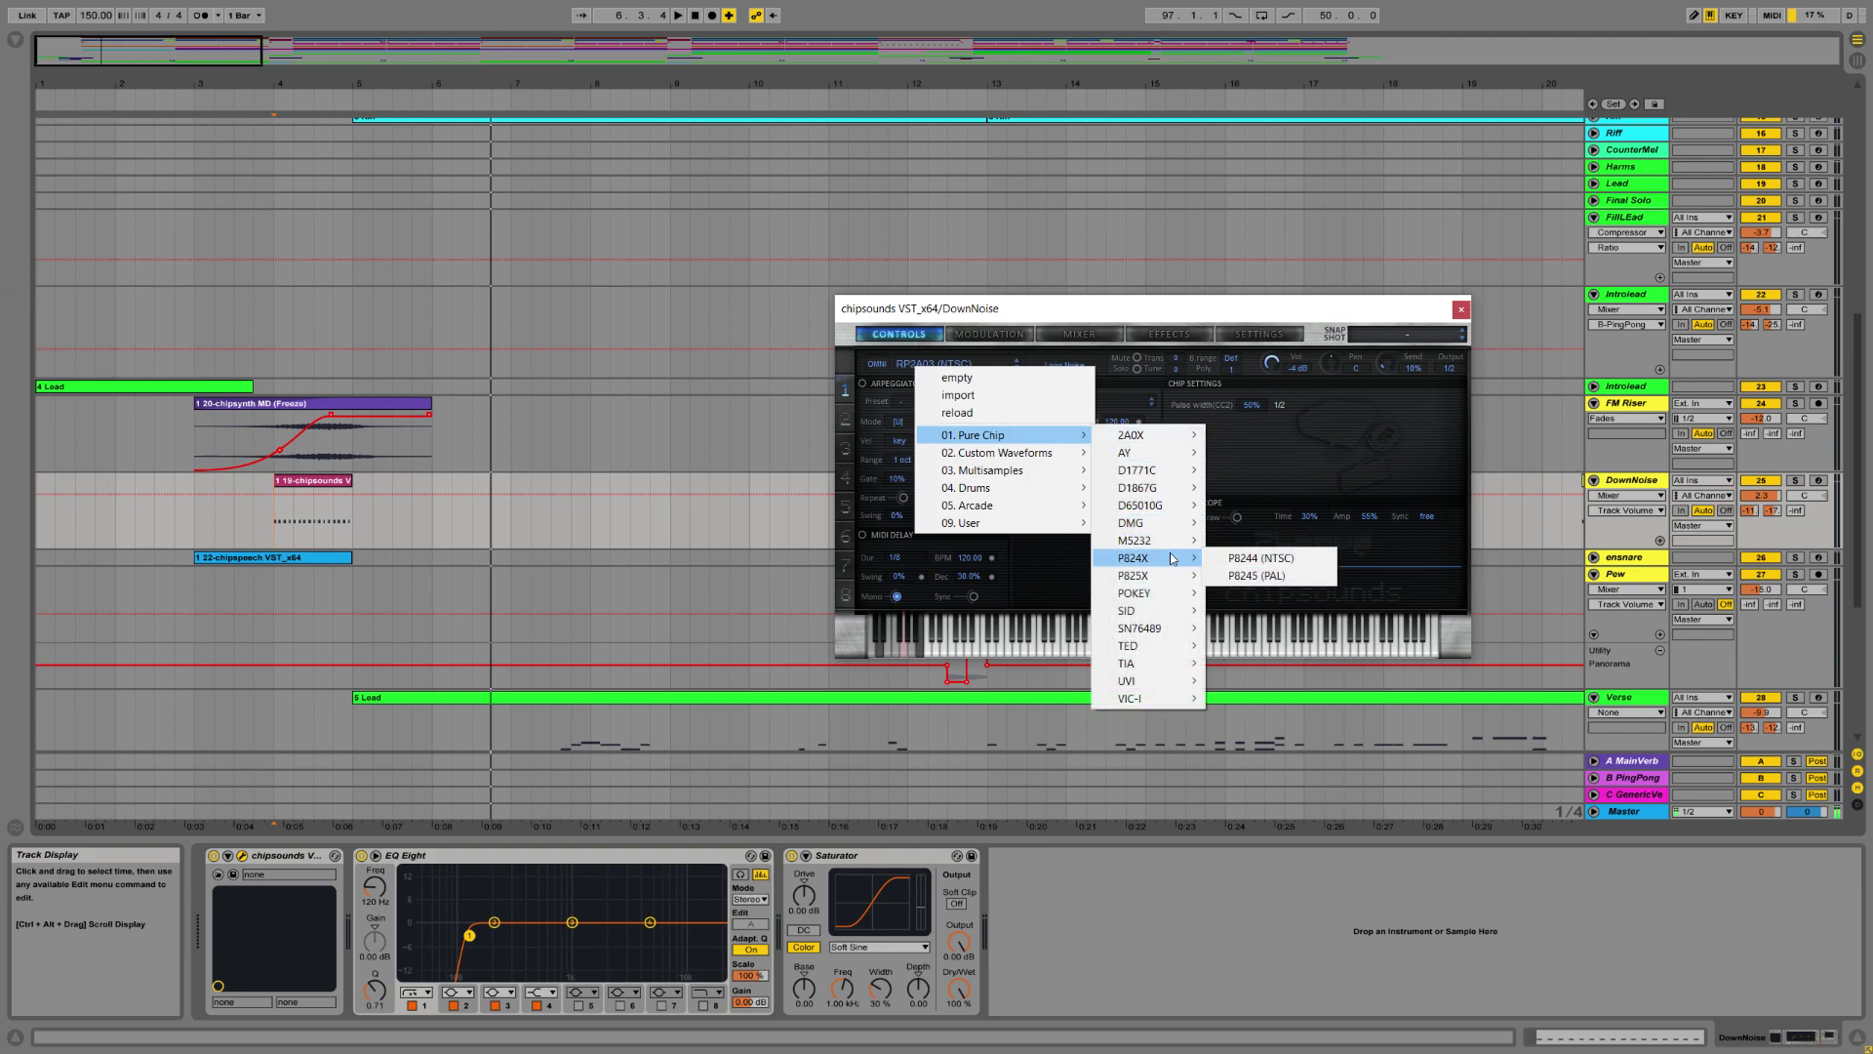
{"action": "mouse_move", "coordinate": [1169, 553]}
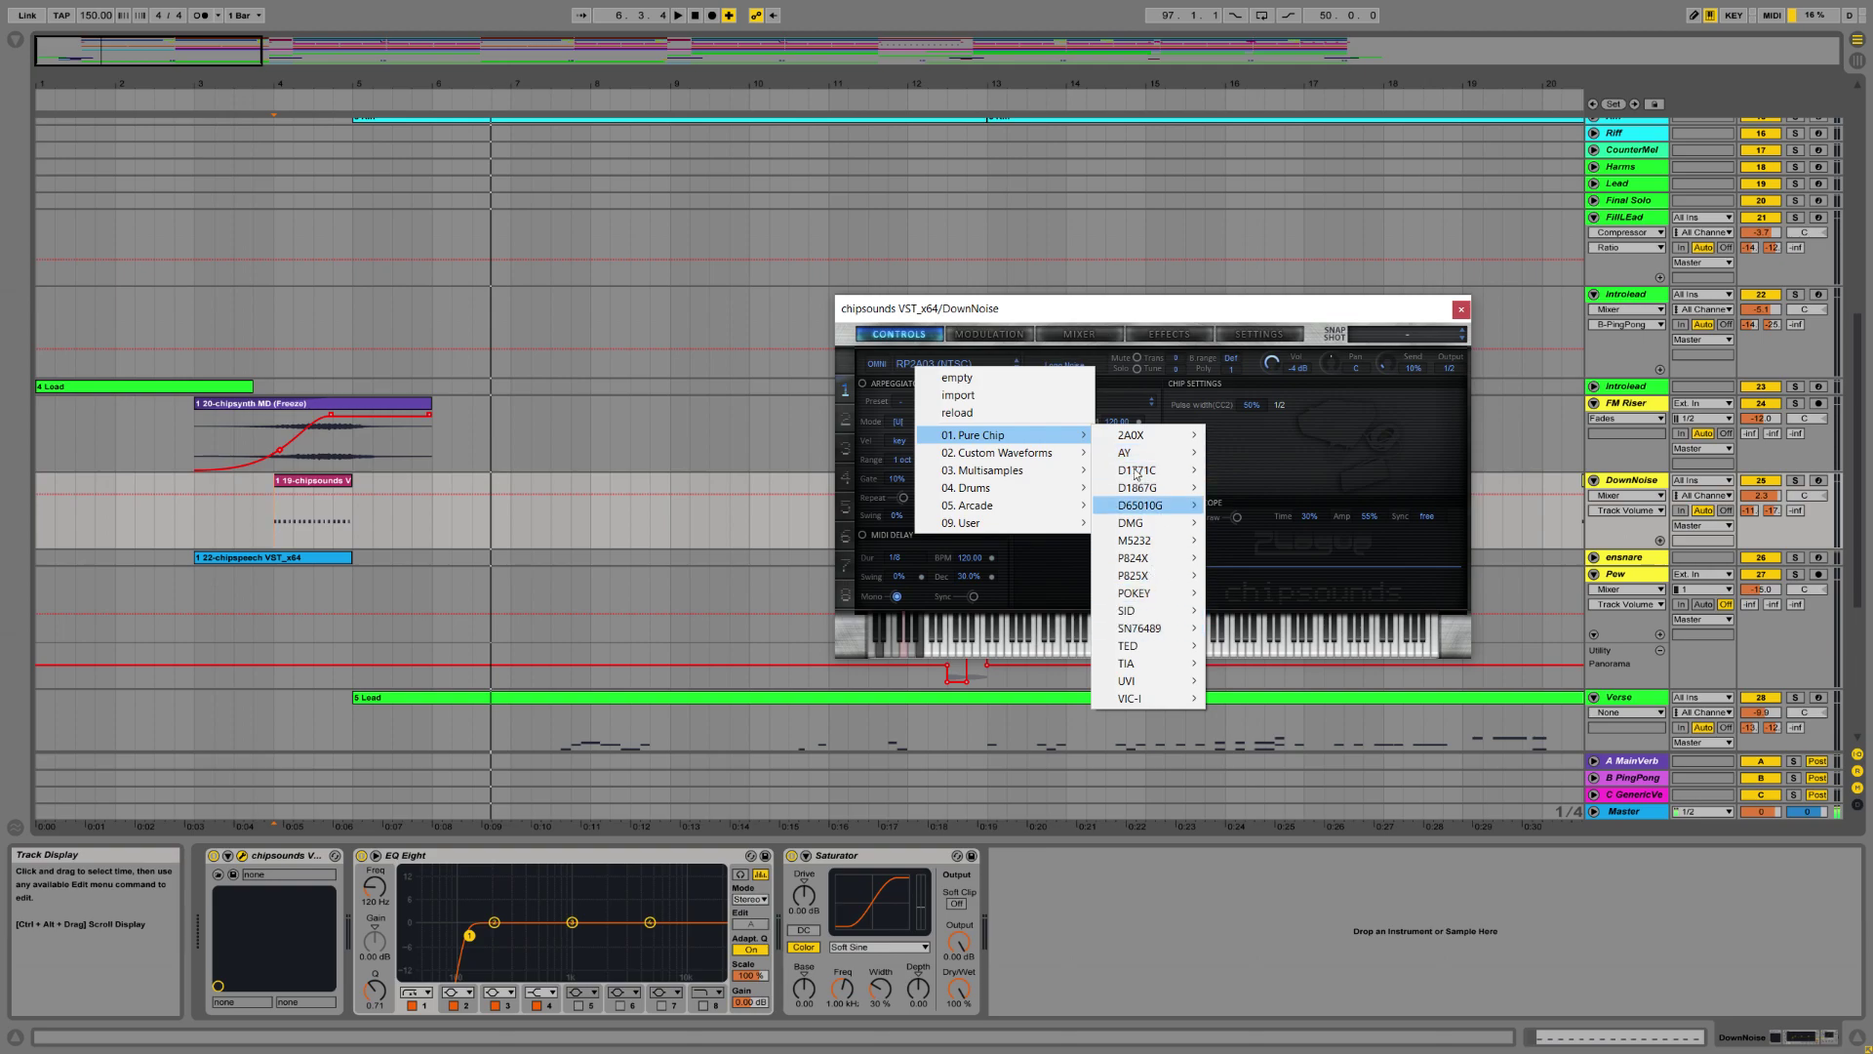
{"action": "mouse_move", "coordinate": [1145, 672]}
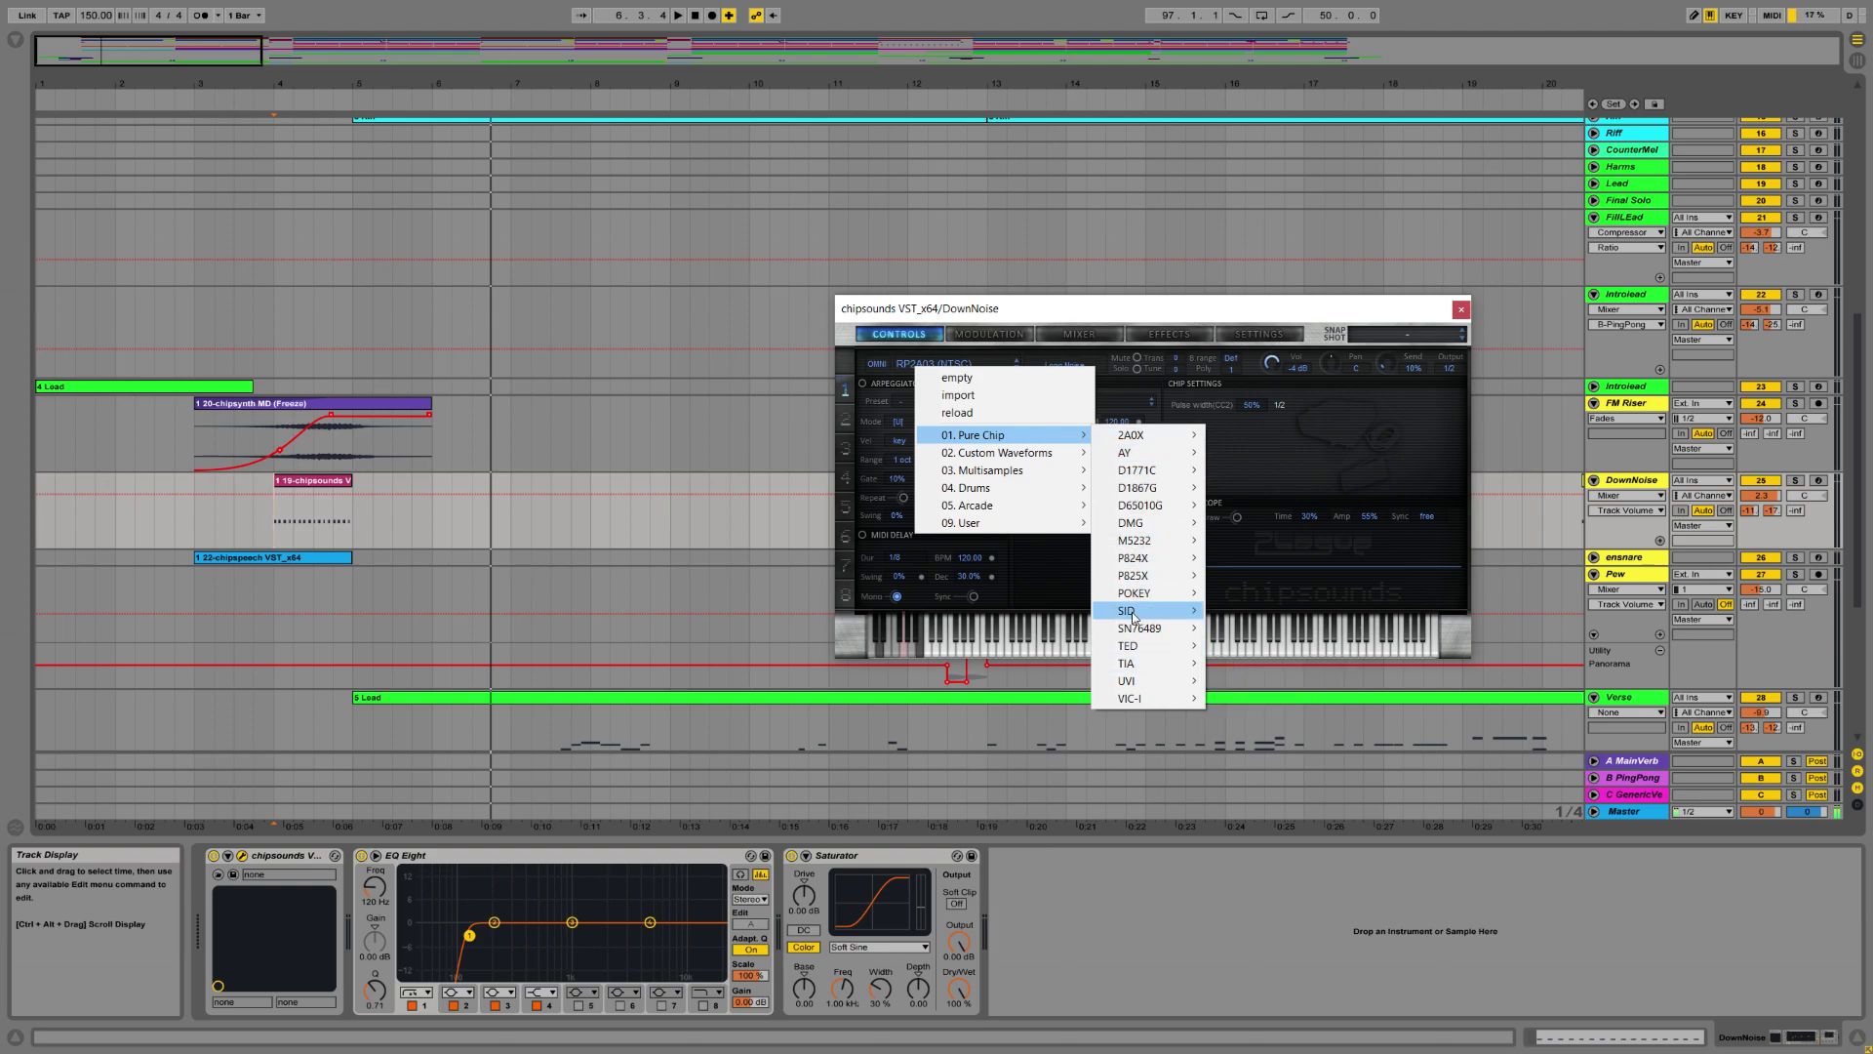
{"action": "mouse_move", "coordinate": [1145, 615]}
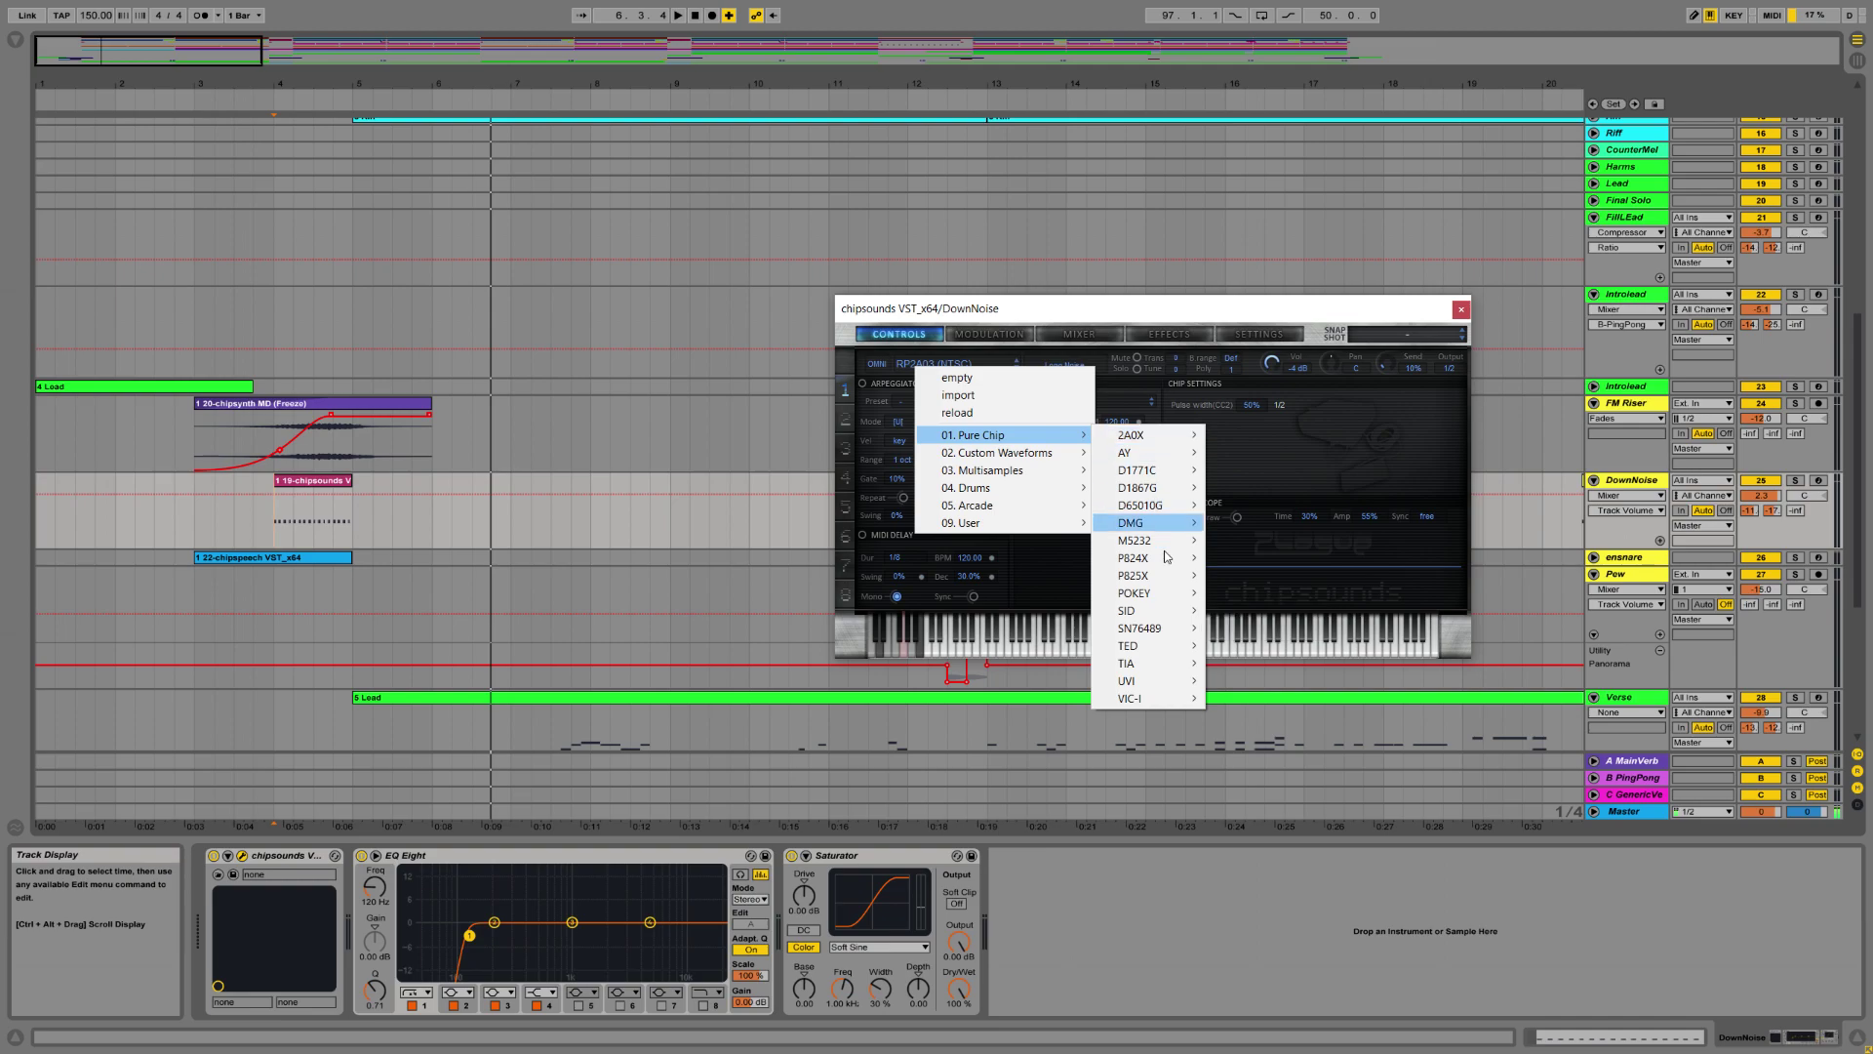
{"action": "left_click", "coordinate": [1203, 328]}
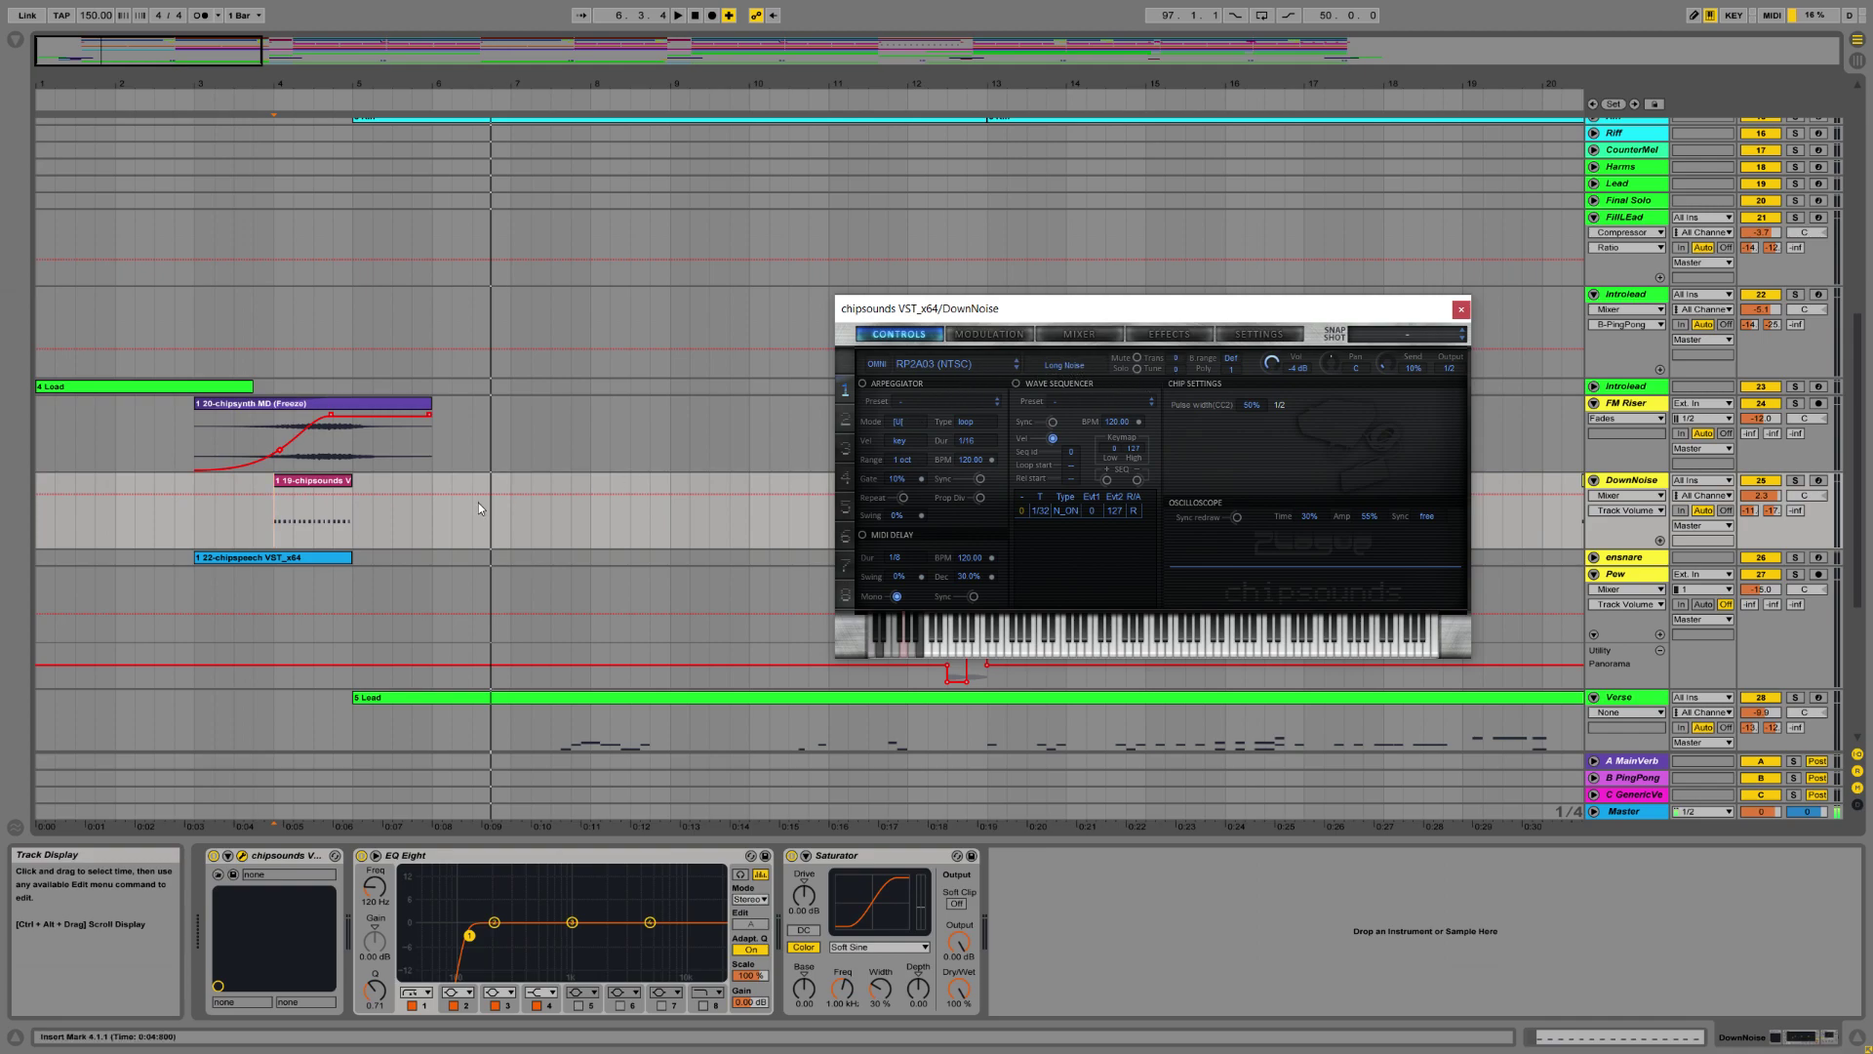
{"action": "left_click", "coordinate": [1461, 309]}
Open the DownNoise clip's pitch bend envelope and play the clip soloed from bar 4, then stop playback.
{"action": "left_click", "coordinate": [312, 480]}
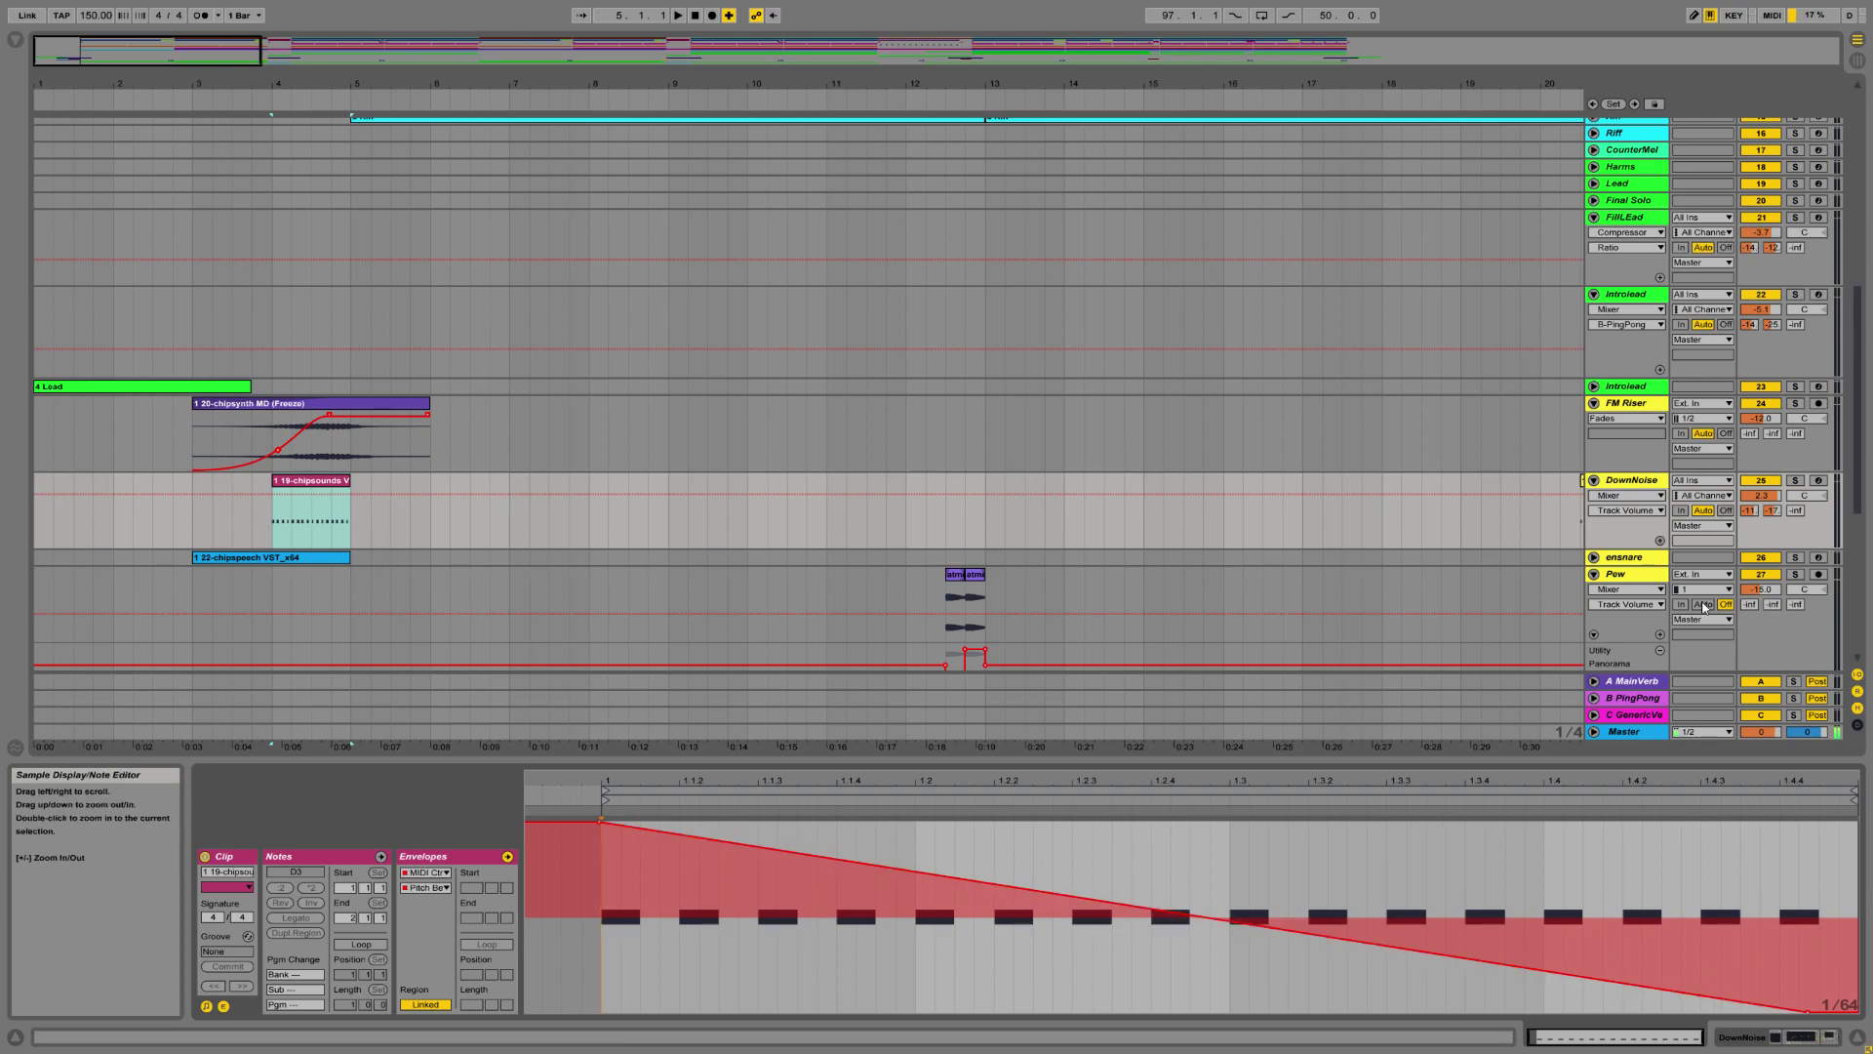
{"action": "left_click", "coordinate": [1797, 481]}
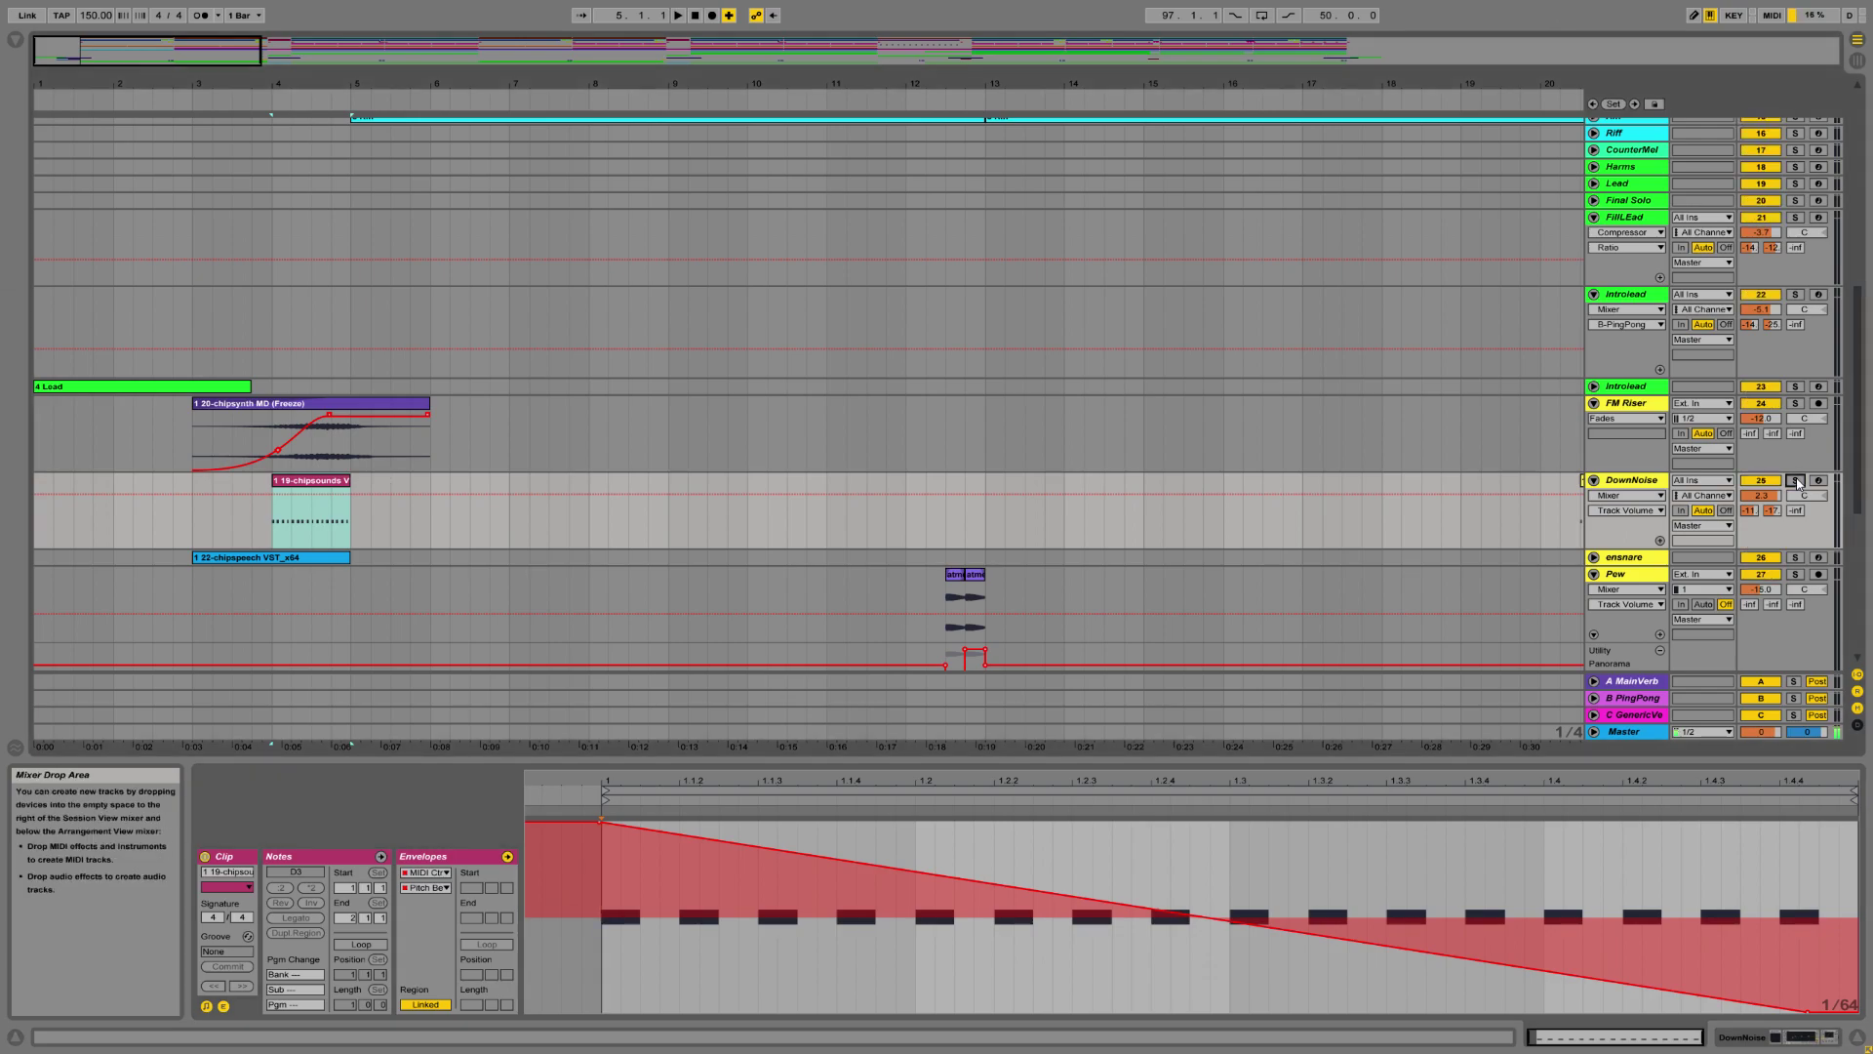
{"action": "left_click", "coordinate": [677, 16]}
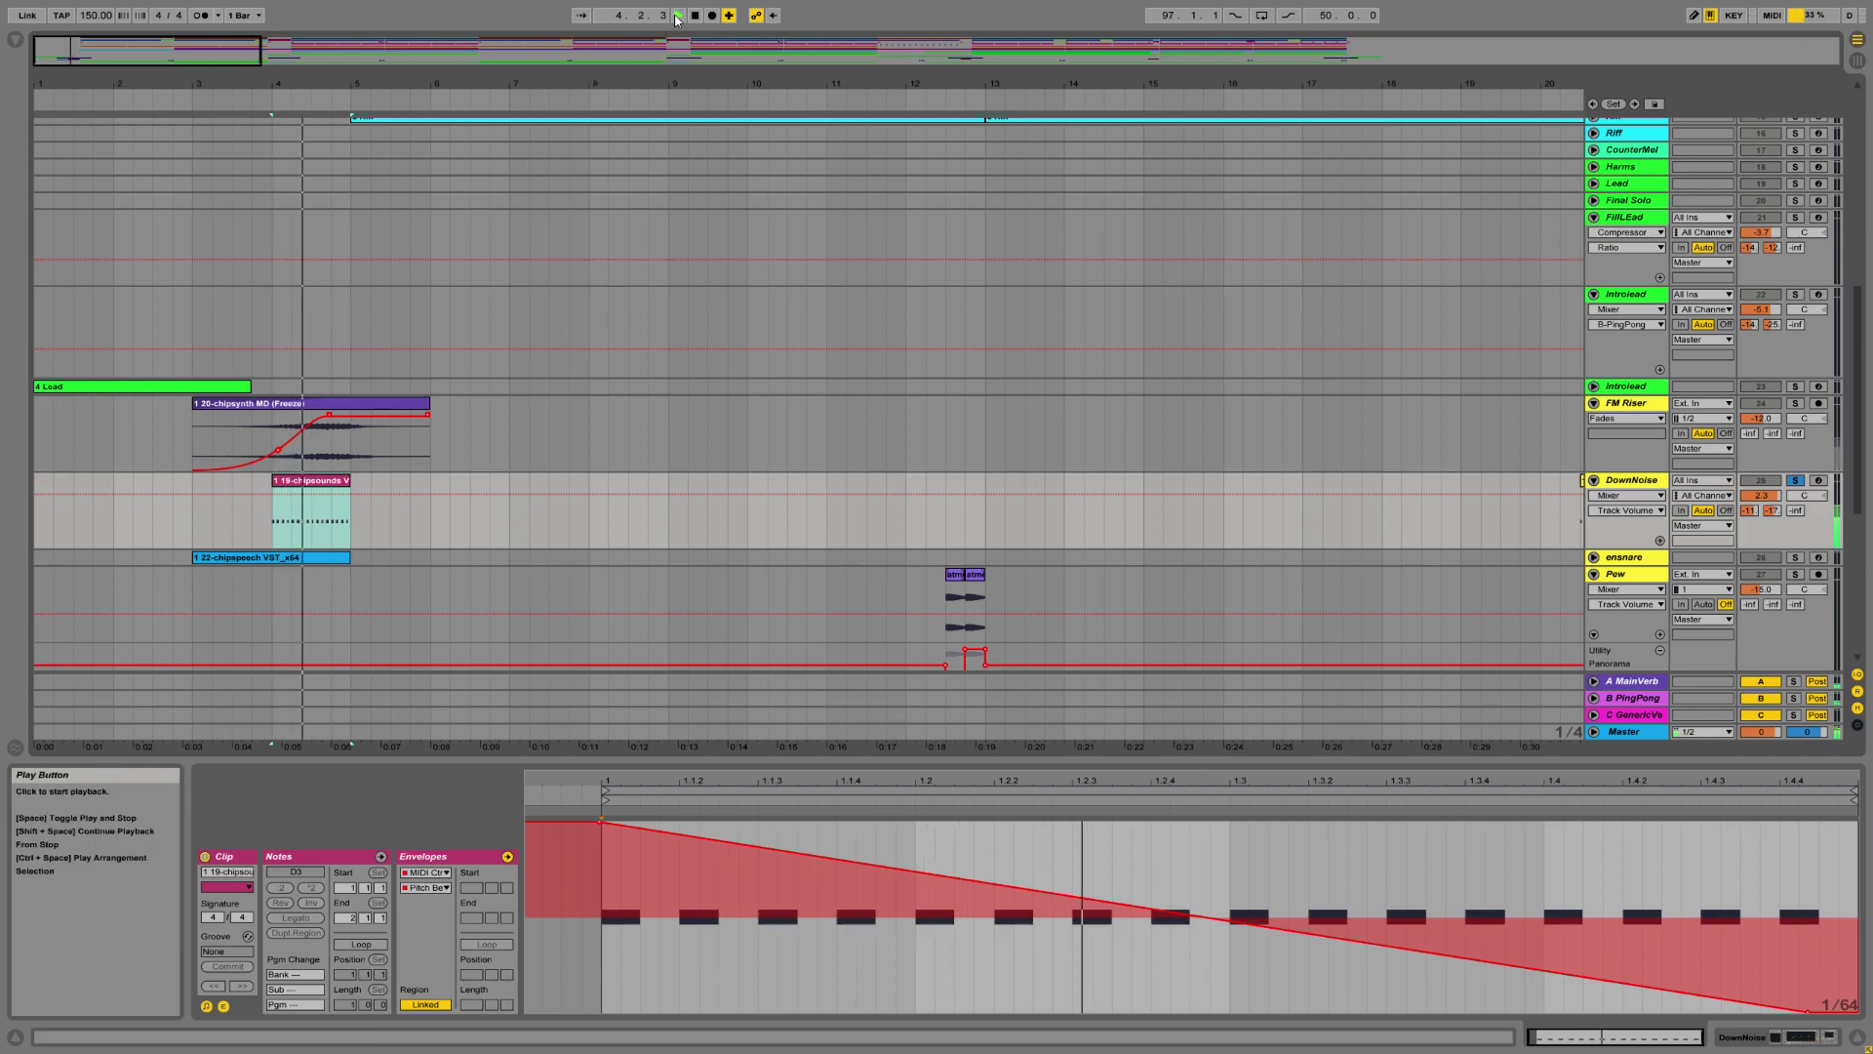
{"action": "left_click", "coordinate": [694, 15]}
Unfold the ensnare track, play its chipspeech clip soloed from bar 3, and release the solo.
{"action": "scroll", "coordinate": [530, 453], "scroll_direction": "down", "scroll_amount": 3}
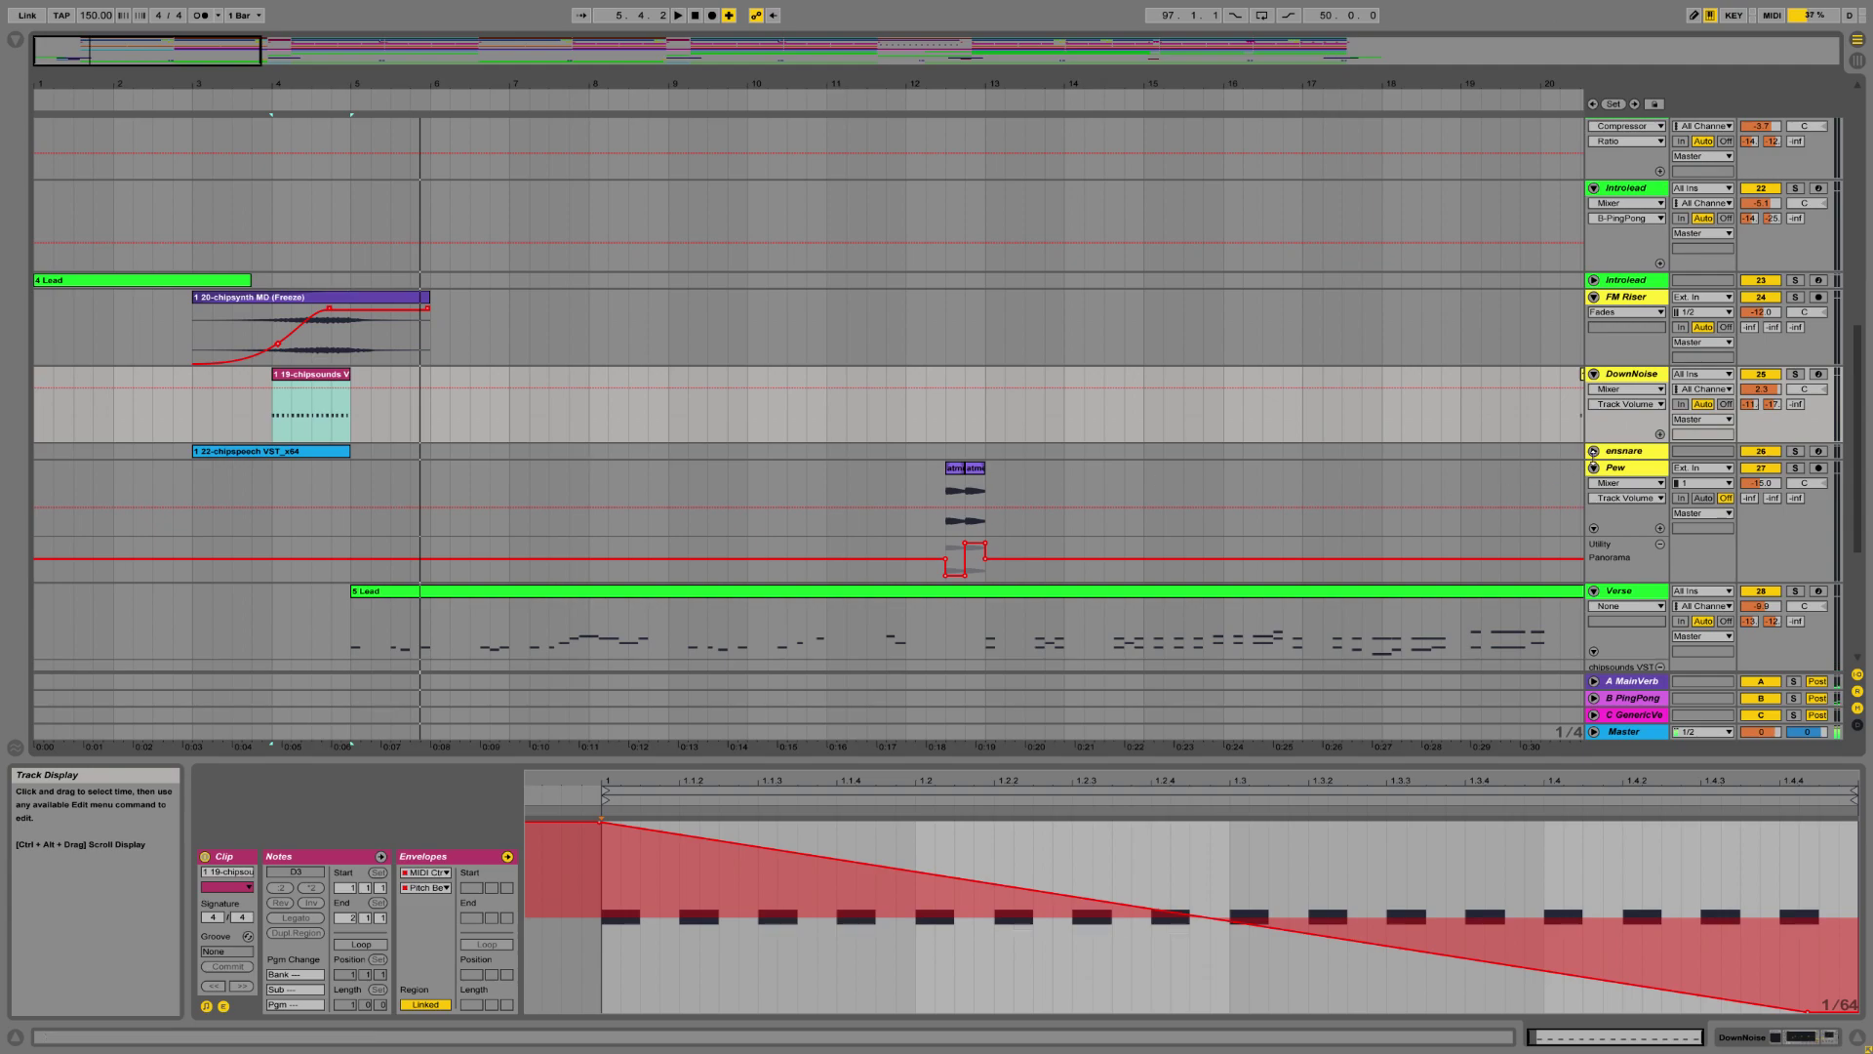
{"action": "left_click", "coordinate": [1593, 452]}
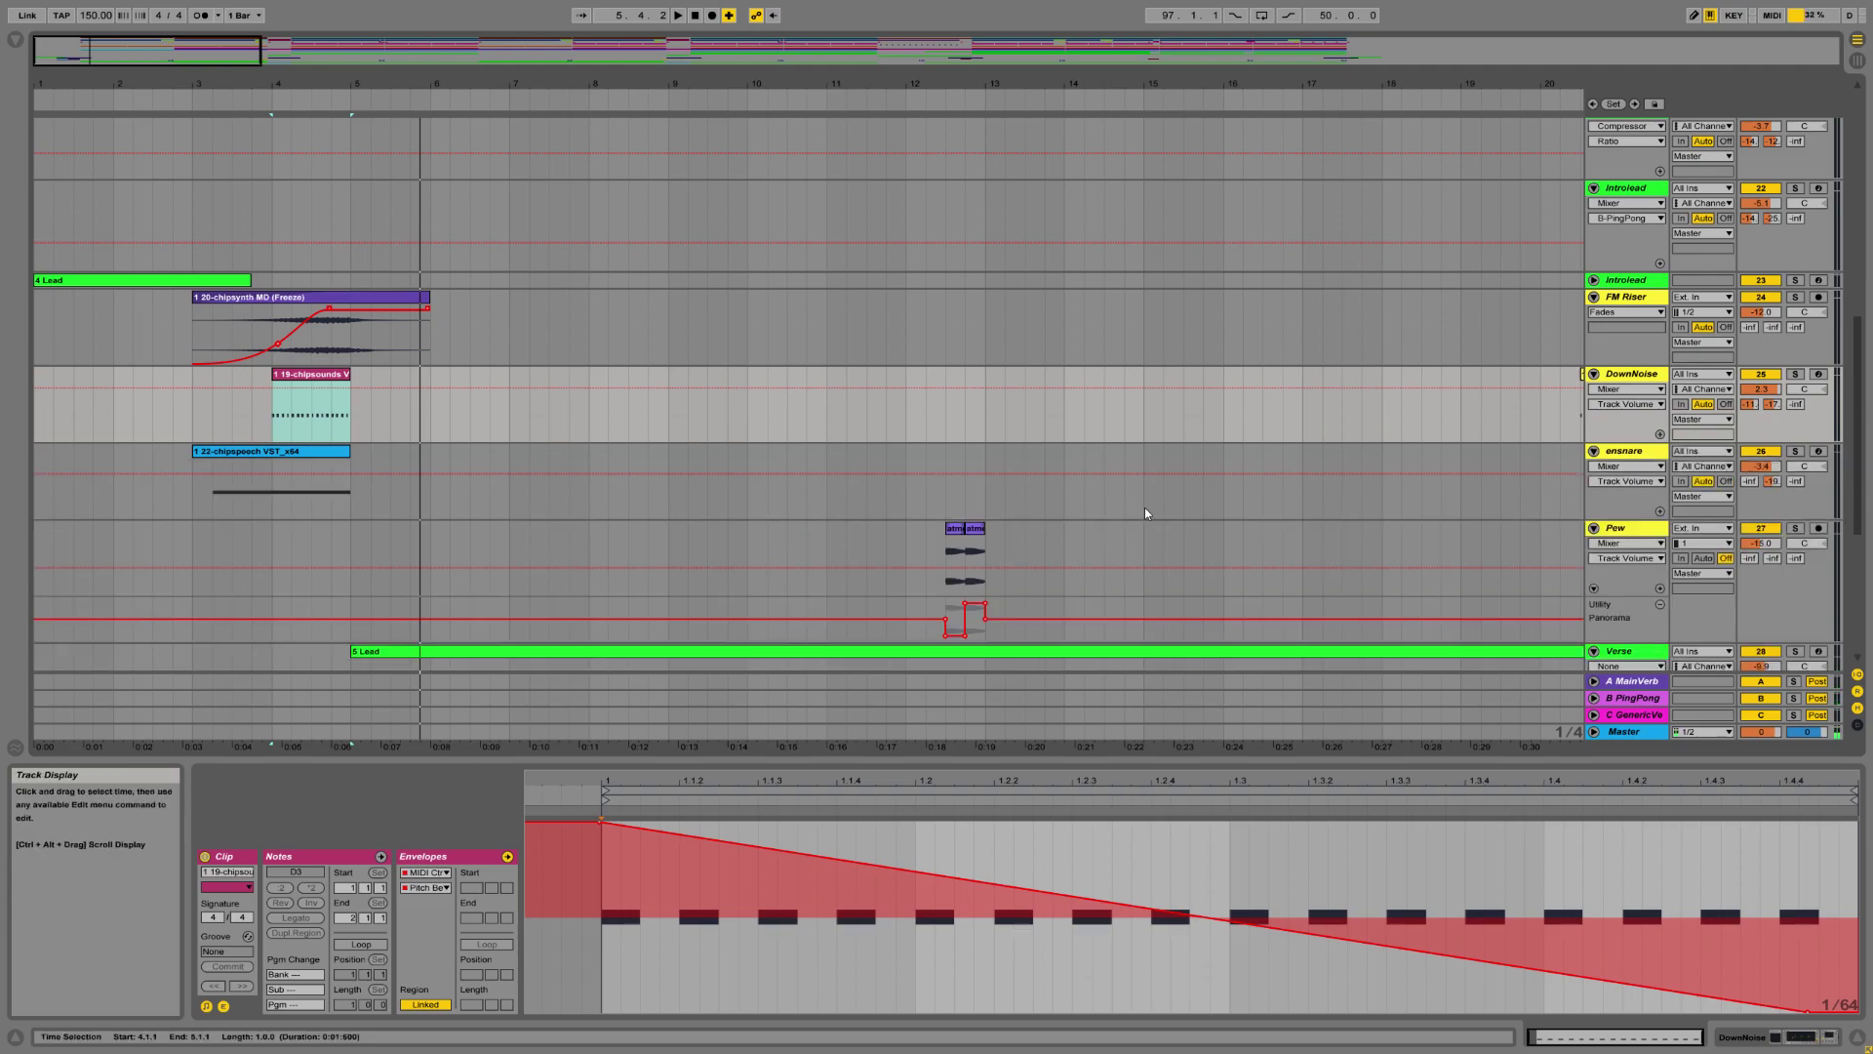
{"action": "left_click", "coordinate": [187, 508]}
{"action": "left_click_drag", "start_coordinate": [191, 78], "coordinate": [193, 102]}
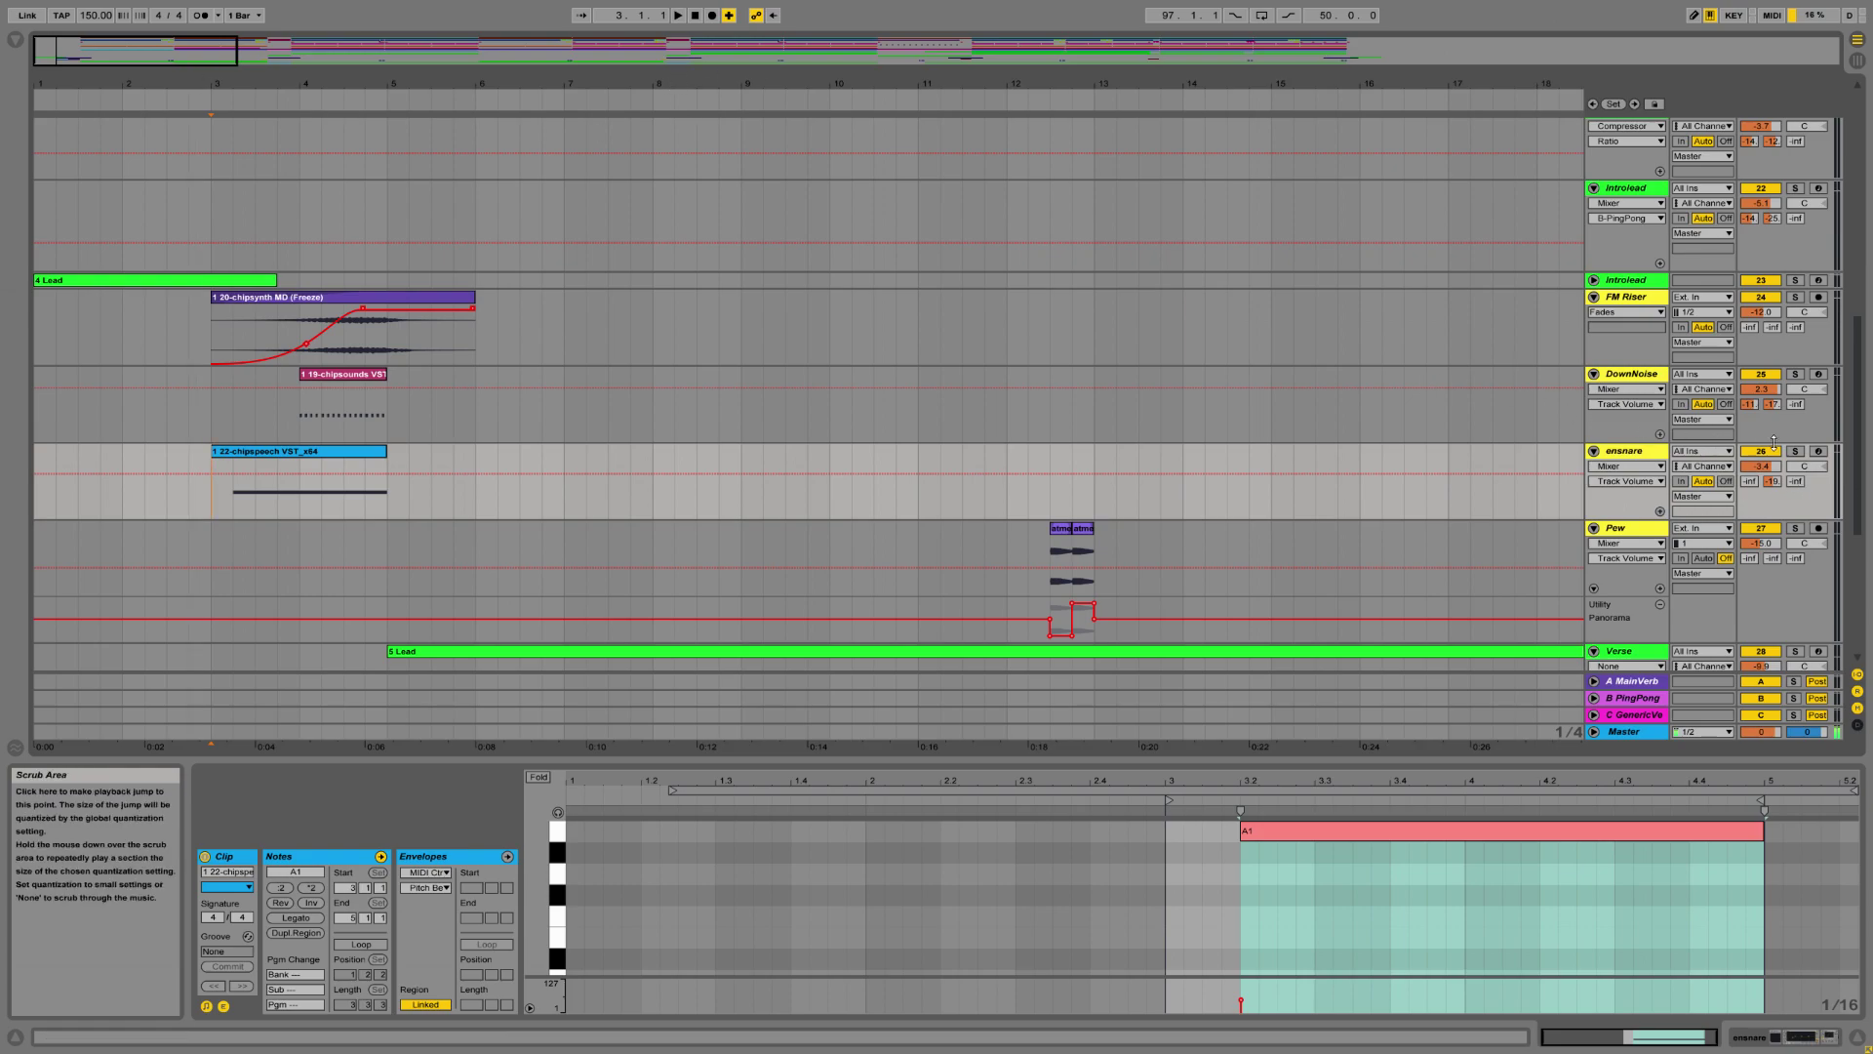
{"action": "left_click", "coordinate": [1796, 451]}
{"action": "left_click", "coordinate": [679, 17]}
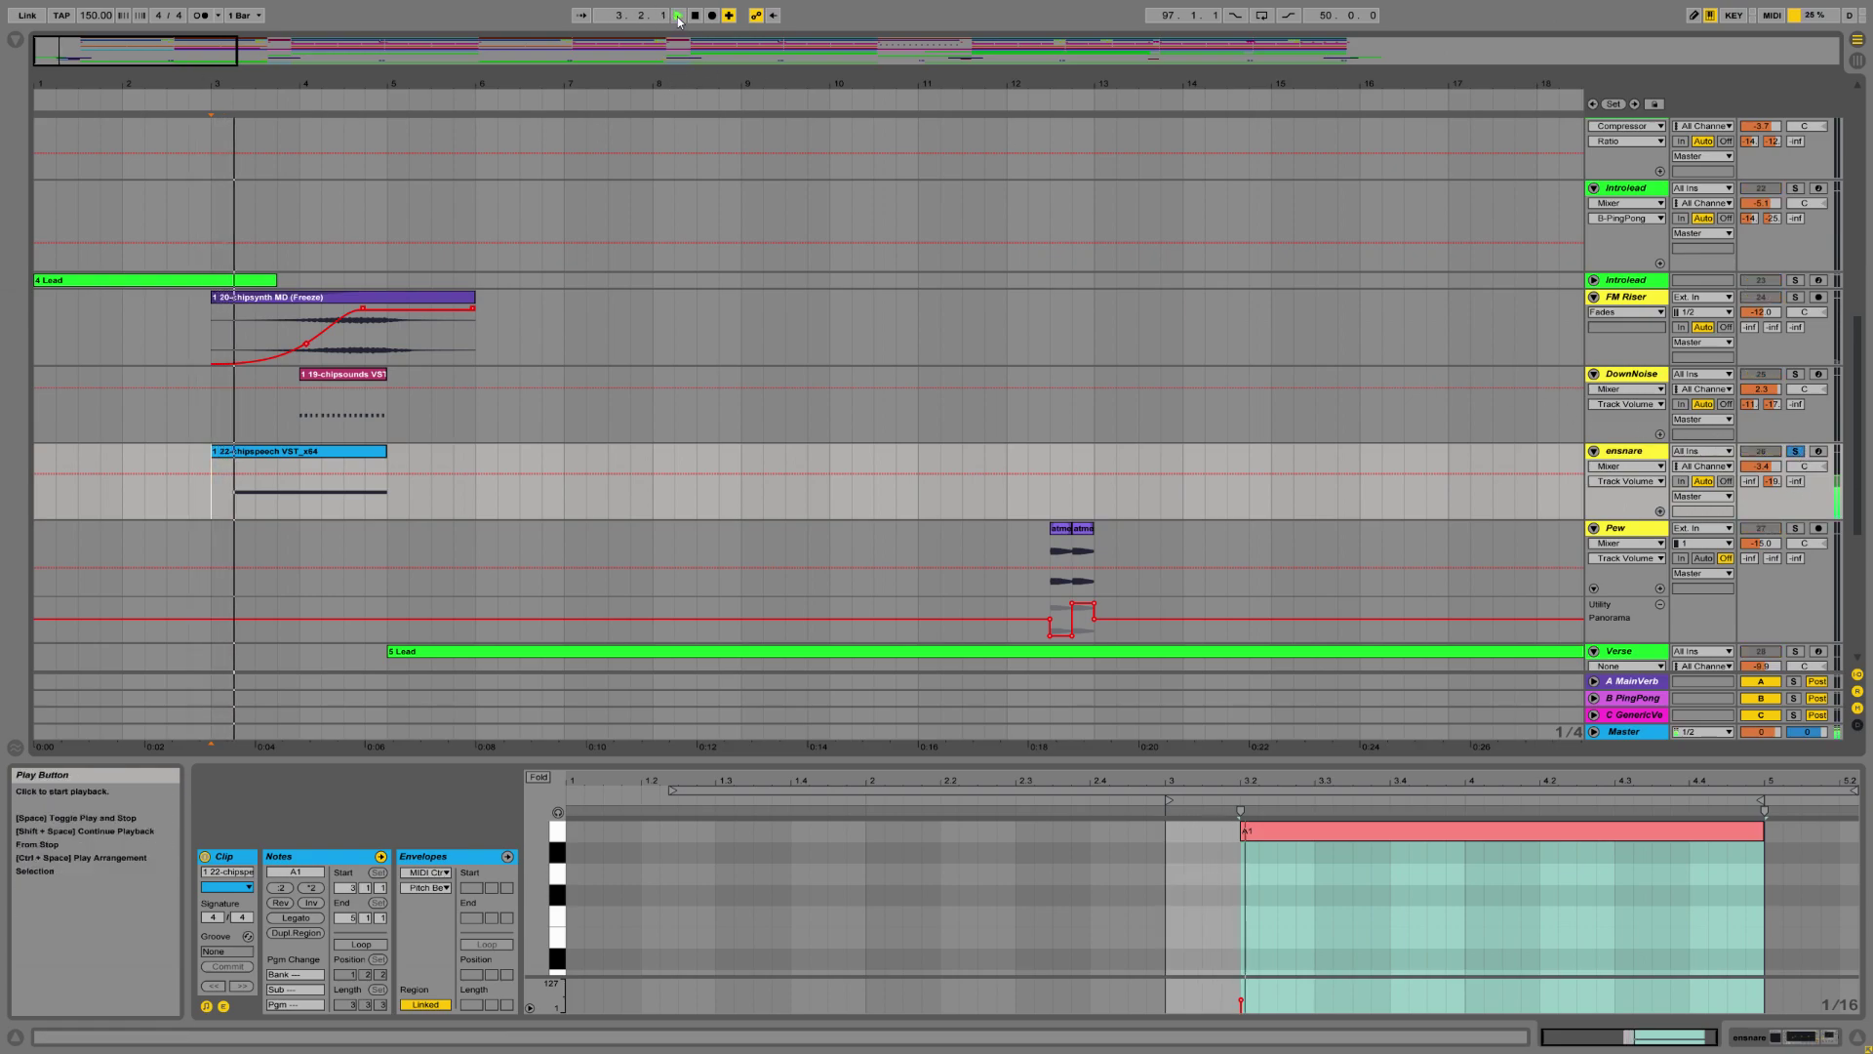
{"action": "left_click", "coordinate": [1796, 451]}
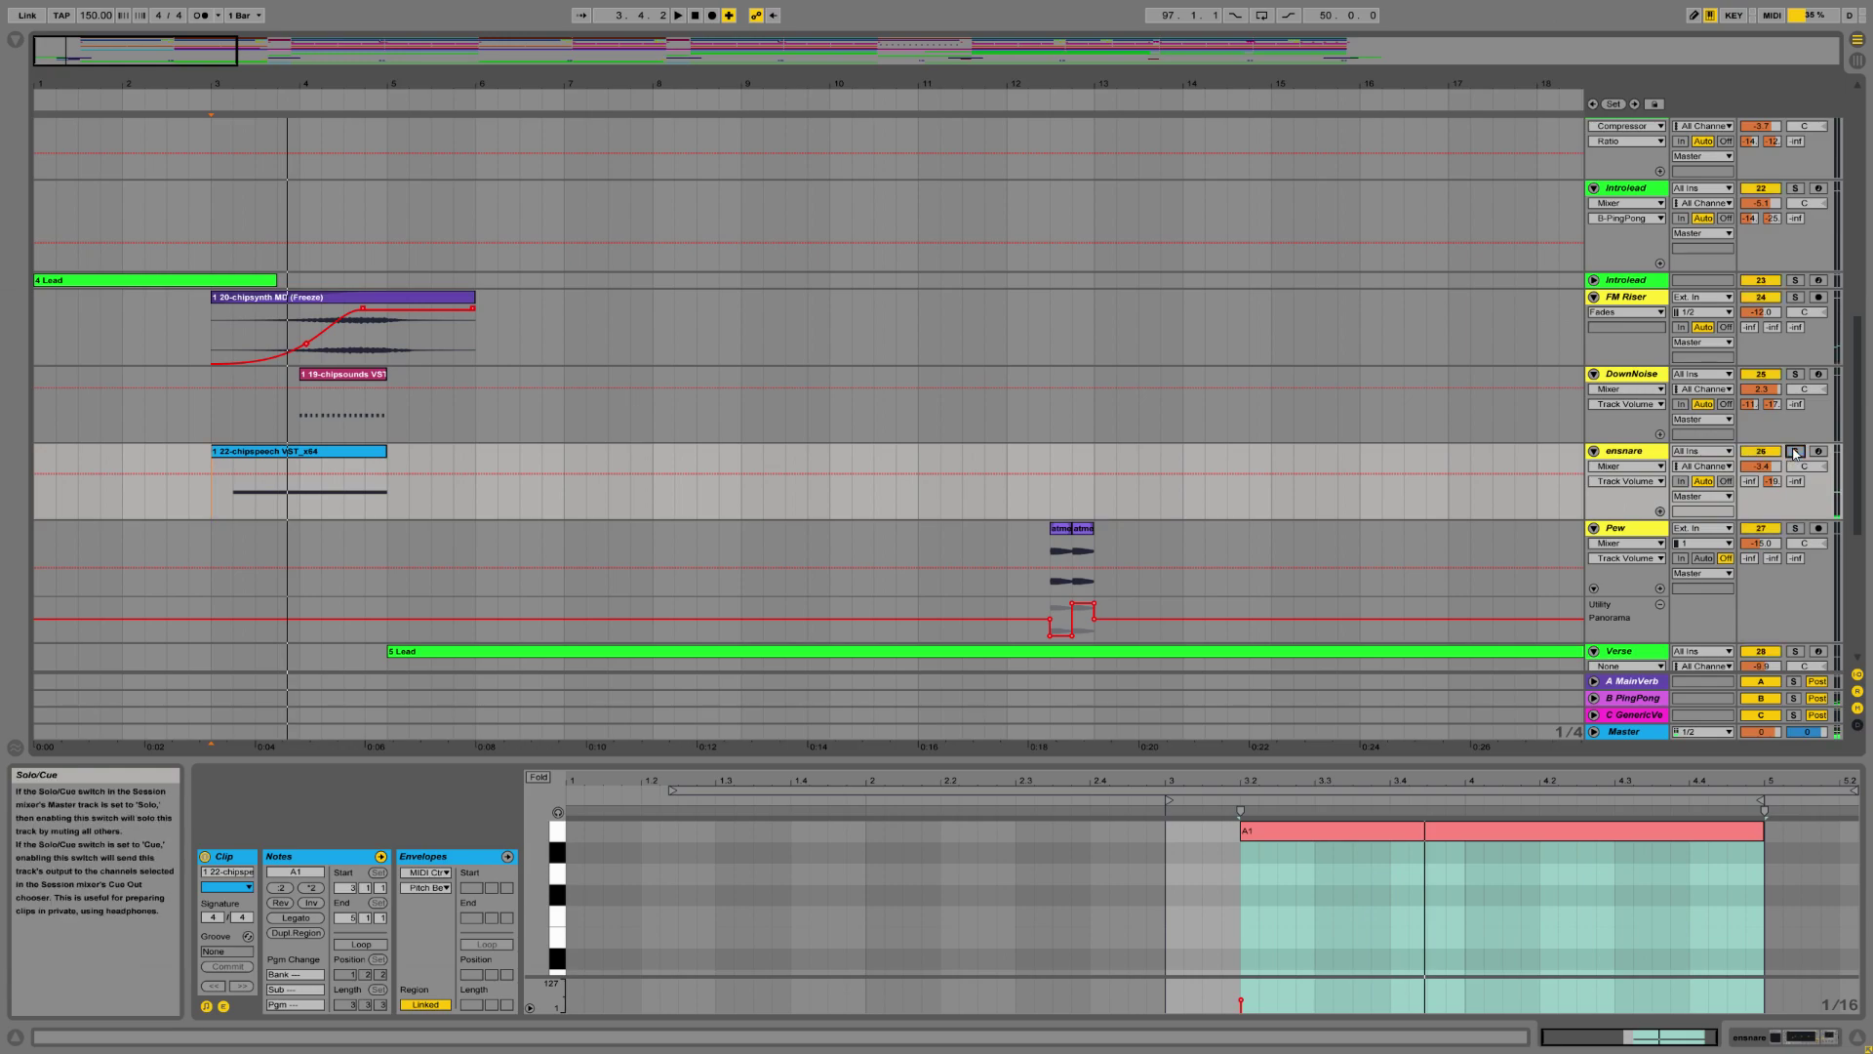
Open the ensnare track's chipspeech synth, arm the track for recording, and browse the snapshot presets without loading one.
{"action": "double_click", "coordinate": [1632, 457]}
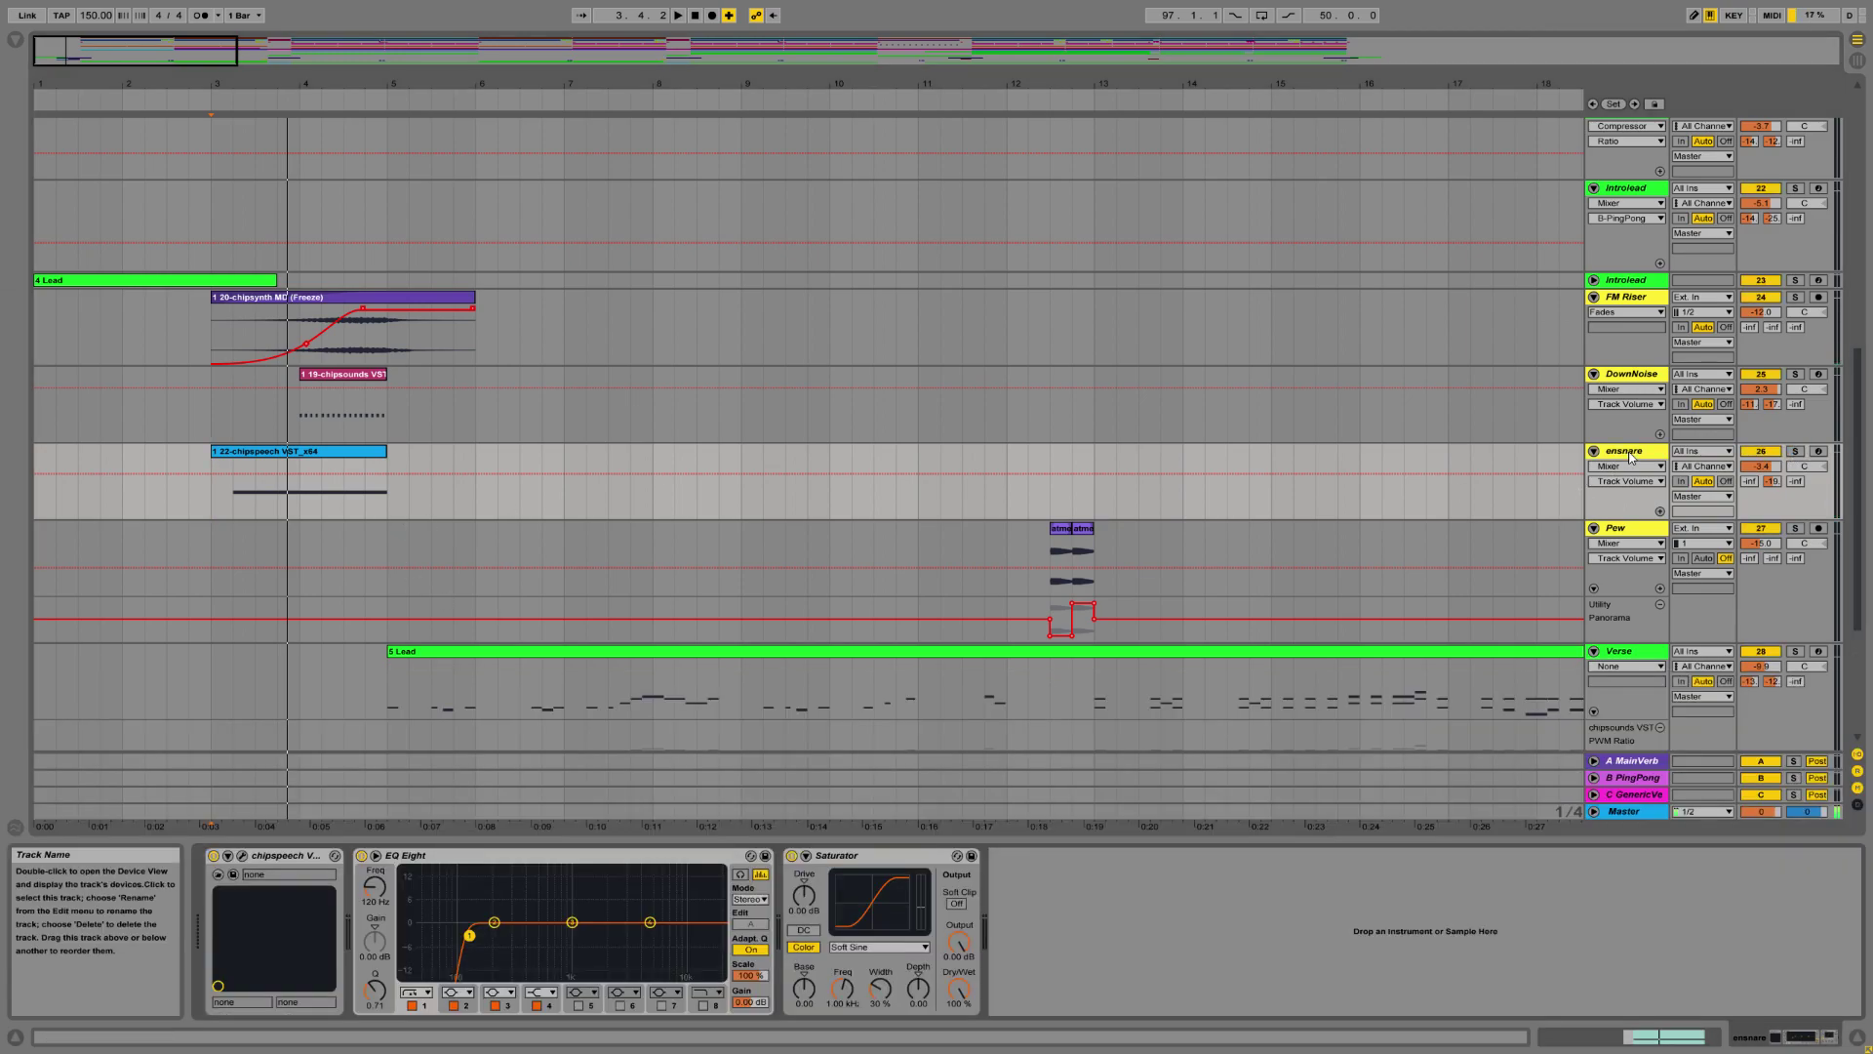
{"action": "left_click", "coordinate": [243, 857]}
{"action": "left_click_drag", "start_coordinate": [986, 221], "coordinate": [941, 206]}
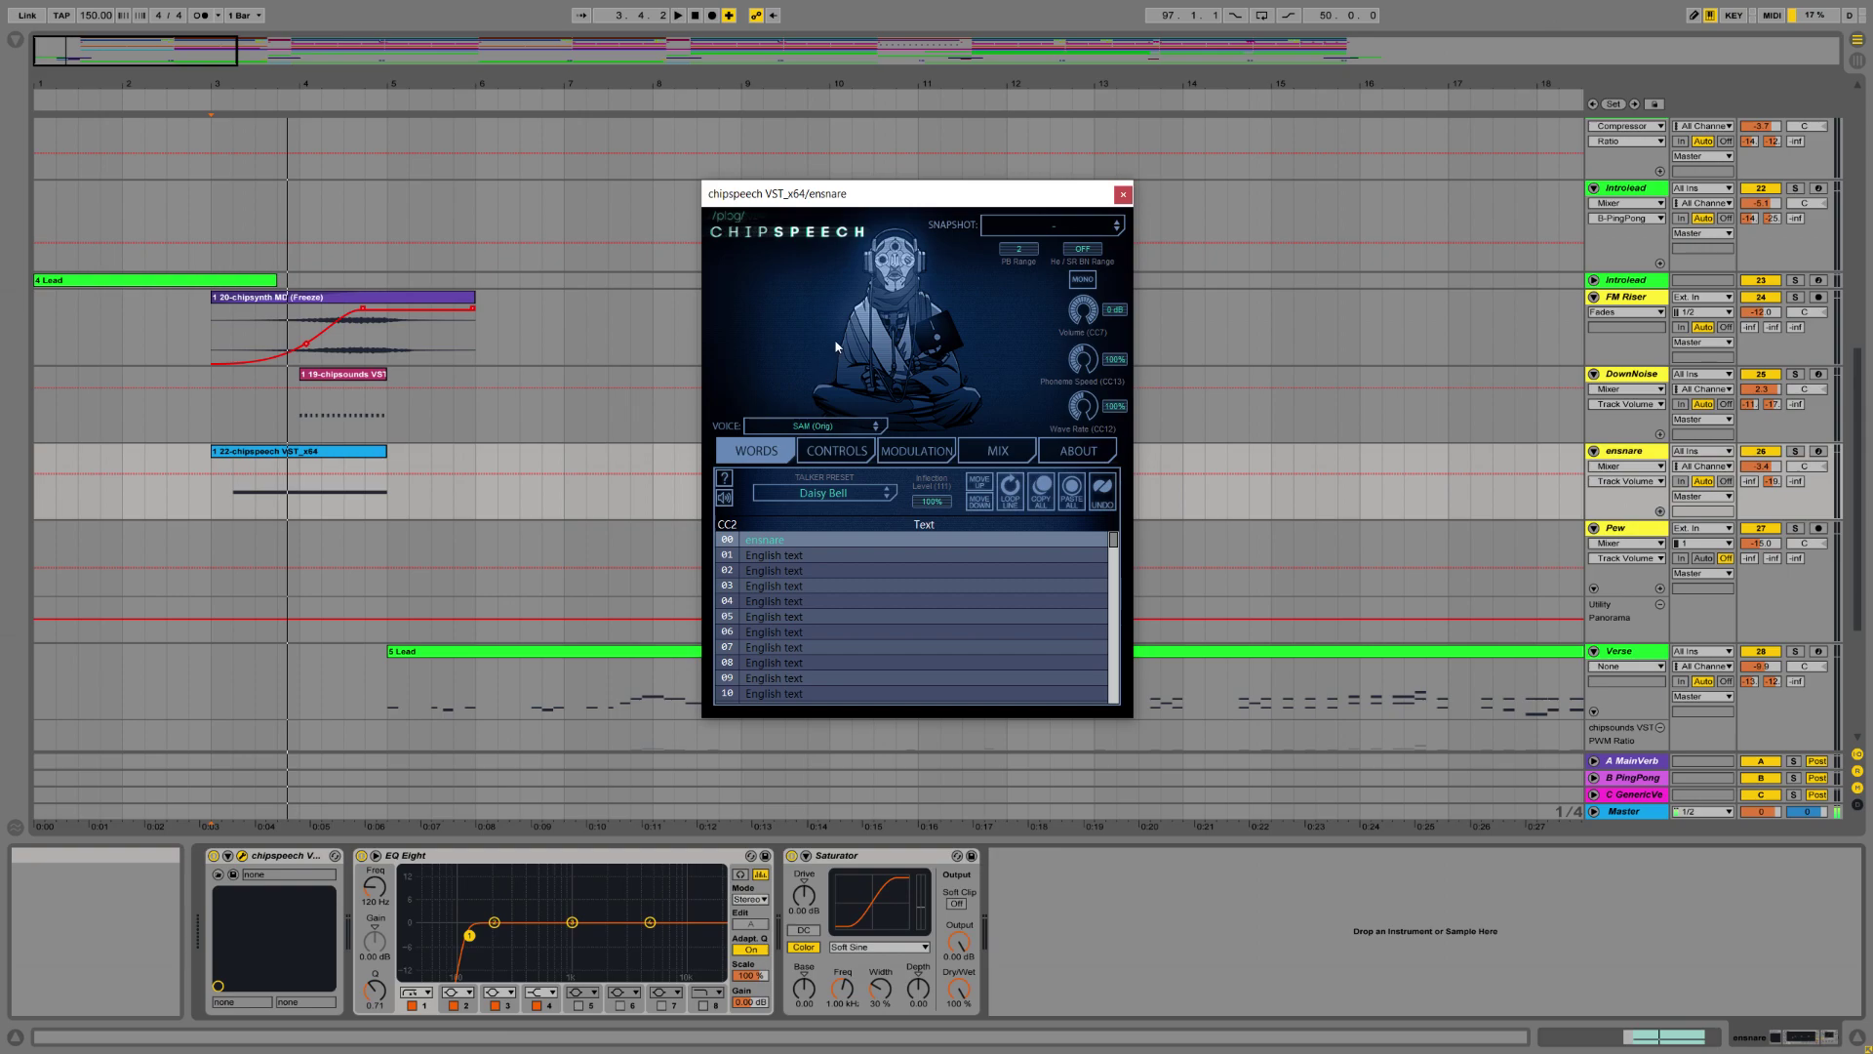
{"action": "left_click", "coordinate": [1817, 452]}
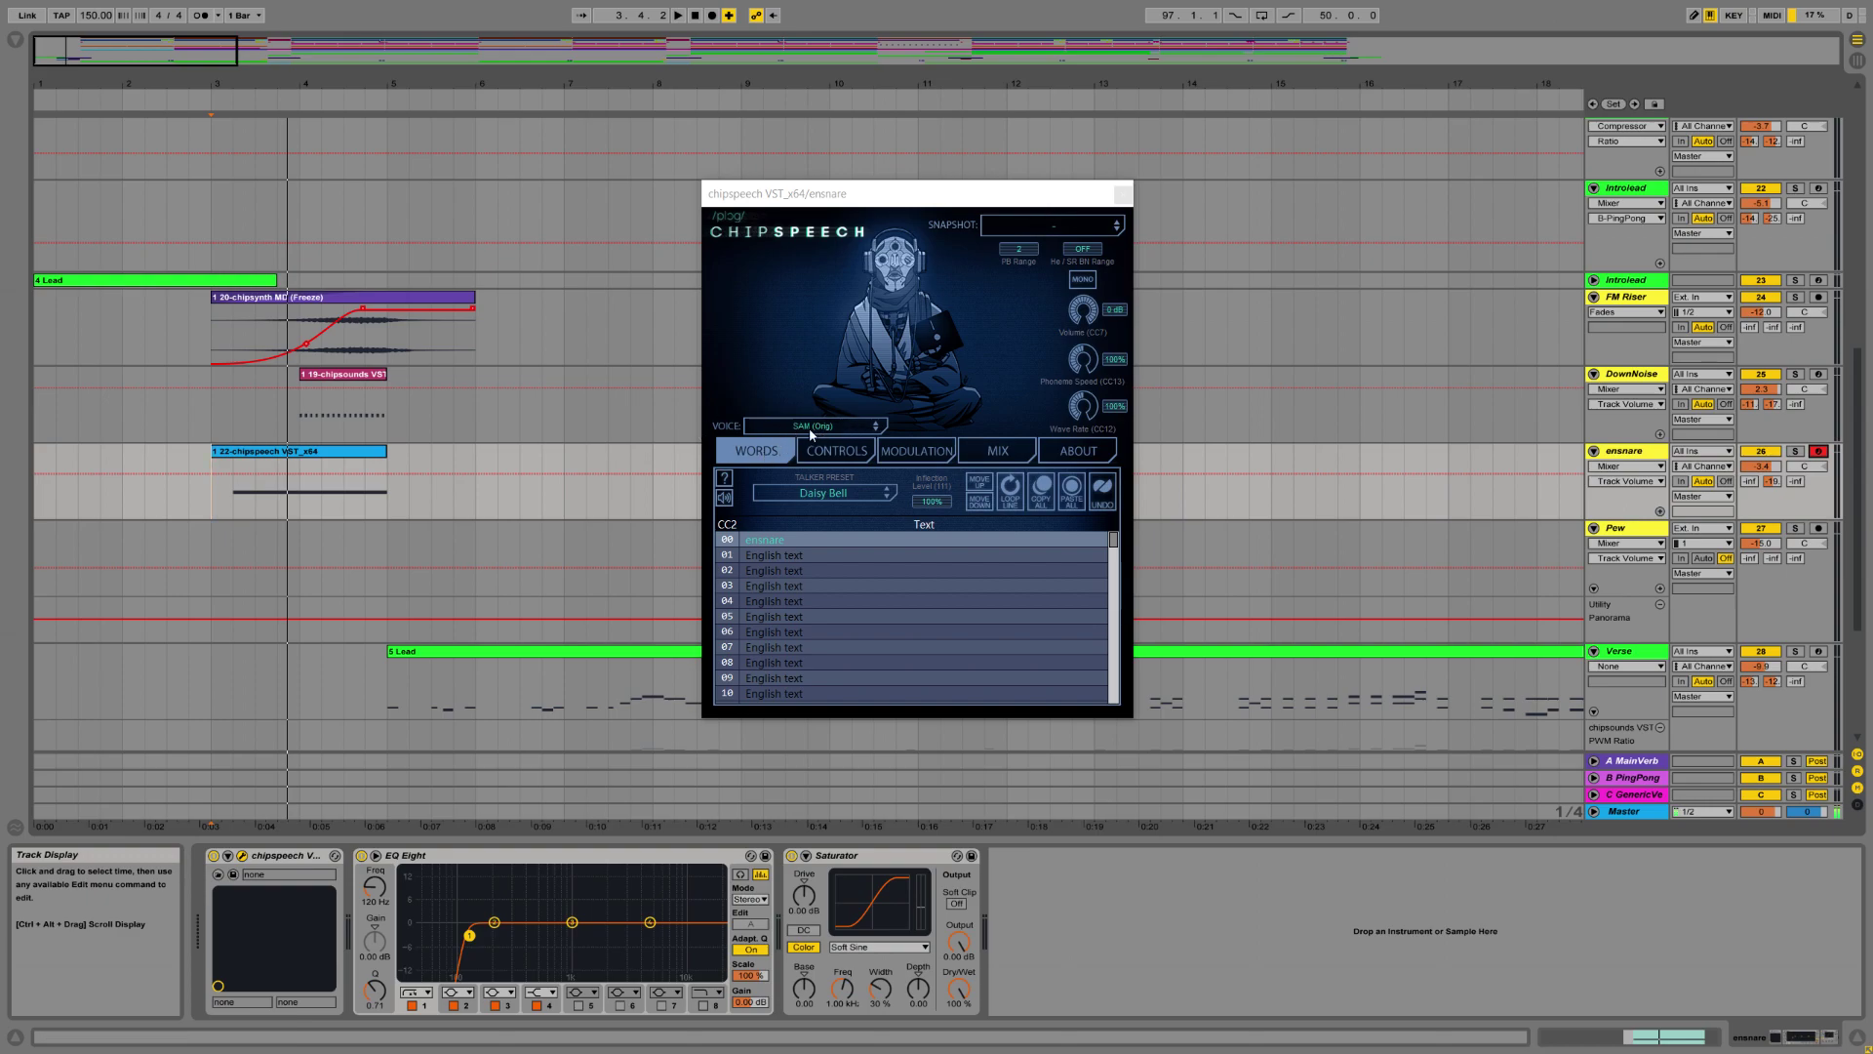
{"action": "left_click", "coordinate": [1017, 226]}
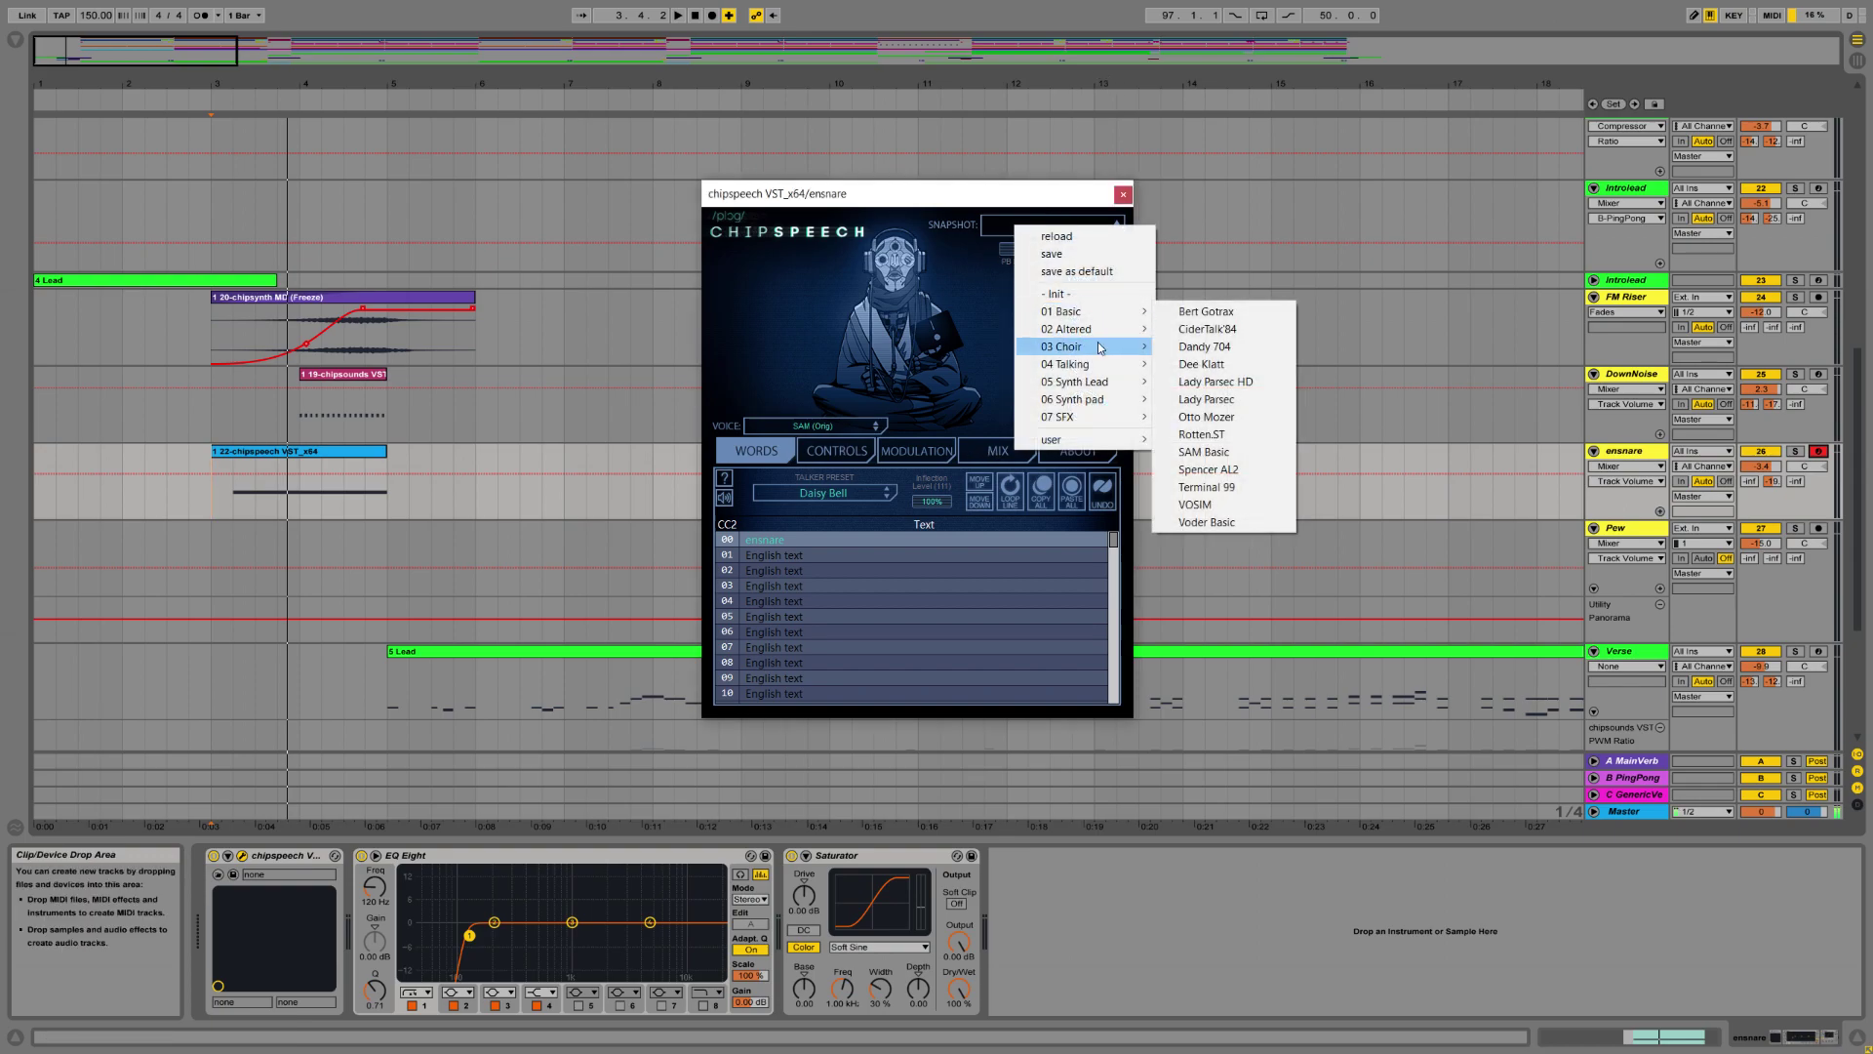
{"action": "left_click", "coordinate": [906, 208]}
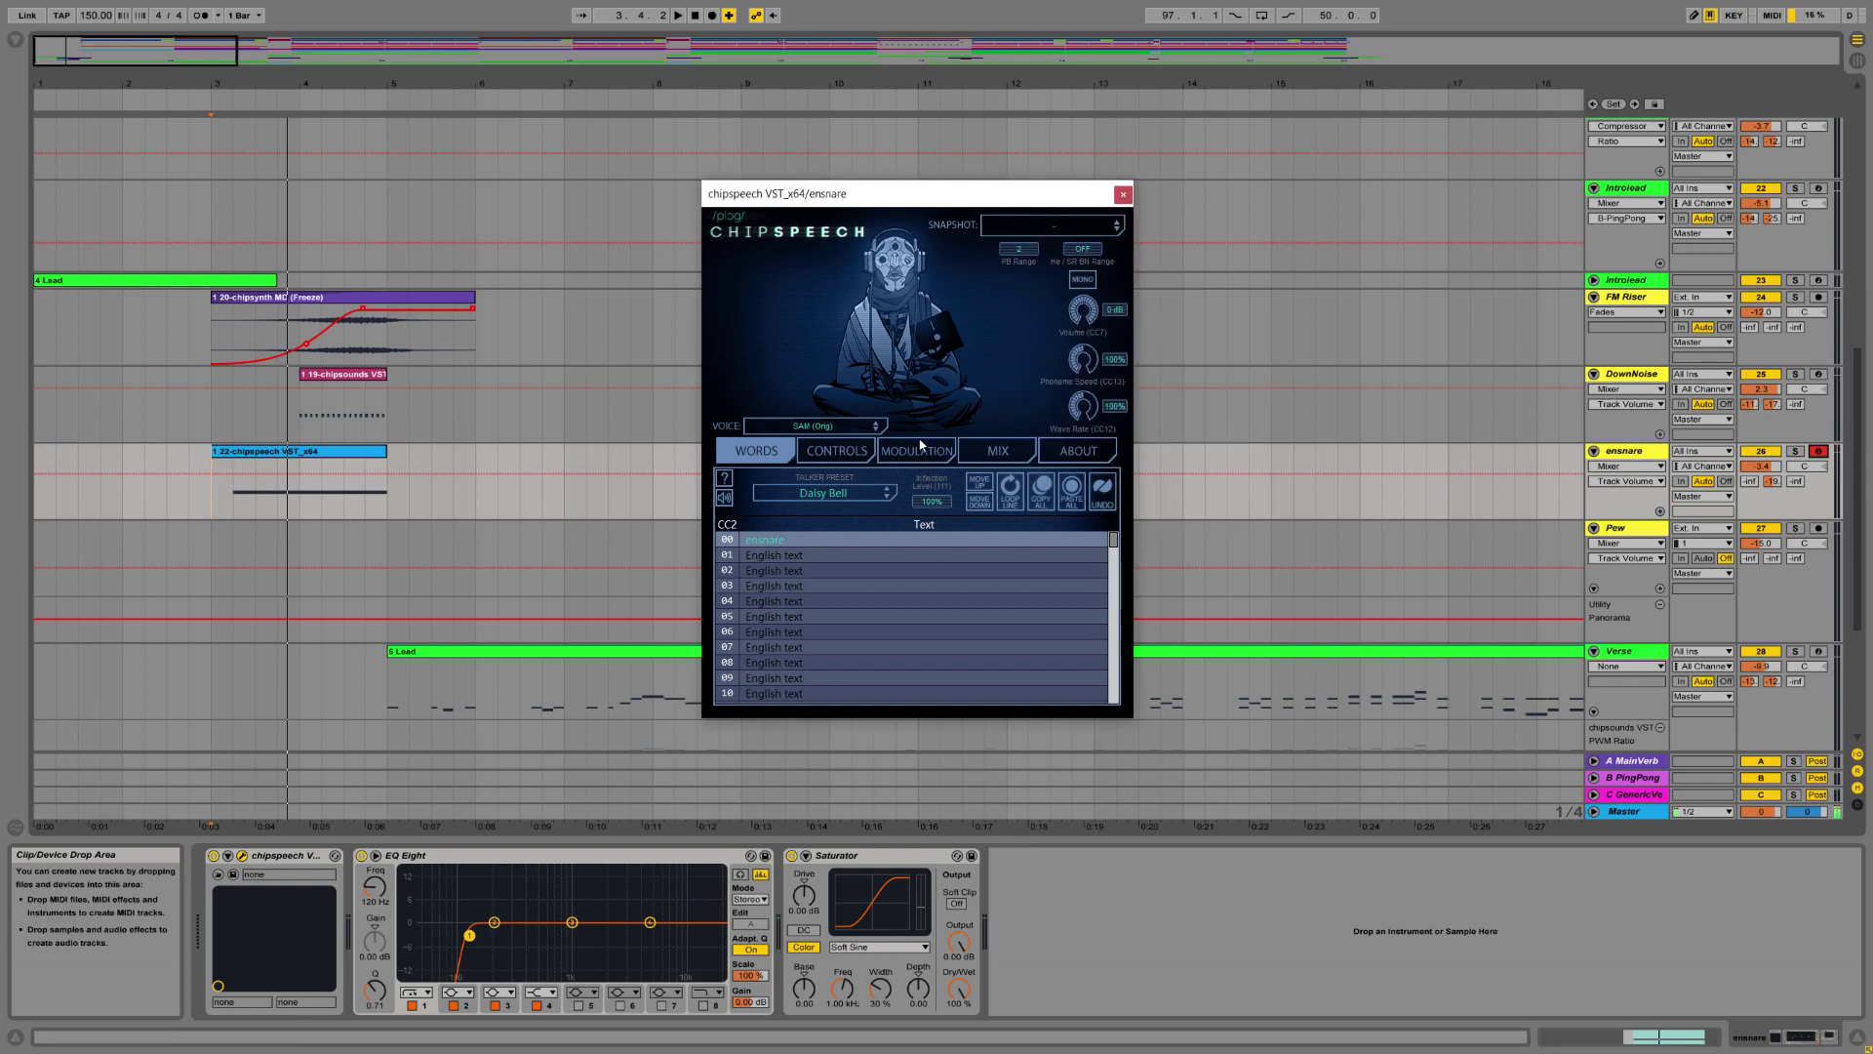
Examine chipspeech's controls and modulation pages, return to its words page, and close the plug-in window.
{"action": "left_click", "coordinate": [839, 451]}
{"action": "left_click", "coordinate": [888, 453]}
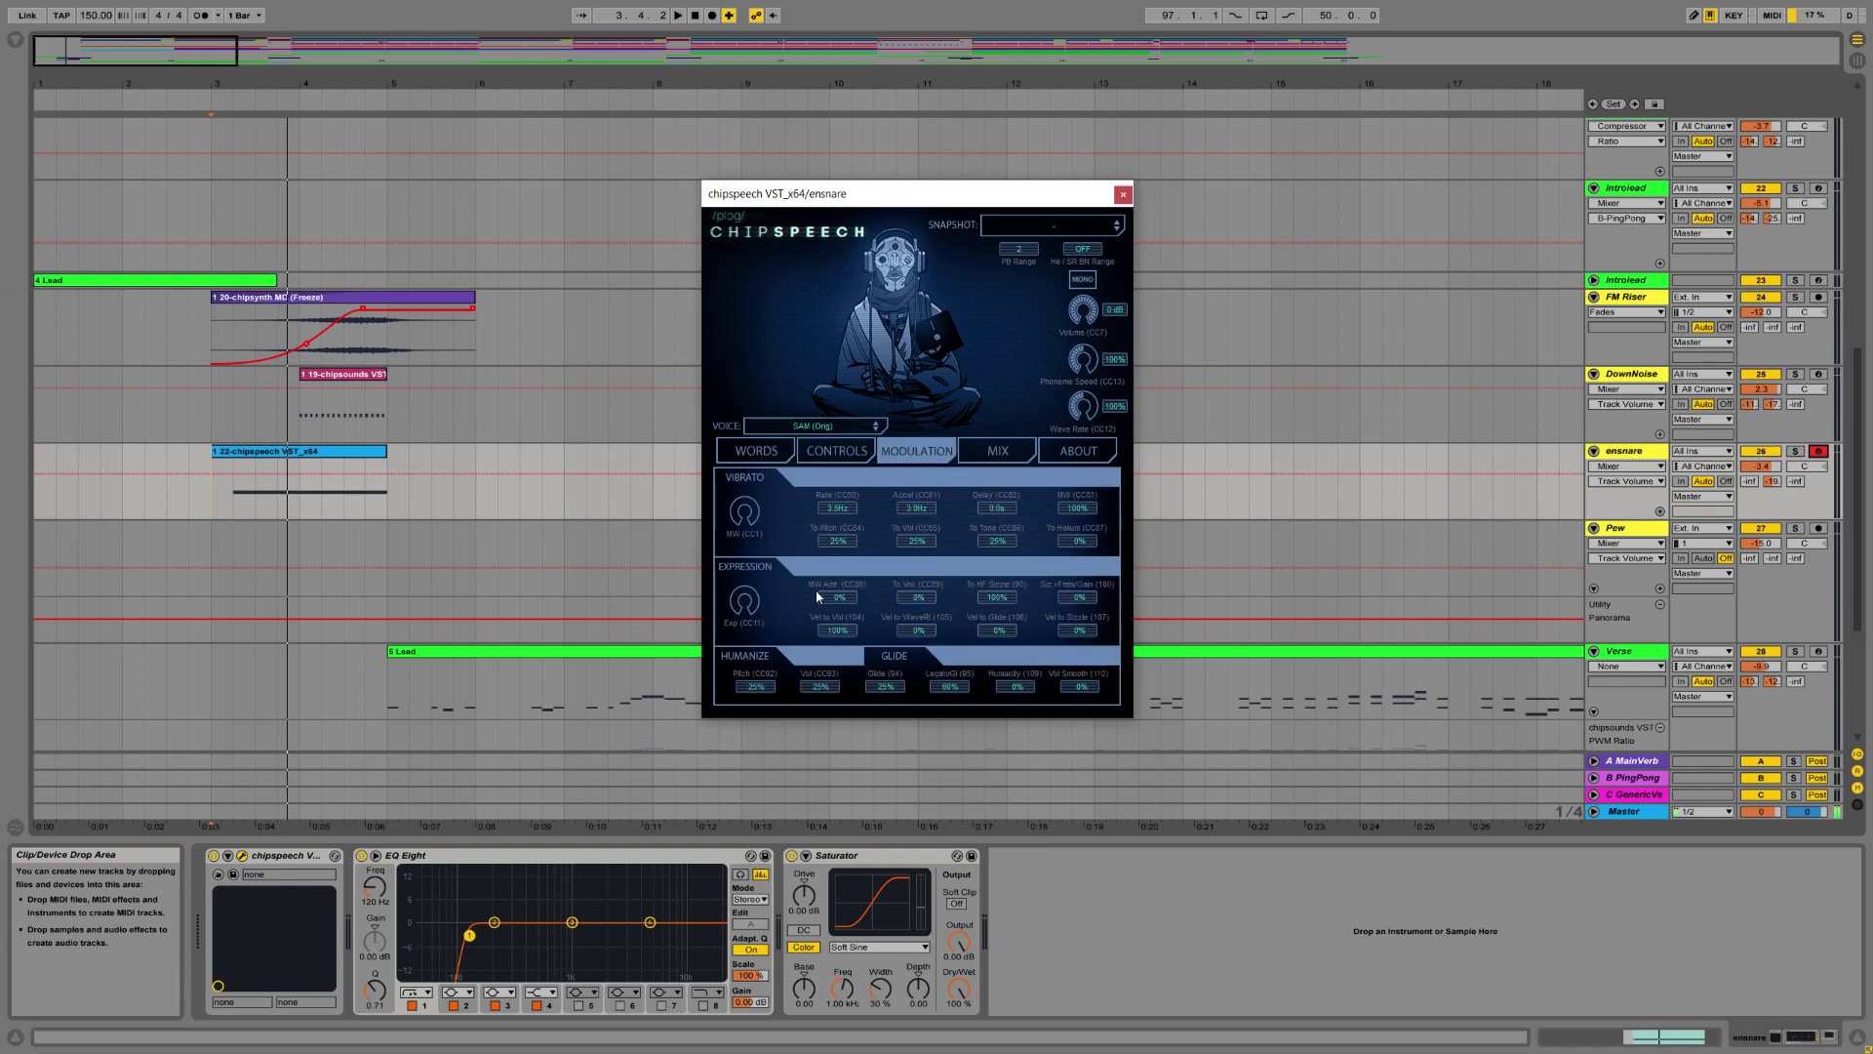
{"action": "left_click", "coordinate": [756, 451]}
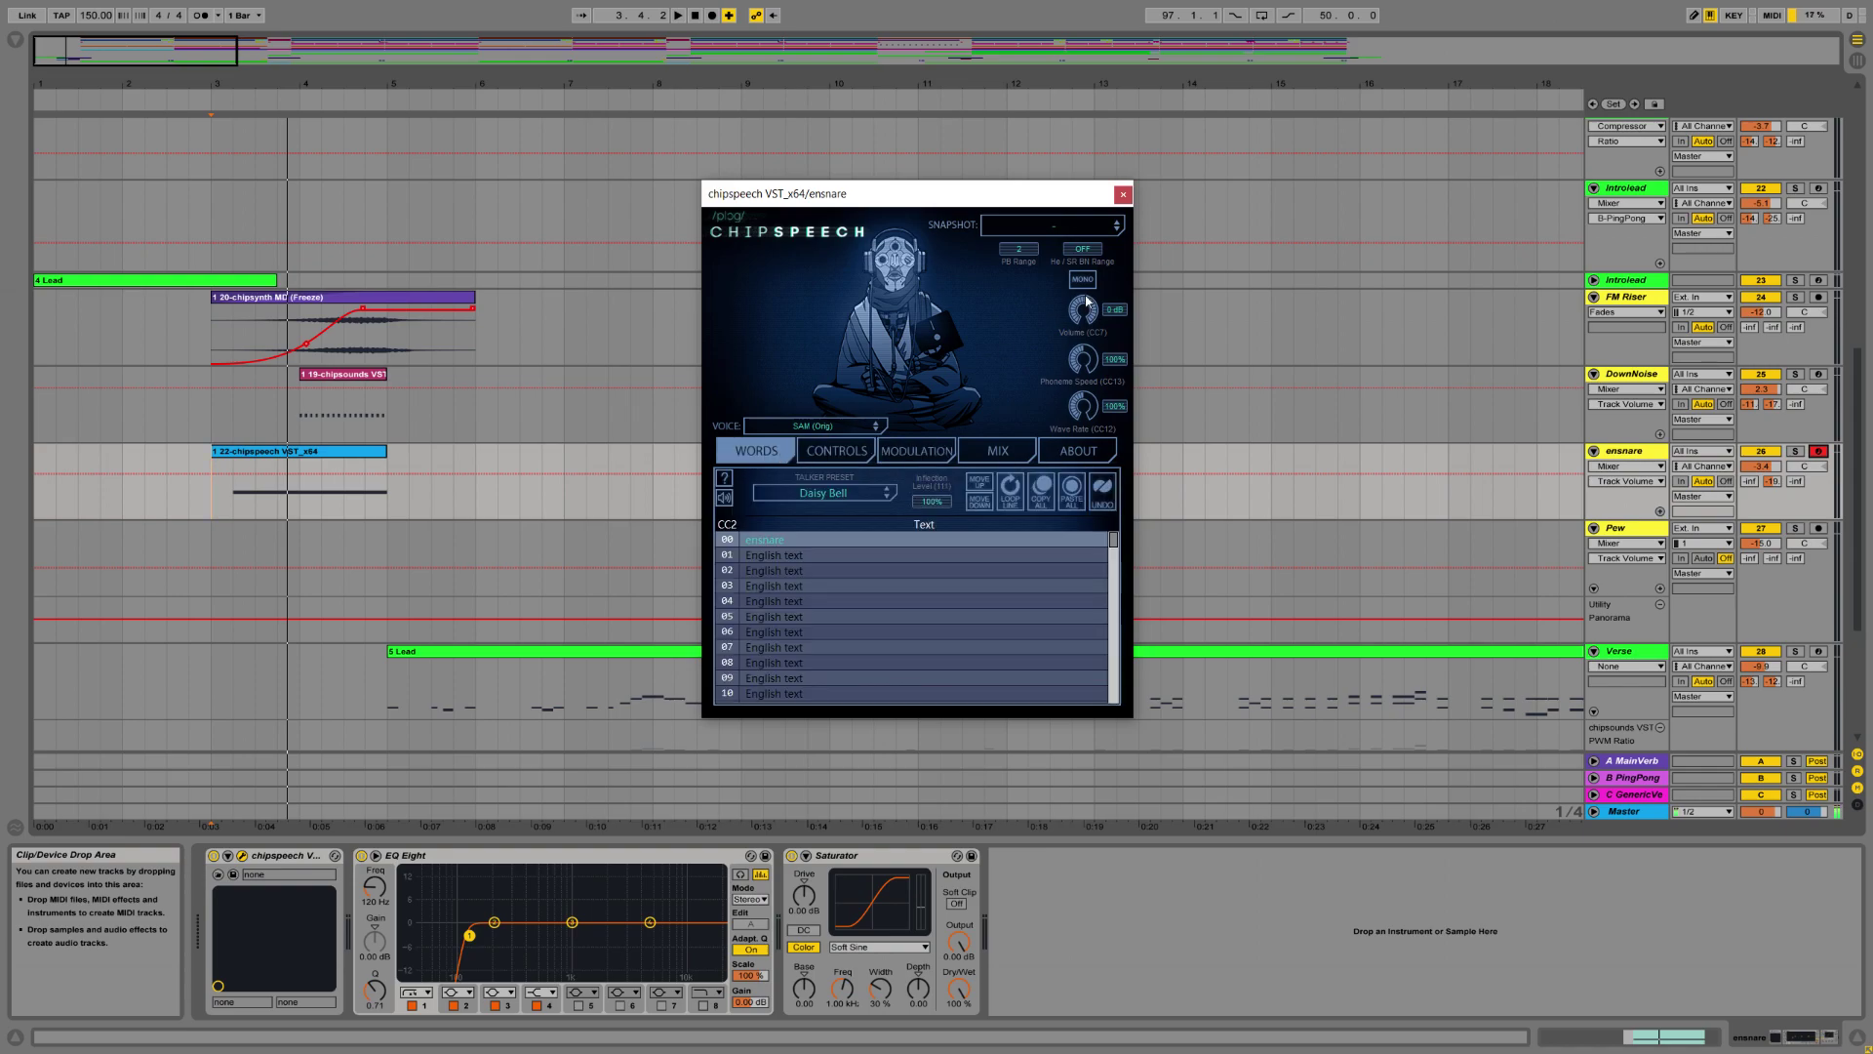
{"action": "left_click", "coordinate": [1122, 196]}
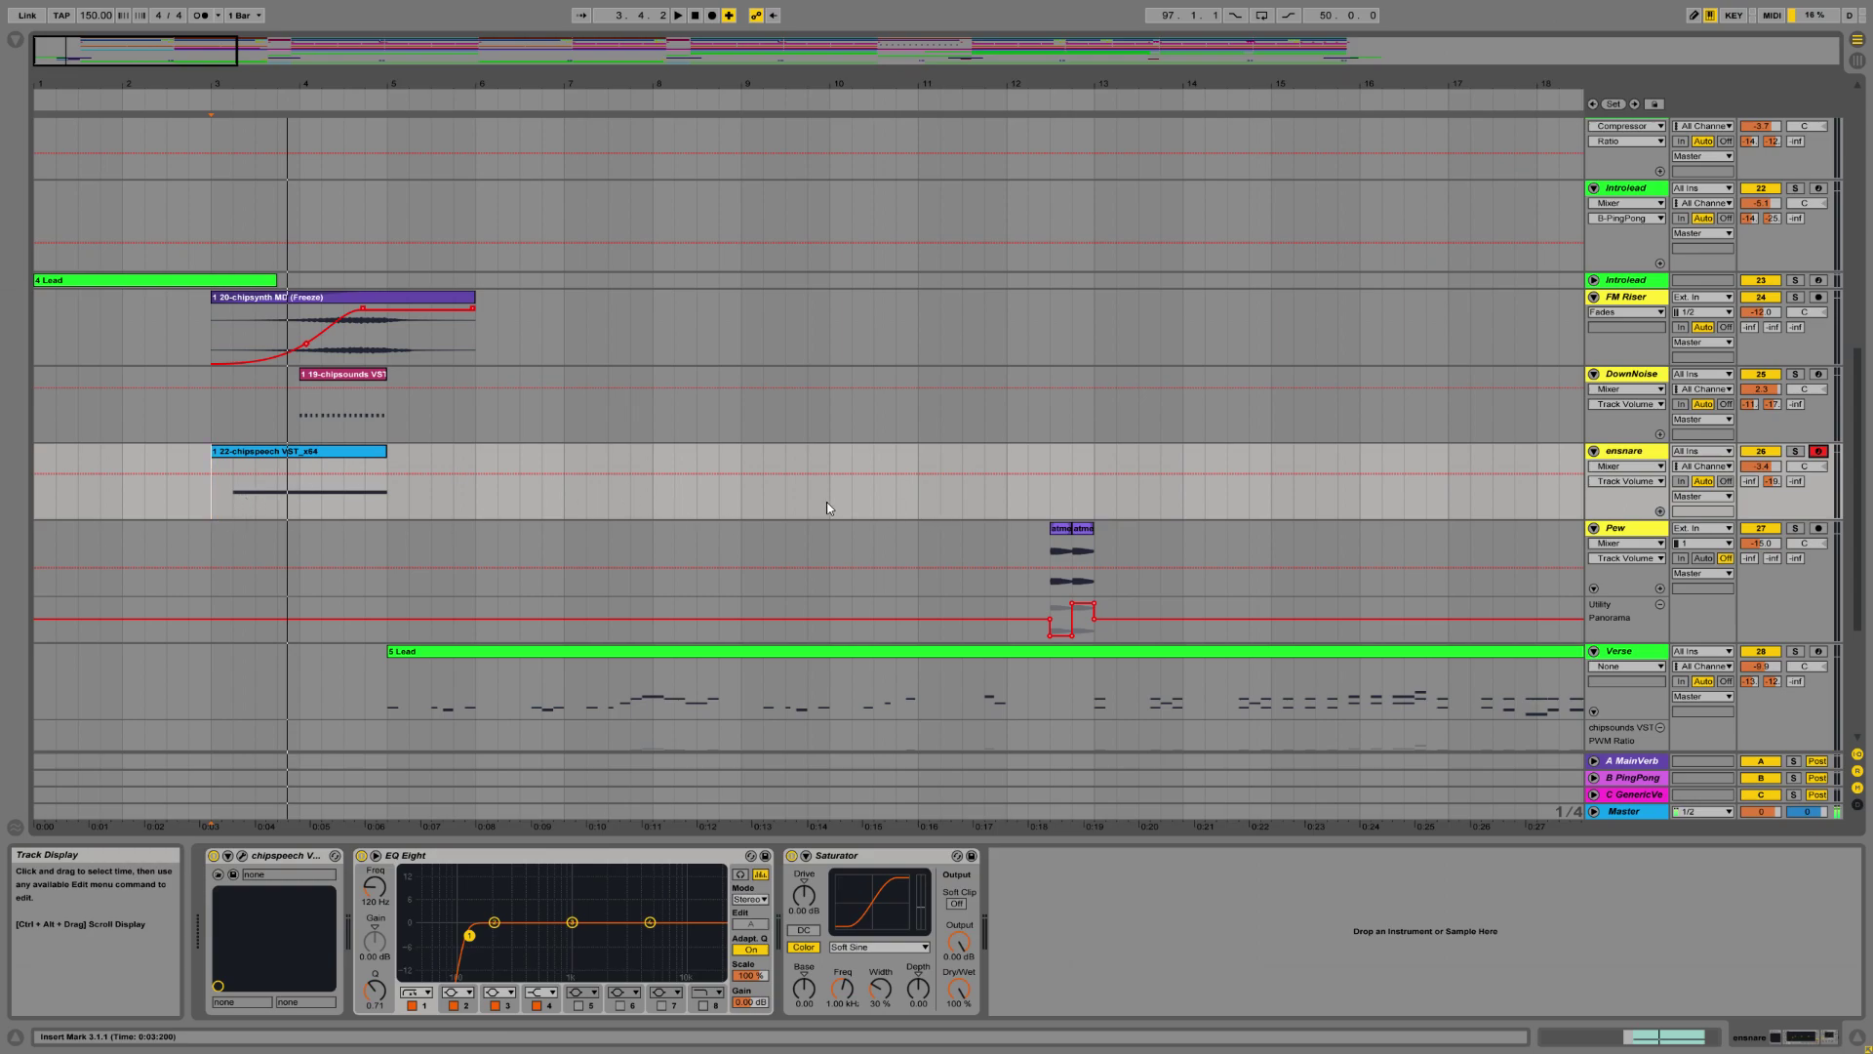
Play the intro from bar 1 with all tracks audible, and stop playback after the ensnare clip.
{"action": "scroll", "coordinate": [782, 523], "scroll_direction": "down", "scroll_amount": 1}
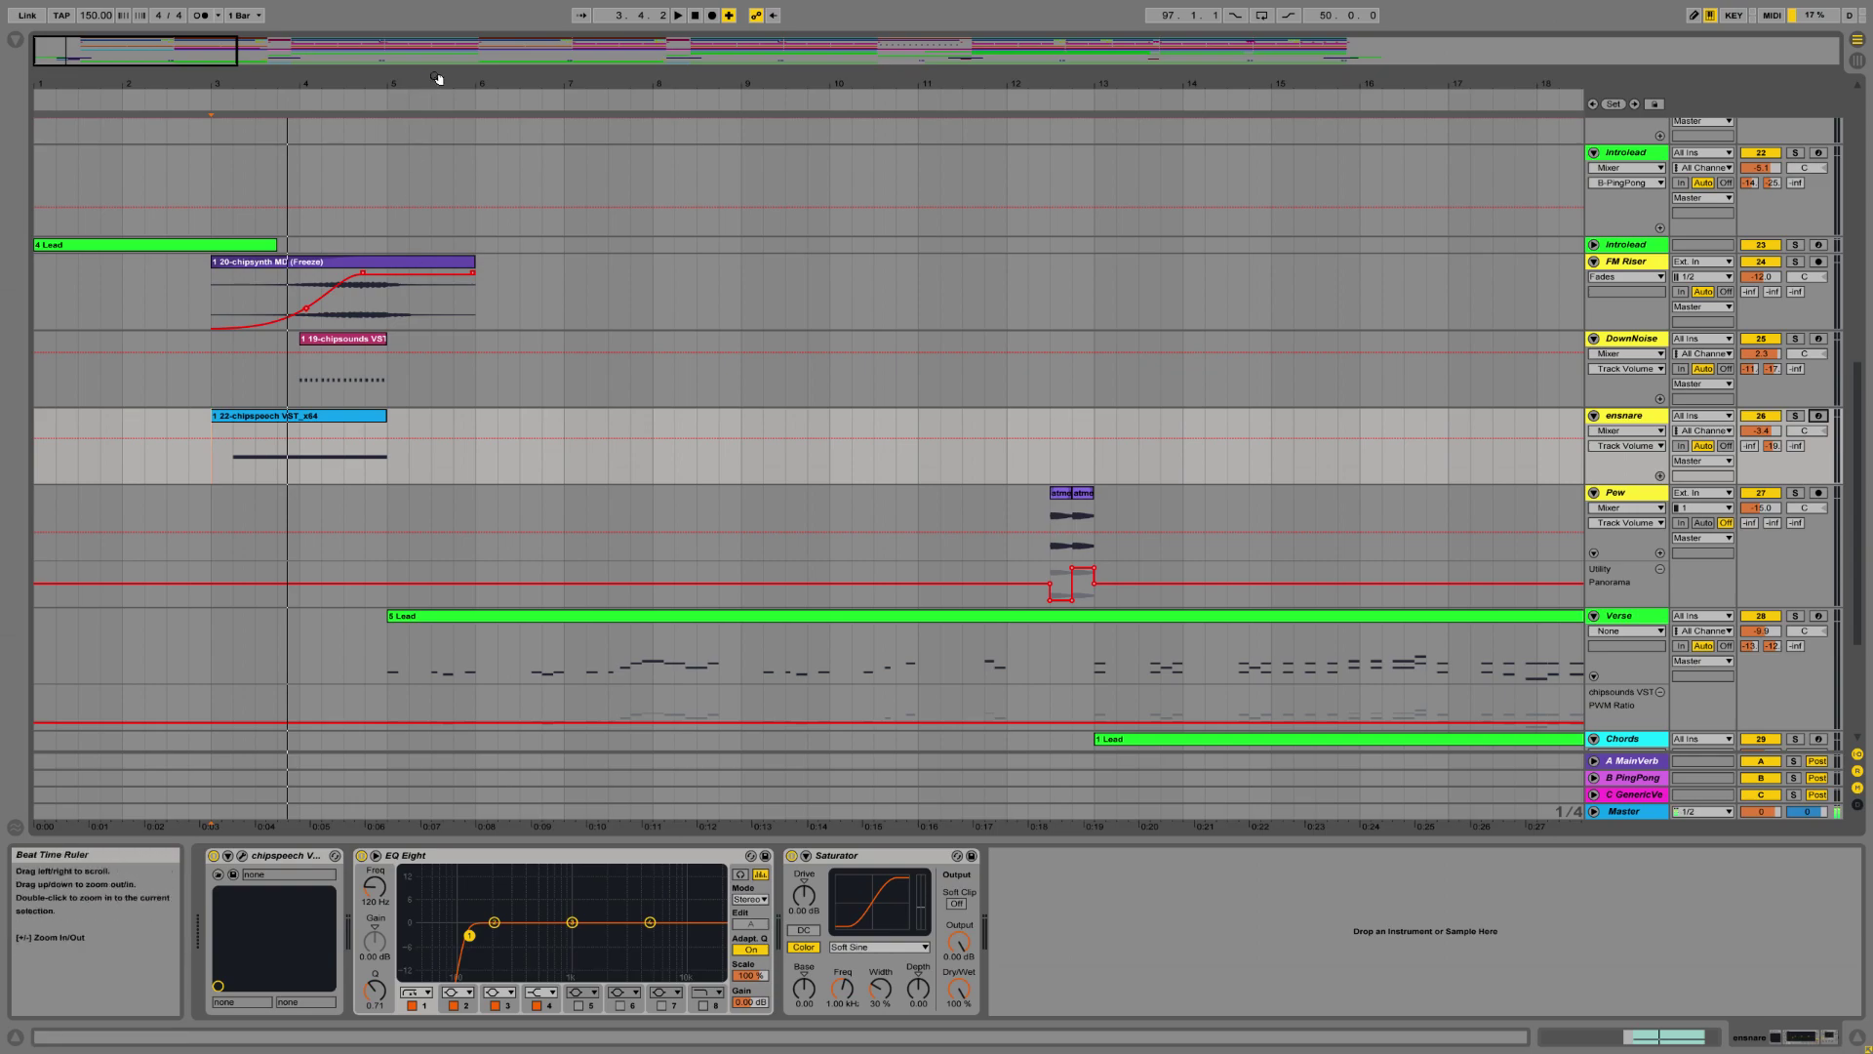
{"action": "left_click_drag", "start_coordinate": [437, 72], "coordinate": [422, 78]}
{"action": "double_click", "coordinate": [699, 17]}
{"action": "key", "text": "space"}
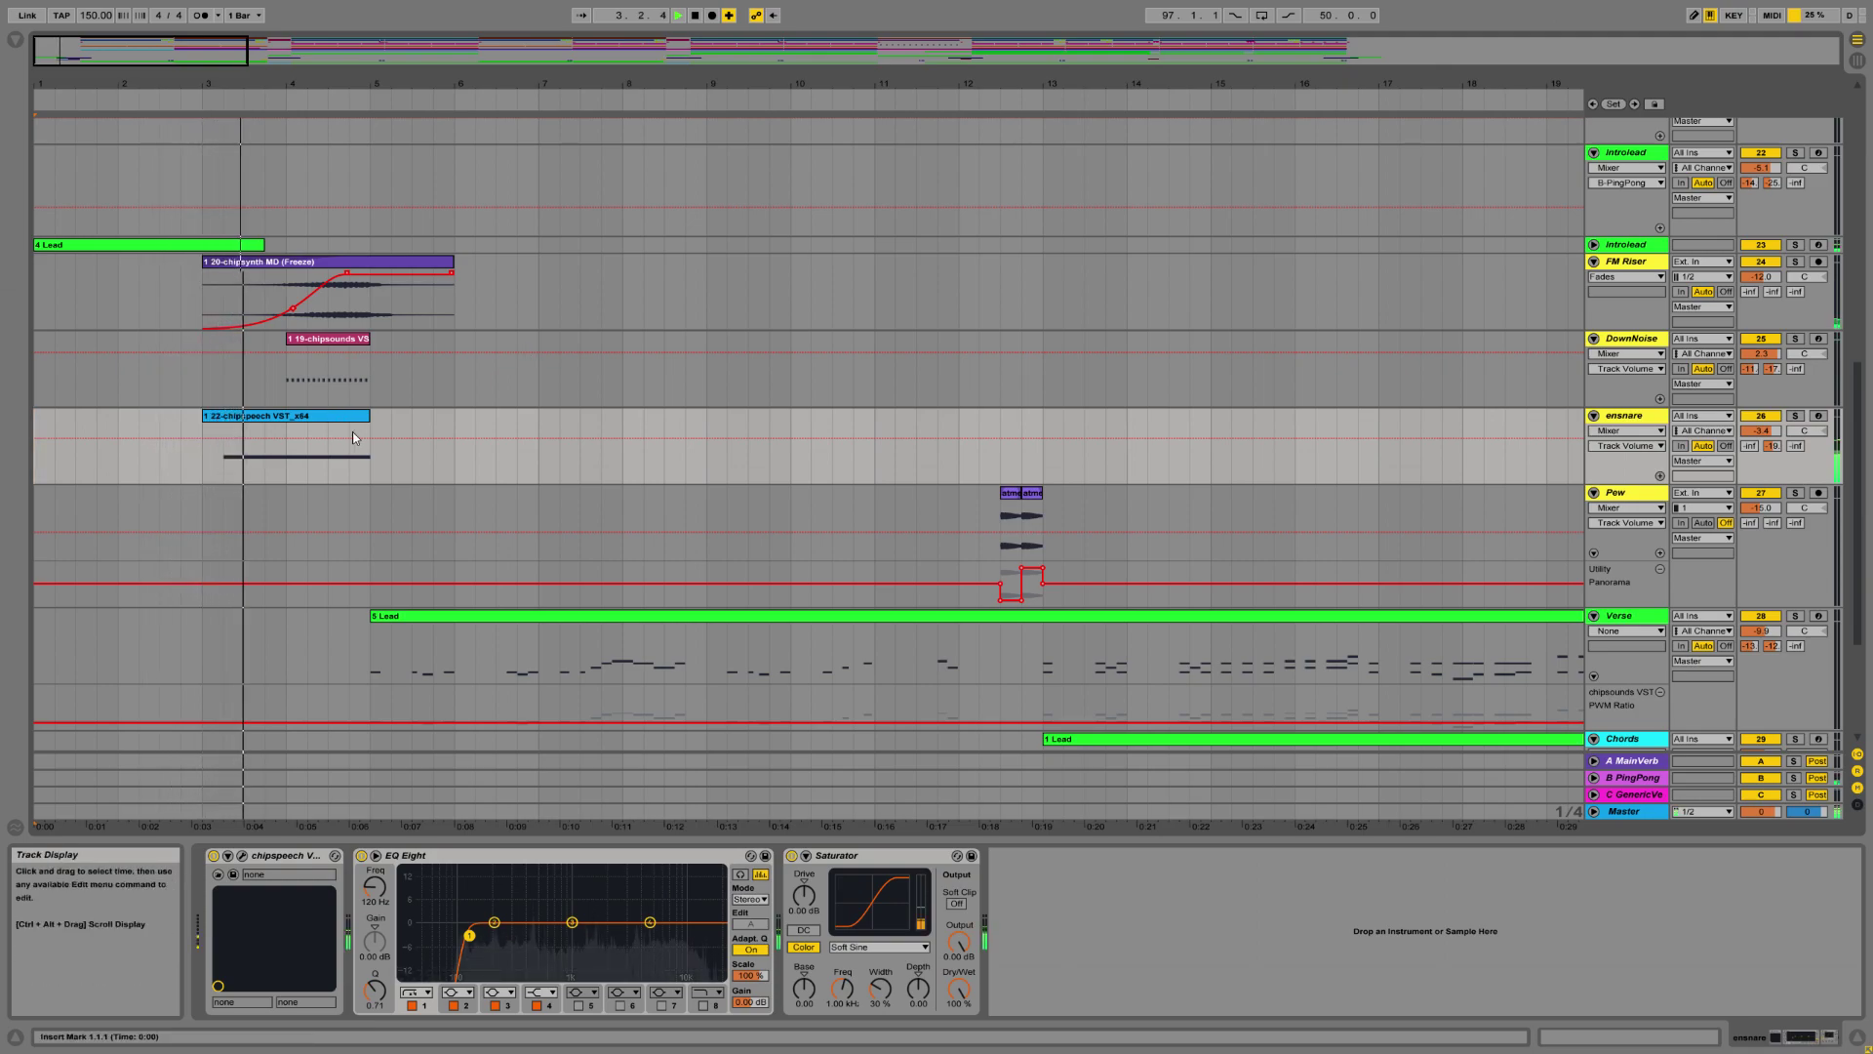
{"action": "left_click", "coordinate": [695, 16]}
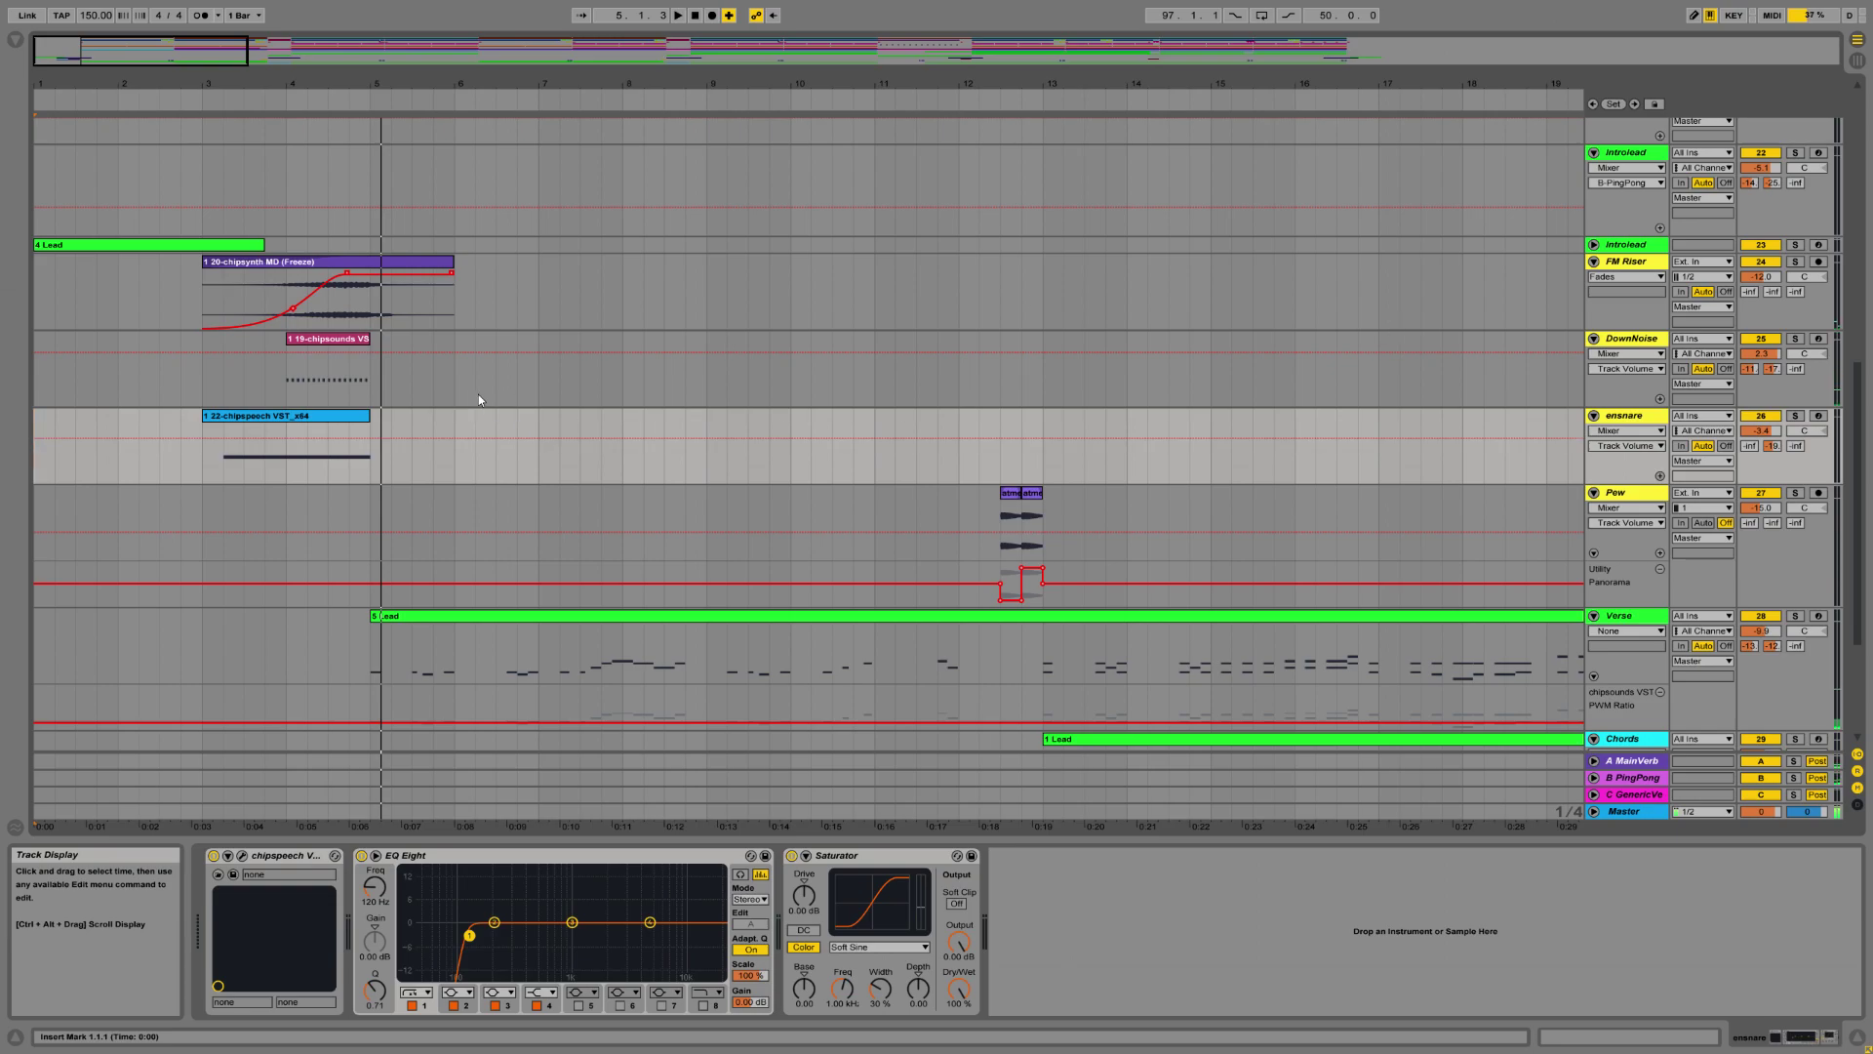
Place the start position at bar 4 on DownNoise, and show the Session View mixer's last tracks with their send controls.
{"action": "left_click", "coordinate": [275, 383]}
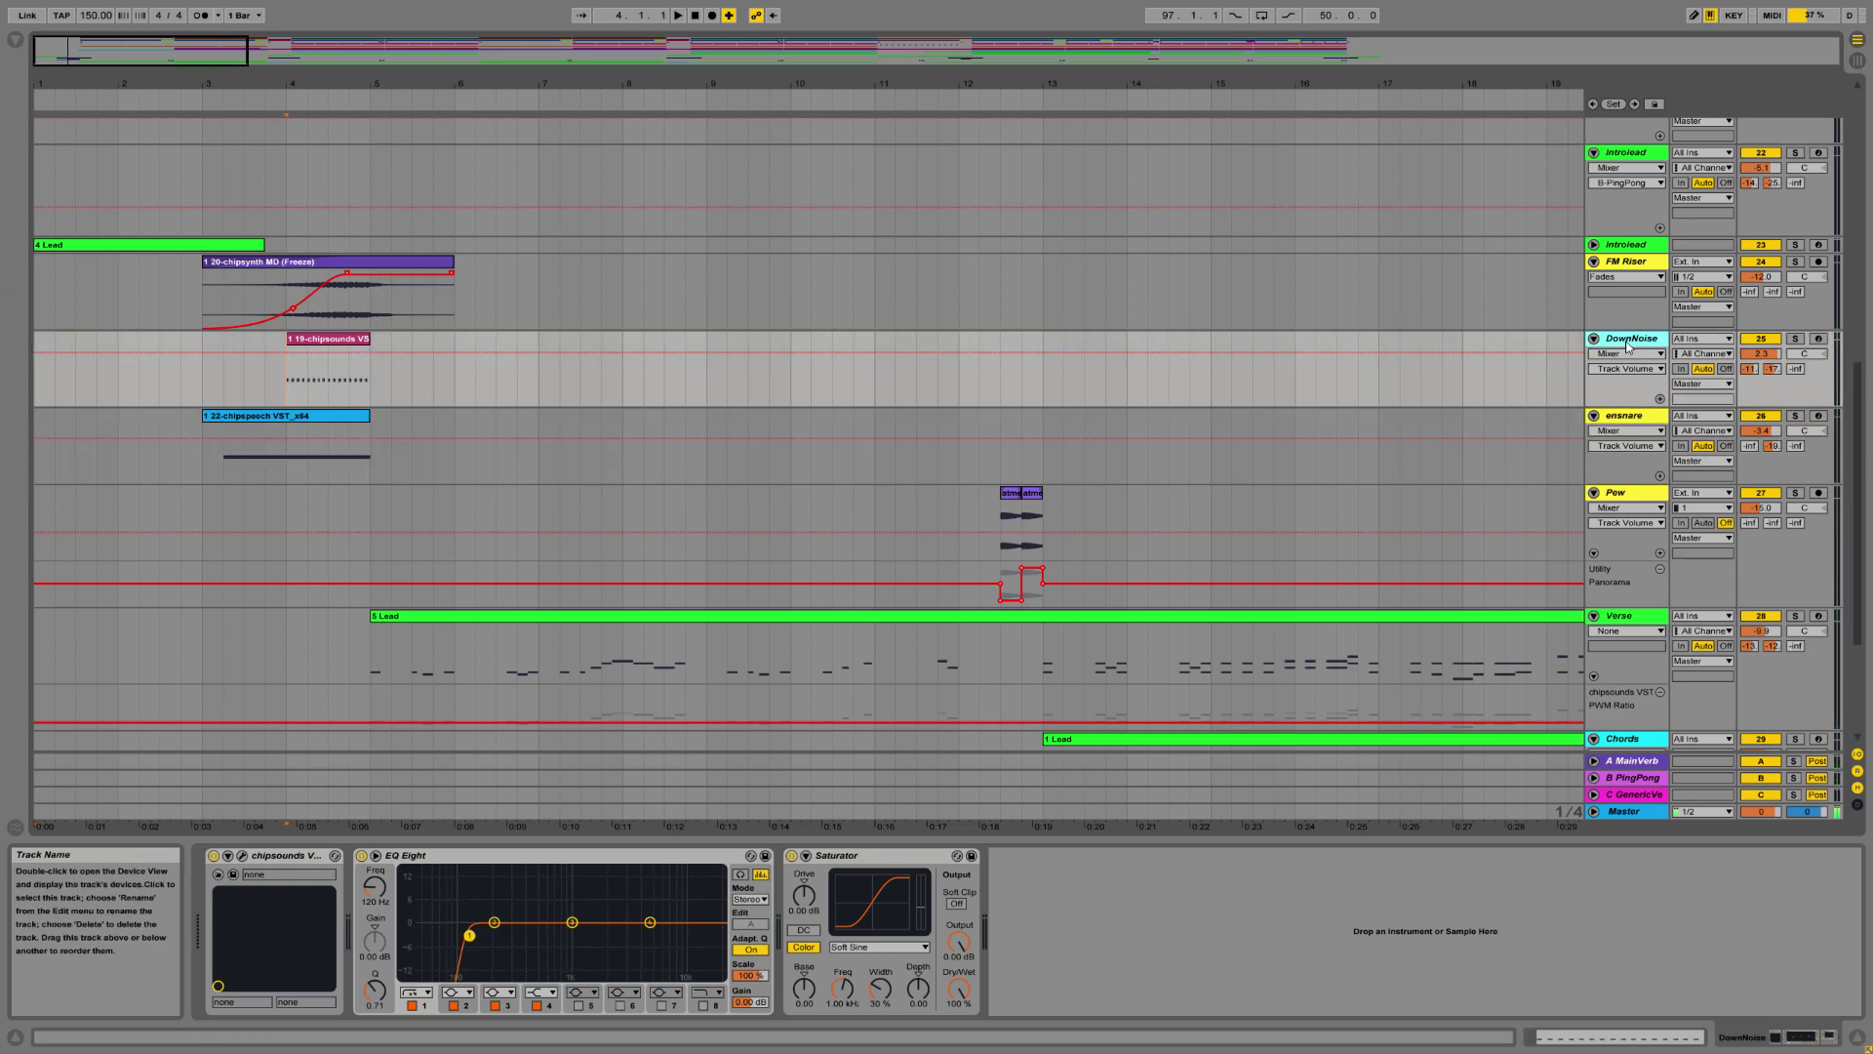
{"action": "left_click", "coordinate": [1859, 61]}
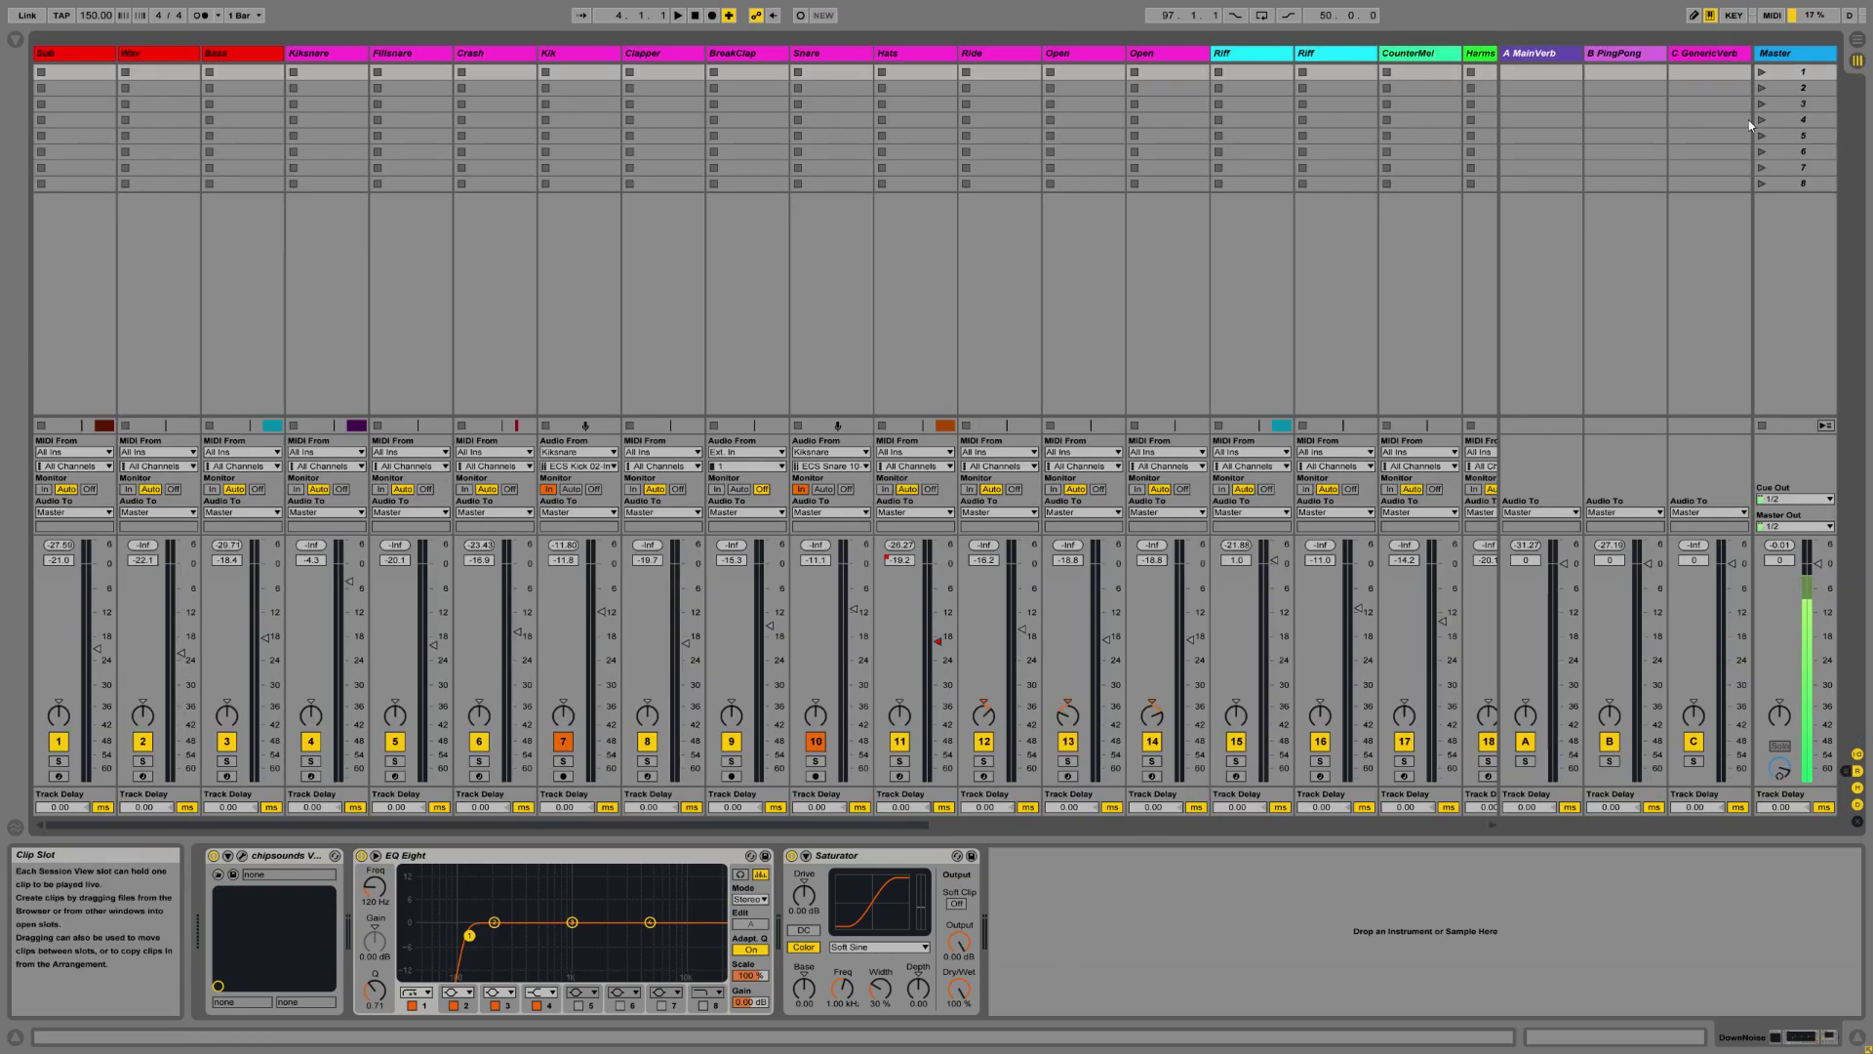
{"action": "left_click_drag", "start_coordinate": [711, 824], "coordinate": [1361, 843]}
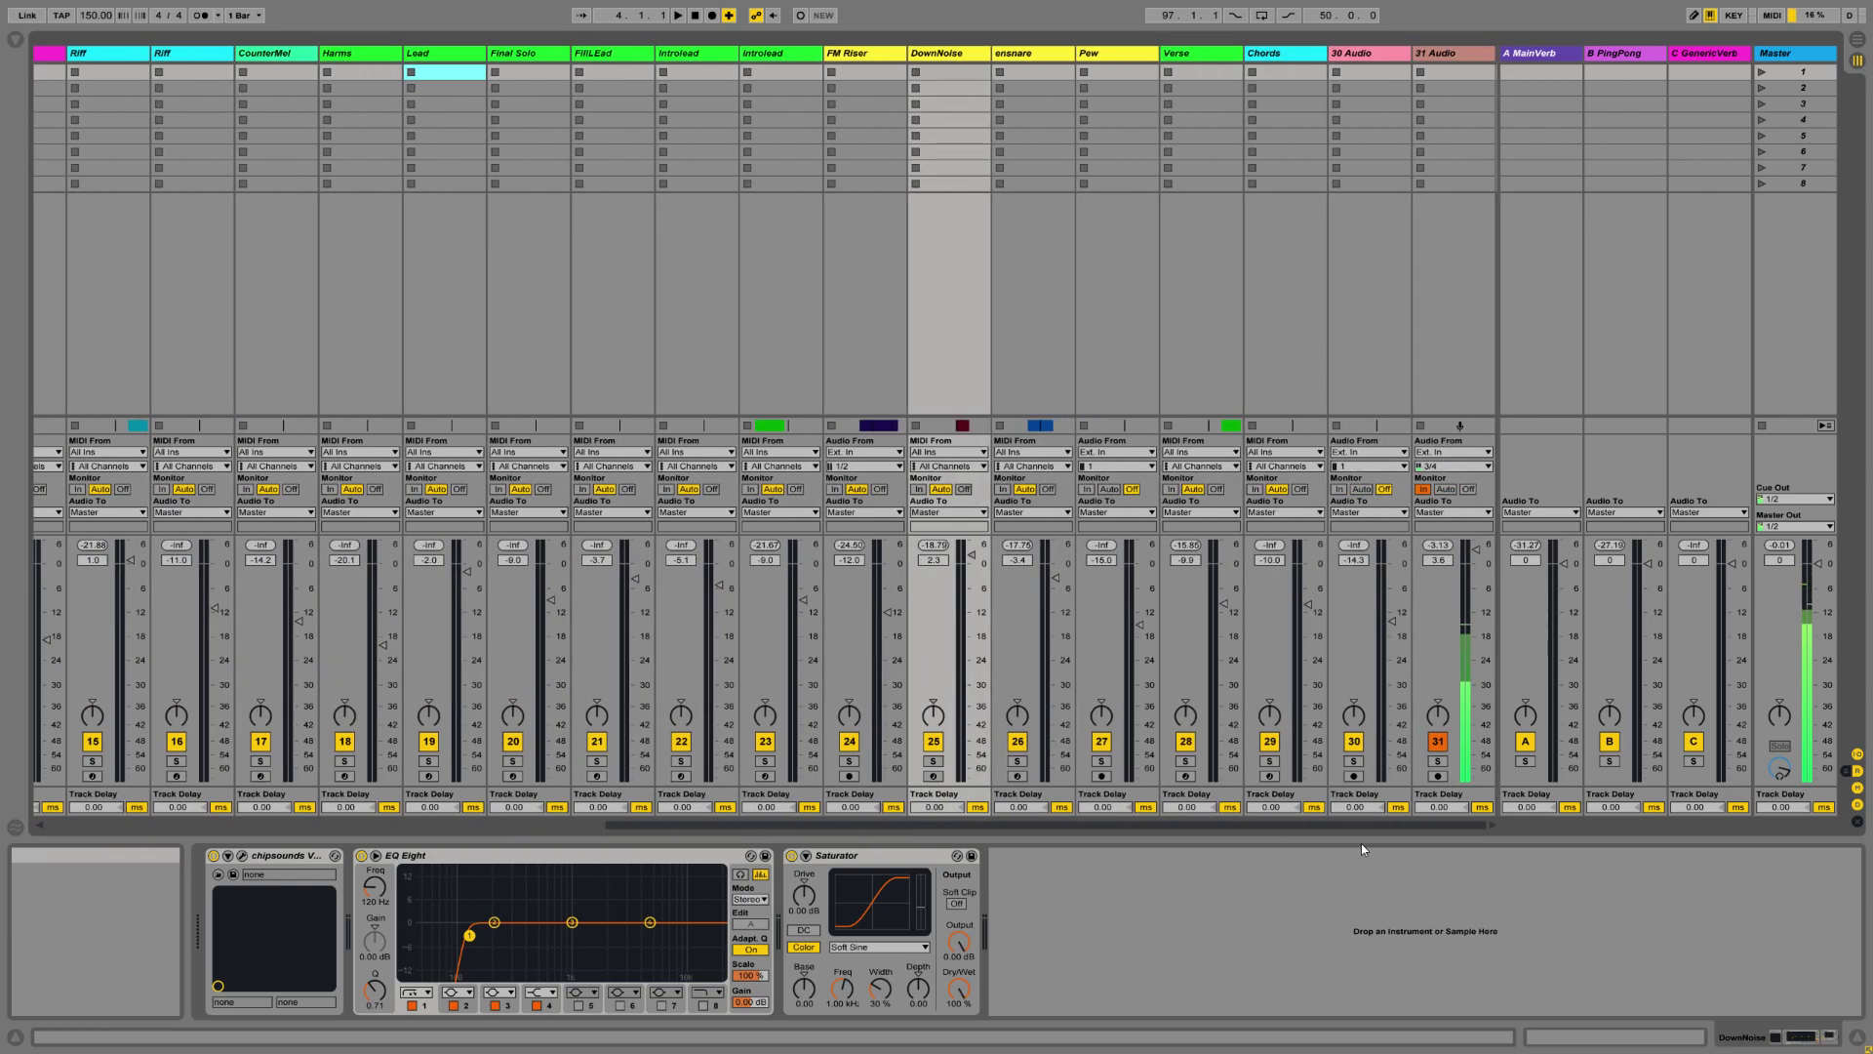
{"action": "left_click", "coordinate": [1857, 771]}
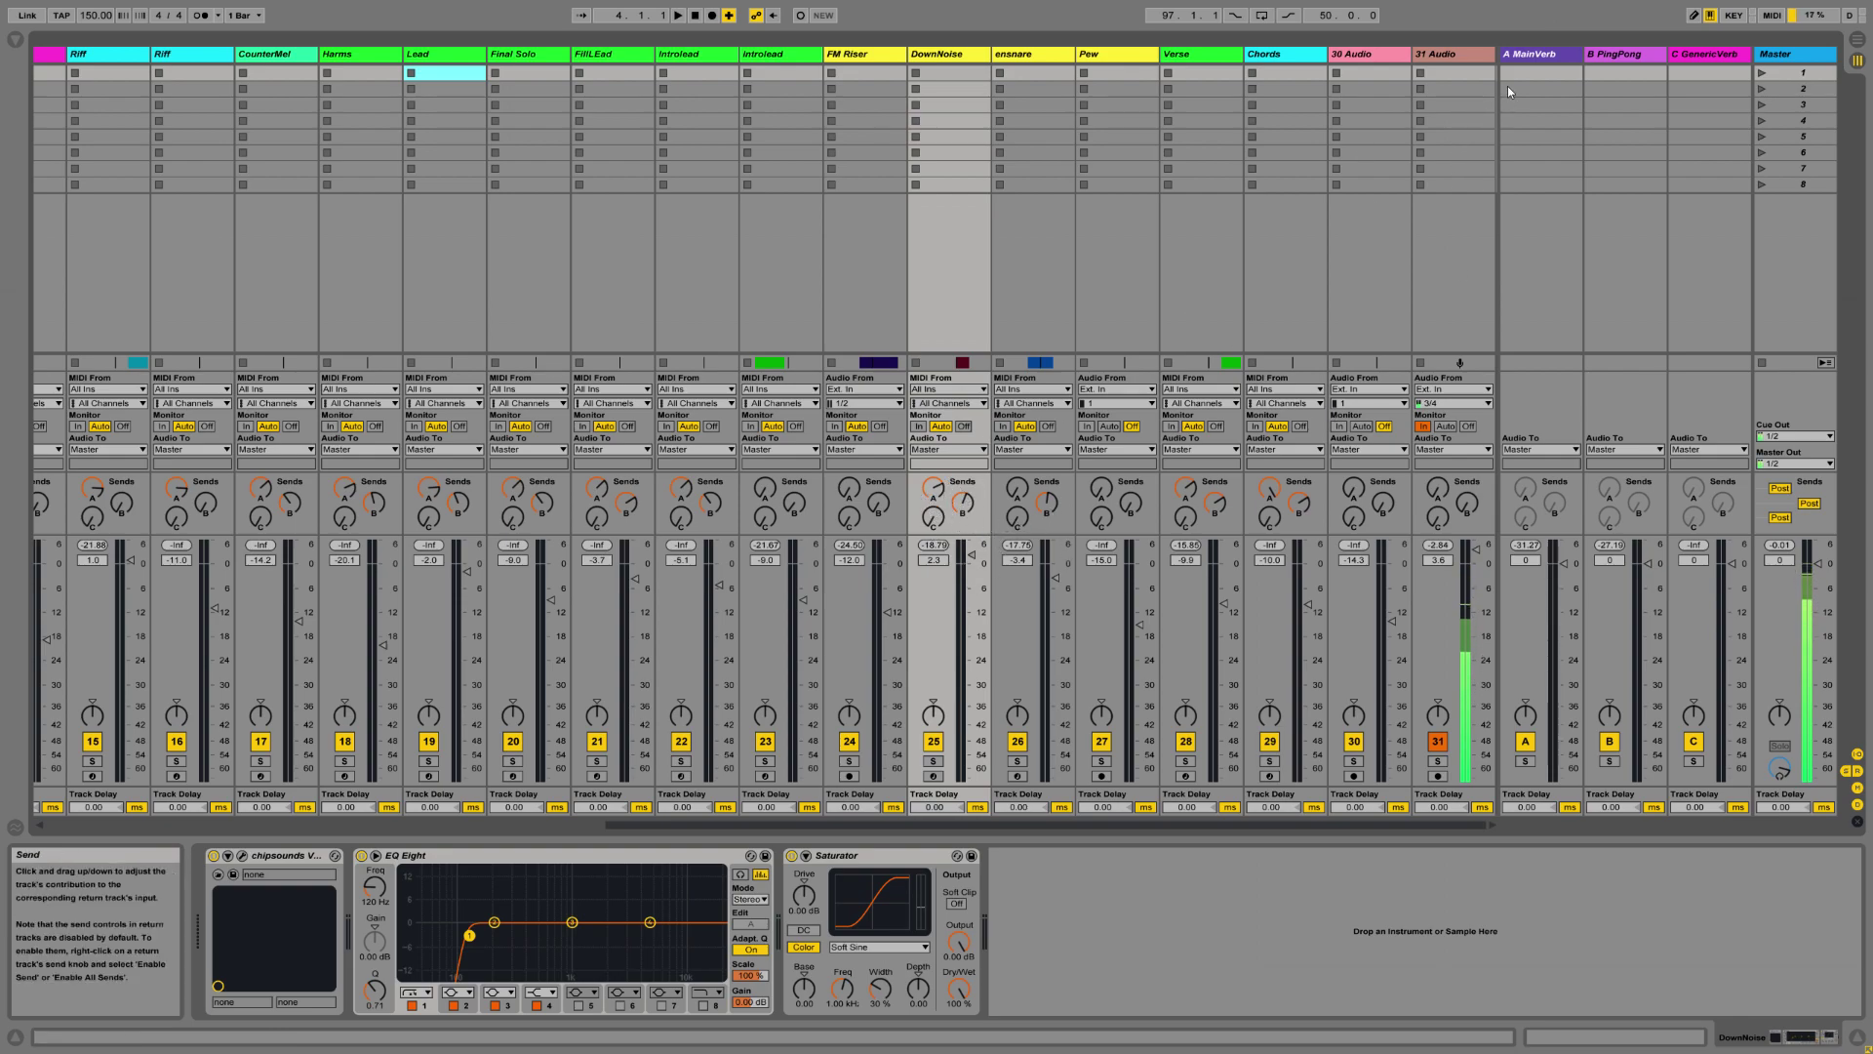
Open the SP2016 Reverb on the A MainVerb return track, examine its Stereo Room settings, and close its window.
{"action": "left_click", "coordinate": [1533, 56]}
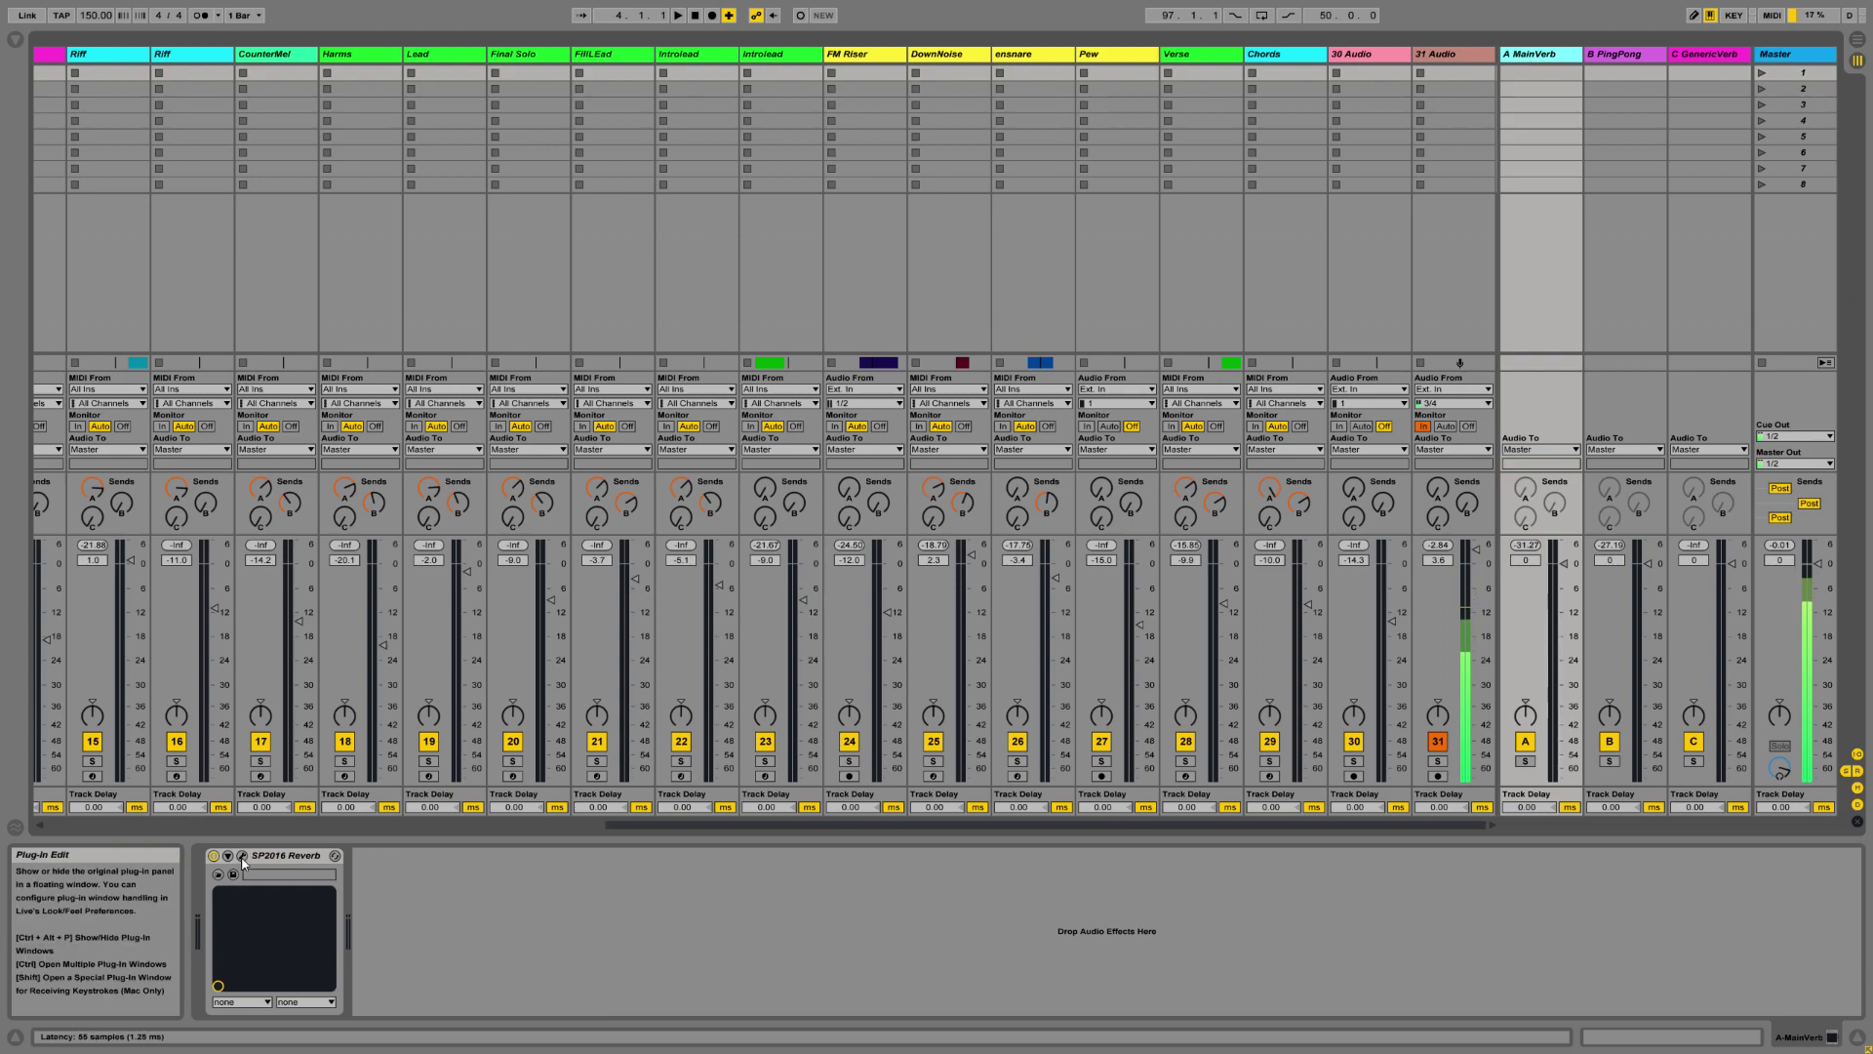
{"action": "key", "text": "ctrl+alt+p"}
{"action": "left_click_drag", "start_coordinate": [941, 249], "coordinate": [736, 314]}
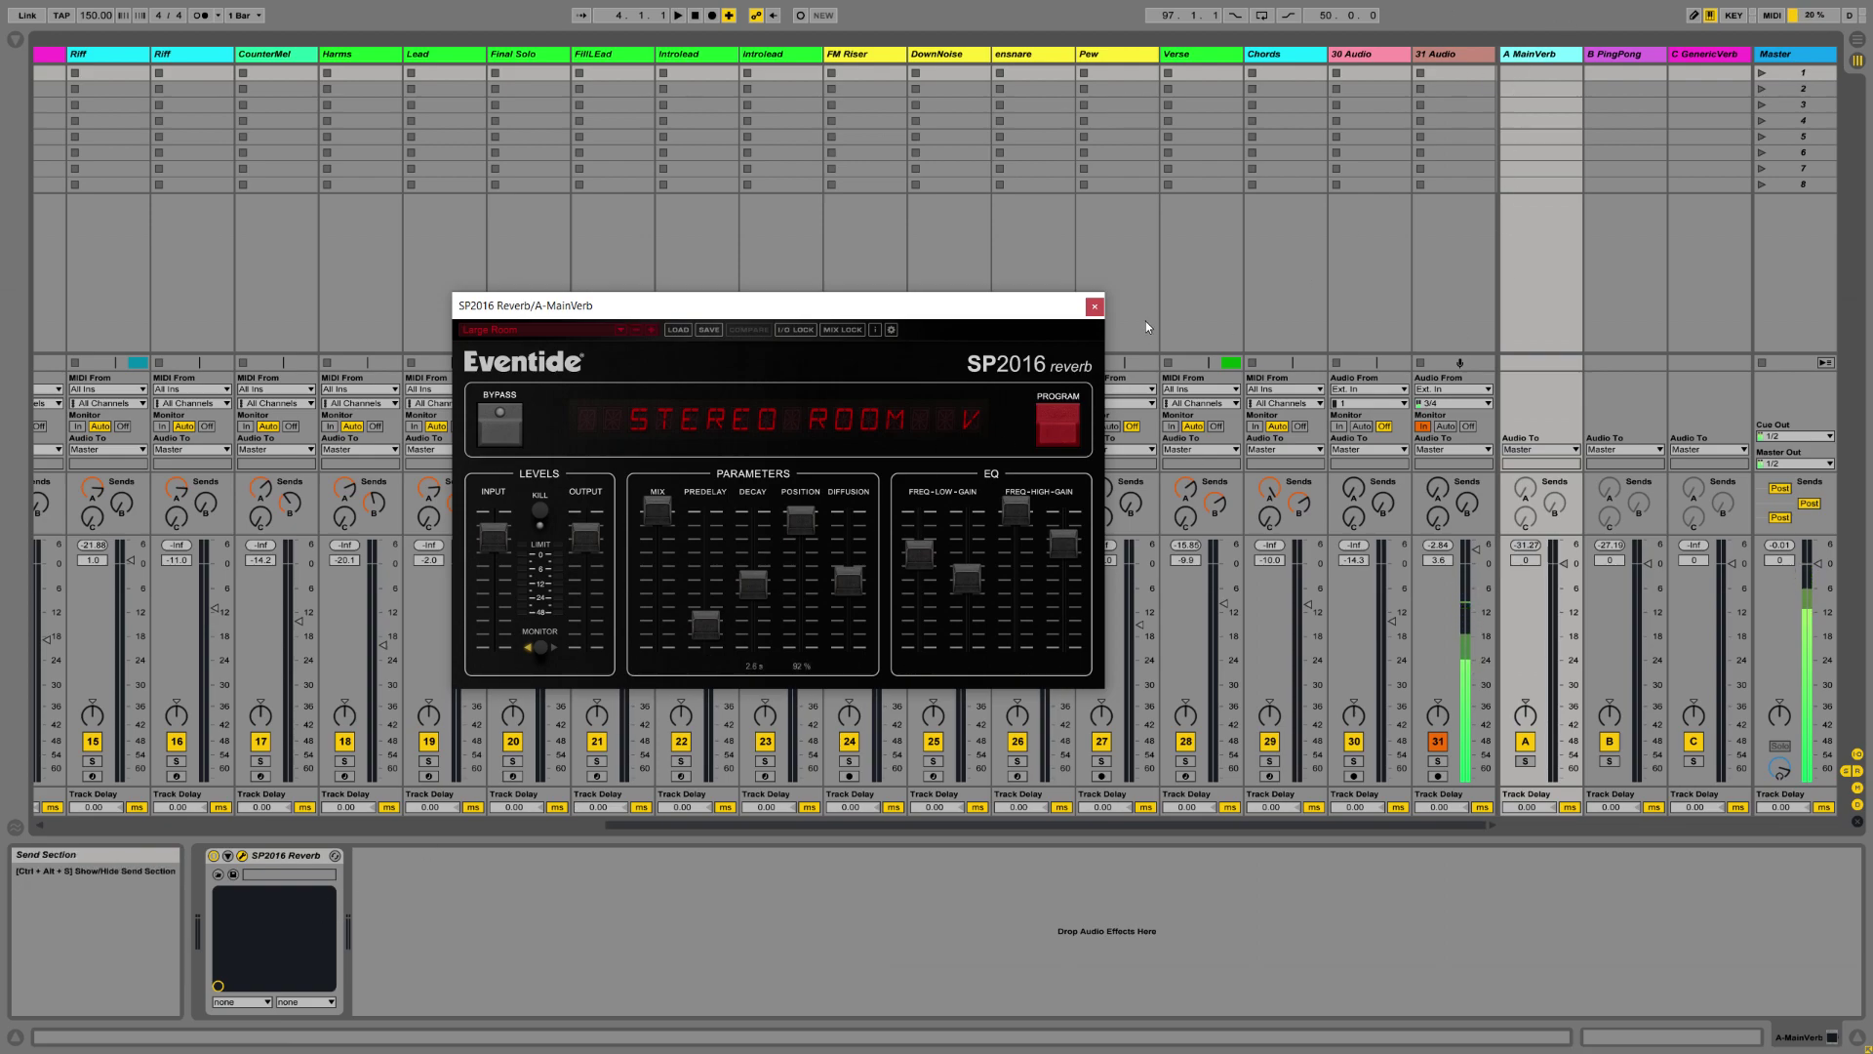
{"action": "left_click", "coordinate": [1095, 308]}
Show the Ping Pong Delay on the B PingPong return track, and return to the arrangement's Pew, Verse and Chords tracks.
{"action": "left_click", "coordinate": [1608, 56]}
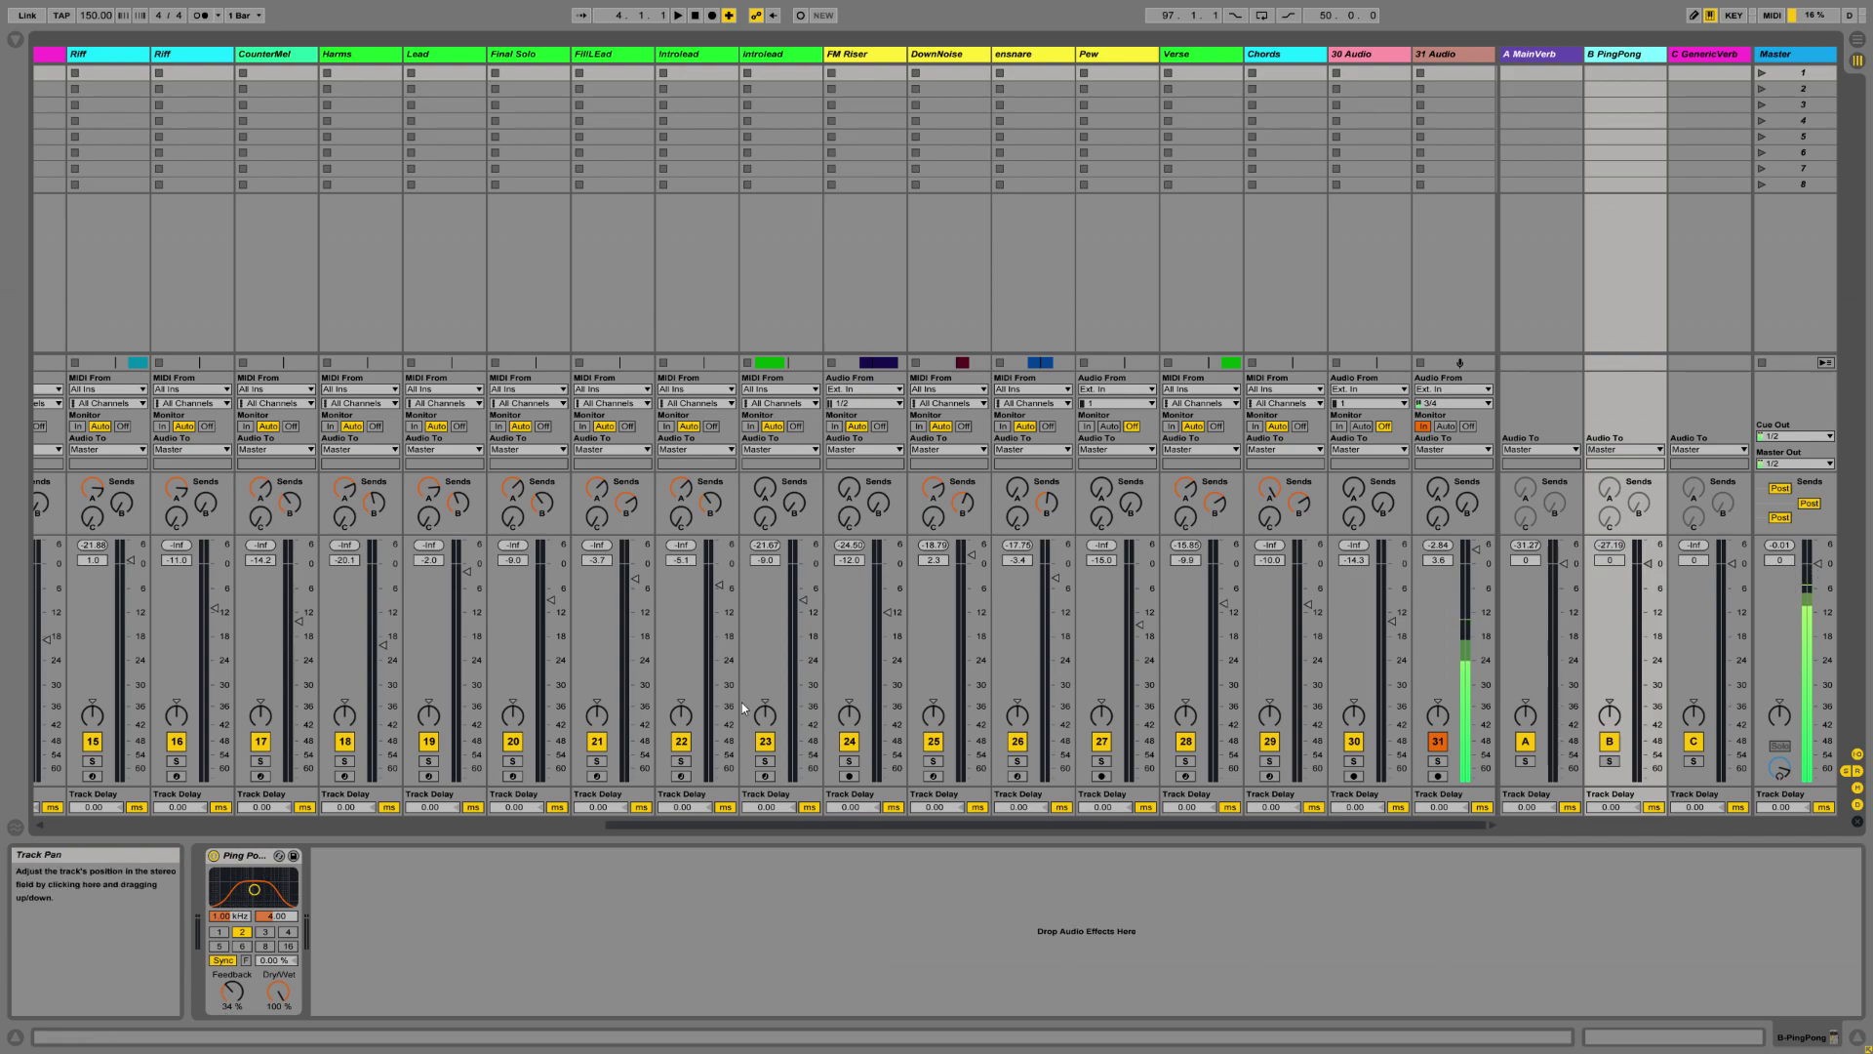
{"action": "left_click", "coordinate": [1858, 41]}
{"action": "scroll", "coordinate": [598, 498], "scroll_direction": "down", "scroll_amount": 3}
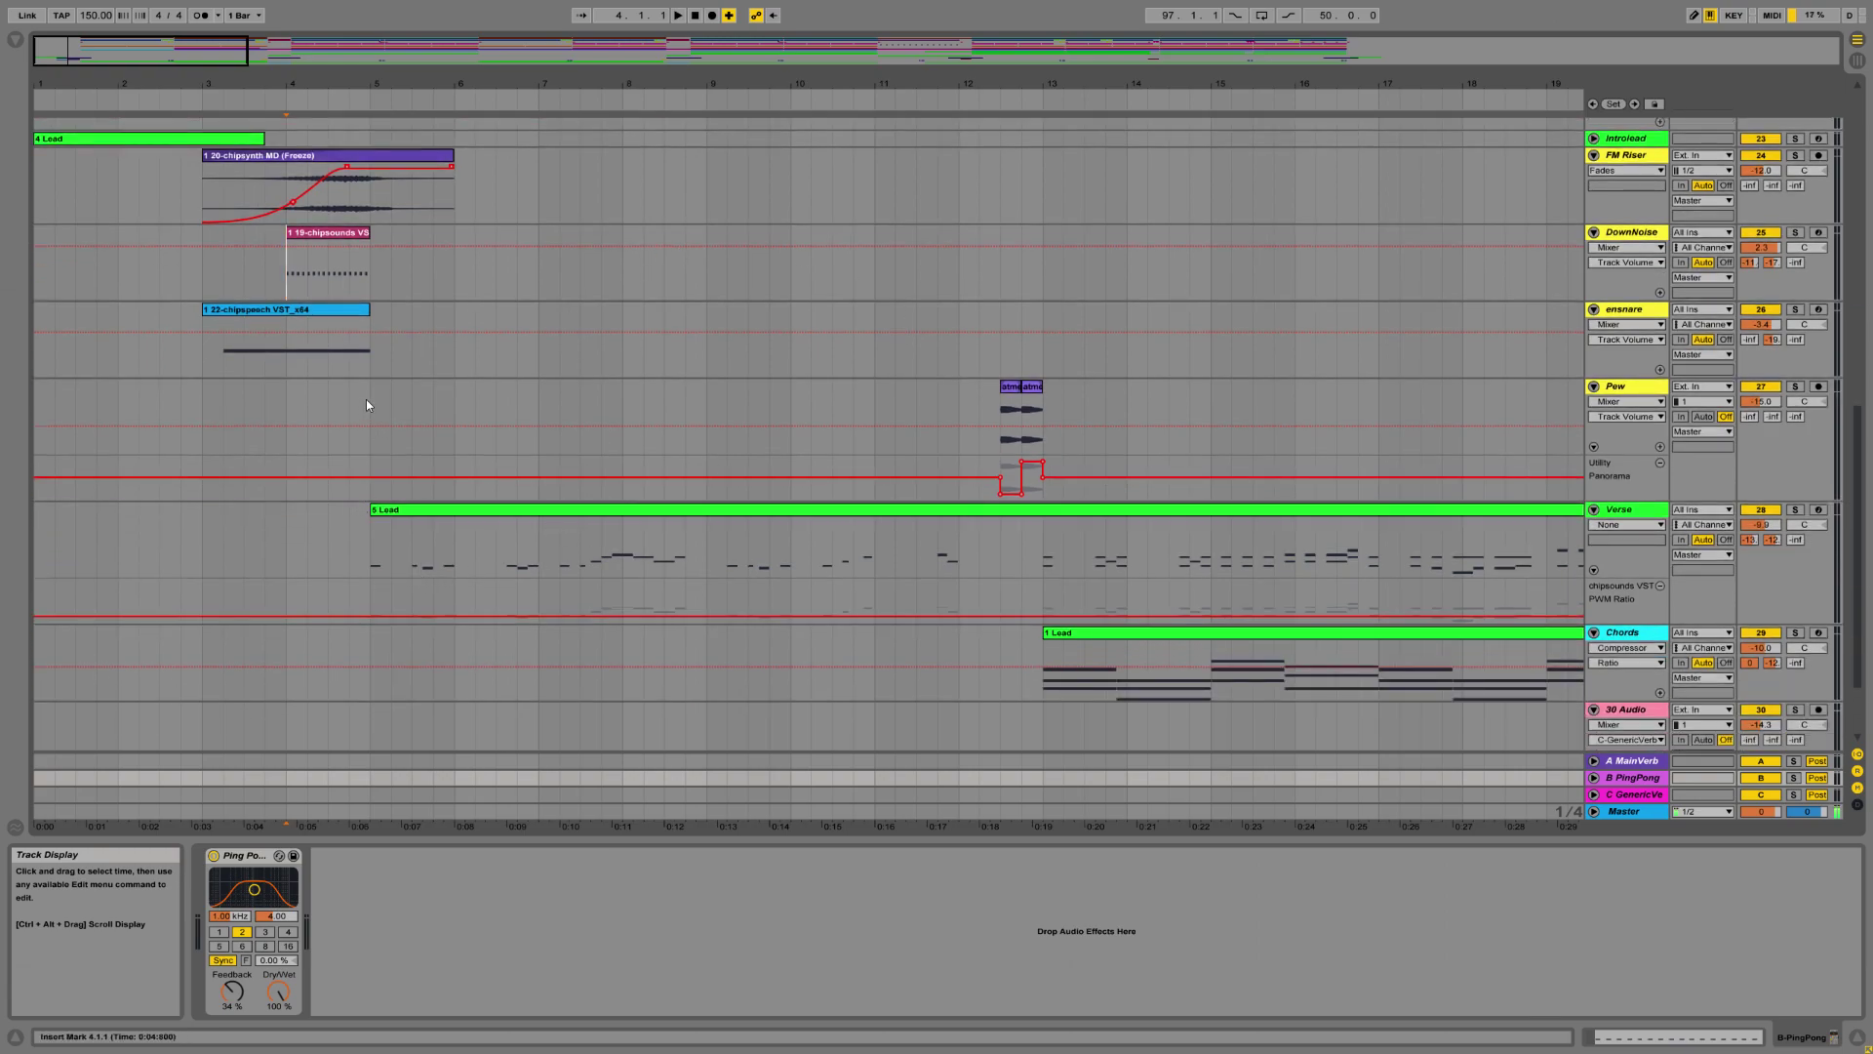
Play the arrangement from bar 5 with all tracks audible, and stop playback in bar 8.
{"action": "left_click", "coordinate": [373, 395]}
{"action": "left_click", "coordinate": [678, 15]}
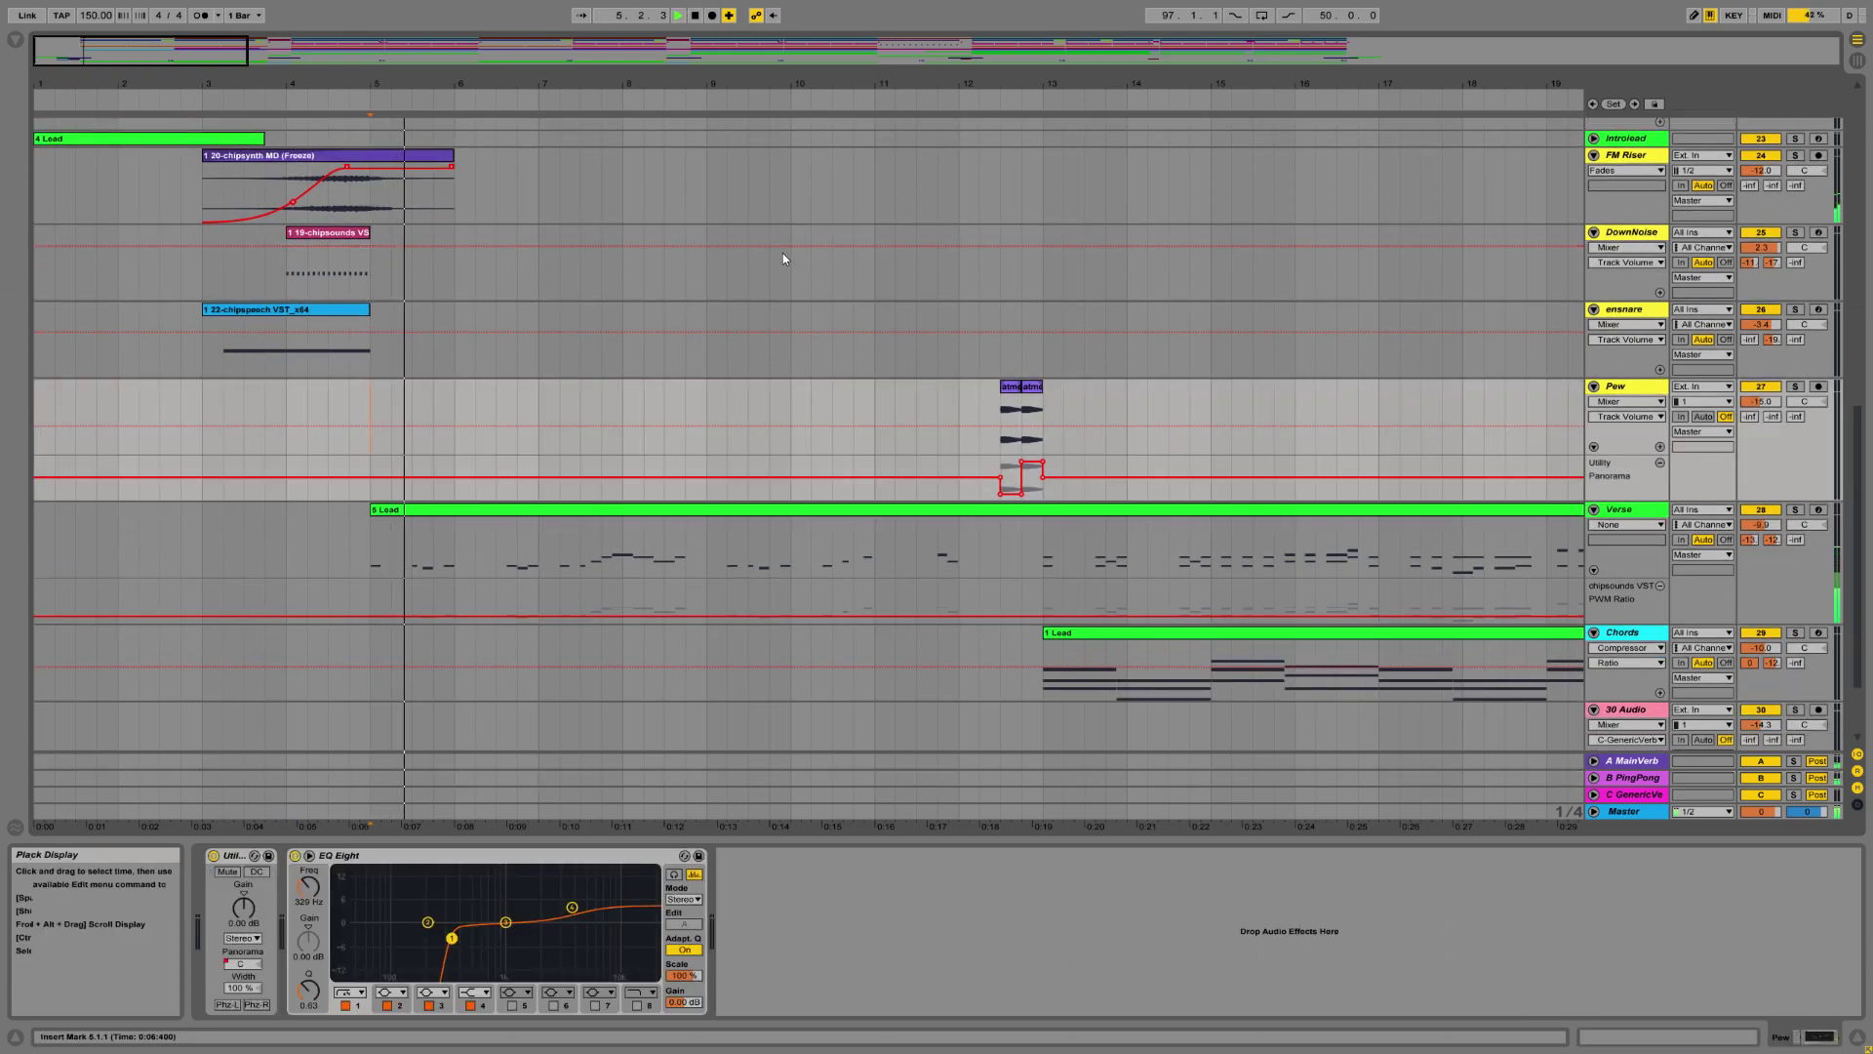
{"action": "left_click", "coordinate": [700, 19]}
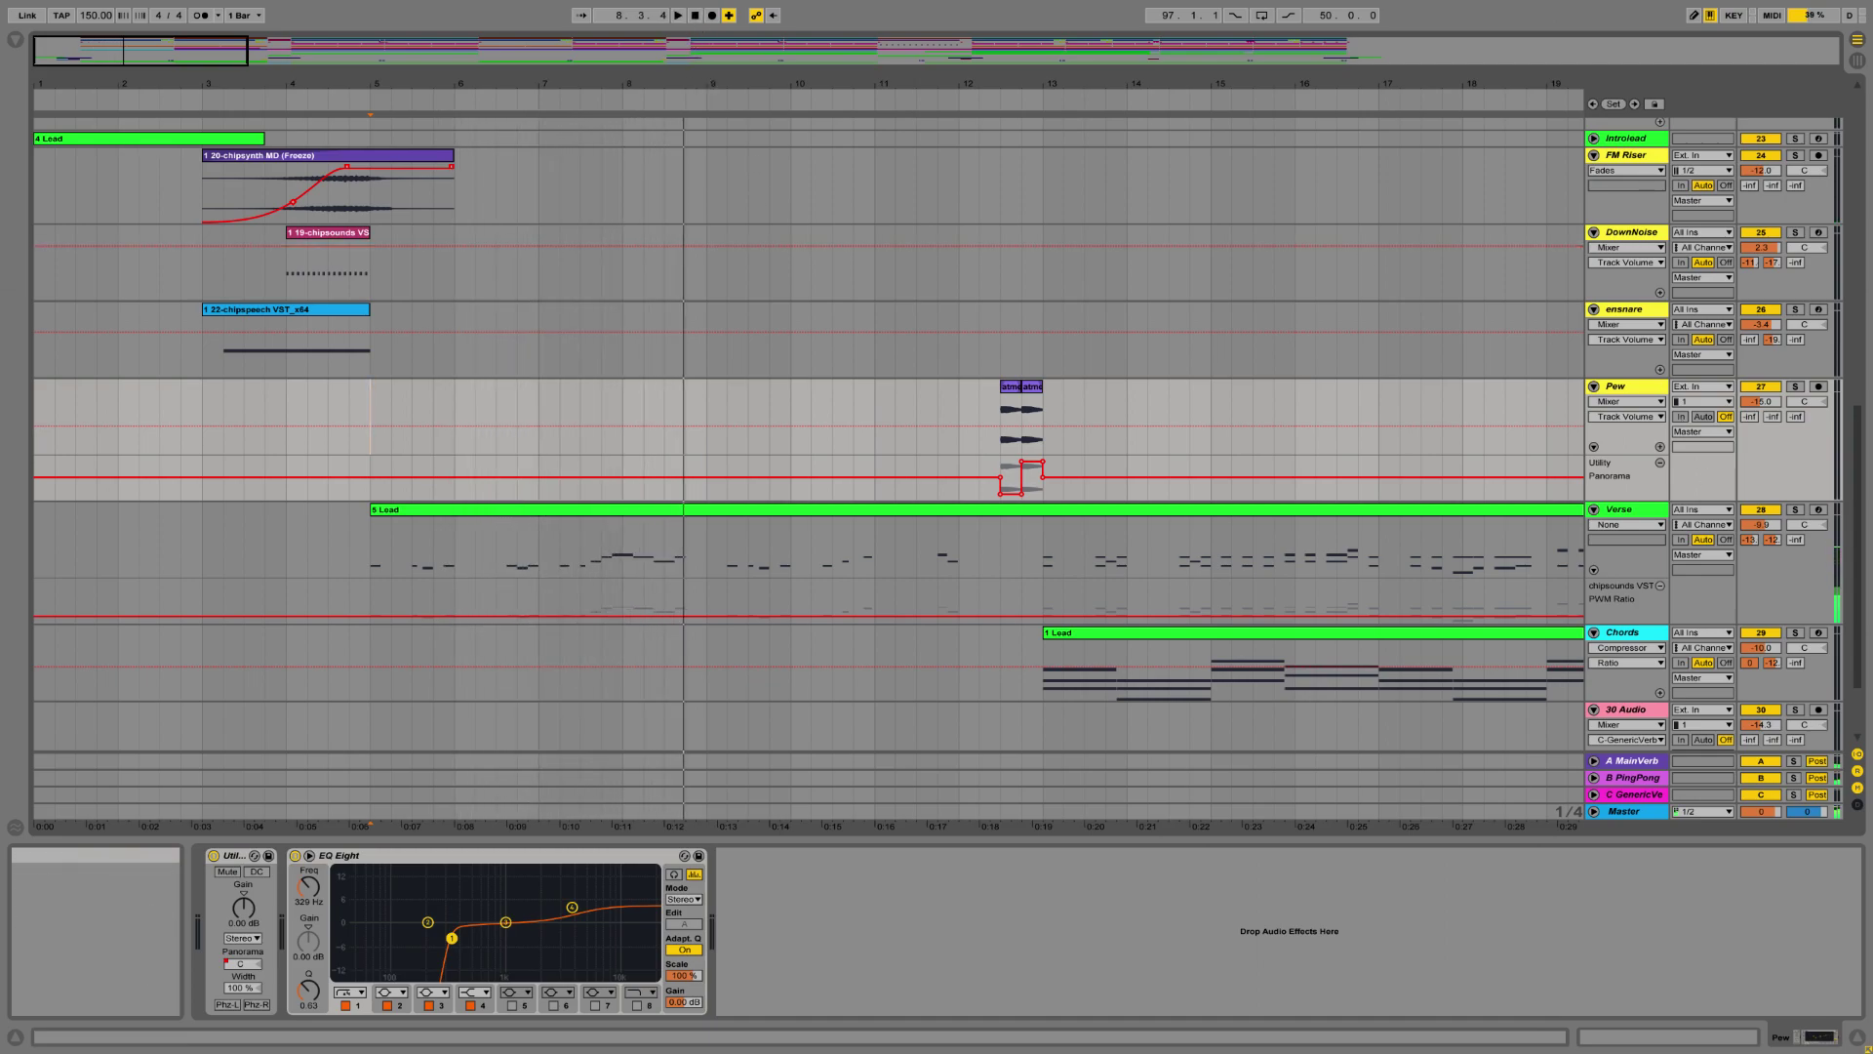
Unfold the Sub track at the start of the track list and show its chipsounds Multi synth window over the arrangement.
{"action": "scroll", "coordinate": [1395, 529], "scroll_direction": "down", "scroll_amount": 3}
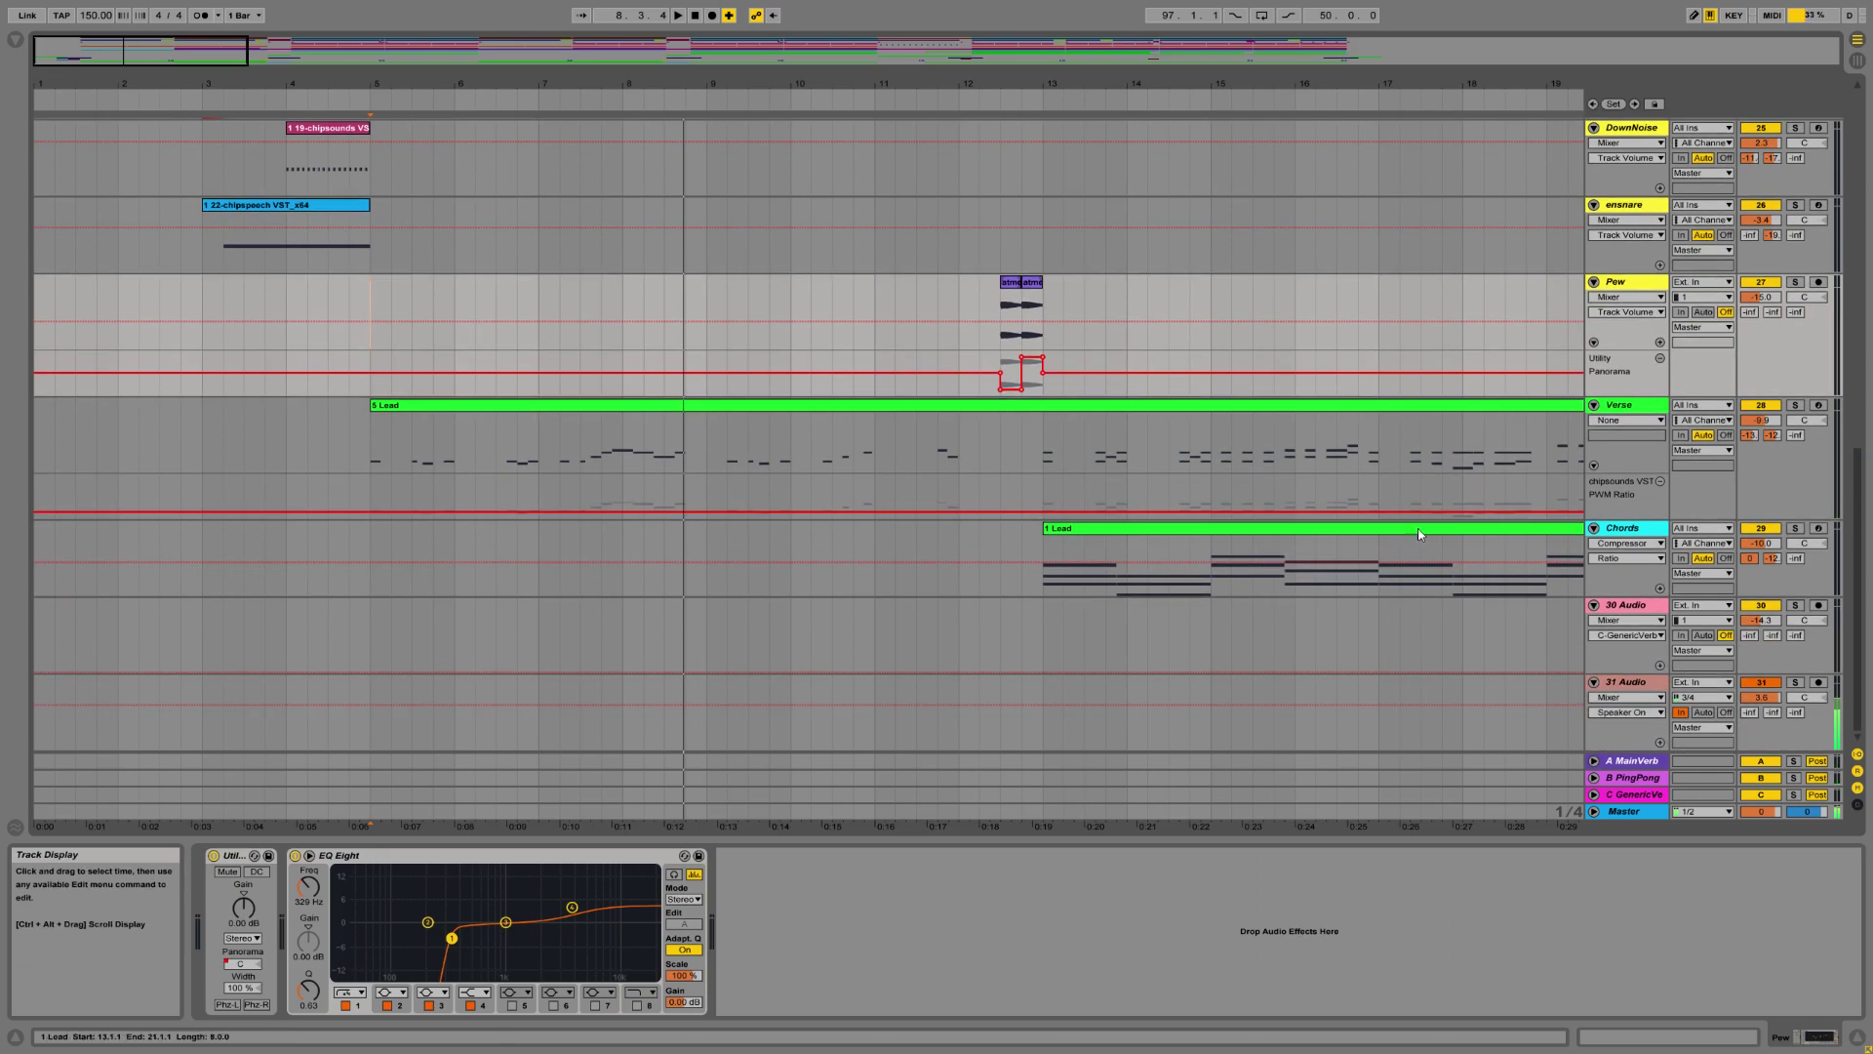
{"action": "left_click_drag", "start_coordinate": [1857, 459], "coordinate": [1854, 103]}
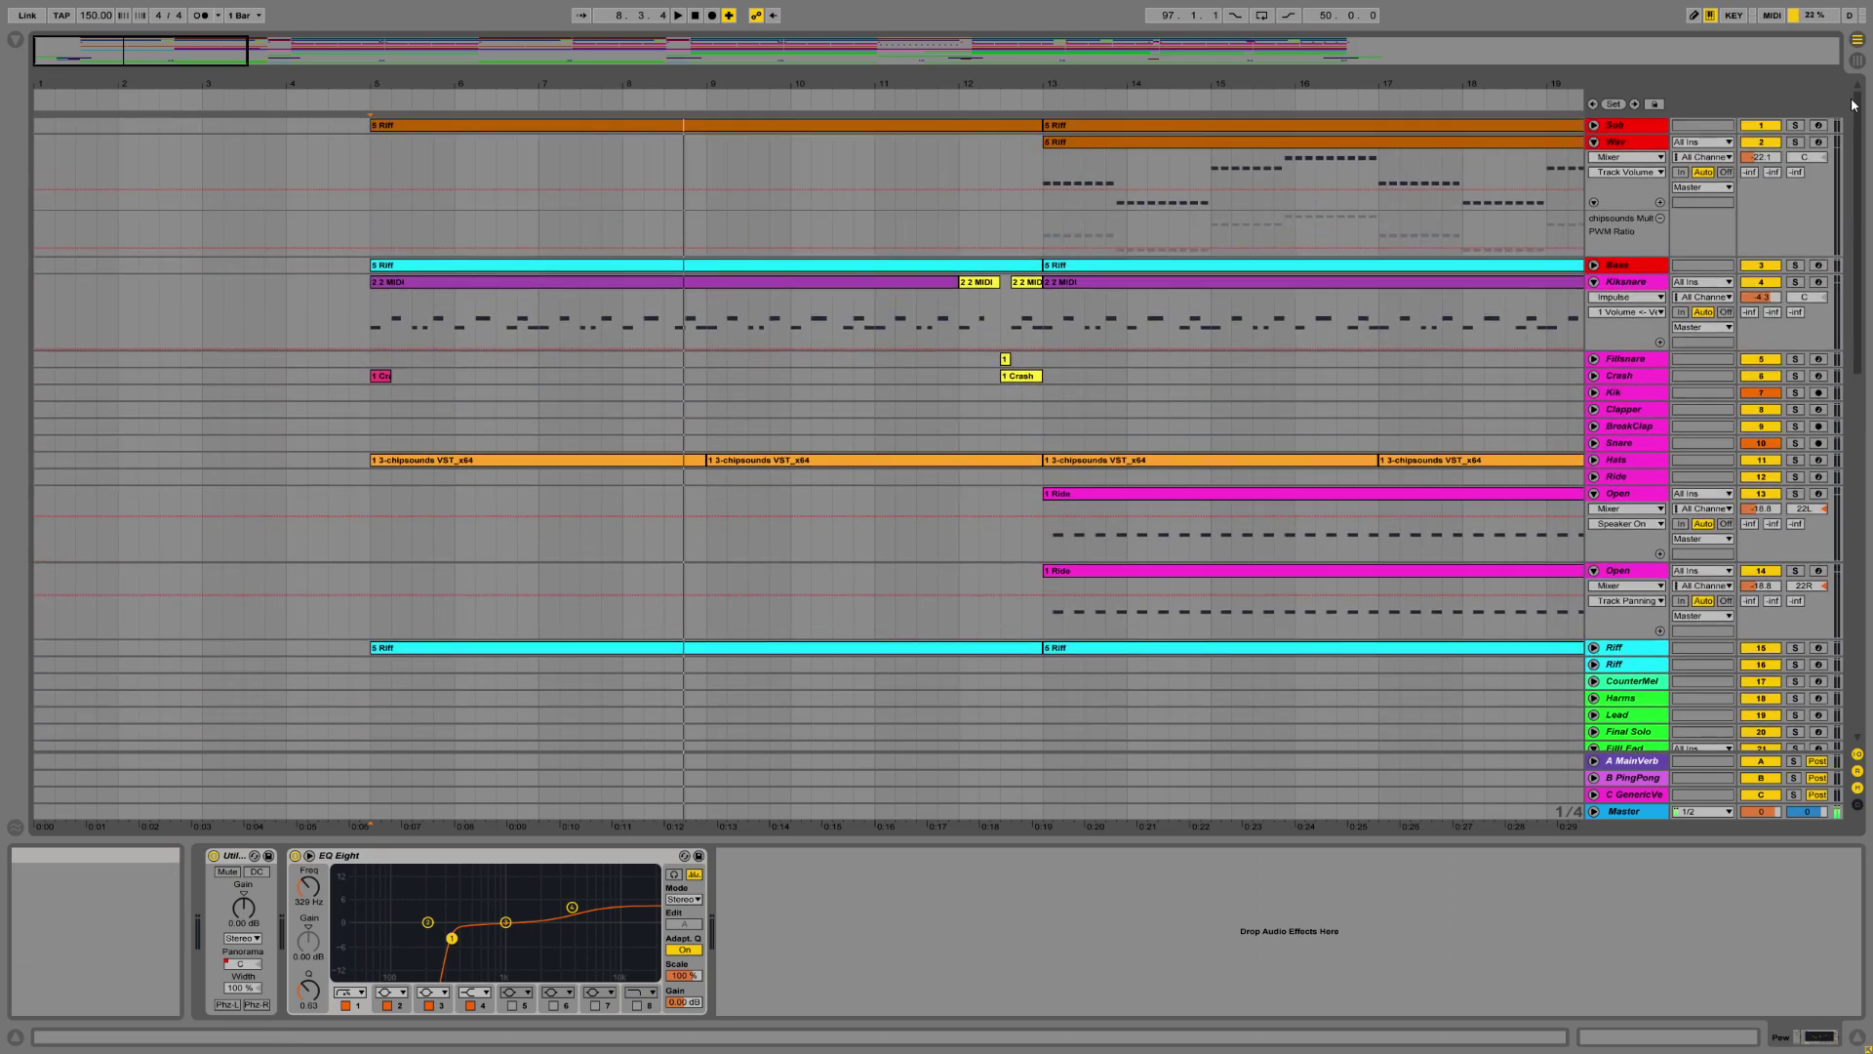
{"action": "left_click", "coordinate": [1596, 128]}
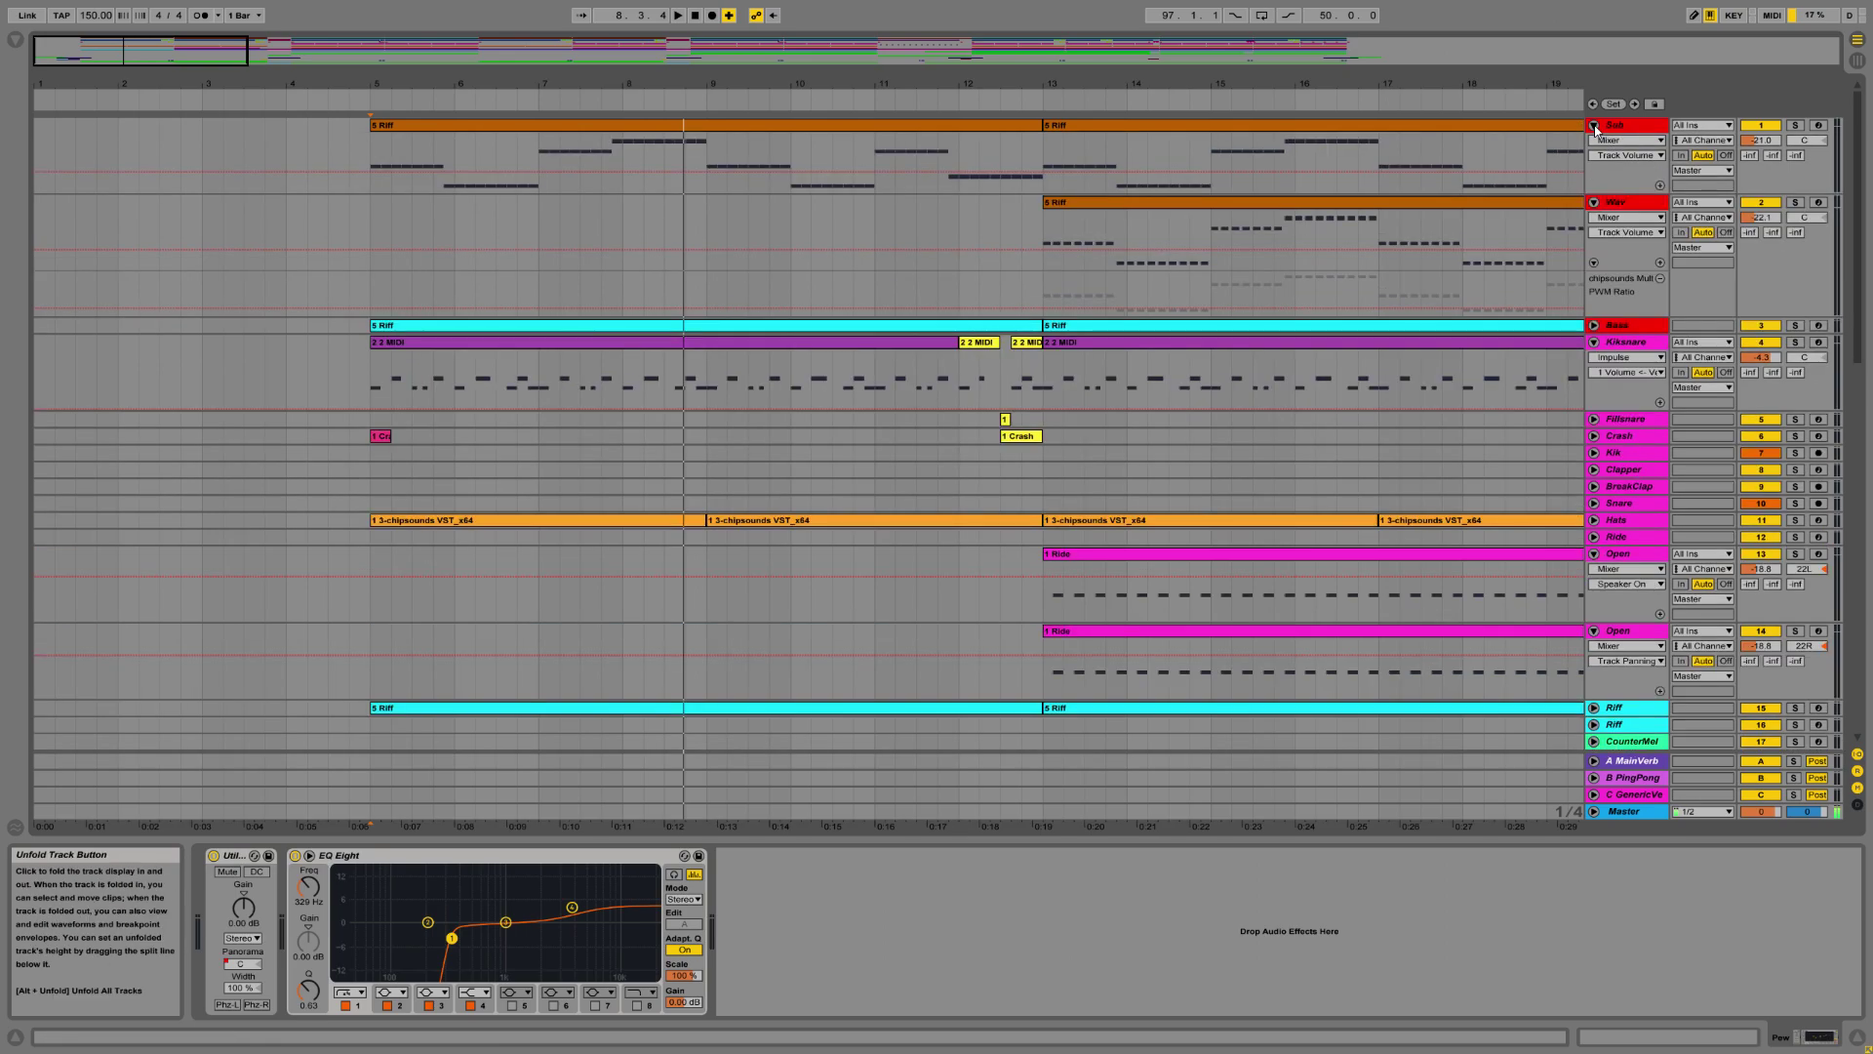
{"action": "left_click", "coordinate": [1615, 126]}
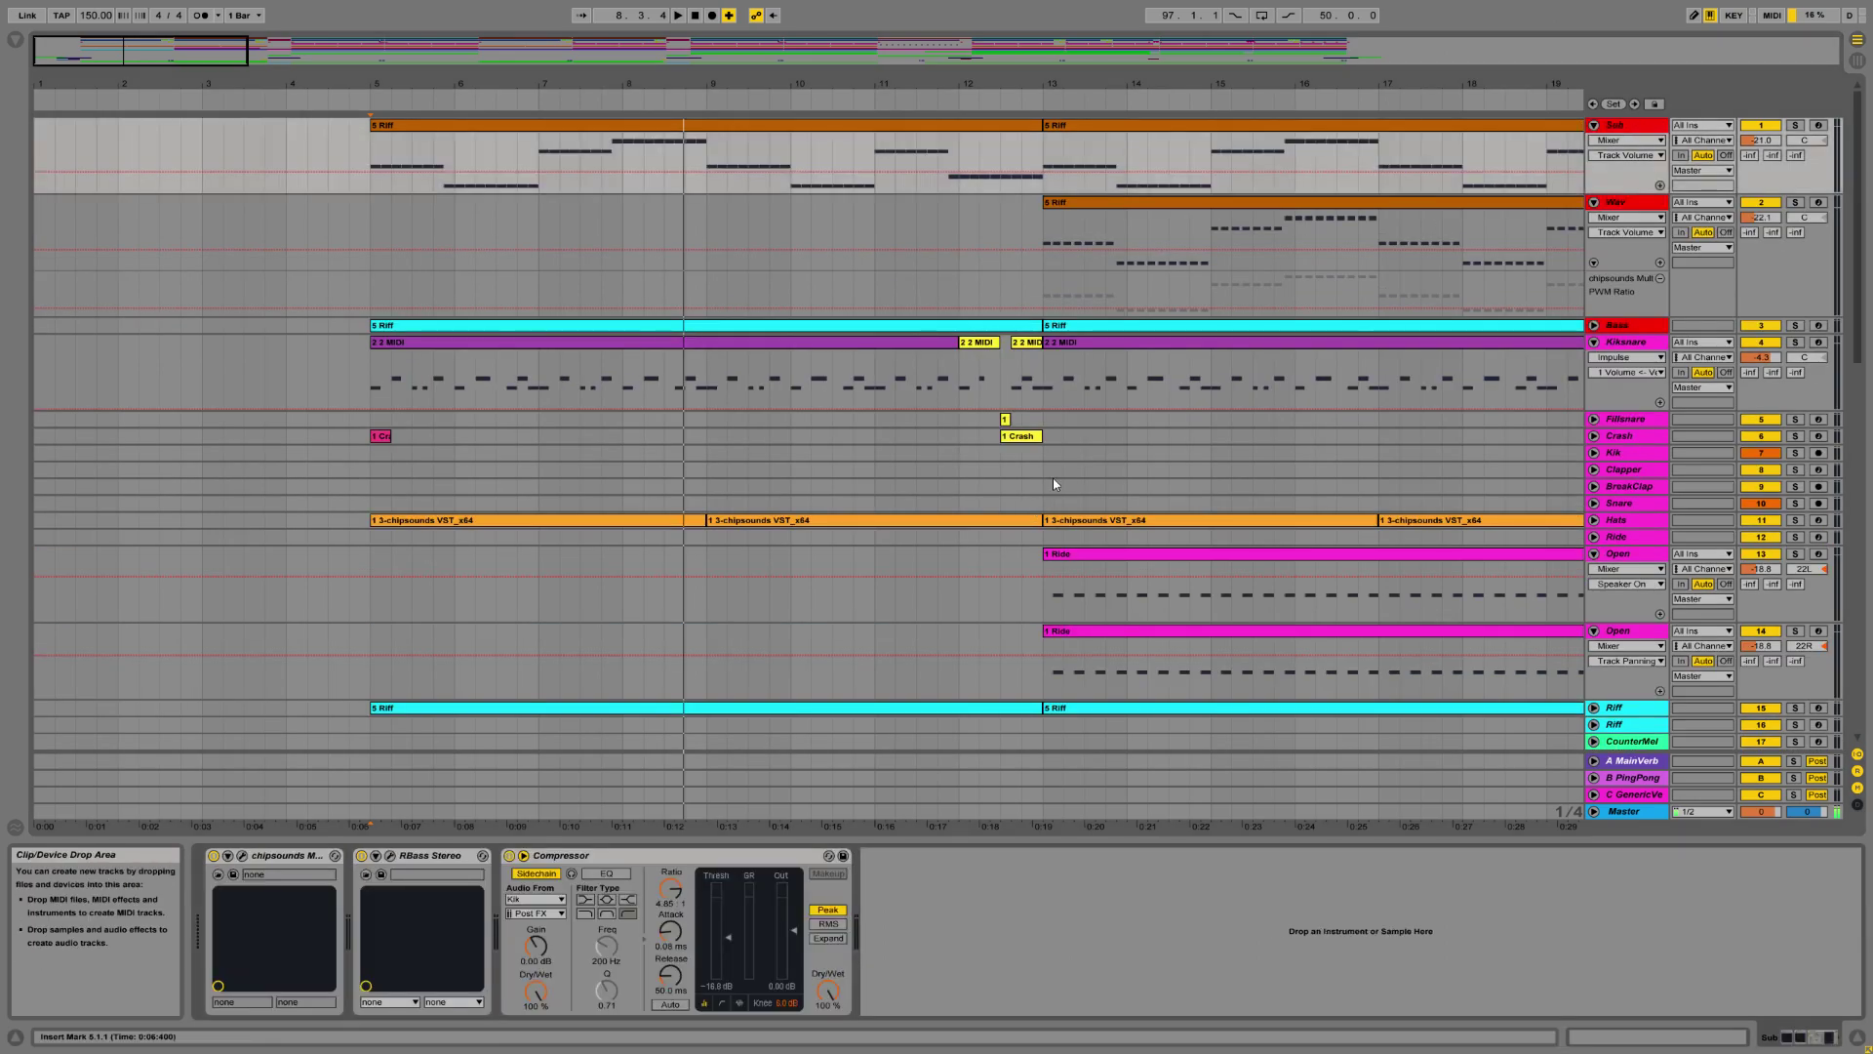
{"action": "left_click", "coordinate": [243, 857]}
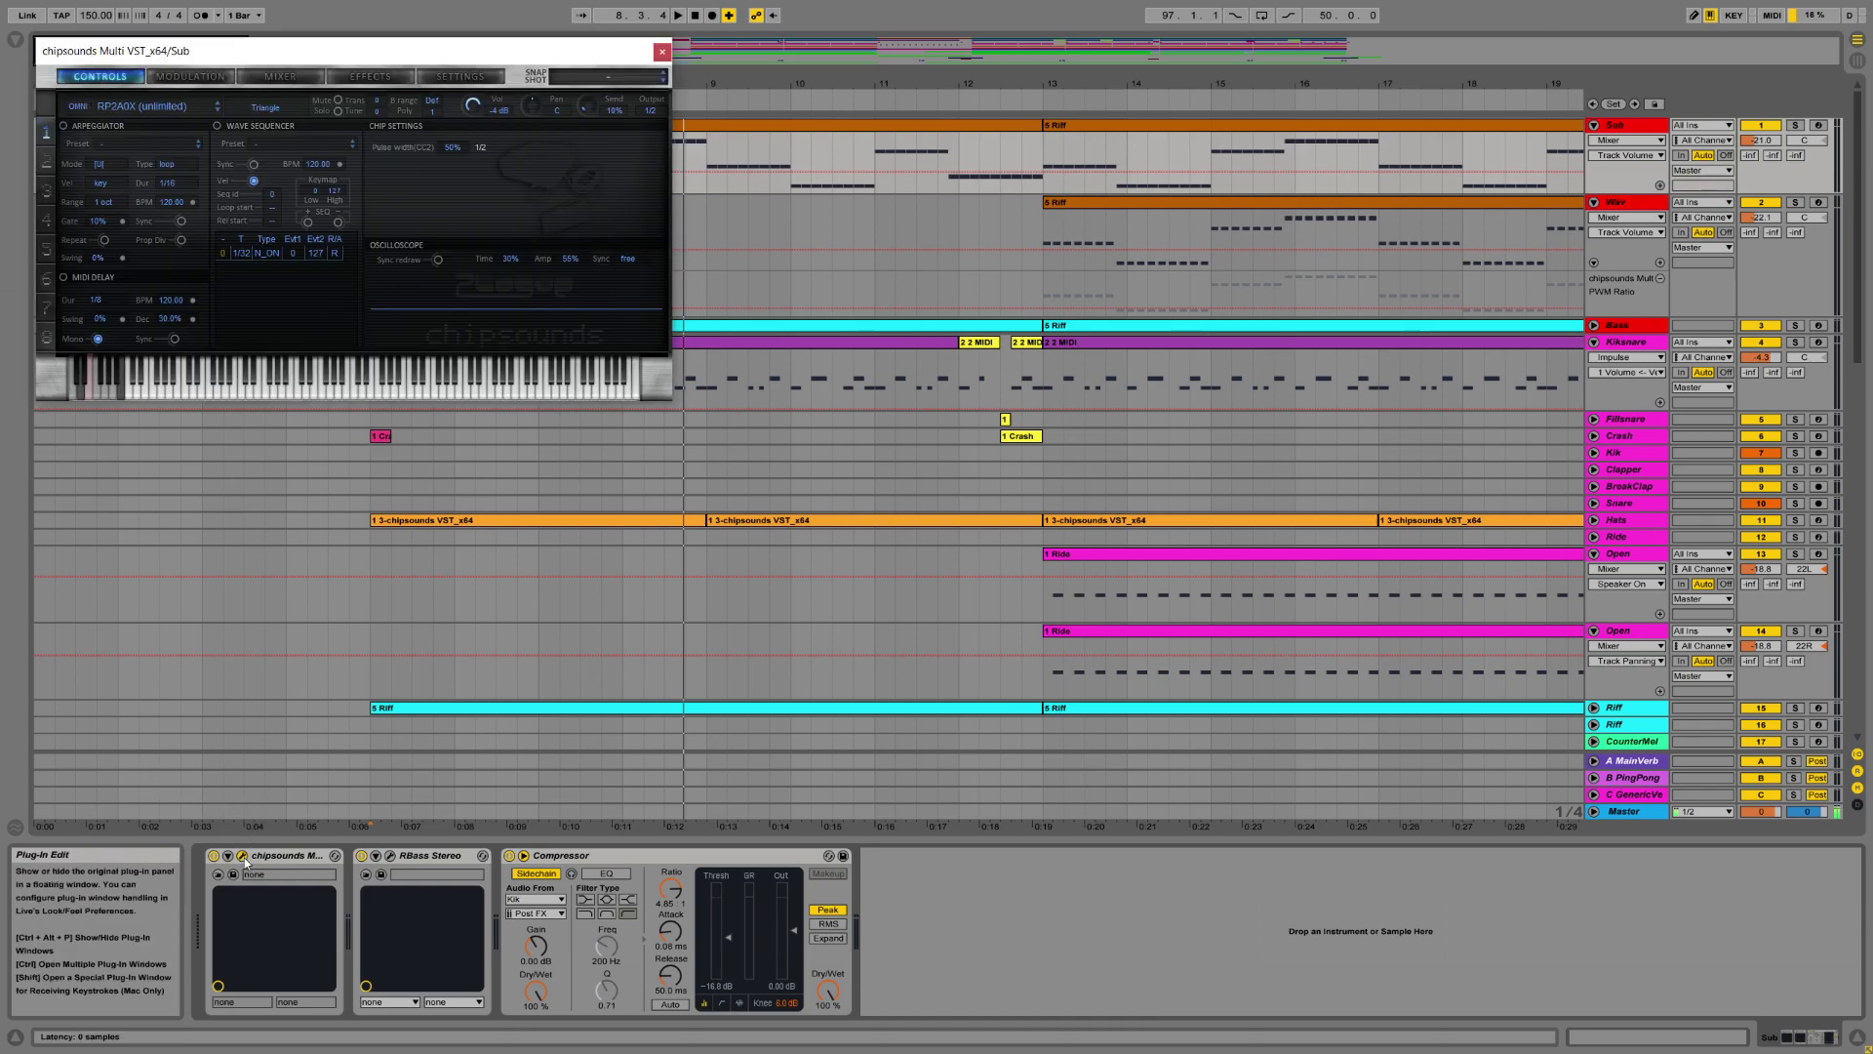
{"action": "left_click_drag", "start_coordinate": [284, 51], "coordinate": [669, 269]}
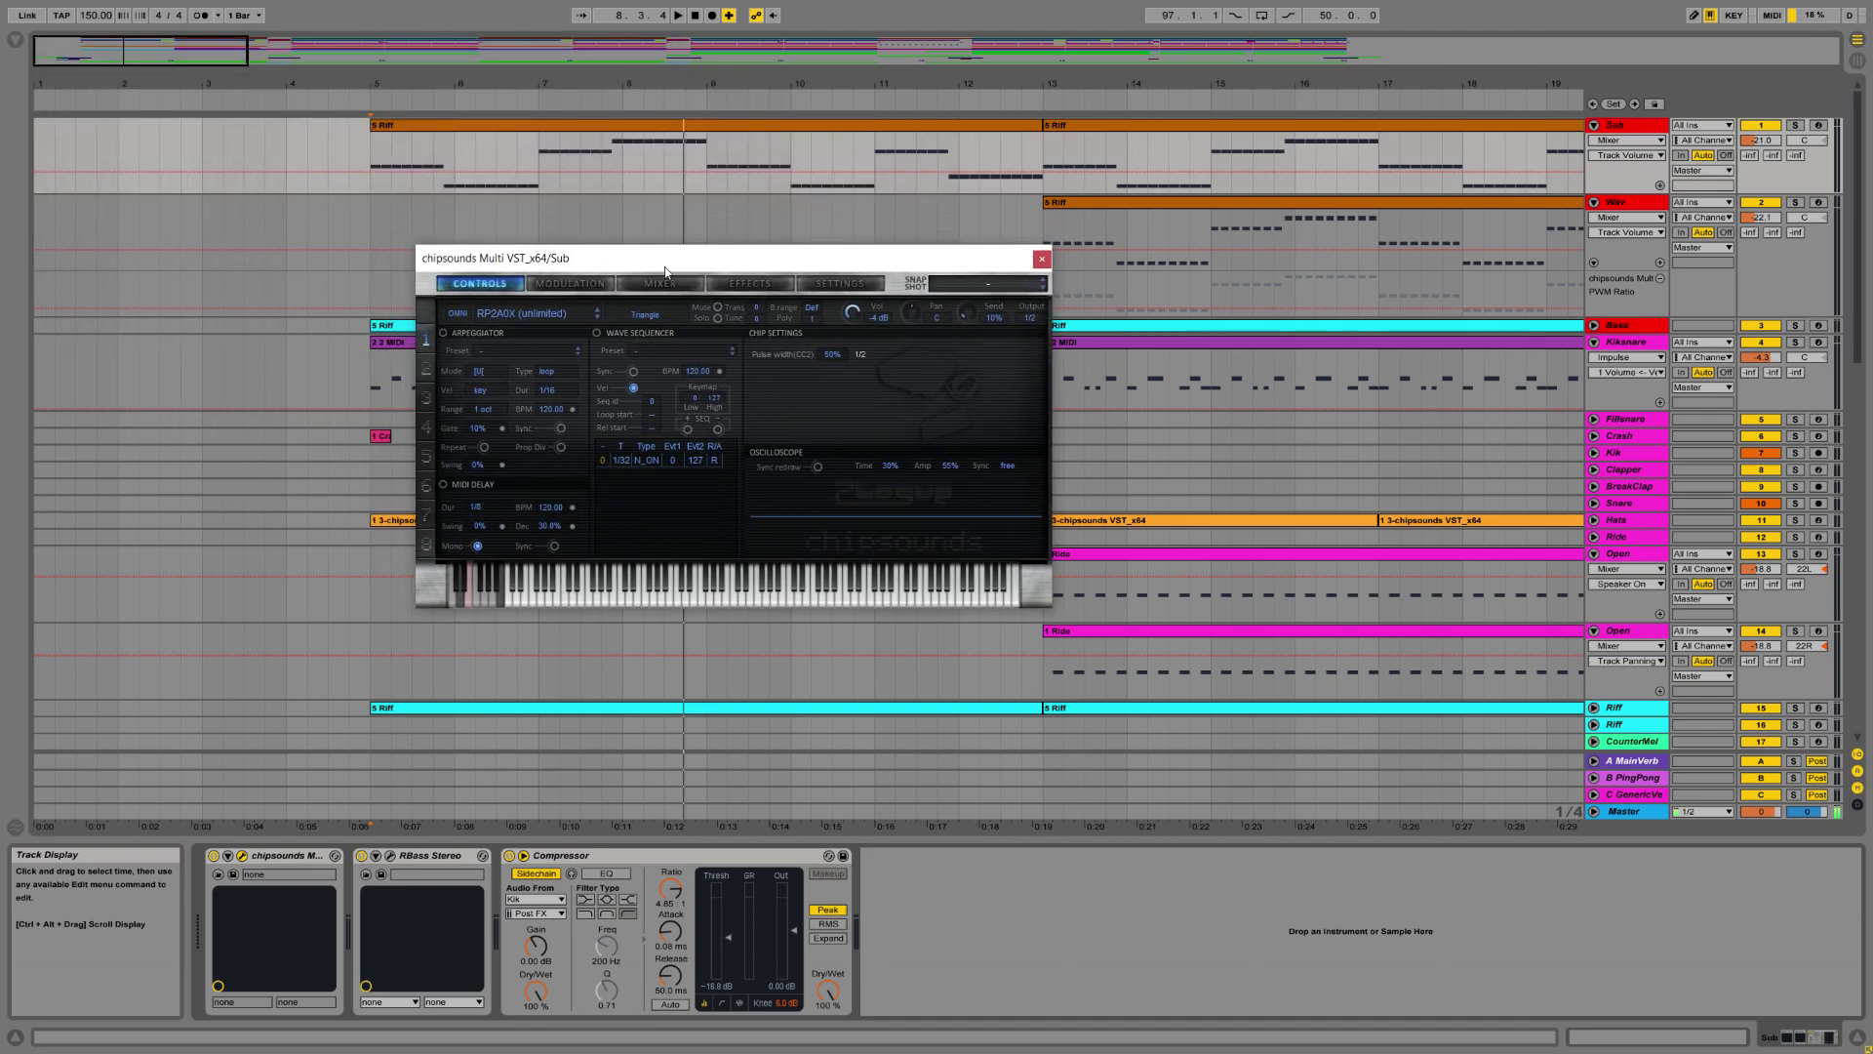
Audition the Sub track soloed from bar 5, stop and unsolo it, and close the chipsounds window.
{"action": "left_click", "coordinate": [1795, 126]}
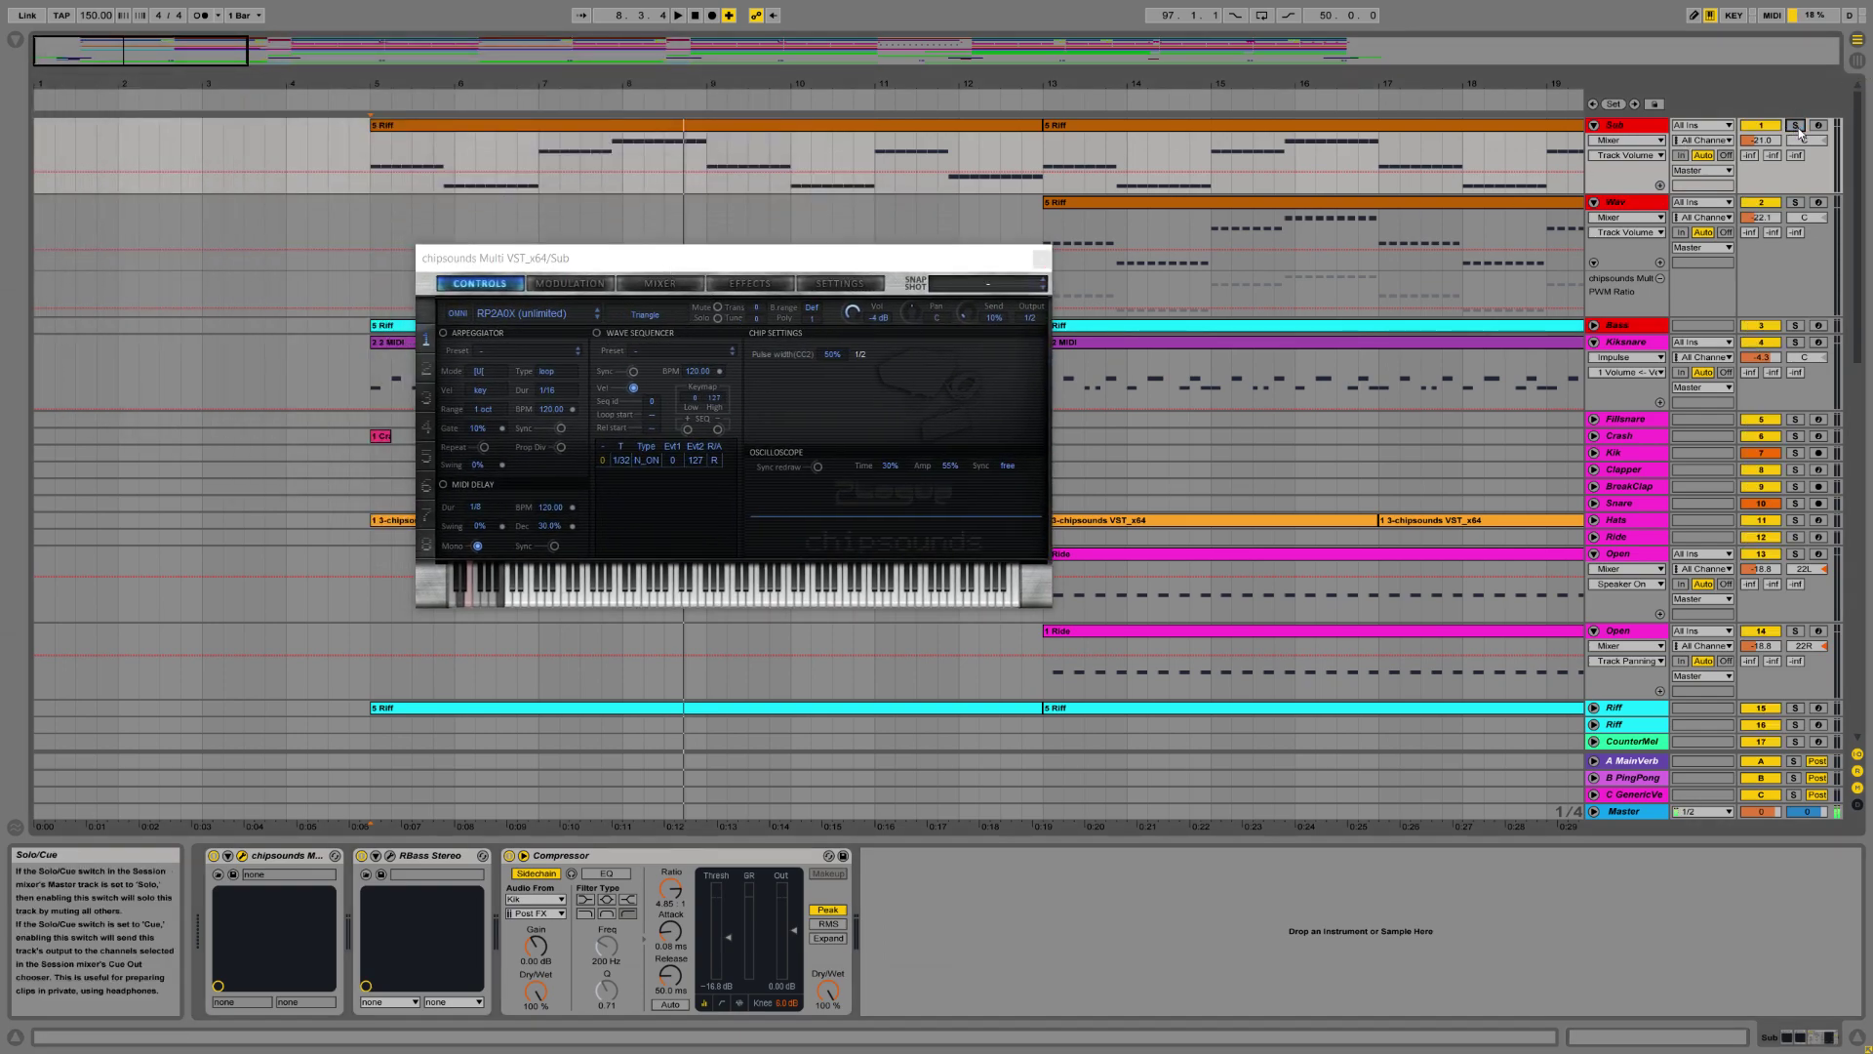
{"action": "left_click", "coordinate": [686, 17]}
{"action": "left_click", "coordinate": [685, 18]}
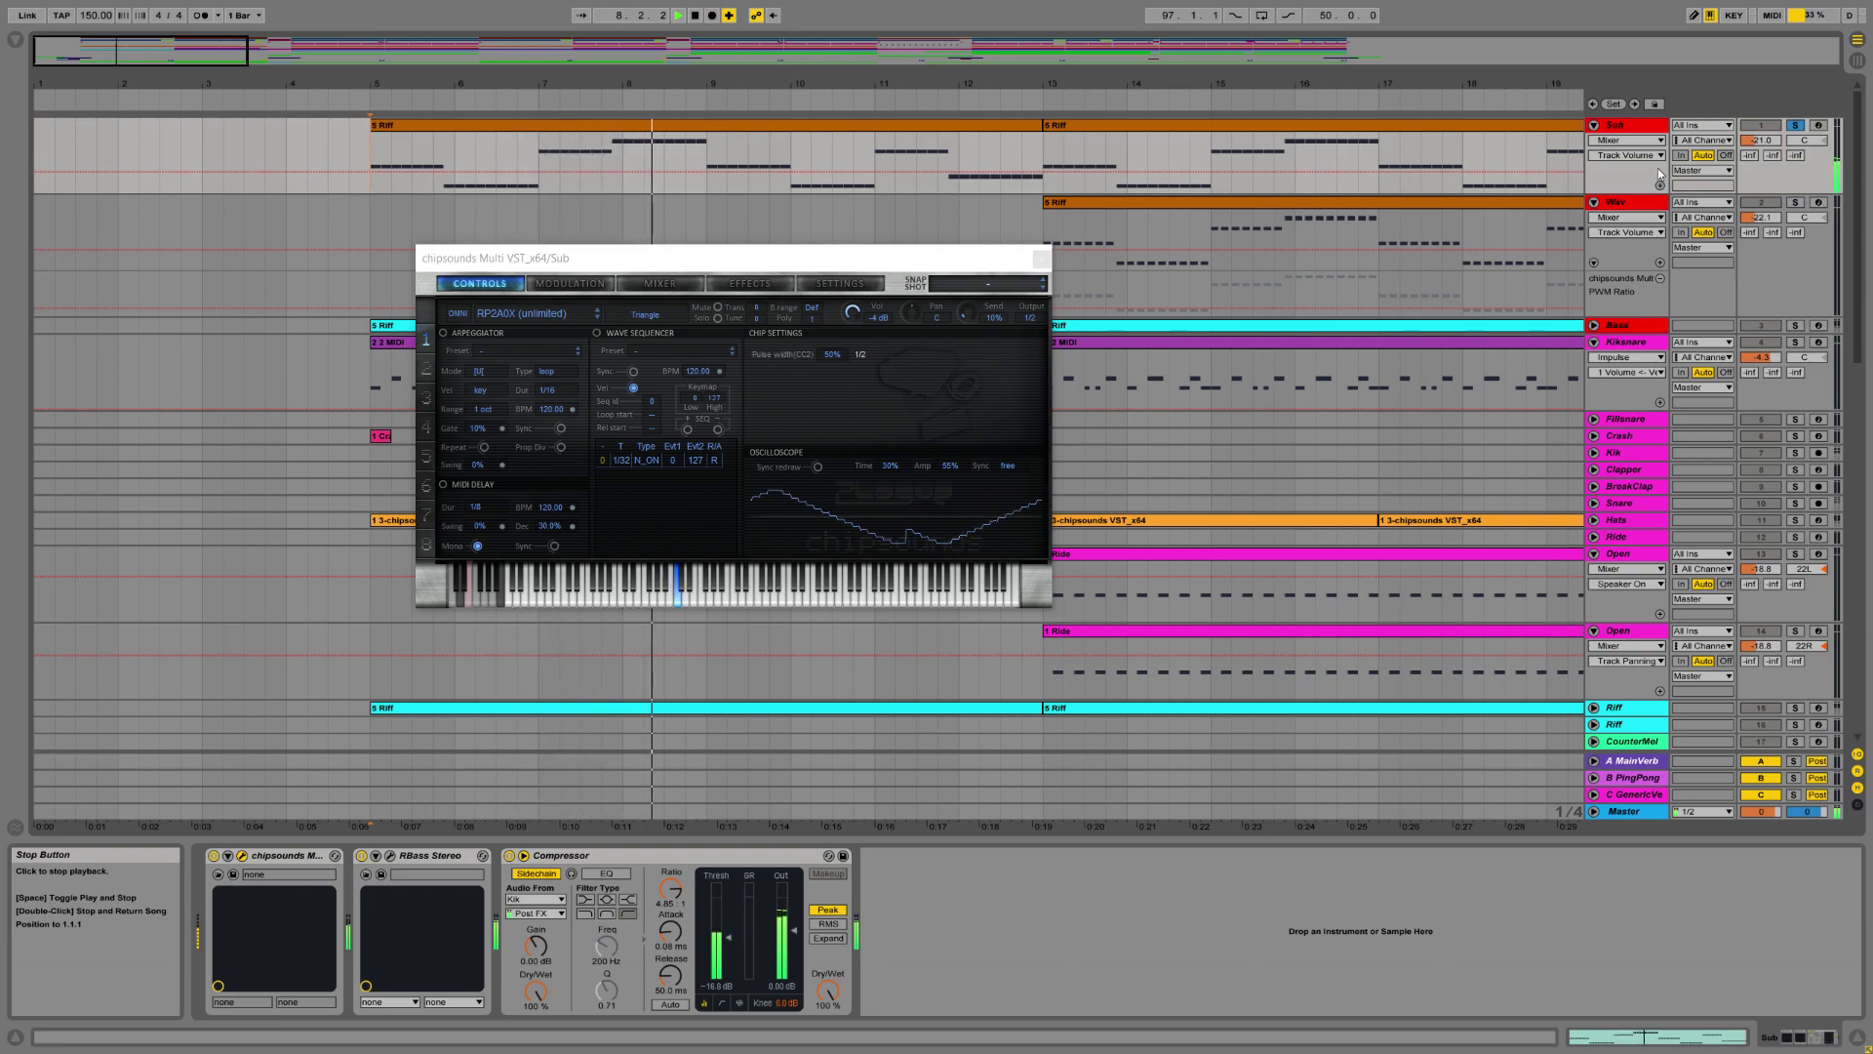
{"action": "left_click", "coordinate": [1797, 127]}
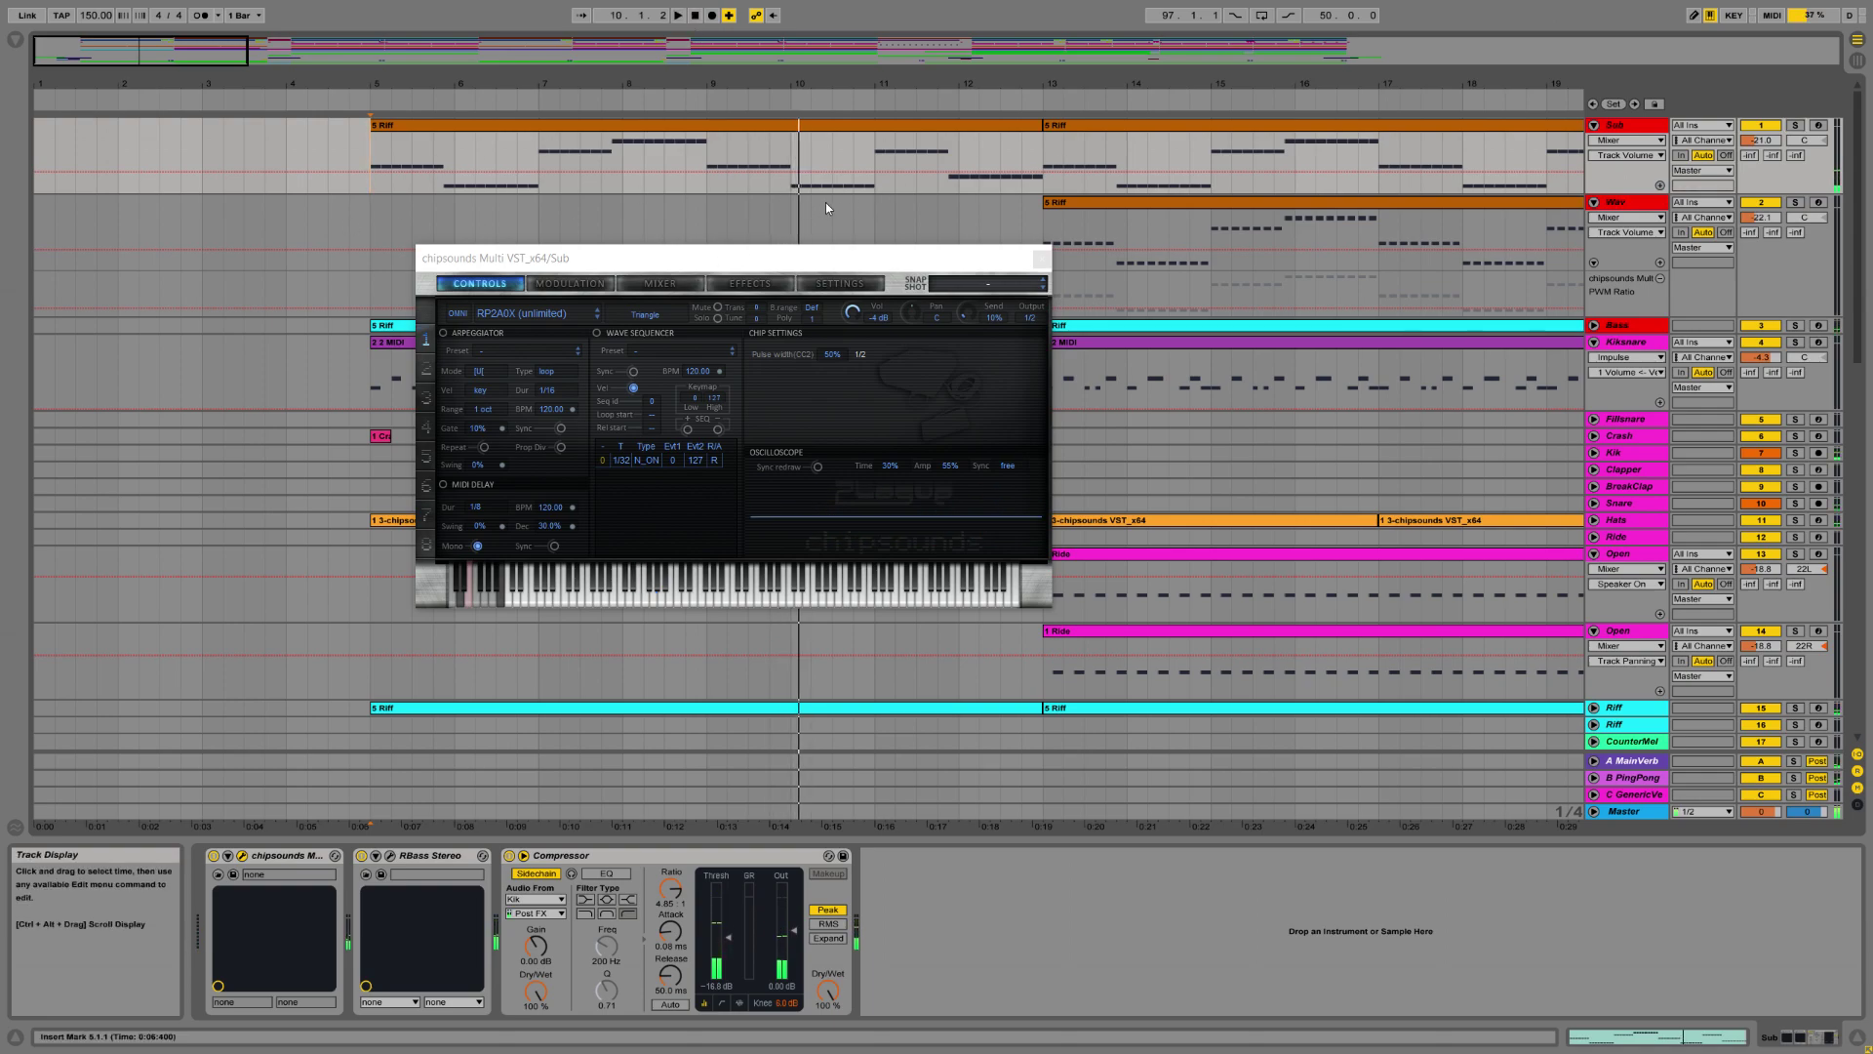
{"action": "left_click", "coordinate": [1044, 261]}
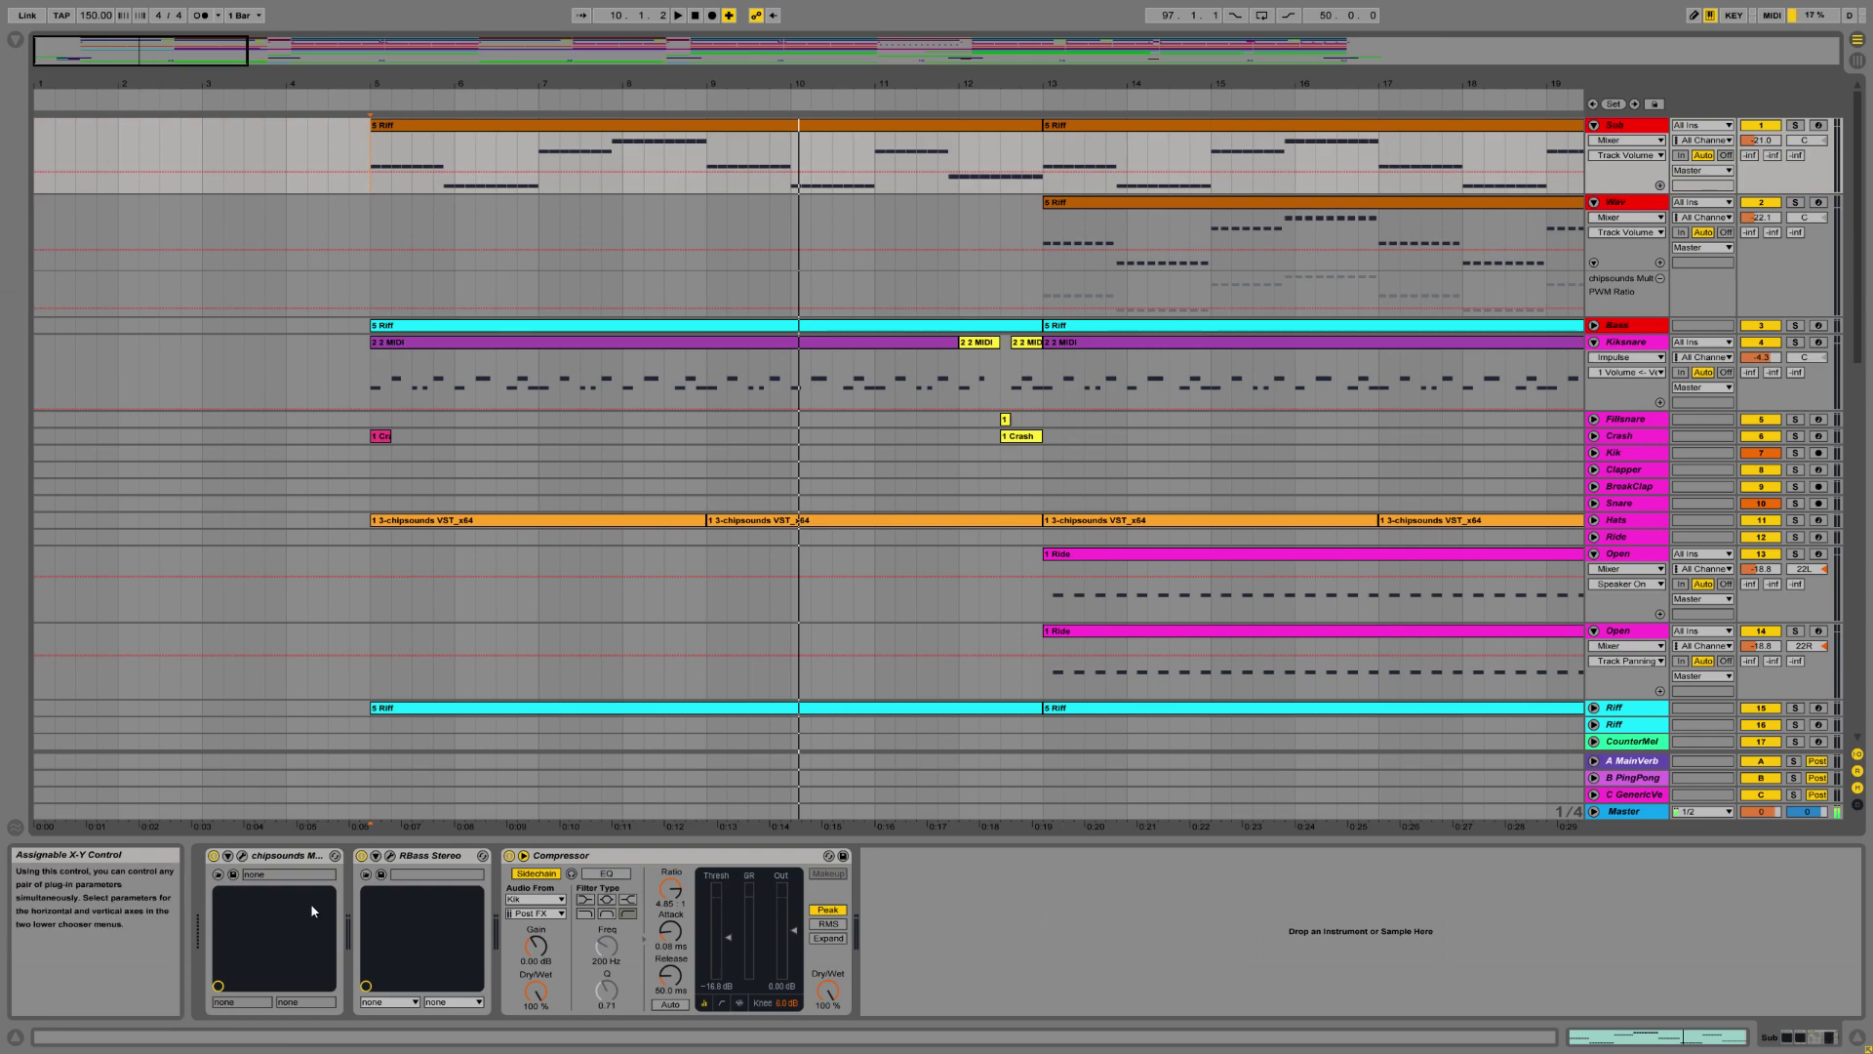
Open the Sub track's RBass Stereo window and place it clear of the track's notes to examine its settings.
{"action": "left_click", "coordinate": [391, 856]}
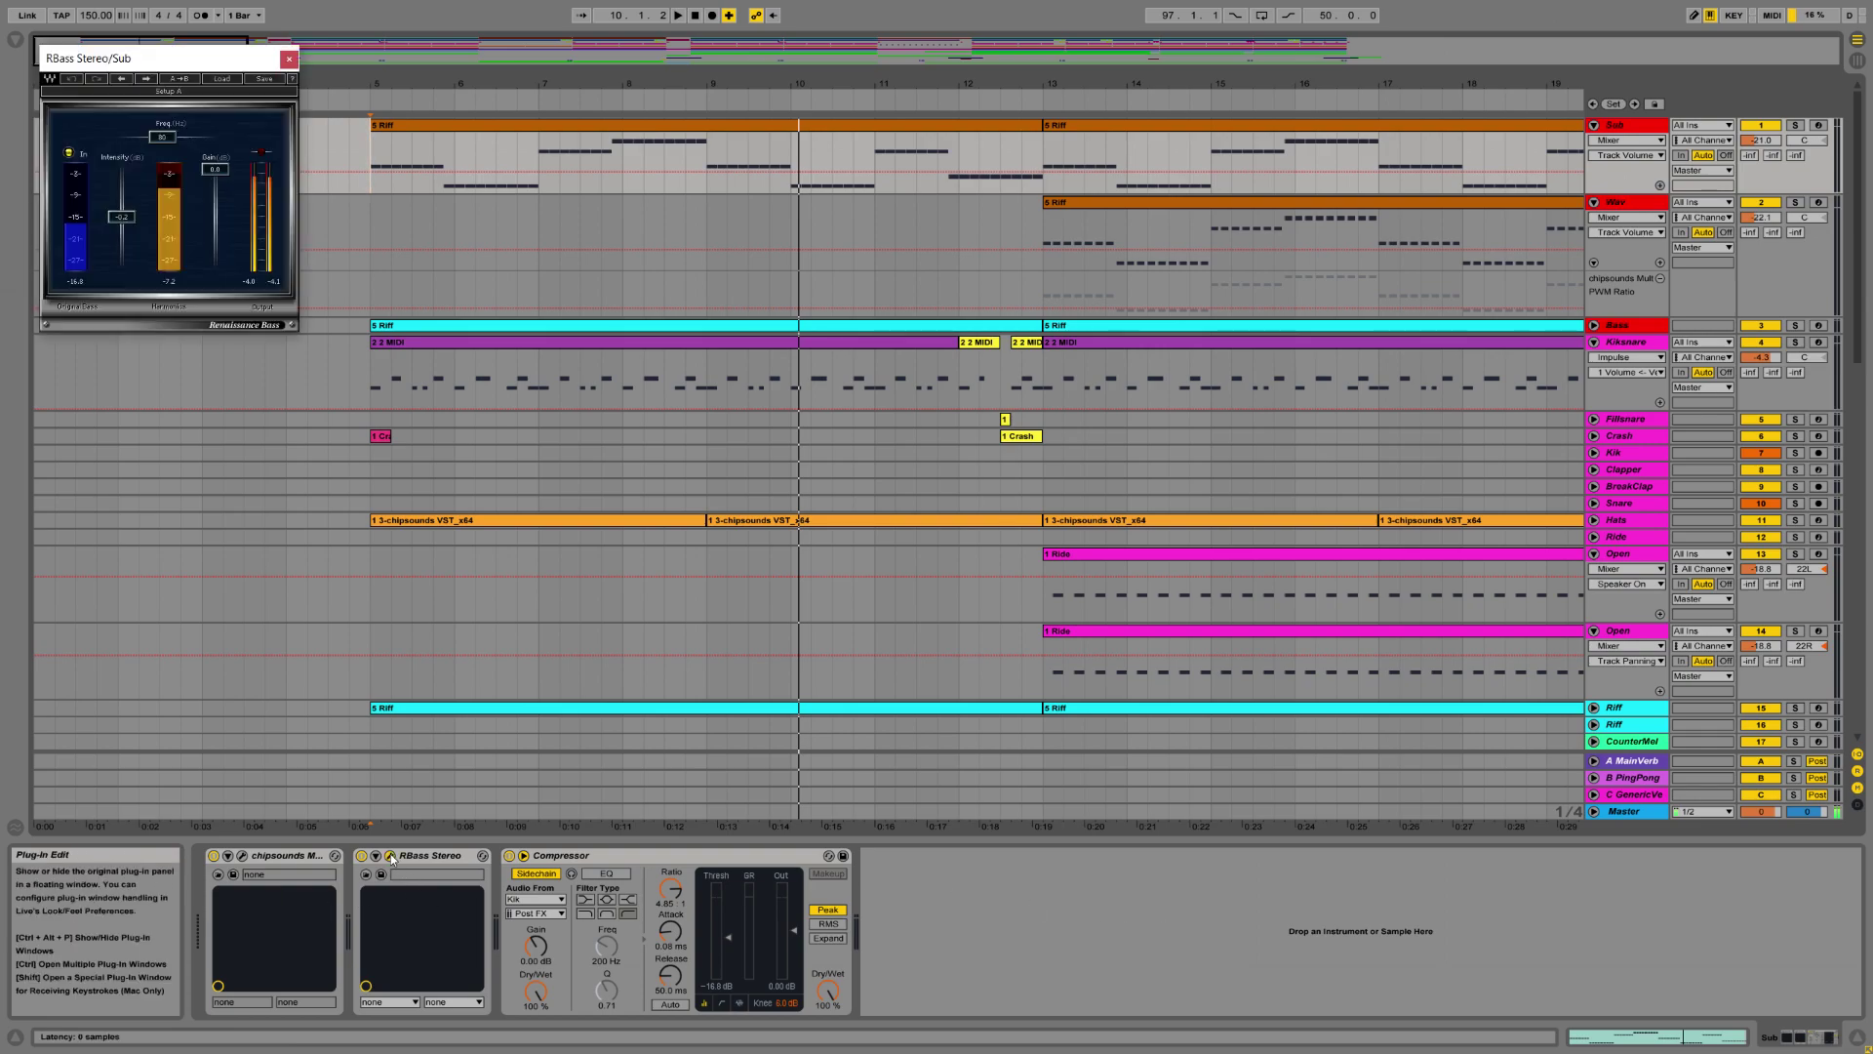
{"action": "left_click_drag", "start_coordinate": [167, 60], "coordinate": [766, 293]}
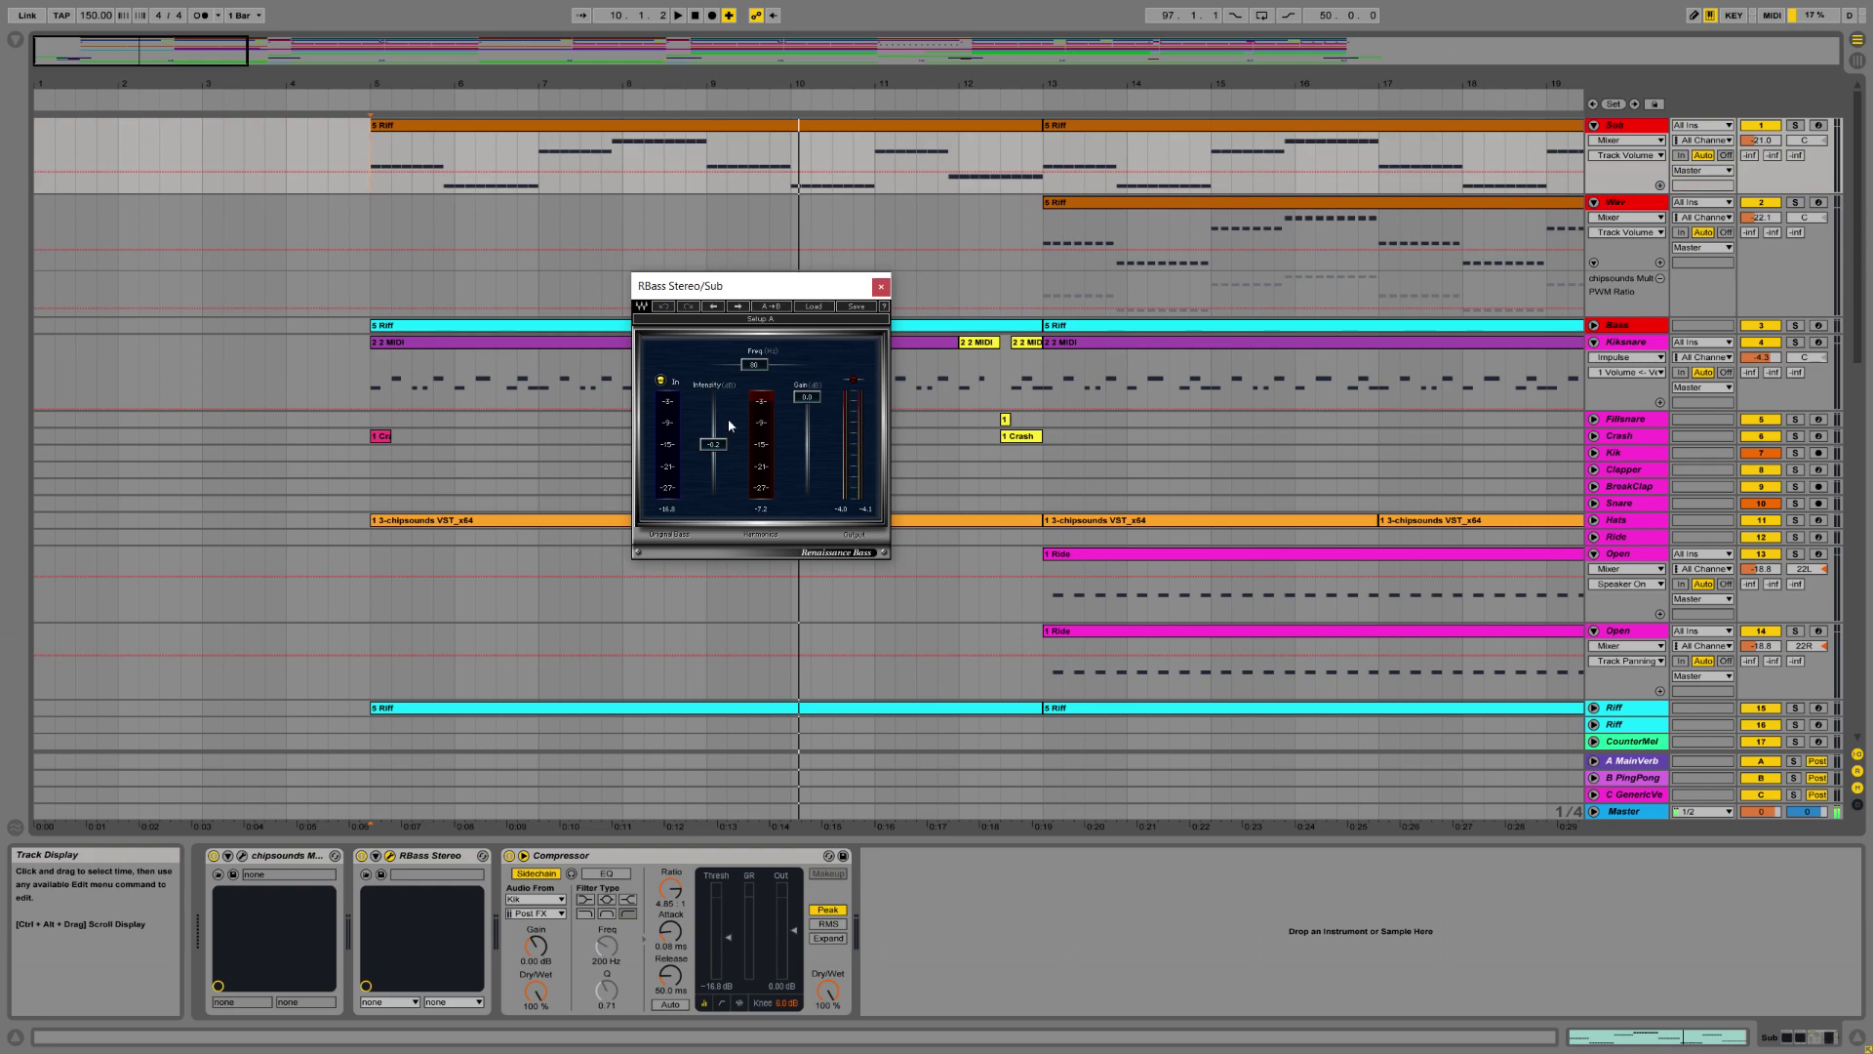
{"action": "left_click_drag", "start_coordinate": [814, 291], "coordinate": [648, 233]}
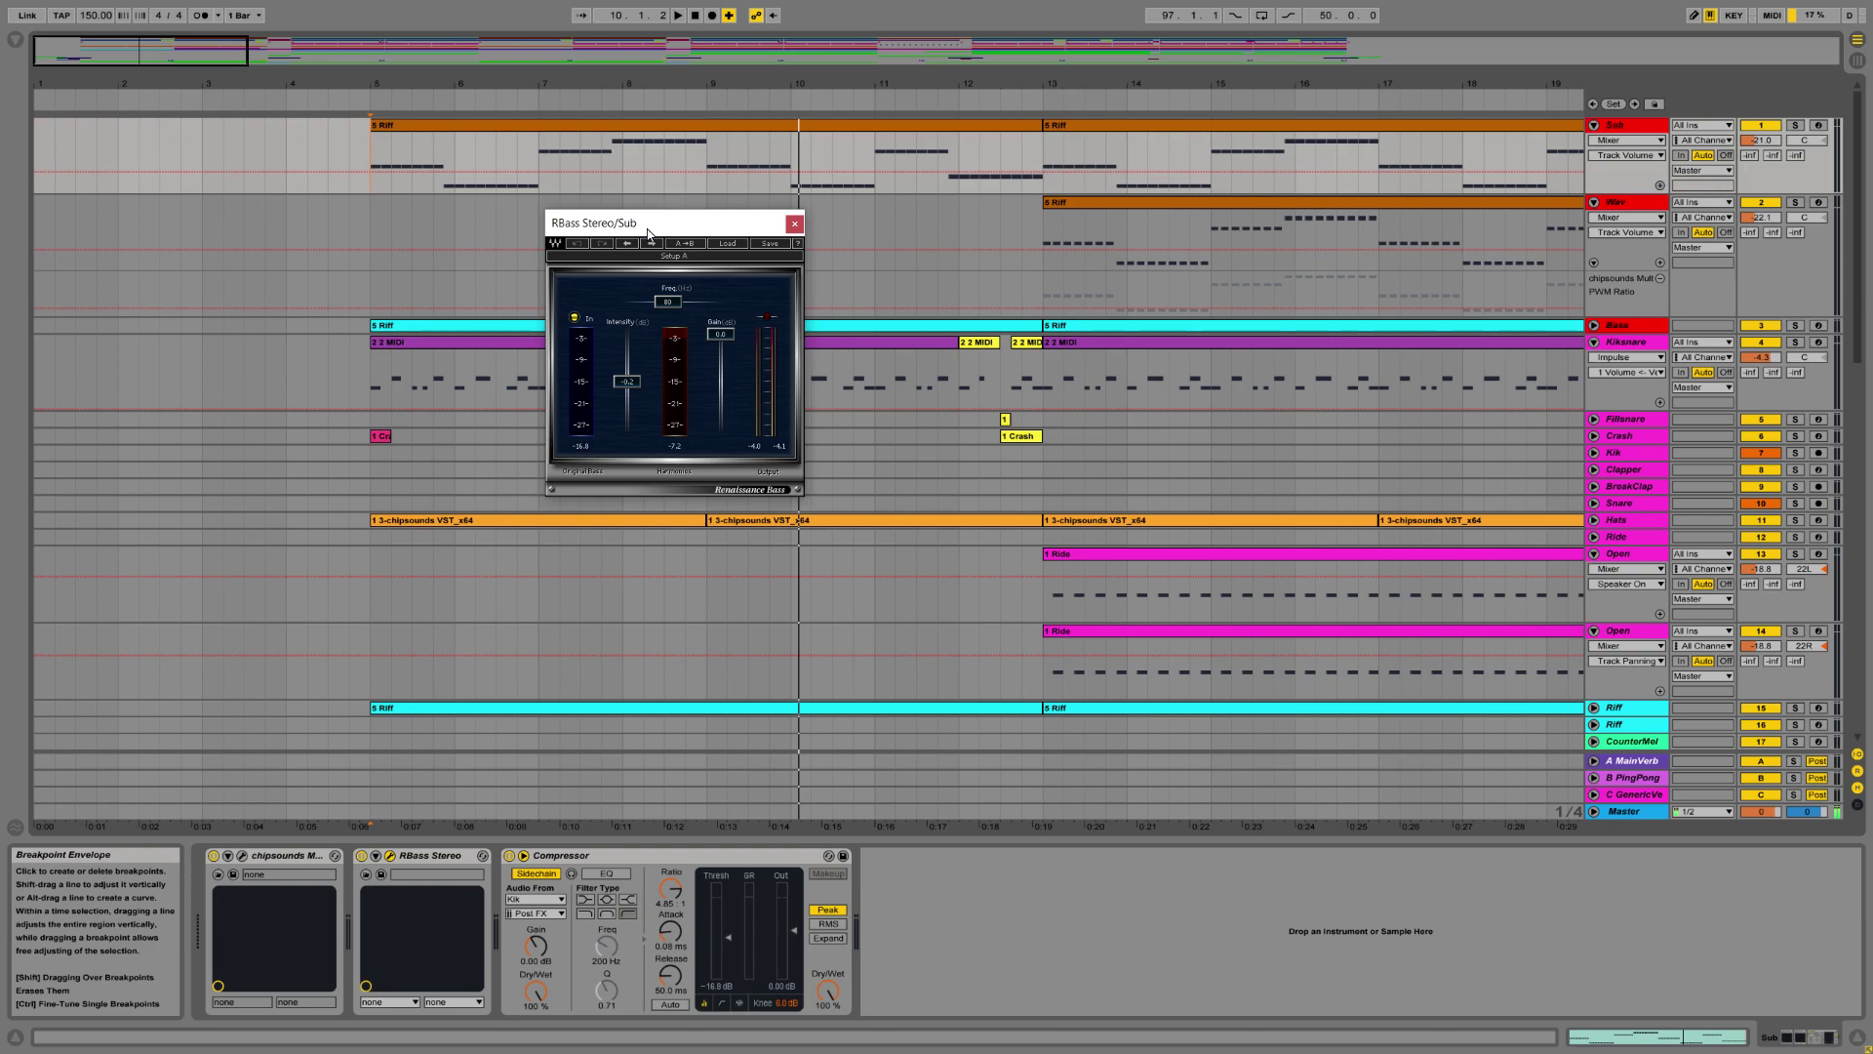
Play the soloed Sub track from bar 5, compare it with RBass off and on twice, unsolo it, and close the RBass window.
{"action": "left_click", "coordinate": [1795, 124]}
{"action": "left_click", "coordinate": [678, 14]}
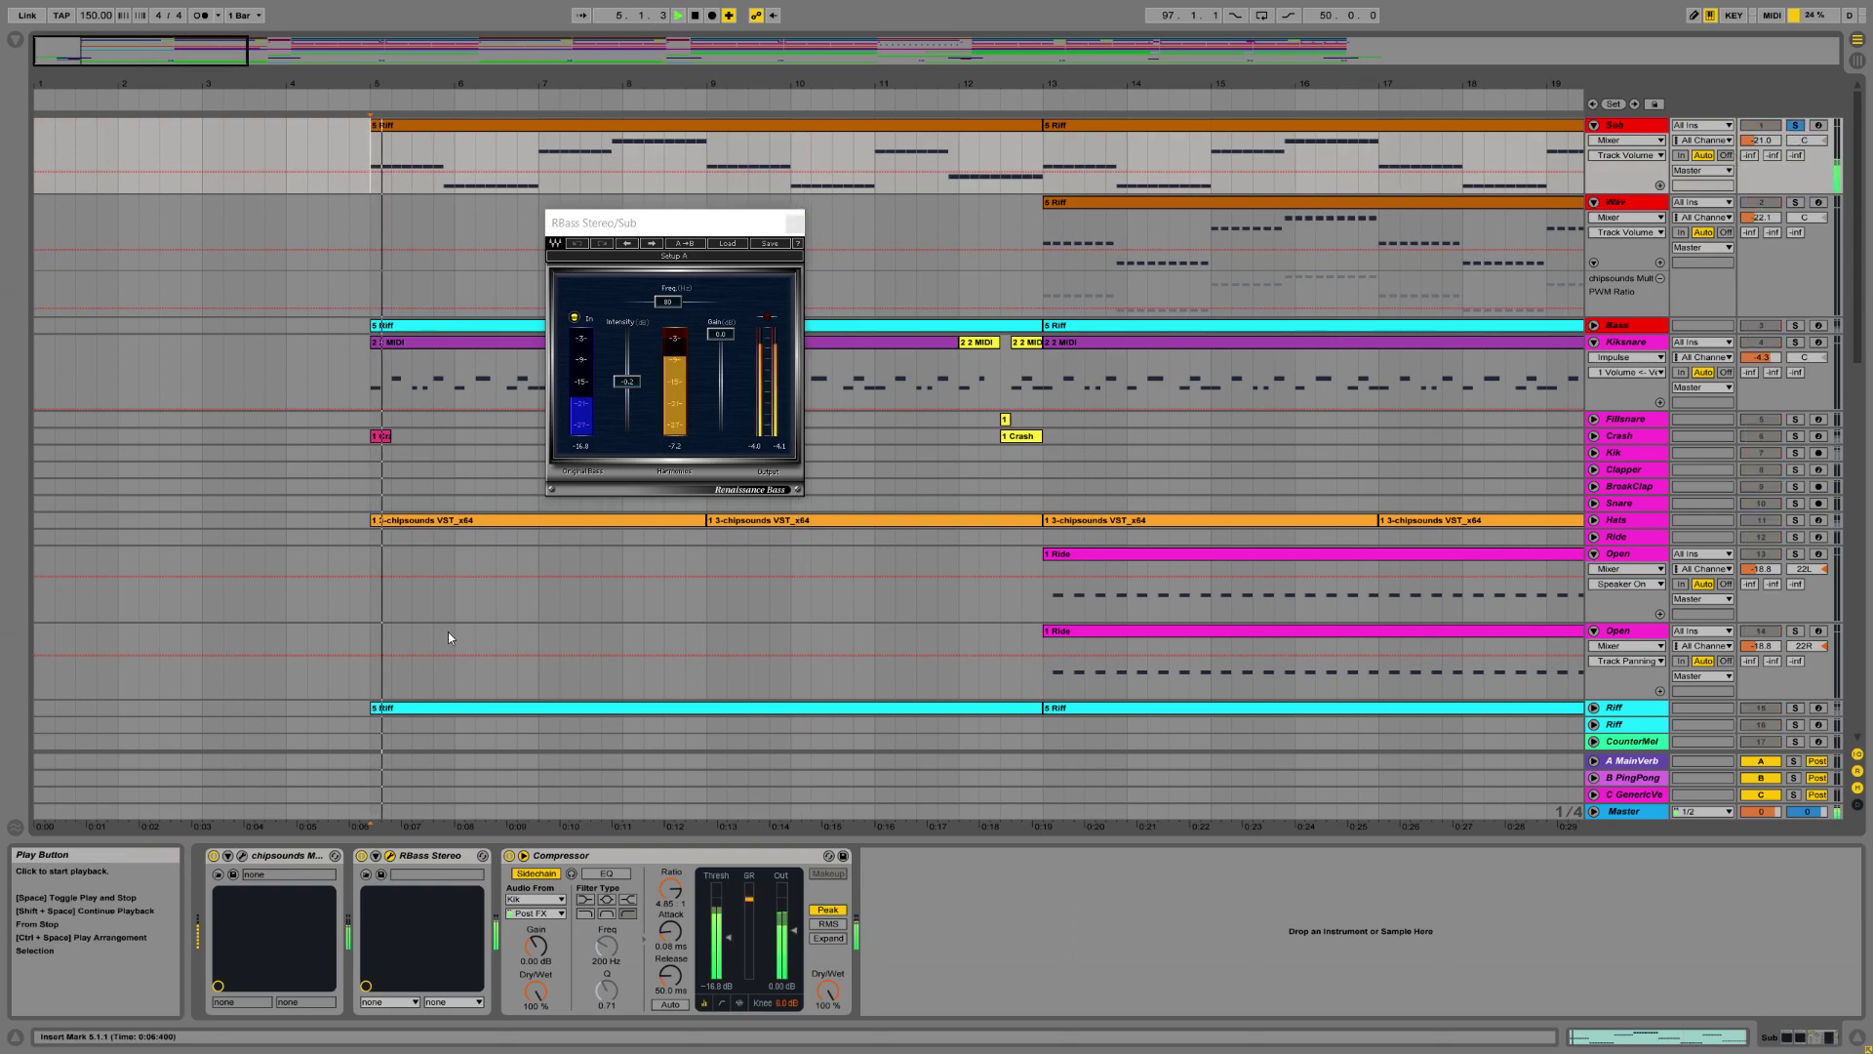
{"action": "left_click", "coordinate": [362, 856]}
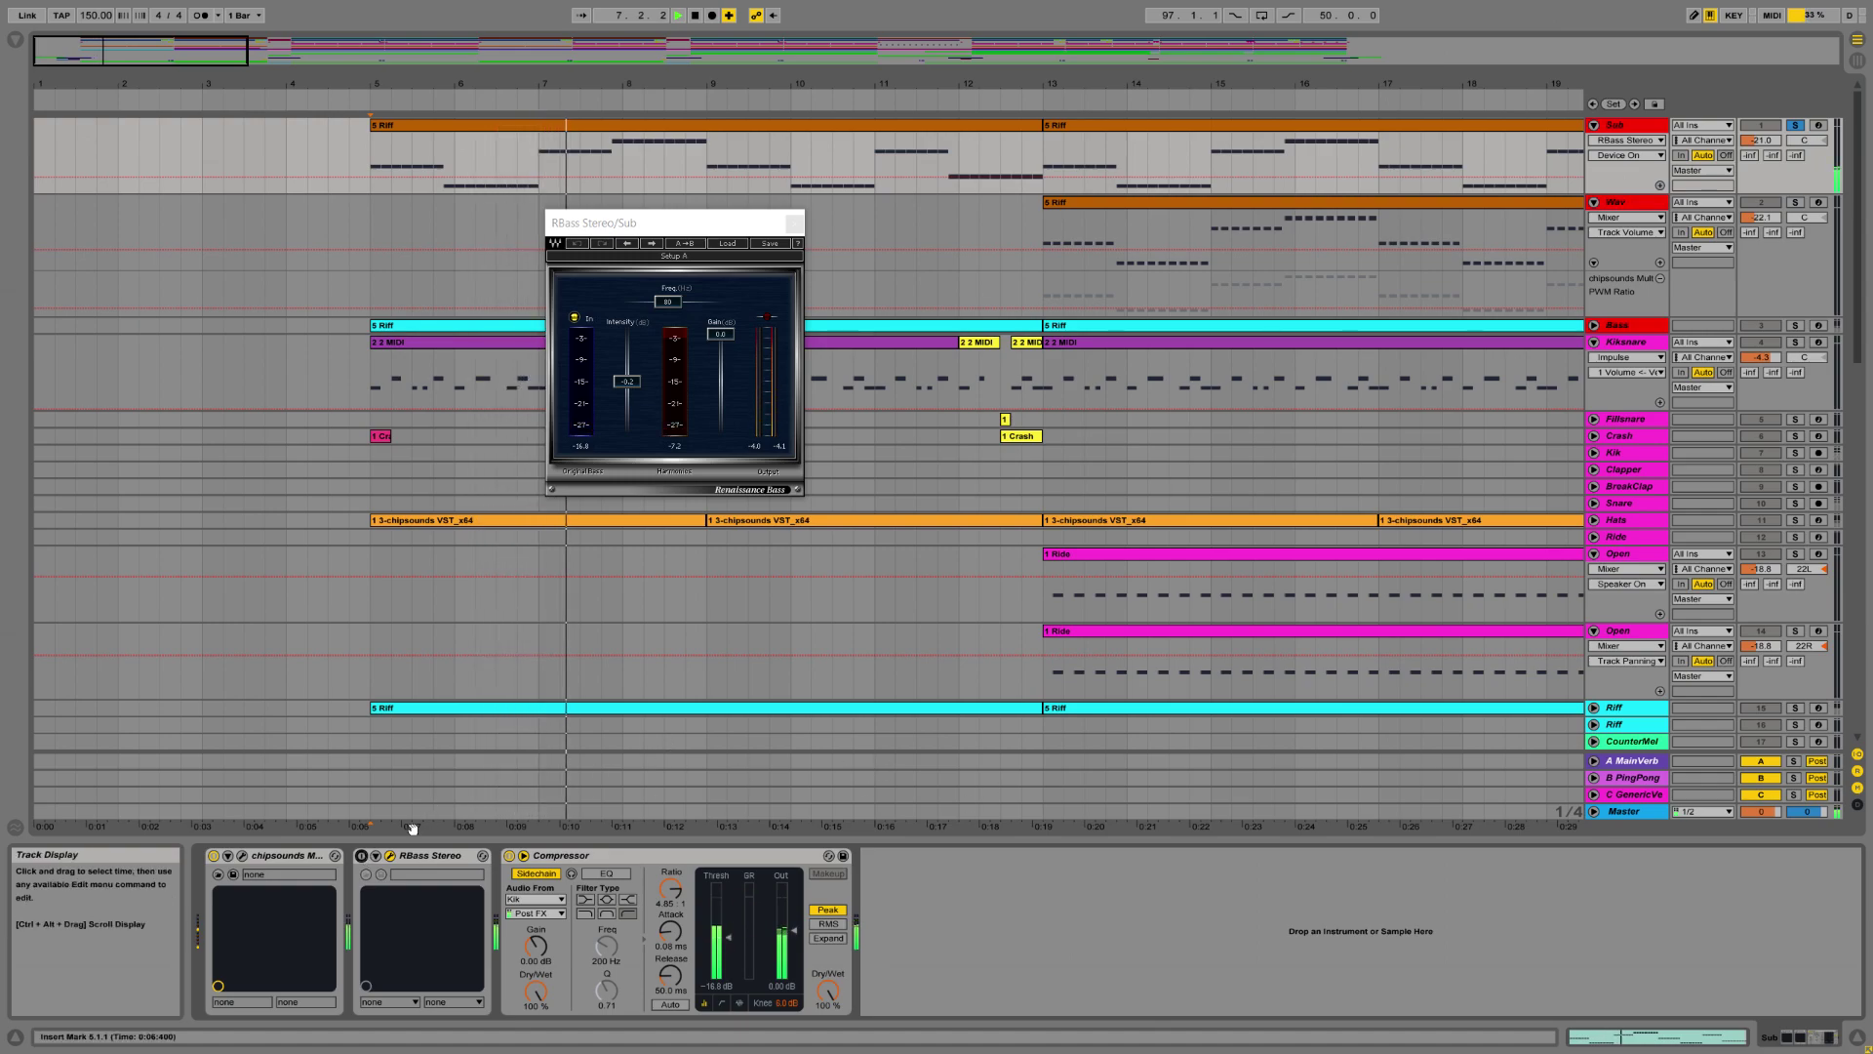
{"action": "left_click", "coordinate": [362, 855]}
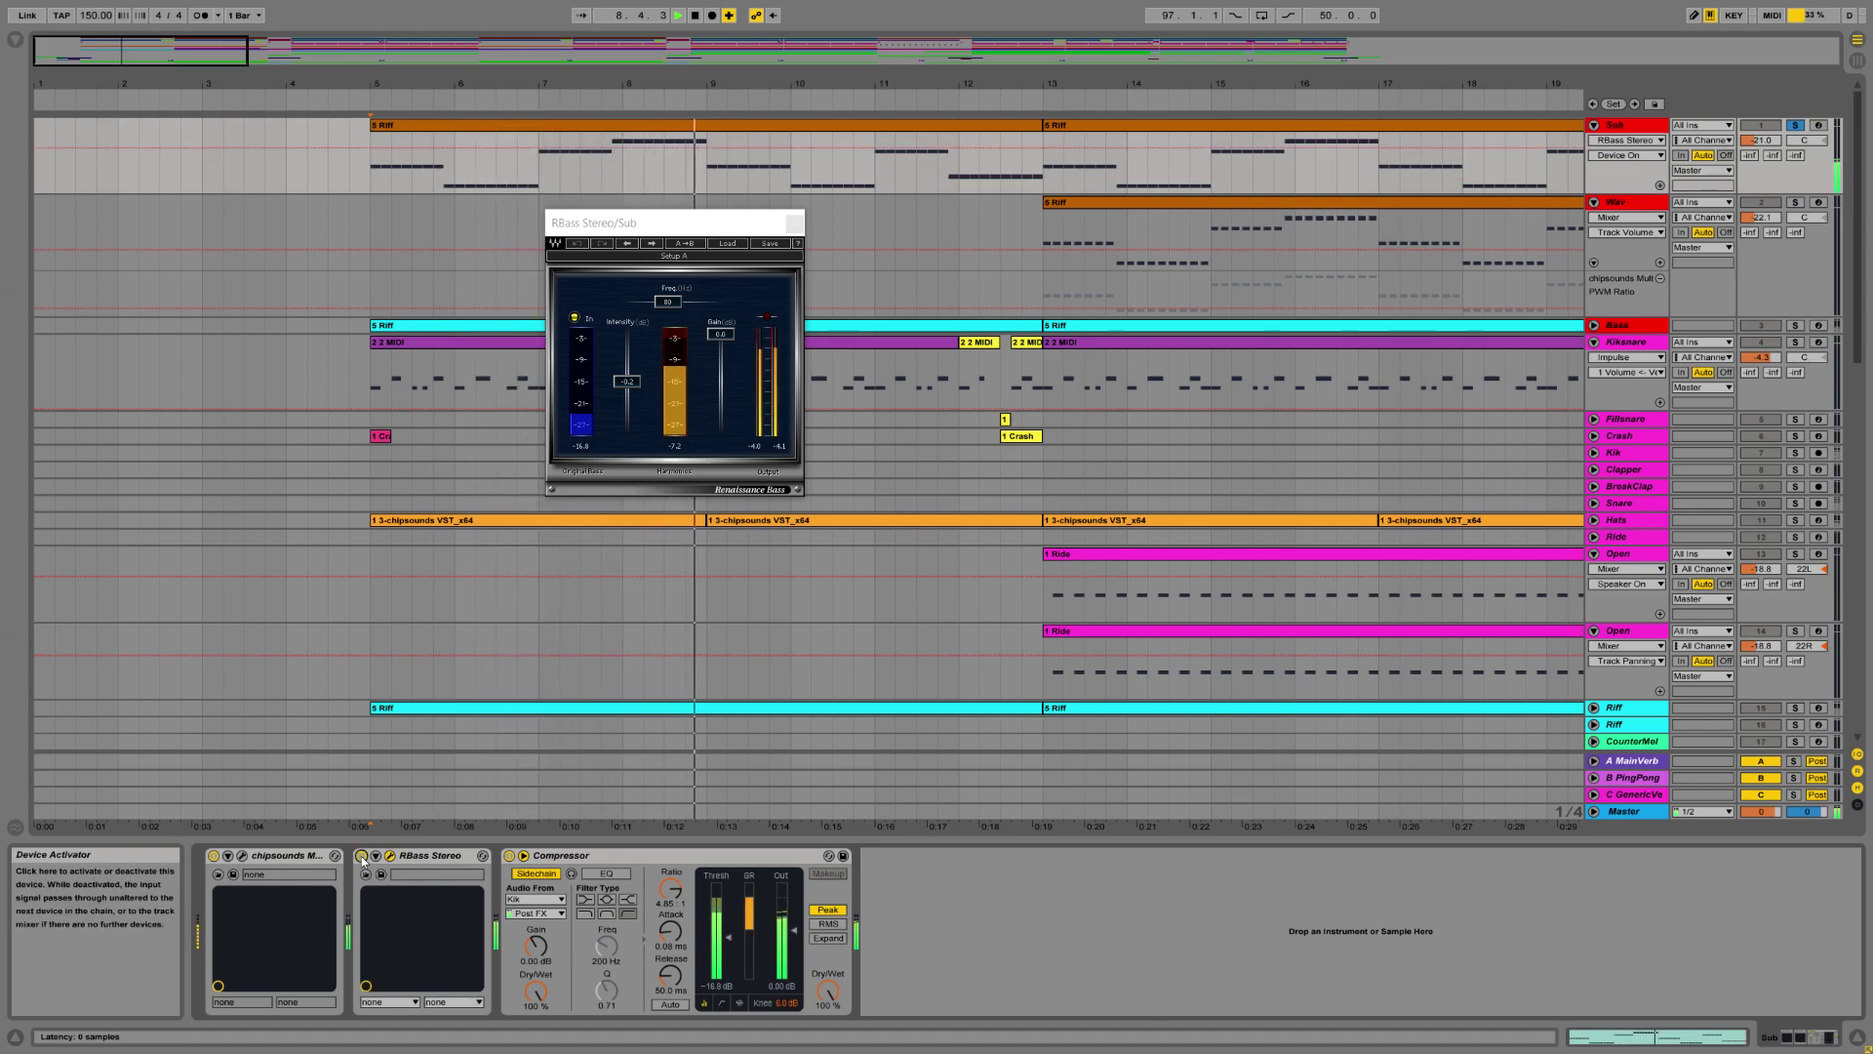
{"action": "left_click", "coordinate": [362, 855]}
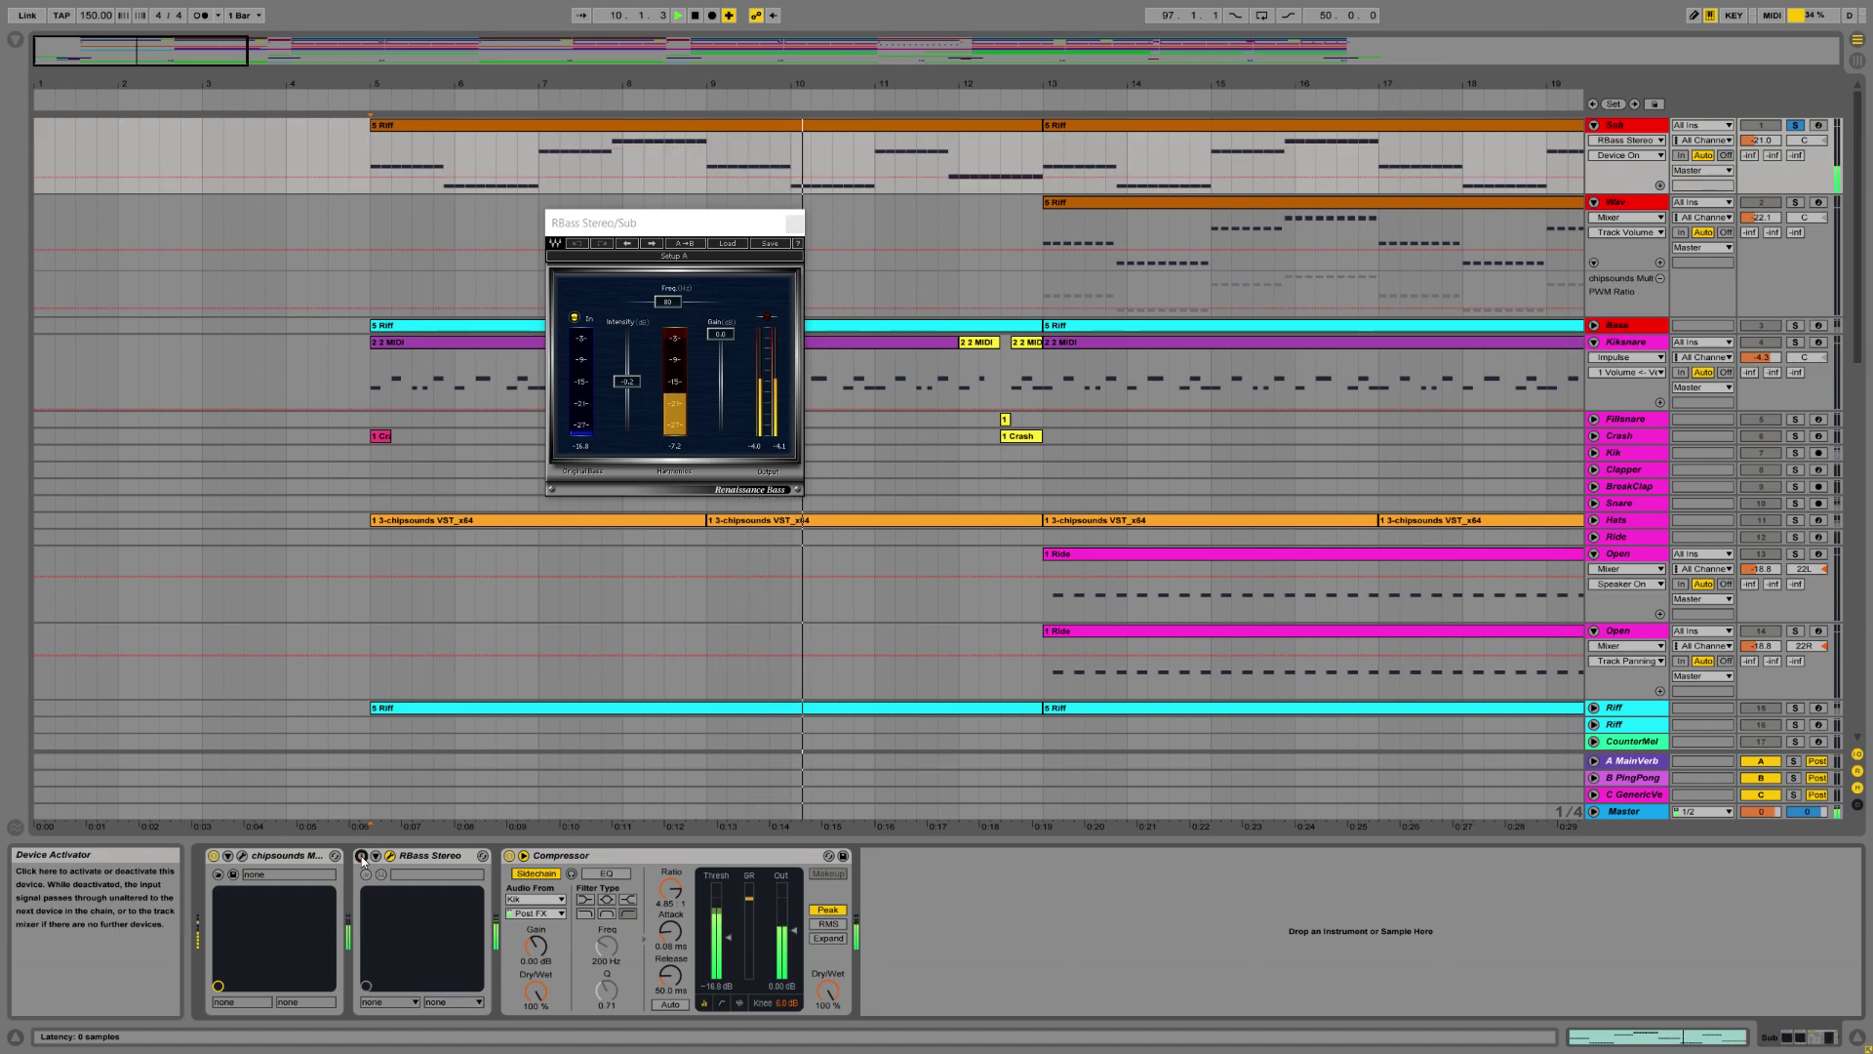
{"action": "left_click", "coordinate": [362, 855]}
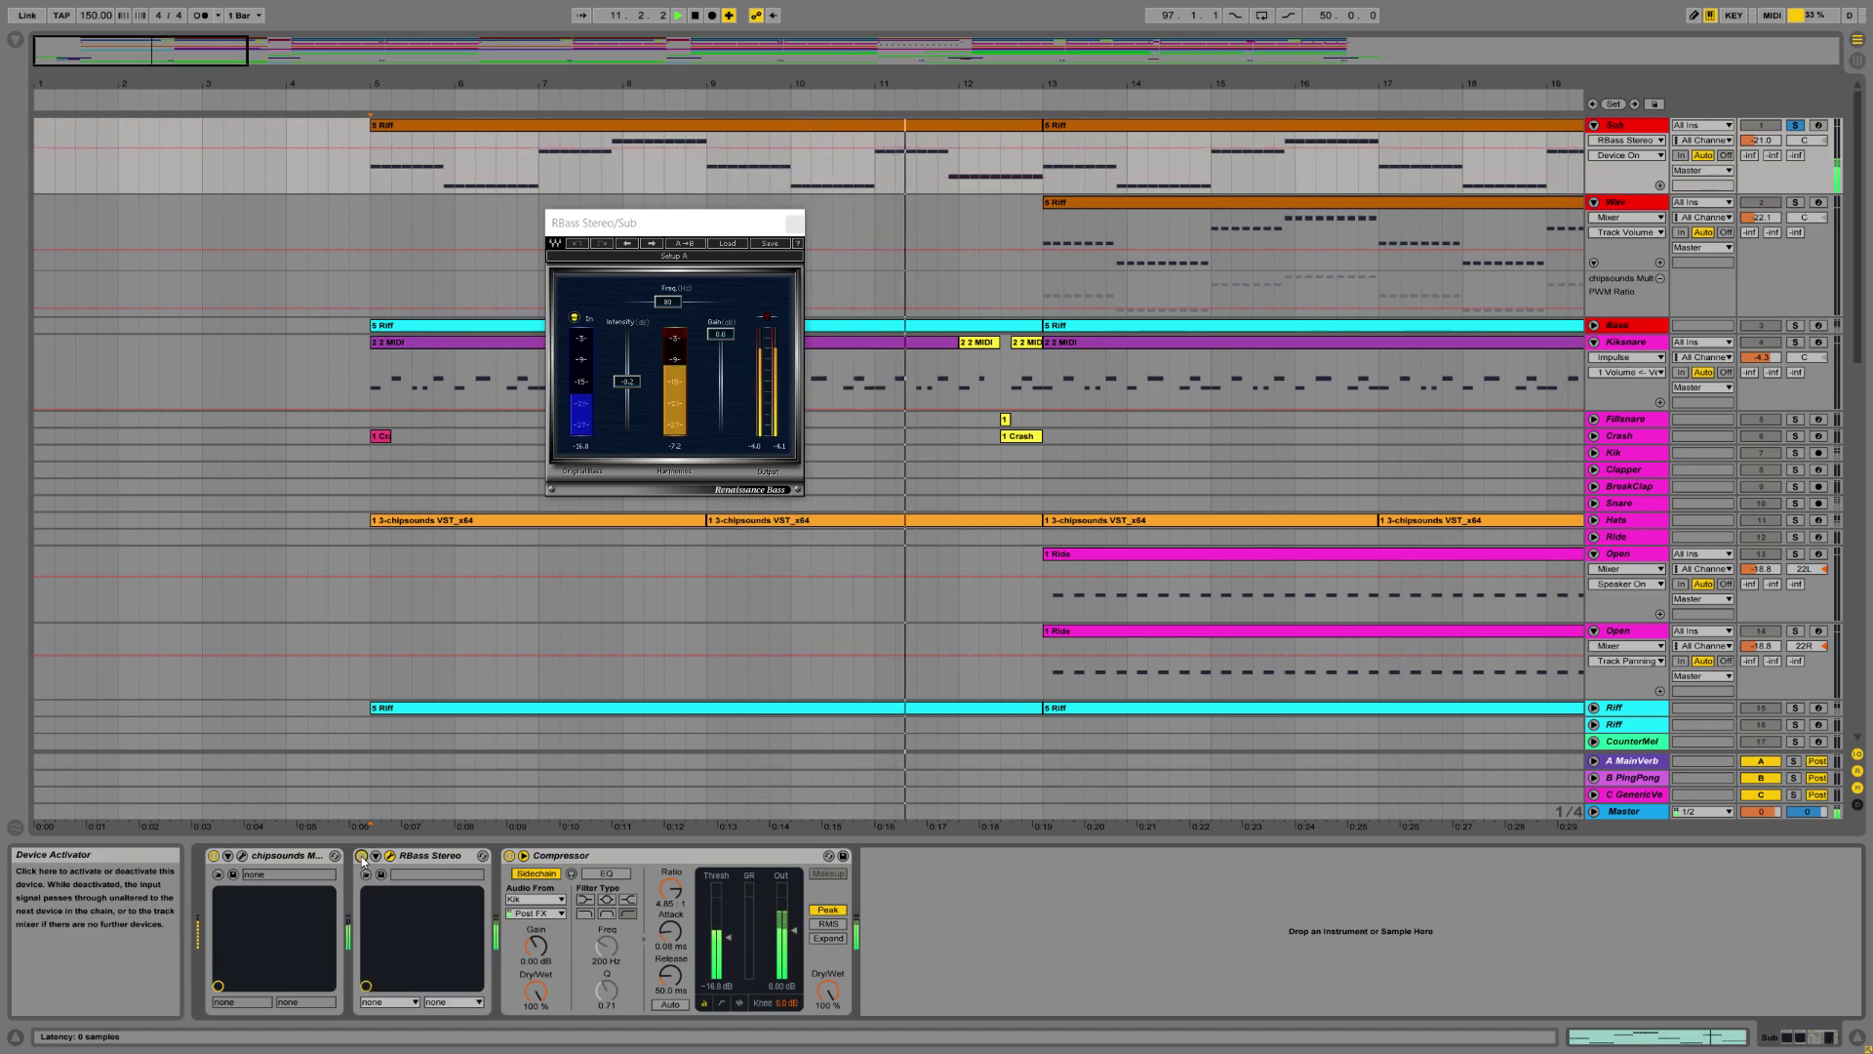
{"action": "left_click", "coordinate": [1793, 125]}
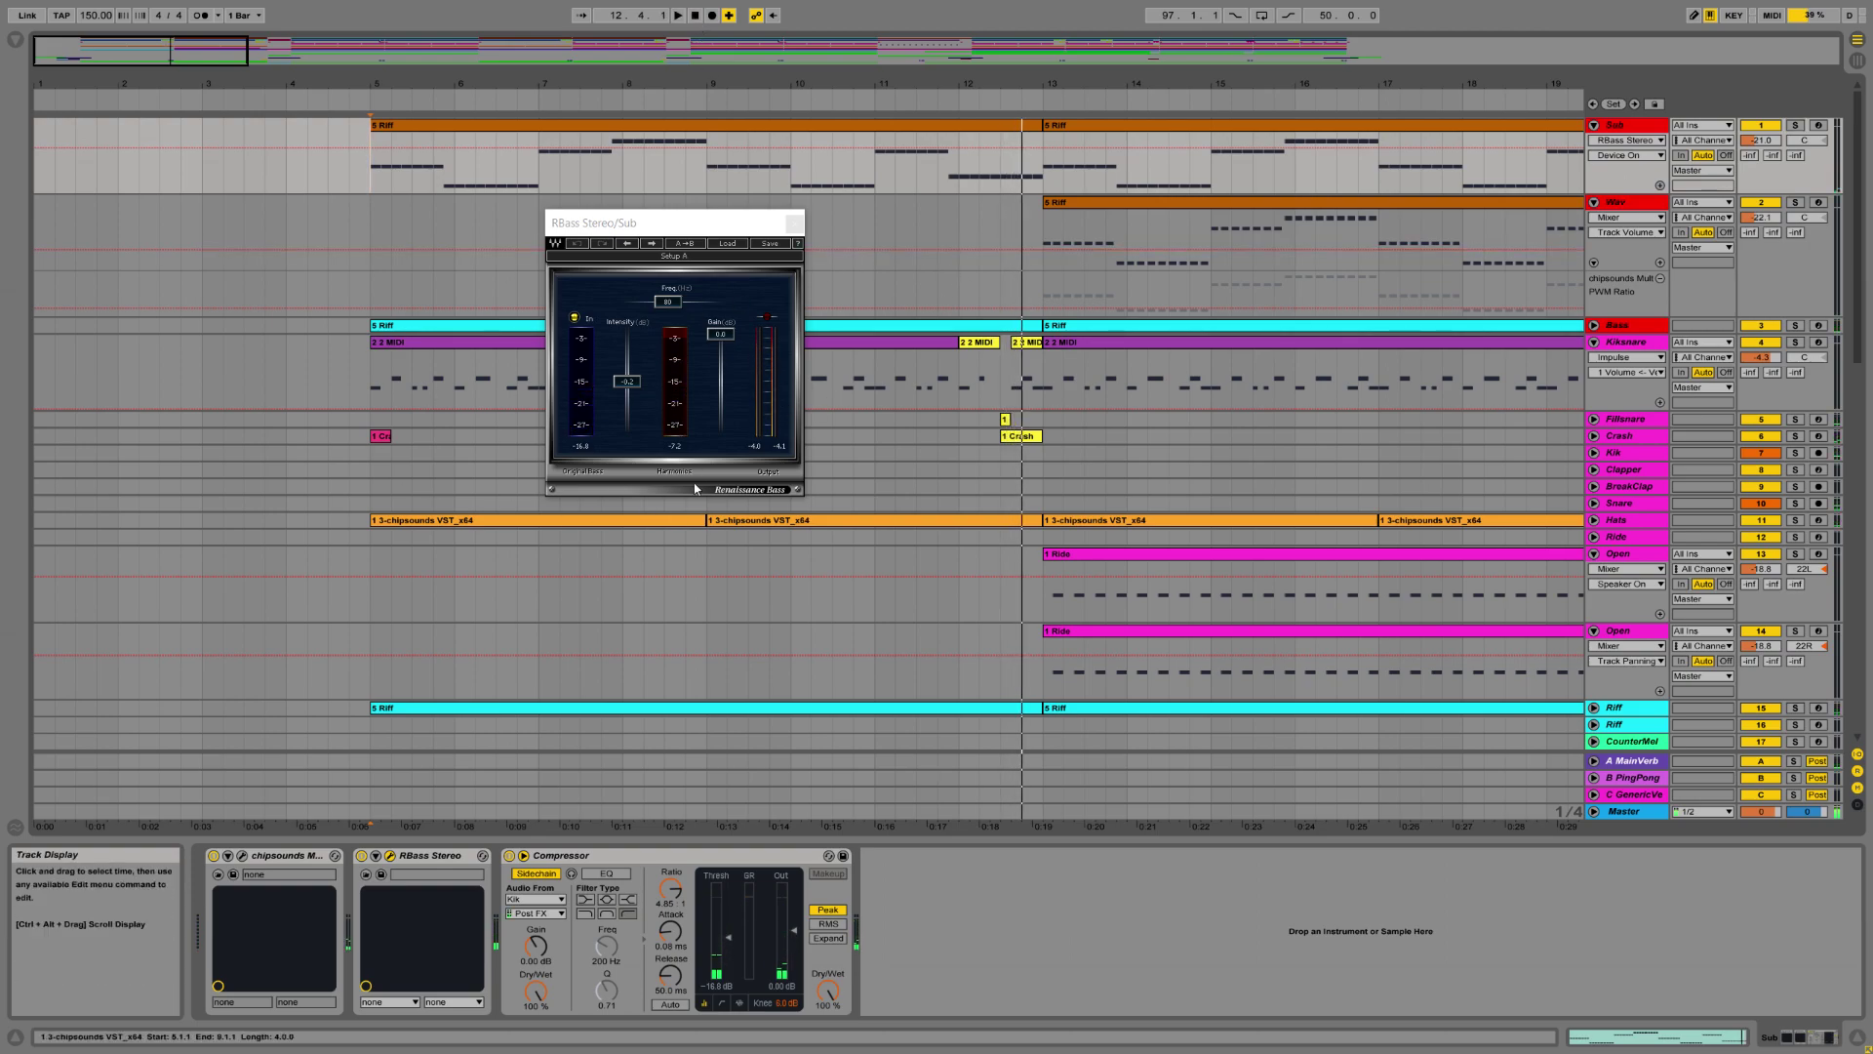
{"action": "left_click", "coordinate": [795, 224]}
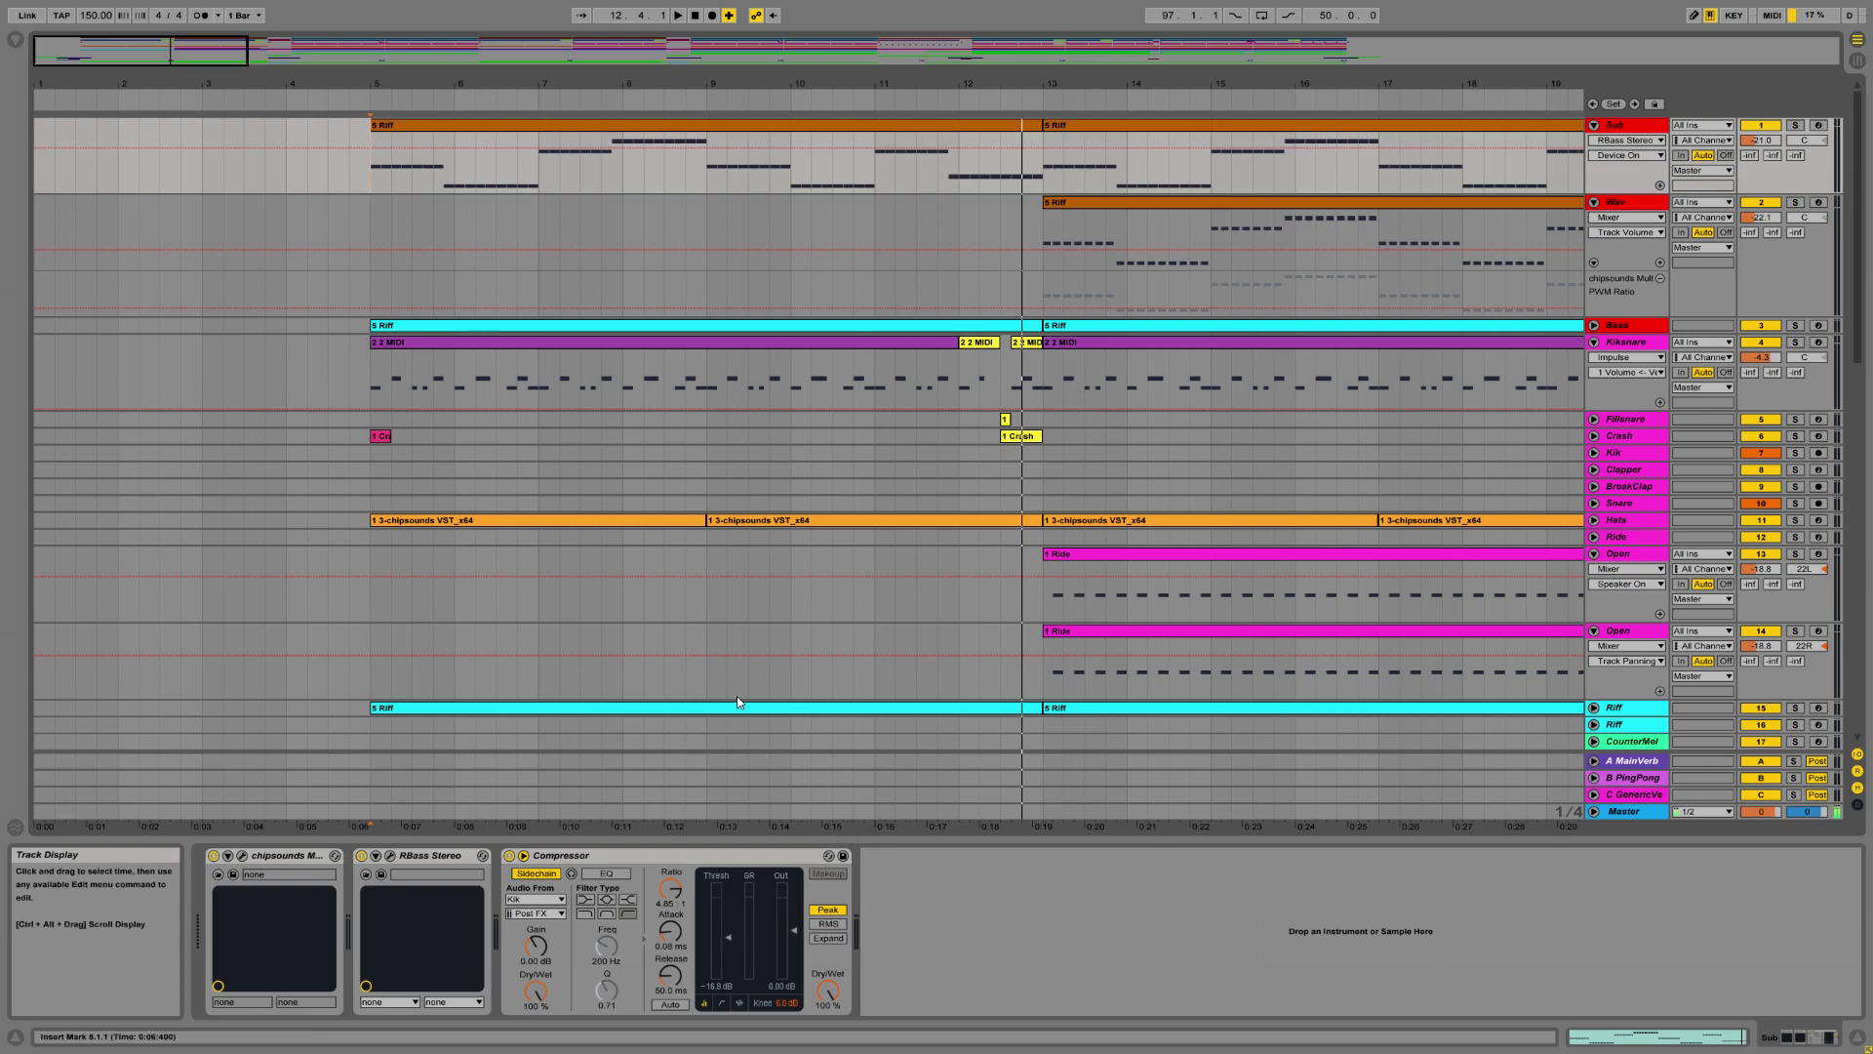
Show the first tracks in the Session View mixer, play from bar 5 to check the Sub level, stop, and return to the arrangement.
{"action": "left_click", "coordinate": [1858, 60]}
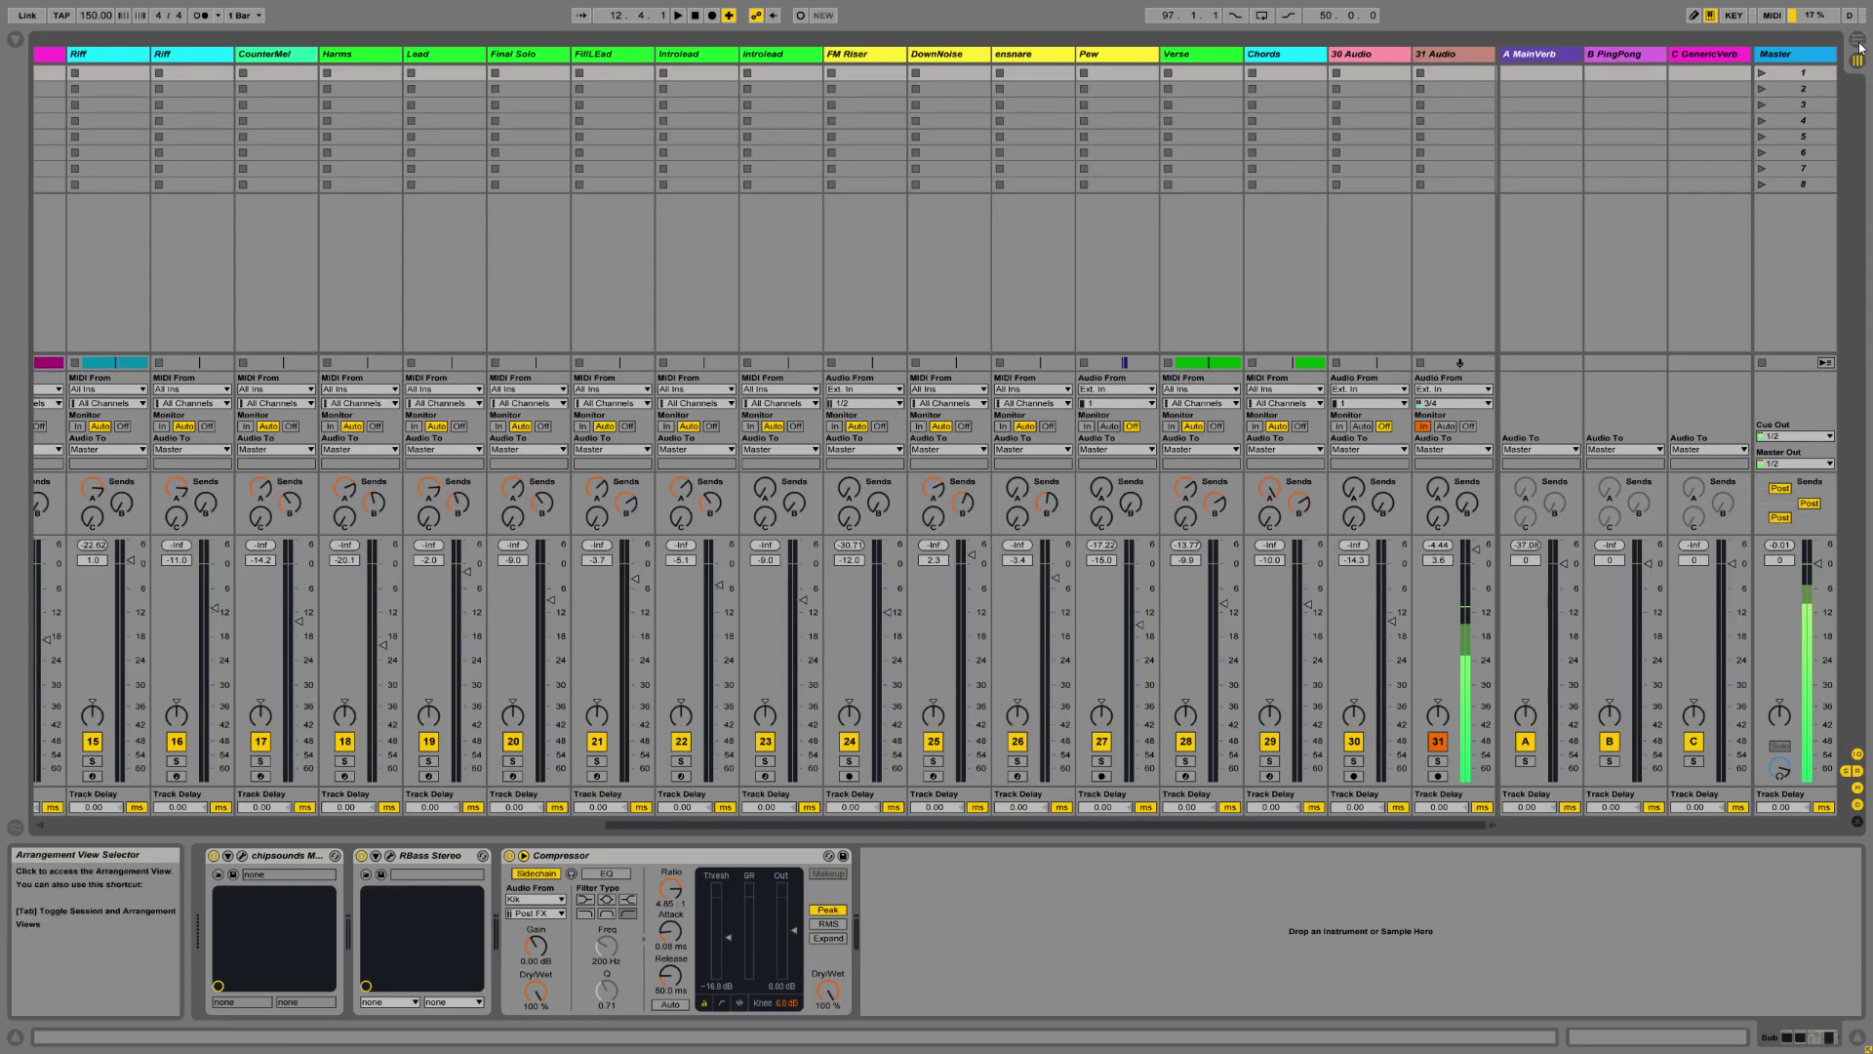
{"action": "left_click", "coordinate": [1858, 43]}
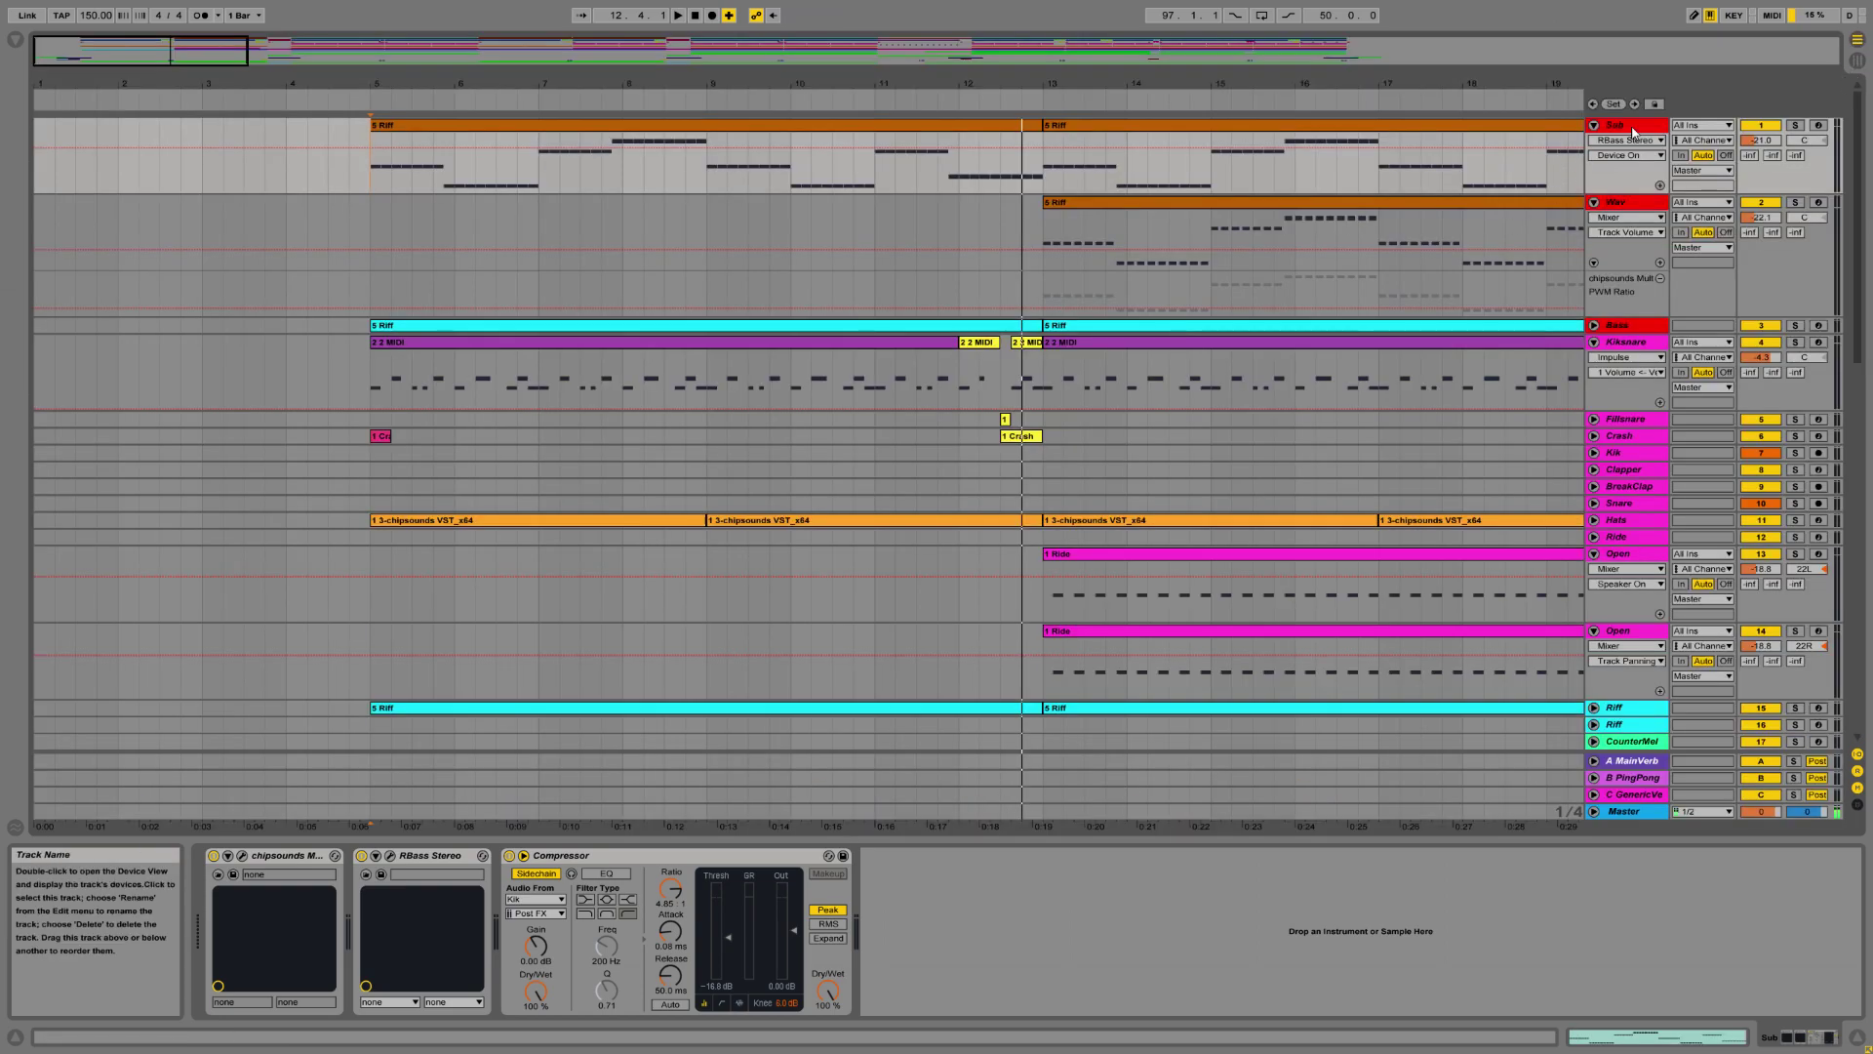
{"action": "left_click", "coordinate": [1858, 59]}
{"action": "left_click_drag", "start_coordinate": [846, 825], "coordinate": [280, 821]}
{"action": "left_click", "coordinate": [679, 16]}
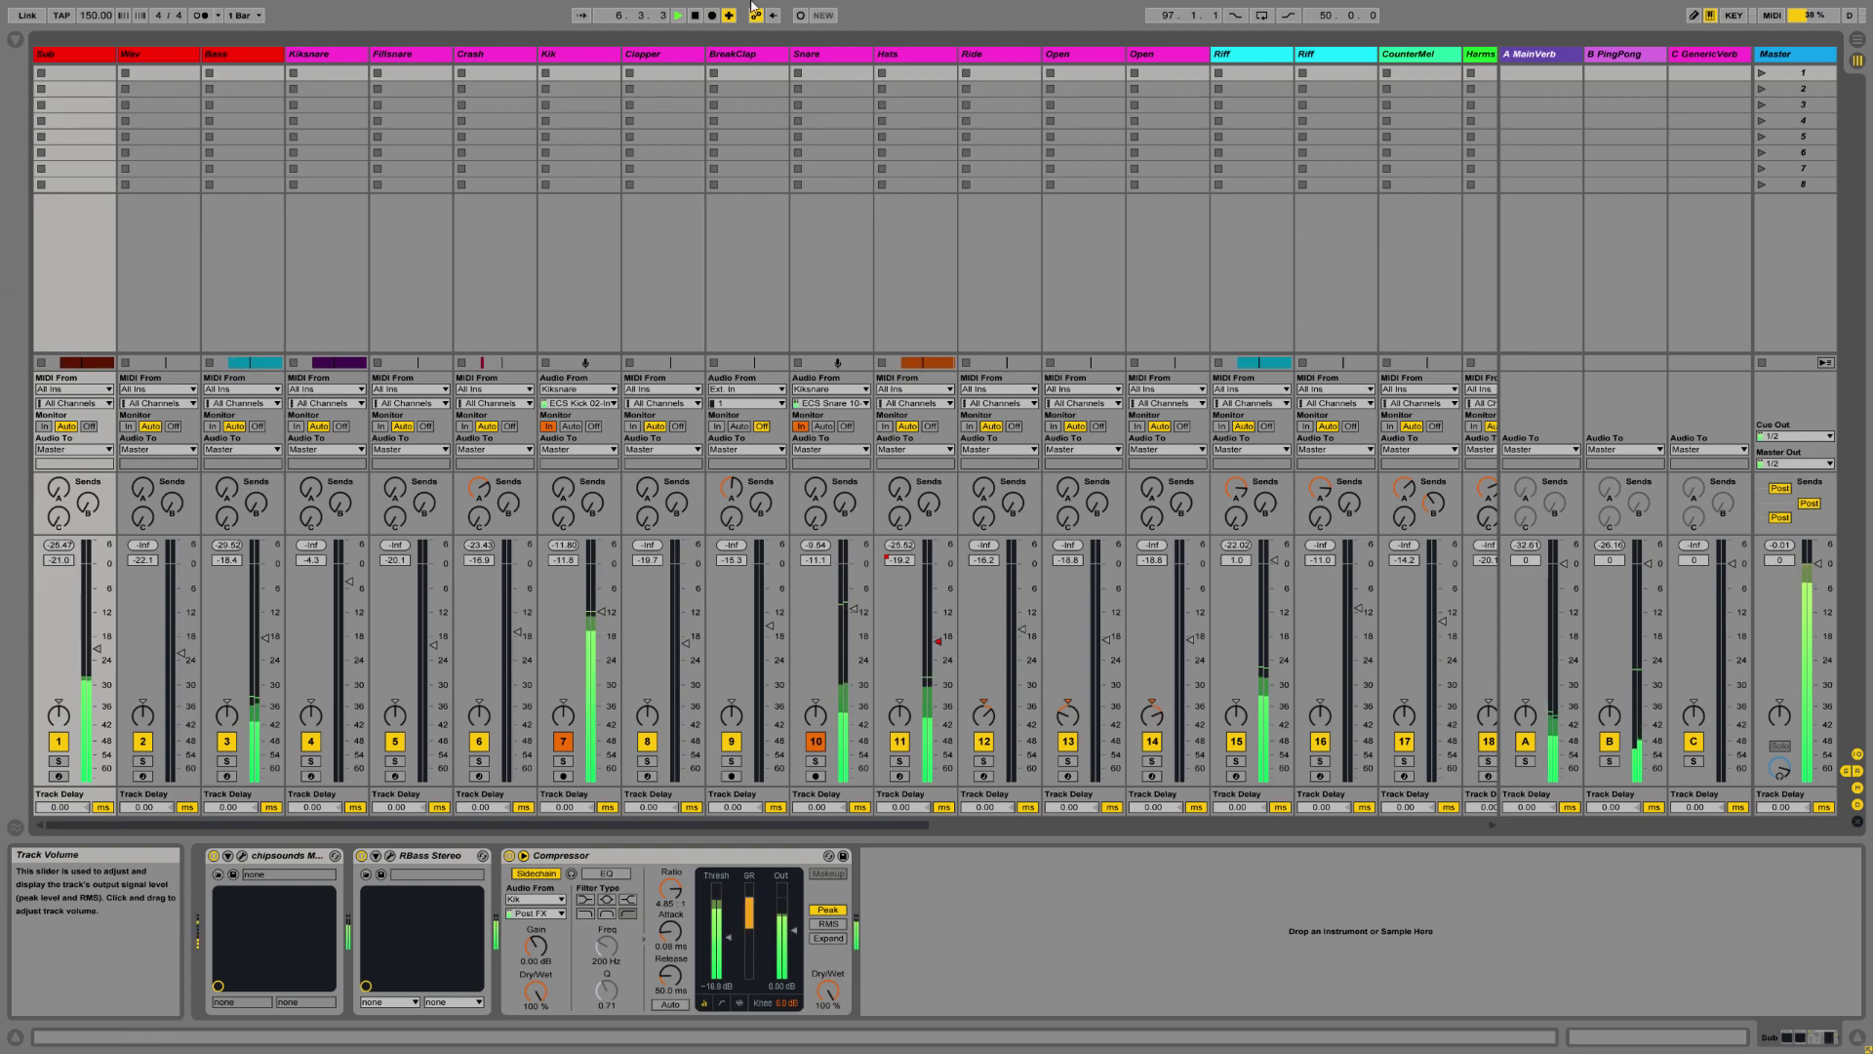
{"action": "key", "text": "space"}
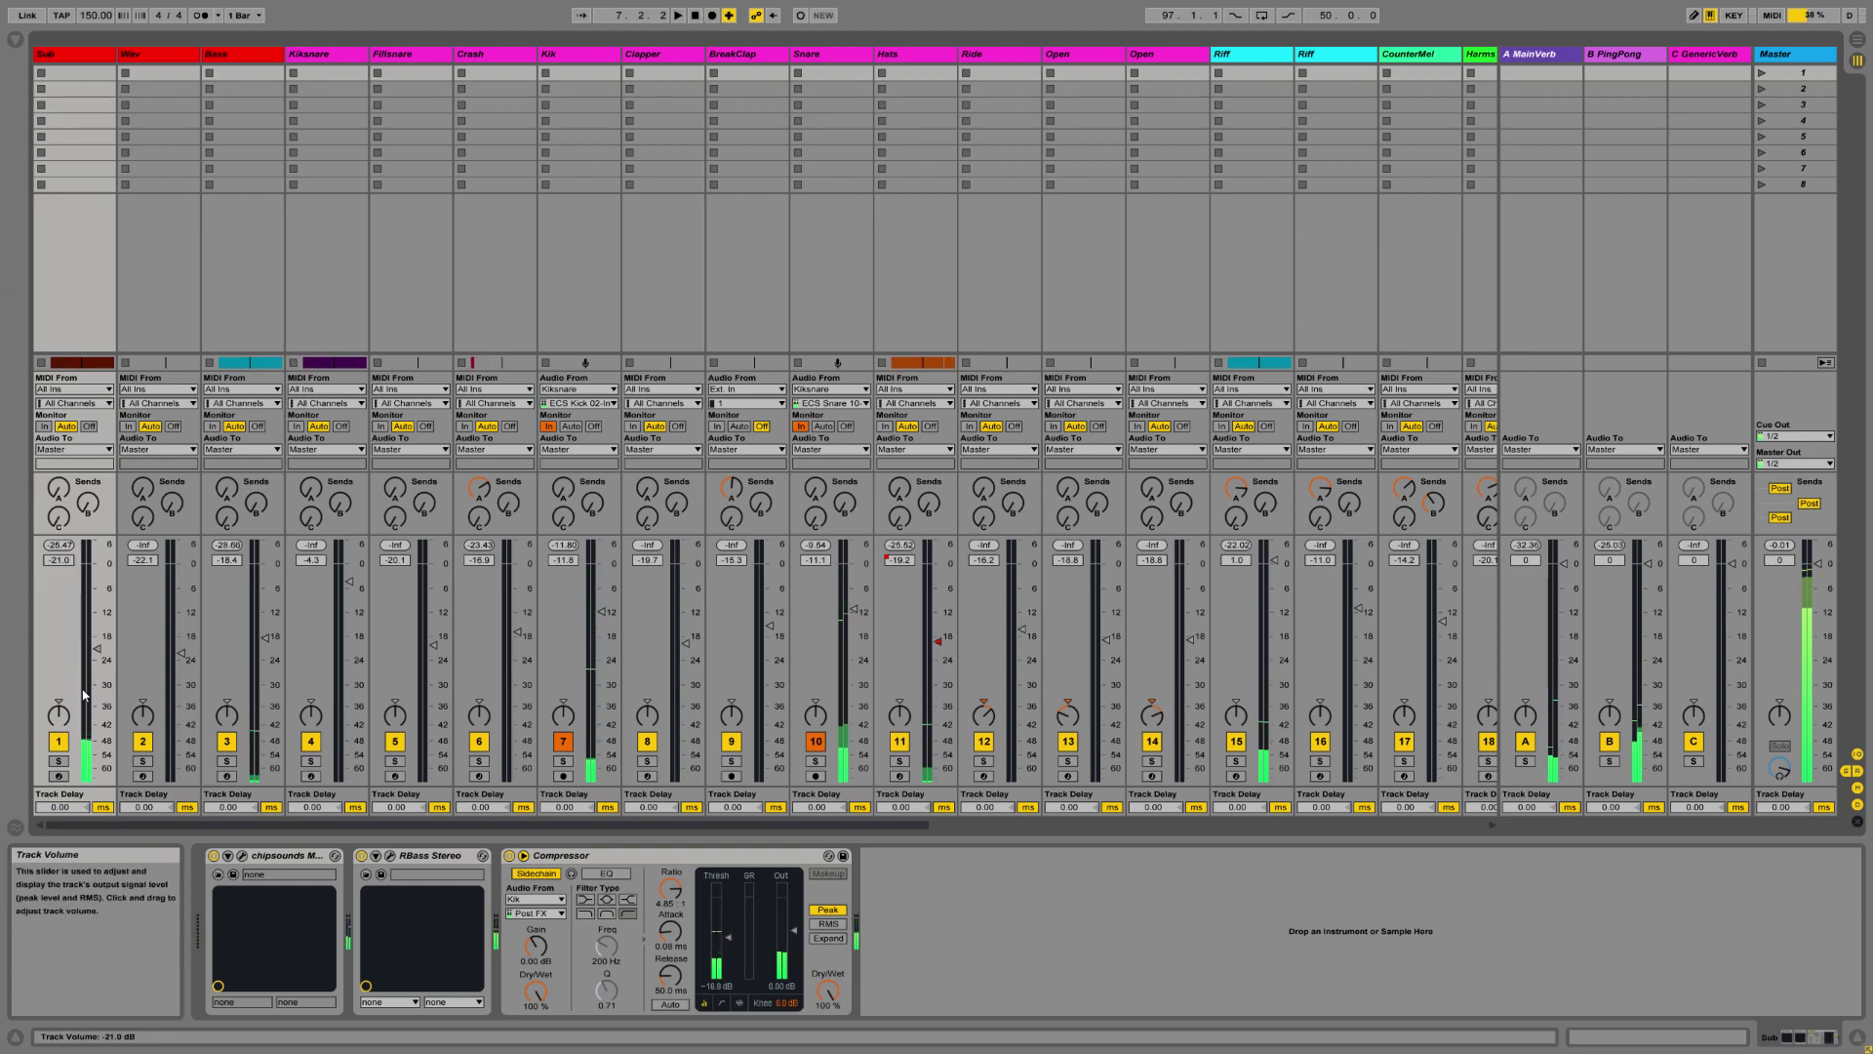
{"action": "left_click", "coordinate": [1856, 43]}
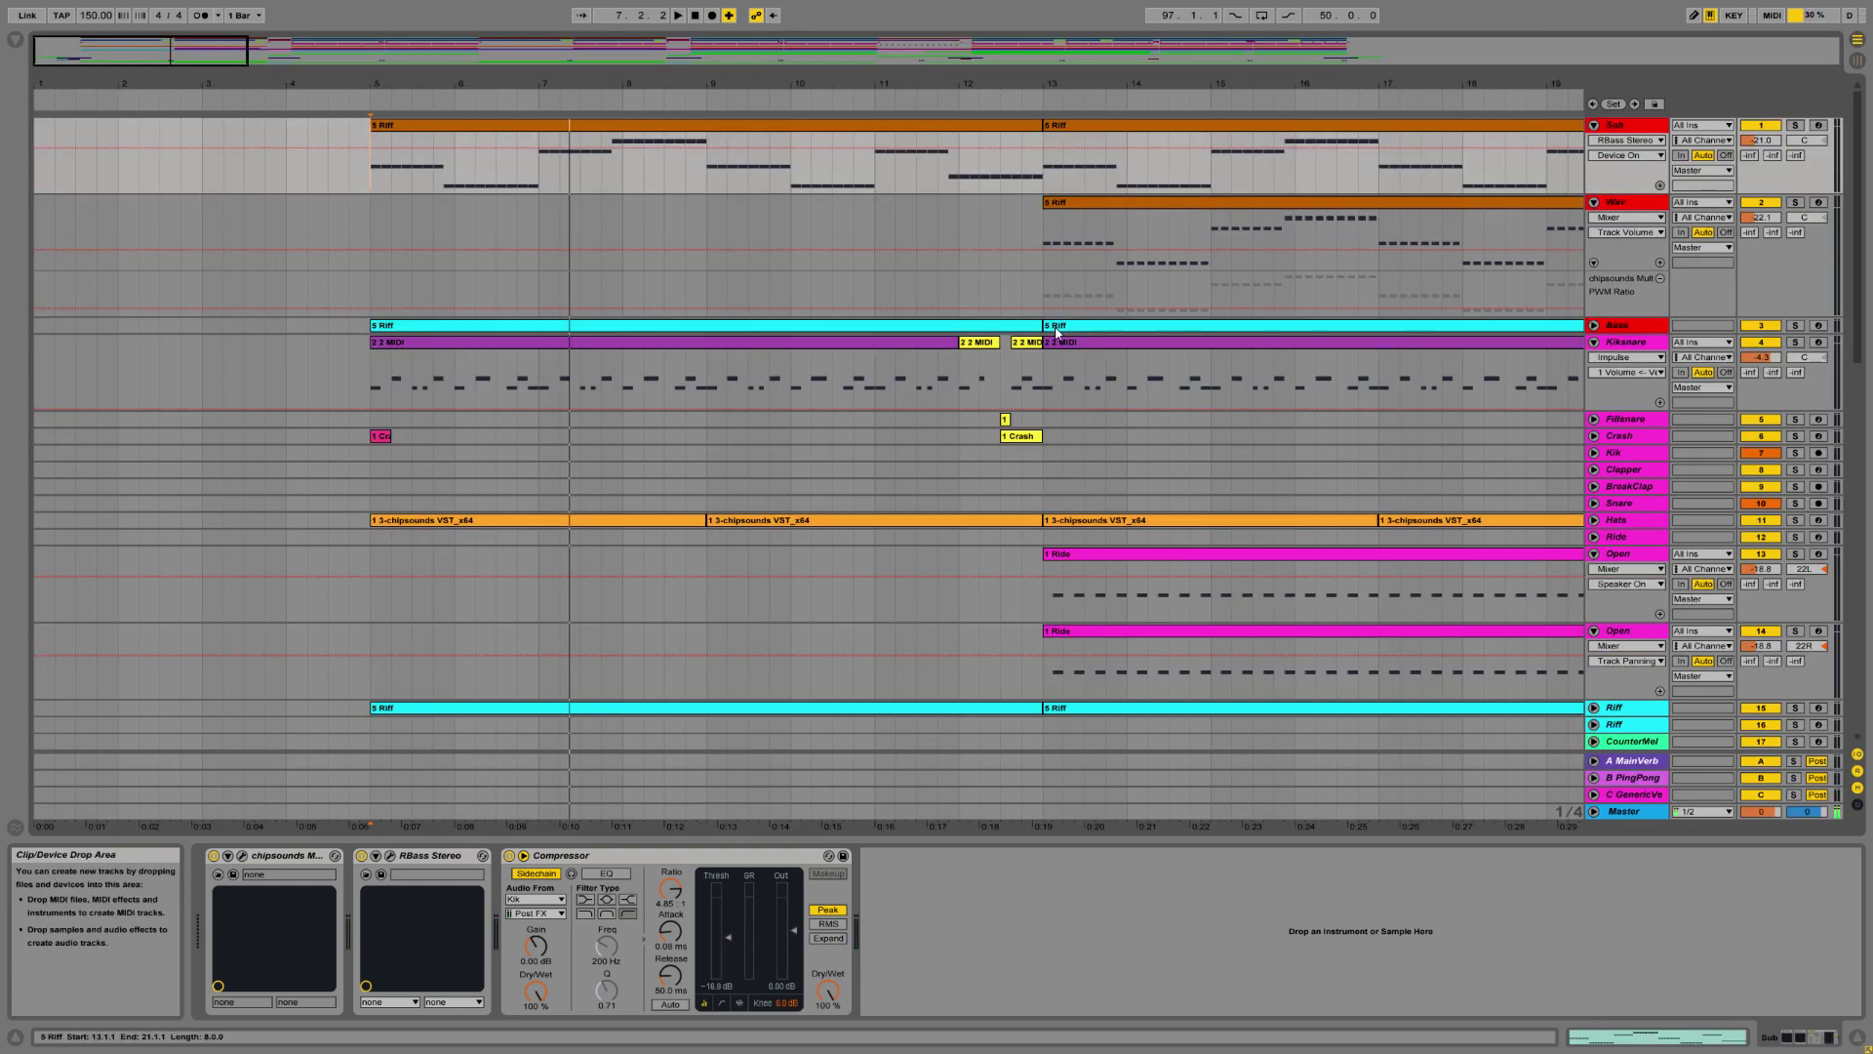
Unfold the Bass track, place the start position at bar 5 on it, and open its chipsynth MD synth.
{"action": "left_click", "coordinate": [1594, 325]}
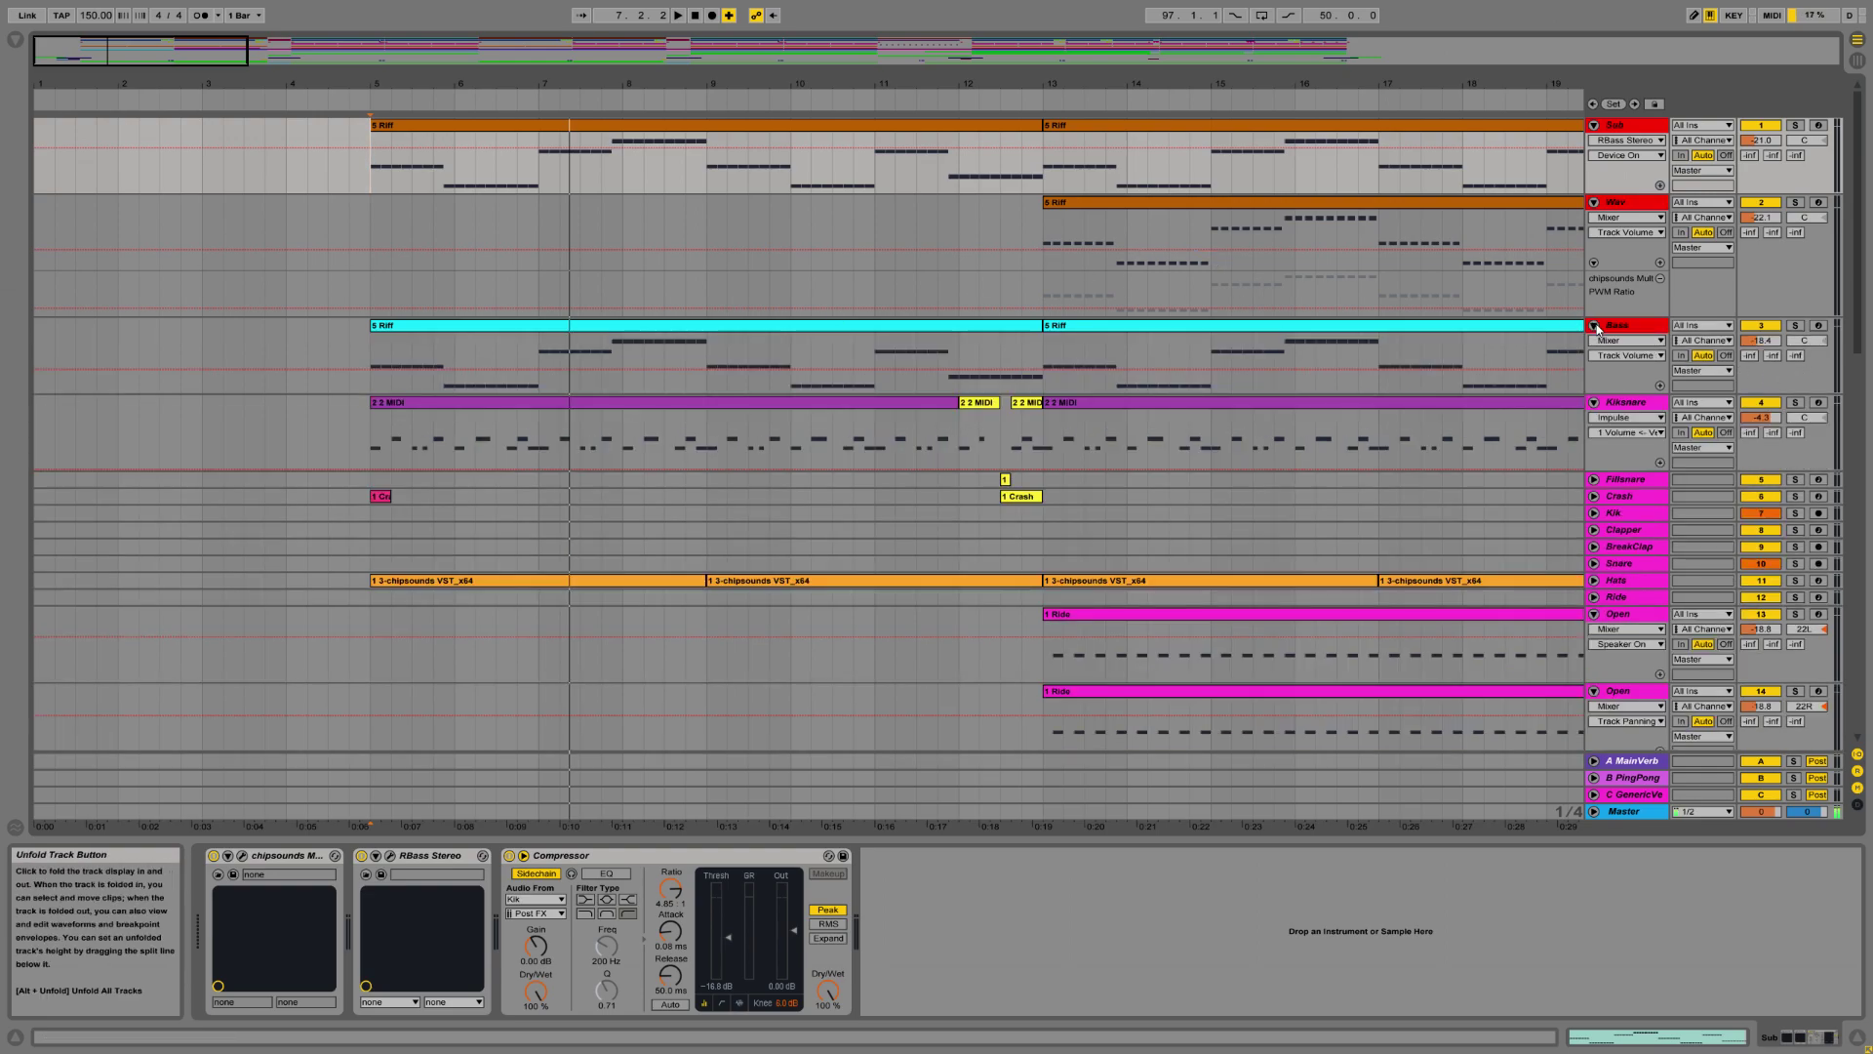
{"action": "left_click", "coordinate": [370, 362]}
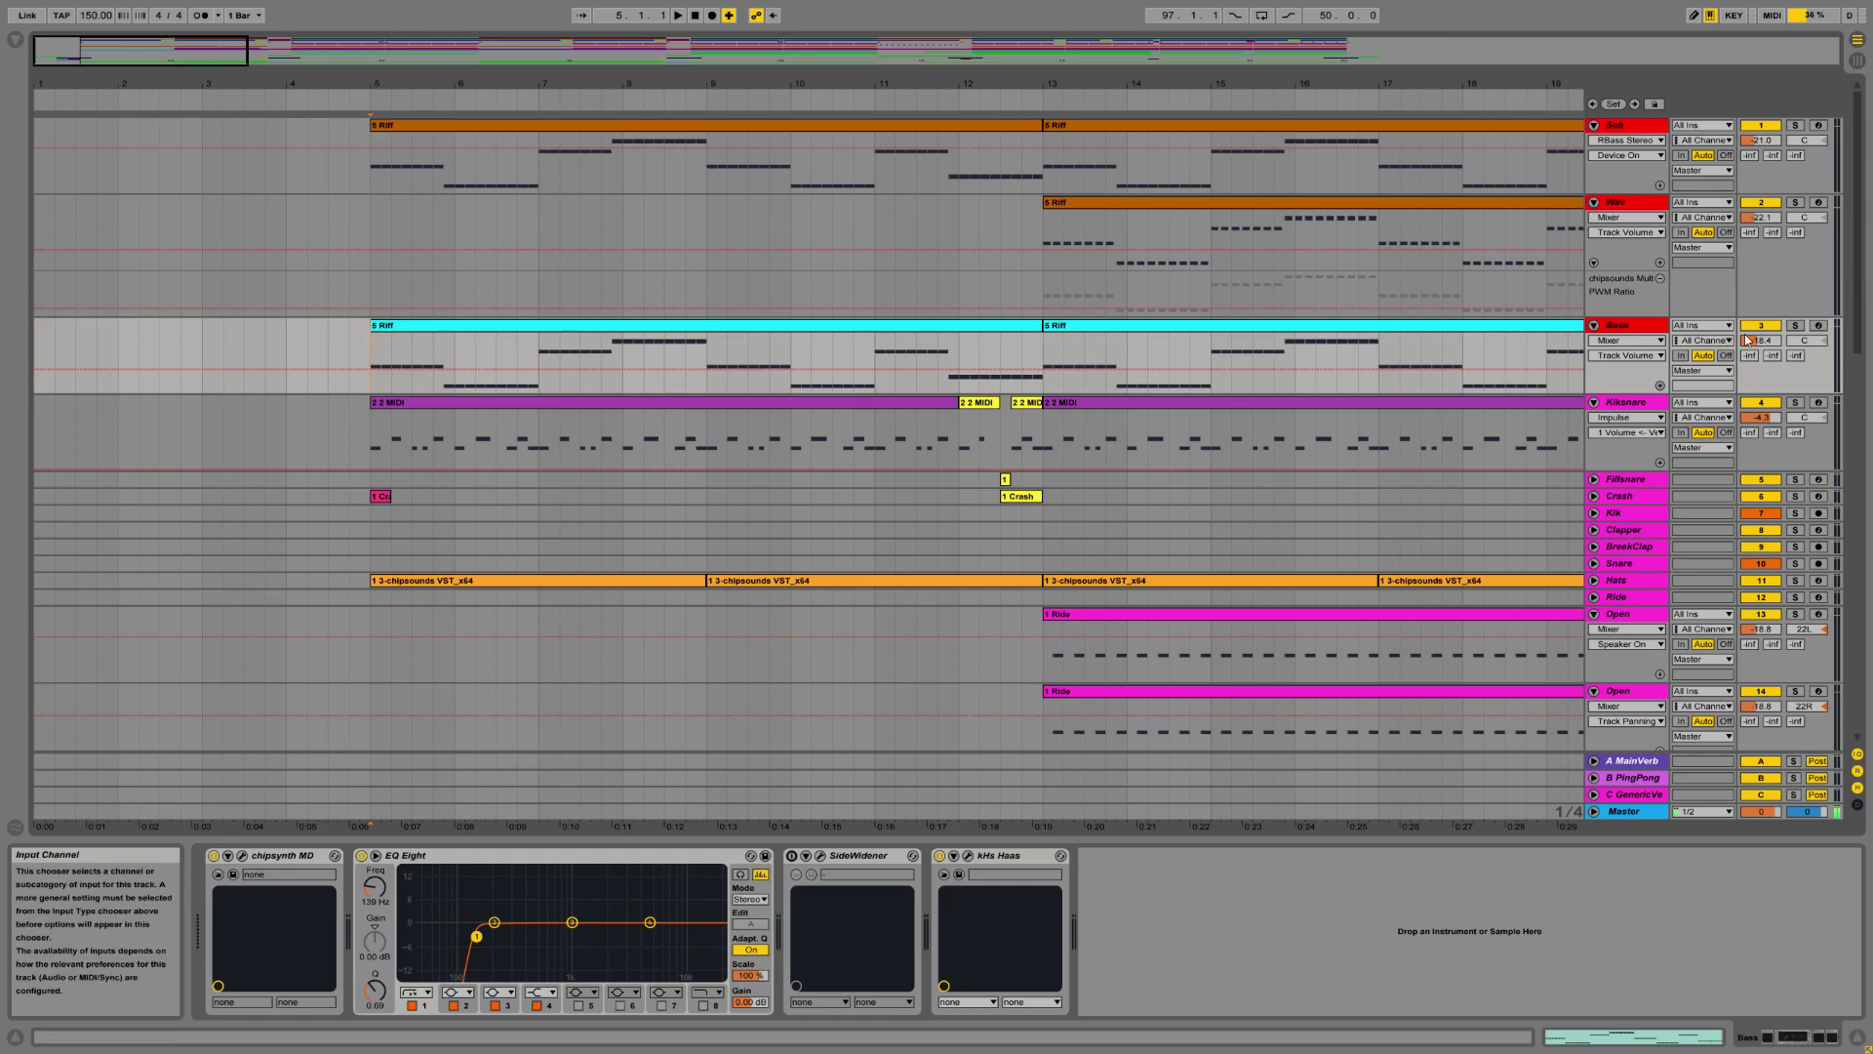
{"action": "left_click", "coordinate": [243, 856]}
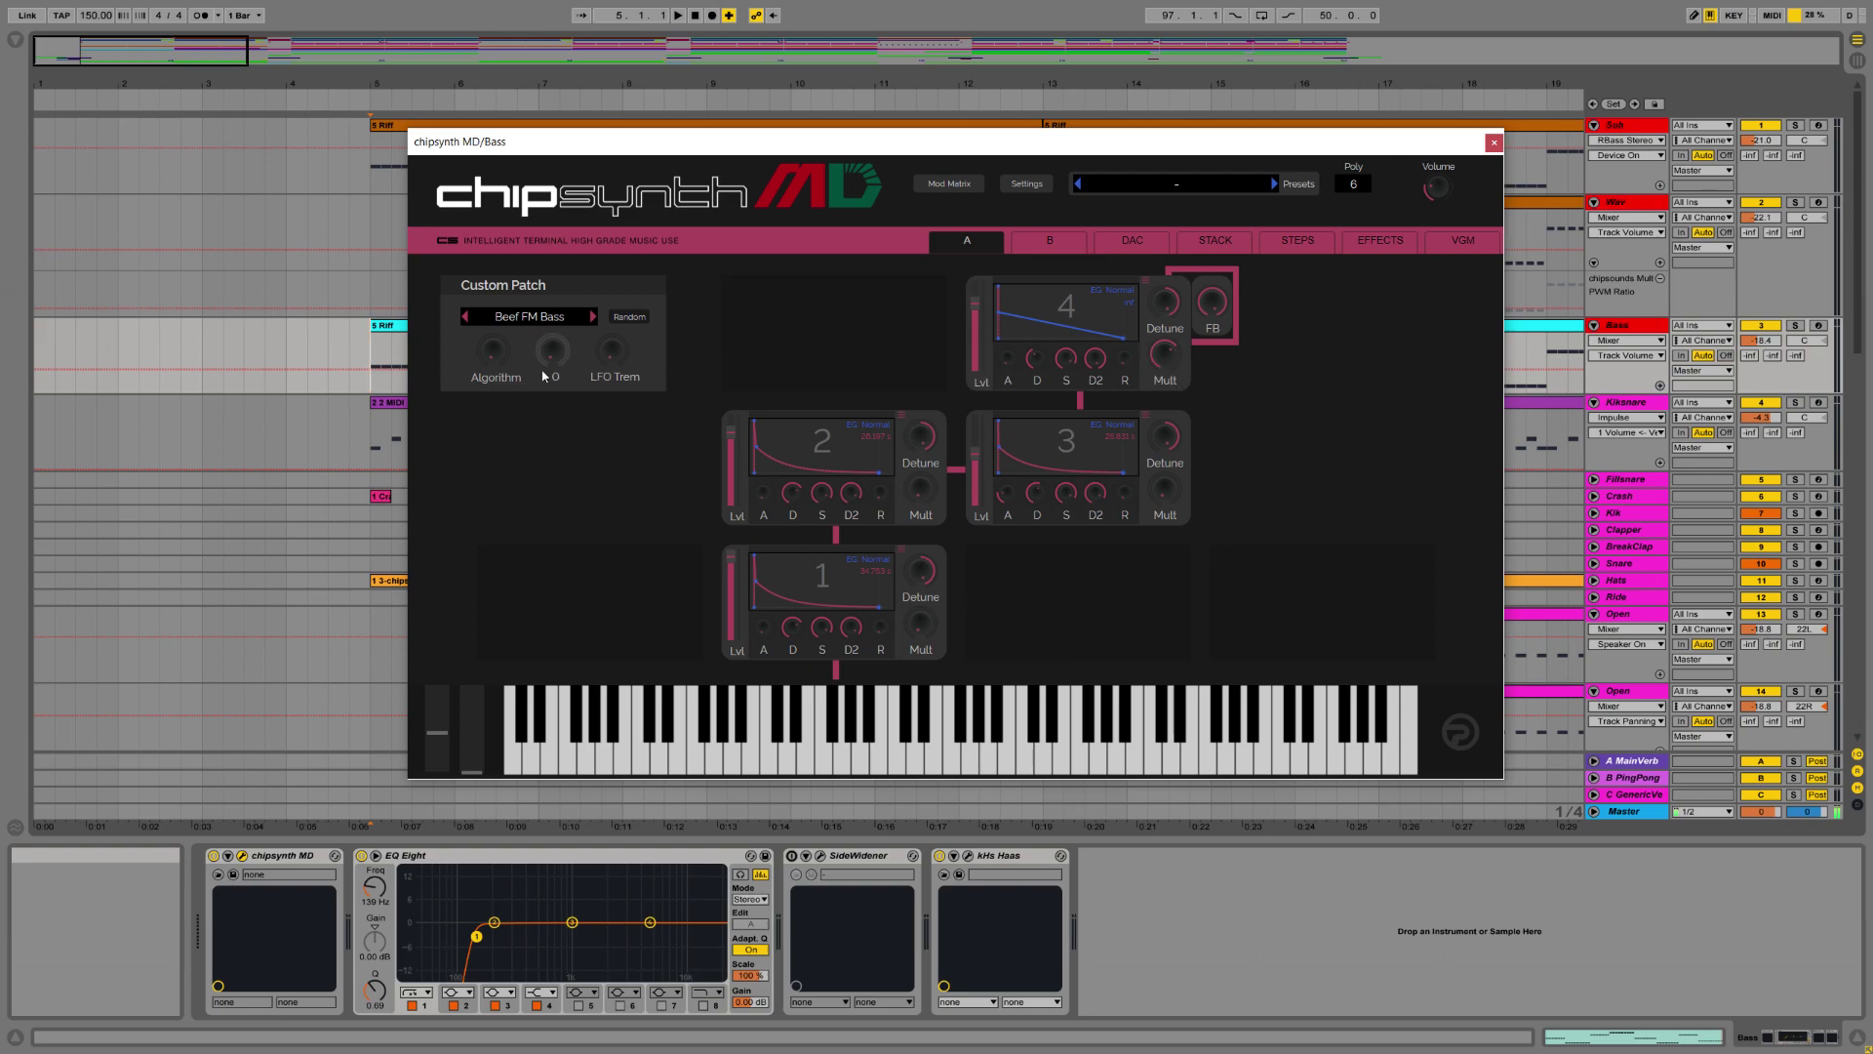
Browse the Custom Patch list to the SneakernetsInstr Bass presets, and close the list without choosing another patch.
{"action": "left_click", "coordinate": [535, 318]}
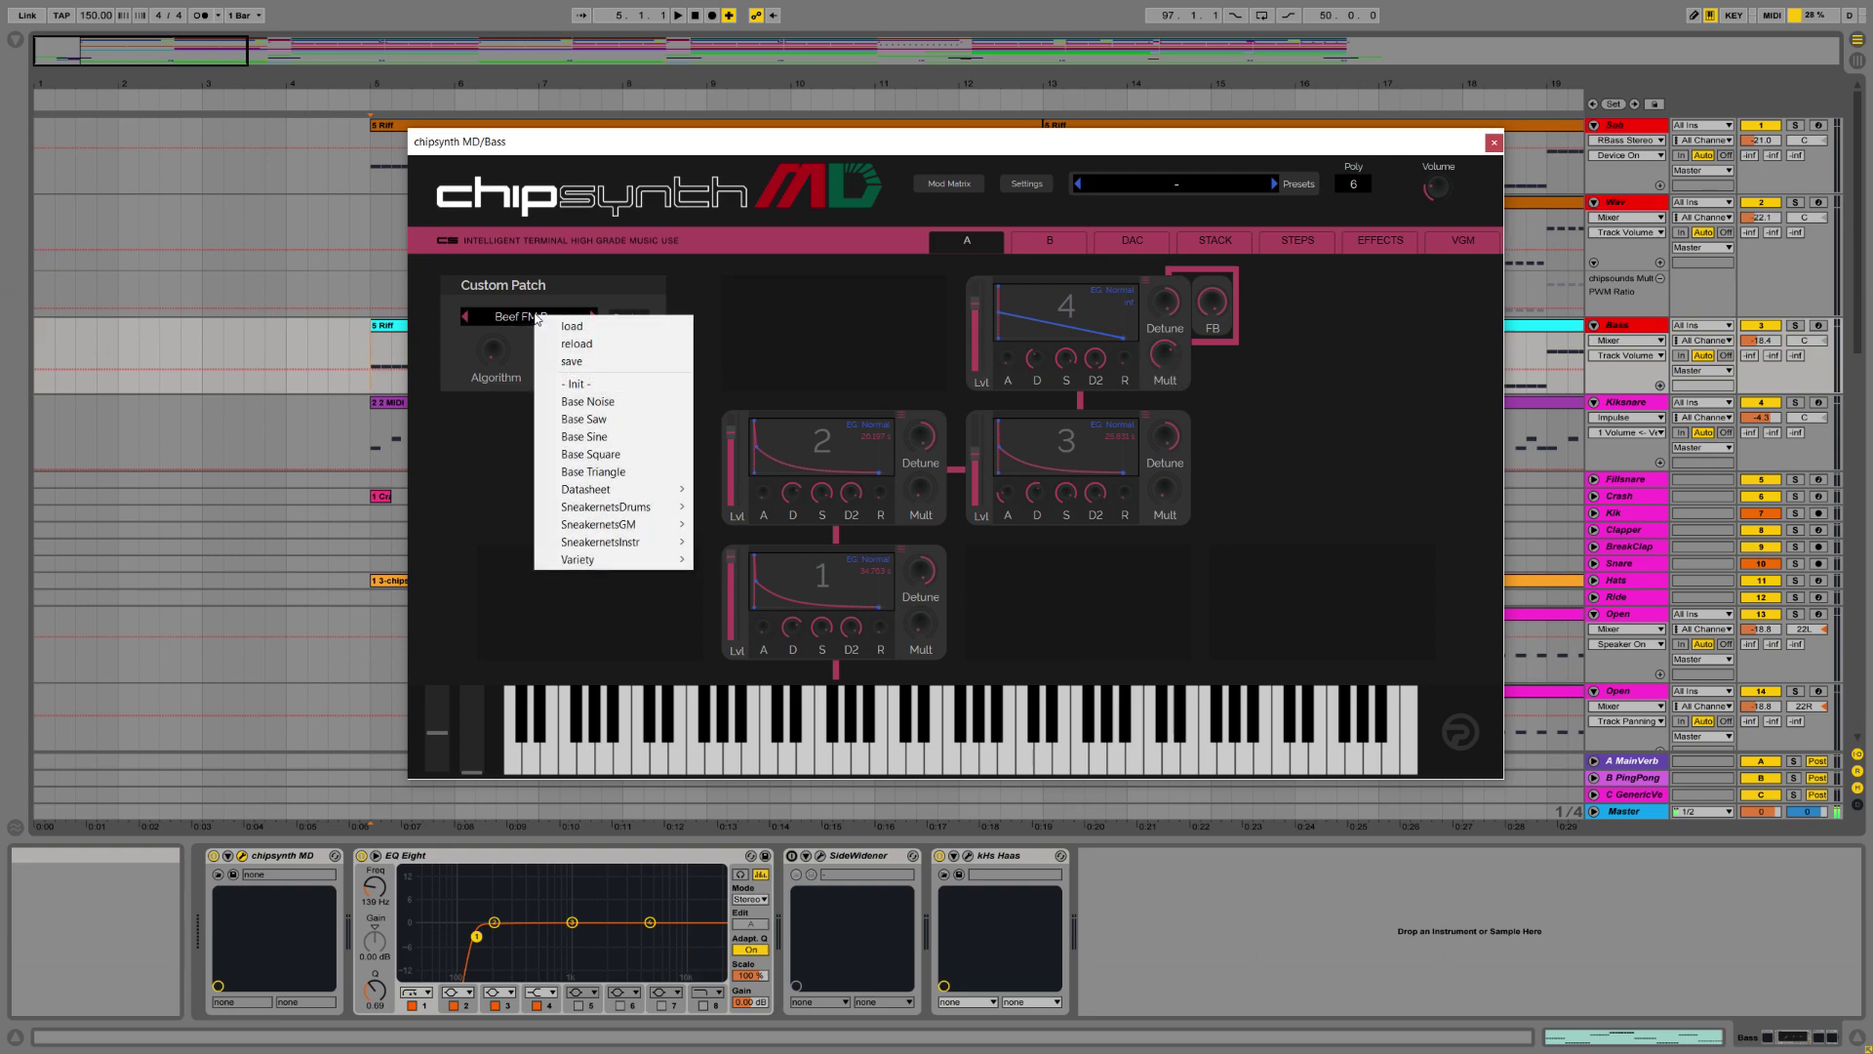
{"action": "mouse_move", "coordinate": [643, 498]}
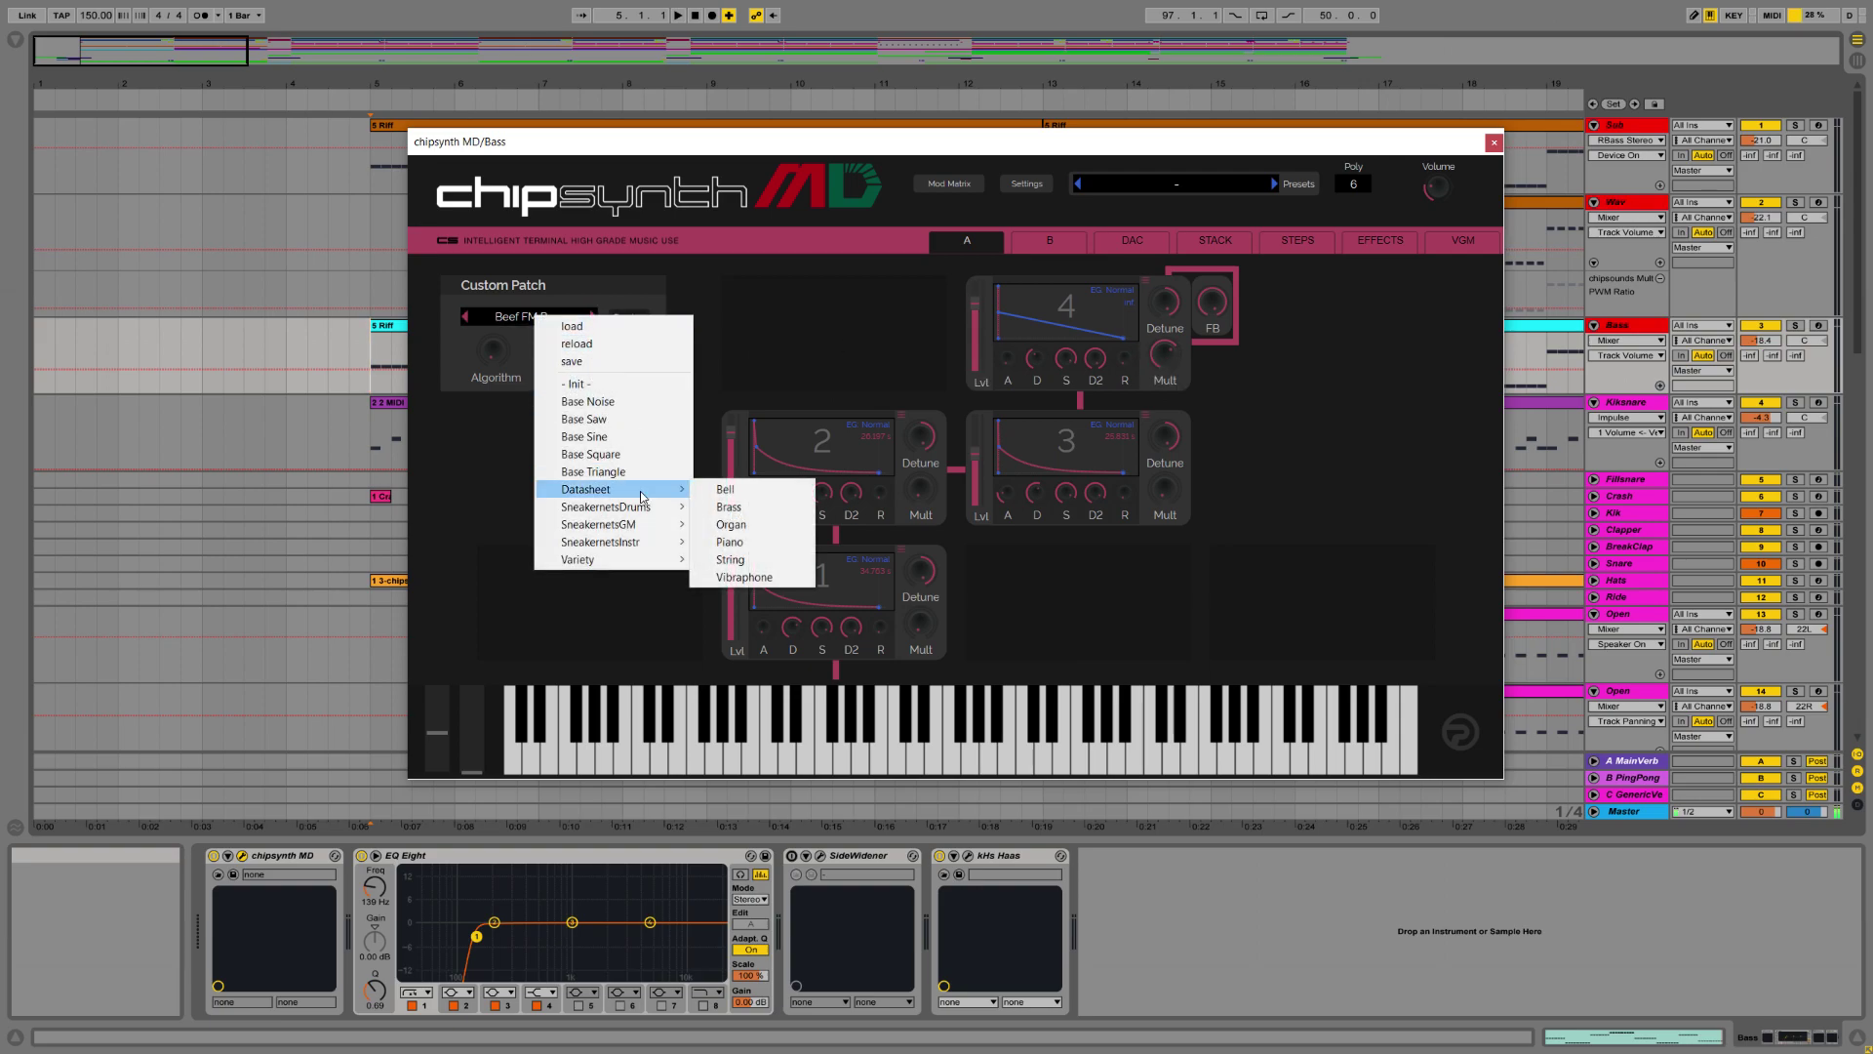
{"action": "mouse_move", "coordinate": [634, 539]}
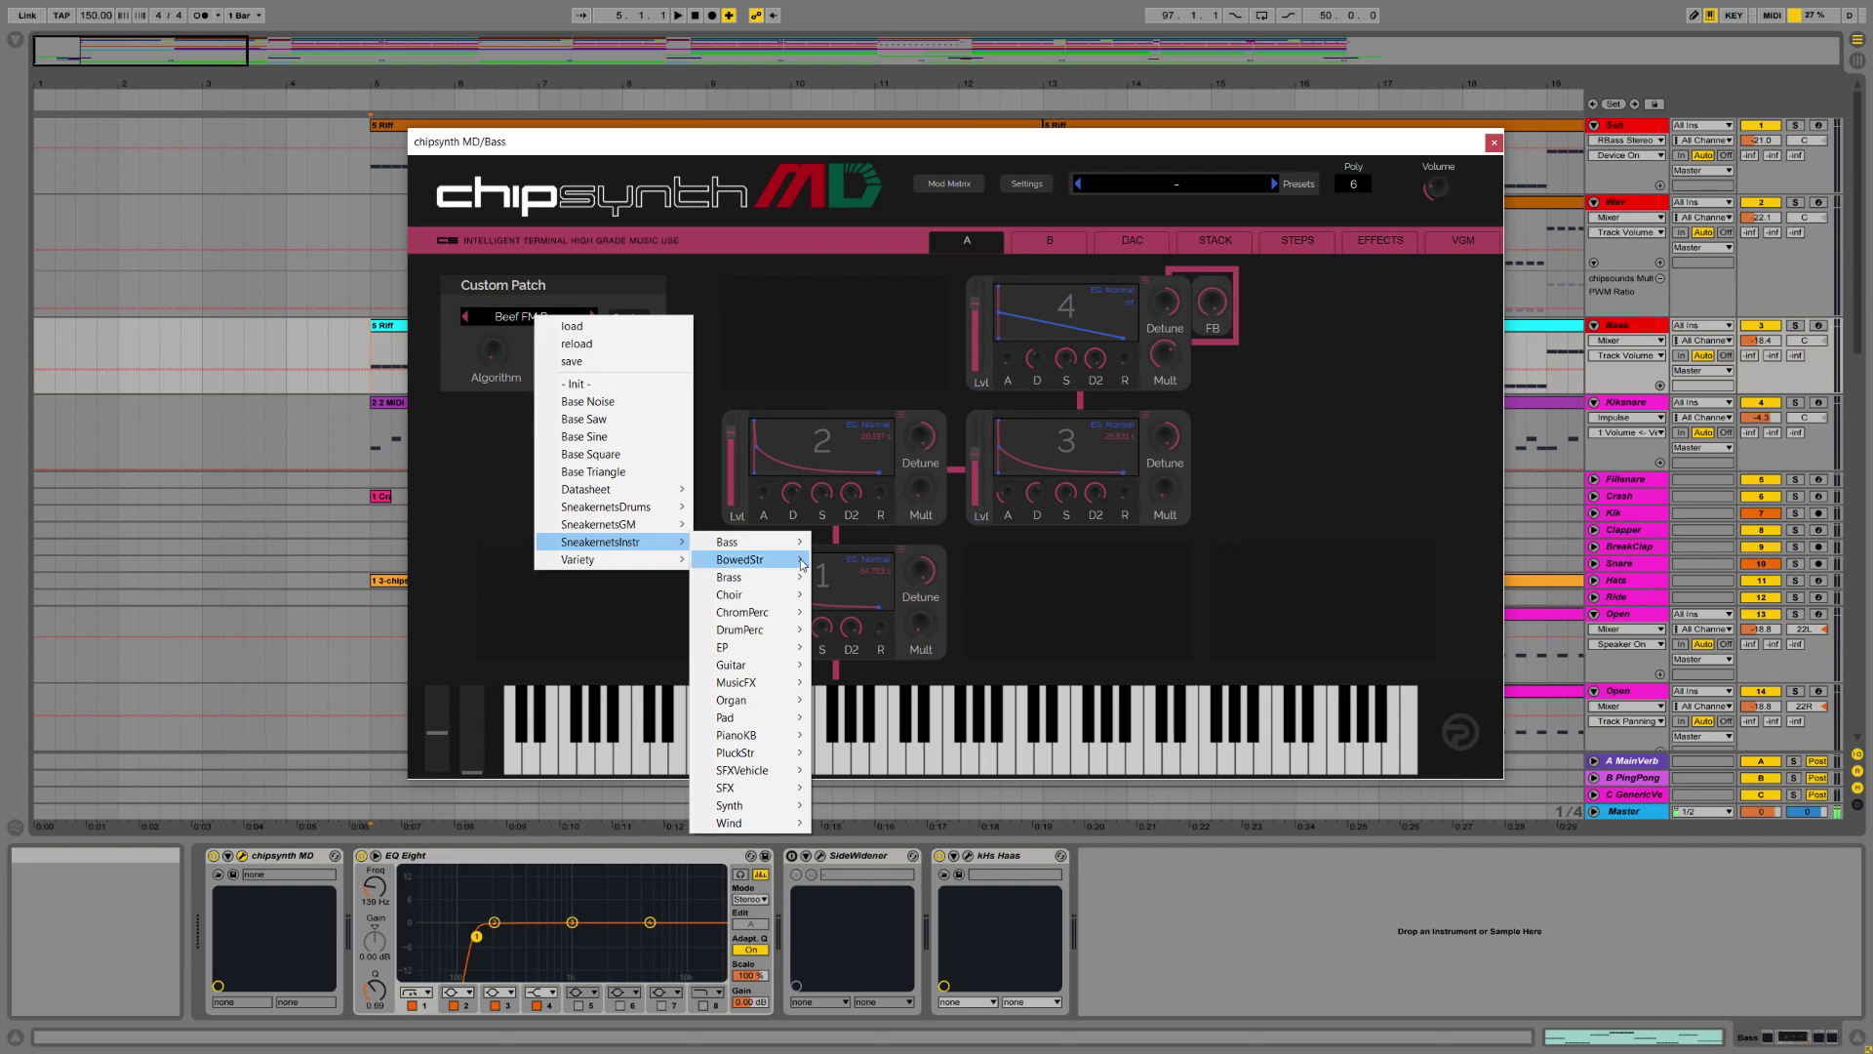
{"action": "mouse_move", "coordinate": [788, 543]}
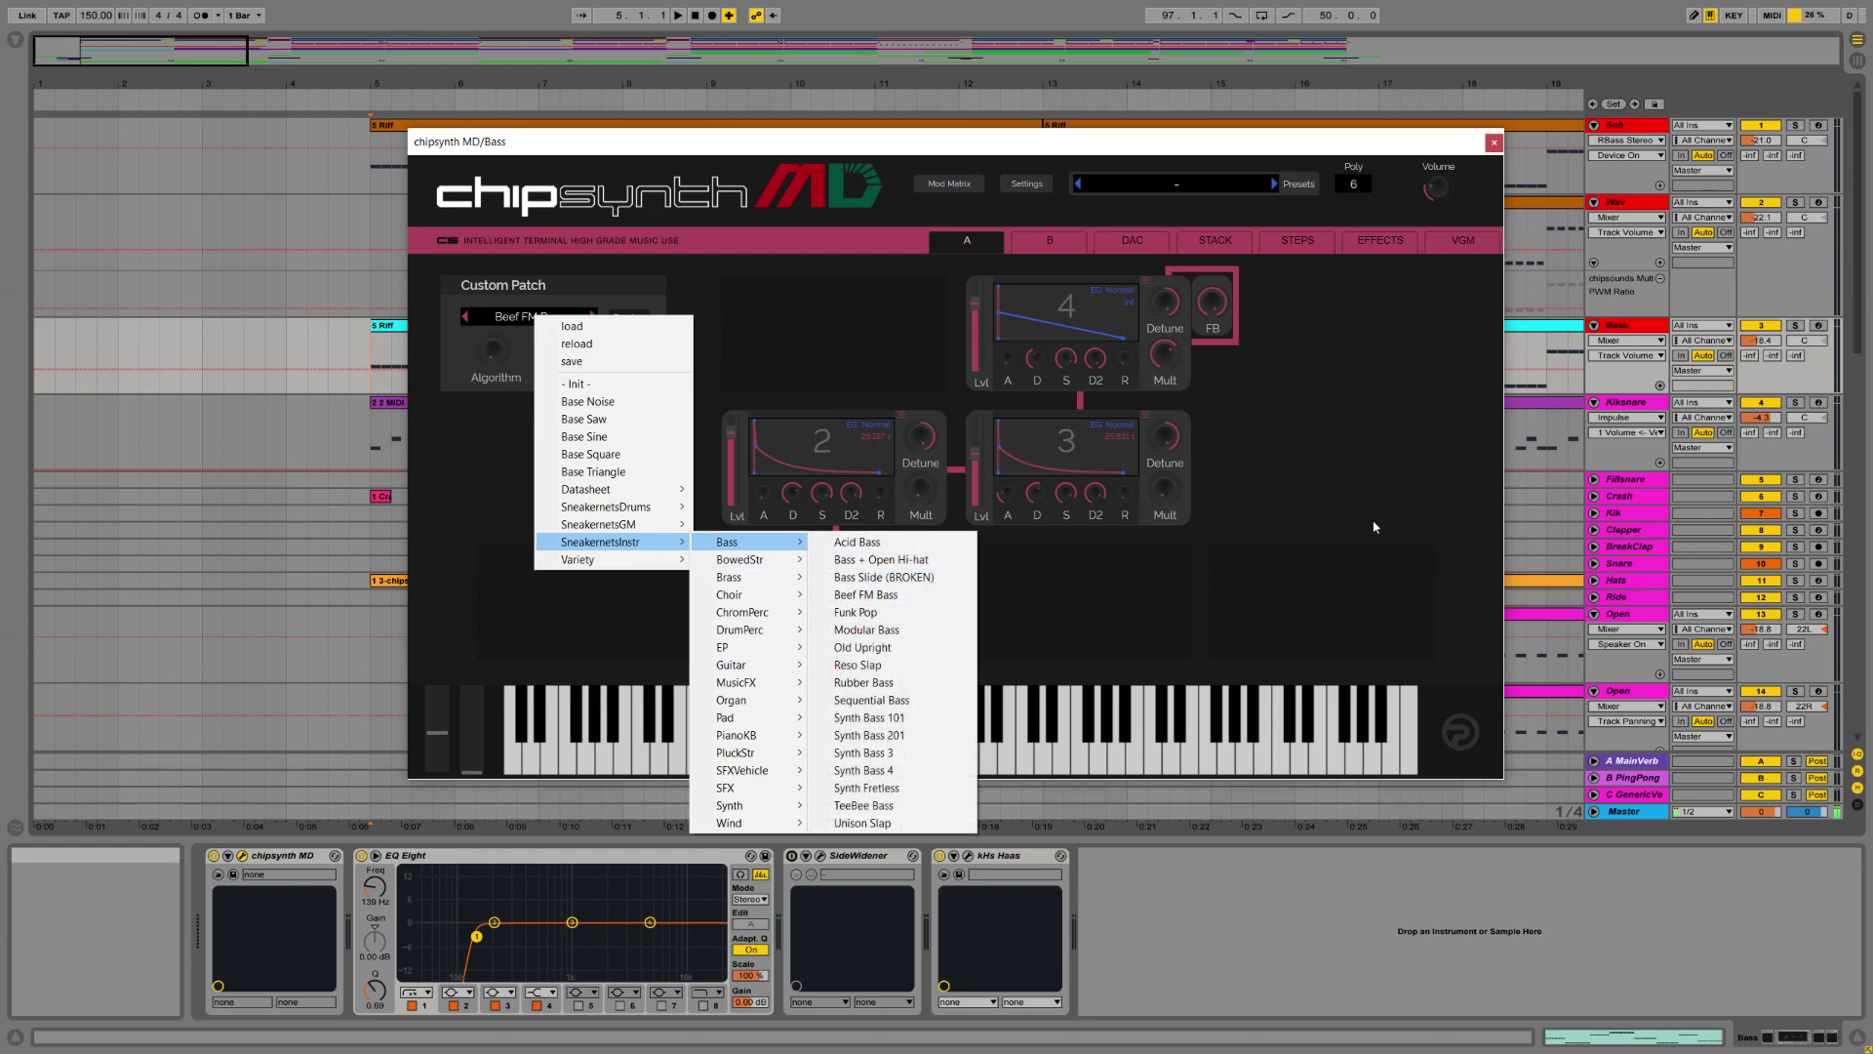
{"action": "left_click", "coordinate": [1356, 152]}
Play the soloed Bass track from bar 5, stop and unsolo it, and close its chipsynth MD and kHs Haas windows.
{"action": "left_click", "coordinate": [1796, 326]}
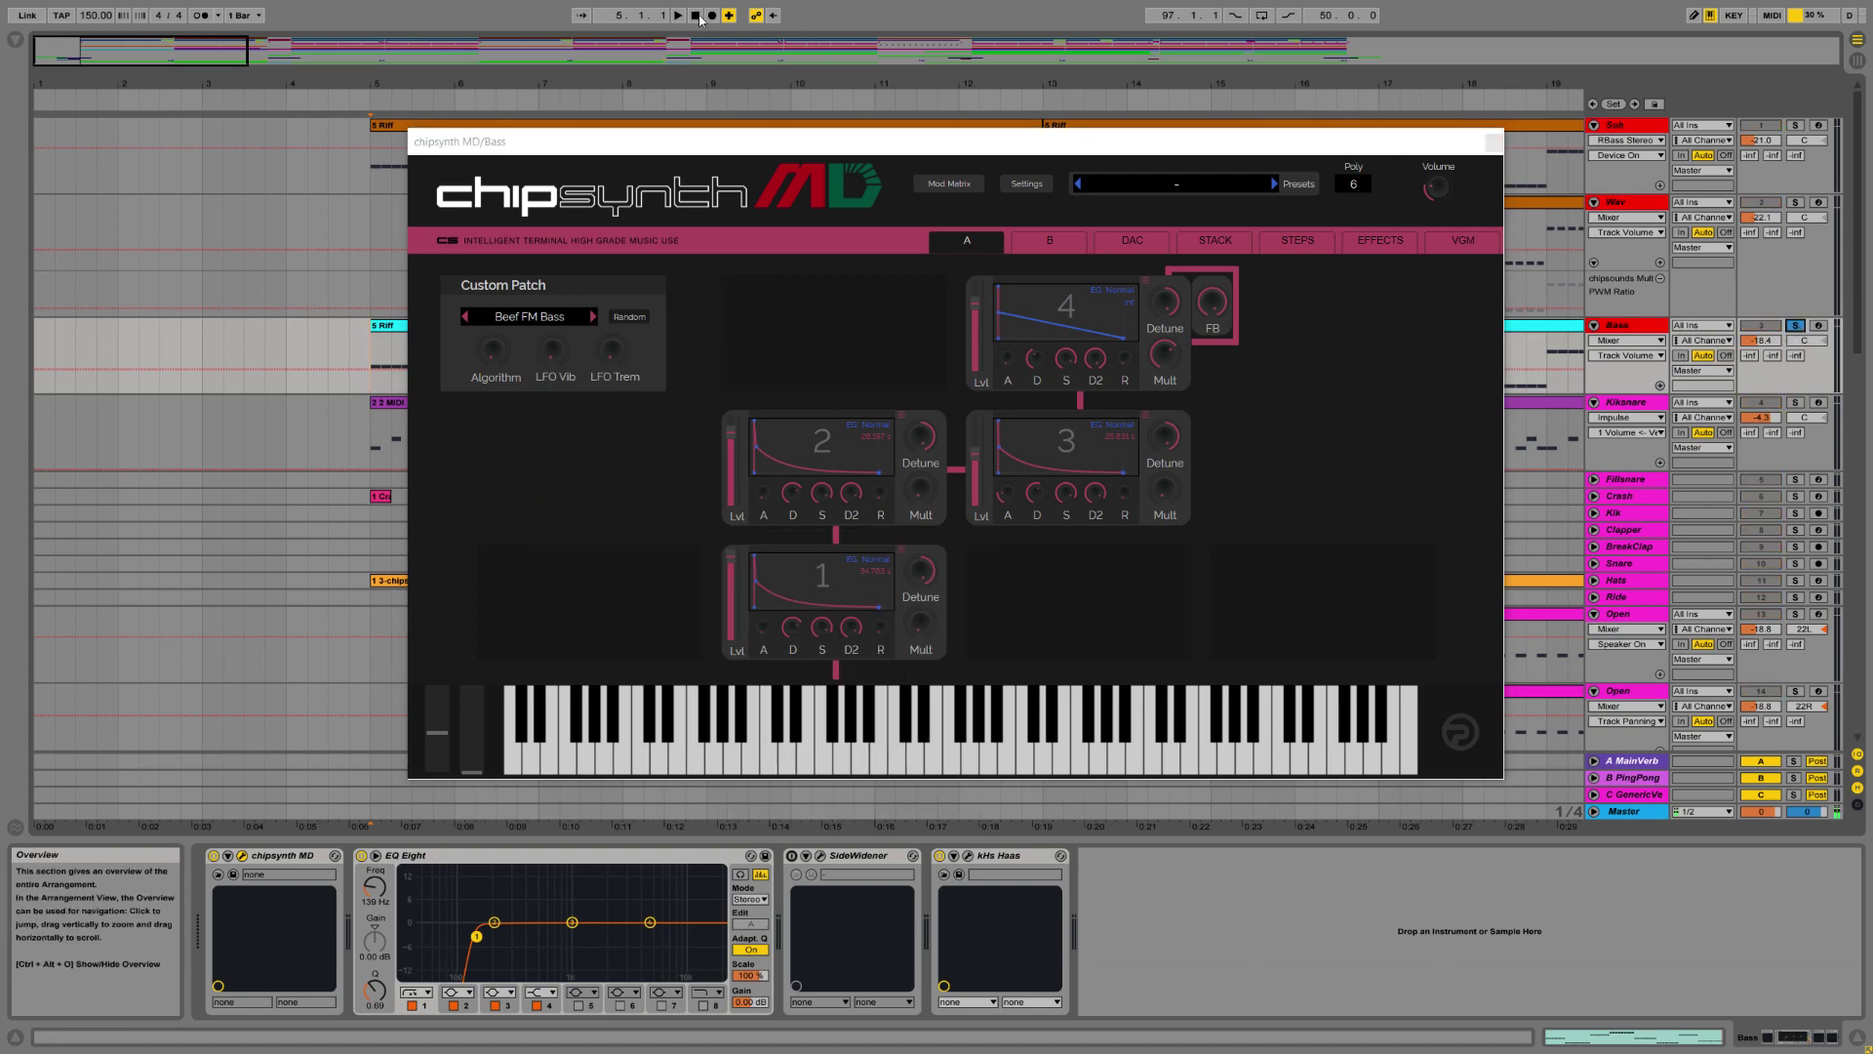
{"action": "key", "text": "space"}
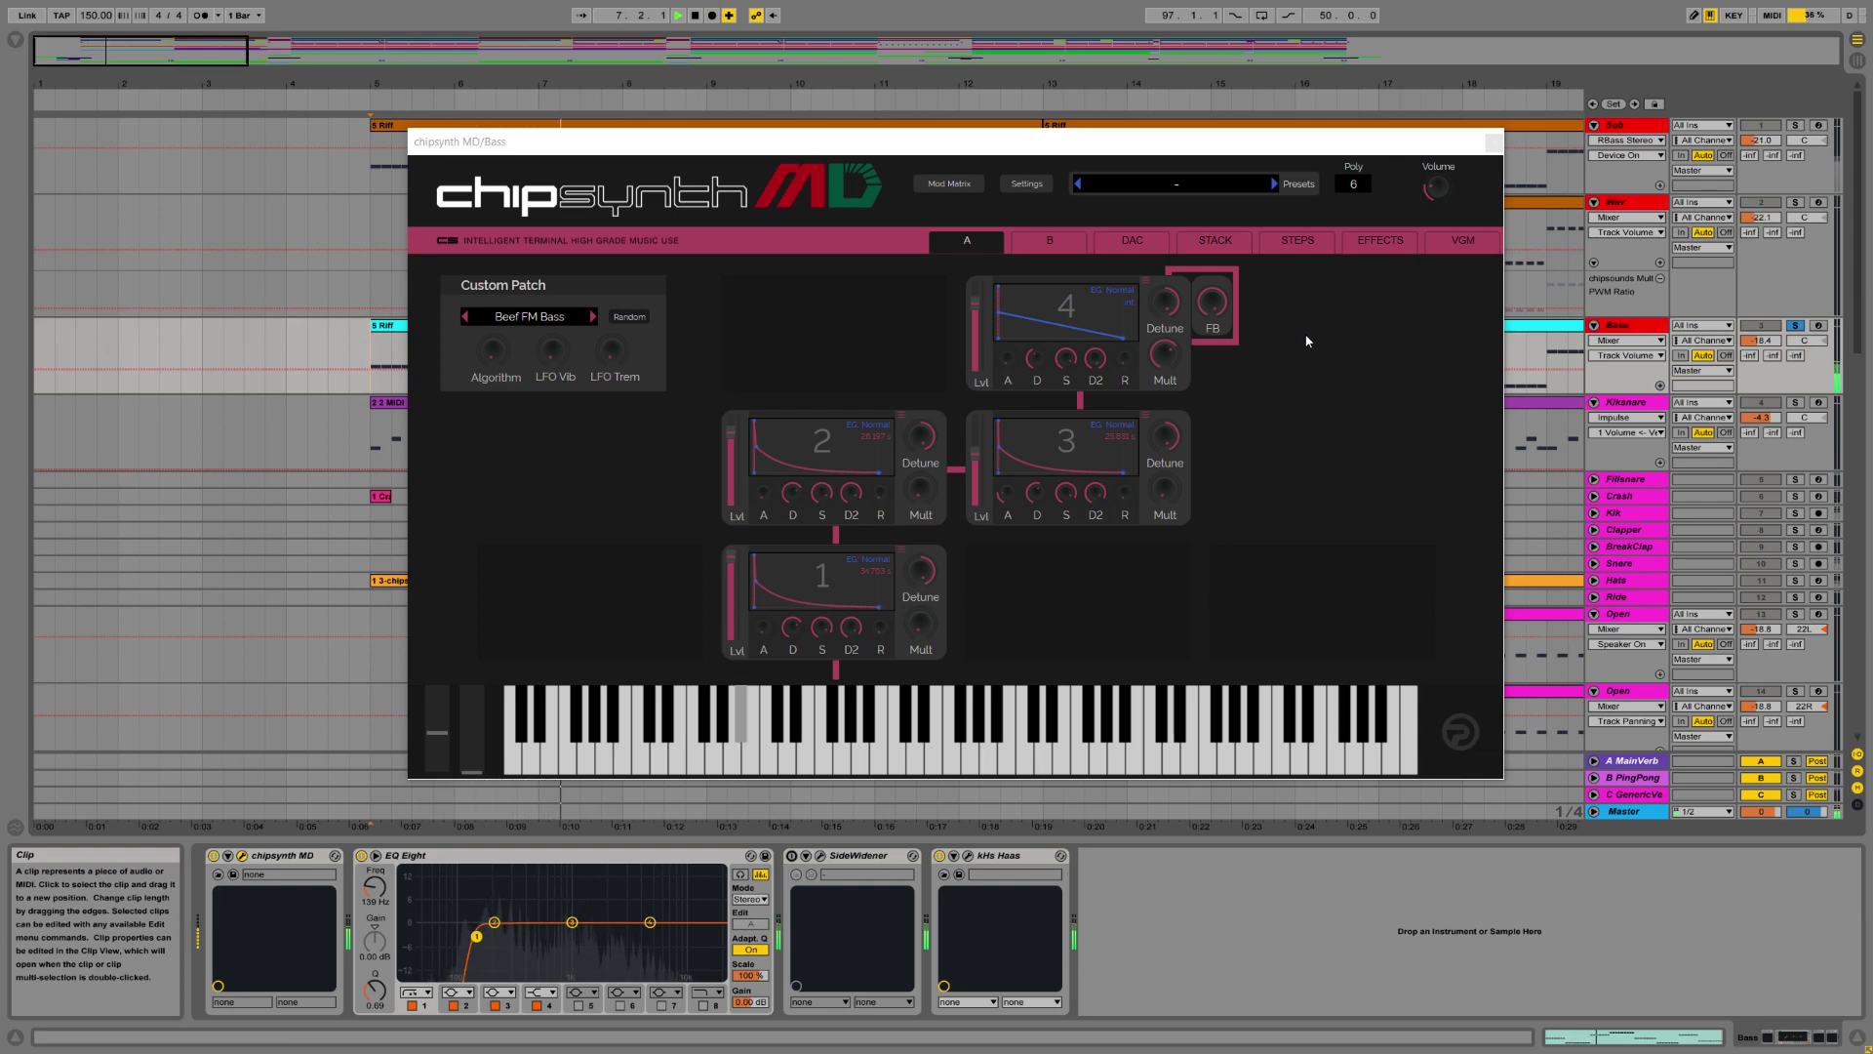
{"action": "left_click", "coordinate": [1795, 326]}
{"action": "left_click", "coordinate": [695, 16]}
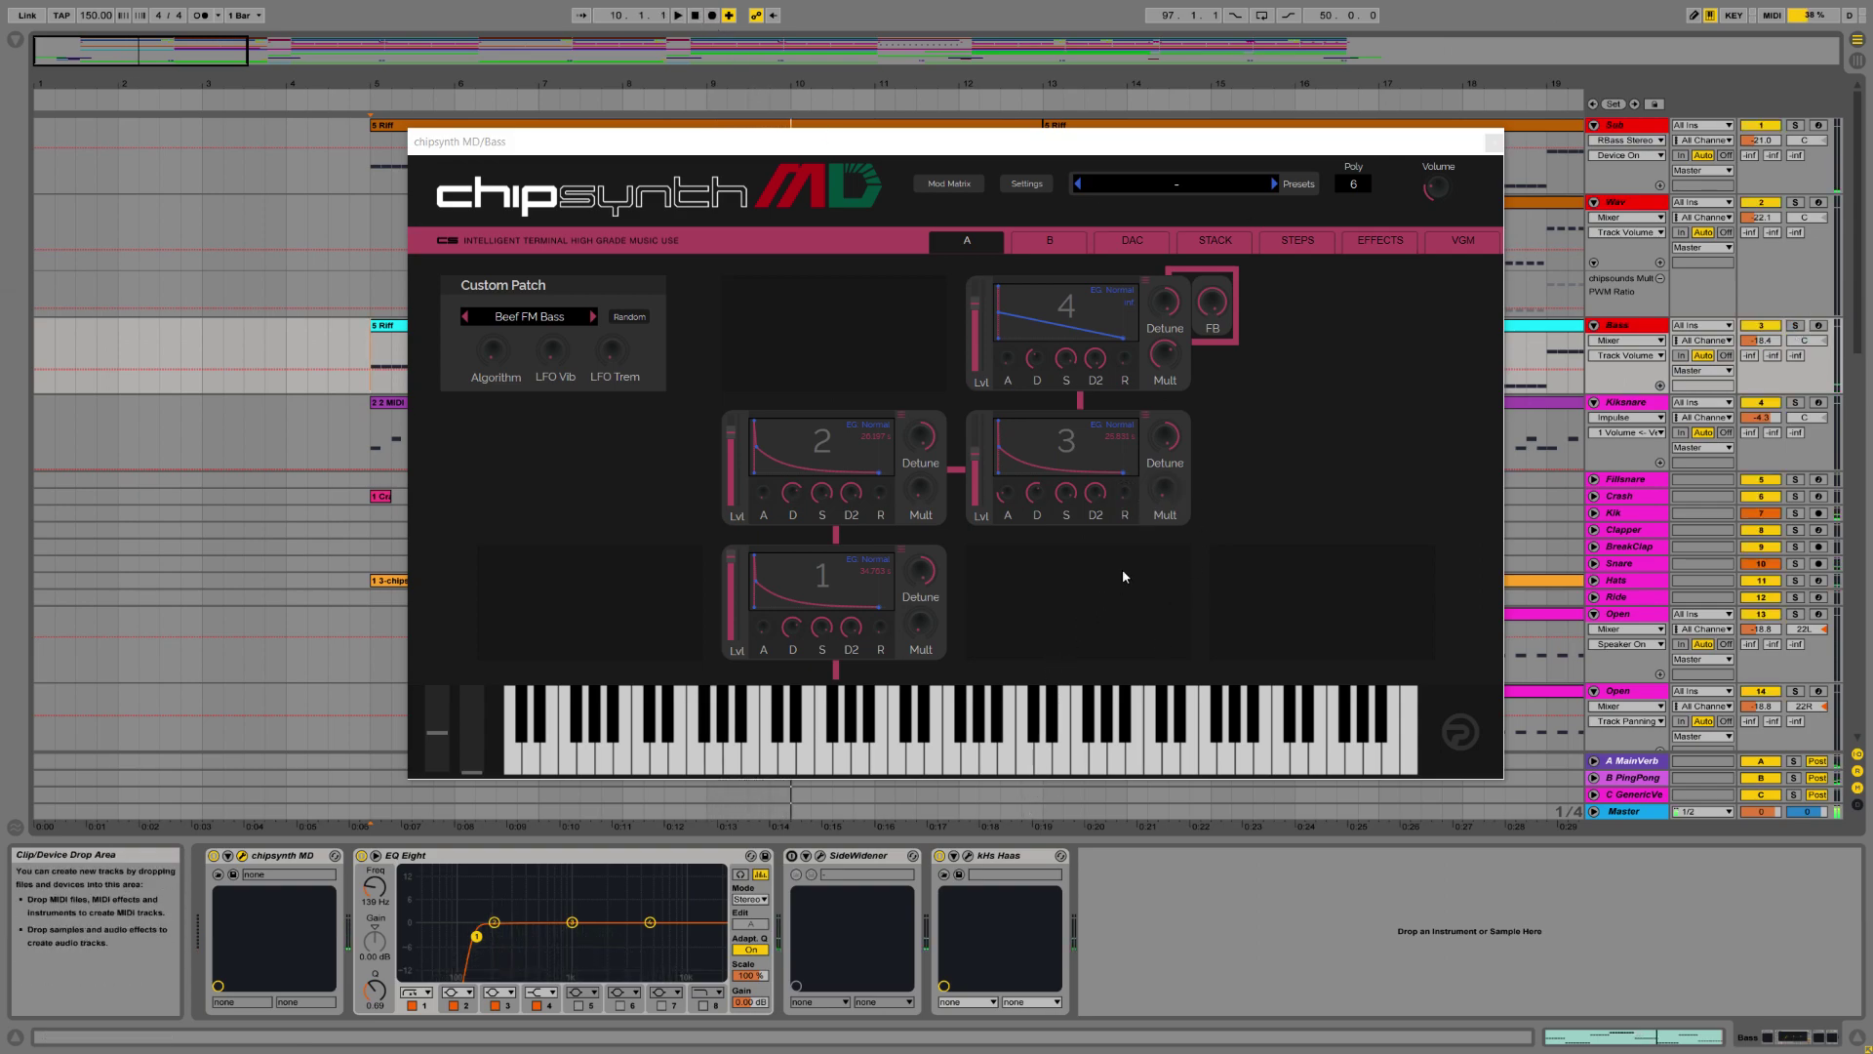
{"action": "left_click", "coordinate": [1495, 143]}
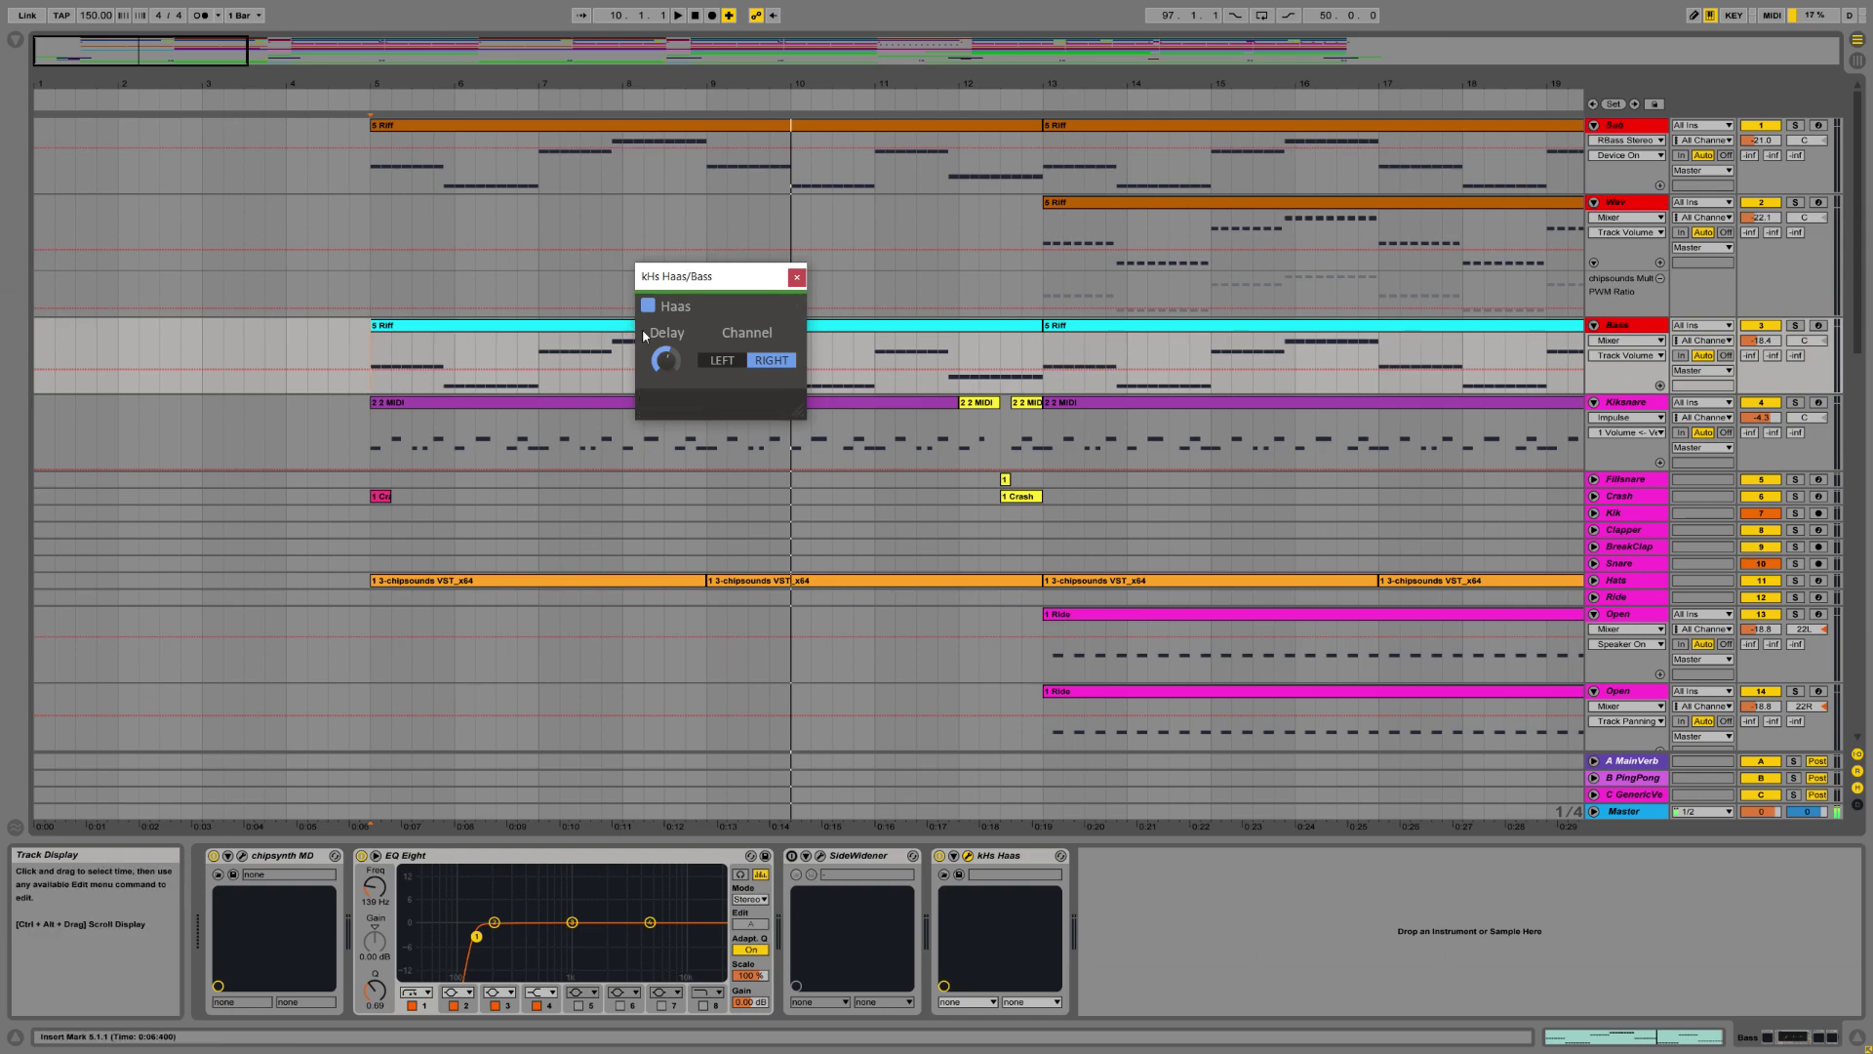
{"action": "left_click", "coordinate": [796, 278]}
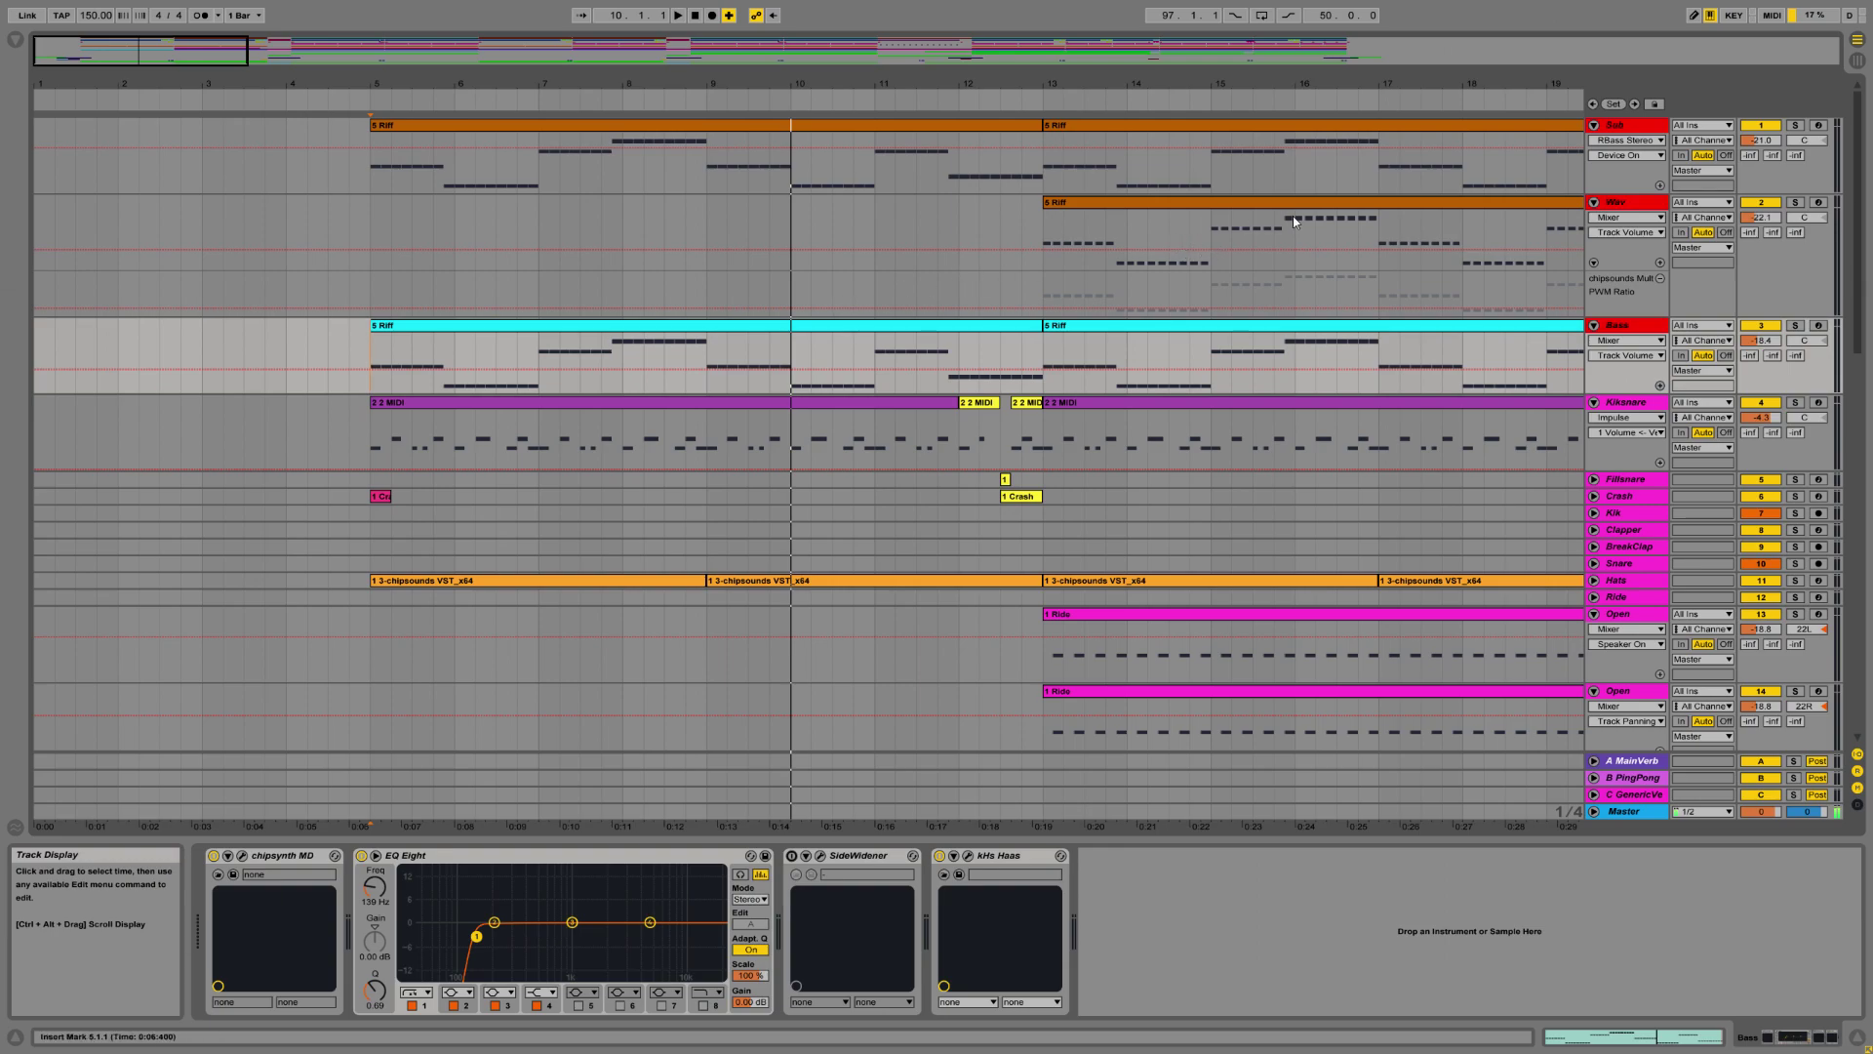
Solo the Bass and Sub tracks together, play them from bar 5, stop, and clear the solos.
{"action": "left_click", "coordinate": [1795, 326]}
{"action": "left_click", "coordinate": [1796, 126], "text": "ctrl"}
{"action": "left_click", "coordinate": [373, 172]}
{"action": "key", "text": "space"}
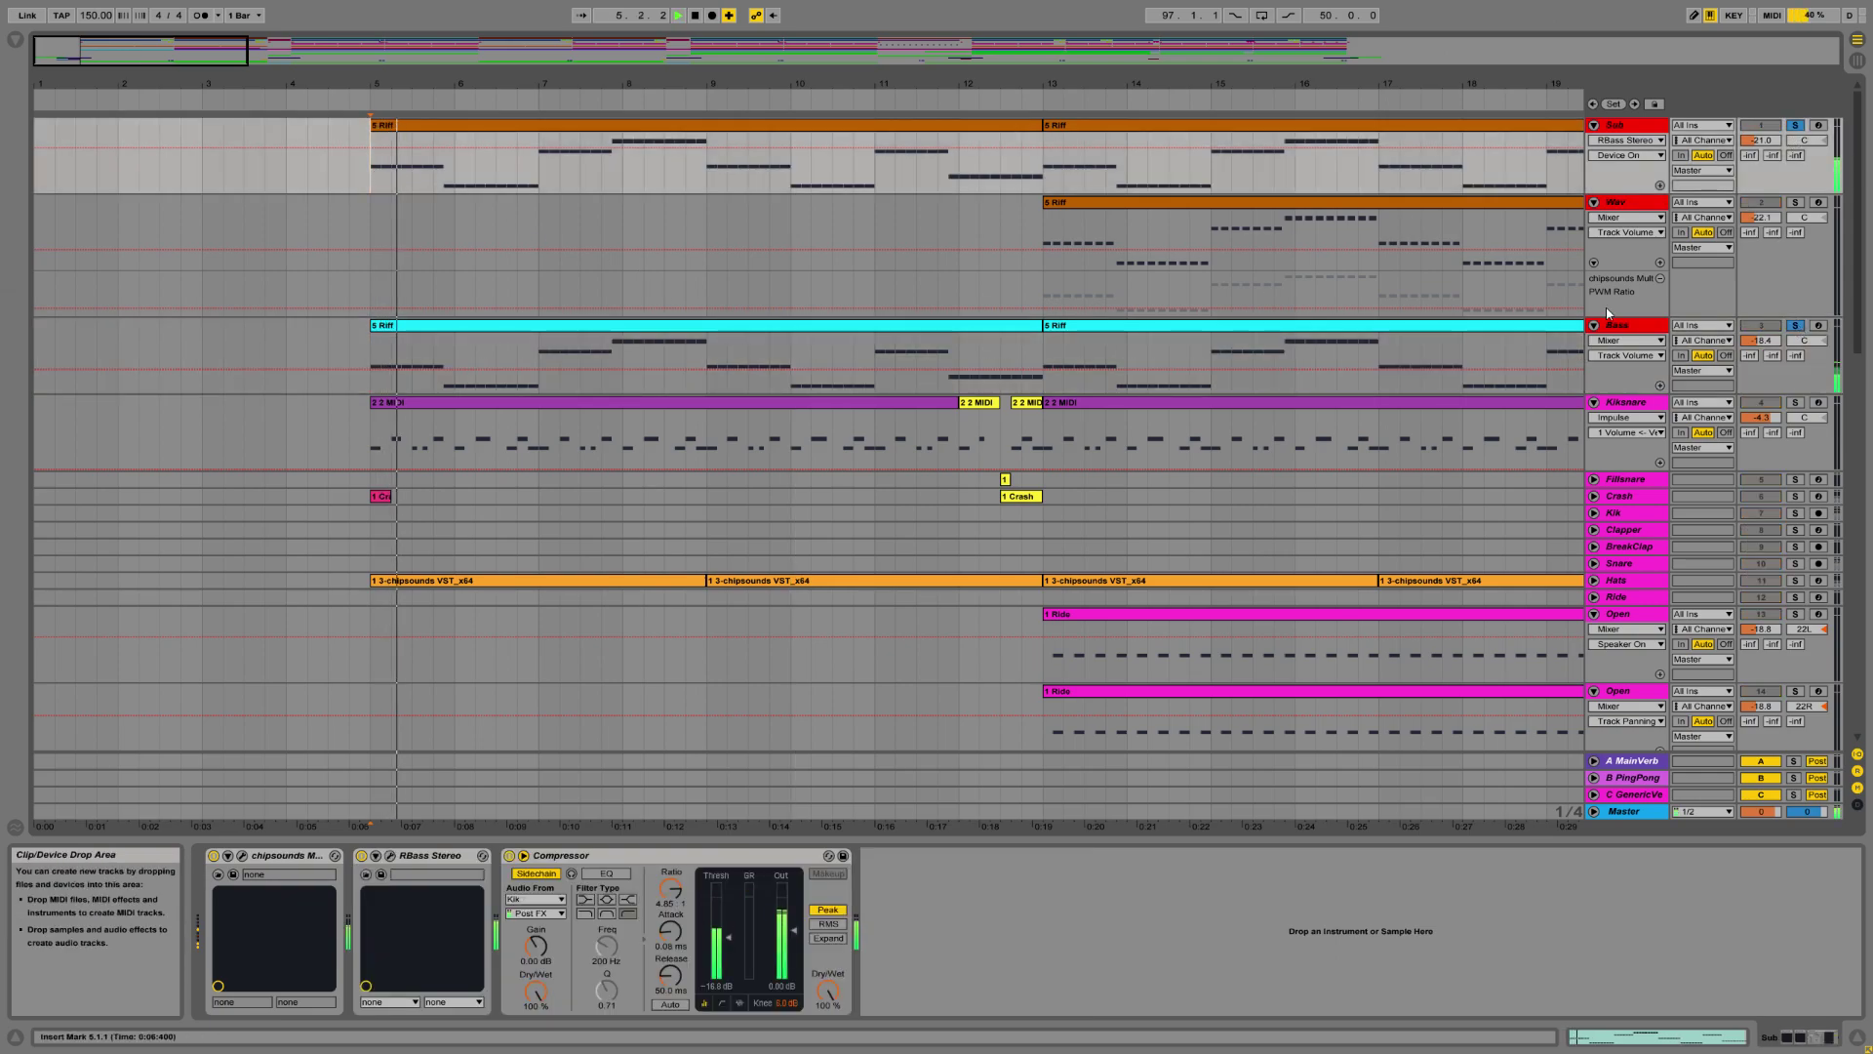
{"action": "left_click", "coordinate": [1795, 326]}
Place the start position at bar 13 on the Wav track, play Sub, Wav and Bass soloed together, stop, and clear the solos.
{"action": "scroll", "coordinate": [849, 171], "scroll_direction": "down", "scroll_amount": 3}
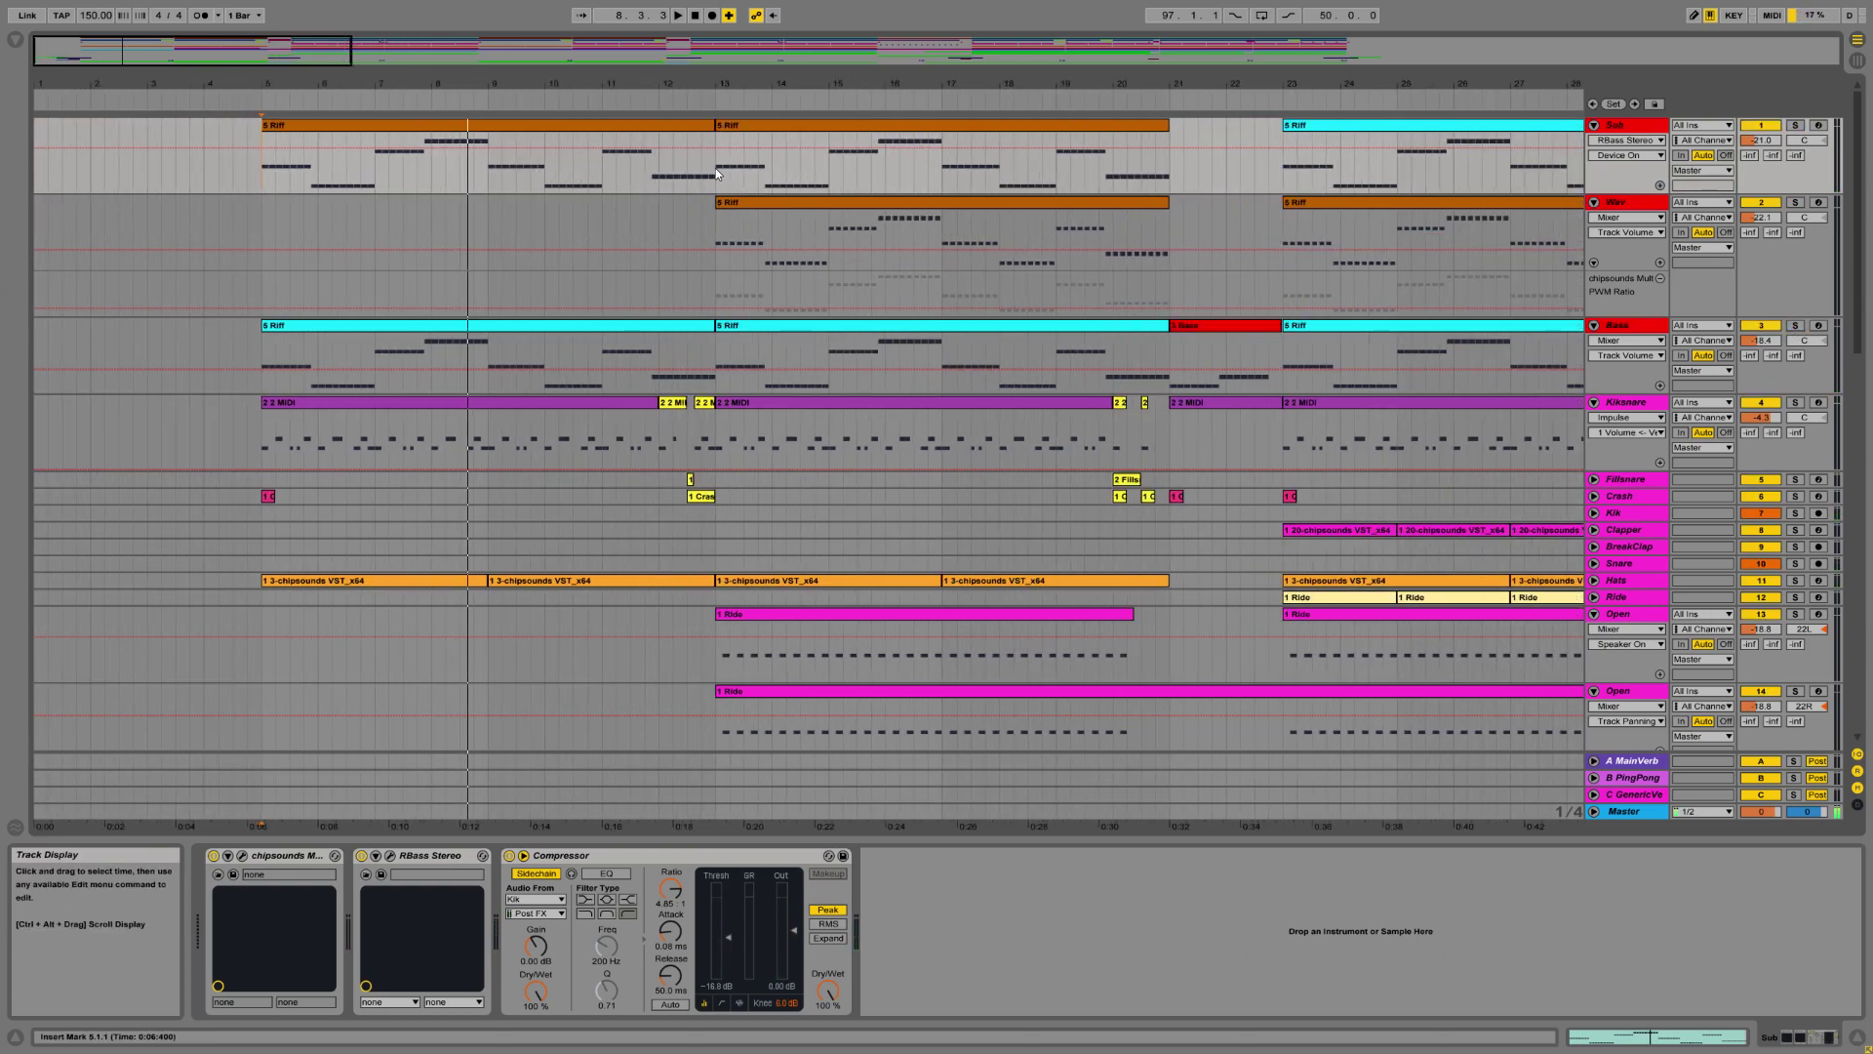
{"action": "left_click", "coordinate": [716, 230]}
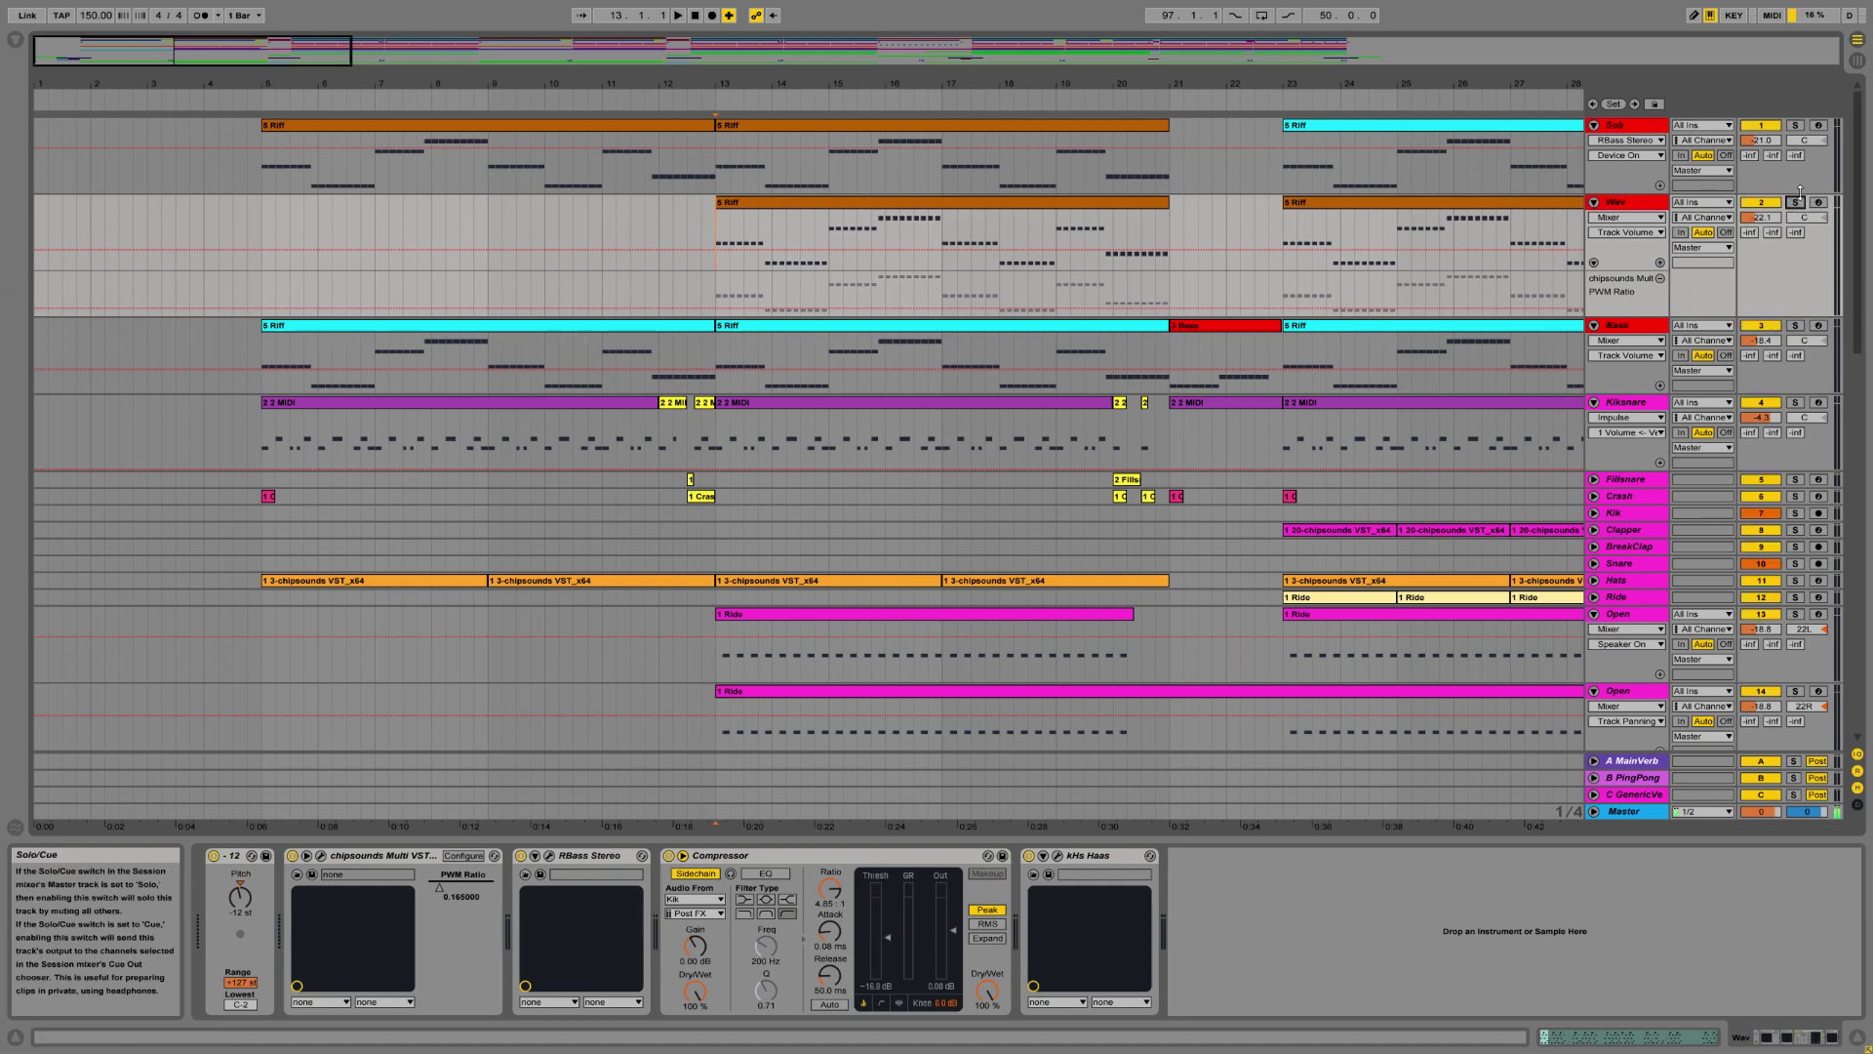
{"action": "left_click", "coordinate": [1796, 126]}
{"action": "left_click", "coordinate": [1795, 202]}
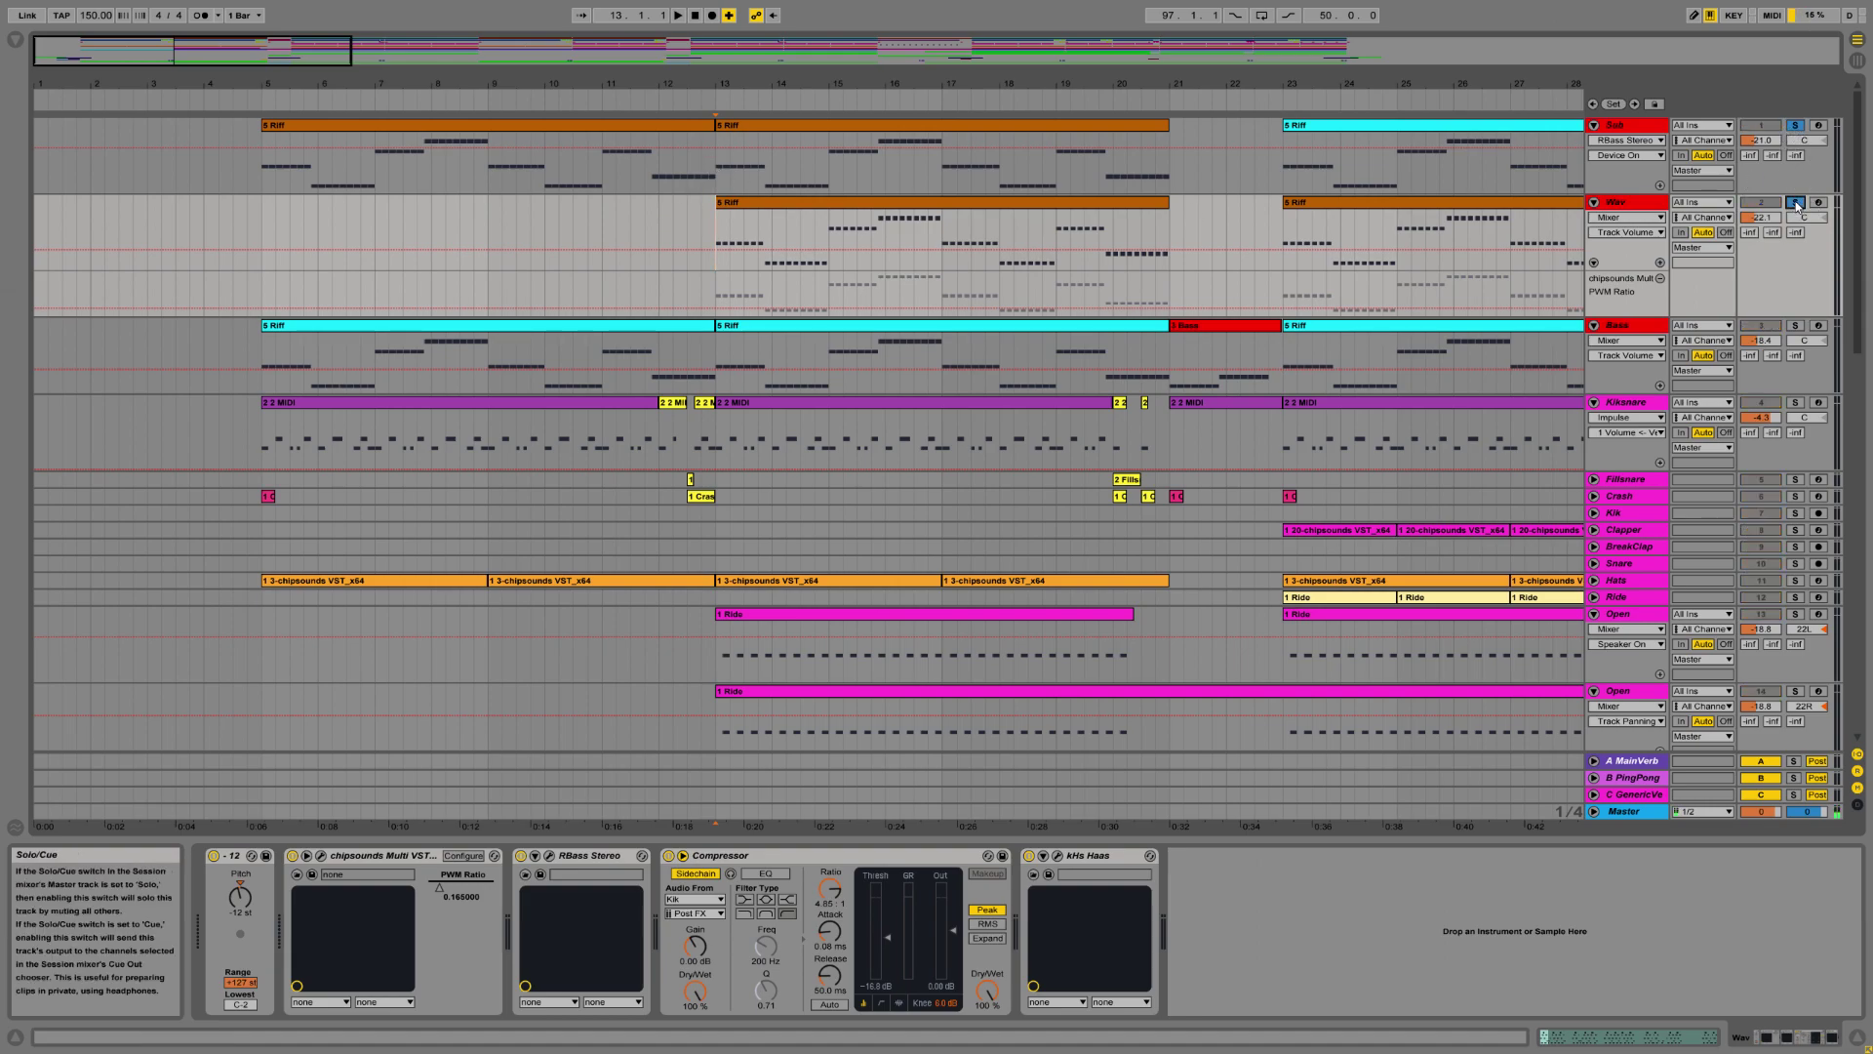
{"action": "left_click", "coordinate": [1795, 325]}
{"action": "key", "text": "space"}
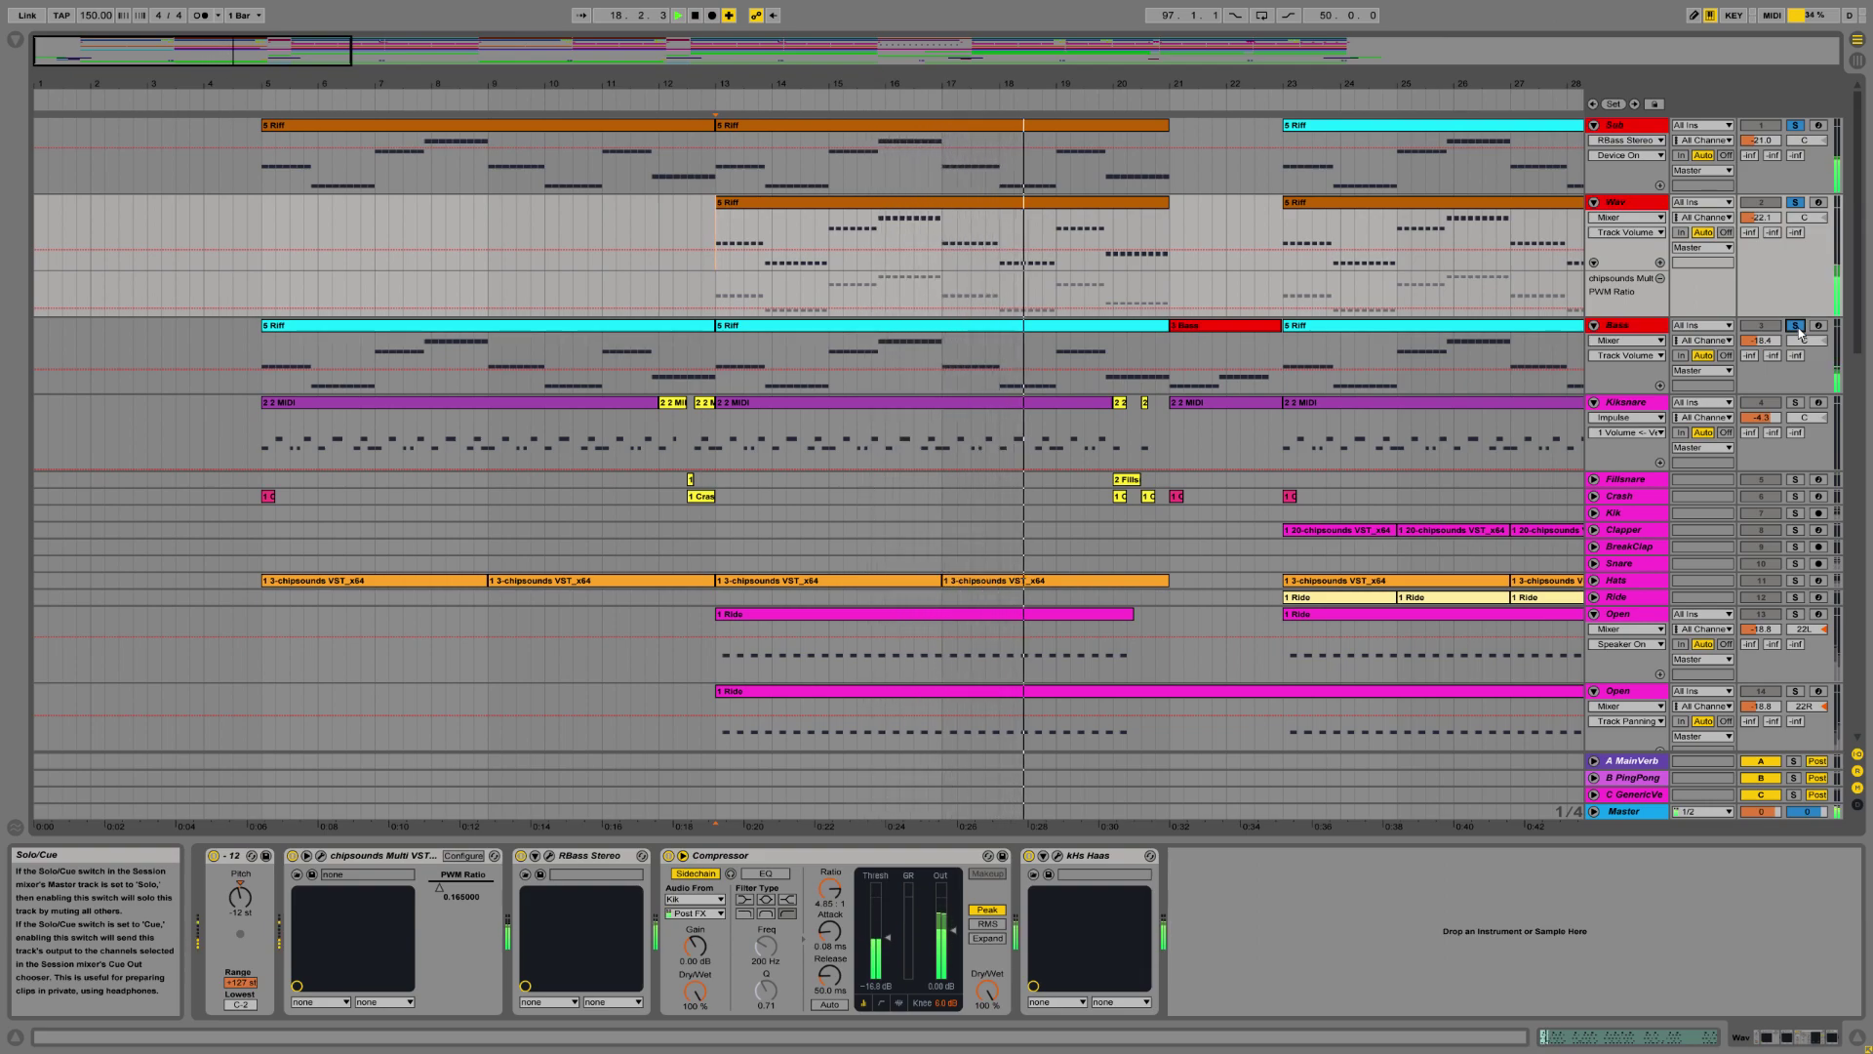
{"action": "left_click", "coordinate": [1796, 327]}
{"action": "left_click", "coordinate": [808, 252]}
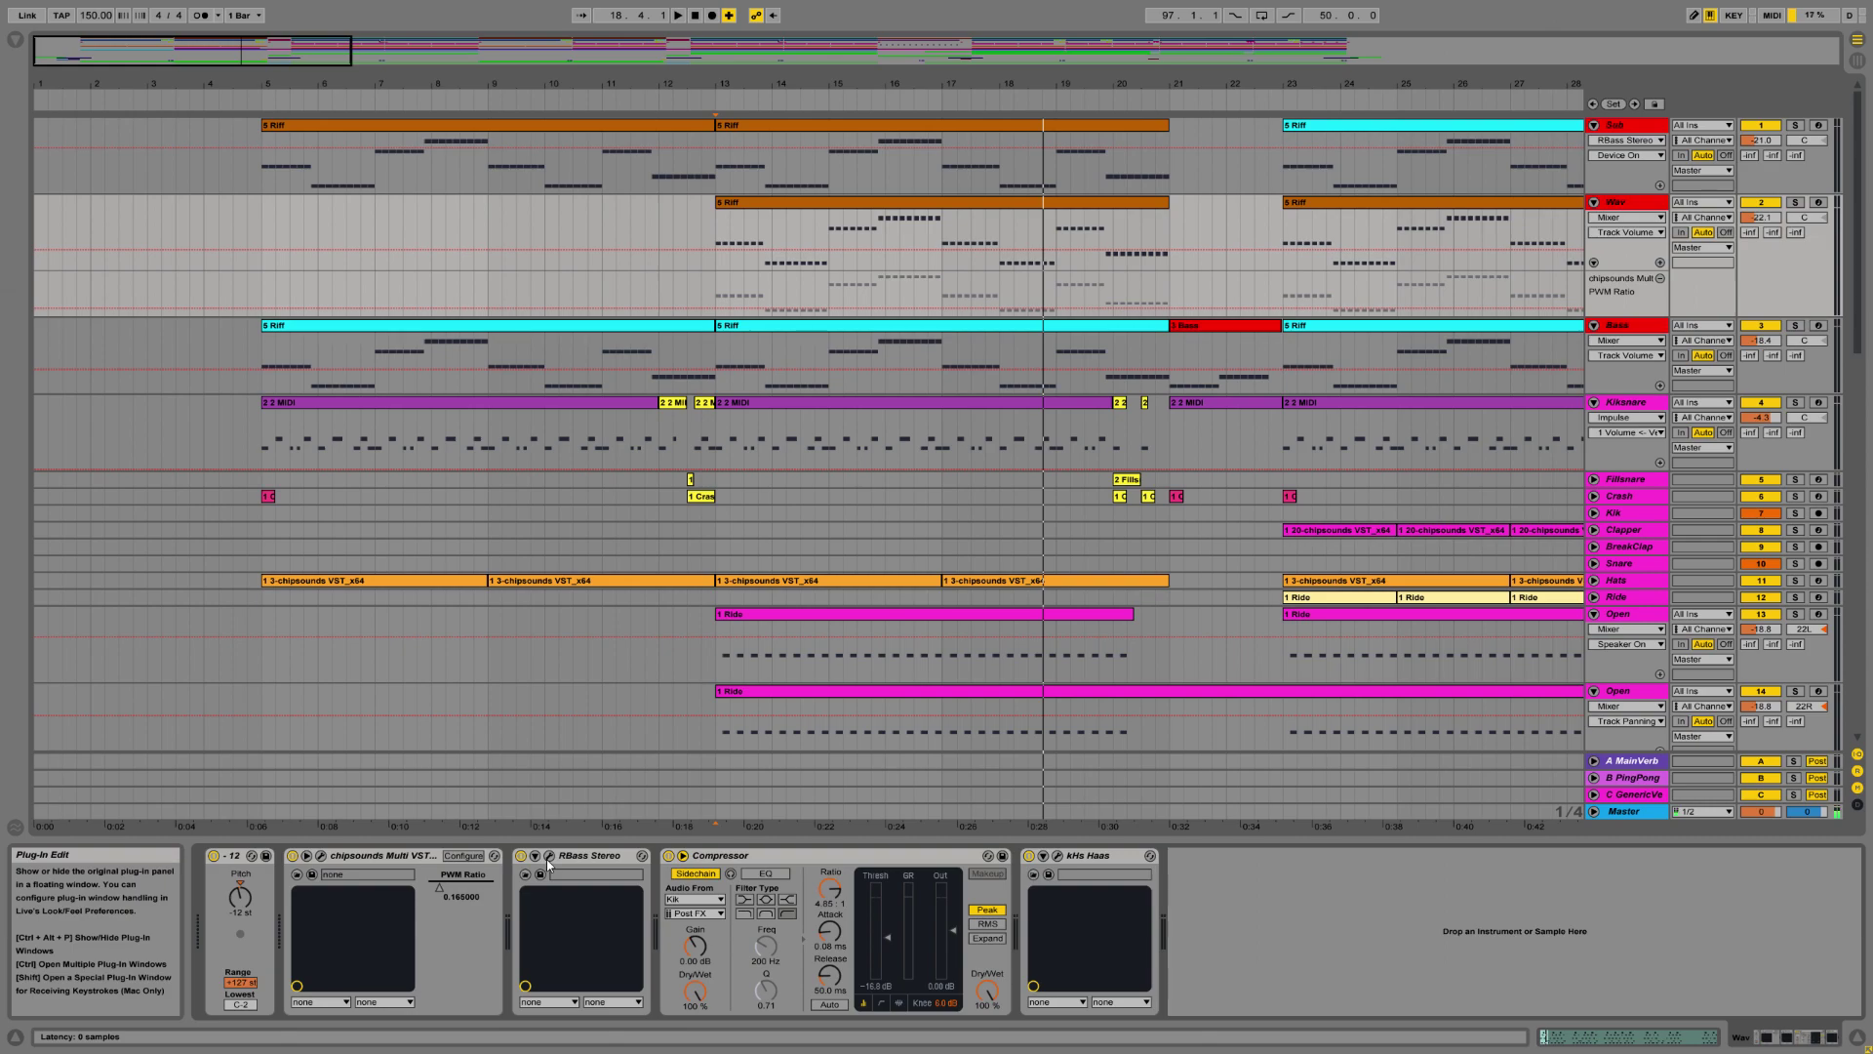
Show the browser, clear its search to list all Audio Effects, and add an EQ Eight after kHs Haas on the Wav track.
{"action": "left_click", "coordinate": [1617, 202]}
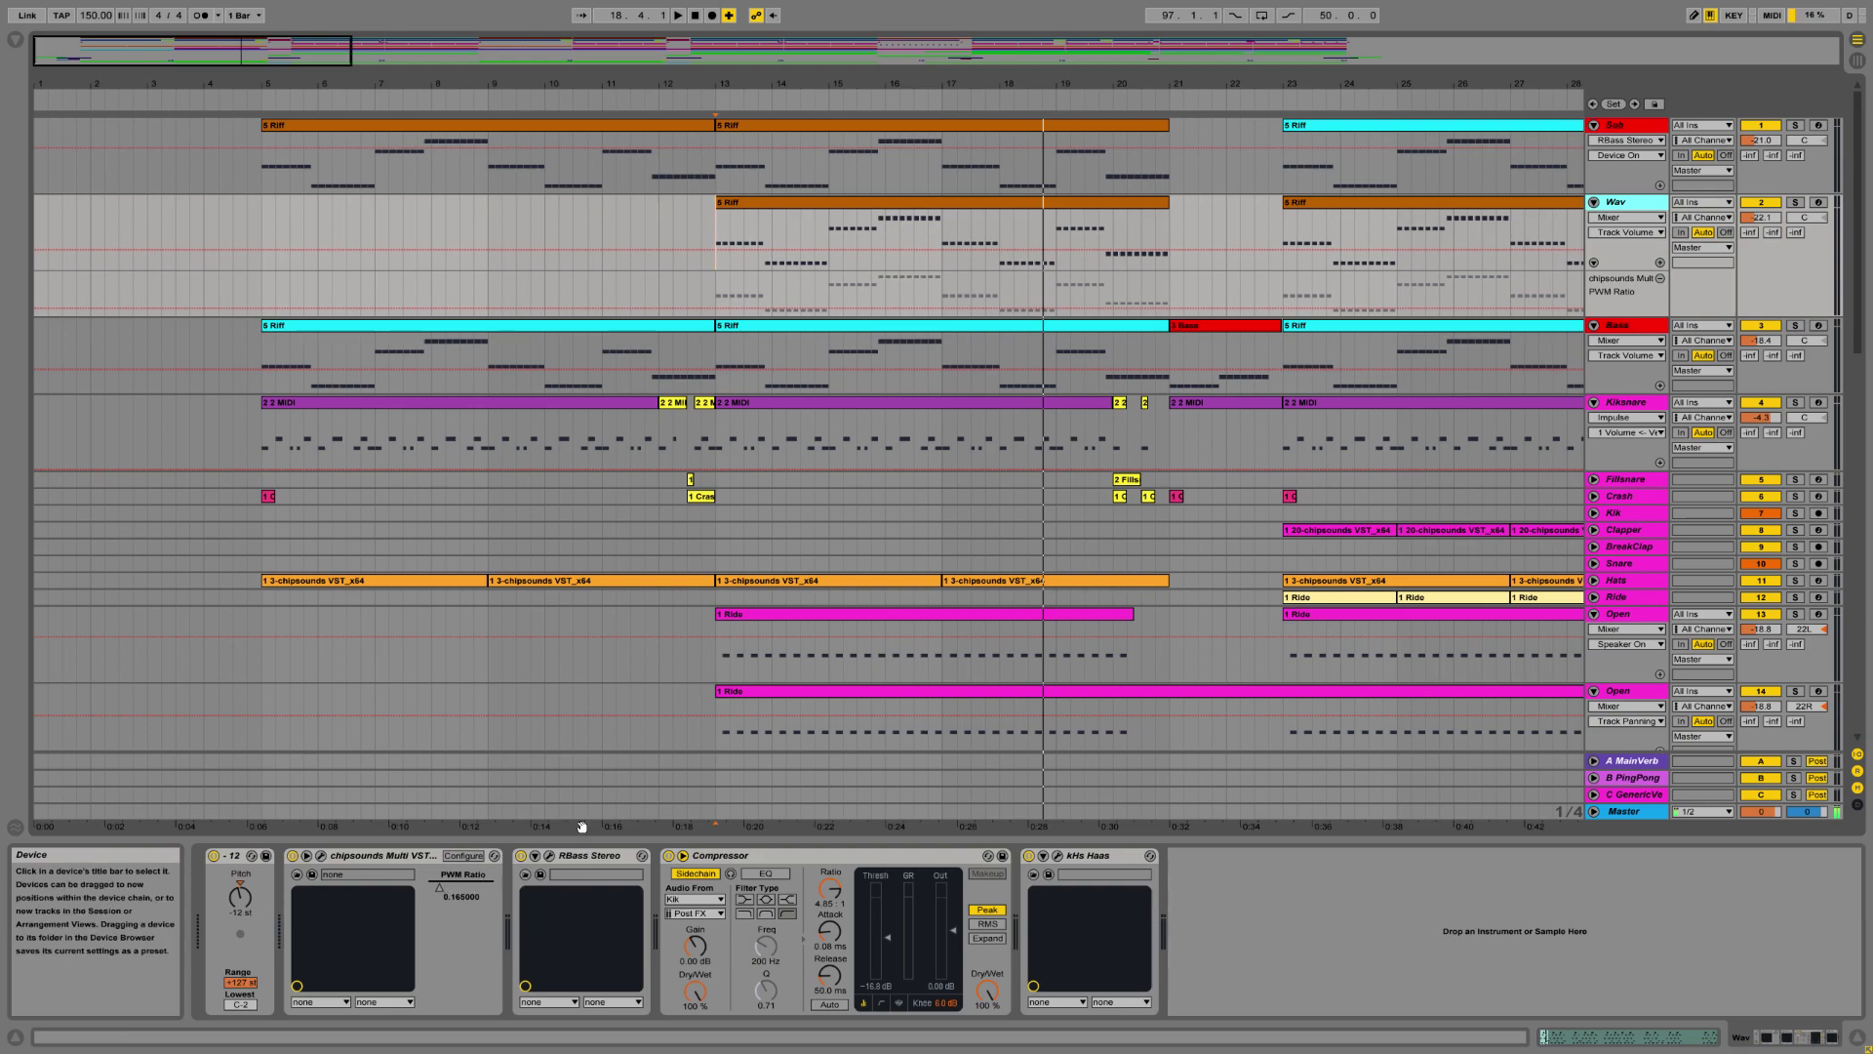
{"action": "key", "text": "ctrl+alt+b"}
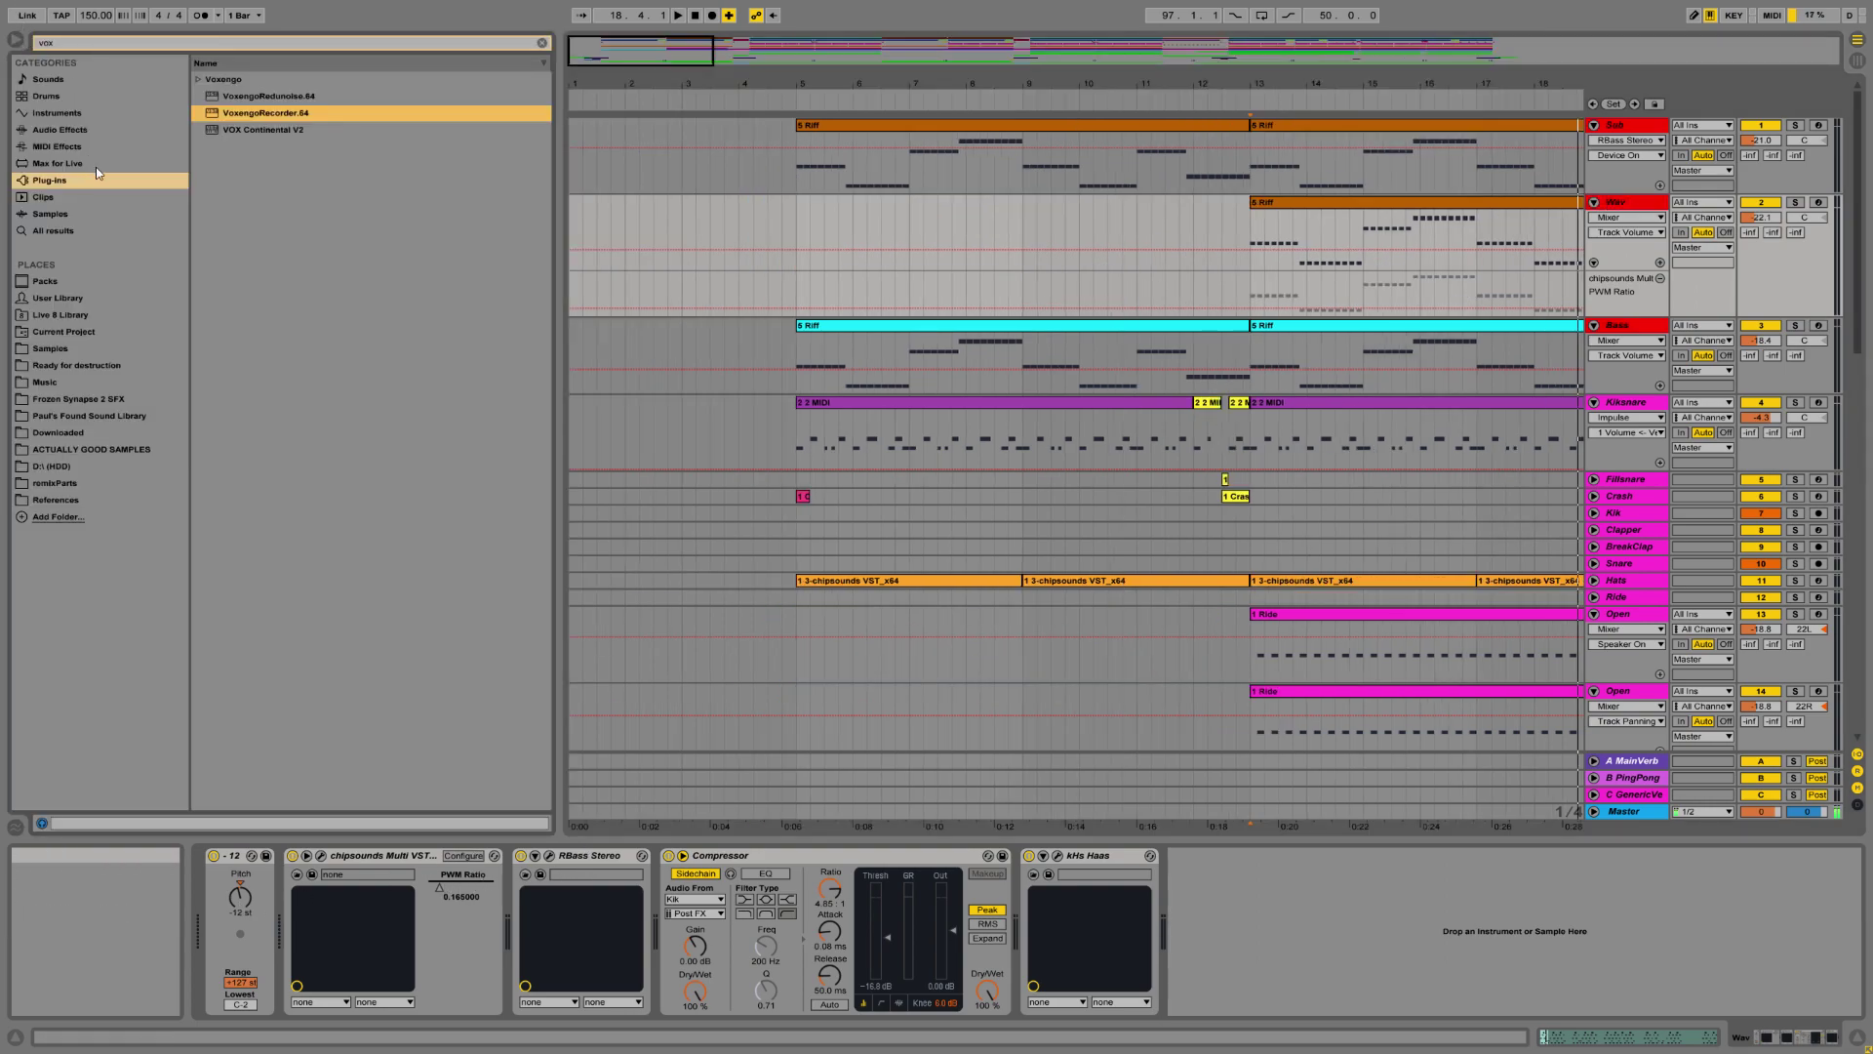
{"action": "left_click", "coordinate": [61, 130]}
{"action": "left_click", "coordinate": [542, 43]}
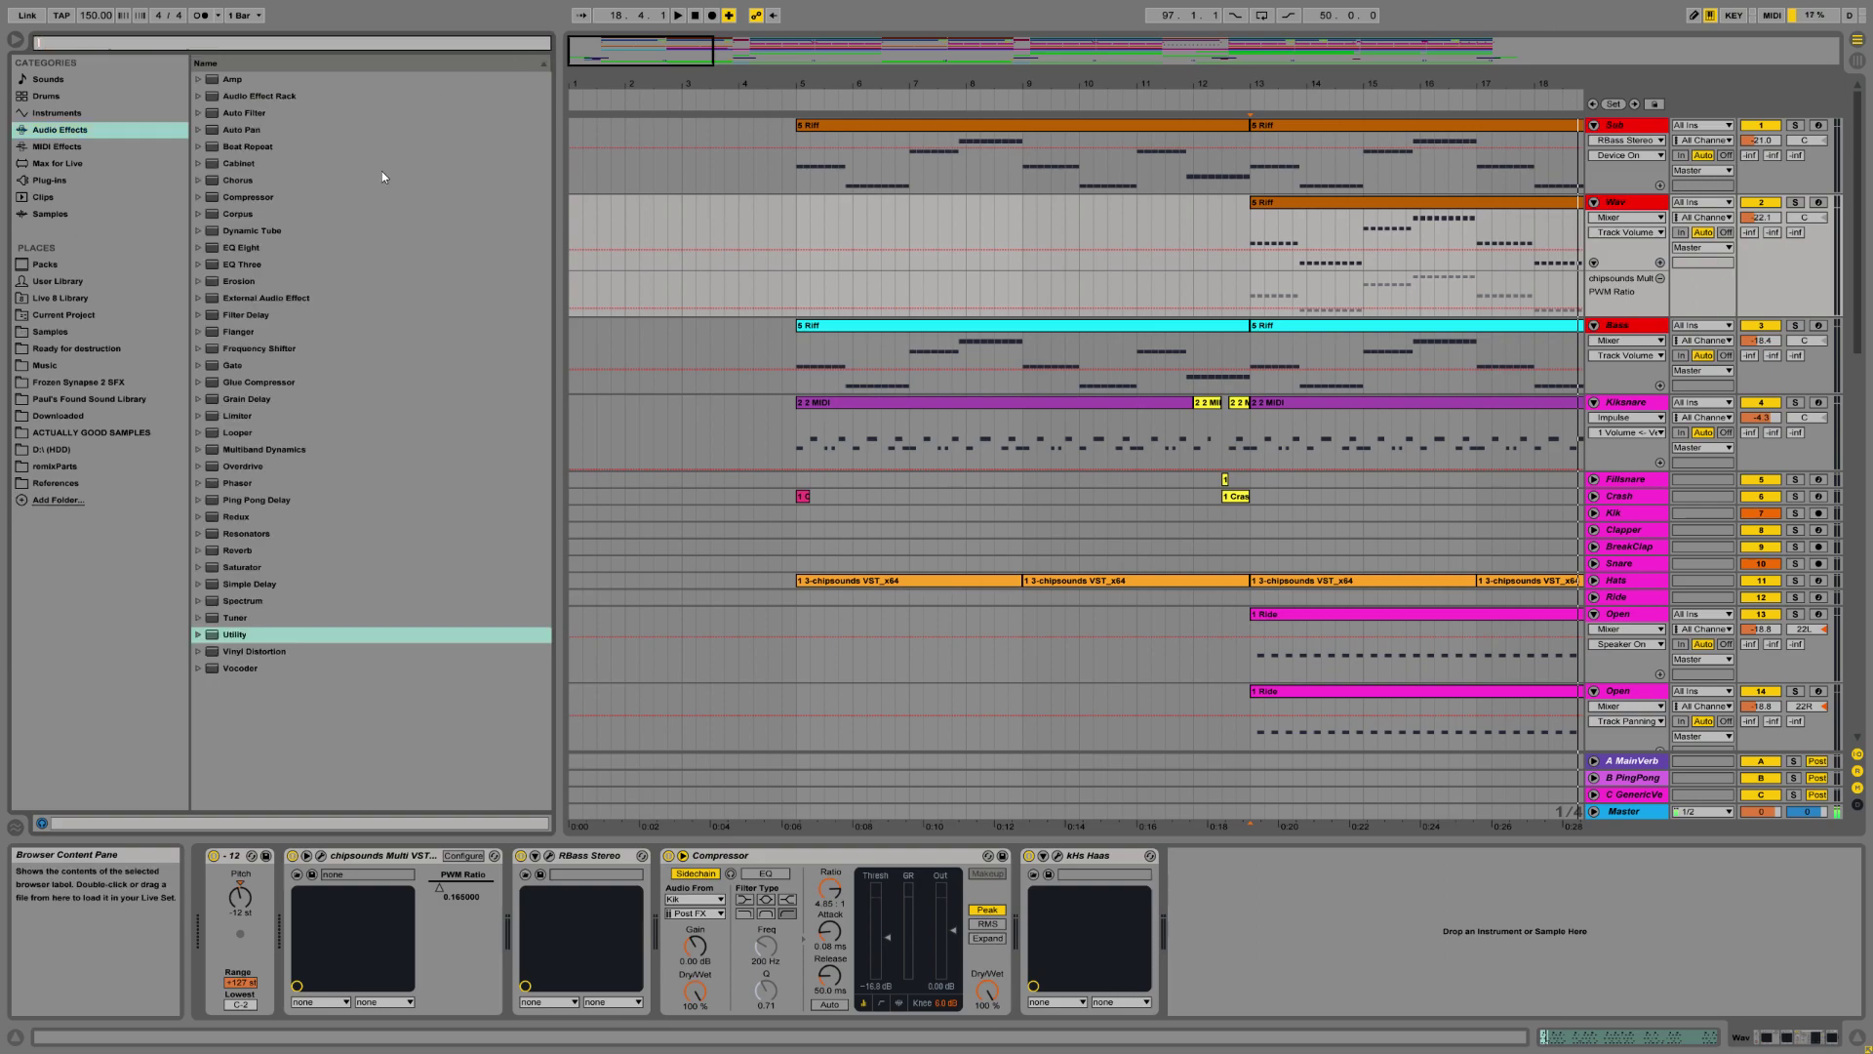
{"action": "left_click_drag", "start_coordinate": [243, 251], "coordinate": [1237, 901]}
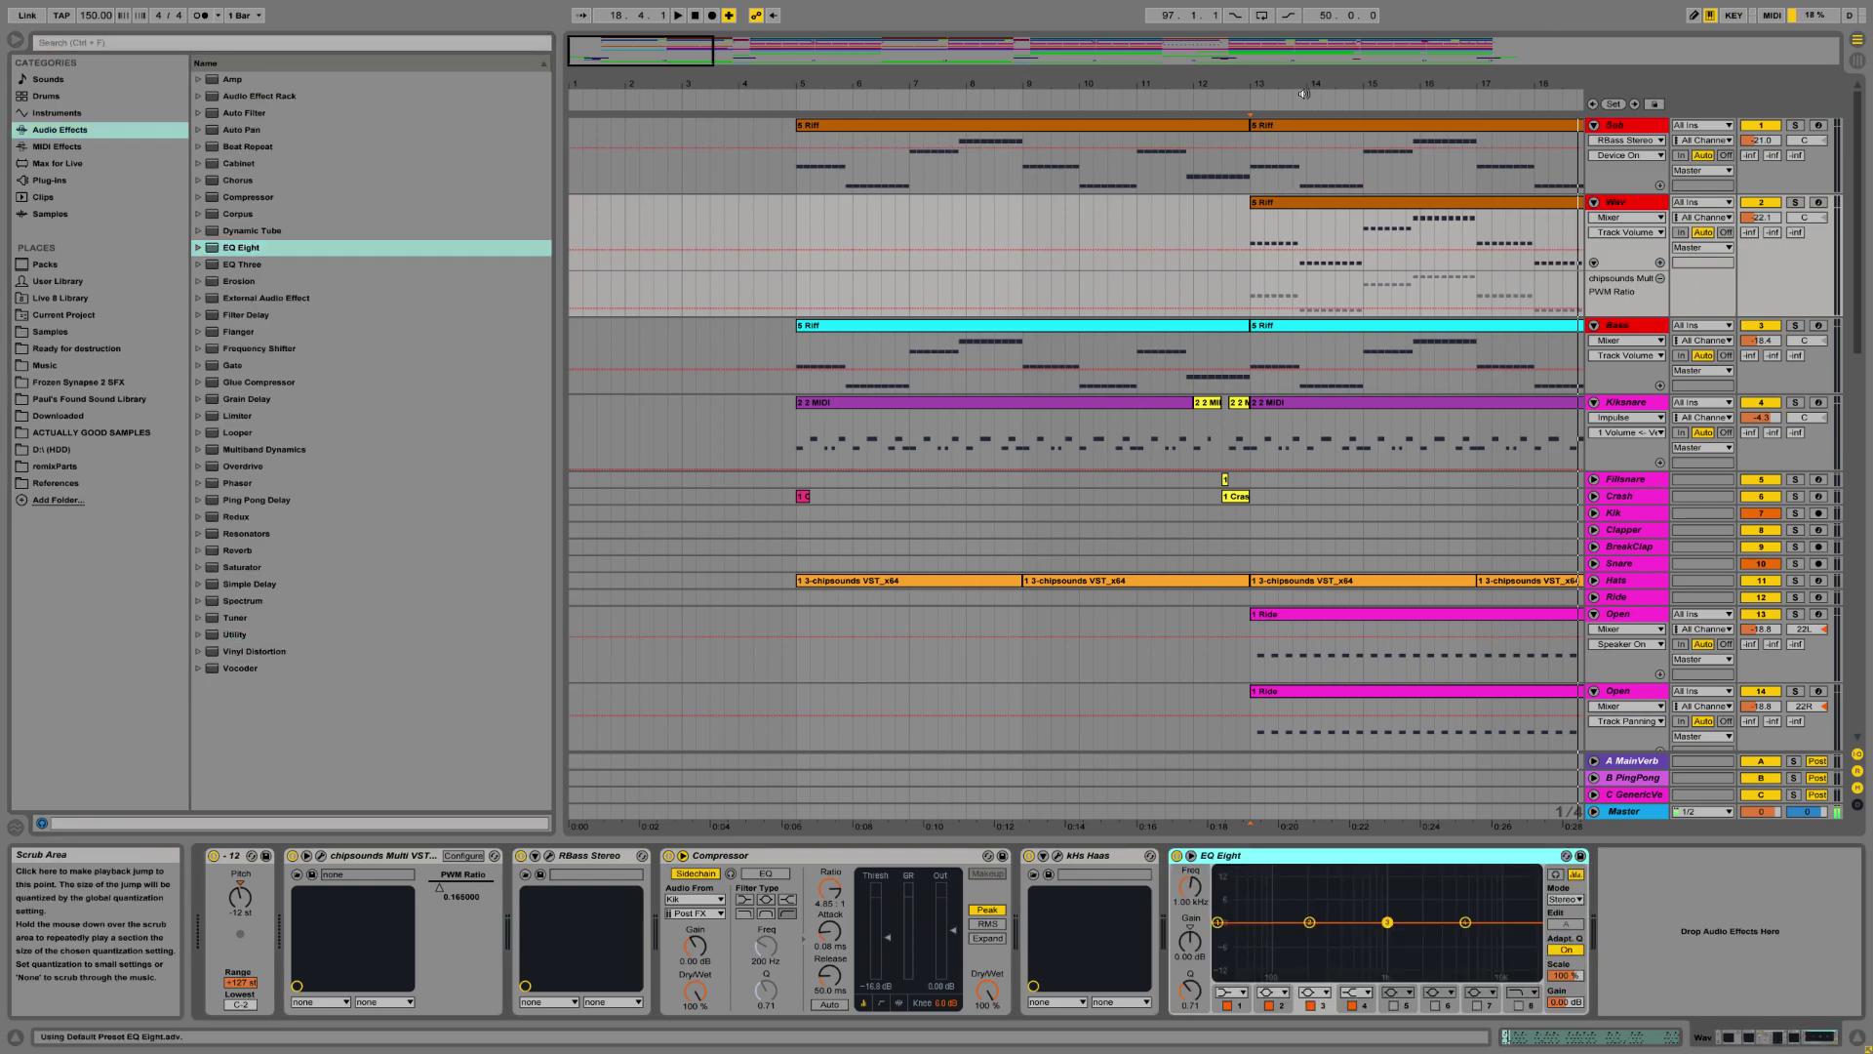
Play the soloed Wav track from bar 13 to view its spectrum in EQ Eight, then stop and unsolo it.
{"action": "scroll", "coordinate": [1073, 390], "scroll_direction": "right", "scroll_amount": 4}
{"action": "left_click", "coordinate": [1037, 235]}
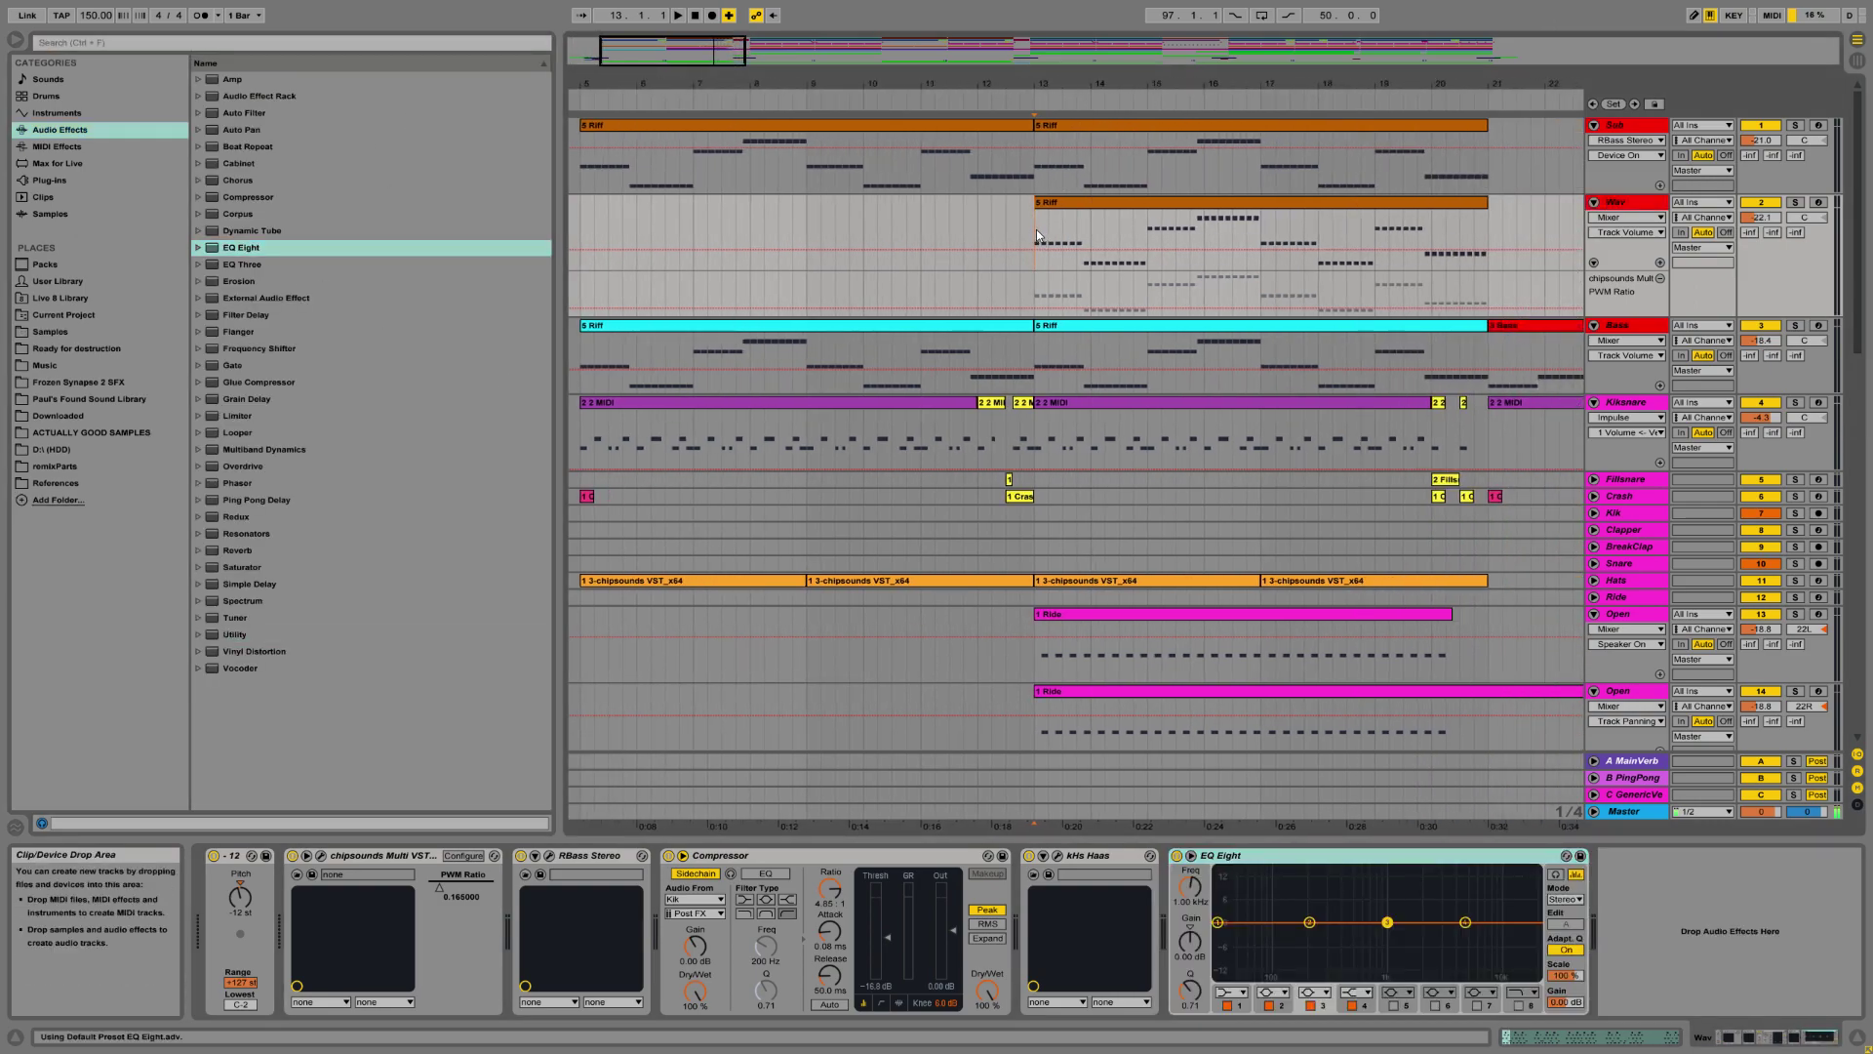
{"action": "key", "text": "space"}
{"action": "left_click", "coordinate": [1793, 203]}
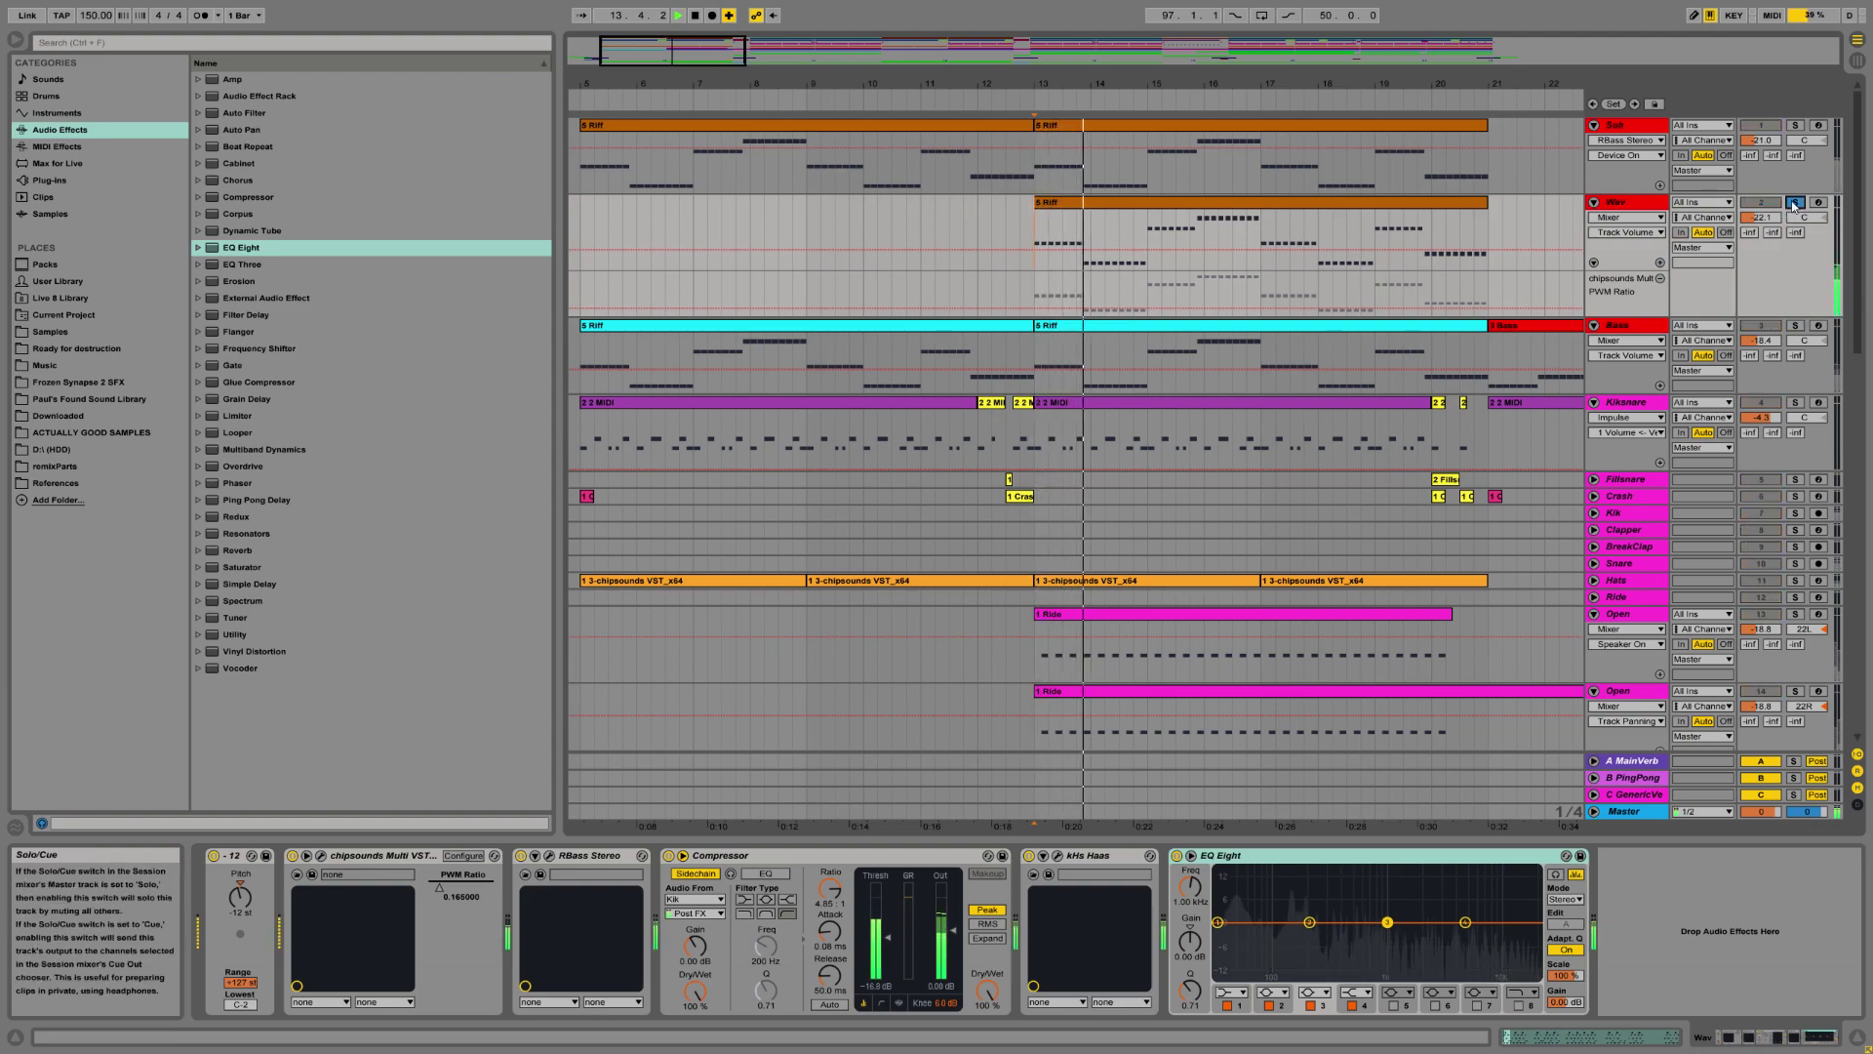
{"action": "left_click", "coordinate": [1794, 203]}
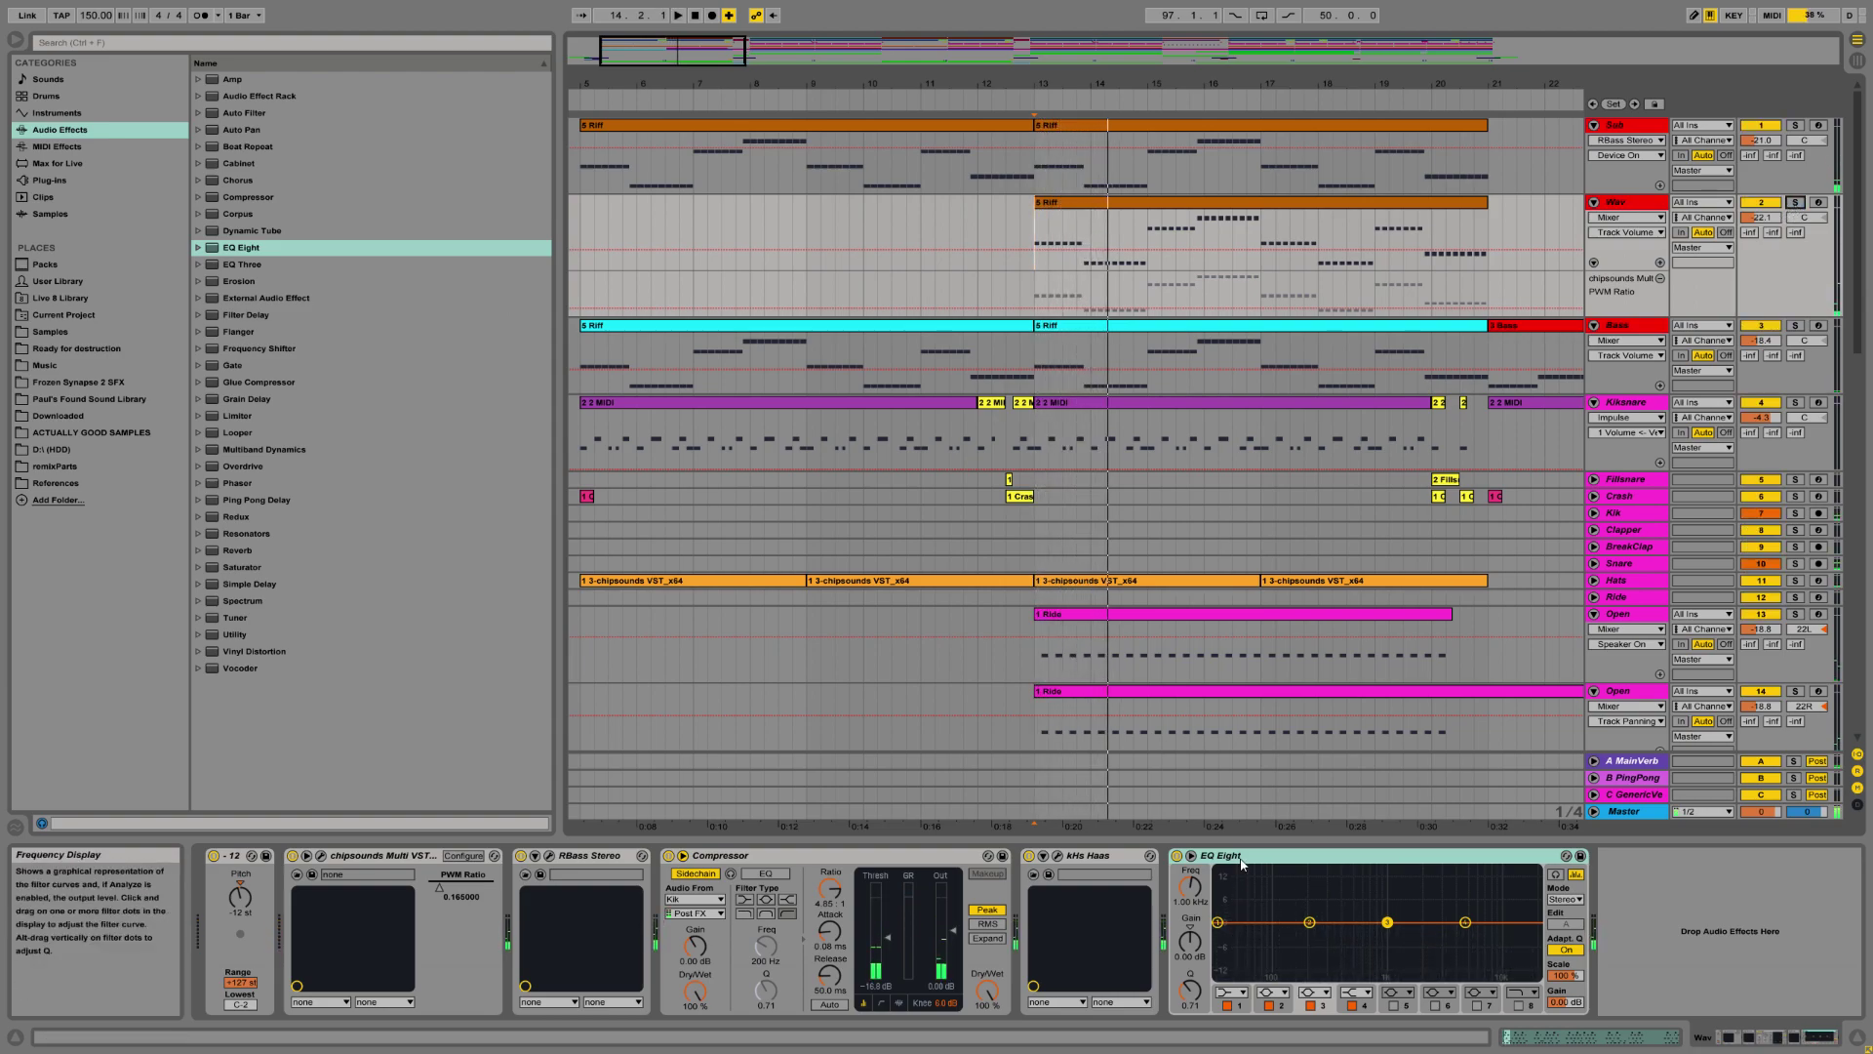
{"action": "left_click", "coordinate": [1795, 125]}
{"action": "left_click", "coordinate": [1797, 126]}
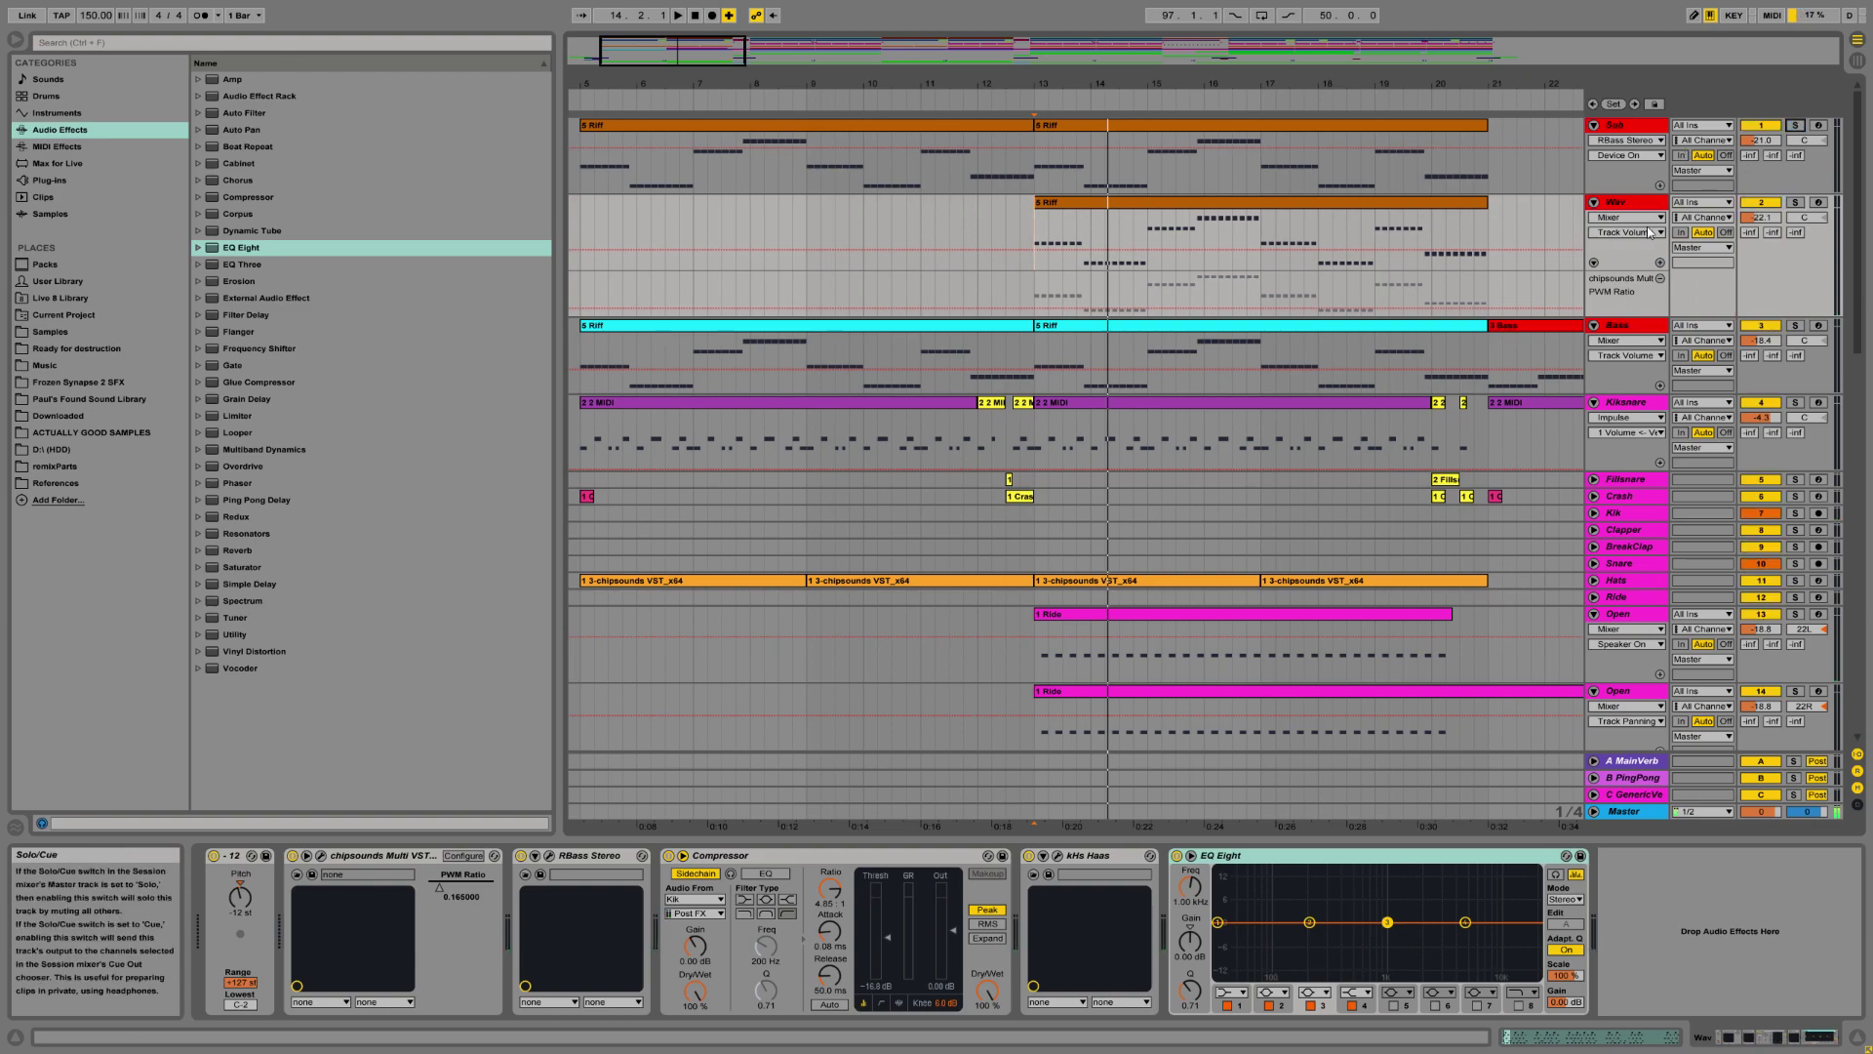
Delete the EQ Eight from the Wav track's device chain.
{"action": "left_click", "coordinate": [1256, 861]}
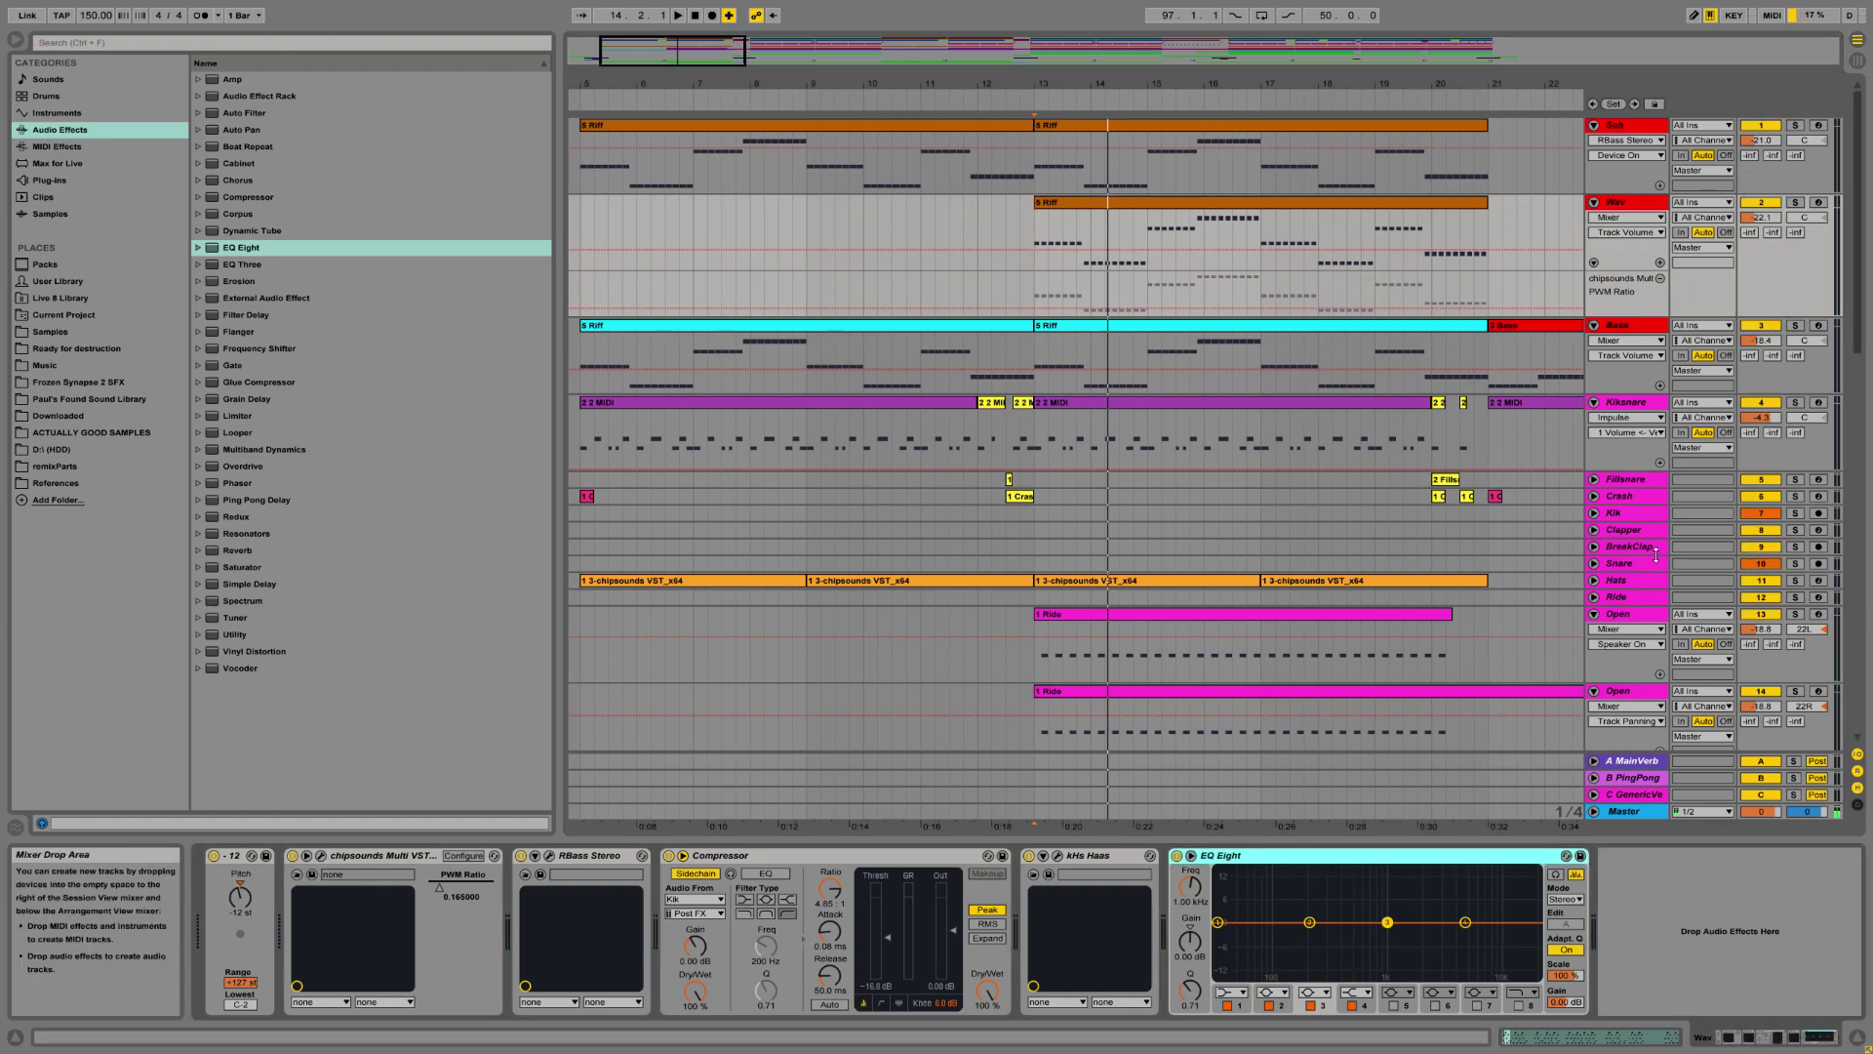
{"action": "key", "text": "Delete"}
Play the soloed Wav track from bar 13, open its chipsounds Multi synth to examine the chip settings, and stop playback.
{"action": "left_click", "coordinate": [1099, 306]}
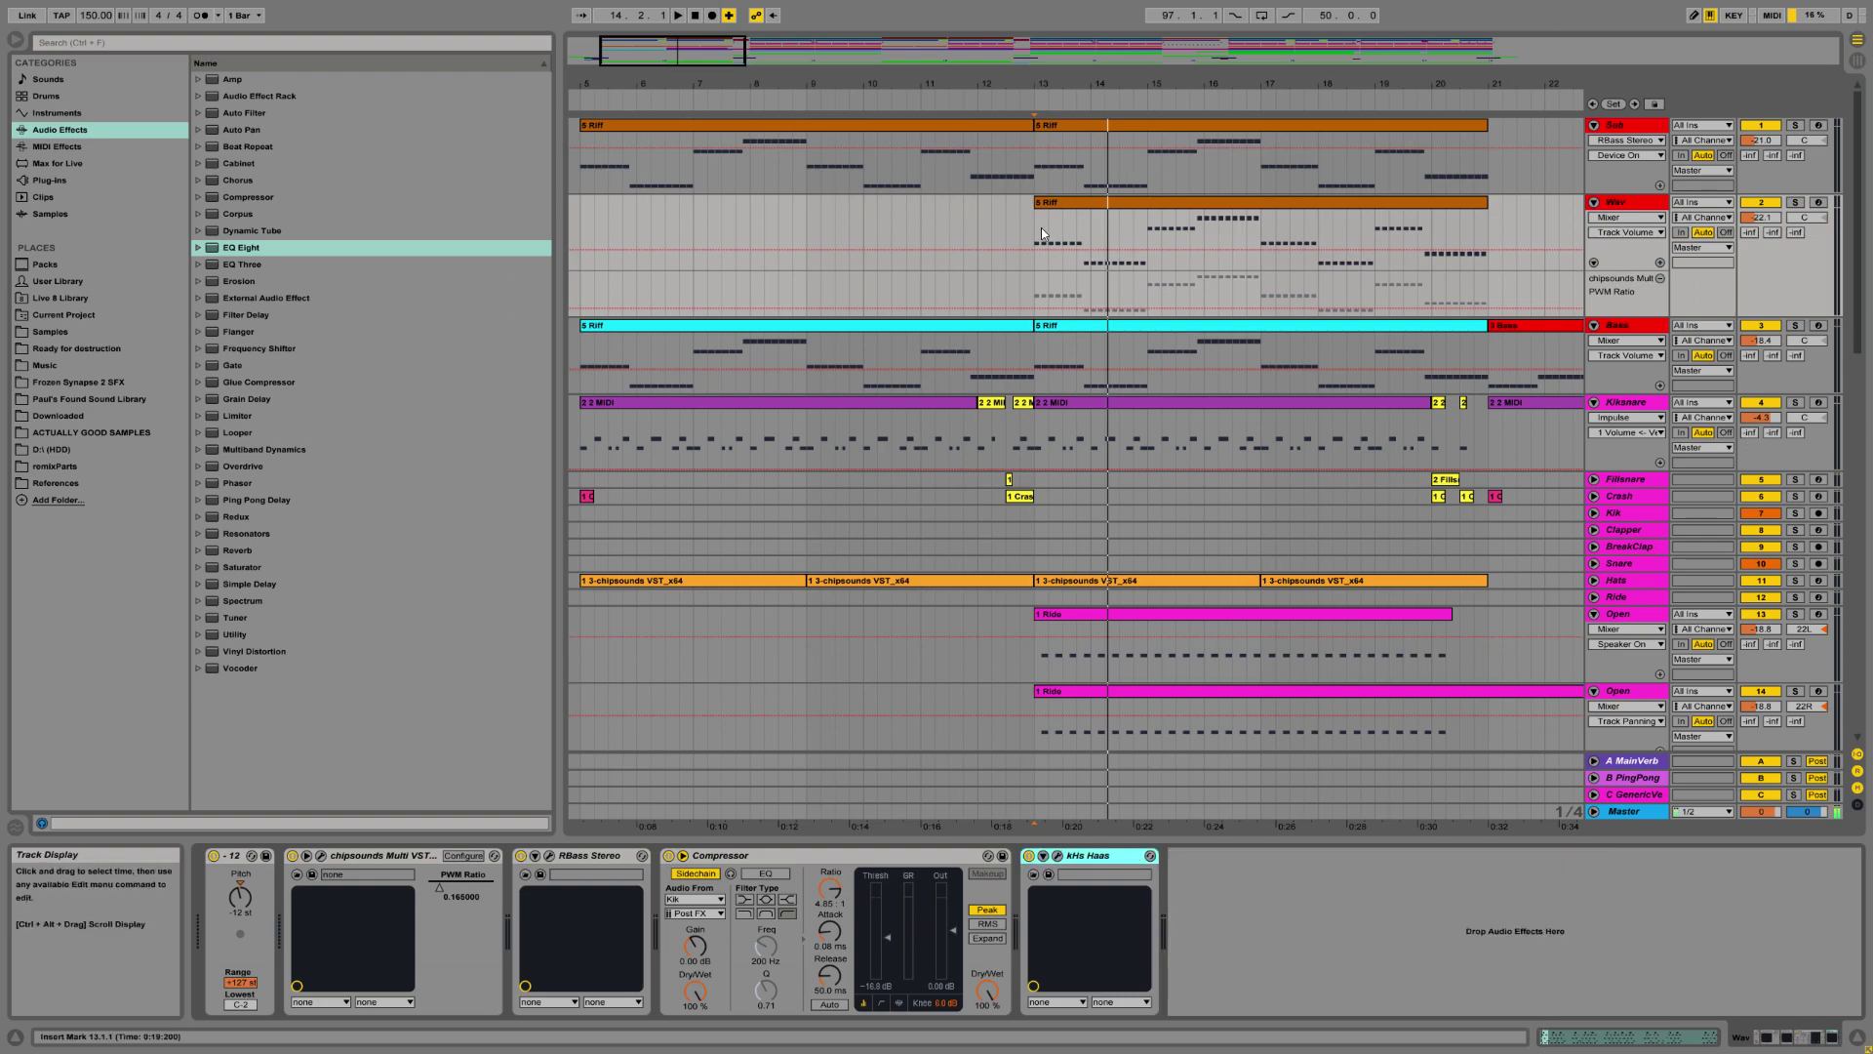
{"action": "left_click", "coordinate": [1794, 203]}
{"action": "key", "text": "space"}
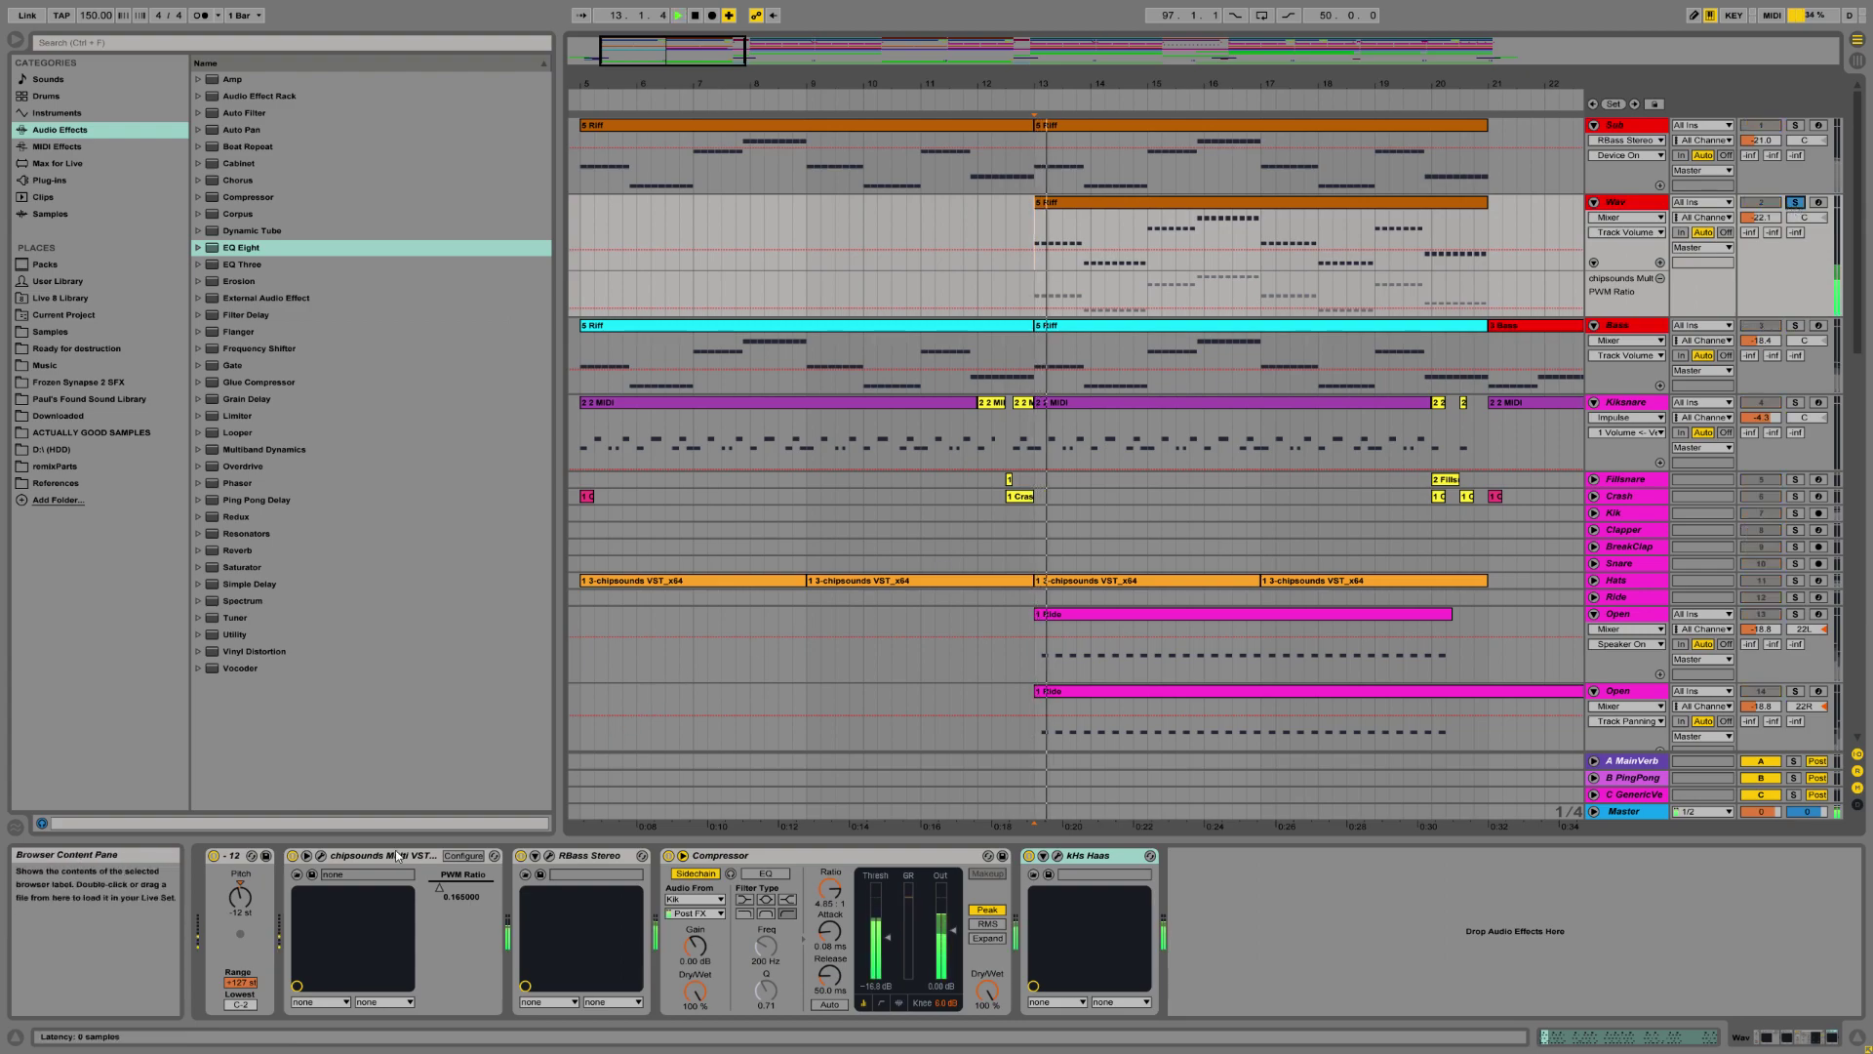
{"action": "left_click", "coordinate": [321, 856]}
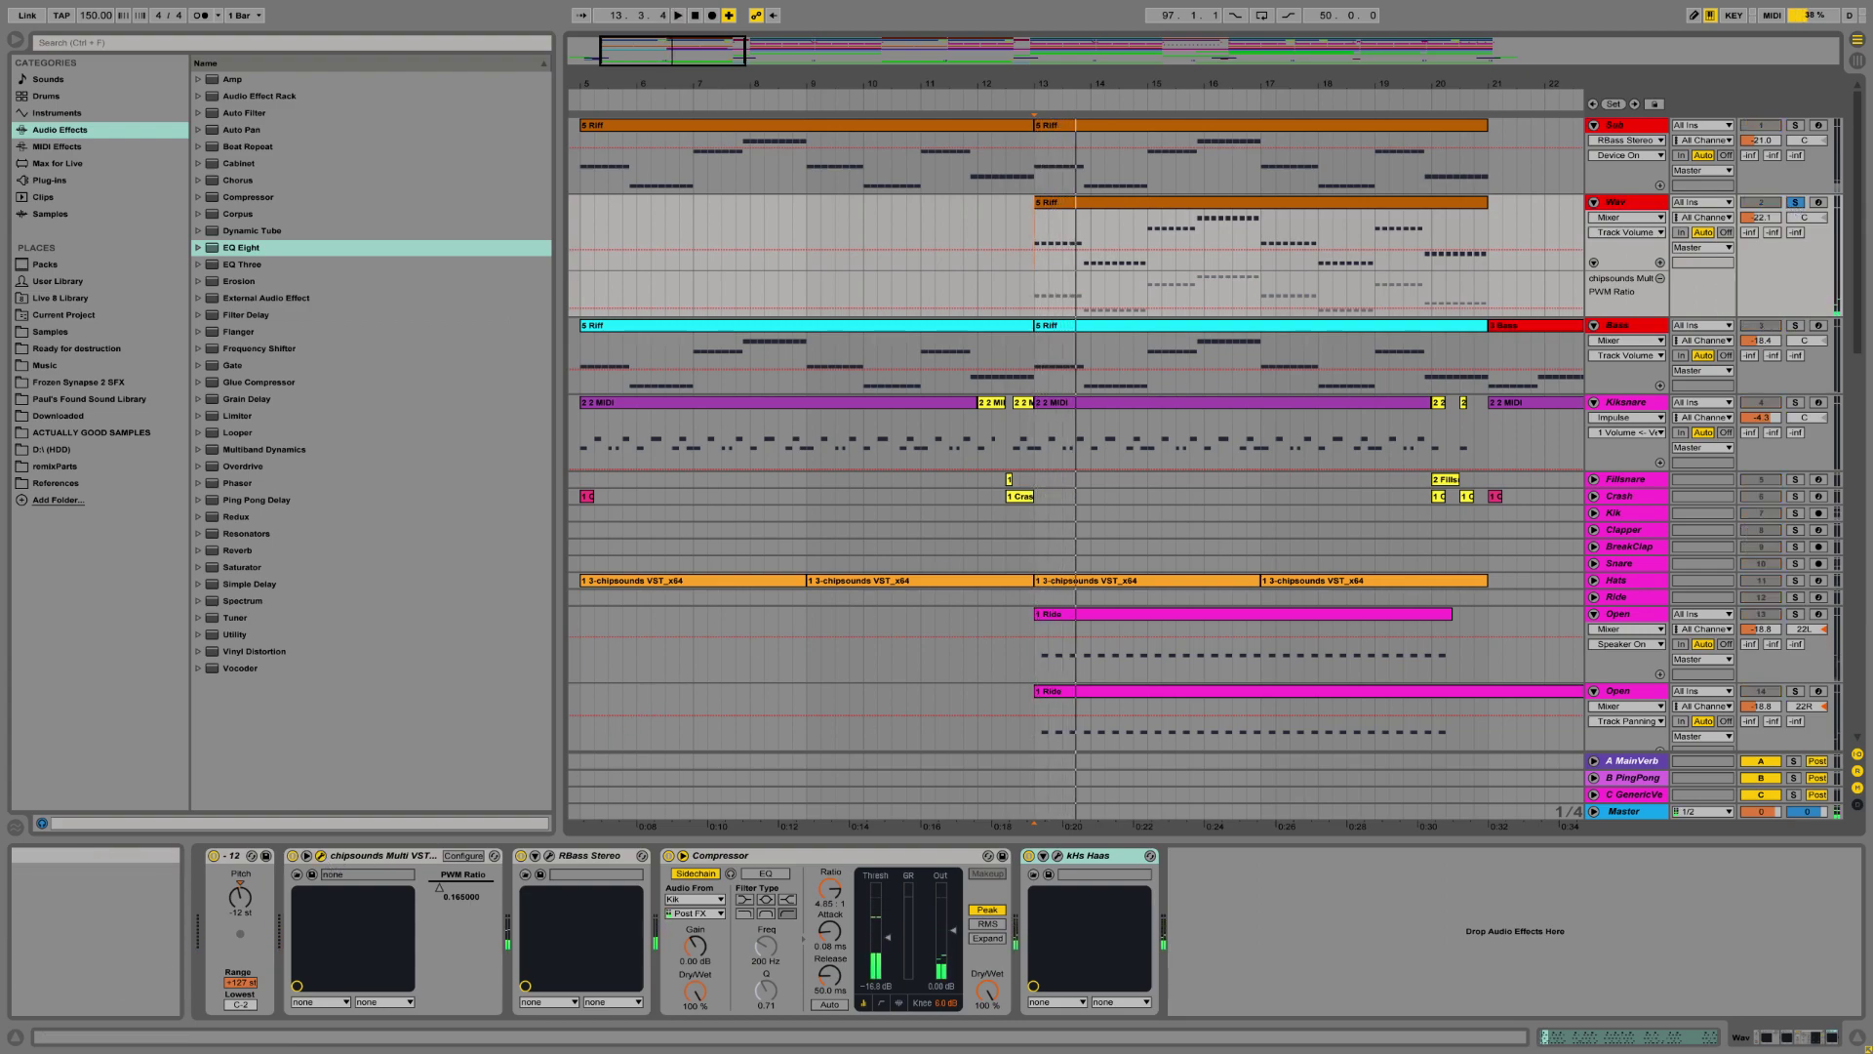
{"action": "left_click_drag", "start_coordinate": [1038, 381], "coordinate": [824, 332]}
{"action": "key", "text": "space"}
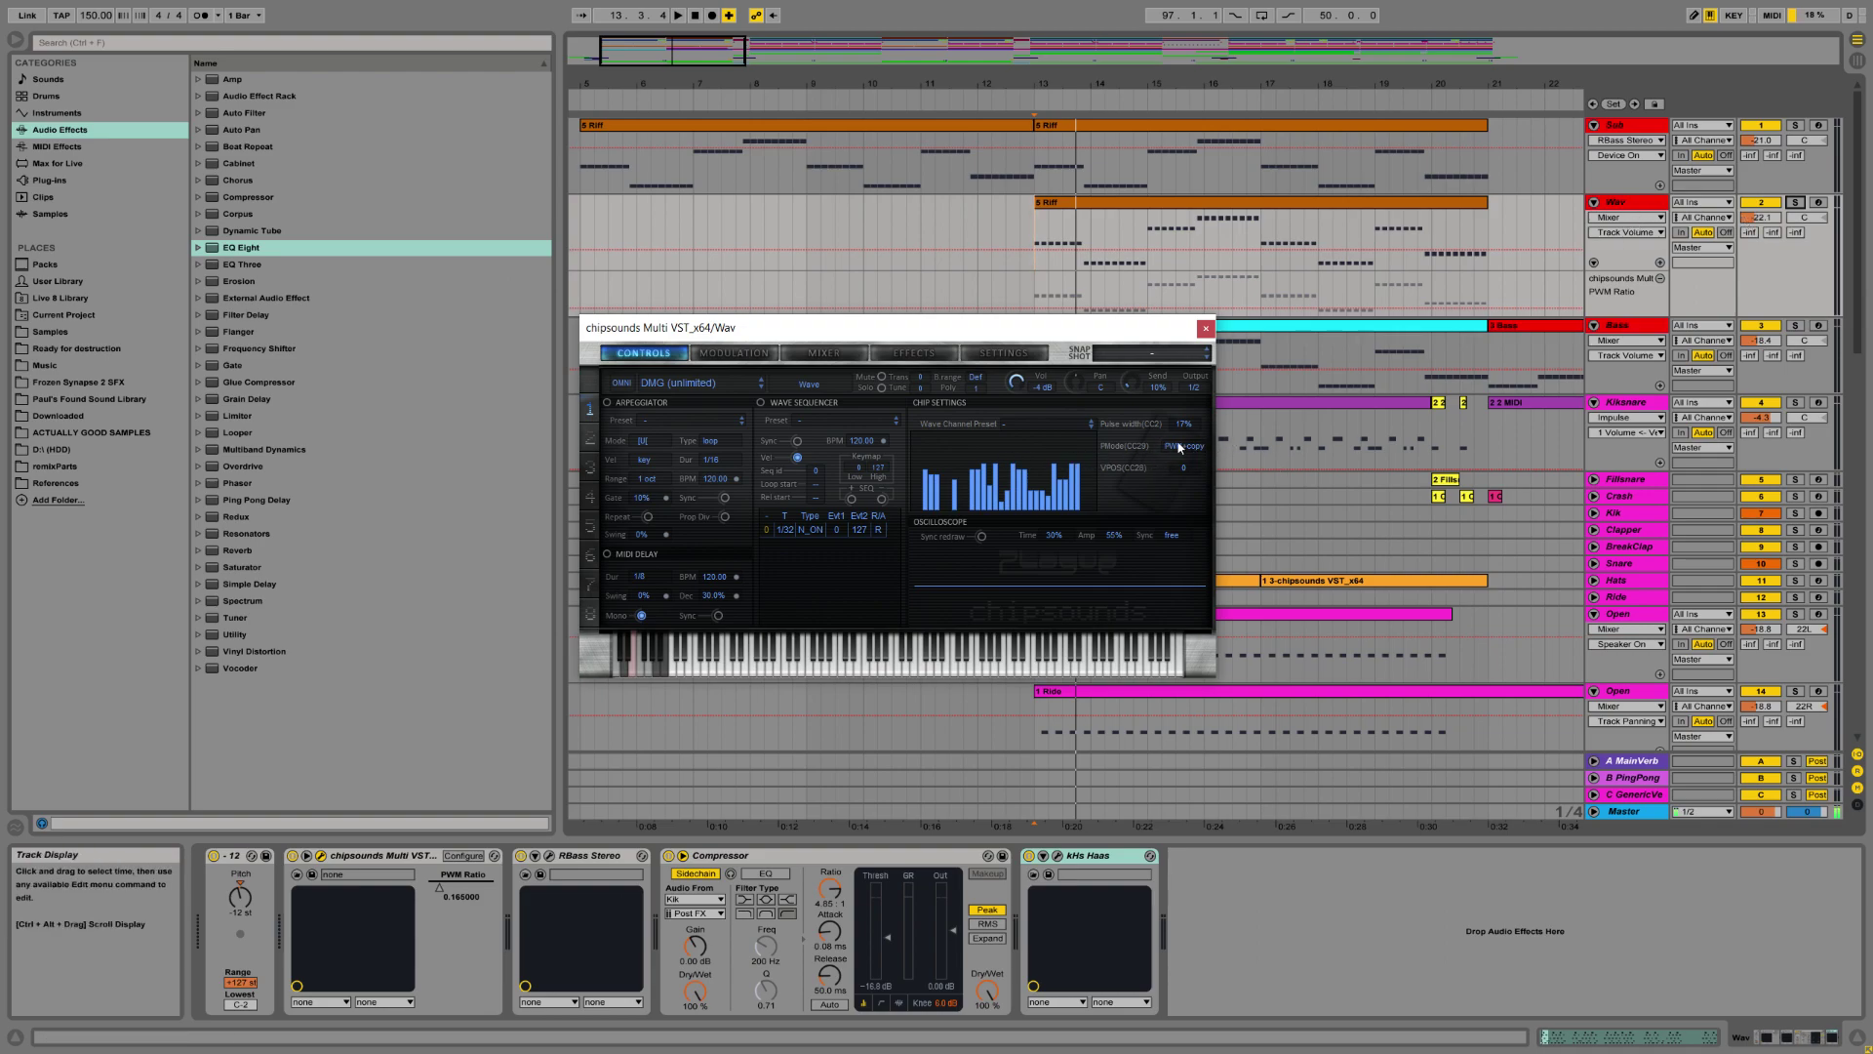
Display the chipsounds Multi PWM Ratio automation on the Wav track, examine it around bar 13, and close the synth window.
{"action": "left_click", "coordinate": [1661, 218]}
{"action": "left_click", "coordinate": [1649, 257]}
{"action": "left_click", "coordinate": [1626, 232]}
{"action": "left_click", "coordinate": [1620, 271]}
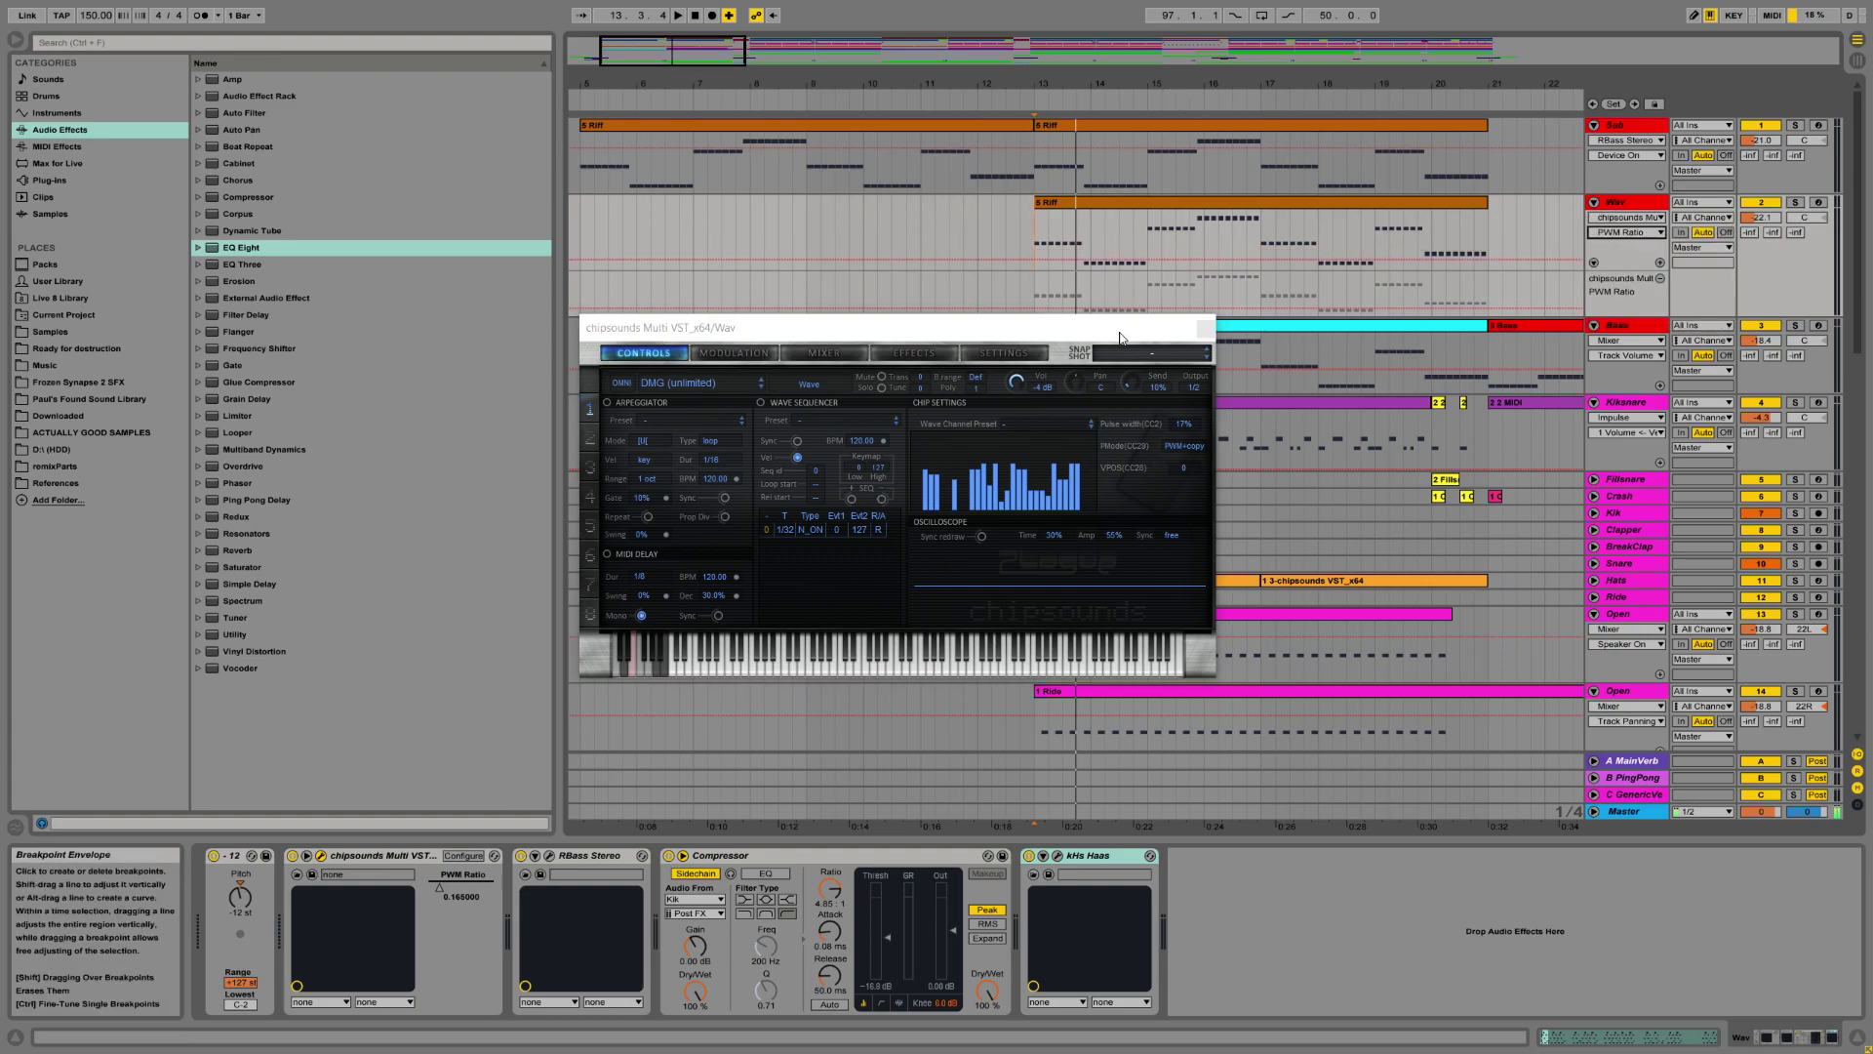
{"action": "left_click_drag", "start_coordinate": [1069, 89], "coordinate": [1062, 137]}
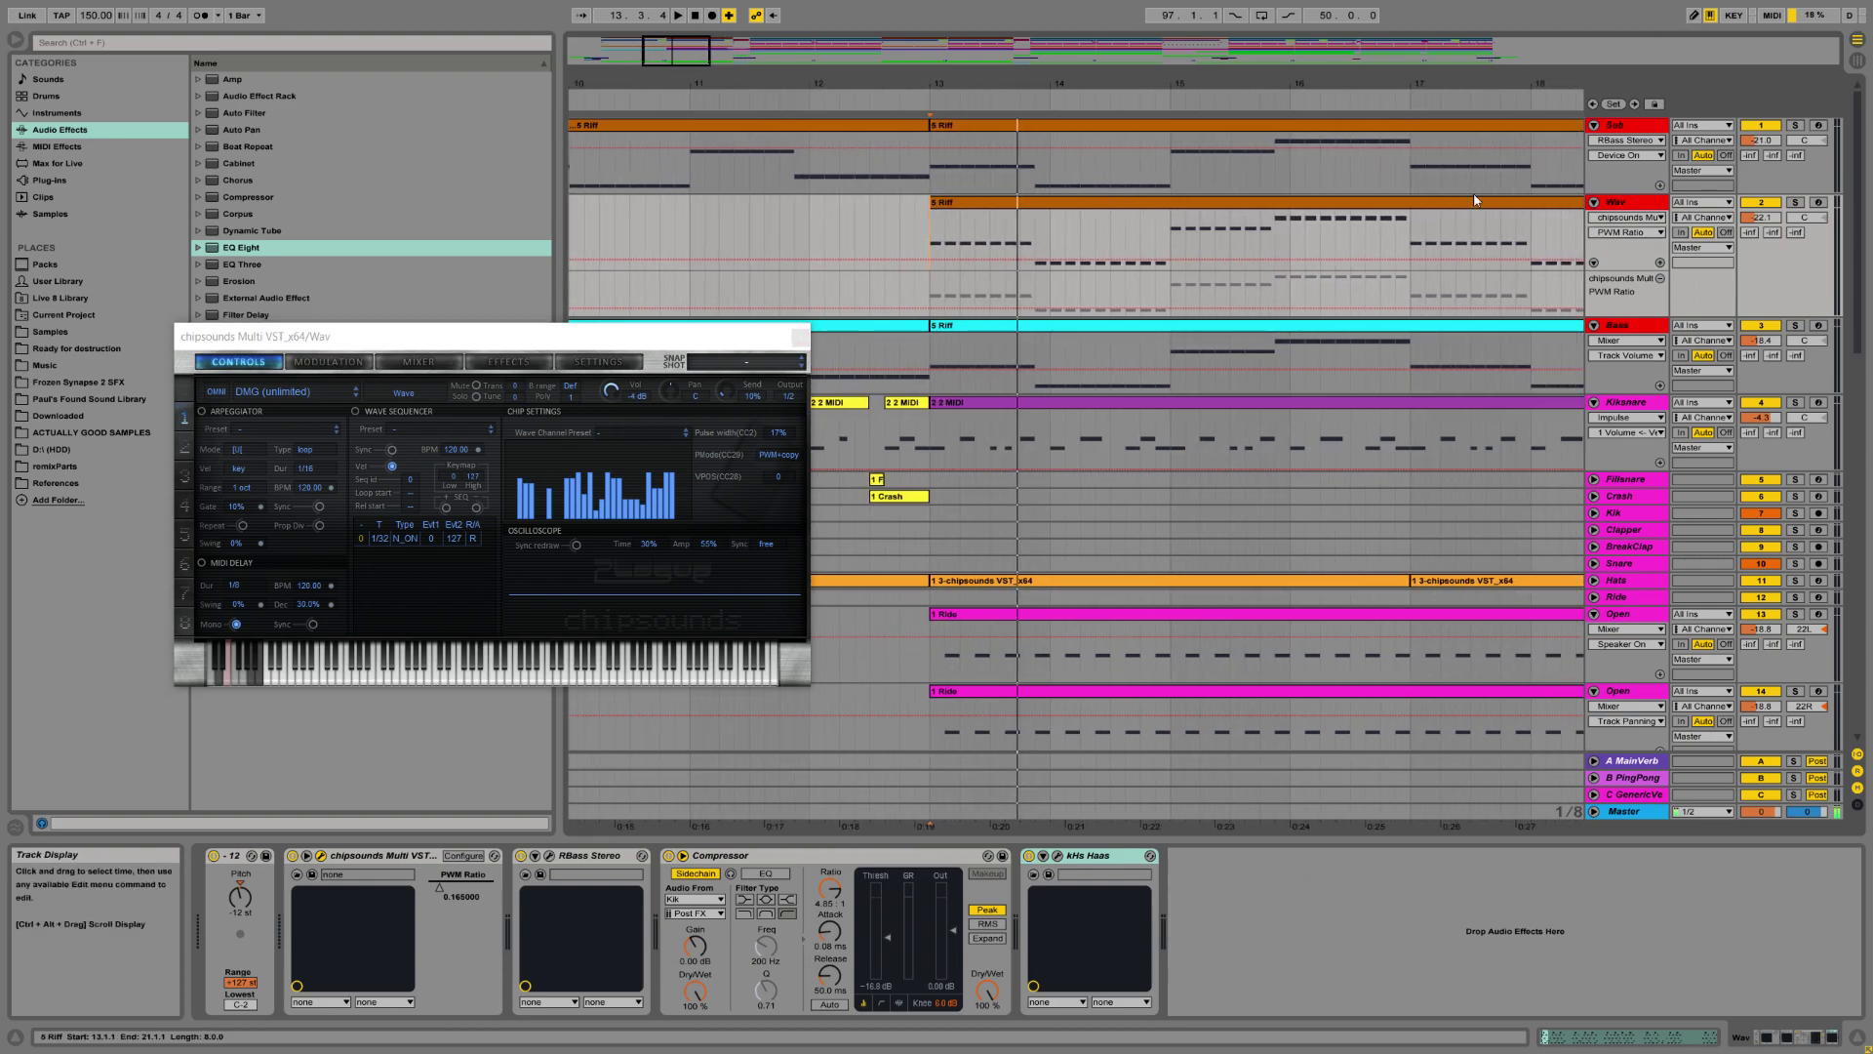
{"action": "left_click_drag", "start_coordinate": [1239, 78], "coordinate": [1237, 54]}
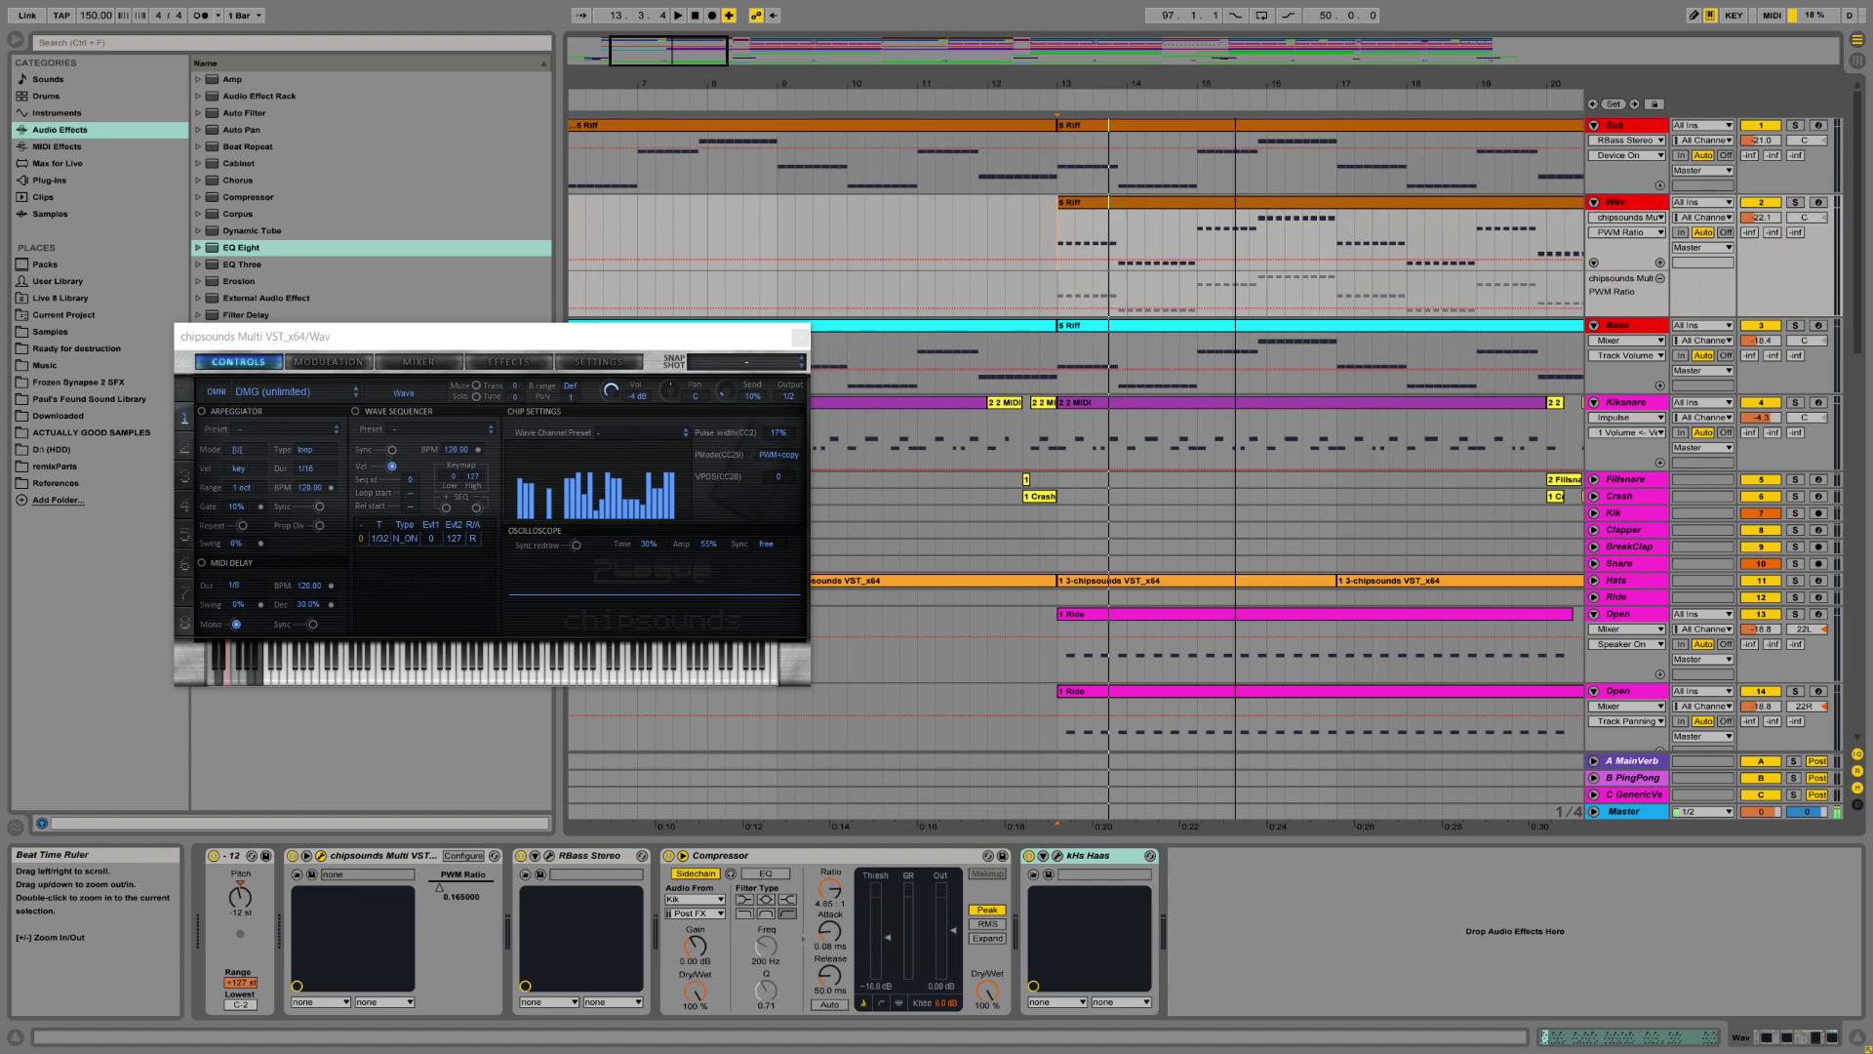
{"action": "left_click", "coordinate": [800, 338]}
{"action": "mouse_move", "coordinate": [1342, 84]}
{"action": "left_mouse_down"}
{"action": "mouse_move", "coordinate": [1342, 49]}
{"action": "mouse_move", "coordinate": [1342, 69]}
{"action": "left_mouse_up"}
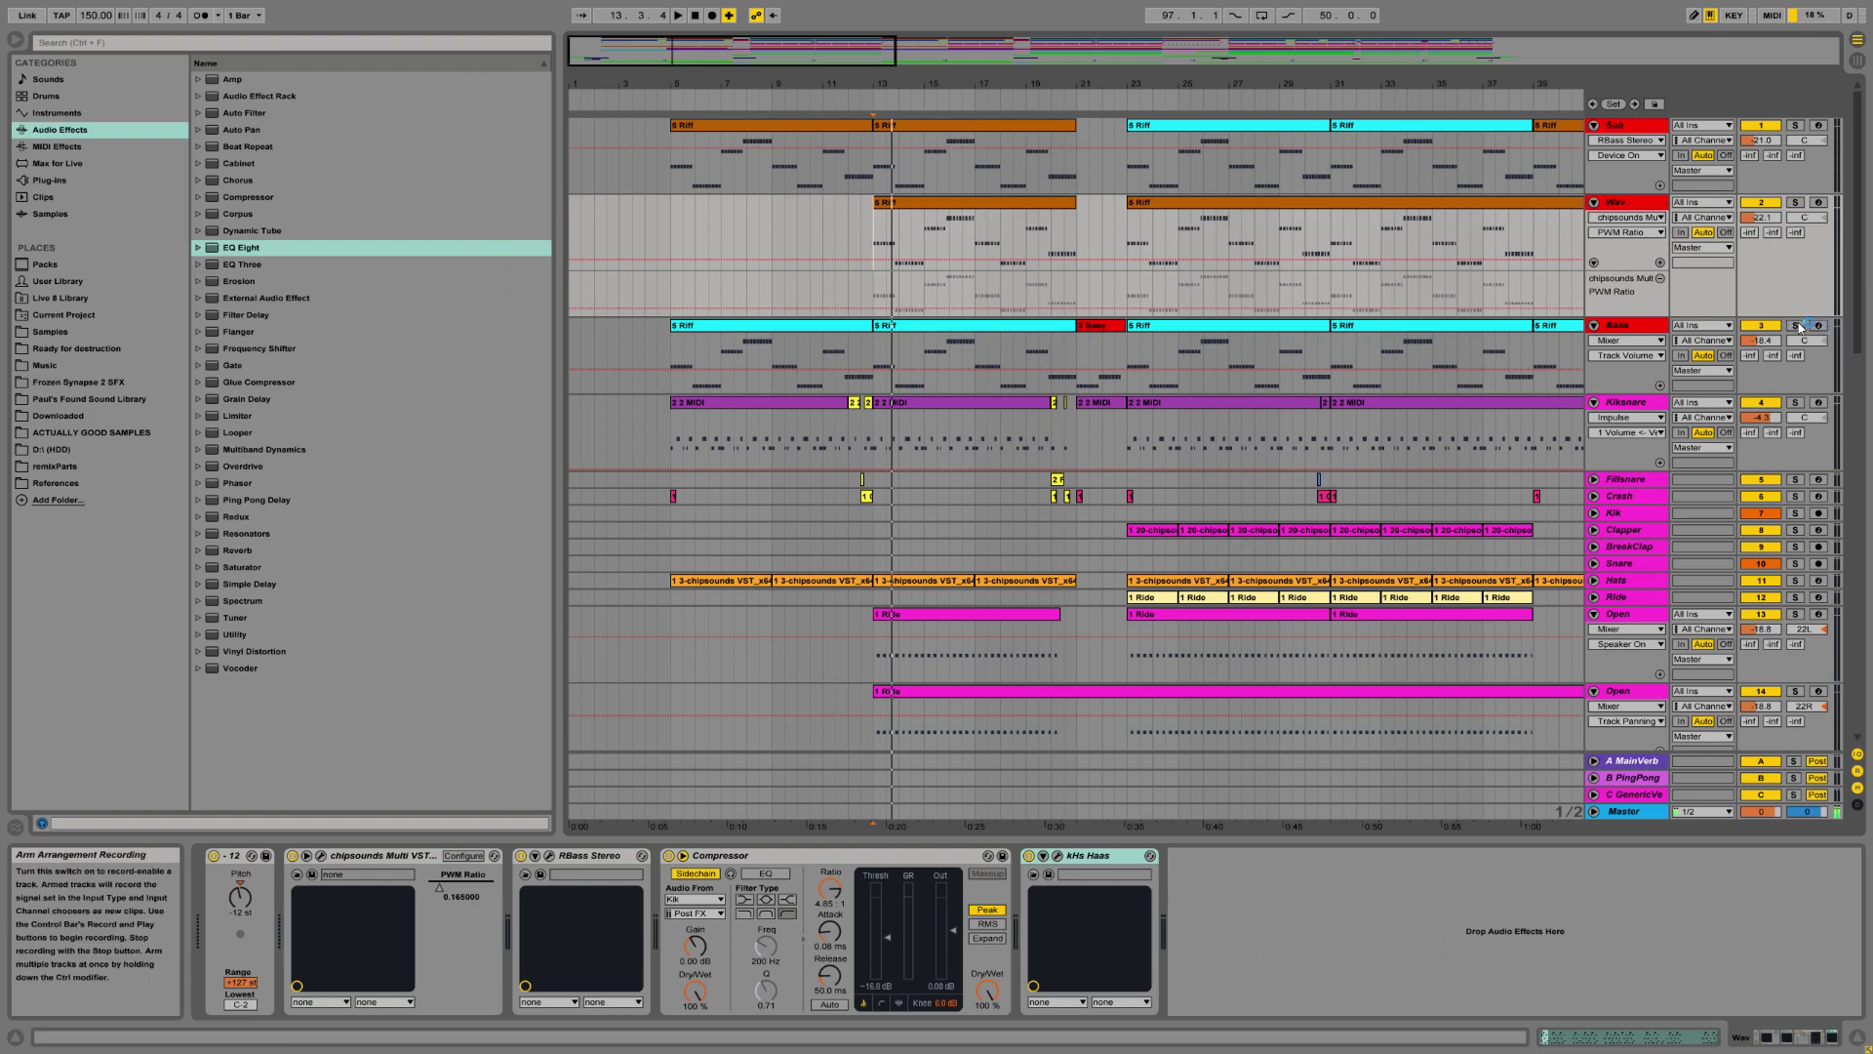
{"action": "scroll", "coordinate": [1356, 262], "scroll_direction": "down", "scroll_amount": 2}
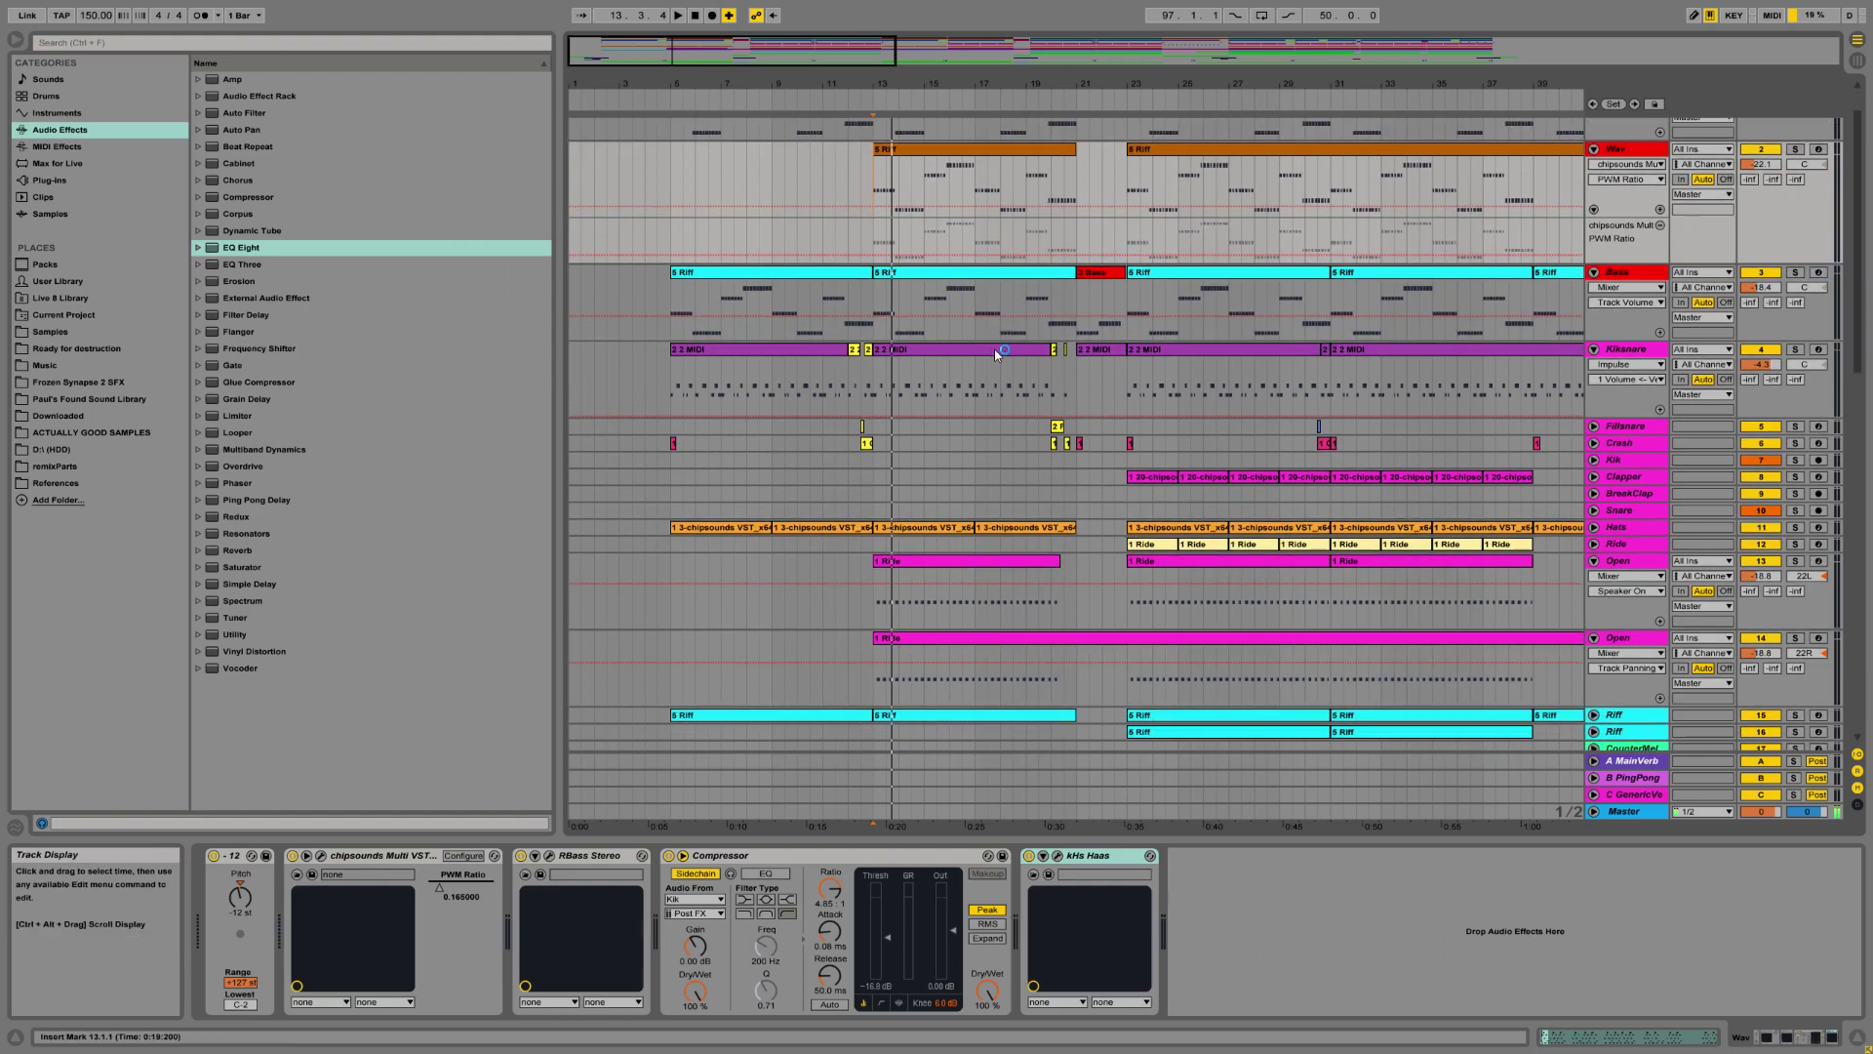
{"action": "scroll", "coordinate": [1356, 262], "scroll_direction": "up", "scroll_amount": 2}
{"action": "scroll", "coordinate": [1356, 262], "scroll_direction": "down", "scroll_amount": 2}
{"action": "scroll", "coordinate": [1356, 261], "scroll_direction": "up", "scroll_amount": 2}
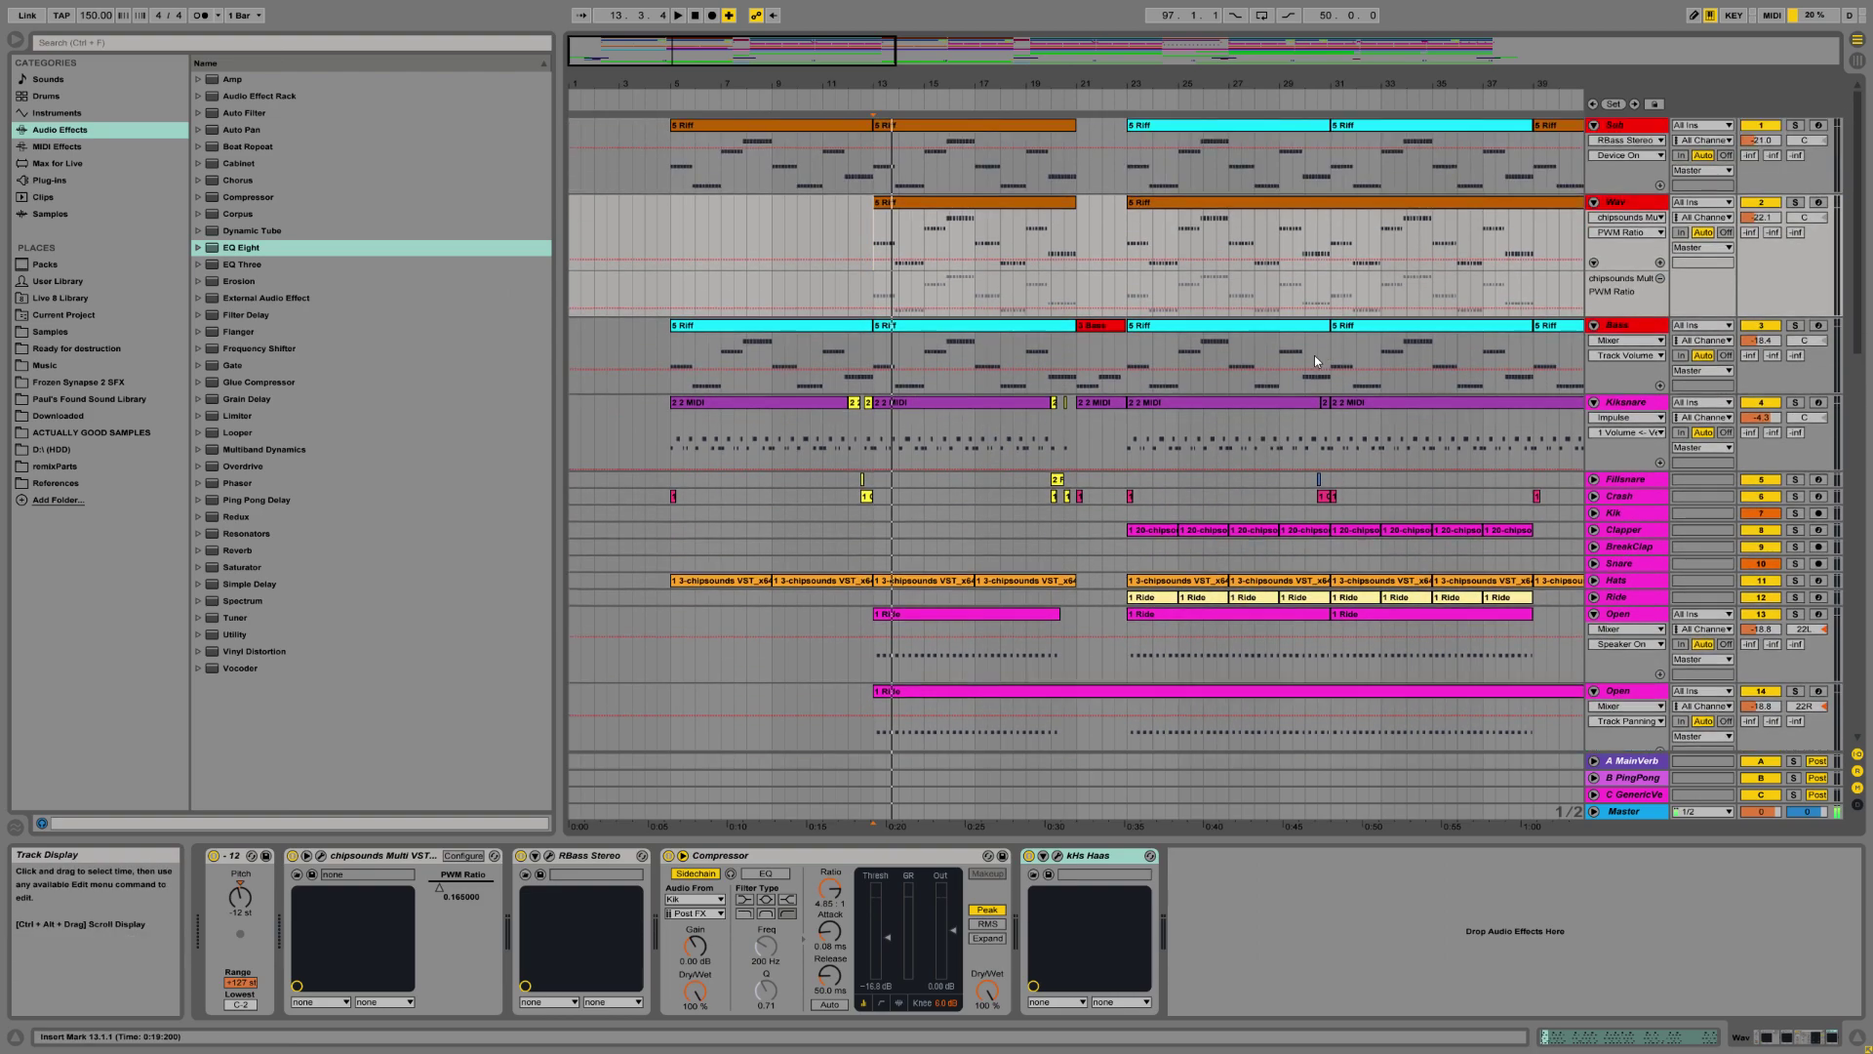
Show the Session View mixer and play twice from bar 13 to compare the track levels, stopping after each pass.
{"action": "left_click", "coordinate": [1857, 62]}
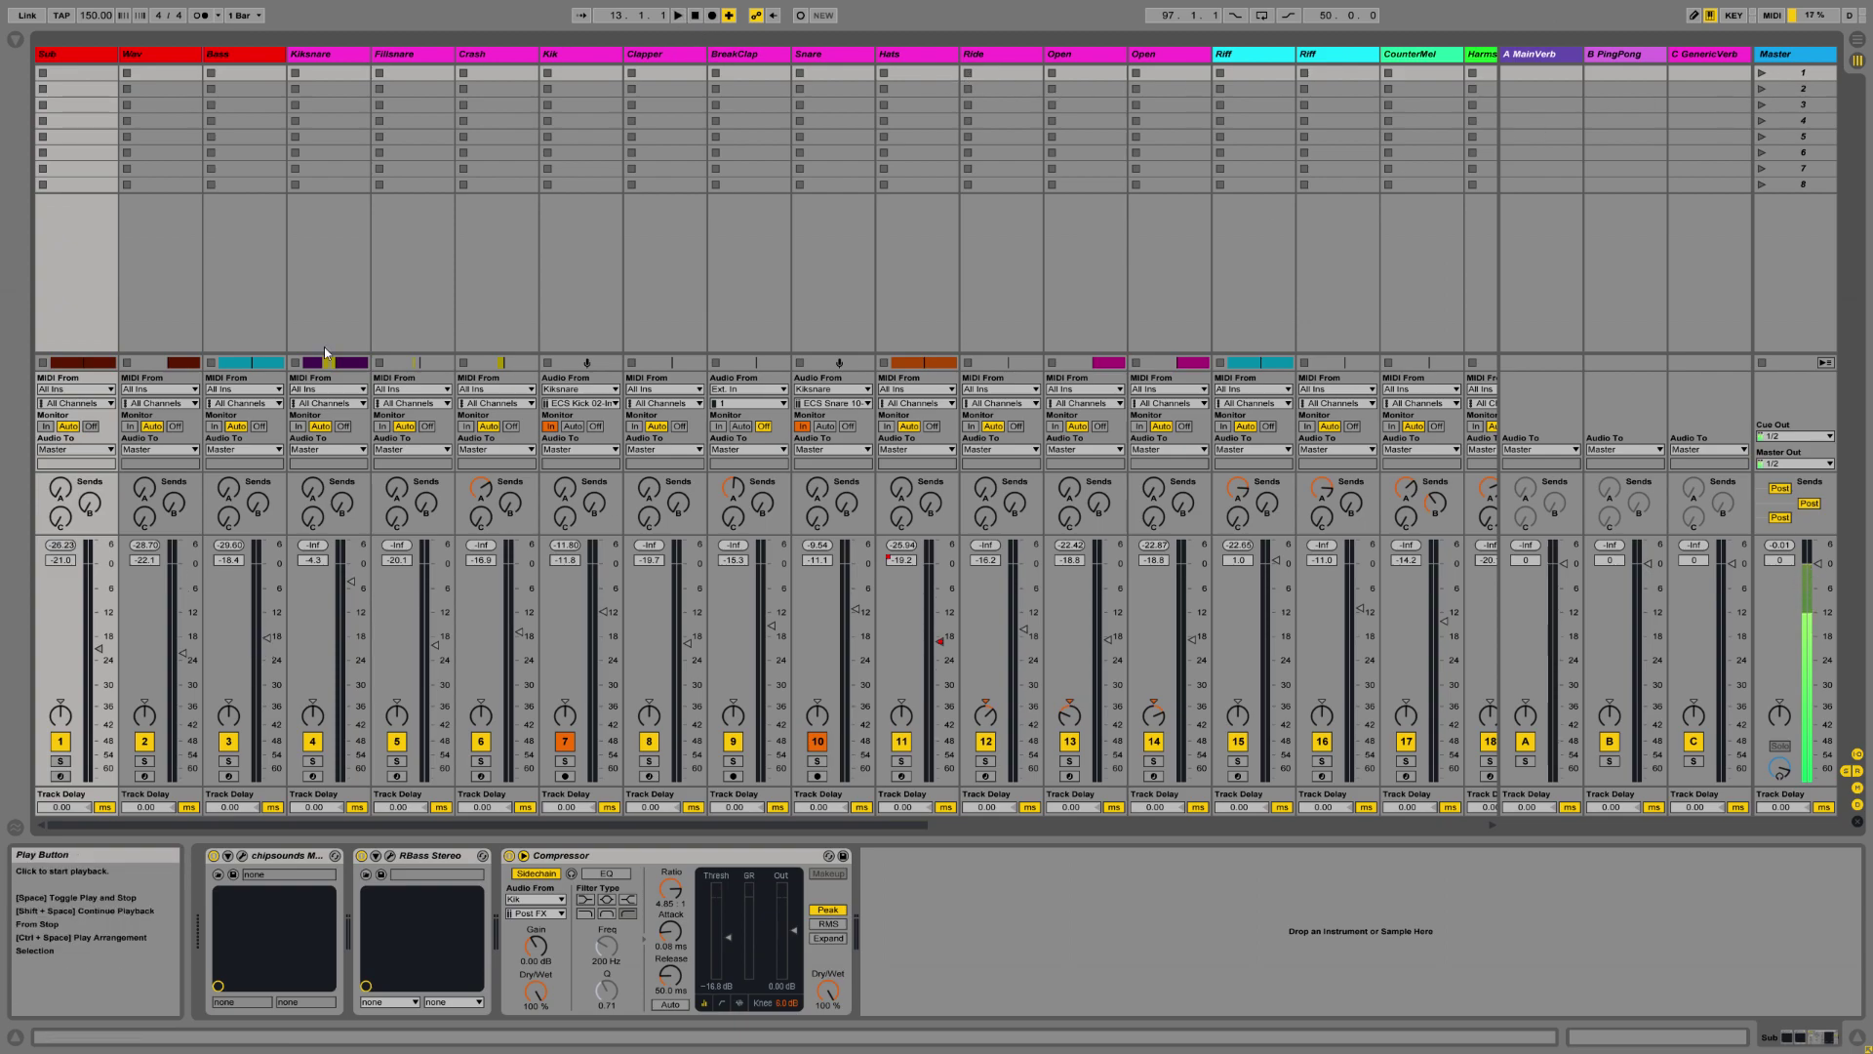
{"action": "left_click", "coordinate": [678, 17]}
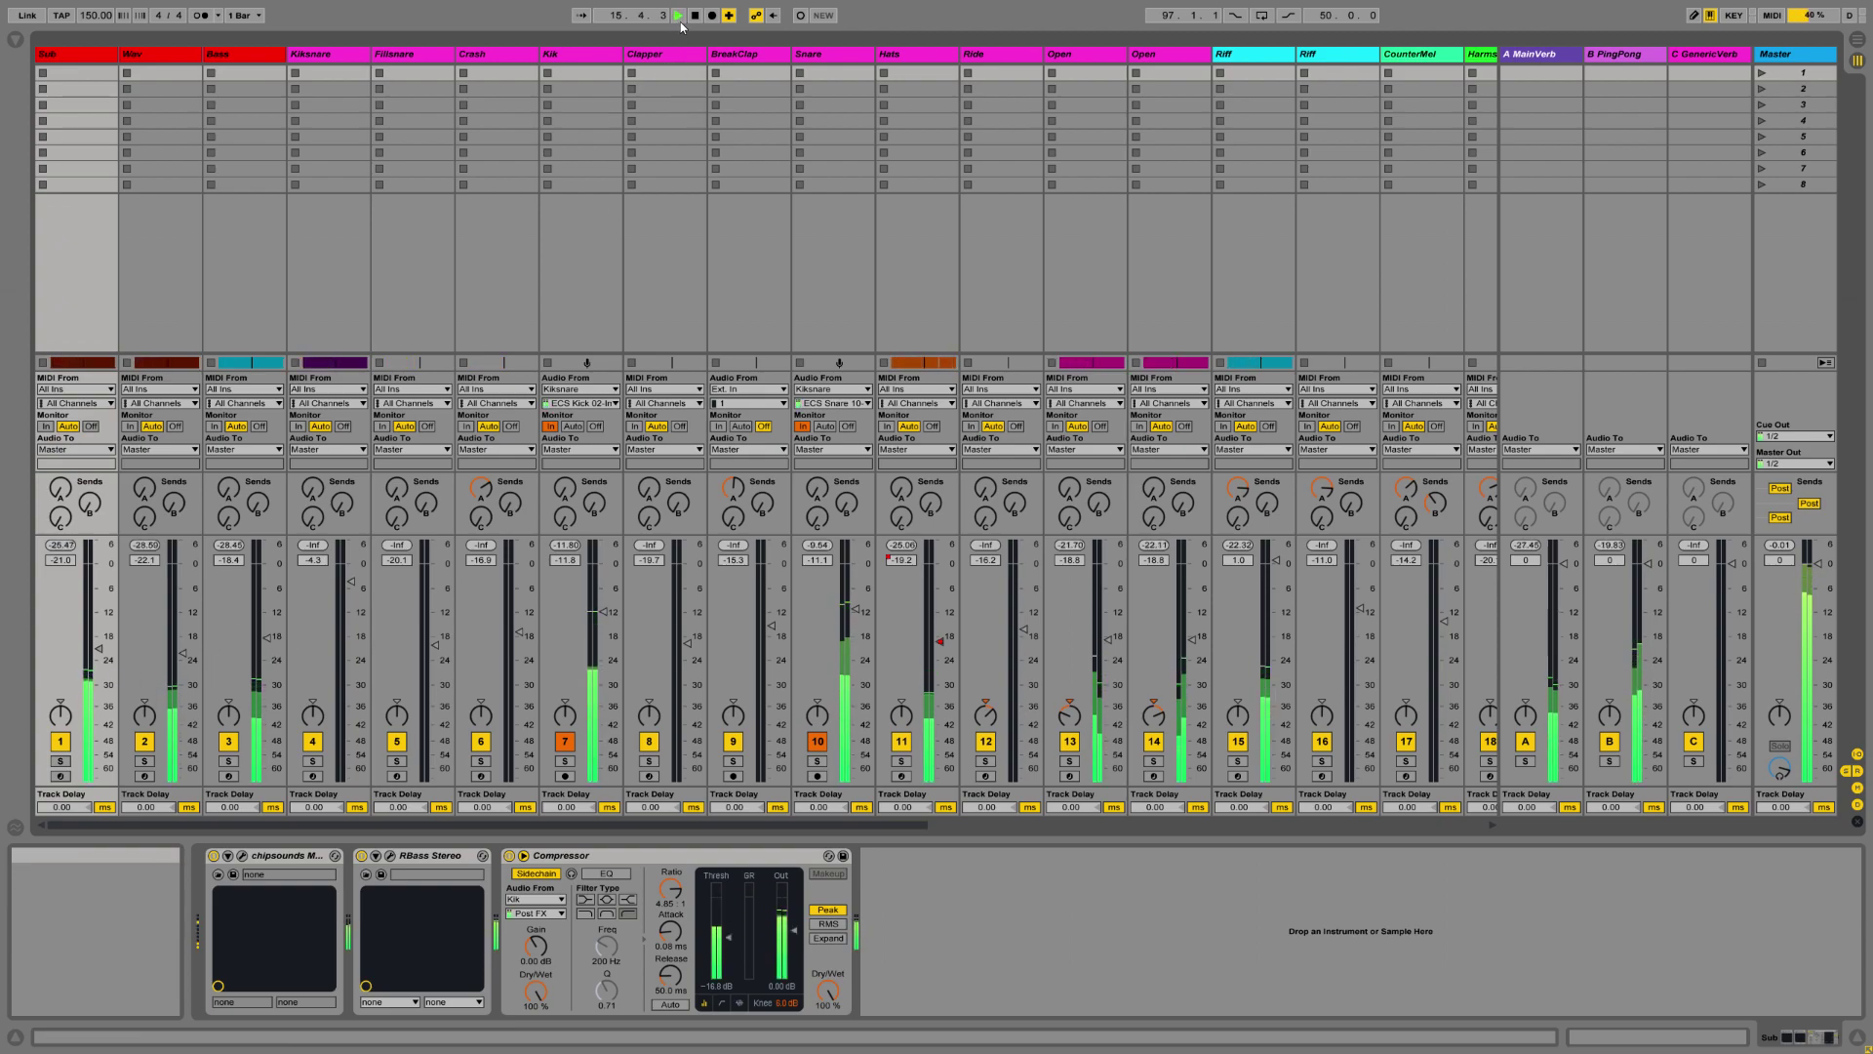
{"action": "left_click", "coordinate": [695, 17]}
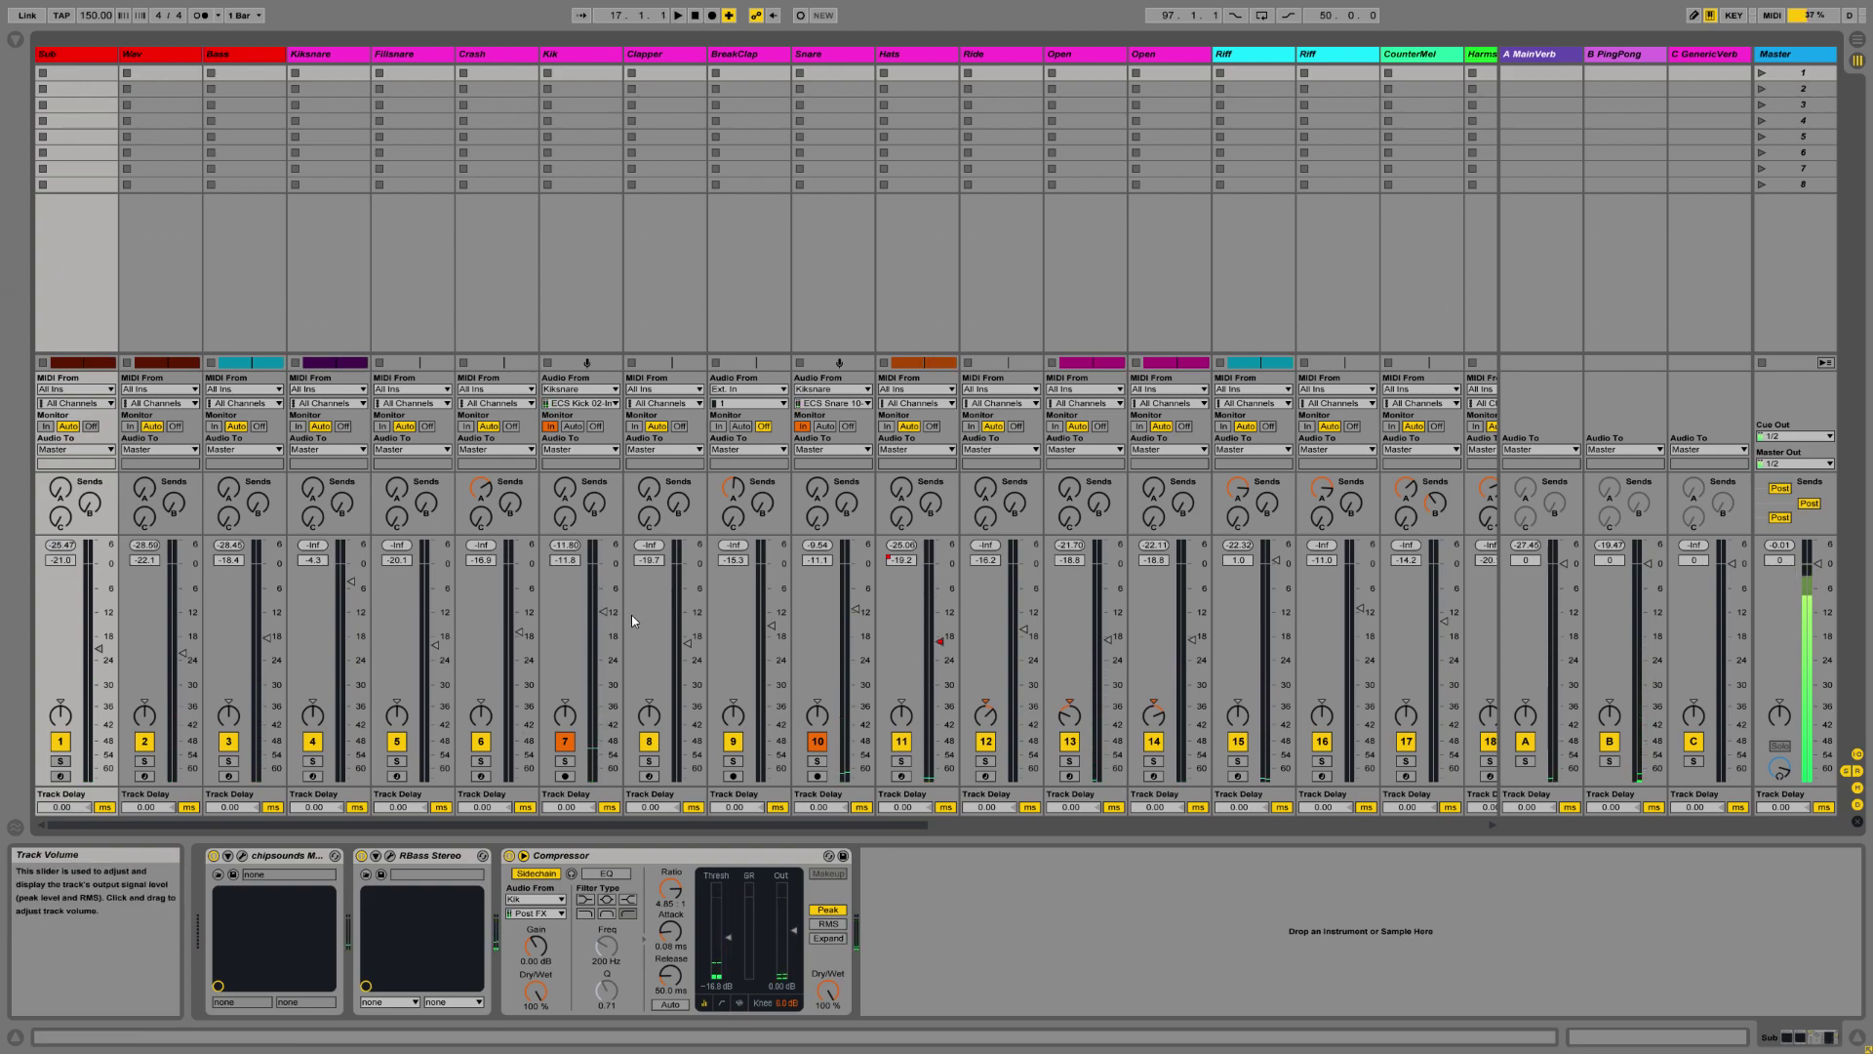
{"action": "left_click", "coordinate": [677, 16]}
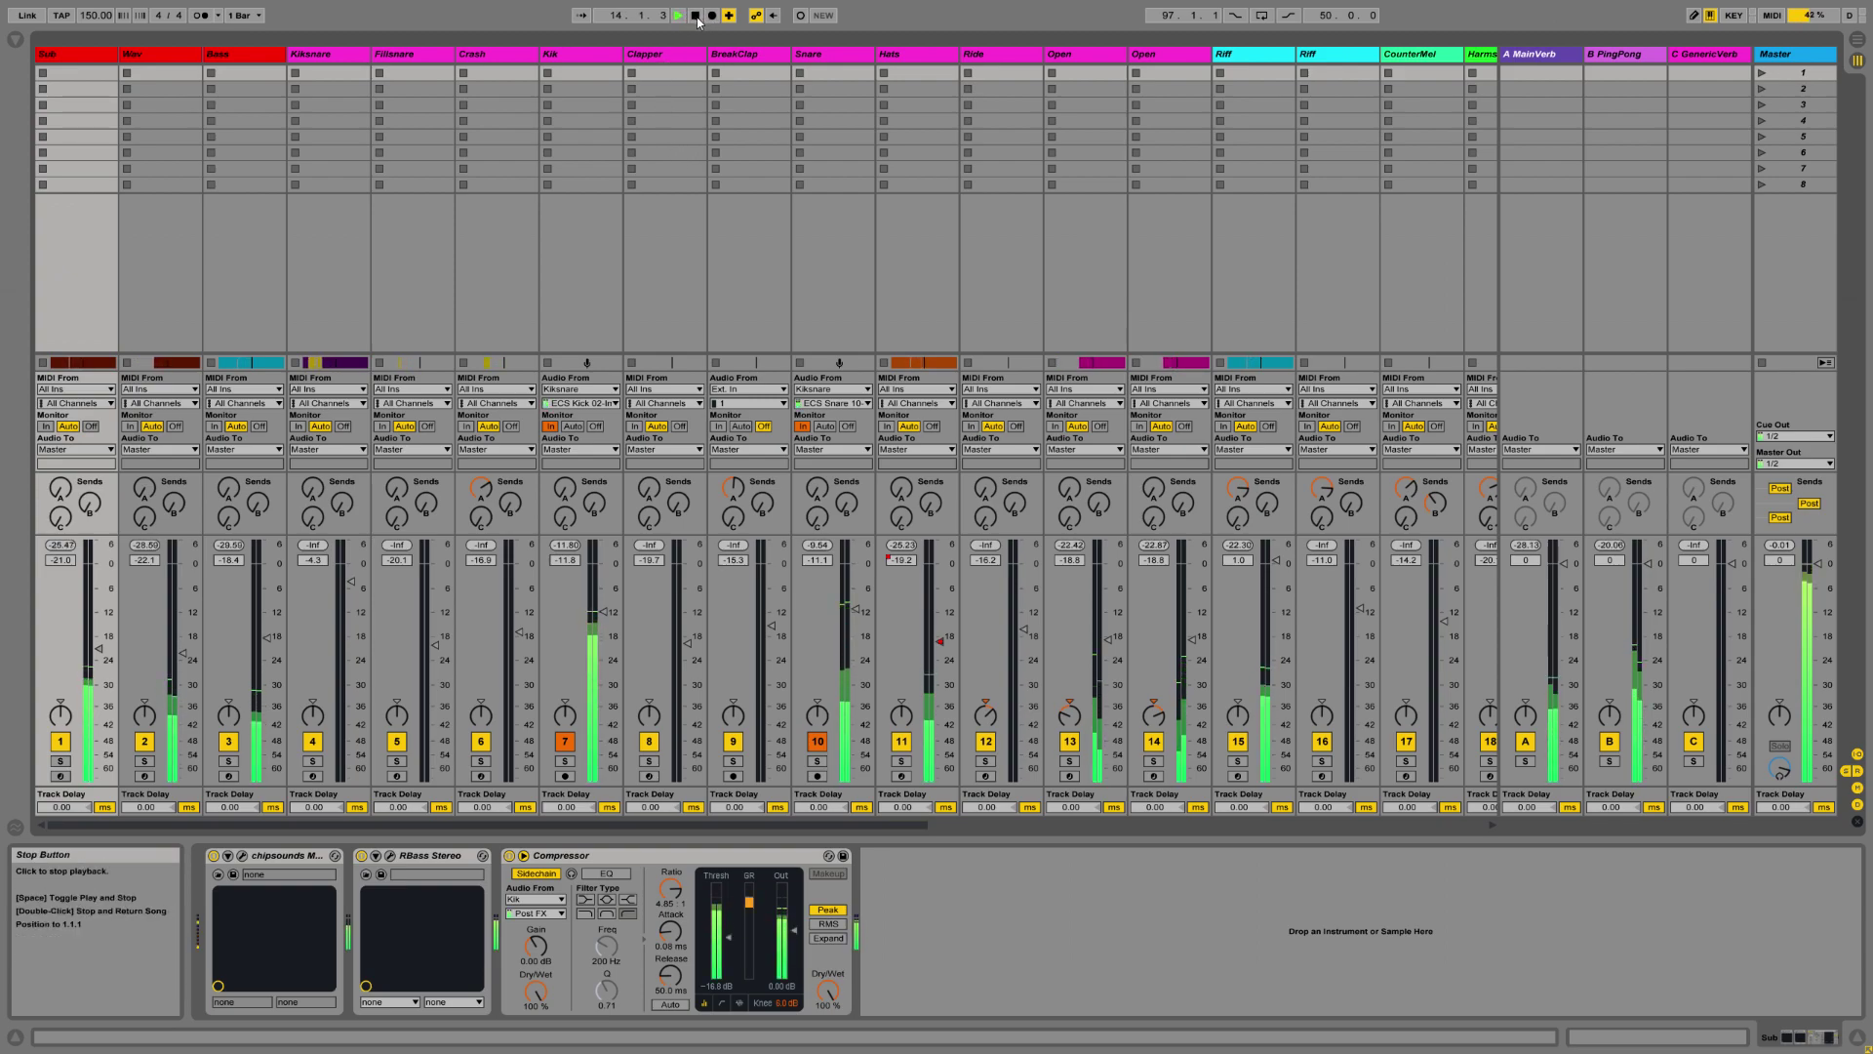
{"action": "key", "text": "space"}
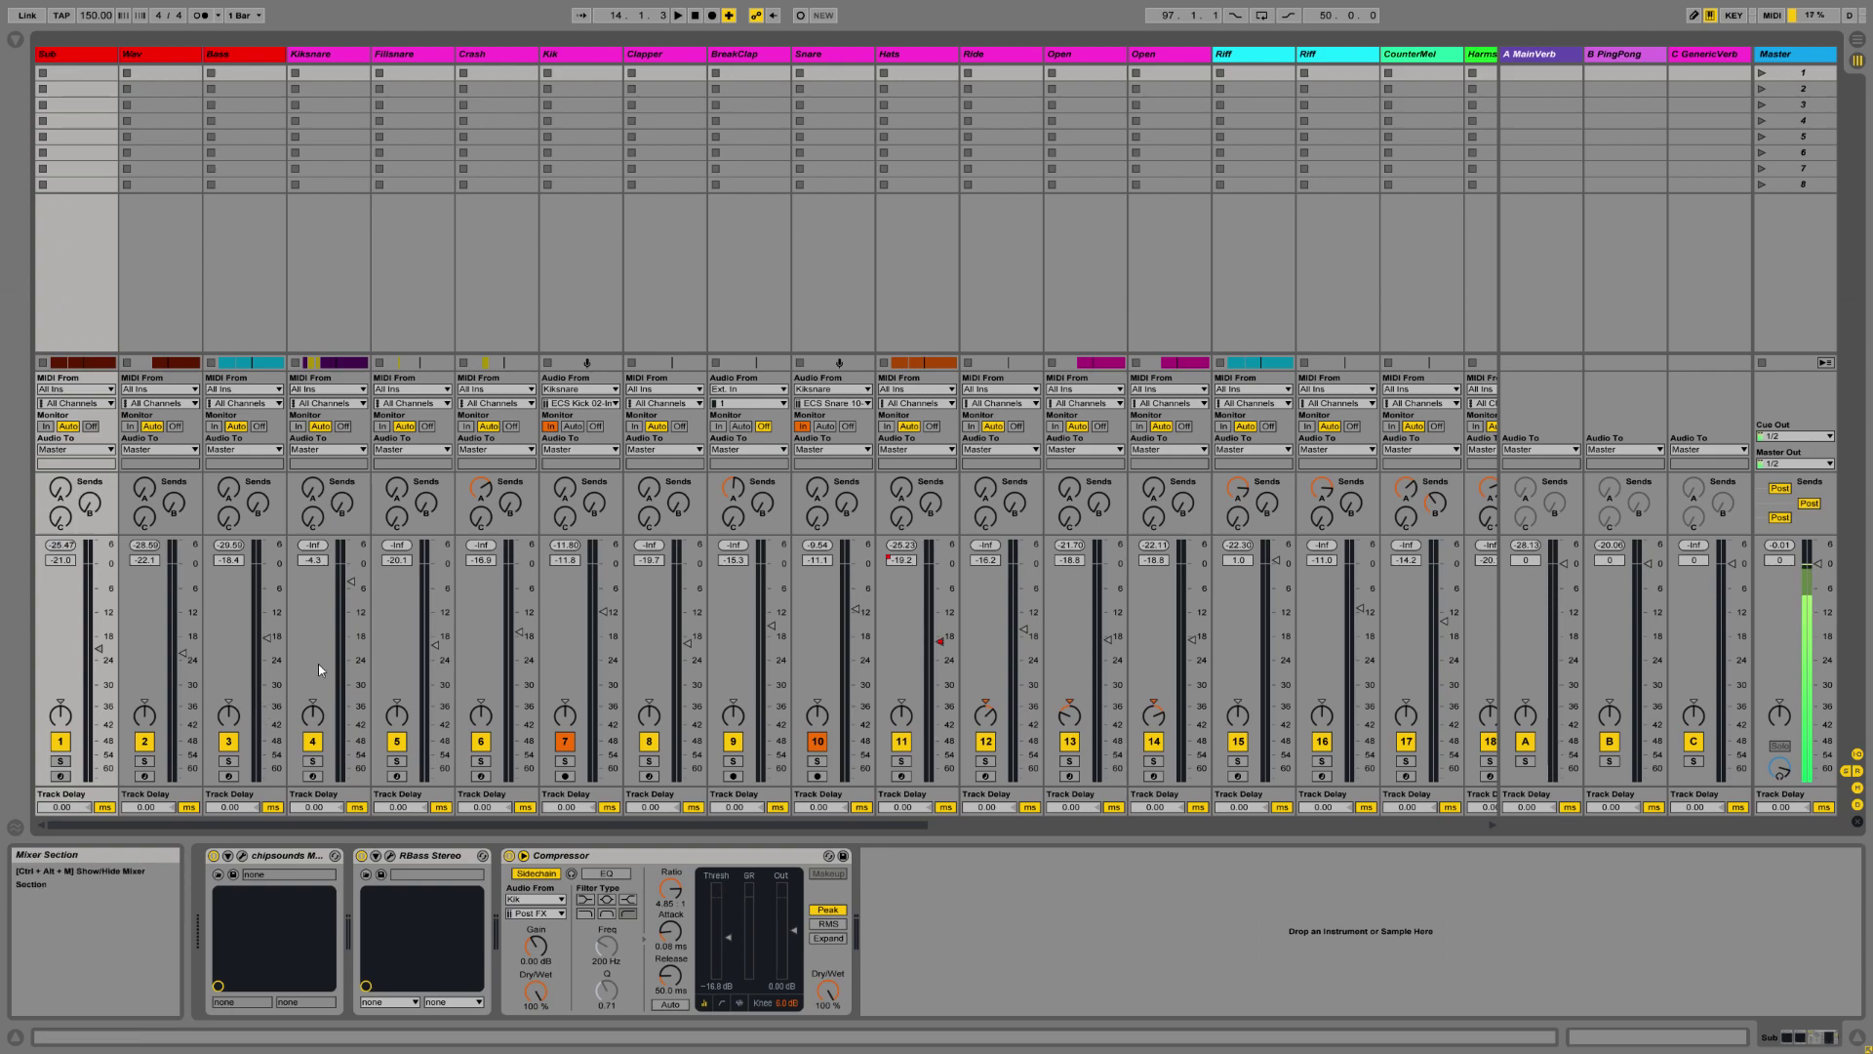
Return to Arrangement View and examine the ECS Kick and ECS Snare slots in the Kiksnare track's Impulse.
{"action": "left_click", "coordinate": [1860, 42]}
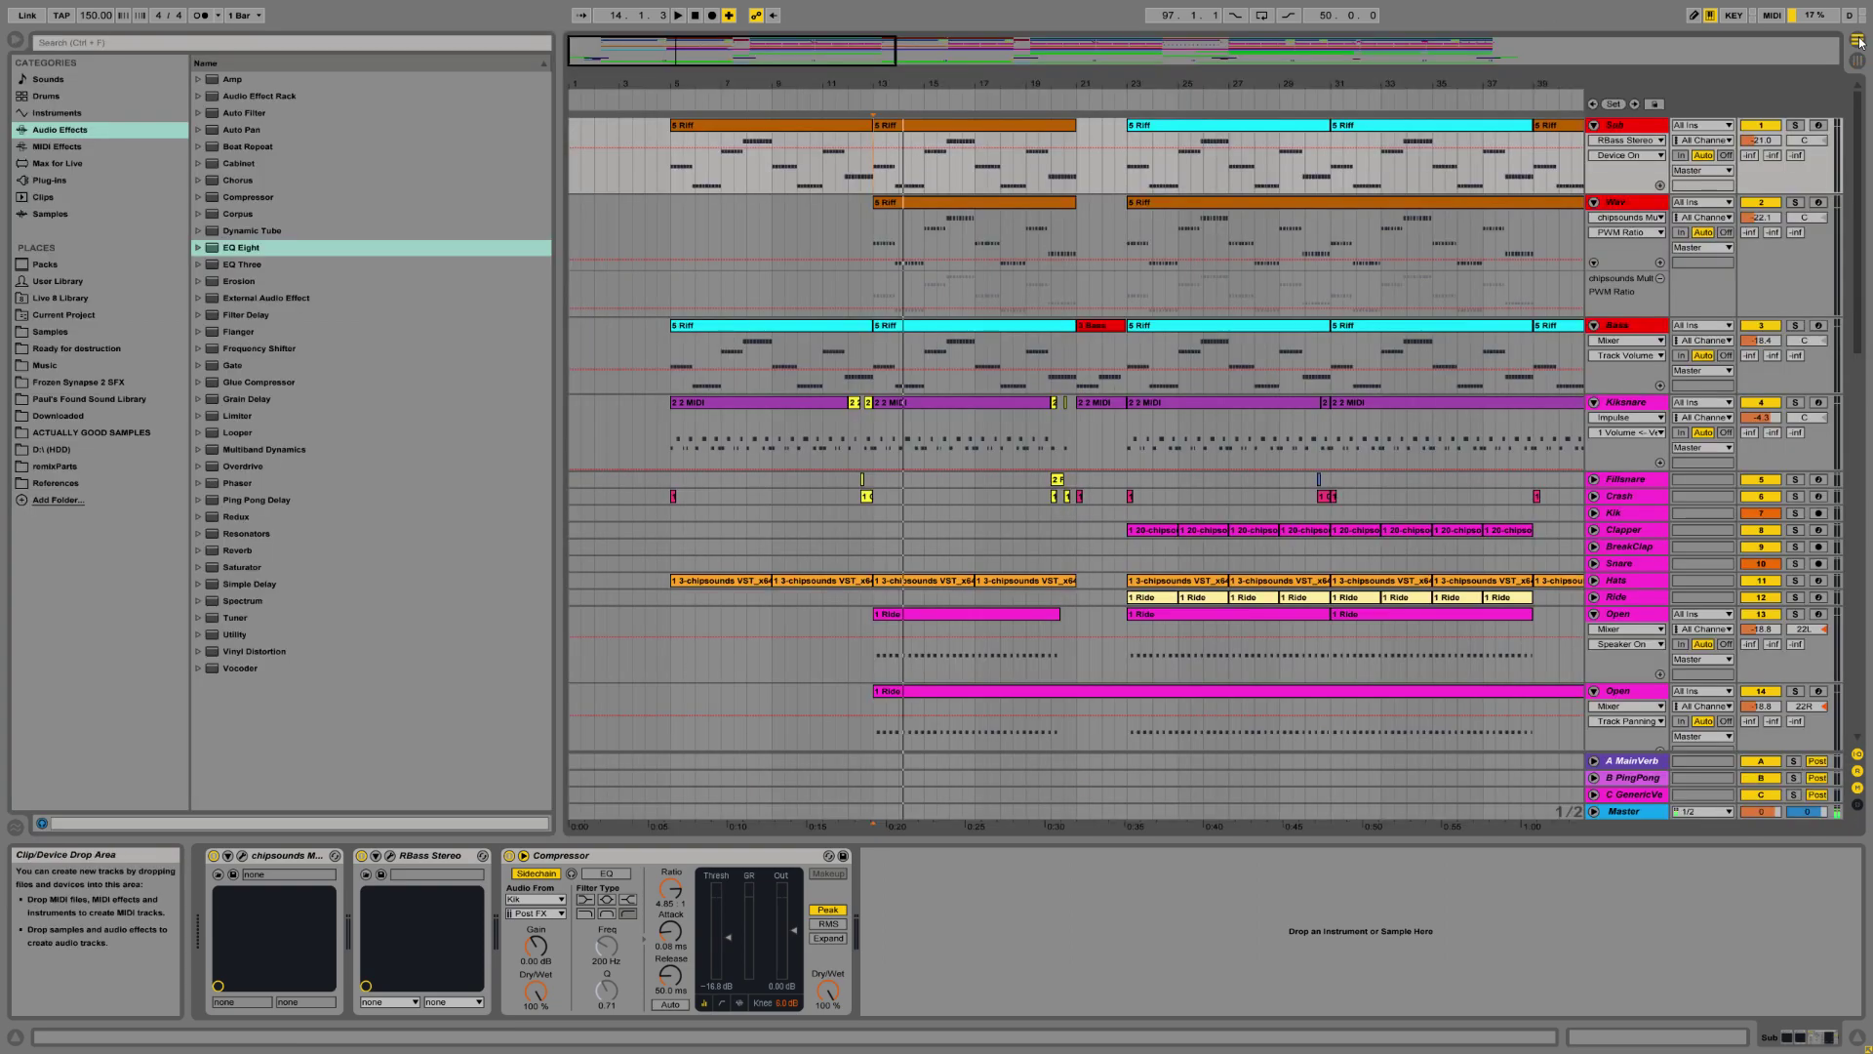
{"action": "left_click", "coordinate": [665, 436]}
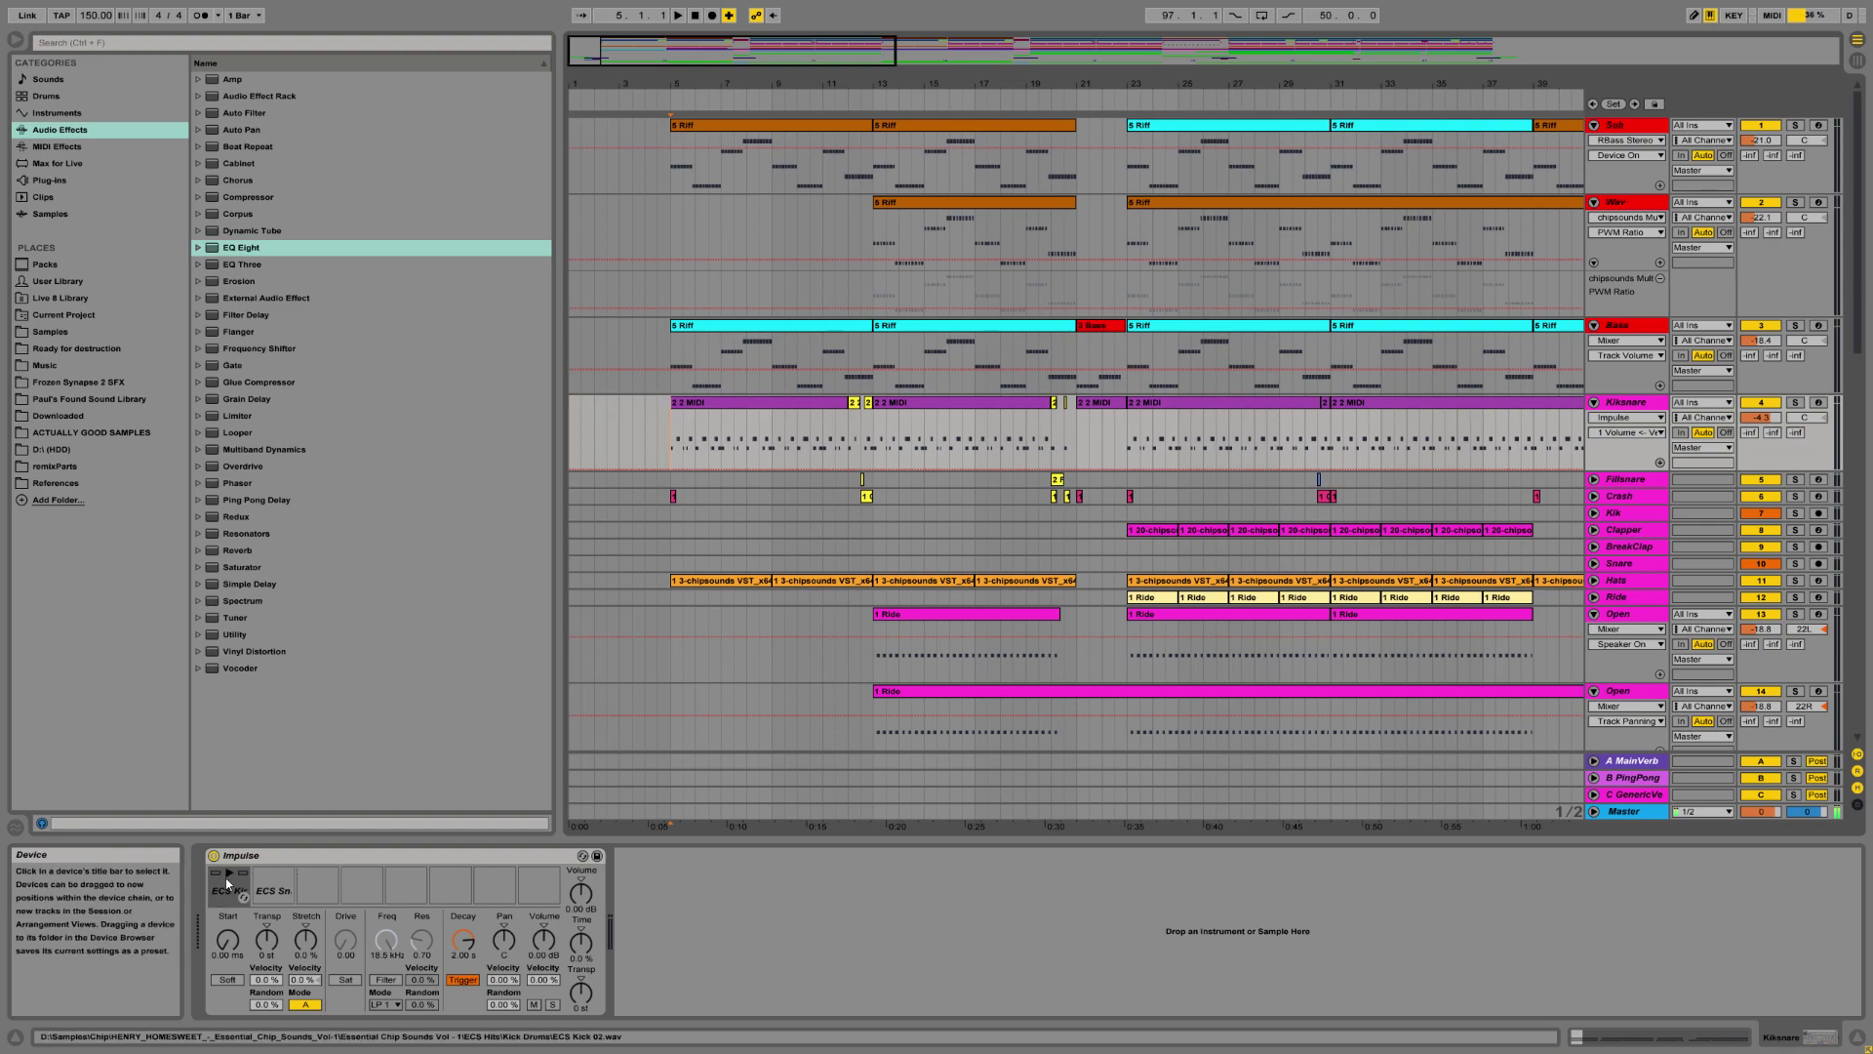
{"action": "left_click", "coordinate": [273, 876]}
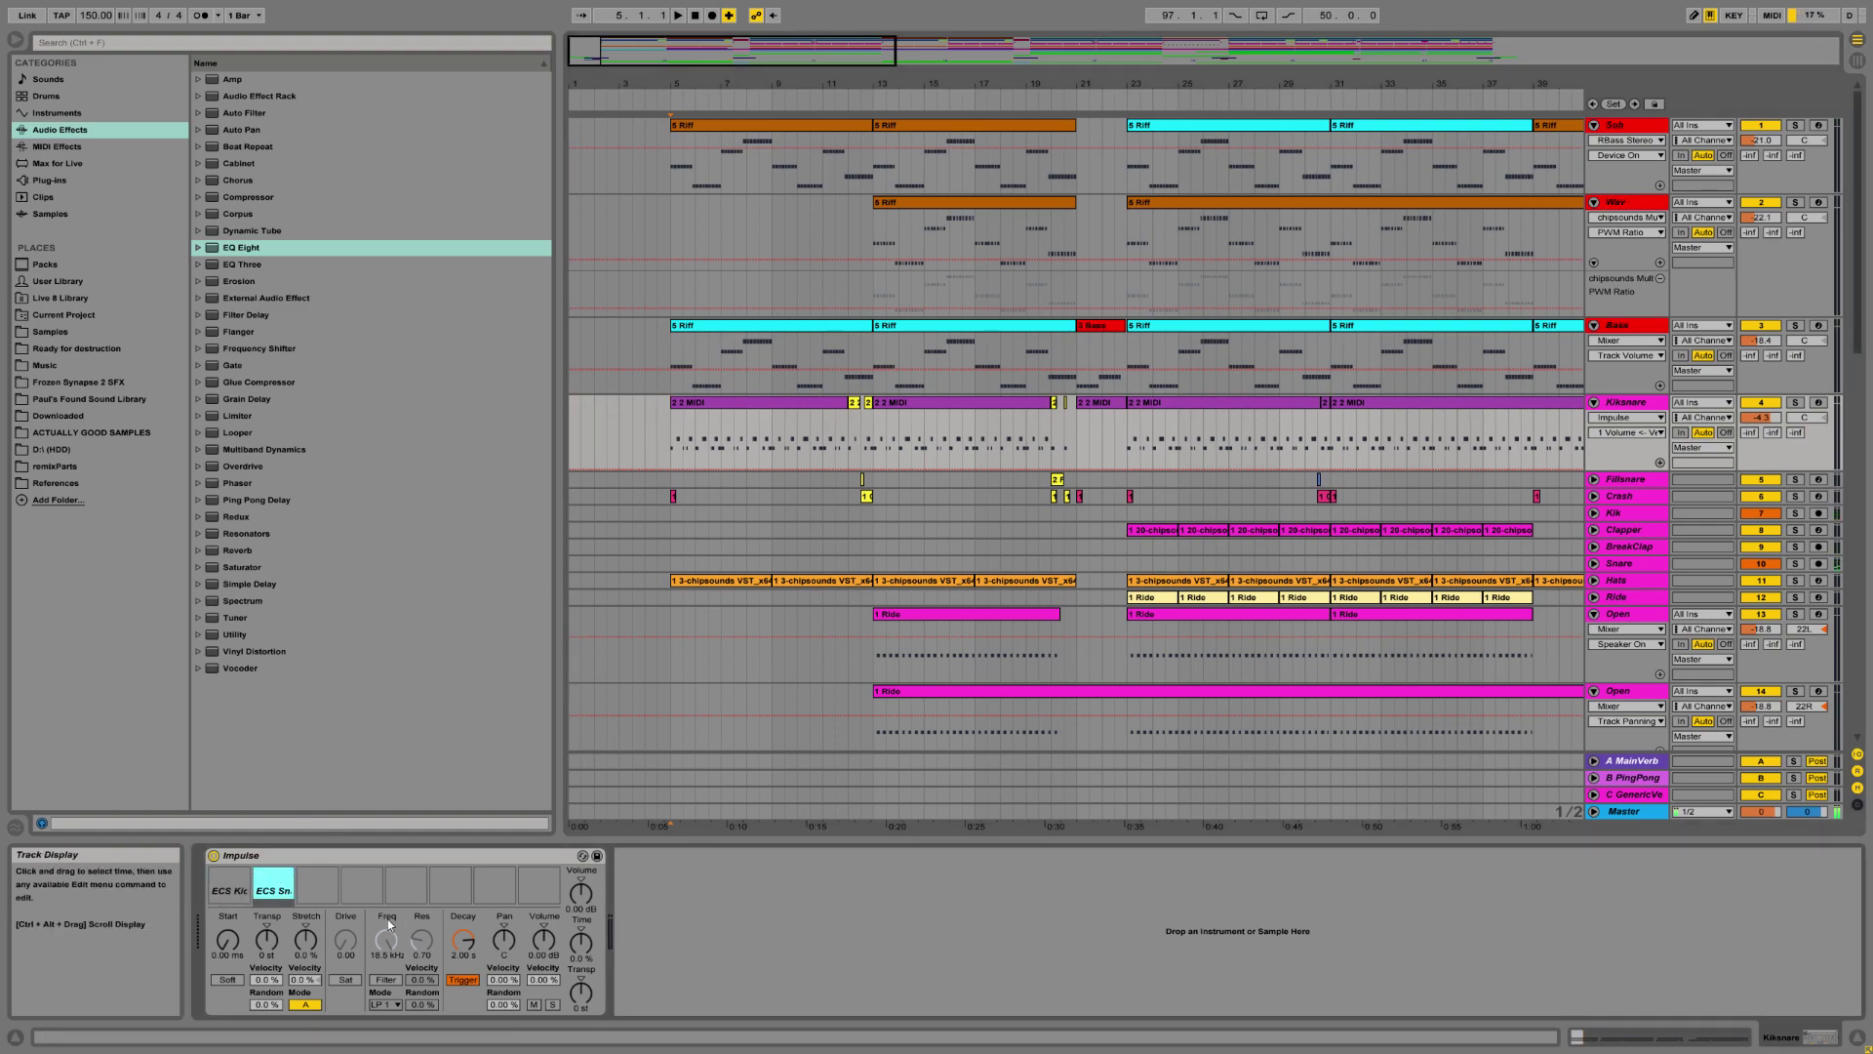
{"action": "left_click", "coordinate": [230, 874]}
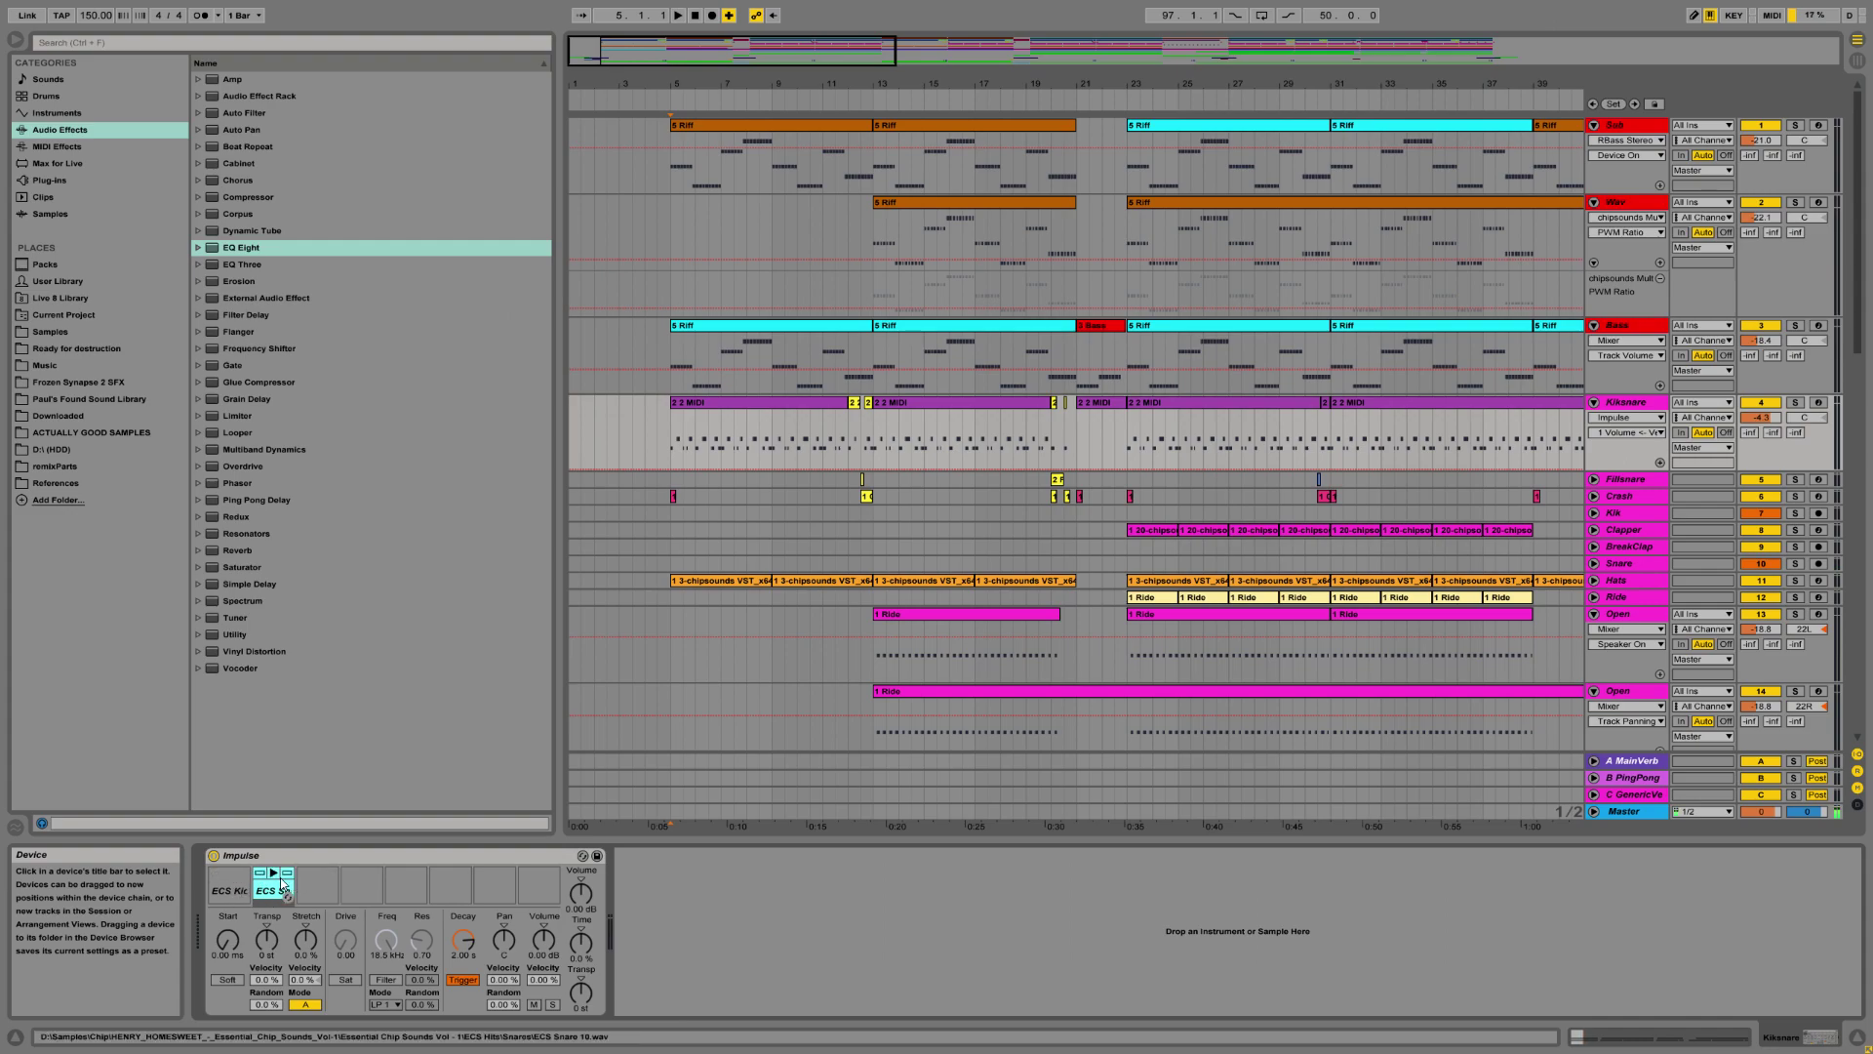
Open sample file management for Impulse's kick slot, expand ECS Kick 02.wav's details, and show the sample's location in the browser.
{"action": "right_click", "coordinate": [227, 895]}
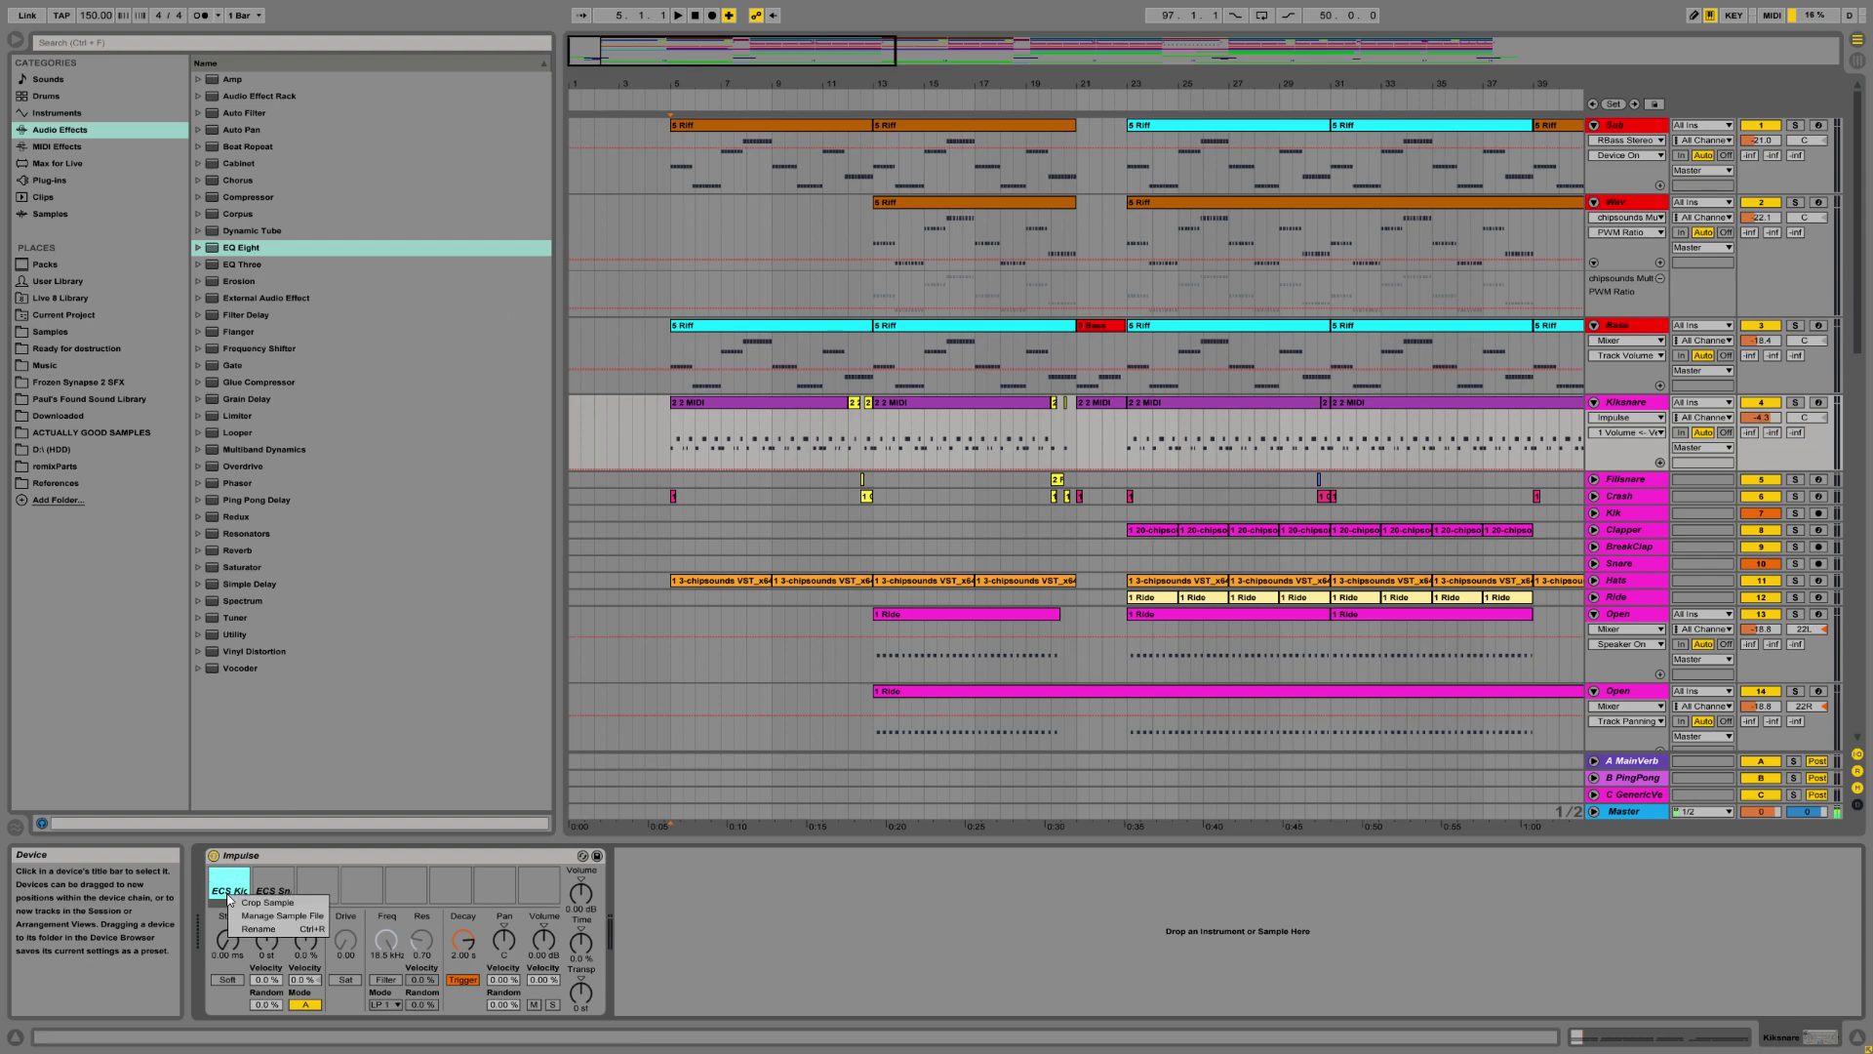
{"action": "left_click", "coordinate": [282, 916]}
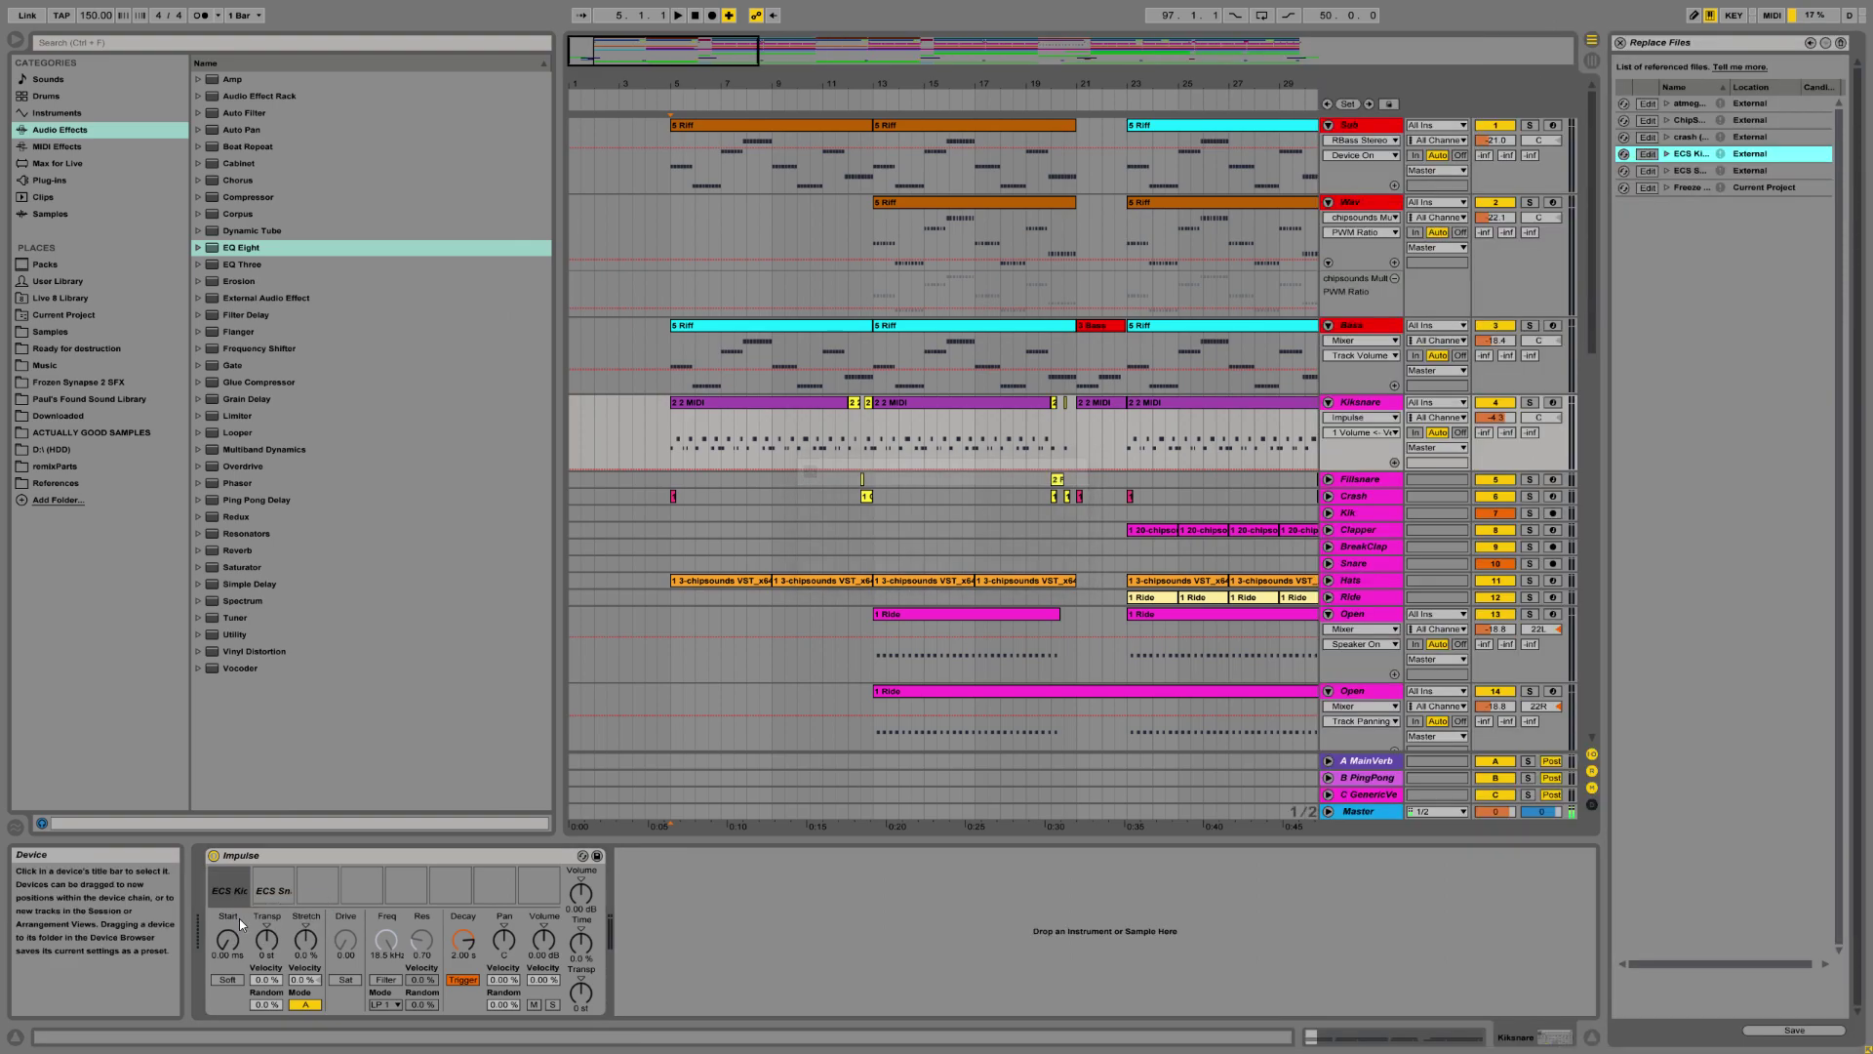
{"action": "left_click_drag", "start_coordinate": [1608, 214], "coordinate": [1208, 223]}
{"action": "left_click", "coordinate": [1401, 153]}
{"action": "left_click", "coordinate": [1428, 176]}
{"action": "left_click", "coordinate": [1464, 156]}
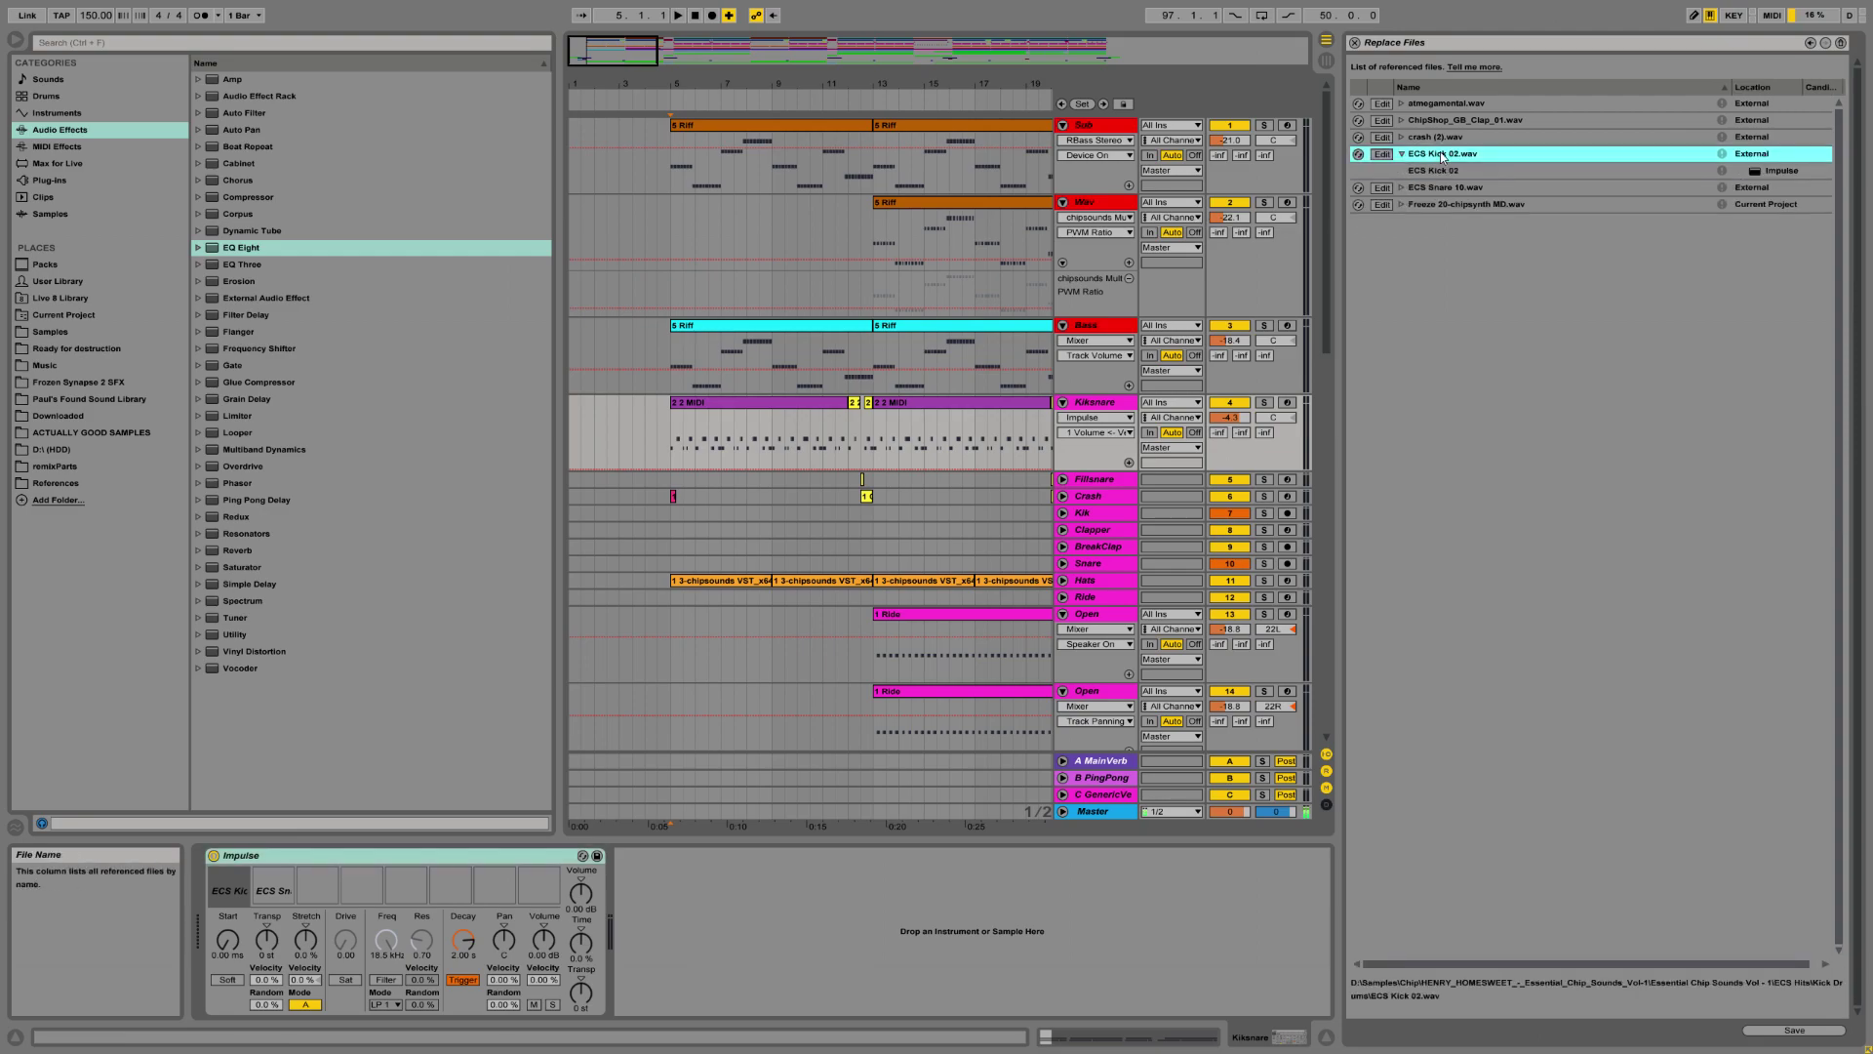
{"action": "double_click", "coordinate": [1465, 156]}
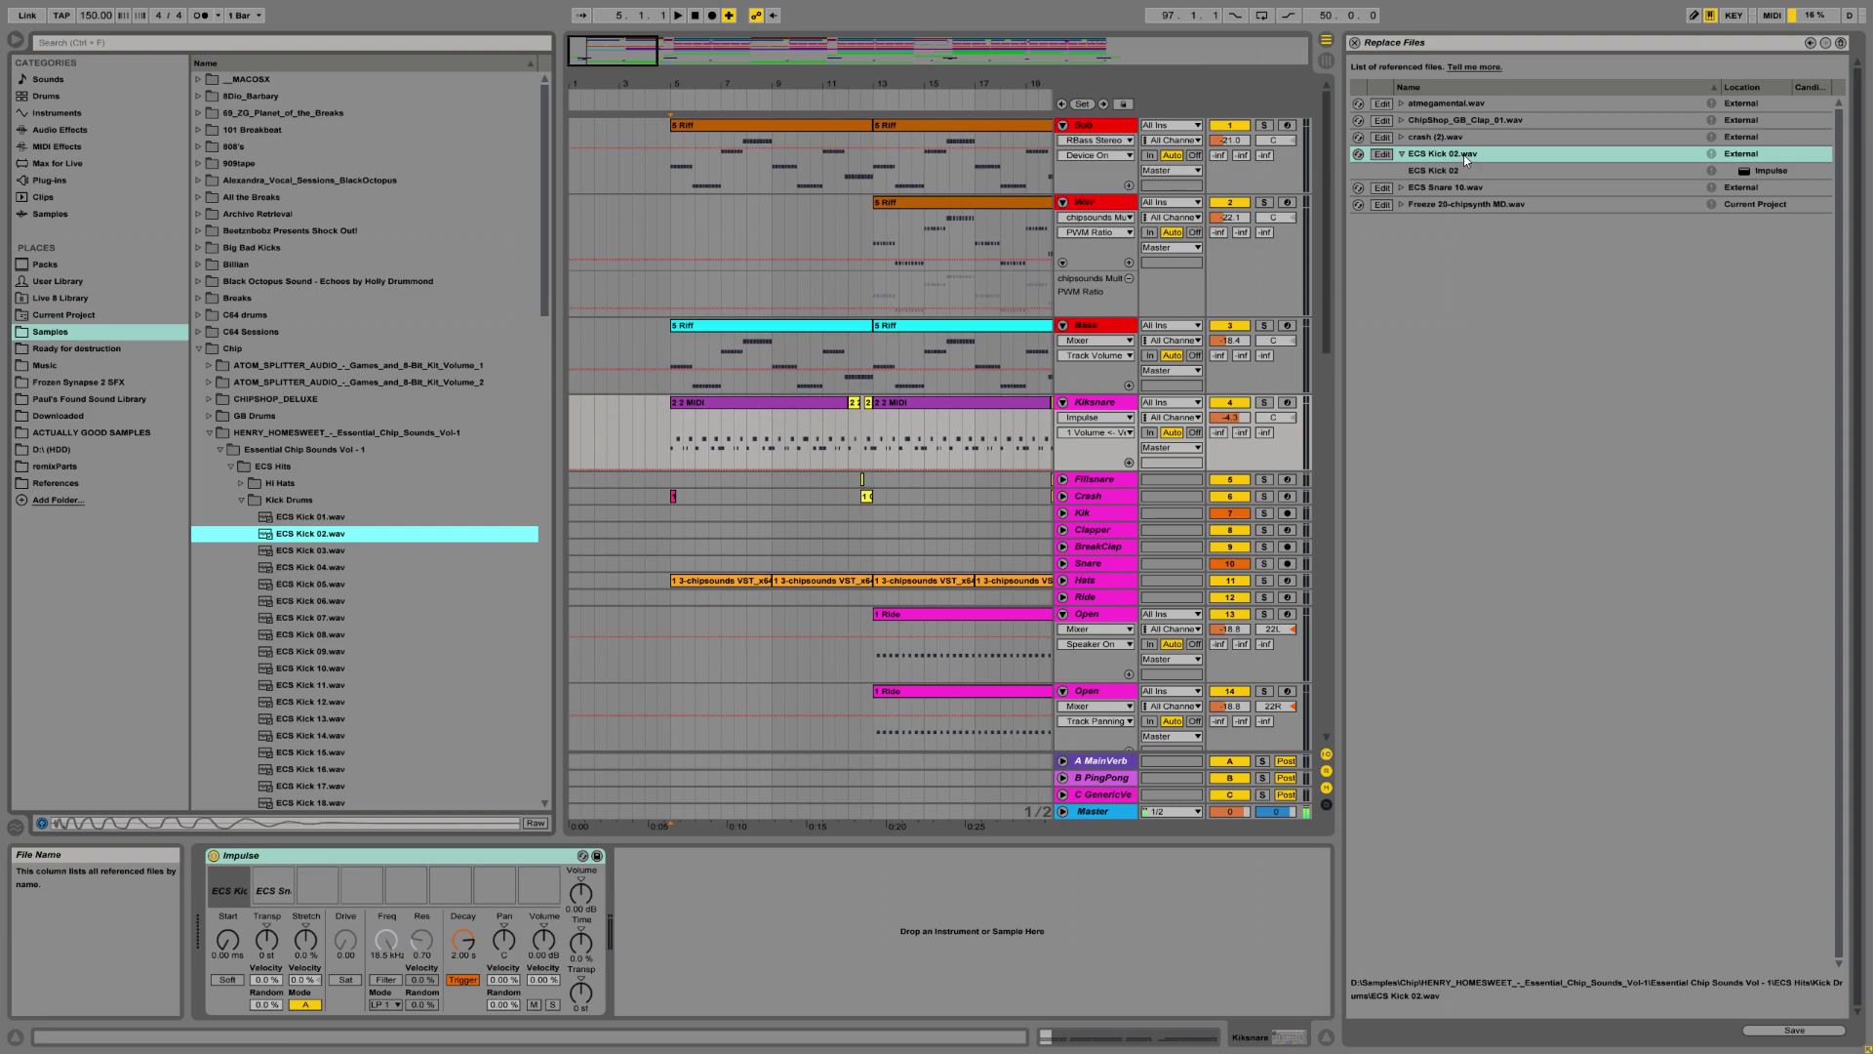
Audition neighbouring kick samples in the Kick Drums folder from ECS Kick 03.wav to ECS Kick 07.wav, plus ECS Kick 01.wav.
{"action": "left_click", "coordinate": [687, 441]}
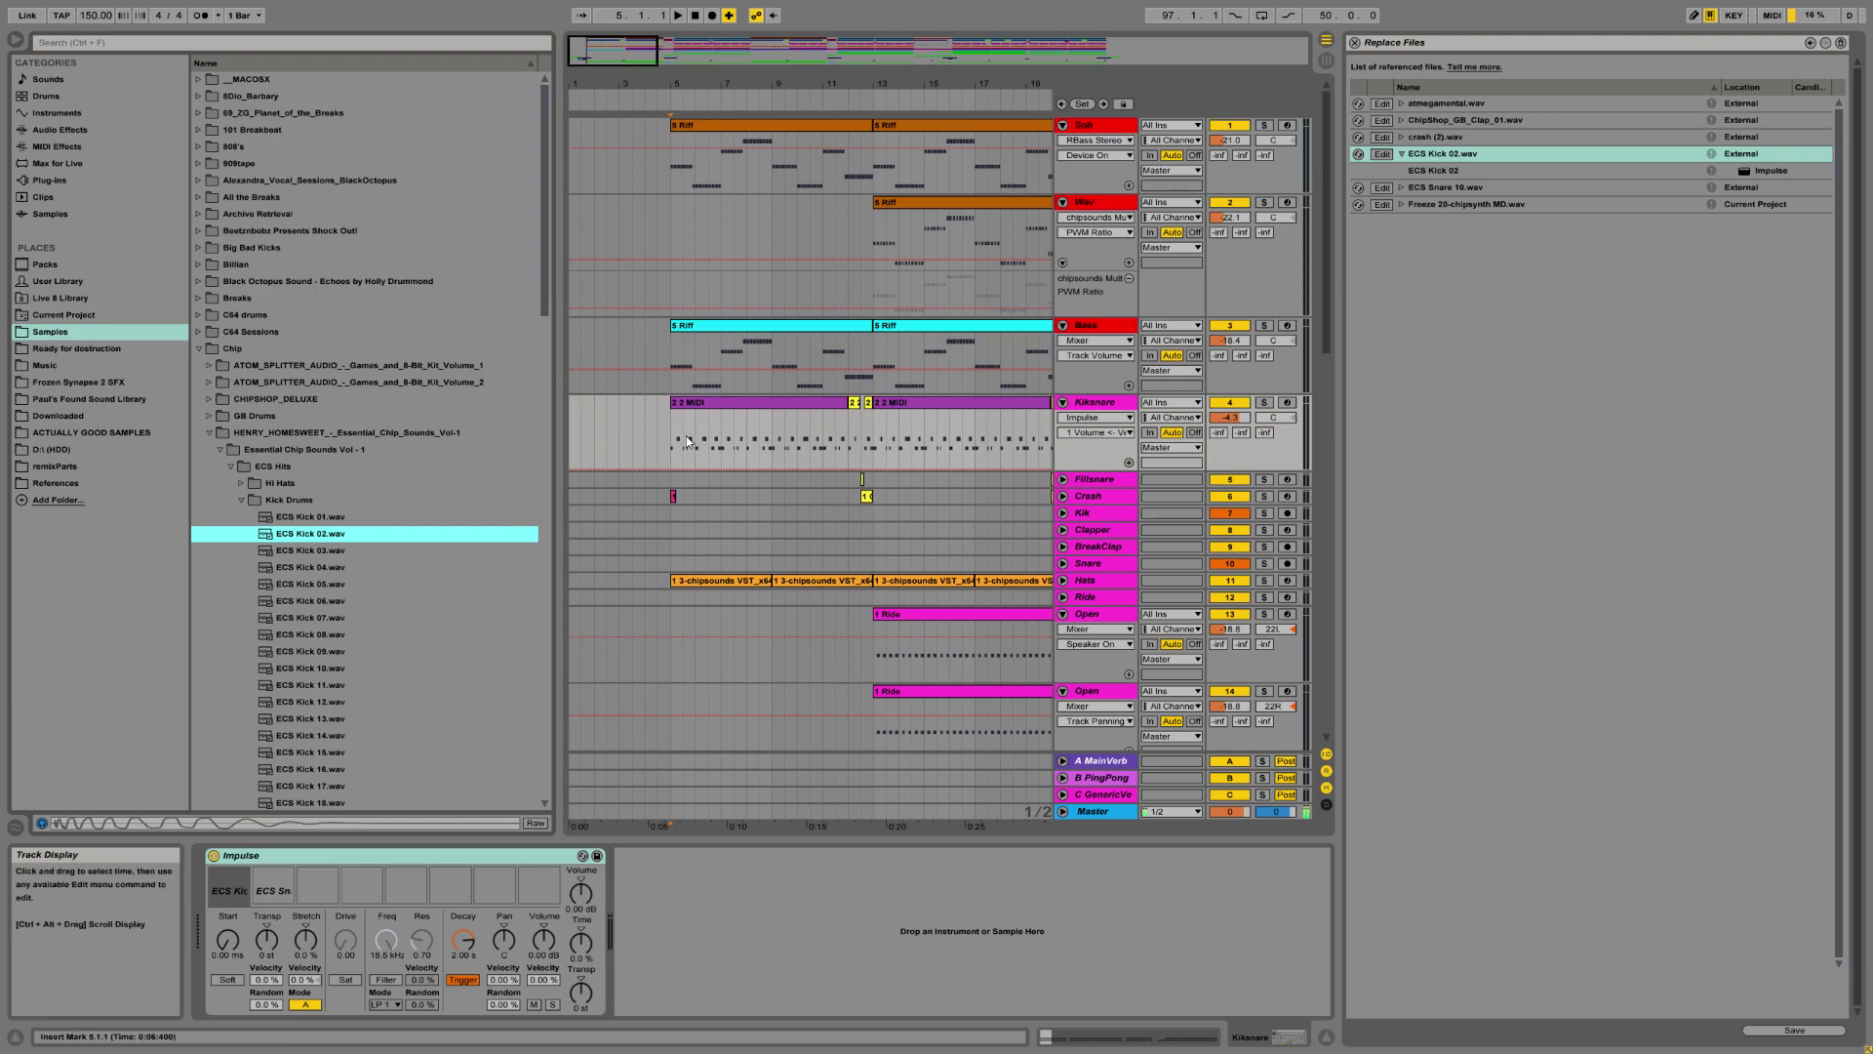
{"action": "left_click", "coordinate": [333, 550]}
{"action": "key", "text": "Down"}
{"action": "key", "text": "Down"}
{"action": "key", "text": "Down"}
{"action": "key", "text": "Down"}
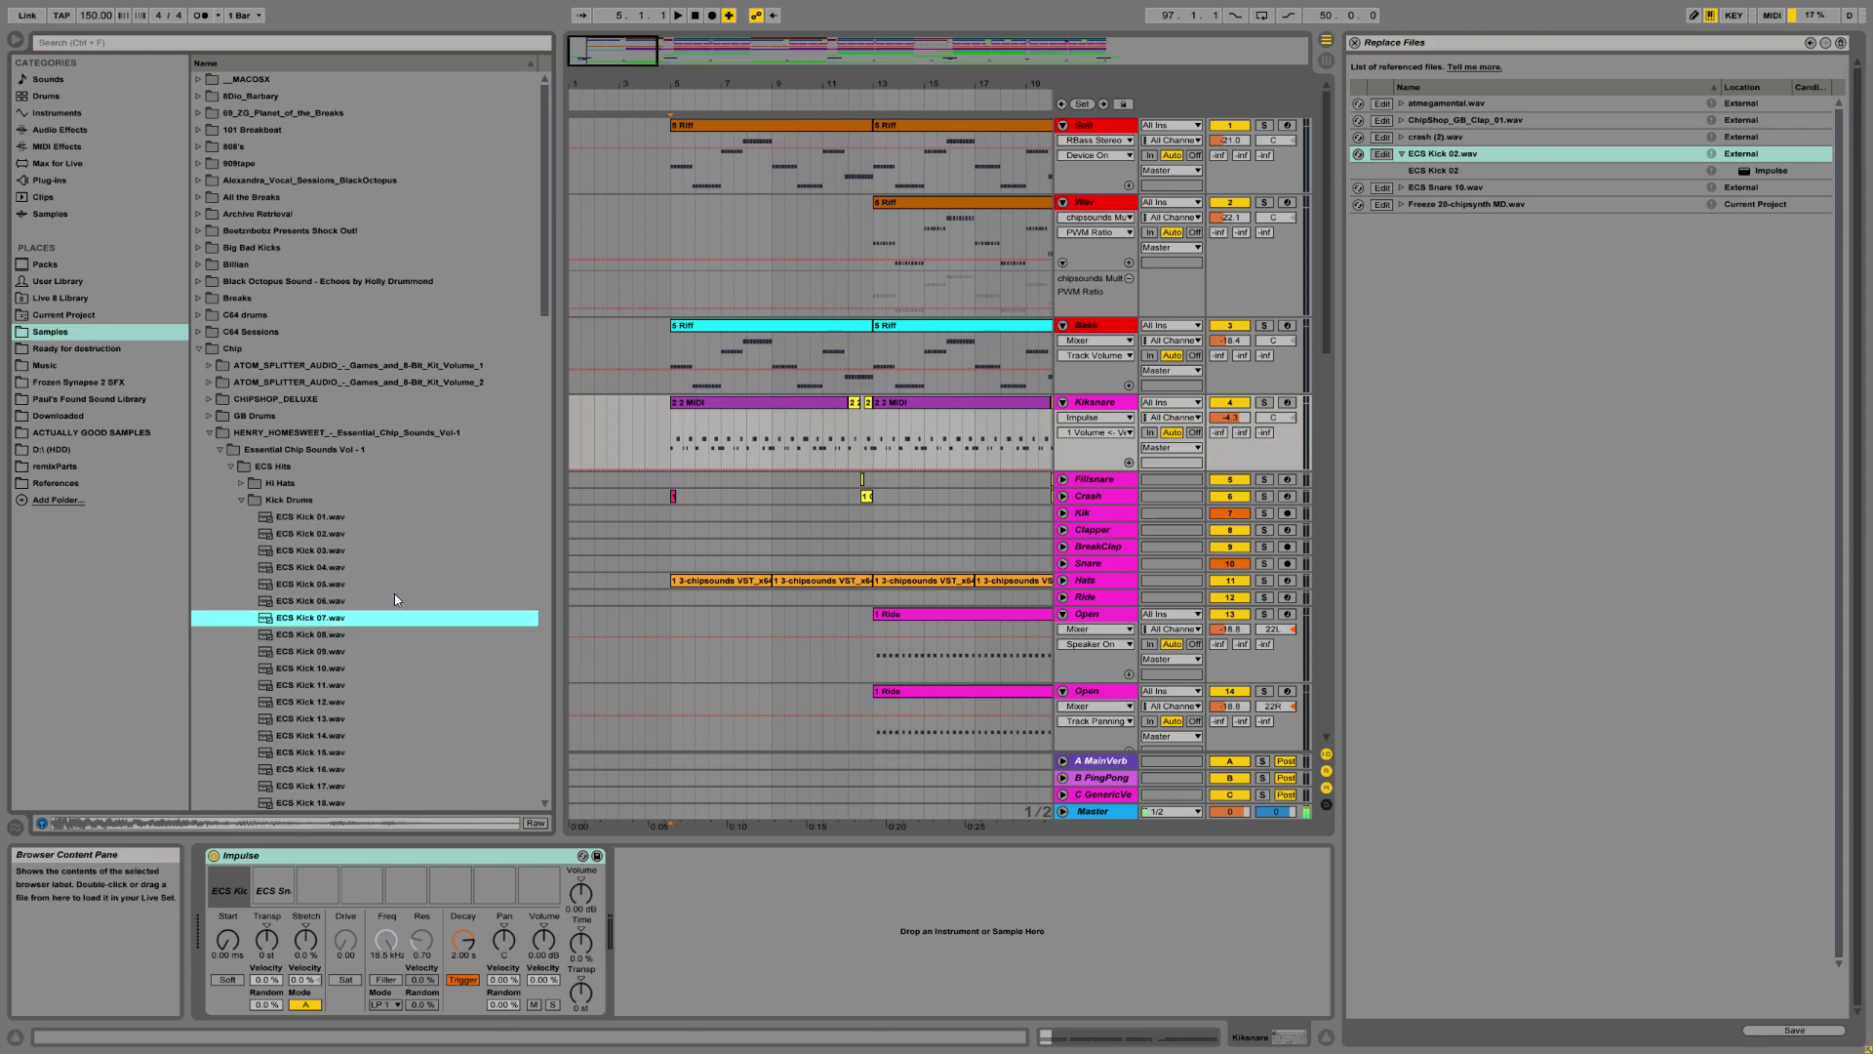
{"action": "left_click", "coordinate": [333, 517]}
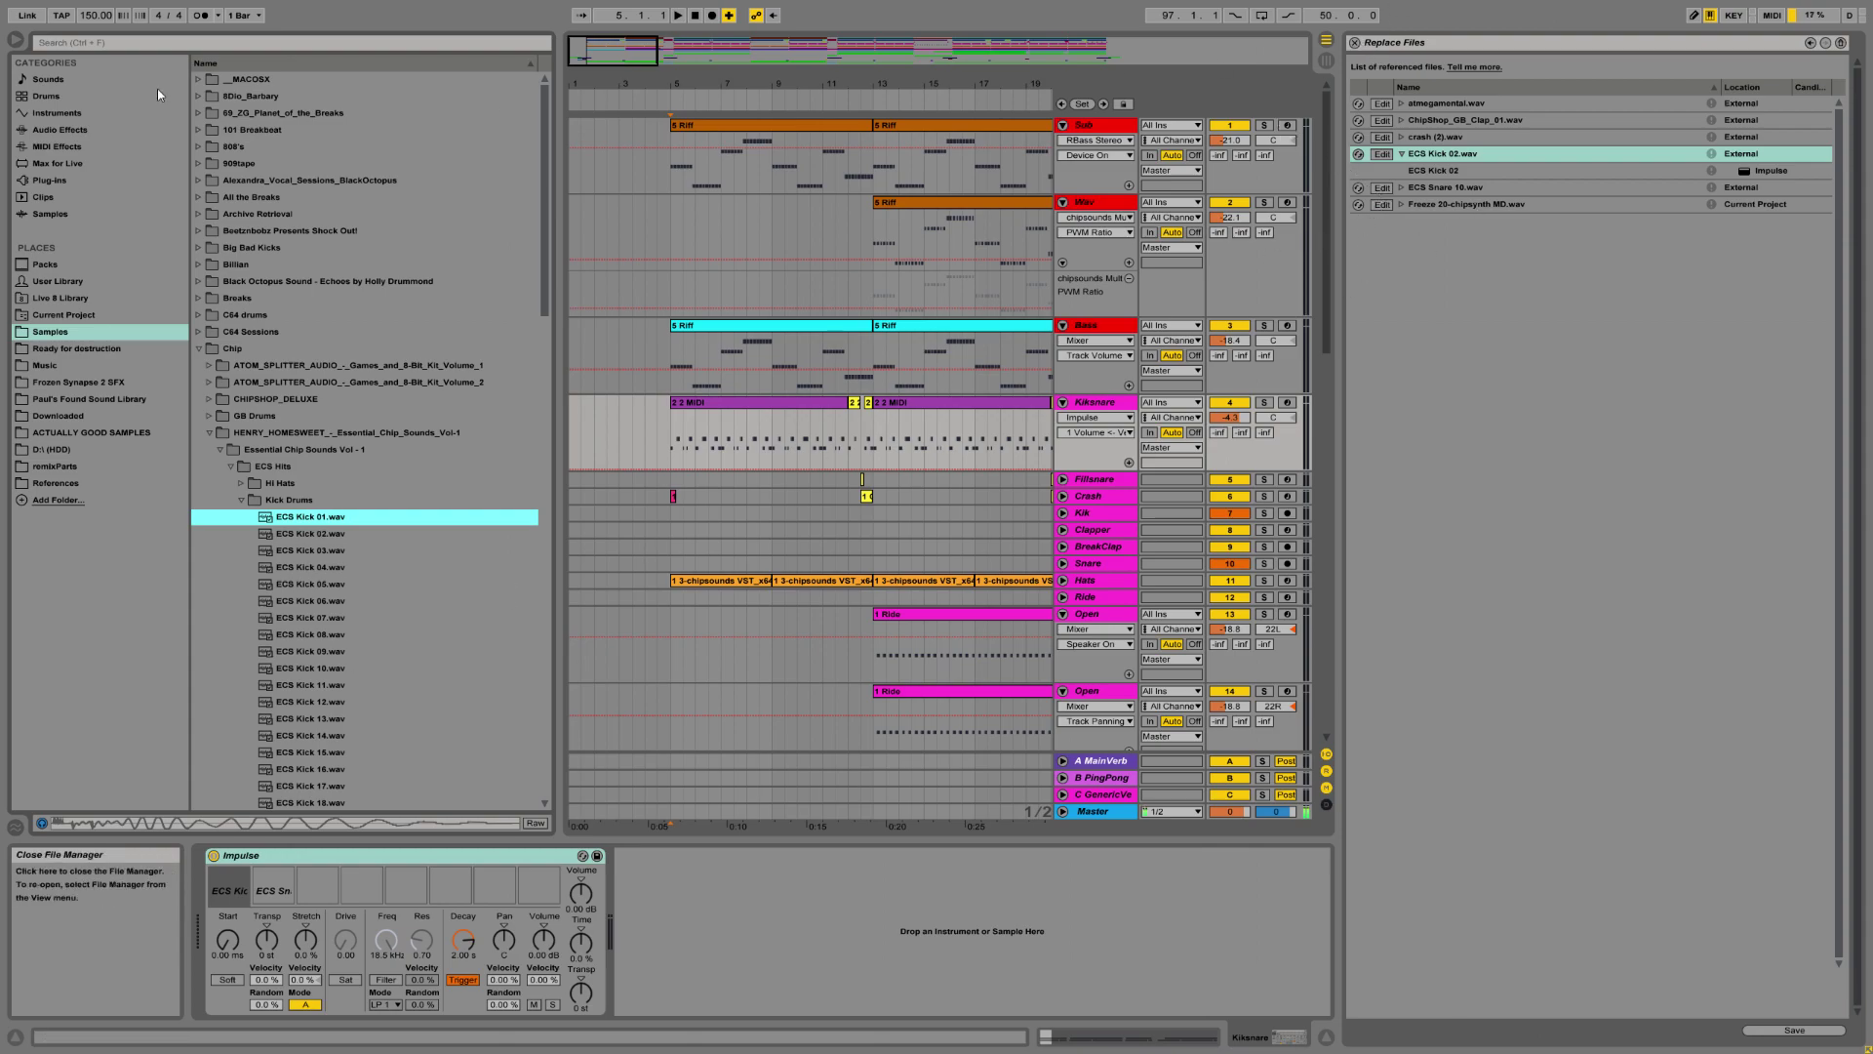
Hide the browser and close the file manager so the arrangement fills the window.
{"action": "key", "text": "ctrl+alt+b"}
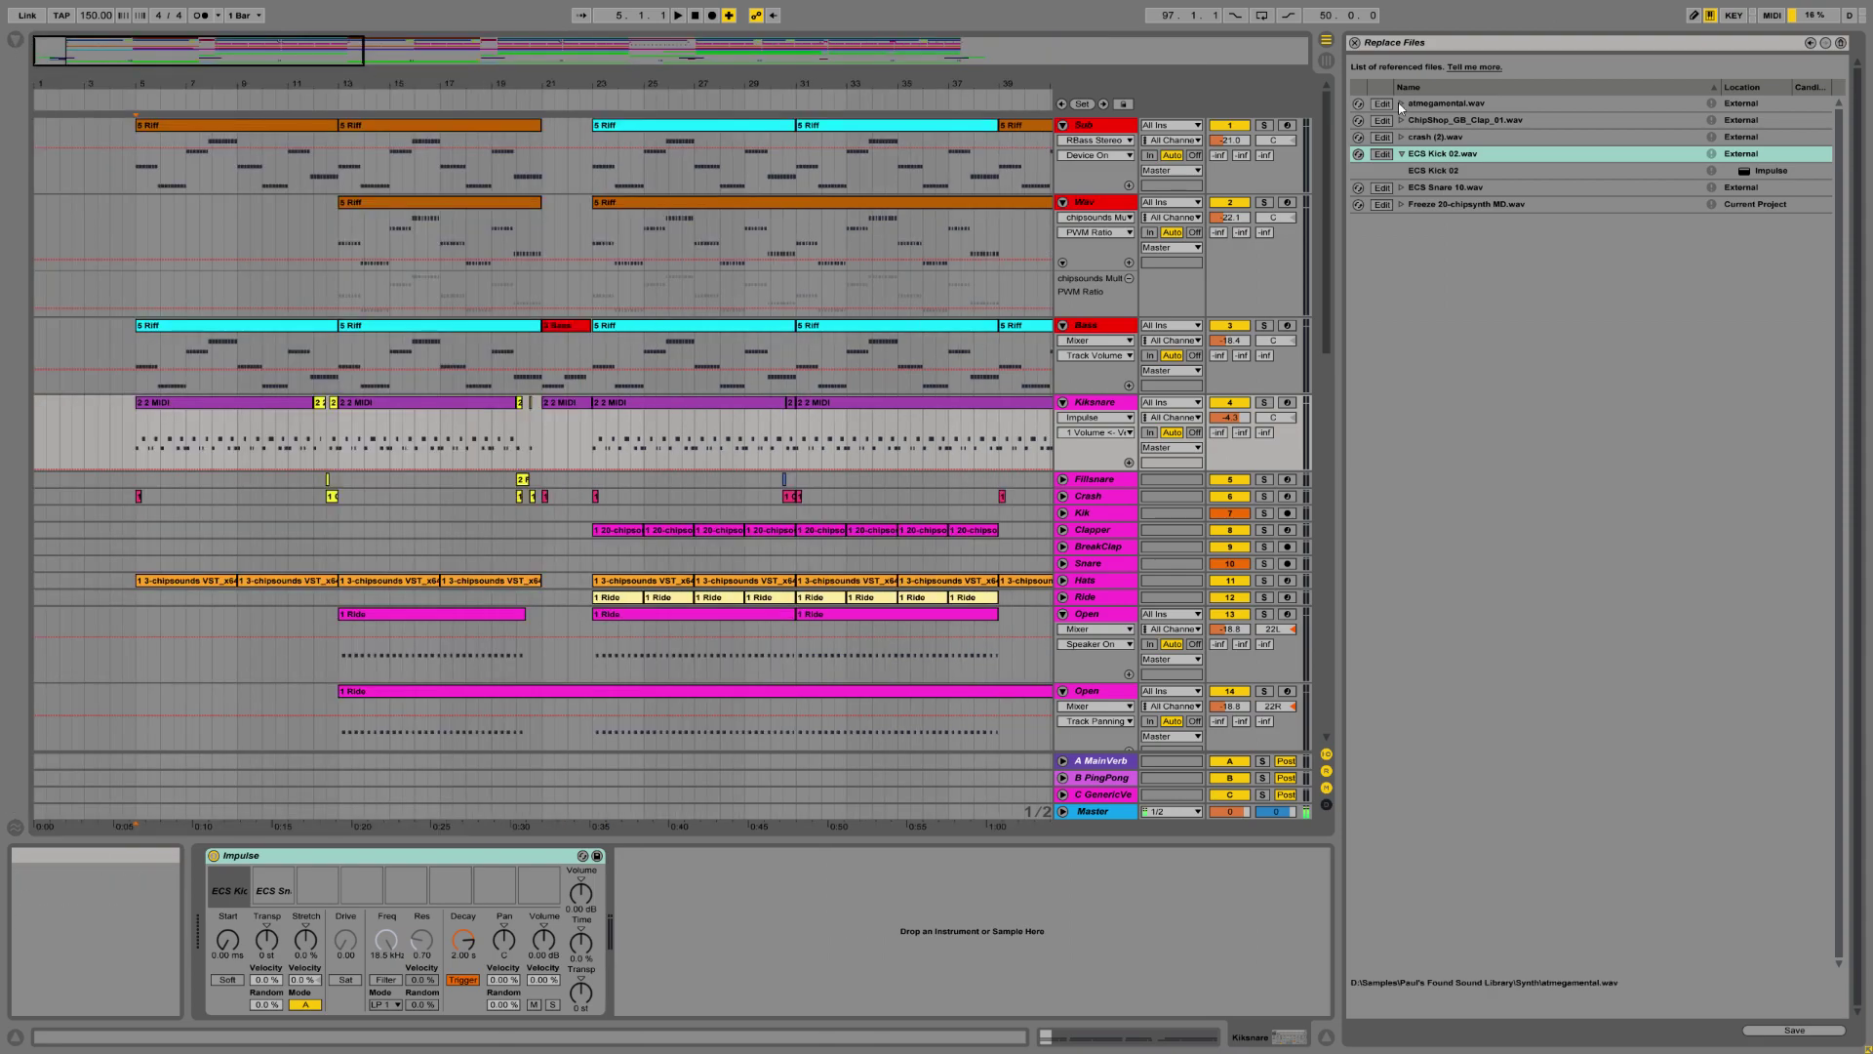
{"action": "left_click", "coordinate": [1356, 43]}
{"action": "left_click_drag", "start_coordinate": [227, 80], "coordinate": [239, 89]}
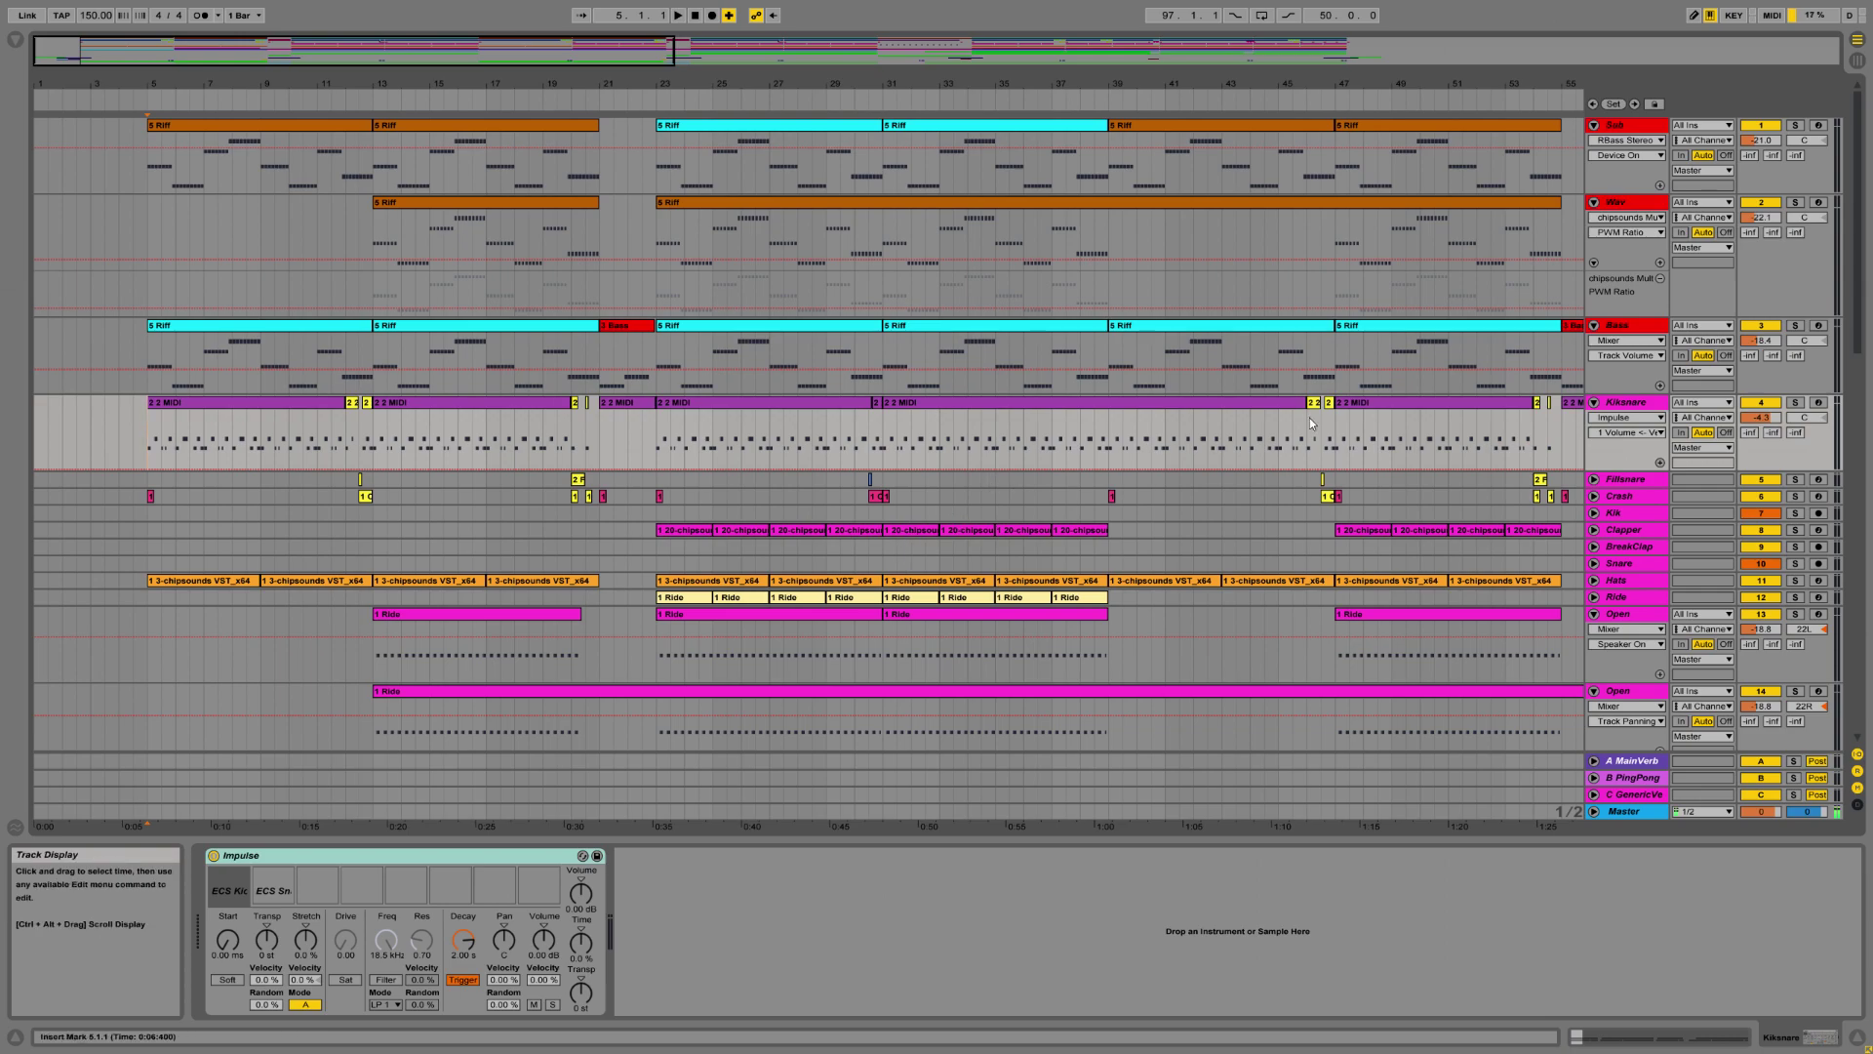
Examine the effects on the Kik and Snare audio tracks.
{"action": "left_click", "coordinate": [1641, 513]}
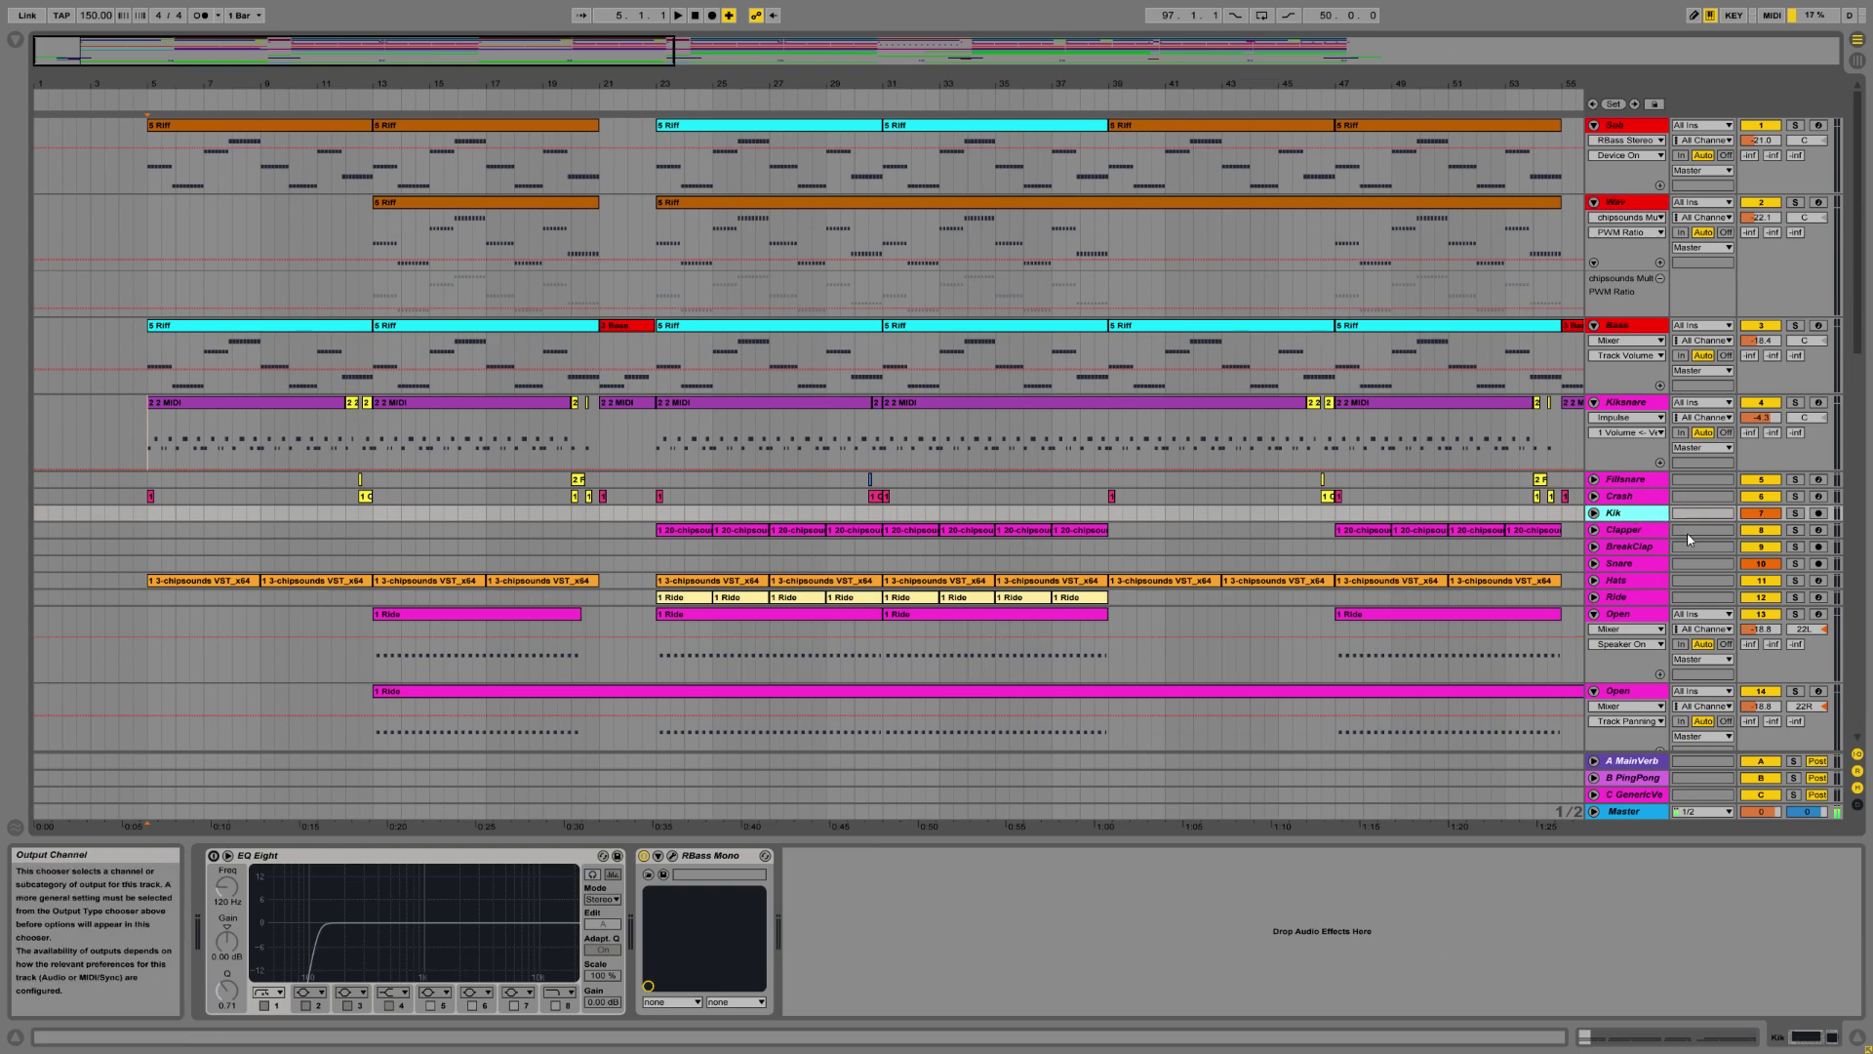
{"action": "left_click", "coordinate": [1636, 566]}
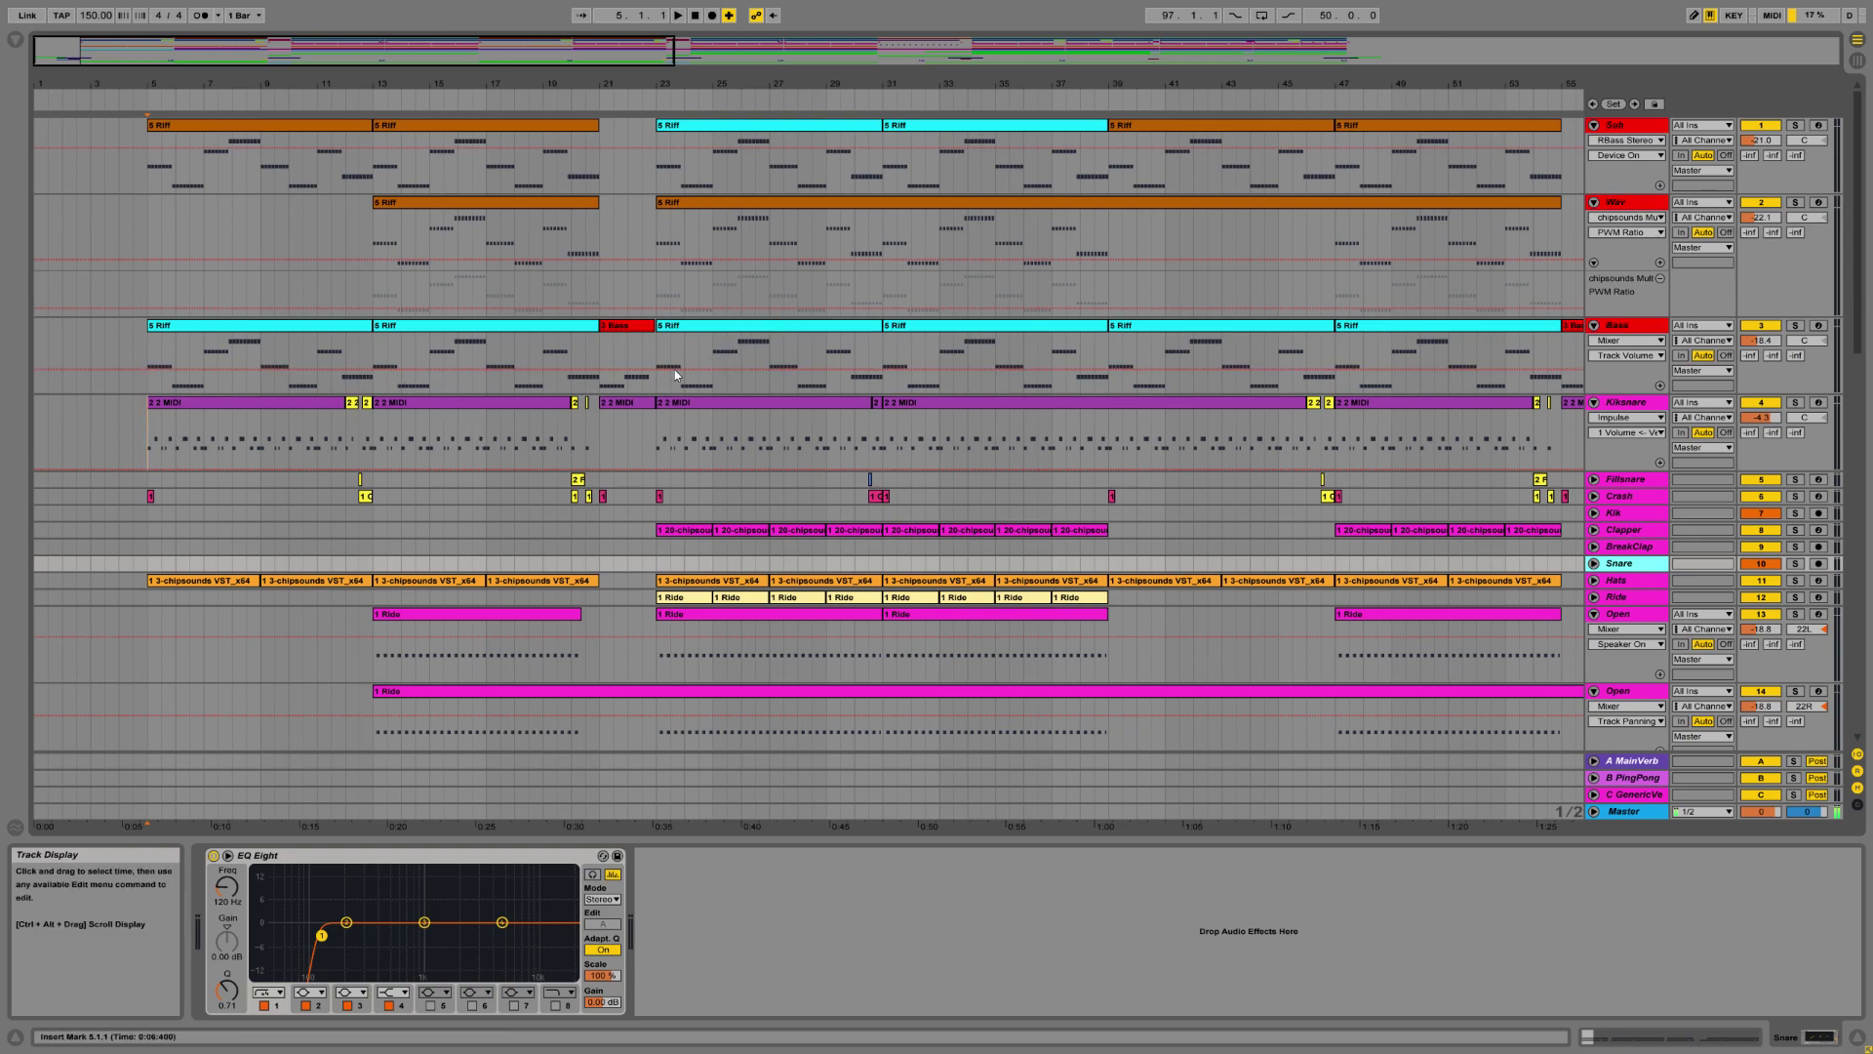
{"action": "left_click", "coordinate": [494, 414]}
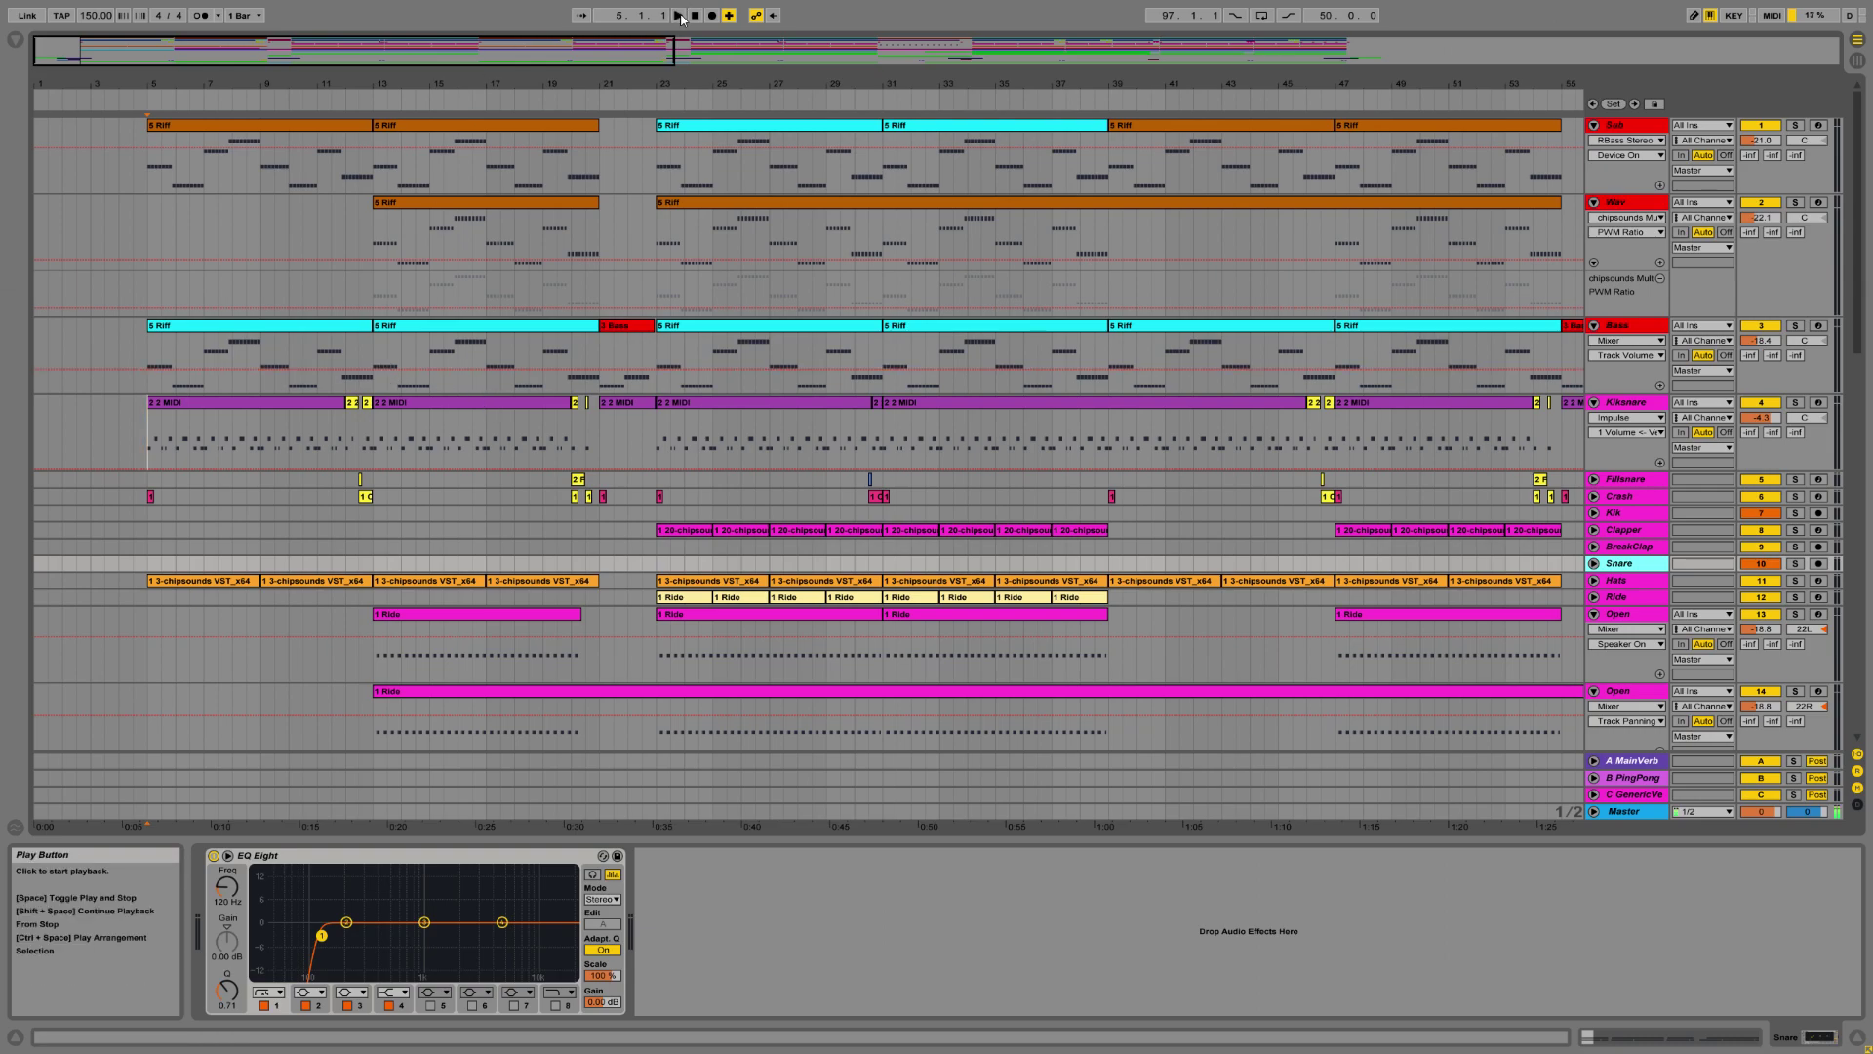
Play the full arrangement from bar 12 to hear the drum fill leading into bar 13.
{"action": "left_click_drag", "start_coordinate": [371, 83], "coordinate": [847, 195]}
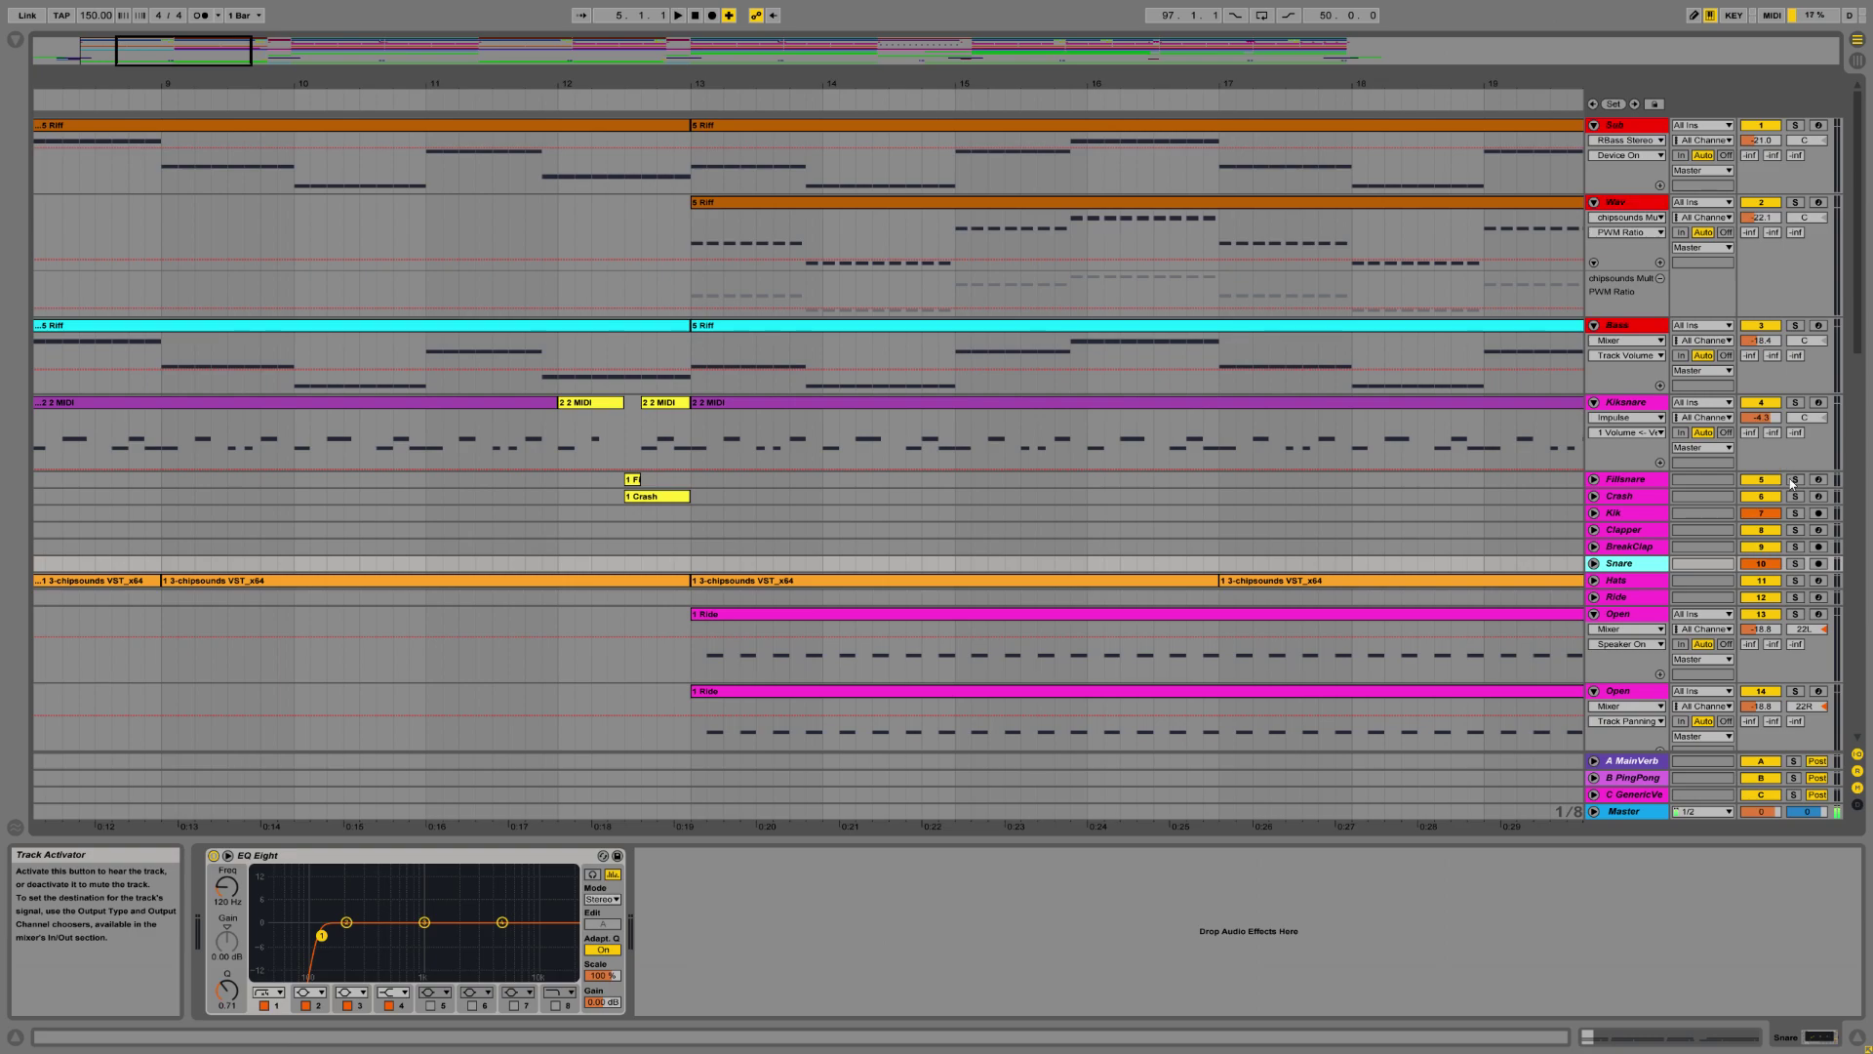
{"action": "left_click", "coordinate": [565, 449]}
{"action": "key", "text": "space"}
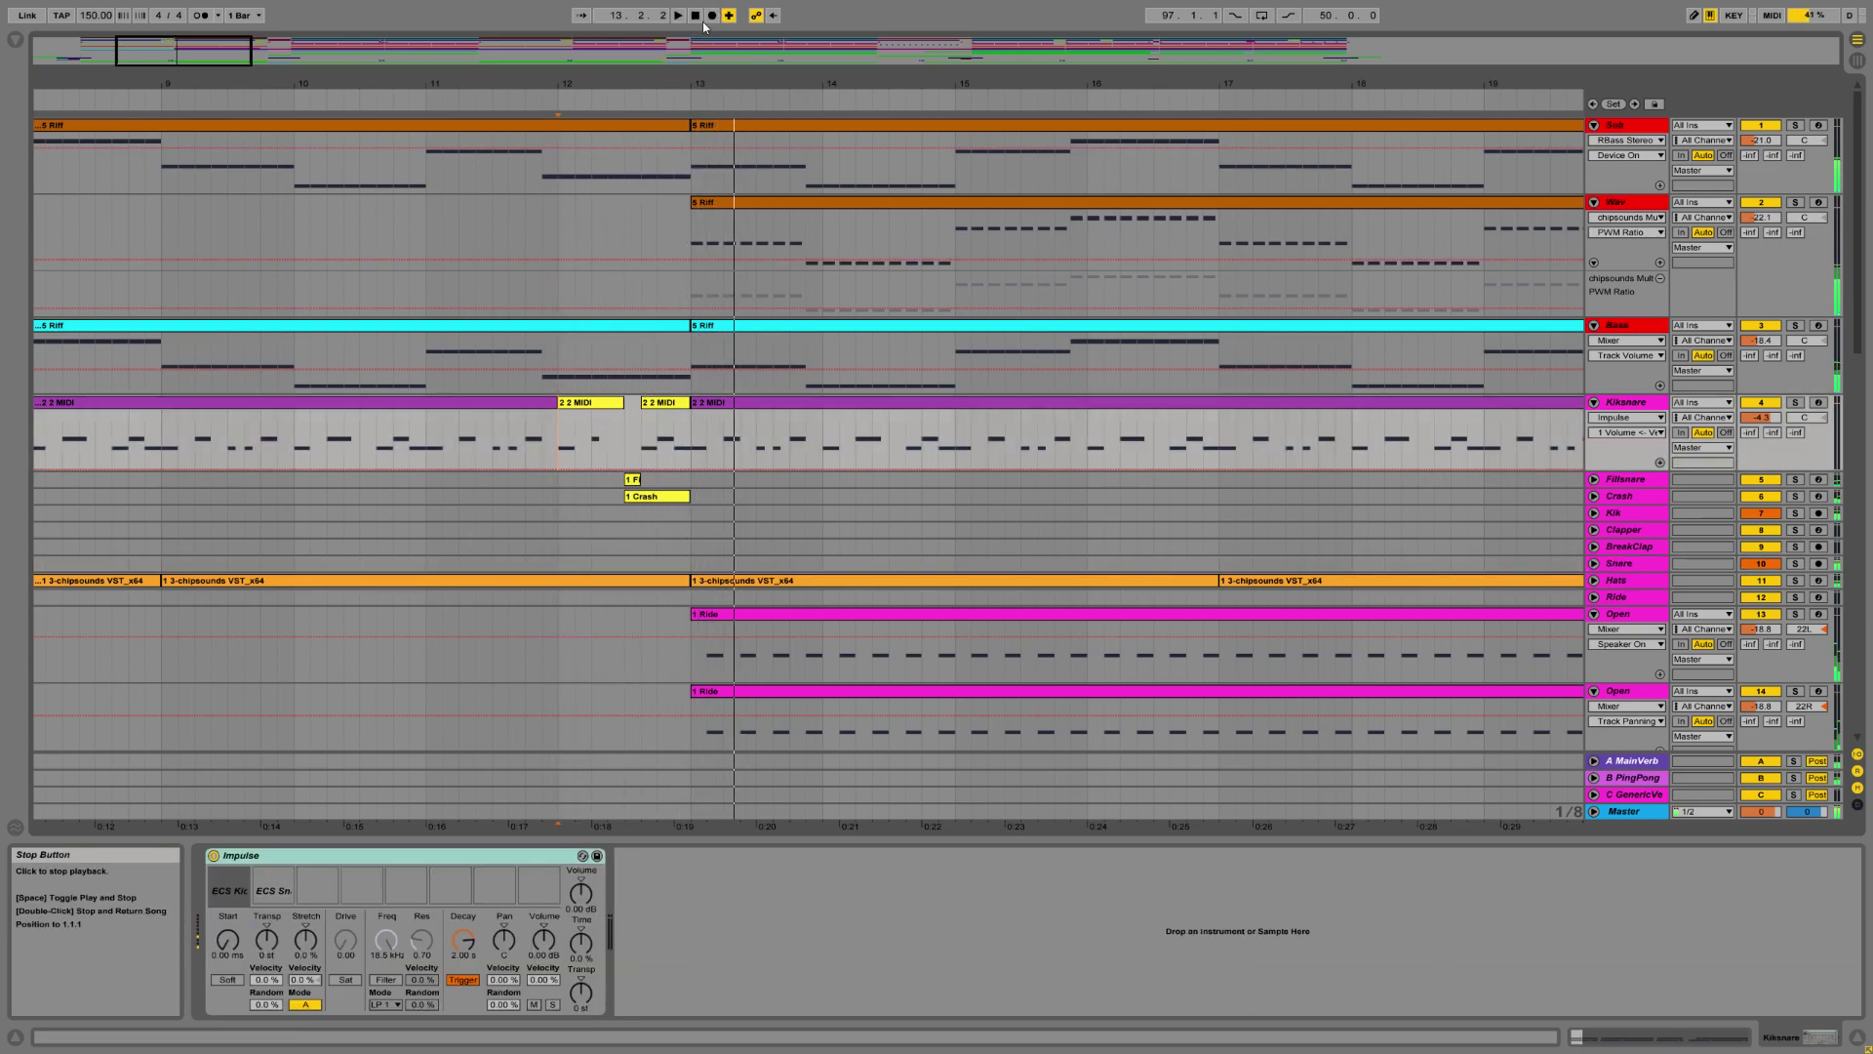
Unfold the Fillsnare track, audition its fill soloed and in the mix from 12.3, and stop playback.
{"action": "left_click", "coordinate": [1593, 479]}
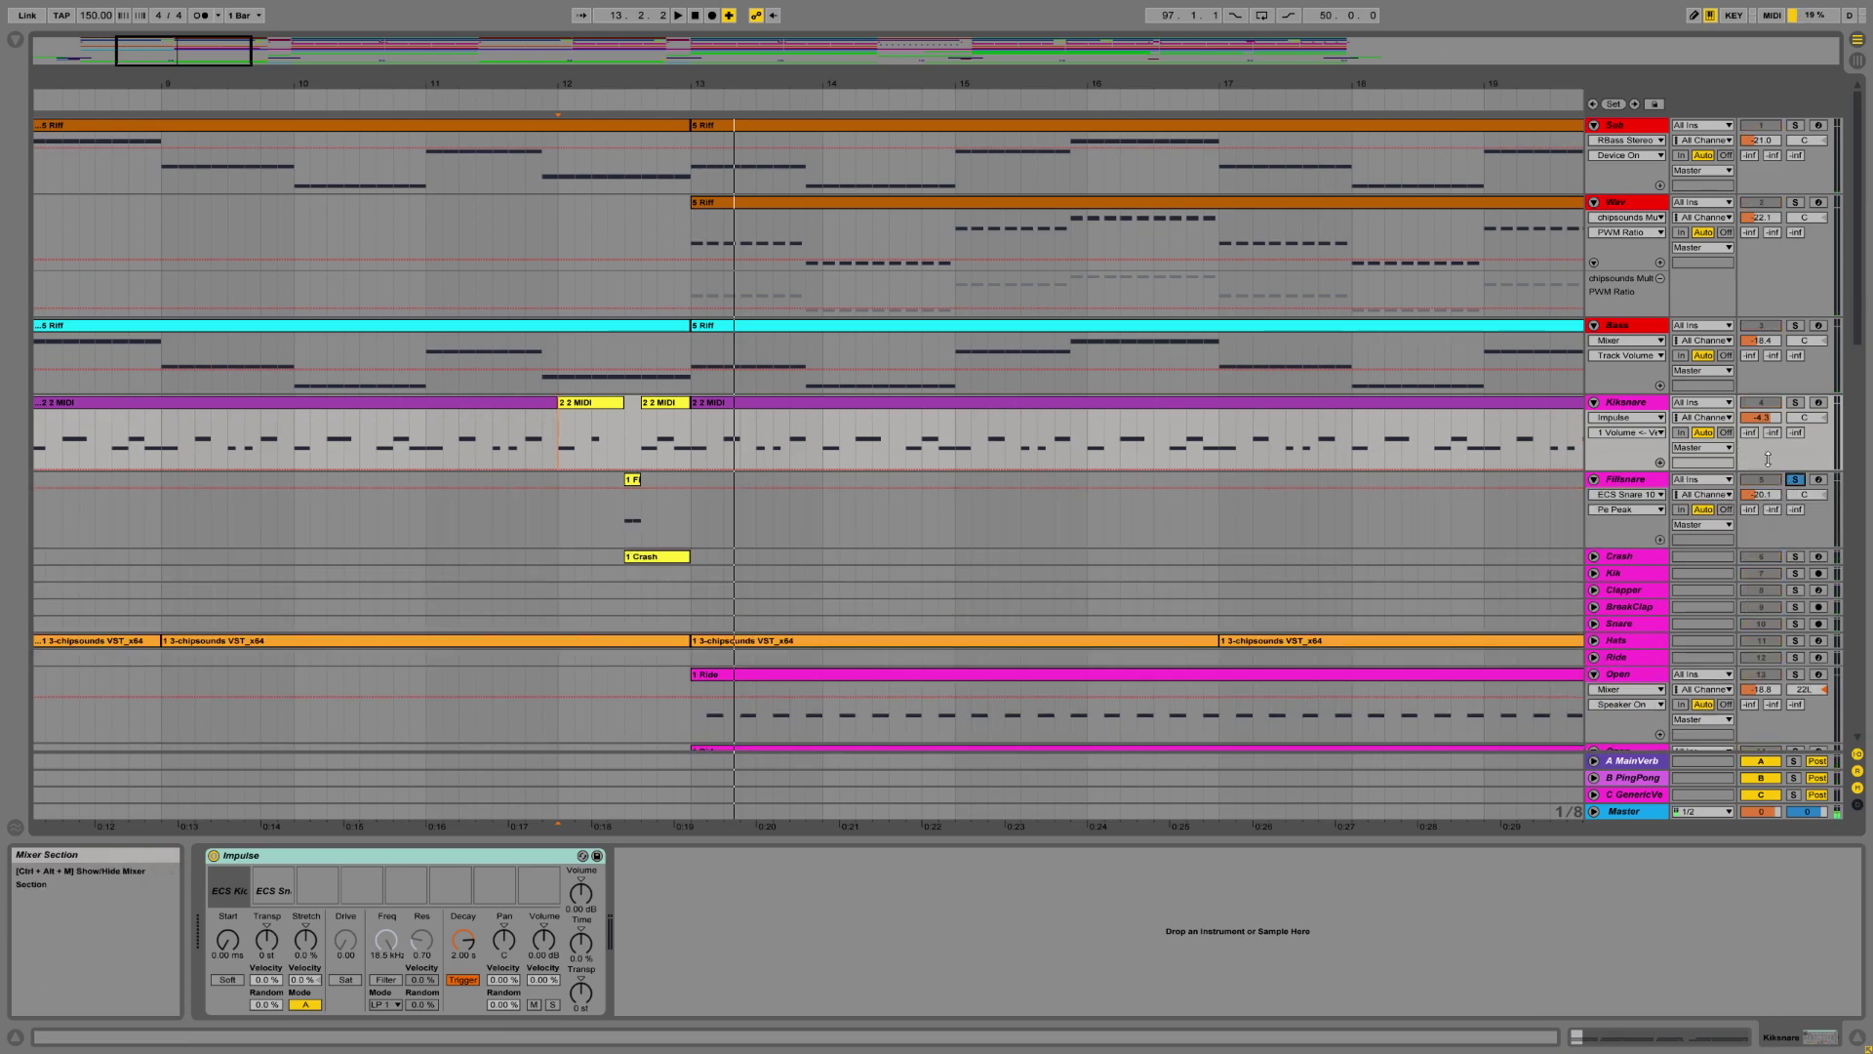
{"action": "left_click", "coordinate": [624, 493]}
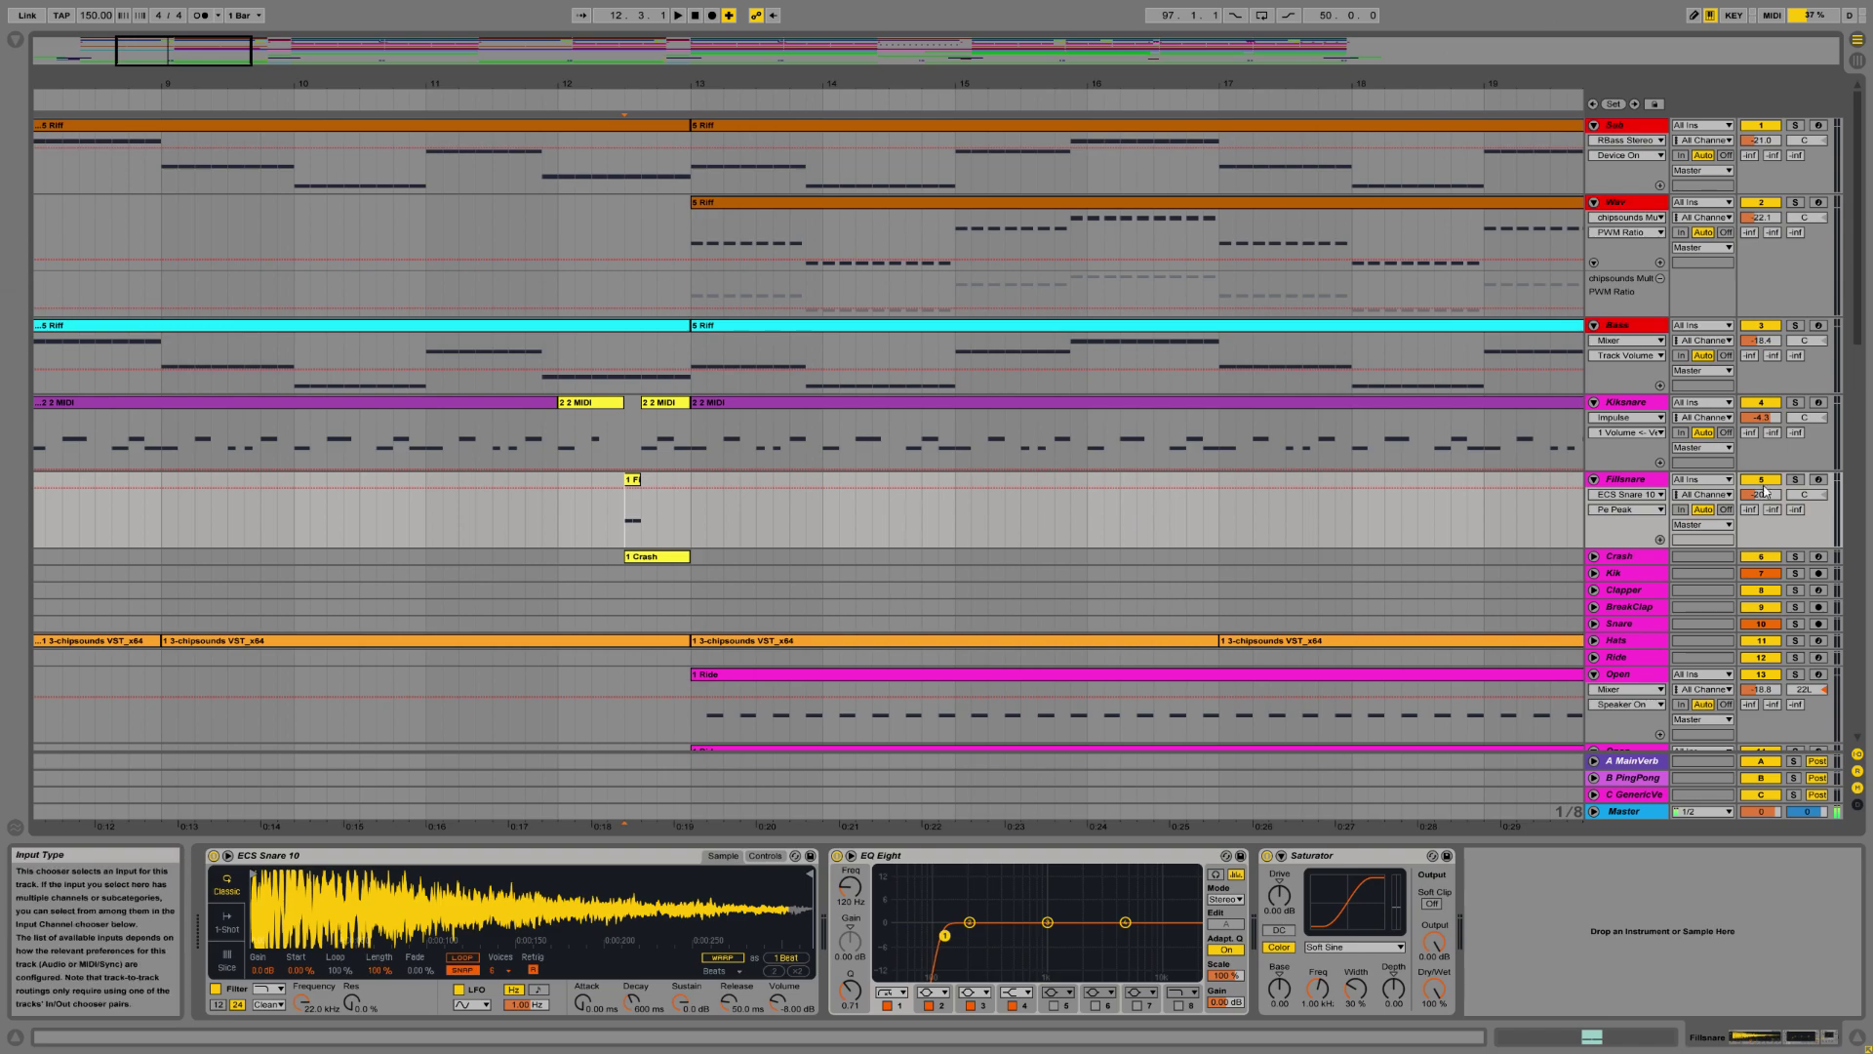
{"action": "left_click", "coordinate": [678, 16]}
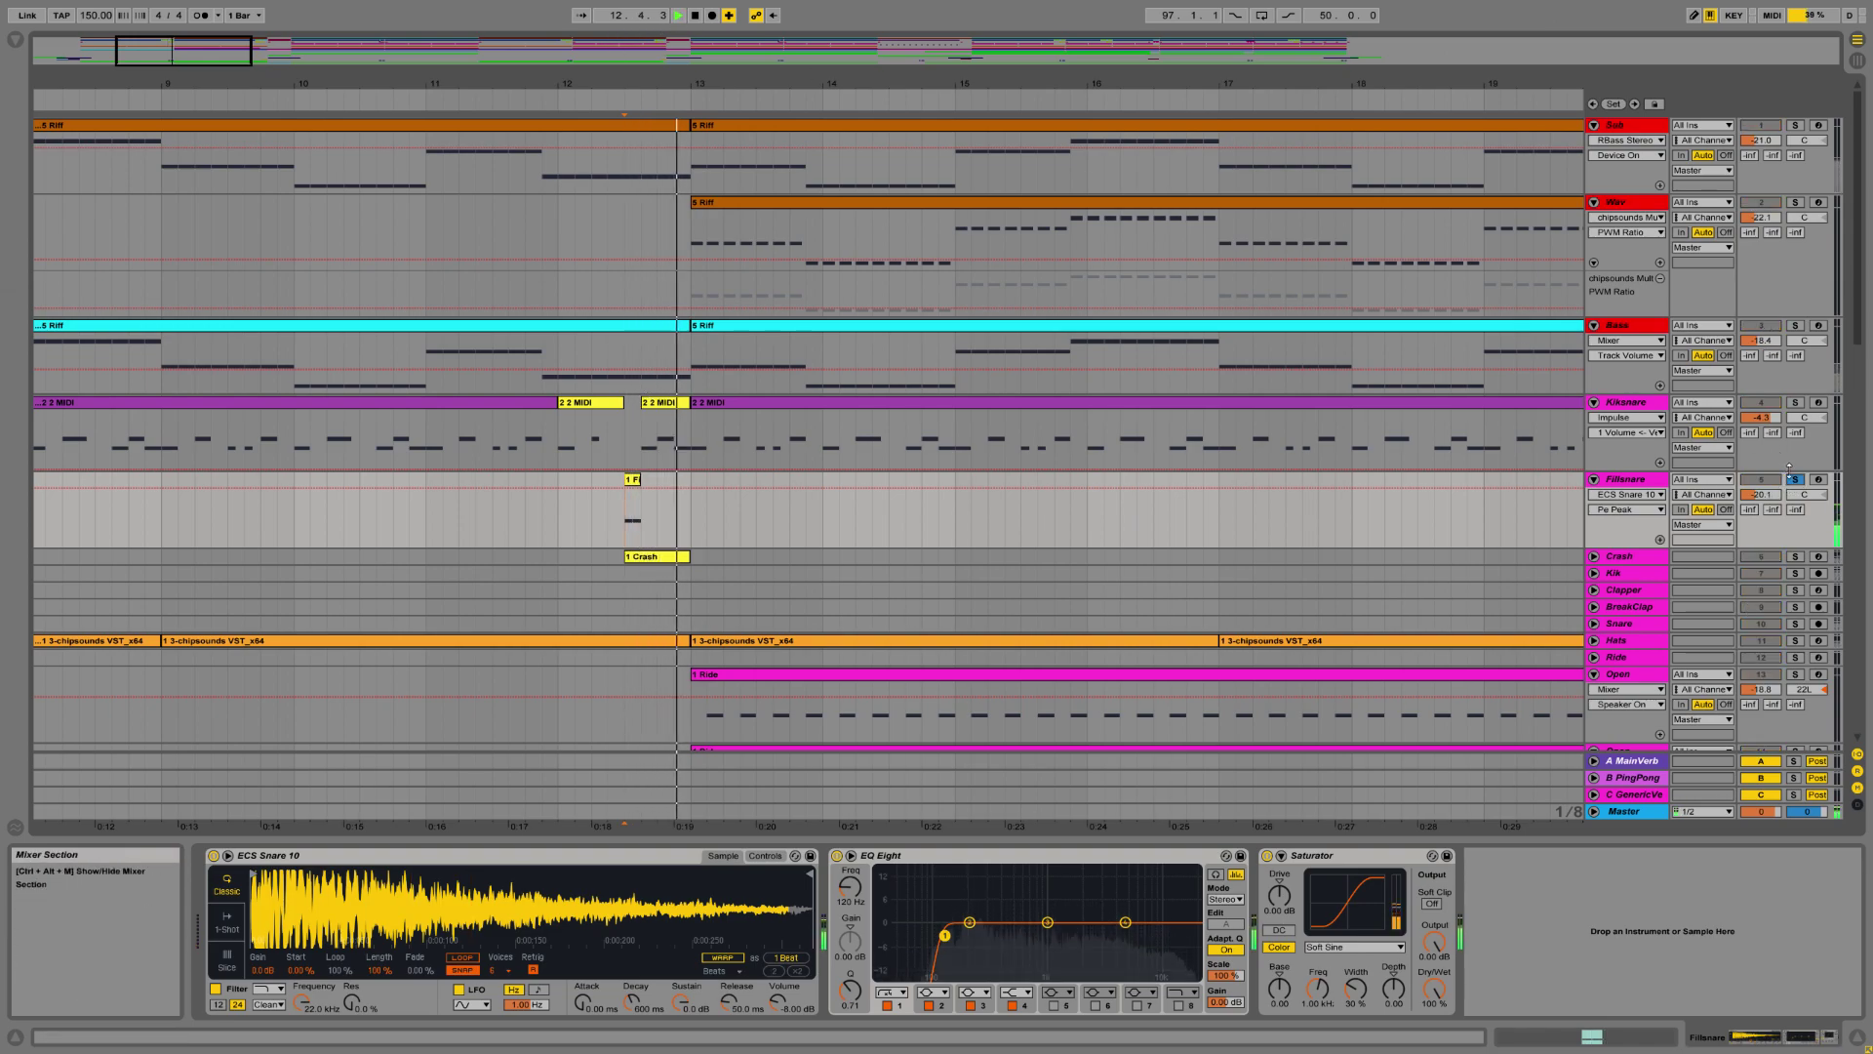
{"action": "left_click", "coordinate": [694, 15]}
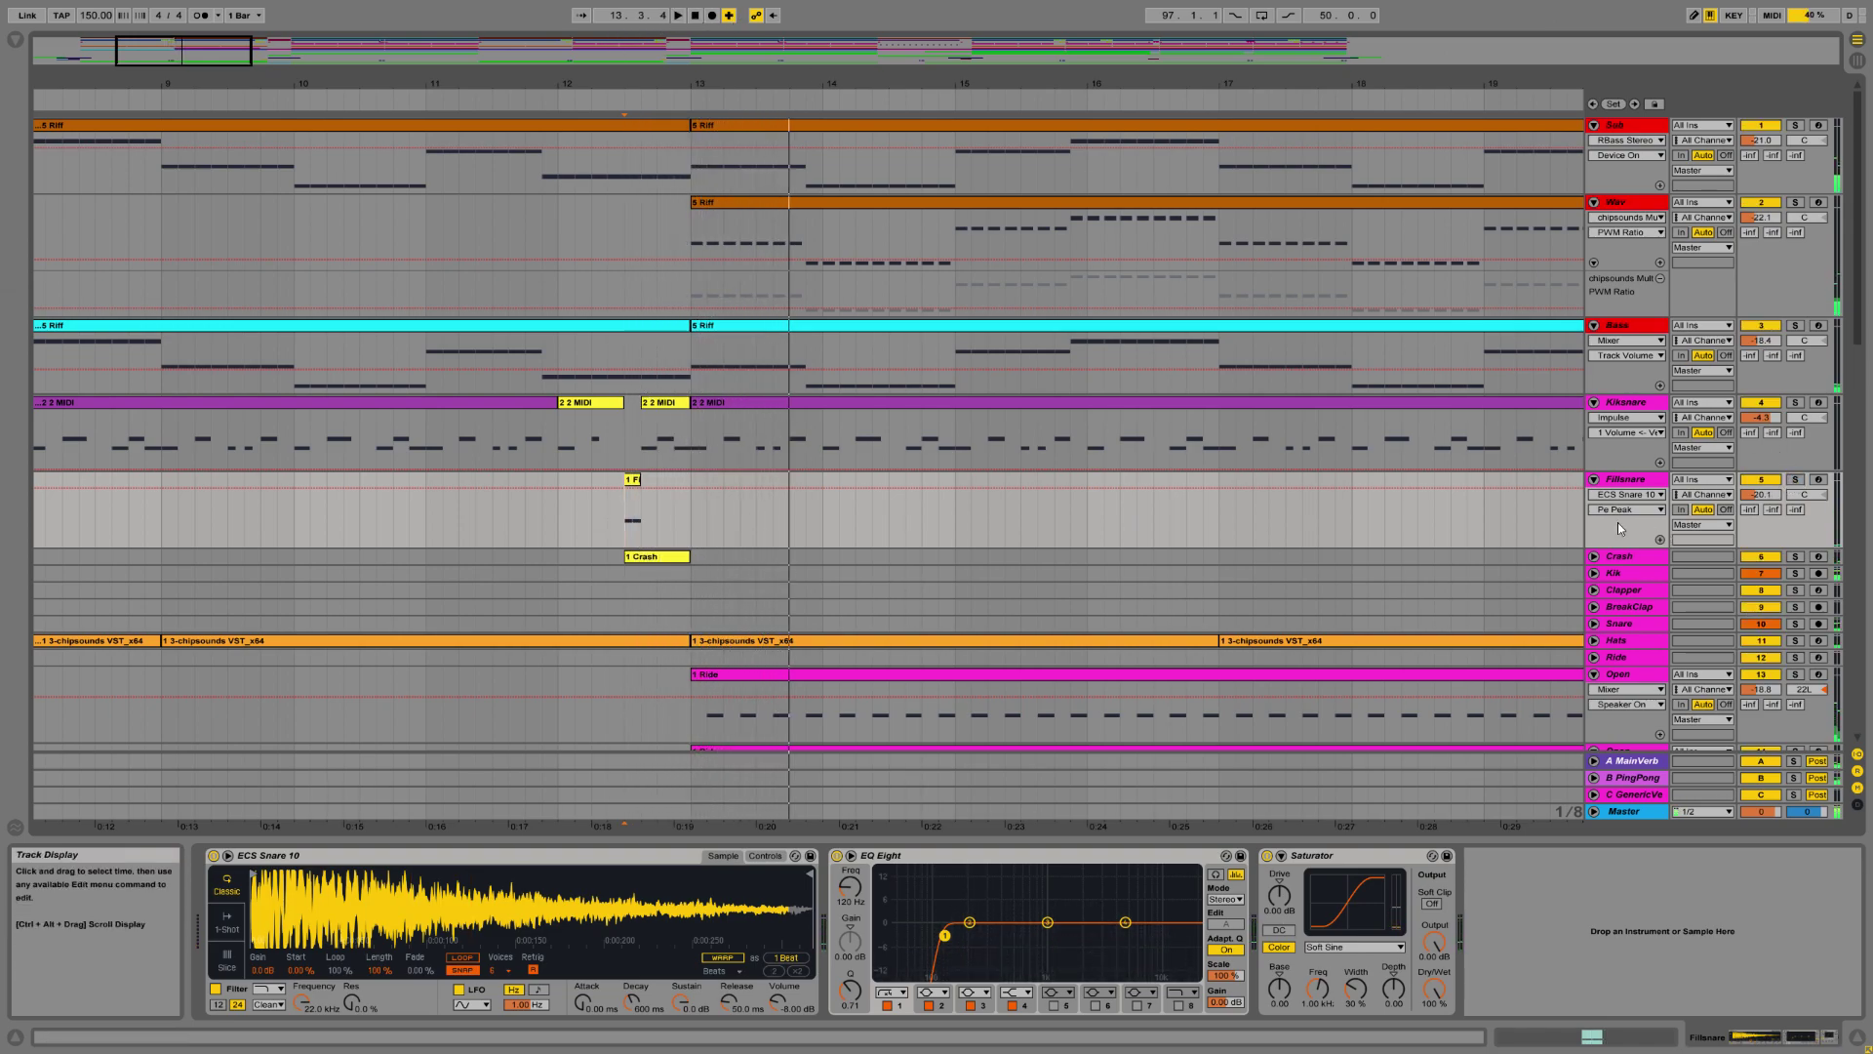
Solo the Crash track, play it from 12.3, and unsolo it to hear the crash in the mix.
{"action": "left_click", "coordinate": [625, 560]}
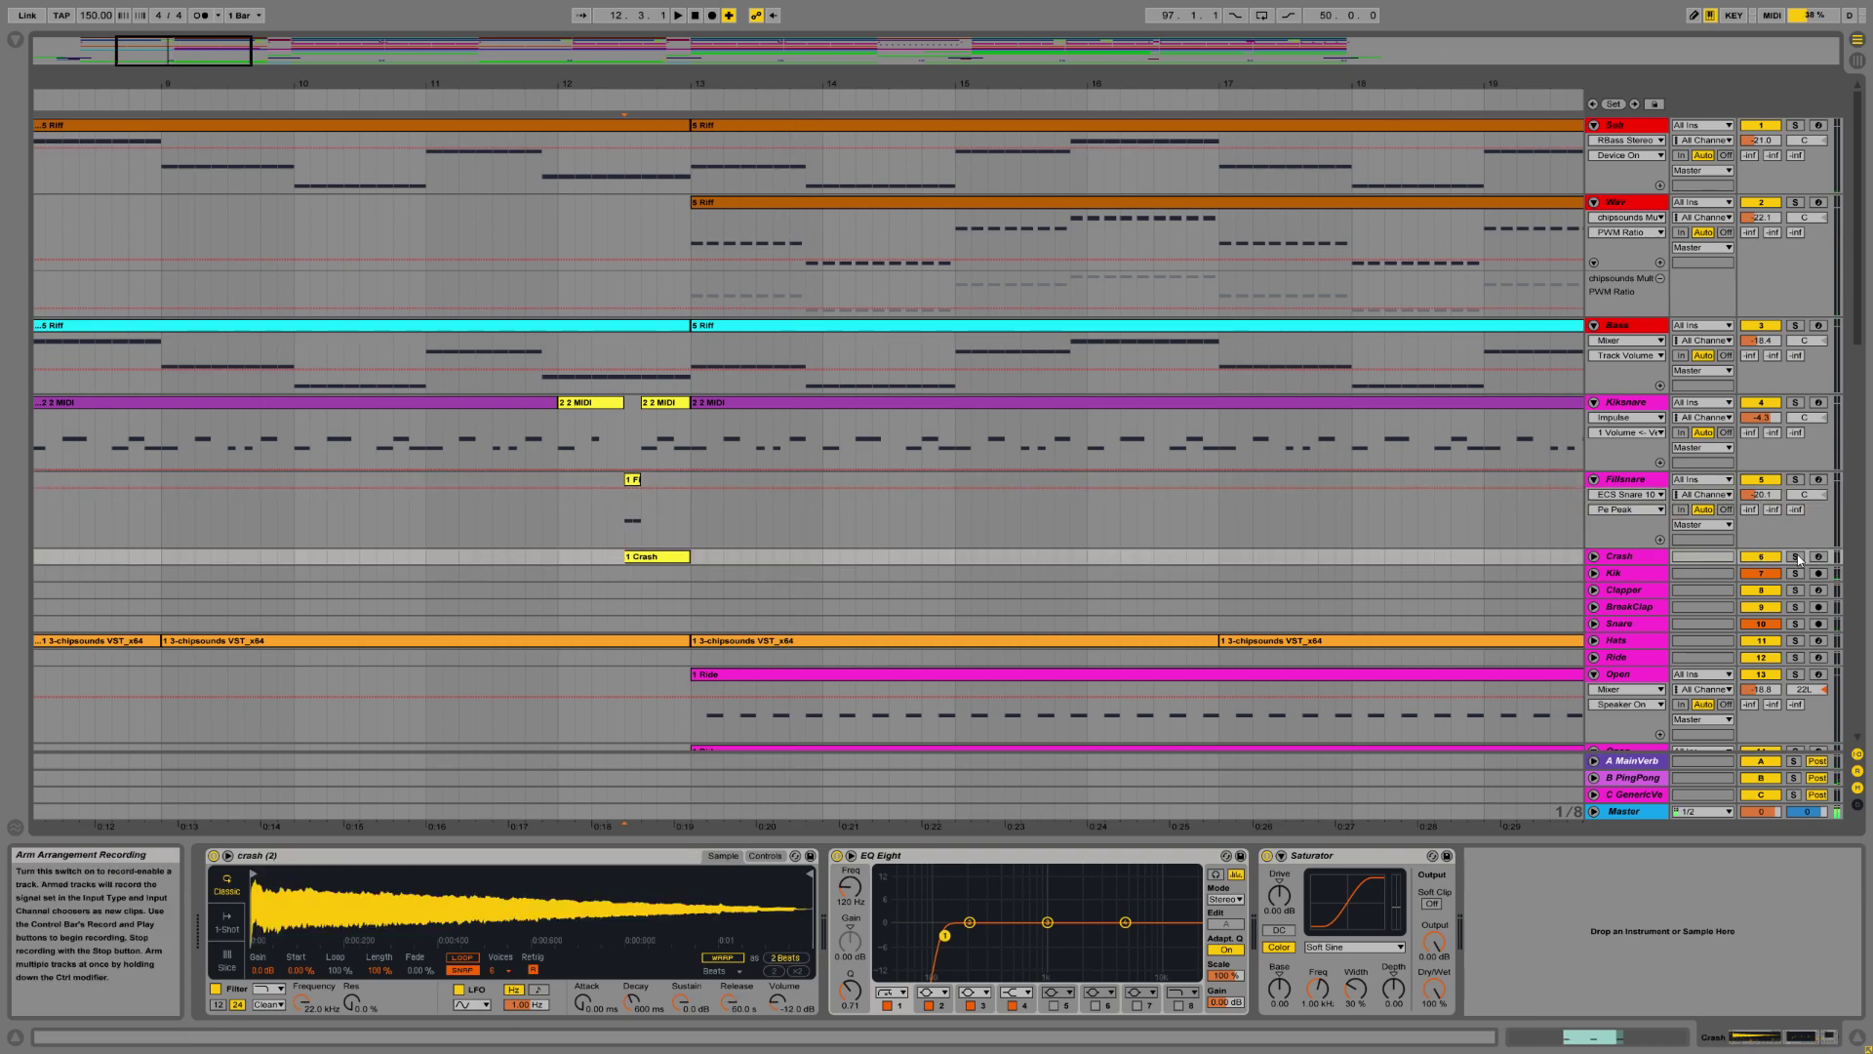
{"action": "left_click", "coordinate": [1795, 557]}
{"action": "left_click", "coordinate": [678, 16]}
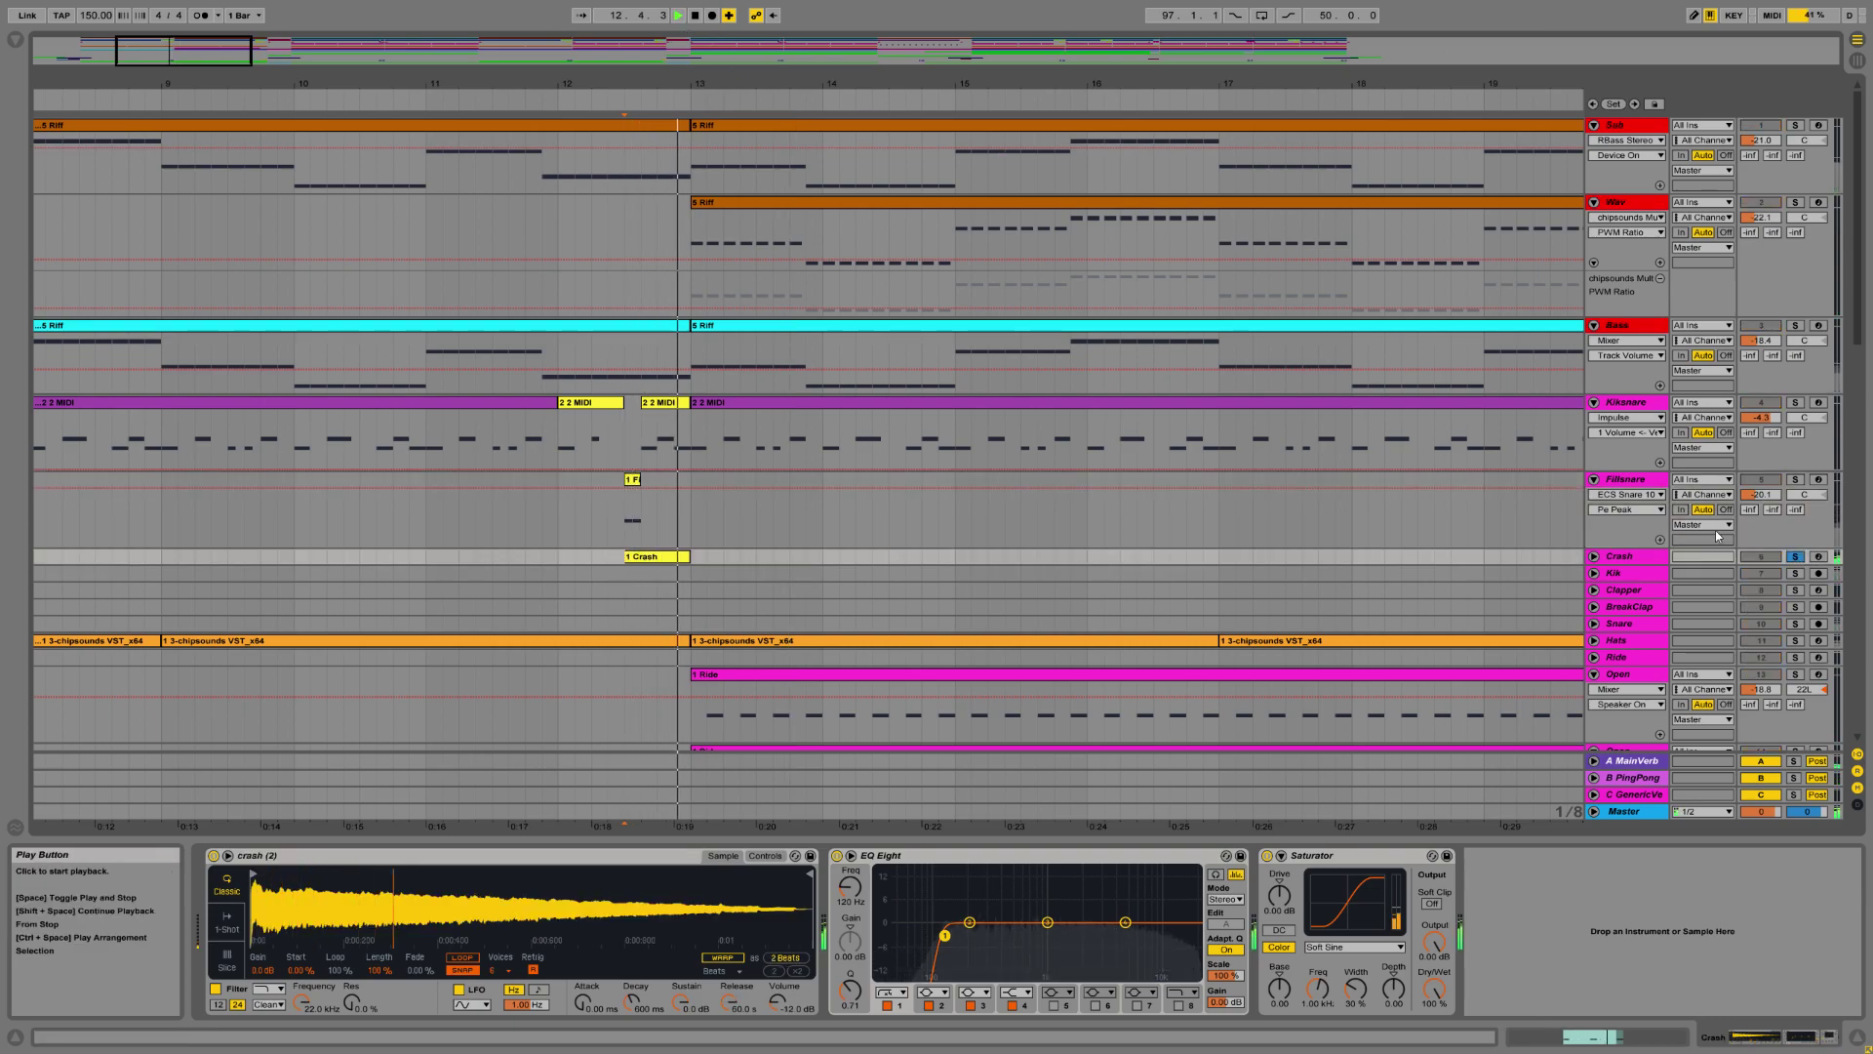
{"action": "left_click", "coordinate": [1795, 556]}
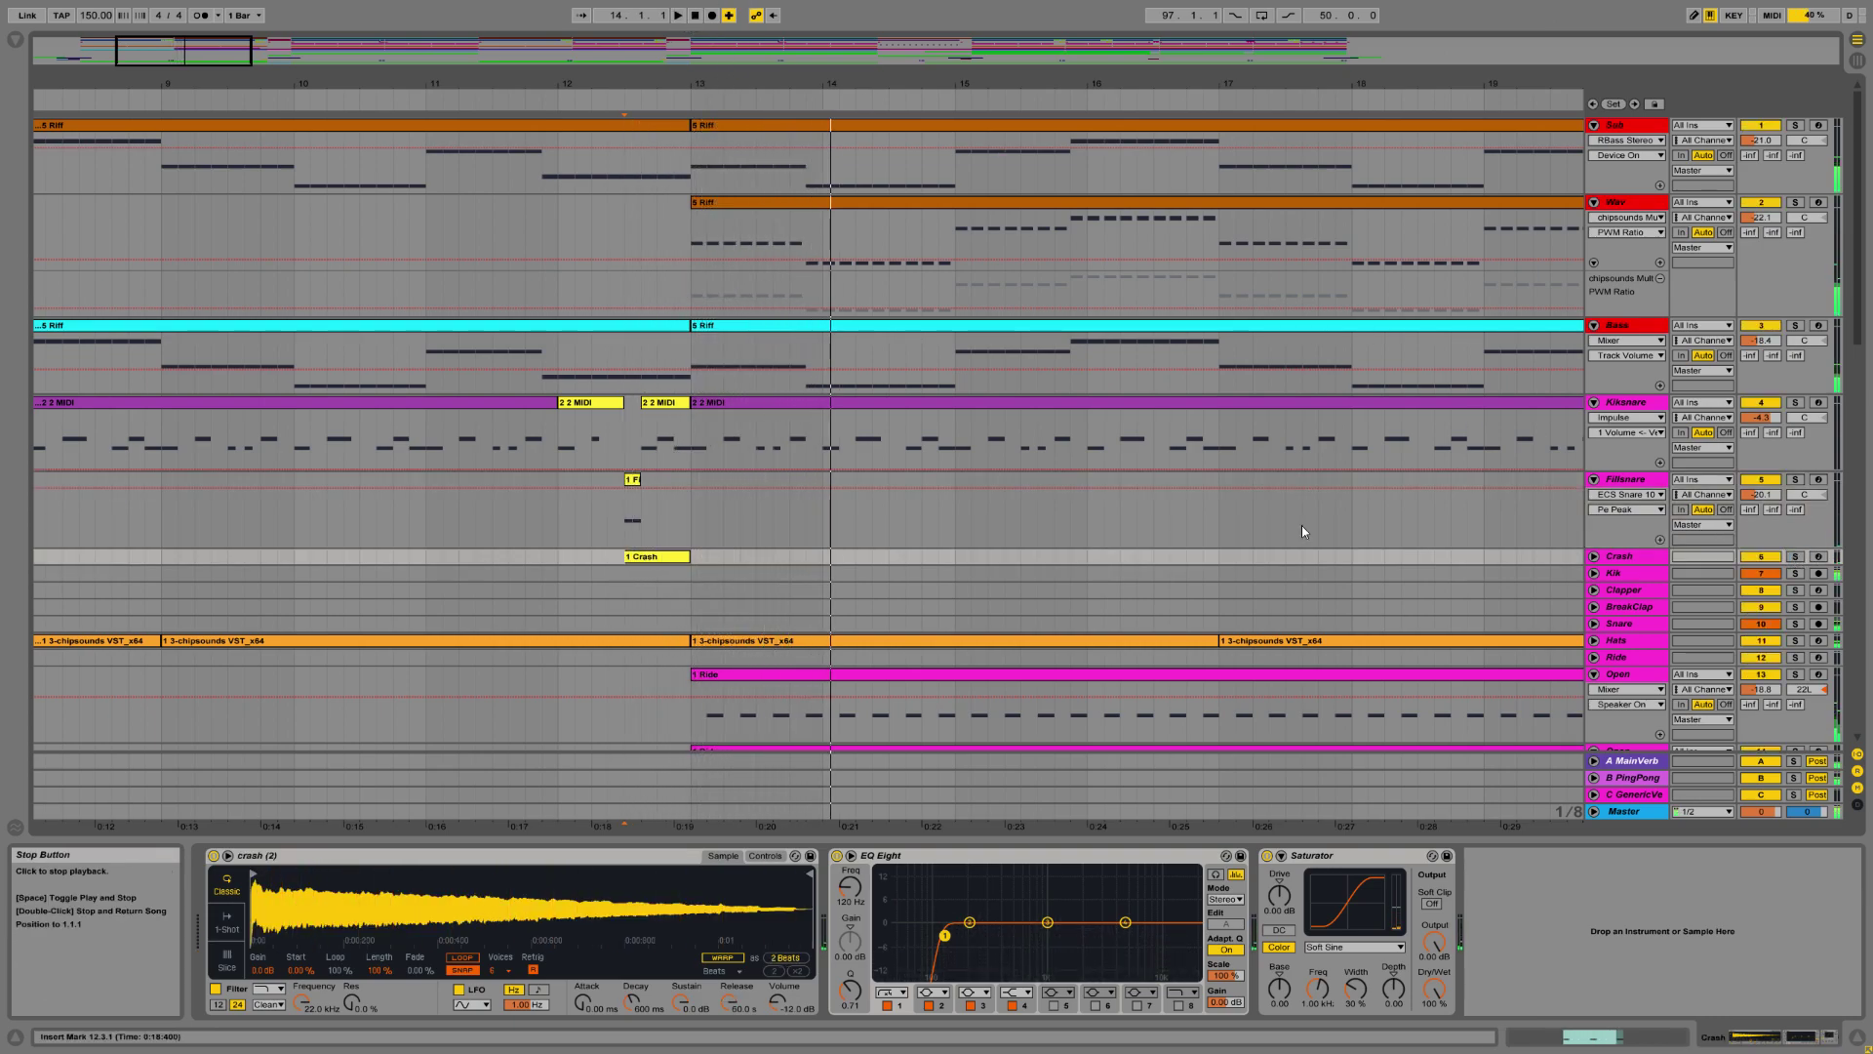
Unfold the Crash track to examine its clips and automation lanes across the arrangement.
{"action": "left_click", "coordinate": [1594, 556]}
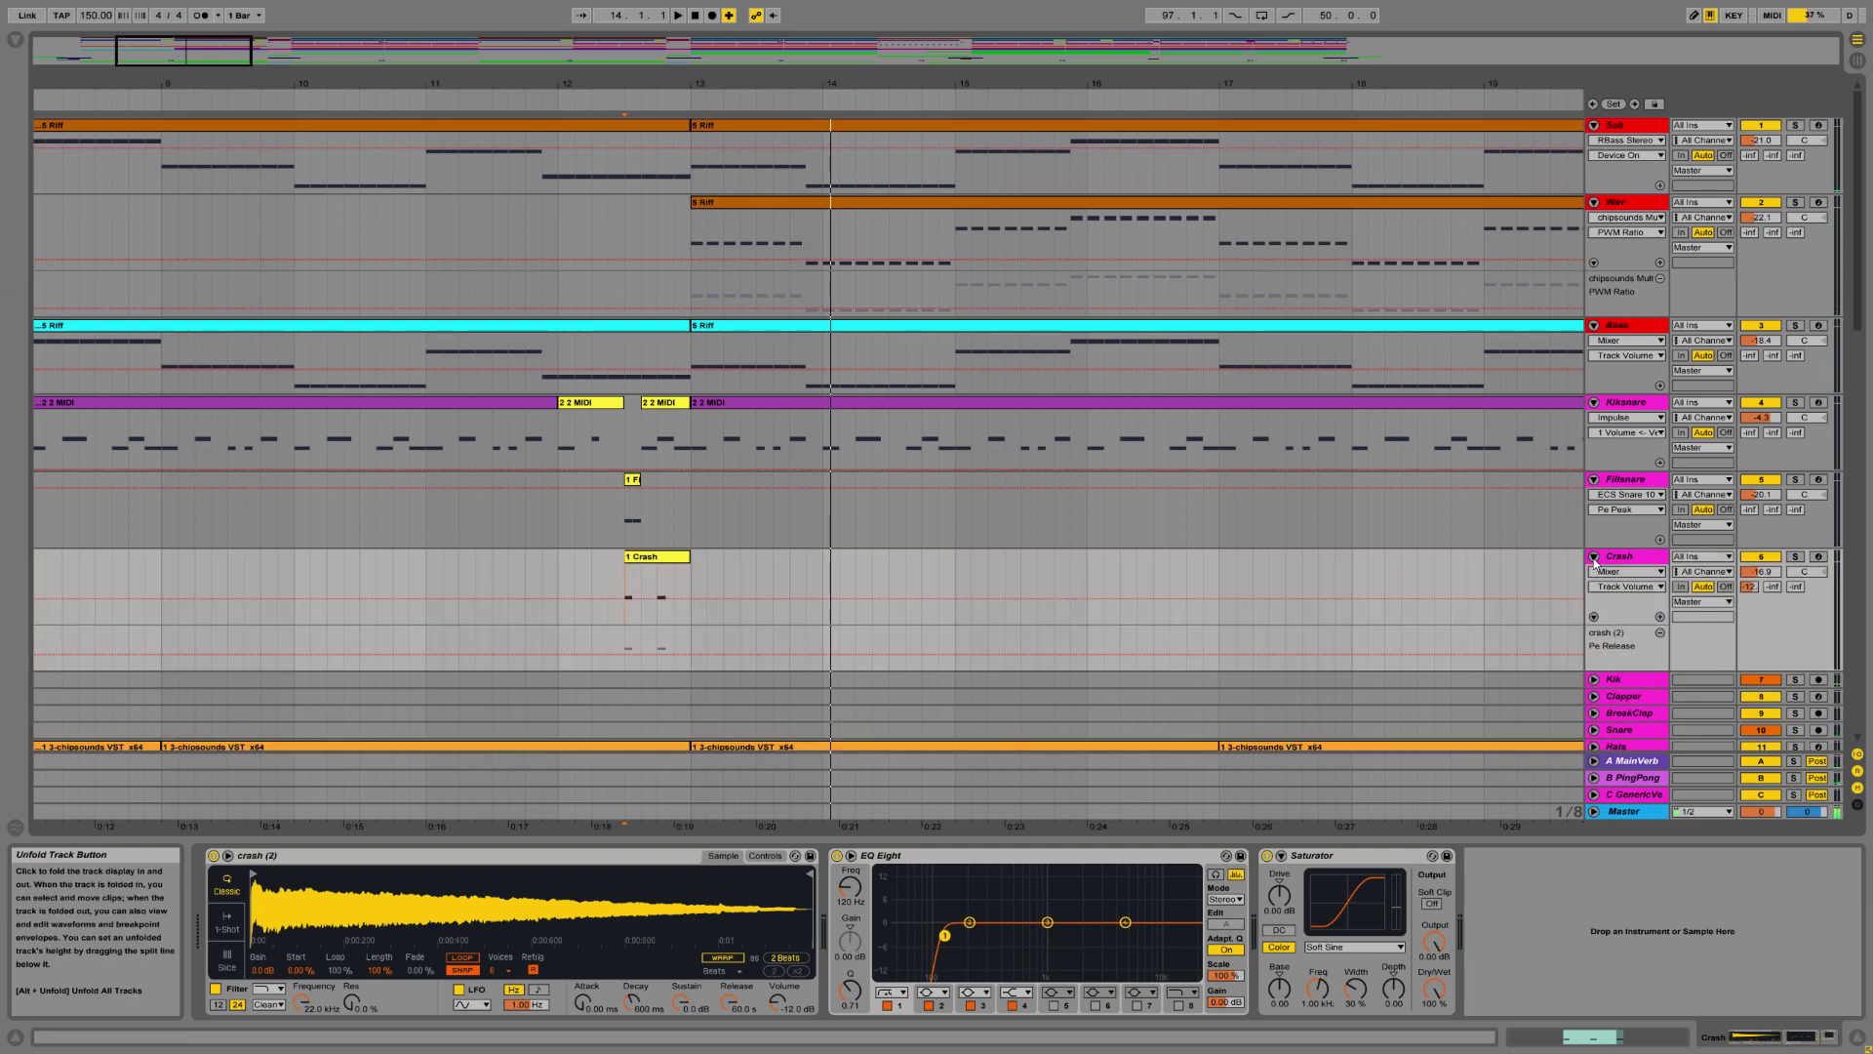
{"action": "left_click", "coordinate": [641, 556]}
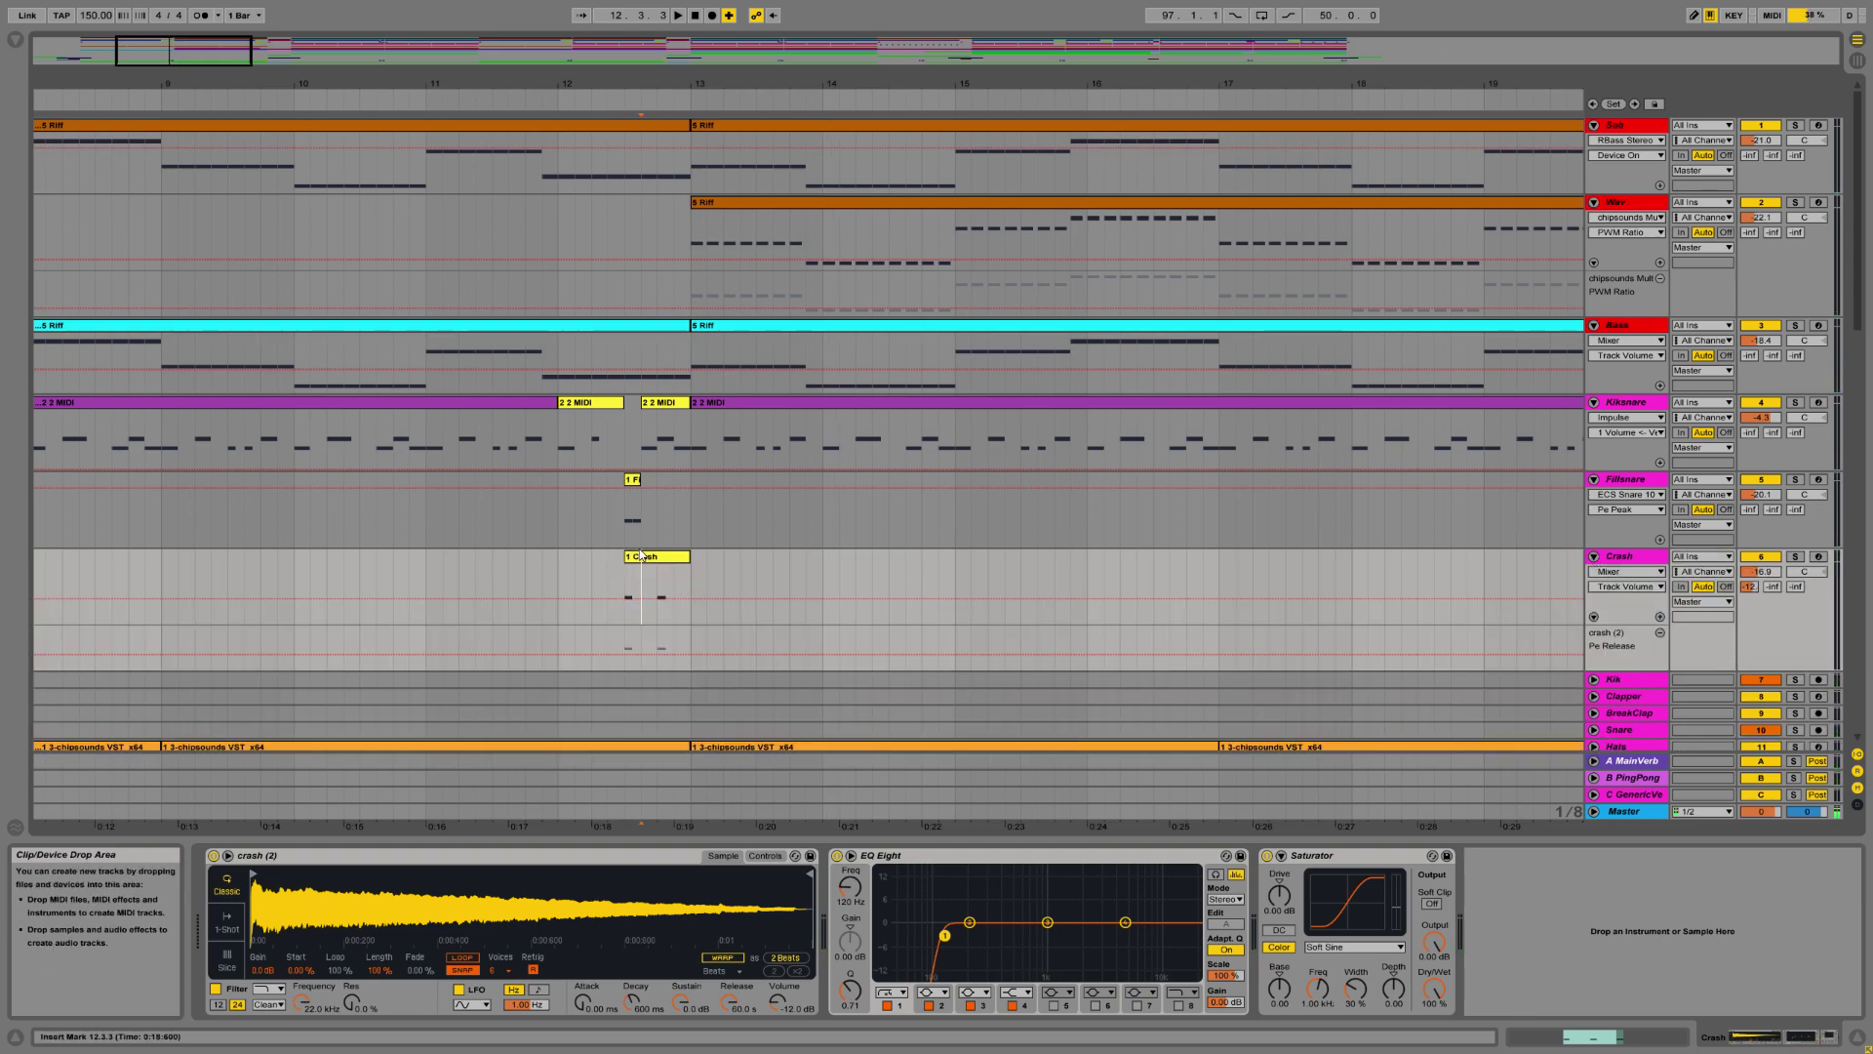
{"action": "left_click_drag", "start_coordinate": [670, 86], "coordinate": [670, 49]}
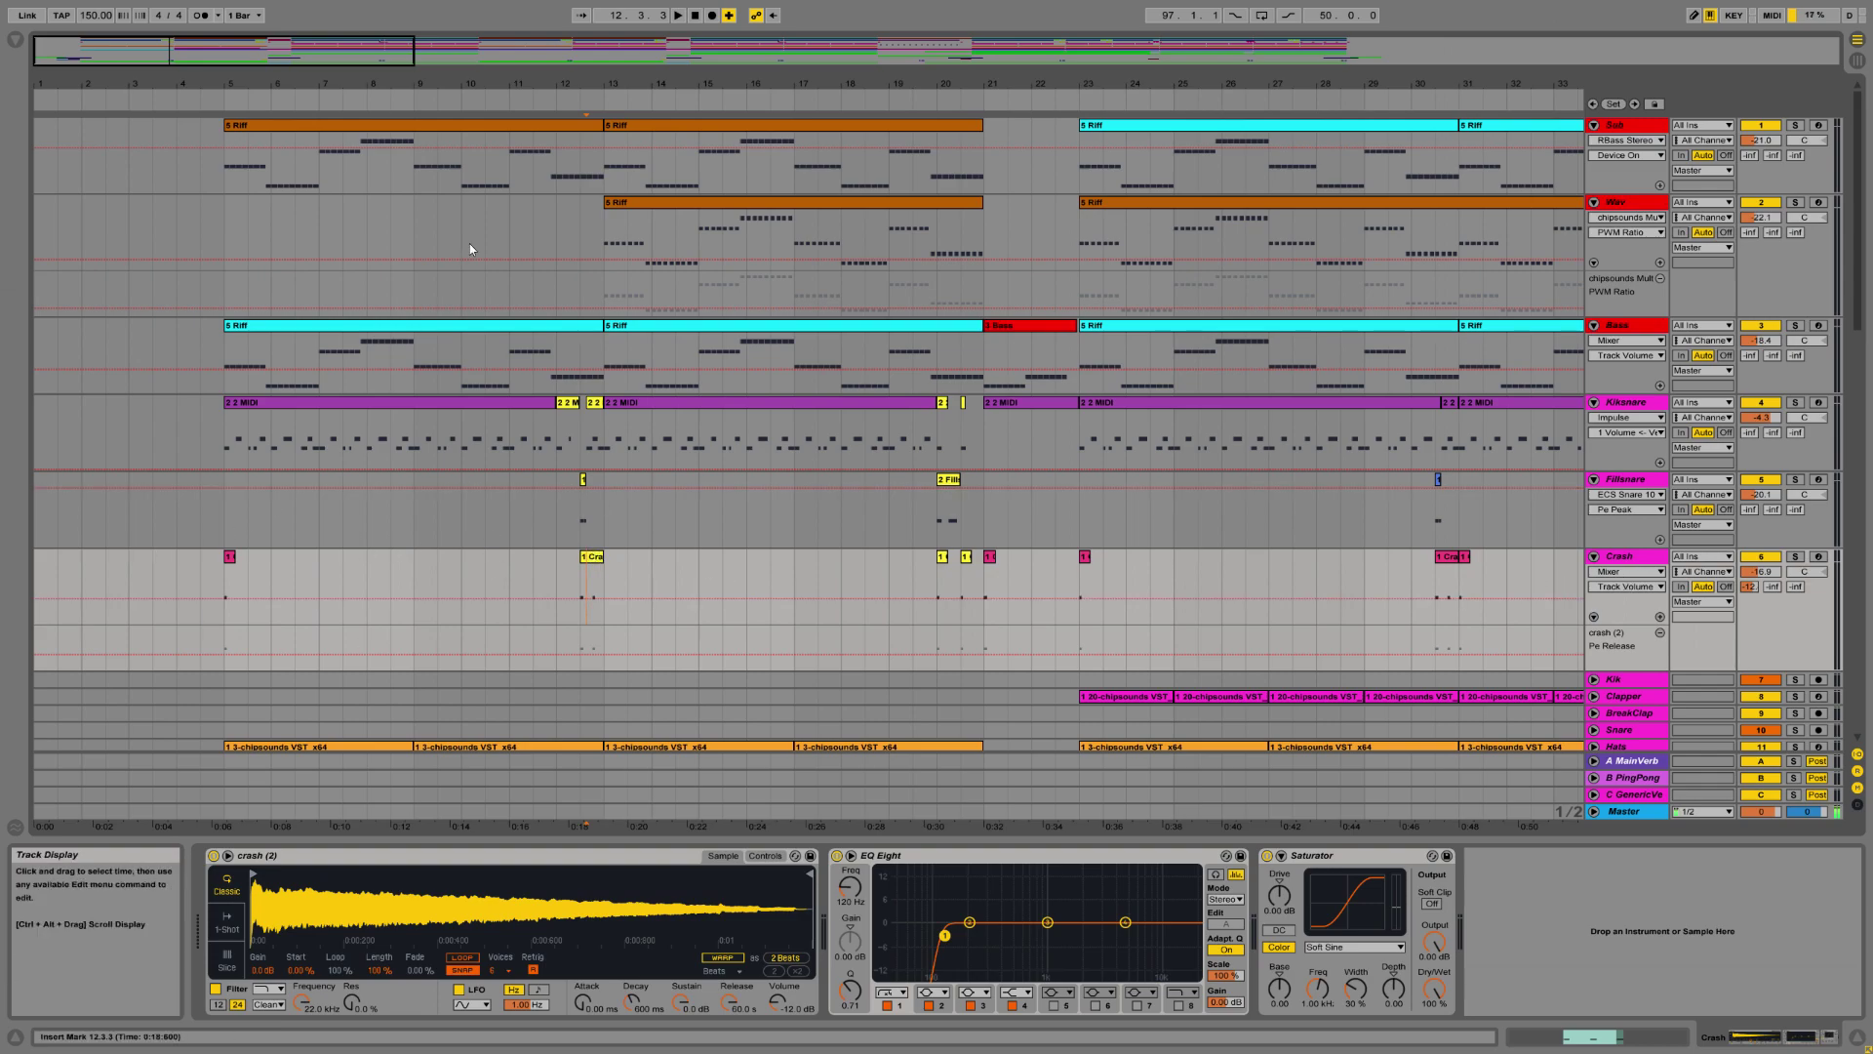
{"action": "scroll", "coordinate": [646, 552], "scroll_direction": "down", "scroll_amount": 1}
Open the Crash clip at 12.3 and check its notes and the MIDI Ctrl options in its envelopes.
{"action": "left_click", "coordinate": [596, 505]}
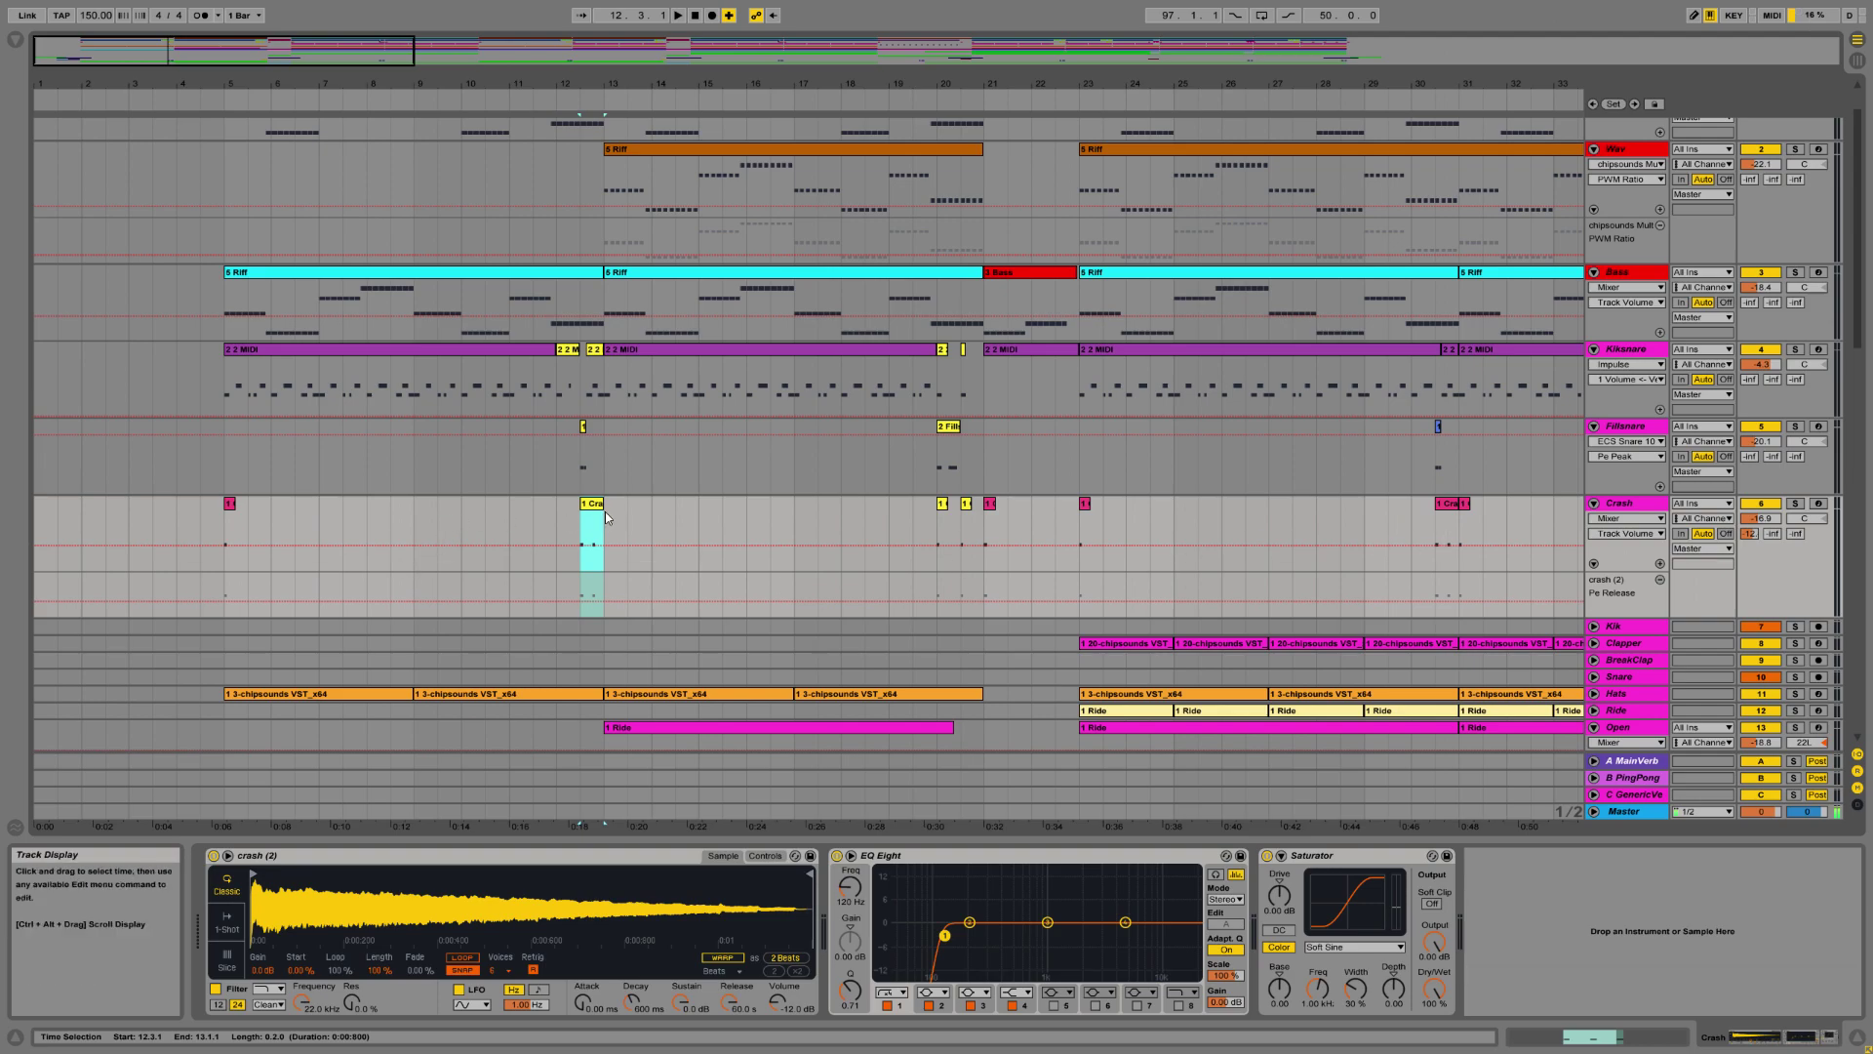
{"action": "double_click", "coordinate": [600, 515]}
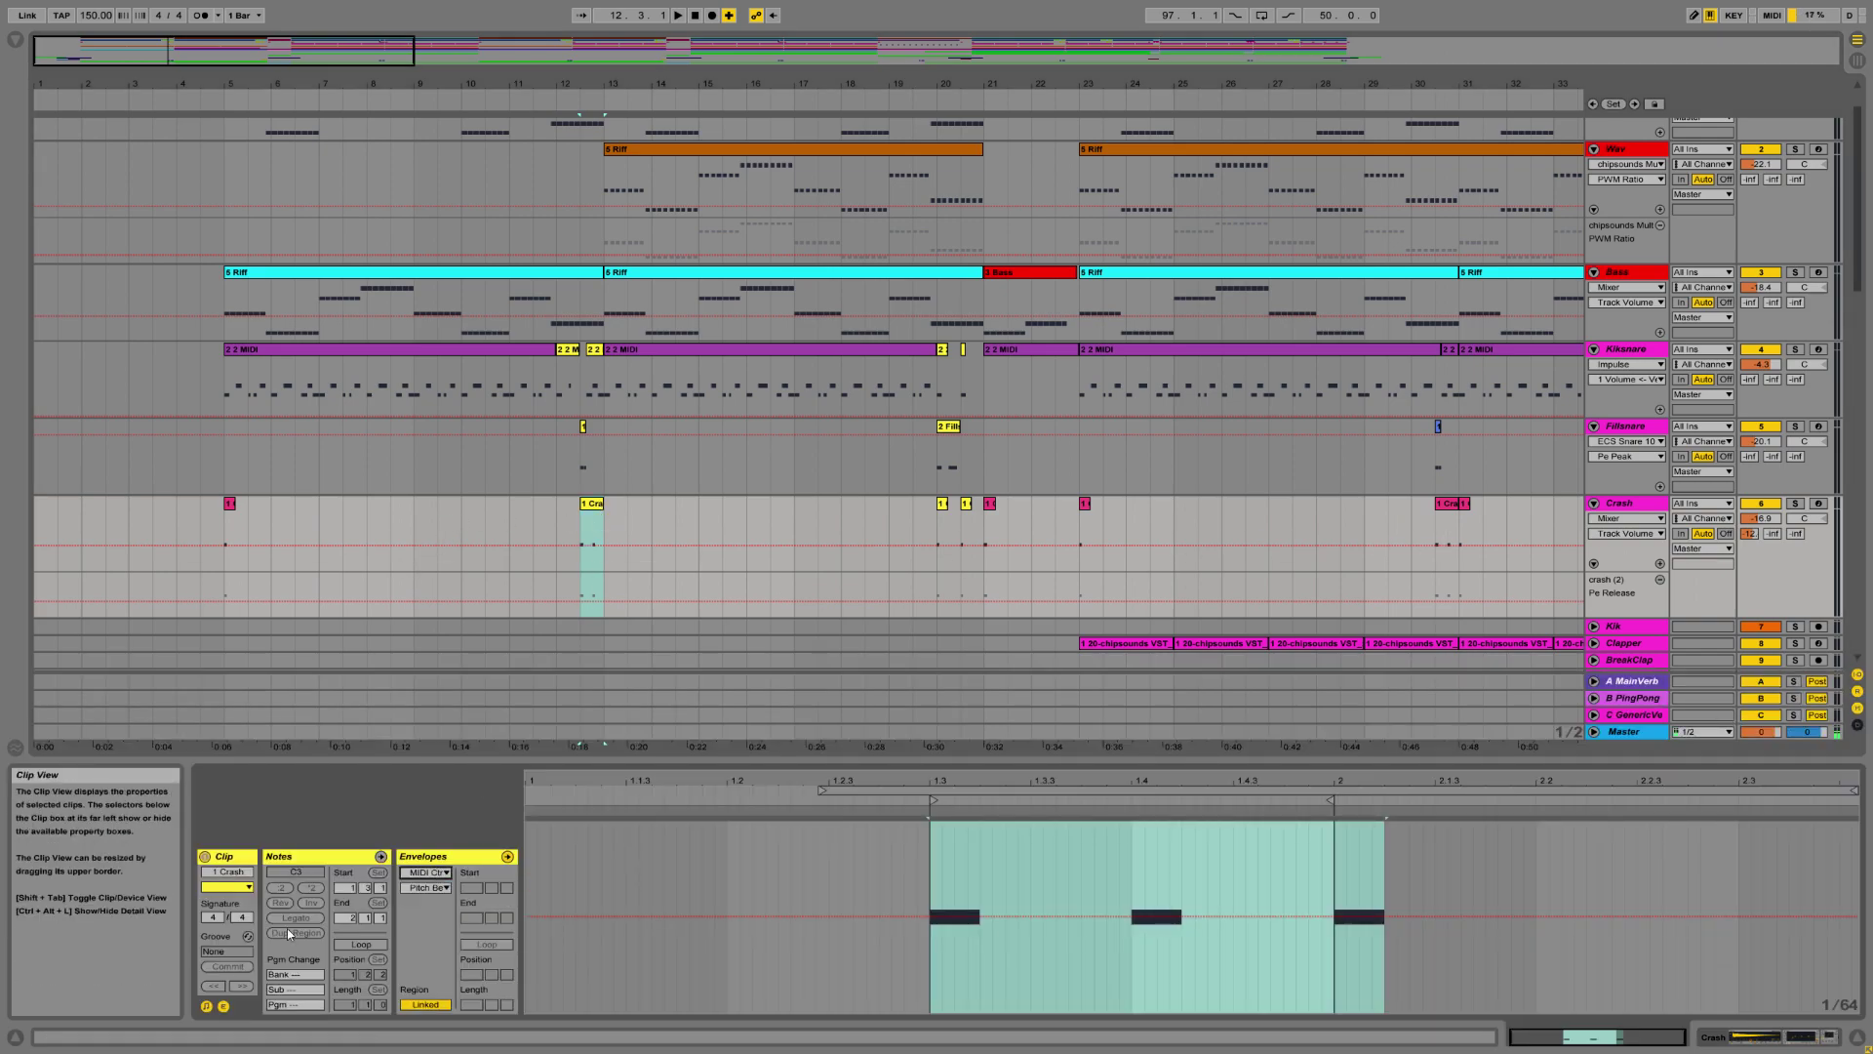
{"action": "left_click", "coordinate": [223, 1007]}
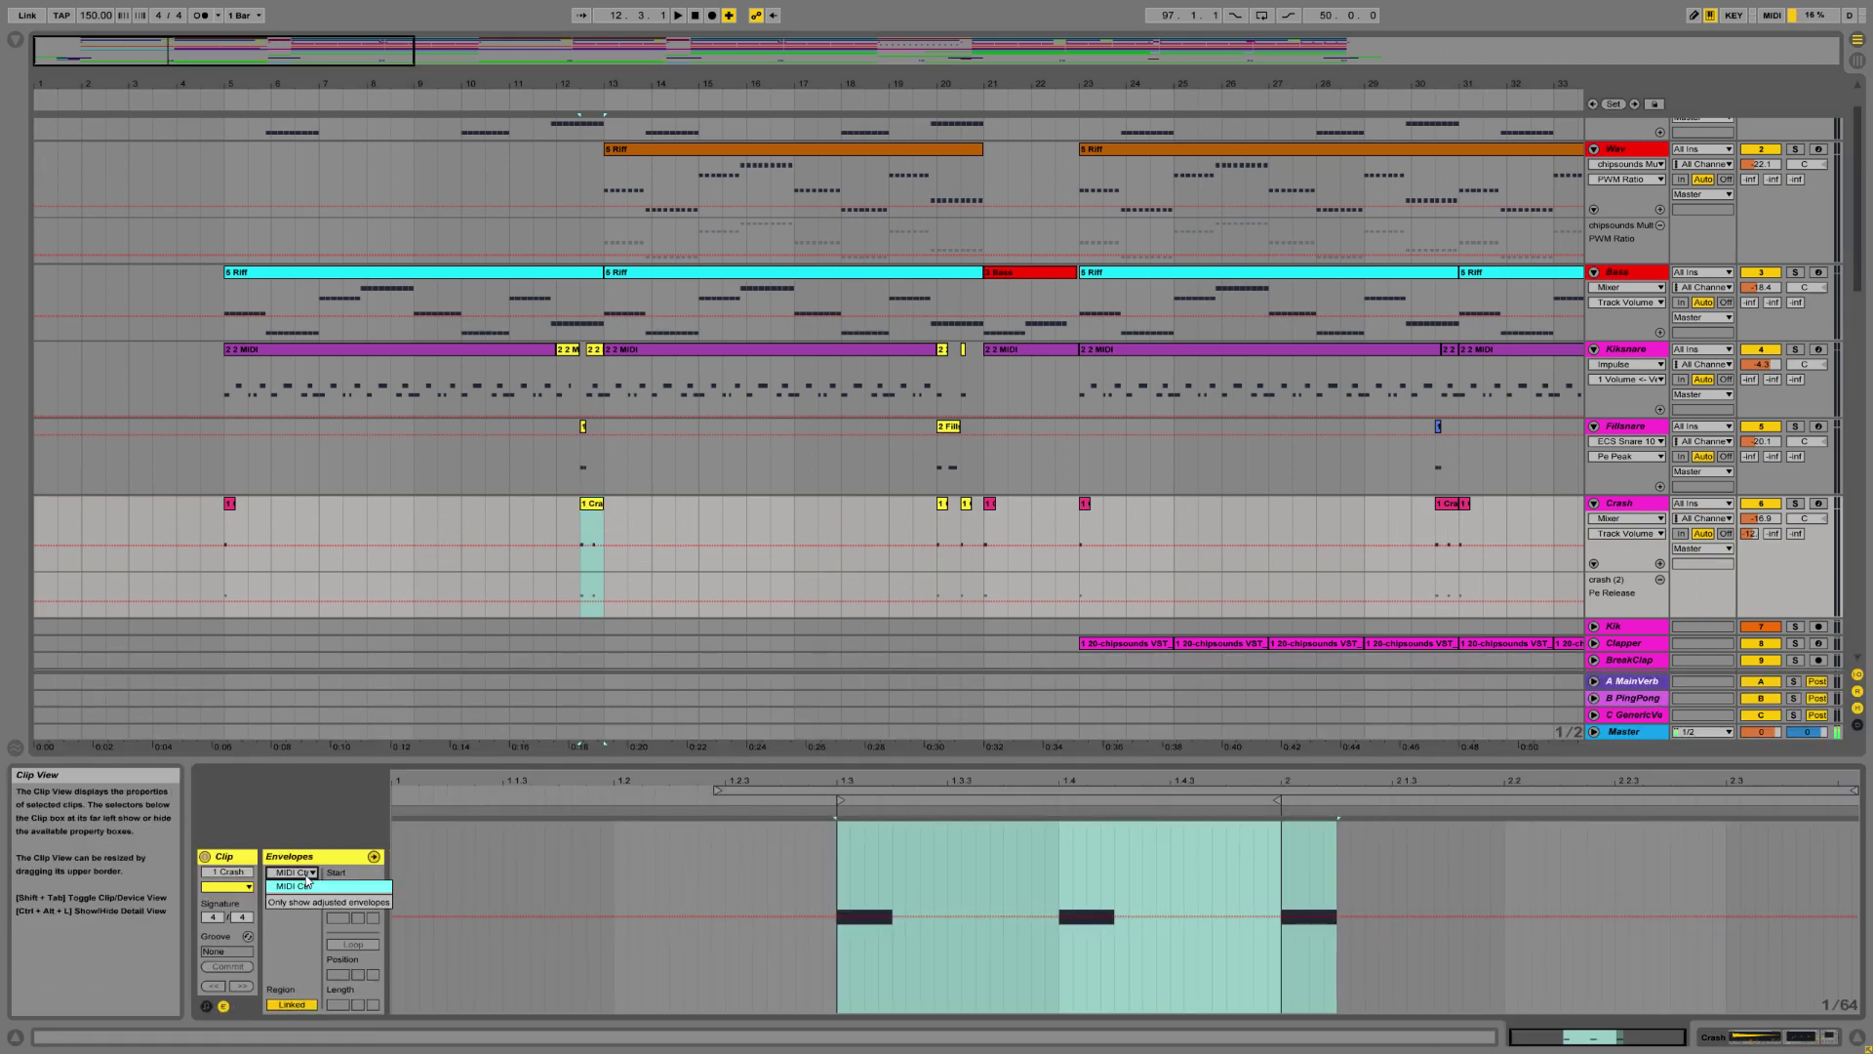
{"action": "left_click", "coordinate": [308, 888]}
{"action": "left_click", "coordinate": [307, 890]}
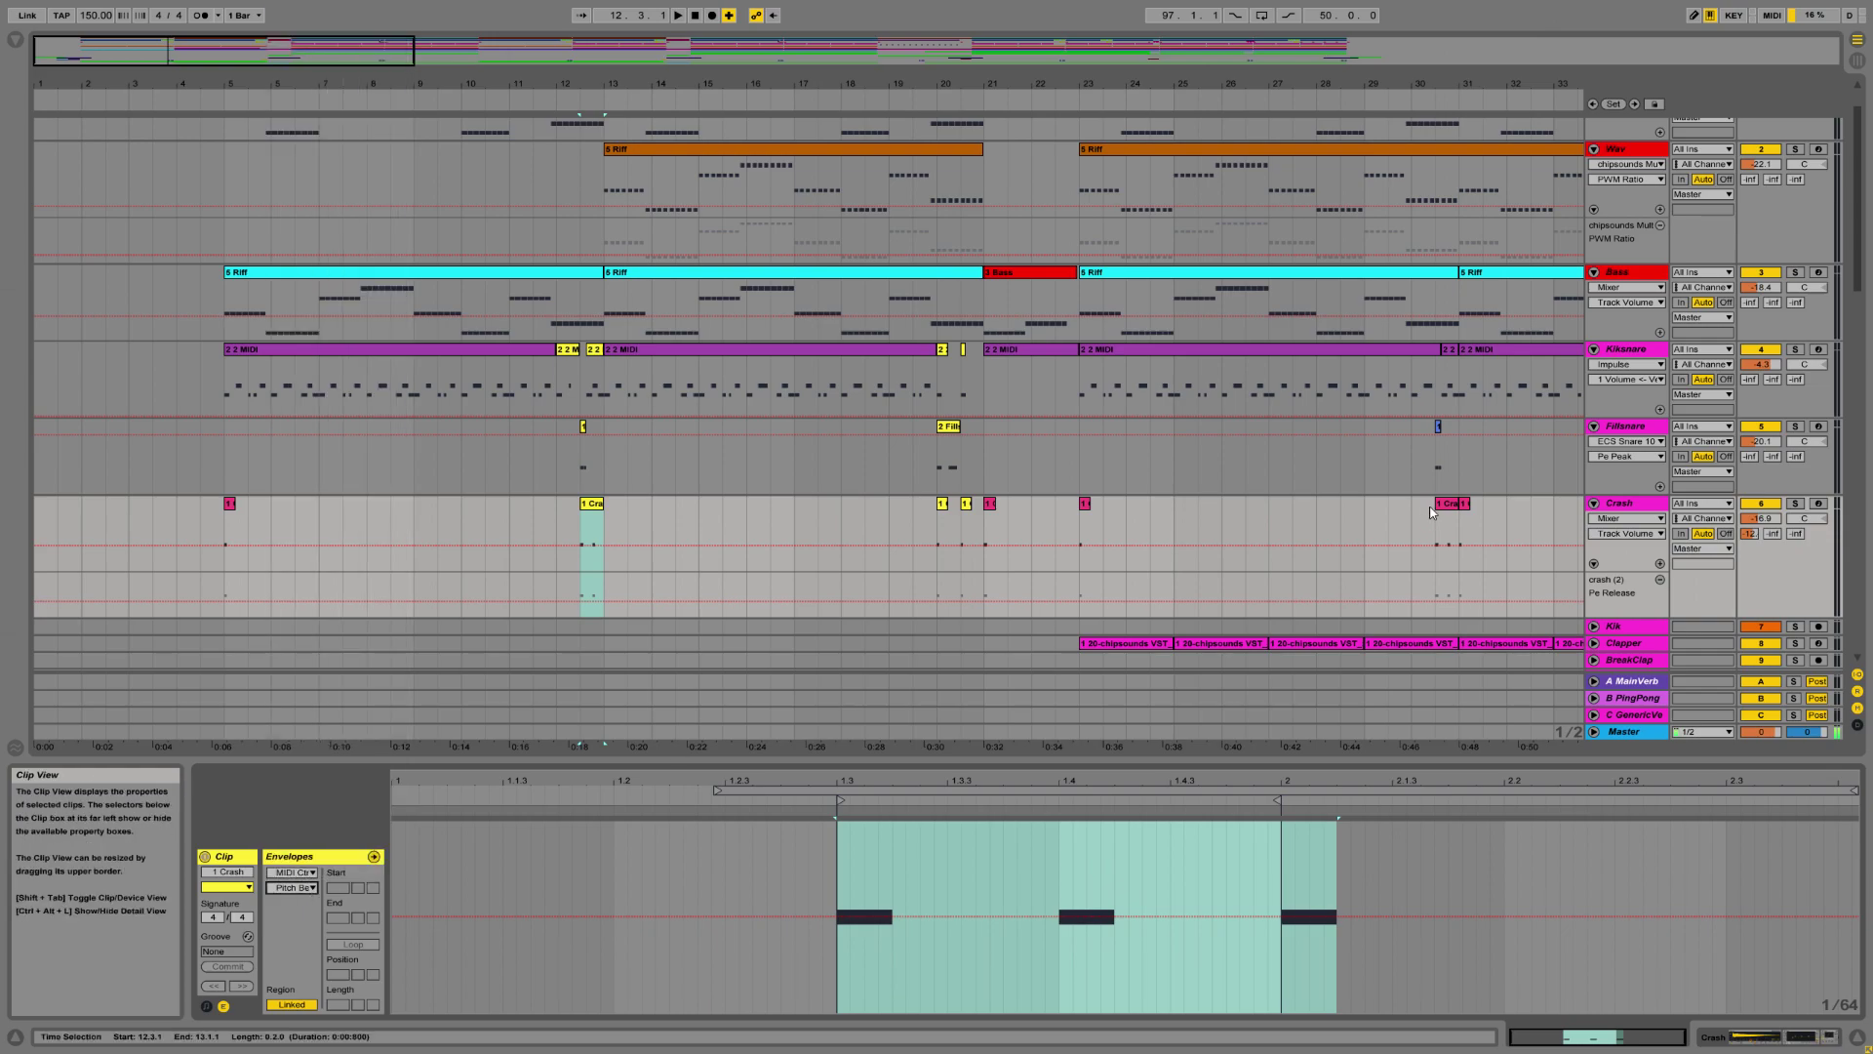
Show the Crash track's device chain and display the crash (2) sampler's controls to examine its envelopes and pan settings.
{"action": "left_click", "coordinate": [1617, 504]}
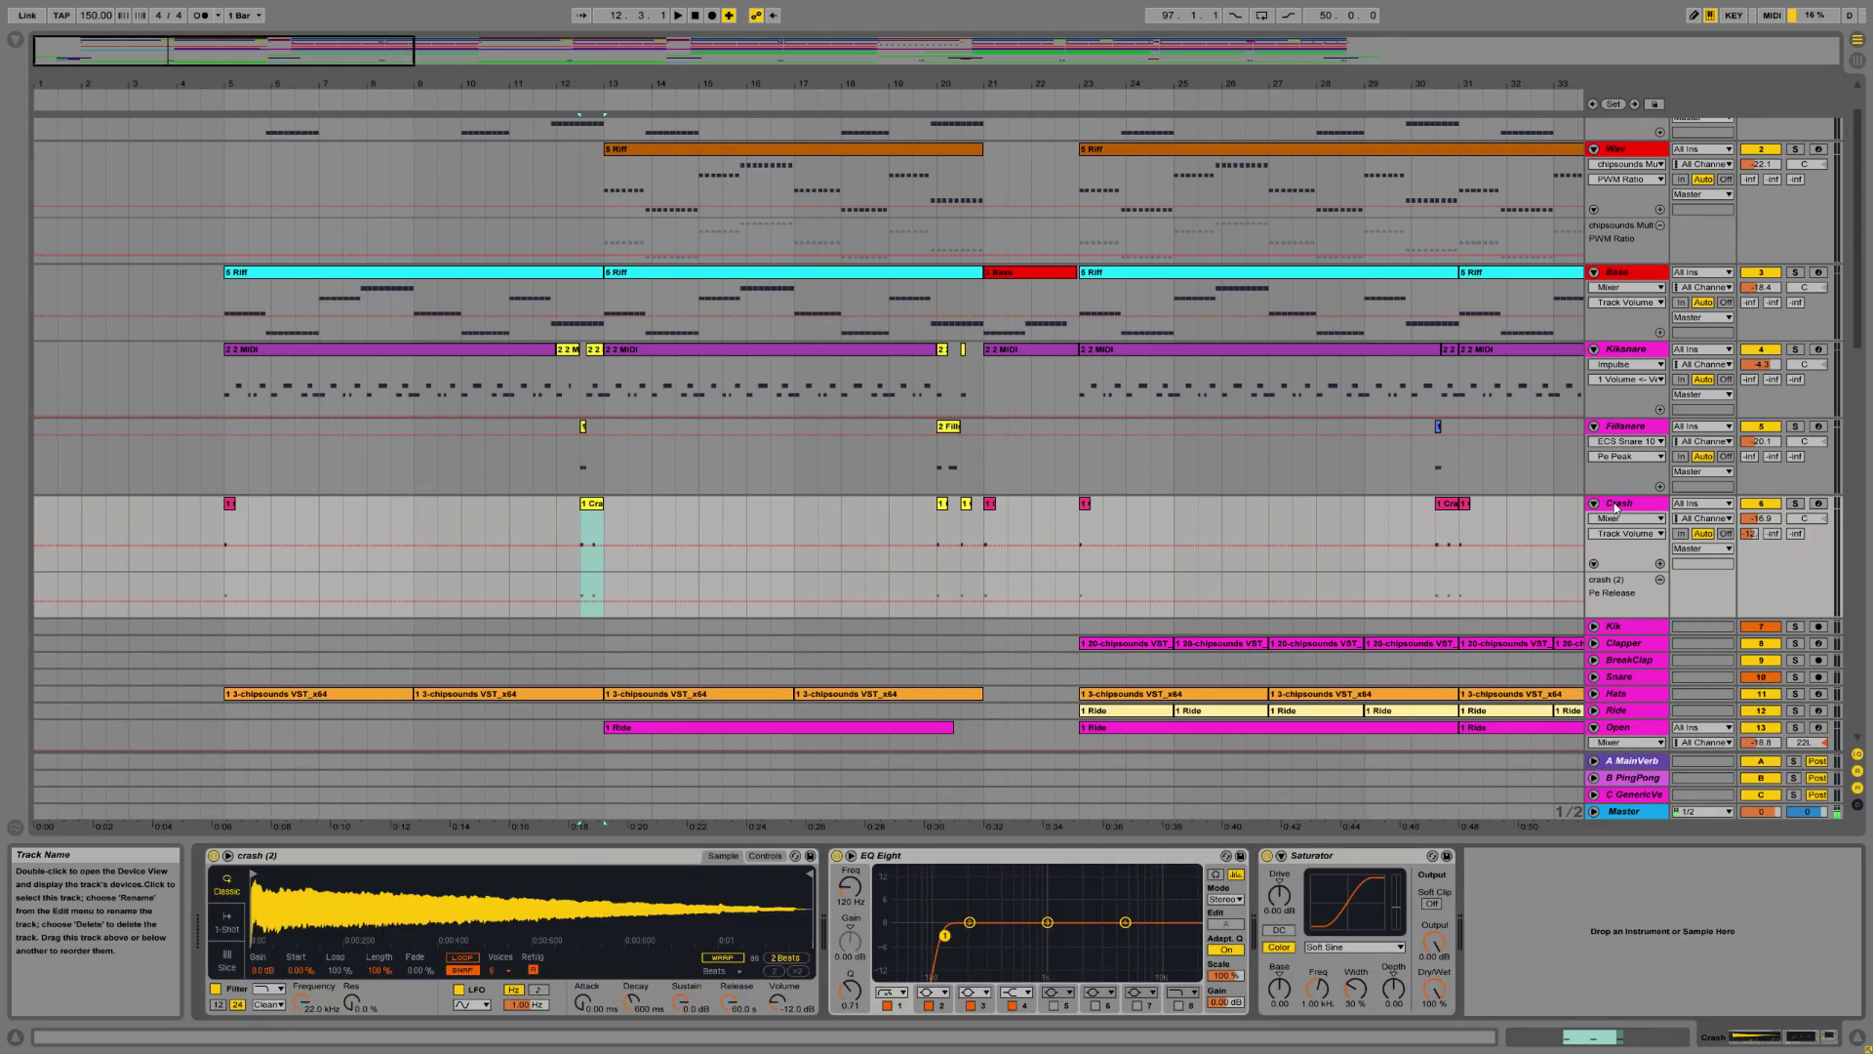
{"action": "left_click", "coordinate": [1617, 504]}
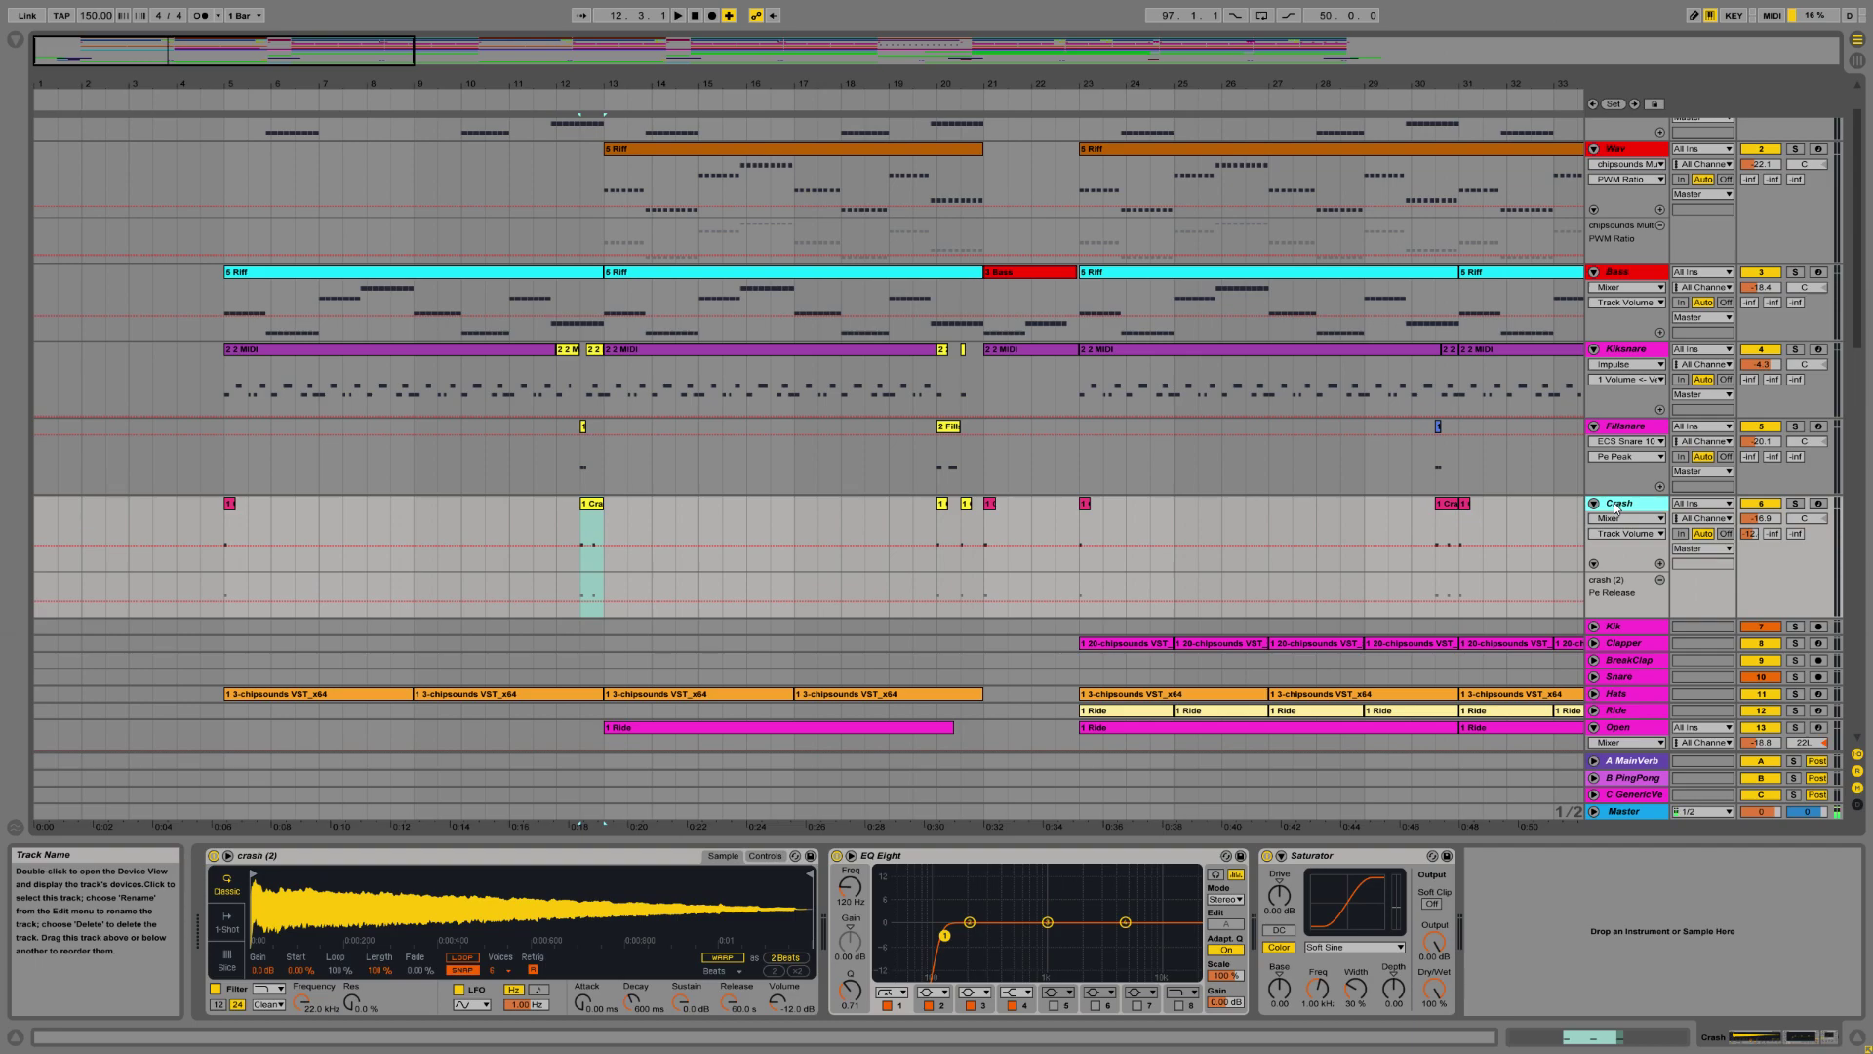
{"action": "left_click", "coordinate": [766, 856]}
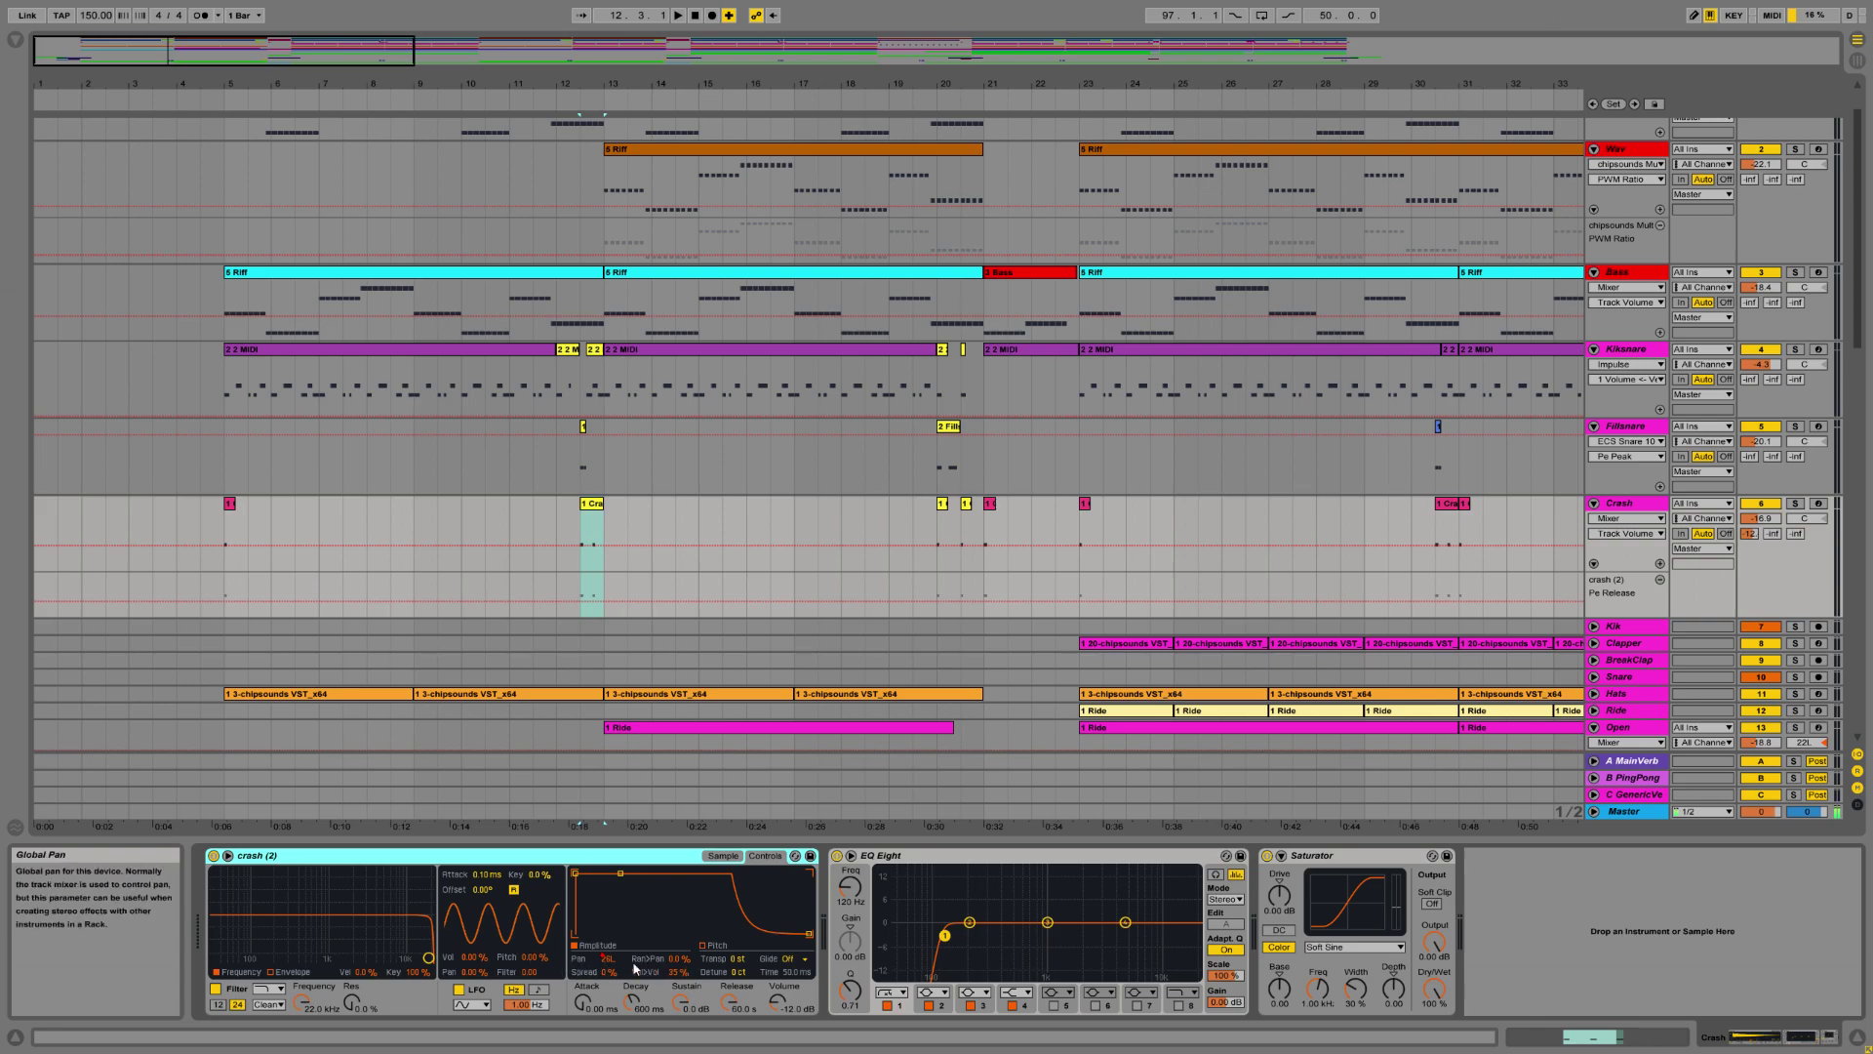
Set the Crash track's automation display to the crash (2) device and open its list of automatable parameters.
{"action": "left_click", "coordinate": [590, 531]}
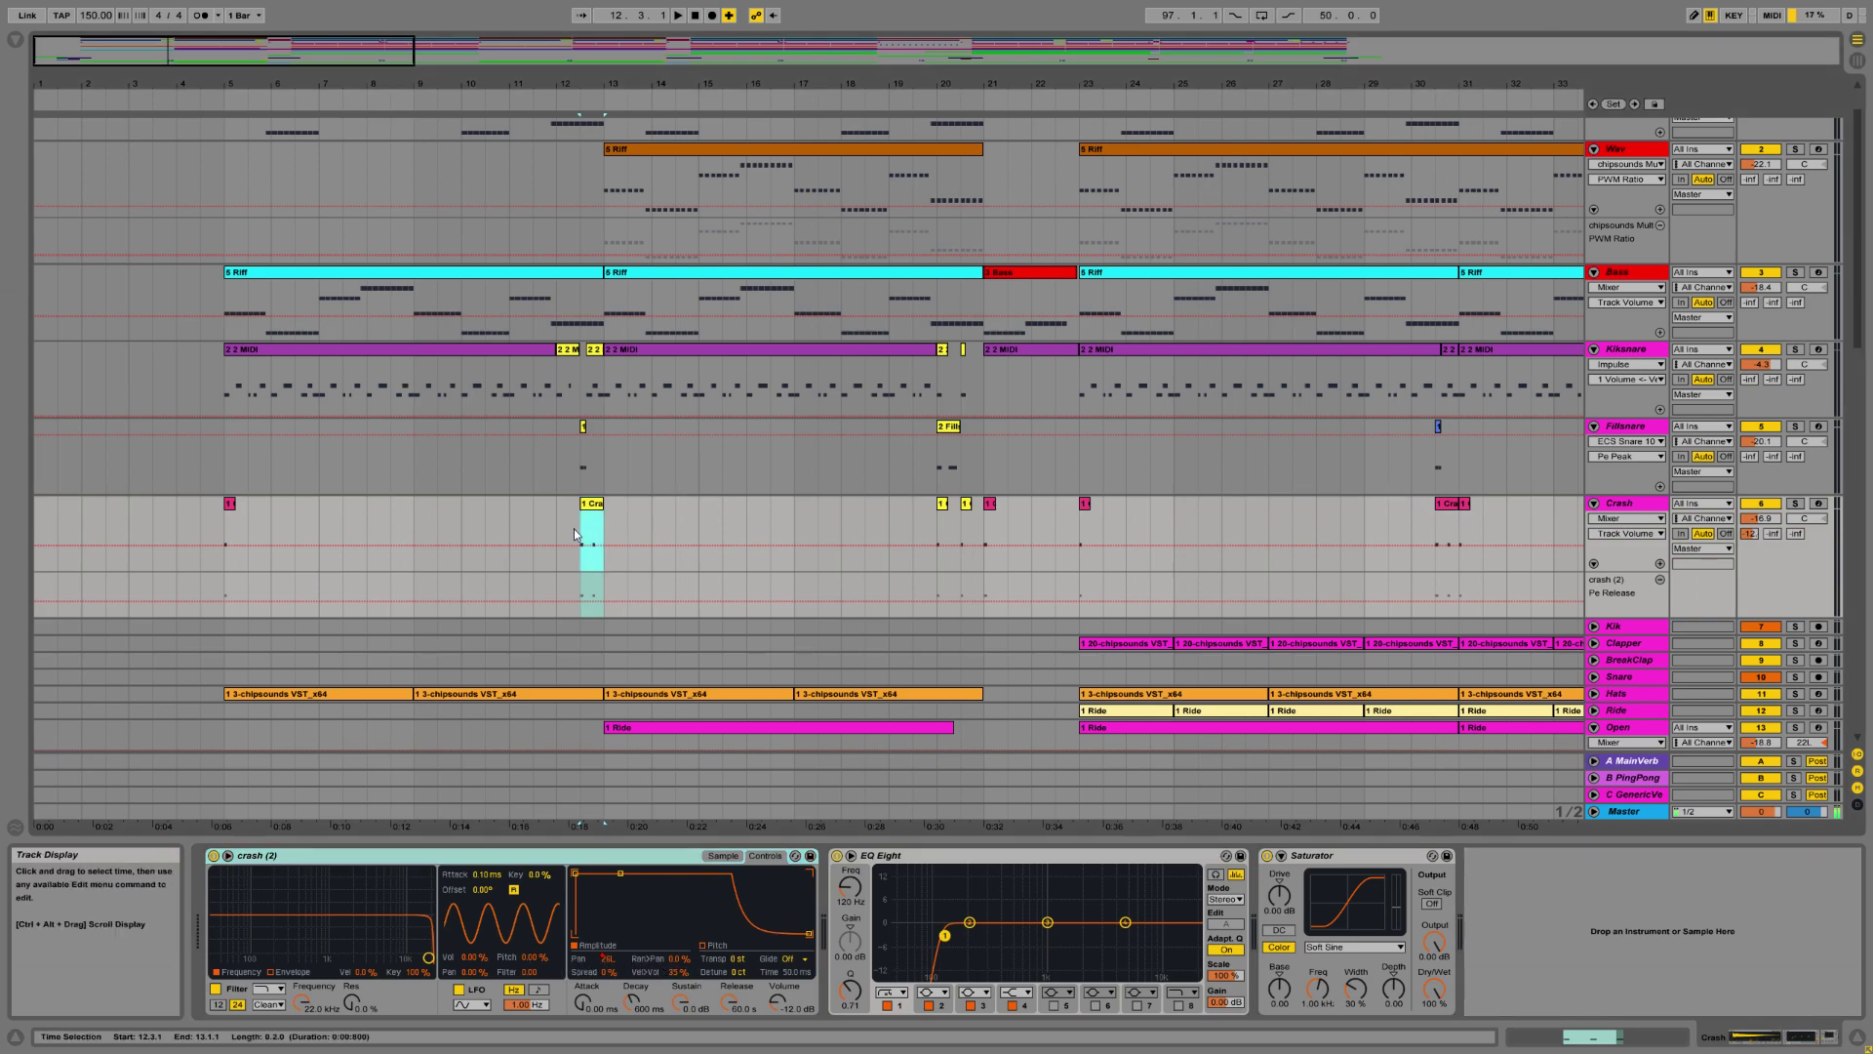
{"action": "left_click_drag", "start_coordinate": [592, 75], "coordinate": [648, 108]}
{"action": "left_click", "coordinate": [1637, 517]}
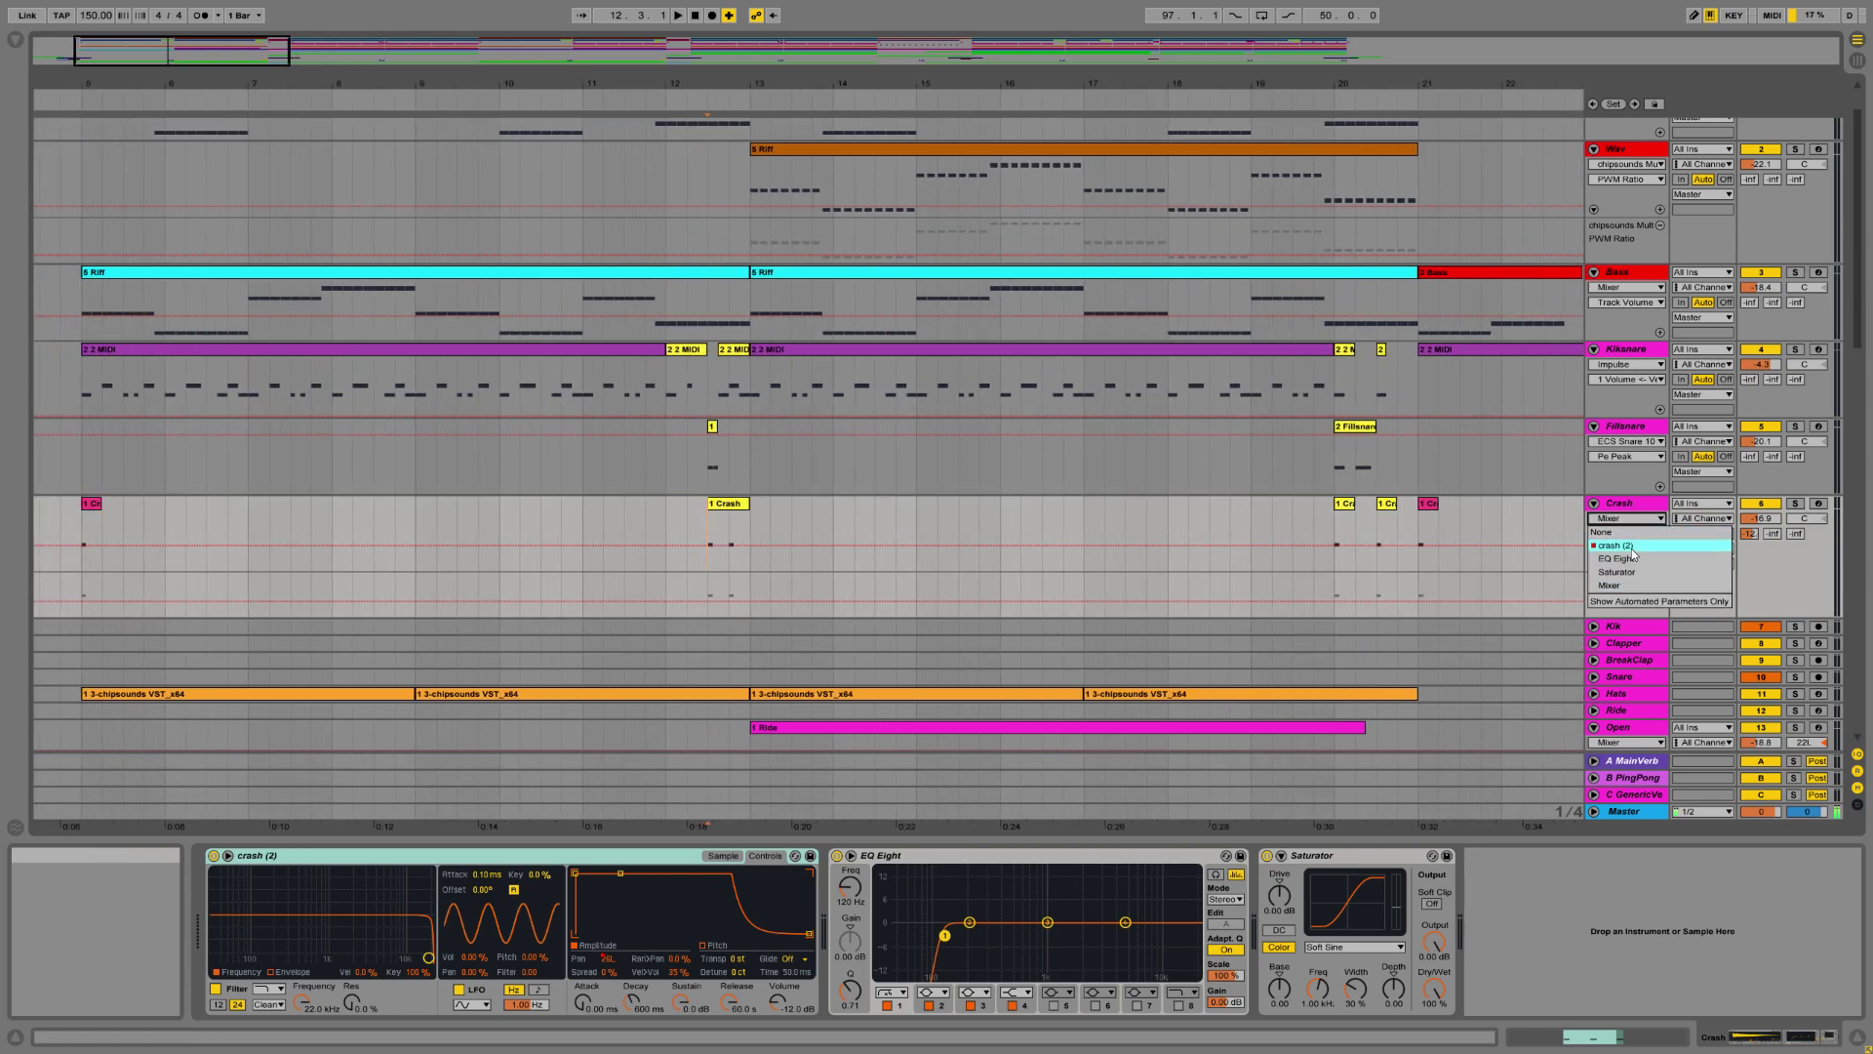
{"action": "left_click", "coordinate": [1616, 545]}
{"action": "left_click", "coordinate": [1626, 534]}
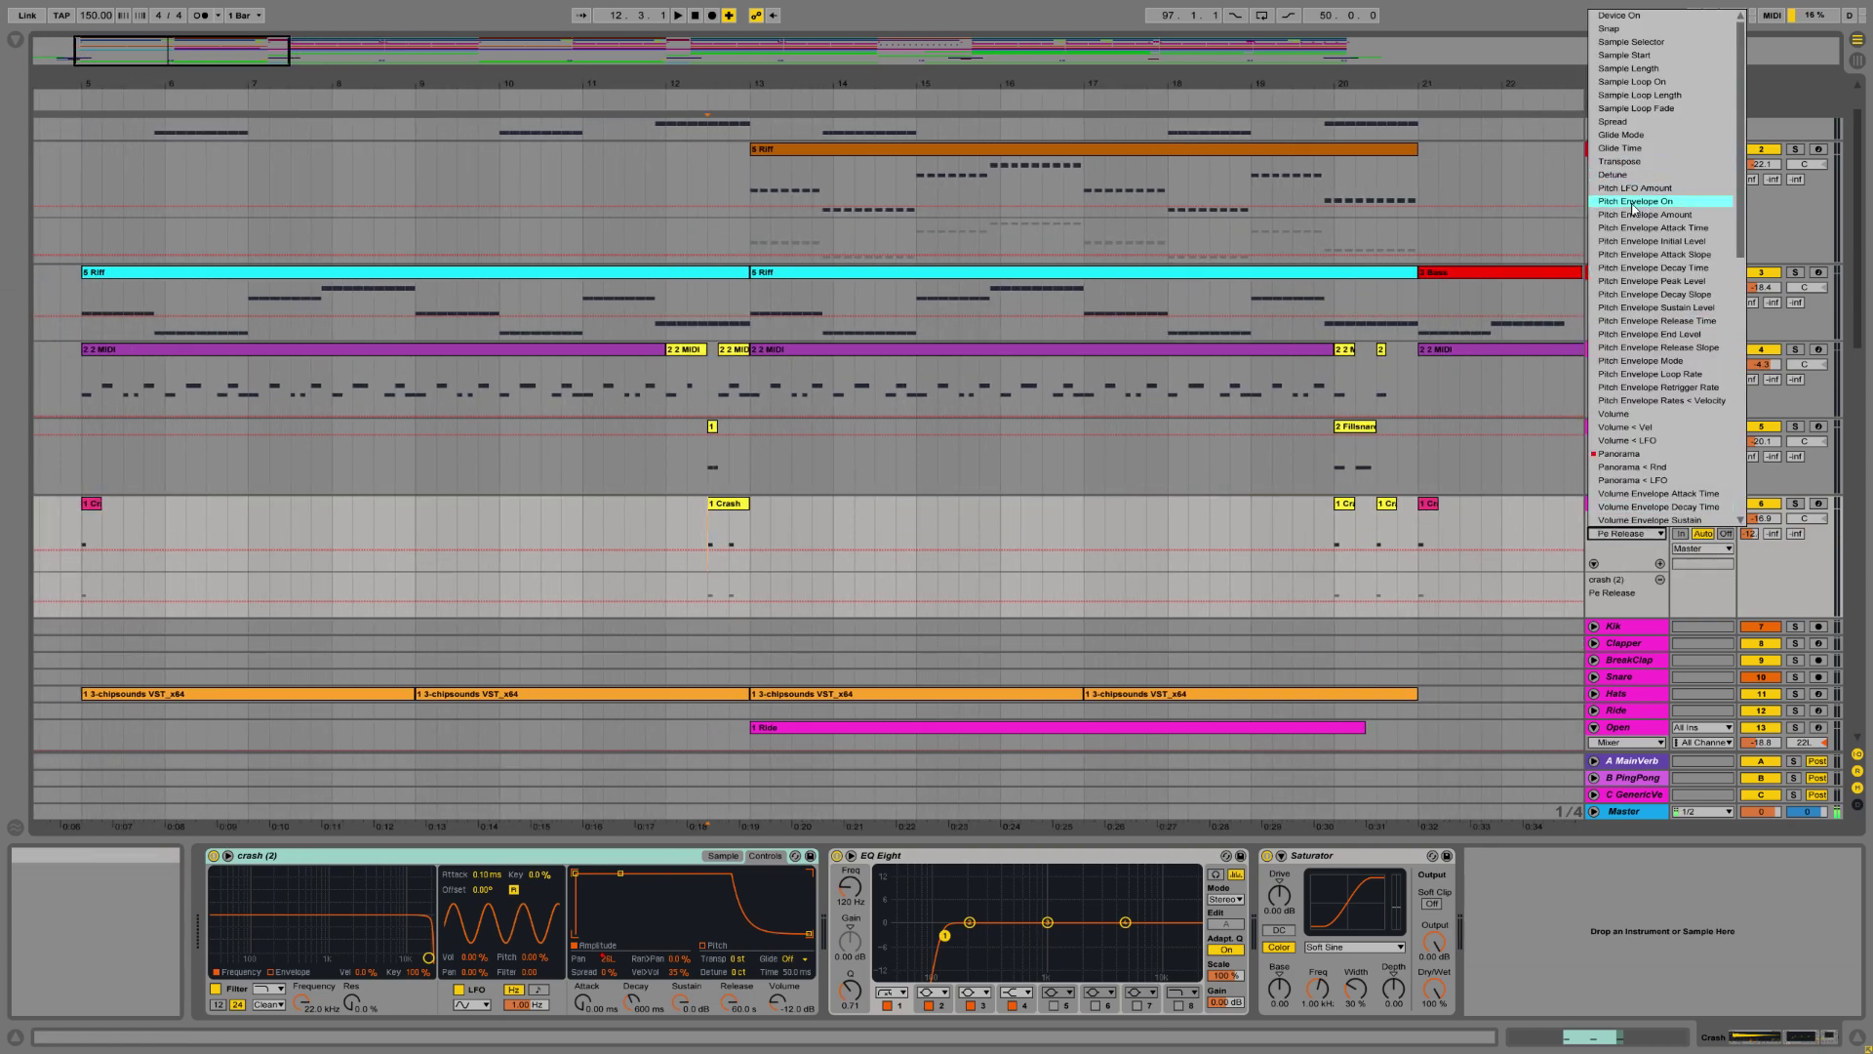
Show the Pan automation of the crash (2) device on the Crash track, examine it around bar 12, and fold the track.
{"action": "scroll", "coordinate": [1633, 208], "scroll_direction": "down", "scroll_amount": 2}
{"action": "left_click", "coordinate": [1632, 352]}
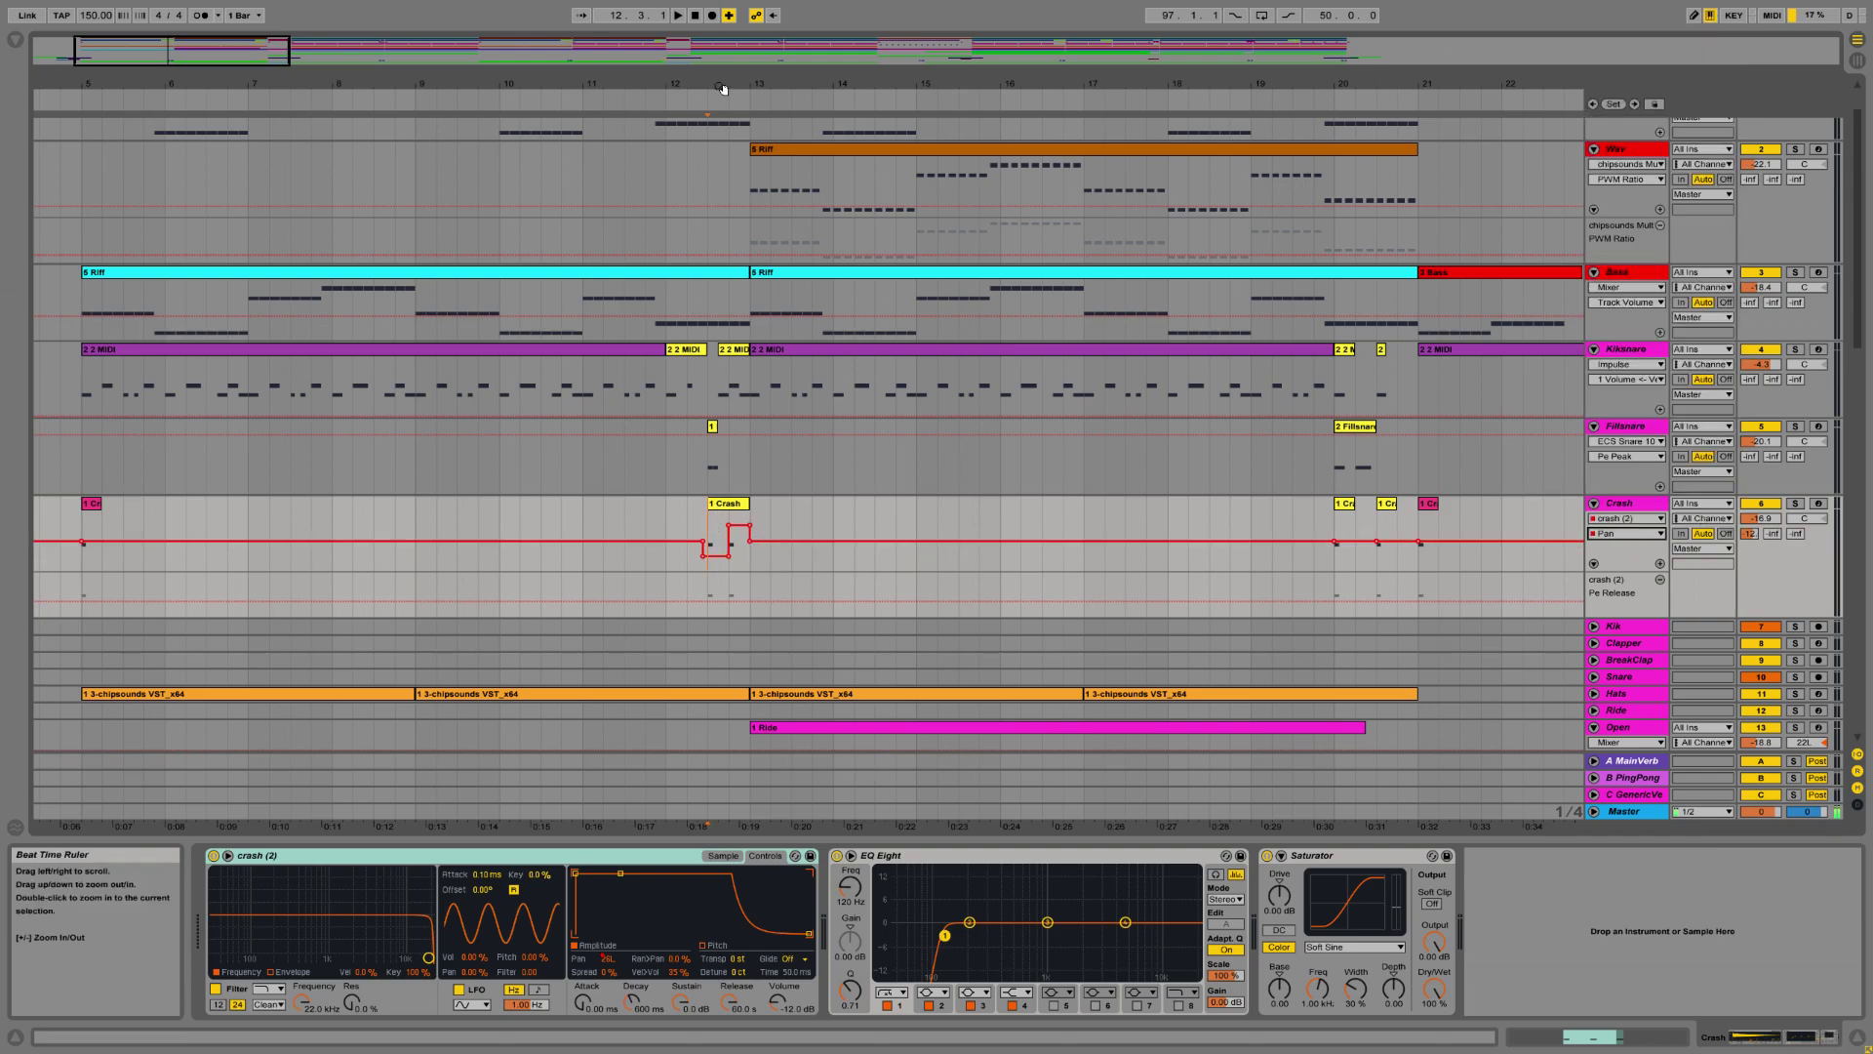
{"action": "key", "text": "plus"}
{"action": "left_click", "coordinate": [1693, 15]}
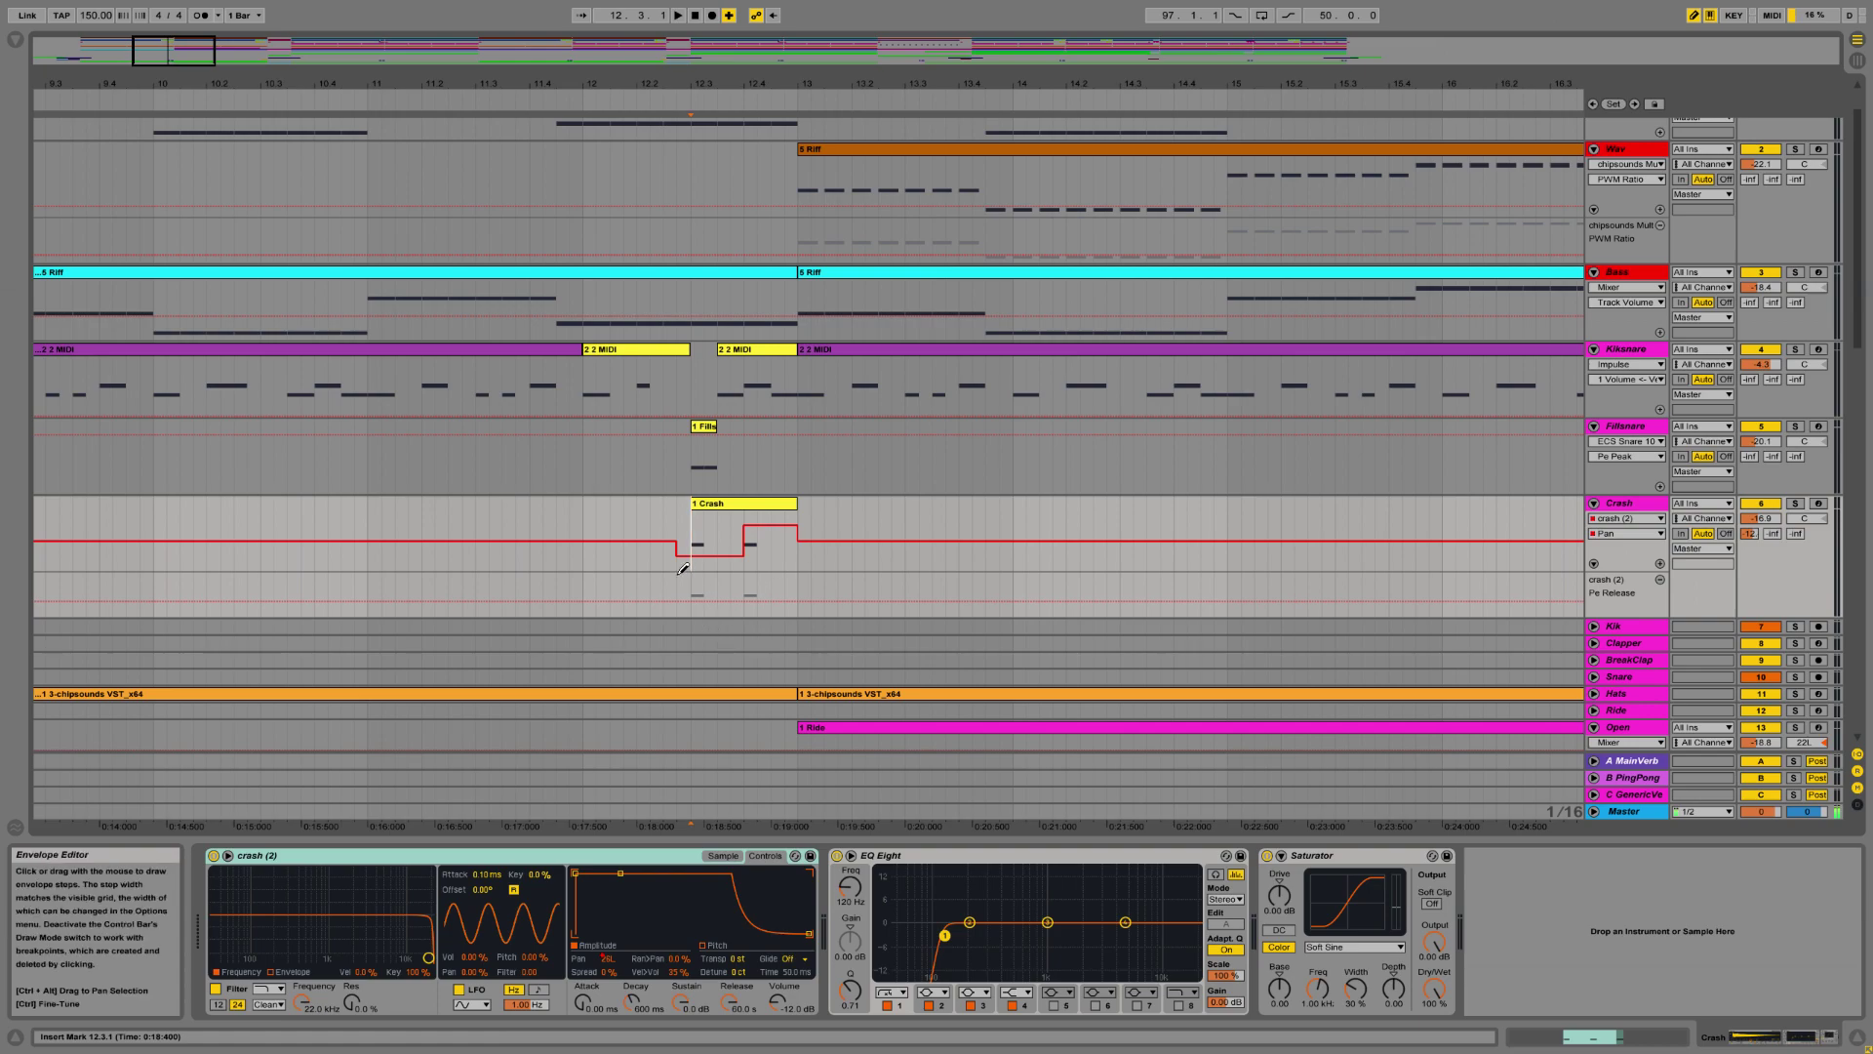
{"action": "left_click", "coordinate": [1694, 15]}
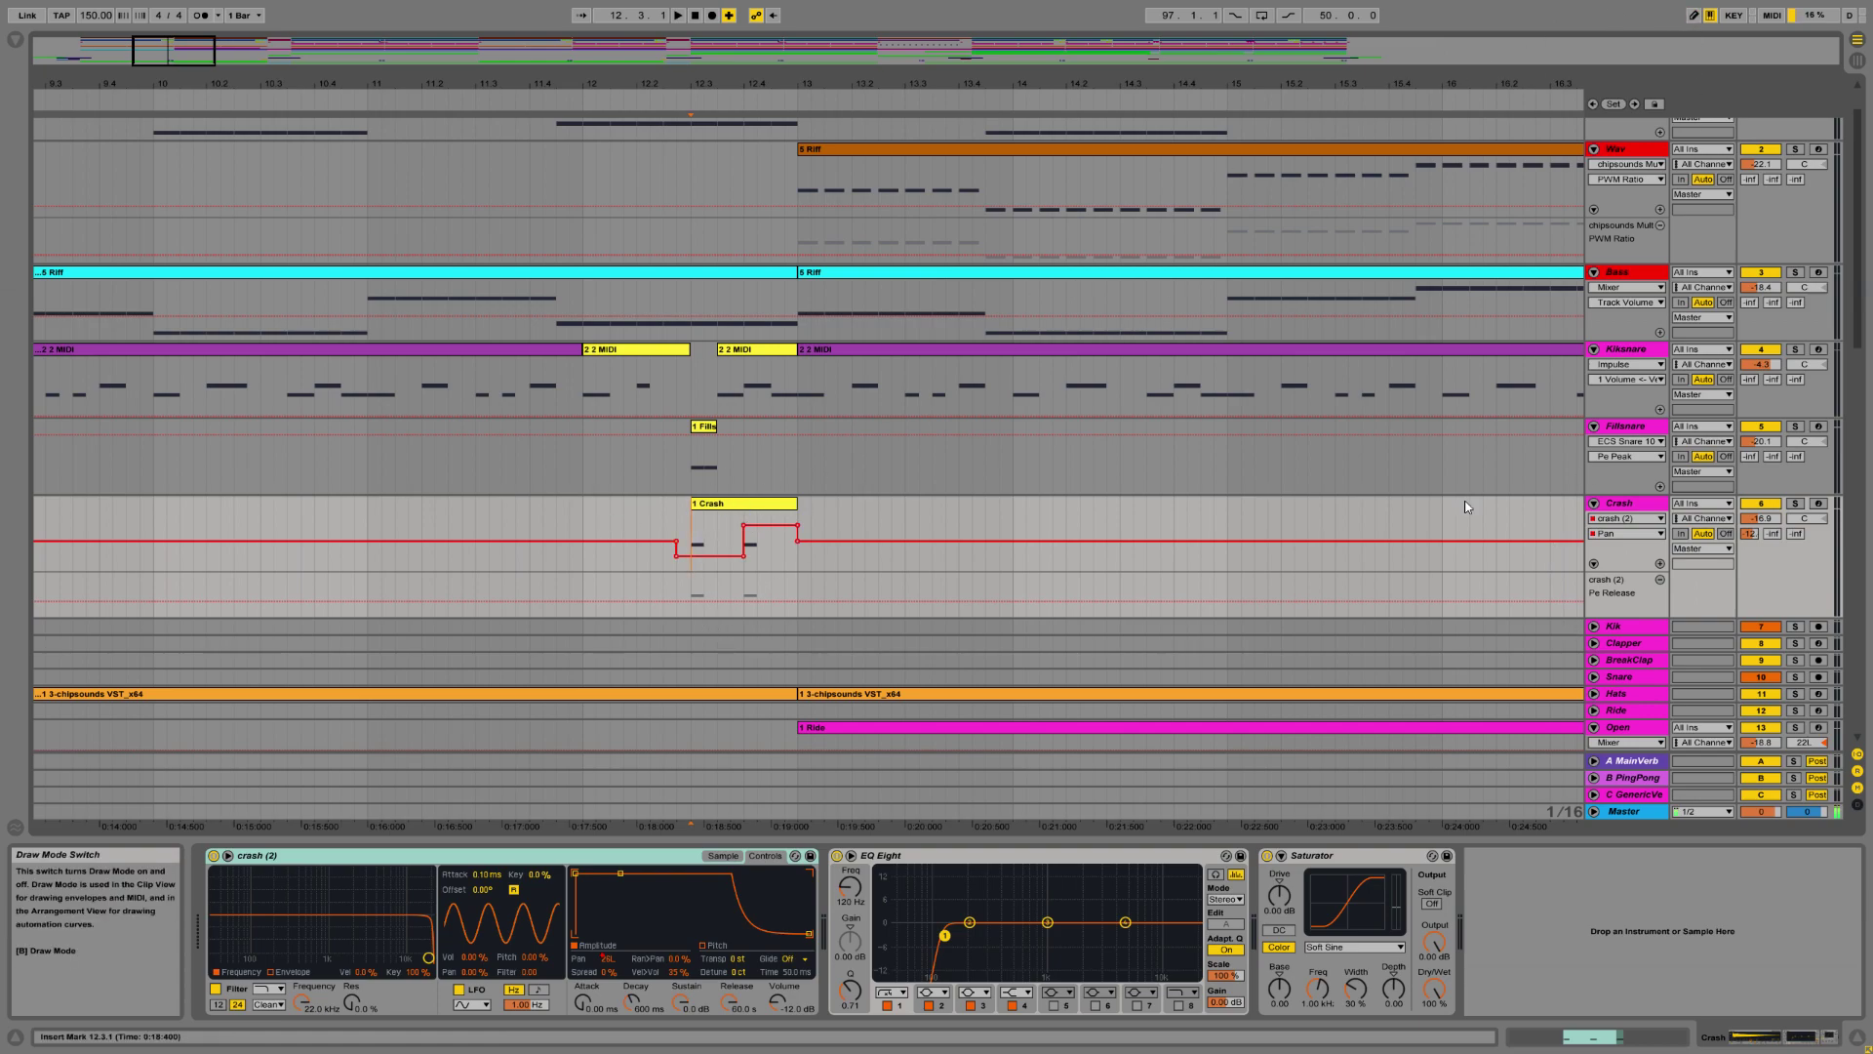
{"action": "left_click", "coordinate": [1595, 504]}
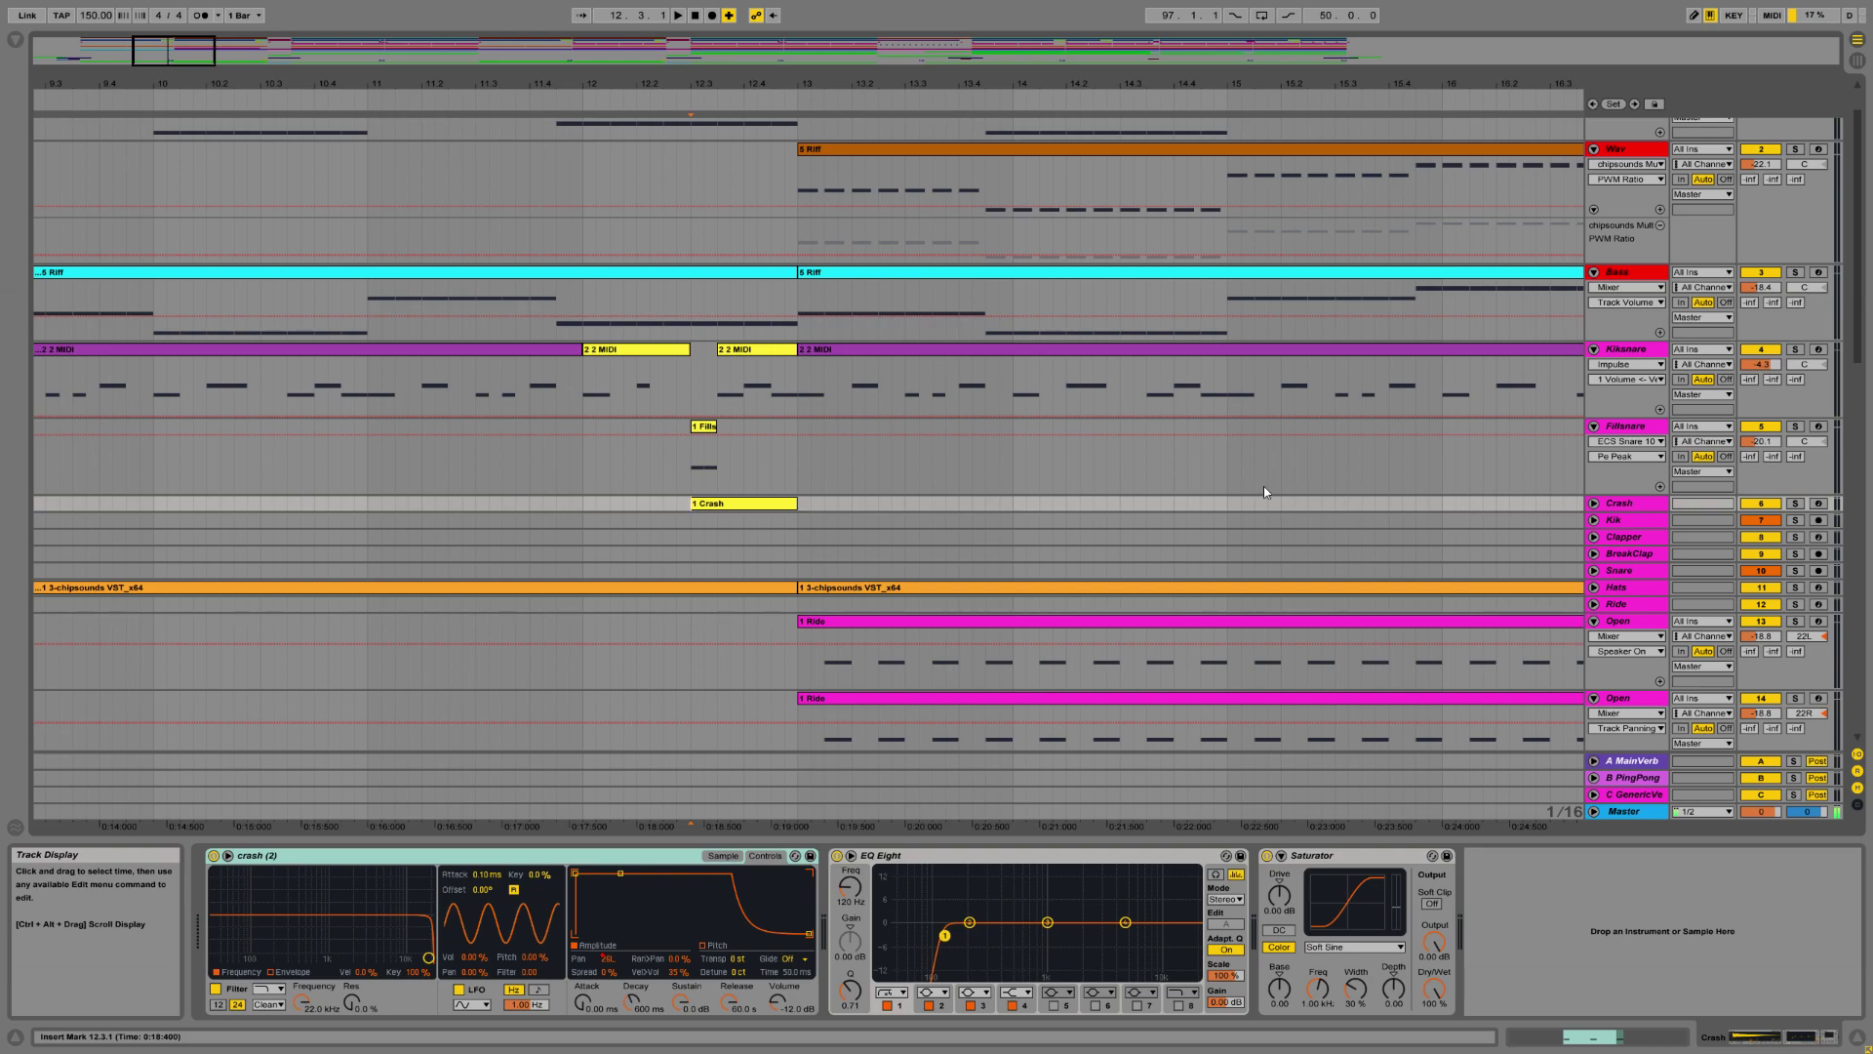
Unfold the Hats track and play it soloed from bar 5, then turn its solo off.
{"action": "scroll", "coordinate": [1288, 469], "scroll_direction": "down", "scroll_amount": 2}
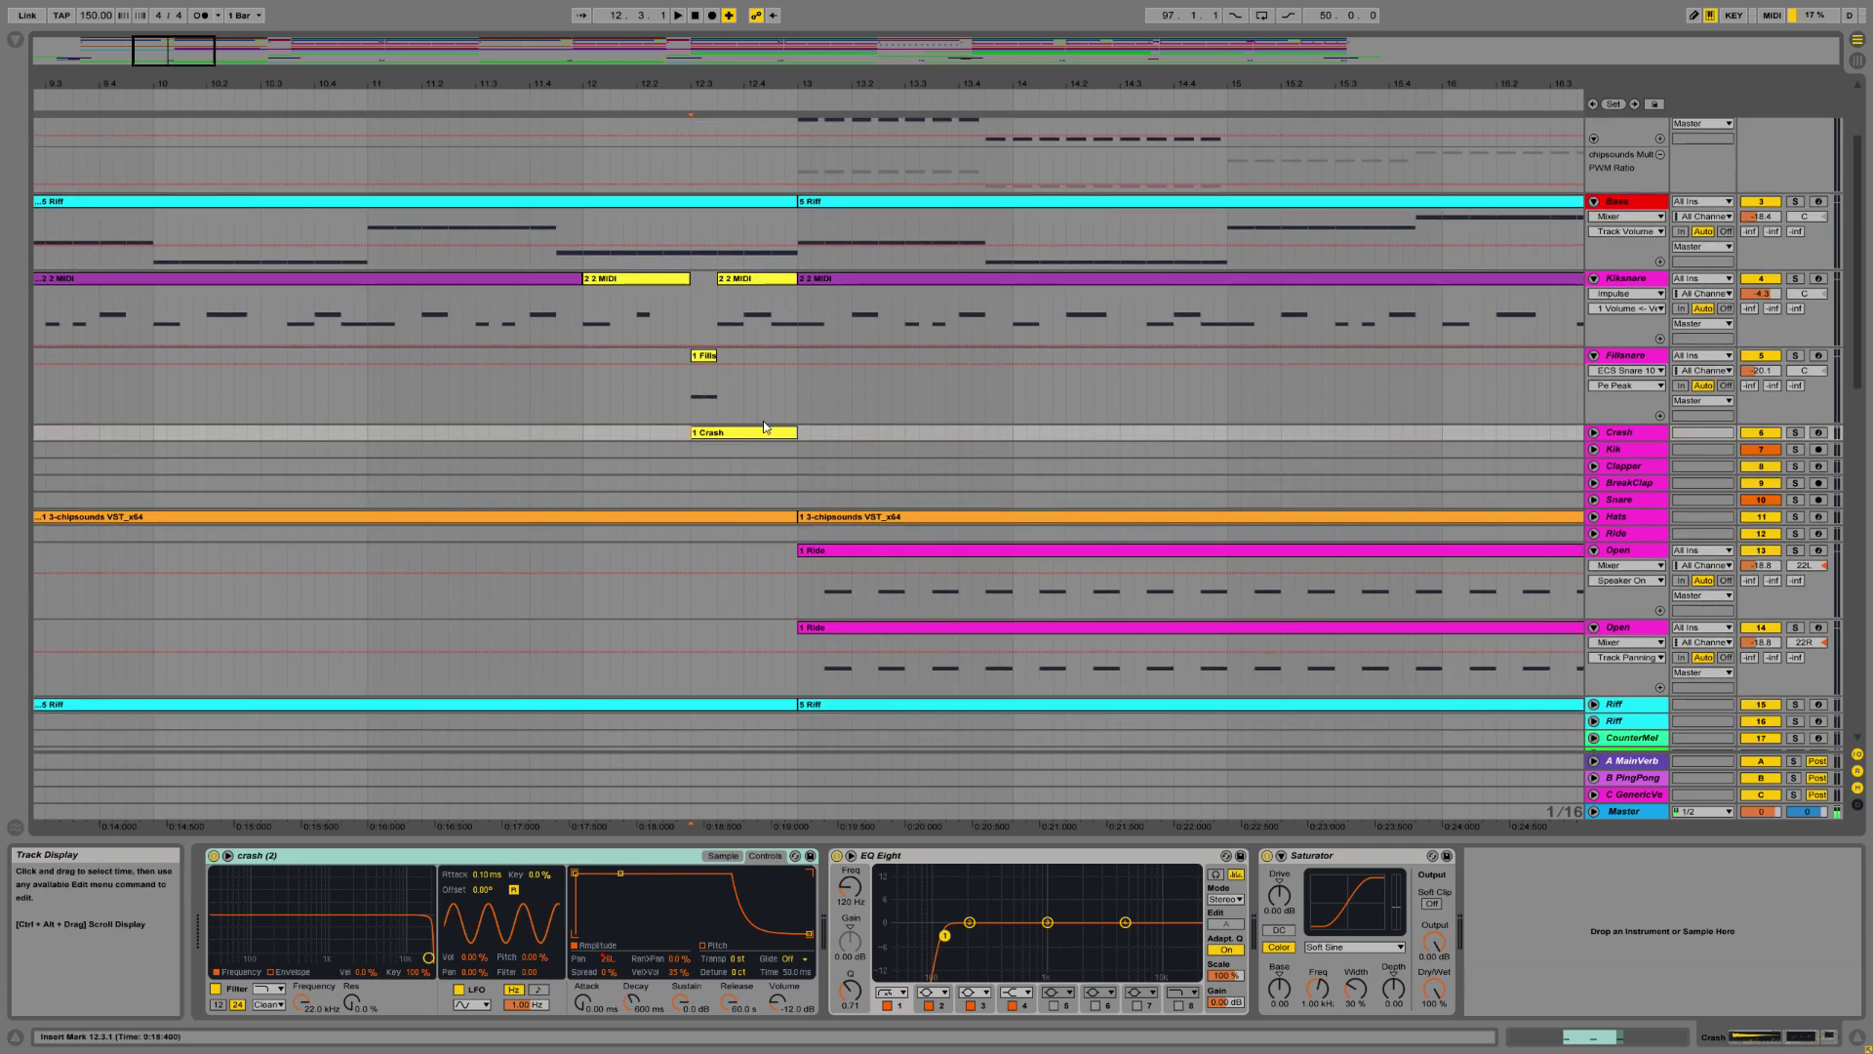
{"action": "left_click", "coordinate": [1594, 516]}
{"action": "left_click_drag", "start_coordinate": [991, 83], "coordinate": [991, 156]}
{"action": "left_click", "coordinate": [298, 535]}
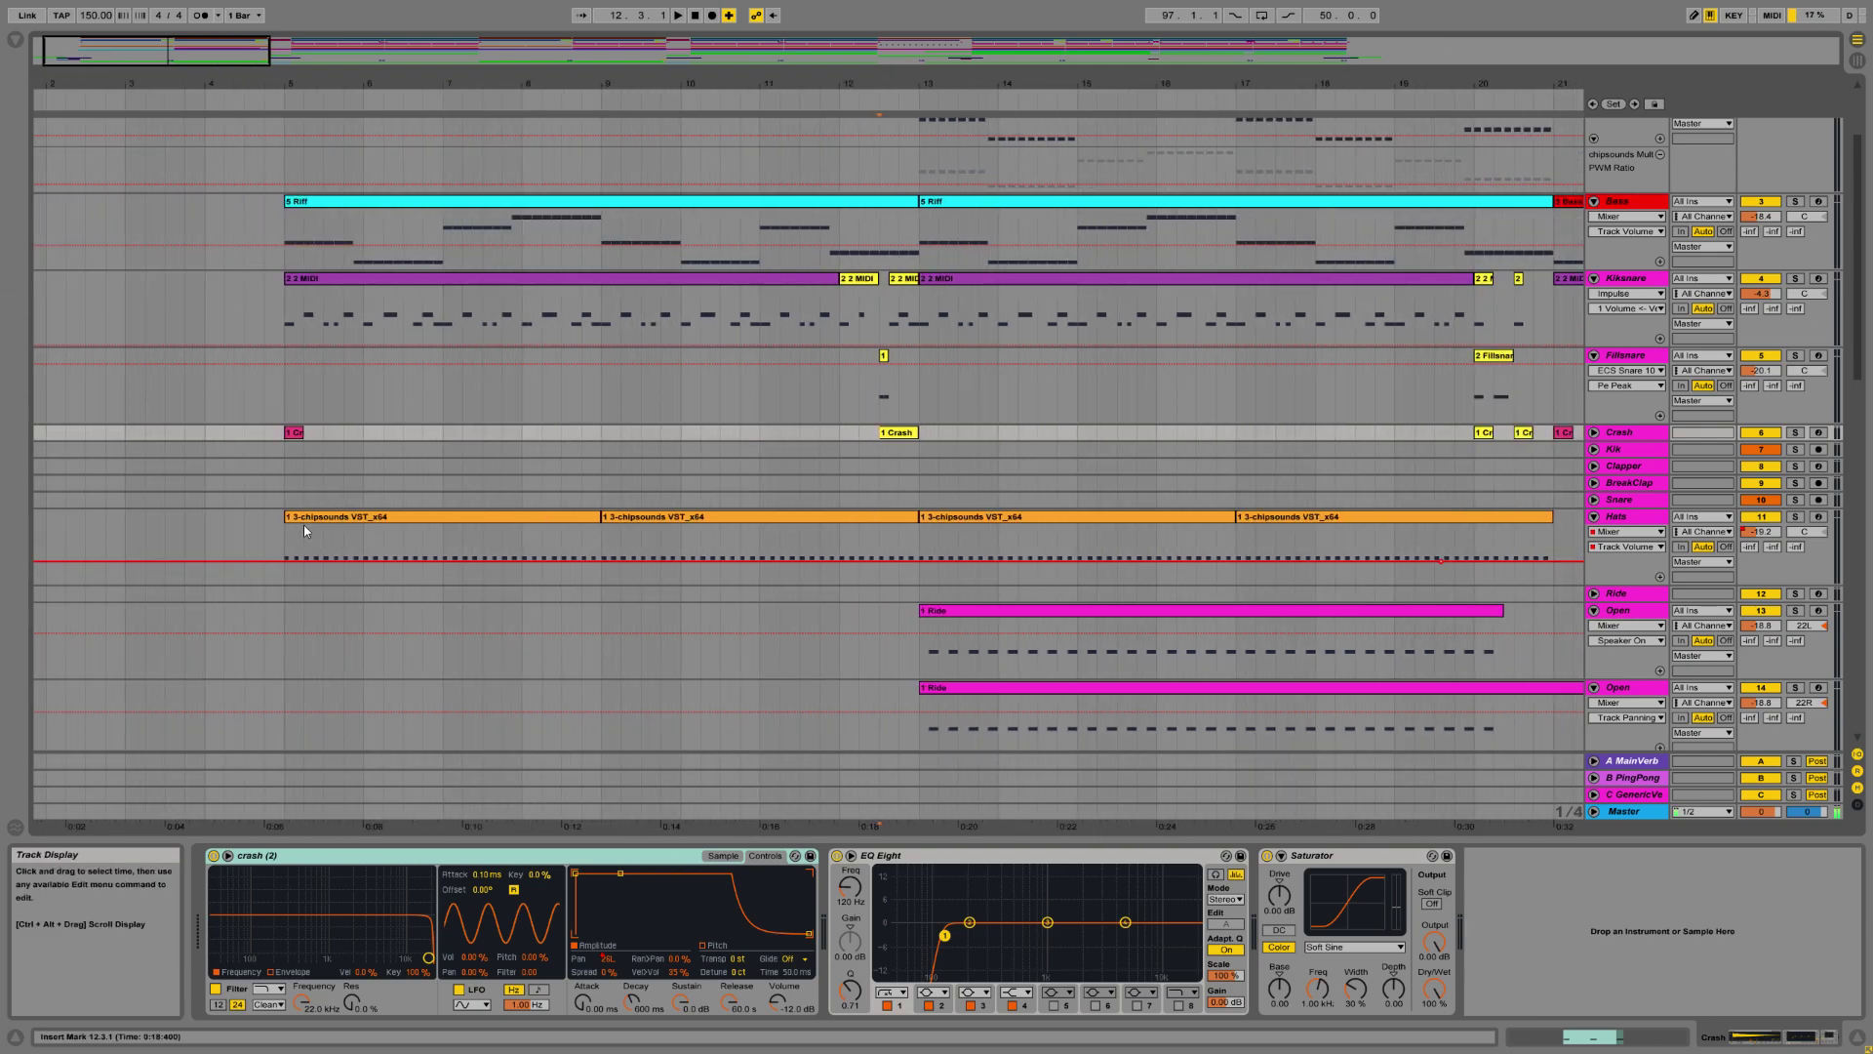
{"action": "left_click", "coordinate": [290, 539]}
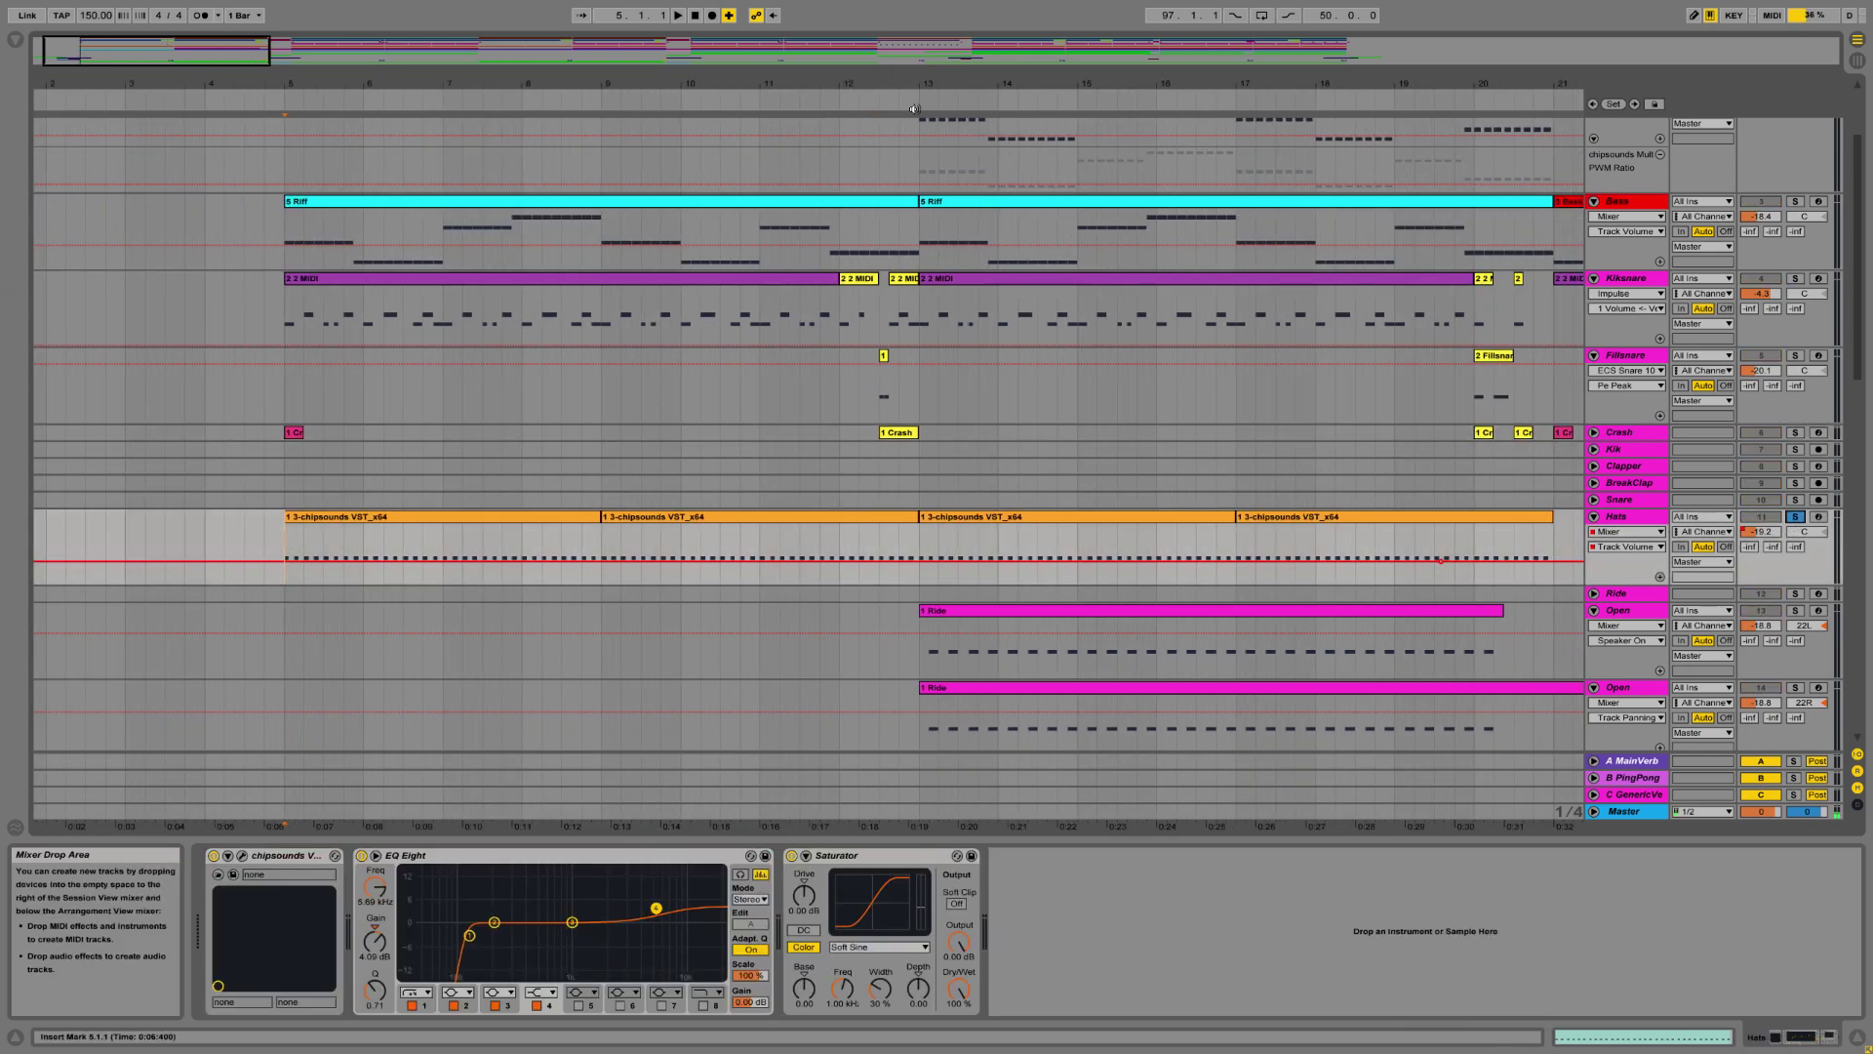
{"action": "left_click", "coordinate": [679, 16]}
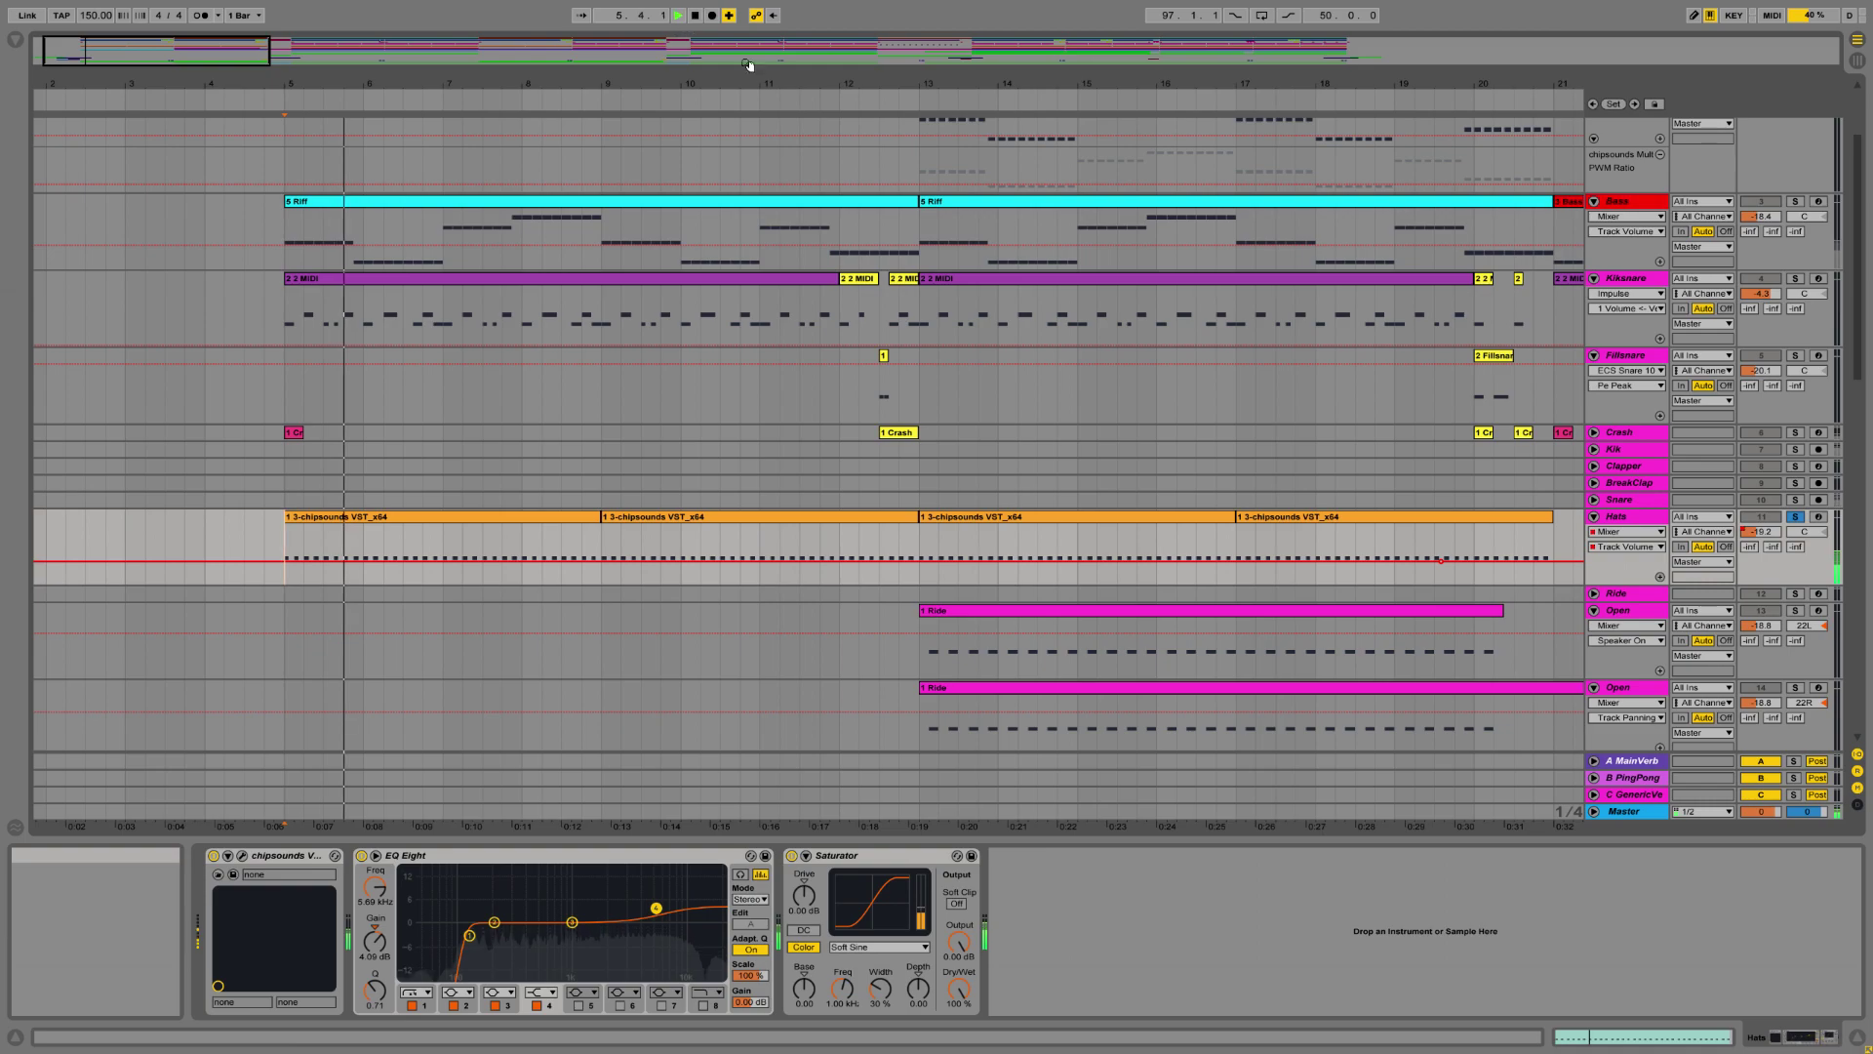
{"action": "left_click", "coordinate": [1795, 516]}
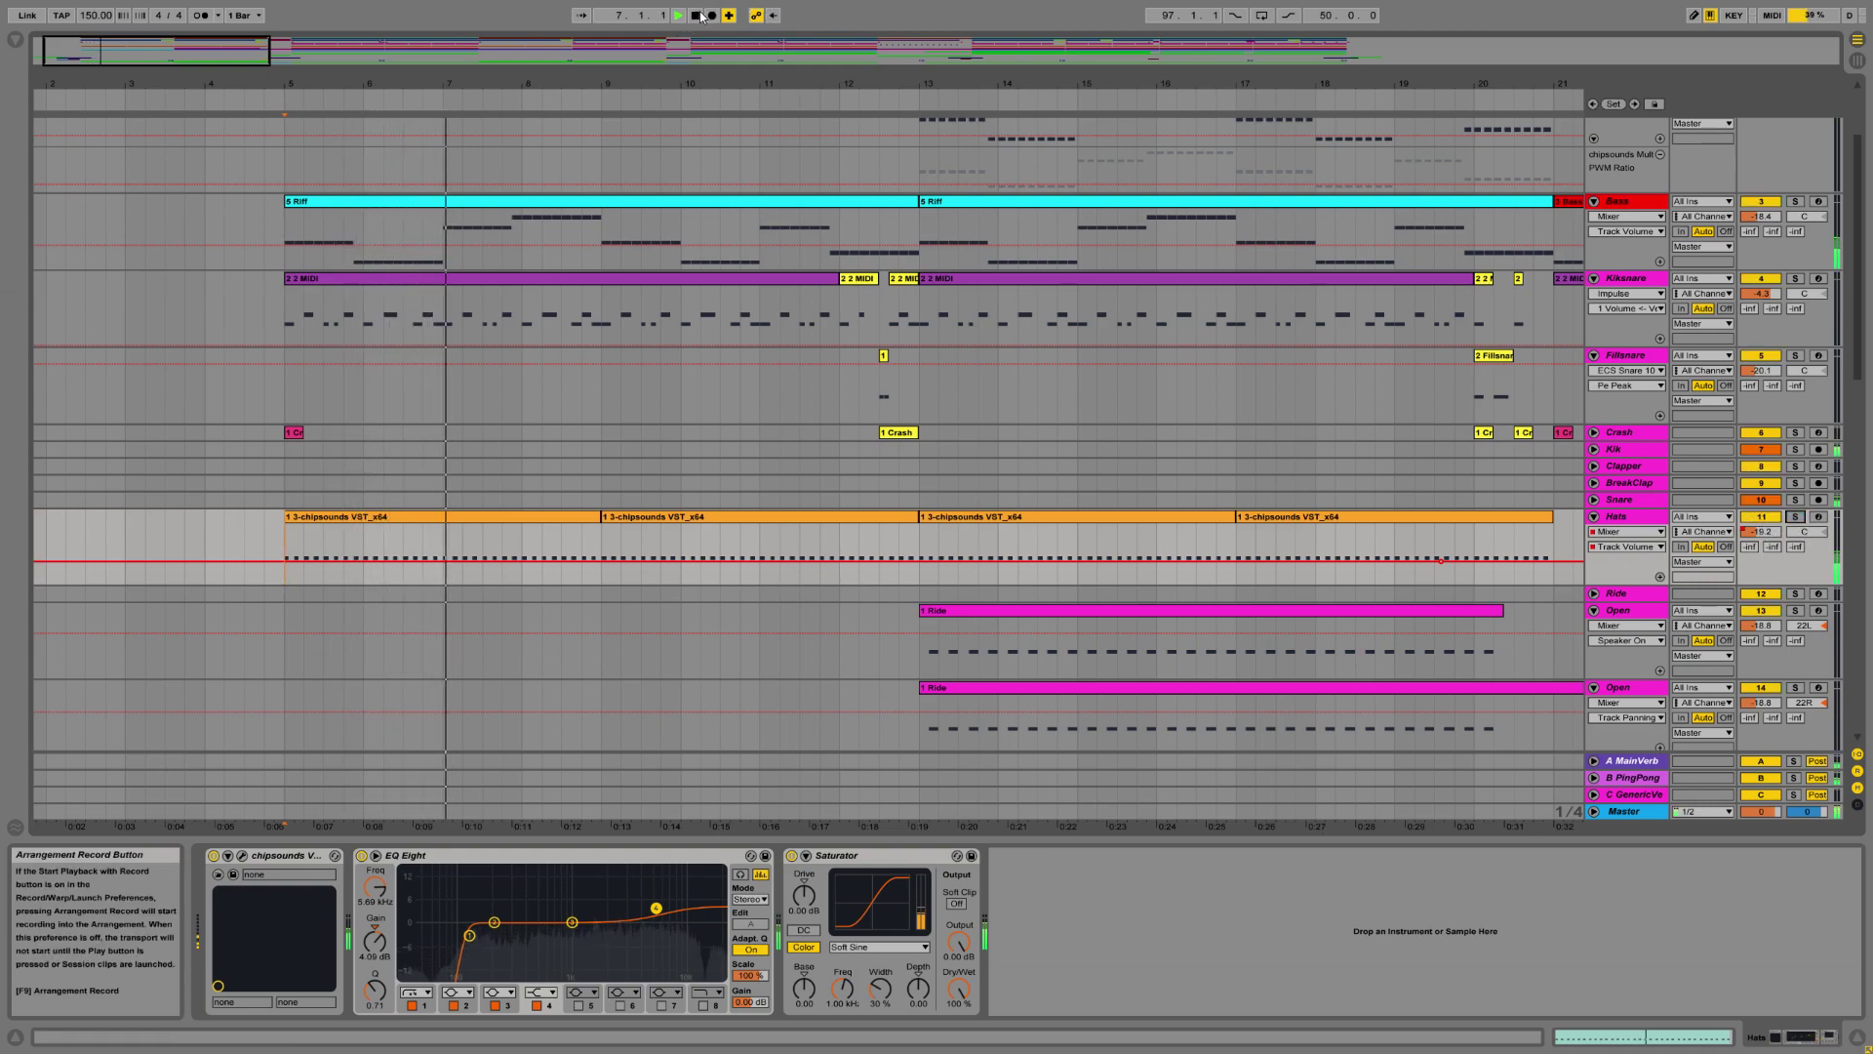
Open the Hats track's chipsounds plug-in window to examine its modulation settings, then close it.
{"action": "left_click", "coordinate": [1617, 520]}
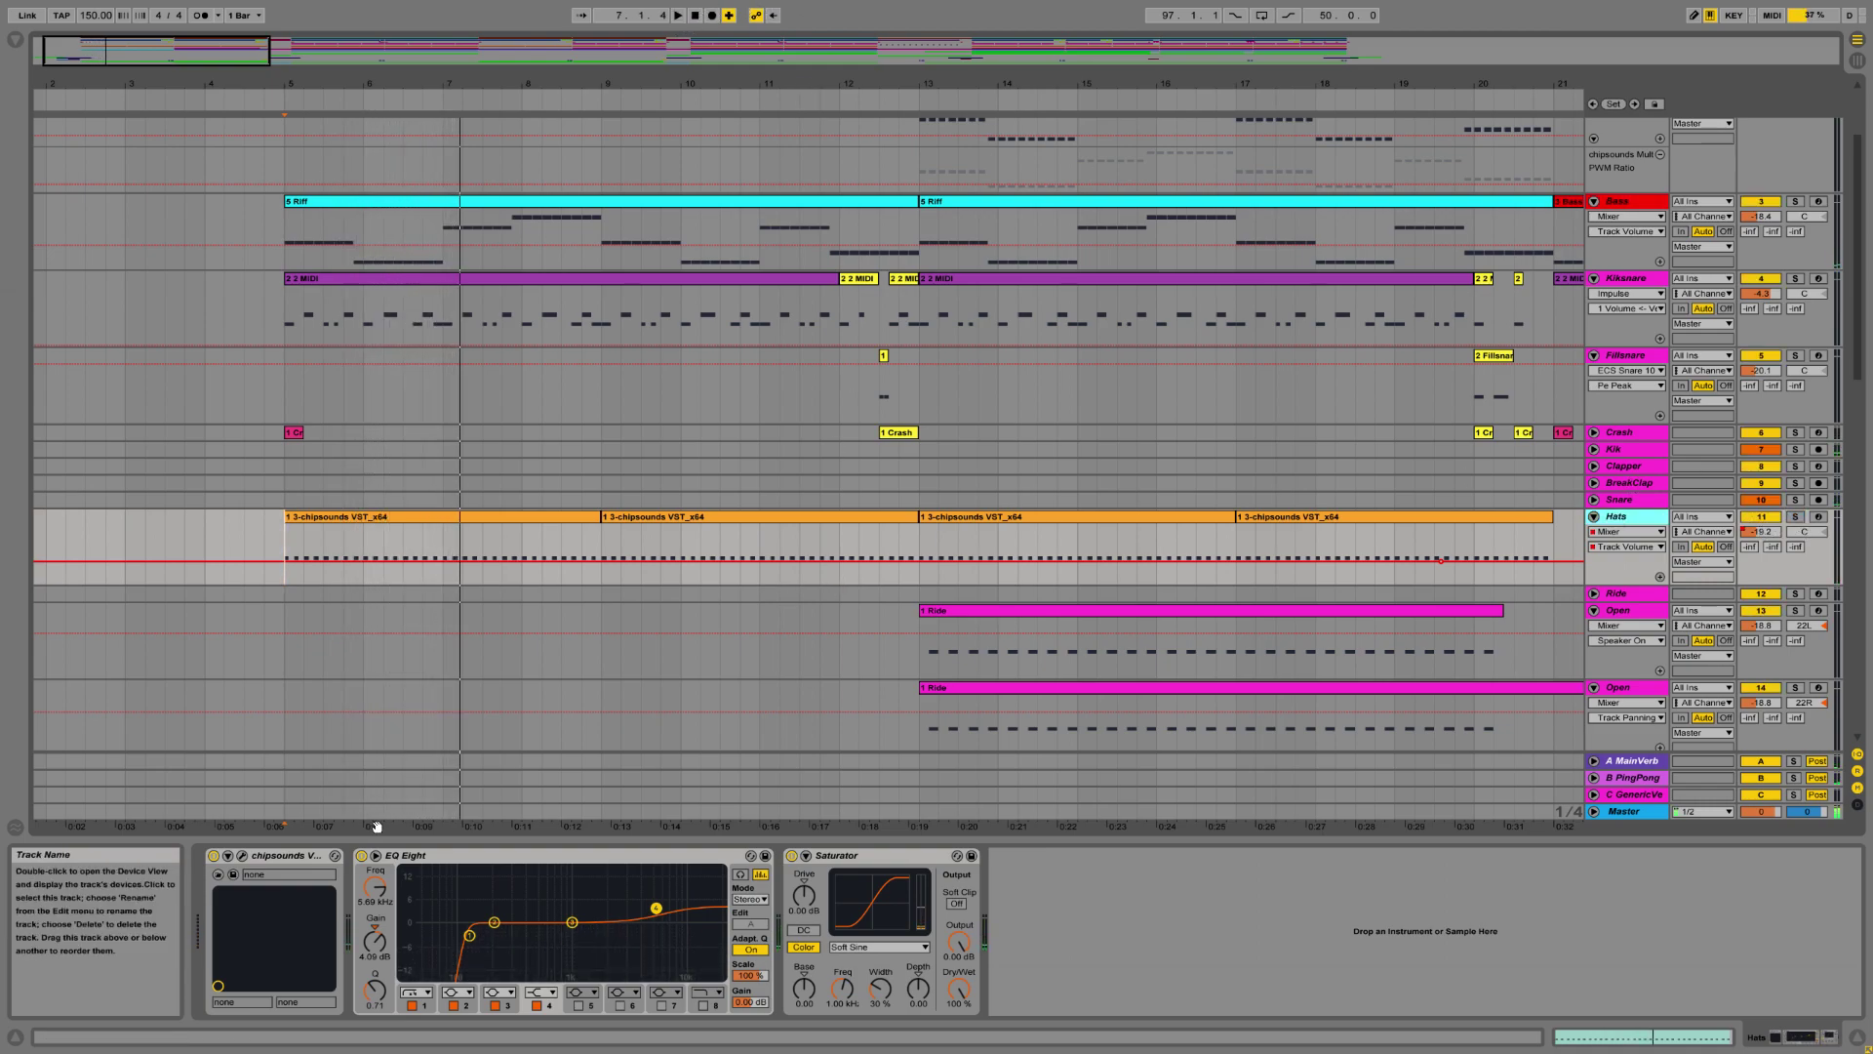
{"action": "left_click", "coordinate": [241, 856]}
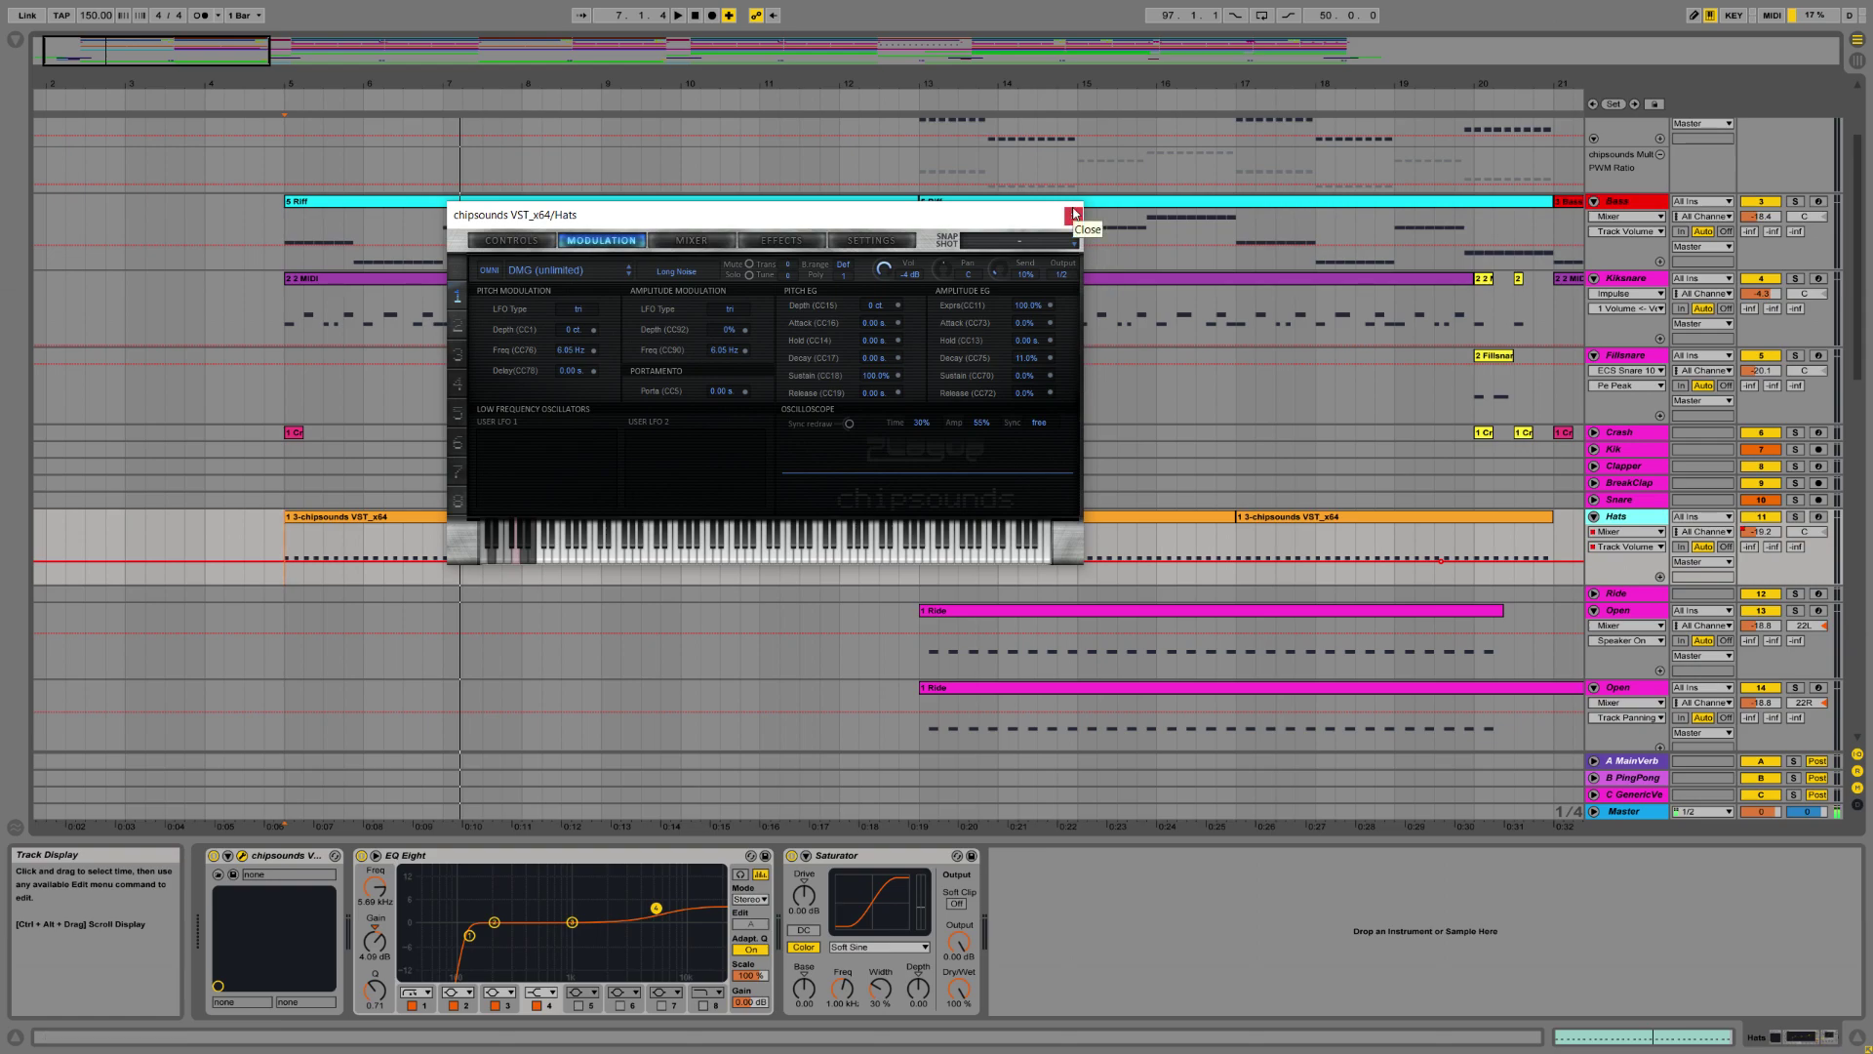
{"action": "left_click", "coordinate": [1074, 214]}
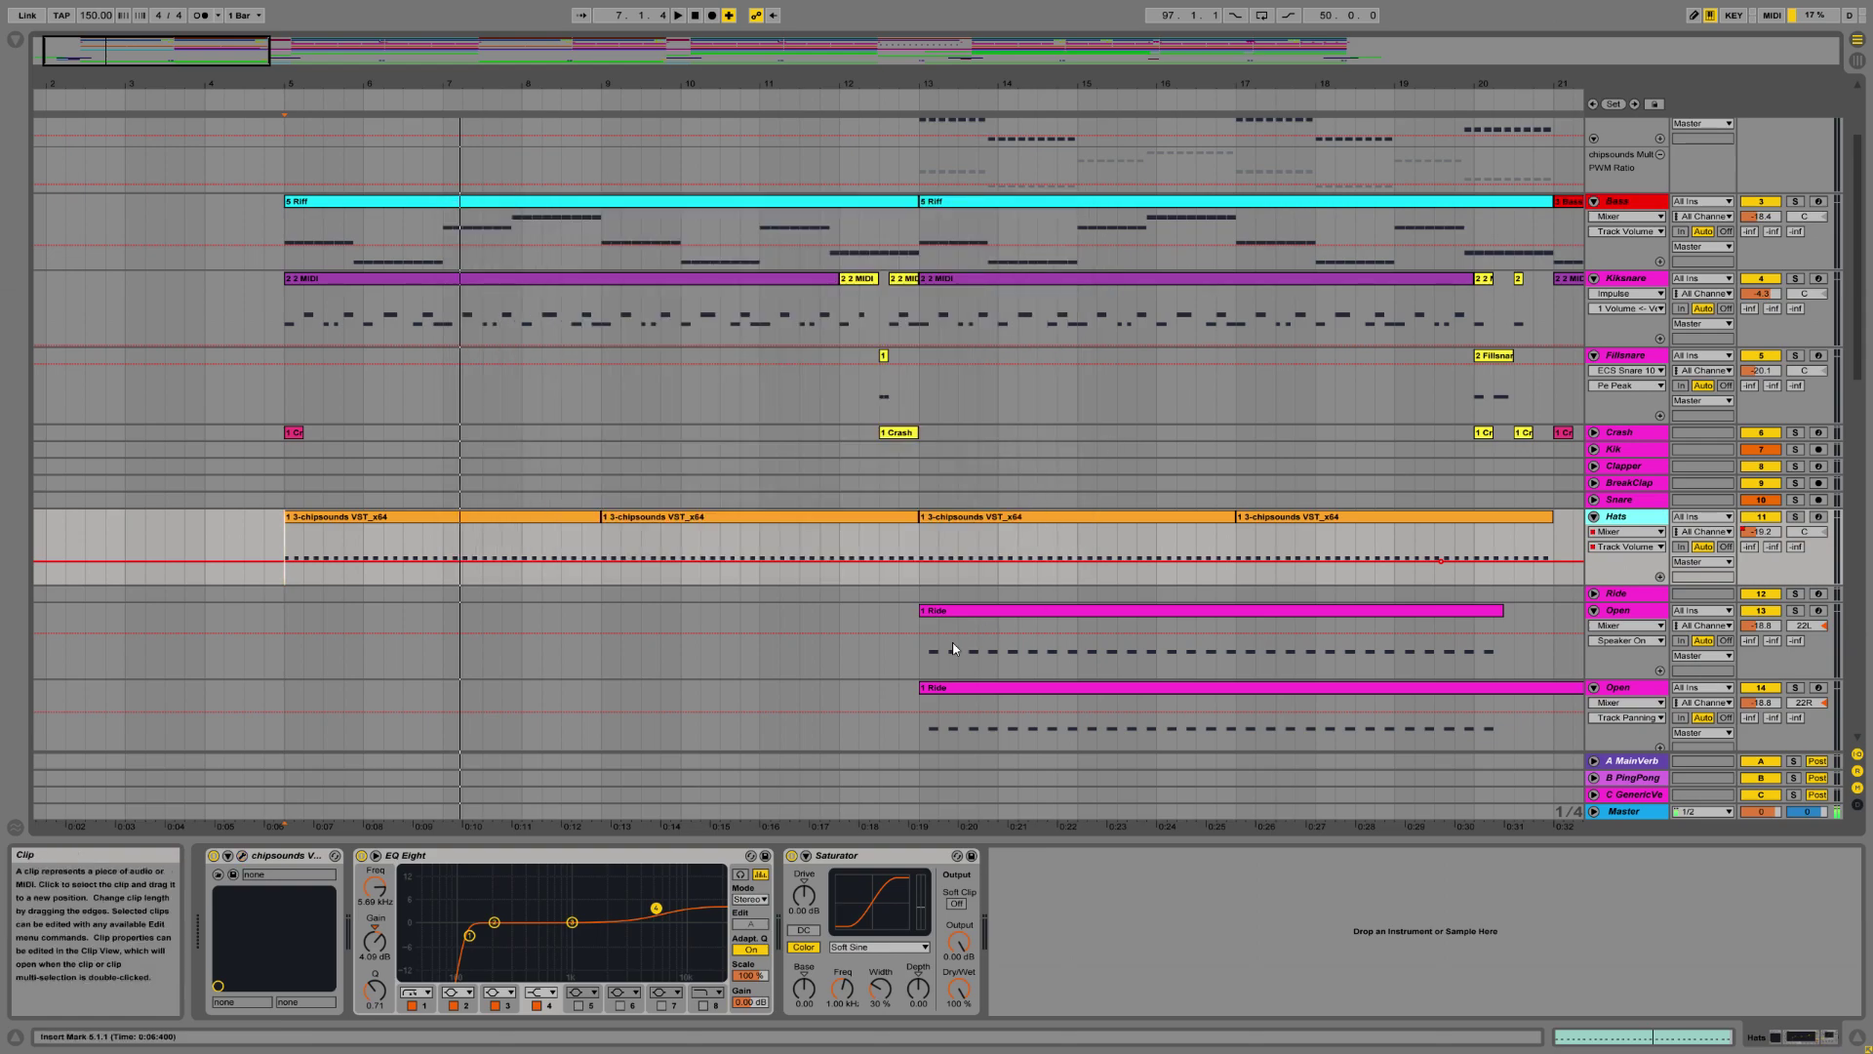
Examine the chipsounds settings of the first Open track while playing it soloed from bar 13, then close the plug-in window.
{"action": "left_click", "coordinate": [923, 648]}
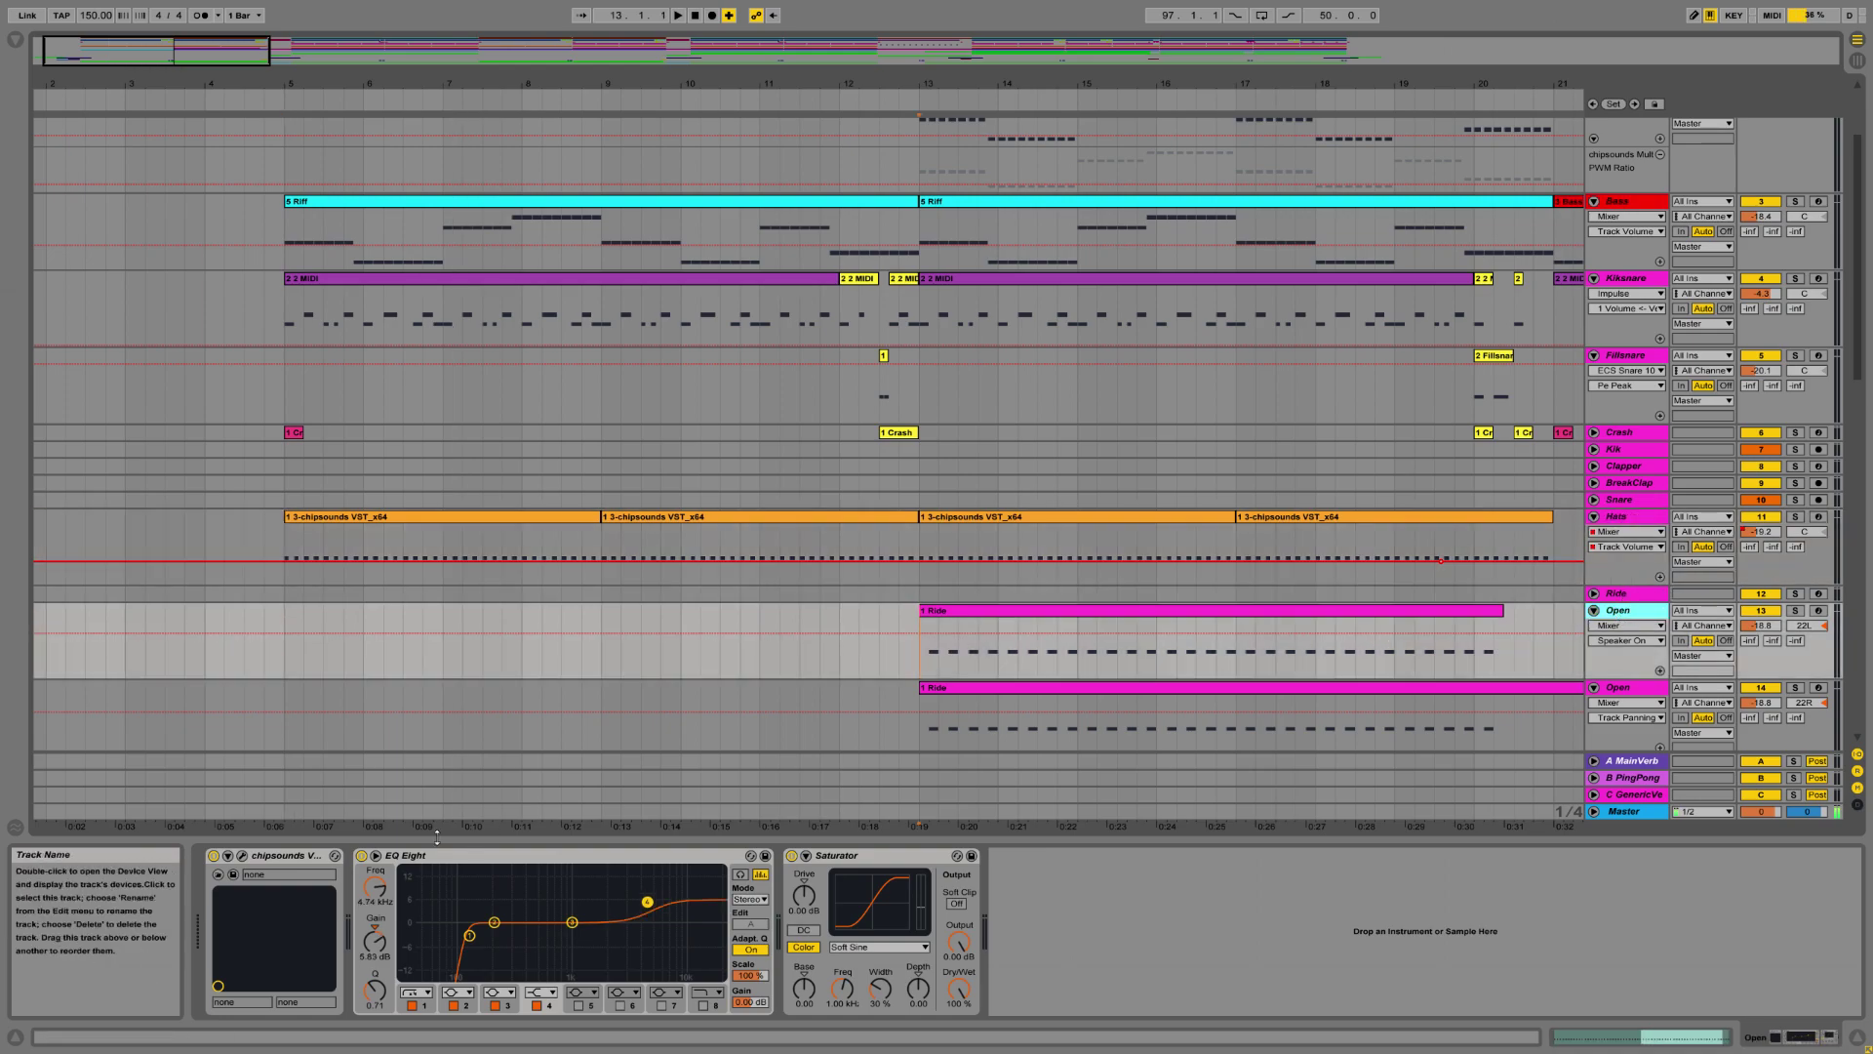
{"action": "key", "text": "ctrl+alt+p"}
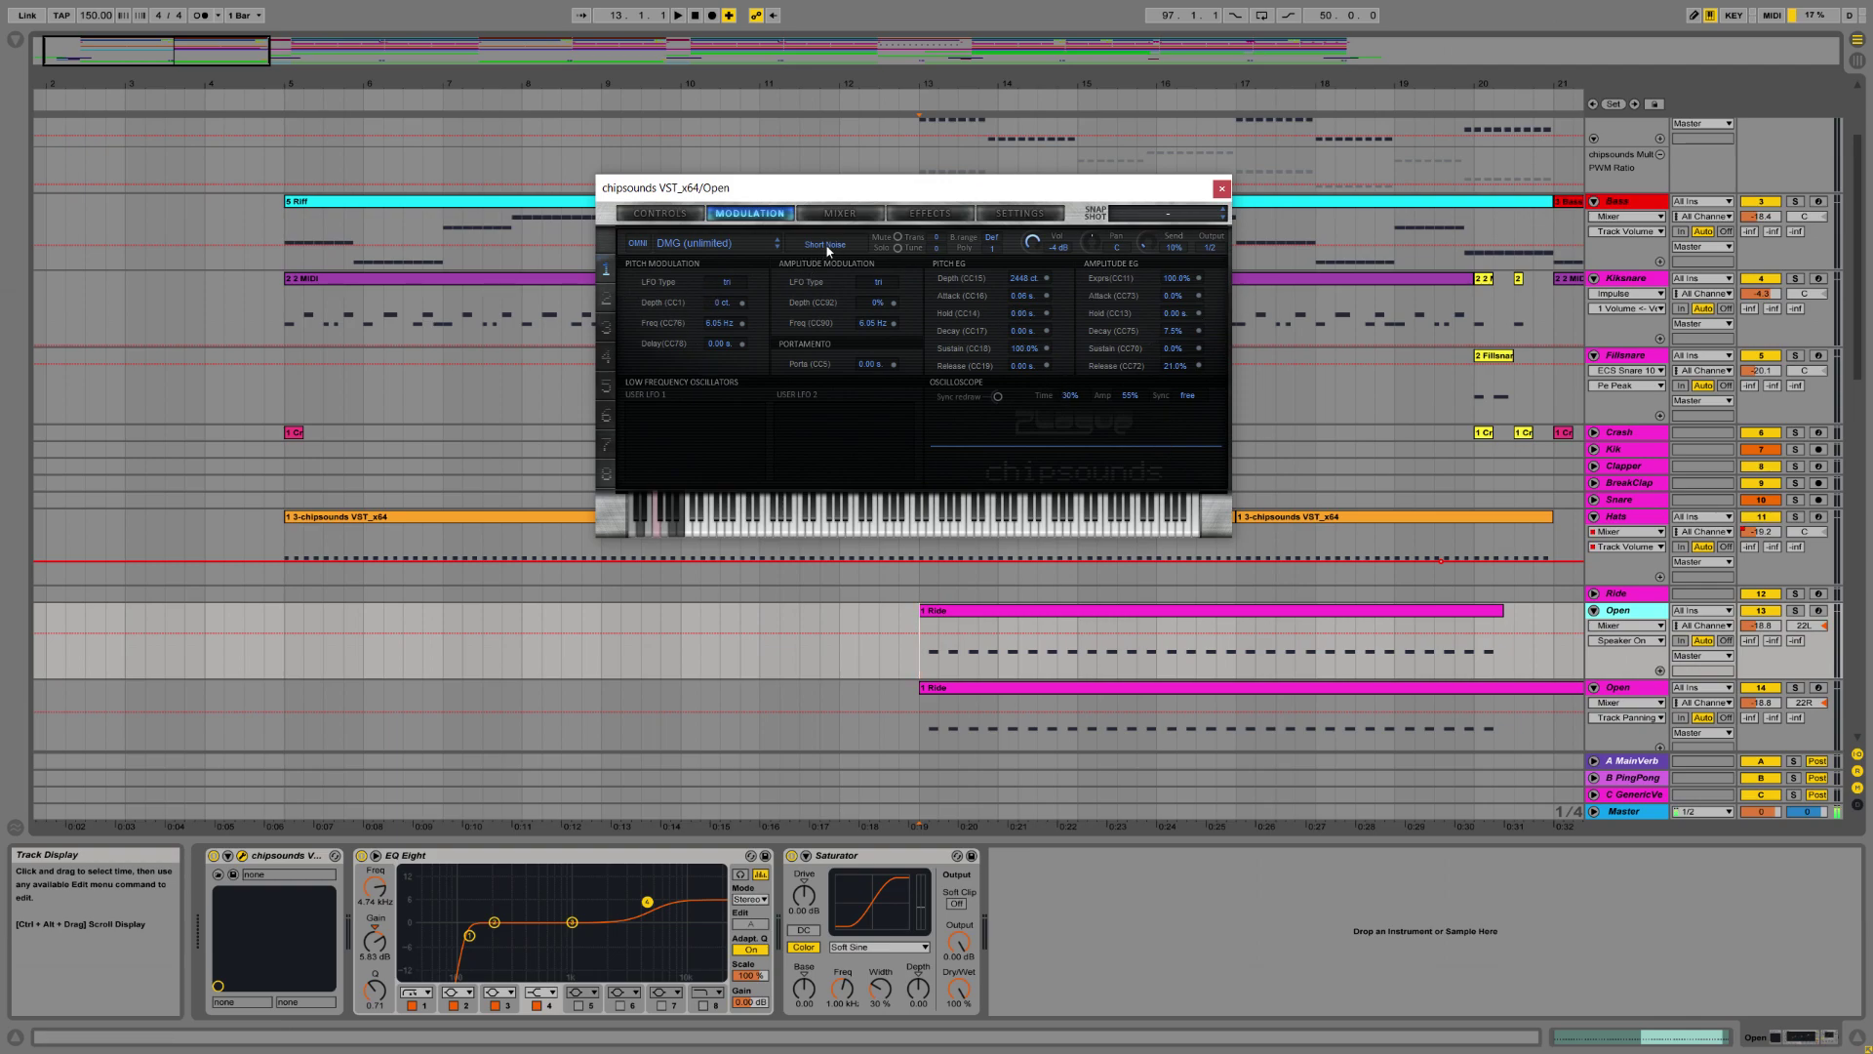
{"action": "left_click", "coordinate": [1795, 610]}
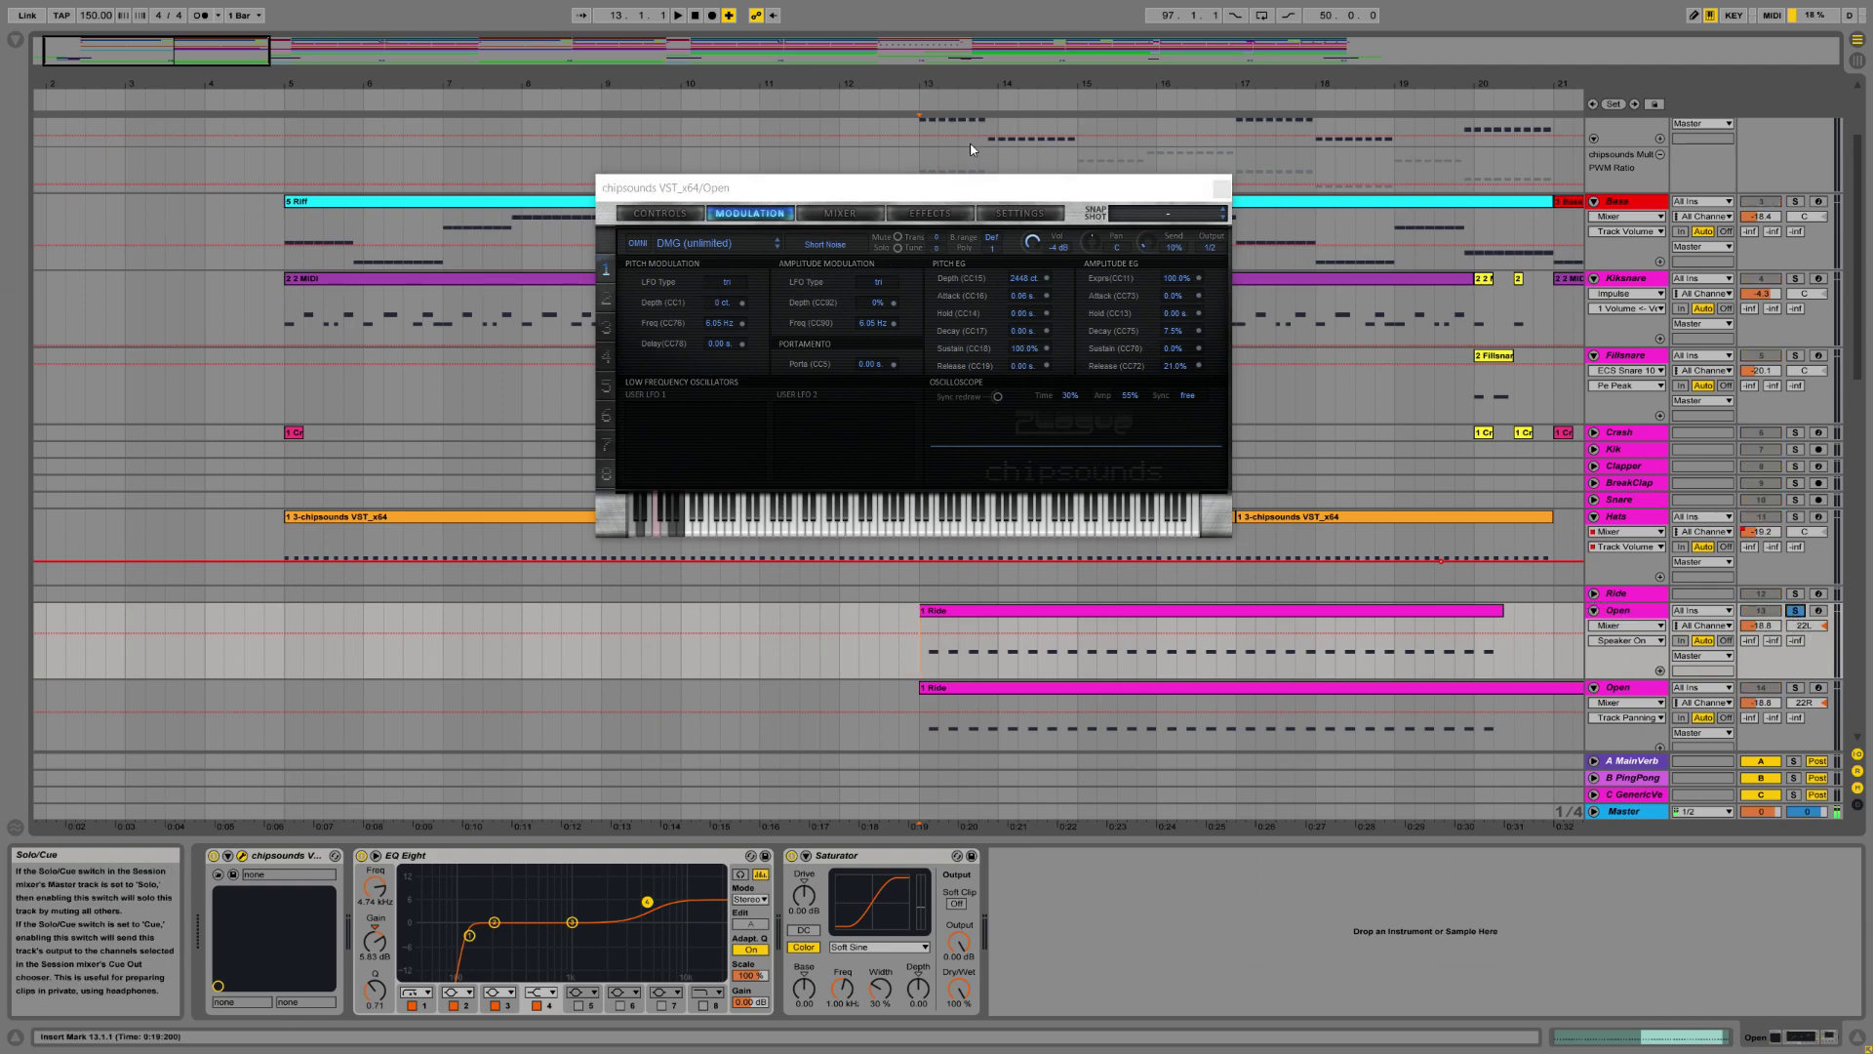
{"action": "left_click", "coordinate": [679, 16]}
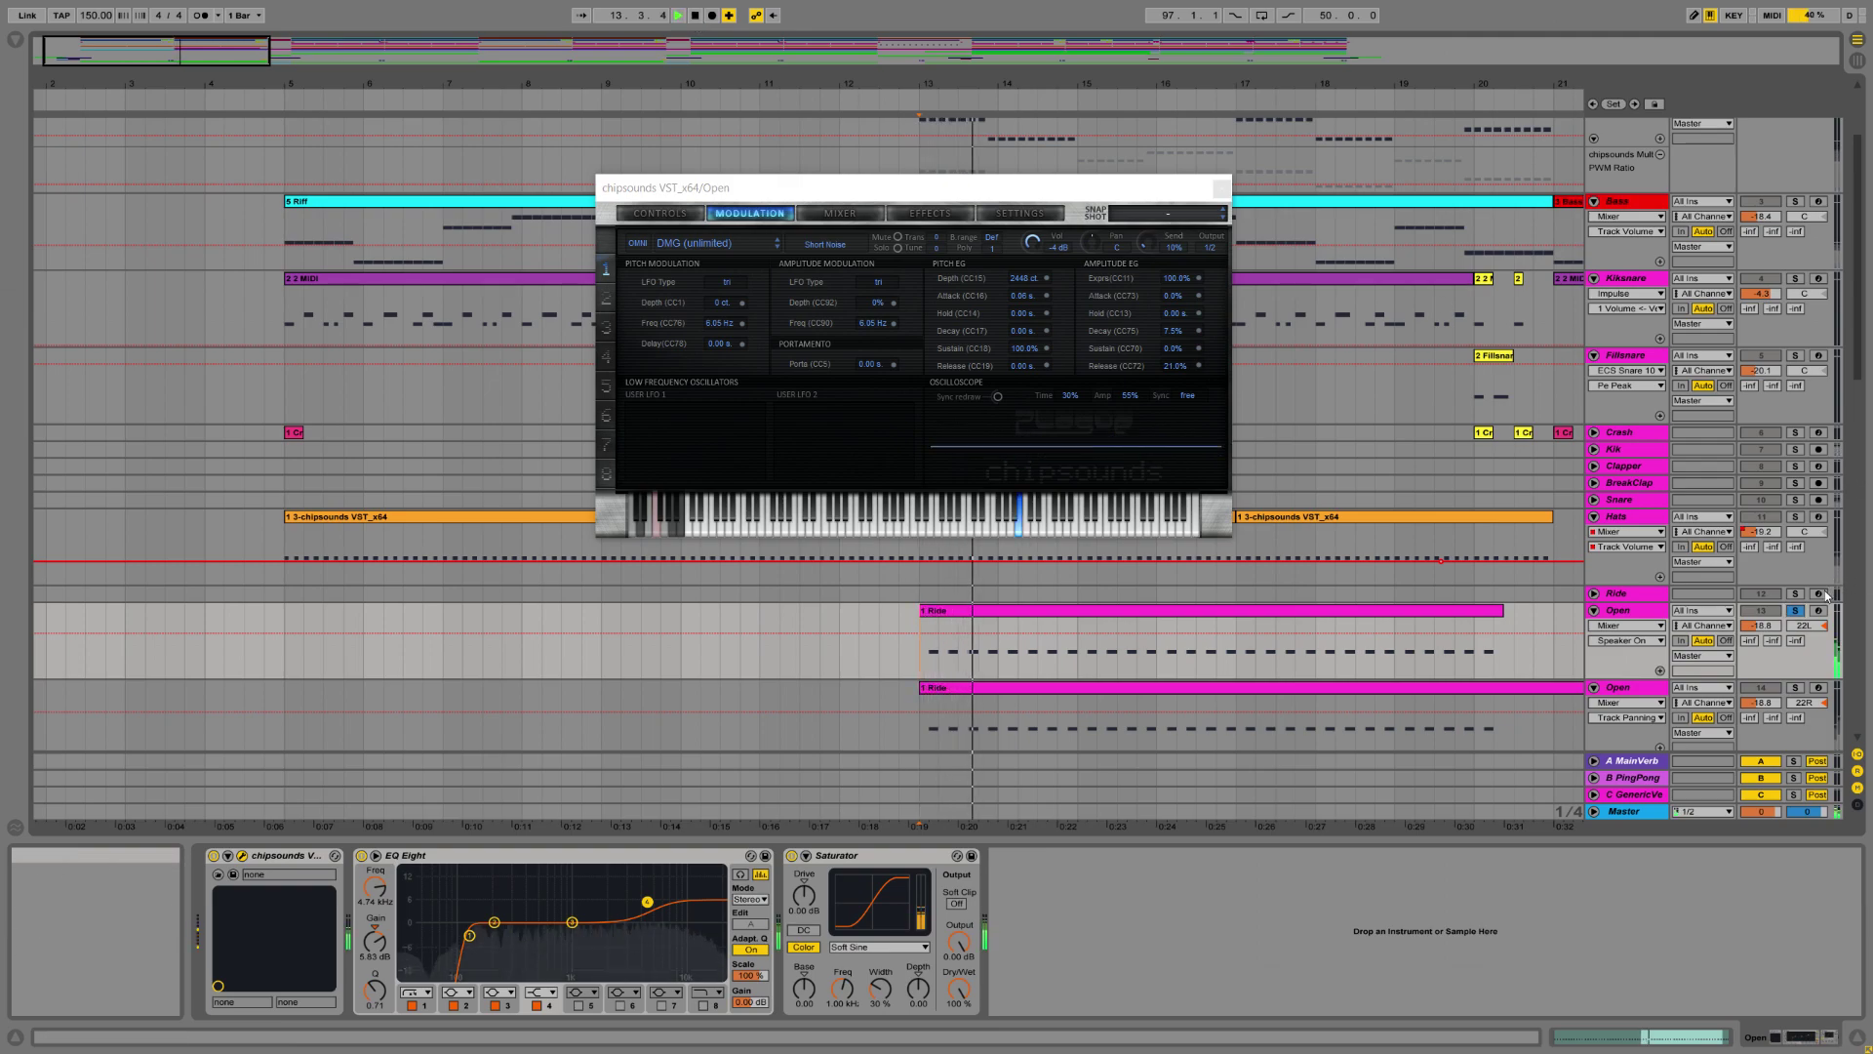
{"action": "left_click", "coordinate": [1797, 613]}
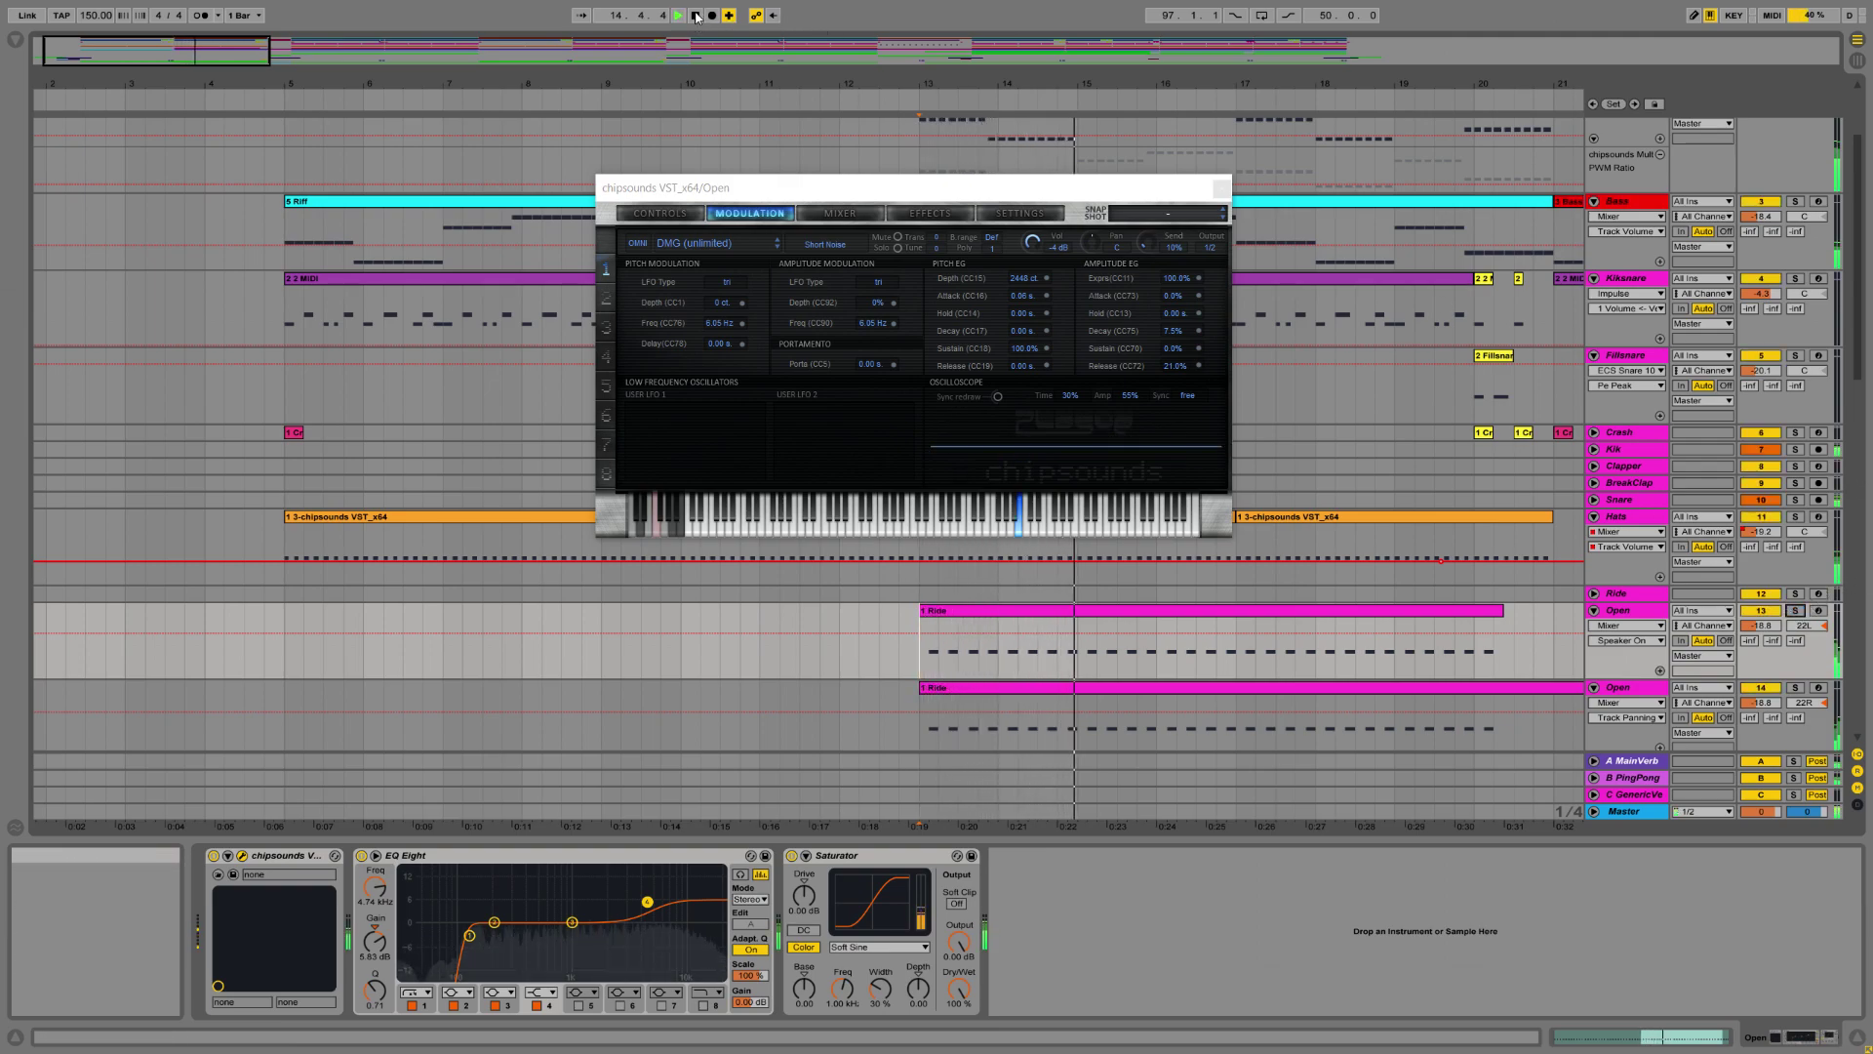
{"action": "left_click", "coordinate": [1222, 187]}
Solo both Open tracks and play them together from 16.2.1, then turn their solos off.
{"action": "scroll", "coordinate": [1279, 241], "scroll_direction": "down", "scroll_amount": 3}
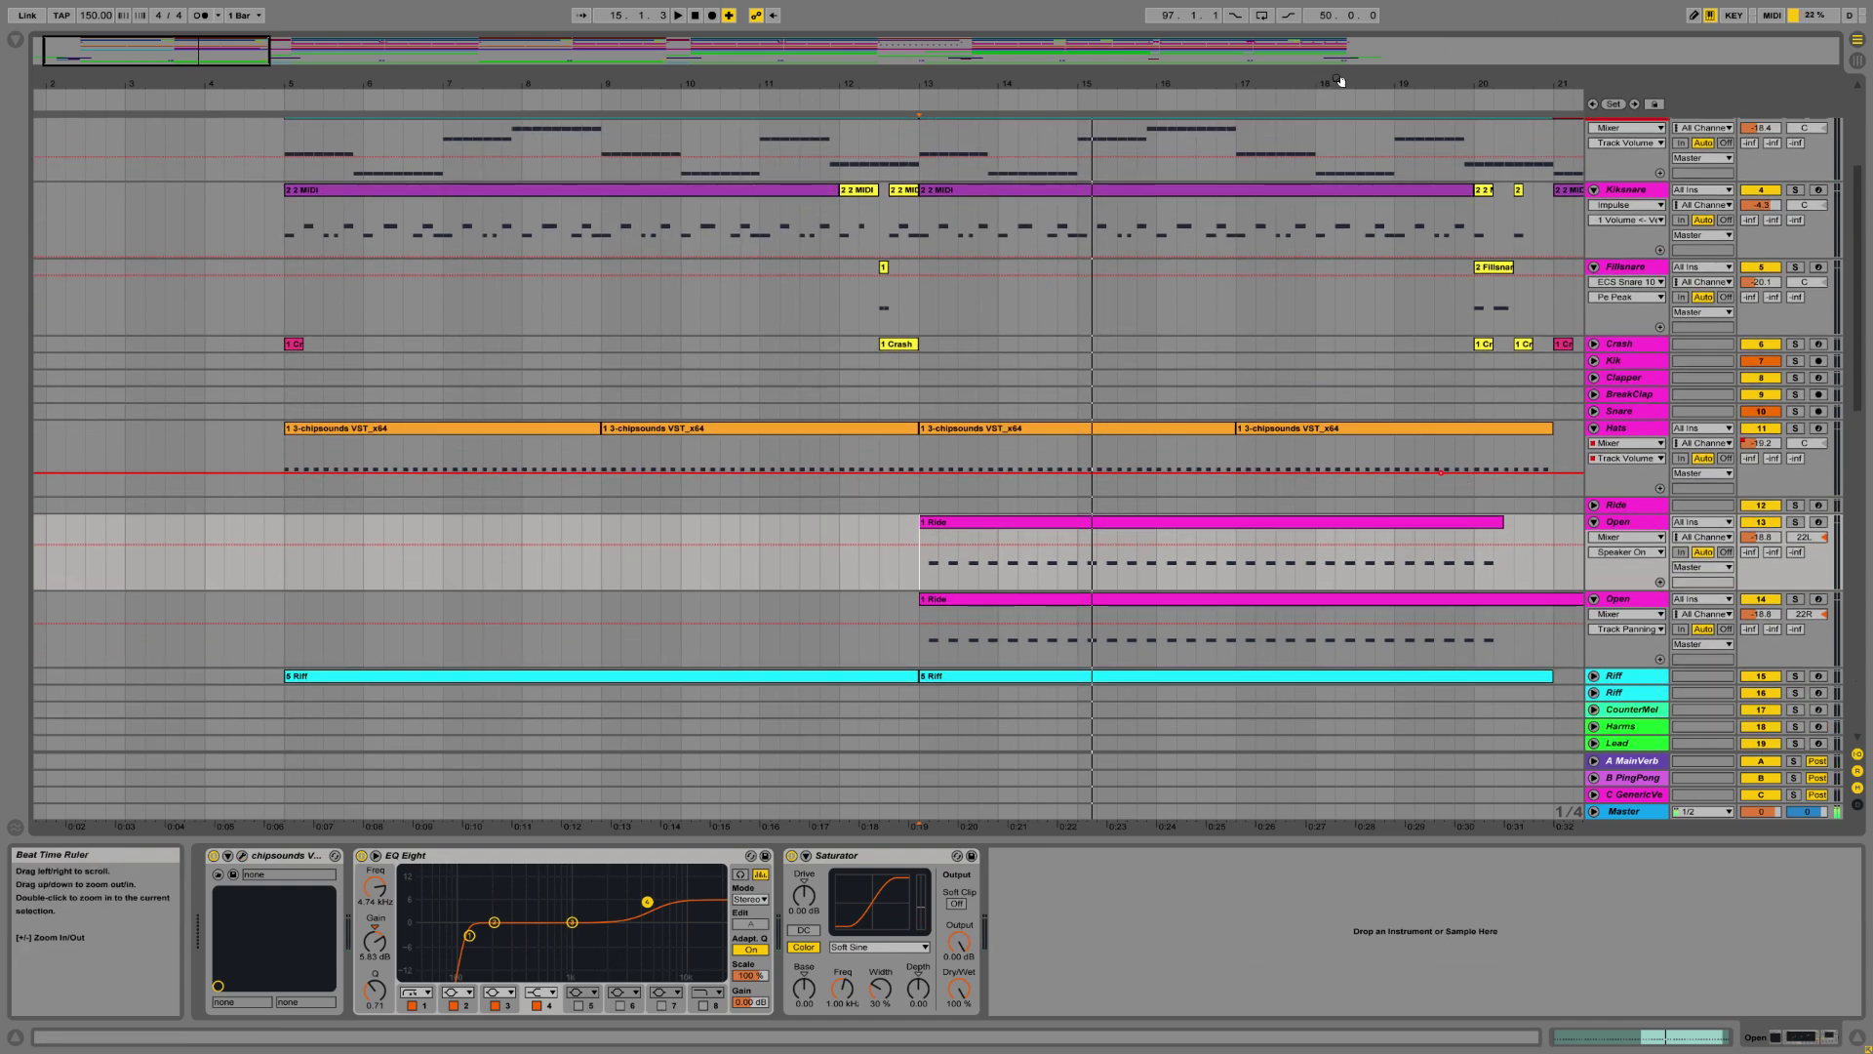
{"action": "scroll", "coordinate": [1350, 433], "scroll_direction": "right", "scroll_amount": 5}
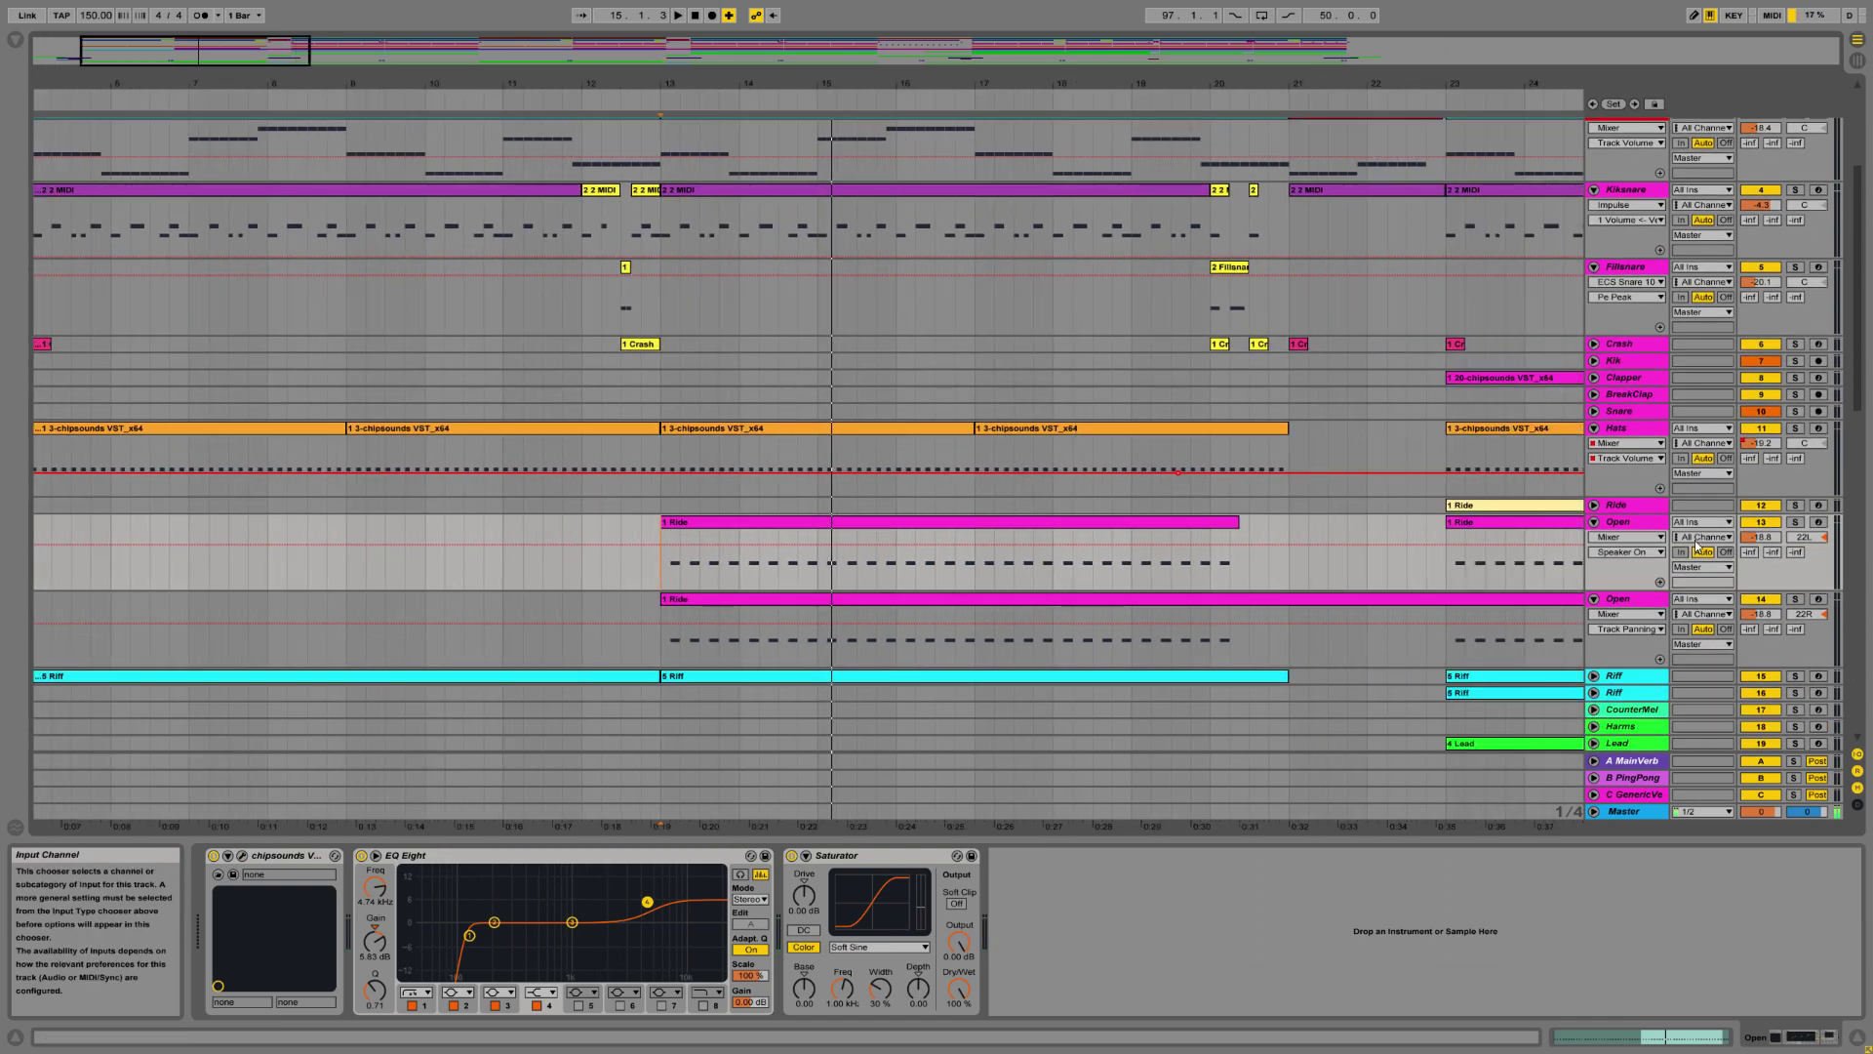
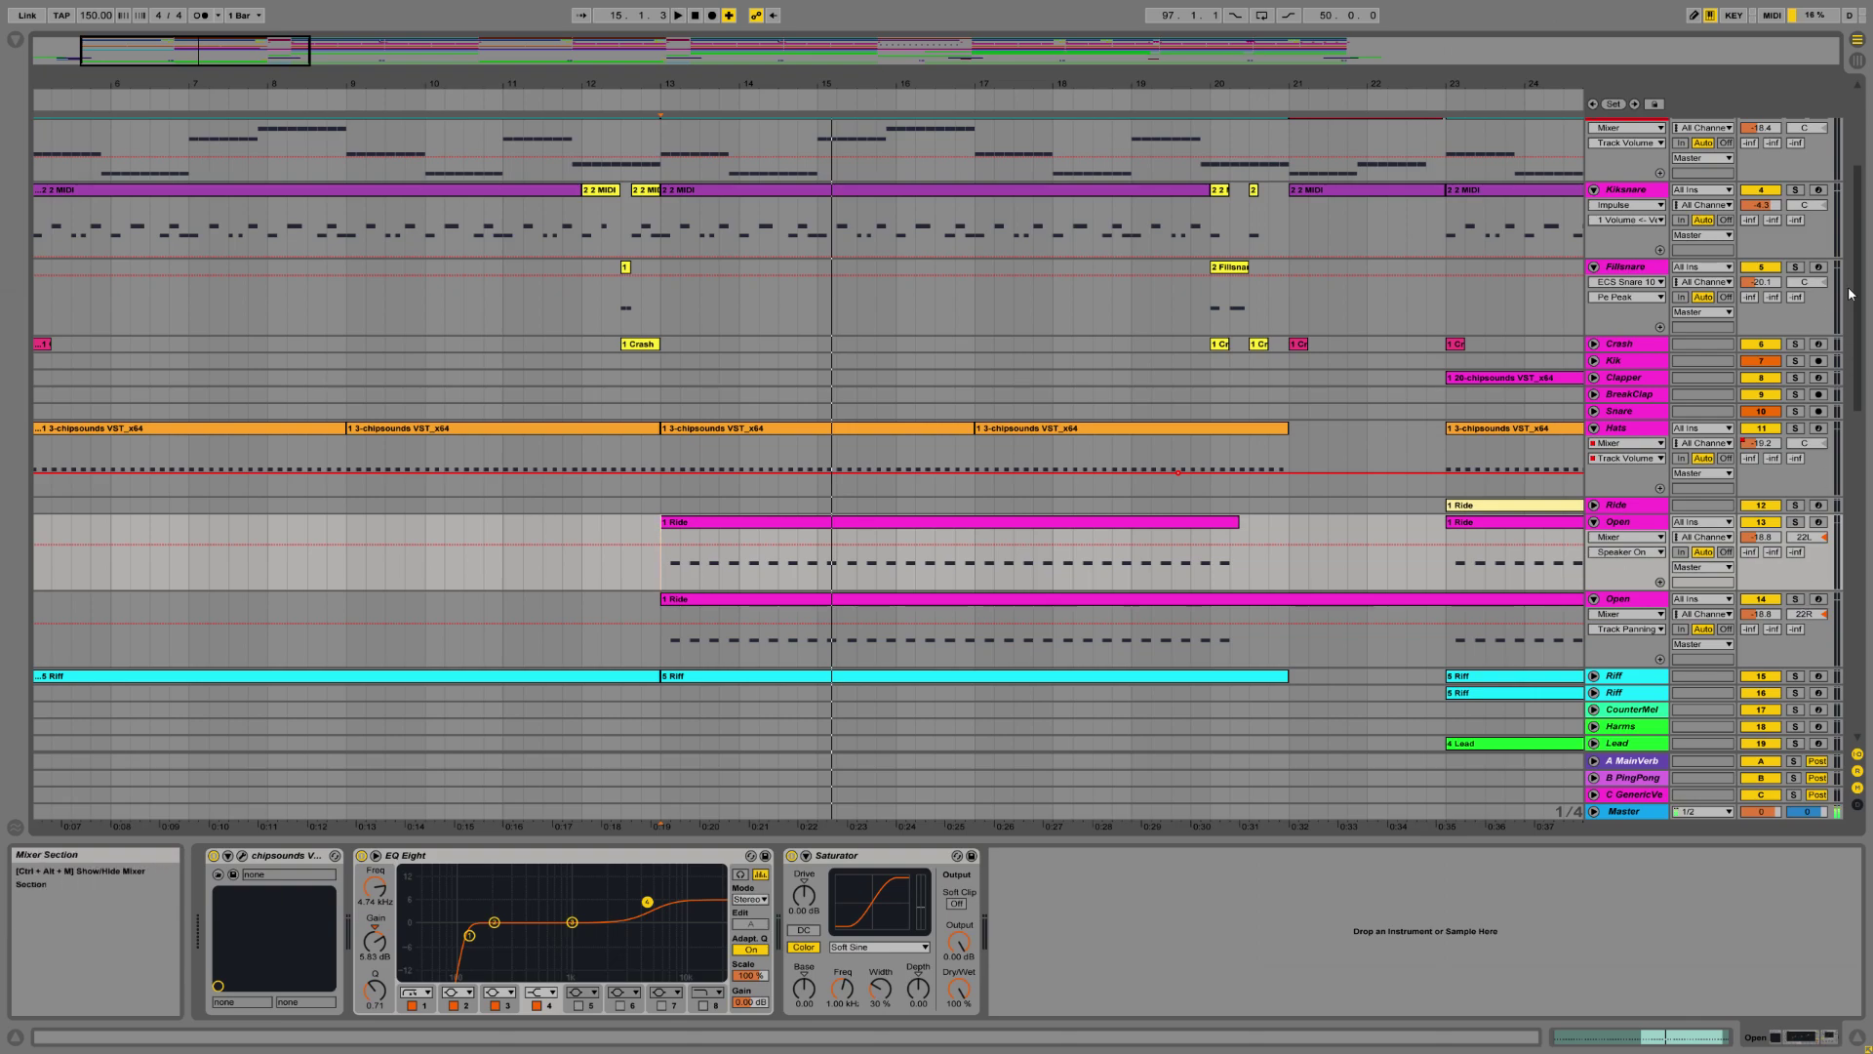
{"action": "scroll", "coordinate": [1846, 170], "scroll_direction": "up", "scroll_amount": 5}
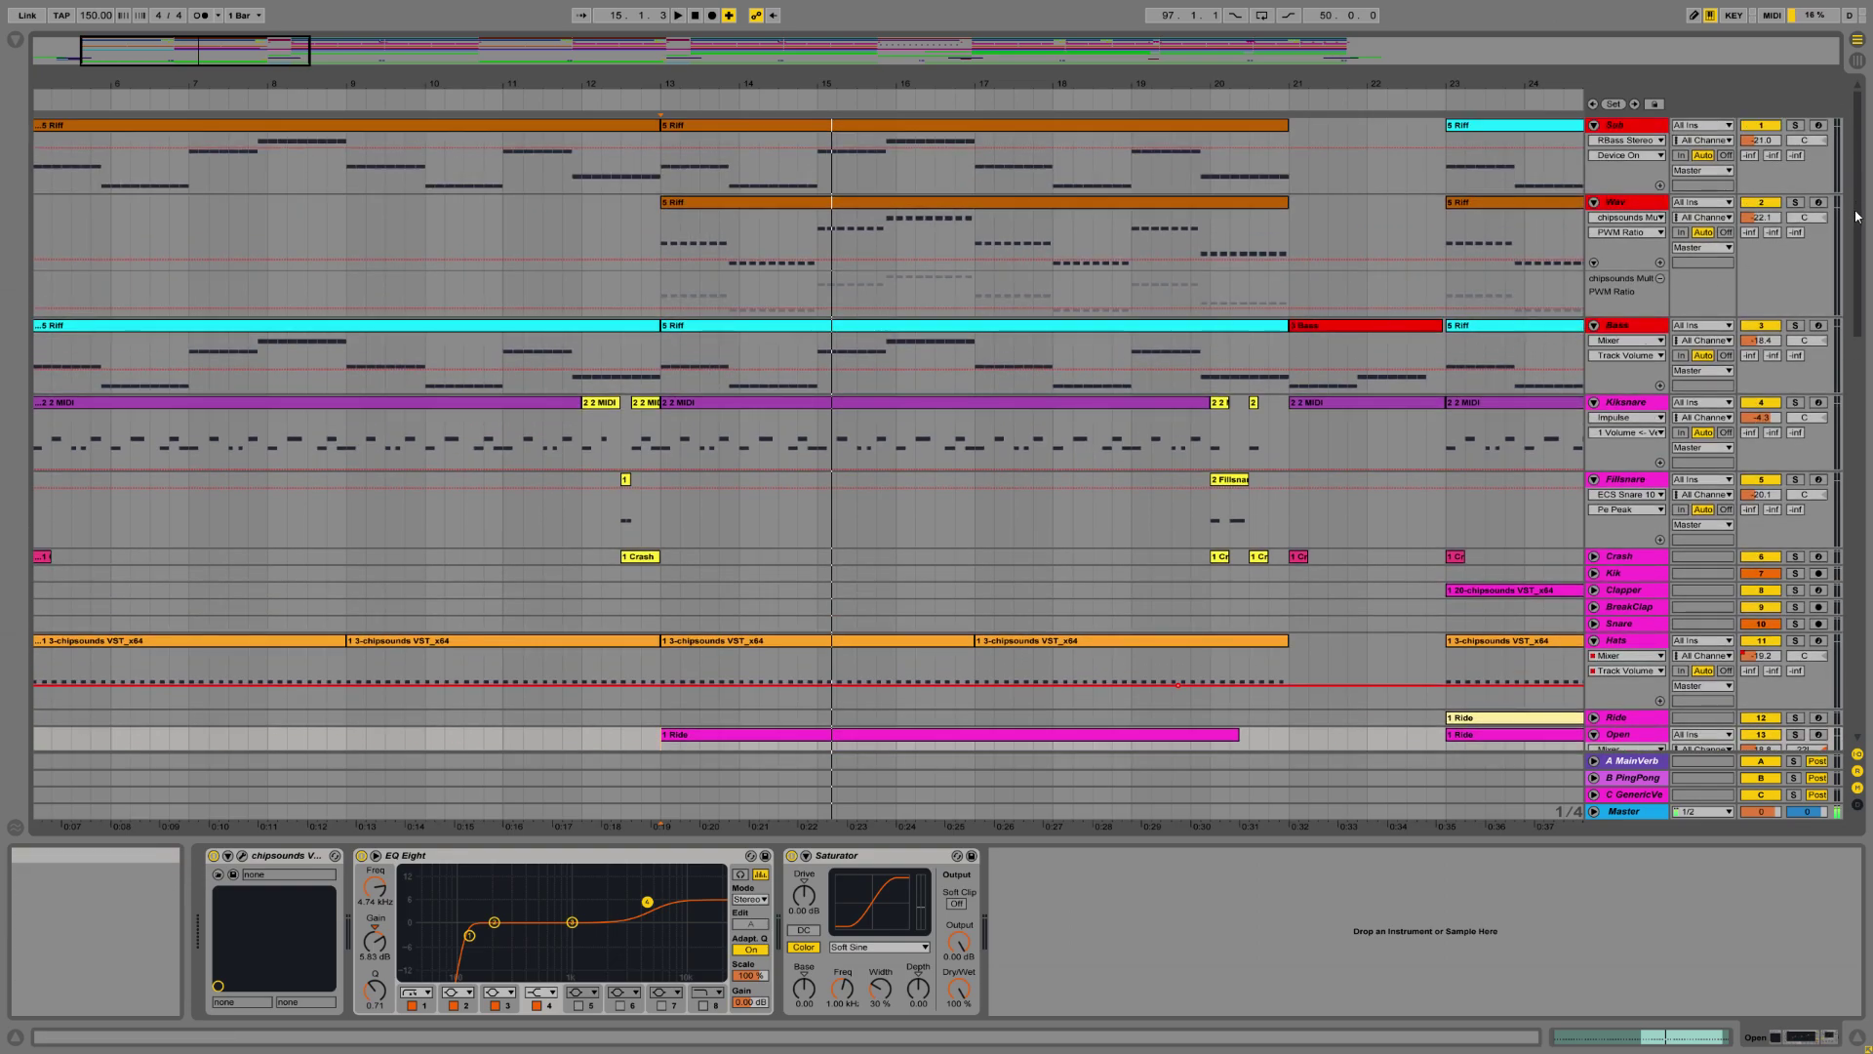
{"action": "scroll", "coordinate": [1859, 280], "scroll_direction": "down", "scroll_amount": 3}
{"action": "mouse_move", "coordinate": [1859, 280]}
{"action": "left_mouse_down"}
{"action": "mouse_move", "coordinate": [1859, 332]}
{"action": "mouse_move", "coordinate": [1860, 313]}
{"action": "left_mouse_up"}
{"action": "scroll", "coordinate": [1859, 313], "scroll_direction": "up", "scroll_amount": 4}
{"action": "scroll", "coordinate": [1846, 359], "scroll_direction": "down", "scroll_amount": 1}
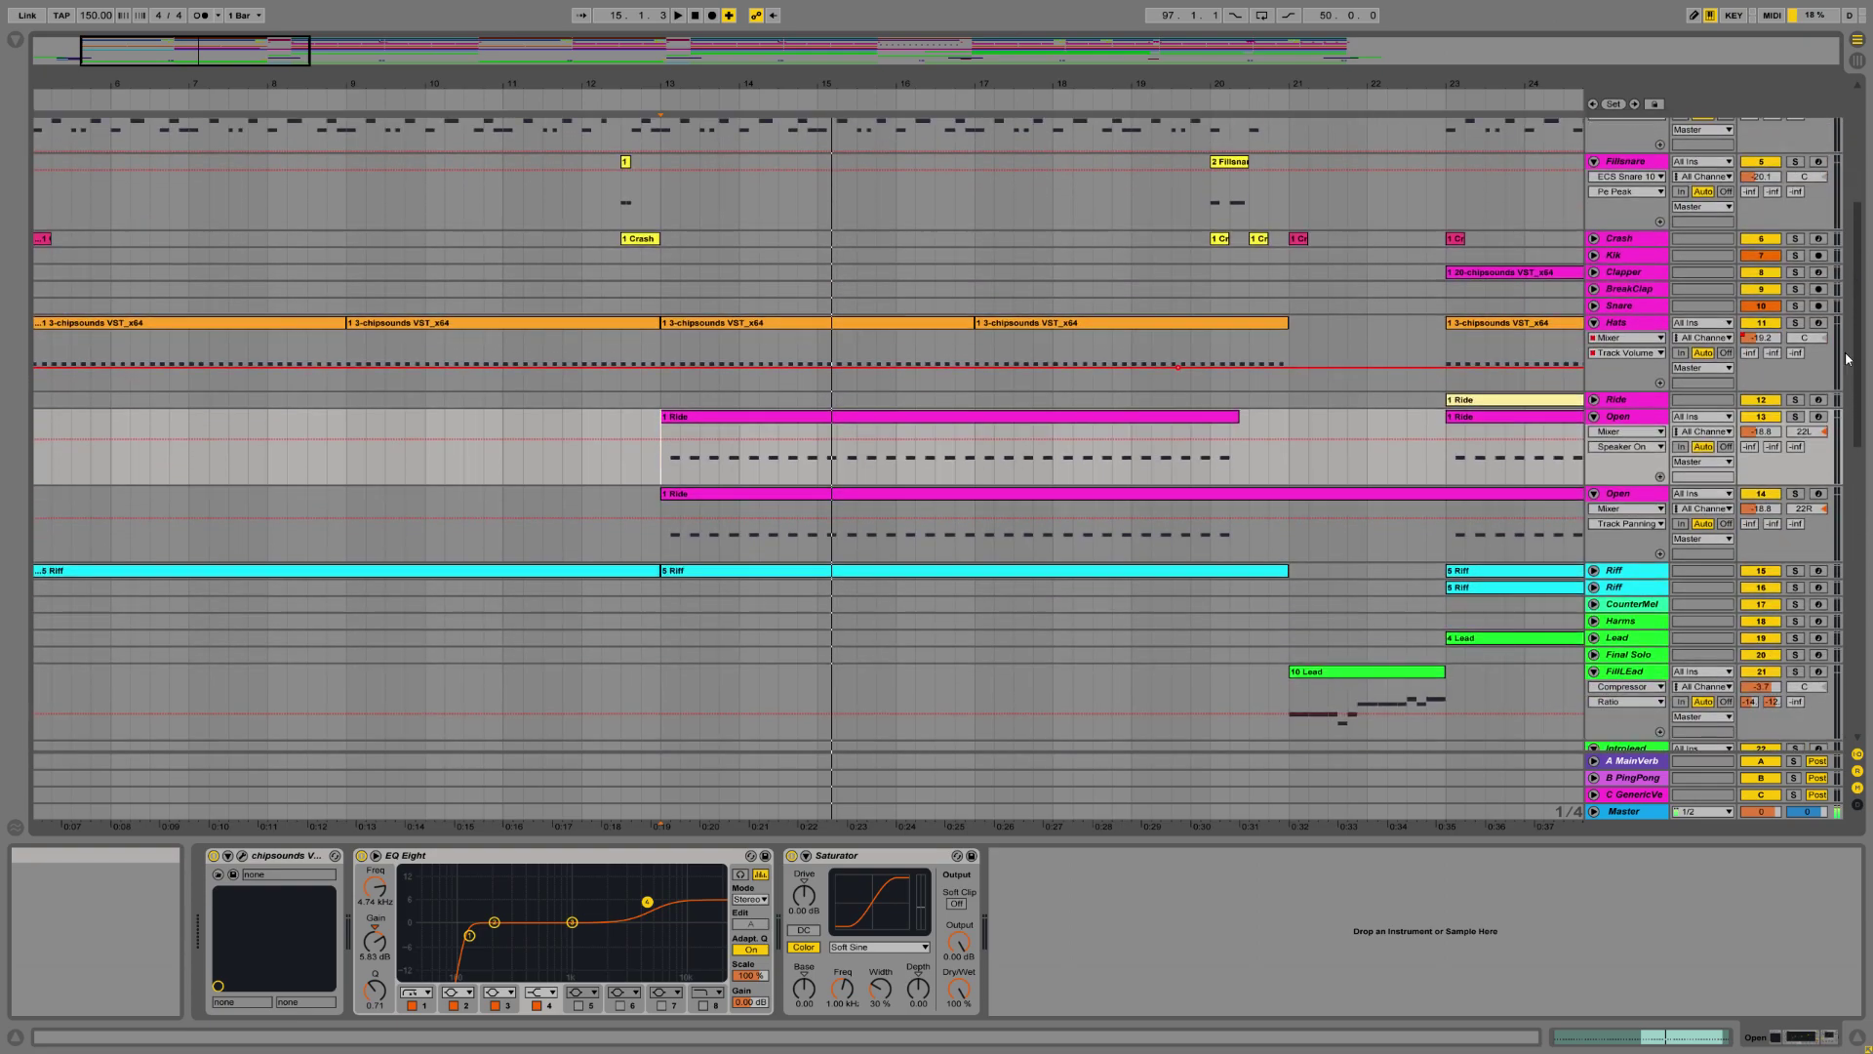
{"action": "left_click", "coordinate": [1797, 495]}
{"action": "left_click", "coordinate": [1796, 418]}
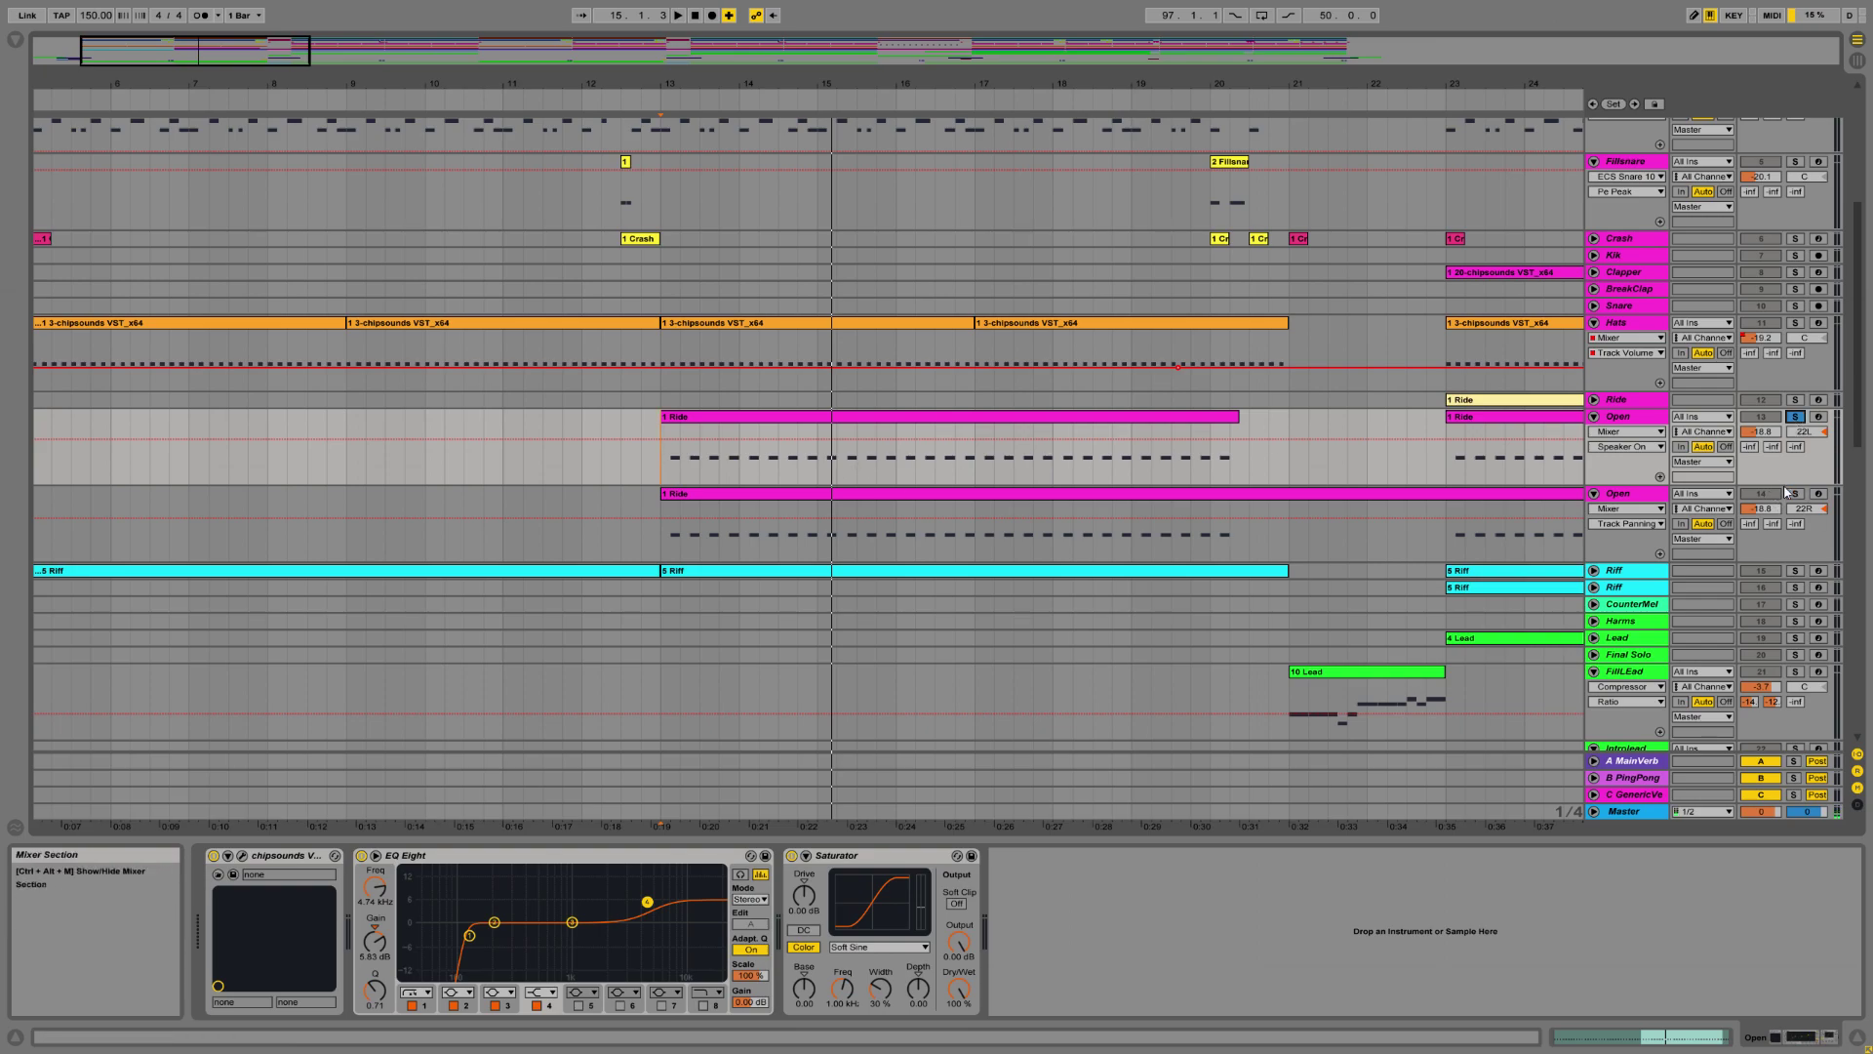
{"action": "left_click", "coordinate": [917, 465]}
{"action": "key", "text": "space"}
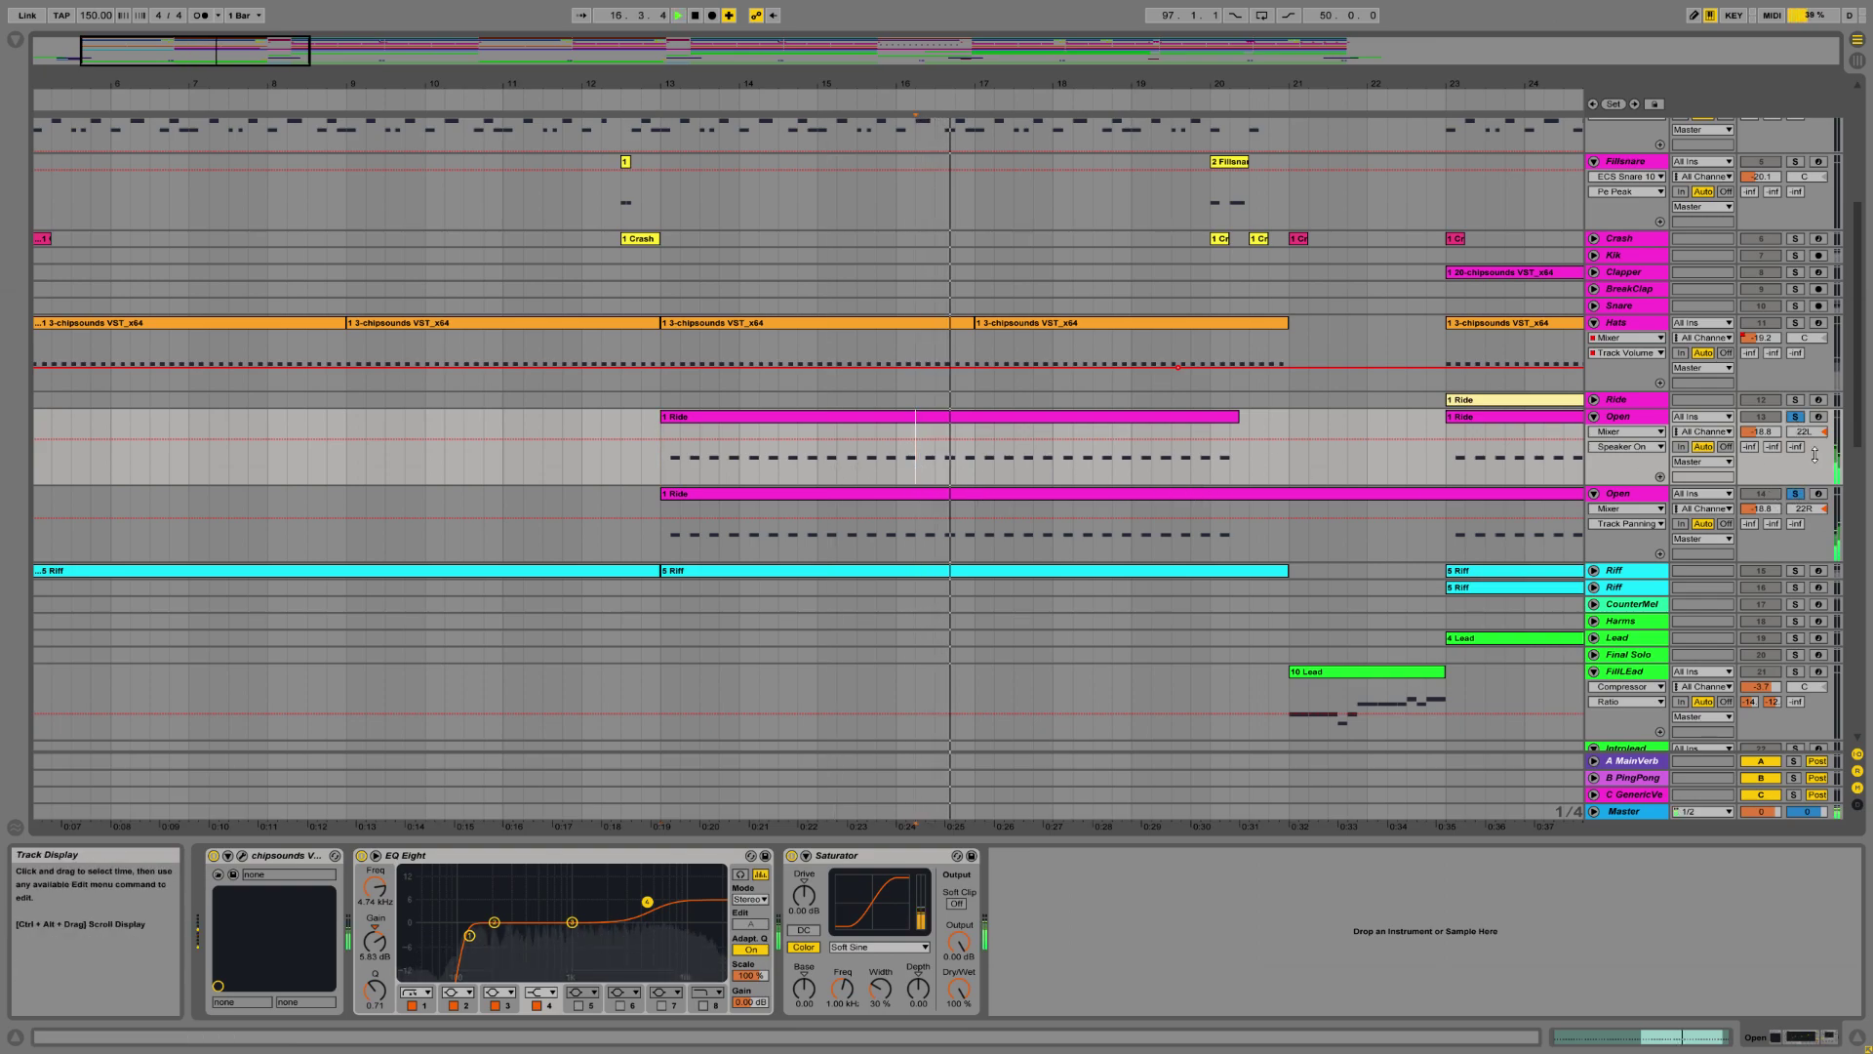
{"action": "left_click", "coordinate": [1796, 419]}
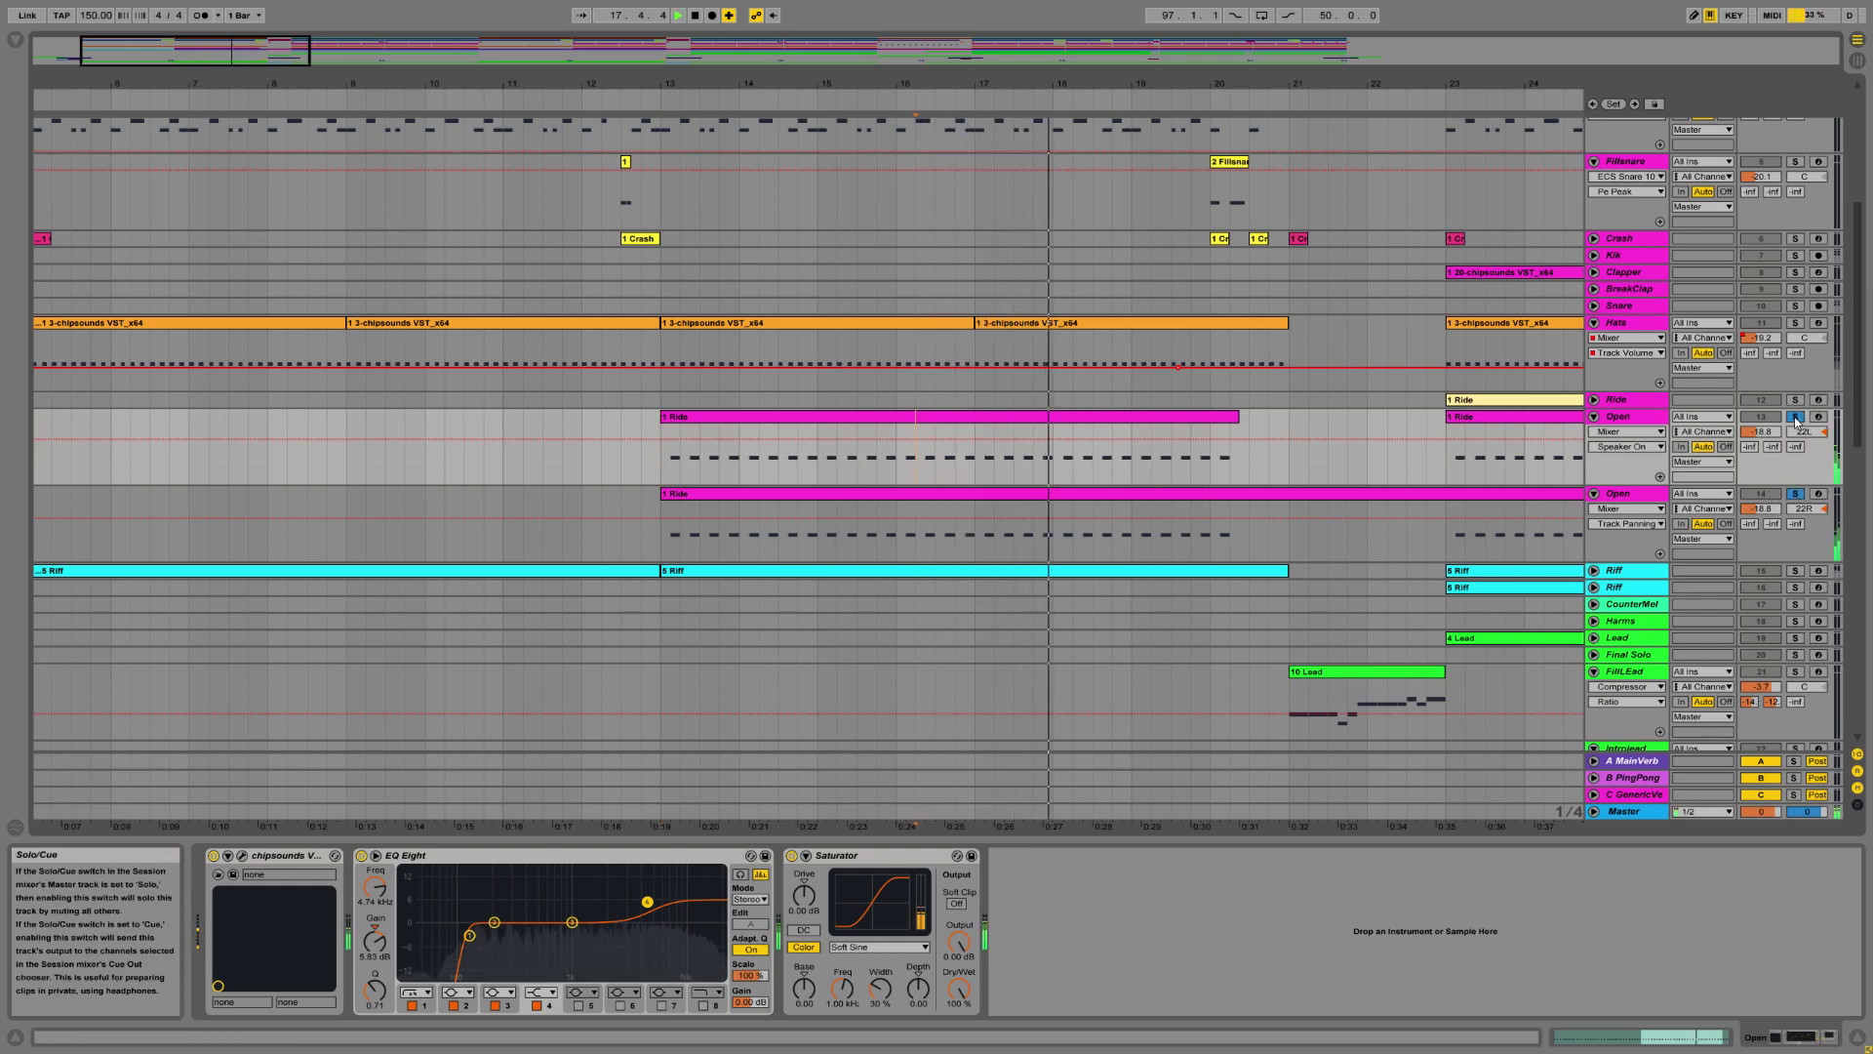
Unfold the first Riff track and play it soloed from bar 13, then turn its solo off.
{"action": "scroll", "coordinate": [1431, 448], "scroll_direction": "down", "scroll_amount": 1}
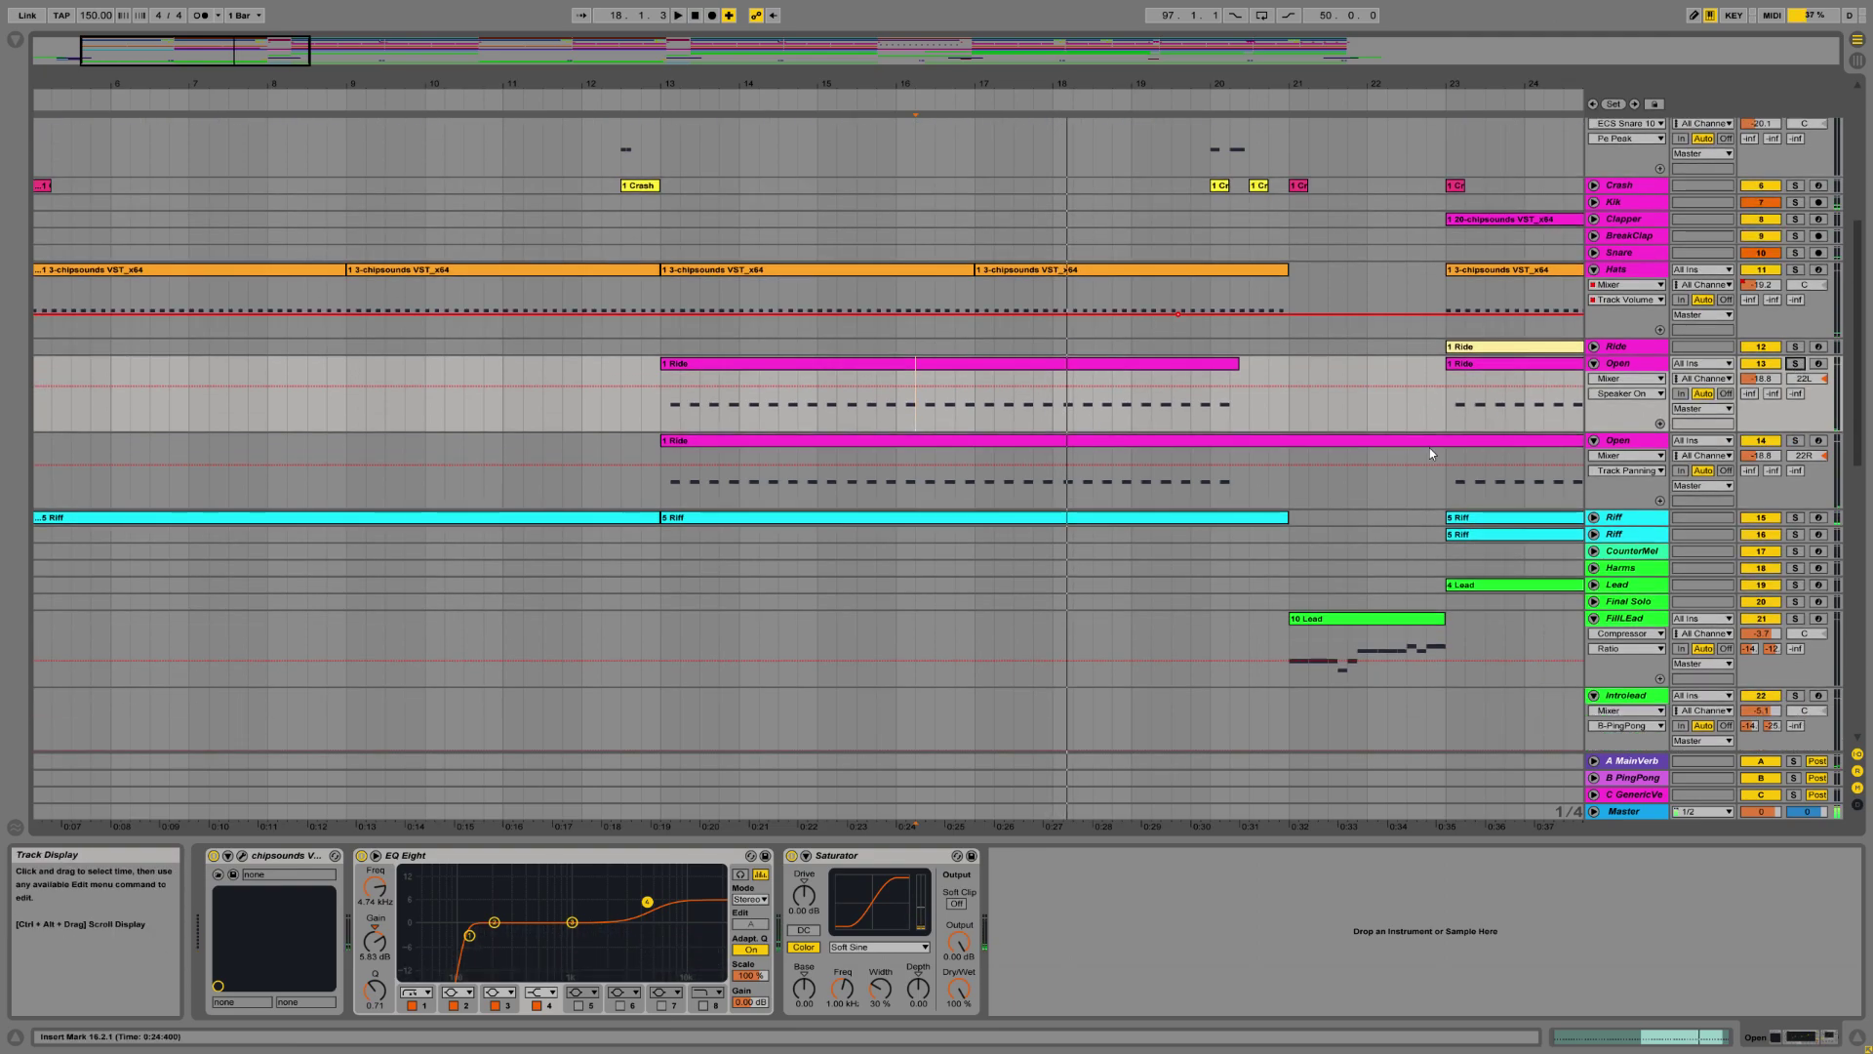
{"action": "scroll", "coordinate": [1145, 401], "scroll_direction": "up", "scroll_amount": 1}
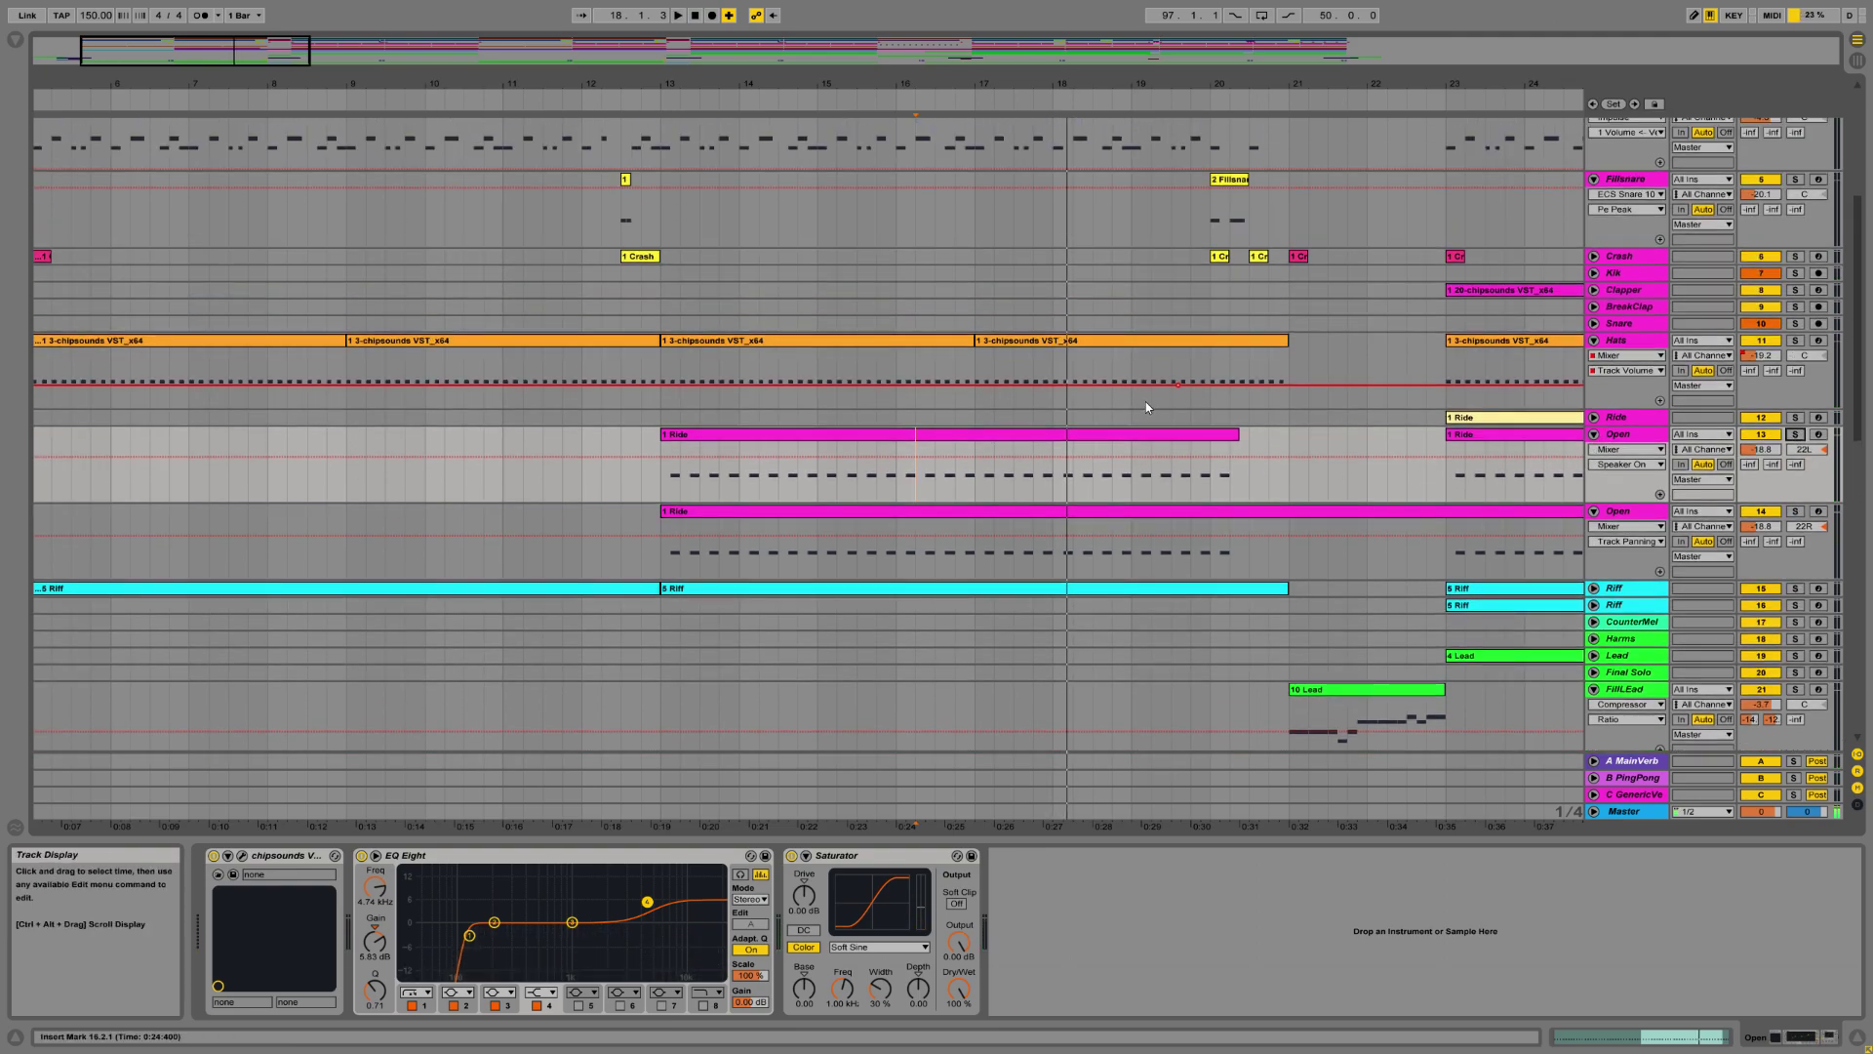
{"action": "key", "text": "minus"}
{"action": "key", "text": "minus"}
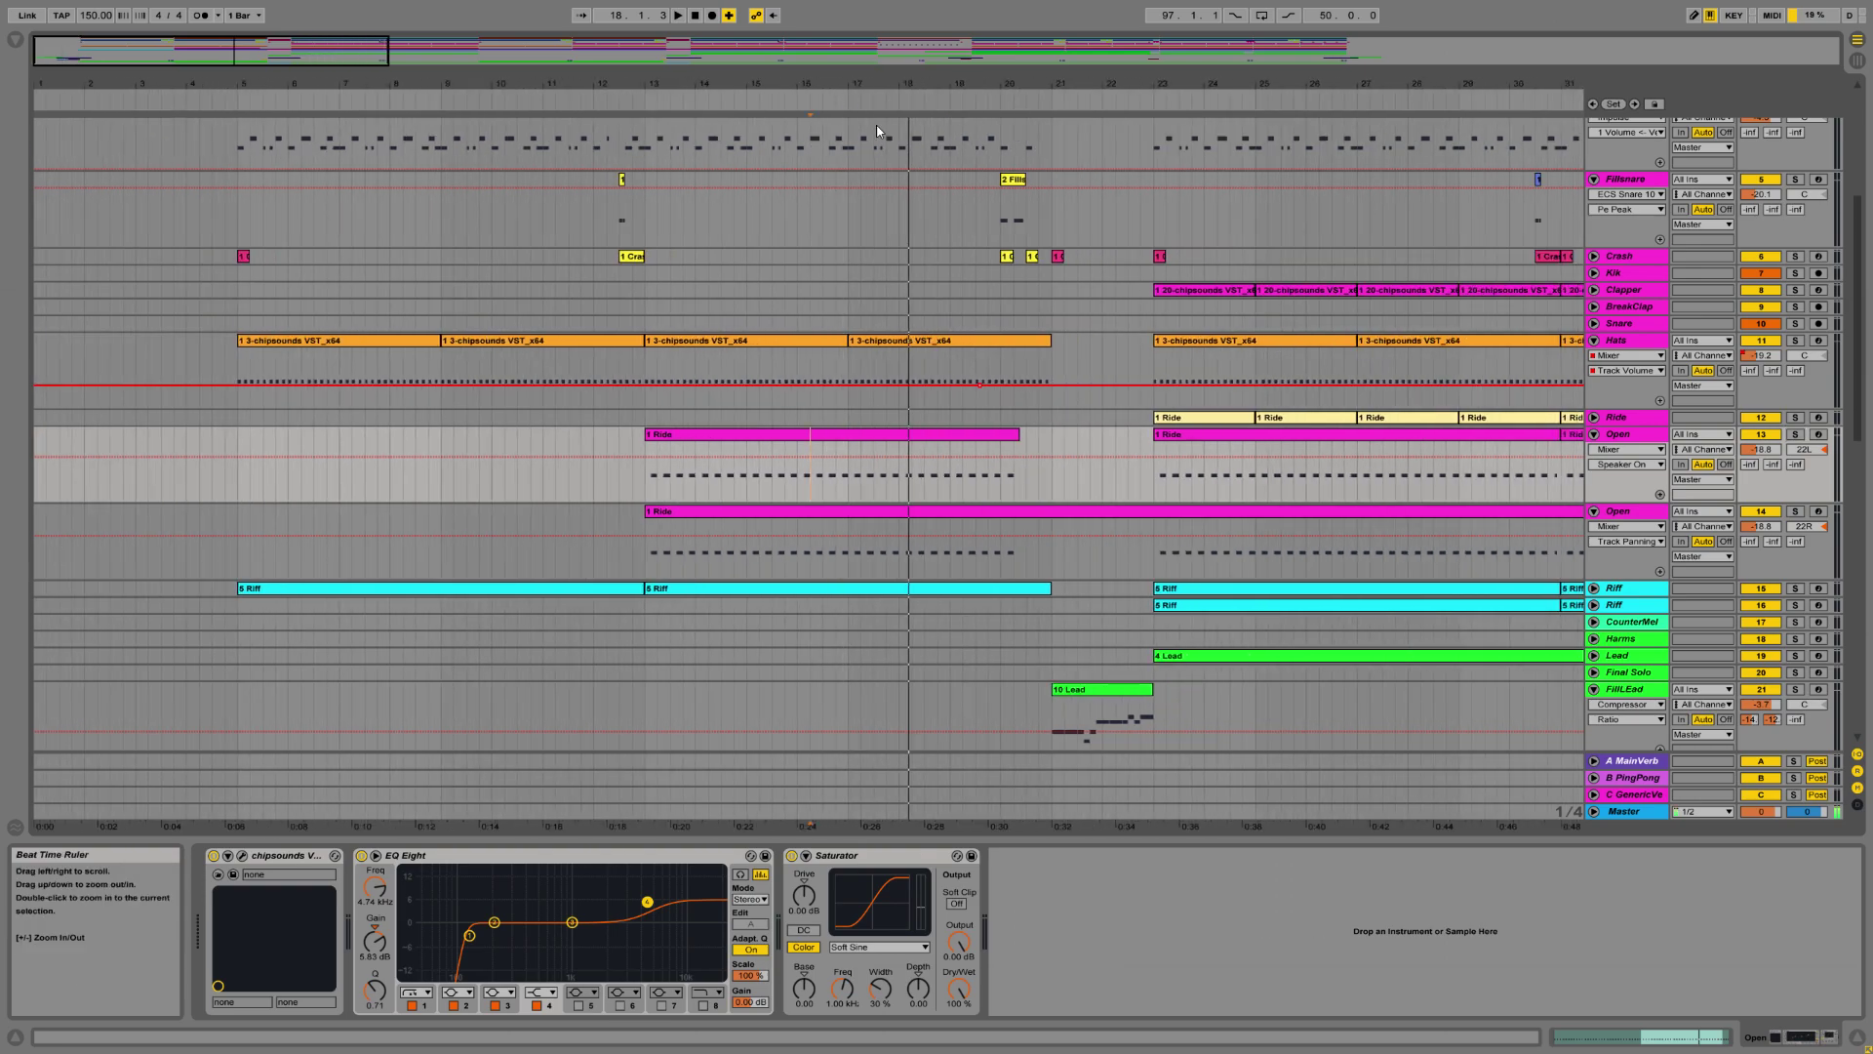
{"action": "scroll", "coordinate": [1130, 587], "scroll_direction": "down", "scroll_amount": 1}
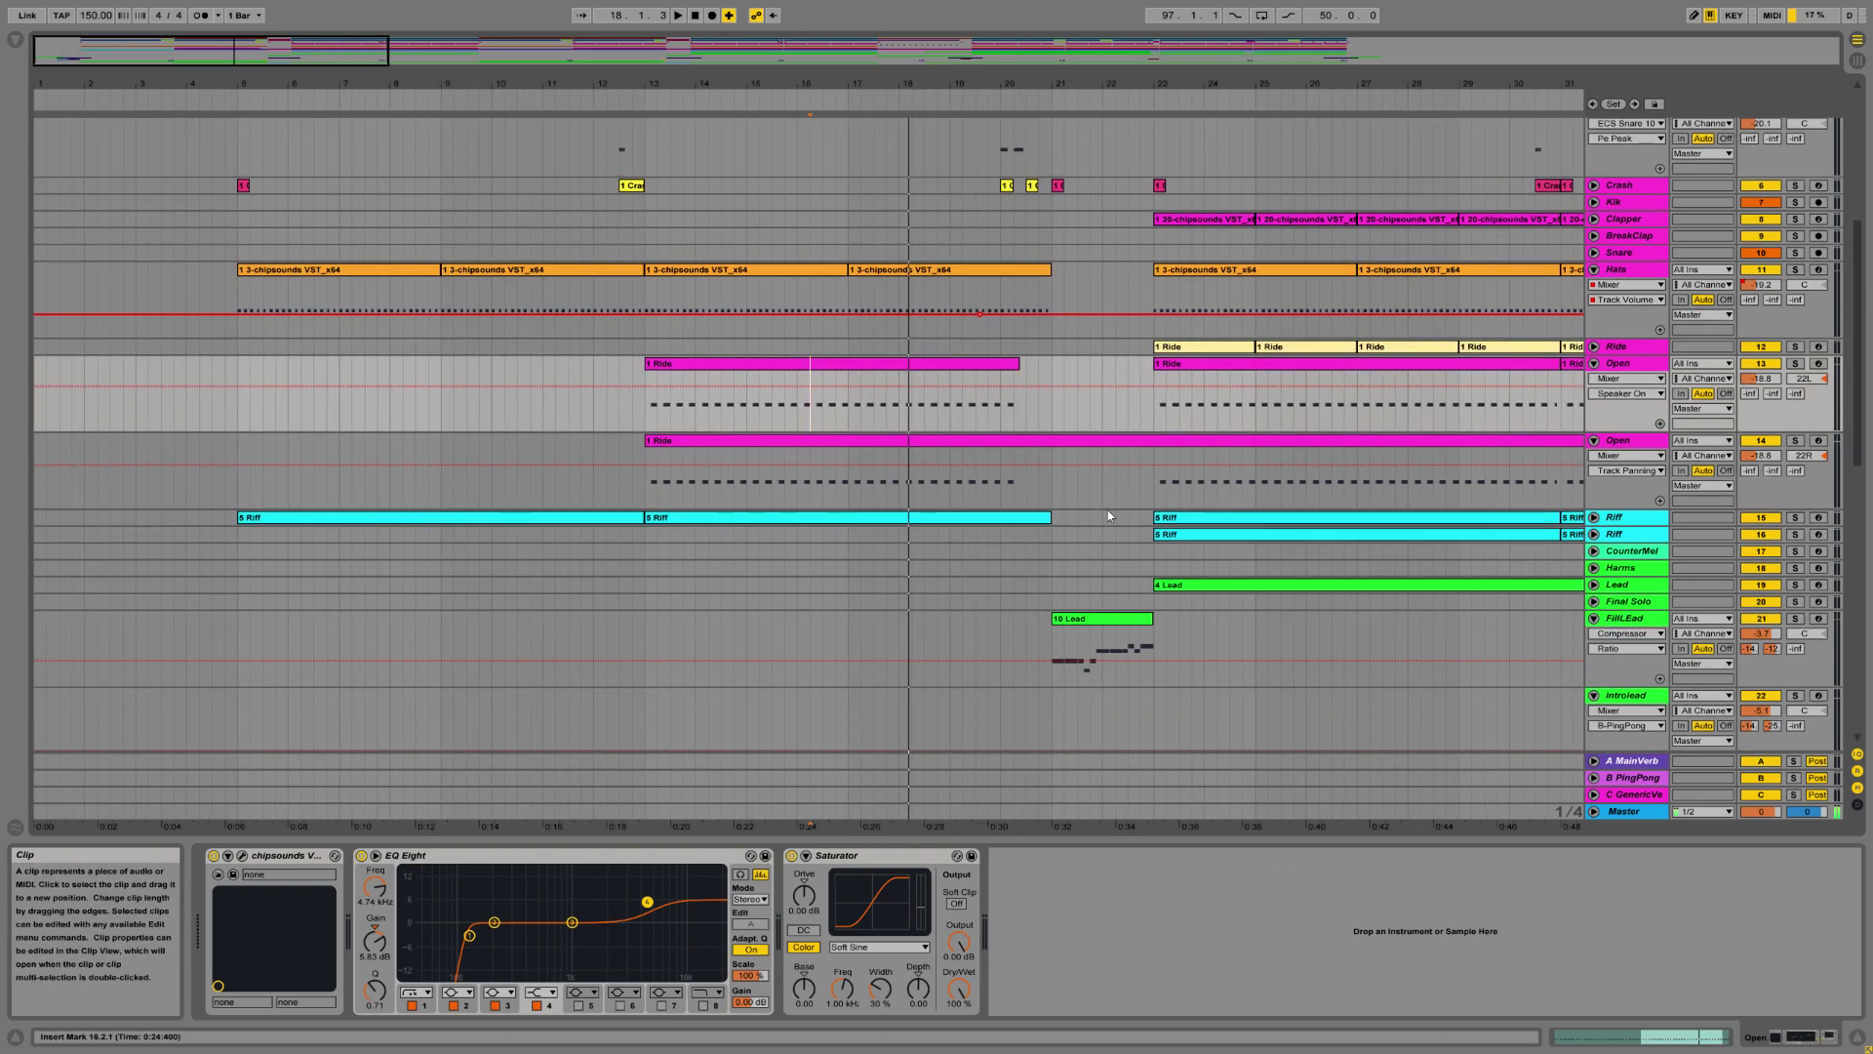
{"action": "left_click", "coordinate": [1594, 518]}
{"action": "left_click", "coordinate": [646, 576]}
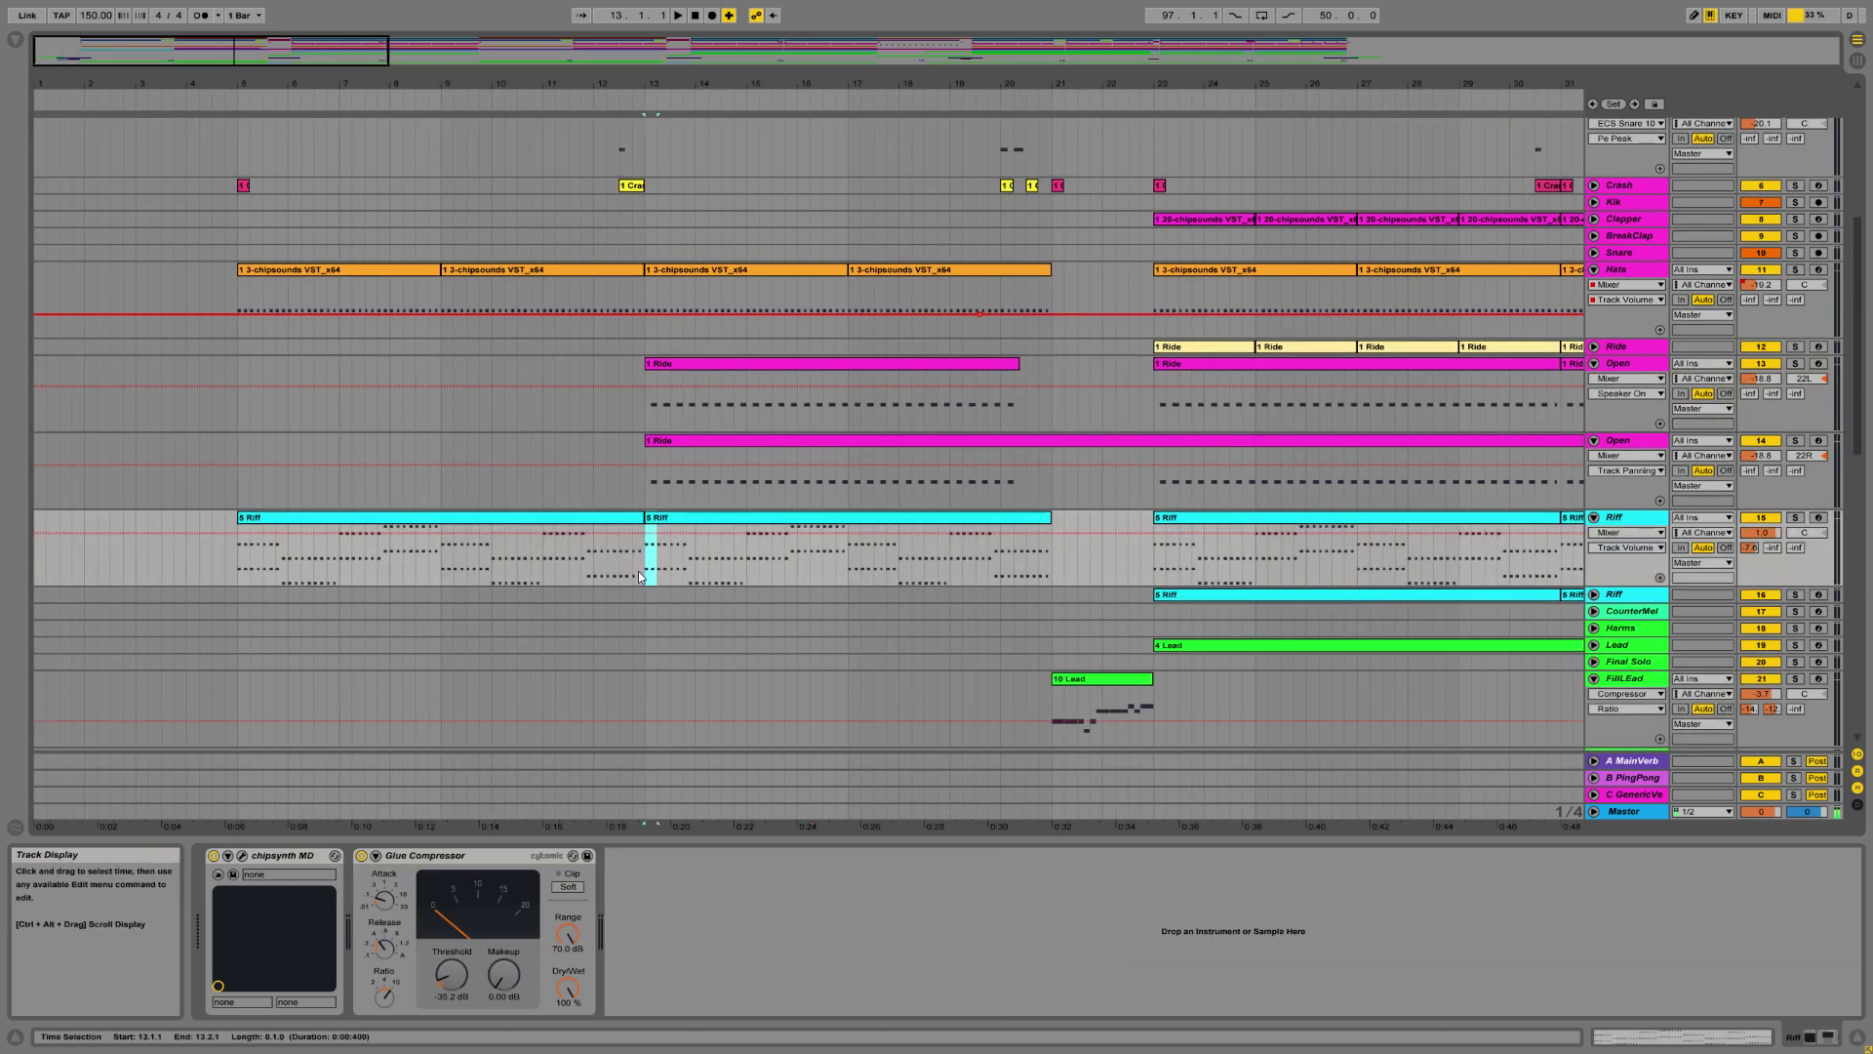
{"action": "left_click", "coordinate": [1795, 518]}
{"action": "key", "text": "space"}
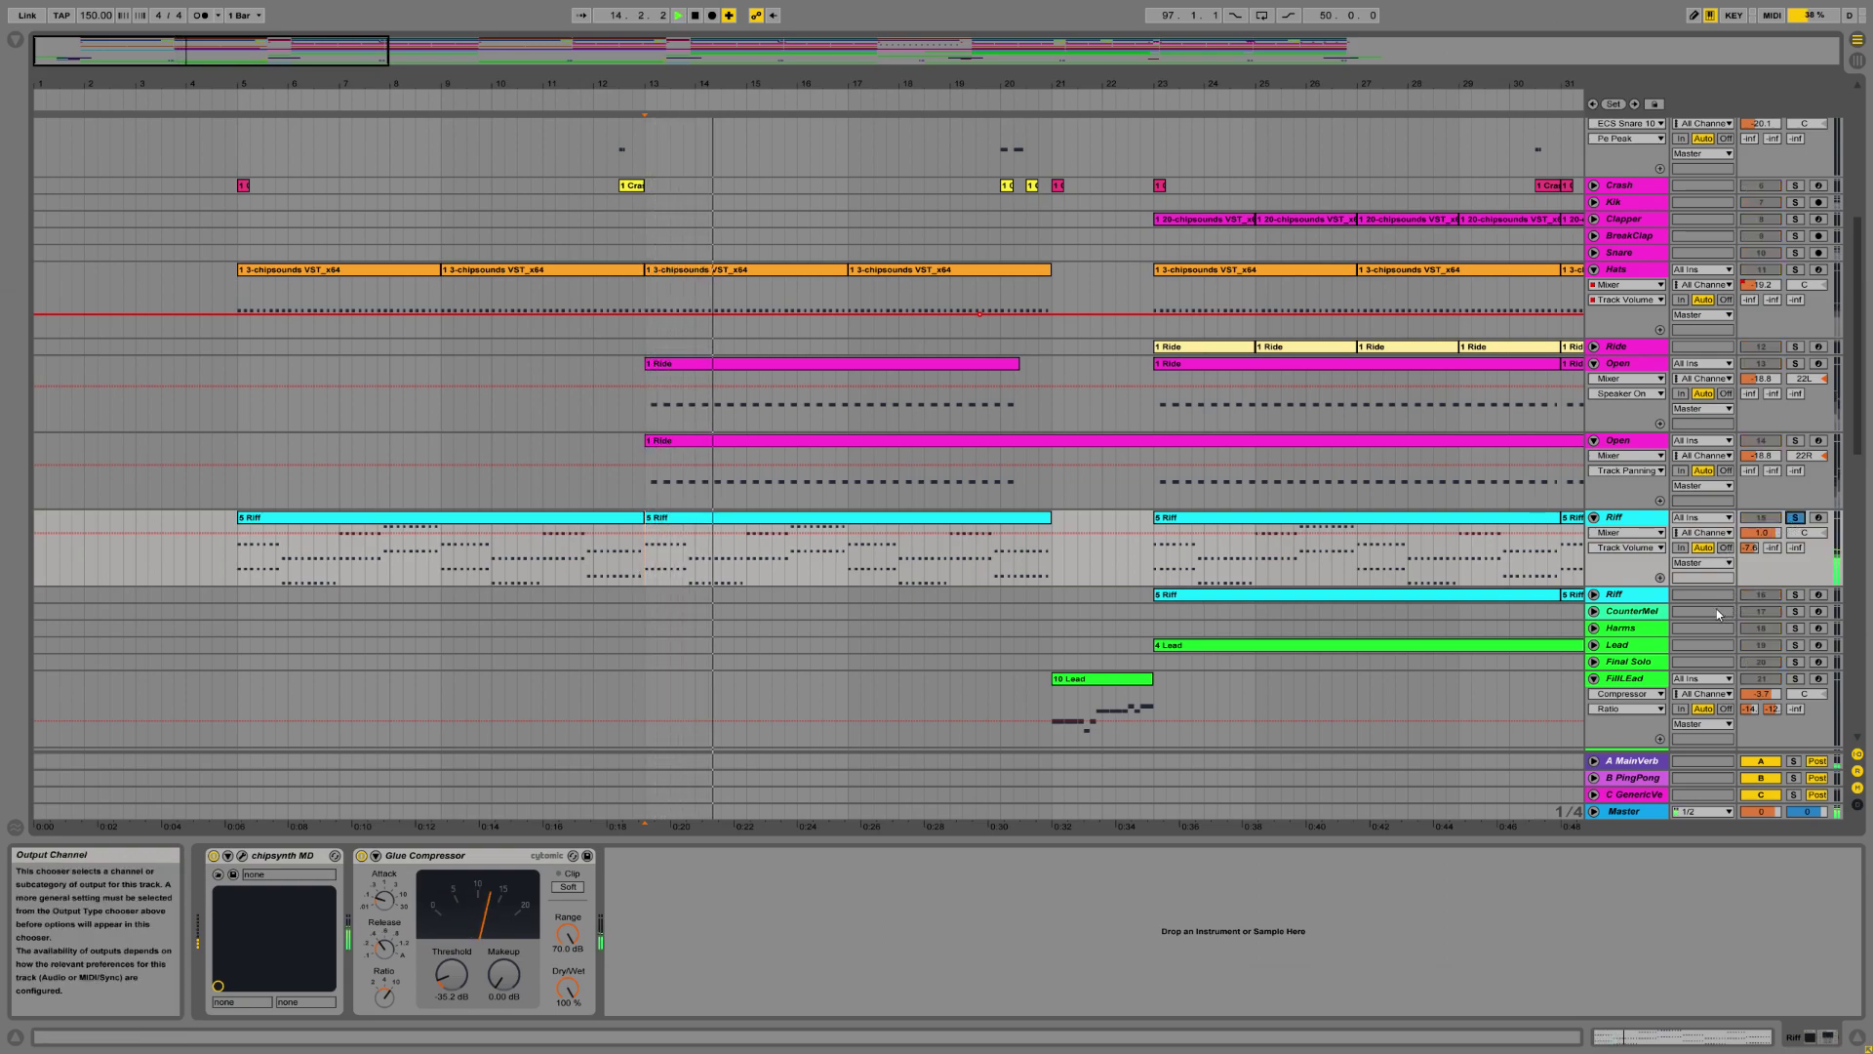
{"action": "left_click", "coordinate": [1798, 519]}
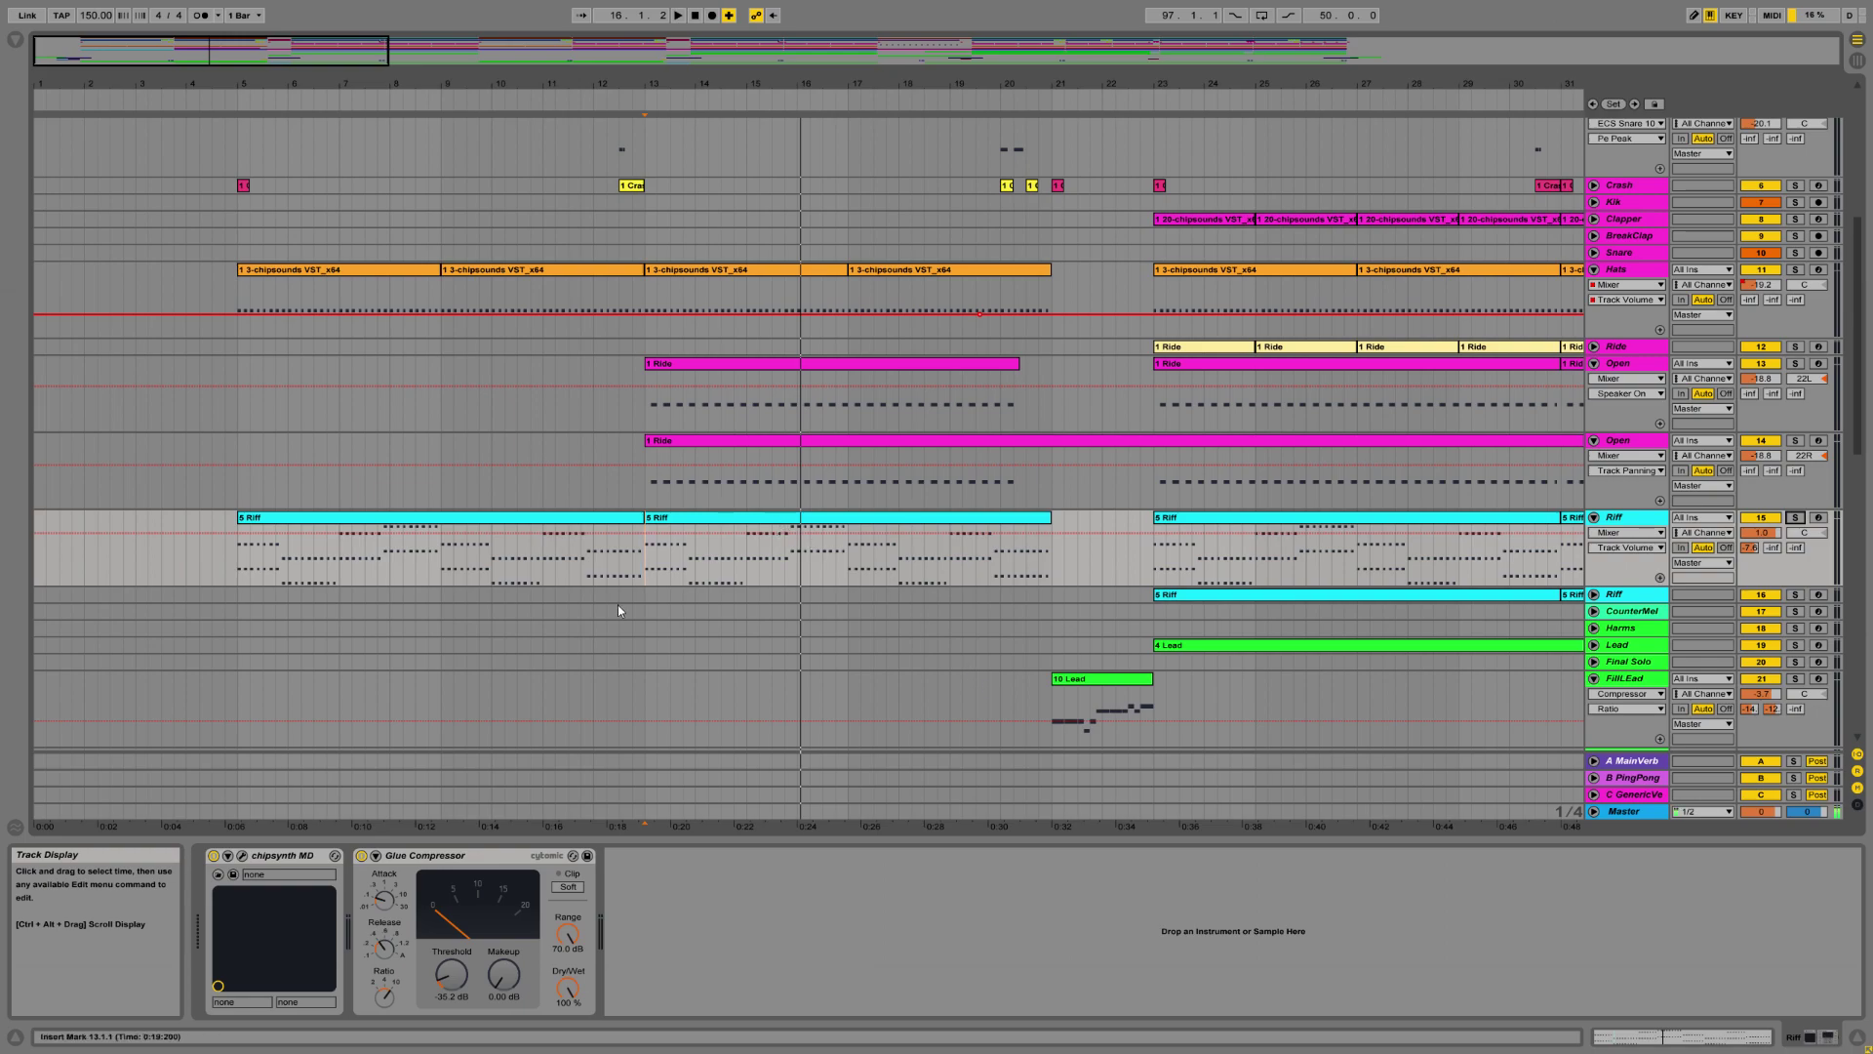
Solo the first Riff track again, replay it from bar 13, stop playback and release the solo.
{"action": "left_click", "coordinate": [1796, 518]}
{"action": "key", "text": "space"}
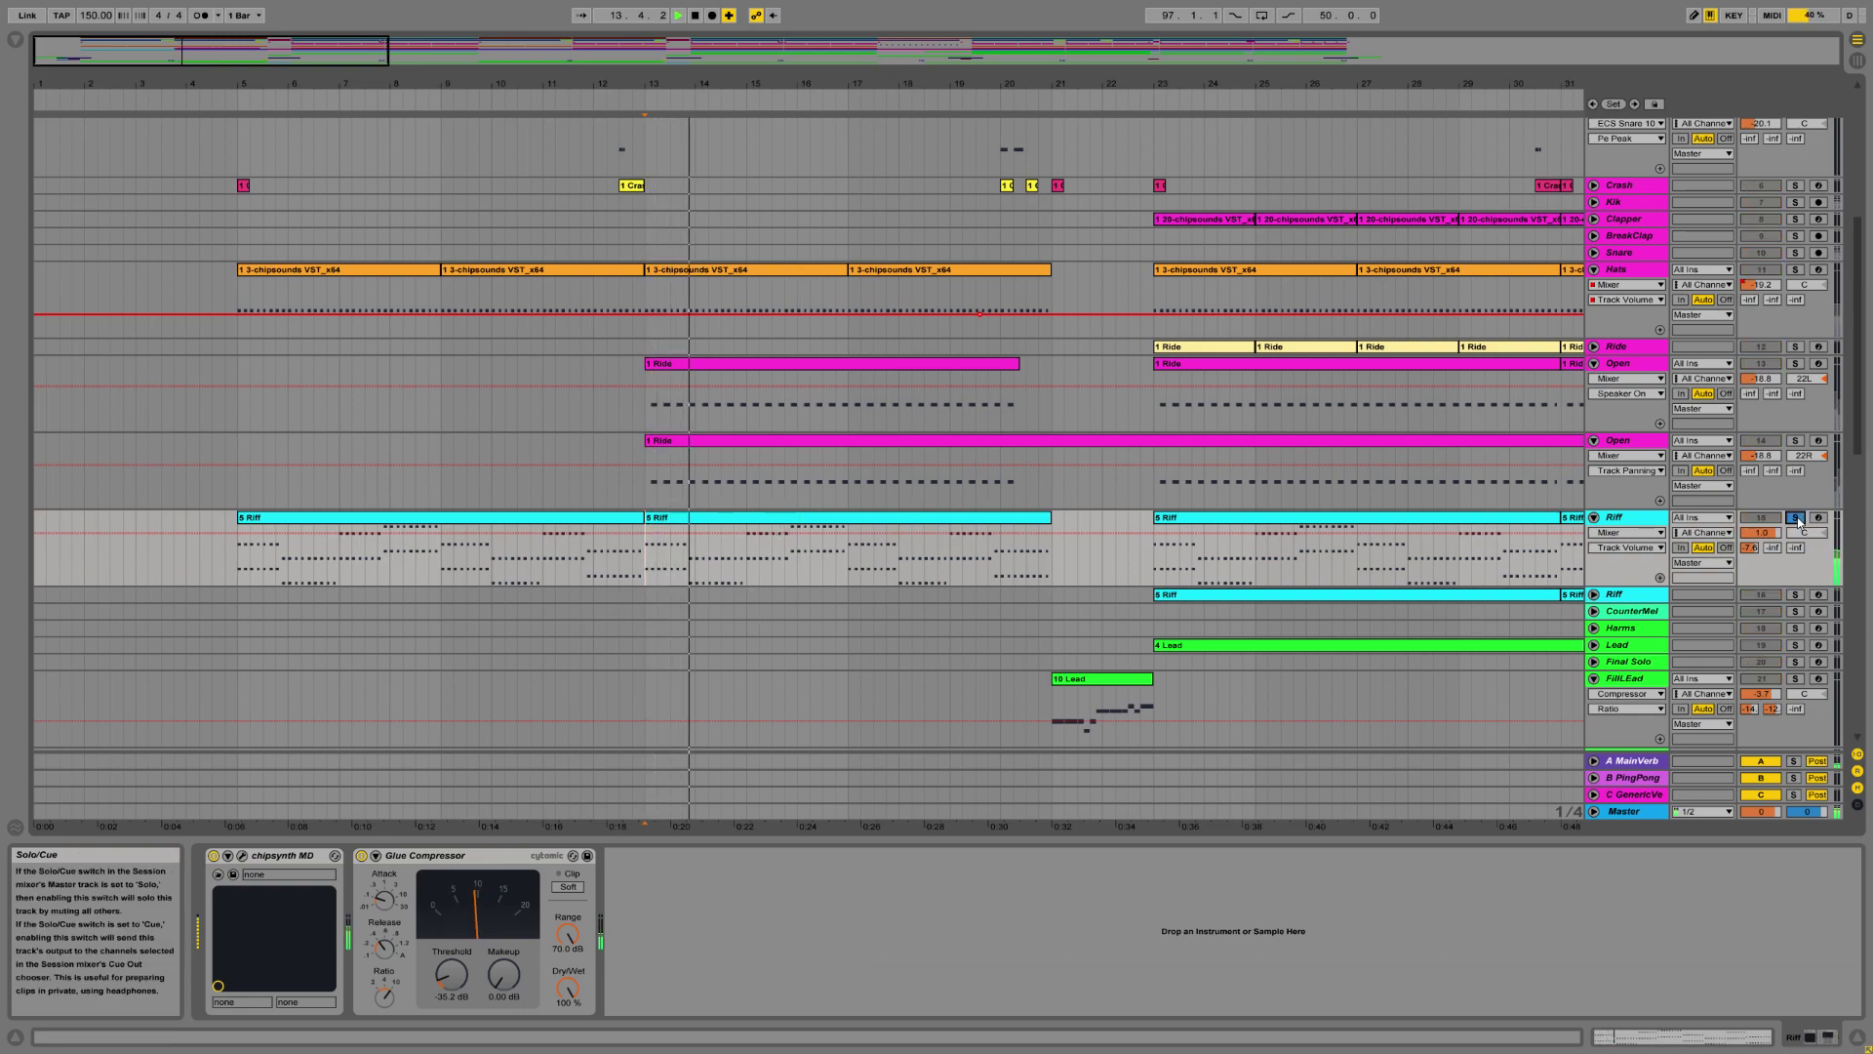
{"action": "key", "text": "space"}
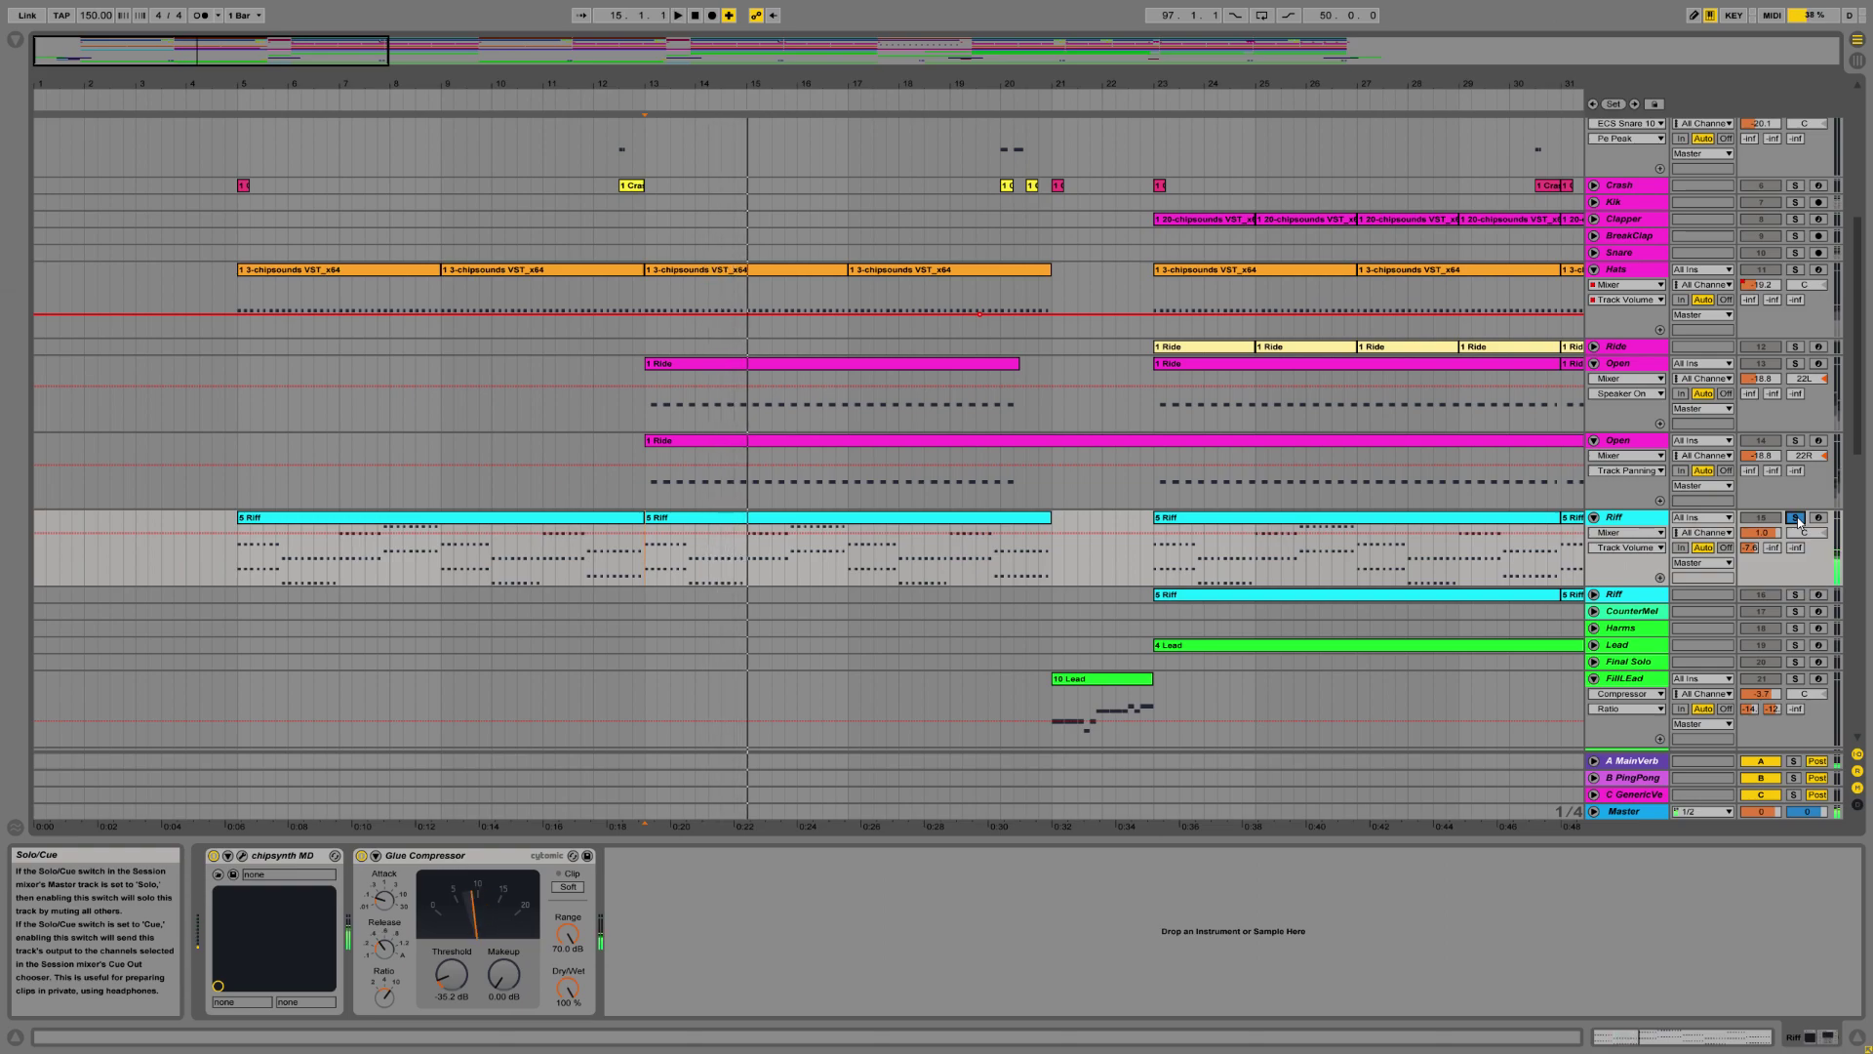
{"action": "left_click", "coordinate": [1796, 518]}
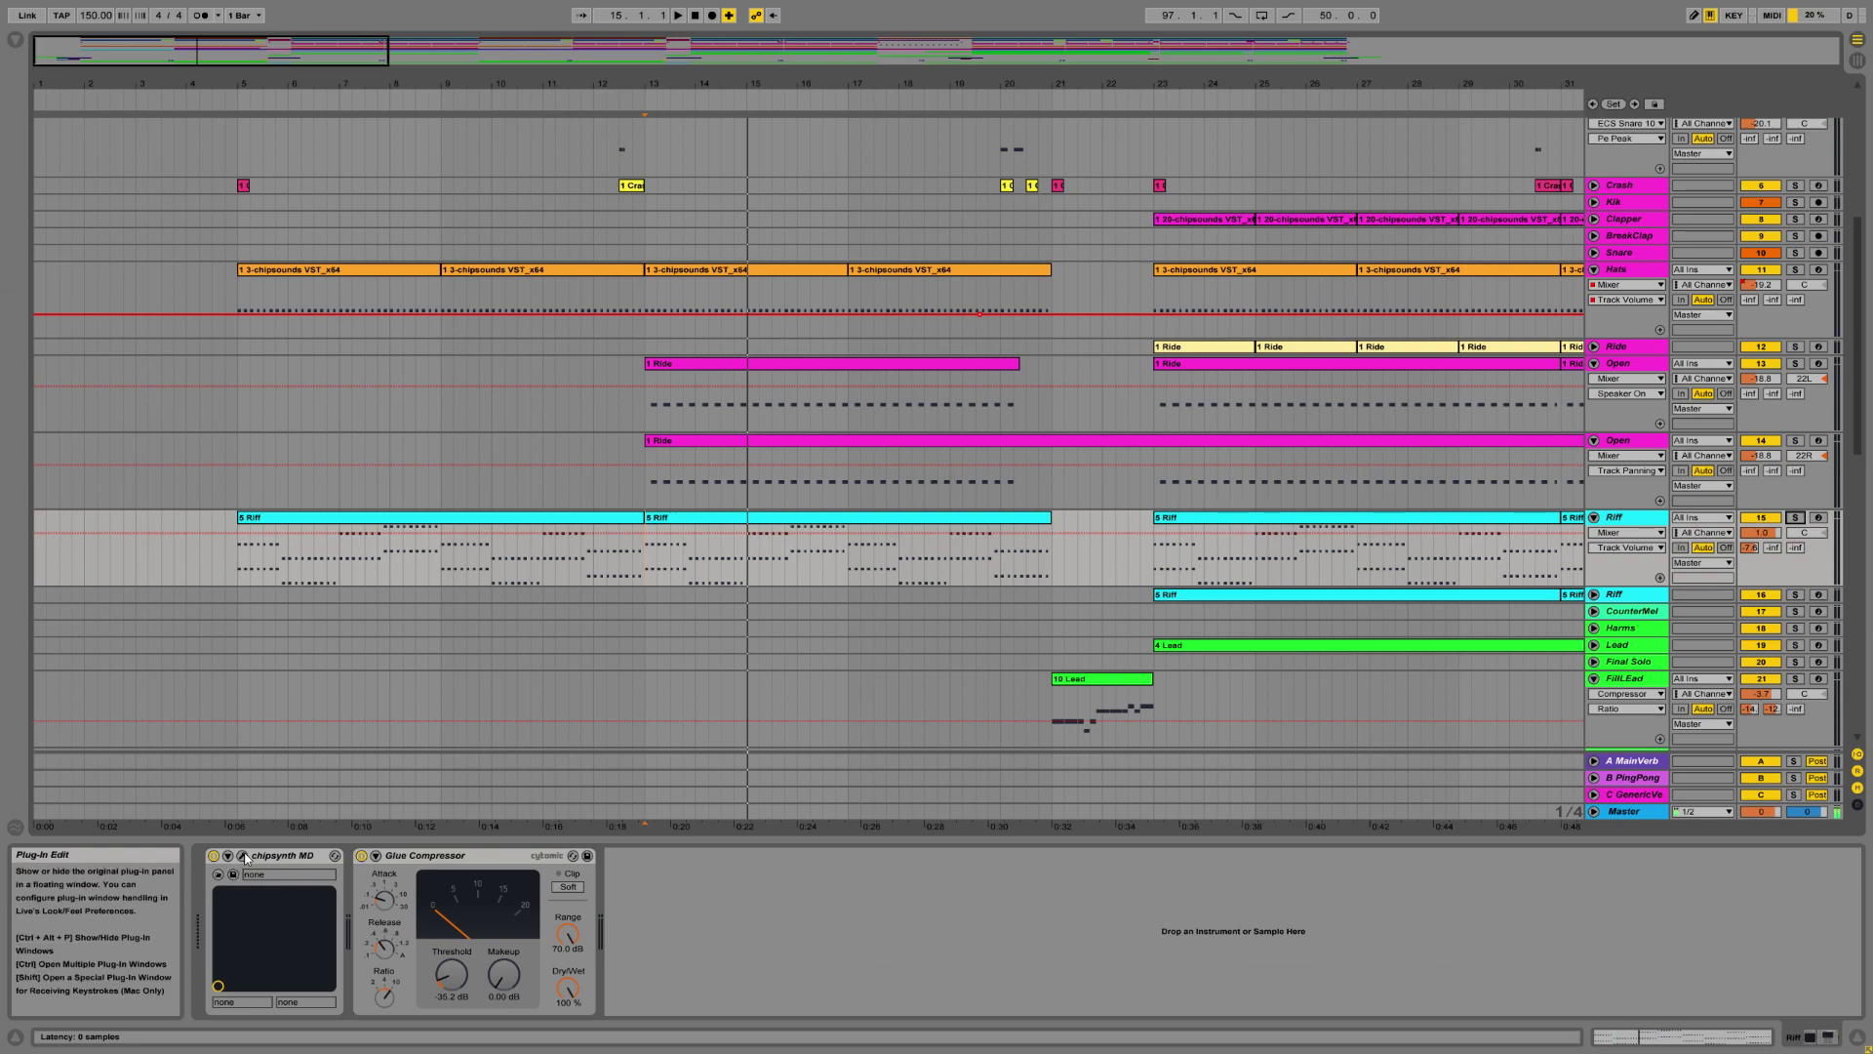
Examine the chipsynth MD patch used on the first Riff track, then close the plug-in window.
{"action": "left_click", "coordinate": [242, 855]}
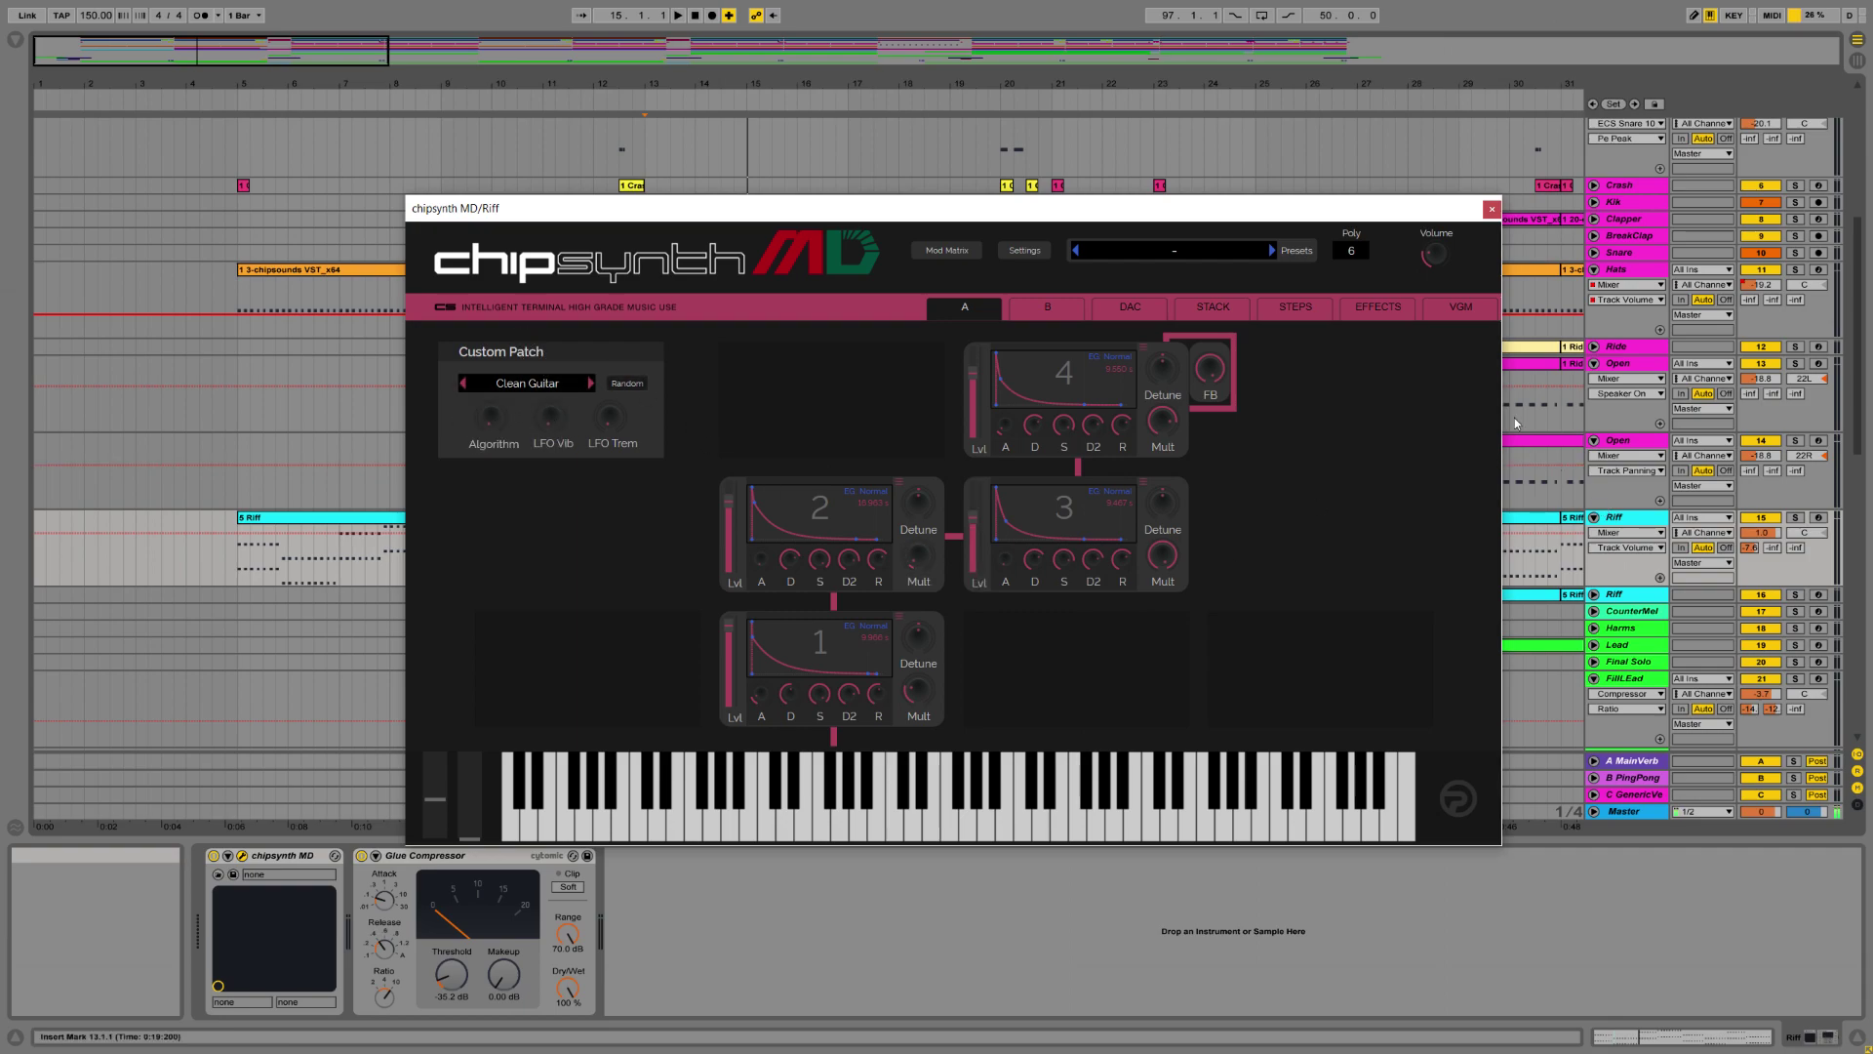
{"action": "left_click", "coordinate": [1490, 210]}
Unfold the second Riff track and play it soloed from bar 23, then stop playback.
{"action": "scroll", "coordinate": [1177, 589], "scroll_direction": "down", "scroll_amount": 1}
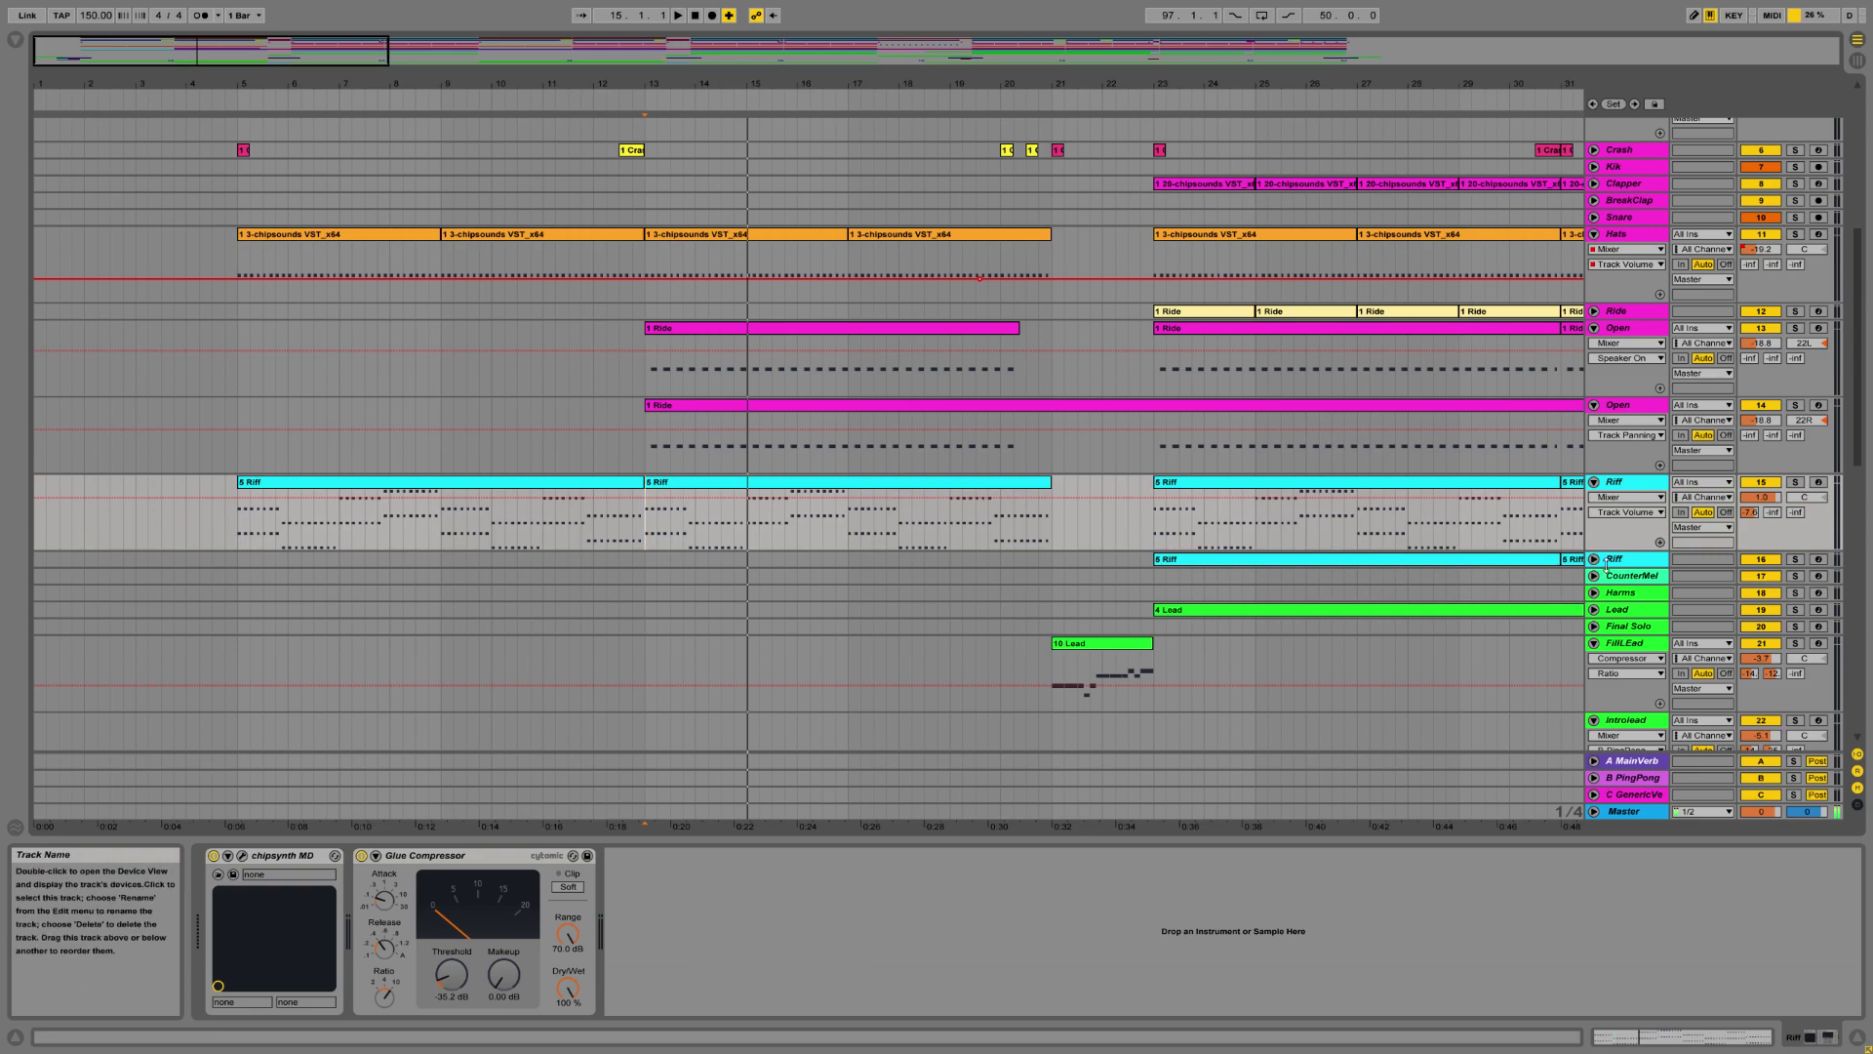
{"action": "left_click", "coordinate": [1594, 559]}
{"action": "left_click", "coordinate": [1158, 614]}
{"action": "left_click", "coordinate": [1160, 613]}
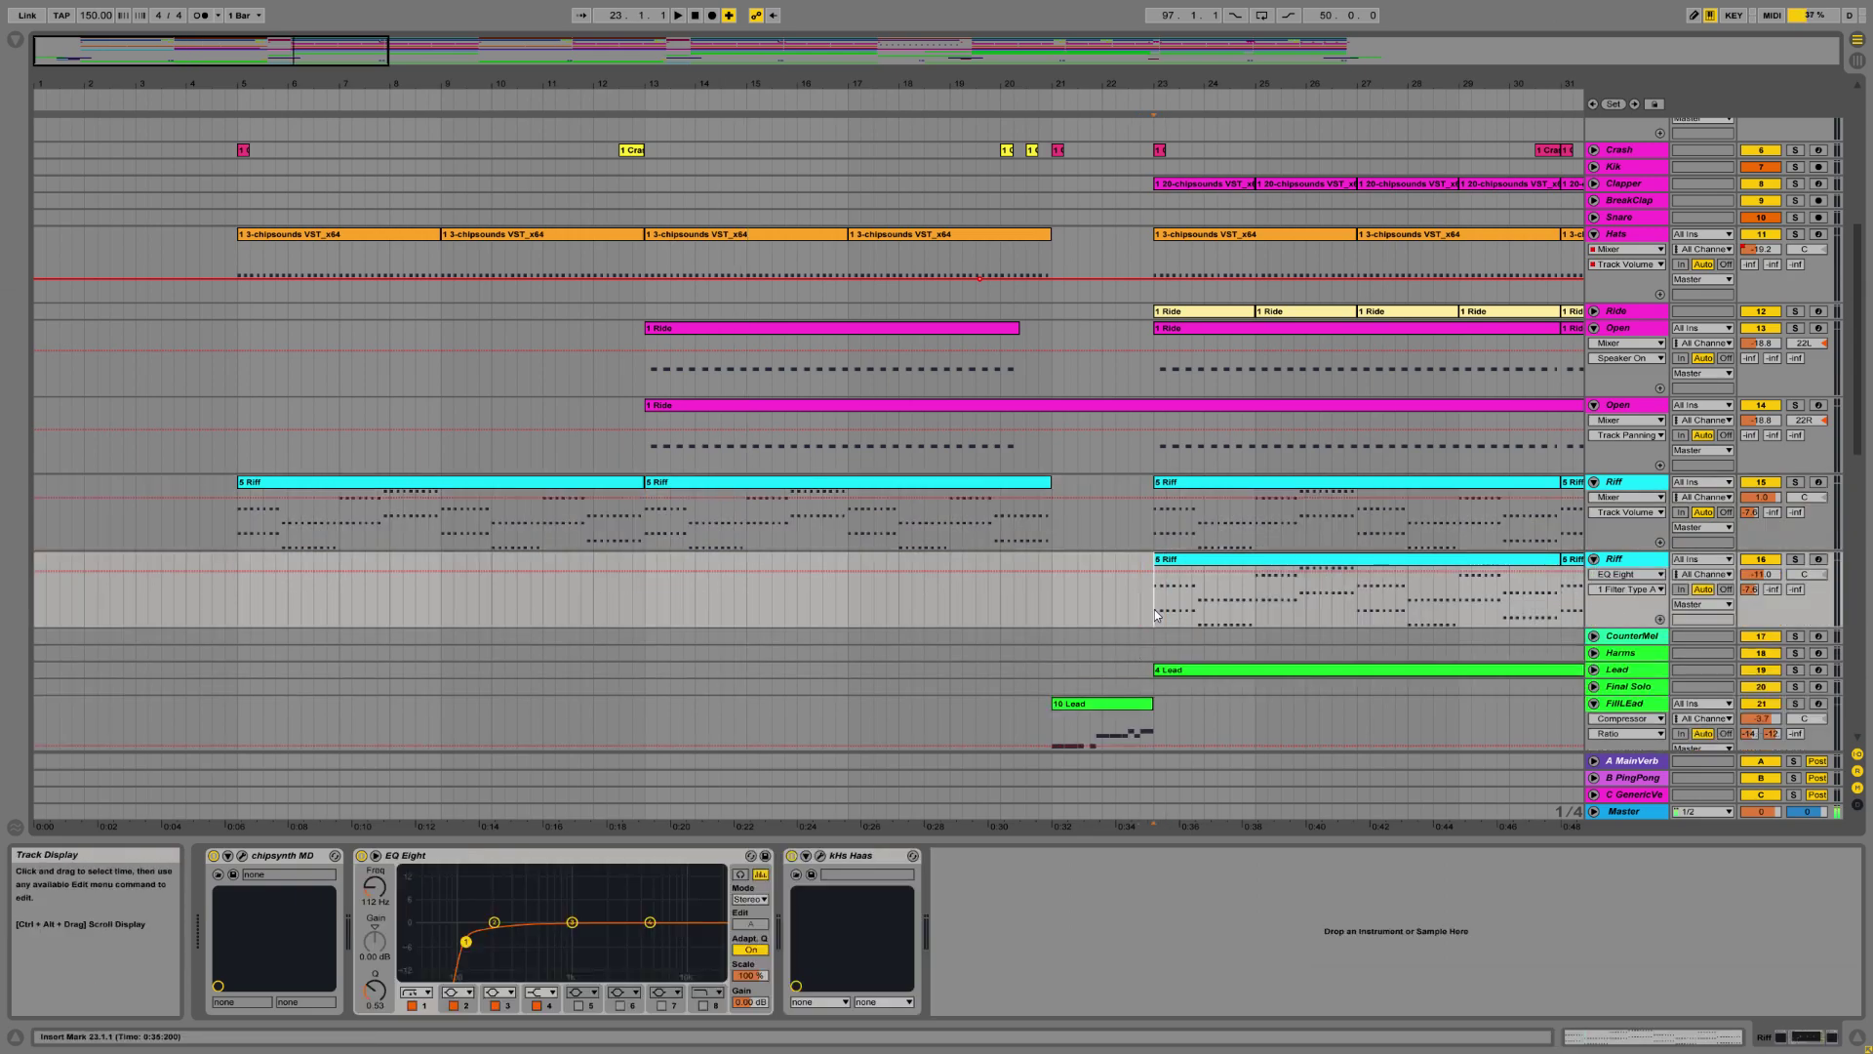
{"action": "left_click", "coordinate": [1796, 560]}
{"action": "key", "text": "space"}
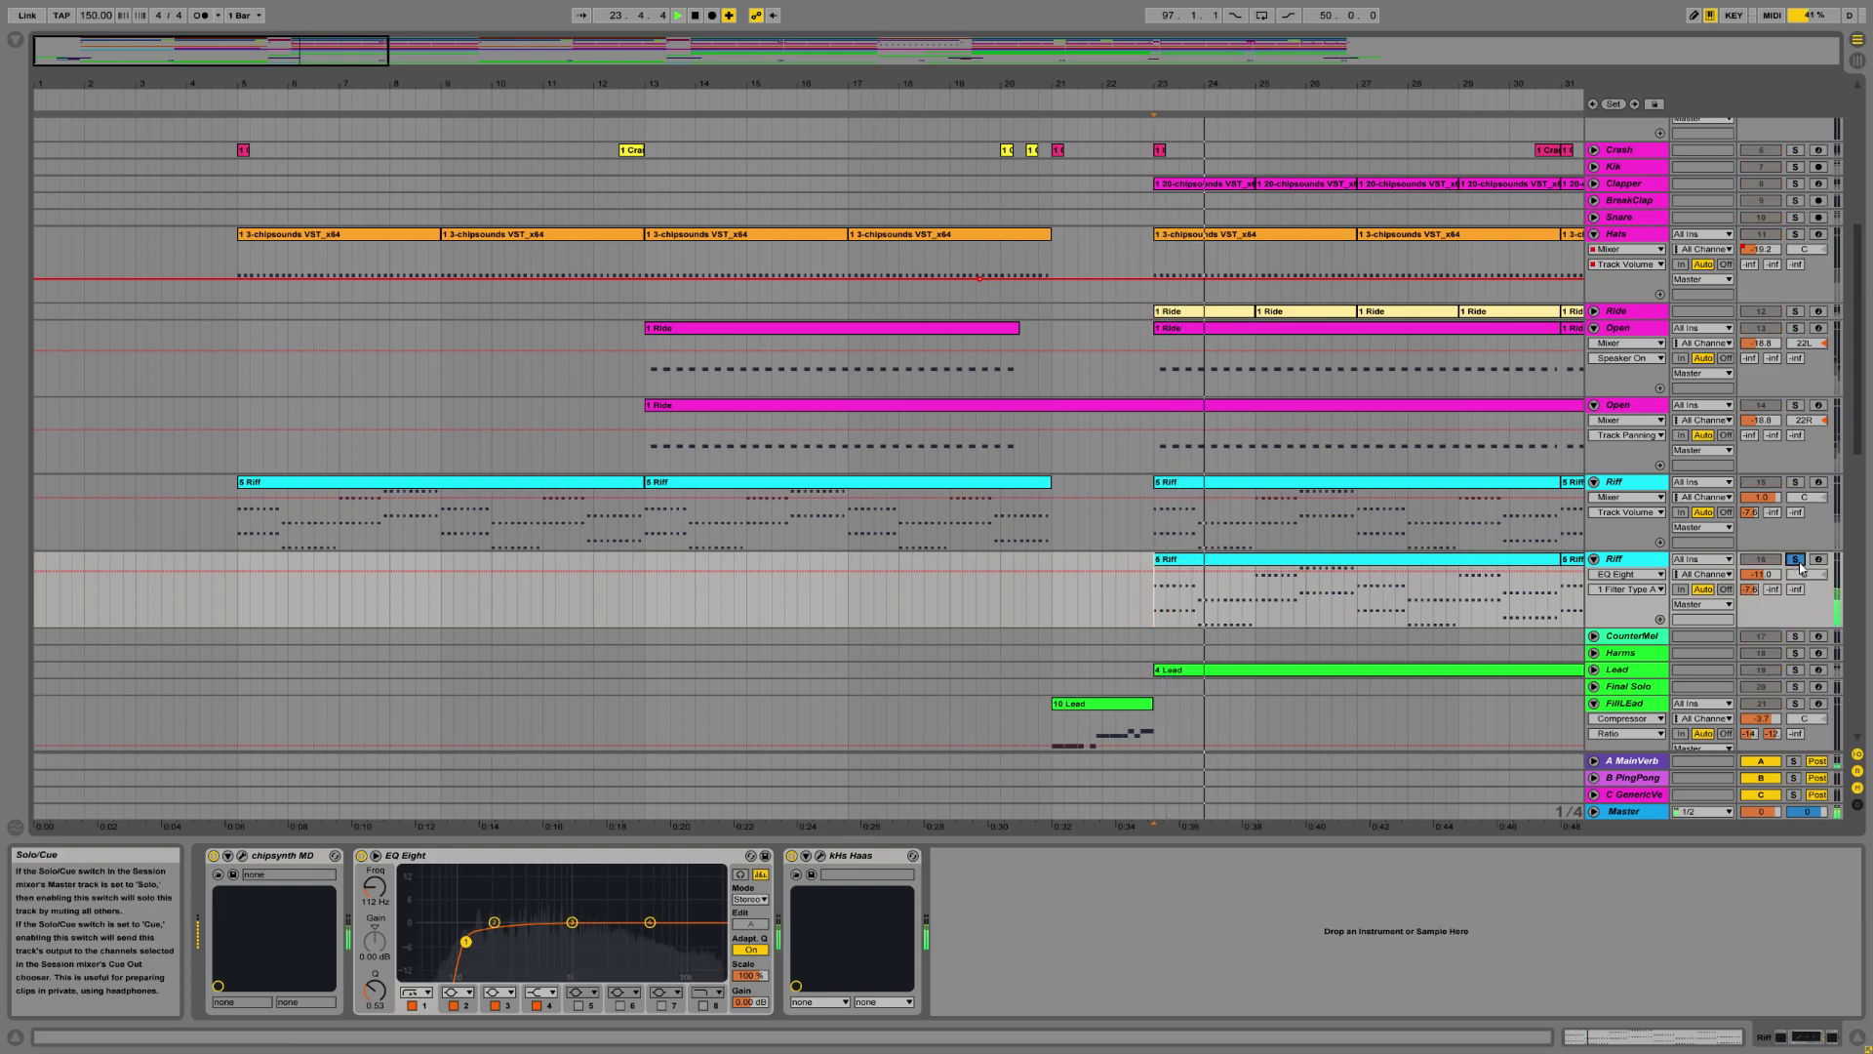
{"action": "key", "text": "space"}
Add the first Riff track to the solo, play both Riff tracks together from bar 23, then release the solos.
{"action": "left_click", "coordinate": [1795, 482], "text": "ctrl"}
{"action": "key", "text": "space"}
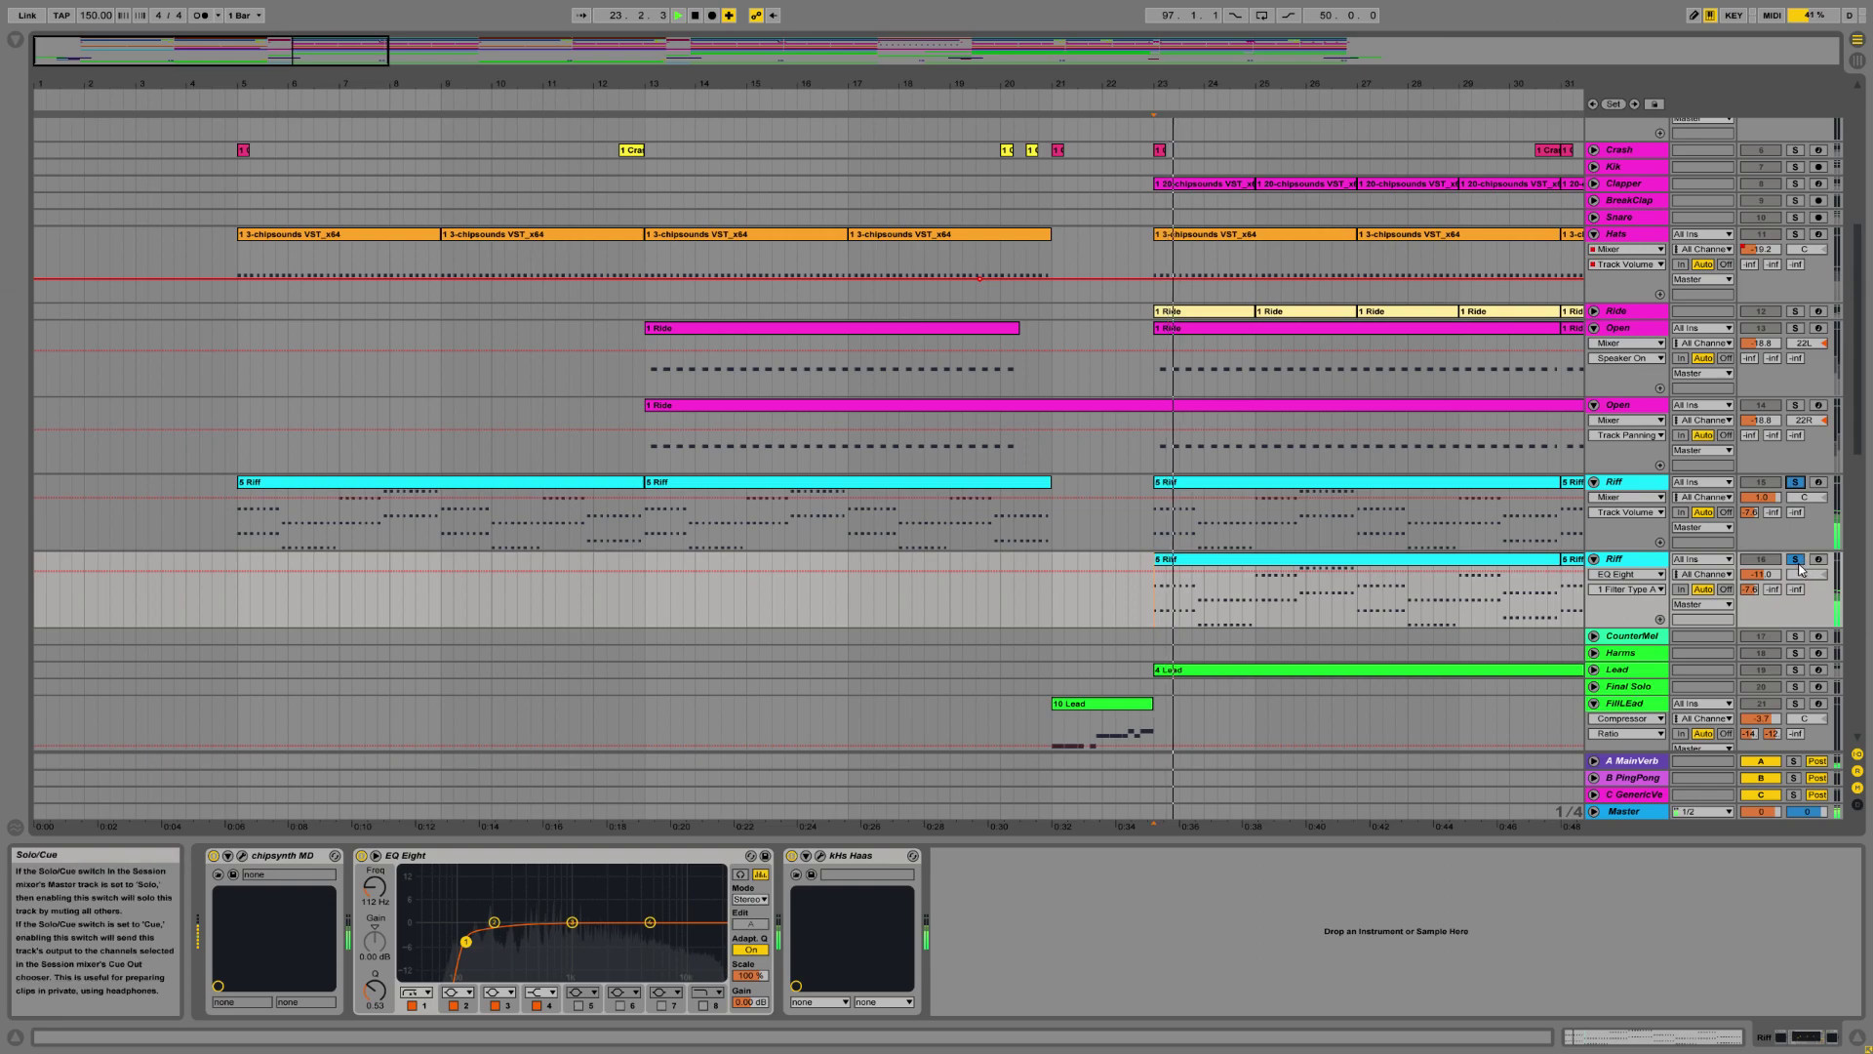
{"action": "left_click", "coordinate": [1803, 562]}
{"action": "left_click", "coordinate": [1797, 560], "text": "ctrl"}
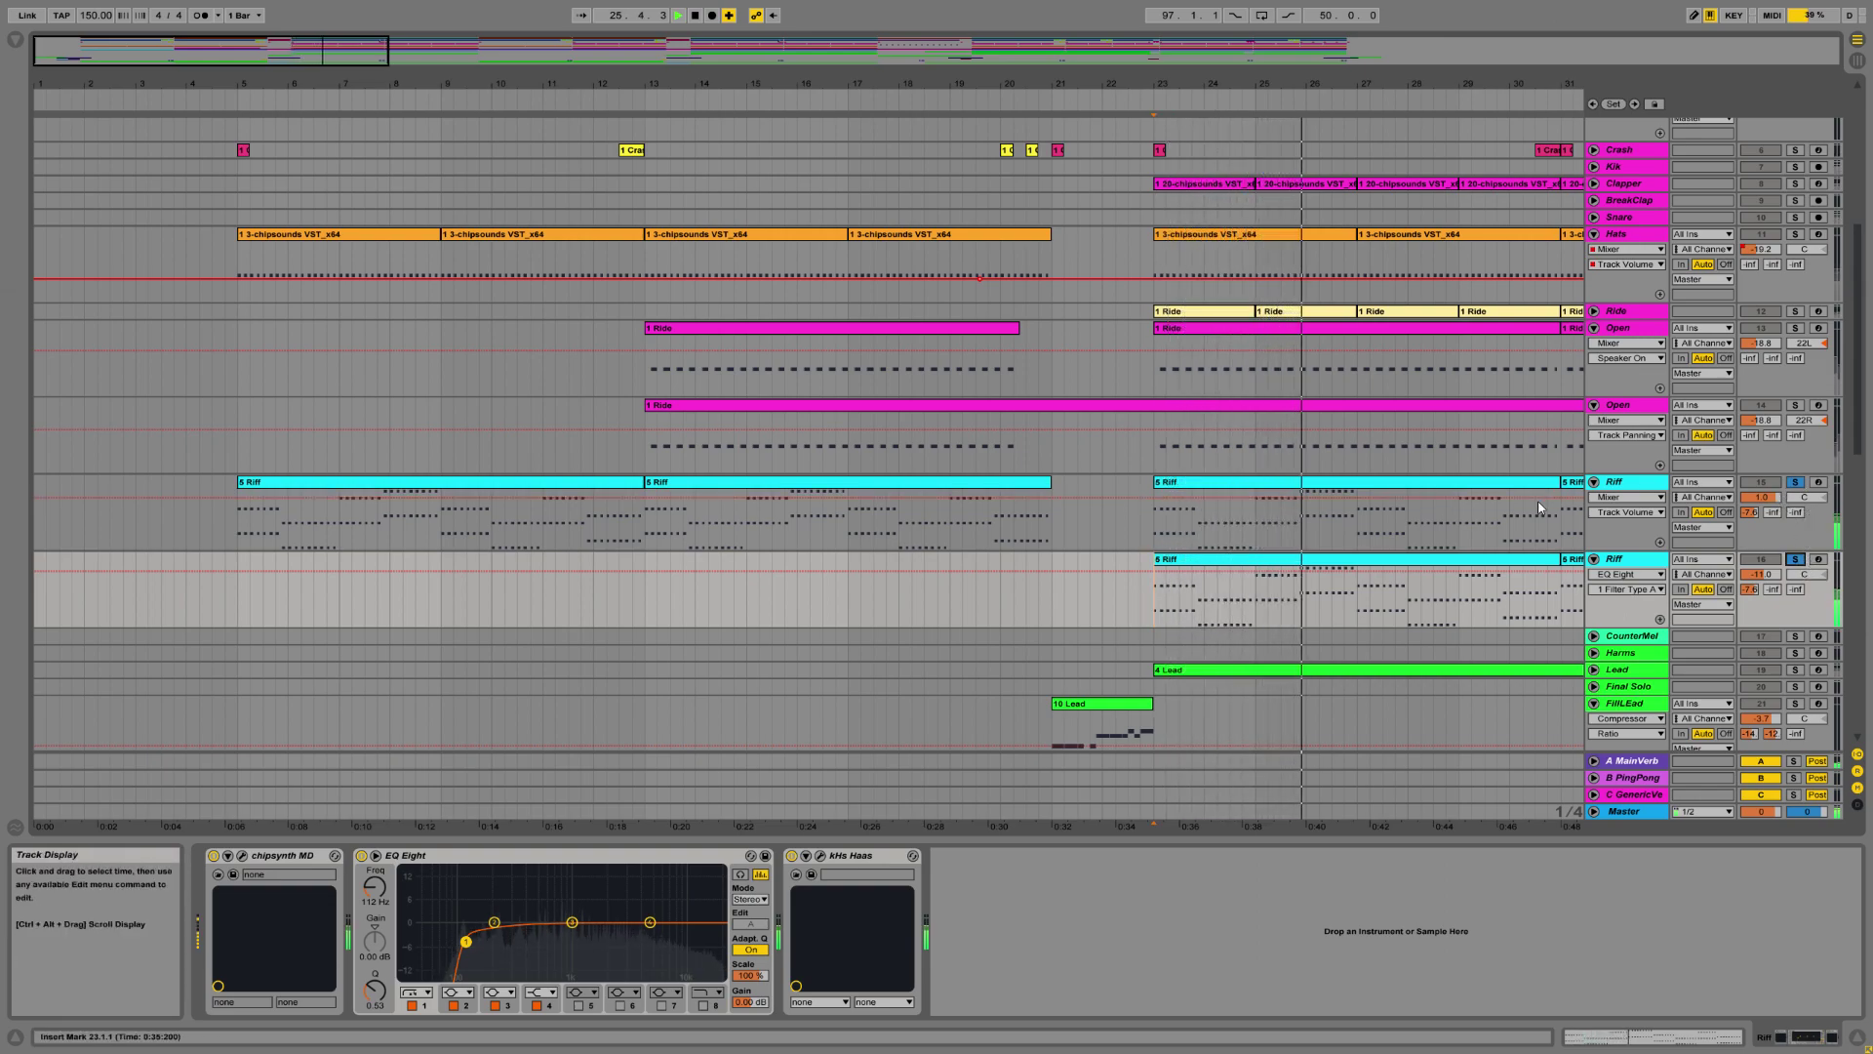
{"action": "left_click", "coordinate": [1795, 560]}
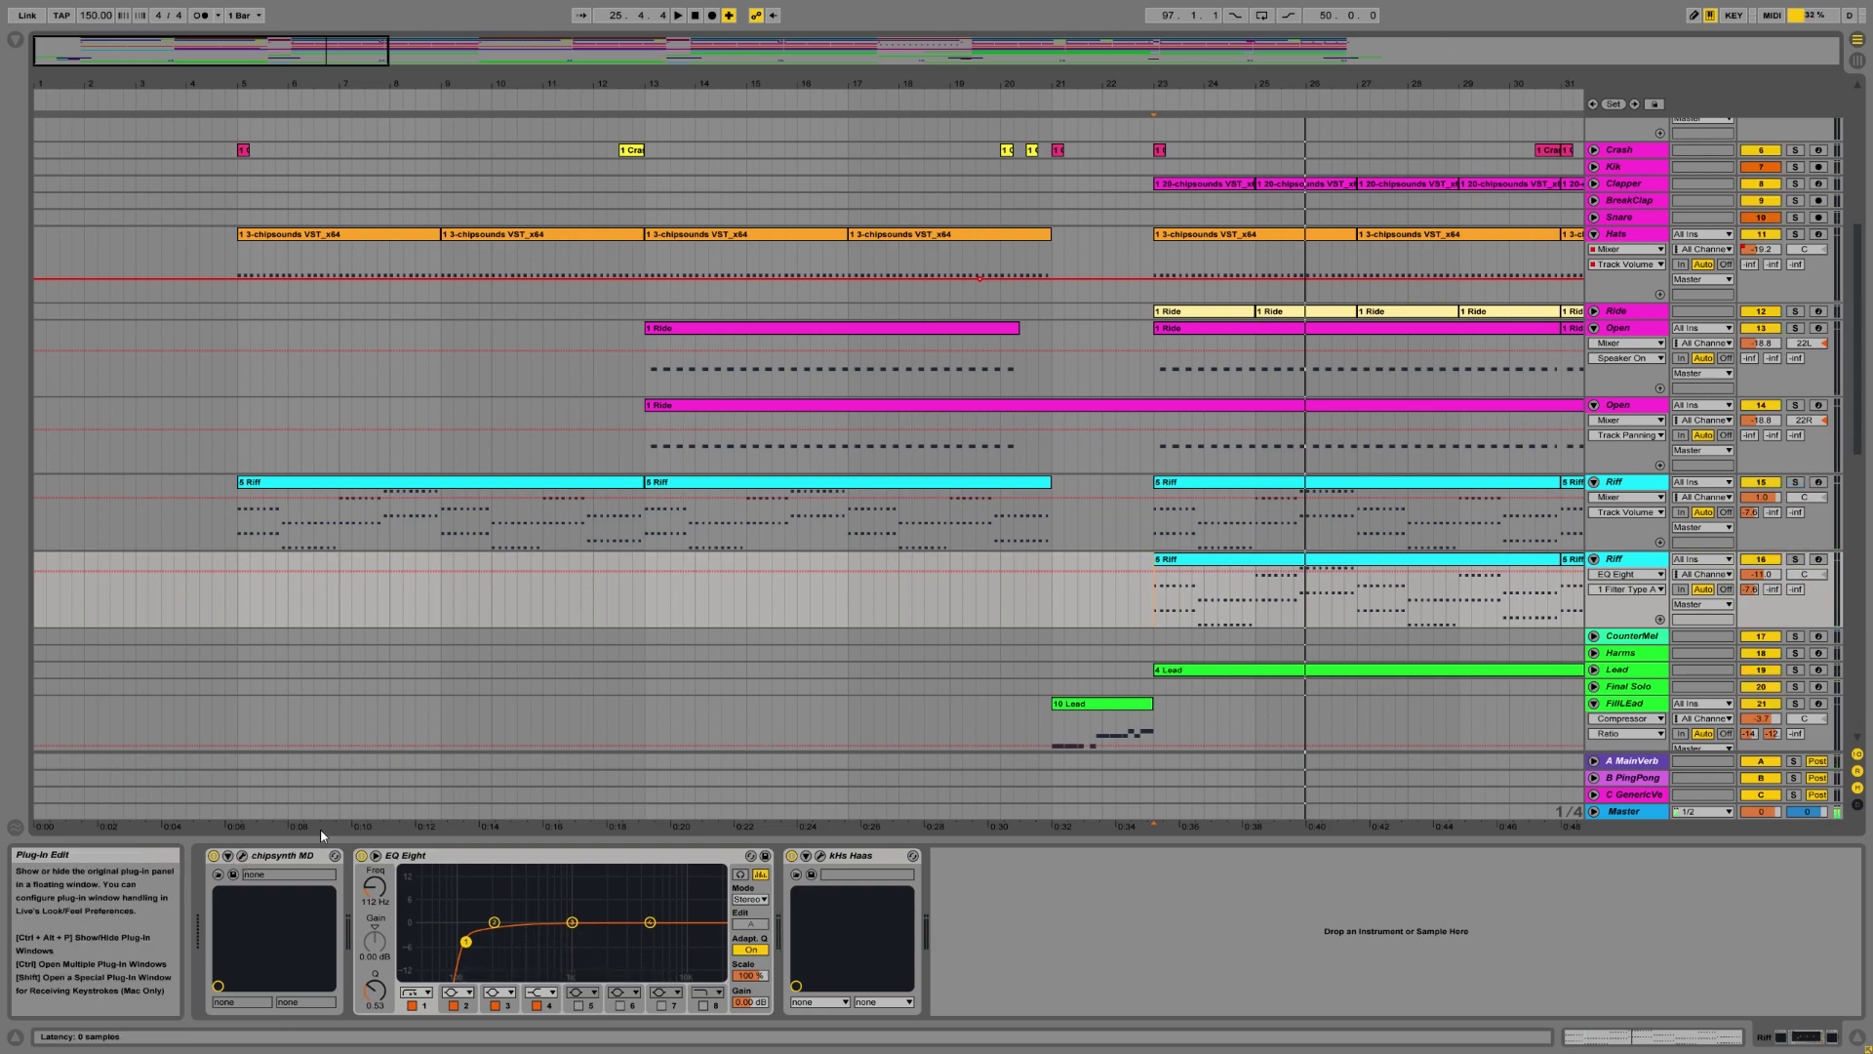
Examine the second Riff track's chipsynth MD patch, including its STACK and DAC pages, then close the plug-in window.
{"action": "left_click", "coordinate": [242, 855]}
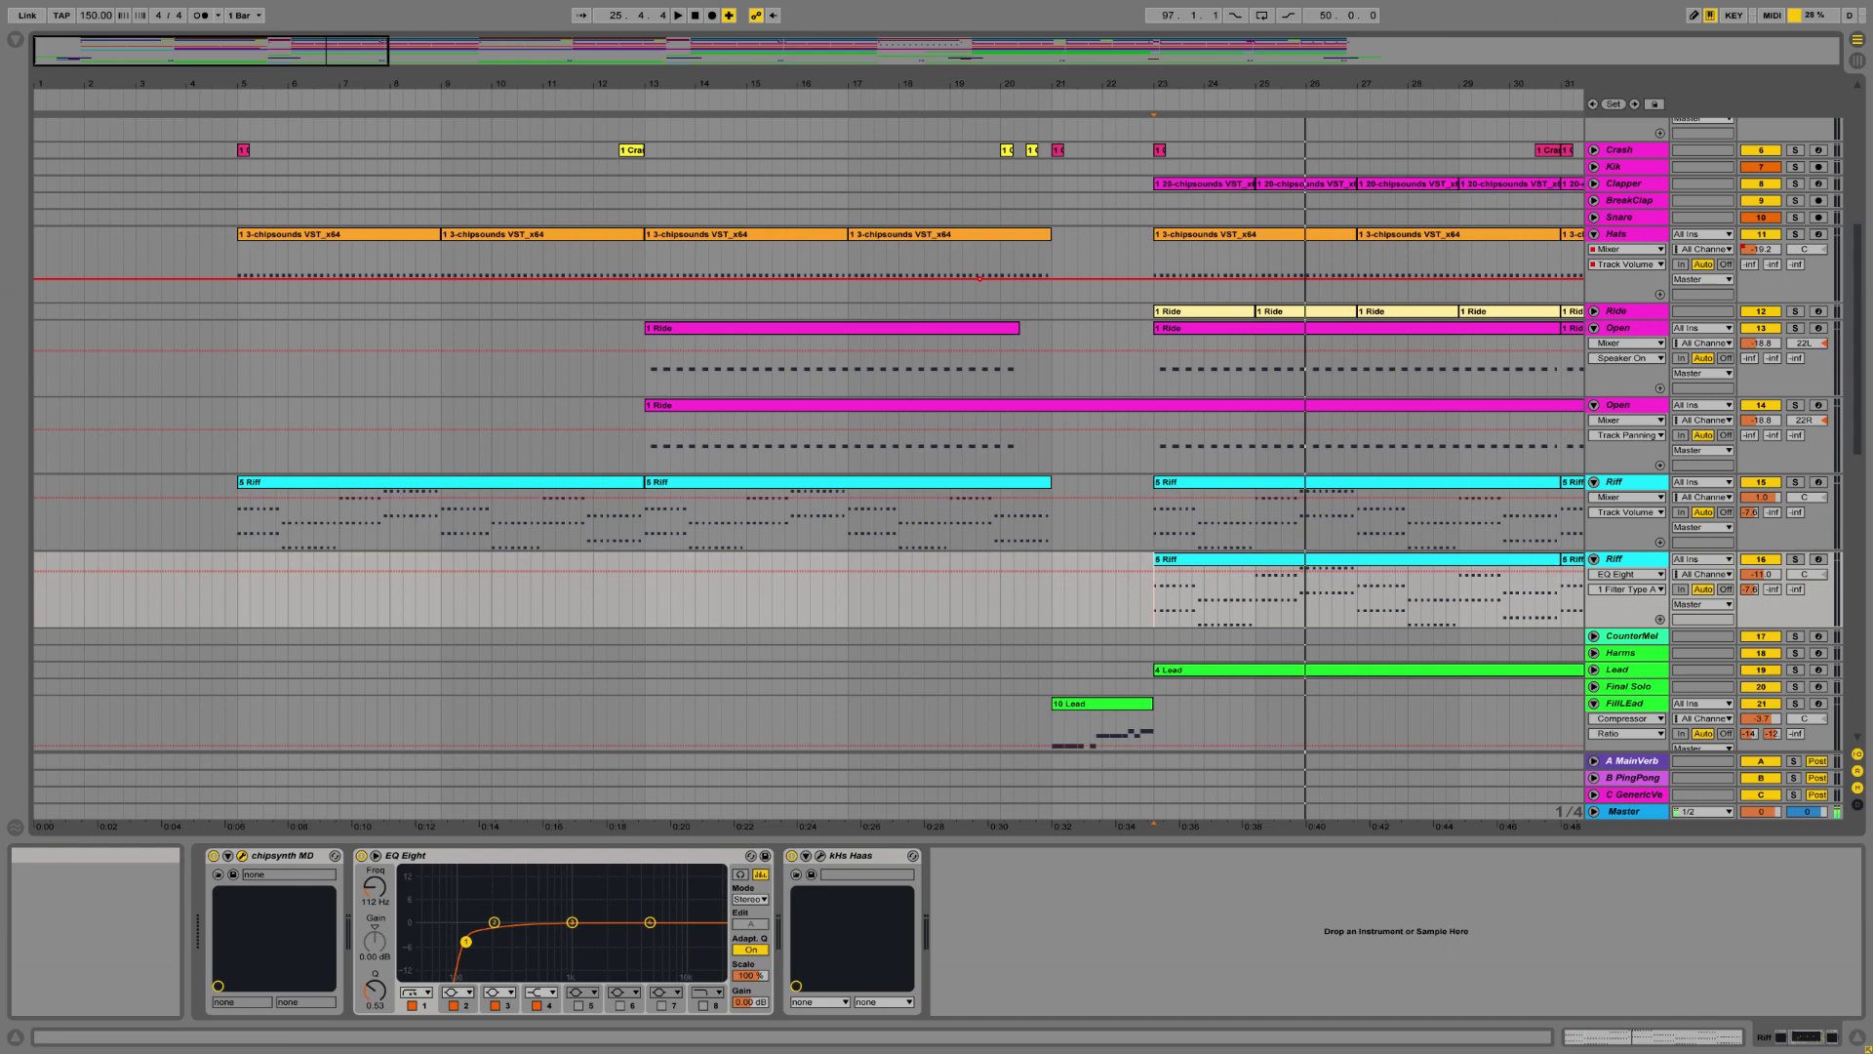
{"action": "scroll", "coordinate": [809, 469], "scroll_direction": "right", "scroll_amount": 1}
{"action": "left_click_drag", "start_coordinate": [809, 86], "coordinate": [810, 39]}
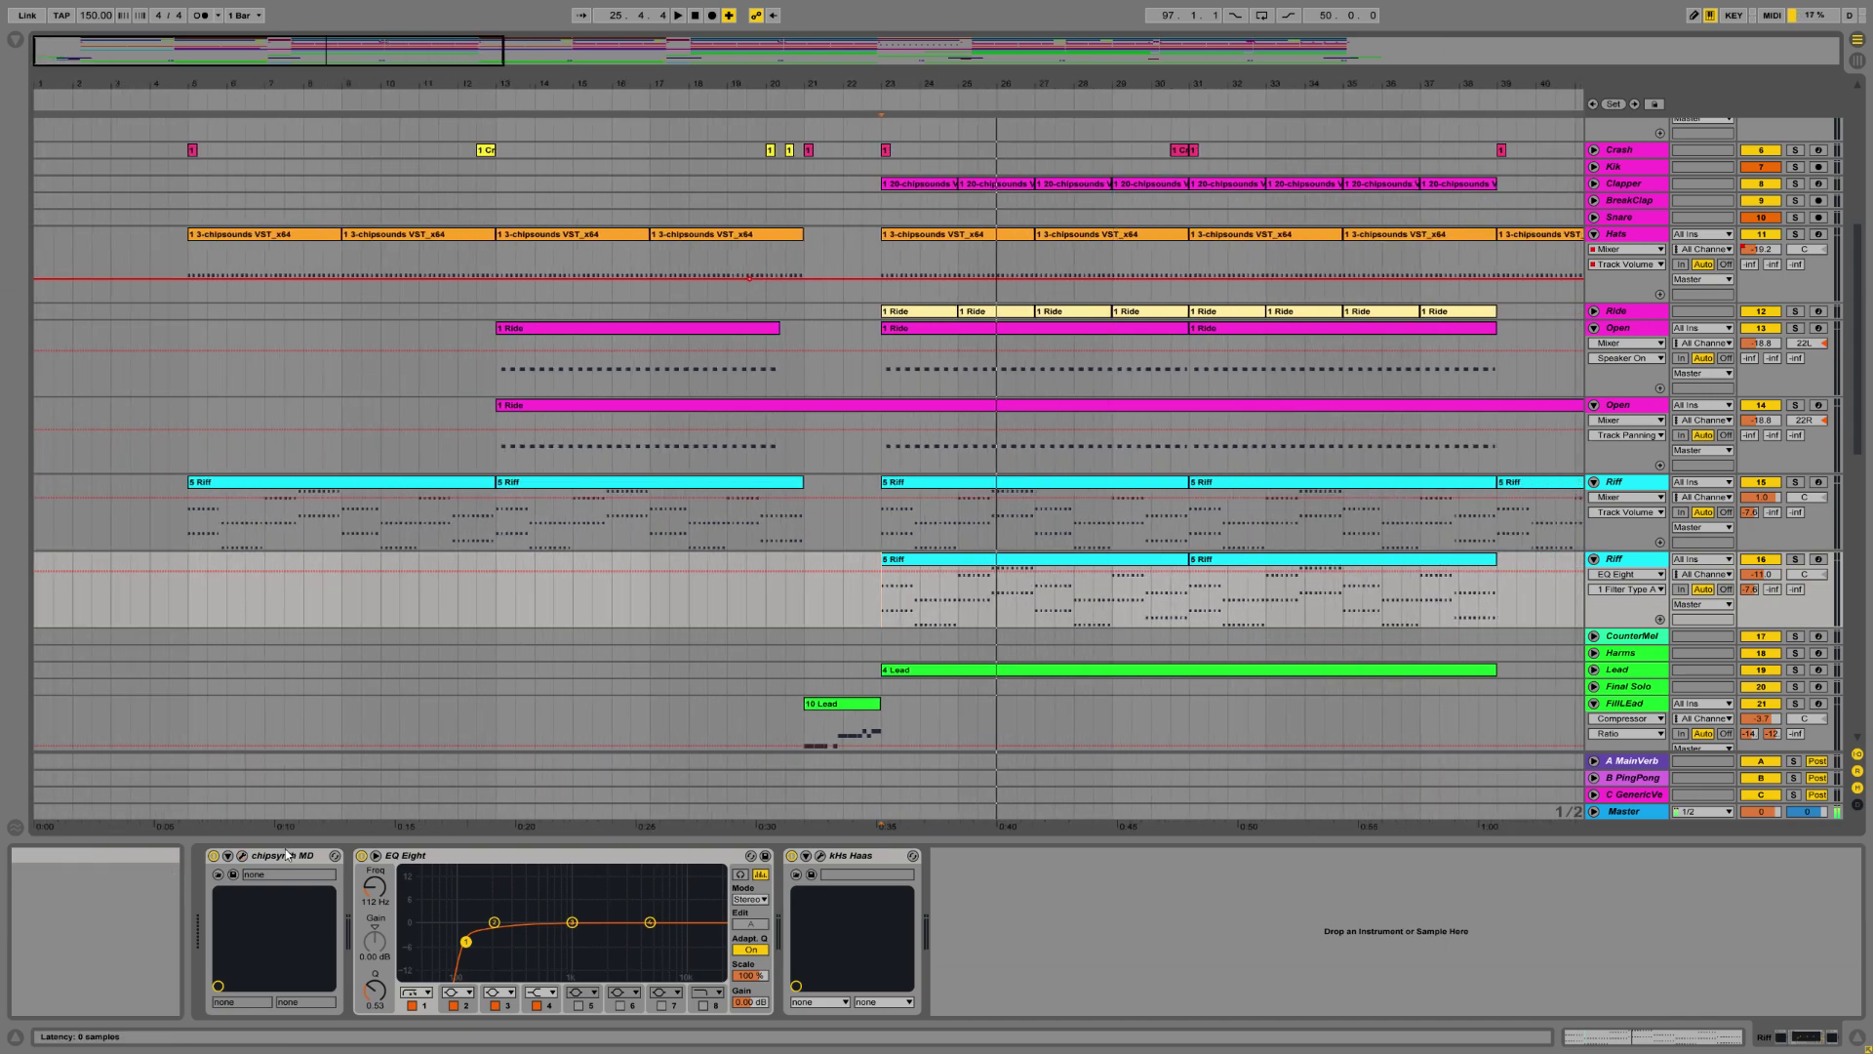
{"action": "left_click", "coordinate": [243, 856]}
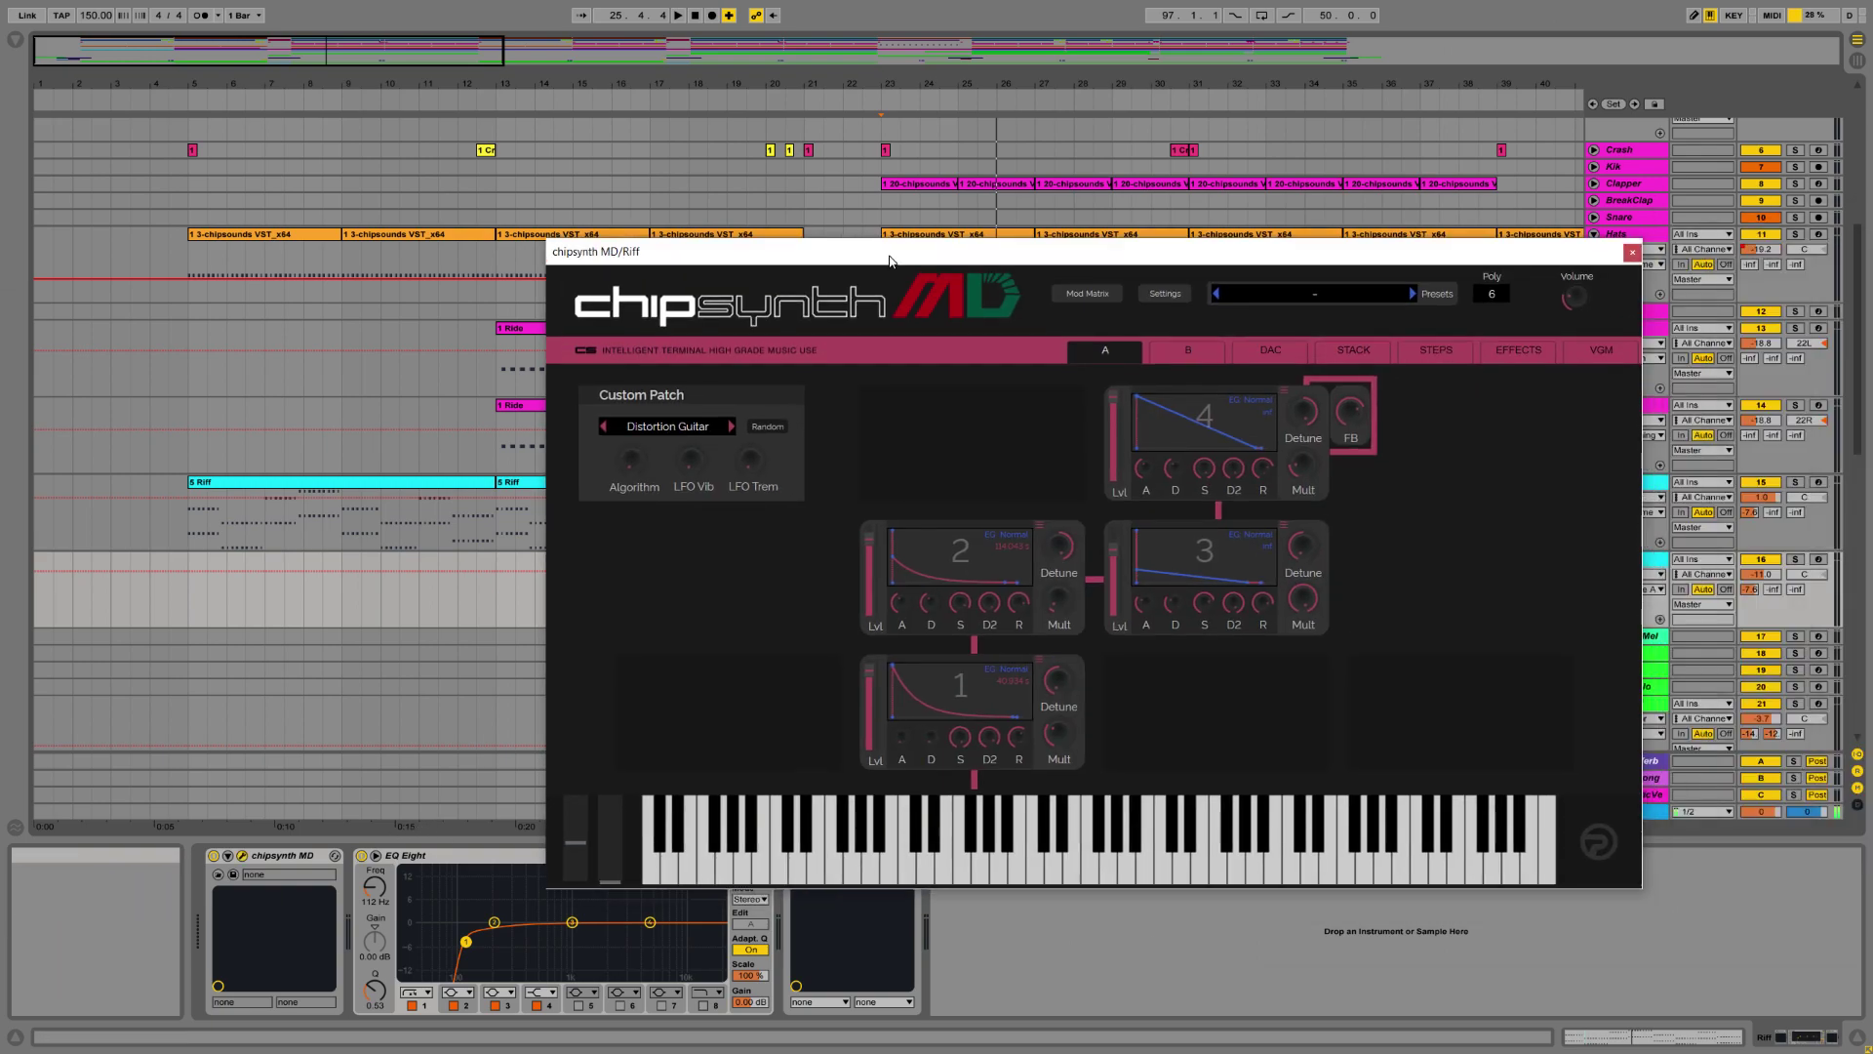
{"action": "left_click_drag", "start_coordinate": [890, 261], "coordinate": [772, 245]}
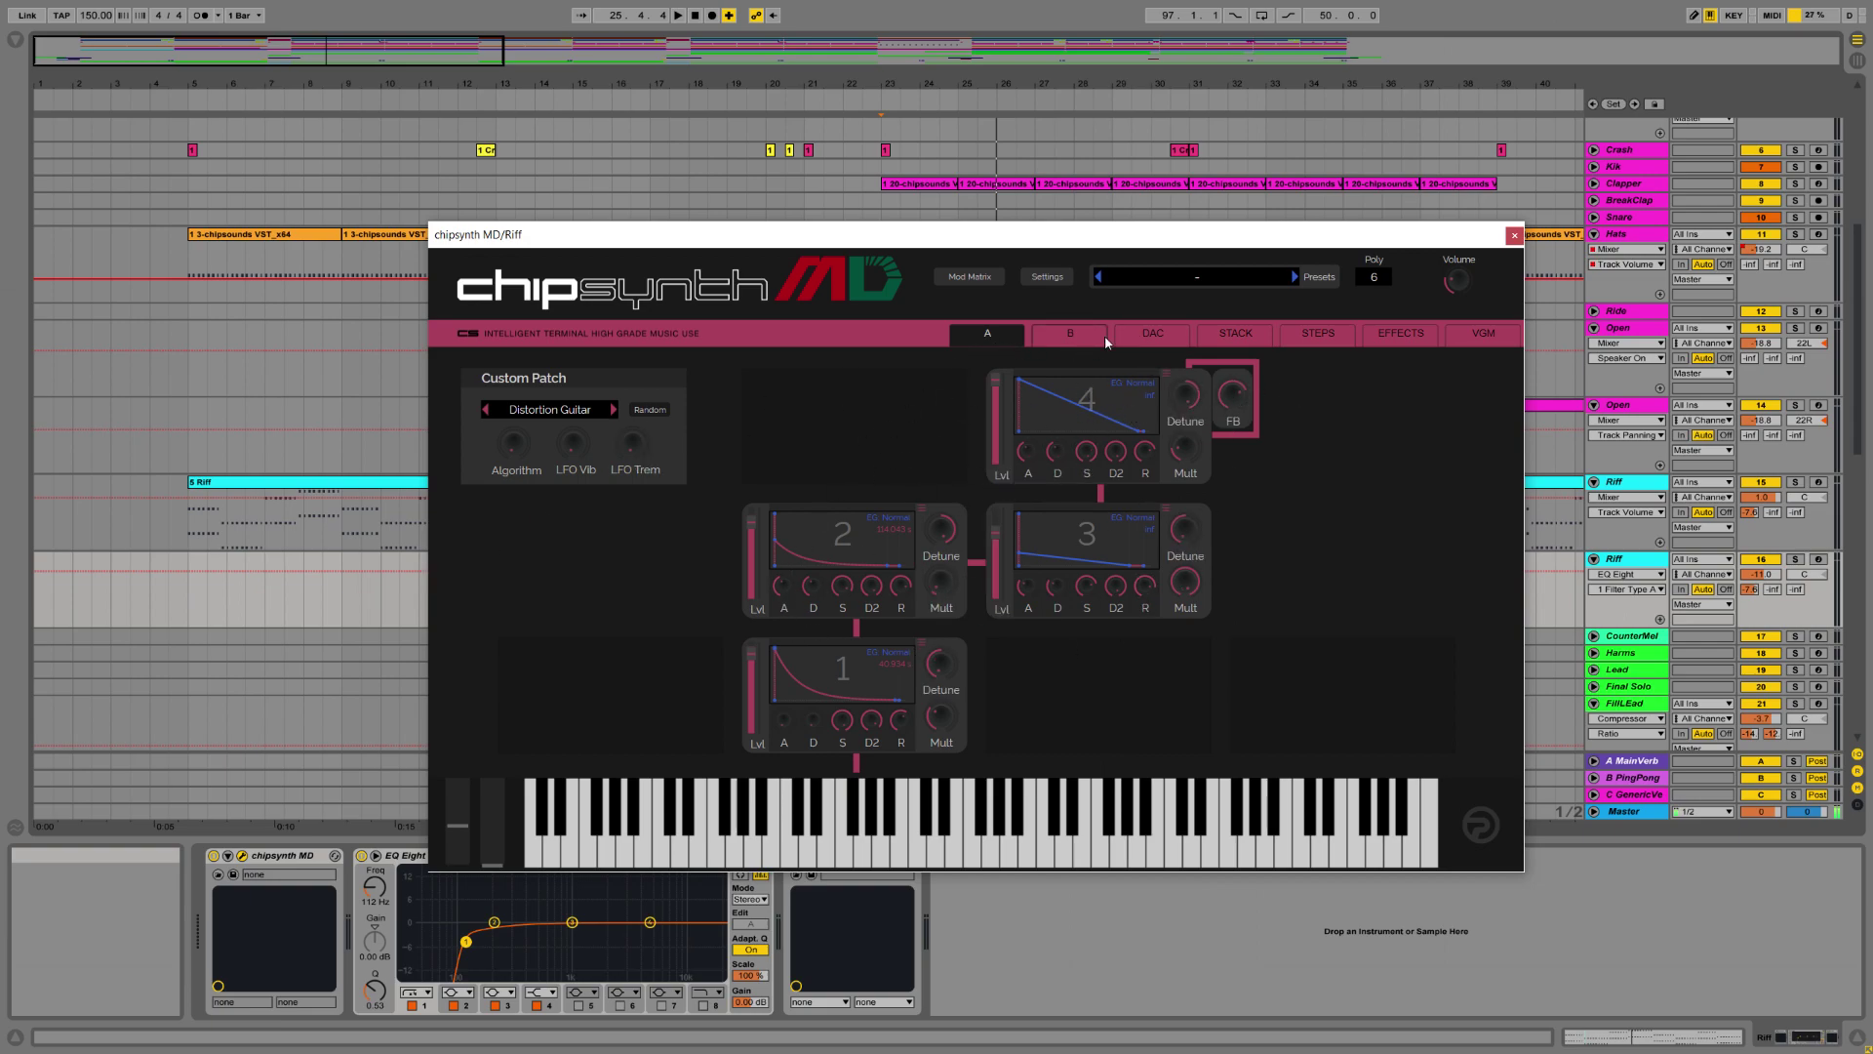
{"action": "left_click", "coordinate": [1257, 337]}
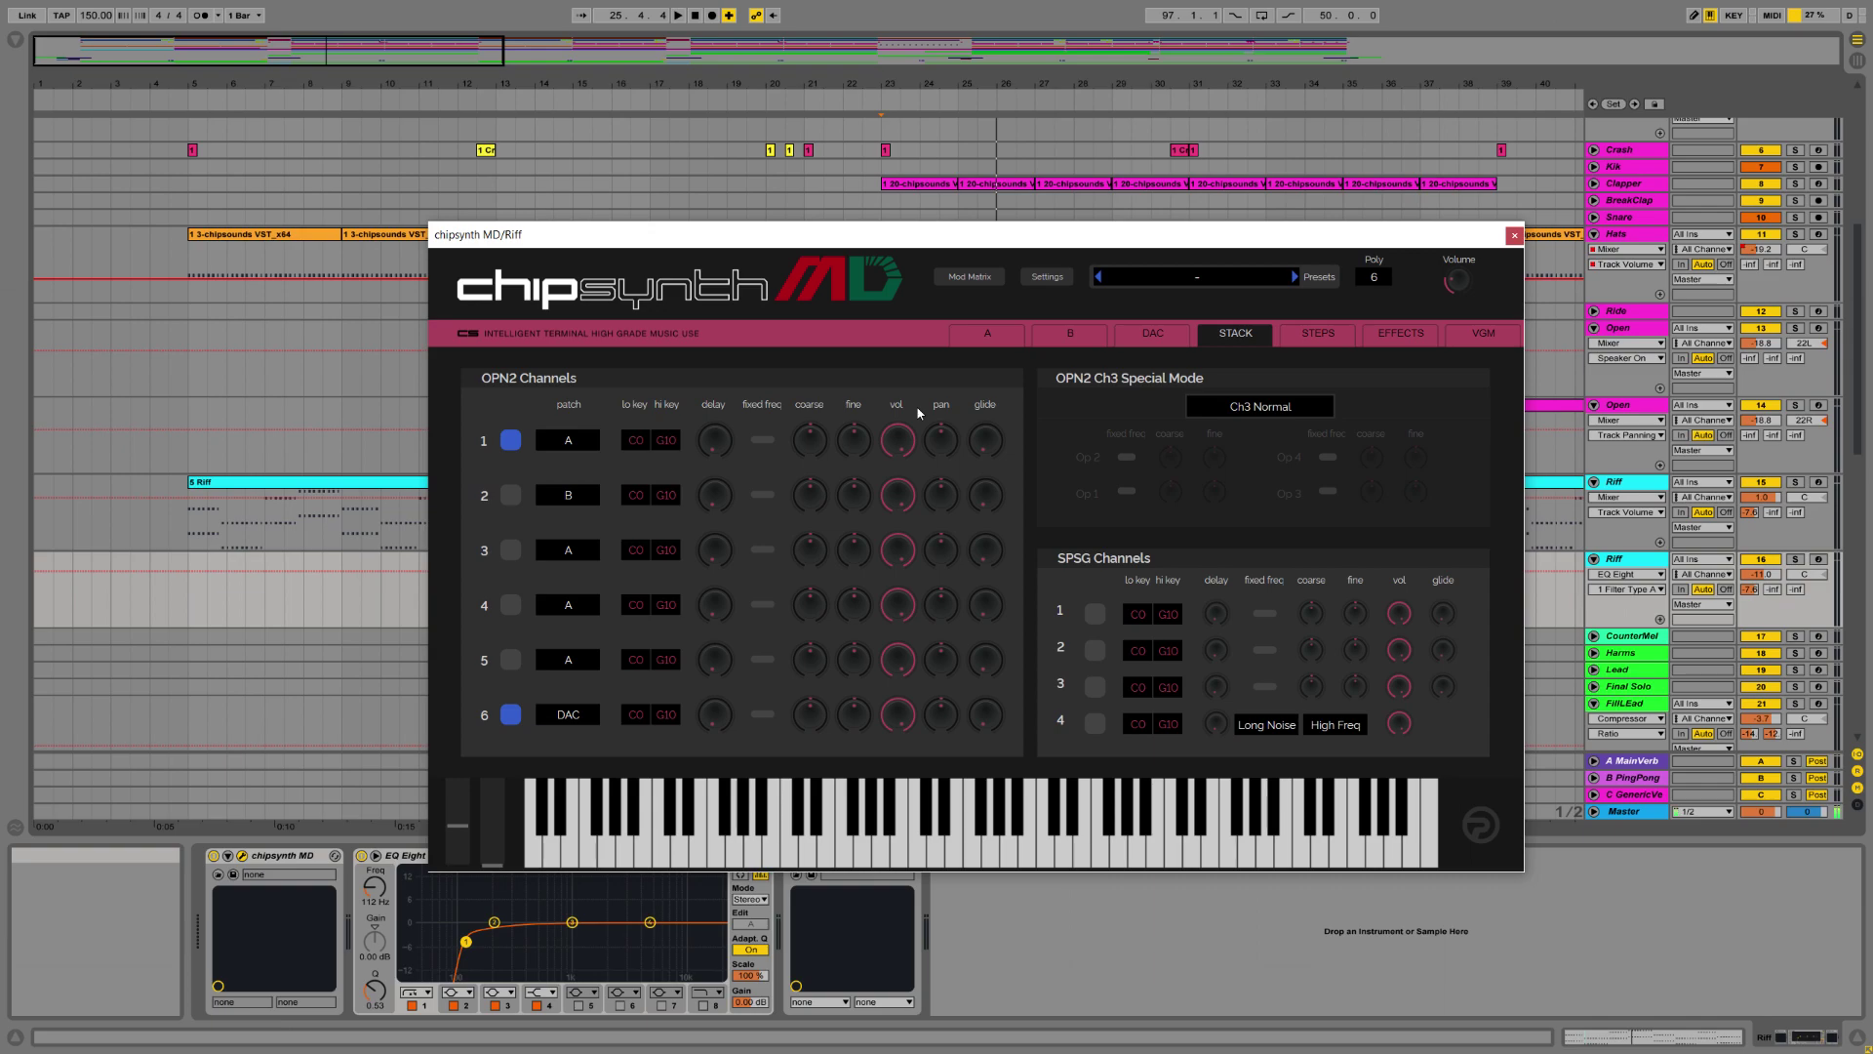
{"action": "left_click", "coordinate": [1161, 334]}
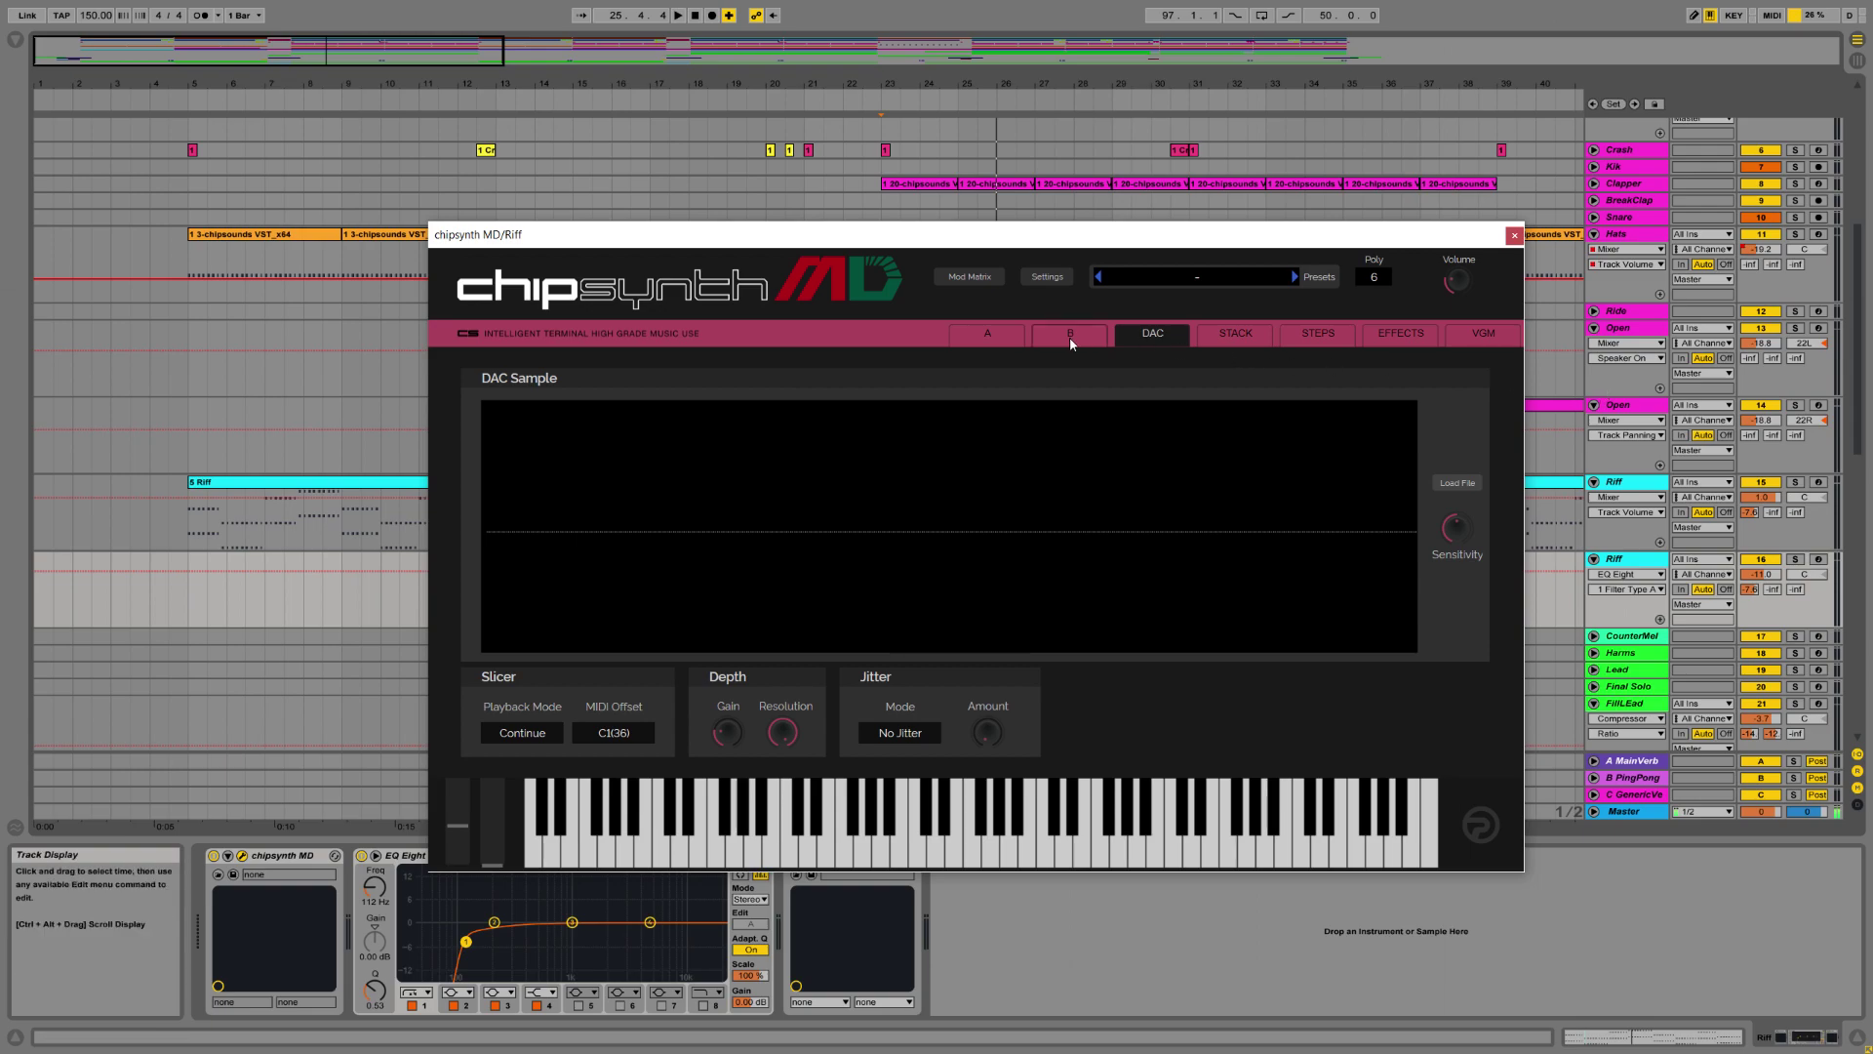
{"action": "left_click", "coordinate": [988, 332]}
{"action": "left_click", "coordinate": [1514, 235]}
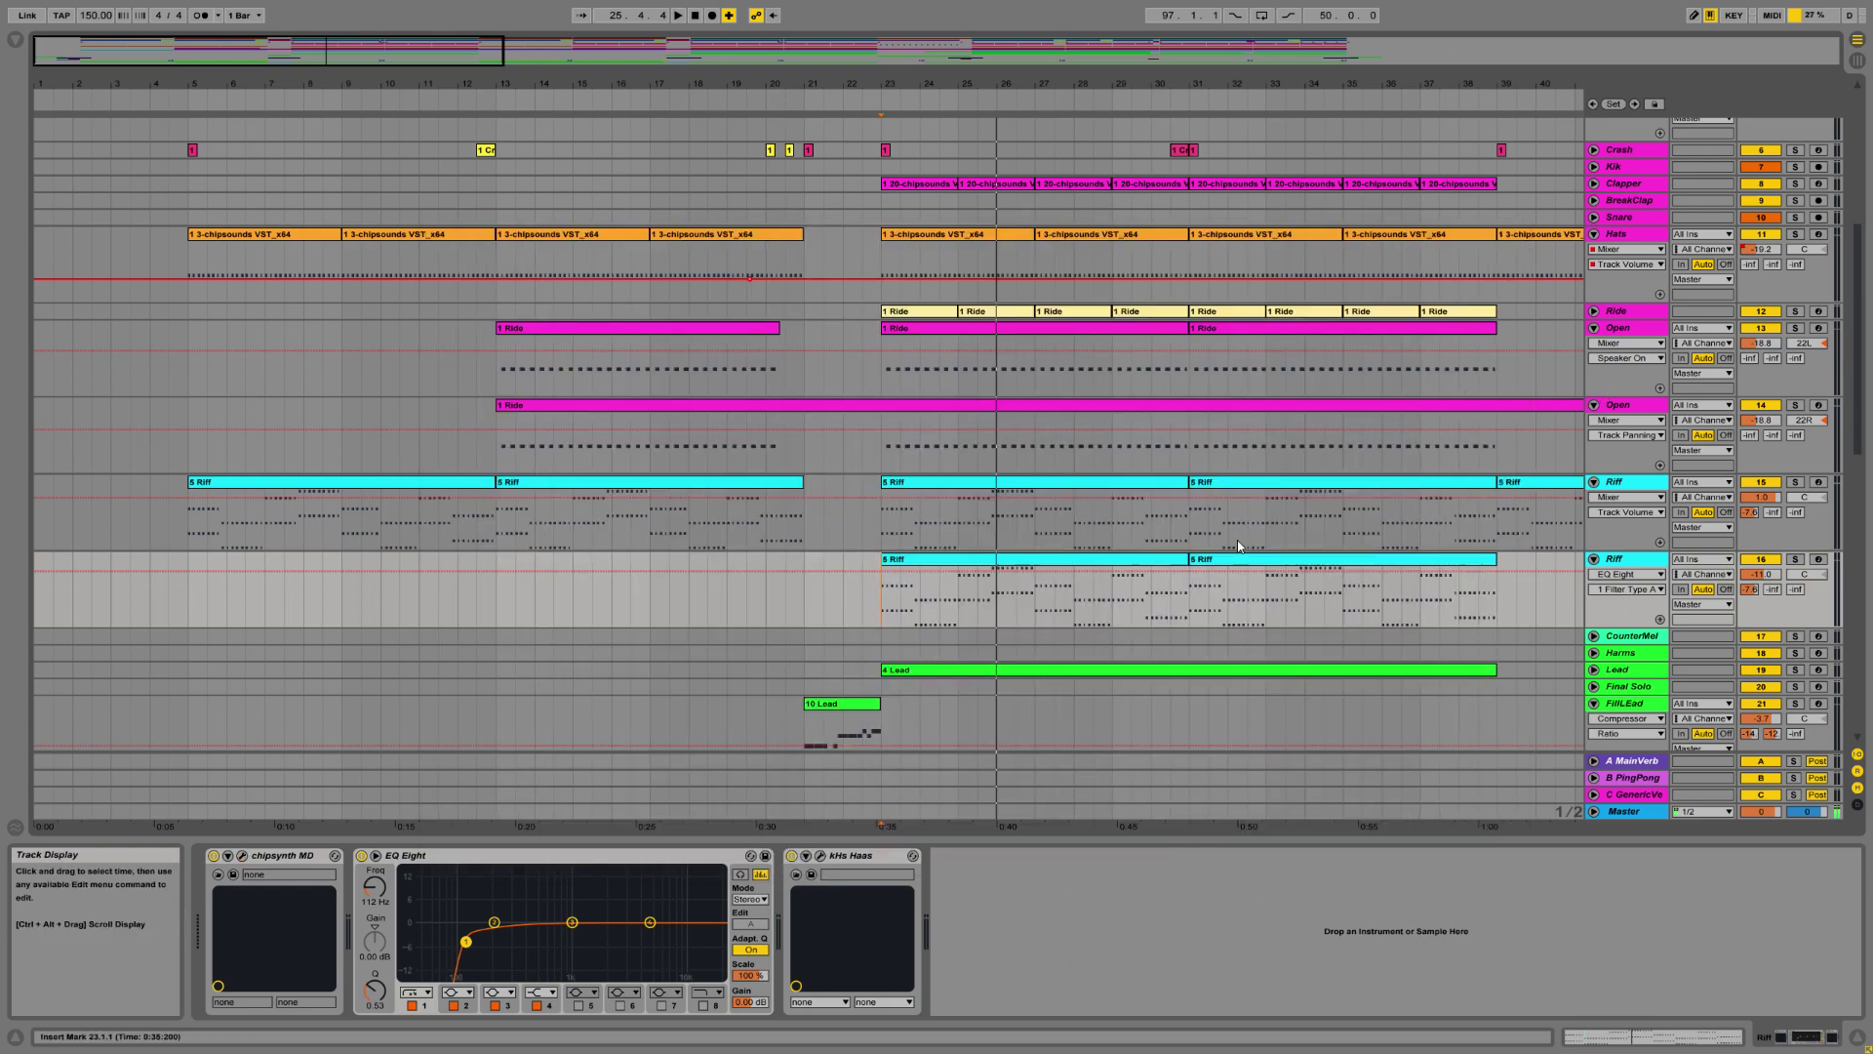
Unfold the Lead track and play it soloed from bar 23, then turn its solo off.
{"action": "scroll", "coordinate": [1122, 541], "scroll_direction": "down", "scroll_amount": 2}
{"action": "left_click", "coordinate": [1593, 599]}
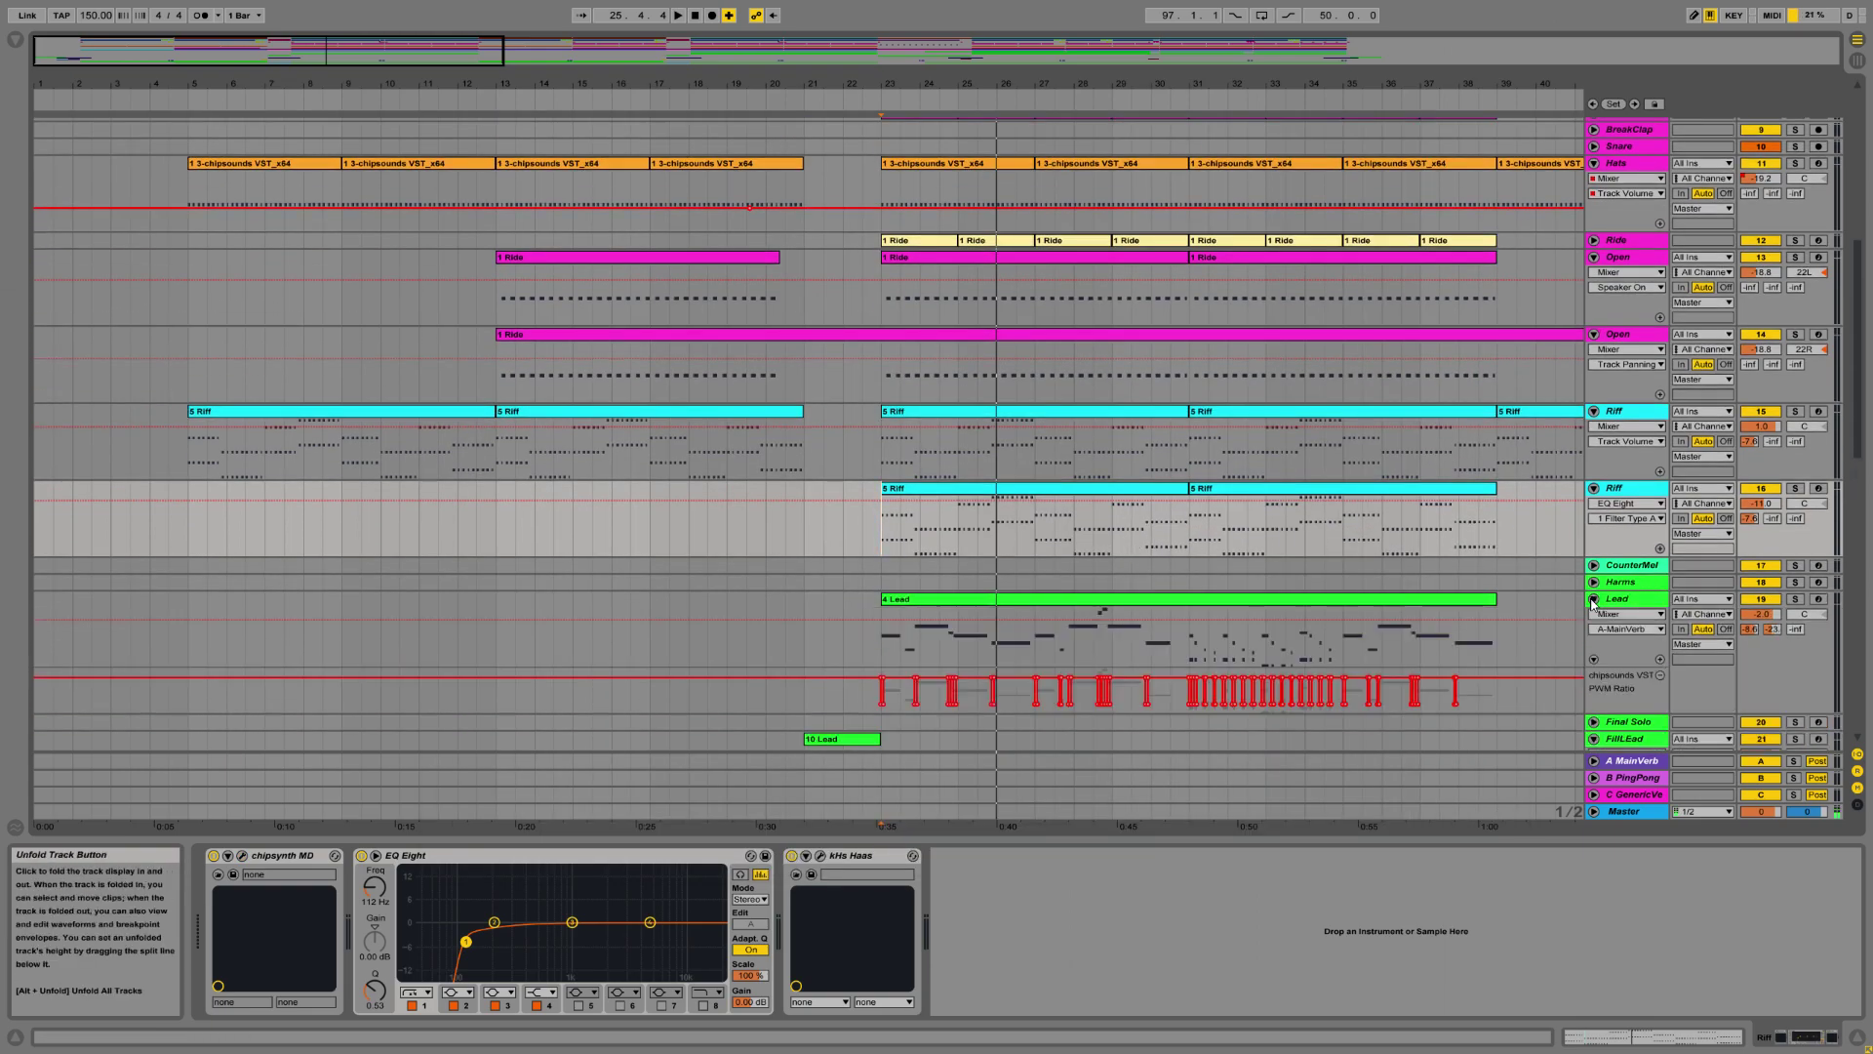
{"action": "left_click", "coordinate": [1593, 599]}
{"action": "left_click", "coordinate": [1593, 633]}
{"action": "left_click", "coordinate": [1593, 599]}
{"action": "scroll", "coordinate": [1185, 507], "scroll_direction": "down", "scroll_amount": 1}
{"action": "left_click", "coordinate": [884, 611]}
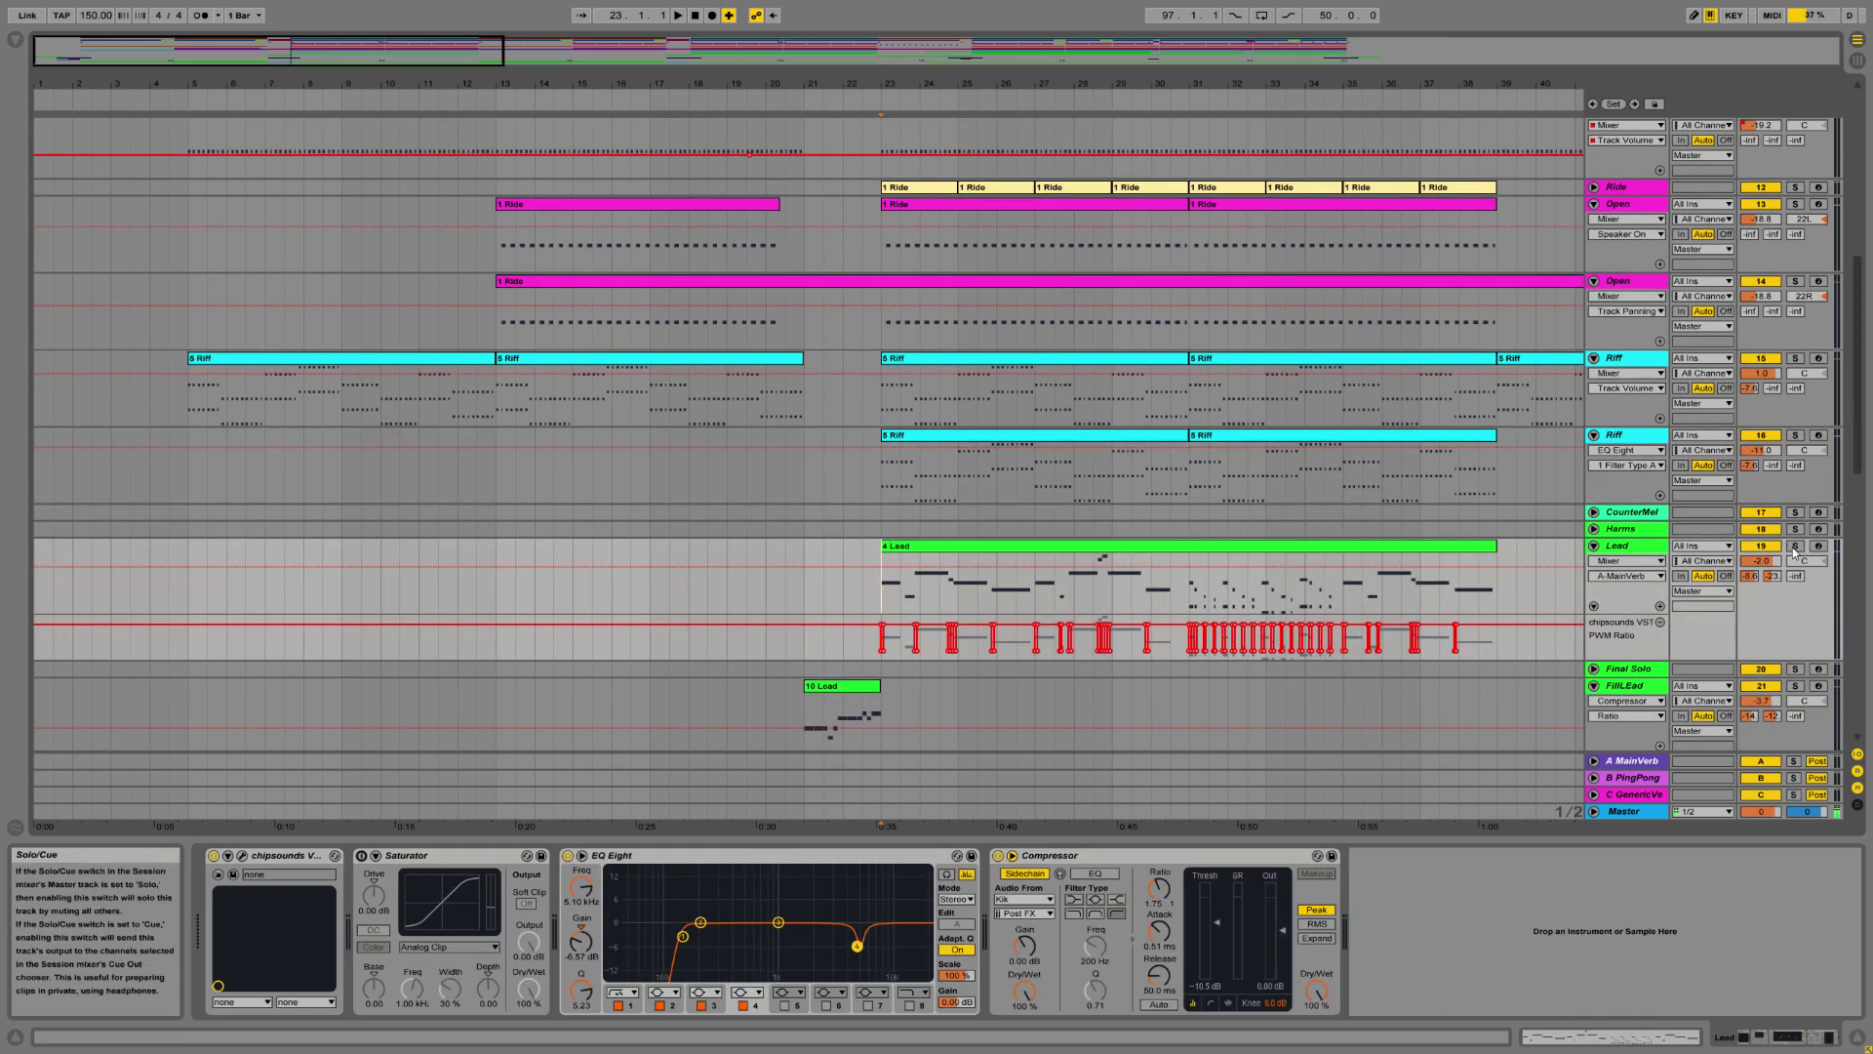
{"action": "key", "text": "space"}
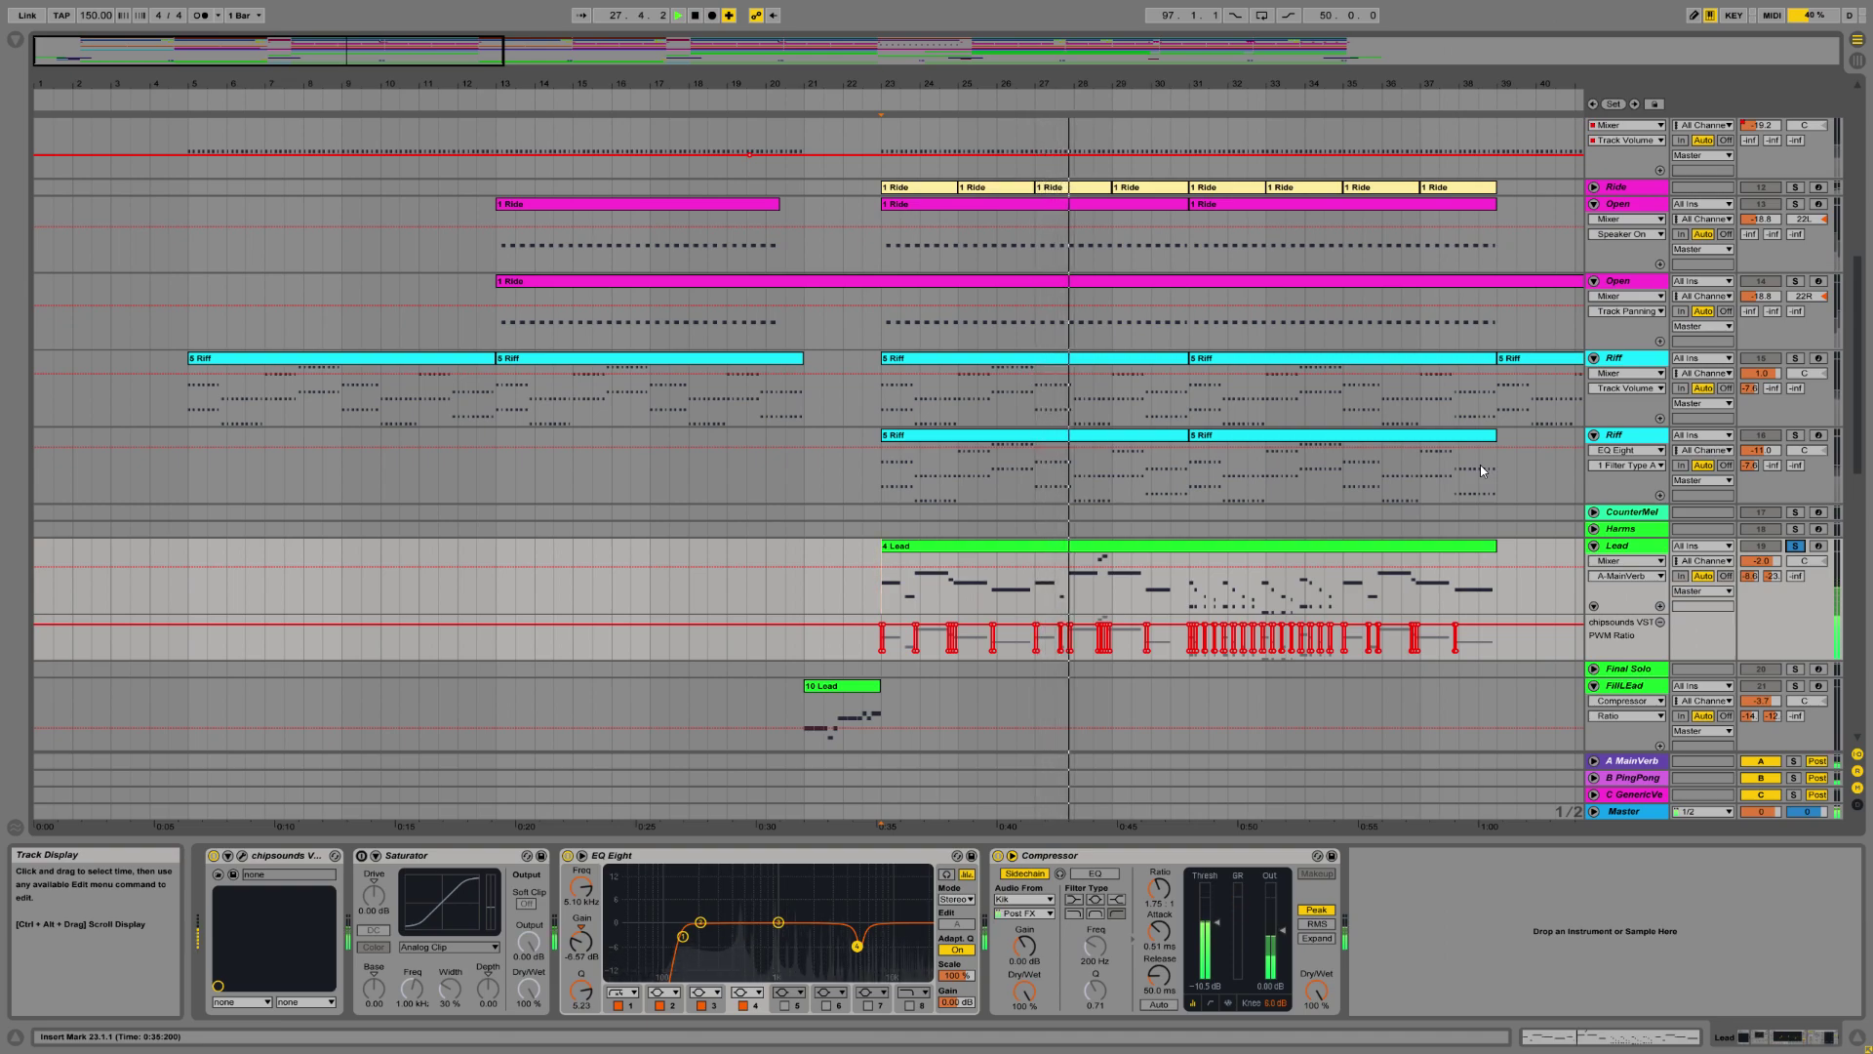
{"action": "left_click", "coordinate": [1795, 547]}
Examine the Lead track's chipsounds pulse width settings, close the plug-in window and re-enable the overridden automation.
{"action": "mouse_move", "coordinate": [1100, 85]}
{"action": "left_mouse_down"}
{"action": "mouse_move", "coordinate": [1099, 44]}
{"action": "mouse_move", "coordinate": [1096, 68]}
{"action": "left_mouse_up"}
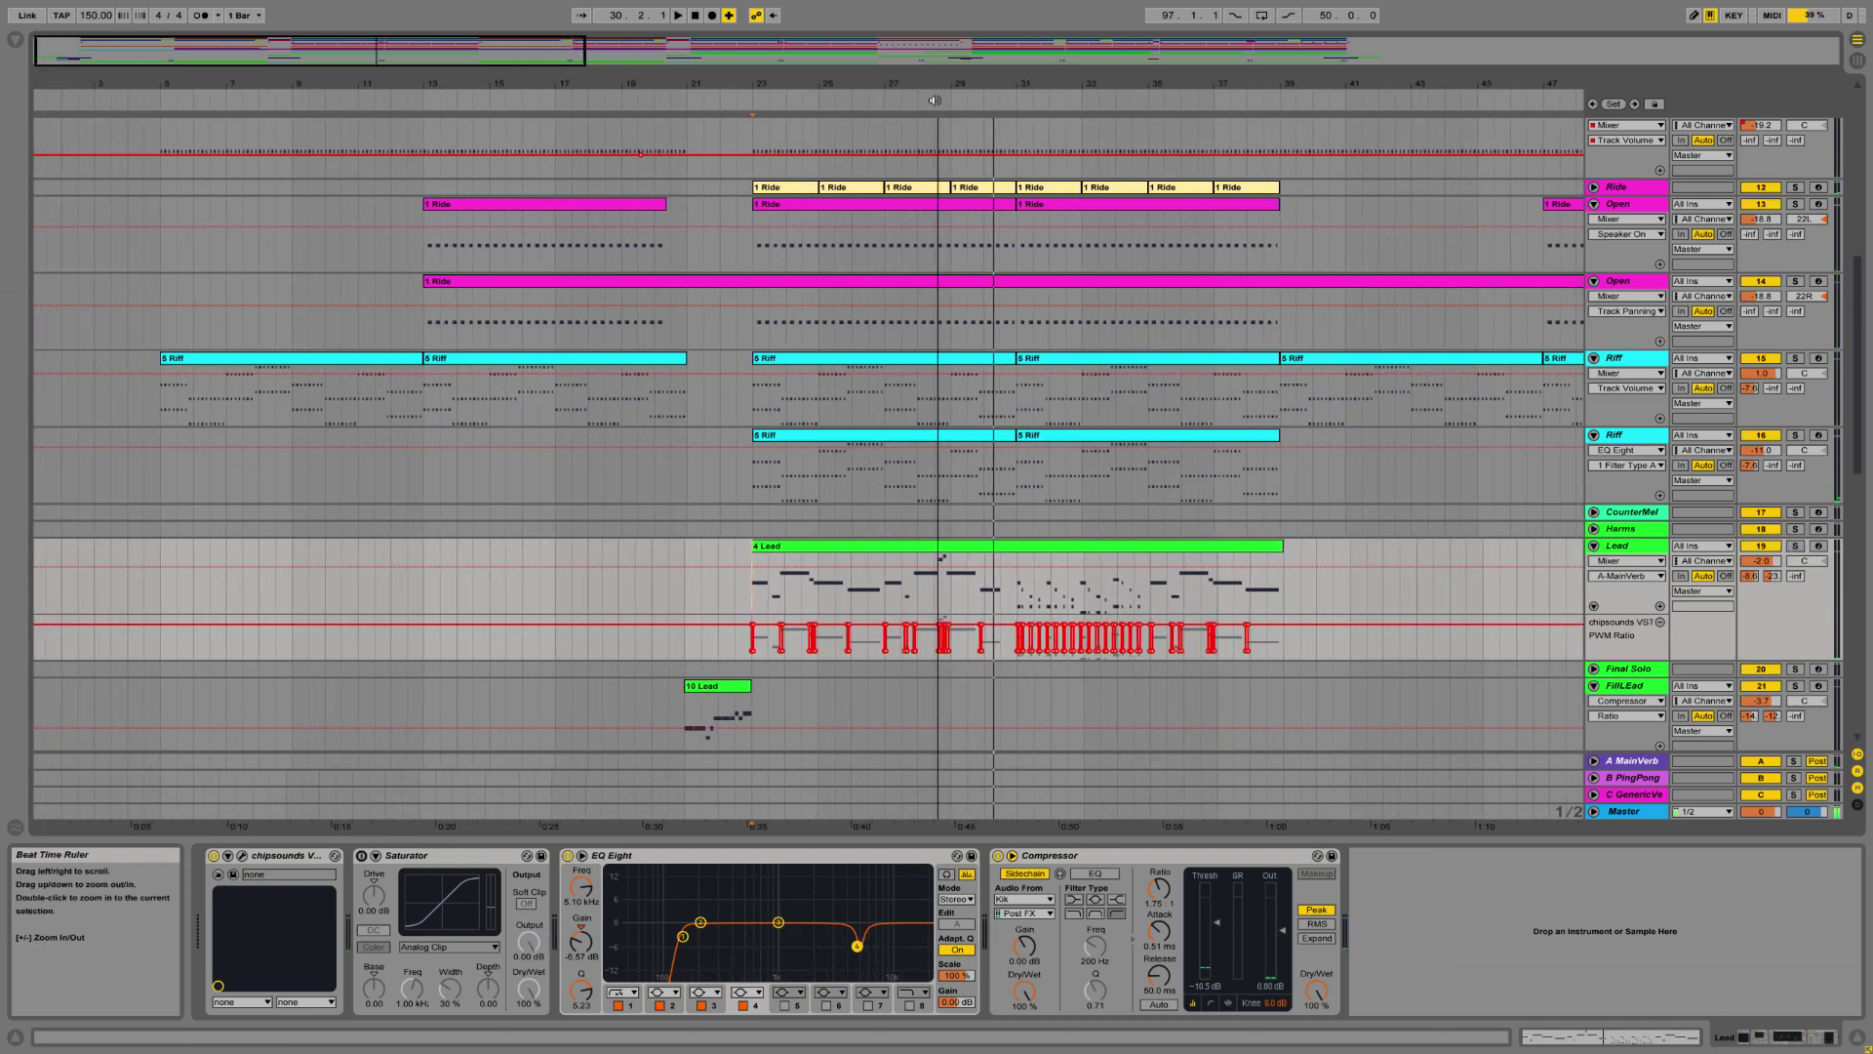
{"action": "left_click", "coordinate": [244, 856]}
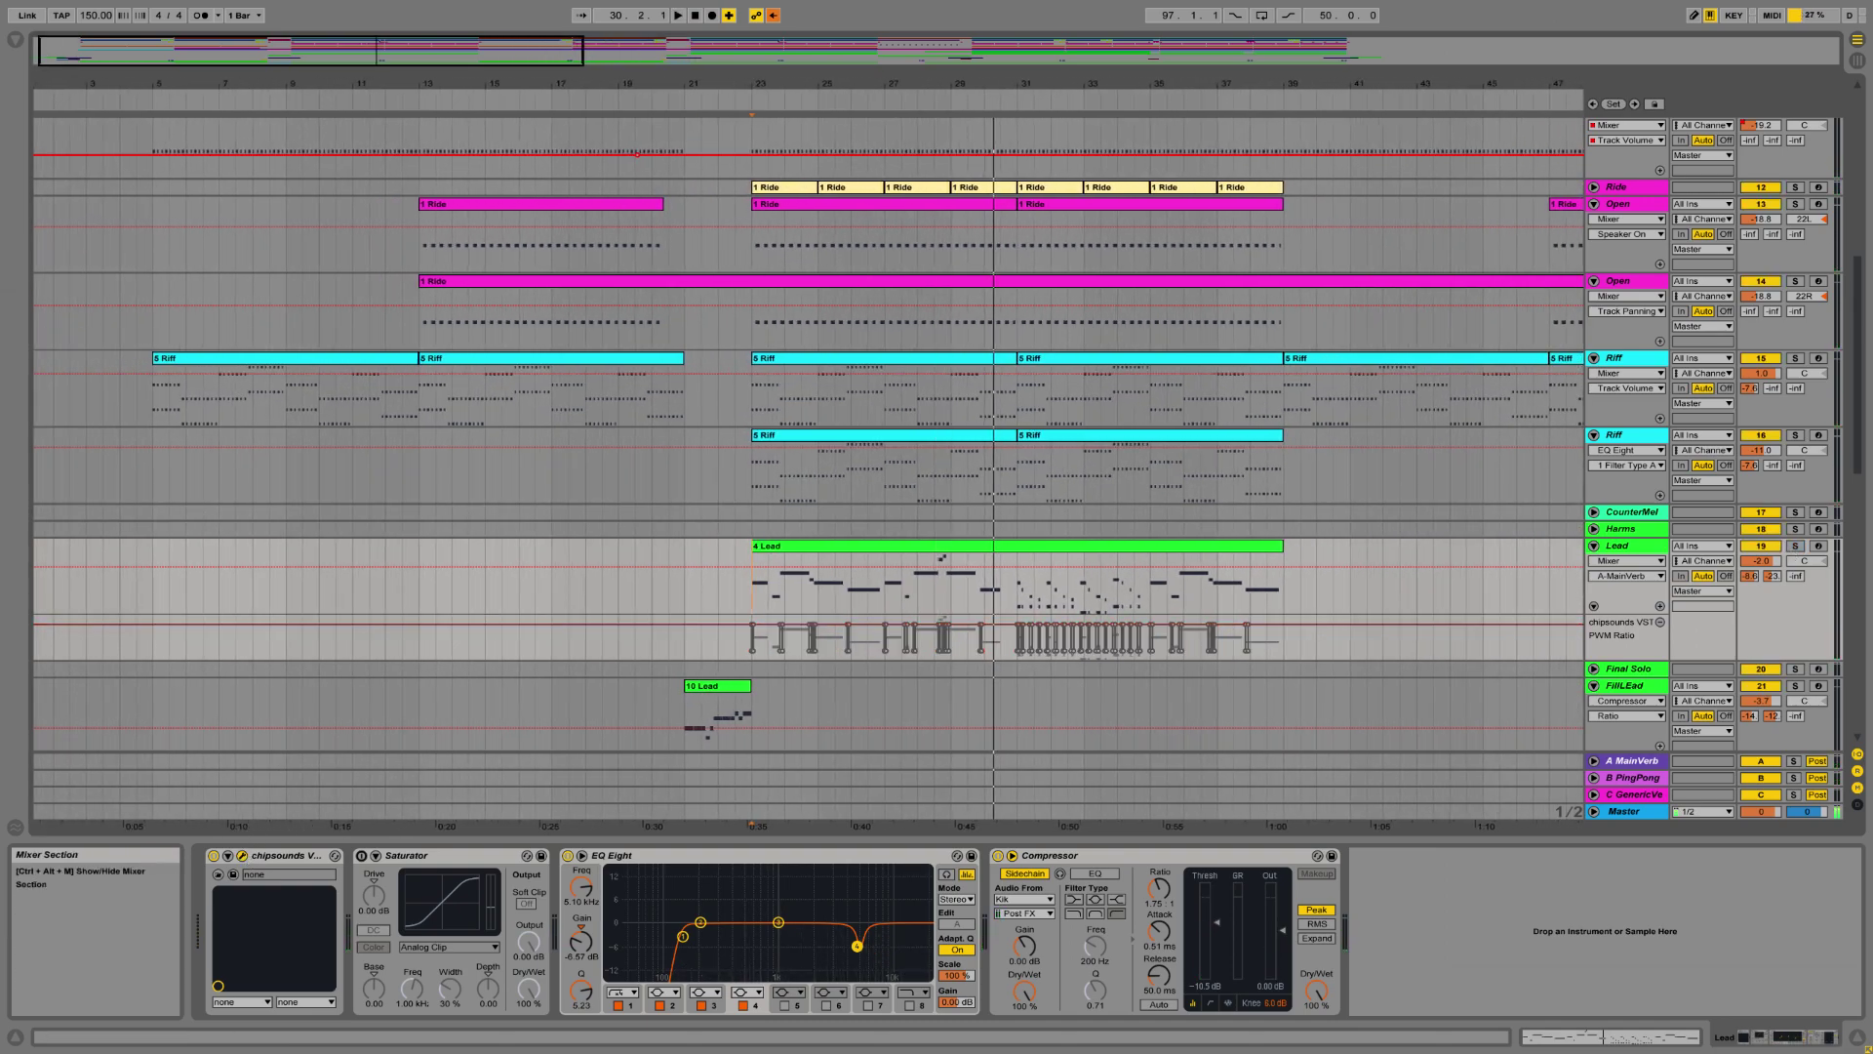
{"action": "left_click_drag", "start_coordinate": [802, 342], "coordinate": [638, 317]}
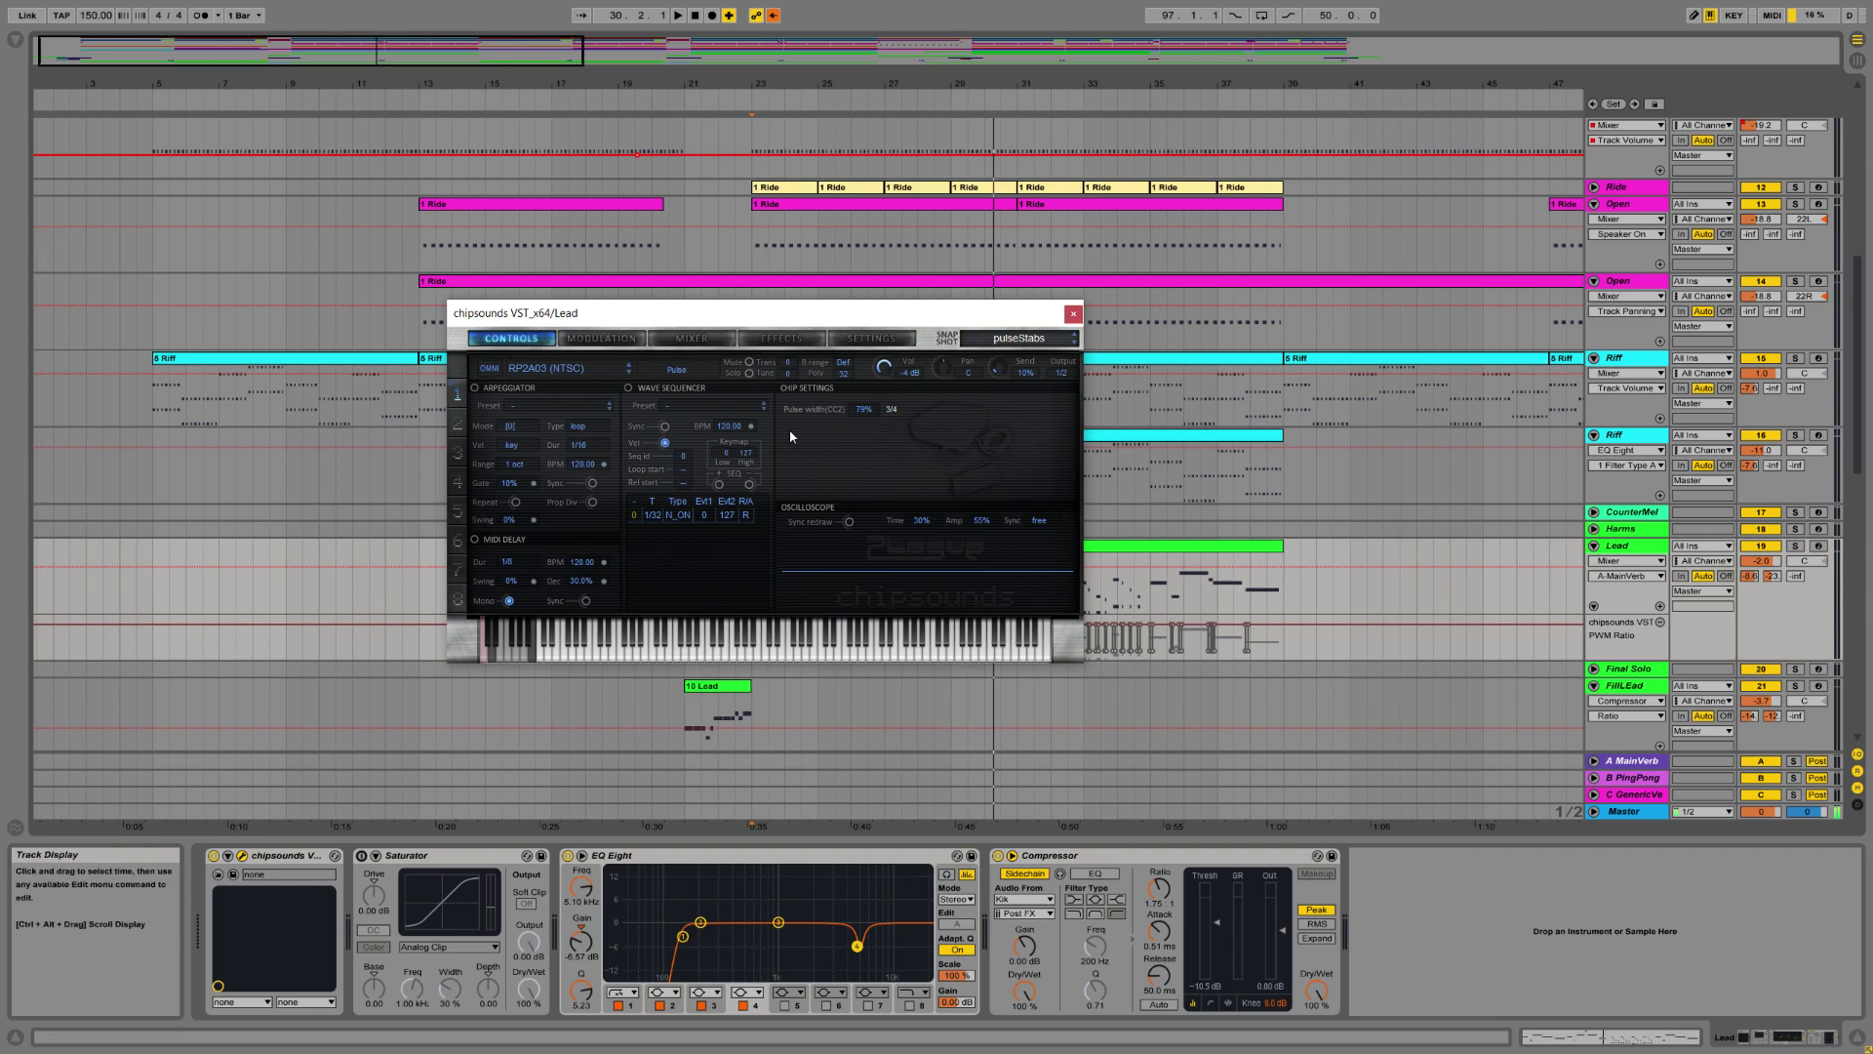
{"action": "left_click", "coordinate": [1073, 314]}
{"action": "left_click", "coordinate": [773, 16]}
Examine the Lead track's PWM Ratio automation up close while playing it soloed from bar 23, then release the solo.
{"action": "left_click_drag", "start_coordinate": [761, 78], "coordinate": [746, 207]}
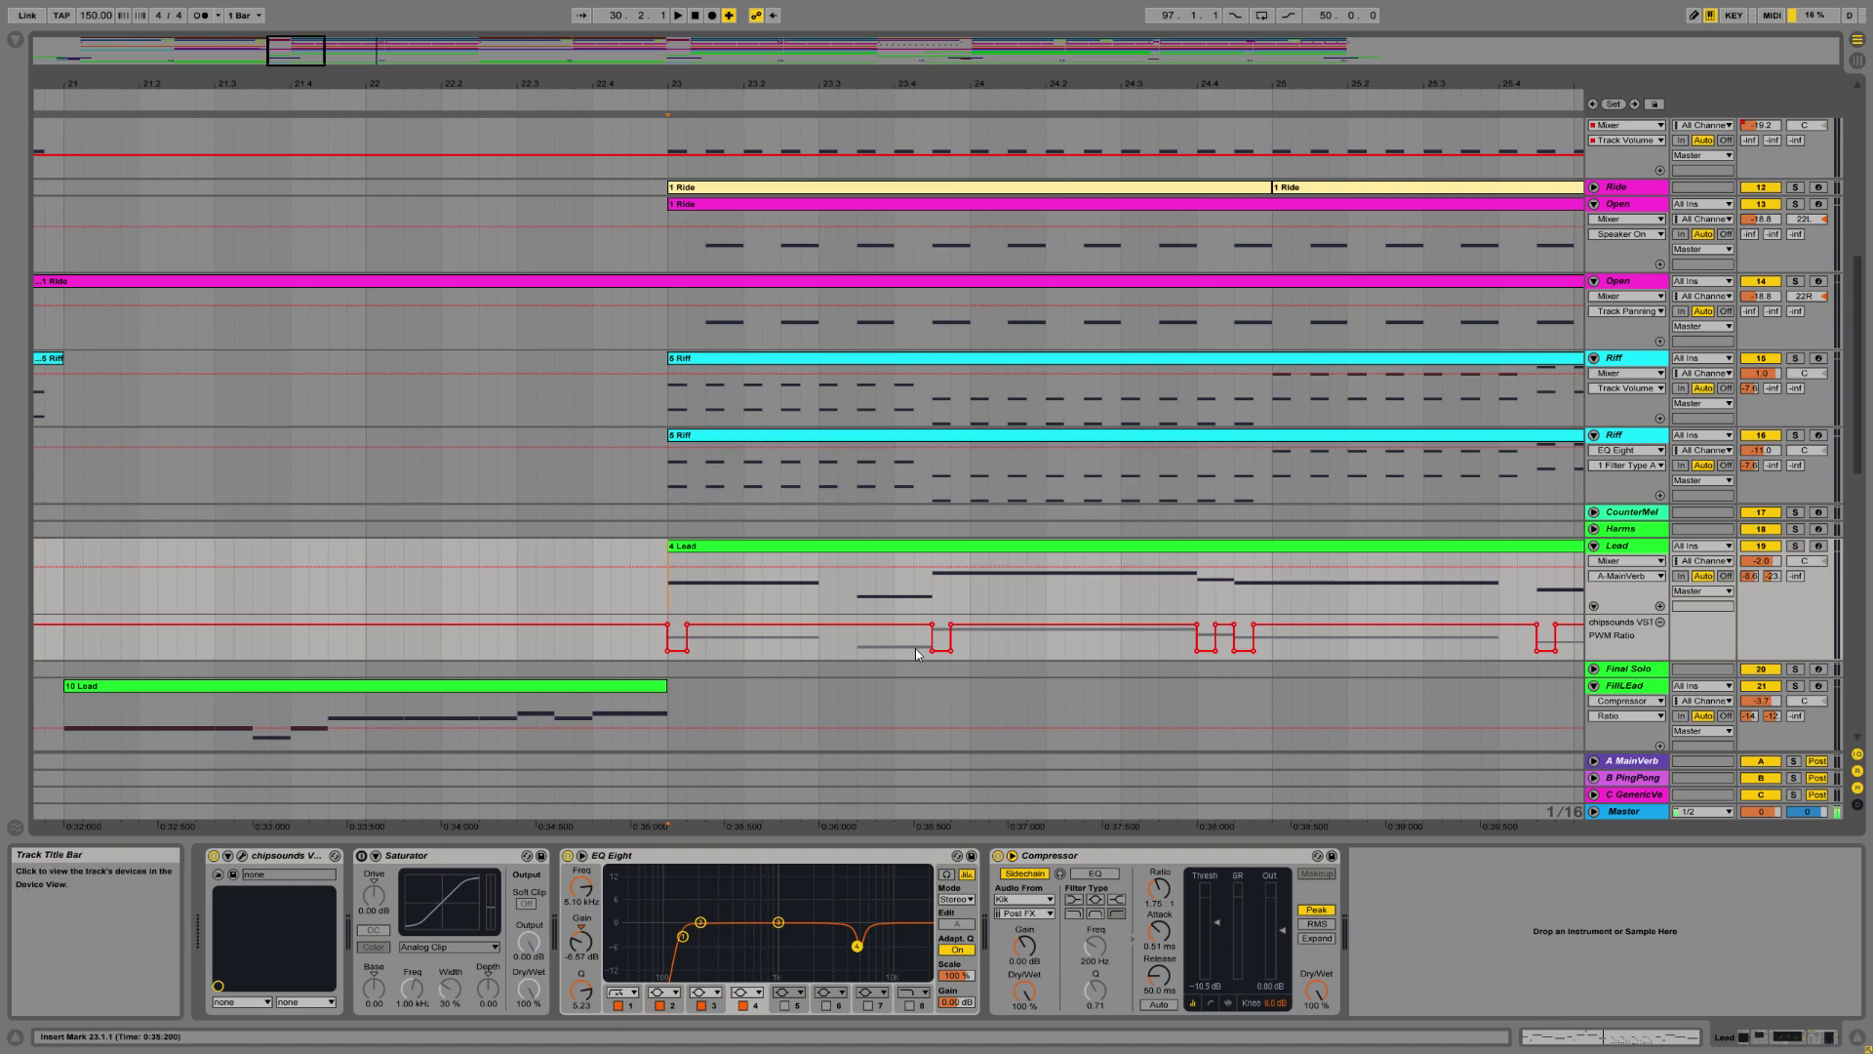
{"action": "left_click_drag", "start_coordinate": [1120, 83], "coordinate": [1118, 63]}
{"action": "left_click", "coordinate": [1795, 546]}
{"action": "key", "text": "space"}
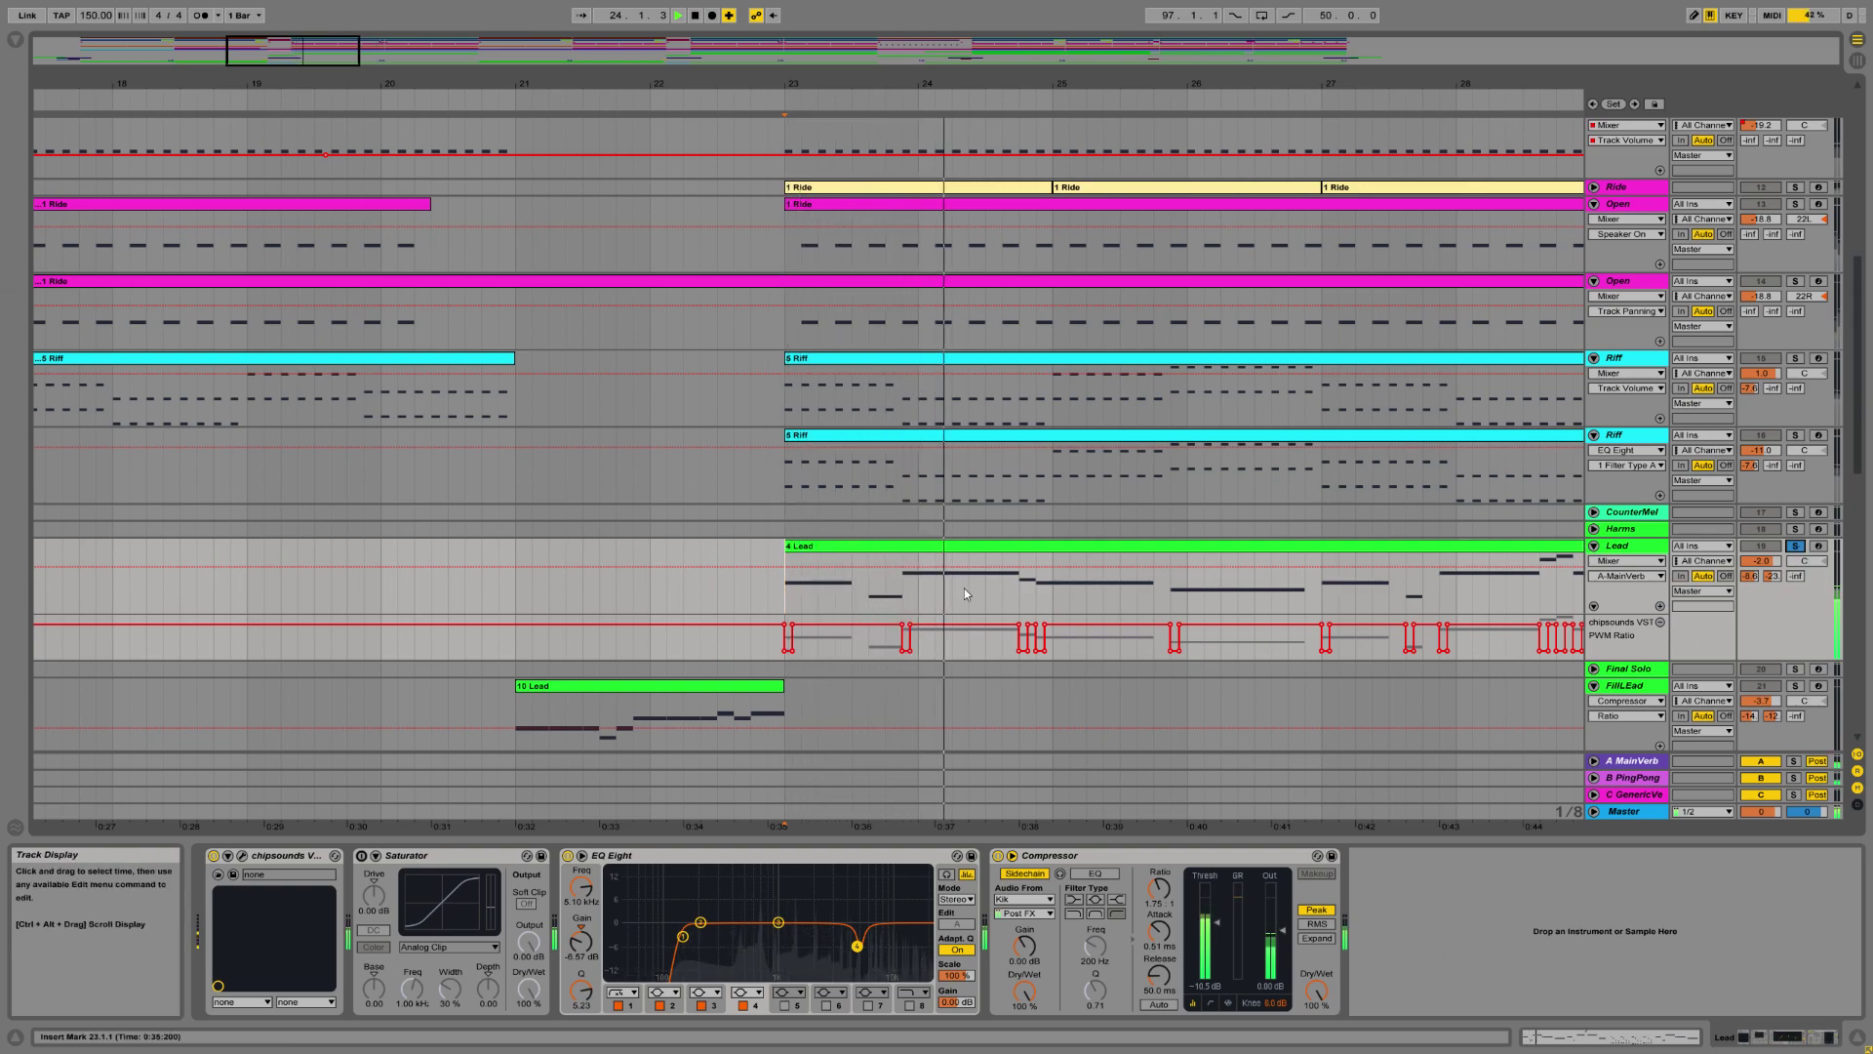
{"action": "left_click", "coordinate": [1795, 546]}
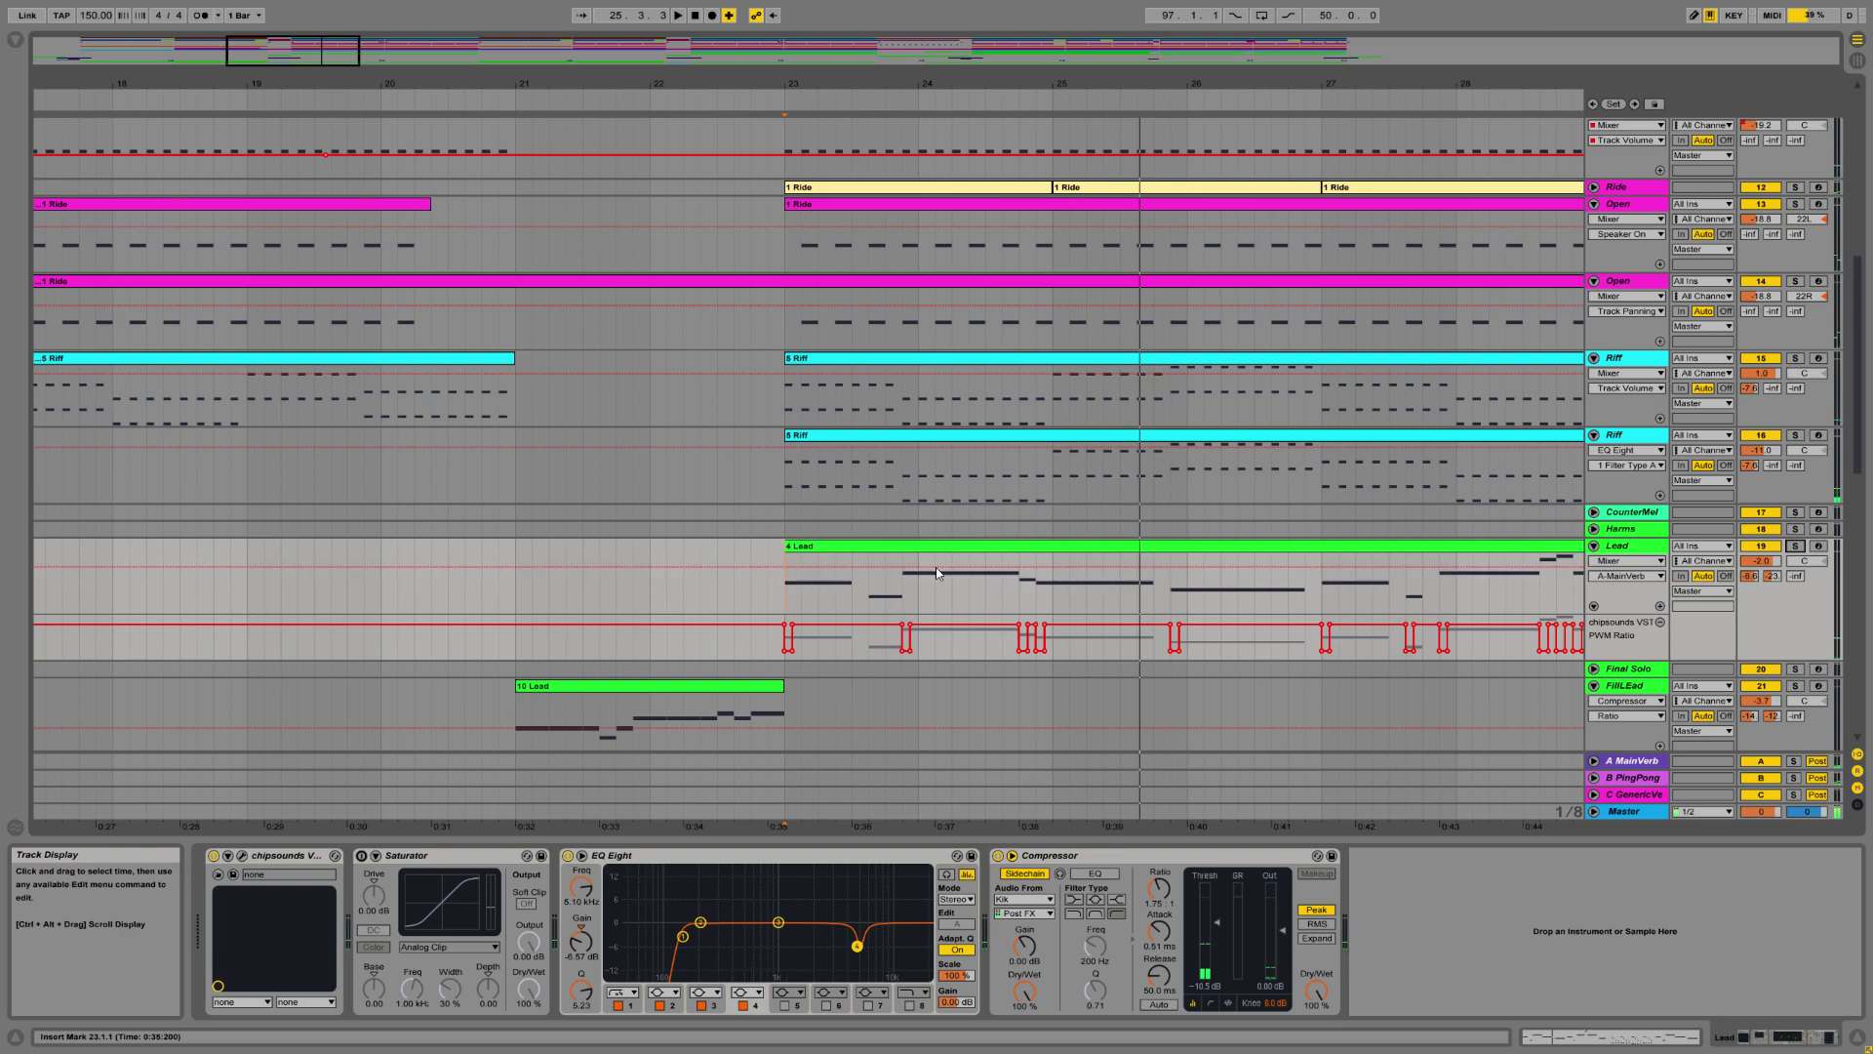
Open the 4 Lead clip's notes and envelopes and inspect the start of the clip in the arrangement.
{"action": "left_click", "coordinate": [874, 545]}
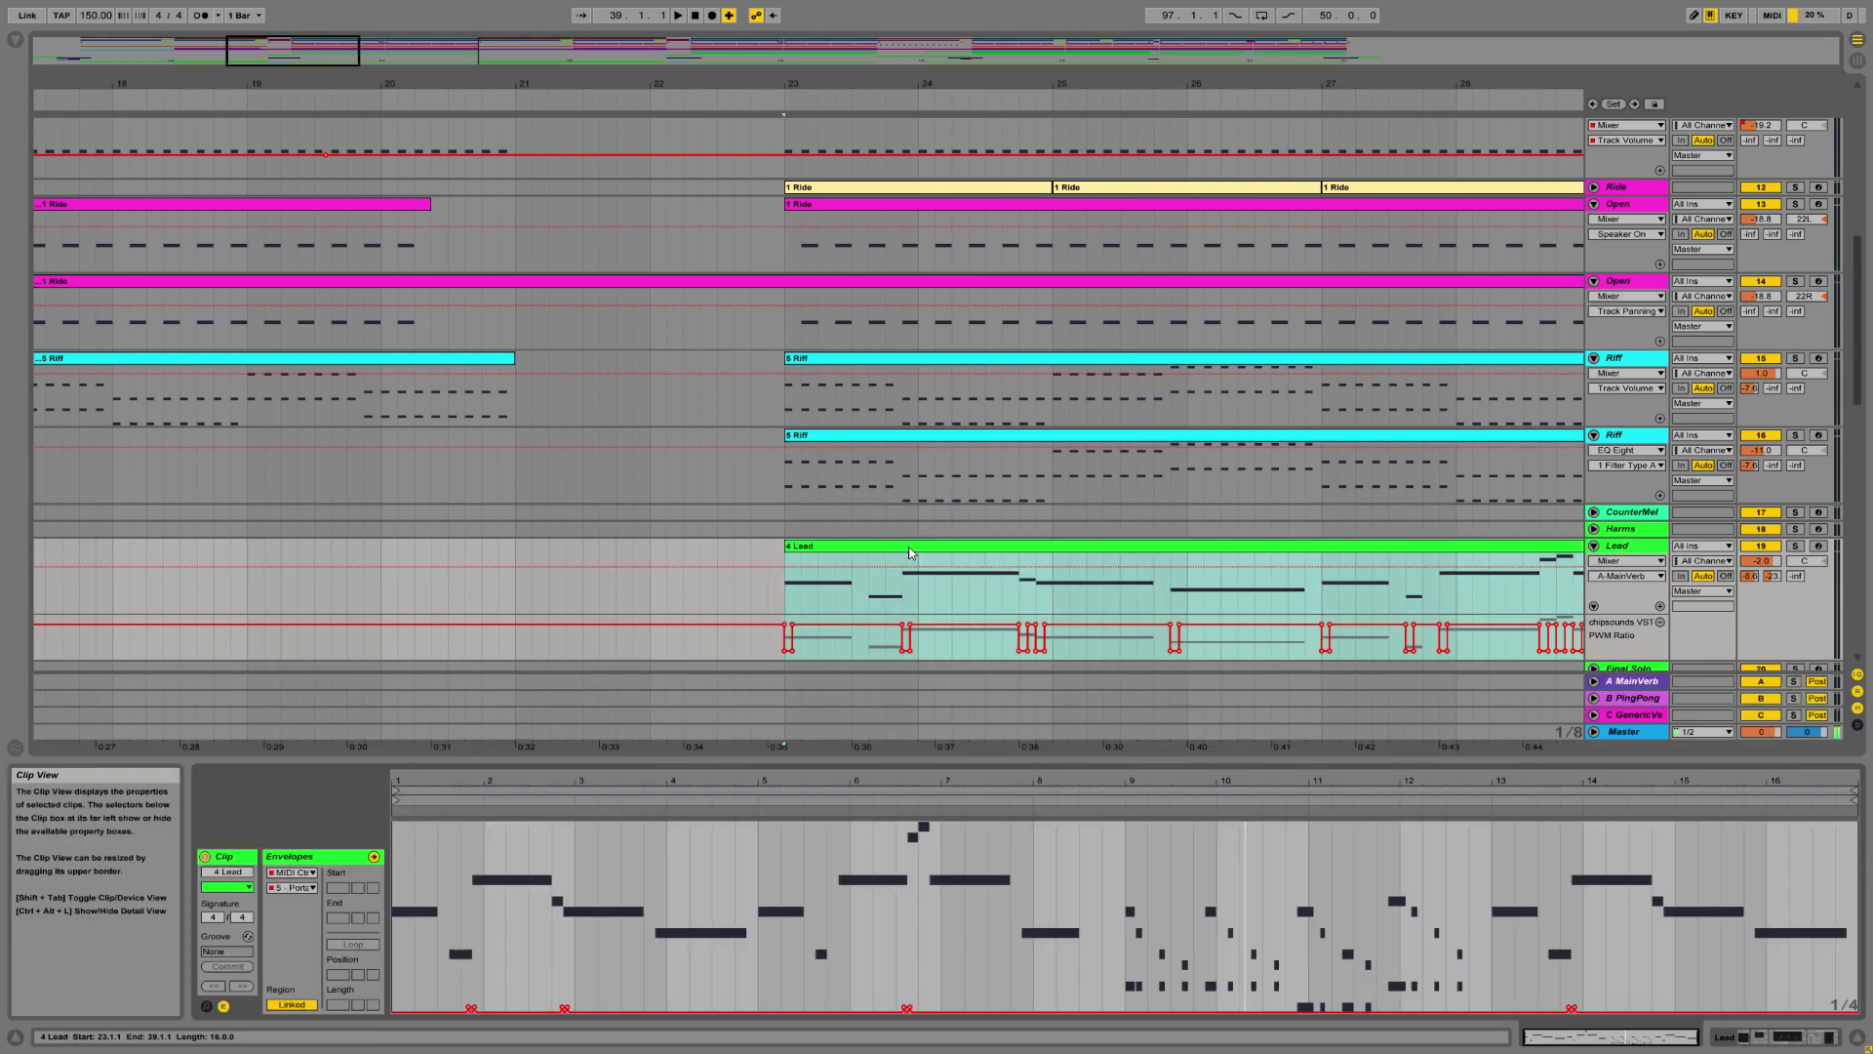
{"action": "double_click", "coordinate": [1565, 551]}
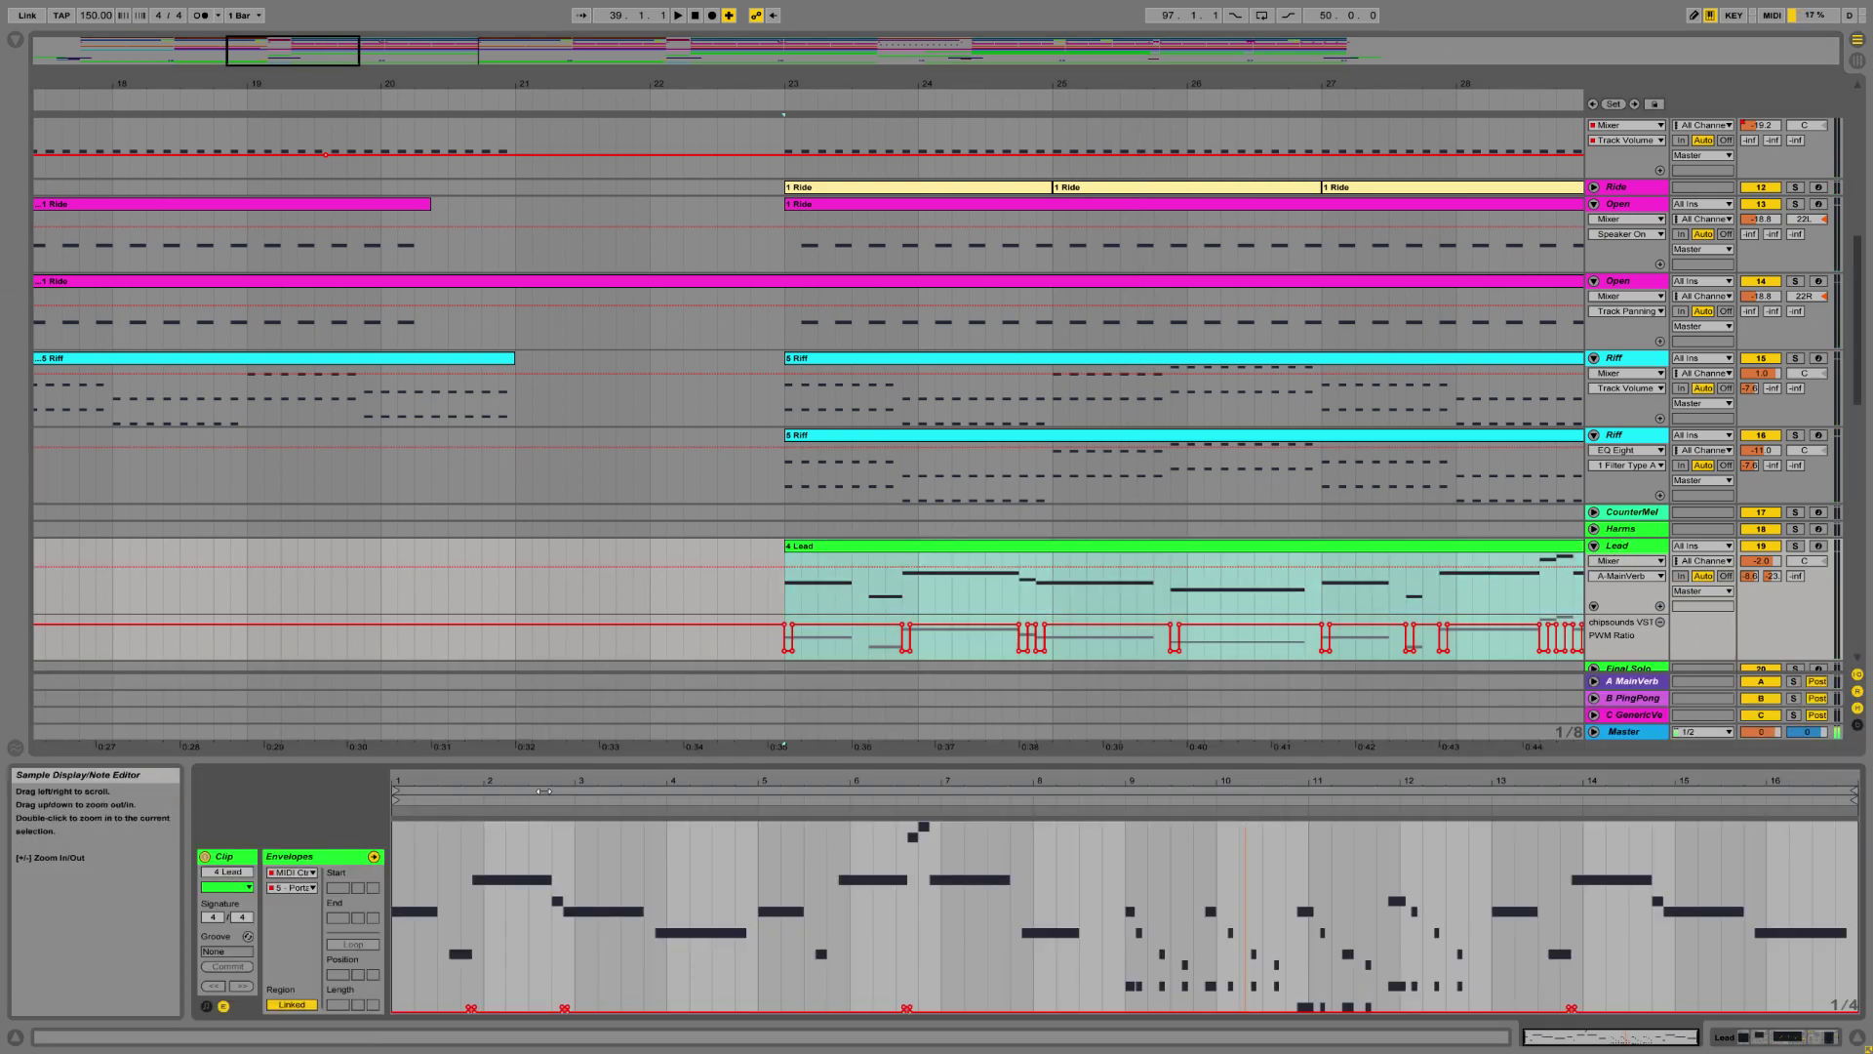
{"action": "left_click_drag", "start_coordinate": [474, 781], "coordinate": [747, 724]}
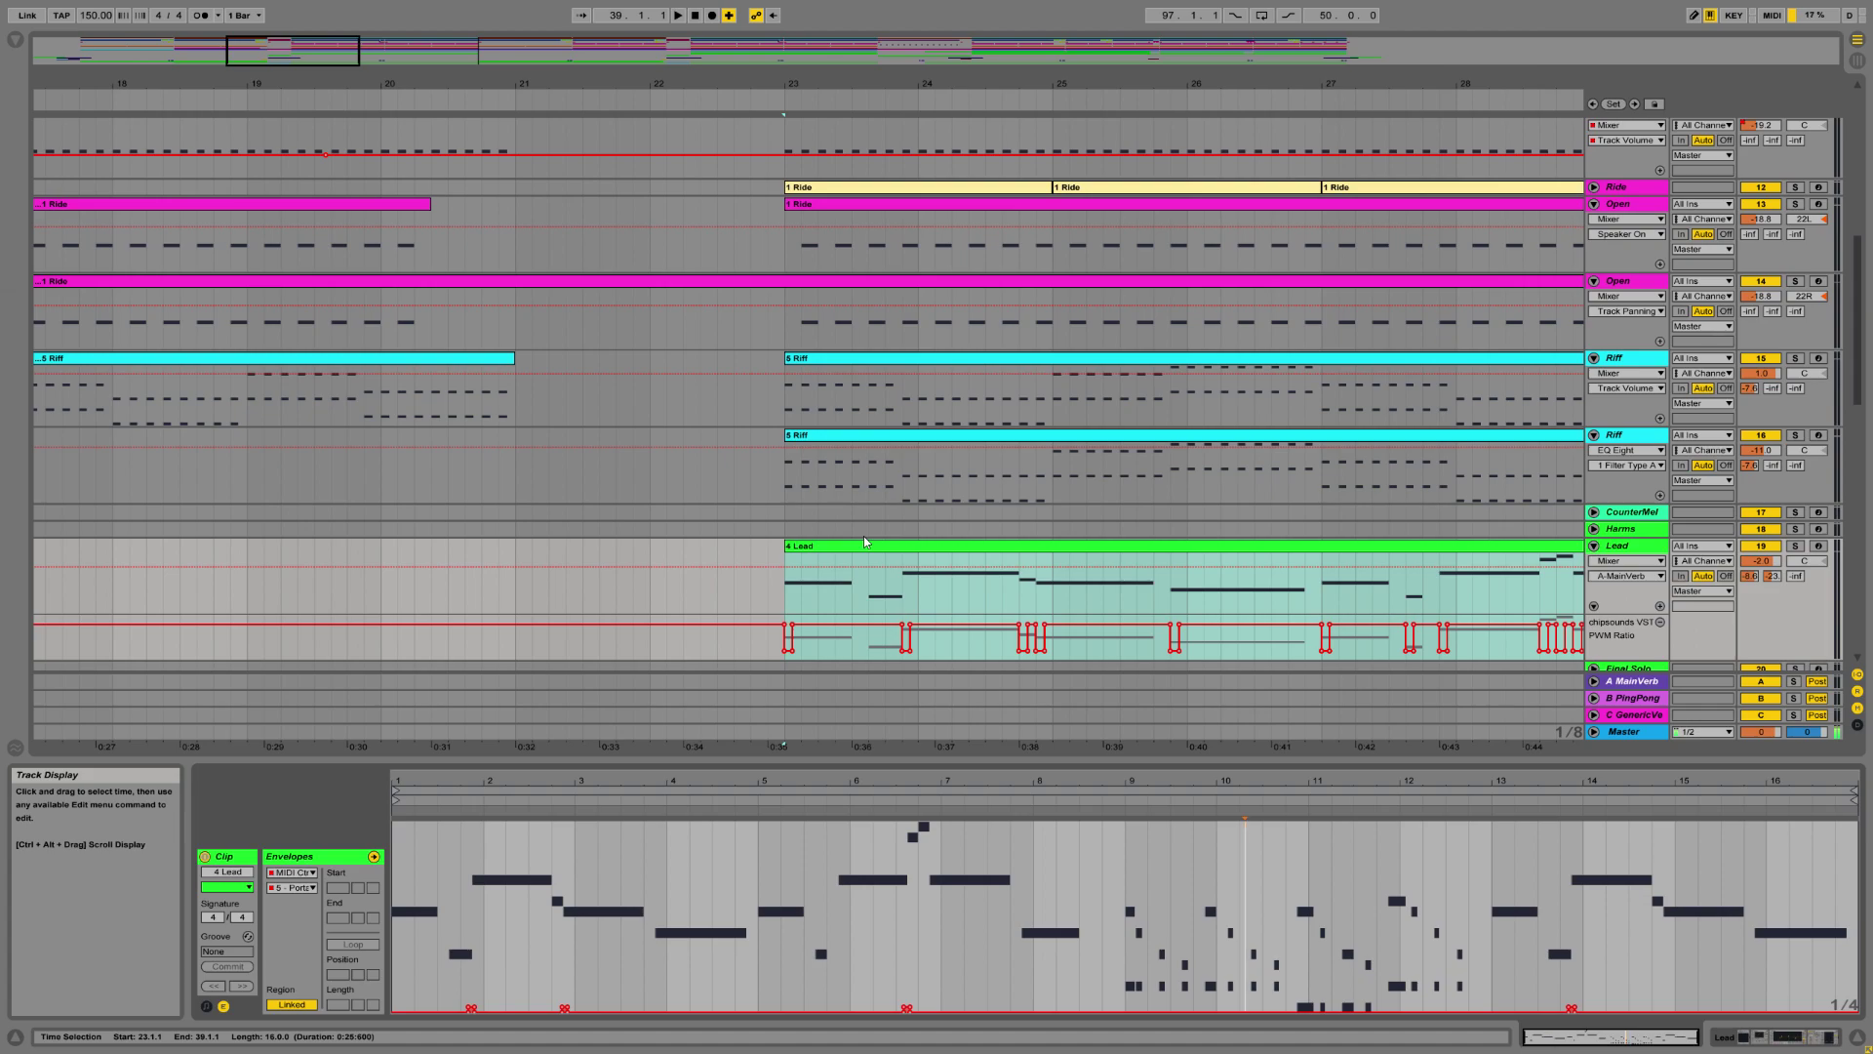
{"action": "key", "text": "plus"}
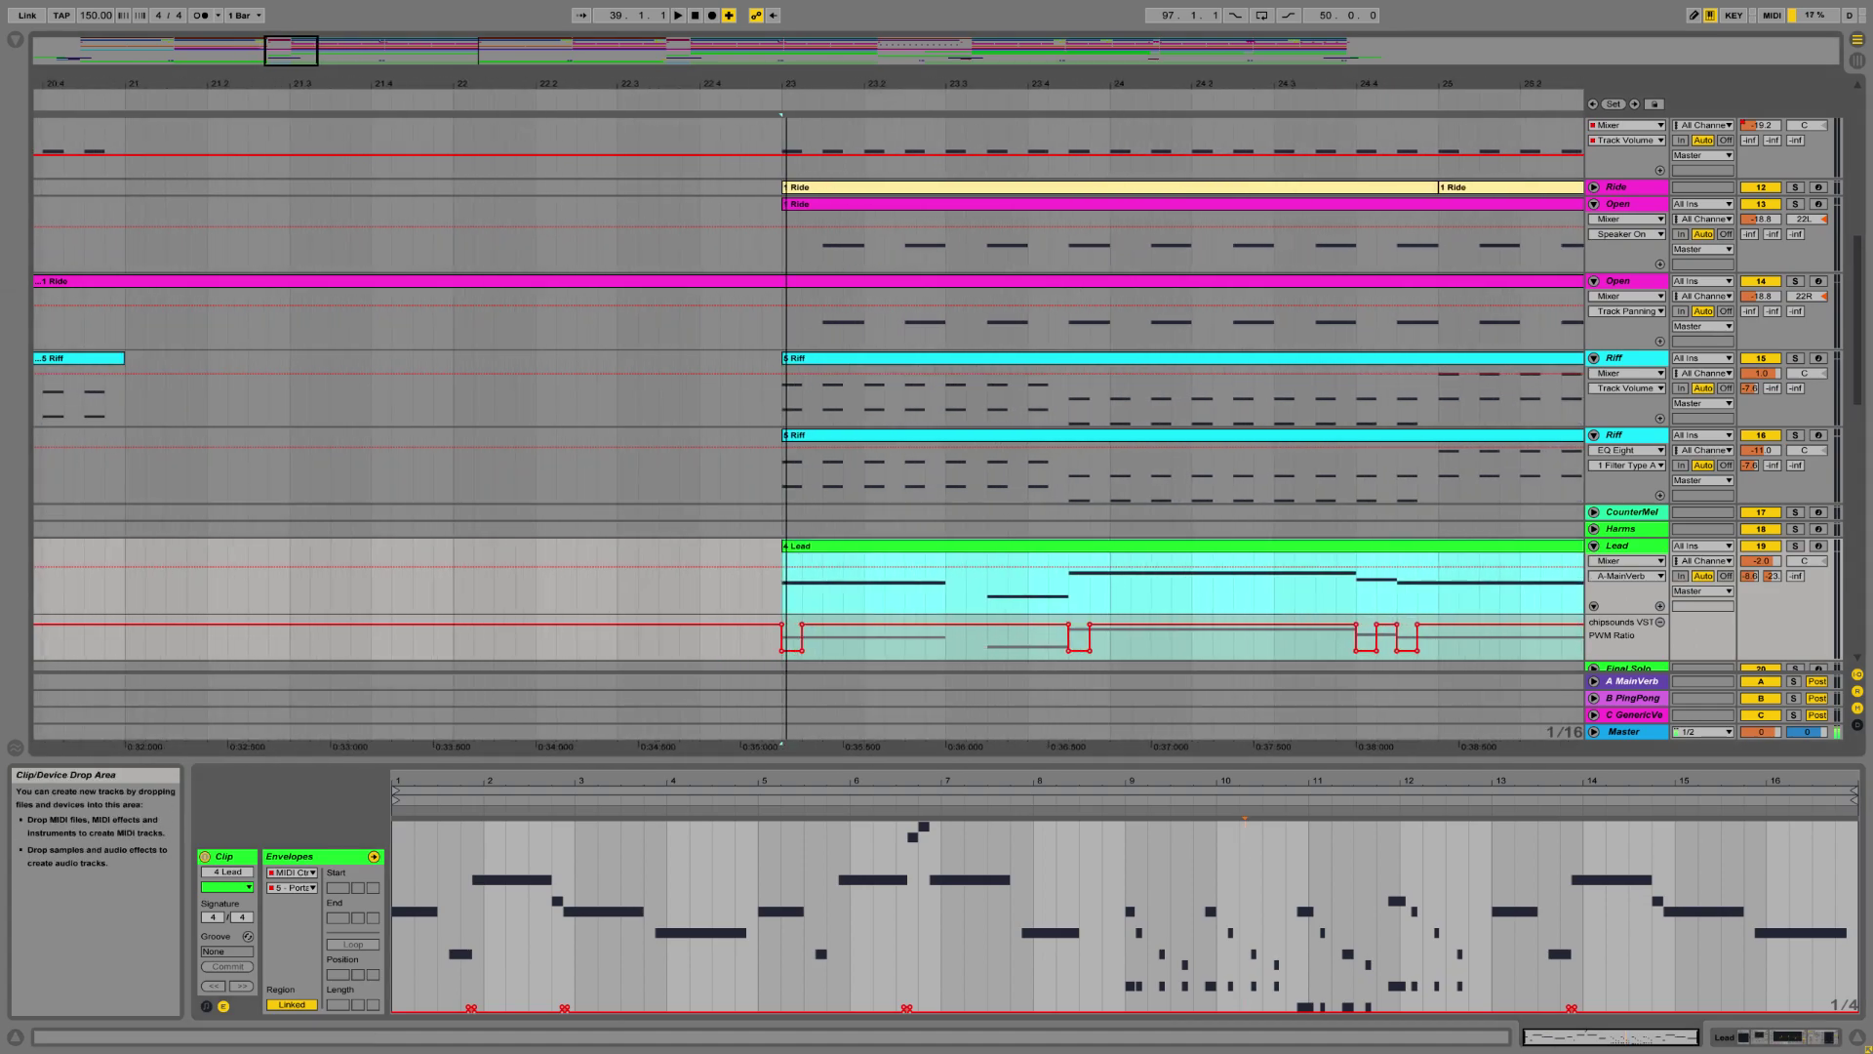
{"action": "key", "text": "plus"}
{"action": "key", "text": "plus"}
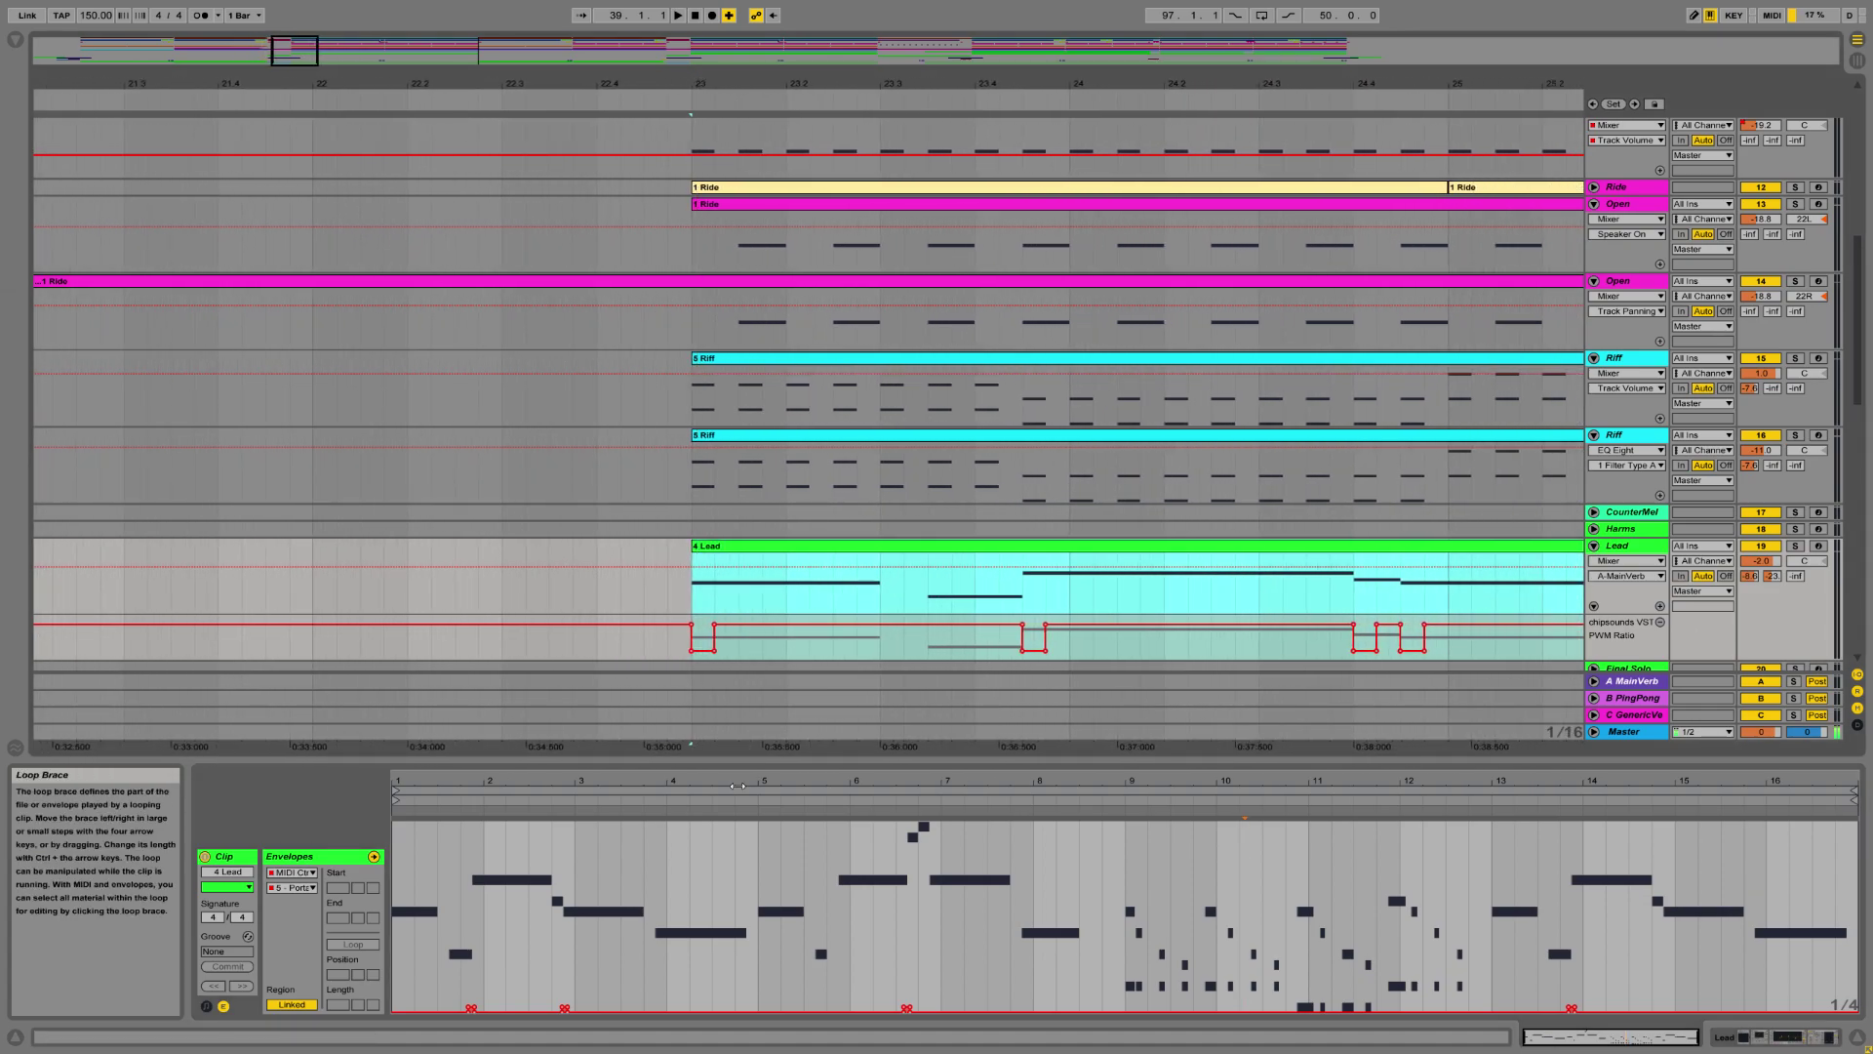
Inspect the clip's first Portamento Time envelope change and check the list of available MIDI controllers without changing the selection.
{"action": "left_click_drag", "start_coordinate": [473, 785], "coordinate": [412, 881]}
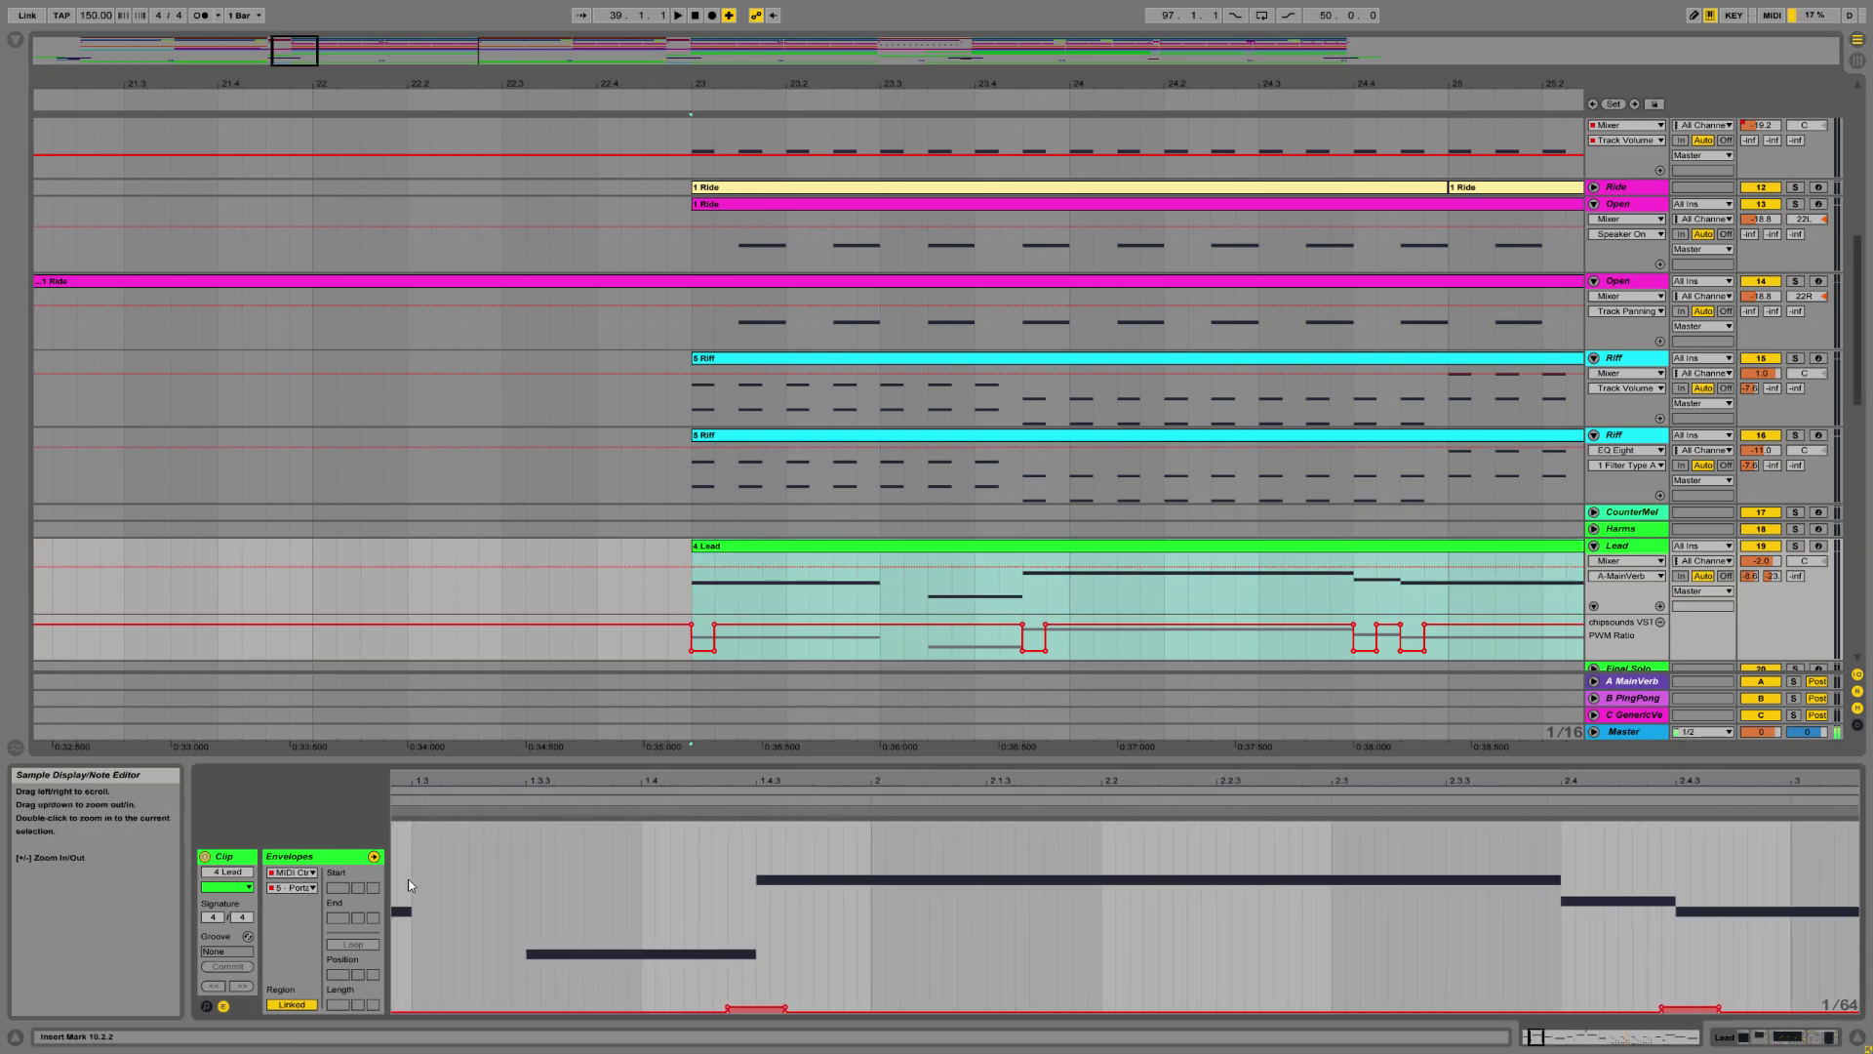
{"action": "left_click", "coordinate": [293, 888]}
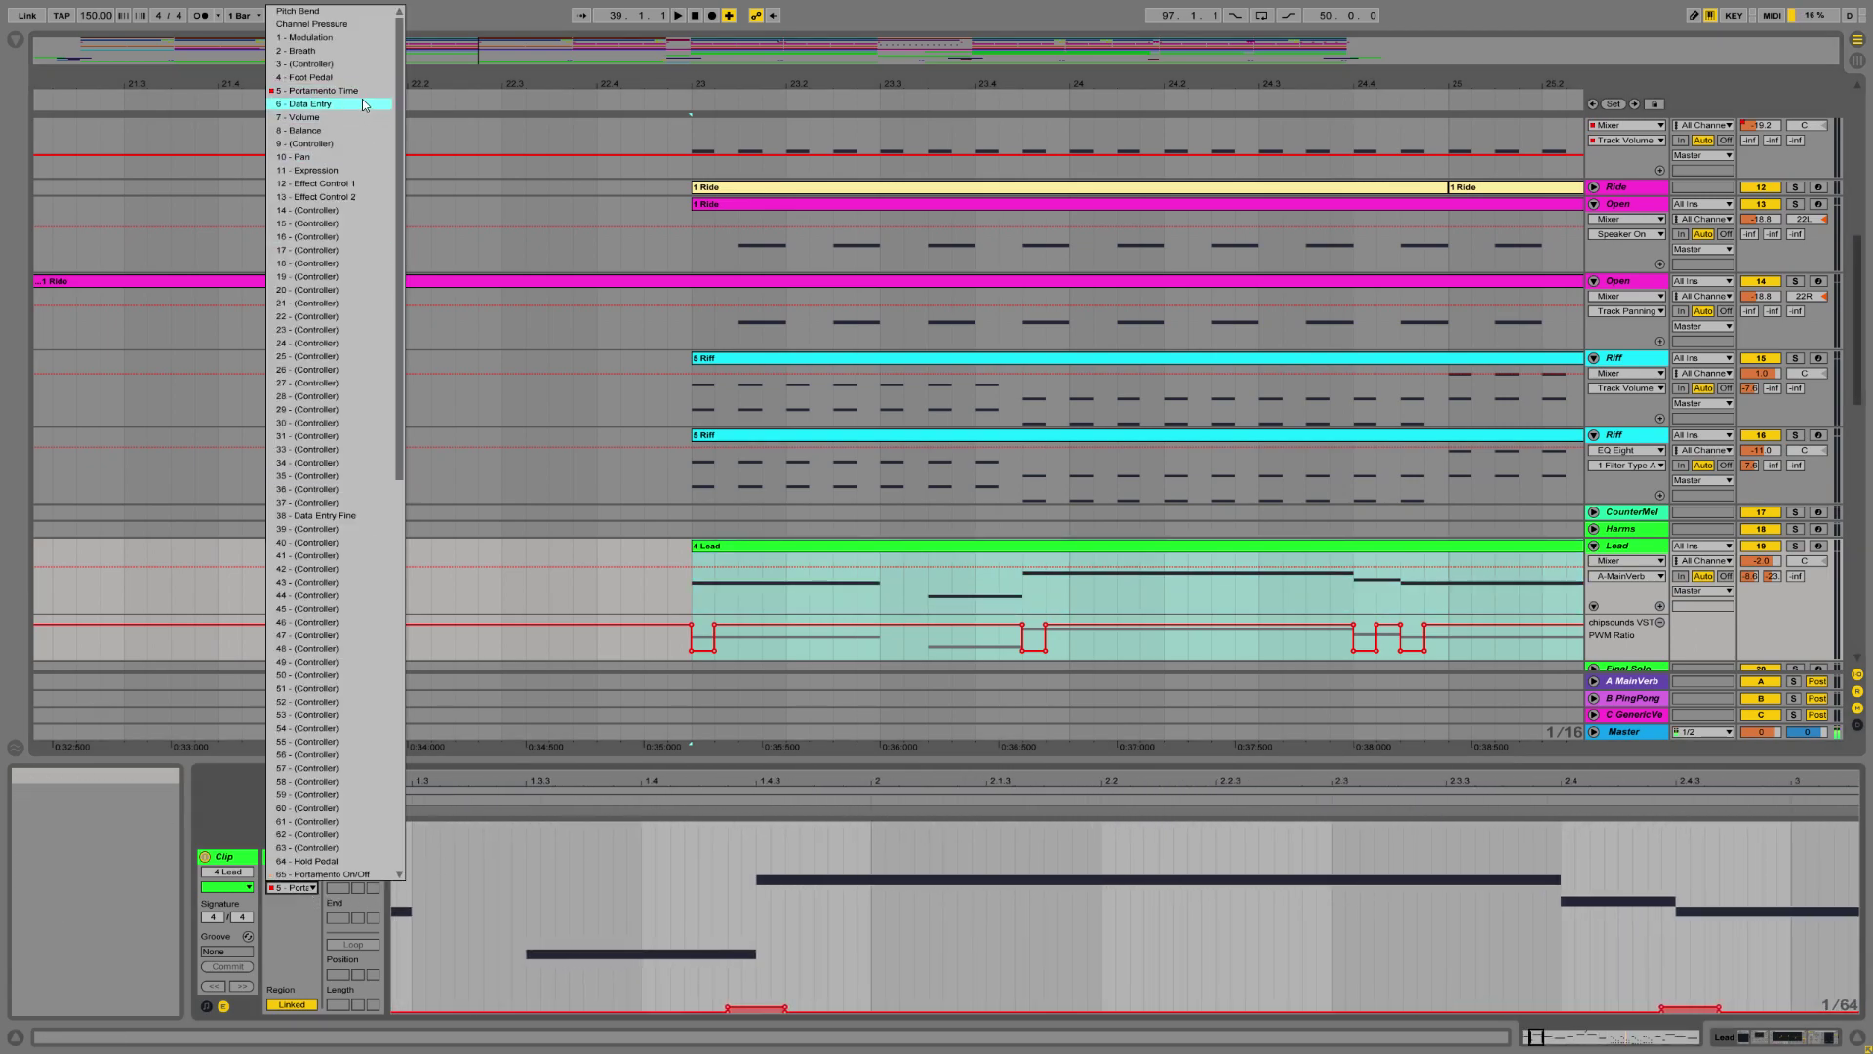
{"action": "left_click", "coordinate": [657, 599]}
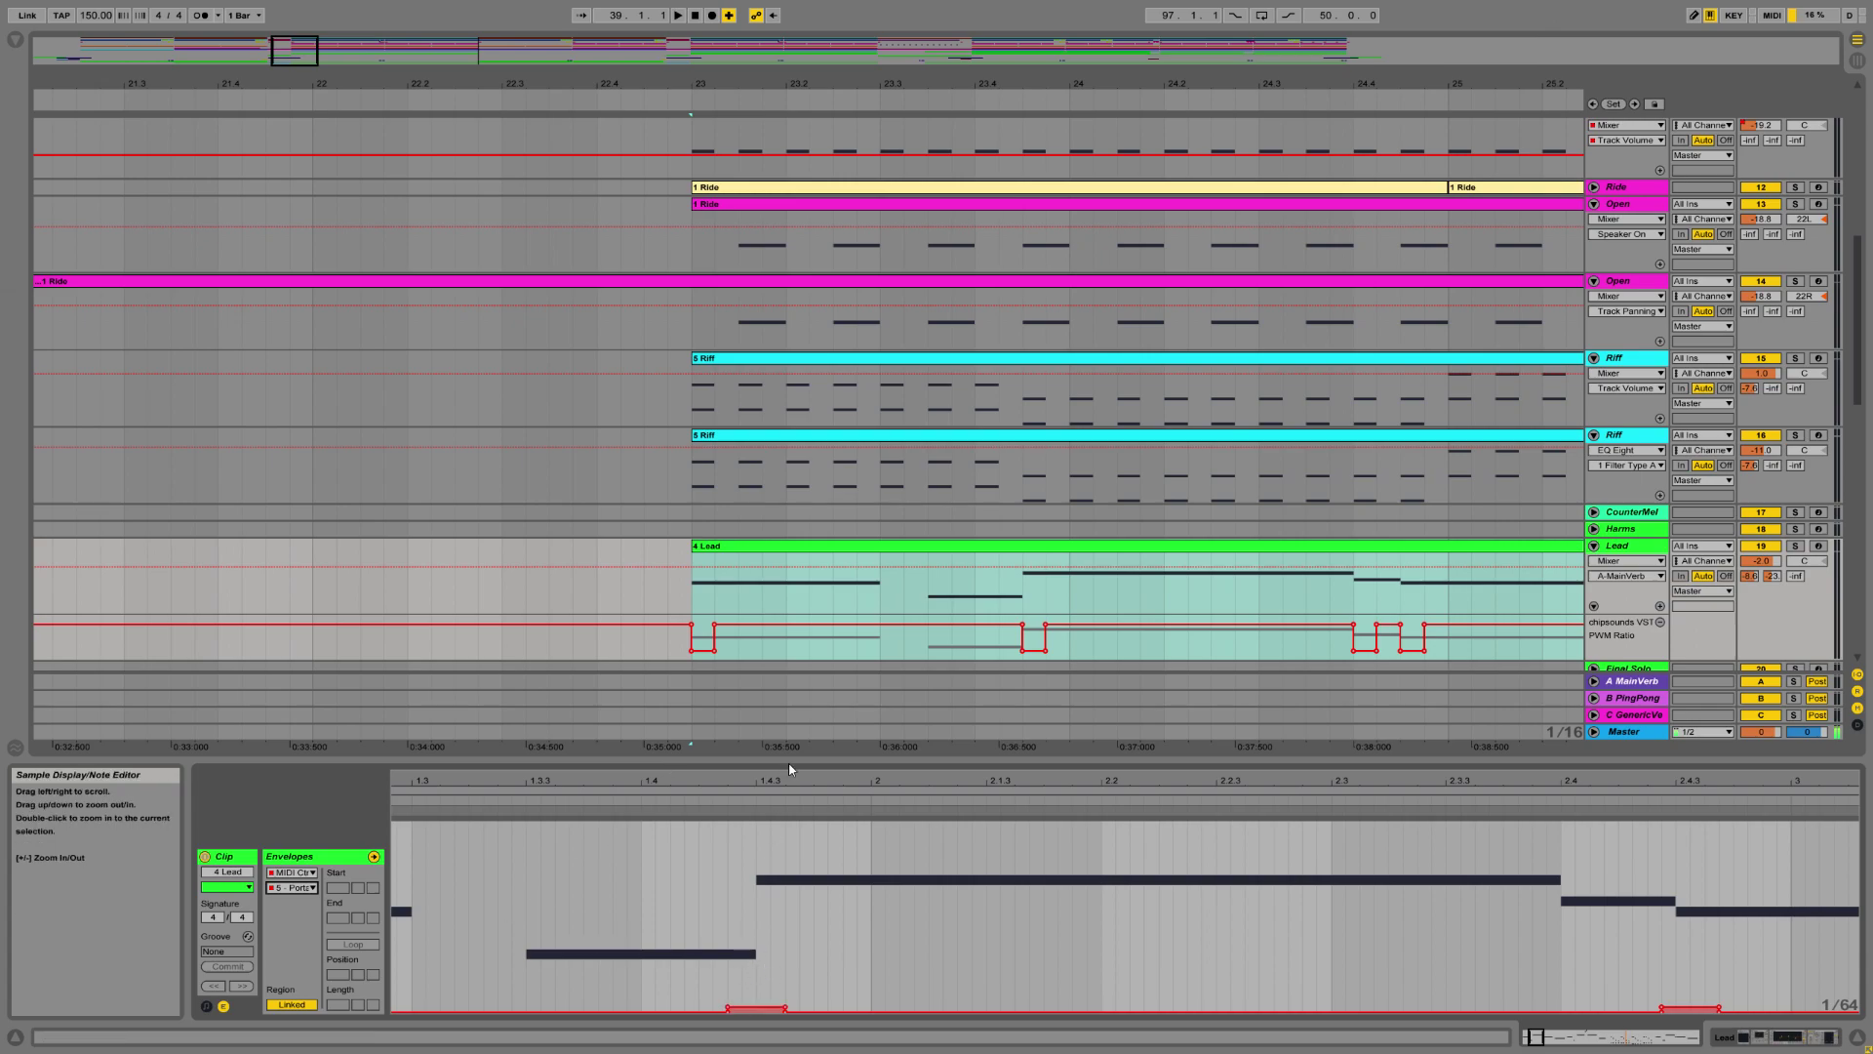
Enlarge the clip editor and examine the Portamento Time envelope against the notes across the whole Lead clip.
{"action": "left_click_drag", "start_coordinate": [798, 765], "coordinate": [808, 565]}
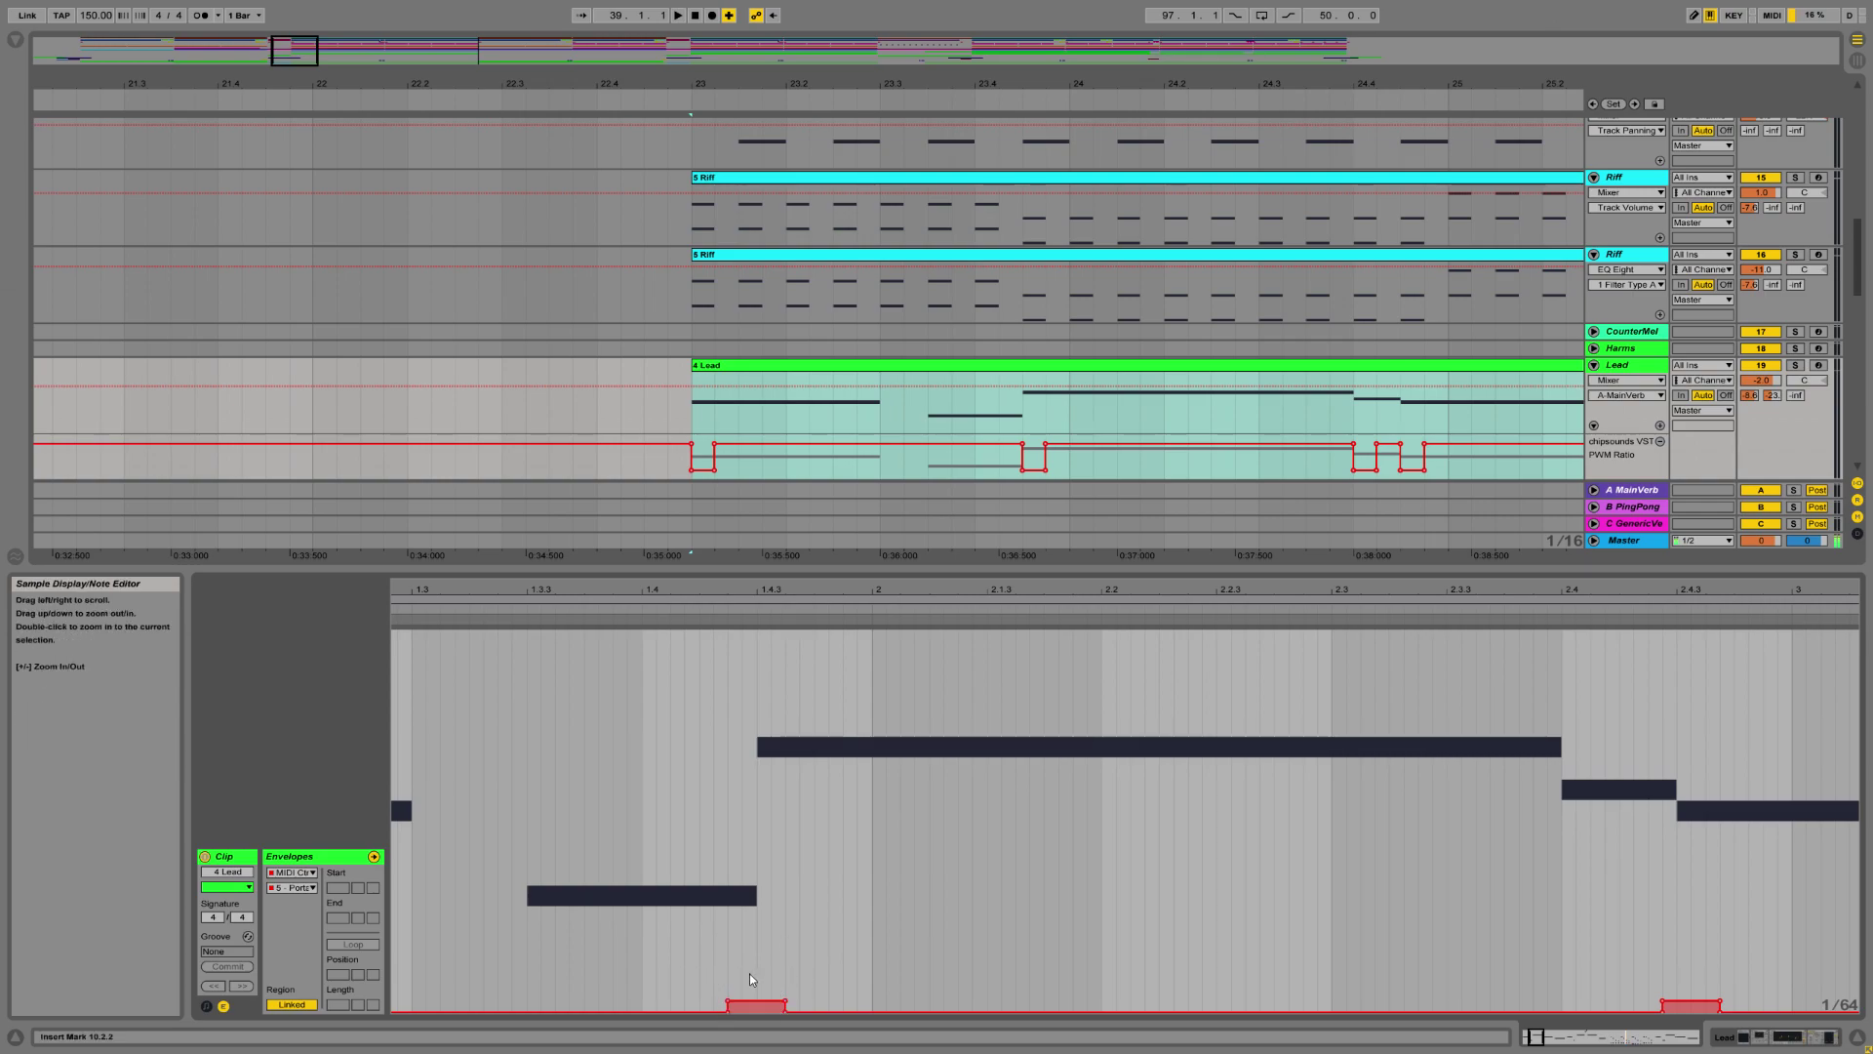
{"action": "double_click", "coordinate": [938, 596]}
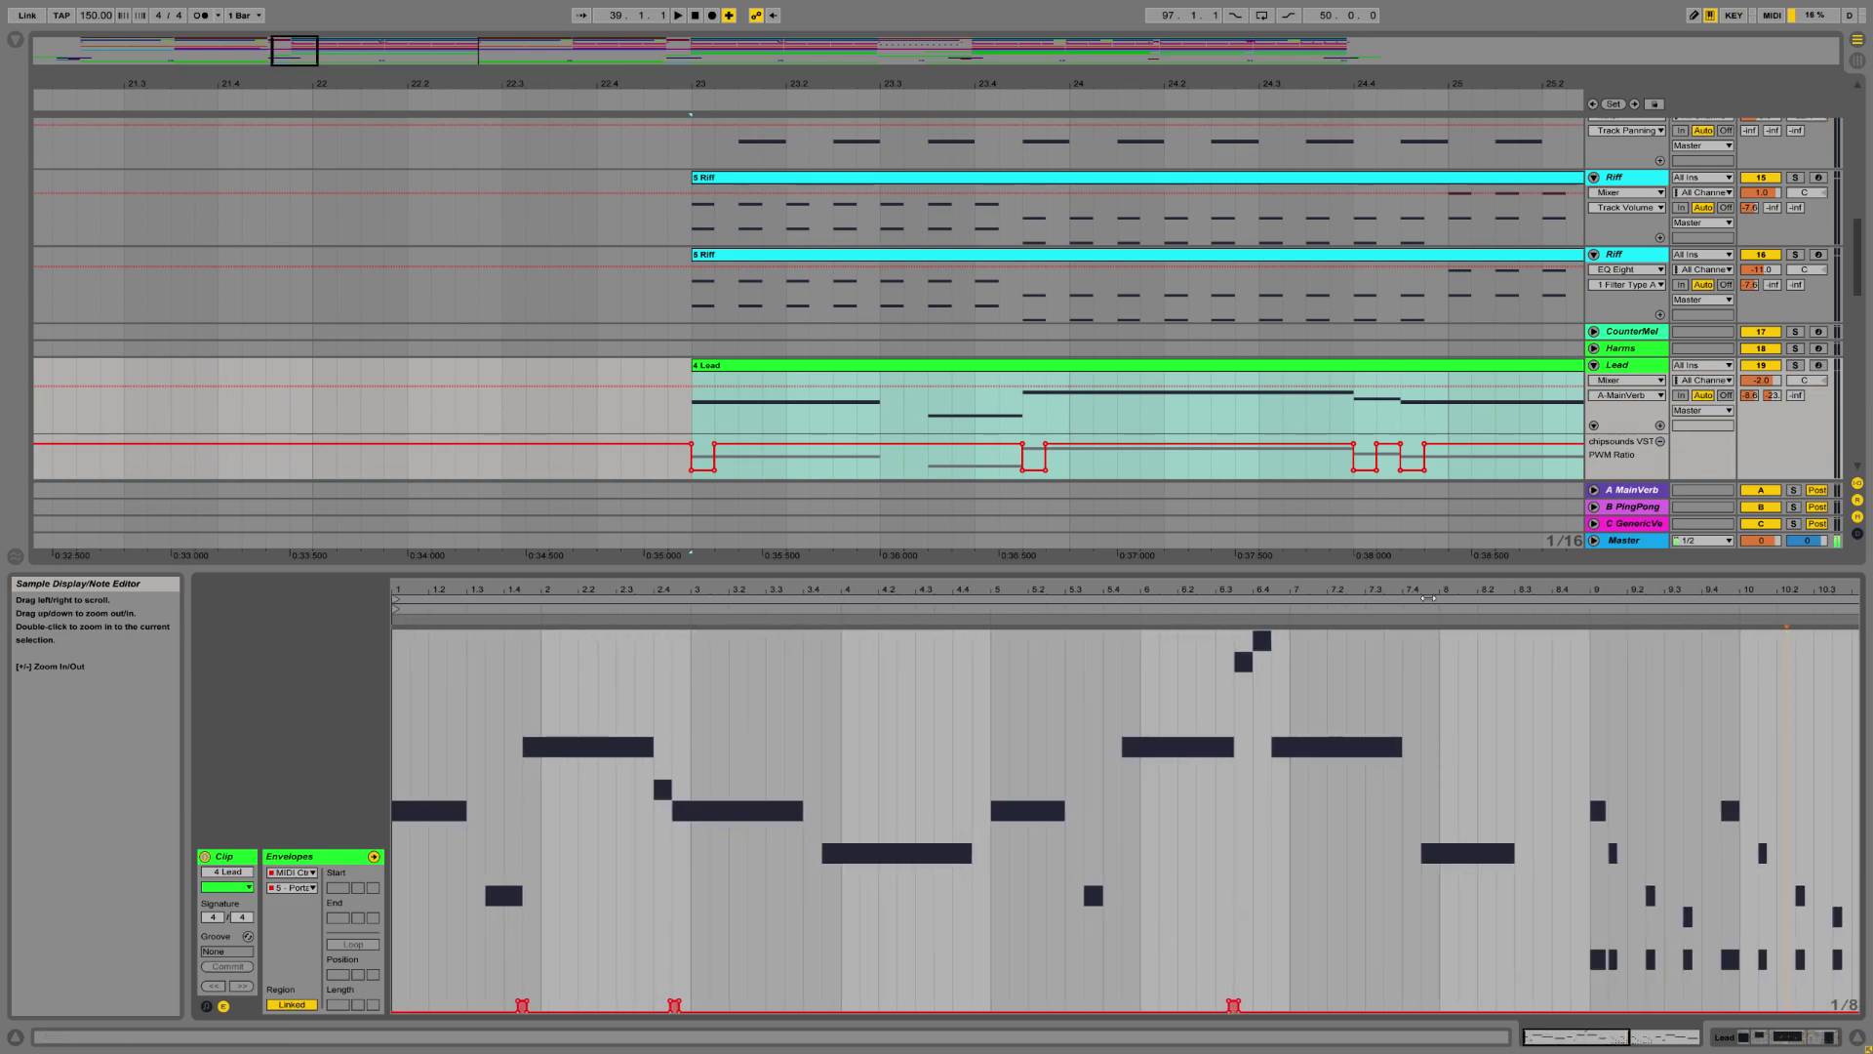
{"action": "key", "text": "minus"}
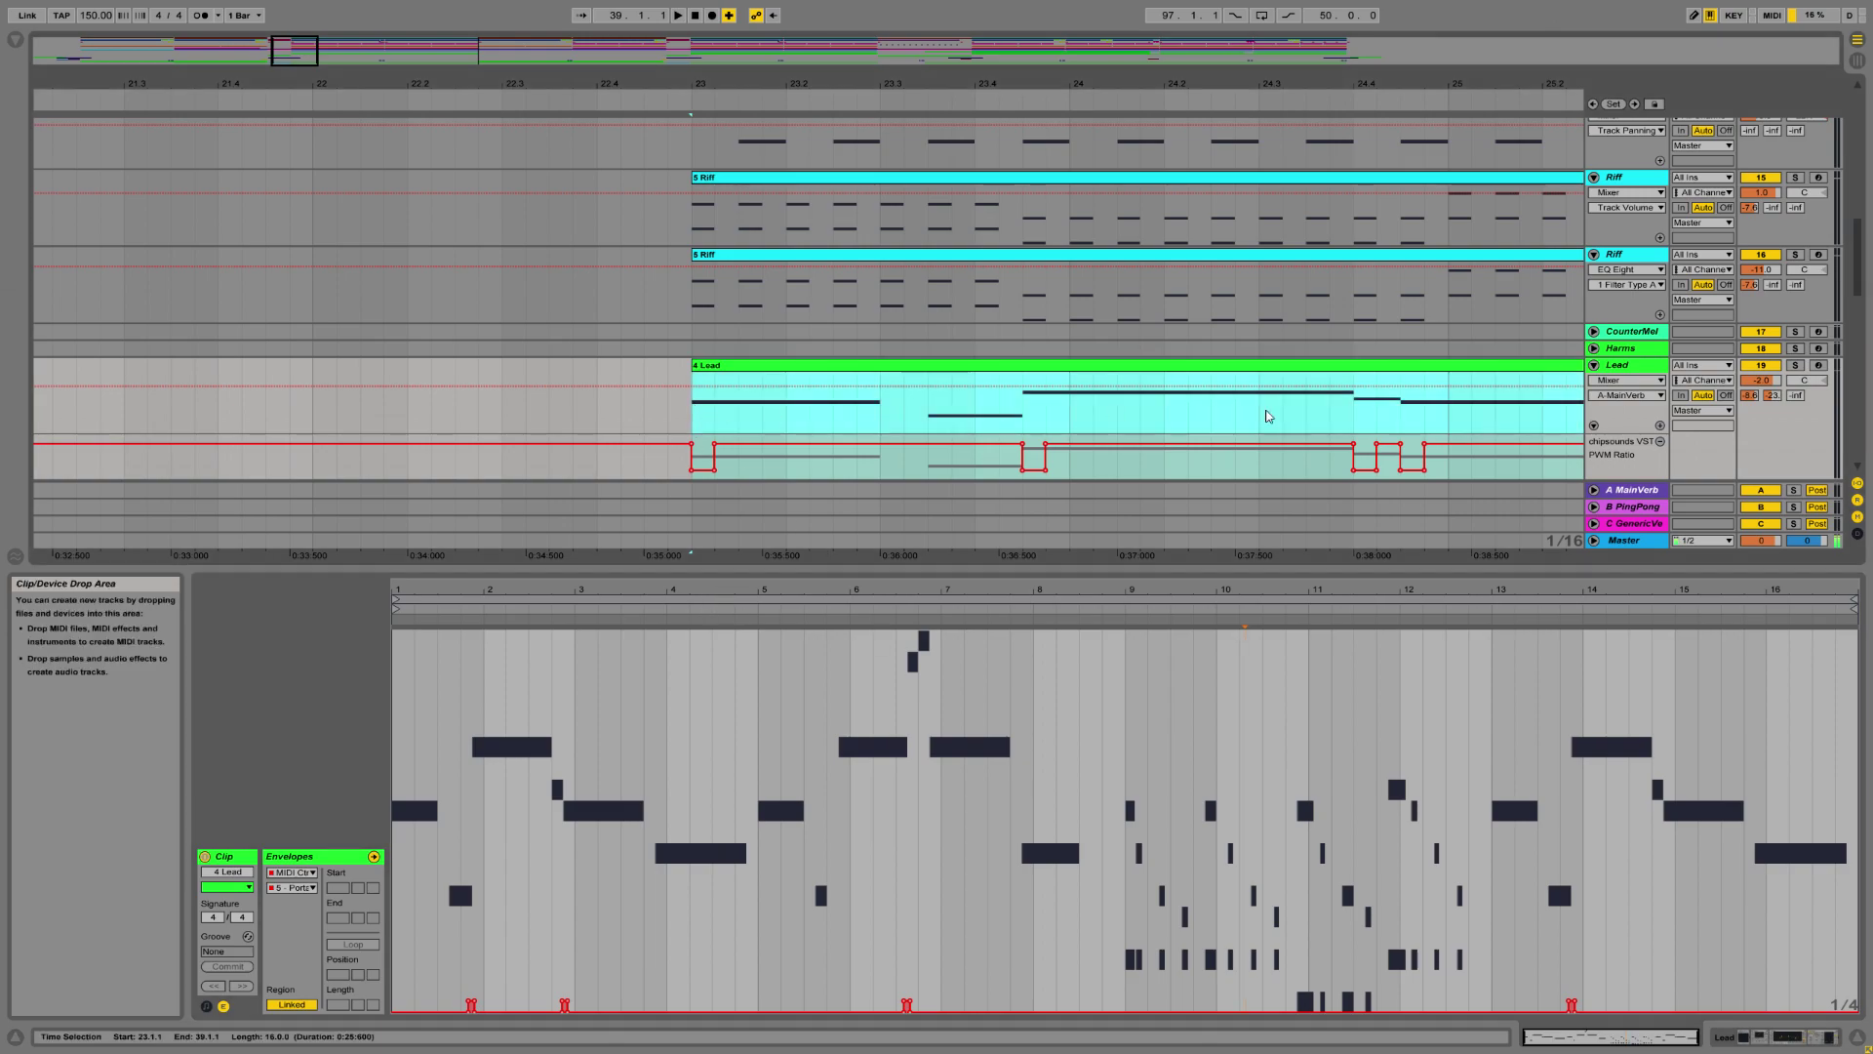
Play the Lead track soloed from bar 23 while following the clip's Portamento Time envelope, and release the solo and stop playback.
{"action": "left_click", "coordinate": [1795, 365]}
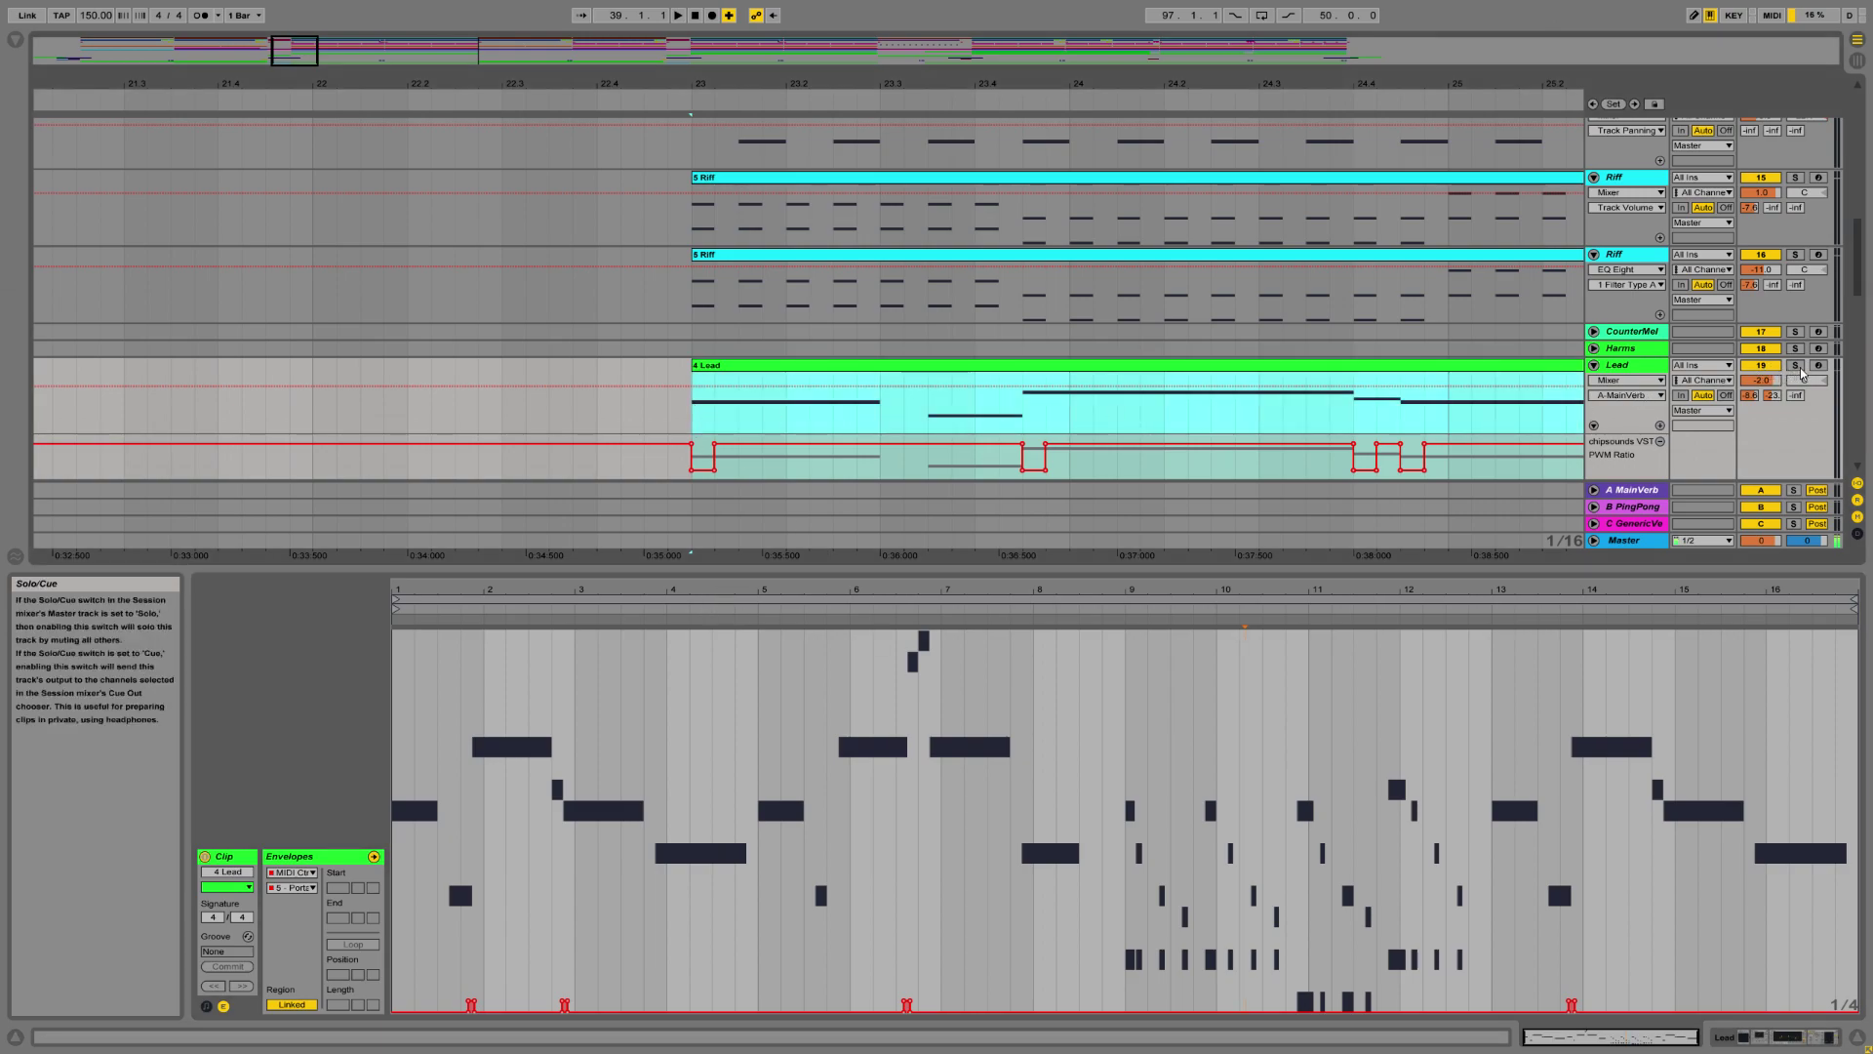
{"action": "left_click", "coordinate": [691, 413]}
{"action": "left_click", "coordinate": [678, 15]}
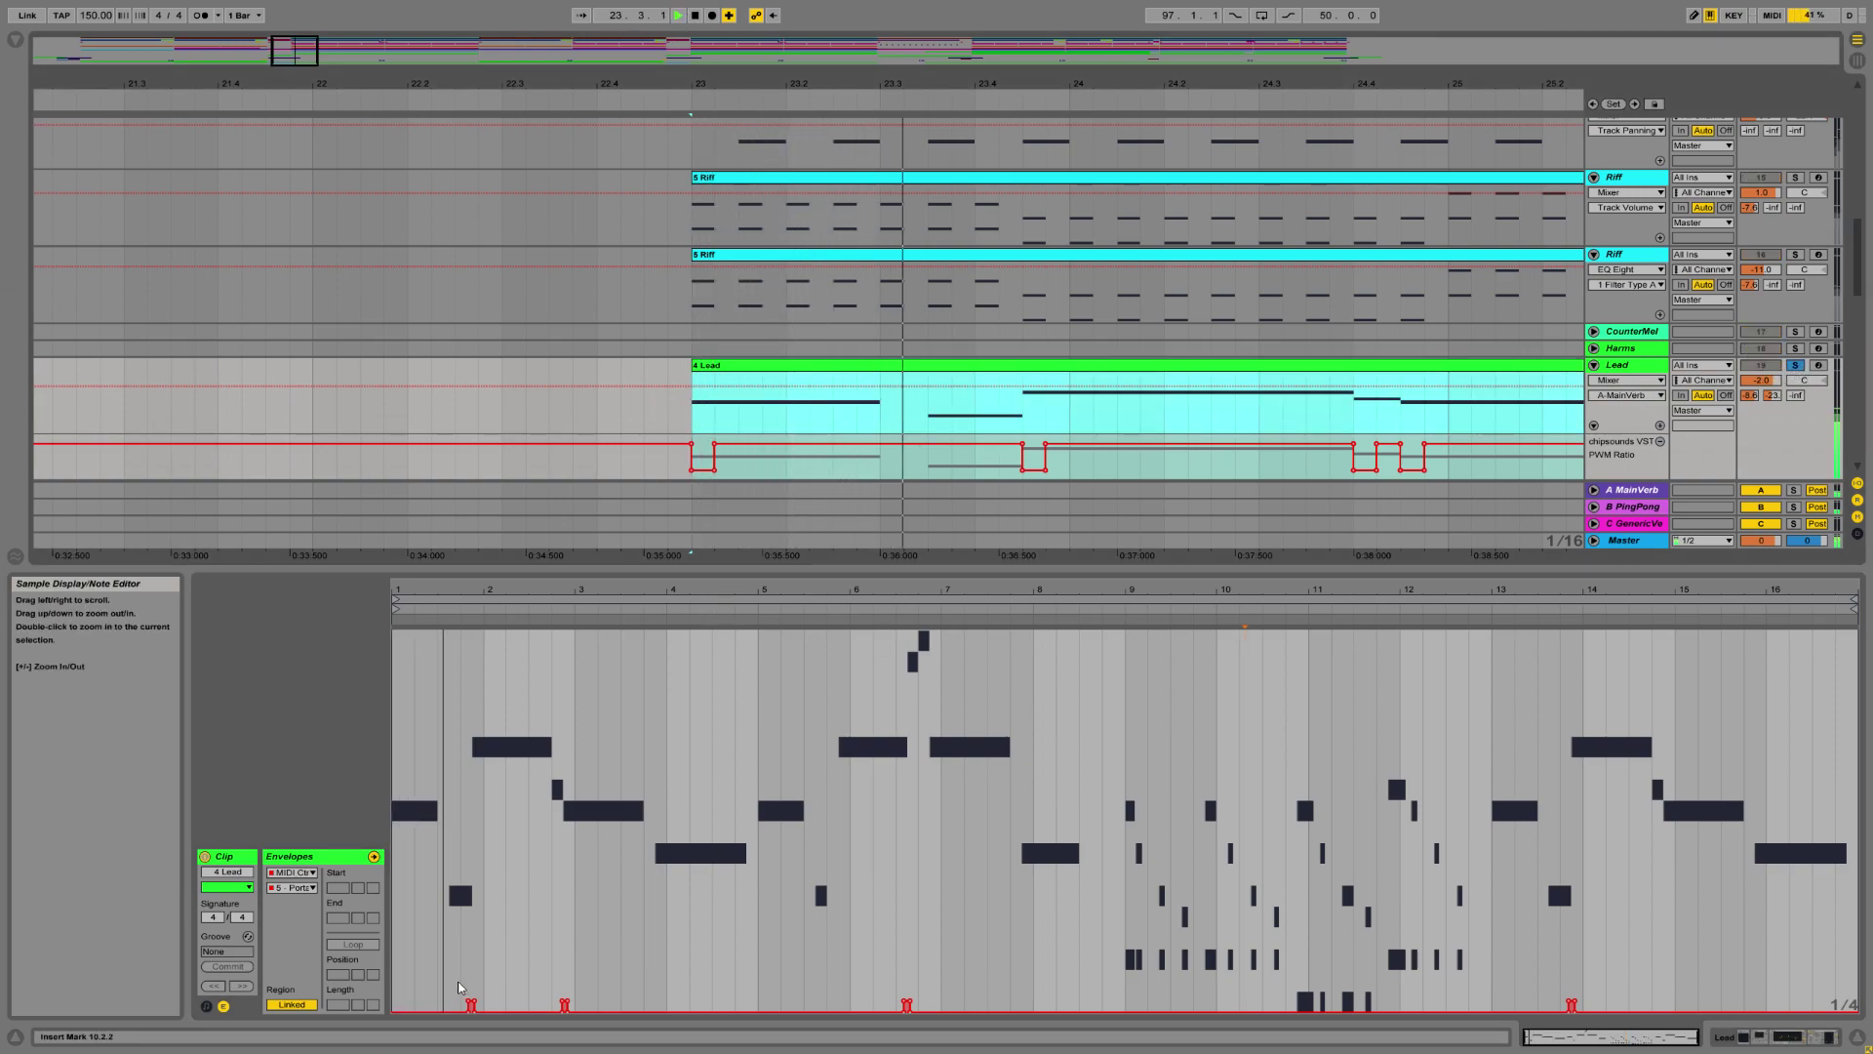
{"action": "left_click", "coordinate": [488, 841]}
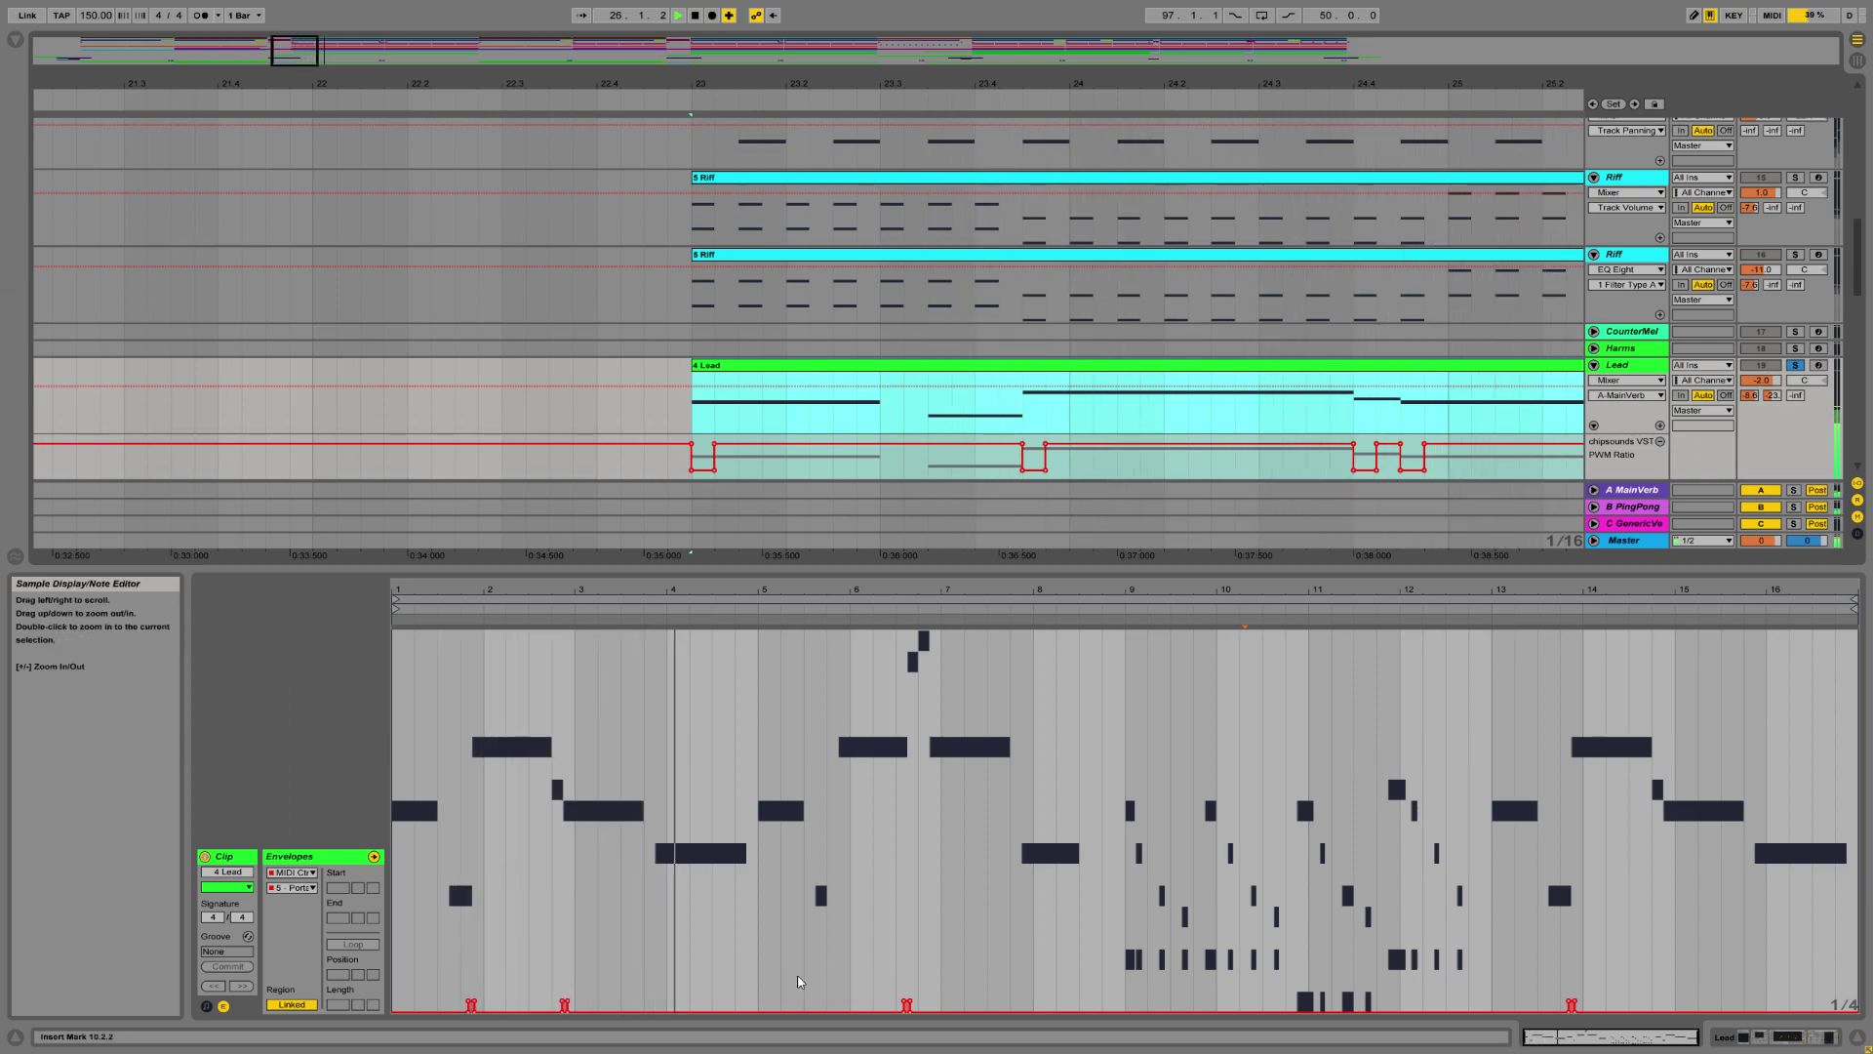
{"action": "left_click", "coordinate": [1795, 365]}
{"action": "left_click", "coordinate": [694, 15]}
Compare the Lead clips and their PWM Ratio automation across the arrangement, playing the full mix from bar 65.
{"action": "scroll", "coordinate": [1057, 391], "scroll_direction": "down", "scroll_amount": 2}
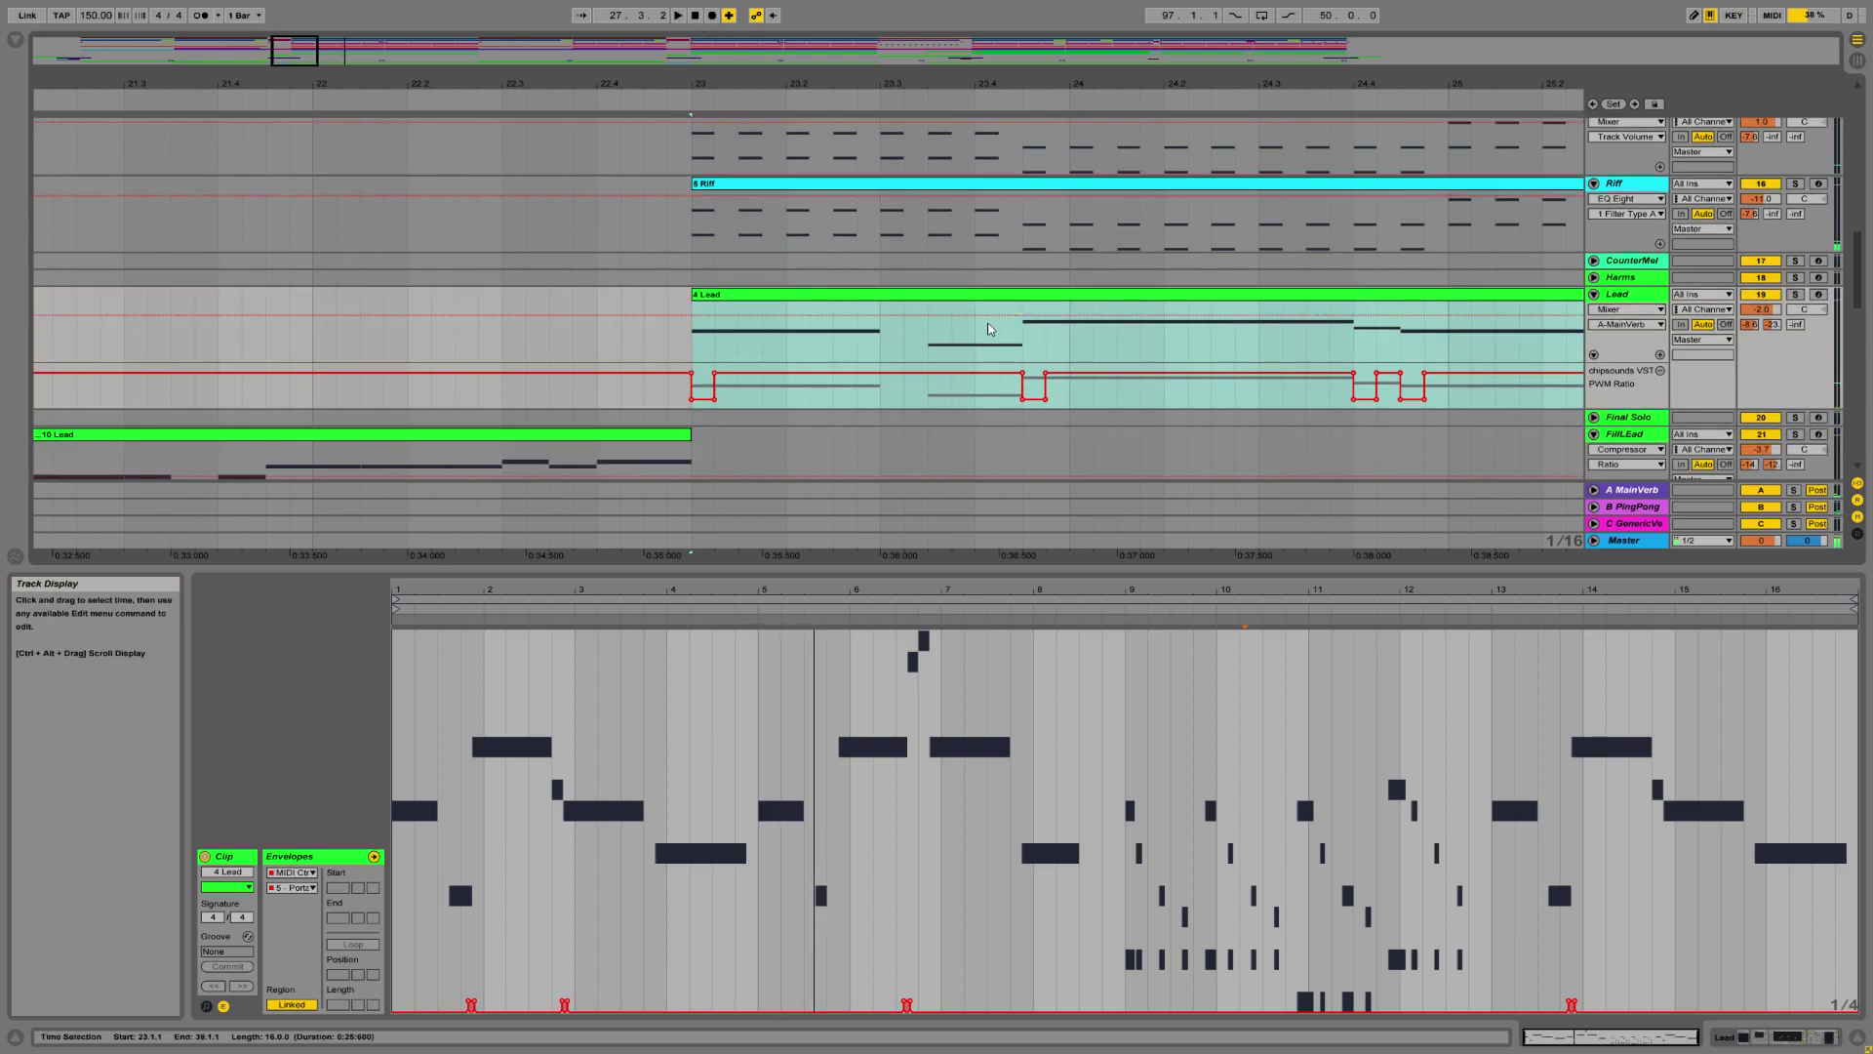
{"action": "scroll", "coordinate": [975, 332], "scroll_direction": "down", "scroll_amount": 4}
{"action": "scroll", "coordinate": [1052, 234], "scroll_direction": "up", "scroll_amount": 3}
{"action": "left_click_drag", "start_coordinate": [1069, 81], "coordinate": [957, 34]}
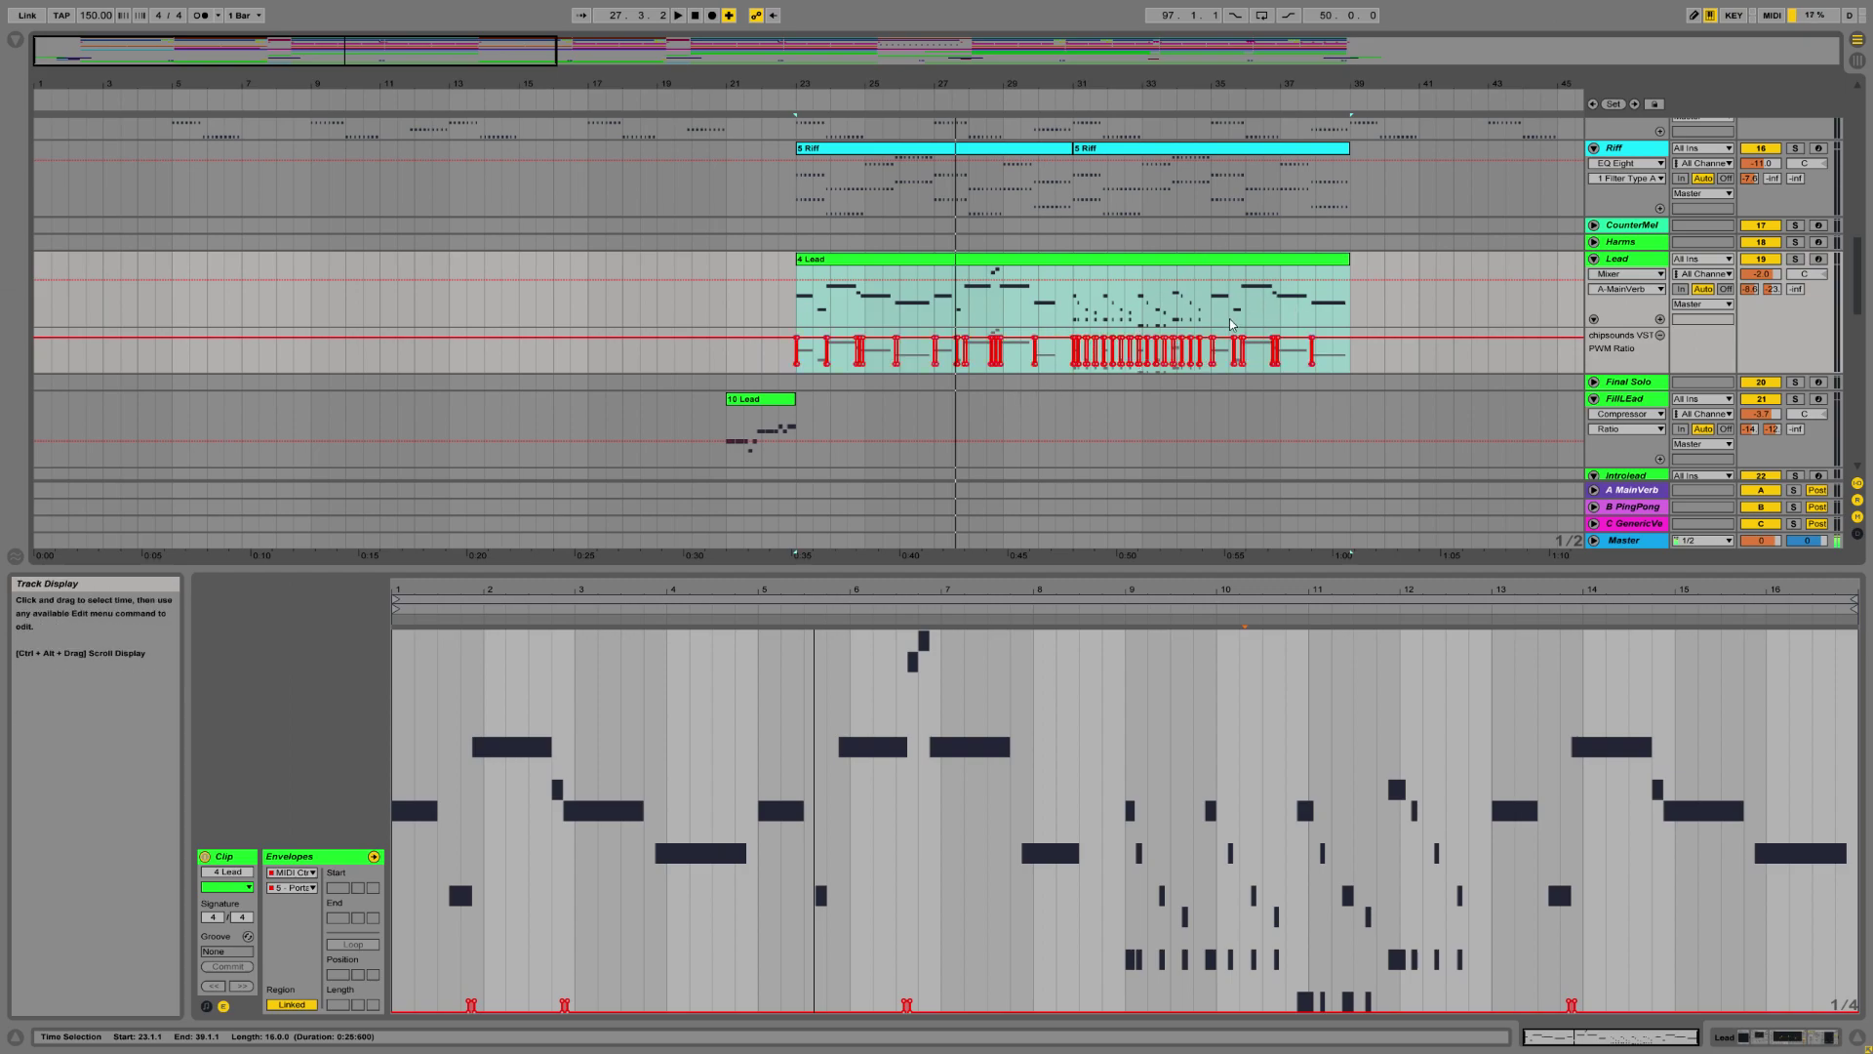
{"action": "key", "text": "minus"}
{"action": "key", "text": "minus"}
{"action": "key", "text": "minus"}
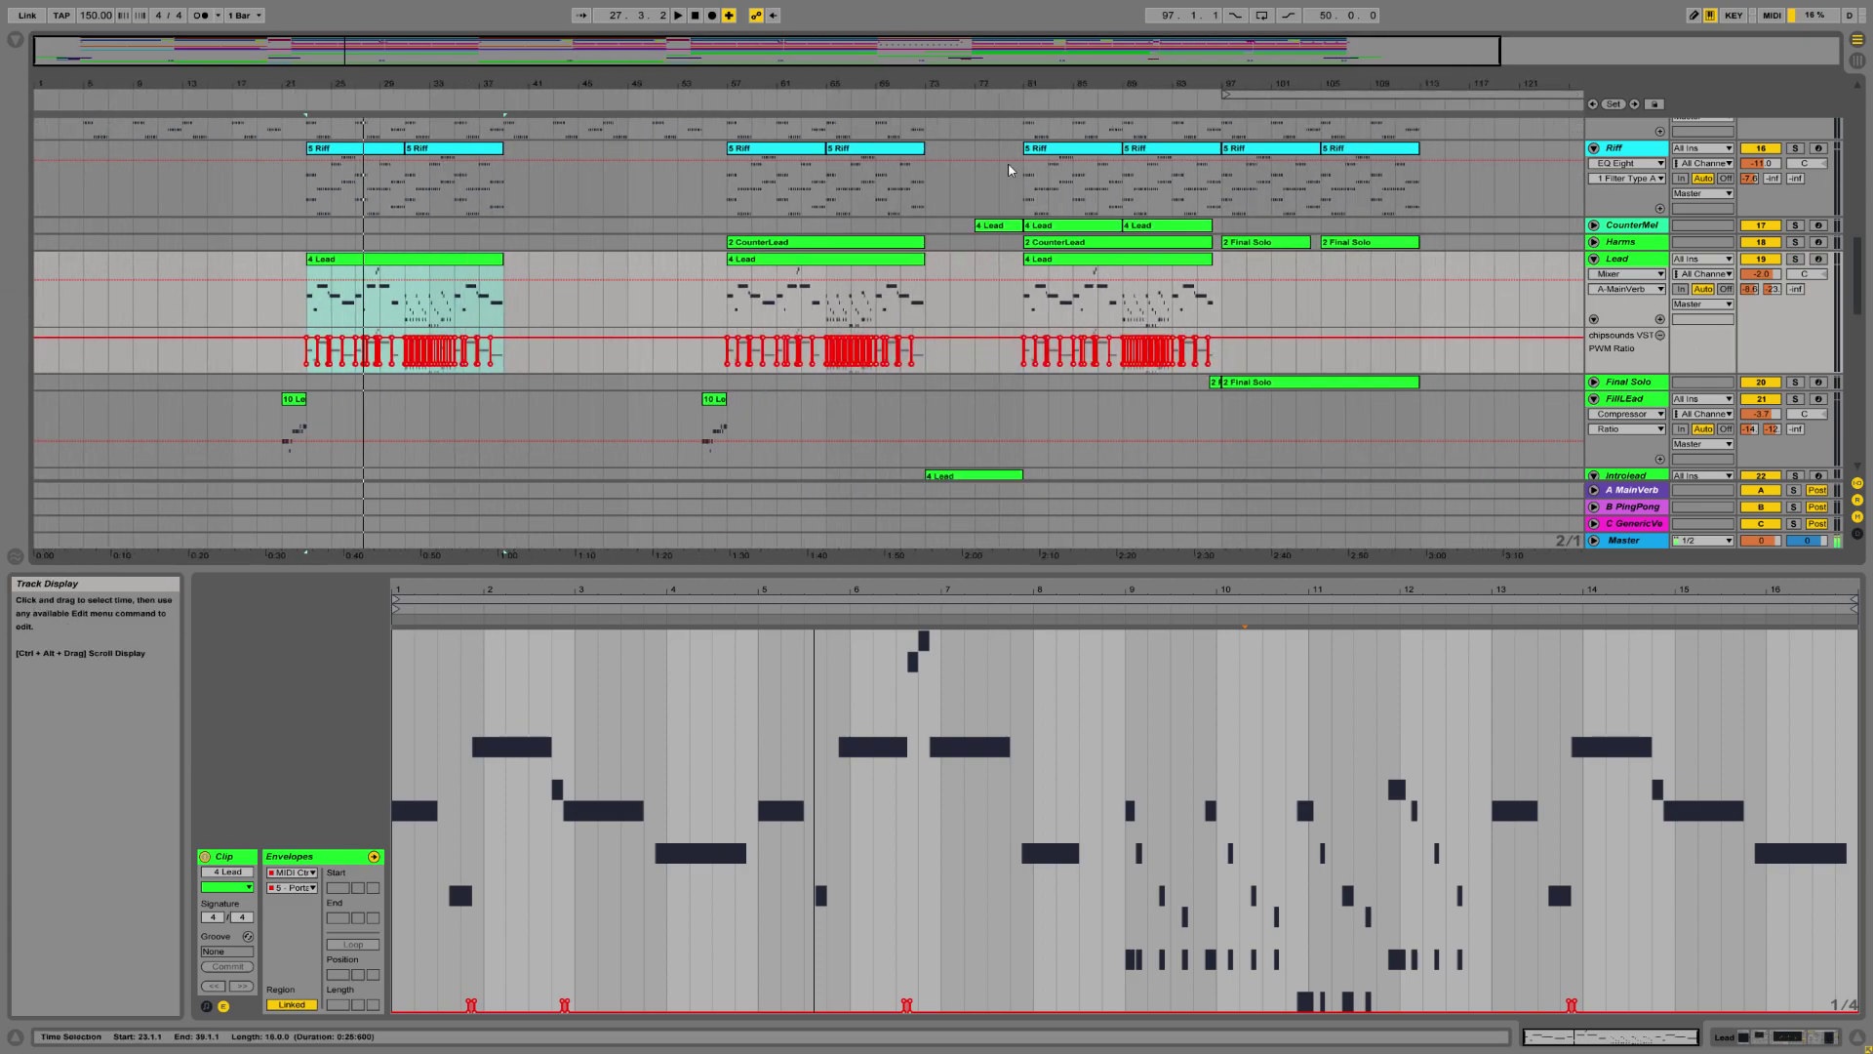
{"action": "left_click_drag", "start_coordinate": [1130, 94], "coordinate": [843, 357]}
{"action": "left_click_drag", "start_coordinate": [1215, 81], "coordinate": [1215, 28]}
{"action": "left_click", "coordinate": [281, 102]}
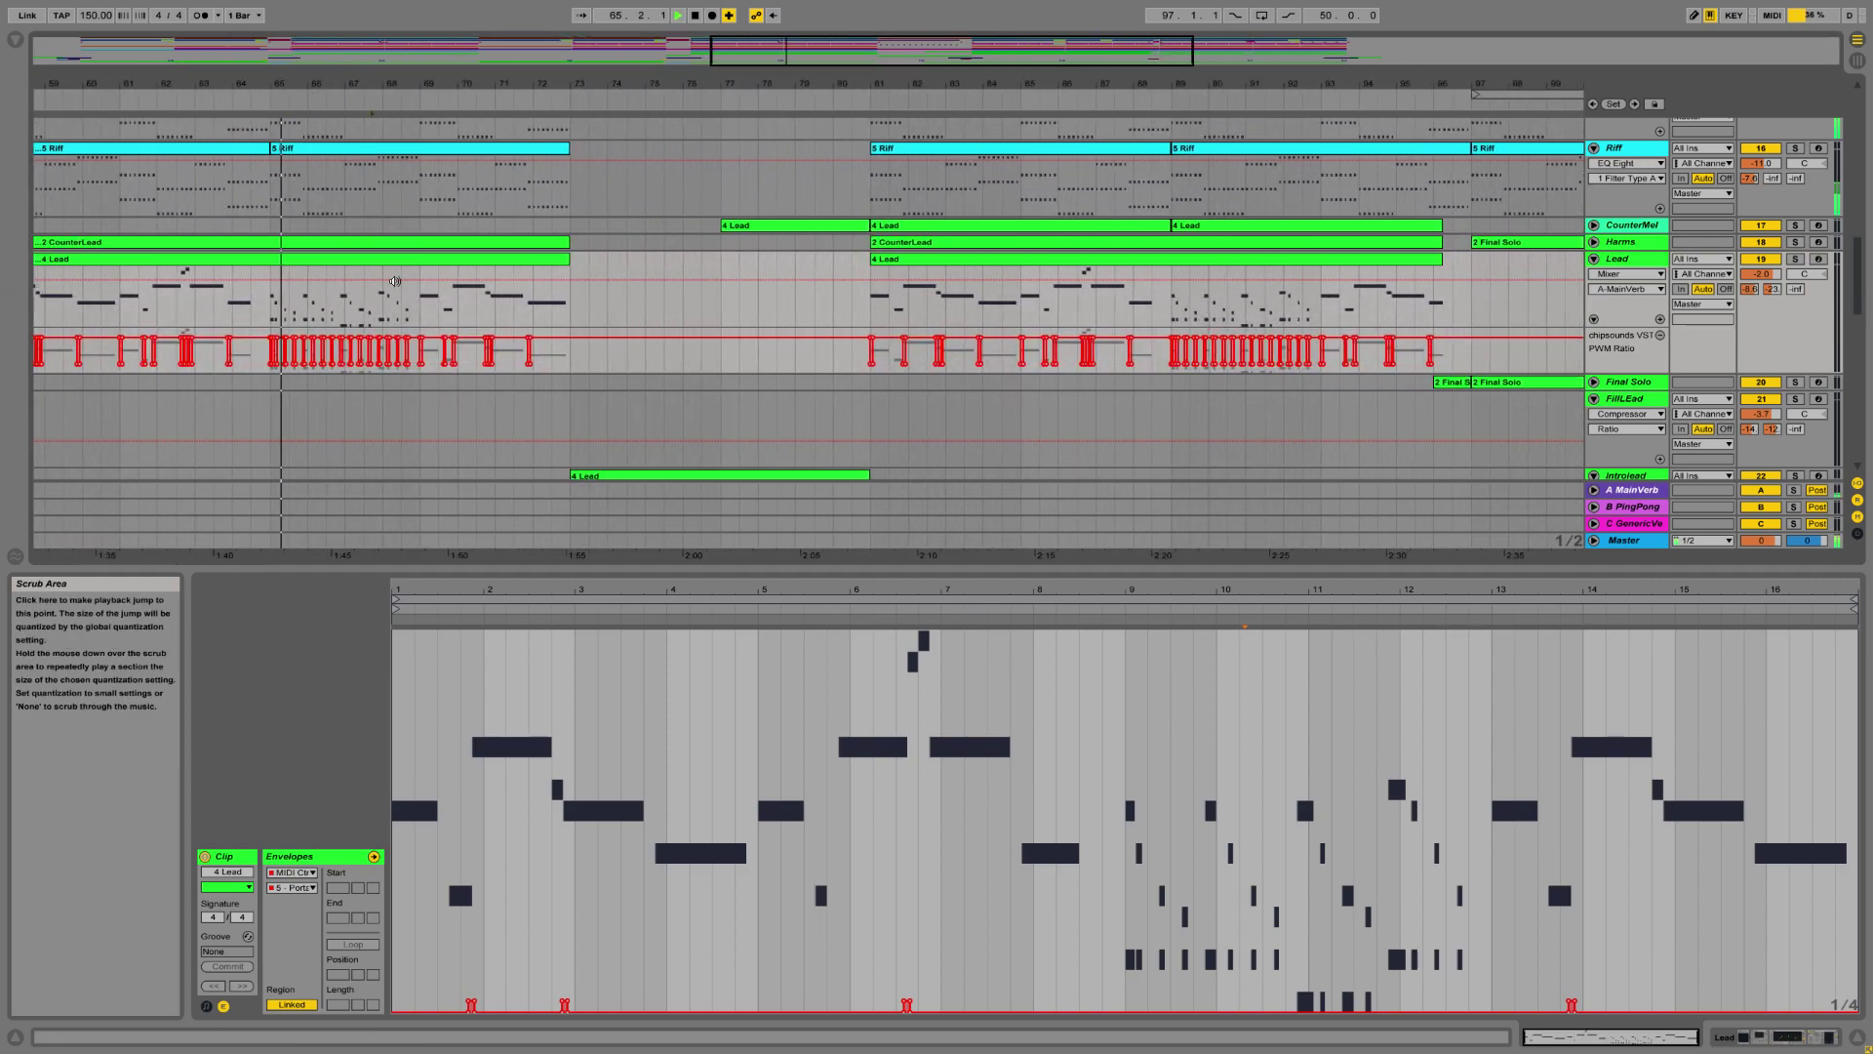
{"action": "left_click_drag", "start_coordinate": [316, 90], "coordinate": [316, 15]}
{"action": "left_click", "coordinate": [317, 258]}
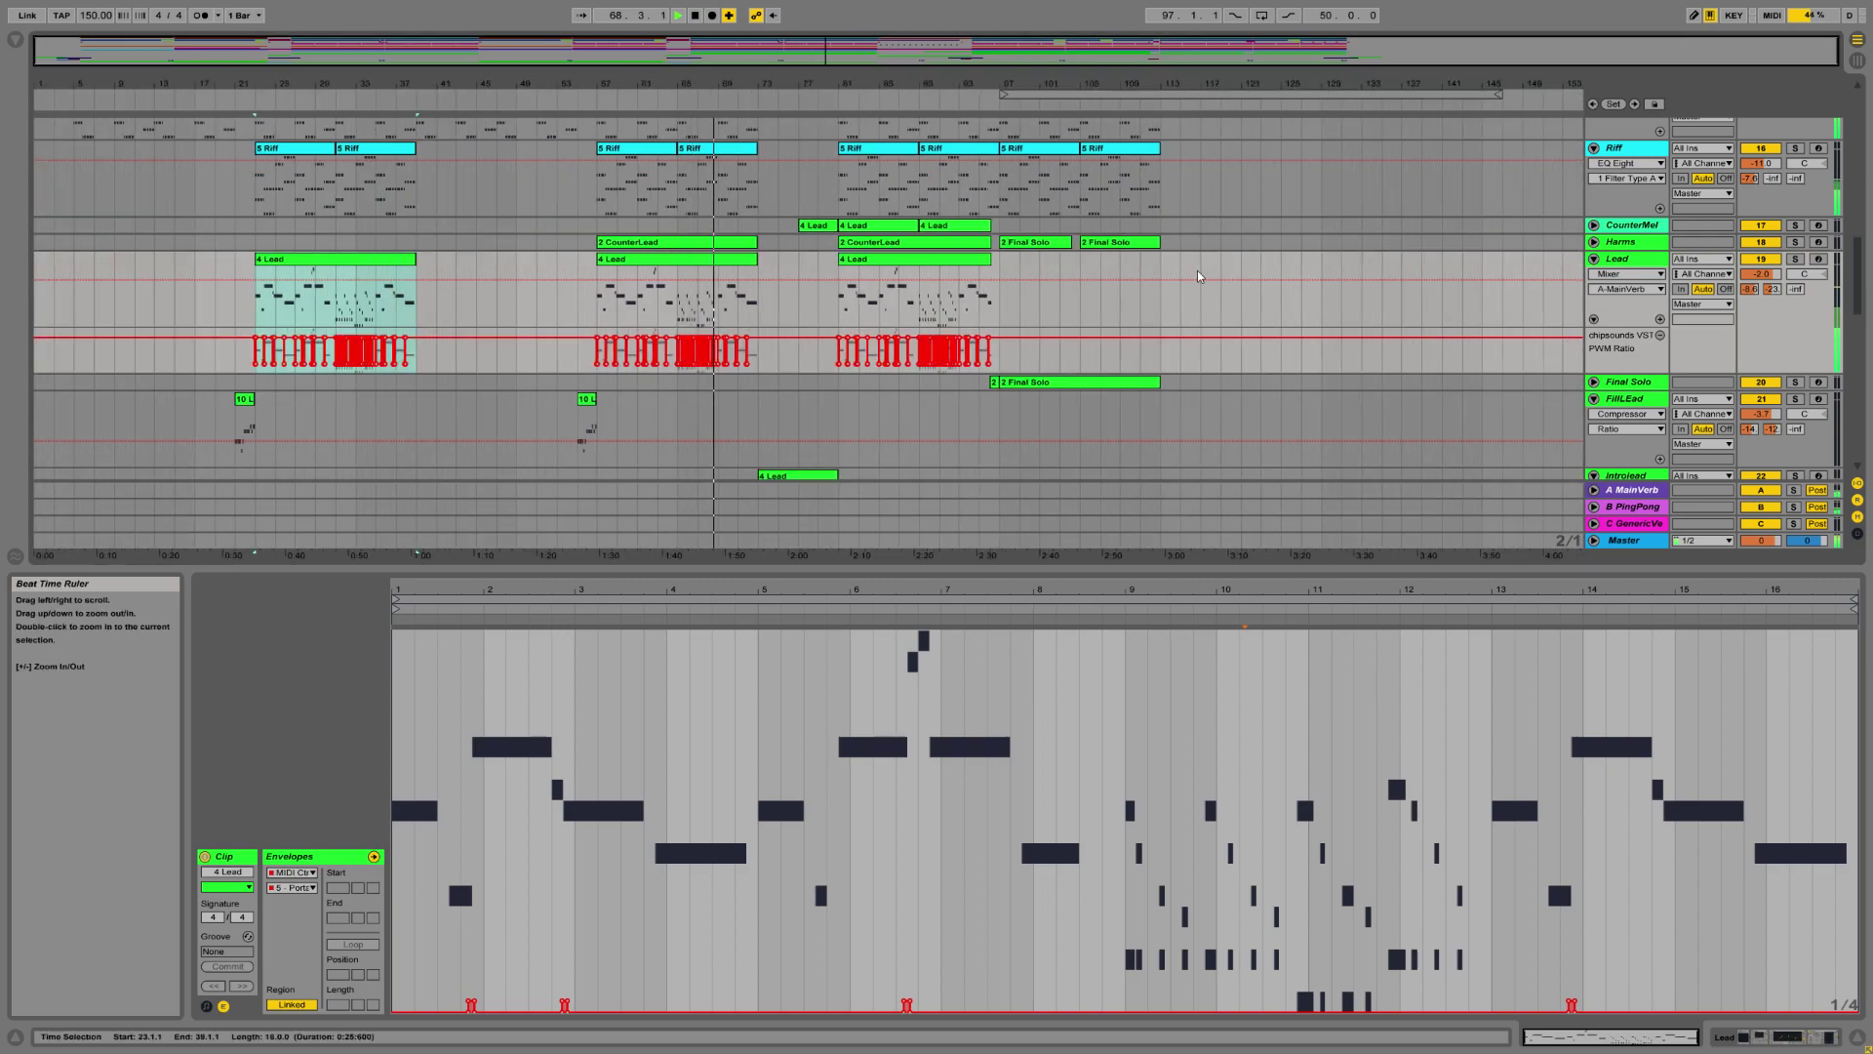
Unfold the Final Solo track to show its notes and PWM Ratio automation, and stop playback.
{"action": "scroll", "coordinate": [1000, 349], "scroll_direction": "down", "scroll_amount": 3}
{"action": "left_click", "coordinate": [1593, 275]}
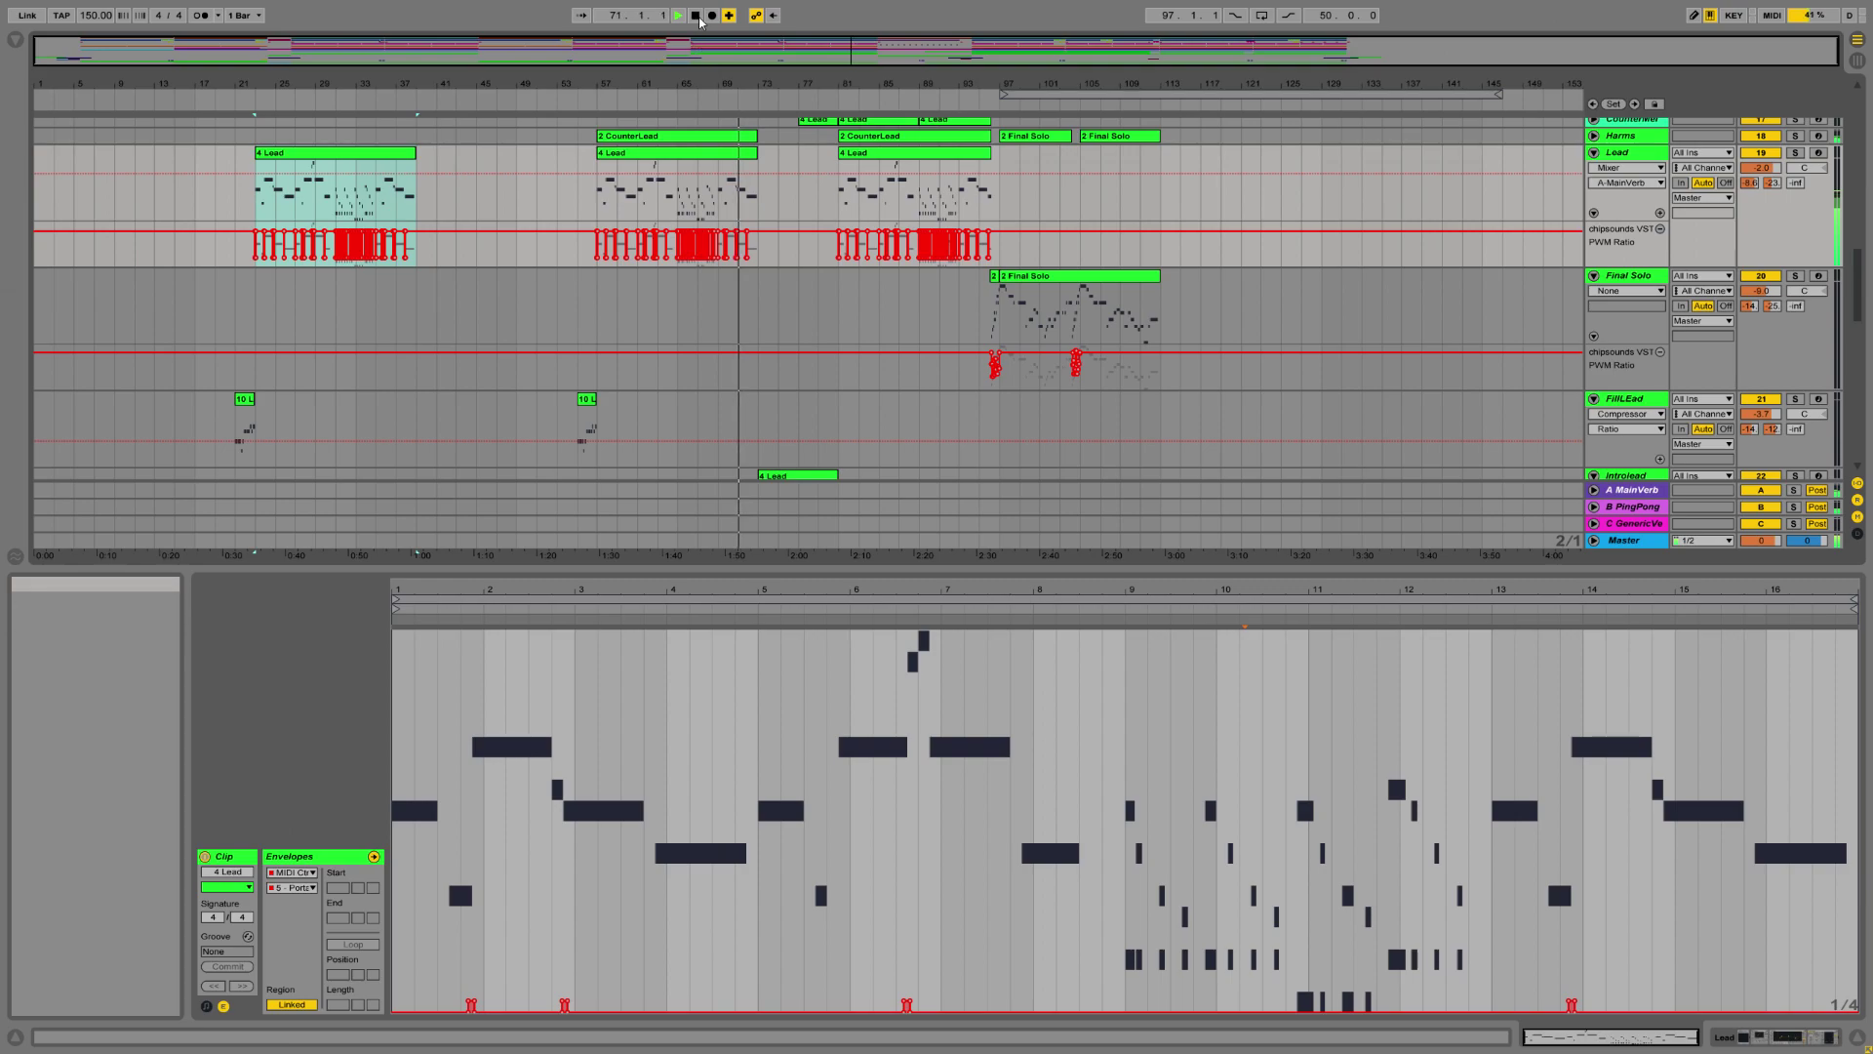
{"action": "scroll", "coordinate": [766, 145], "scroll_direction": "up", "scroll_amount": 5}
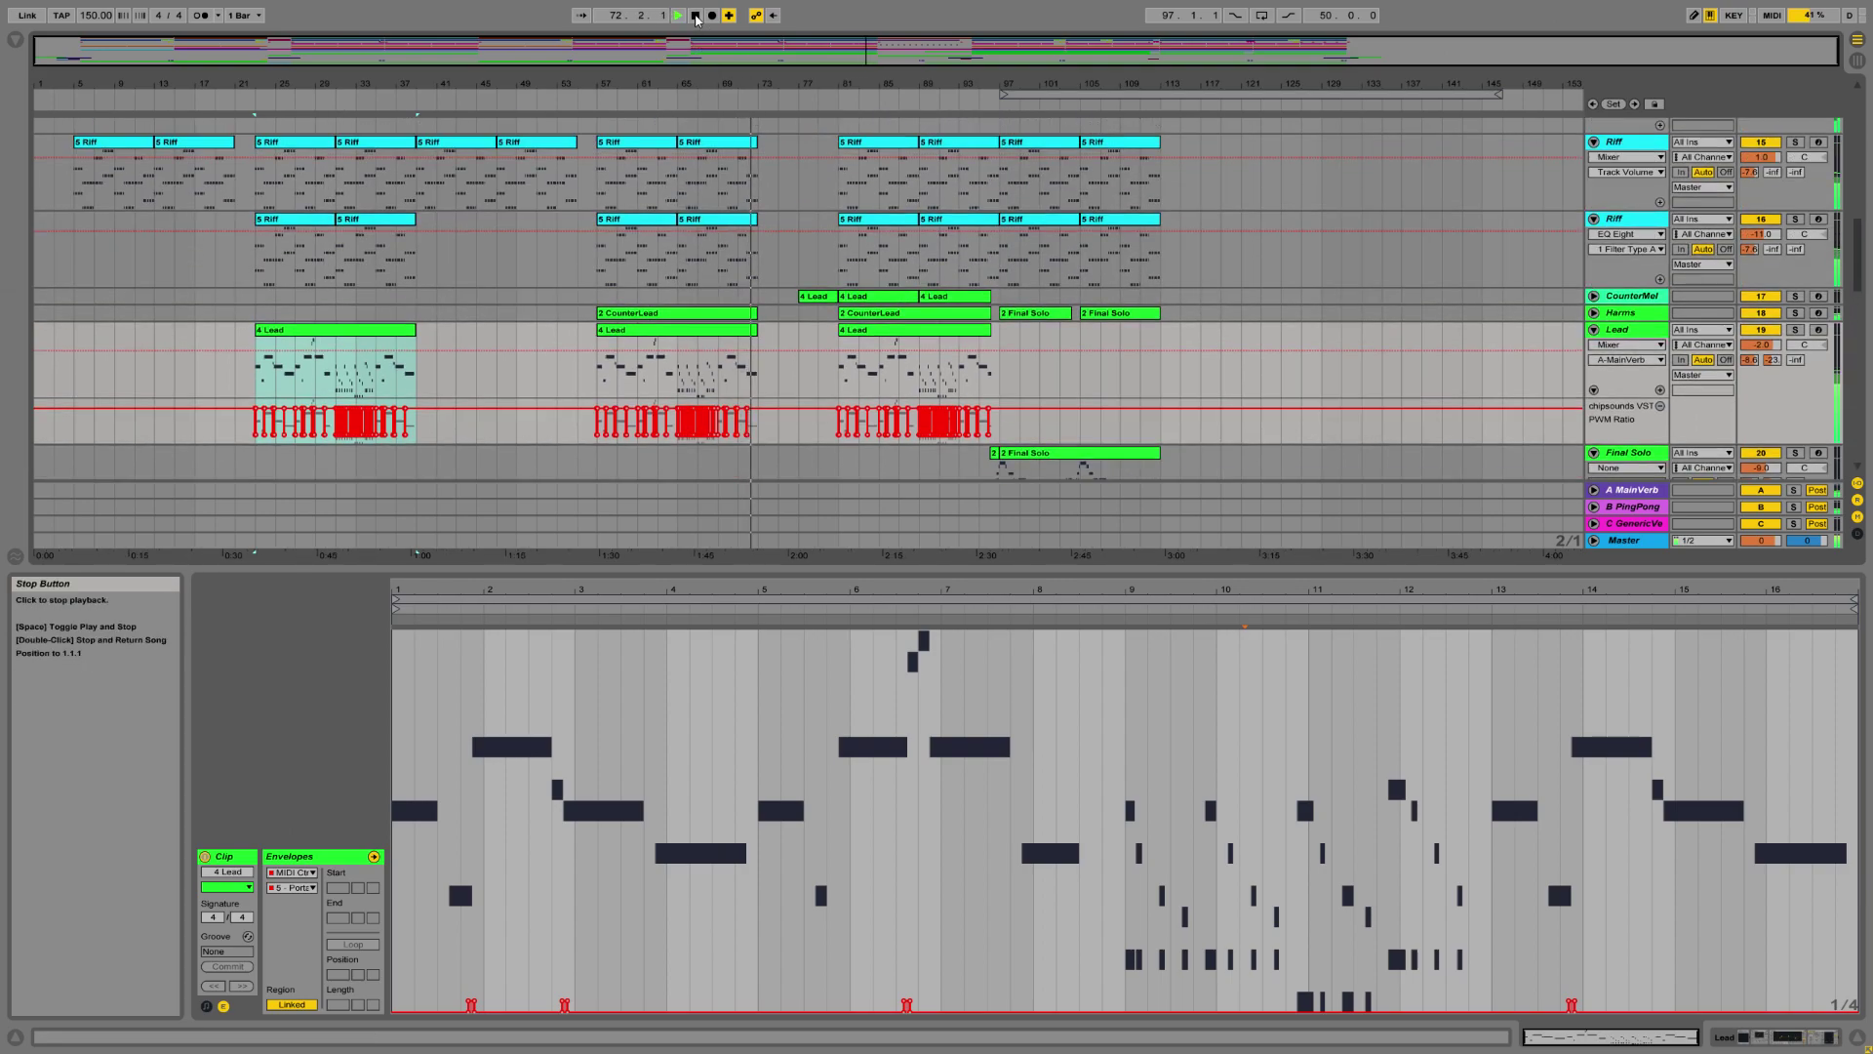
Find the Chords track among the lower tracks, show its device chain and open the SideWidener plug-in window in the middle of the arrangement.
{"action": "left_click_drag", "start_coordinate": [233, 82], "coordinate": [538, 252]}
{"action": "scroll", "coordinate": [564, 411], "scroll_direction": "down", "scroll_amount": 10}
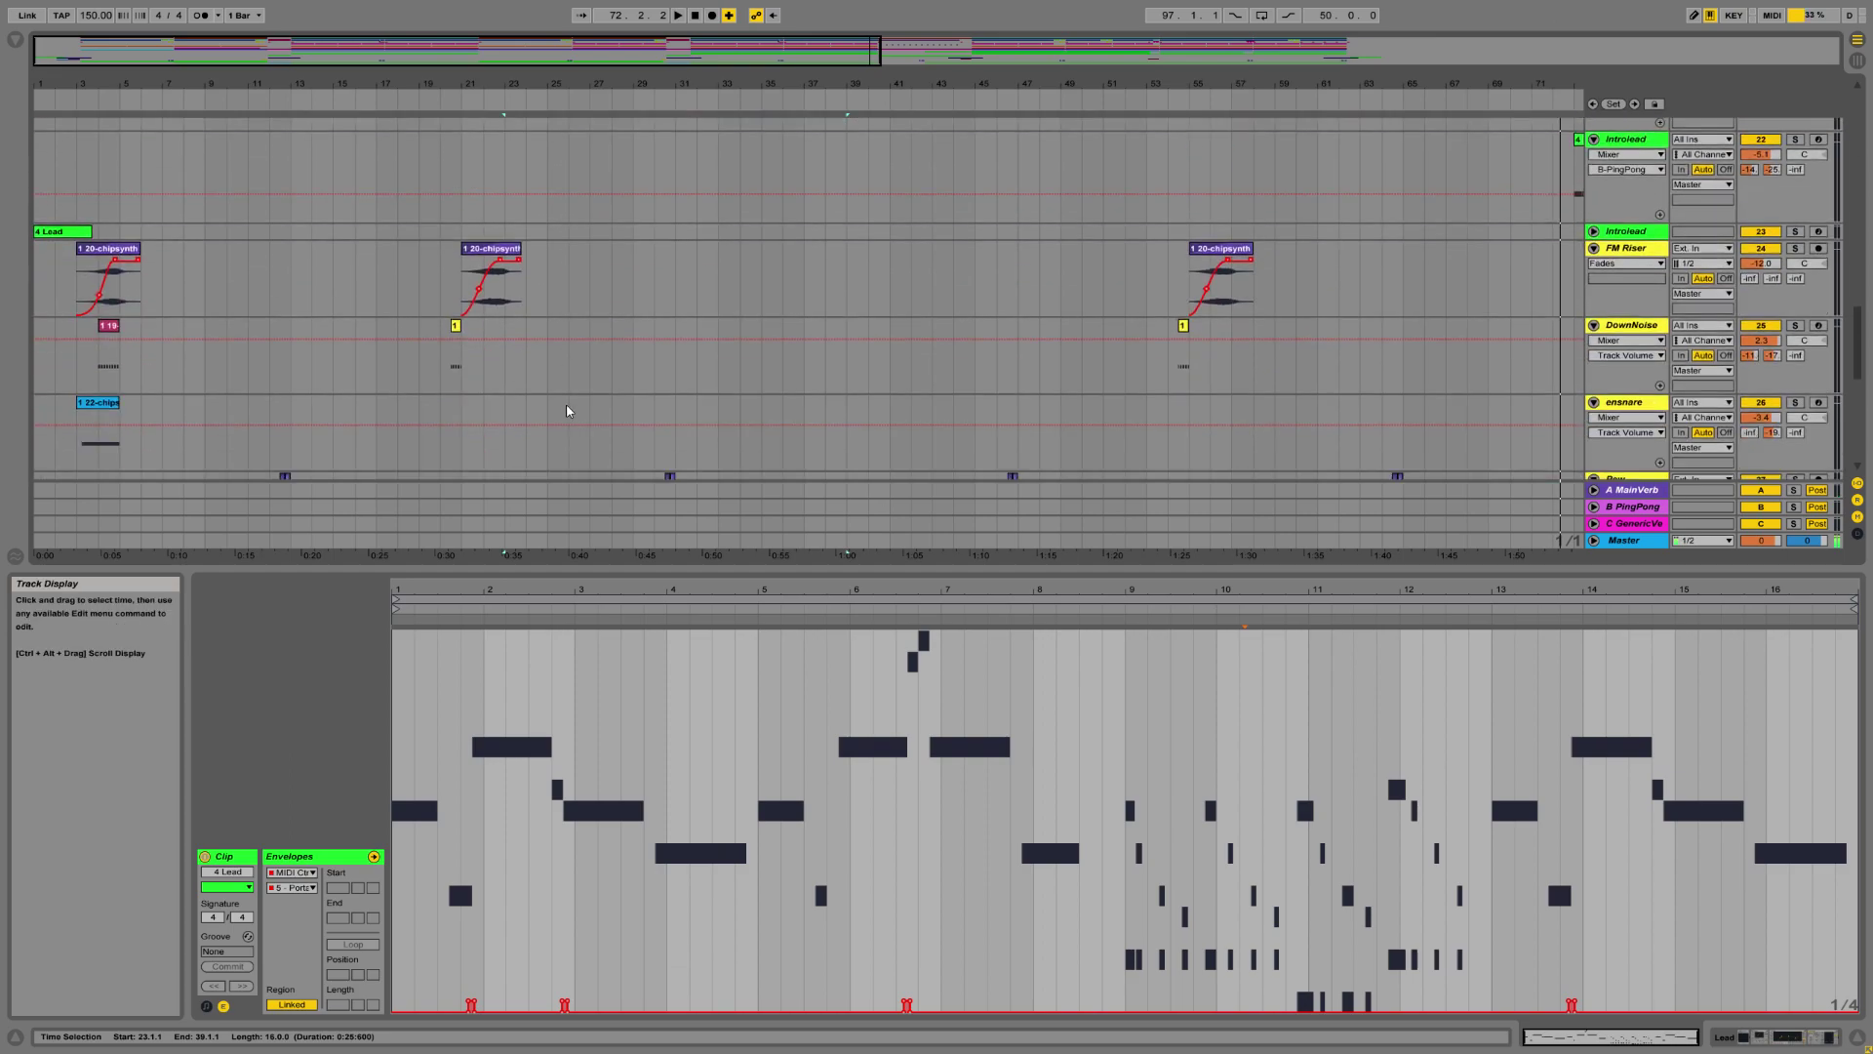
{"action": "scroll", "coordinate": [570, 420], "scroll_direction": "up", "scroll_amount": 8}
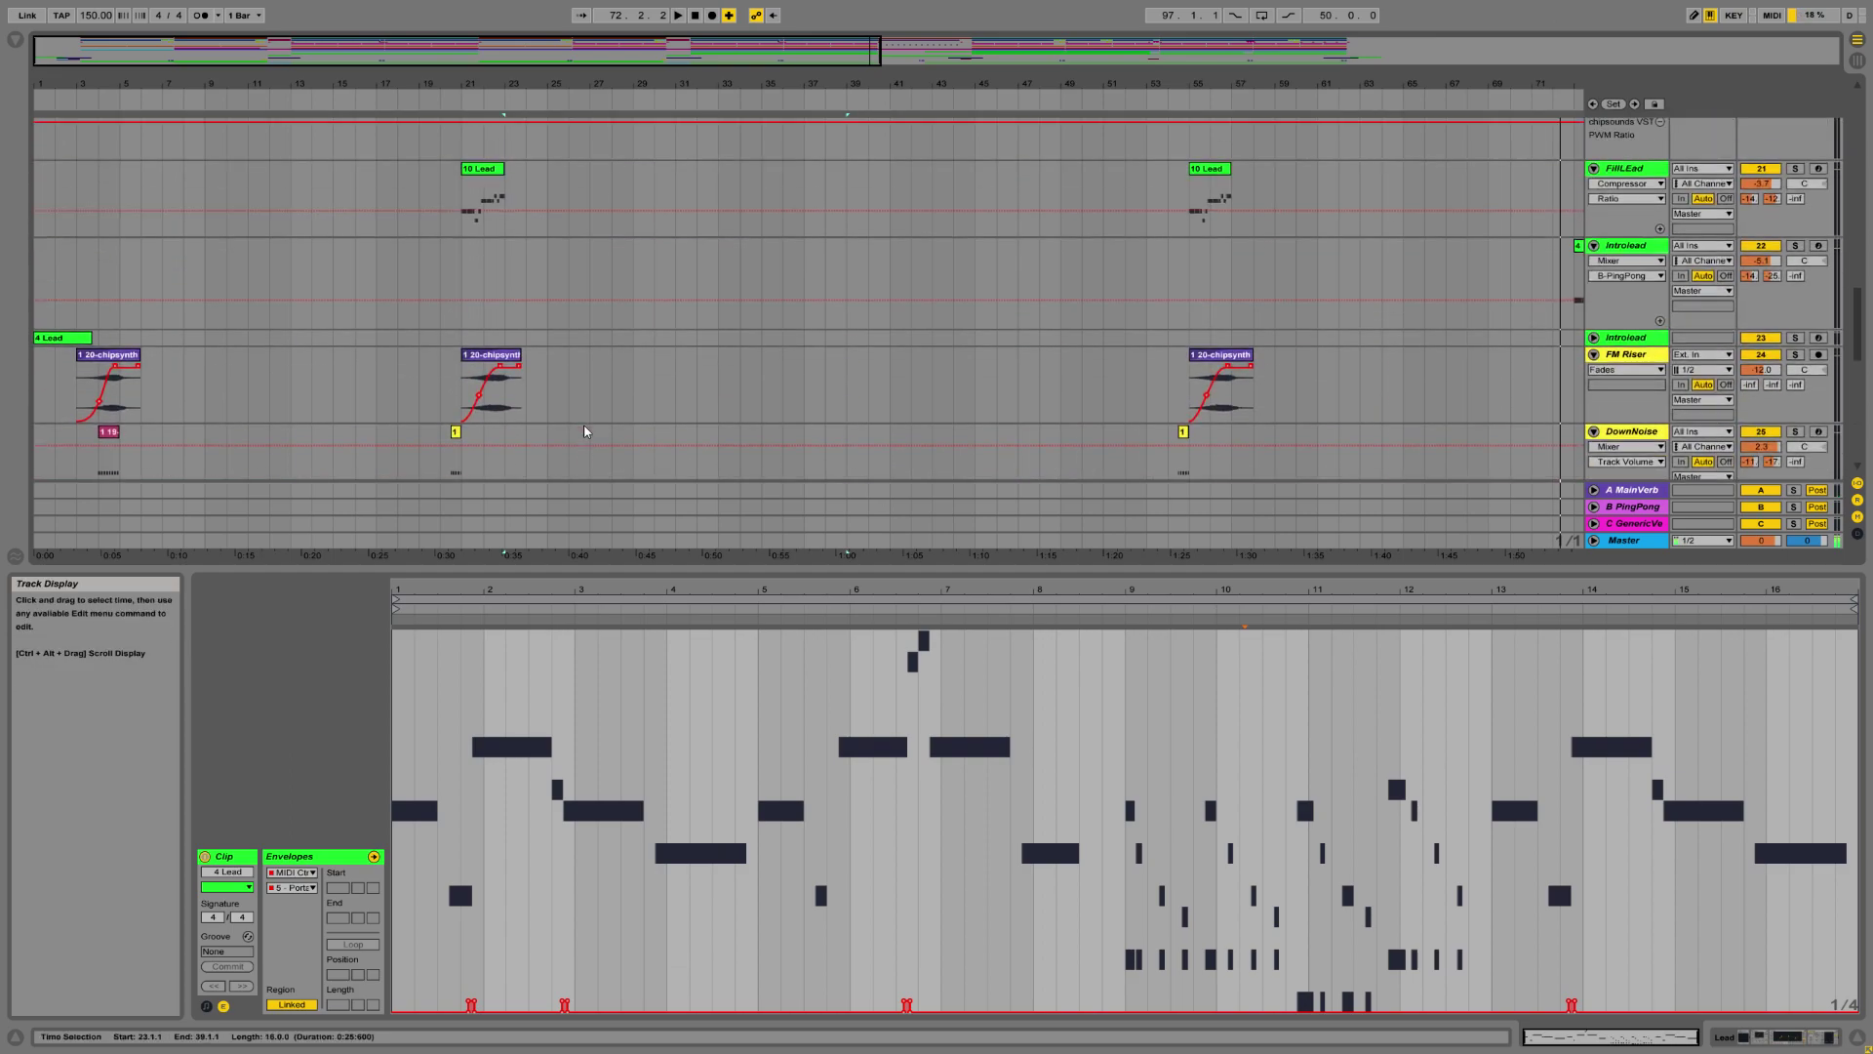
{"action": "scroll", "coordinate": [575, 419], "scroll_direction": "down", "scroll_amount": 8}
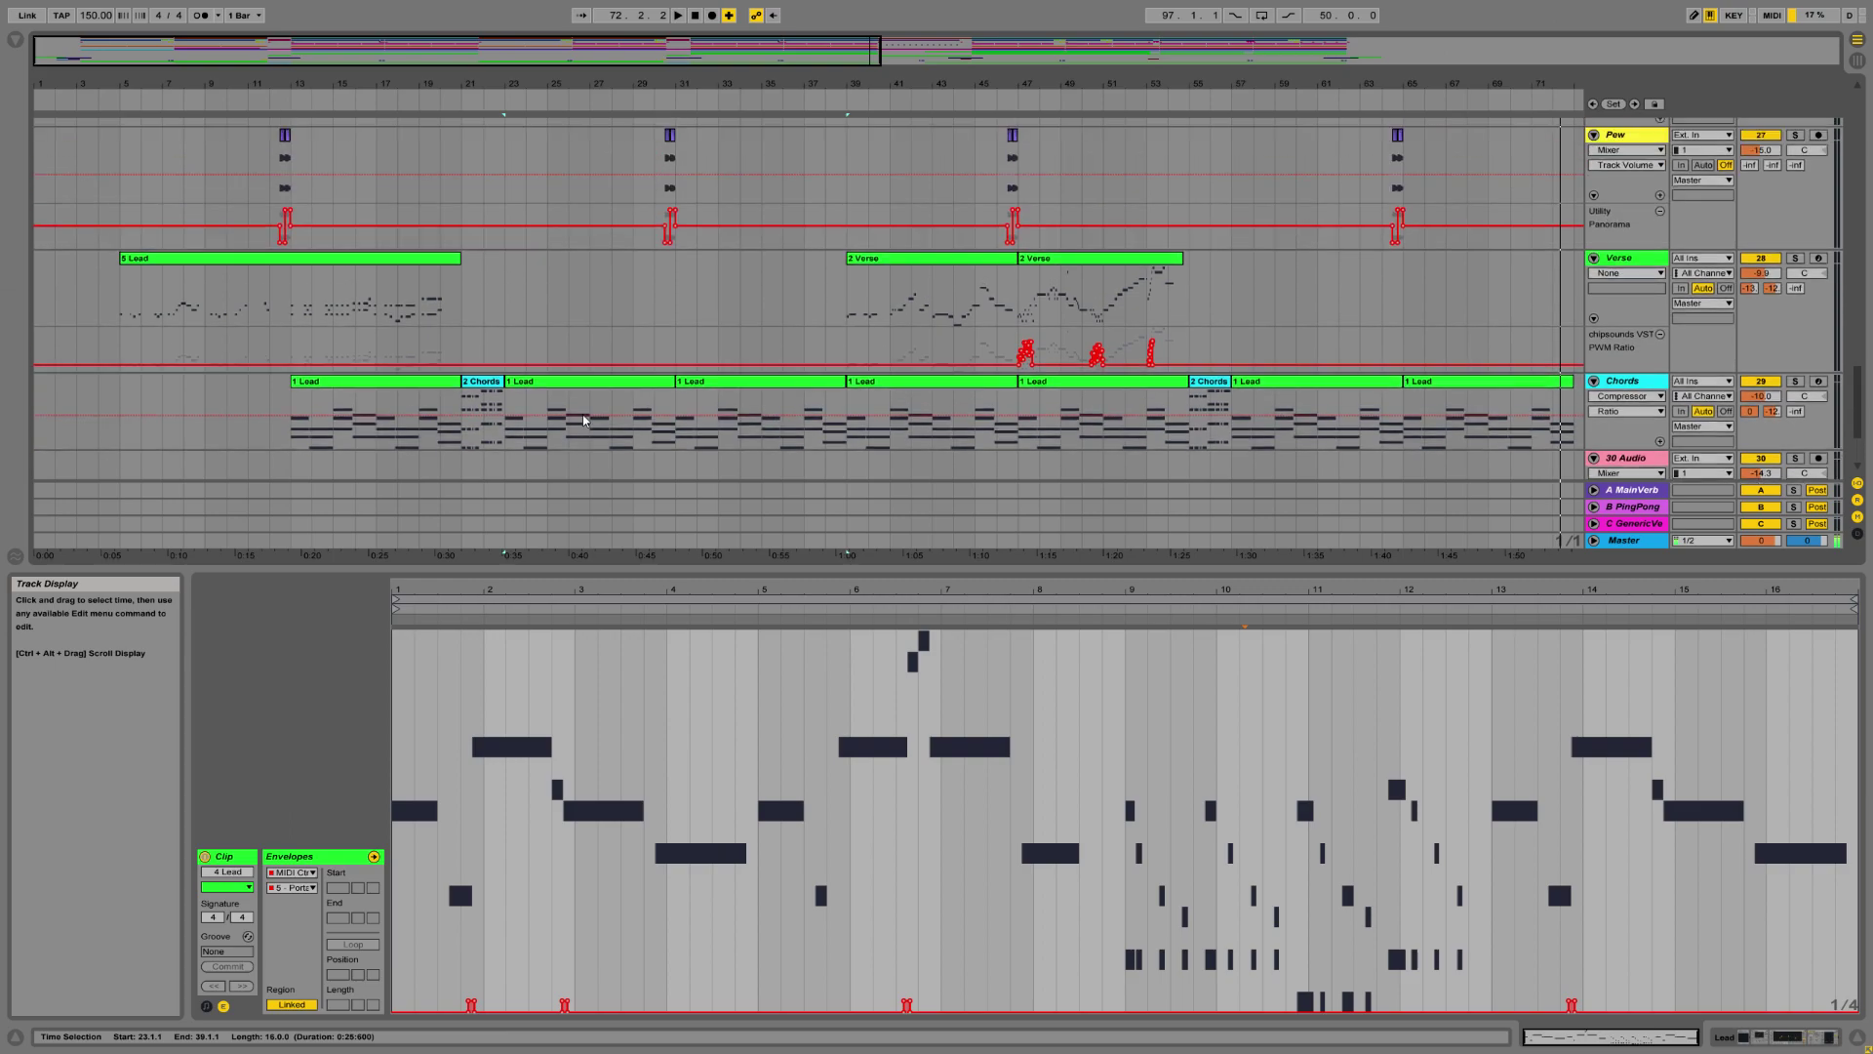
{"action": "scroll", "coordinate": [591, 425], "scroll_direction": "down", "scroll_amount": 3}
{"action": "left_click", "coordinate": [502, 303]}
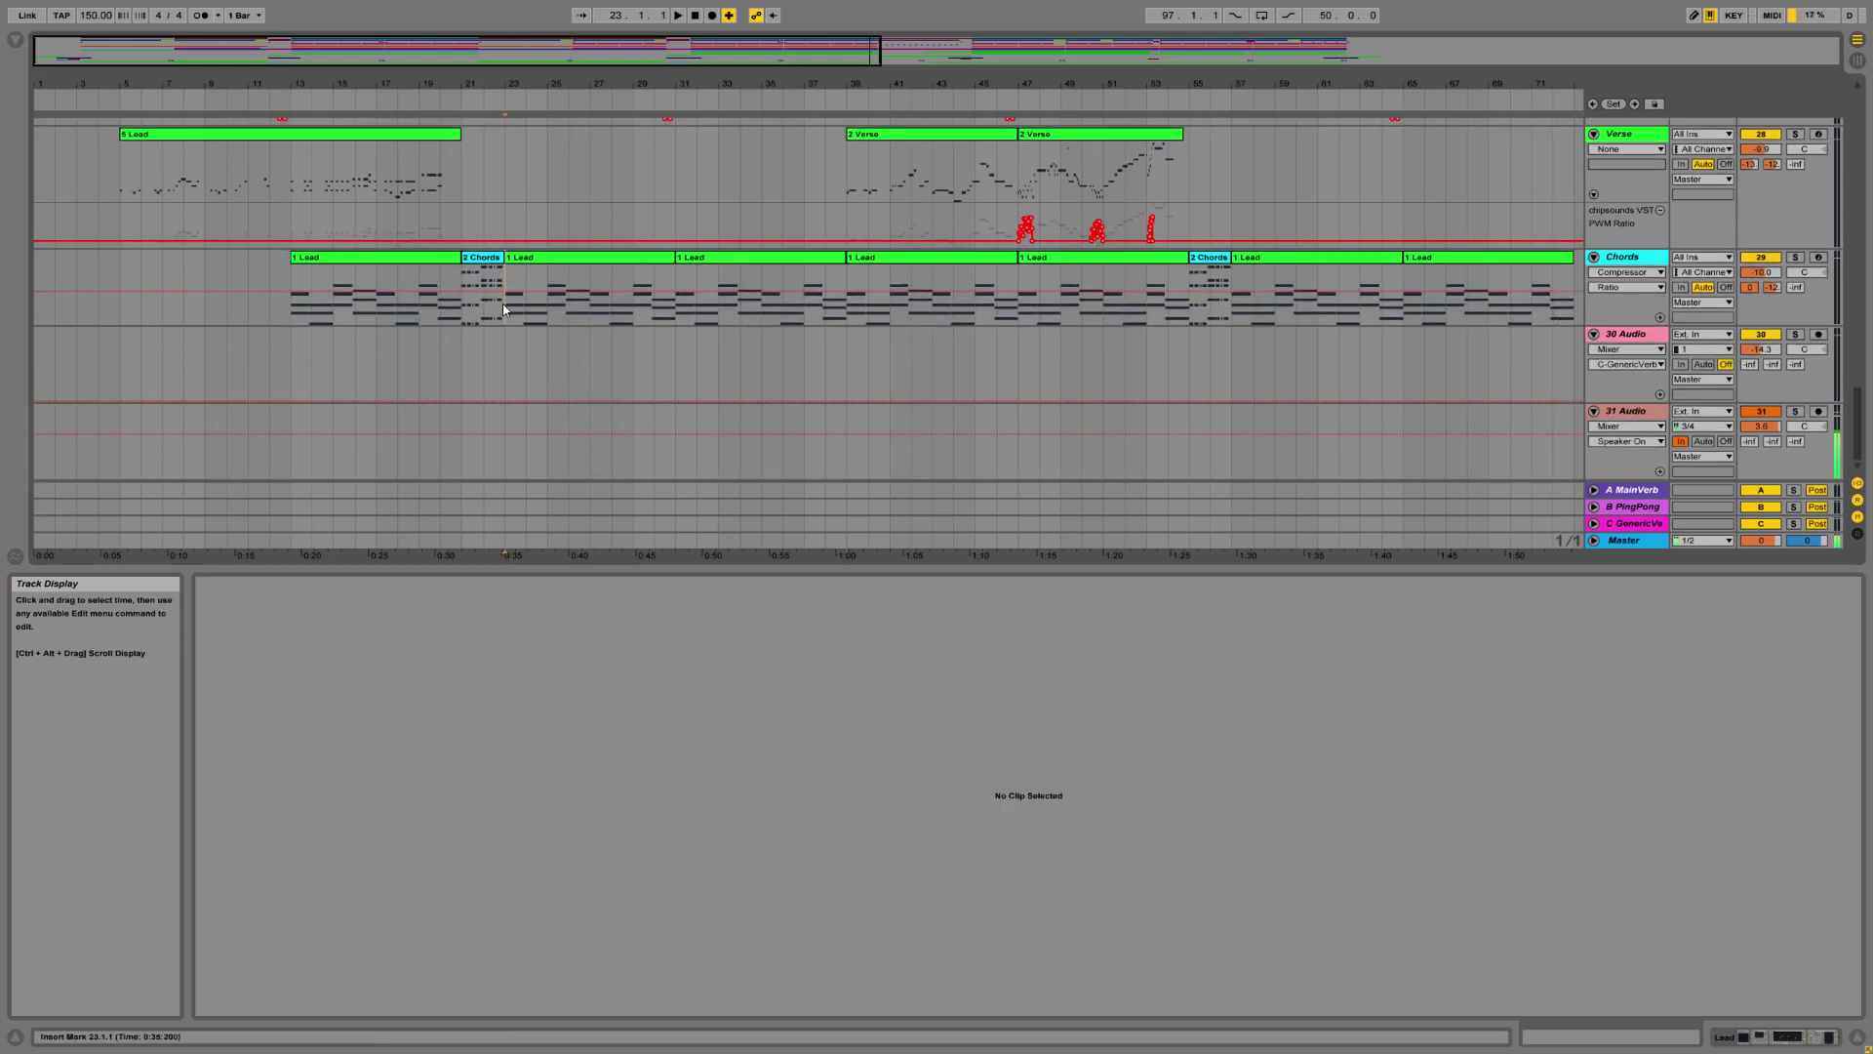
{"action": "double_click", "coordinate": [1611, 260]}
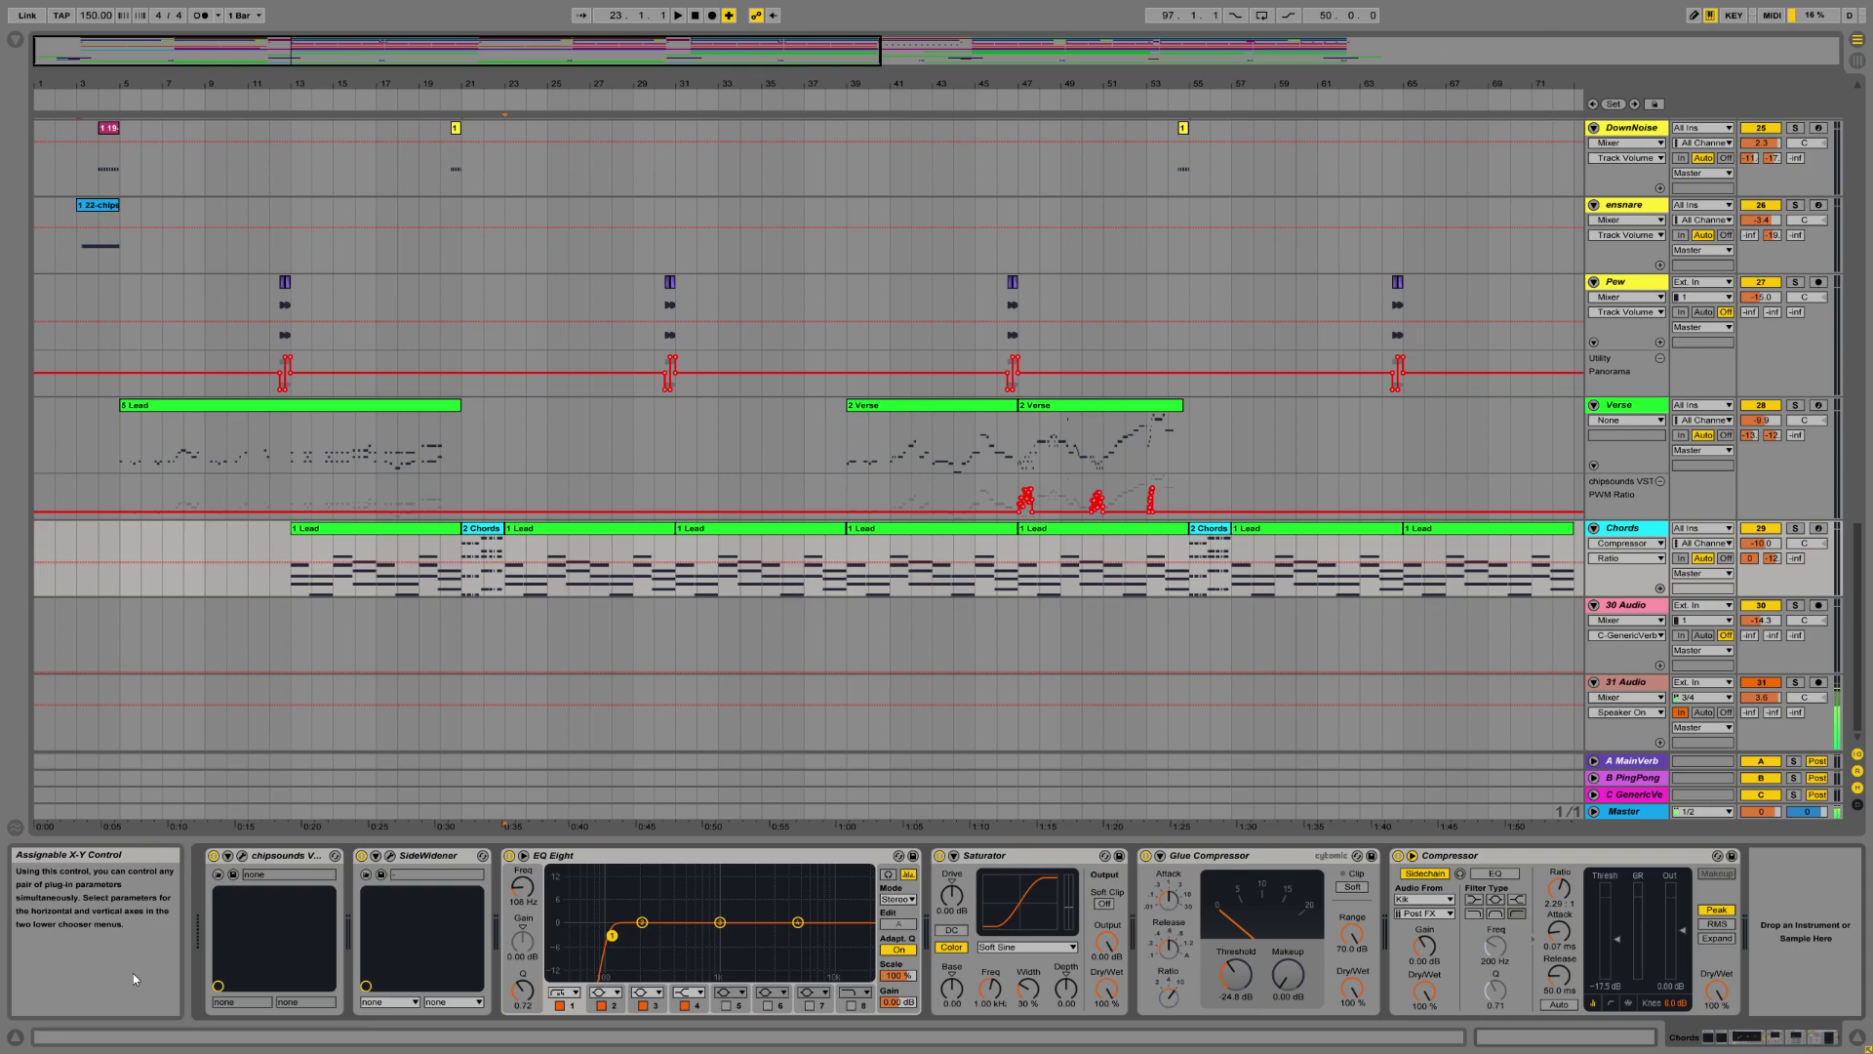
{"action": "left_click", "coordinate": [390, 856]}
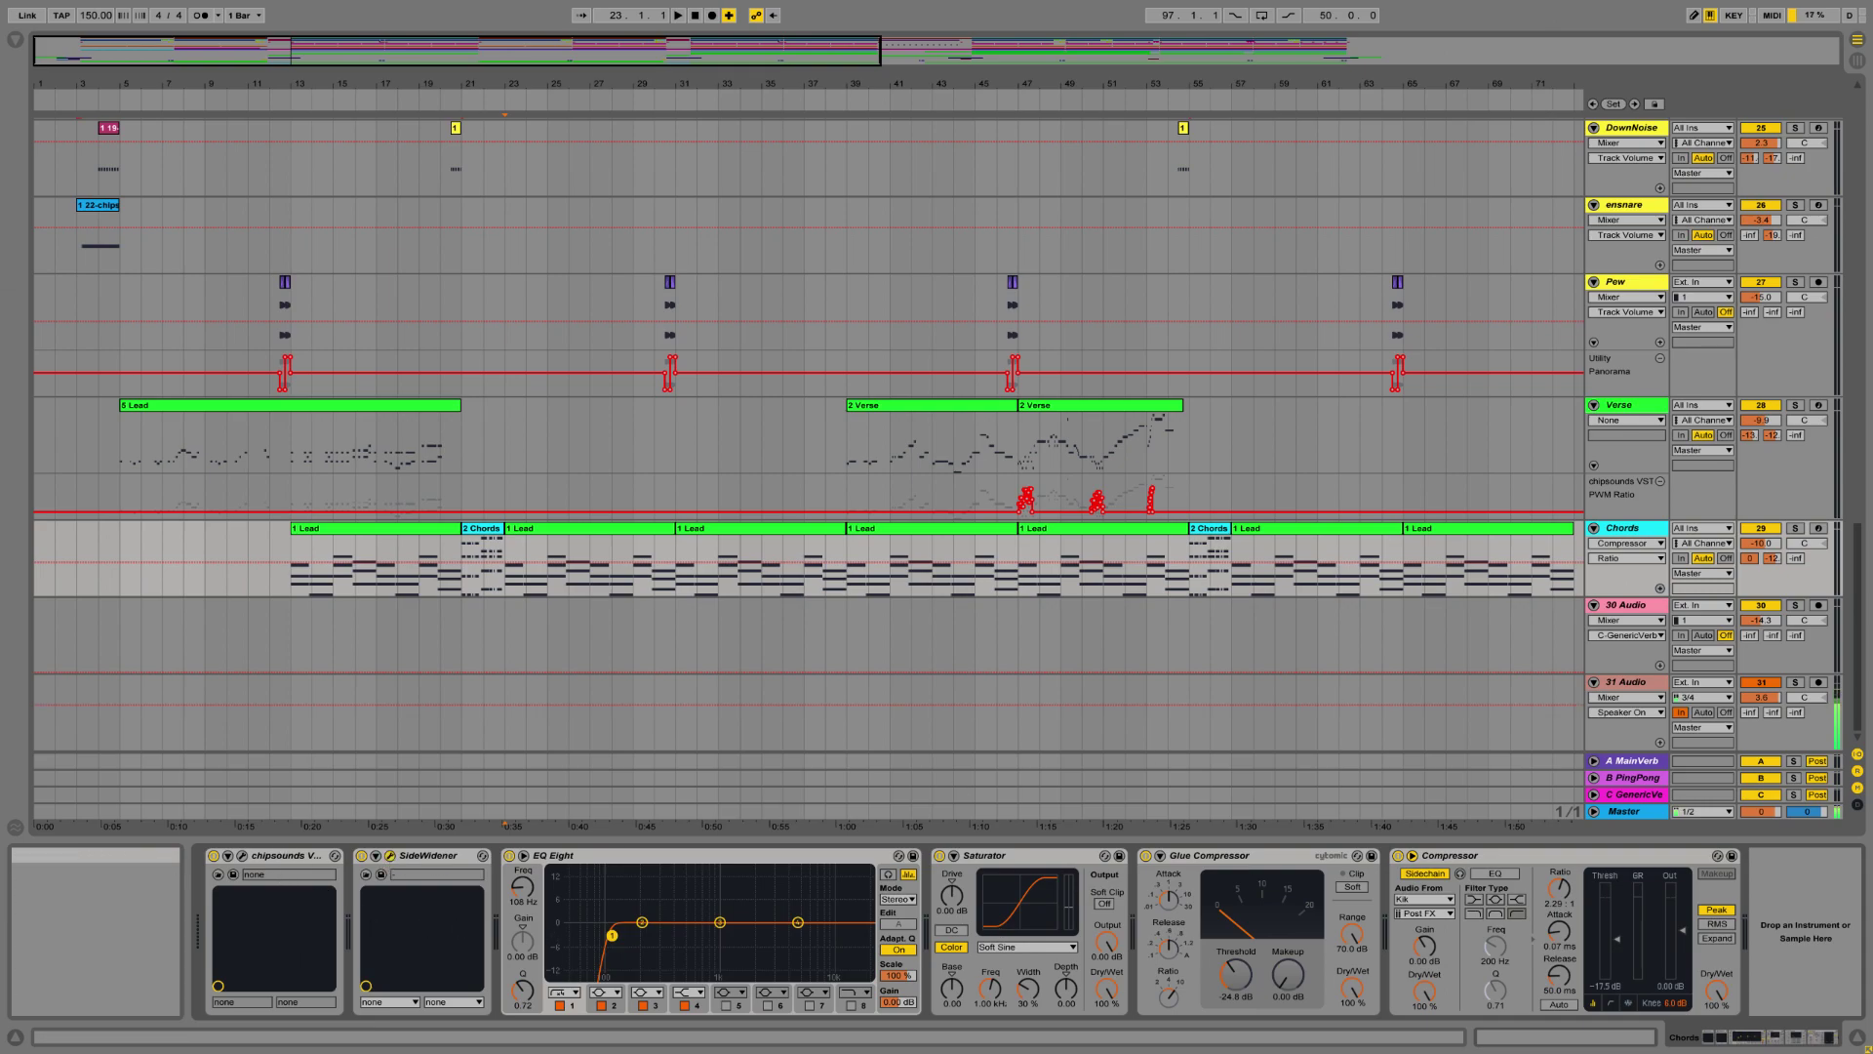
{"action": "left_click_drag", "start_coordinate": [1737, 277], "coordinate": [927, 304]}
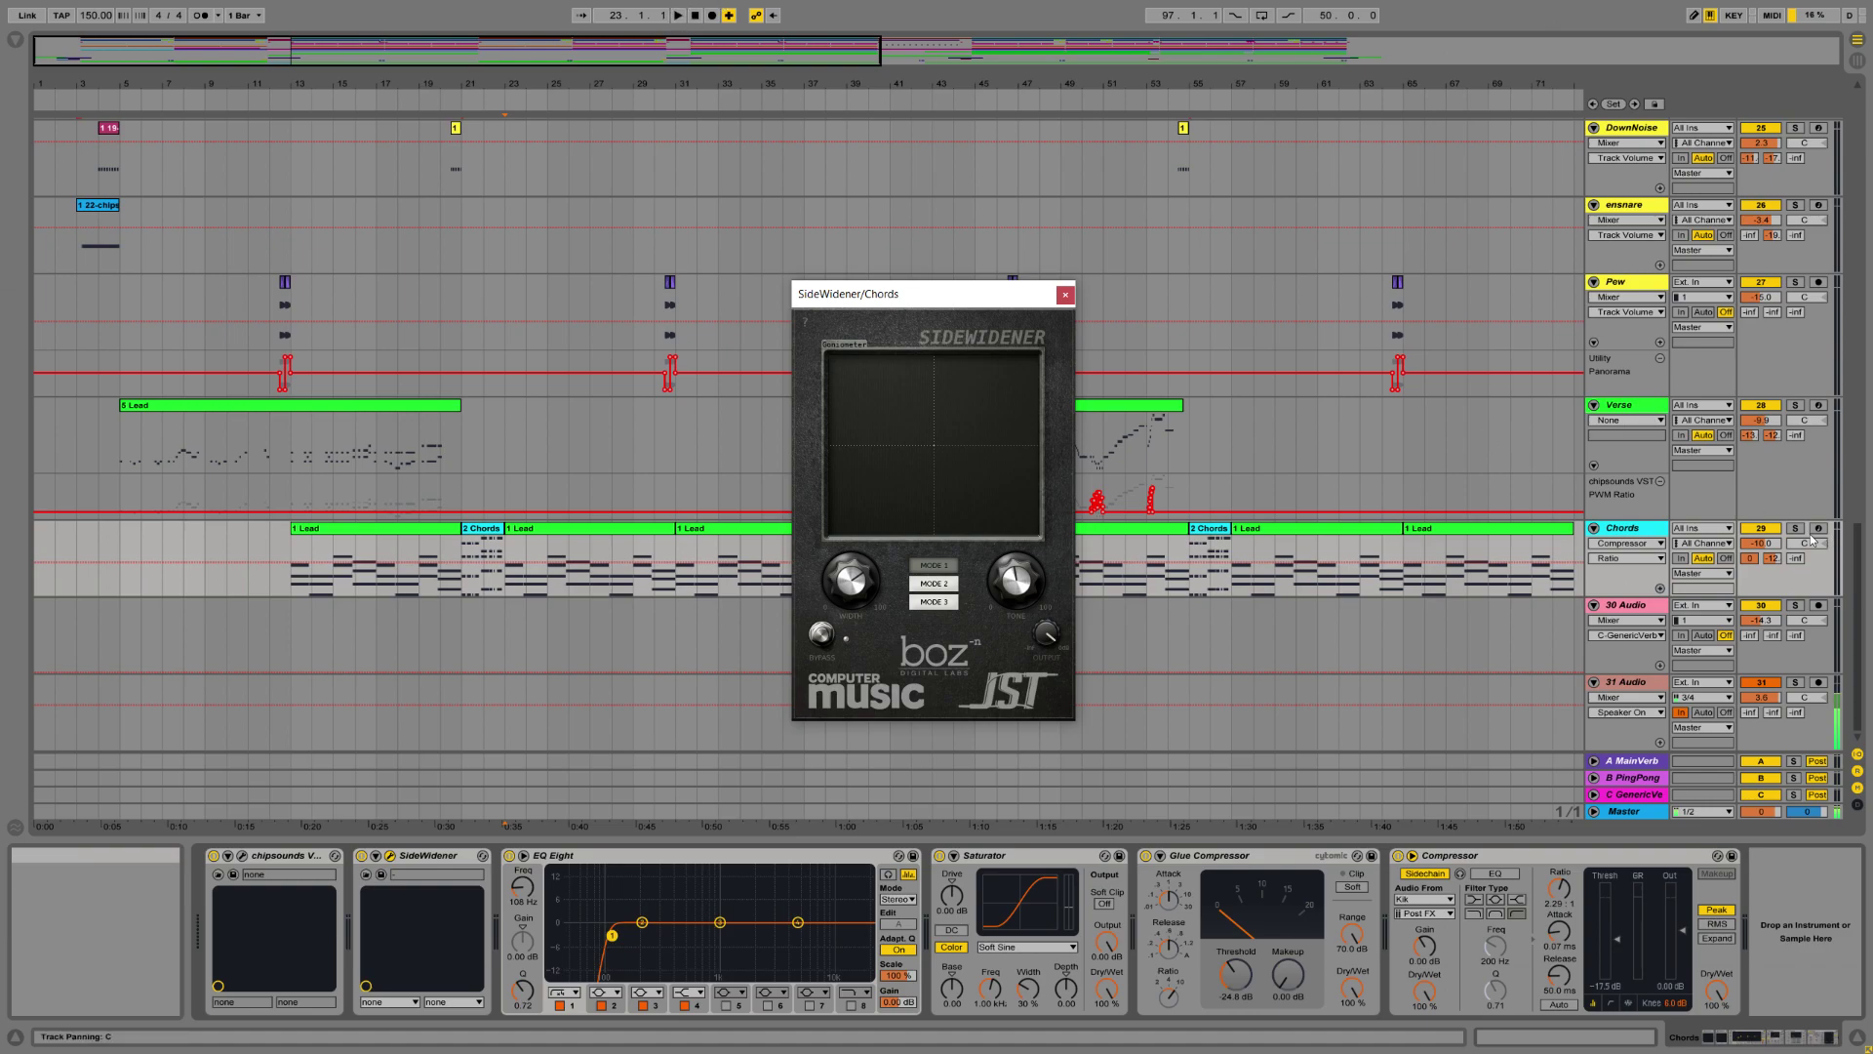
Audition the soloed Chords track from bar 13 with SideWidener switched off and back on, release the solo, close the plug-in and stop playback.
{"action": "left_click", "coordinate": [1796, 528]}
{"action": "left_click", "coordinate": [1797, 529]}
{"action": "left_click", "coordinate": [293, 587]}
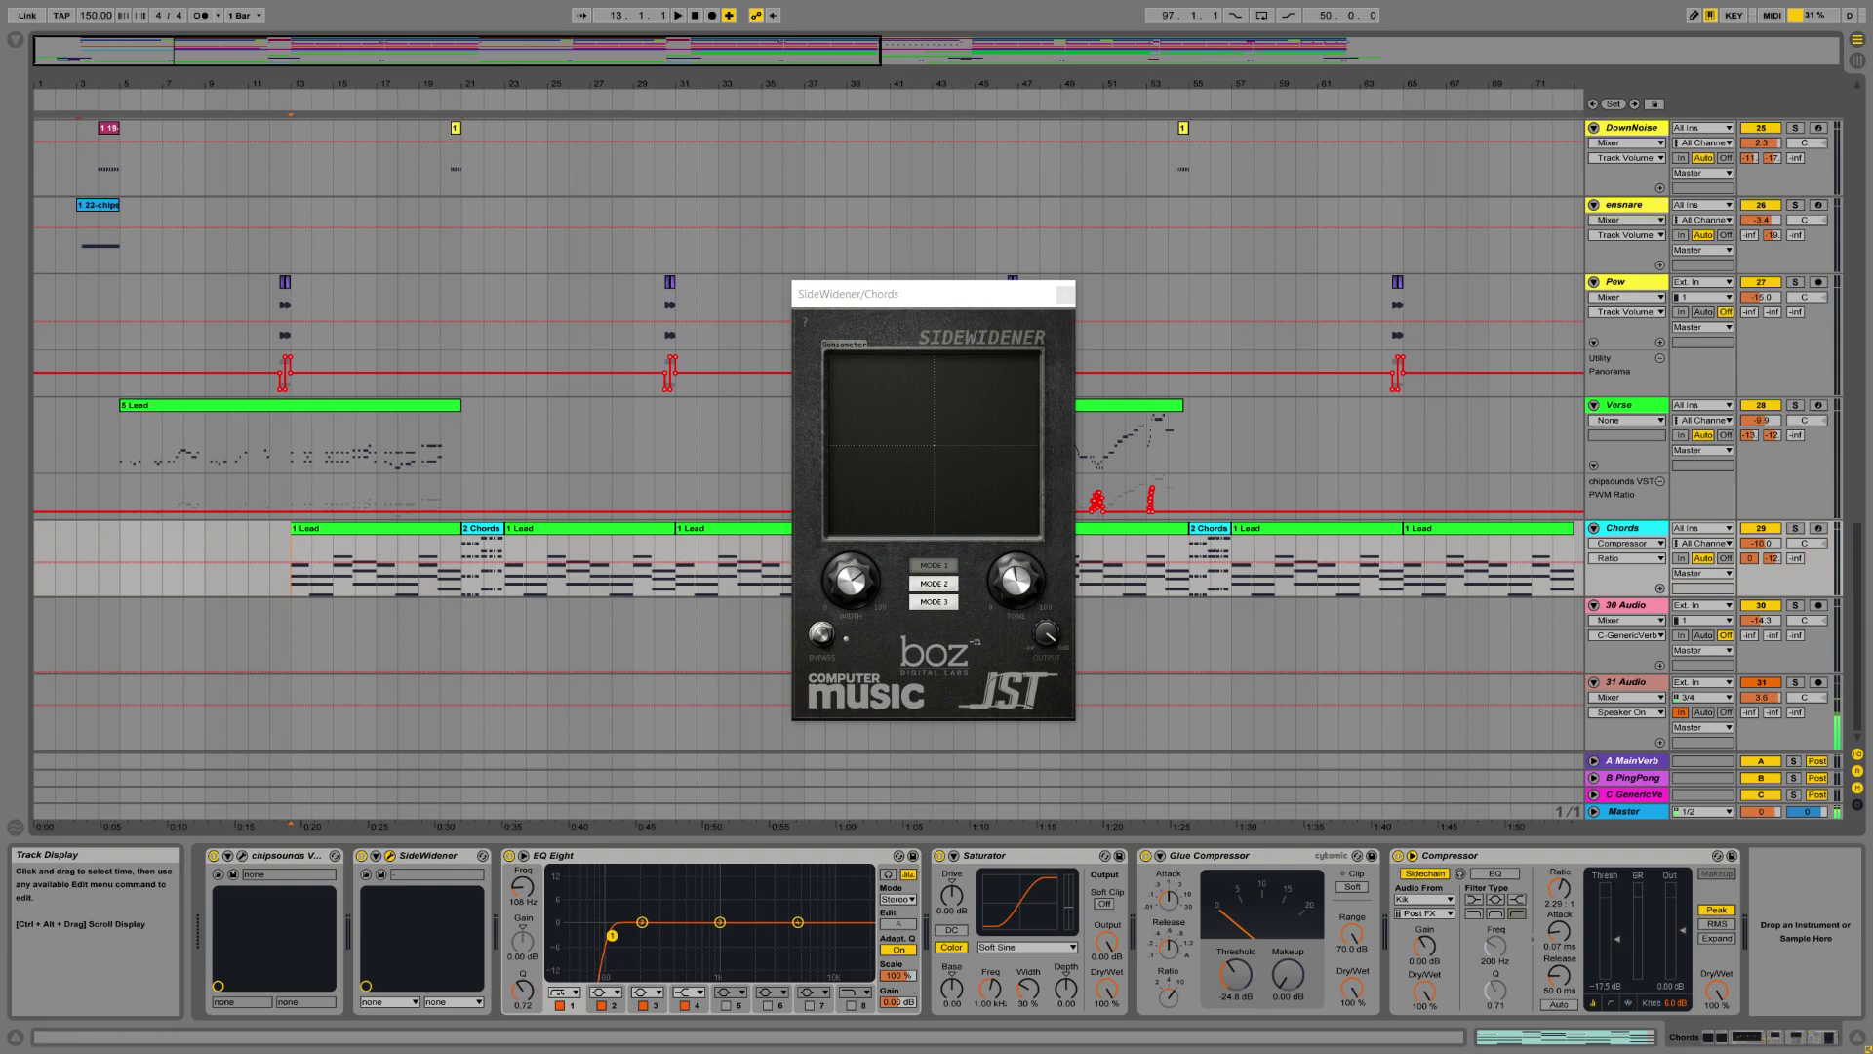
{"action": "left_click", "coordinate": [1797, 529]}
{"action": "key", "text": "space"}
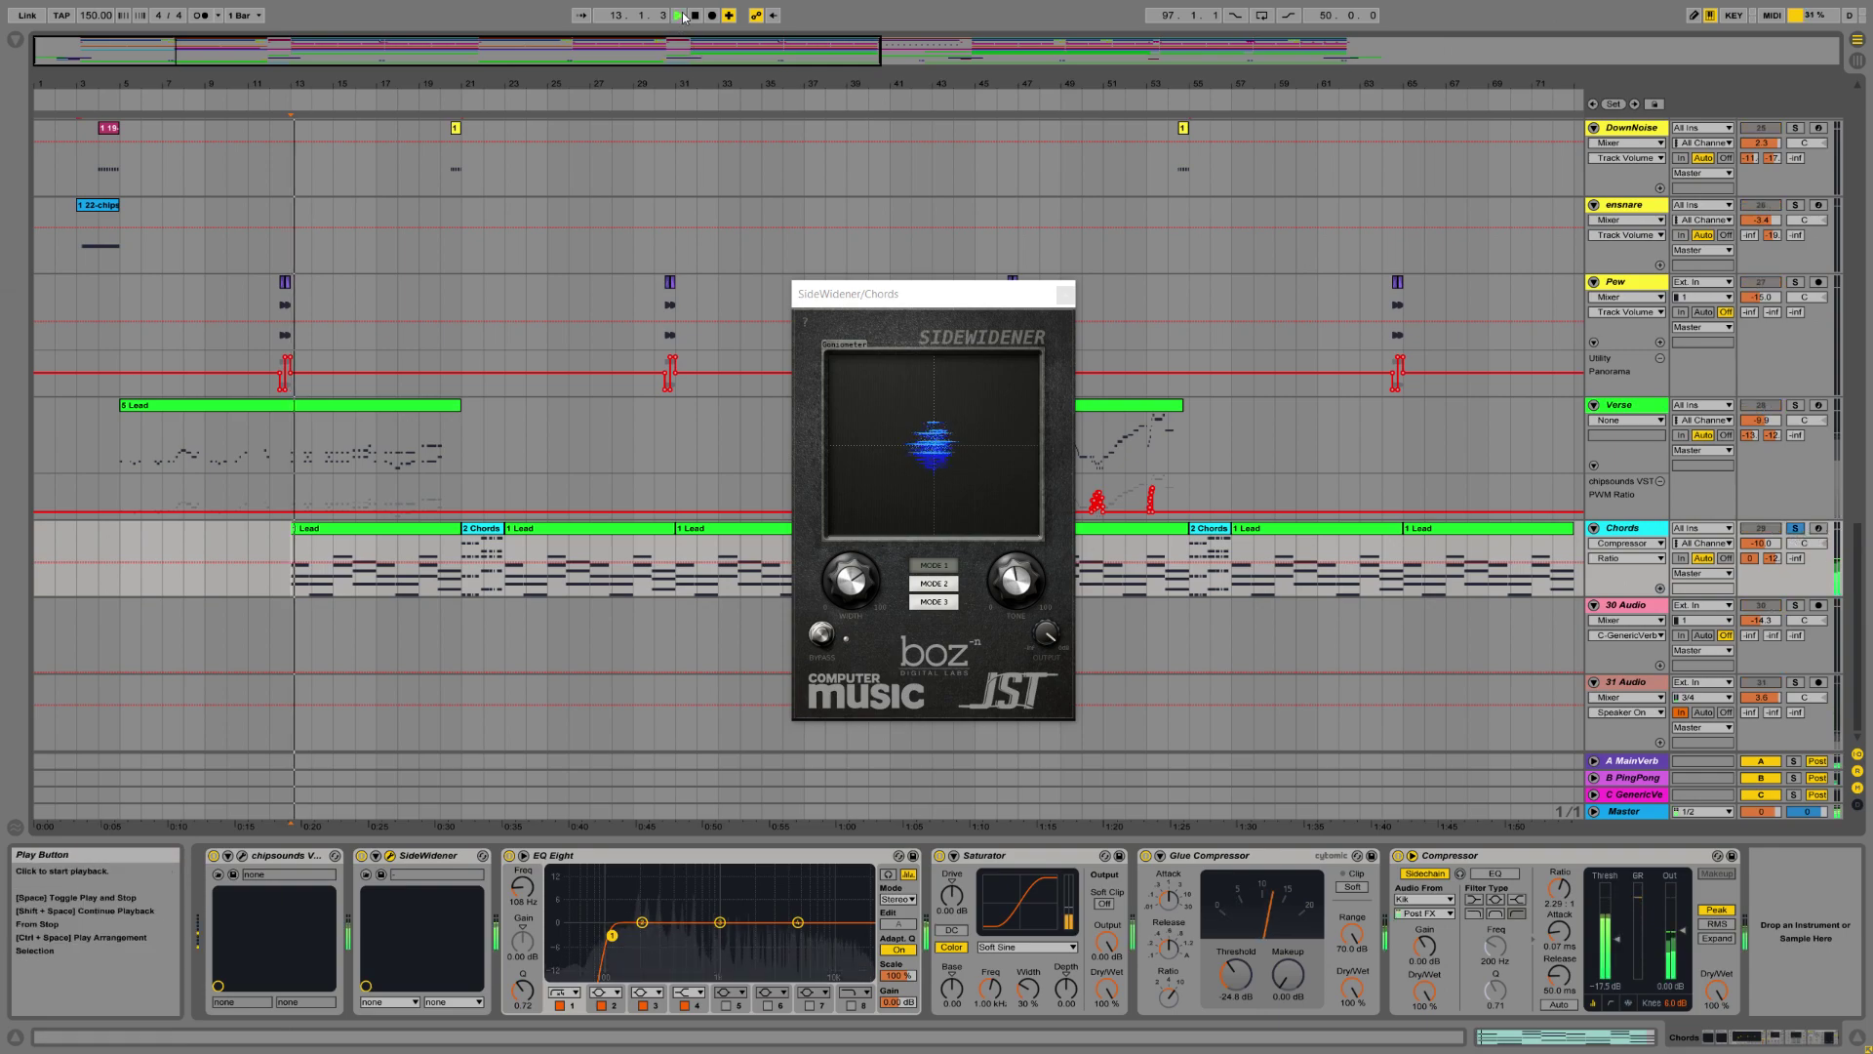
{"action": "left_click", "coordinate": [361, 857]}
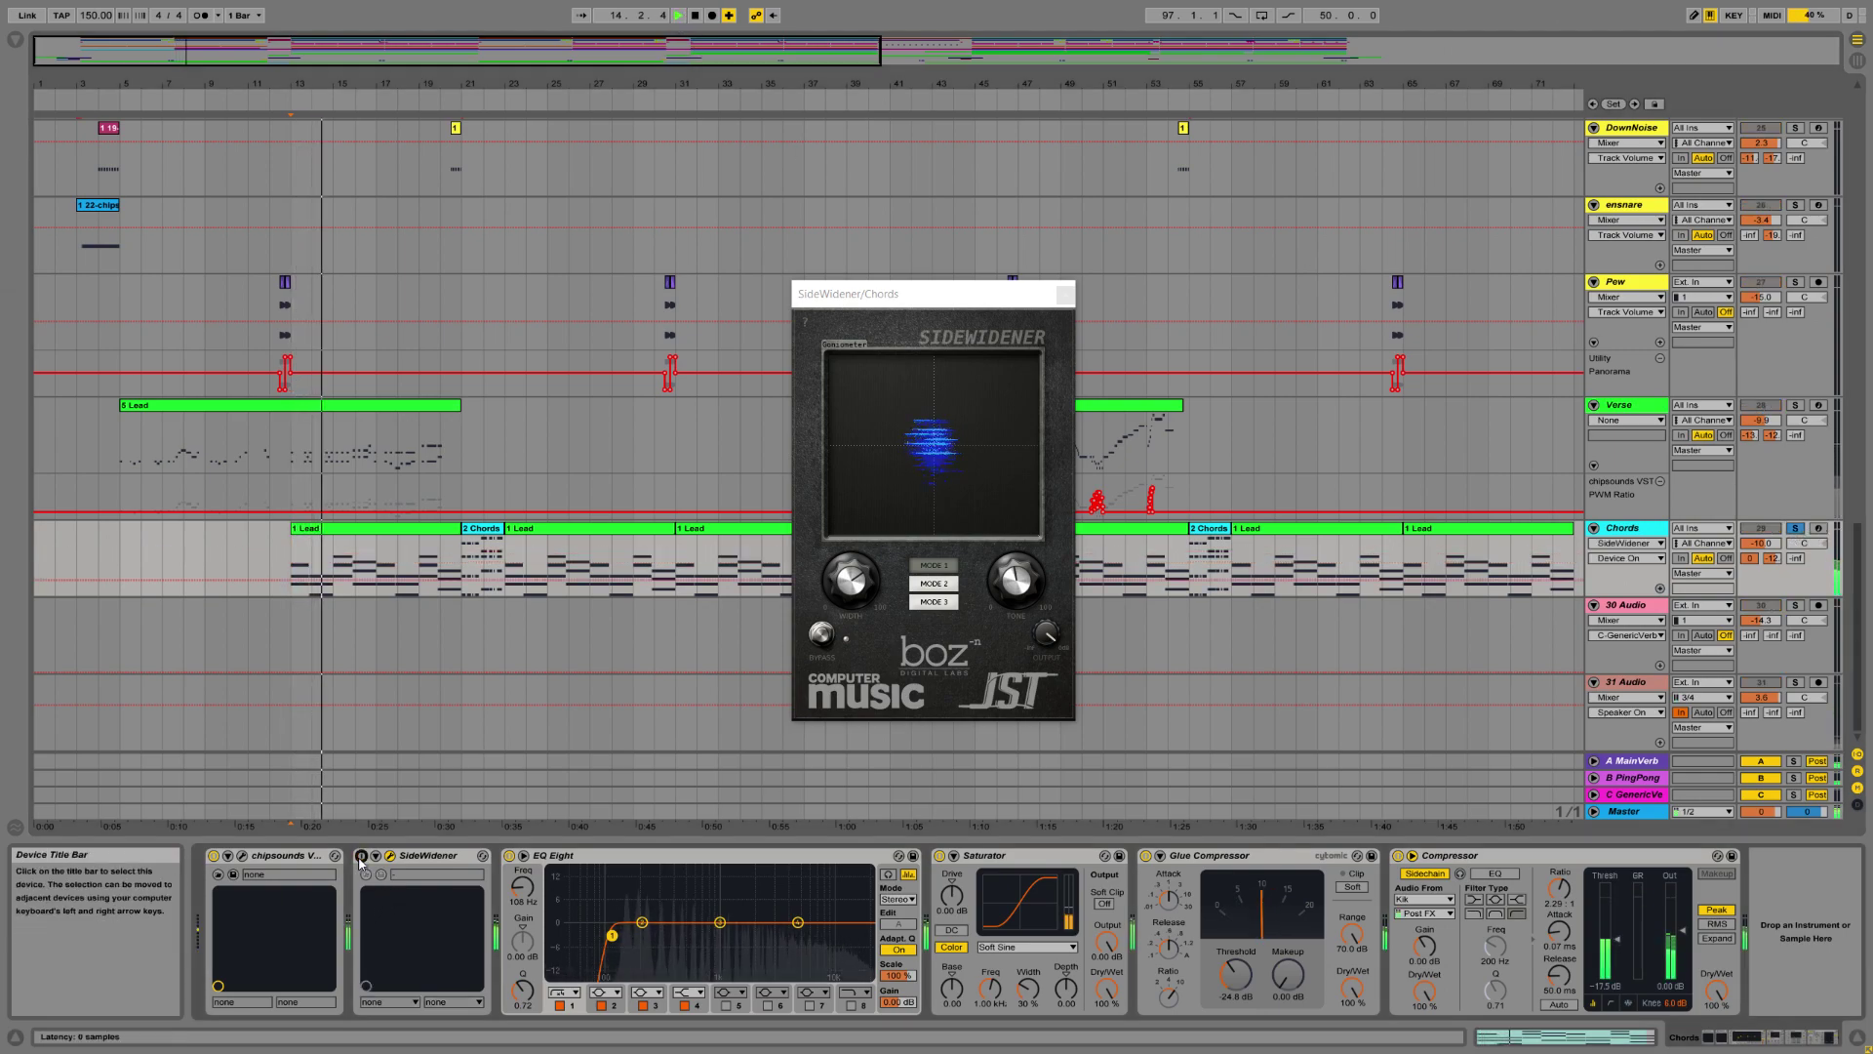
{"action": "left_click", "coordinate": [361, 856]}
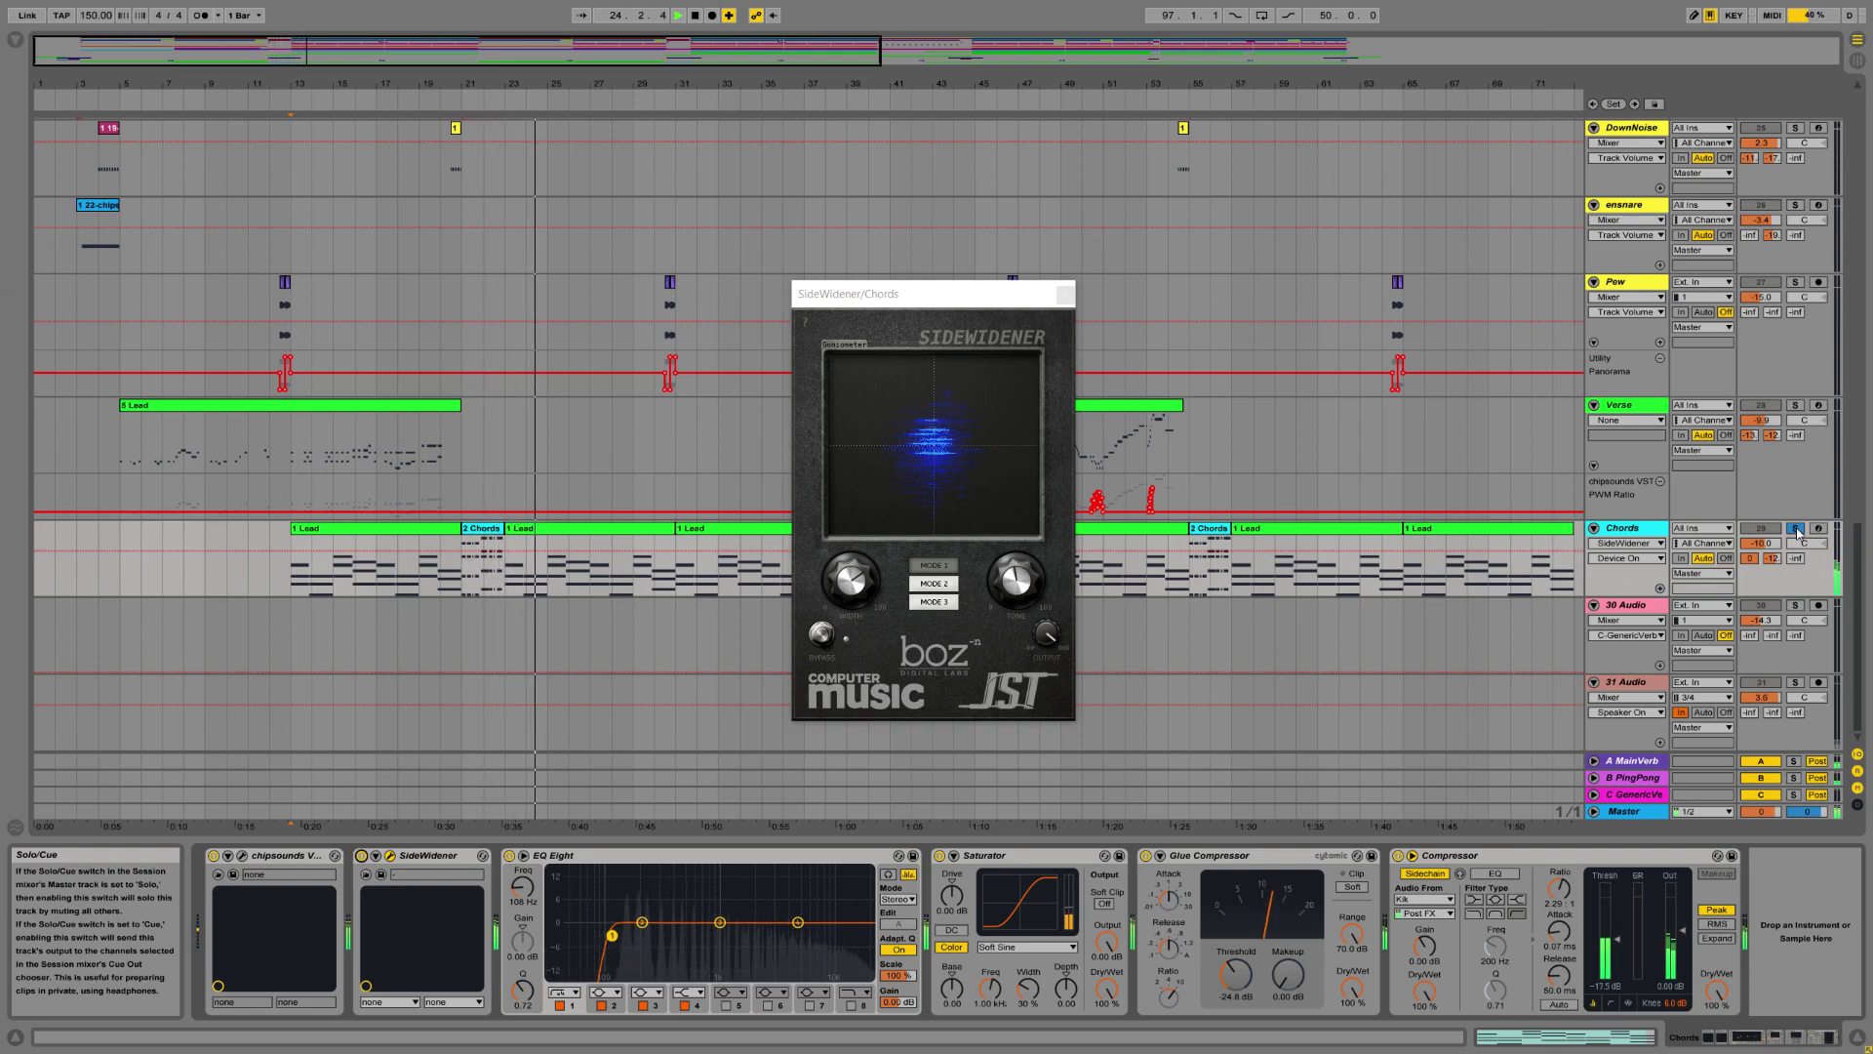
{"action": "left_click", "coordinate": [1064, 294]}
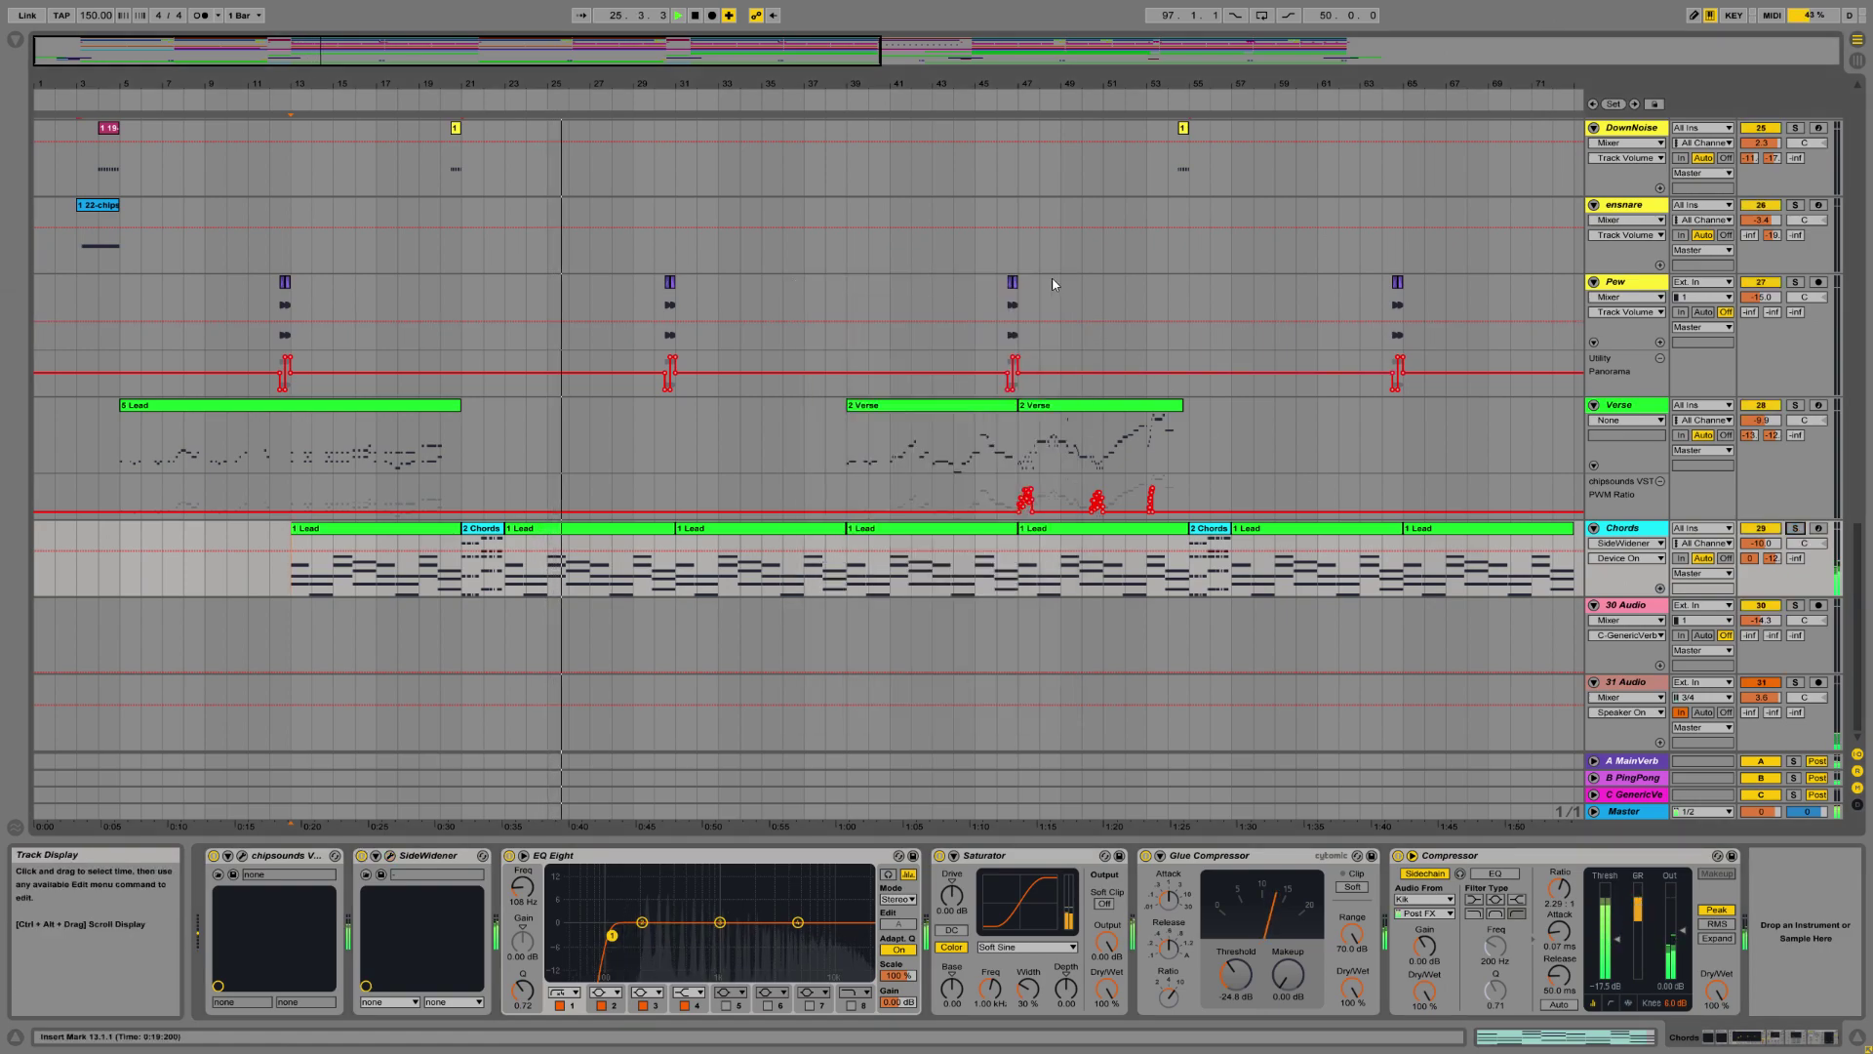
{"action": "key", "text": "space"}
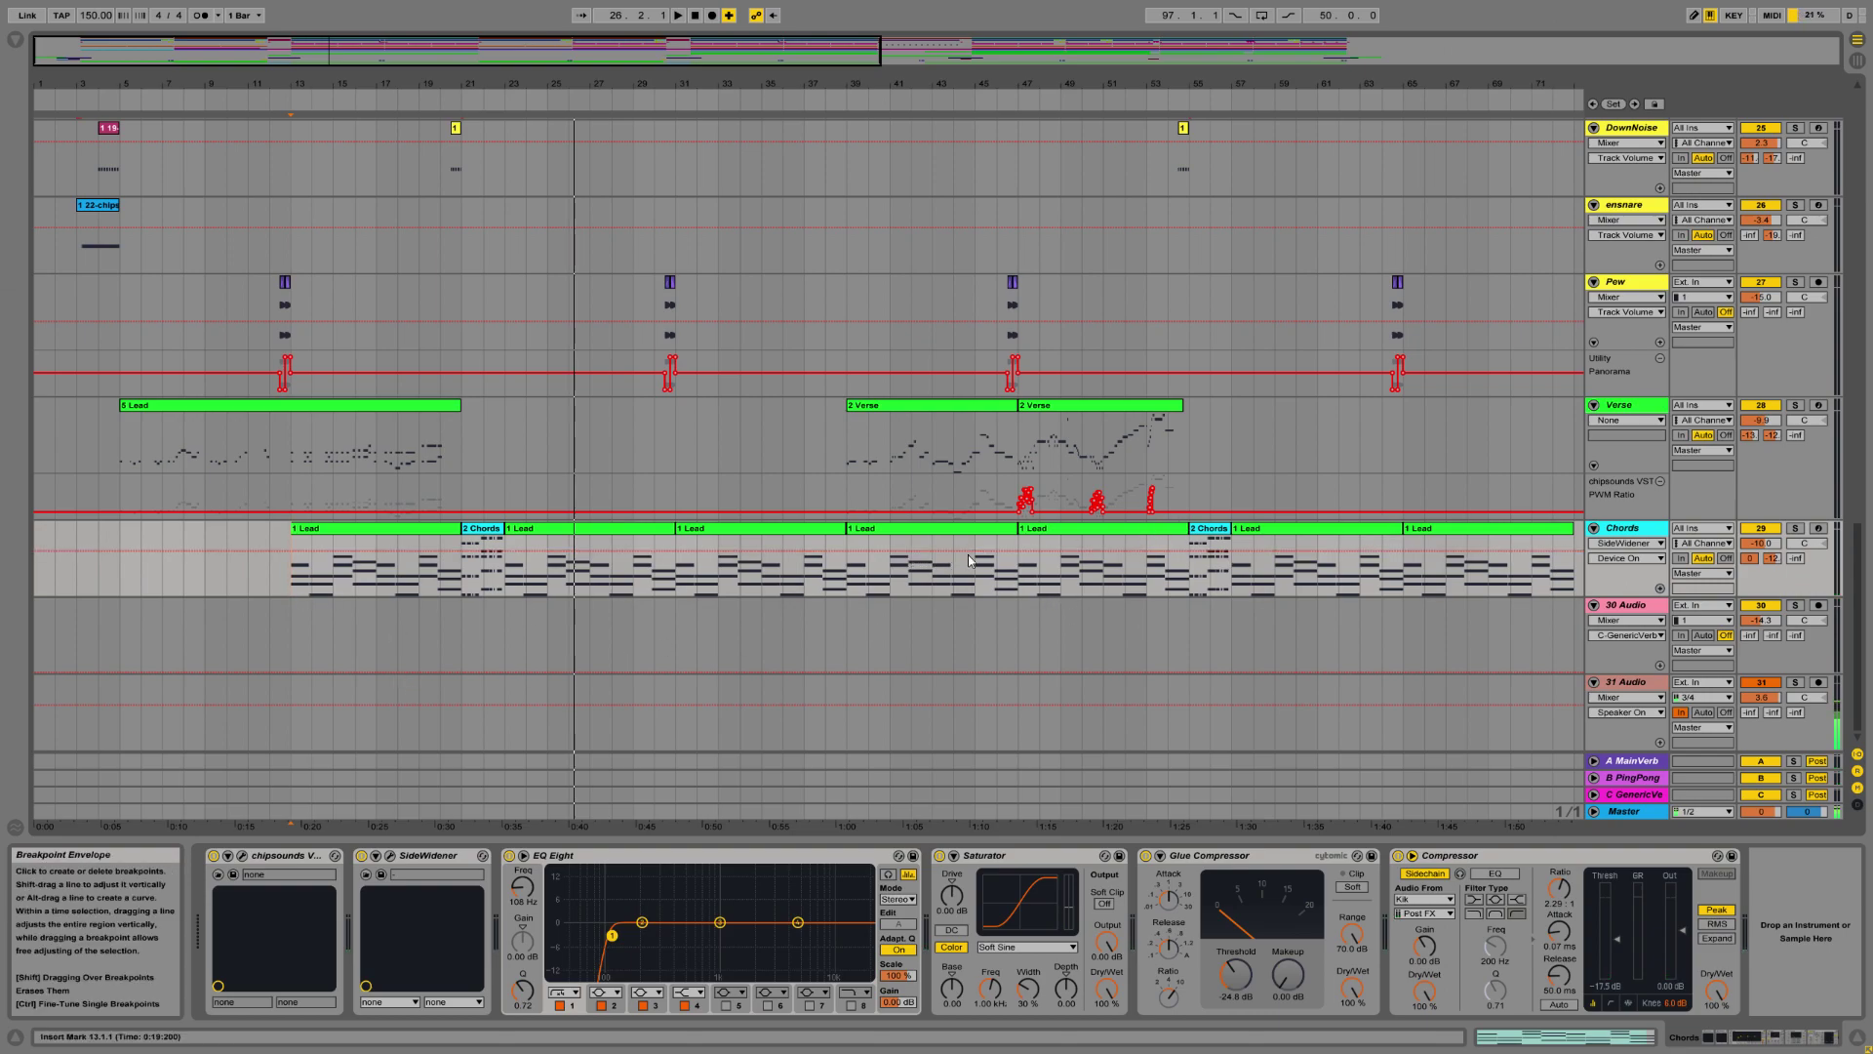
Examine the Pew clips and their Panorama automation at 30.3 up close, playing them soloed before releasing the solo and stopping.
{"action": "scroll", "coordinate": [981, 571], "scroll_direction": "up", "scroll_amount": 2}
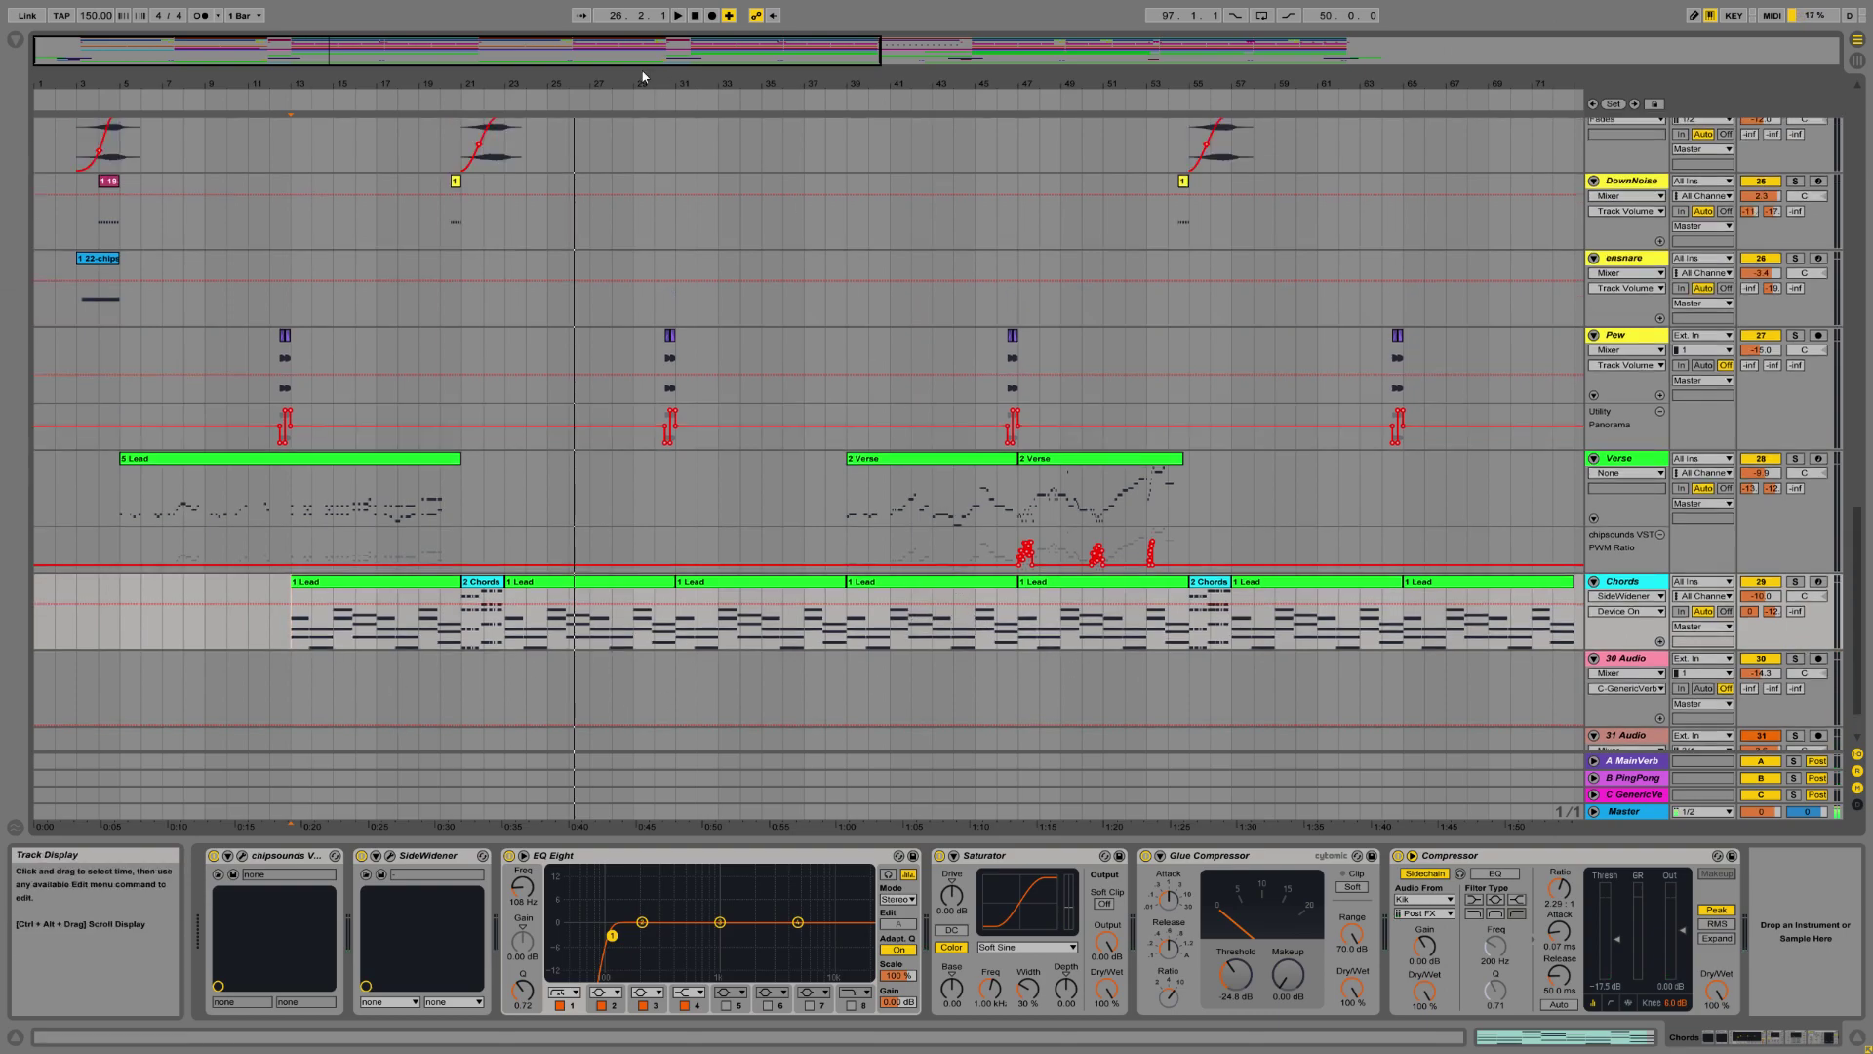
{"action": "left_click_drag", "start_coordinate": [575, 83], "coordinate": [506, 359]}
{"action": "left_click", "coordinate": [505, 359]}
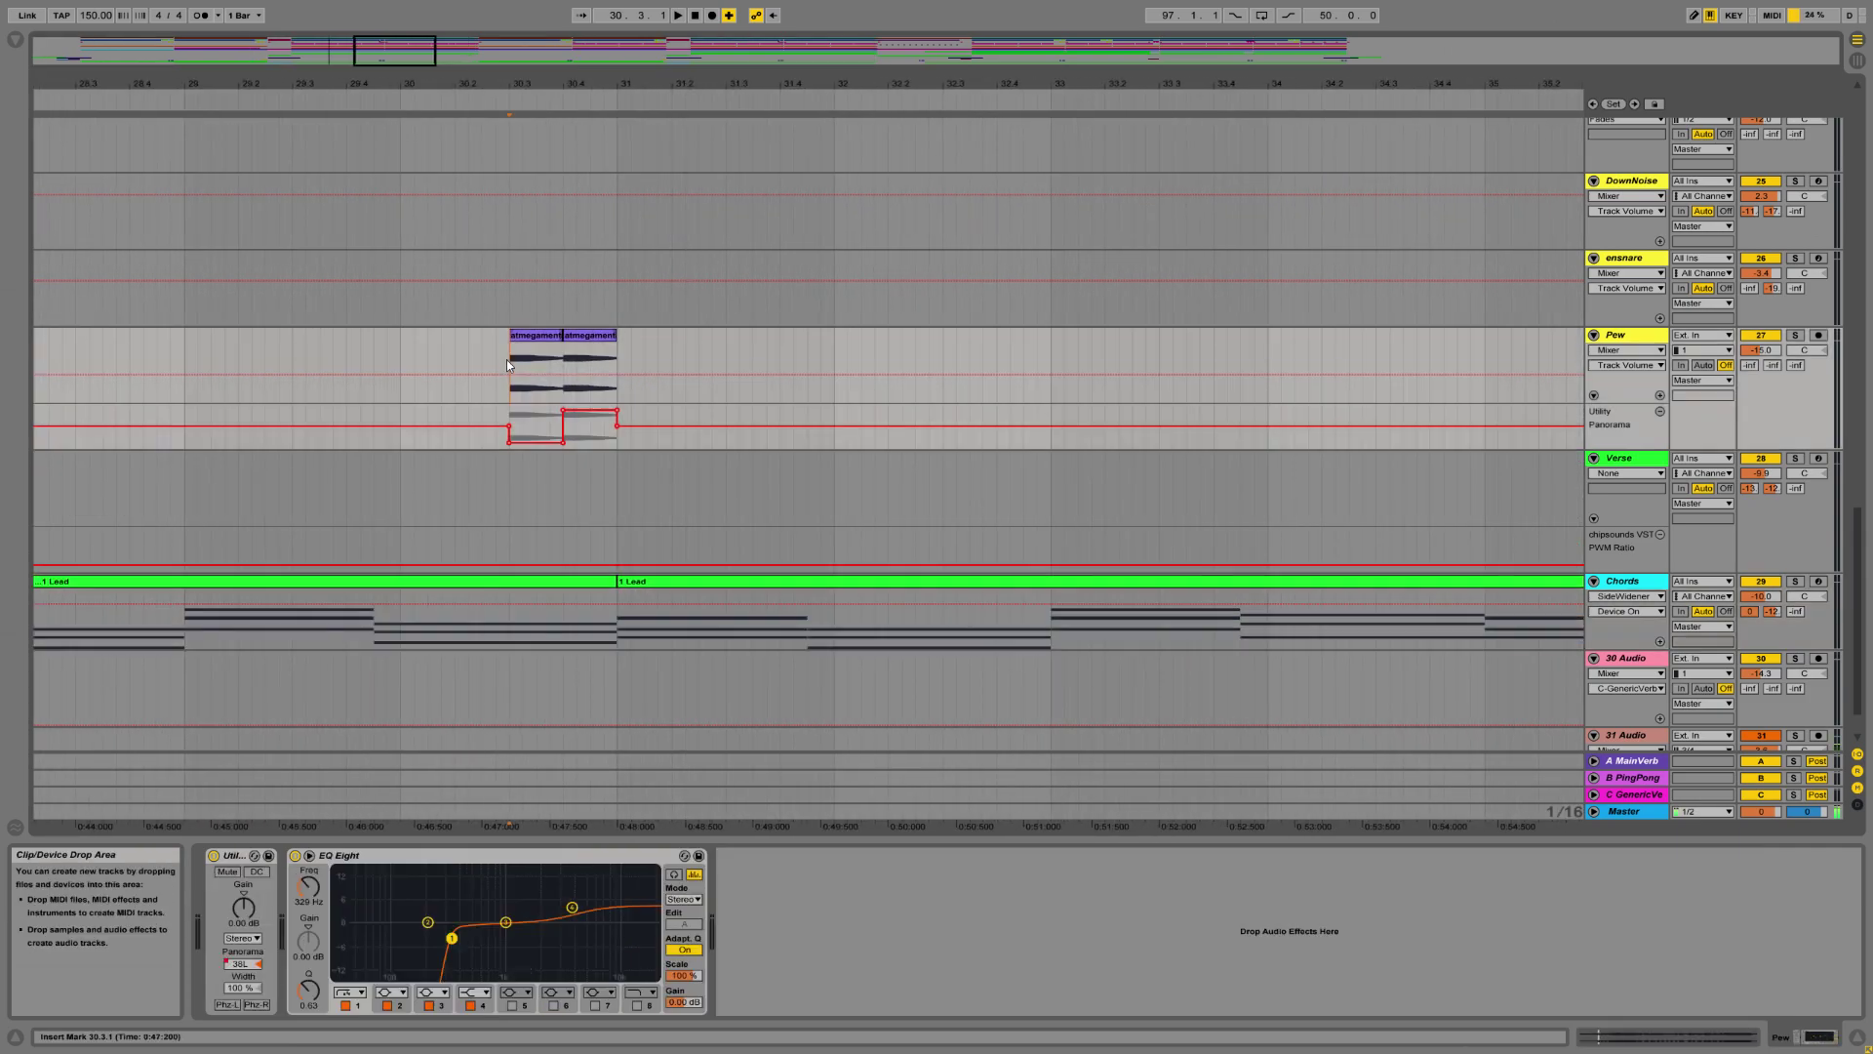
{"action": "left_click", "coordinate": [1796, 335]}
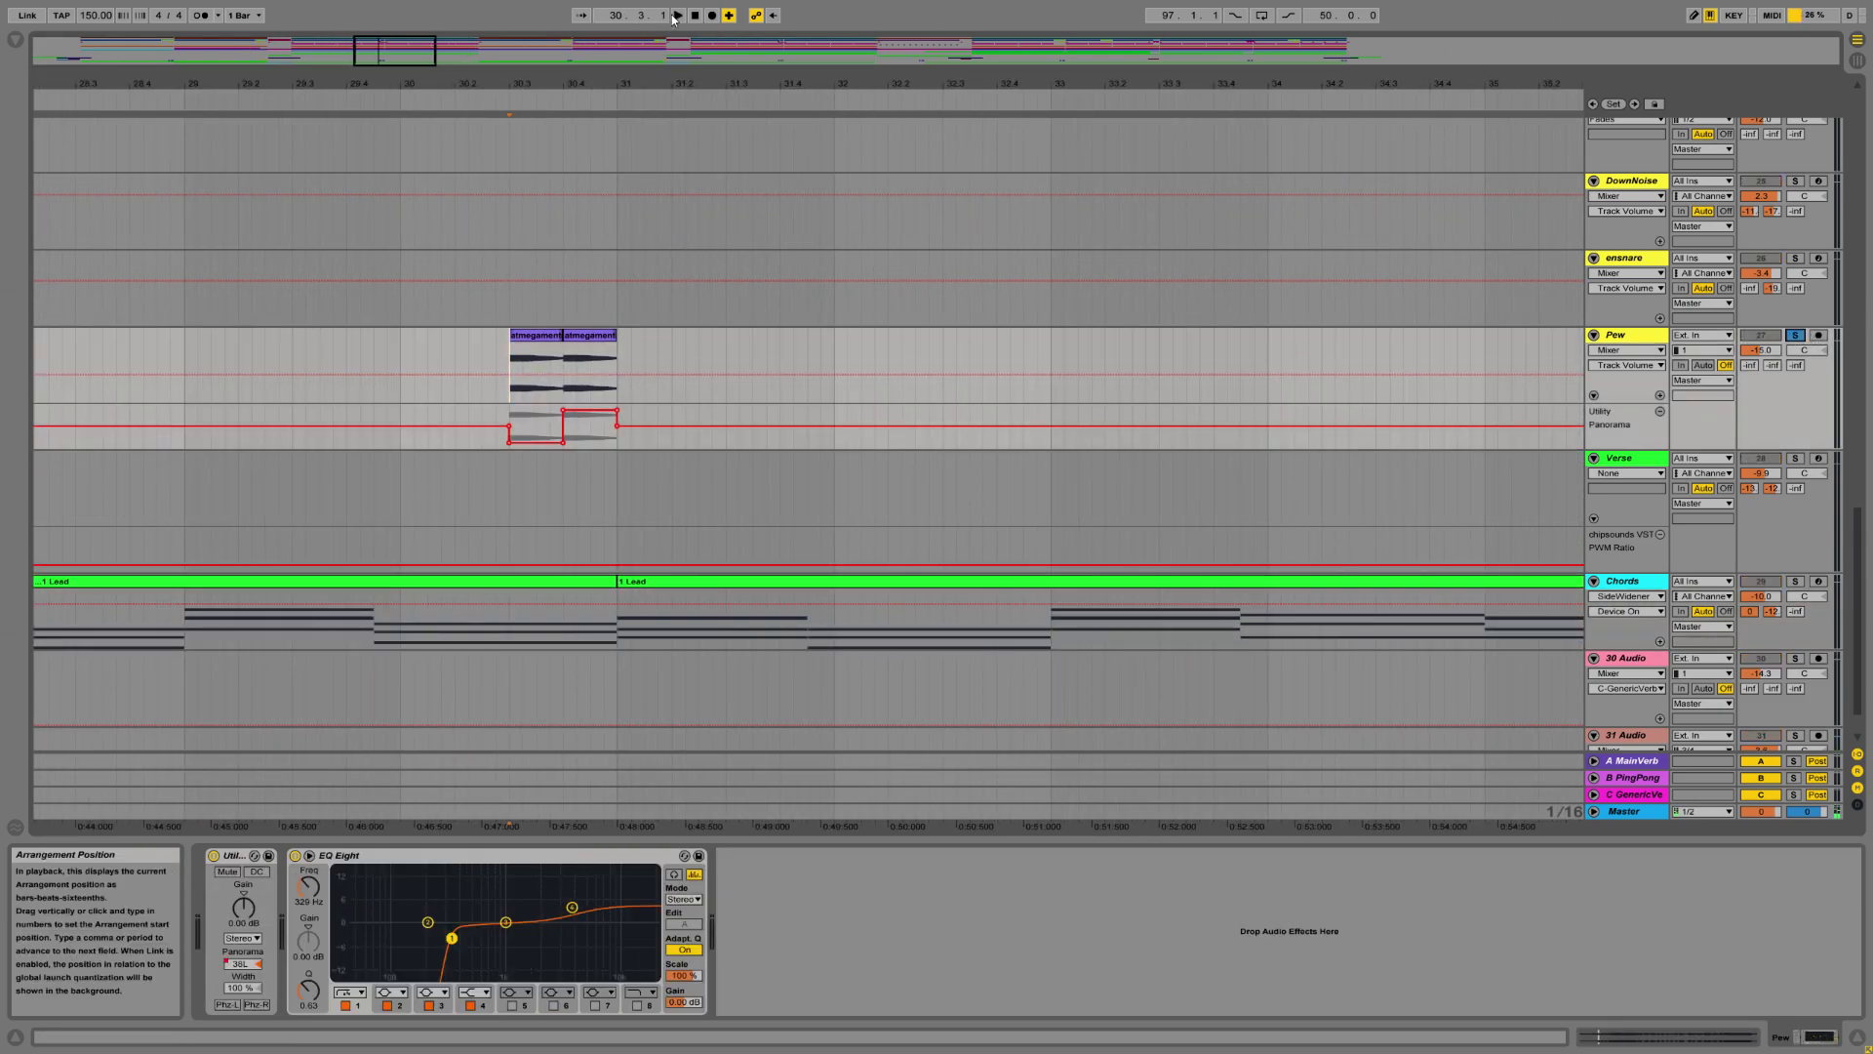
{"action": "key", "text": "space"}
{"action": "left_click", "coordinate": [1795, 336]}
{"action": "key", "text": "space"}
{"action": "mouse_move", "coordinate": [690, 83]}
{"action": "left_mouse_down"}
{"action": "mouse_move", "coordinate": [690, 30]}
{"action": "mouse_move", "coordinate": [690, 156]}
{"action": "mouse_move", "coordinate": [690, 48]}
{"action": "left_mouse_up"}
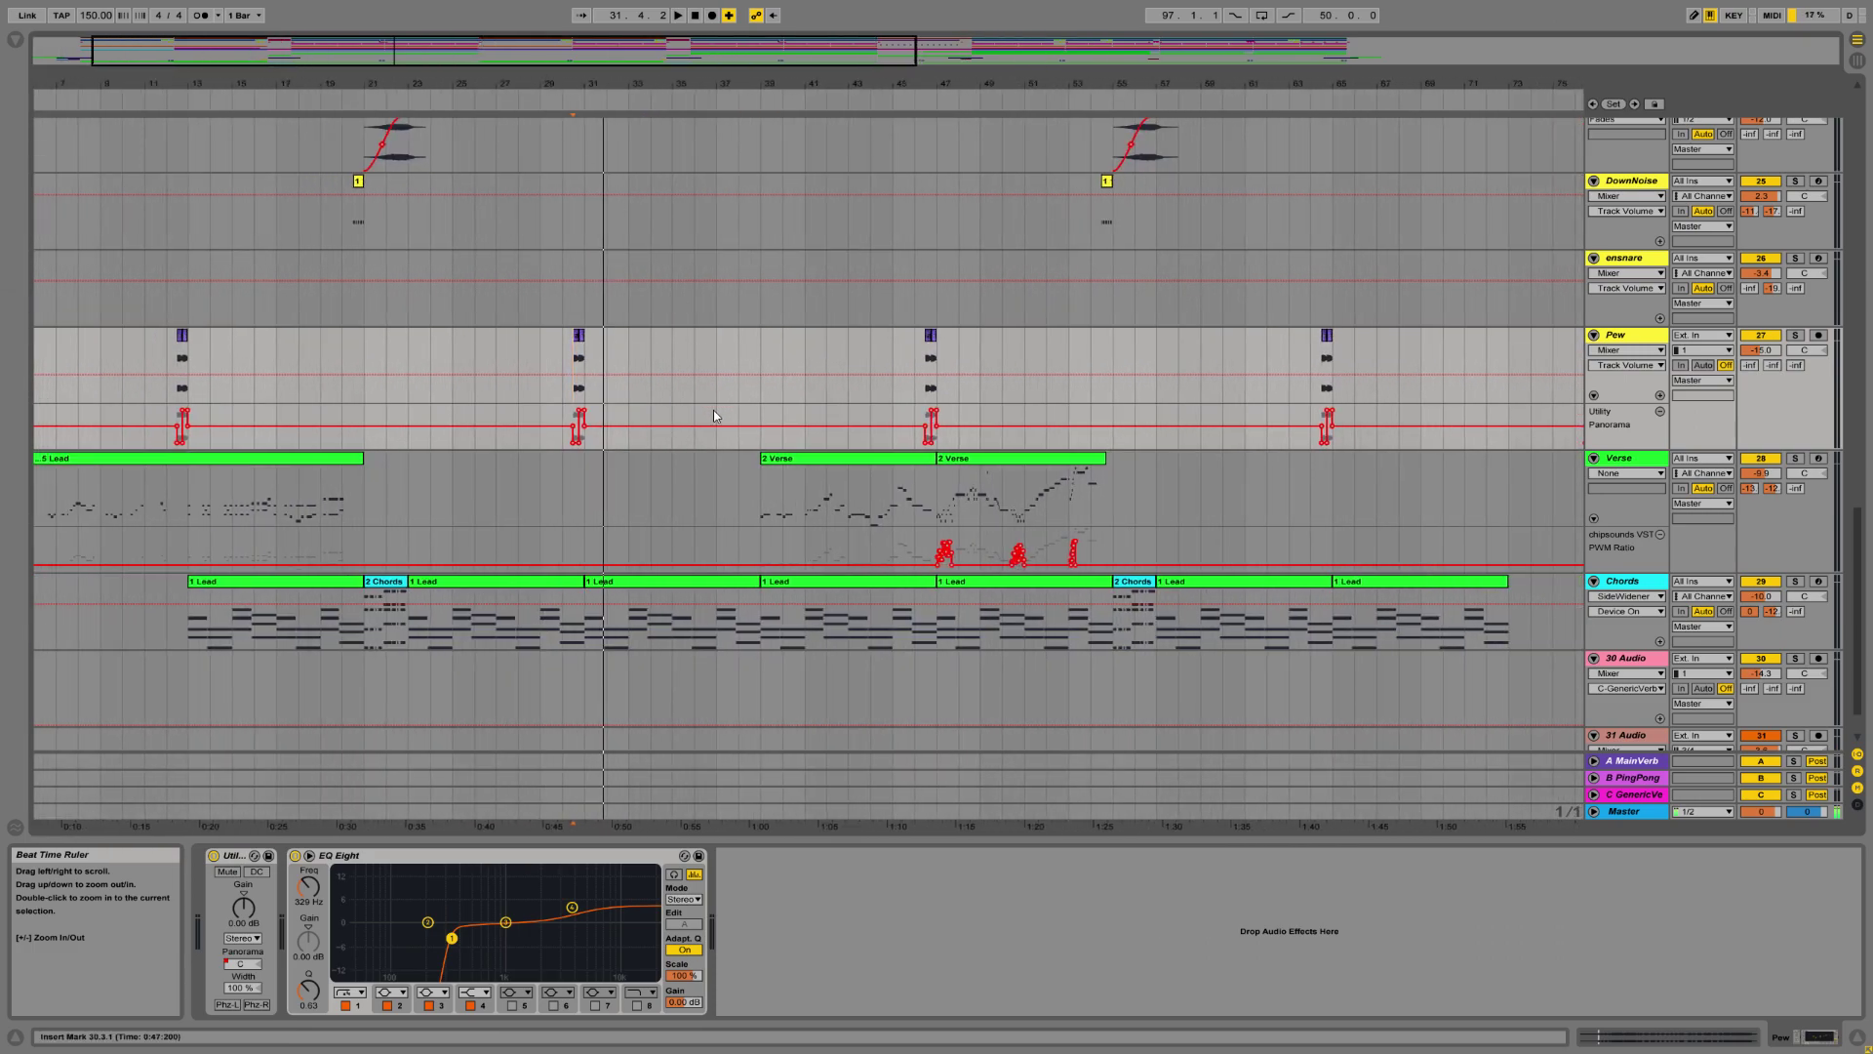
Look over the whole track list from the bass and drum tracks down to the Chords and audio tracks.
{"action": "scroll", "coordinate": [561, 383], "scroll_direction": "up", "scroll_amount": 3}
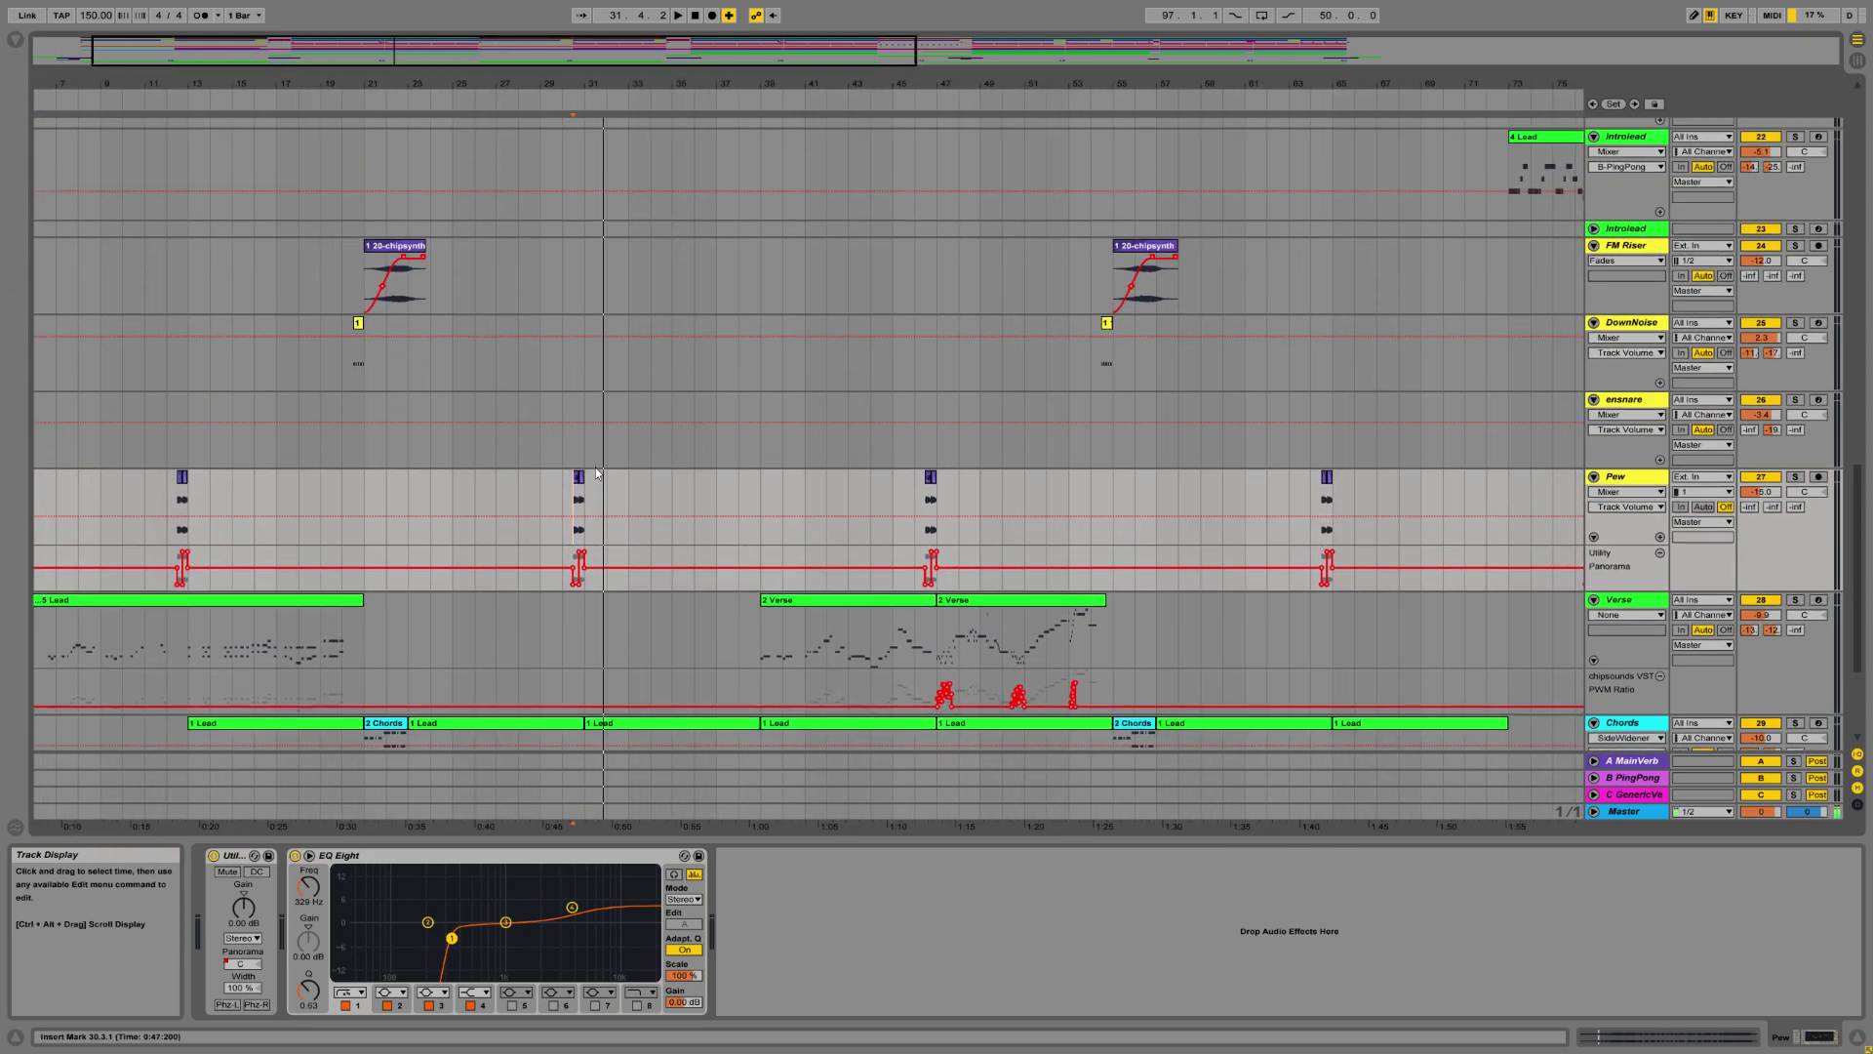
{"action": "scroll", "coordinate": [600, 473], "scroll_direction": "up", "scroll_amount": 15}
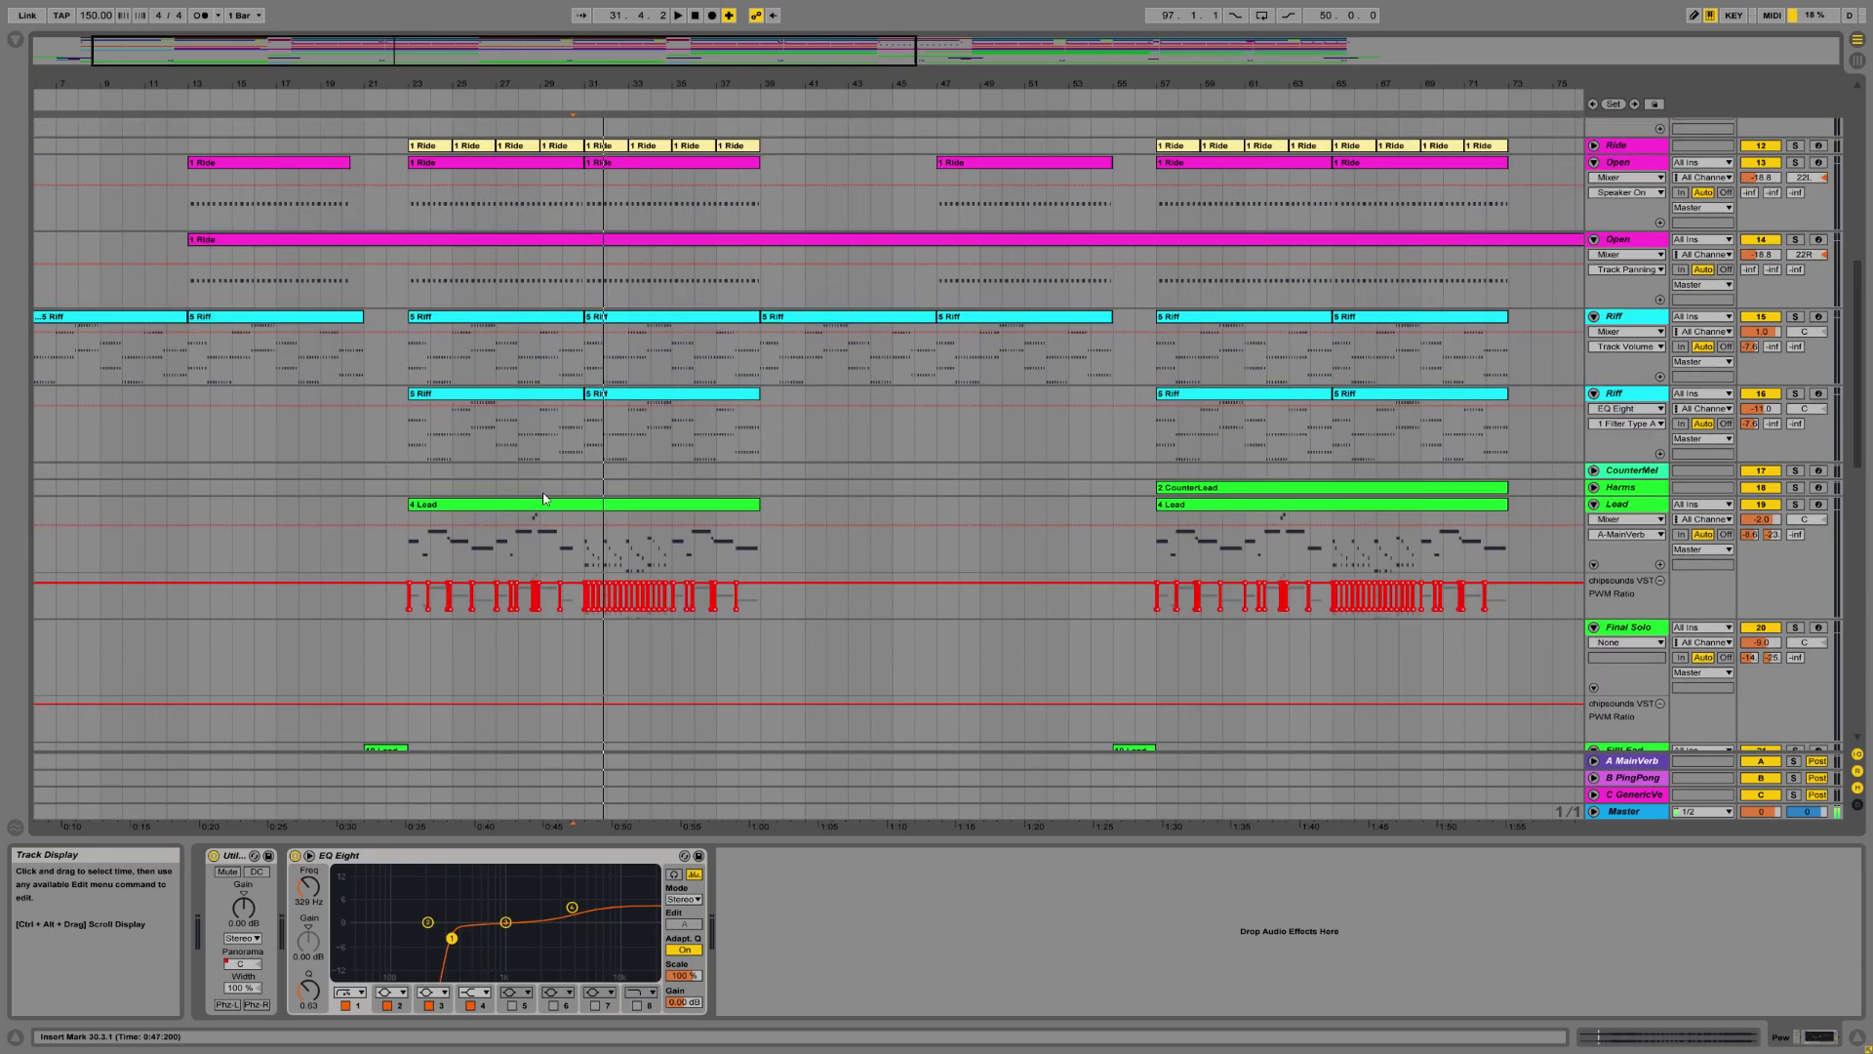
{"action": "scroll", "coordinate": [878, 410], "scroll_direction": "up", "scroll_amount": 12}
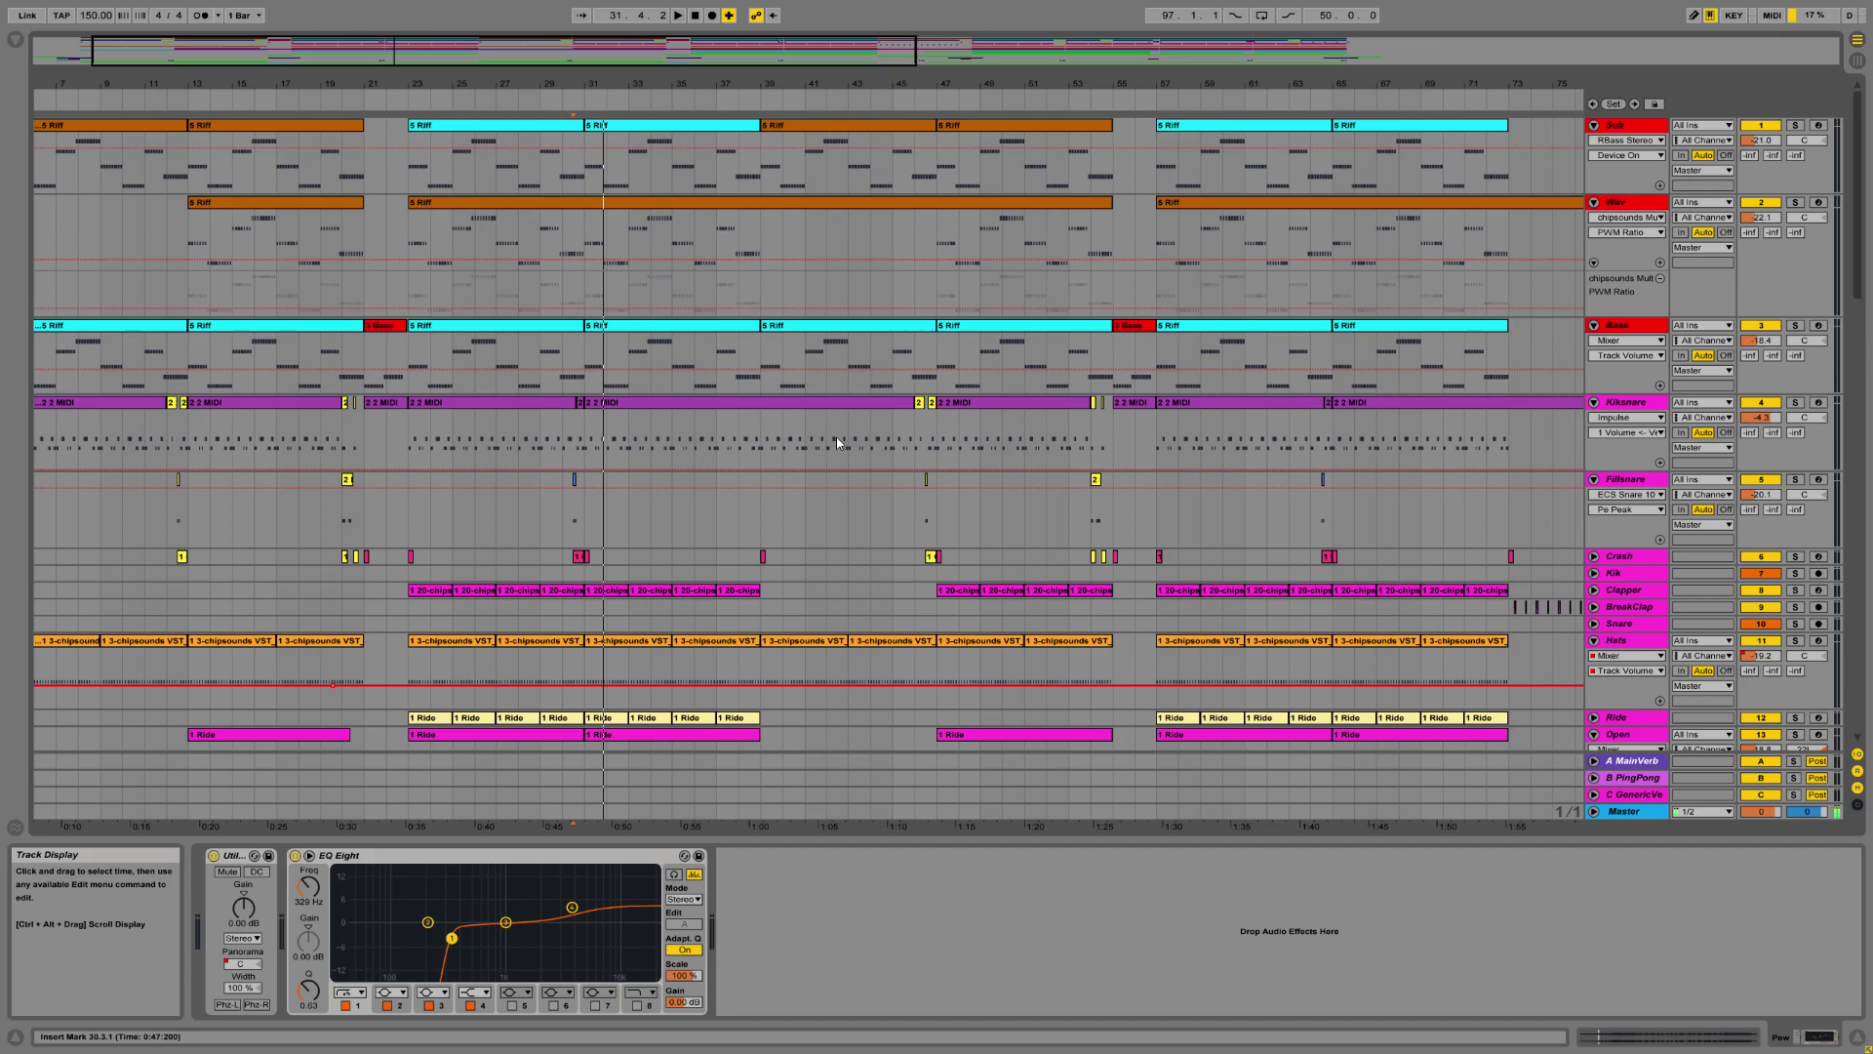
{"action": "scroll", "coordinate": [625, 512], "scroll_direction": "down", "scroll_amount": 15}
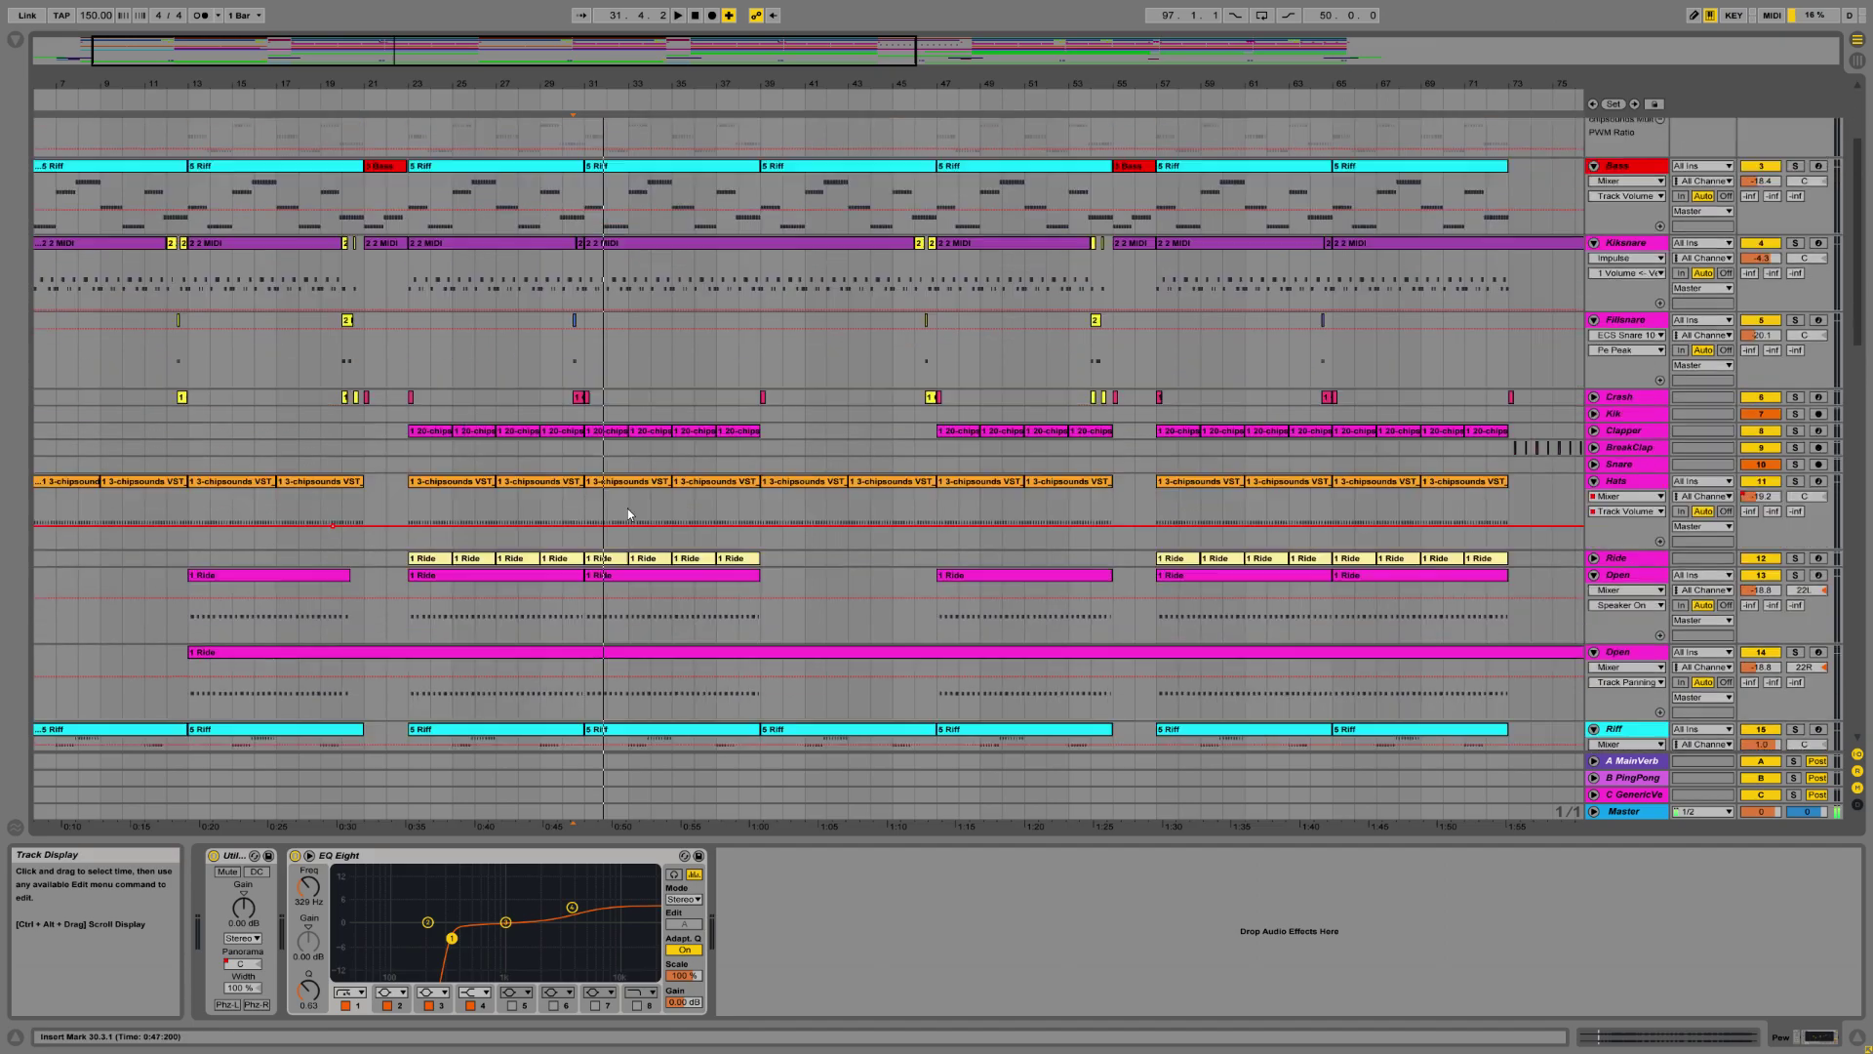
{"action": "scroll", "coordinate": [566, 630], "scroll_direction": "down", "scroll_amount": 6}
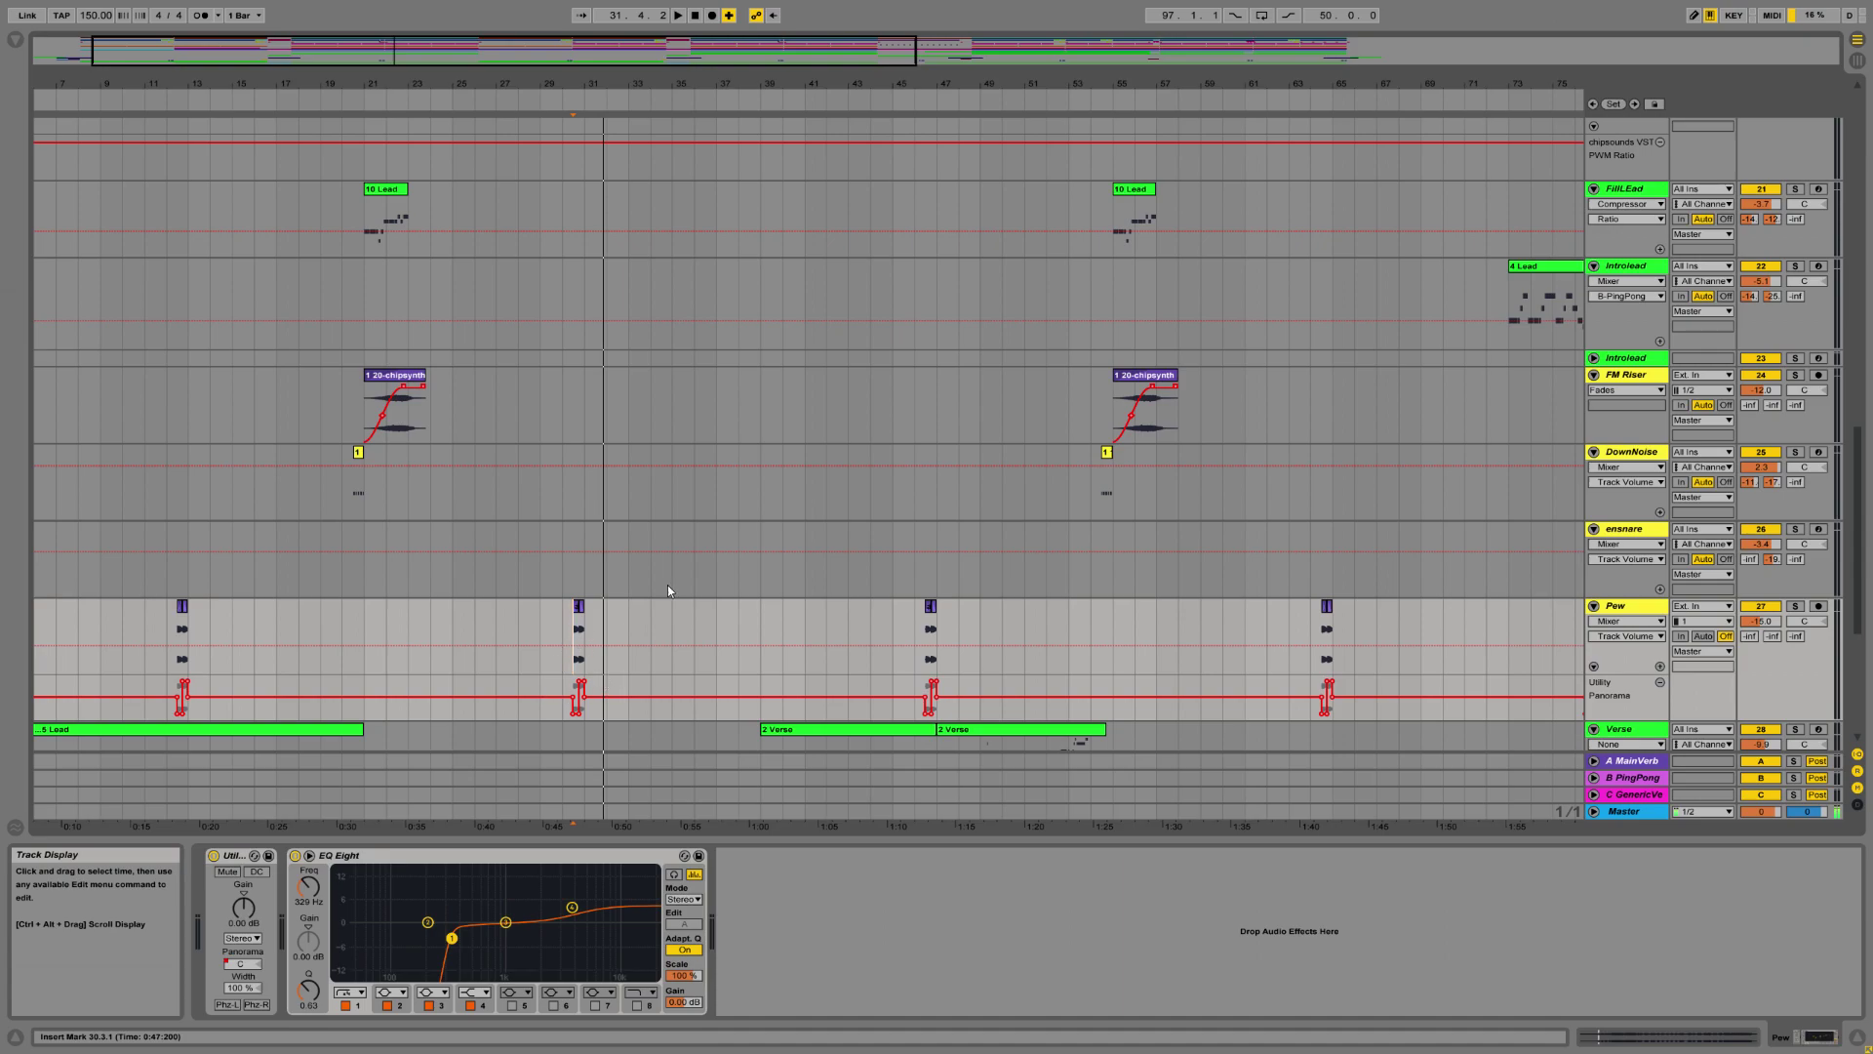
{"action": "scroll", "coordinate": [617, 613], "scroll_direction": "down", "scroll_amount": 7}
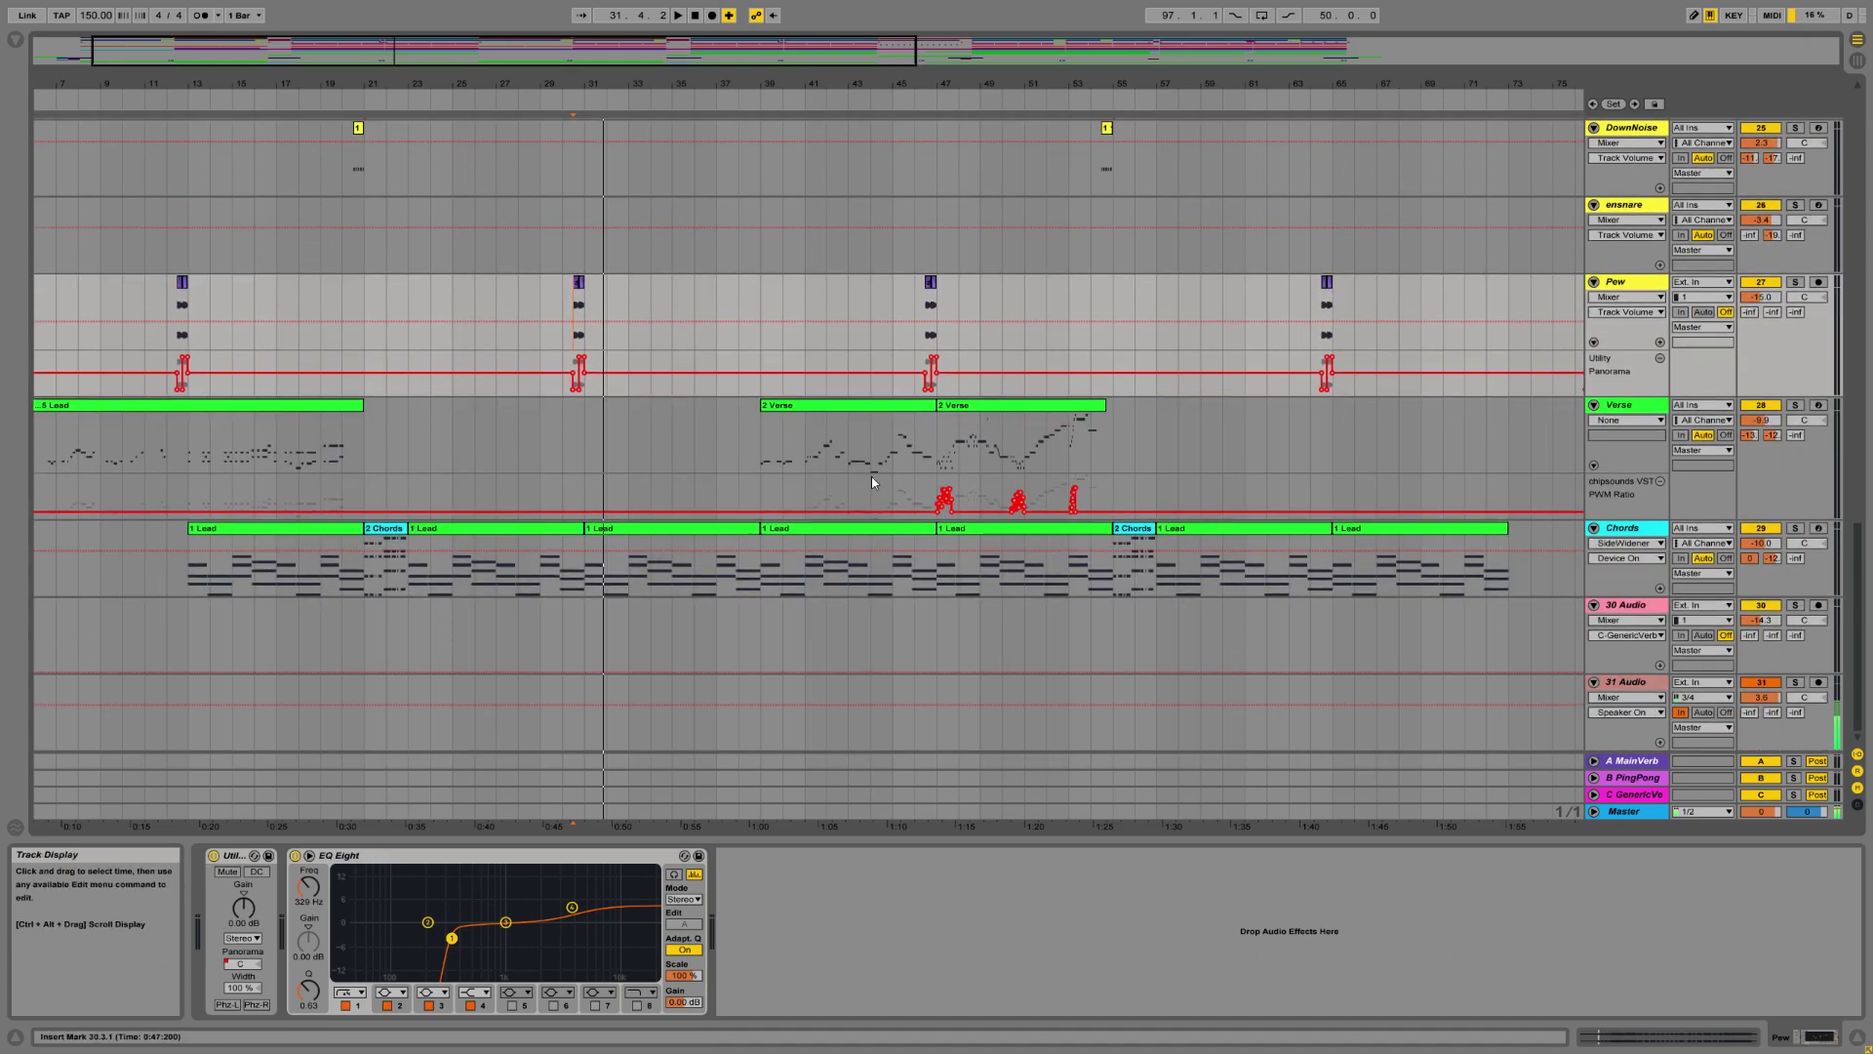
{"action": "scroll", "coordinate": [871, 478], "scroll_direction": "up", "scroll_amount": 13}
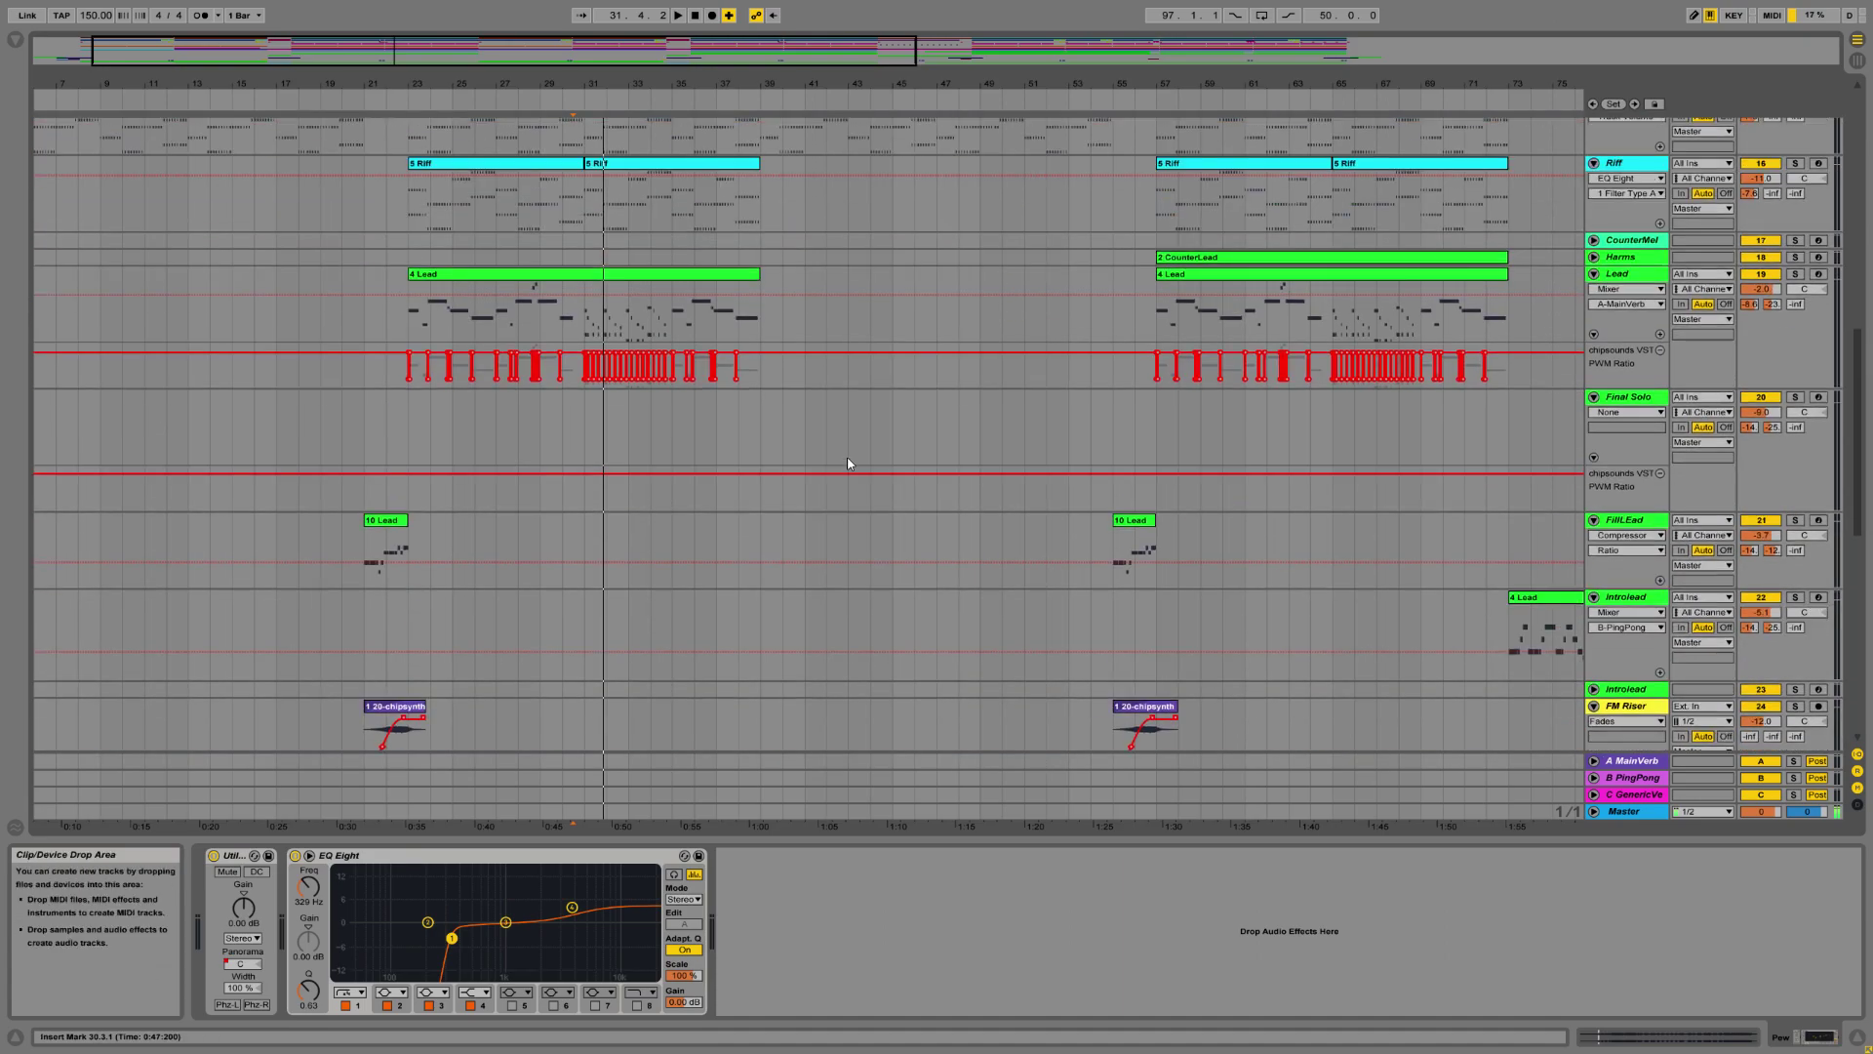
{"action": "scroll", "coordinate": [844, 454], "scroll_direction": "up", "scroll_amount": 5}
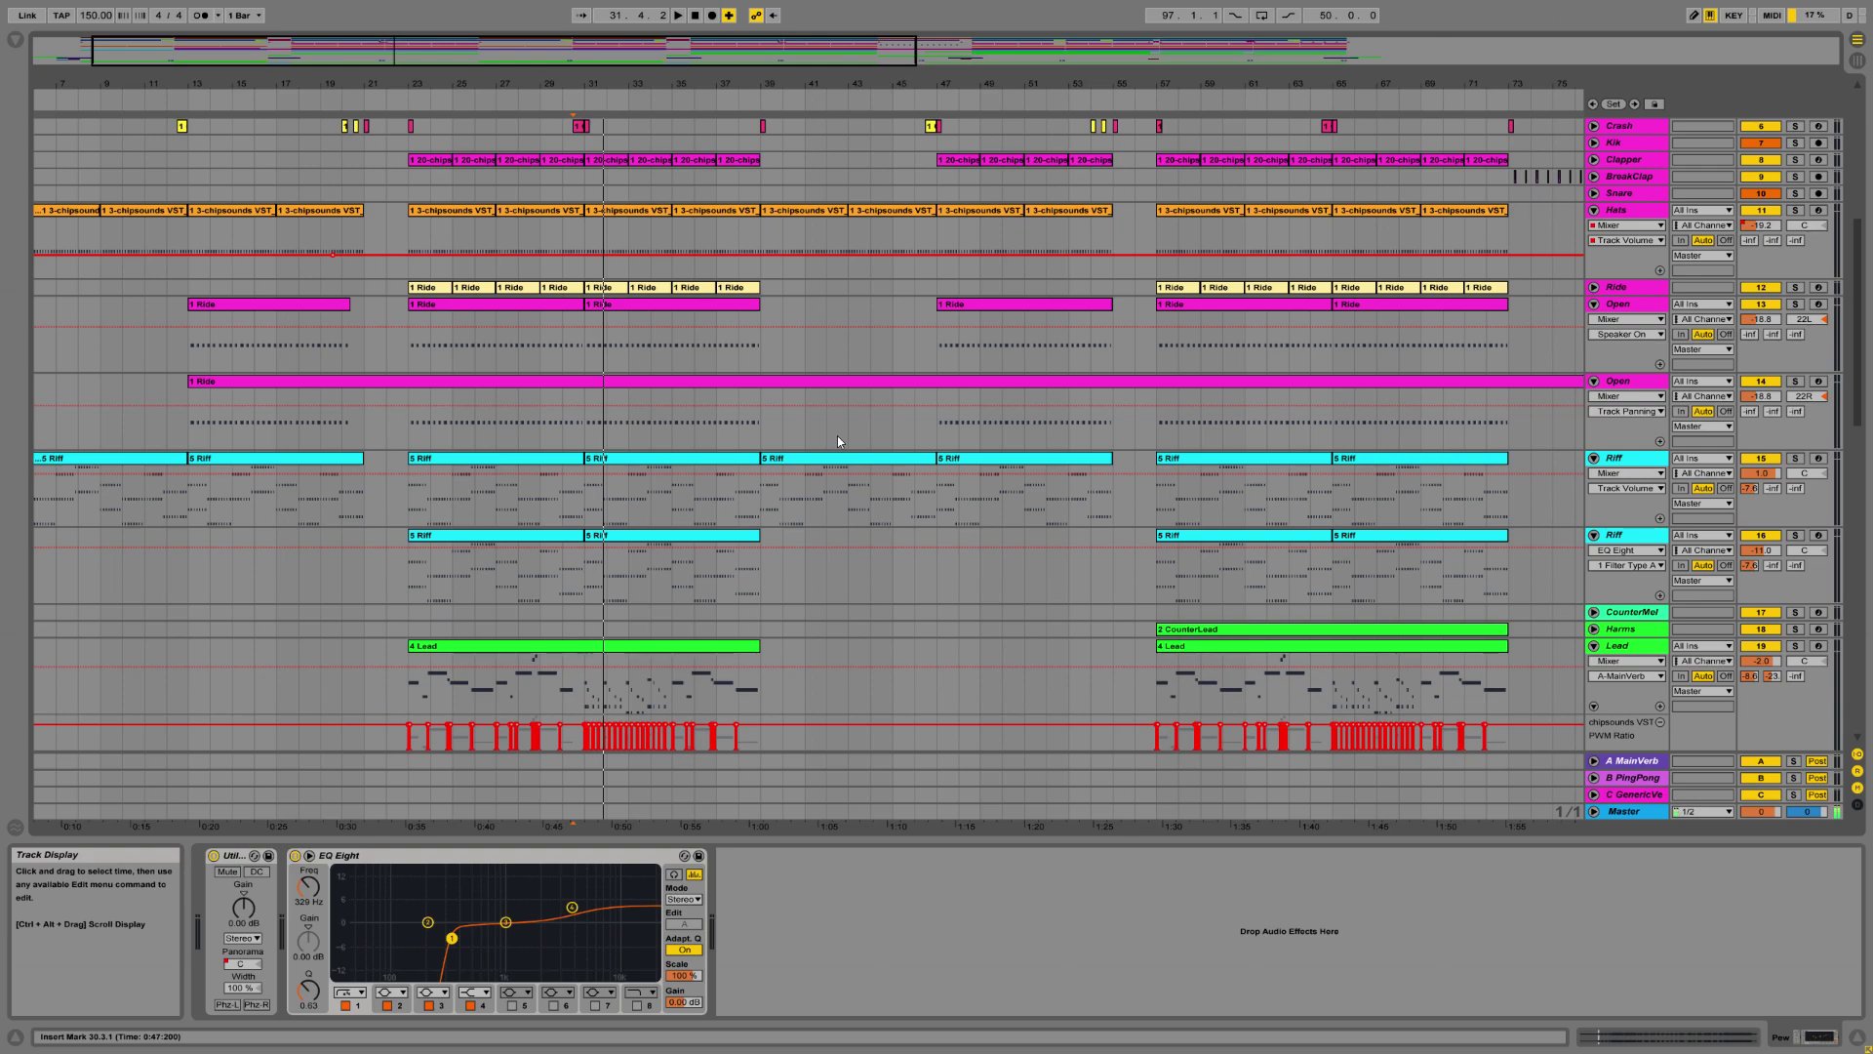
Review the bass, drum, riff, lead, effect, verse and chord tracks once more for parts still to cover.
{"action": "scroll", "coordinate": [838, 441], "scroll_direction": "up", "scroll_amount": 6}
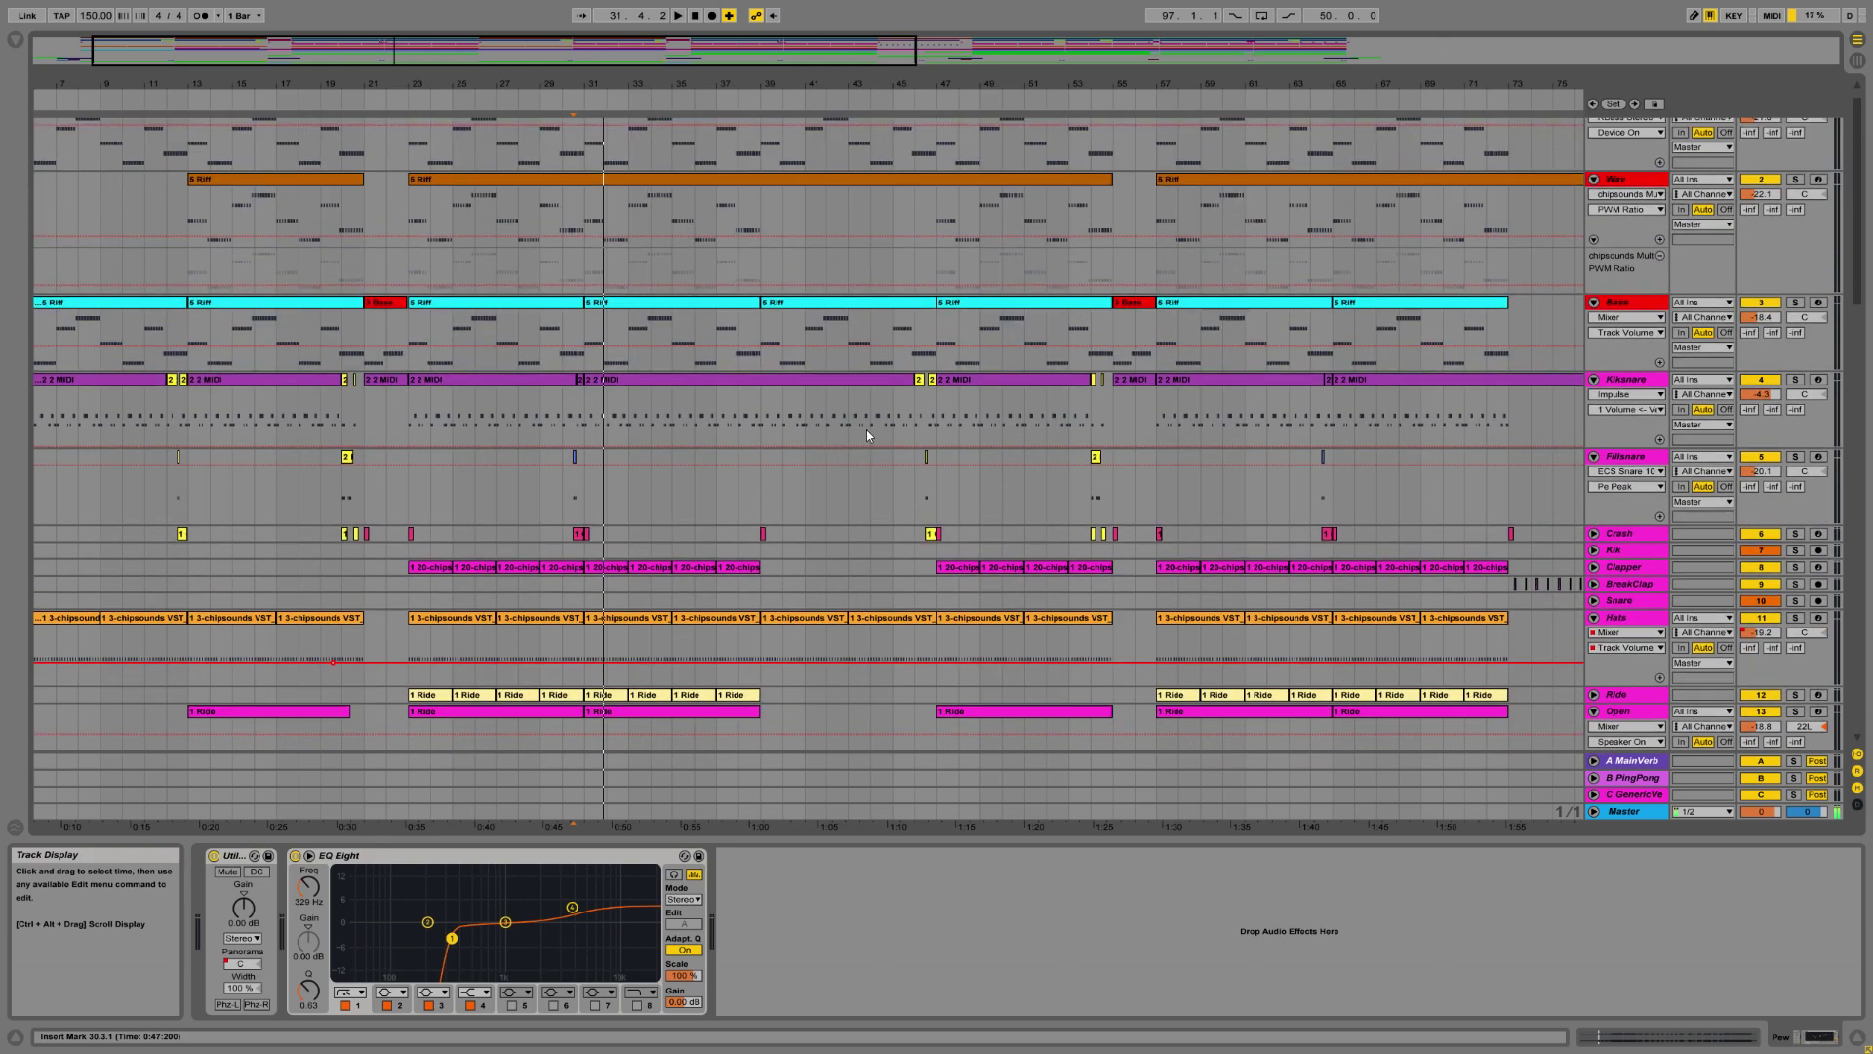
{"action": "scroll", "coordinate": [869, 435], "scroll_direction": "up", "scroll_amount": 1}
{"action": "scroll", "coordinate": [869, 430], "scroll_direction": "down", "scroll_amount": 15}
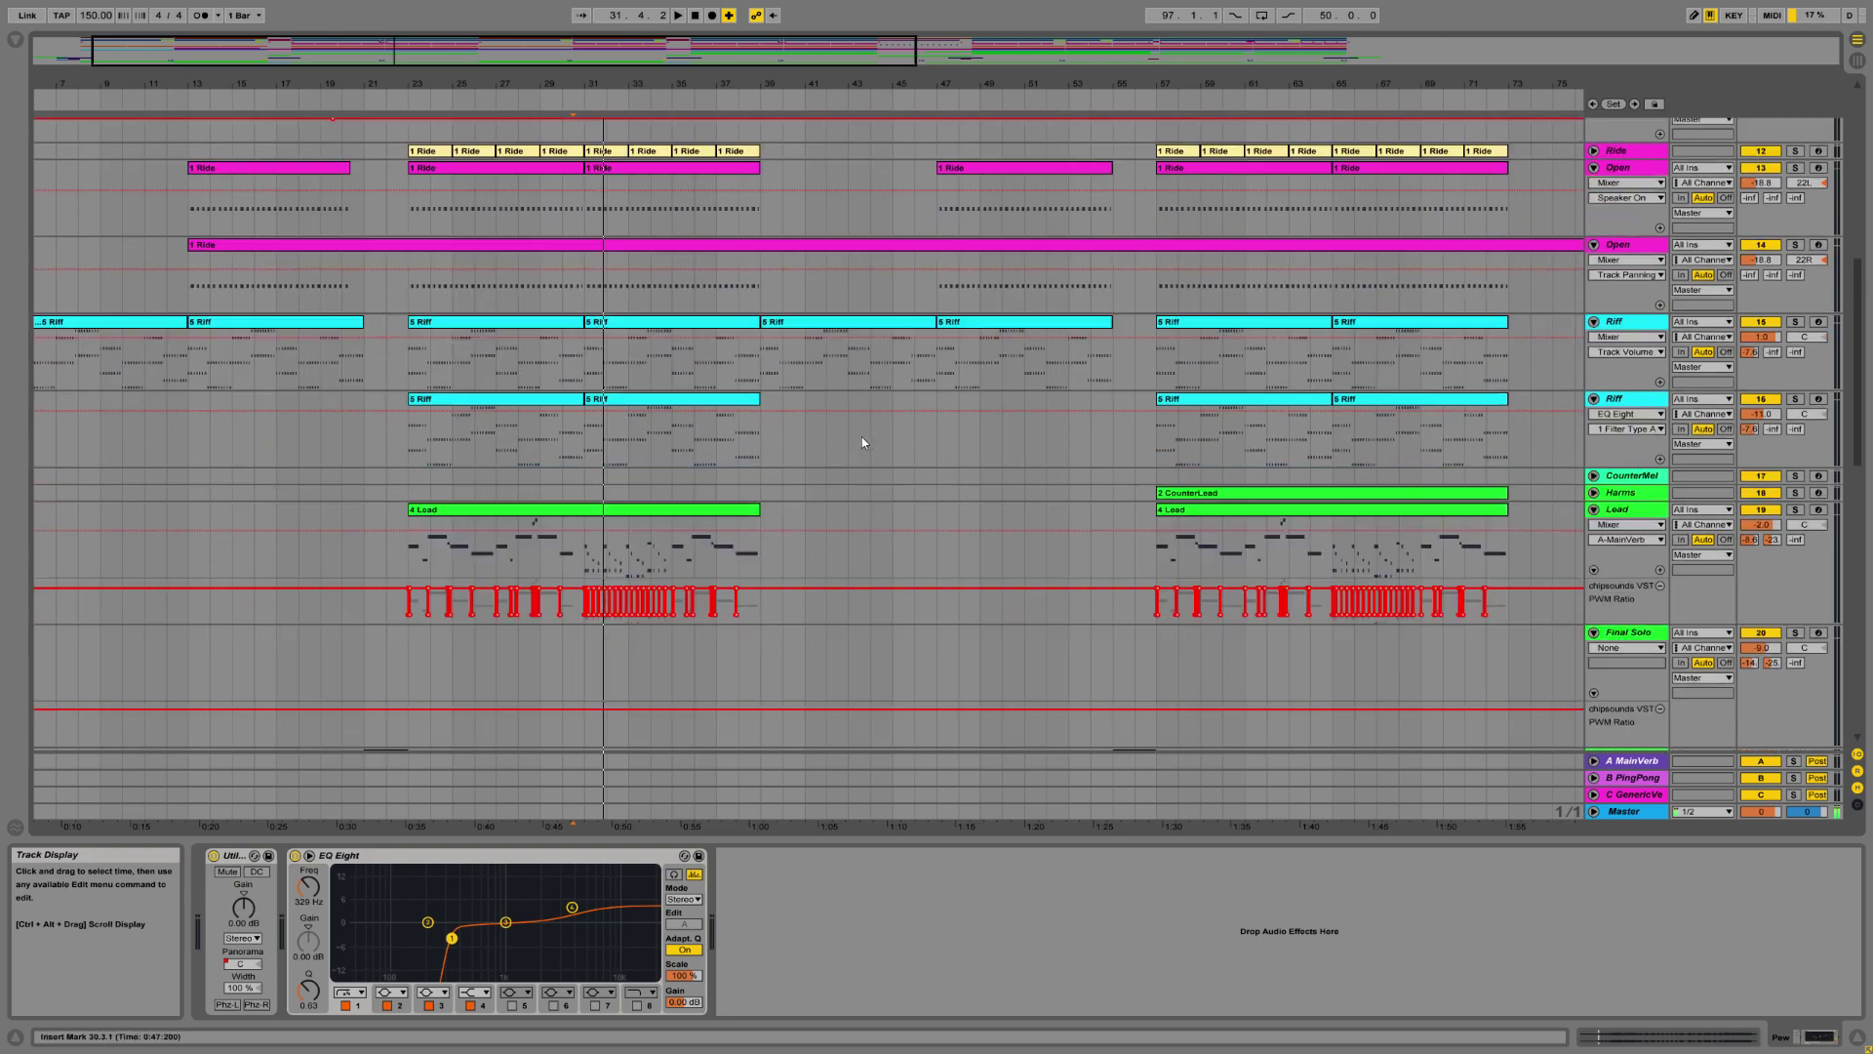
{"action": "scroll", "coordinate": [865, 437], "scroll_direction": "down", "scroll_amount": 5}
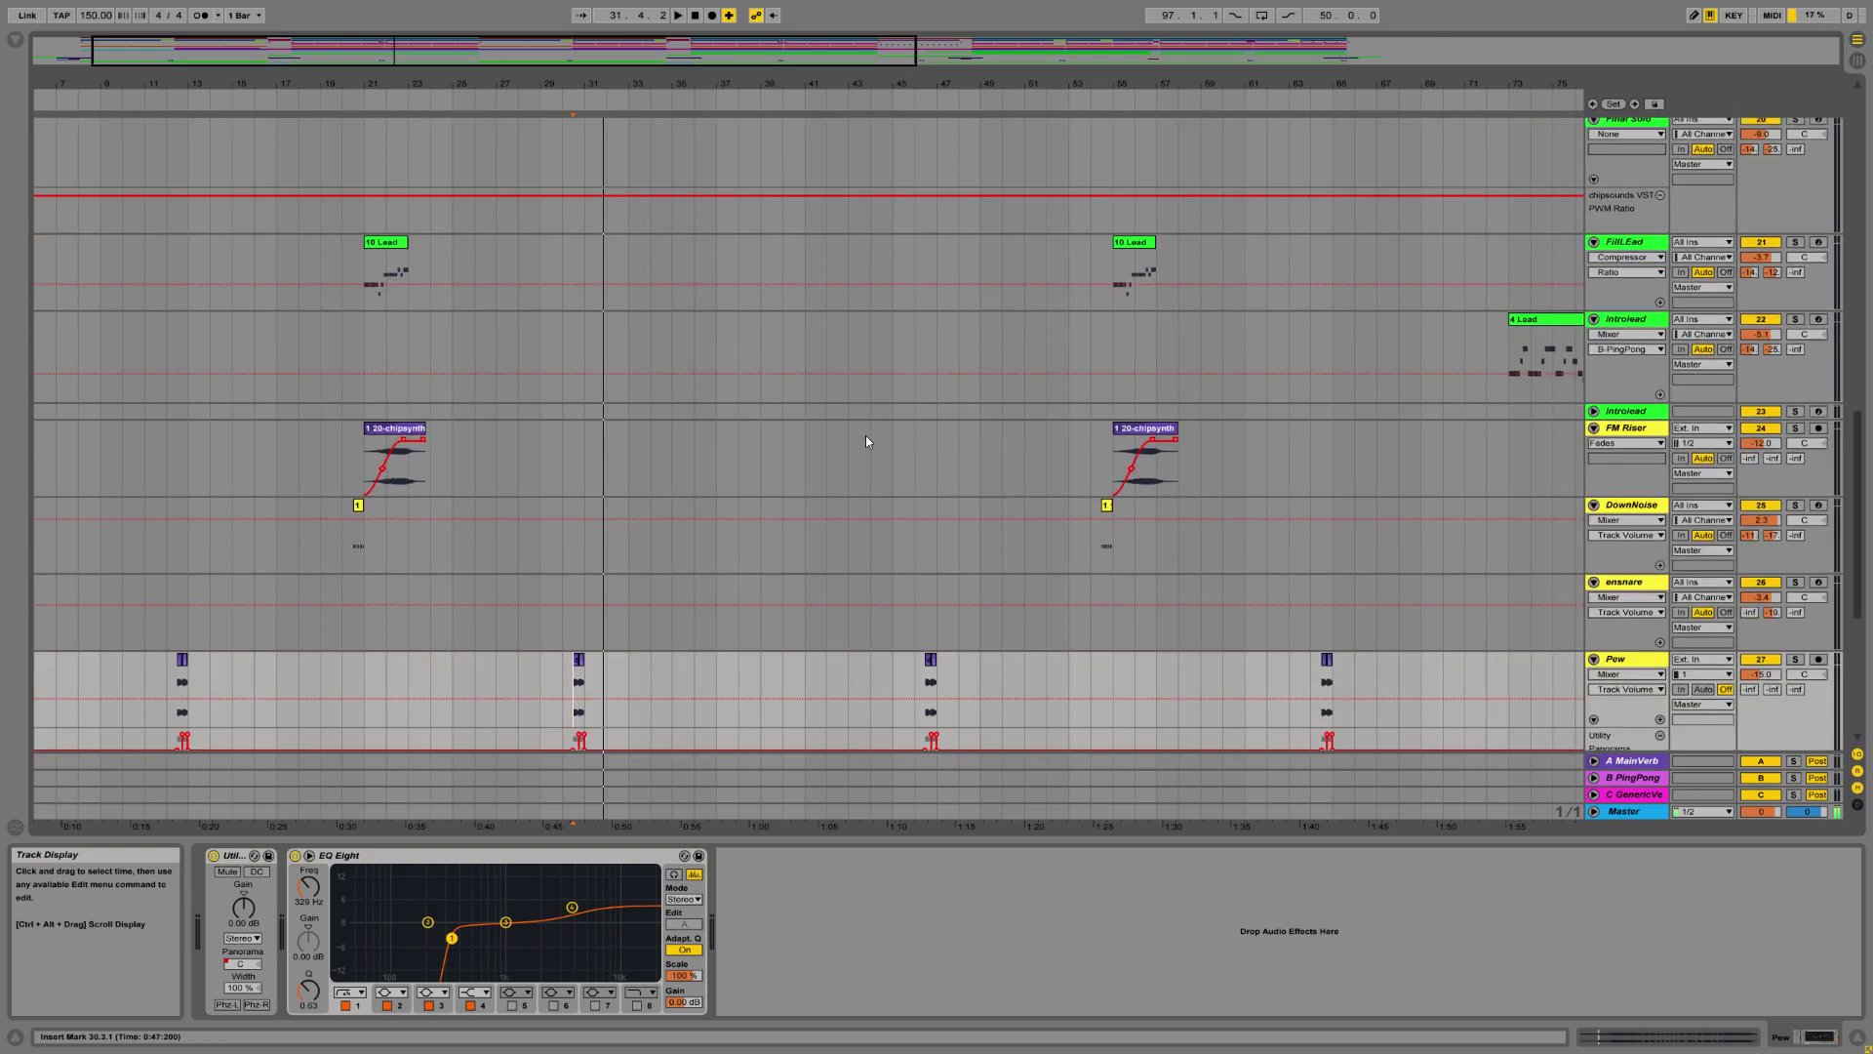
{"action": "scroll", "coordinate": [865, 437], "scroll_direction": "down", "scroll_amount": 4}
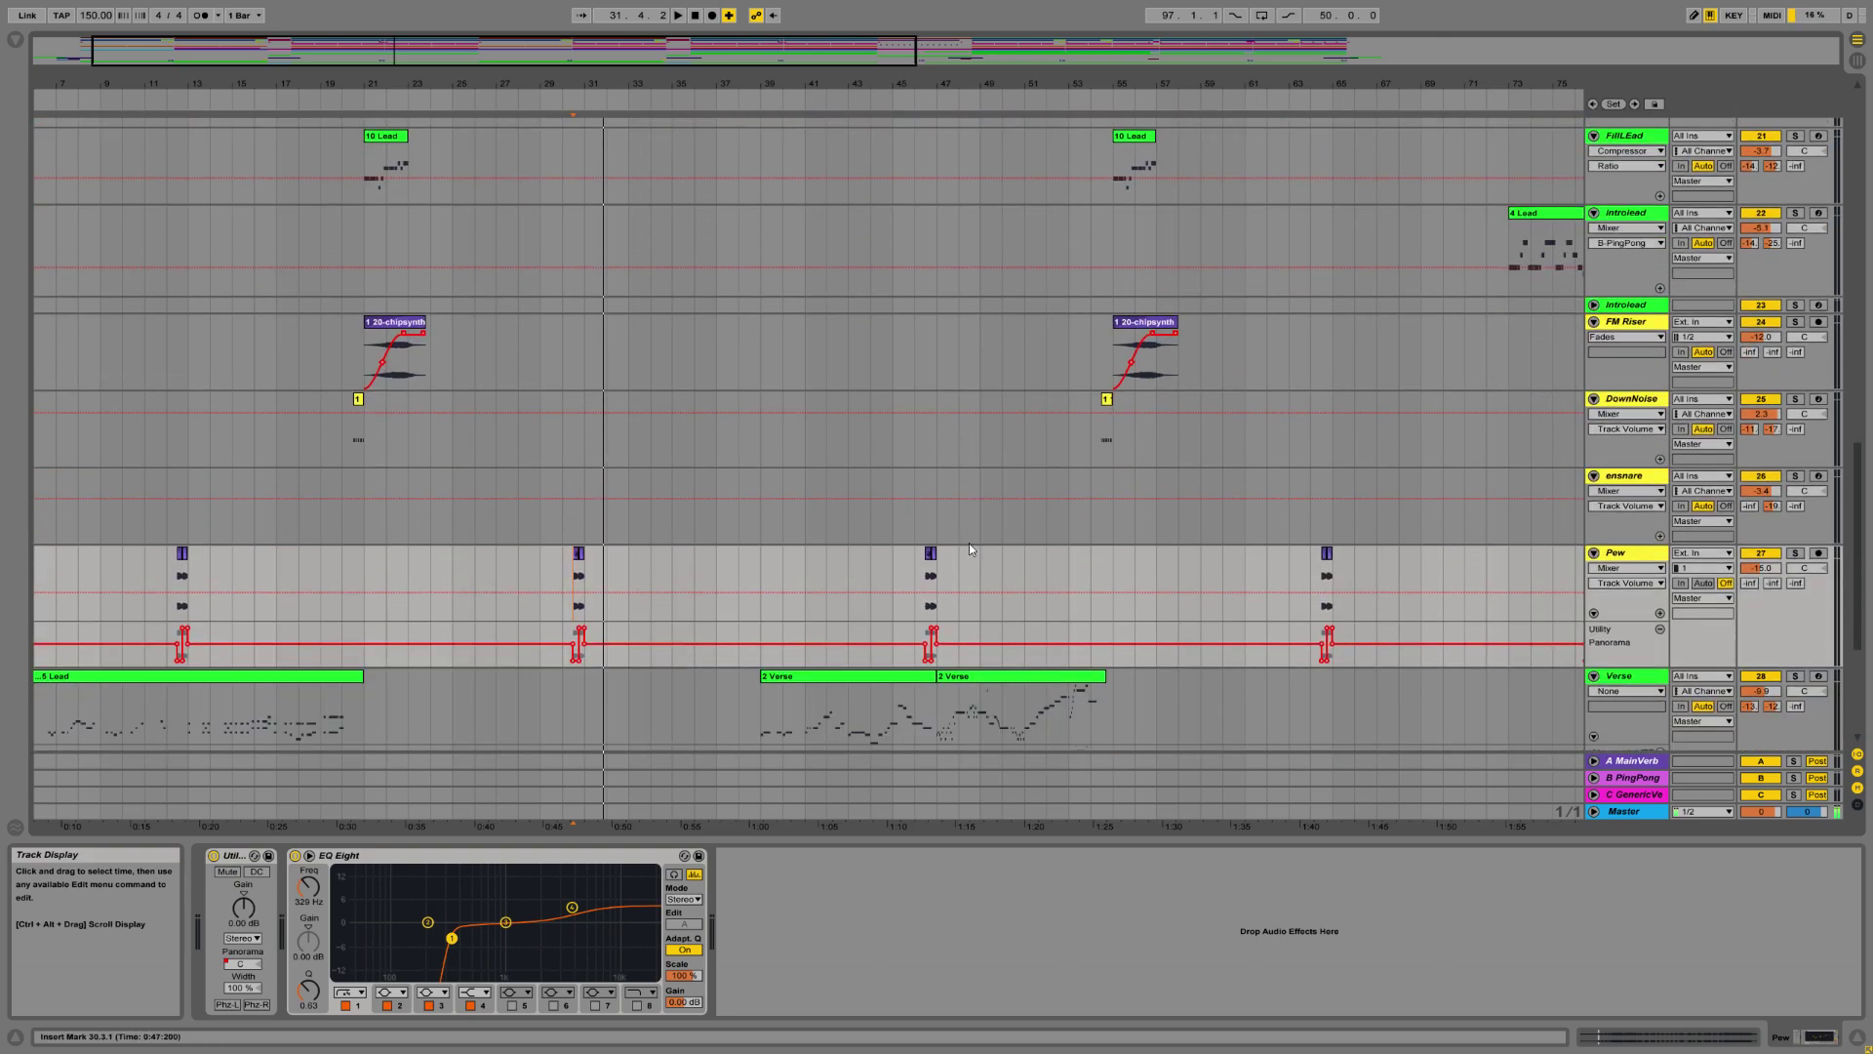
{"action": "scroll", "coordinate": [969, 543], "scroll_direction": "down", "scroll_amount": 4}
{"action": "scroll", "coordinate": [970, 538], "scroll_direction": "down", "scroll_amount": 5}
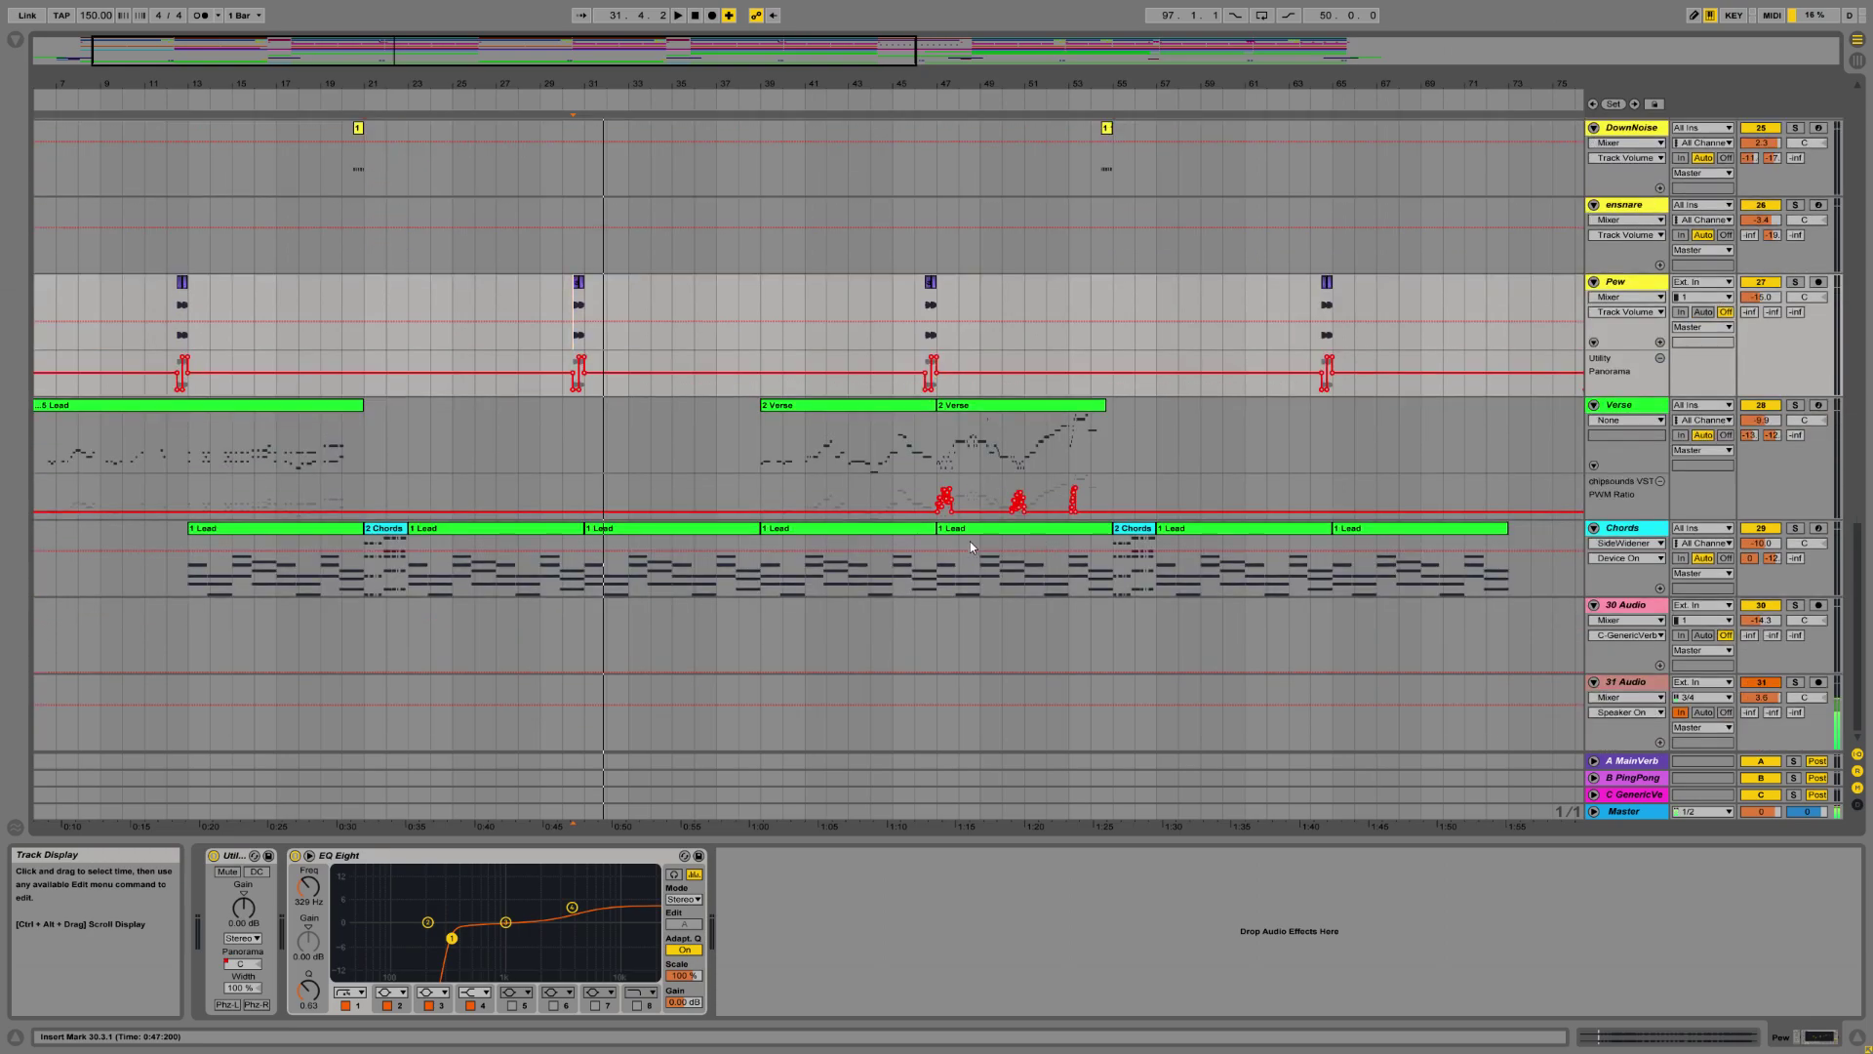
{"action": "scroll", "coordinate": [970, 539], "scroll_direction": "up", "scroll_amount": 14}
{"action": "scroll", "coordinate": [985, 517], "scroll_direction": "up", "scroll_amount": 20}
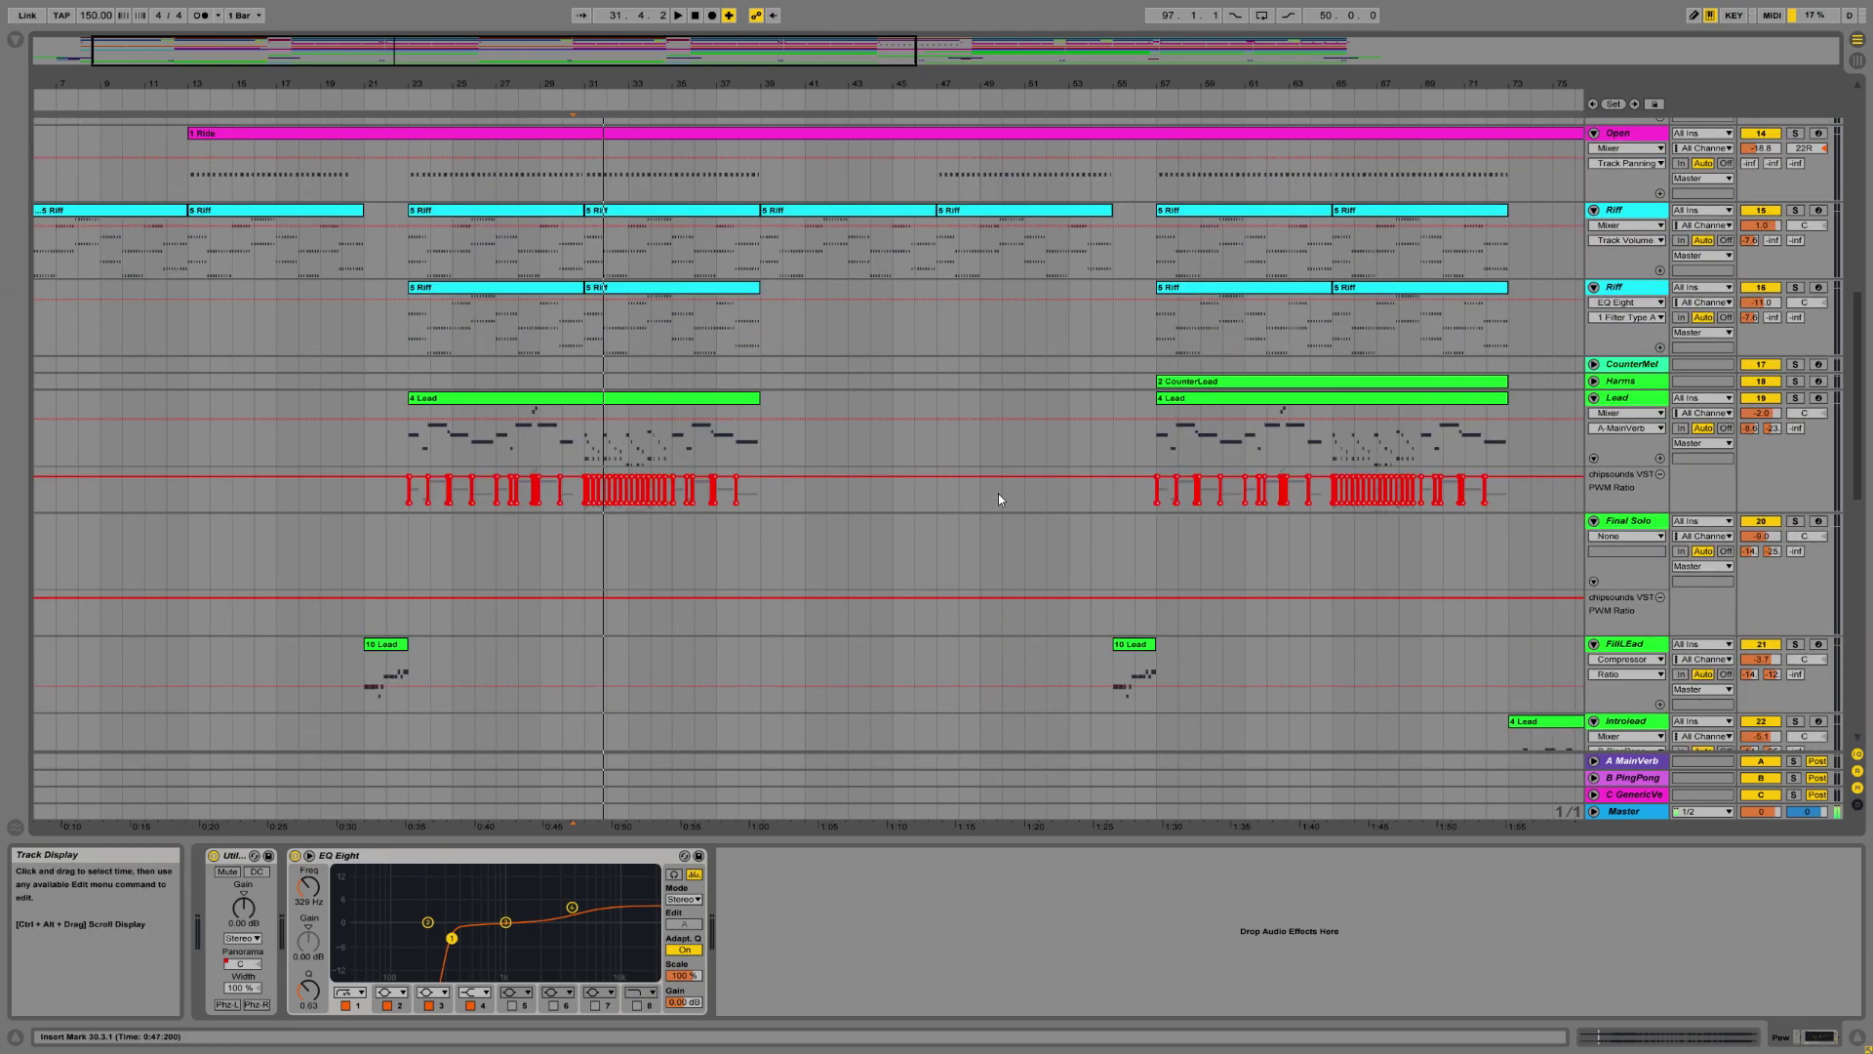
Audition the Lead track soloed from bar 89, release the solo and stop playback.
{"action": "left_click_drag", "start_coordinate": [376, 84], "coordinate": [239, 60]}
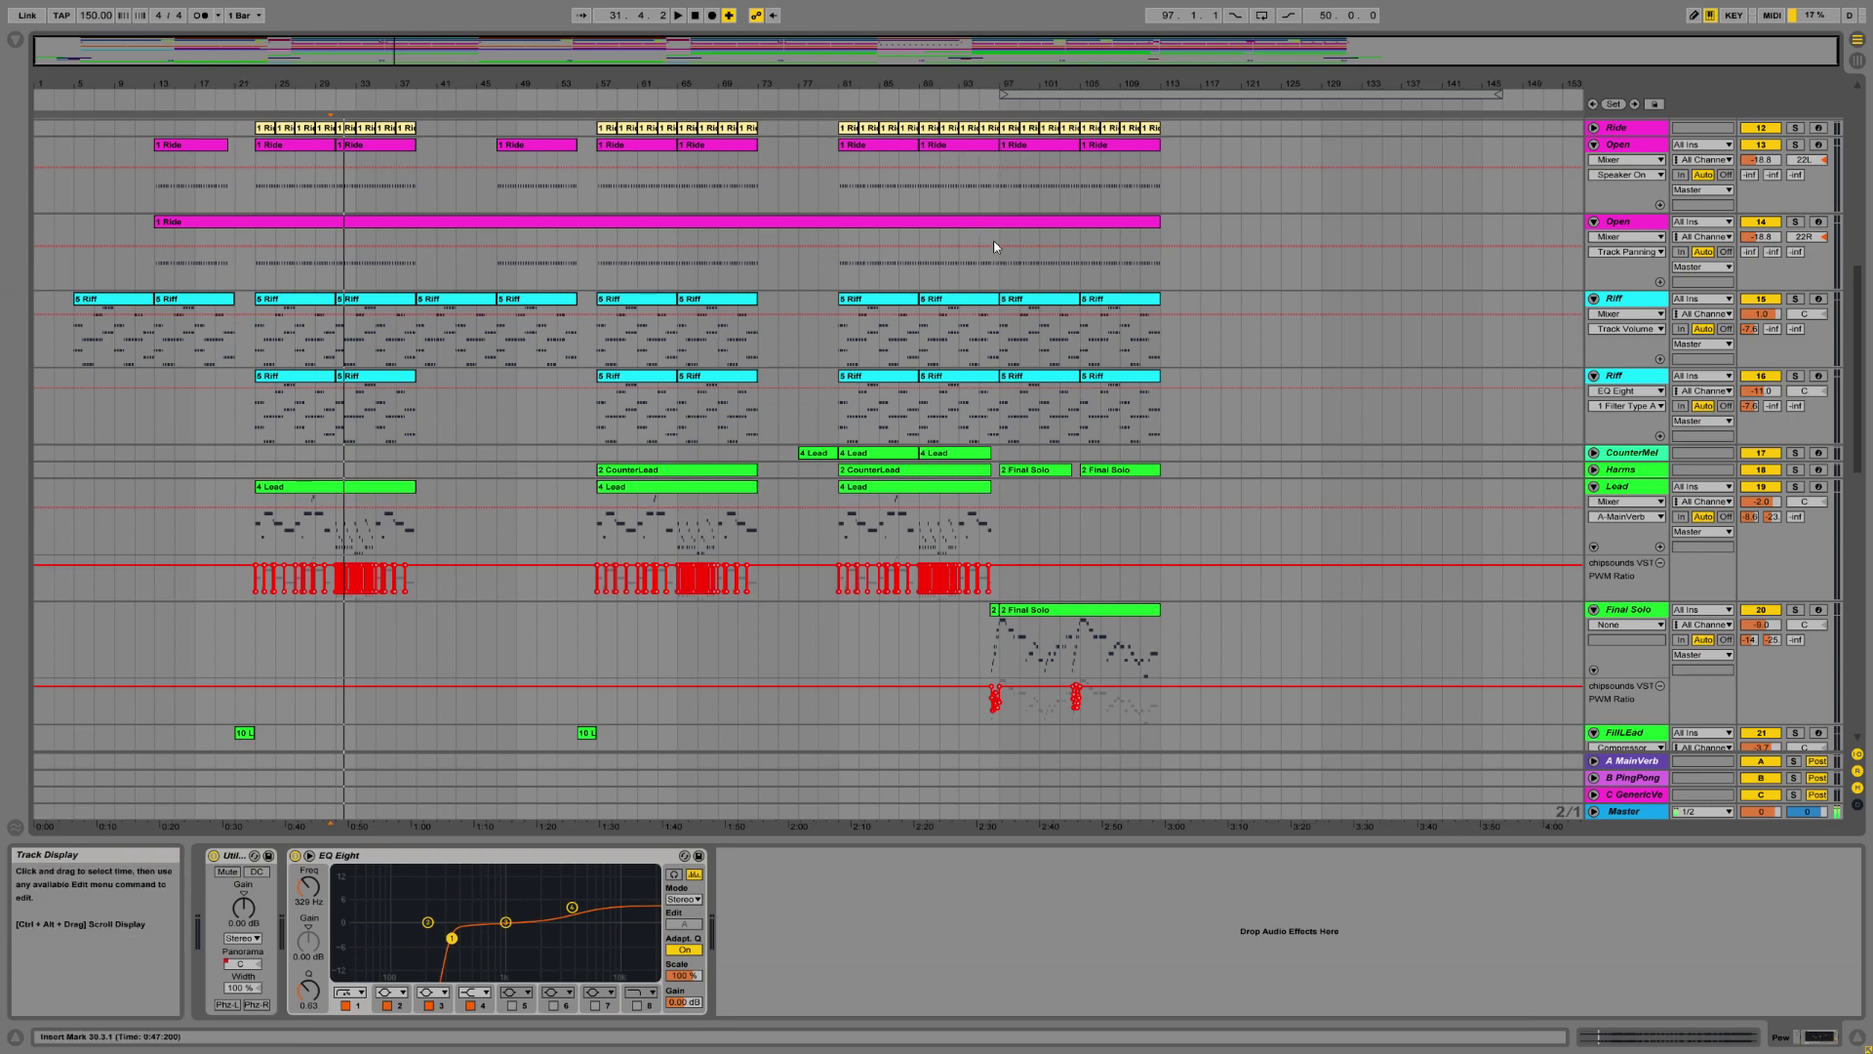
{"action": "left_click_drag", "start_coordinate": [922, 88], "coordinate": [694, 150]}
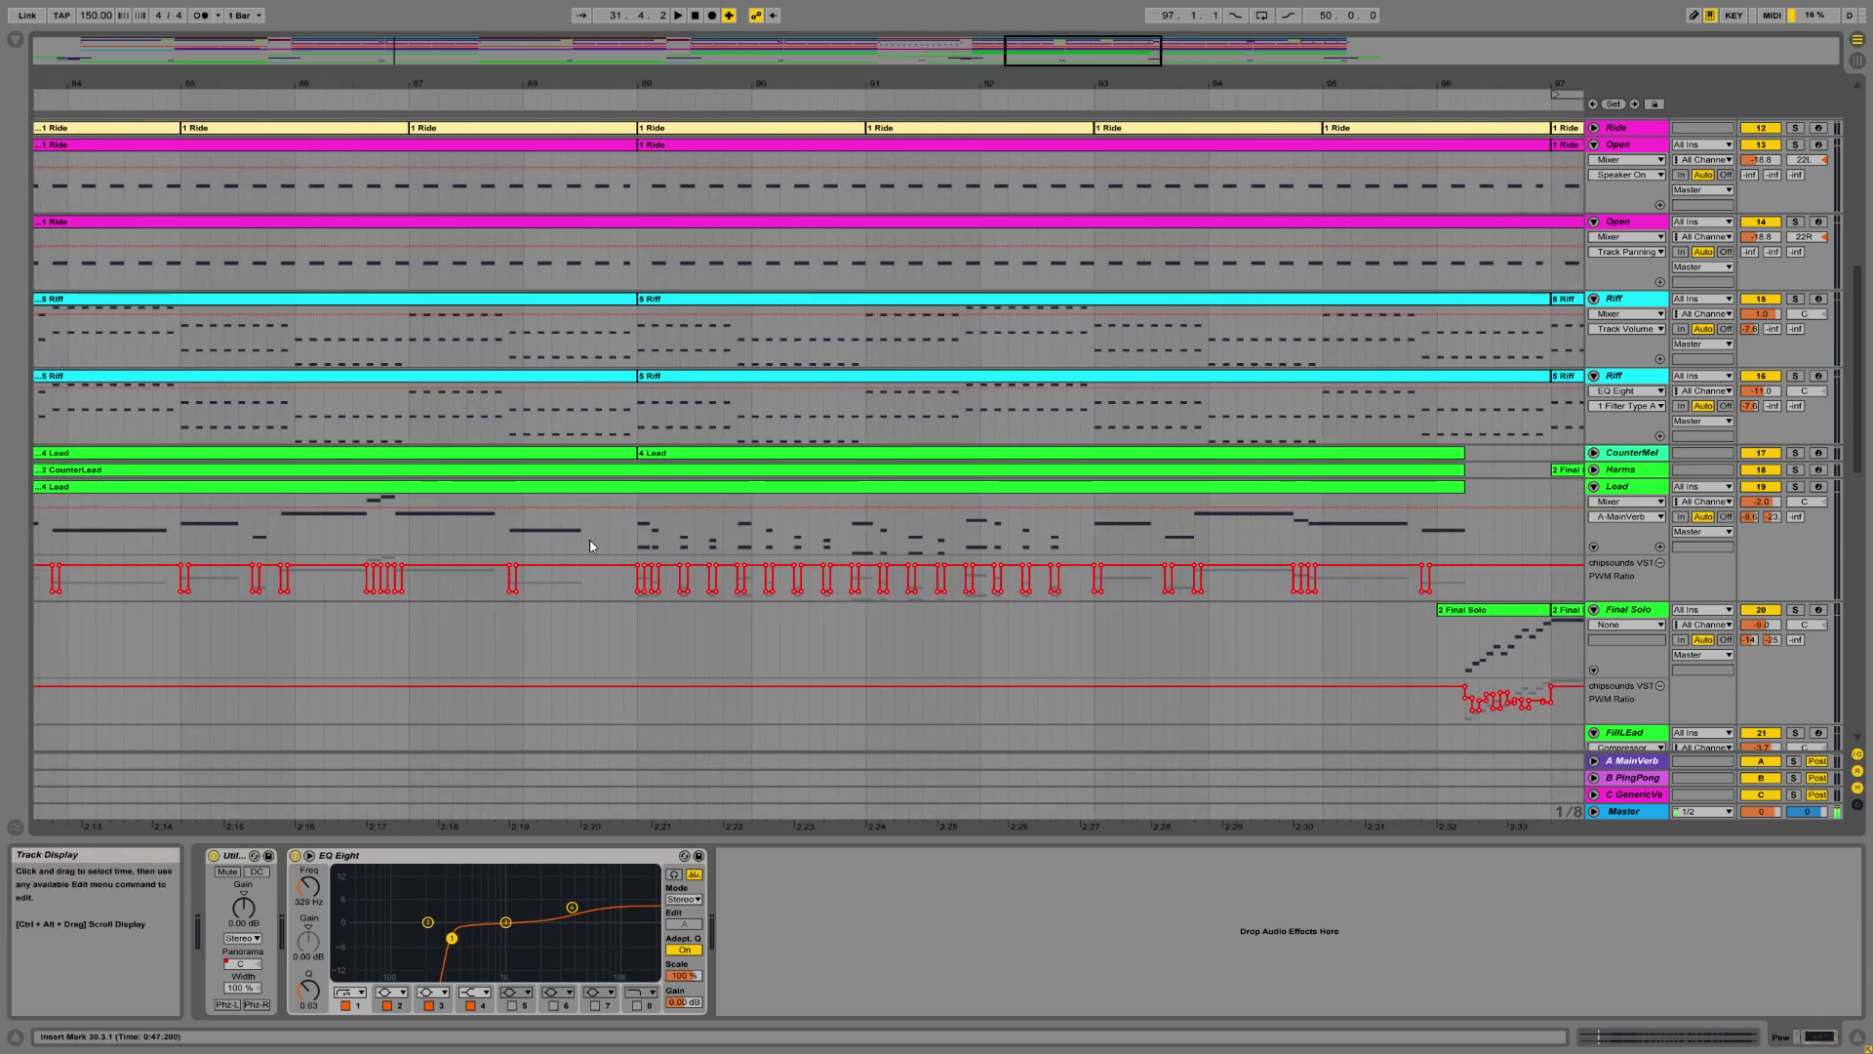
{"action": "left_click", "coordinate": [640, 545]}
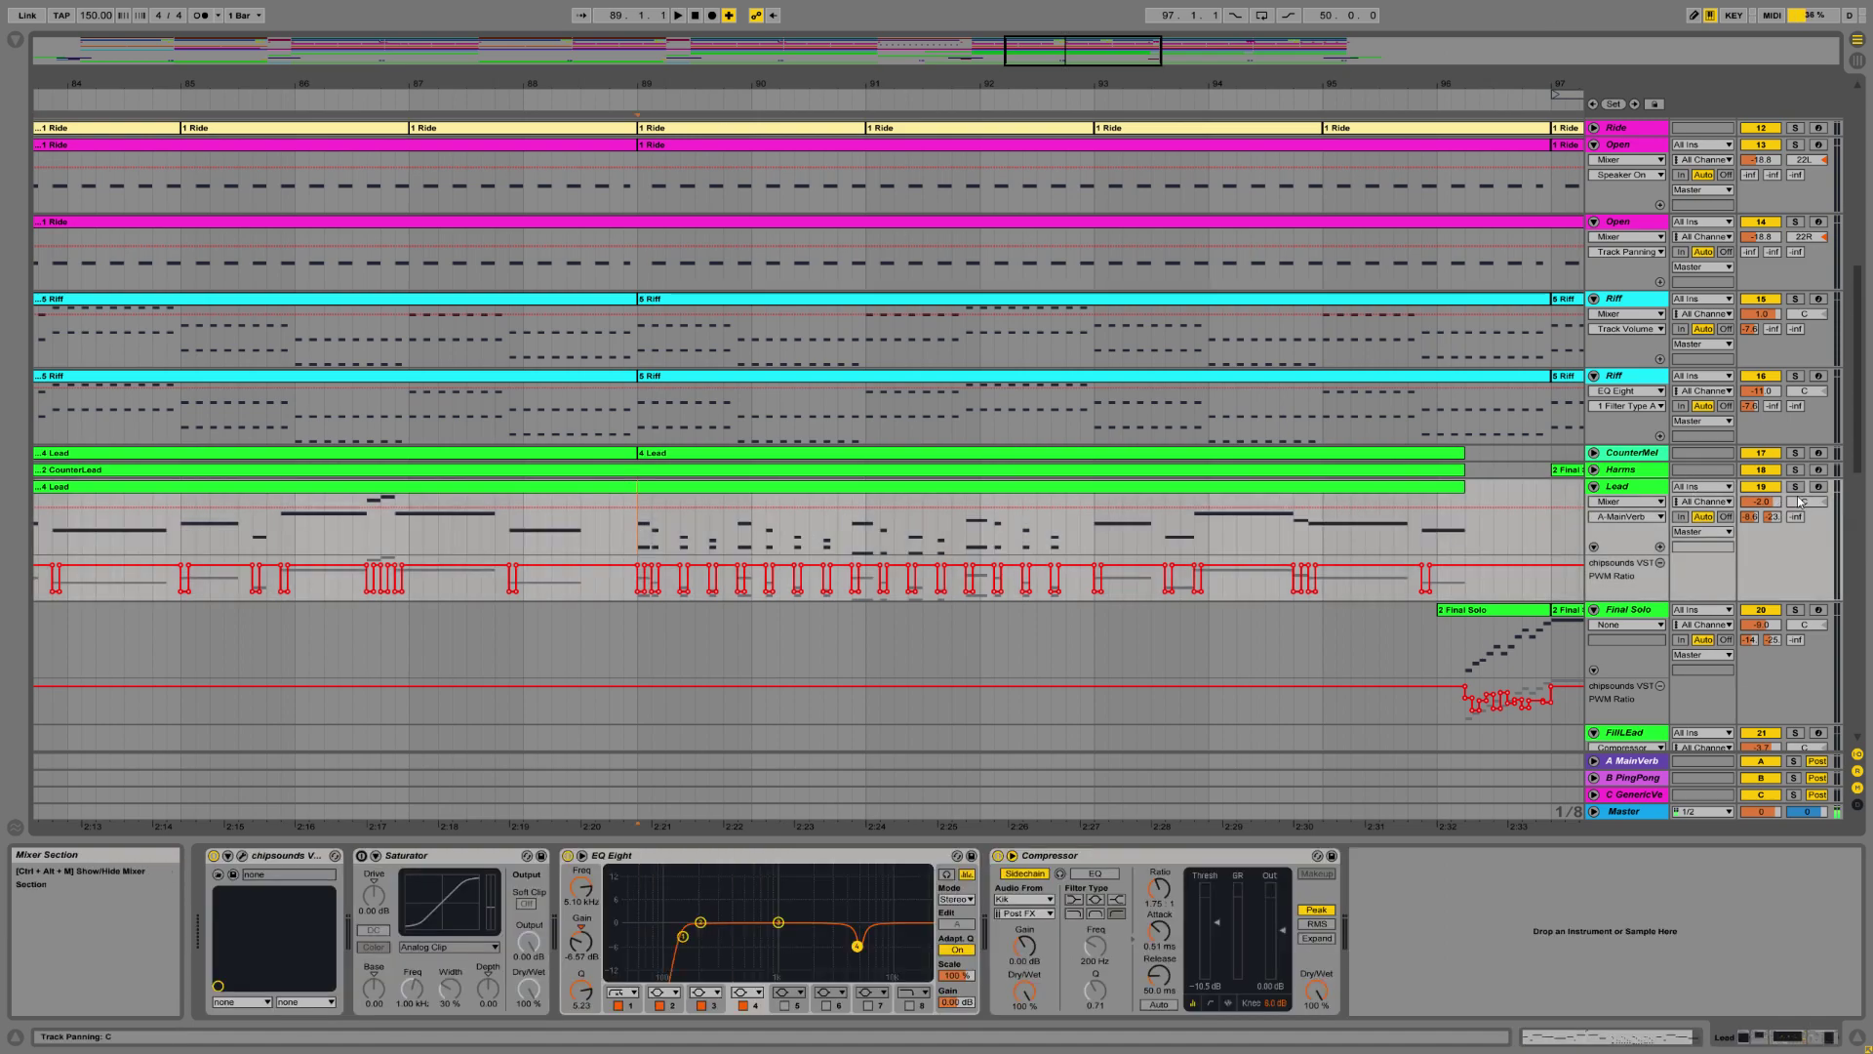
{"action": "left_click", "coordinate": [678, 16]}
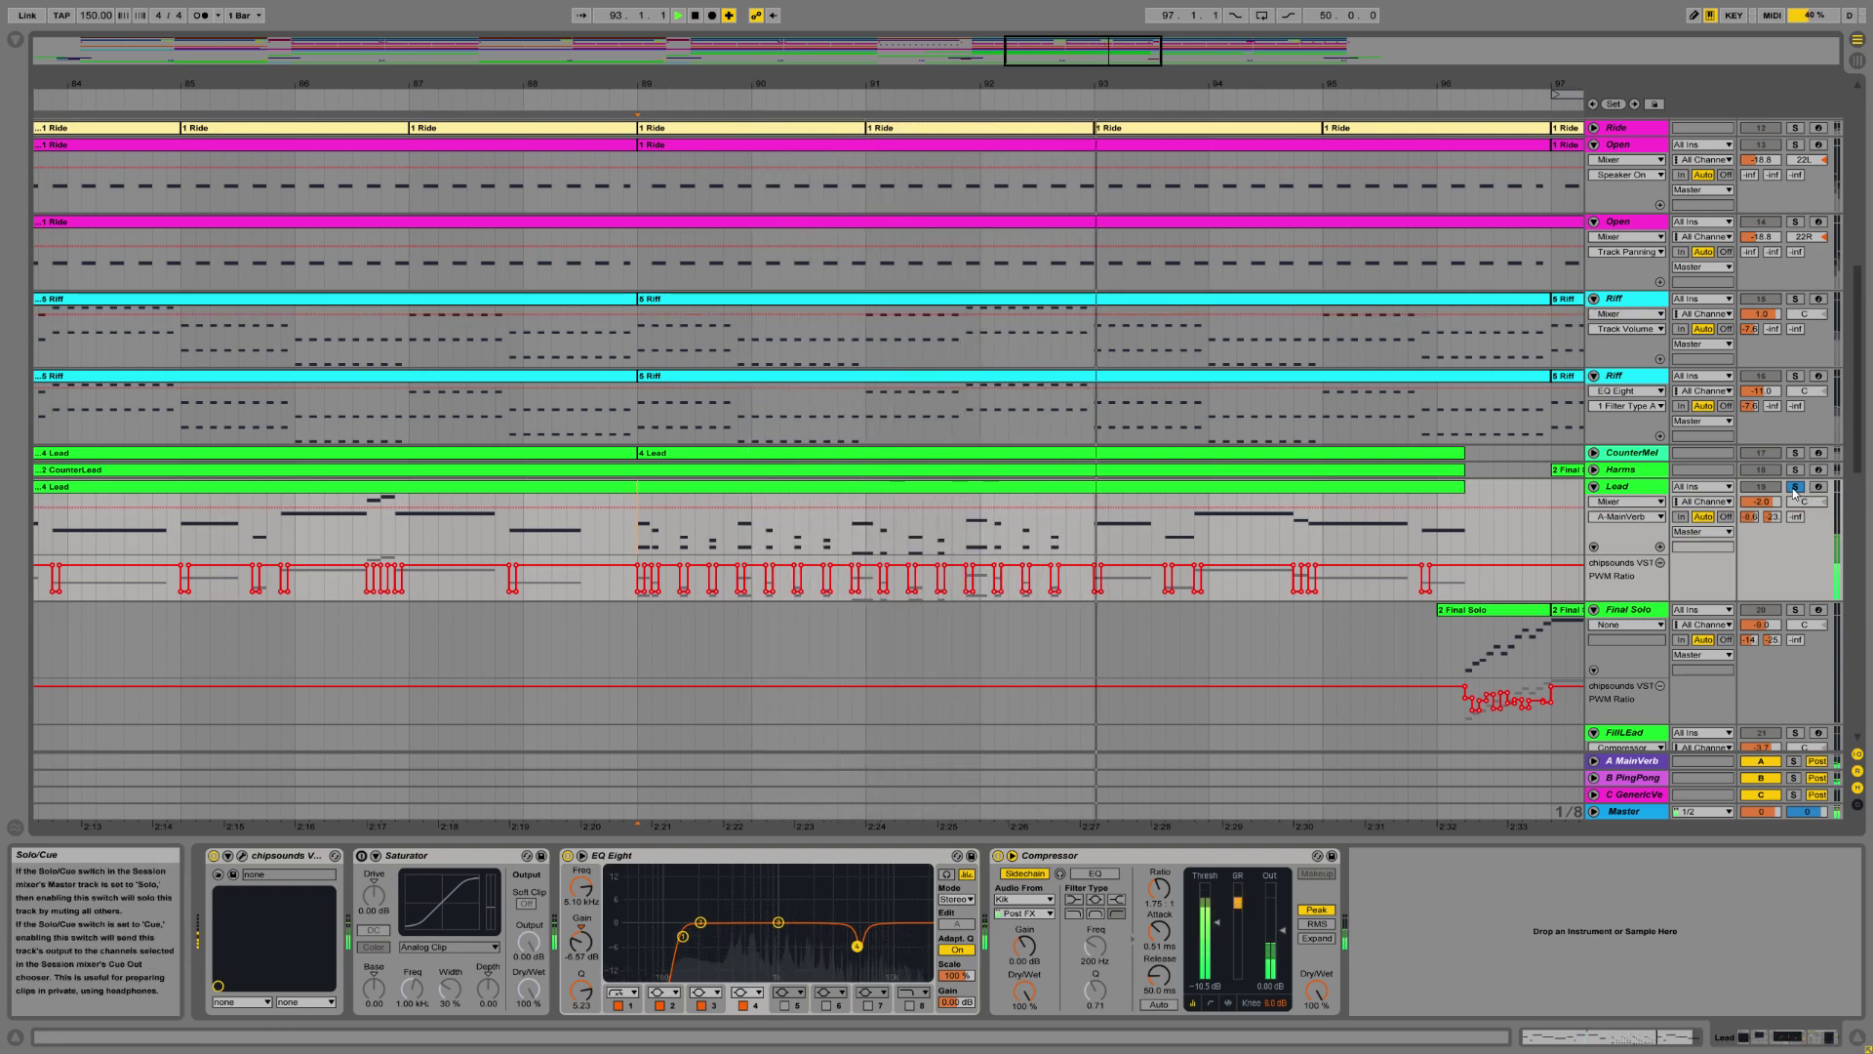
{"action": "left_click", "coordinate": [694, 16]}
Locate the Introlead clip at bar 73 in the middle of the arrangement and play the full mix from there.
{"action": "left_click_drag", "start_coordinate": [890, 88], "coordinate": [890, 137]}
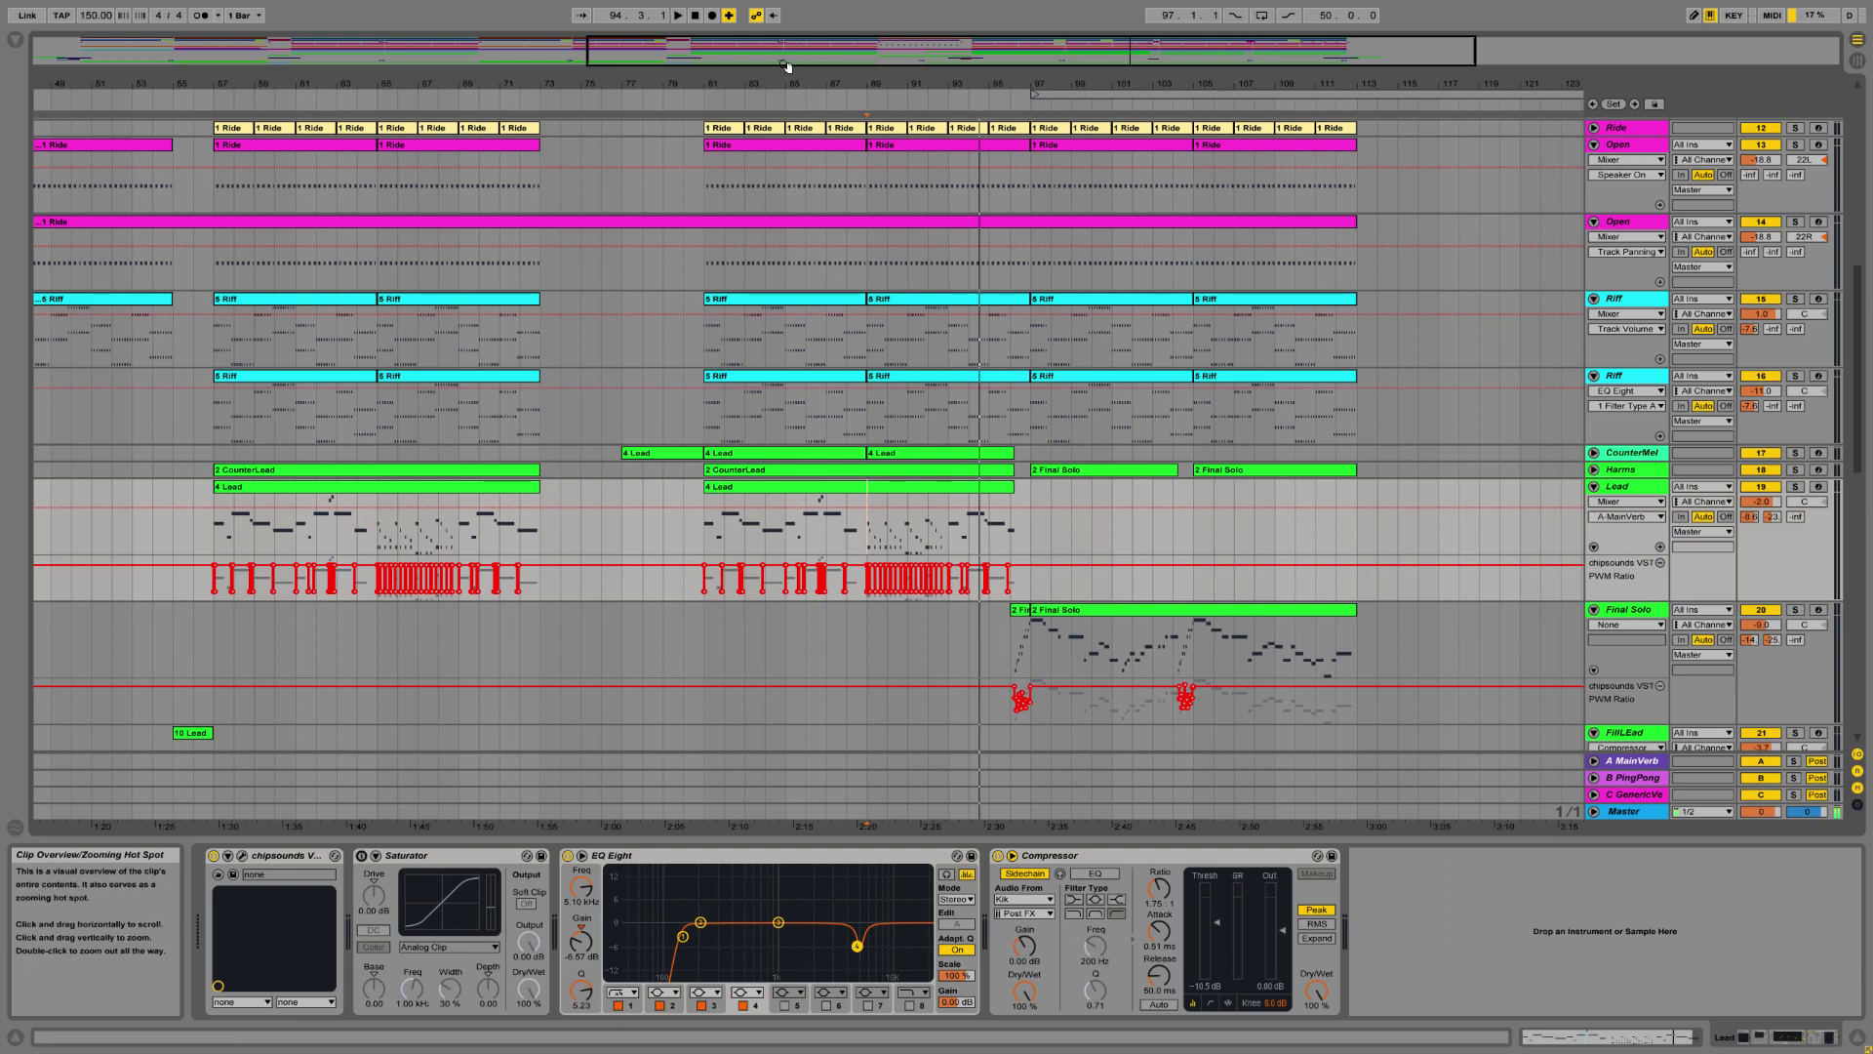
{"action": "left_click_drag", "start_coordinate": [977, 90], "coordinate": [978, 127]}
{"action": "scroll", "coordinate": [790, 537], "scroll_direction": "down", "scroll_amount": 5}
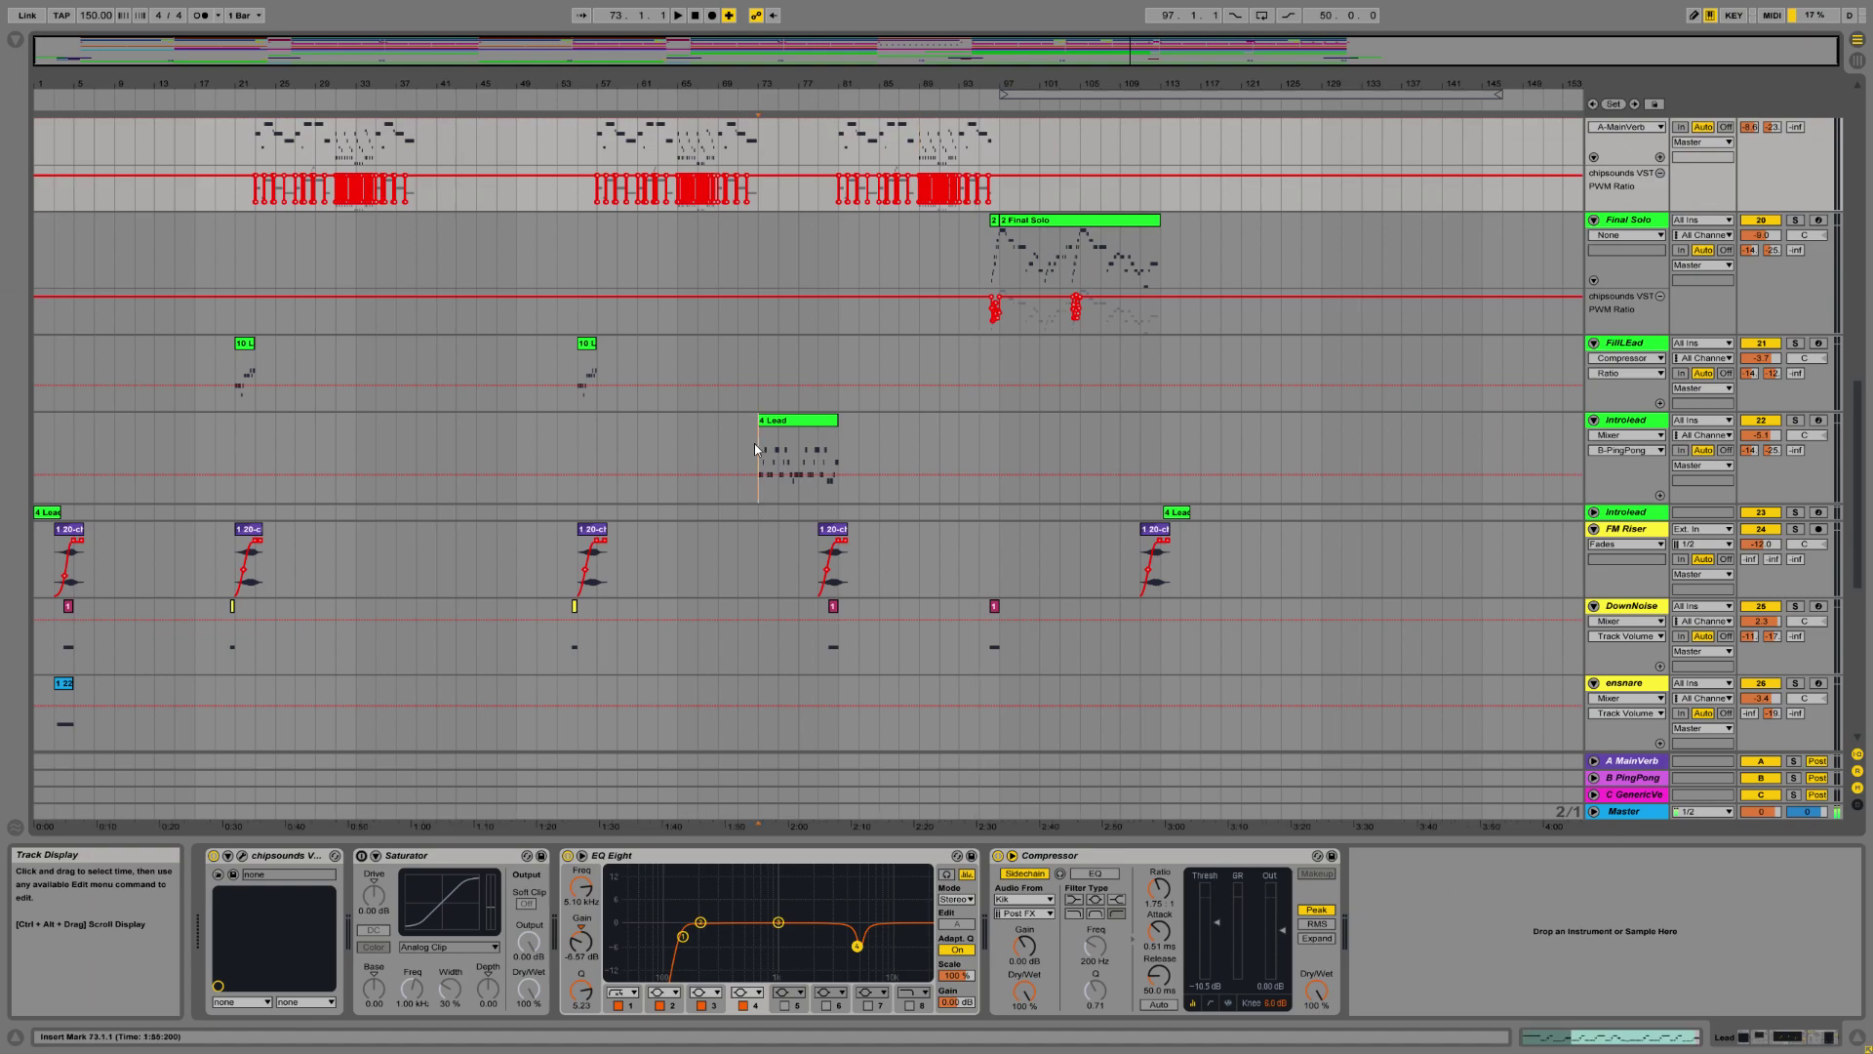
{"action": "left_click", "coordinate": [753, 445]}
{"action": "left_click_drag", "start_coordinate": [763, 81], "coordinate": [763, 176]}
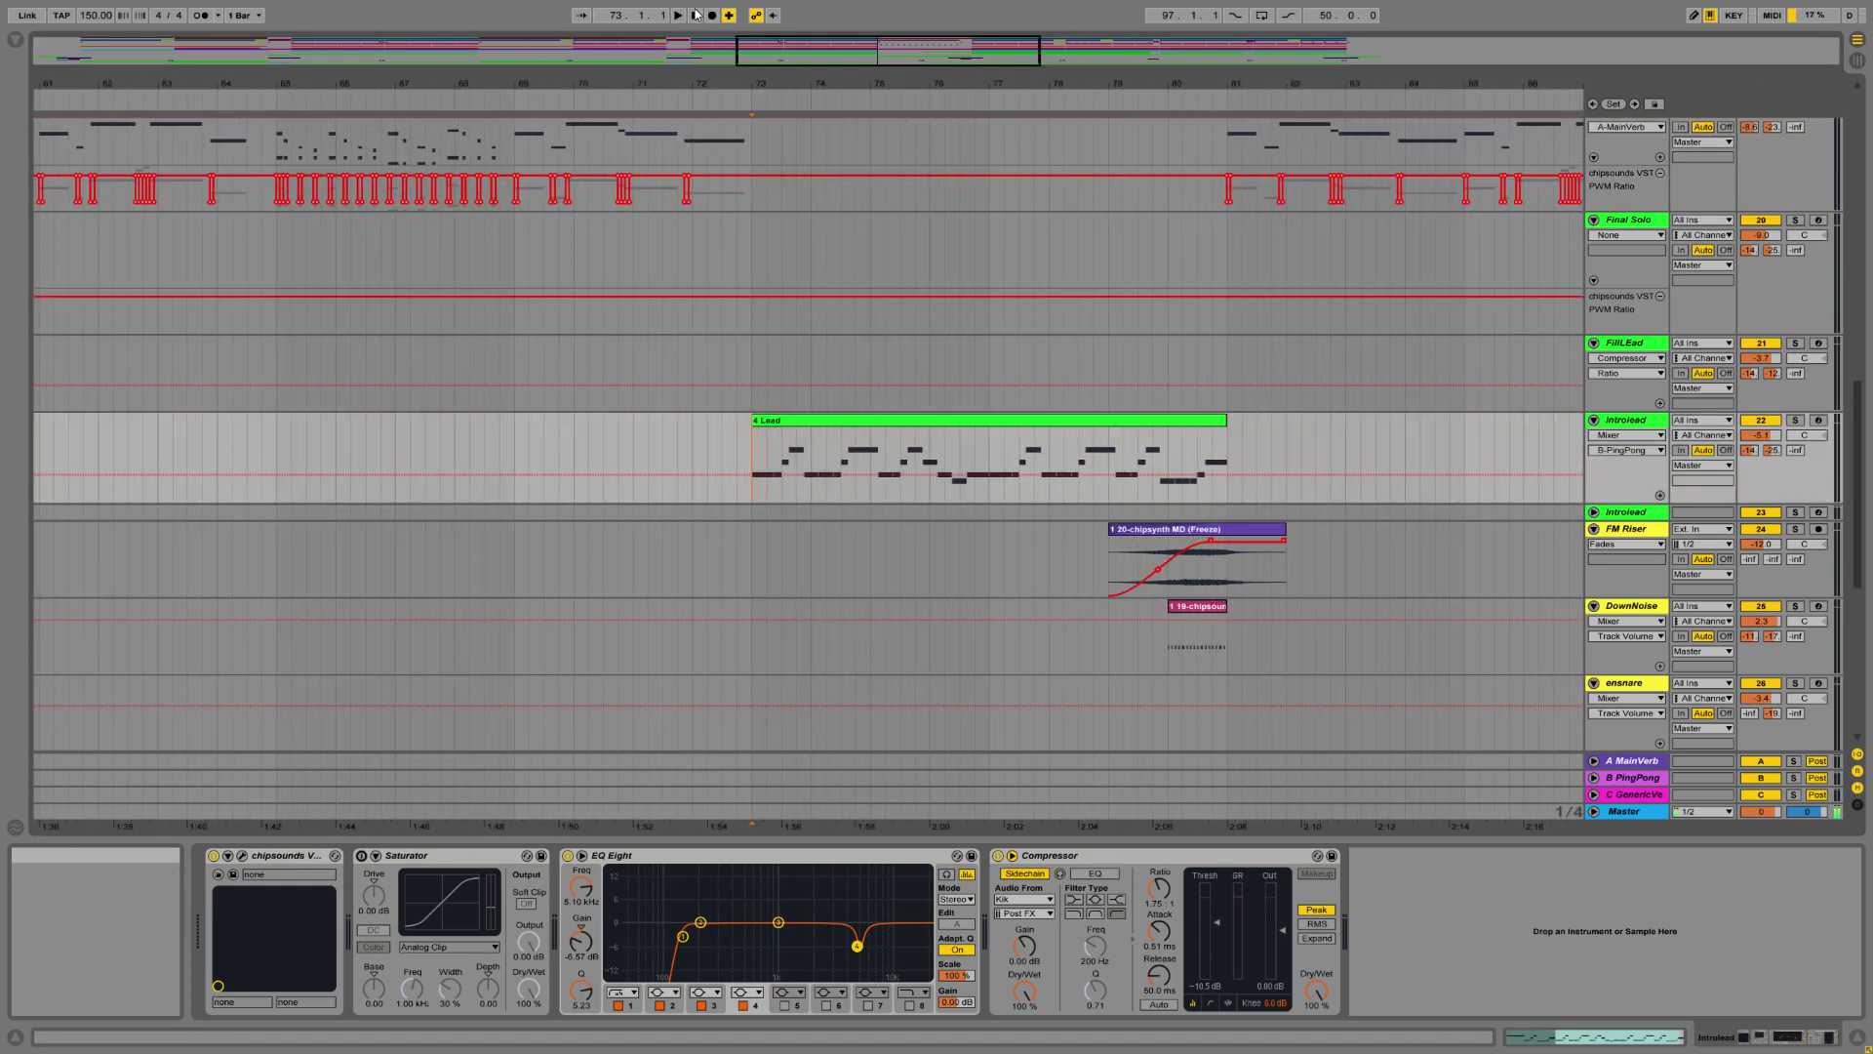
{"action": "key", "text": "space"}
Unfold the BreakClap track during playback, view its clap clips near bar 77 up close and stop playback.
{"action": "scroll", "coordinate": [1079, 319], "scroll_direction": "up", "scroll_amount": 3}
{"action": "scroll", "coordinate": [1014, 400], "scroll_direction": "up", "scroll_amount": 10}
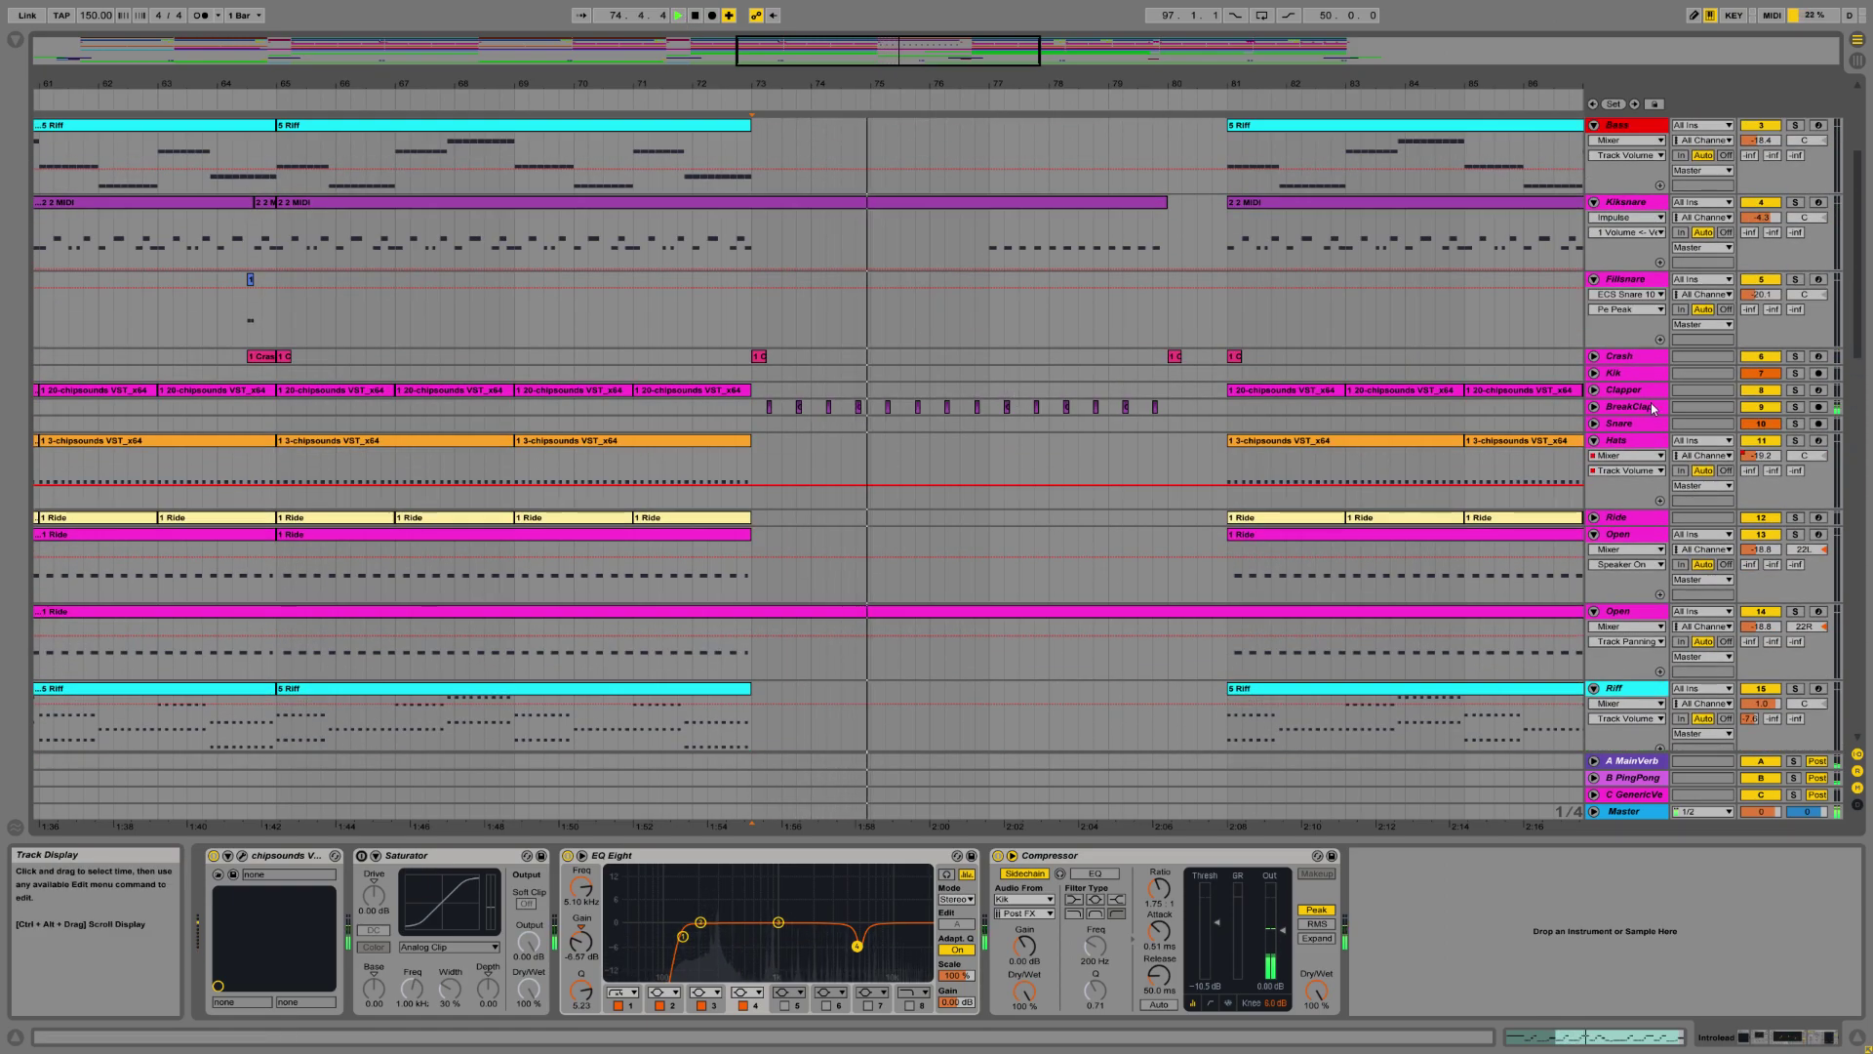
{"action": "left_click", "coordinate": [1594, 407]}
{"action": "left_click_drag", "start_coordinate": [1008, 89], "coordinate": [1007, 283]}
{"action": "left_click", "coordinate": [701, 16]}
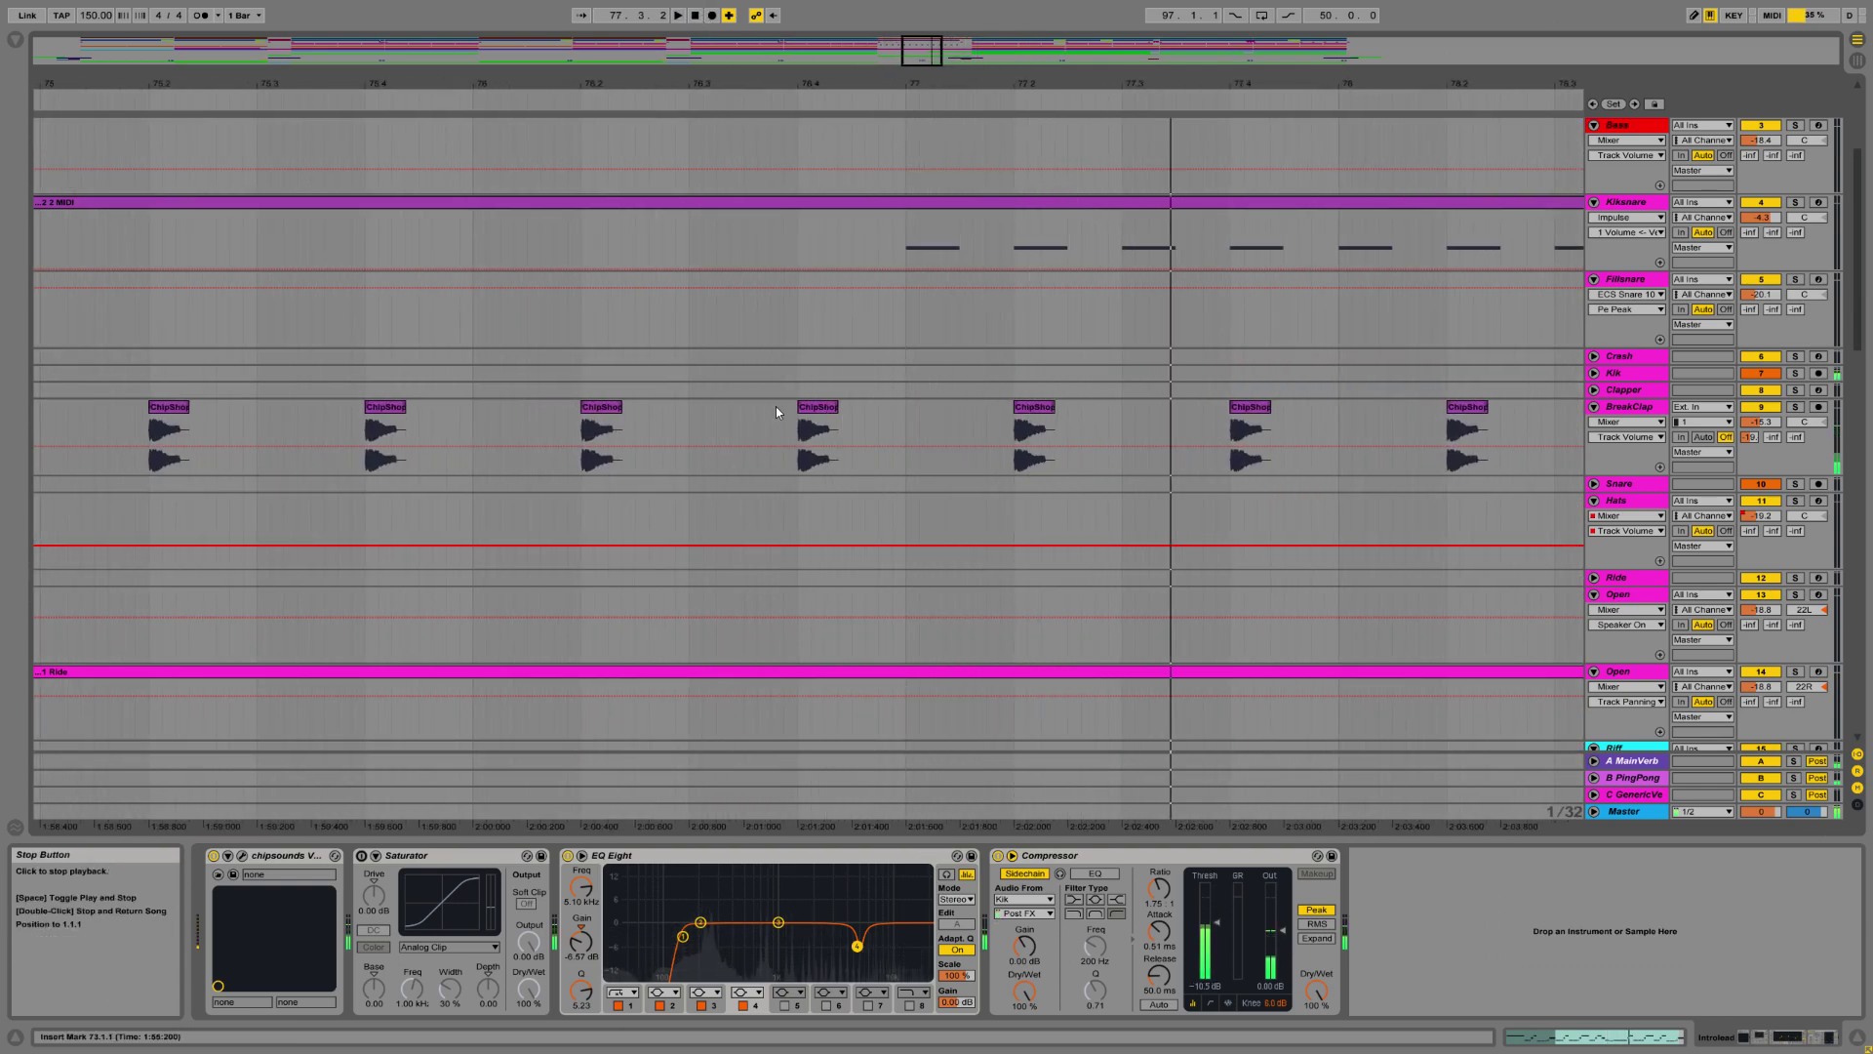
Examine the BreakClap clips and the surrounding drum parts around bar 77, both up close and within the whole arrangement.
{"action": "key", "text": "minus"}
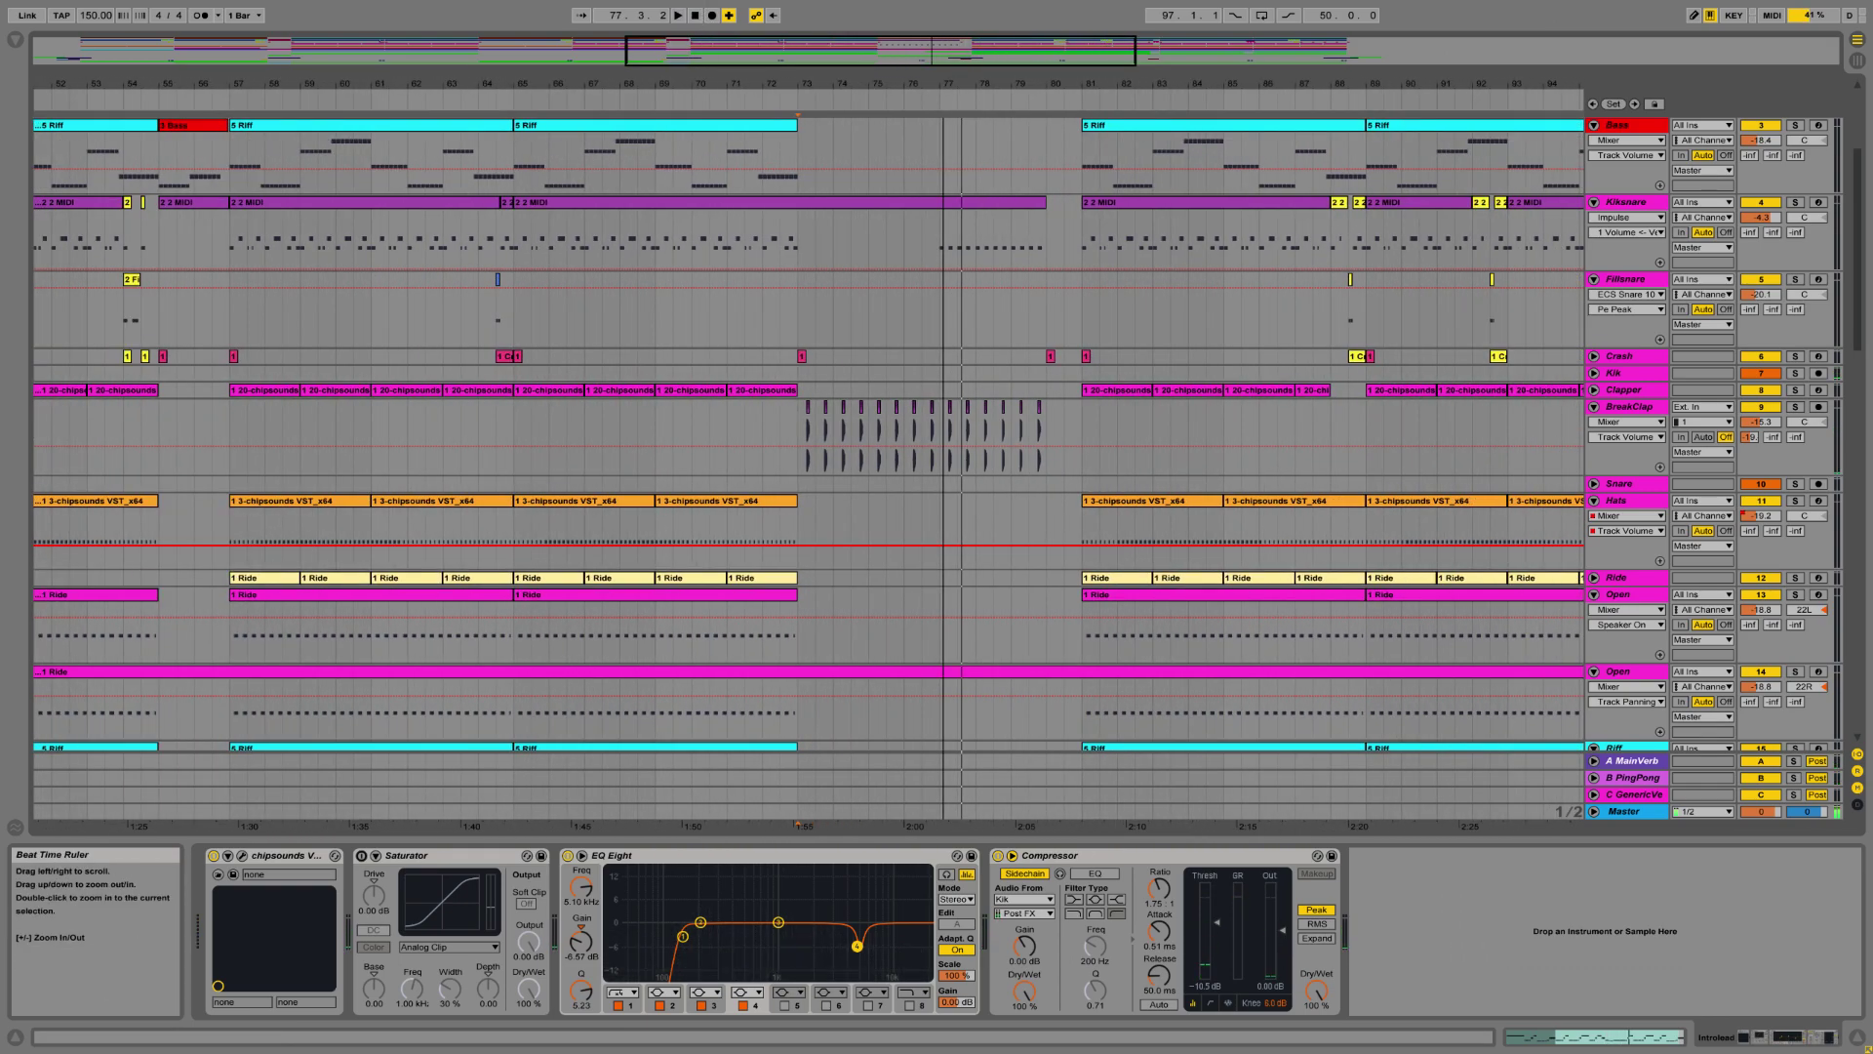
{"action": "key", "text": "plus"}
{"action": "key", "text": "plus"}
{"action": "key", "text": "plus"}
{"action": "key", "text": "plus"}
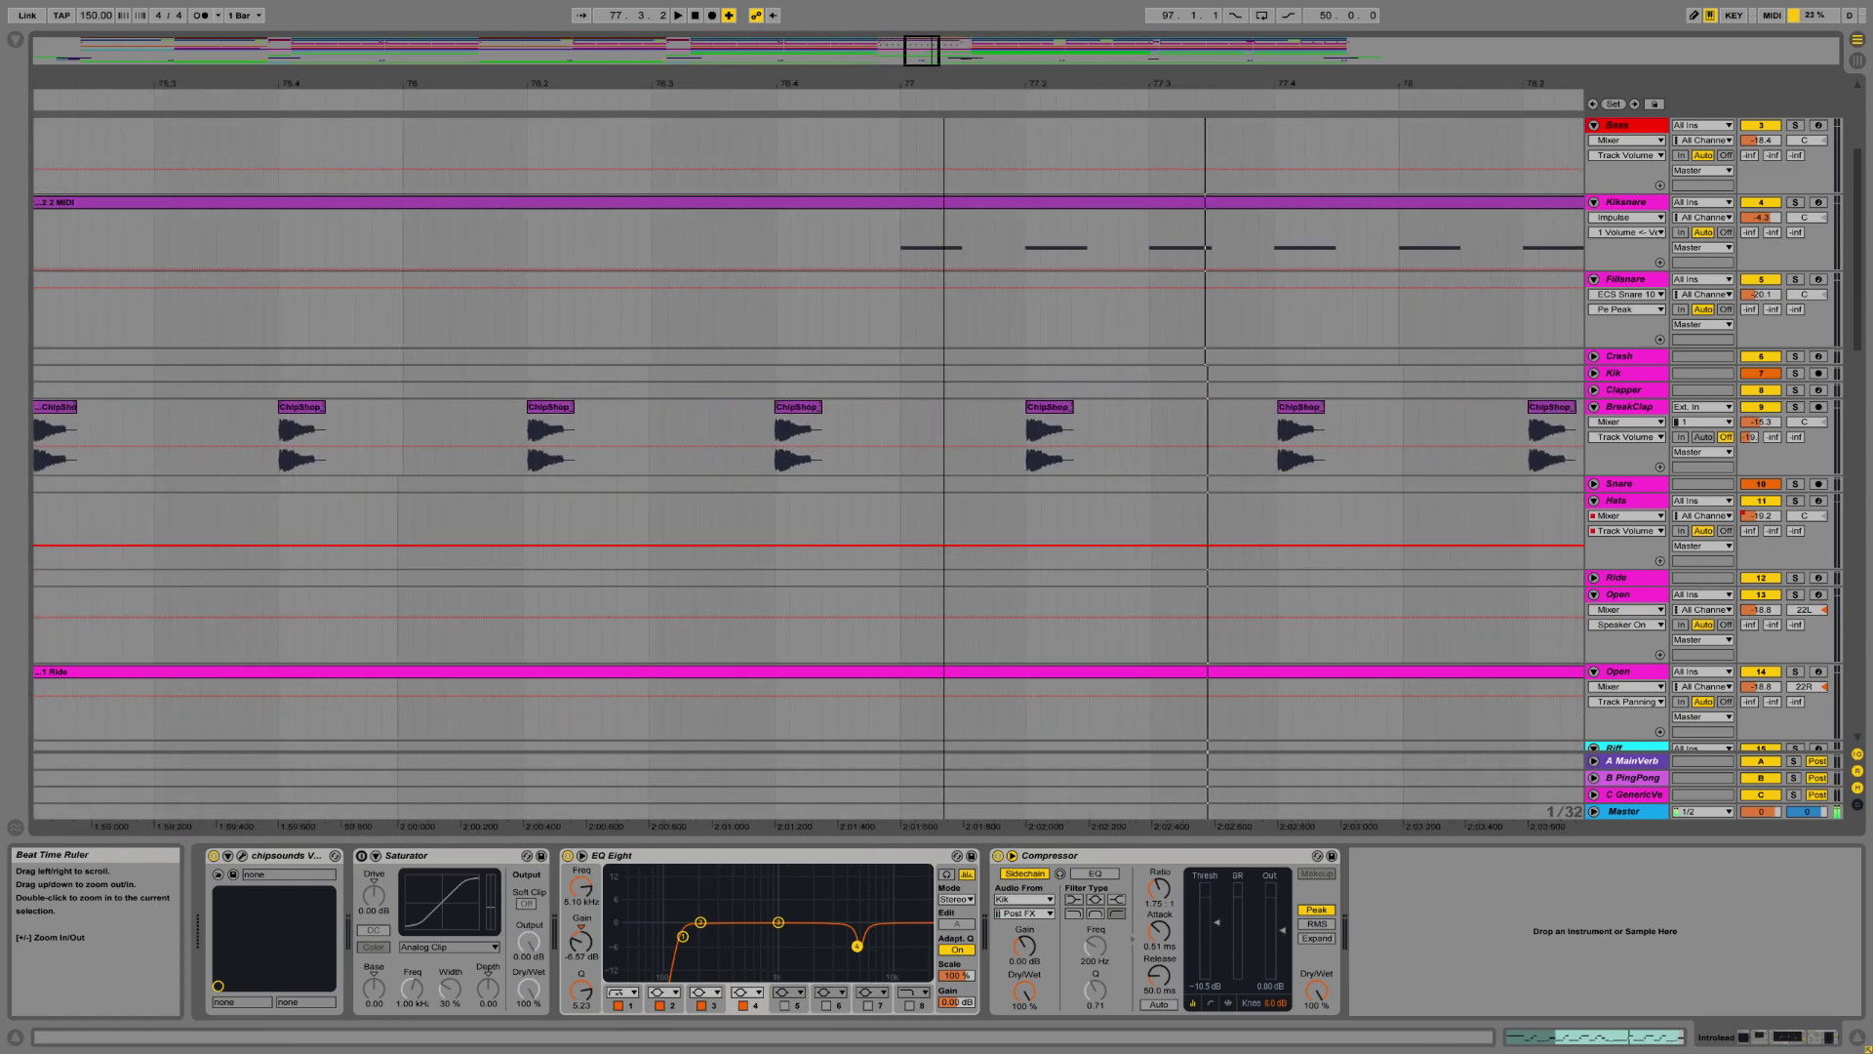
{"action": "key", "text": "minus"}
{"action": "key", "text": "minus"}
{"action": "key", "text": "minus"}
{"action": "key", "text": "minus"}
{"action": "key", "text": "minus"}
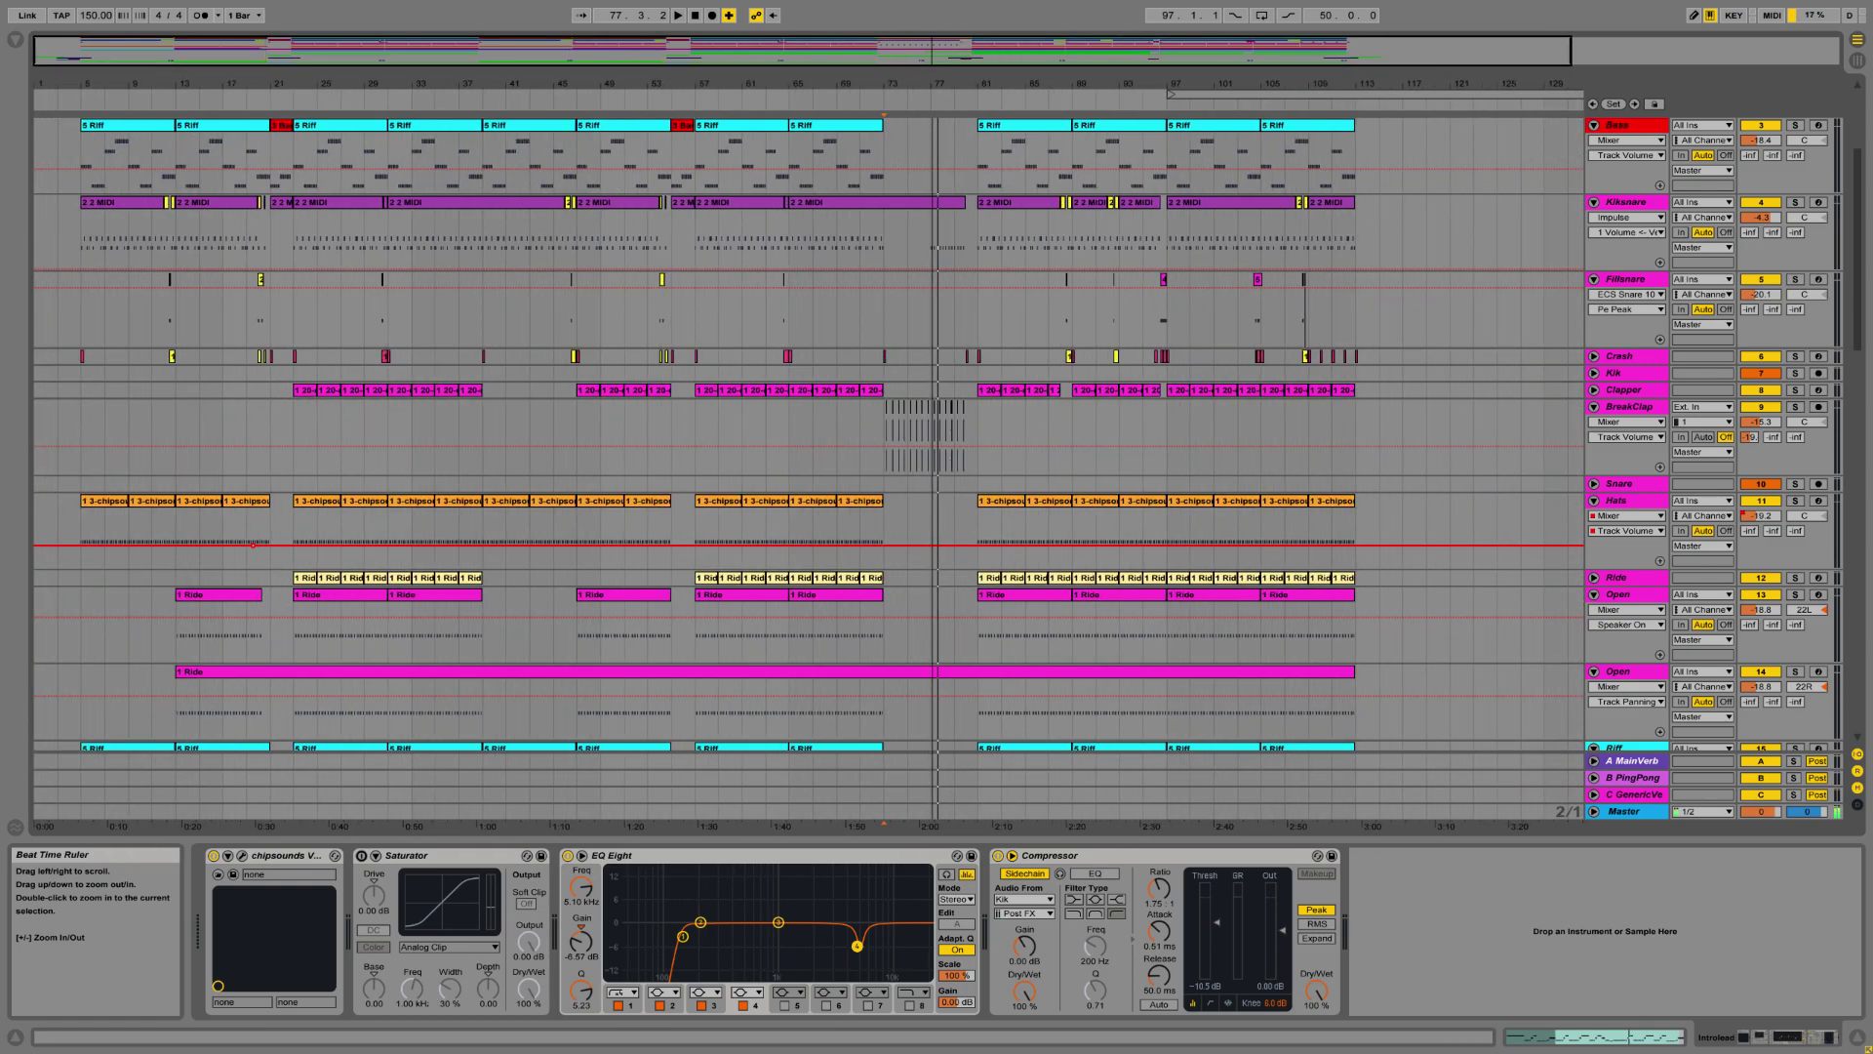
{"action": "key", "text": "plus"}
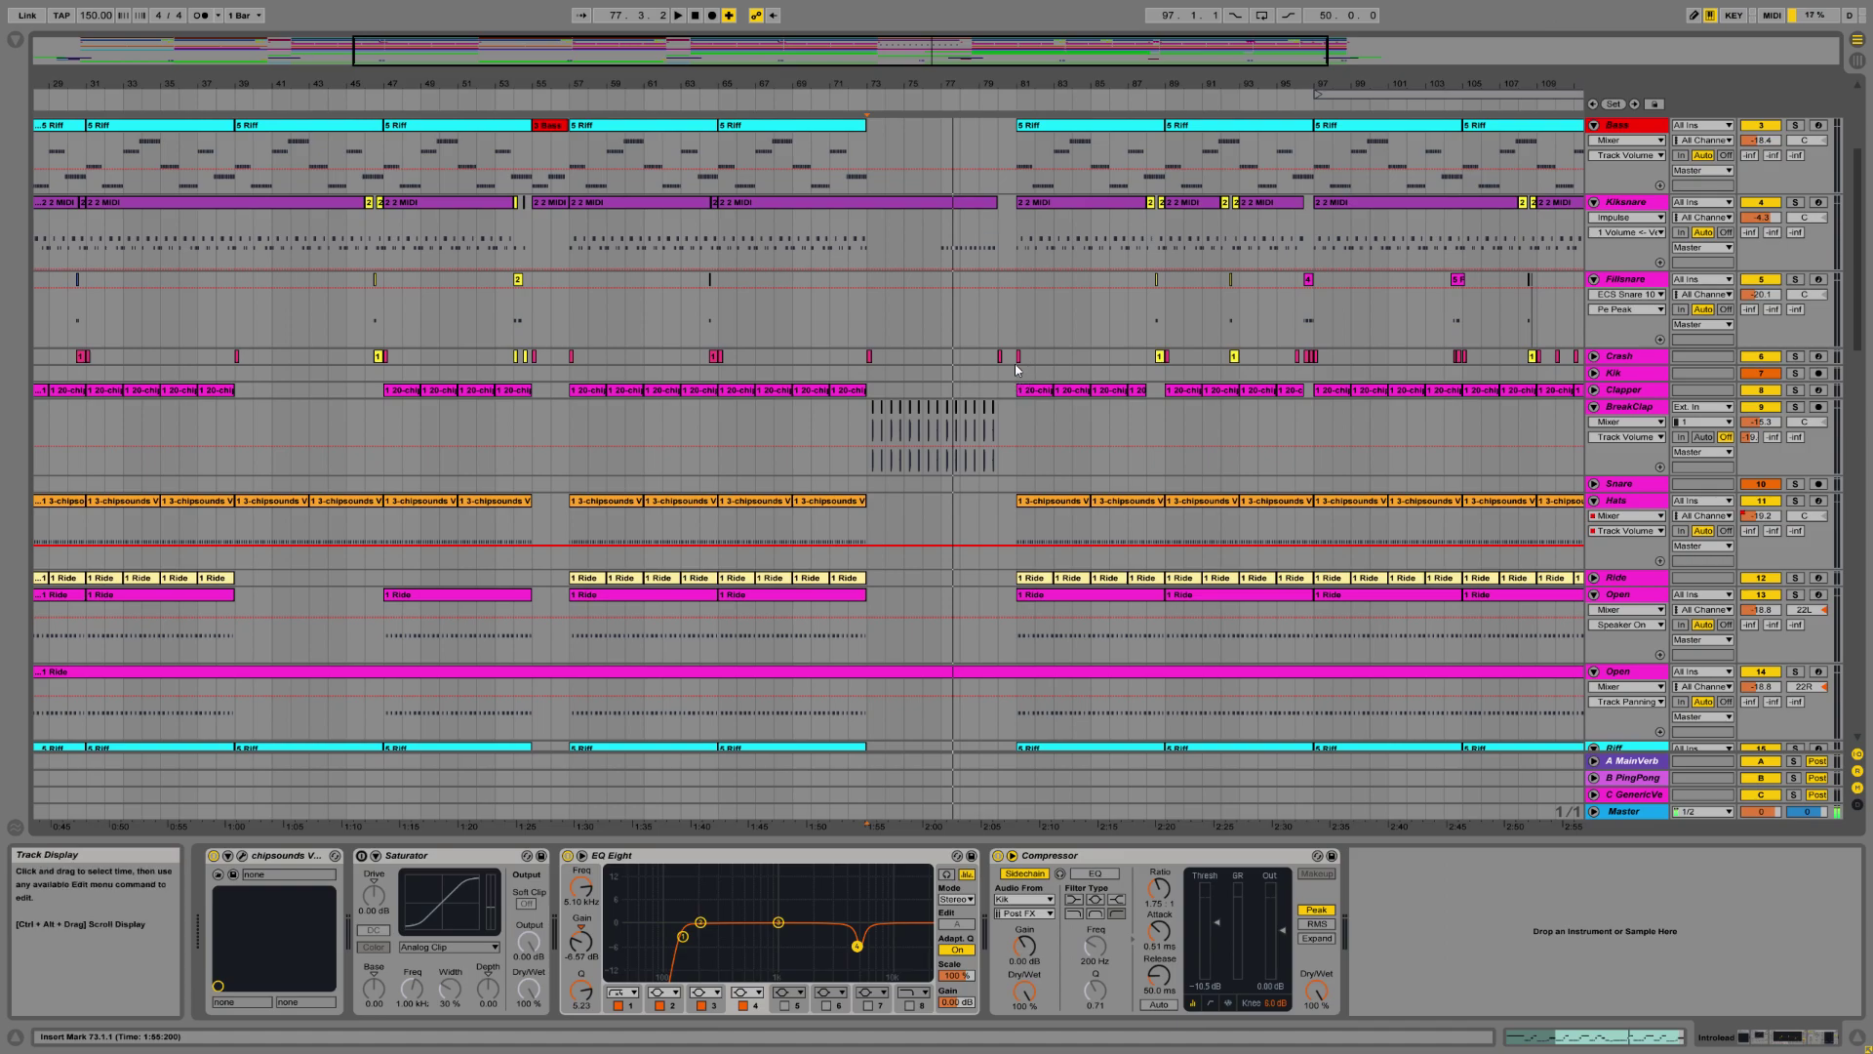
Audition the Introlead track soloed from bar 73, stop playback and release the solo.
{"action": "scroll", "coordinate": [965, 285], "scroll_direction": "down", "scroll_amount": 8}
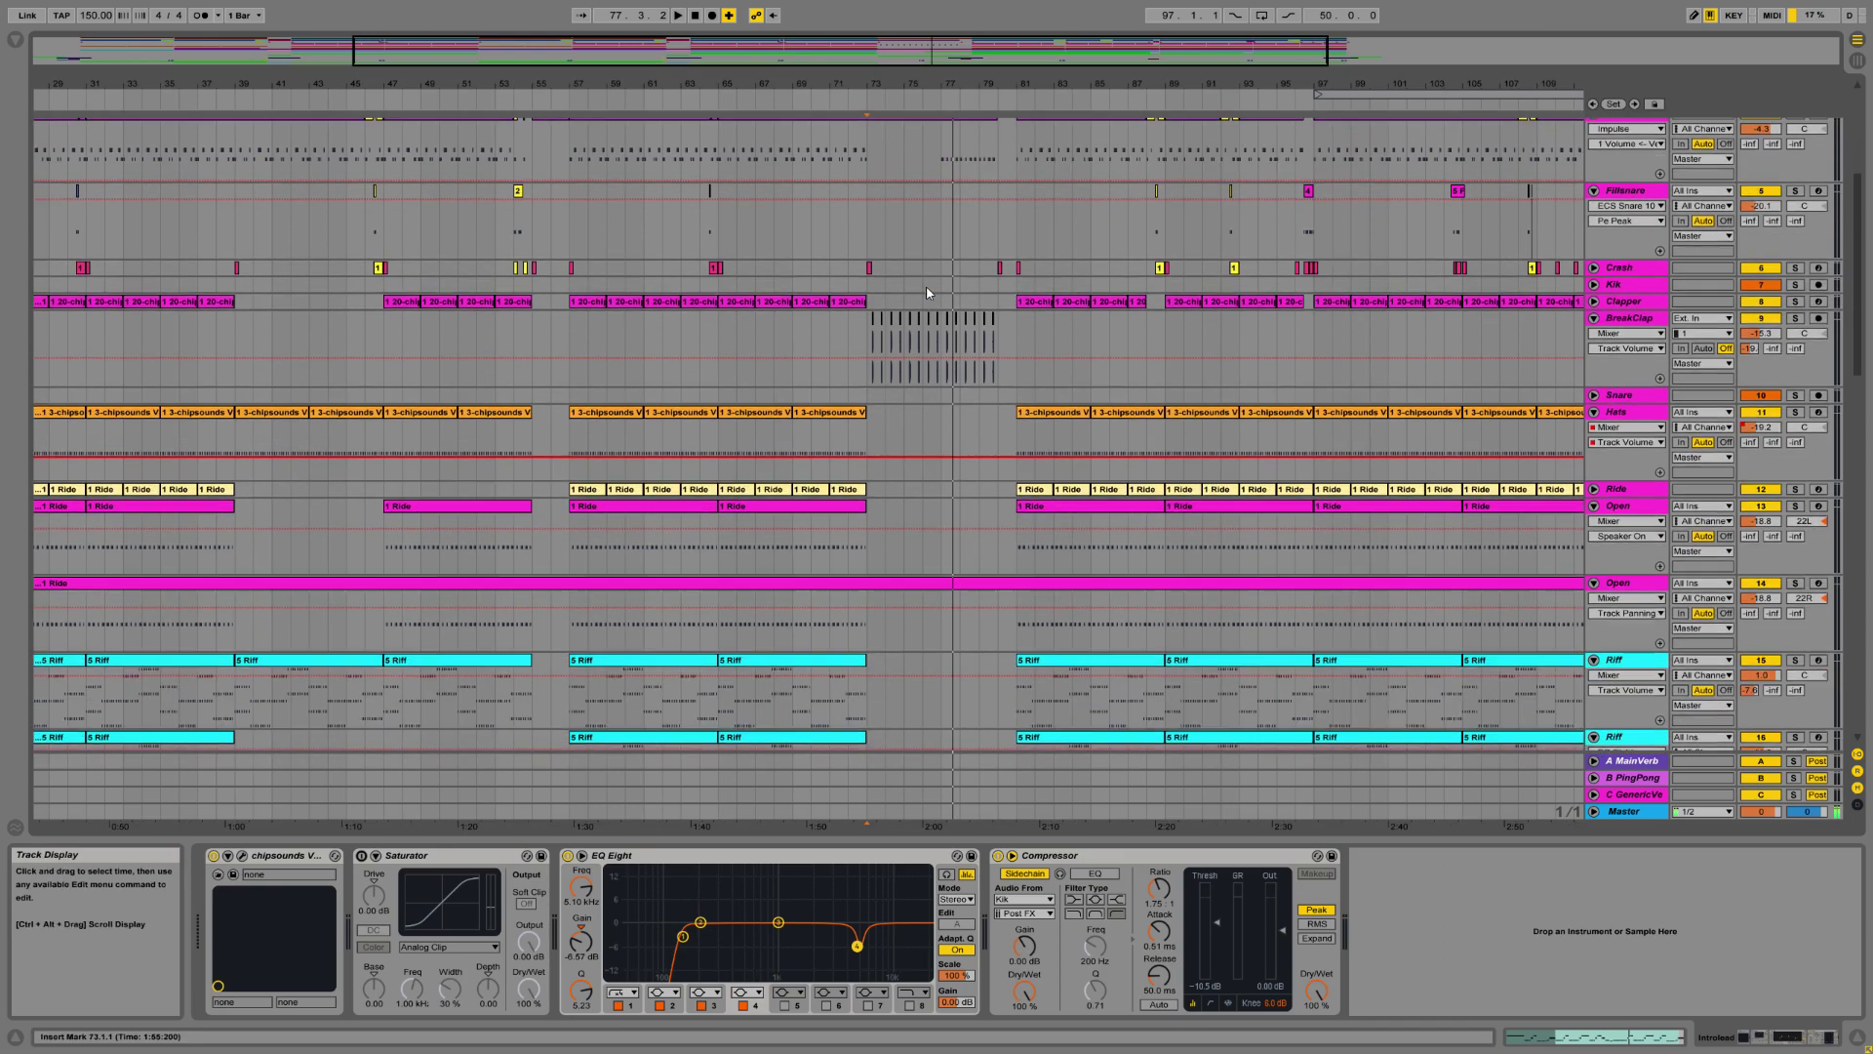
{"action": "scroll", "coordinate": [903, 361], "scroll_direction": "down", "scroll_amount": 9}
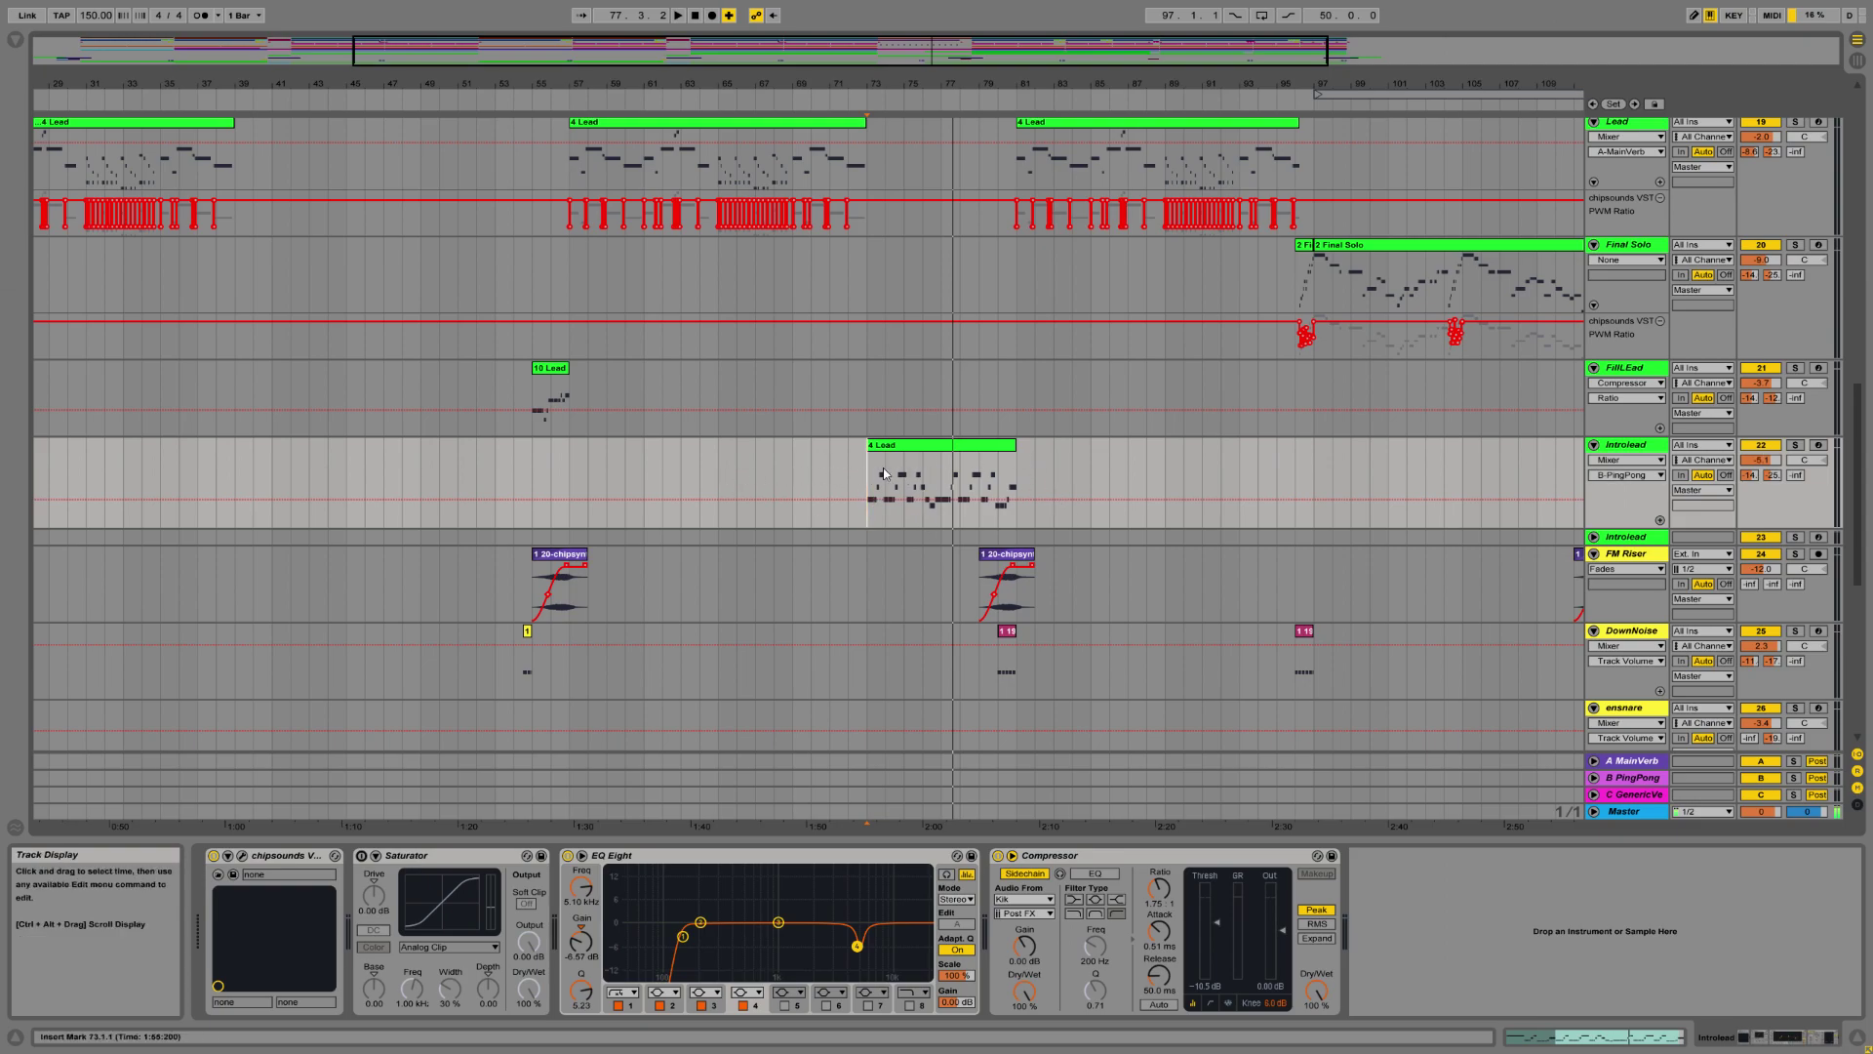
{"action": "scroll", "coordinate": [1110, 390], "scroll_direction": "up", "scroll_amount": 2}
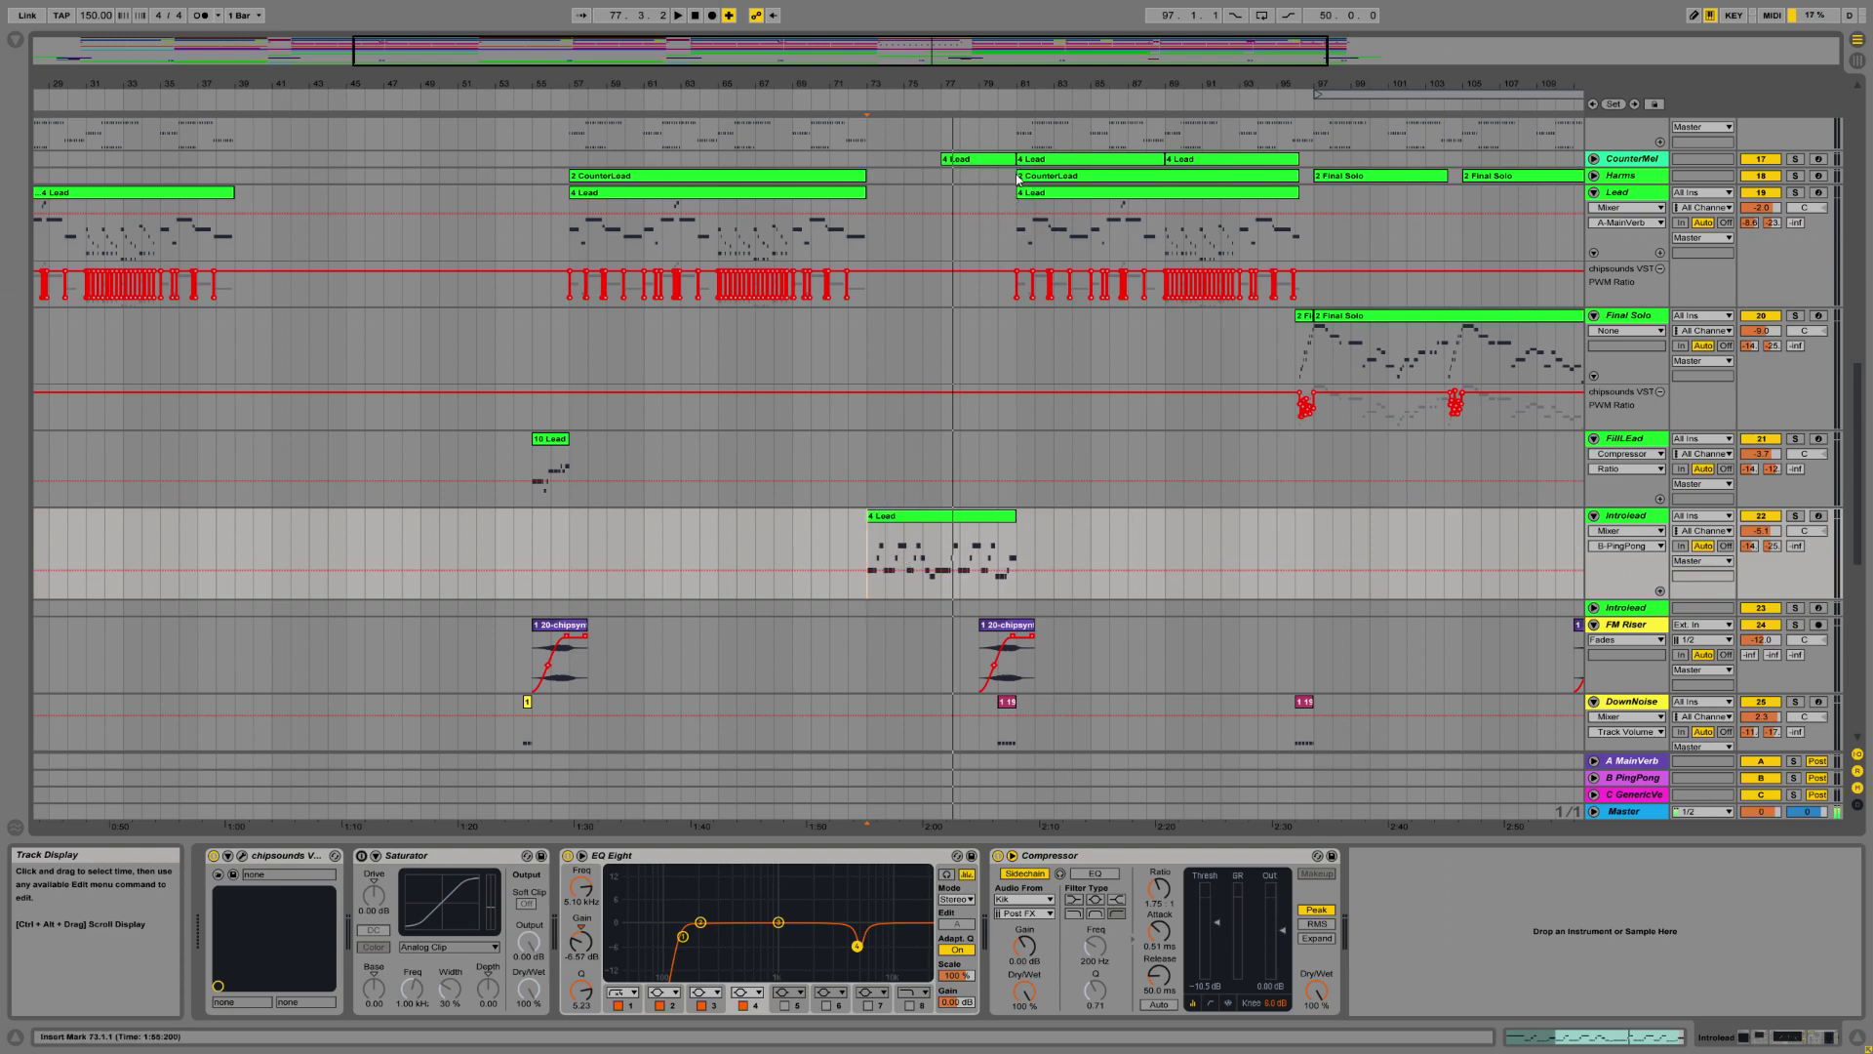
{"action": "left_click", "coordinate": [1017, 234]}
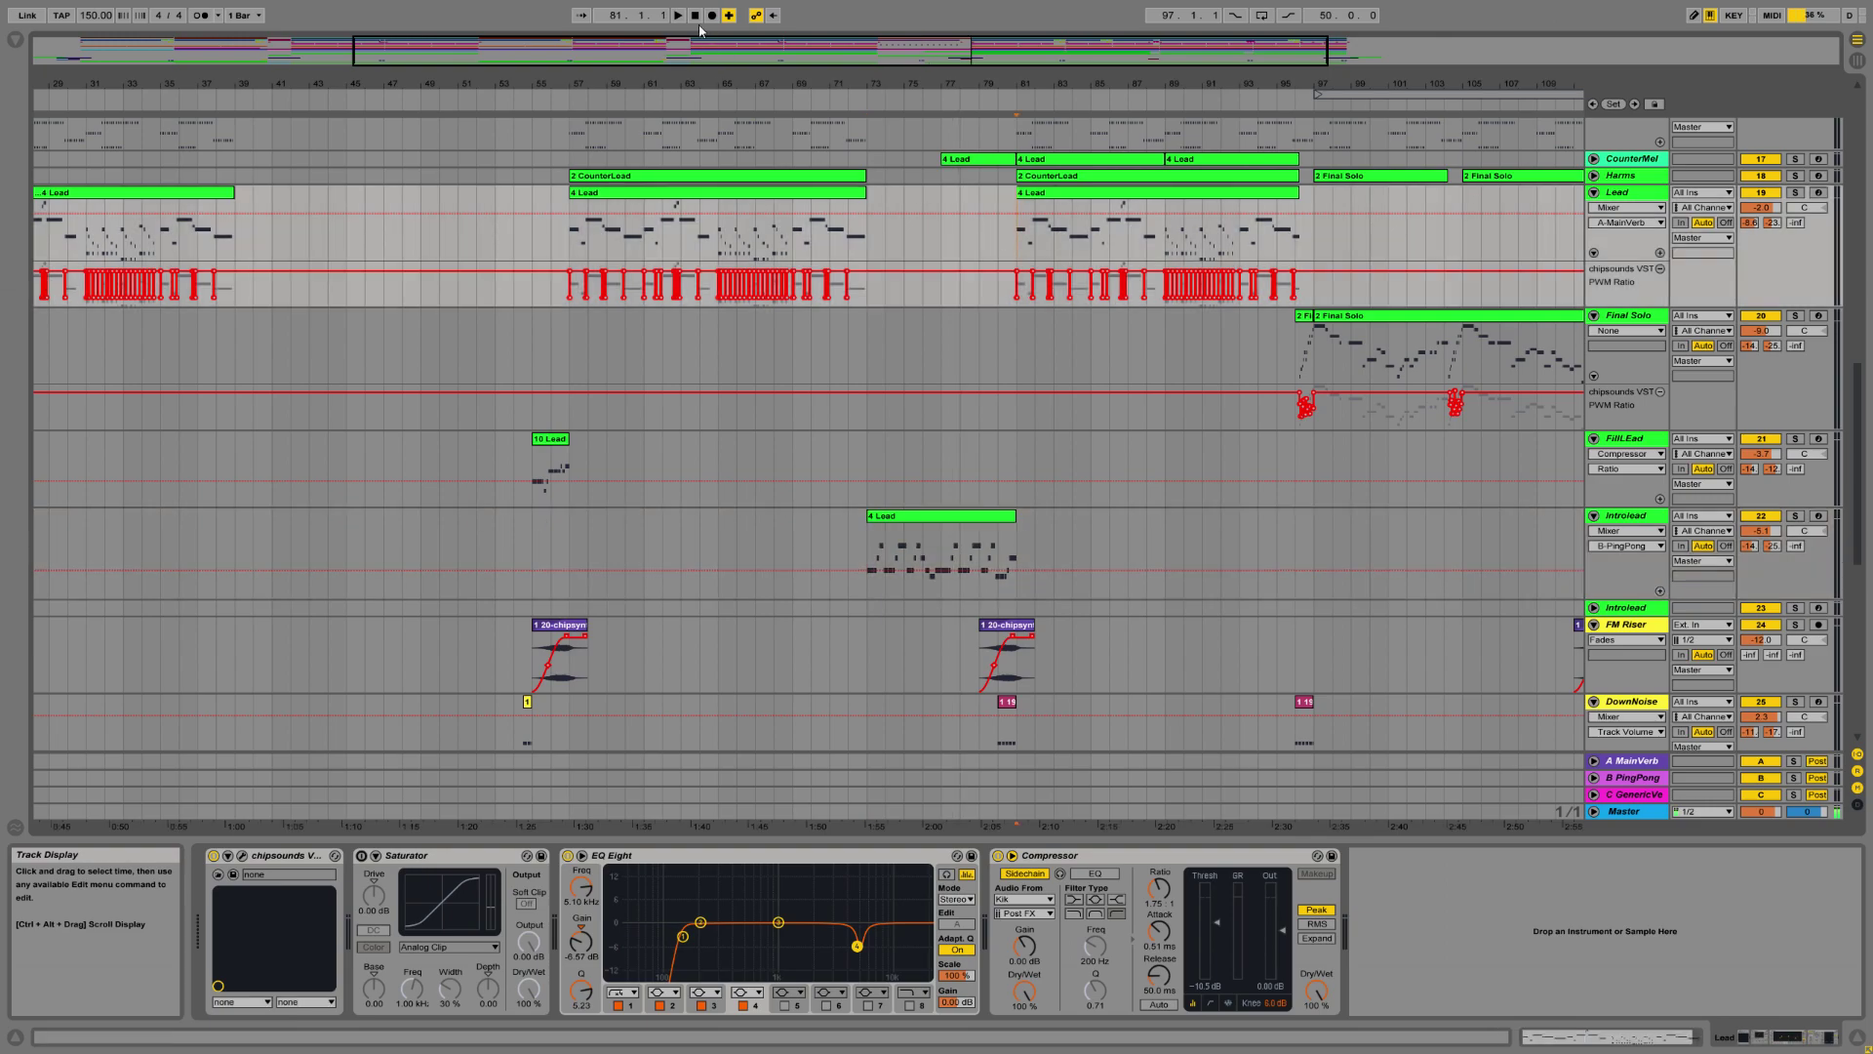
{"action": "left_click", "coordinate": [864, 586]}
{"action": "left_click", "coordinate": [1794, 515]}
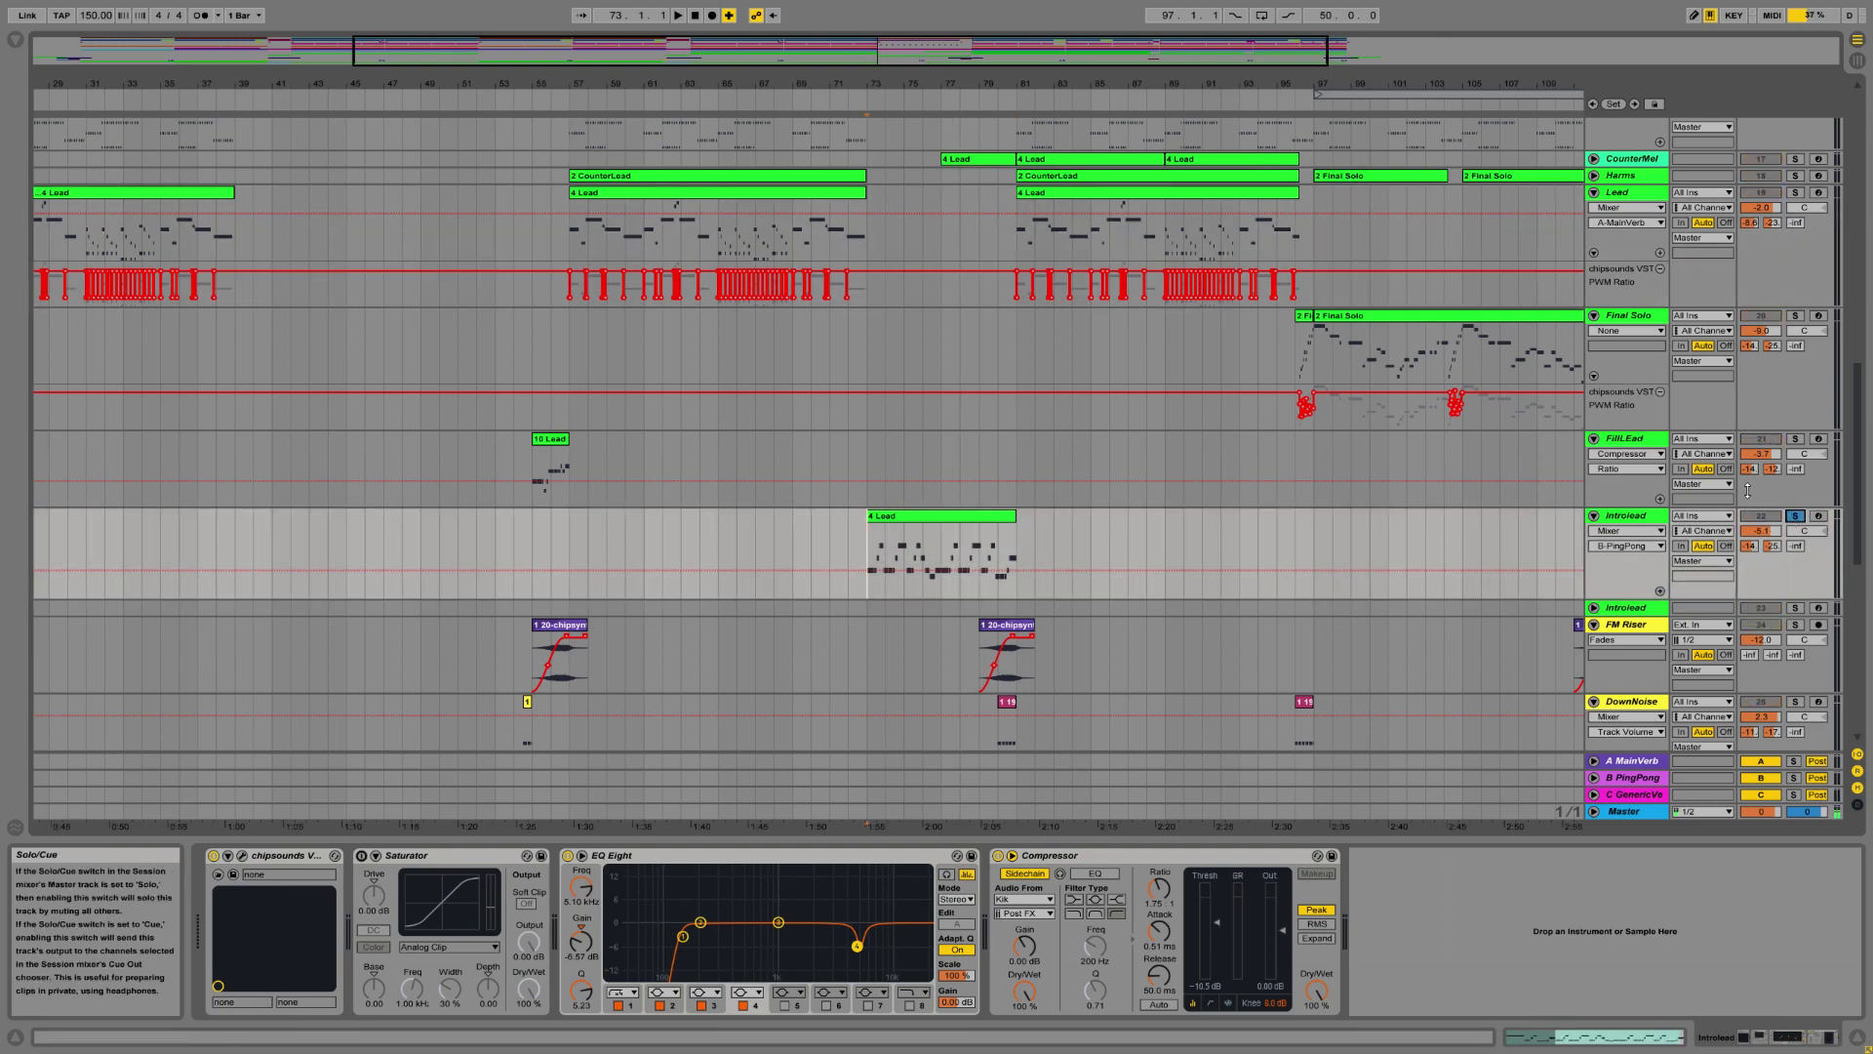
{"action": "left_click", "coordinate": [678, 16]}
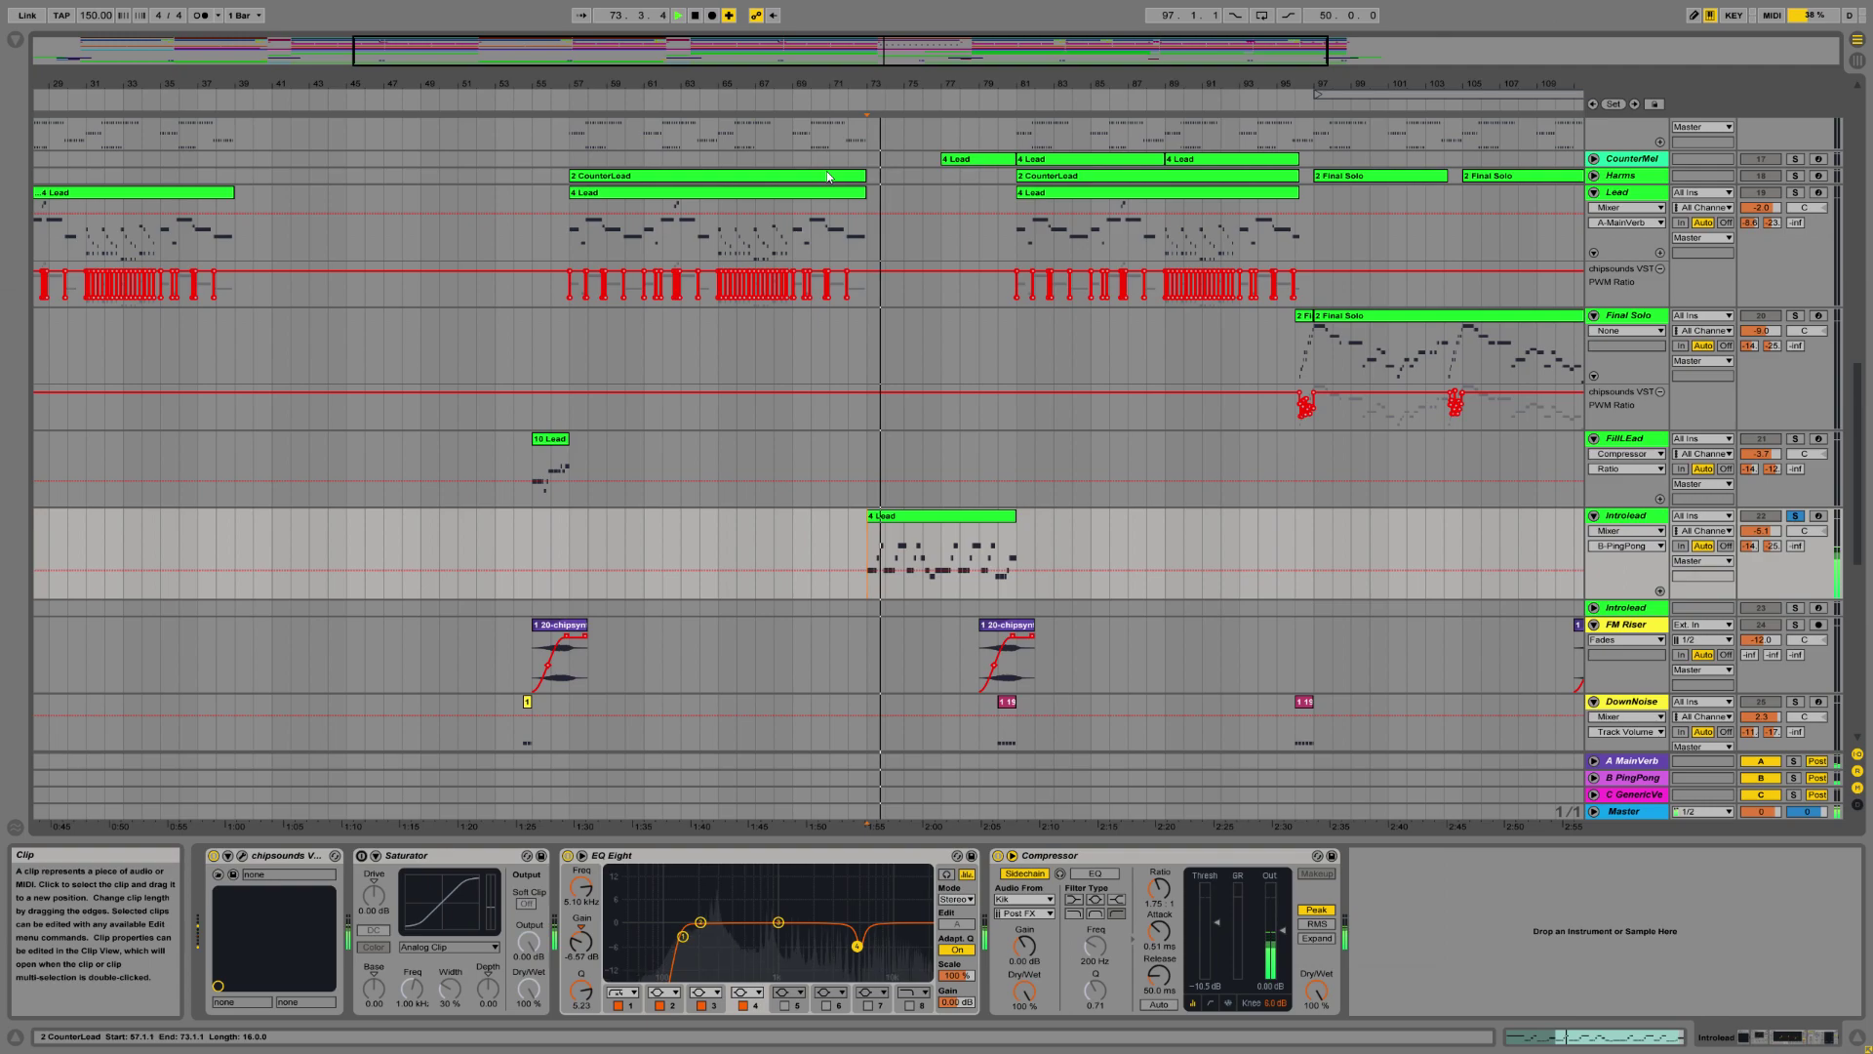
{"action": "left_click", "coordinate": [696, 16]}
{"action": "left_click", "coordinate": [1795, 515]}
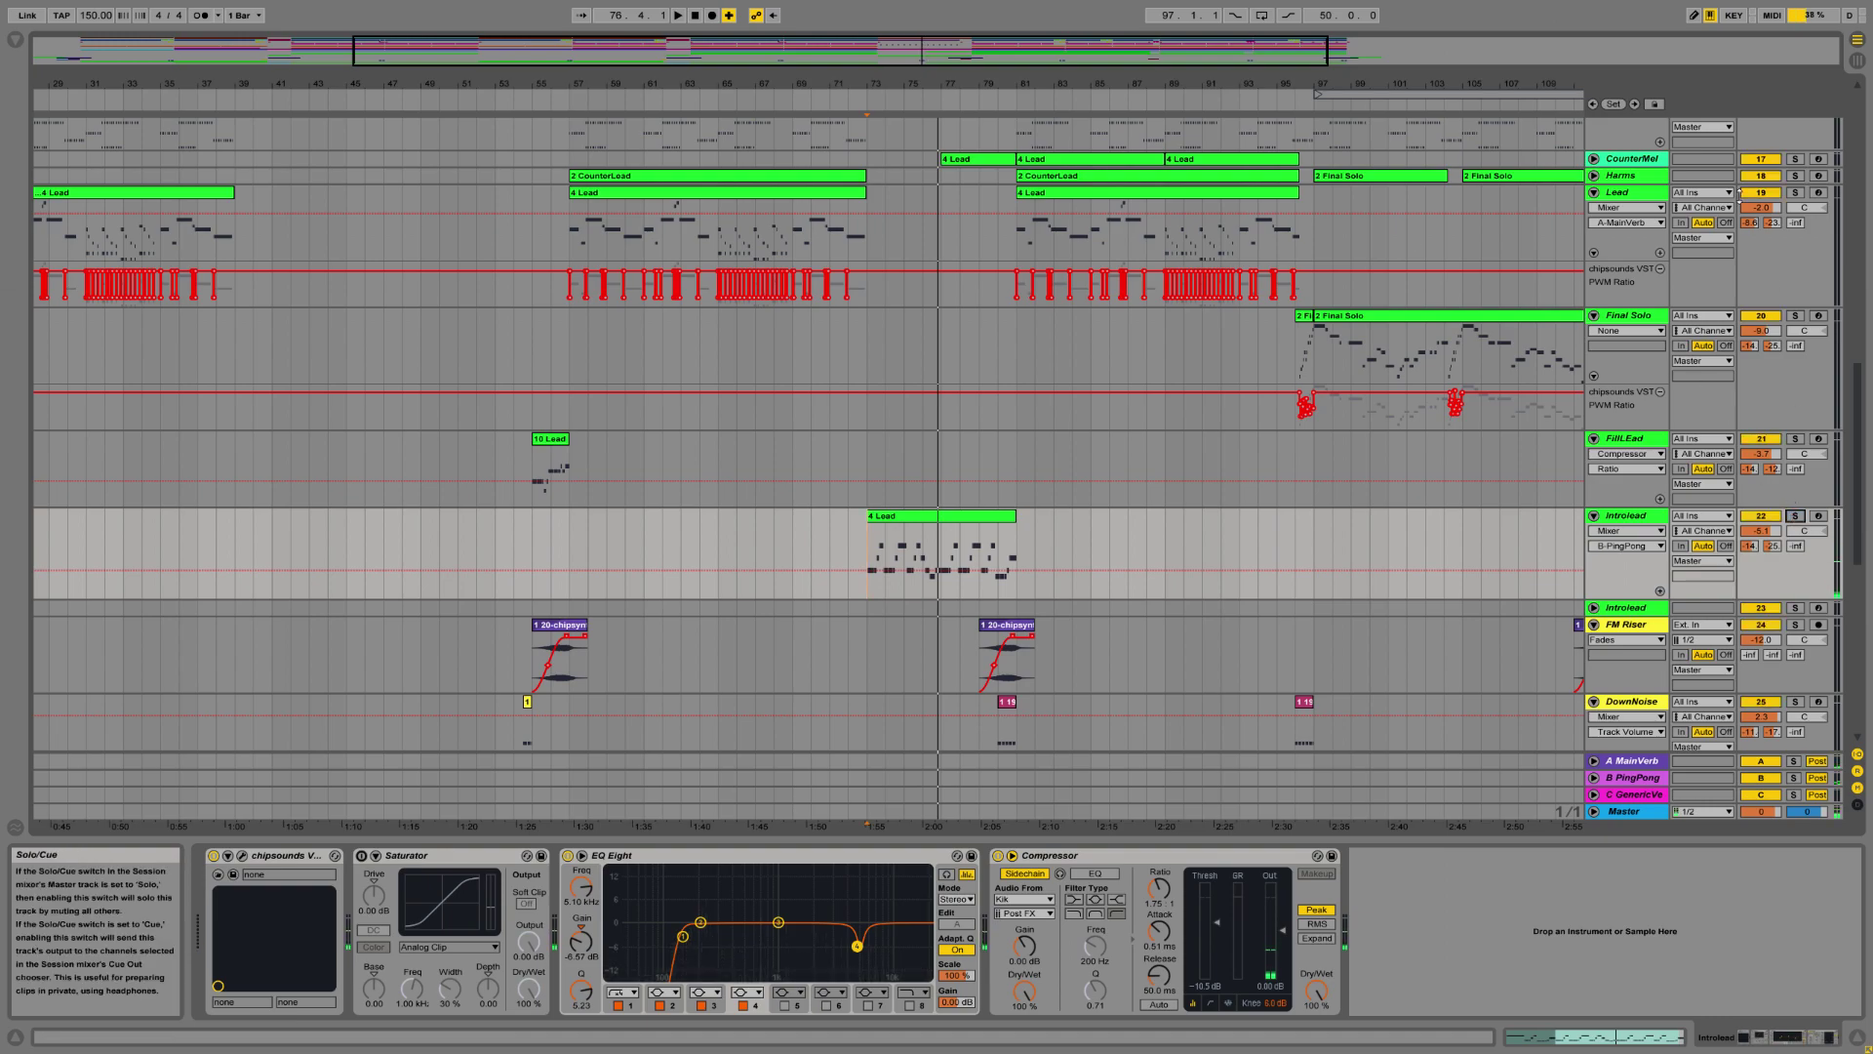
Unfold the CounterMel track, play it from bar 81 soloed and with the full mix, and stop playback.
{"action": "left_click", "coordinate": [1795, 176]}
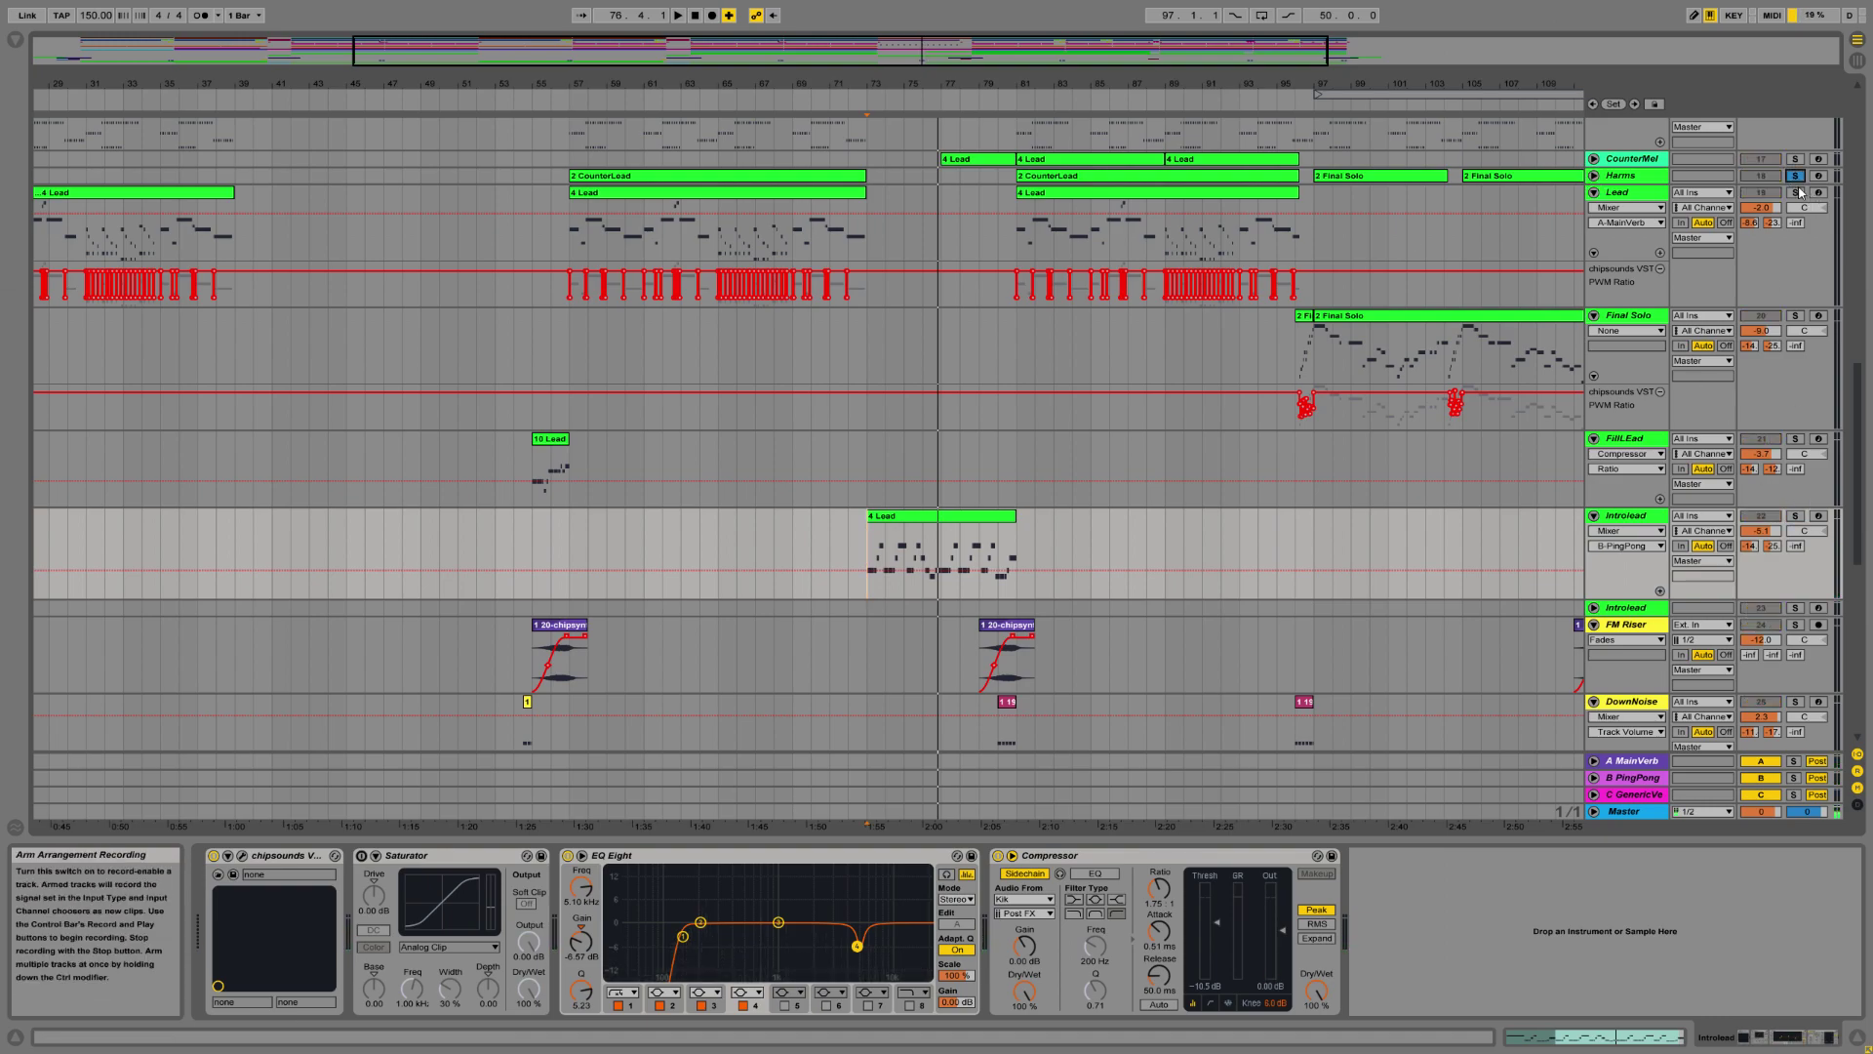
{"action": "left_click", "coordinate": [1795, 159]}
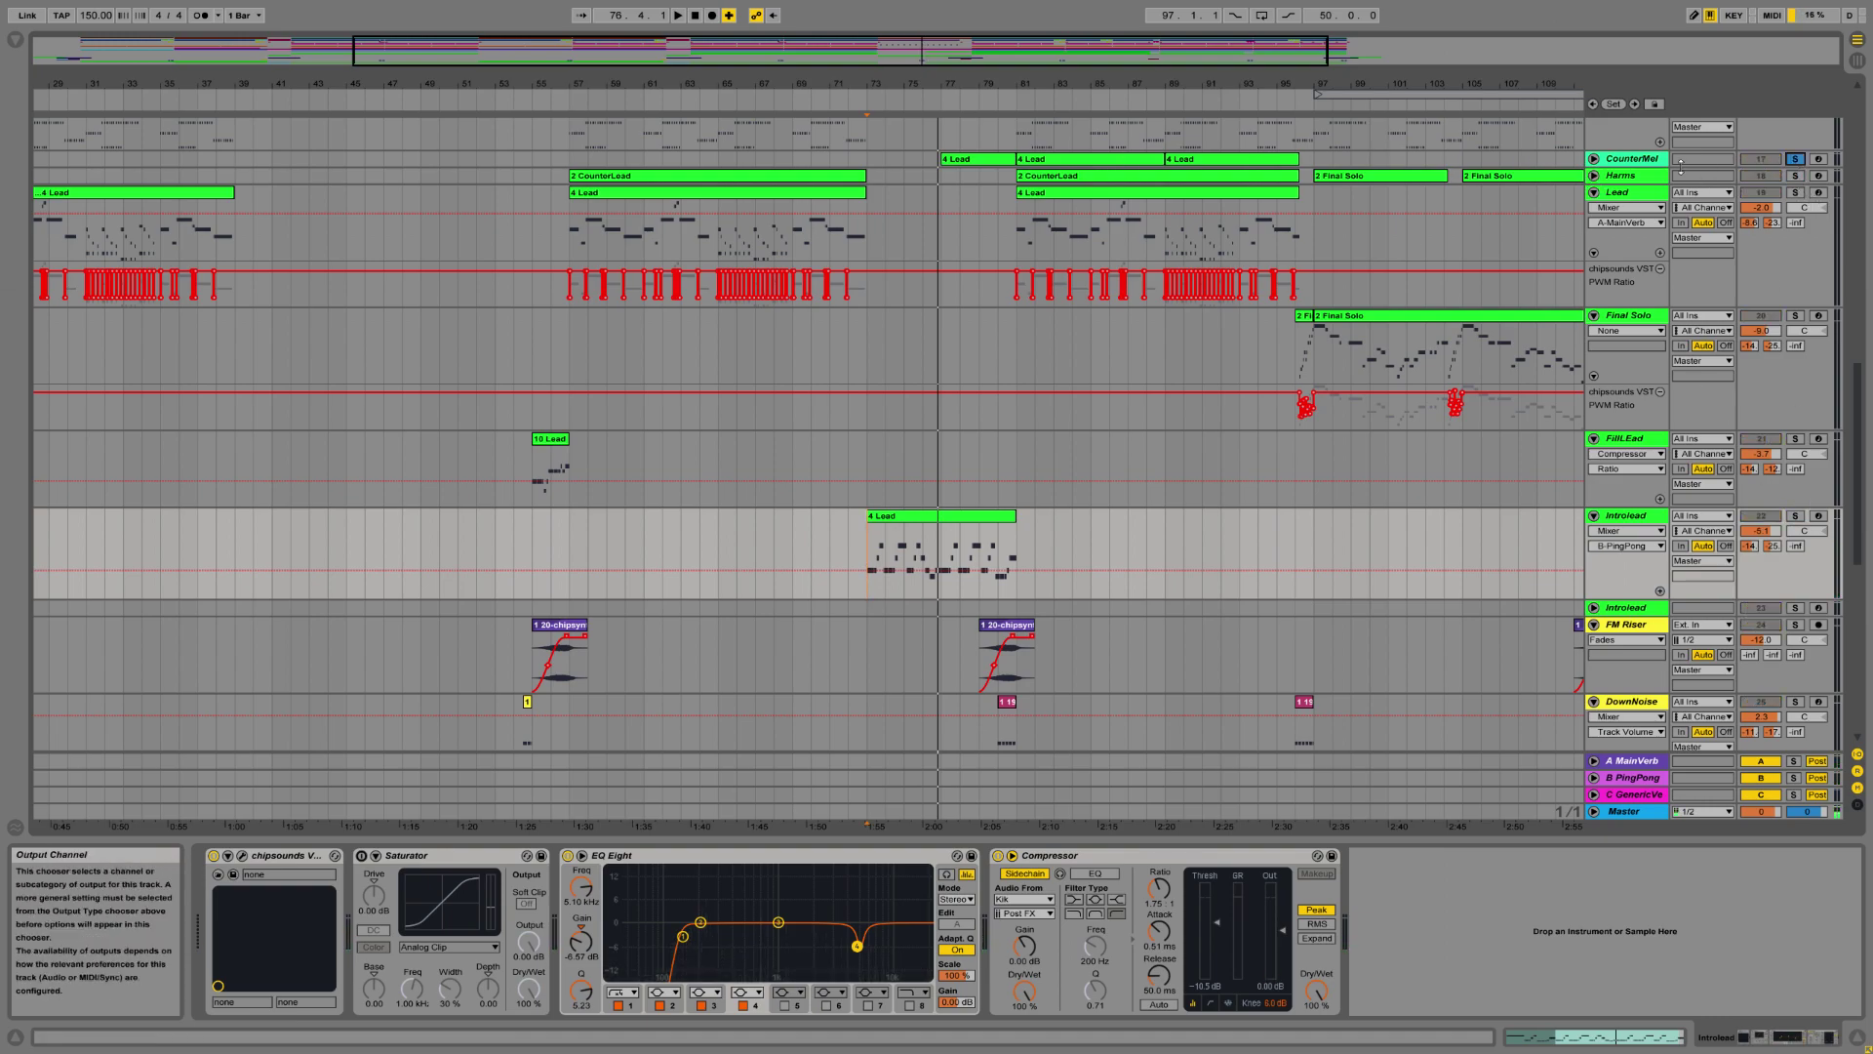
{"action": "left_click", "coordinate": [1593, 158]}
{"action": "left_click", "coordinate": [1015, 194]}
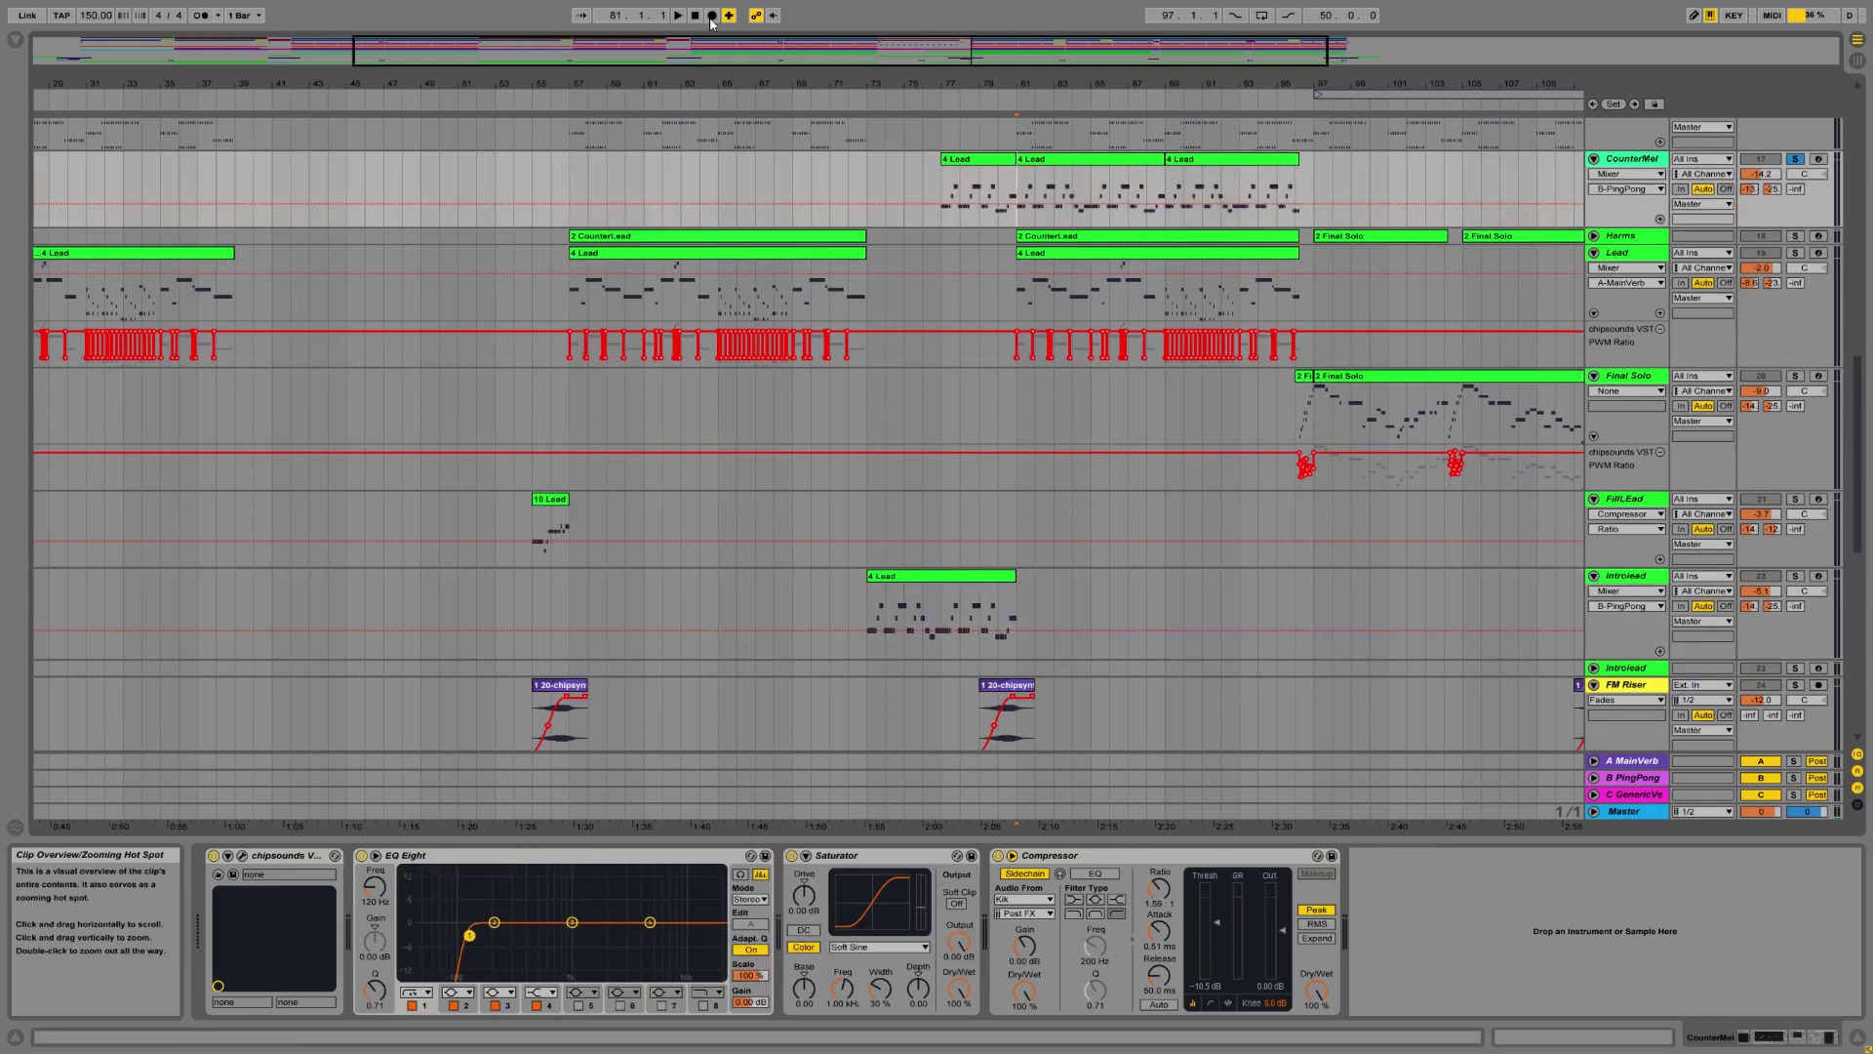
{"action": "left_click", "coordinate": [678, 15]}
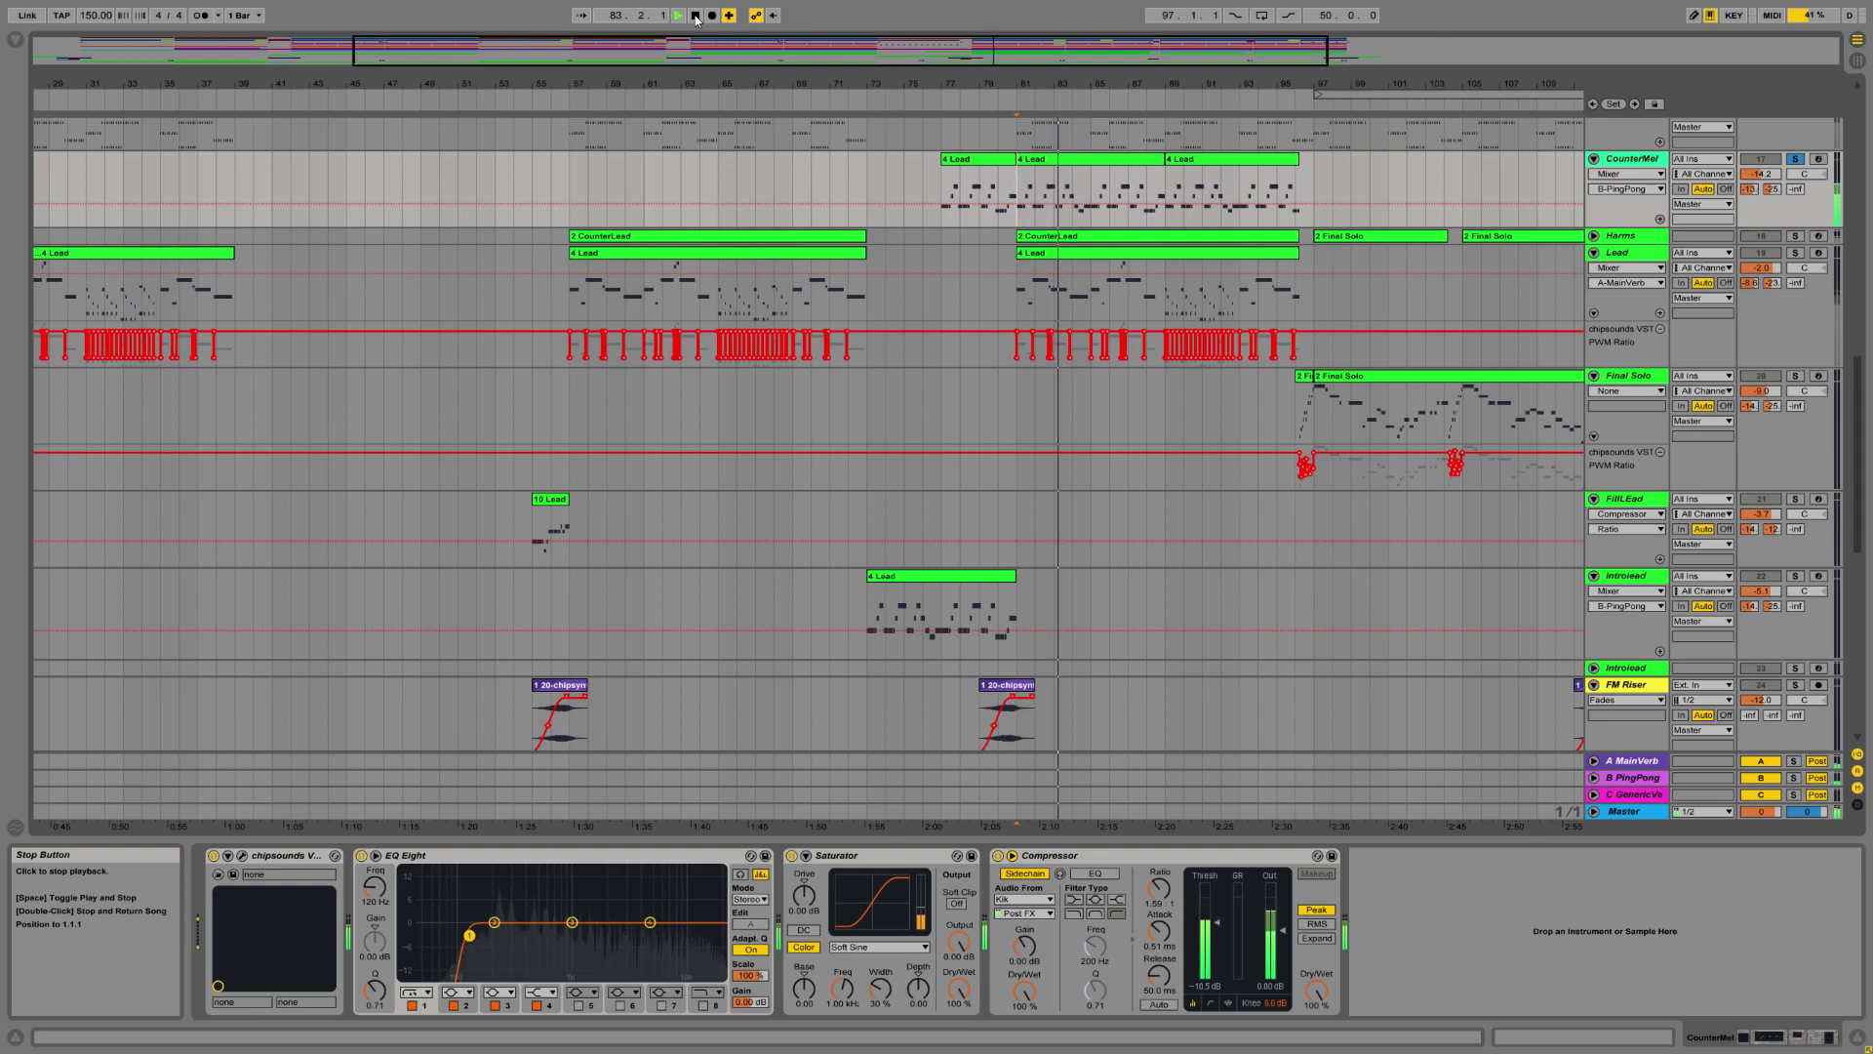
{"action": "left_click", "coordinate": [1795, 161]}
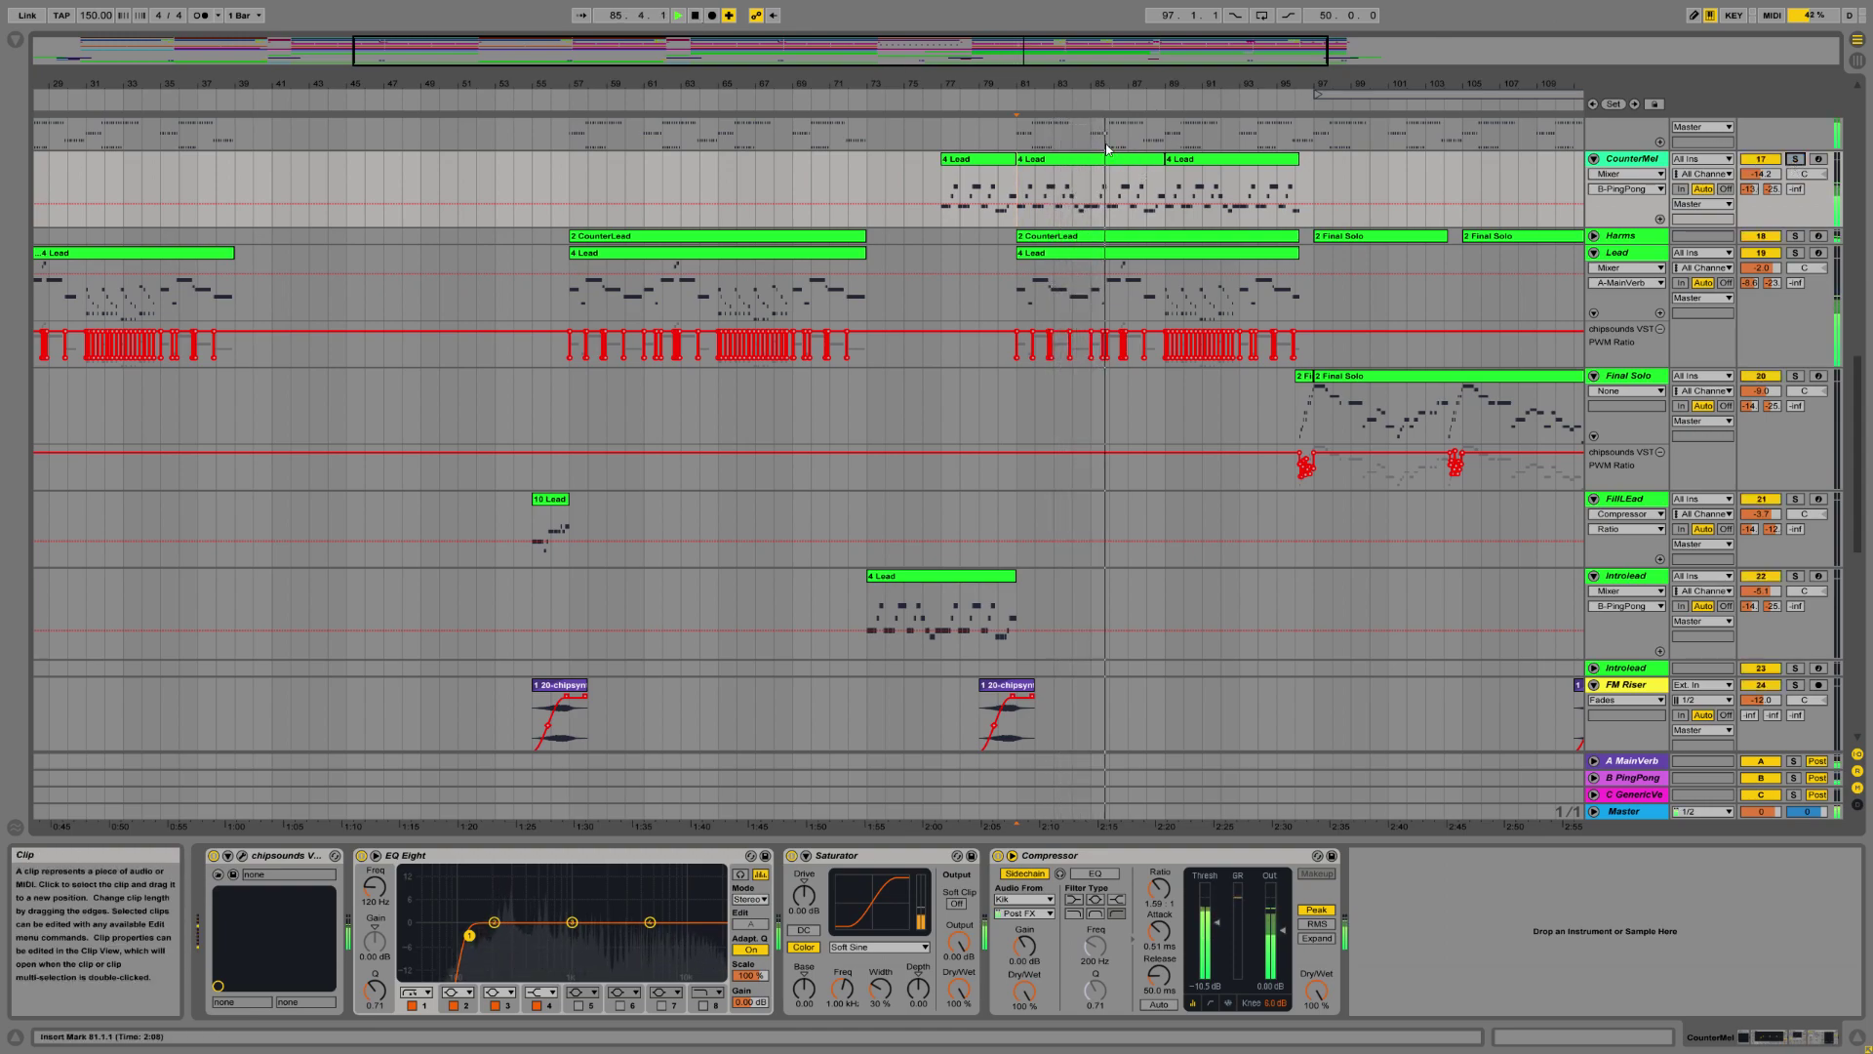
{"action": "left_click", "coordinate": [695, 16]}
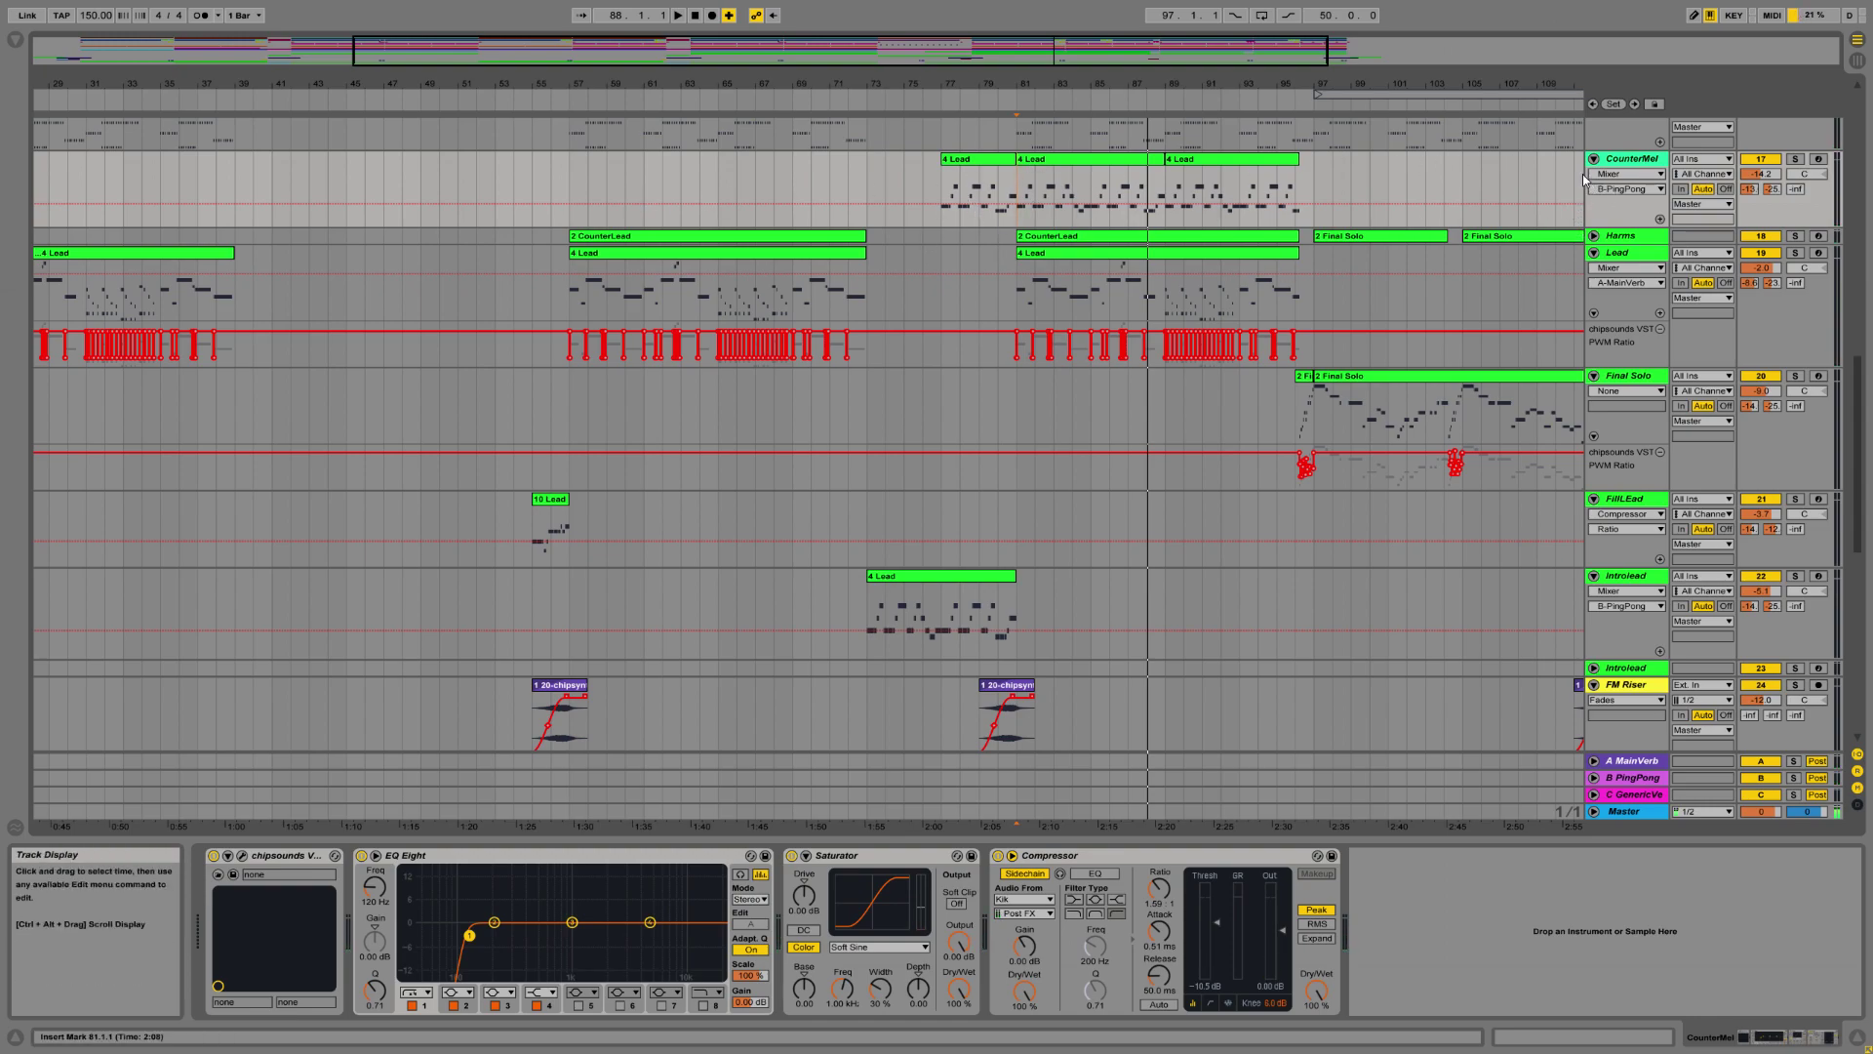
Show the chipsounds Device On automation on the CounterMel track and play its clip at bar 81 soloed.
{"action": "left_click", "coordinate": [1035, 164]}
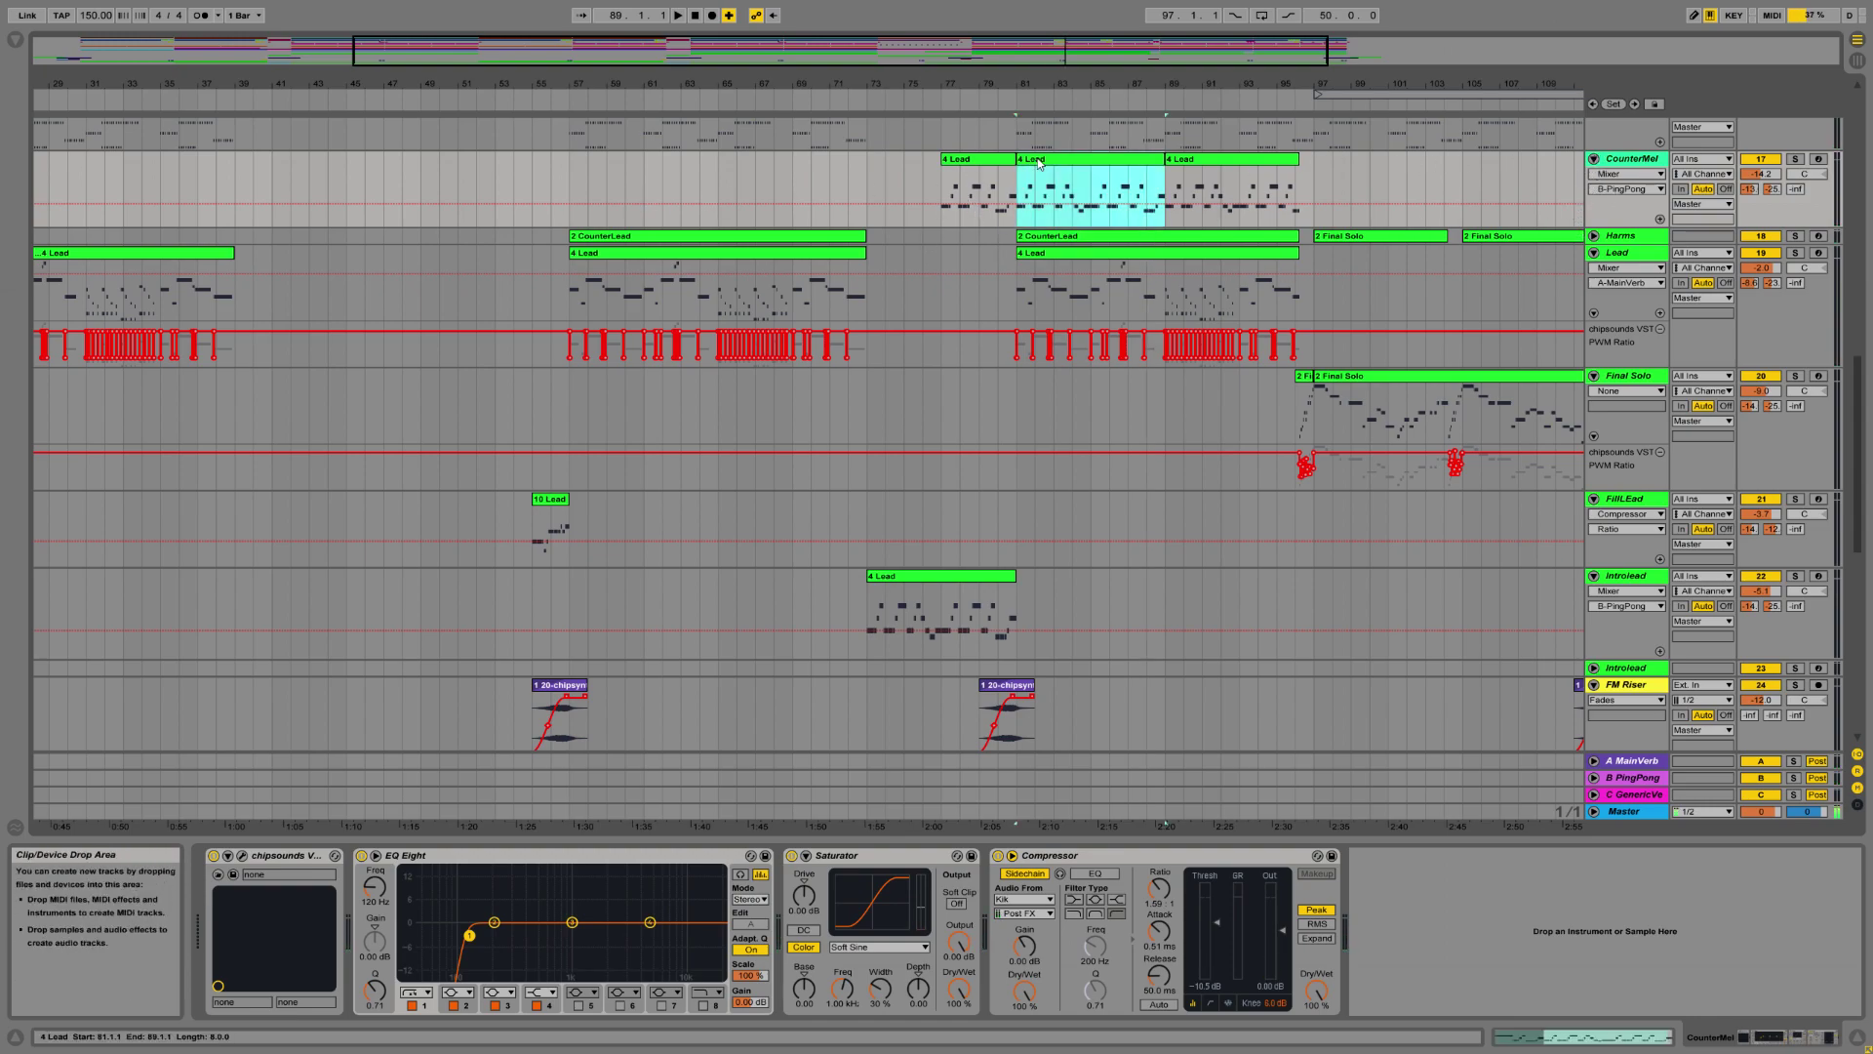
{"action": "left_click", "coordinate": [1627, 173]}
{"action": "left_click", "coordinate": [1642, 194]}
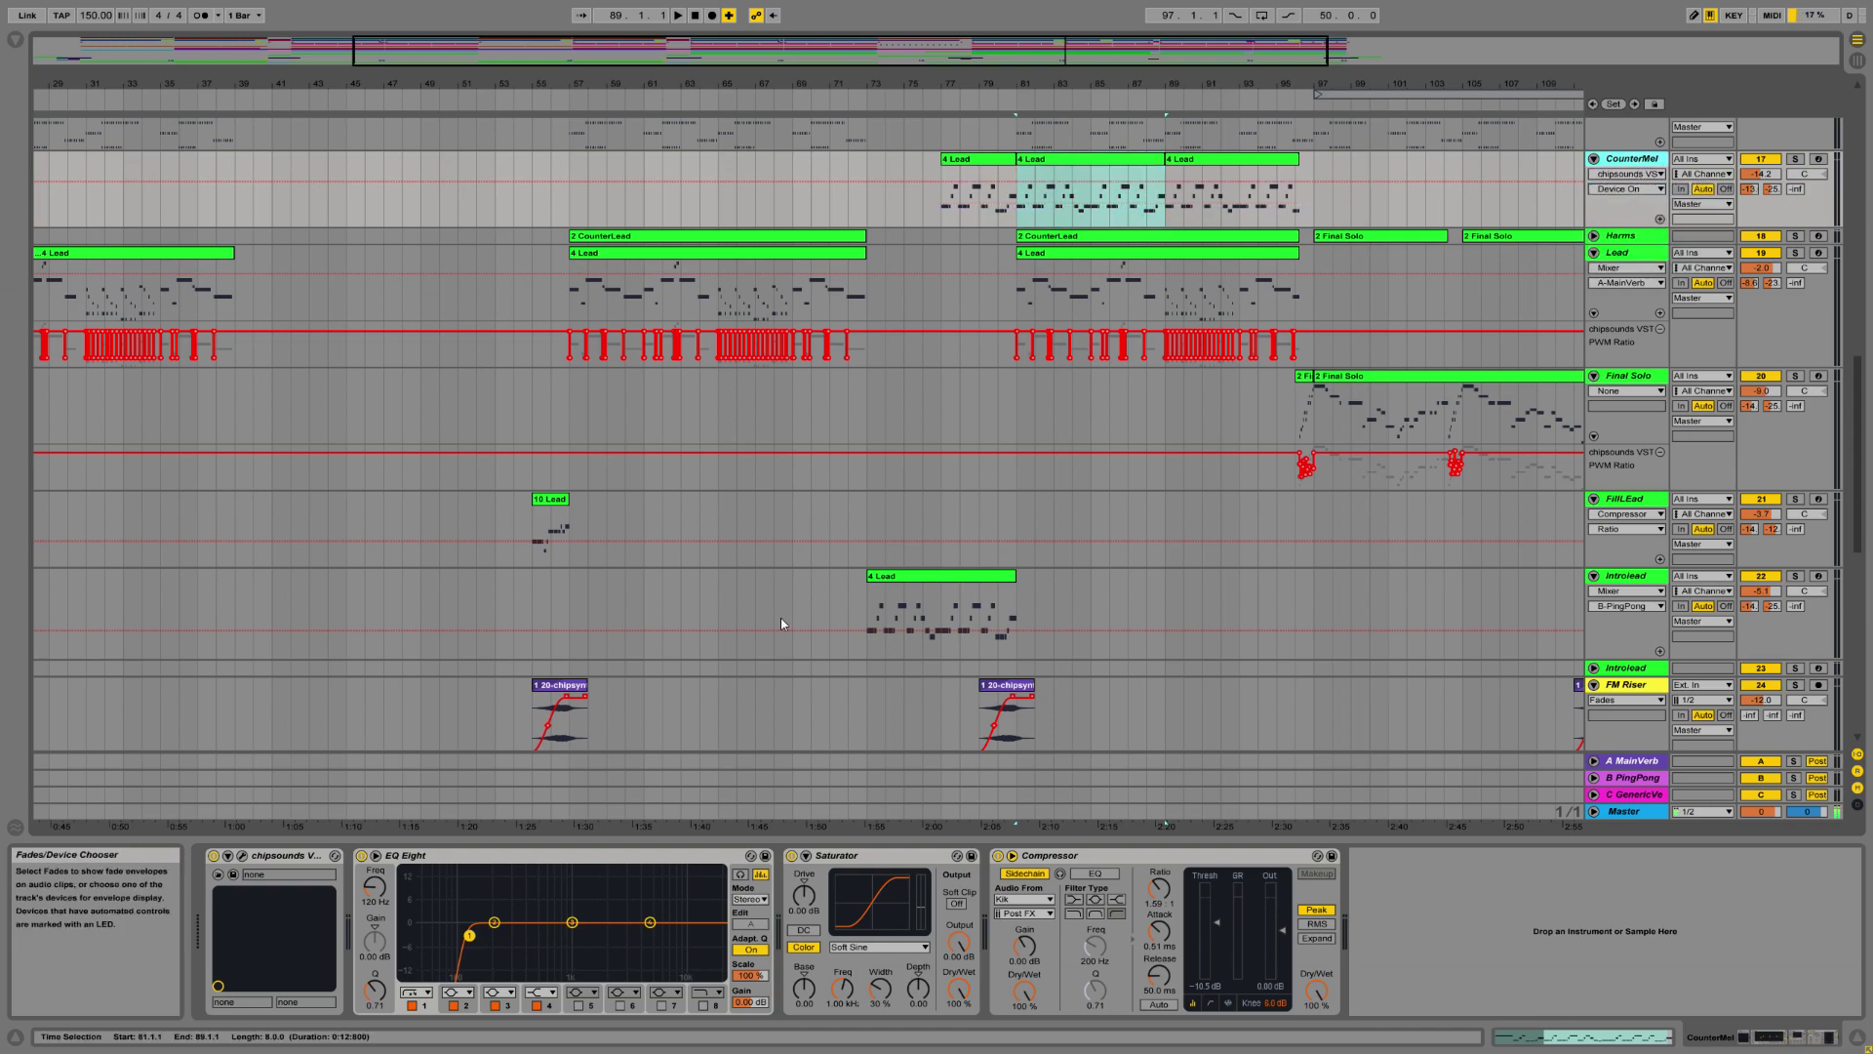
{"action": "left_click", "coordinate": [1795, 158]}
{"action": "key", "text": "space"}
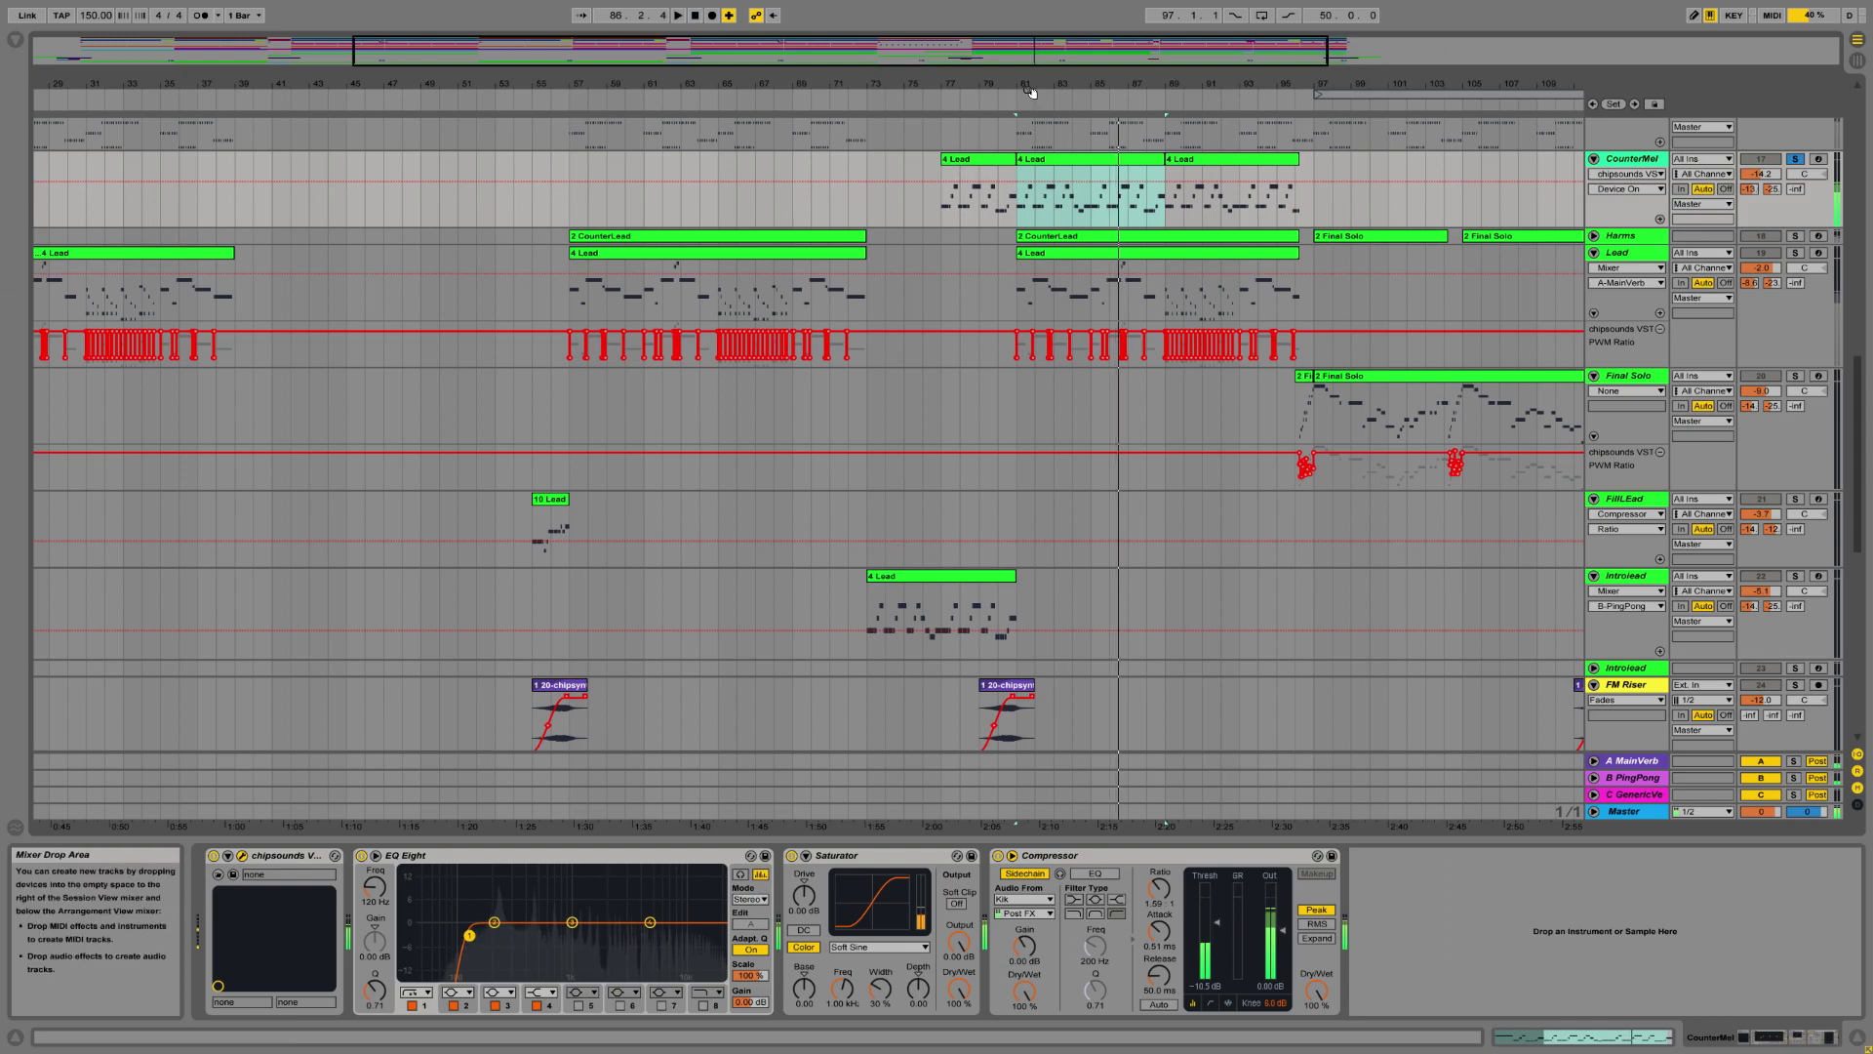
Stop playback, release the CounterMel solo, and view the track's chipsounds wave sequencer in its plug-in window.
{"action": "key", "text": "space"}
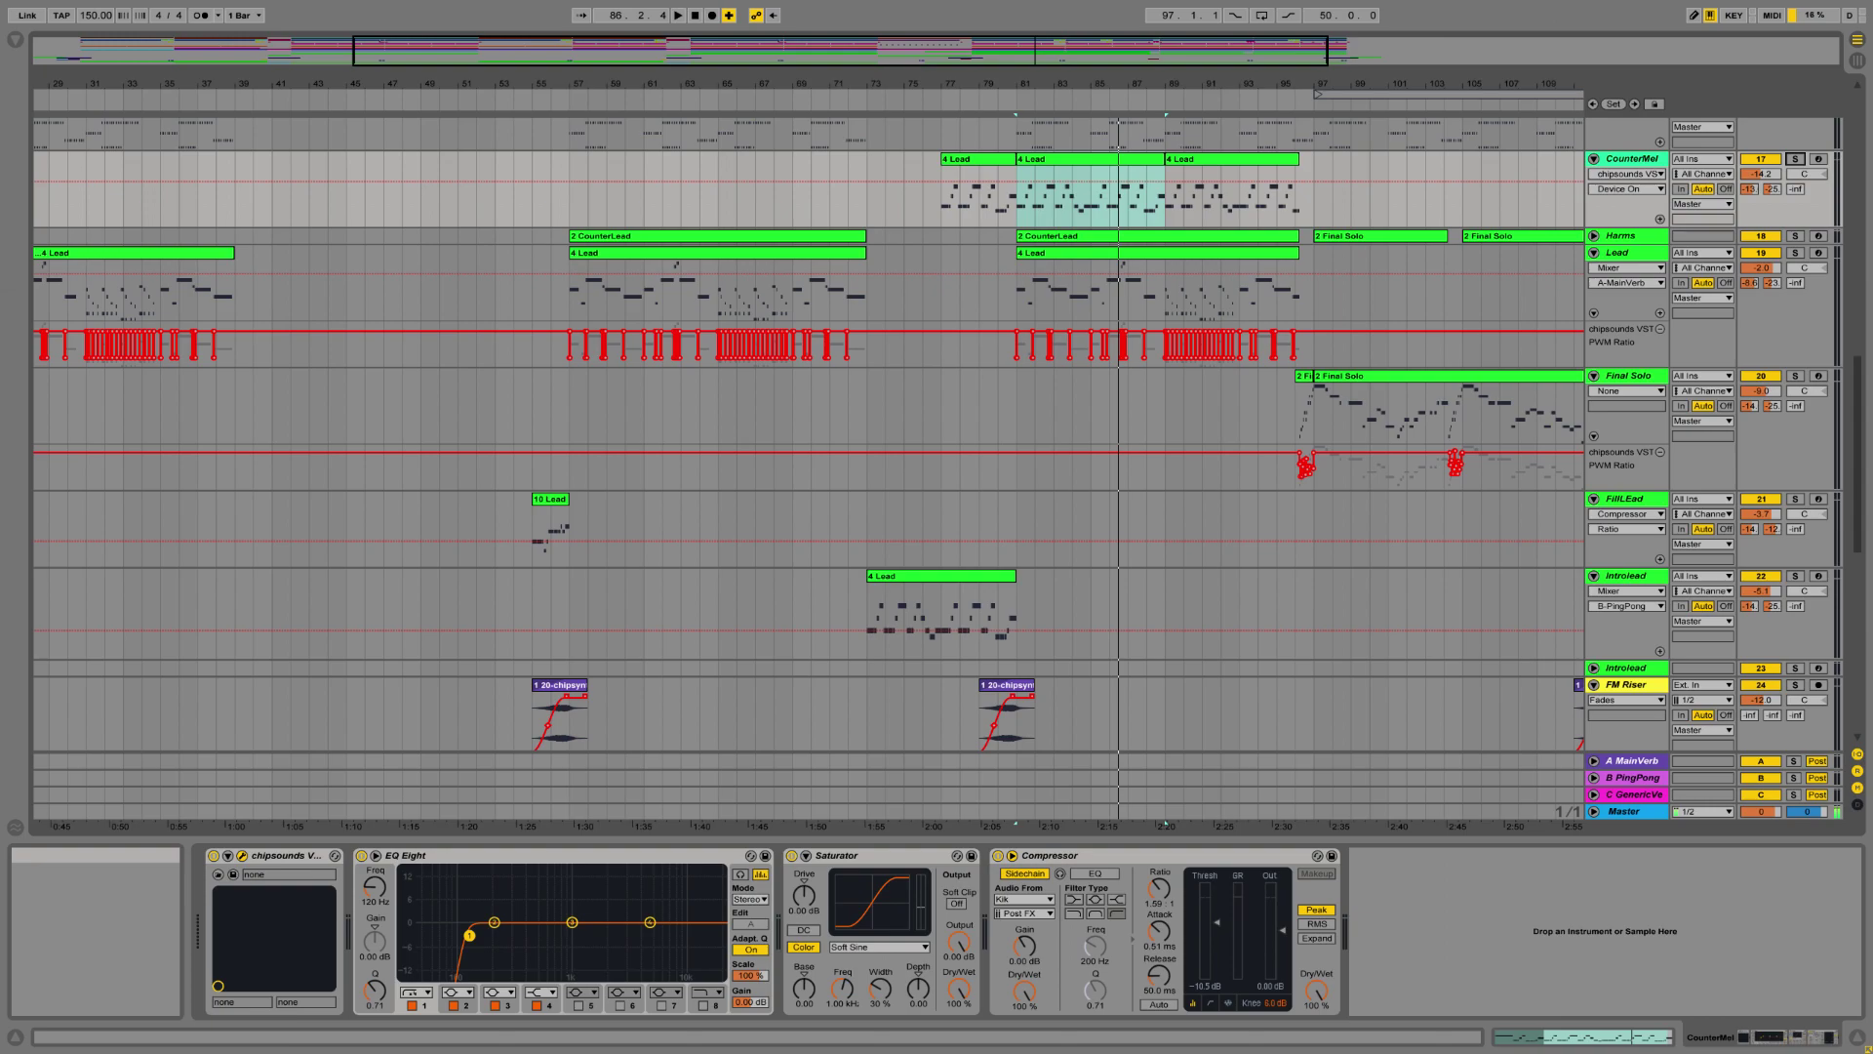
{"action": "left_click_drag", "start_coordinate": [1187, 306], "coordinate": [1023, 305]}
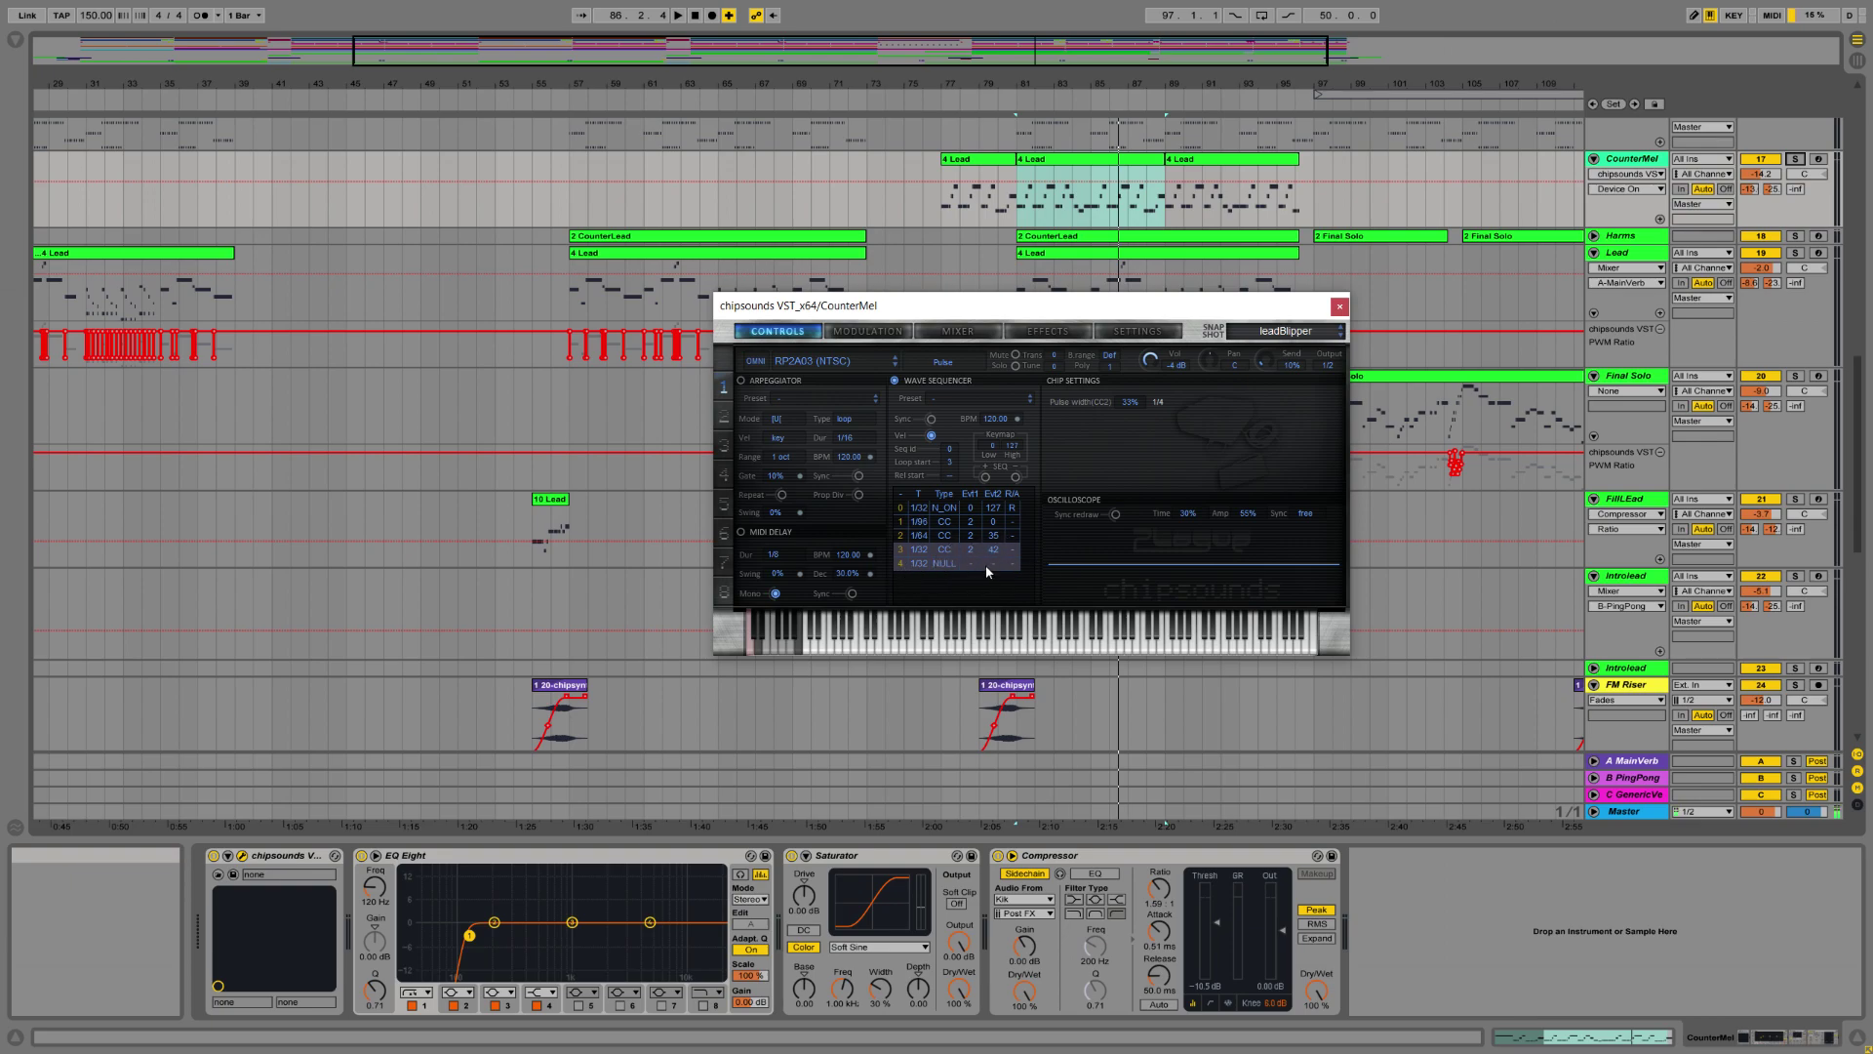
{"action": "left_click_drag", "start_coordinate": [992, 305], "coordinate": [553, 221]}
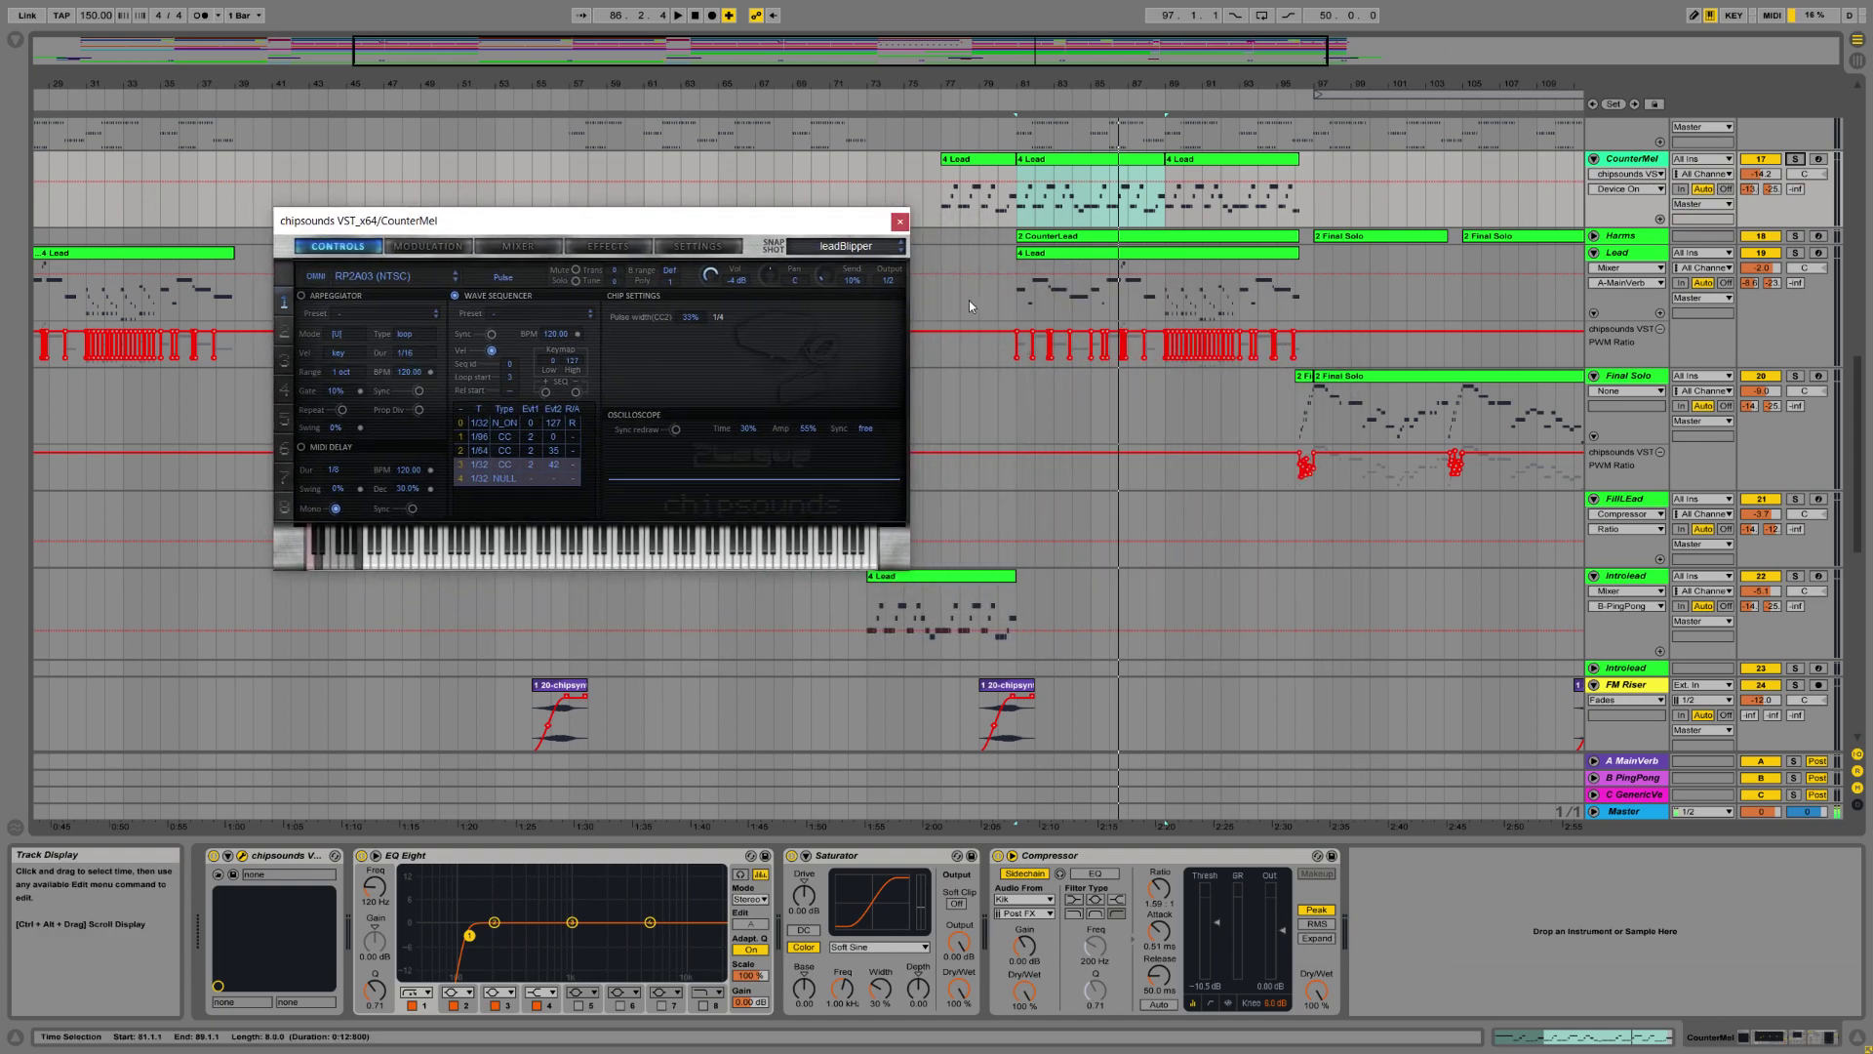
Play the arrangement from bar 81 on the Lead track, soloing Lead briefly, and stop playback.
{"action": "left_click", "coordinate": [1021, 302]}
{"action": "left_click", "coordinate": [678, 15]}
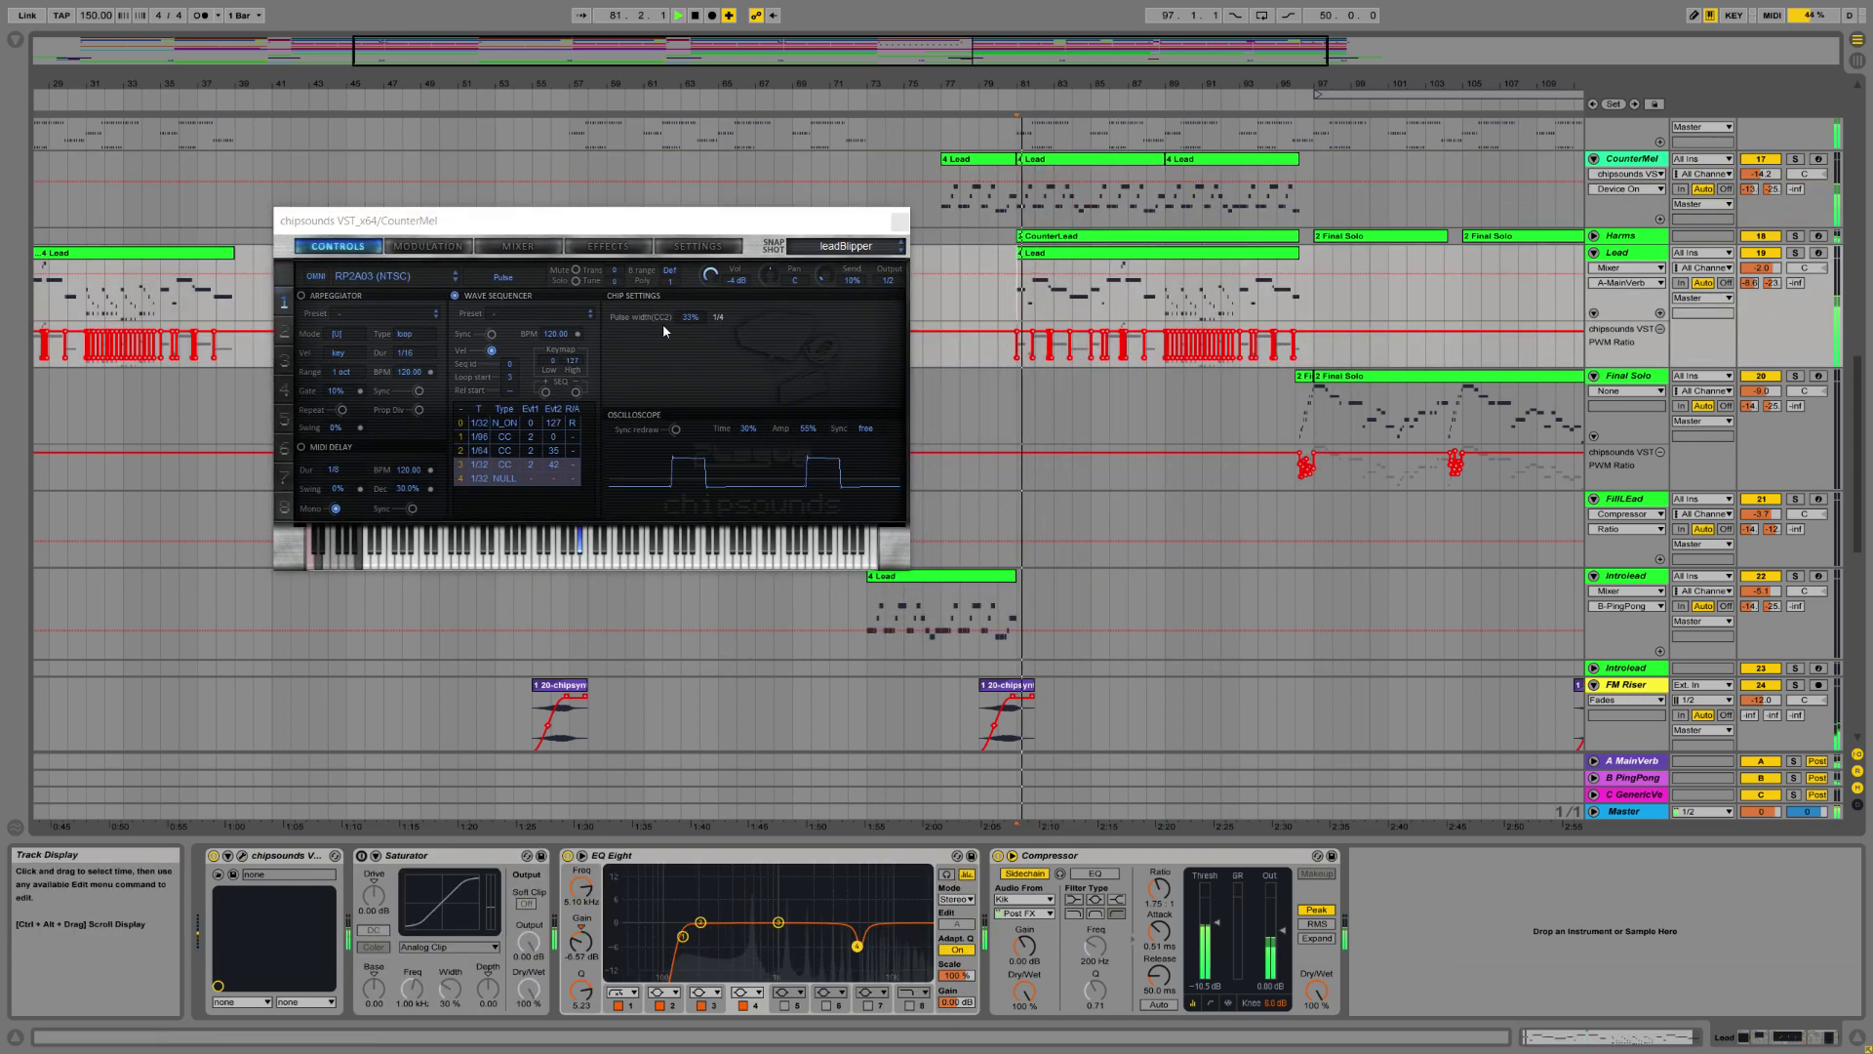
{"action": "left_click", "coordinate": [1795, 251]}
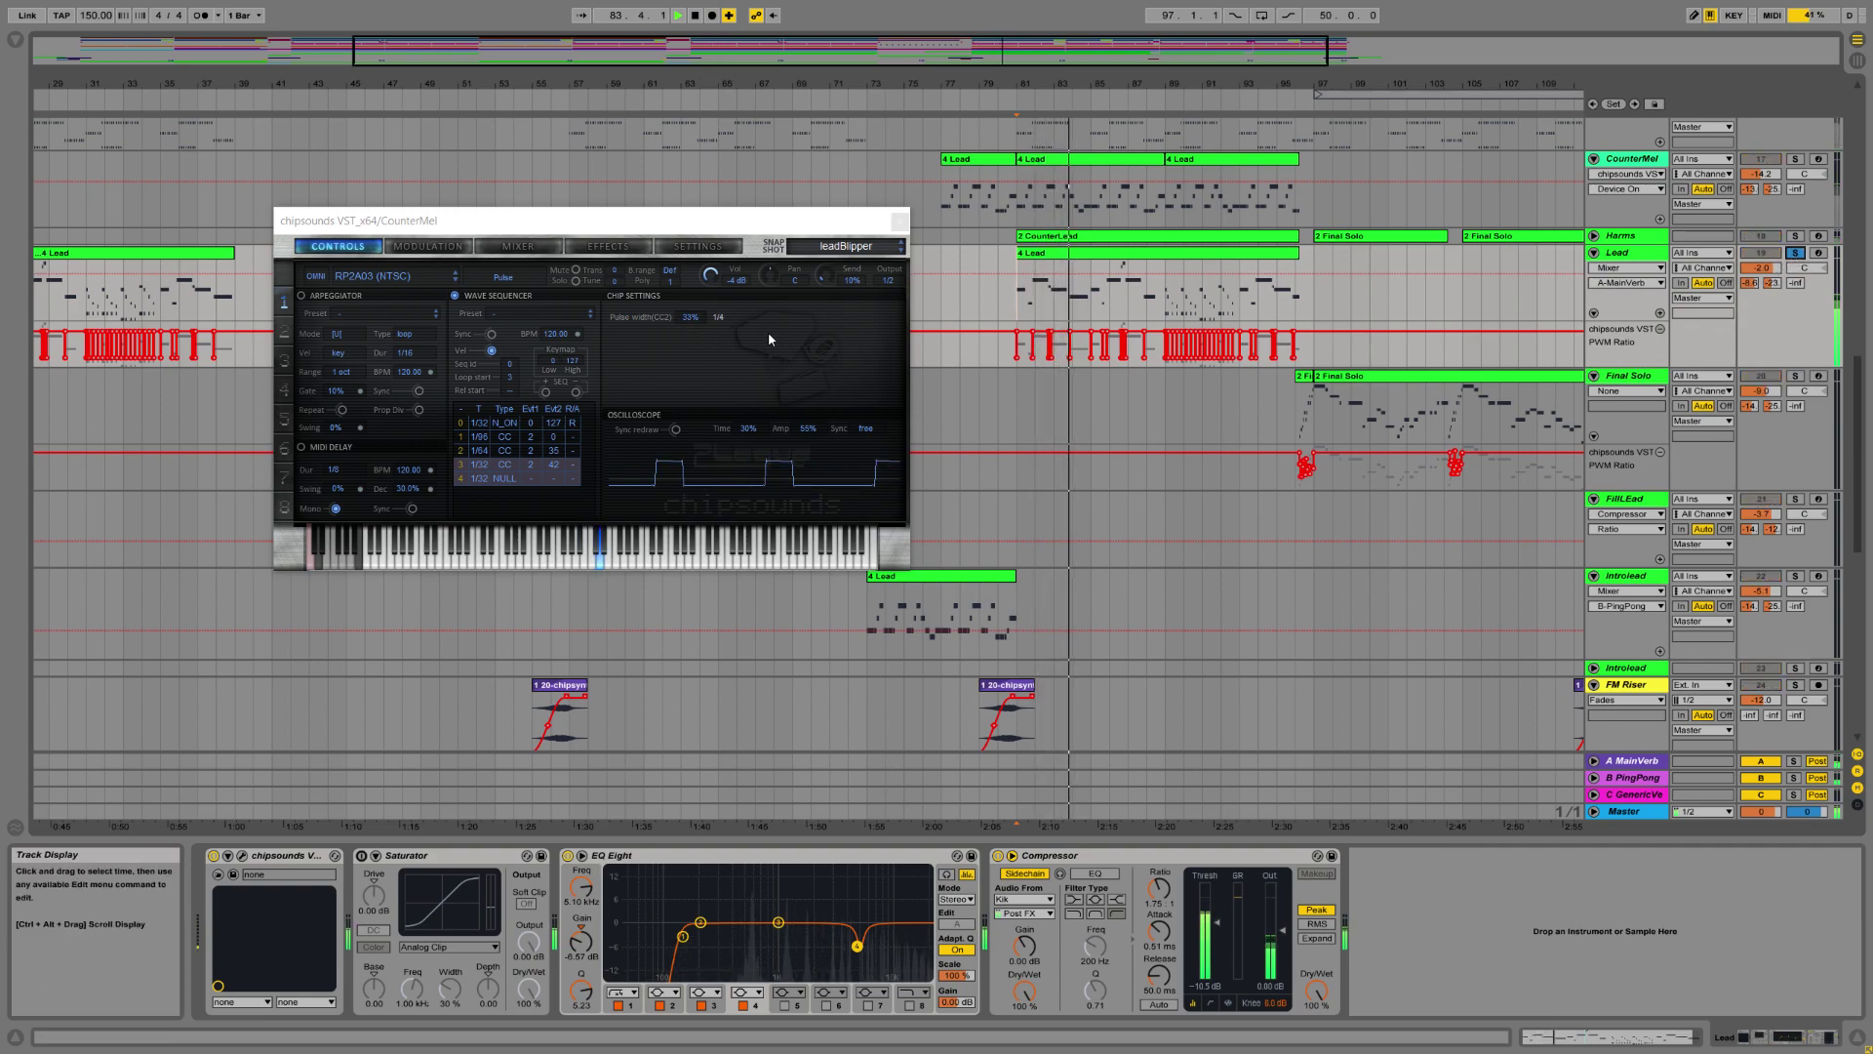
{"action": "left_click", "coordinate": [1796, 252]}
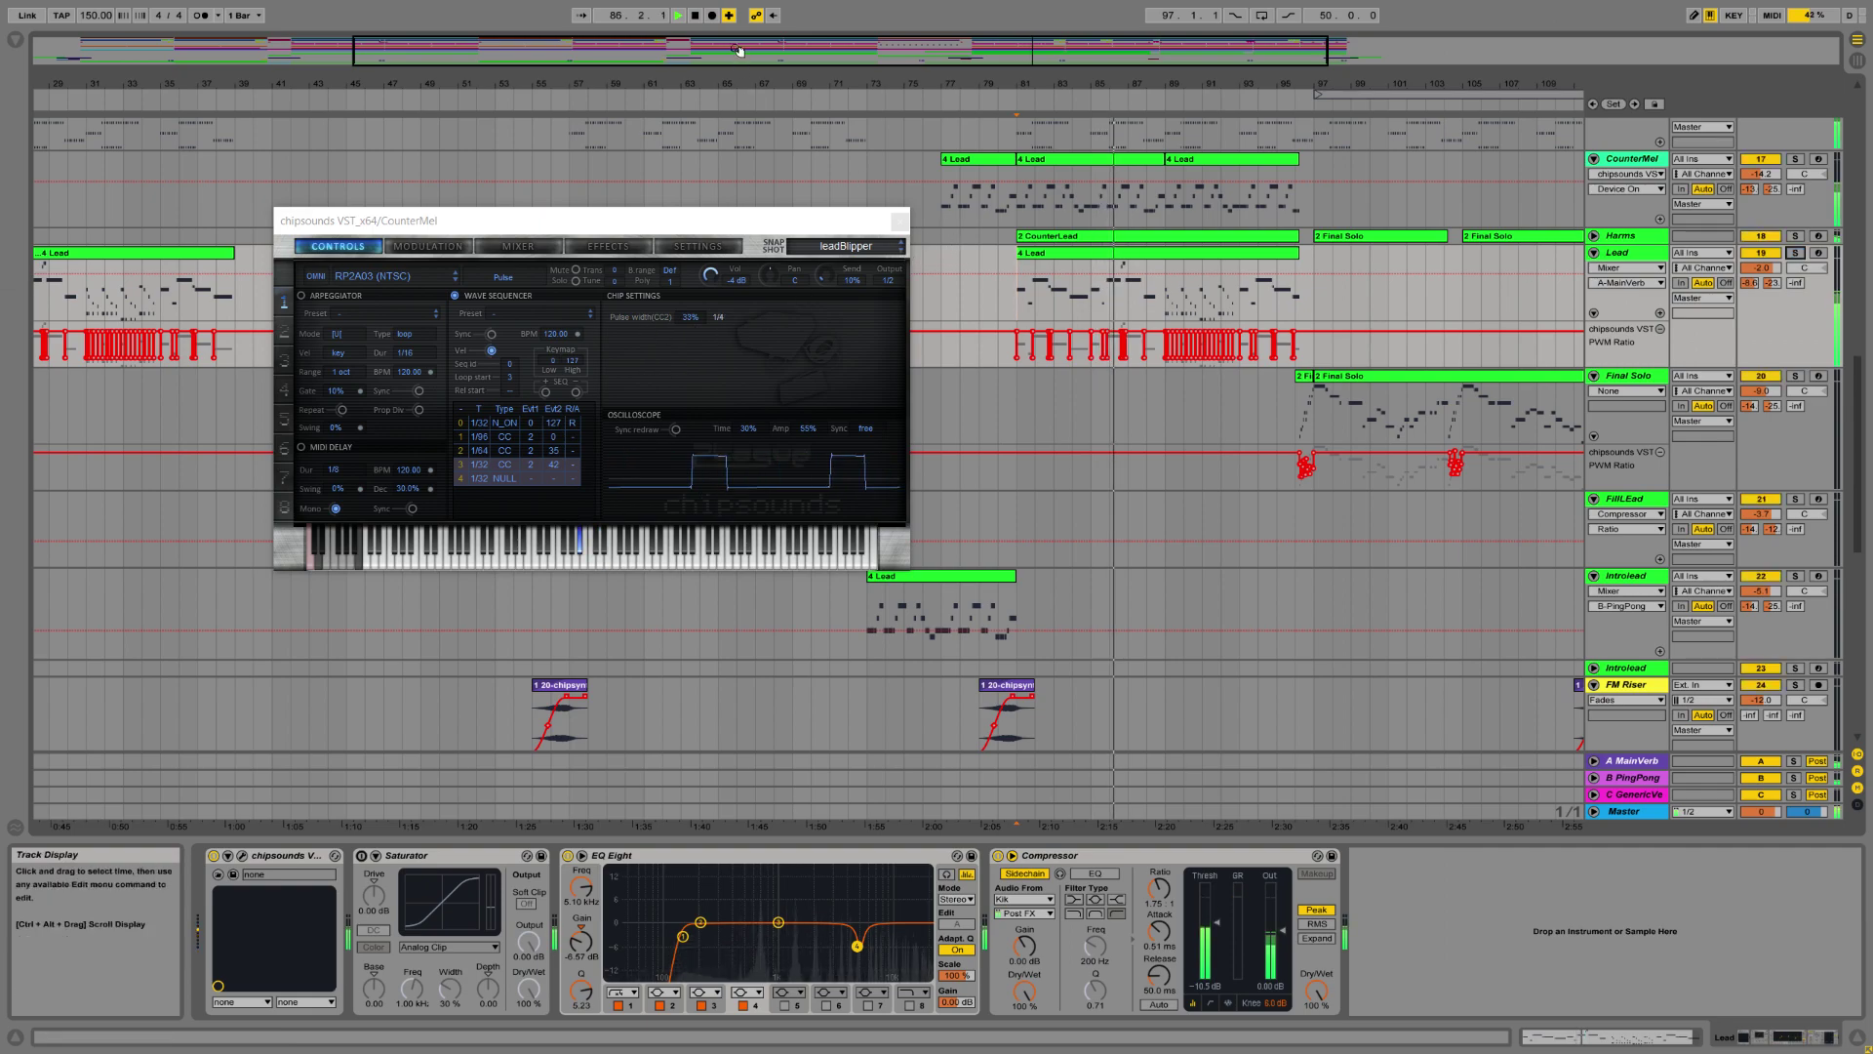
{"action": "key", "text": "space"}
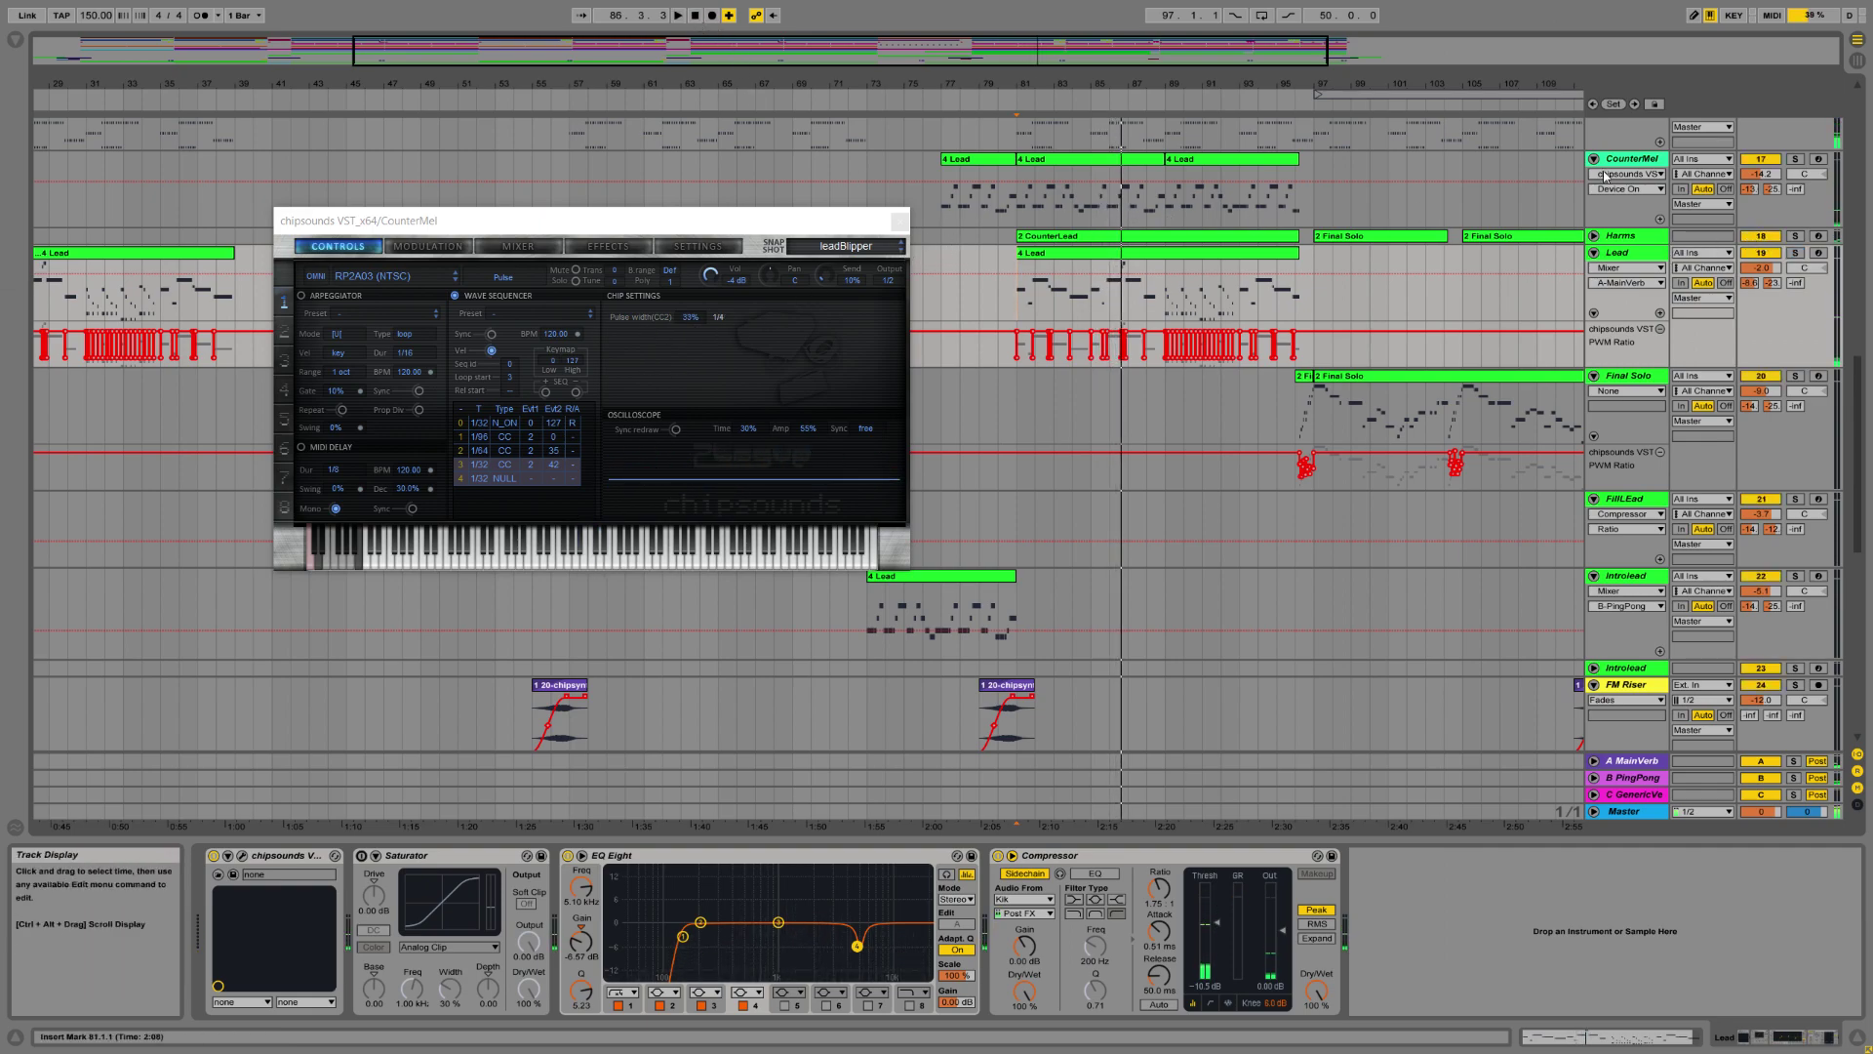
Audition CounterMel soloed from bar 81 with its chipsounds oscilloscope in view, stop playback, and close the plug-in window.
{"action": "left_click", "coordinate": [1795, 159]}
{"action": "left_click", "coordinate": [683, 15]}
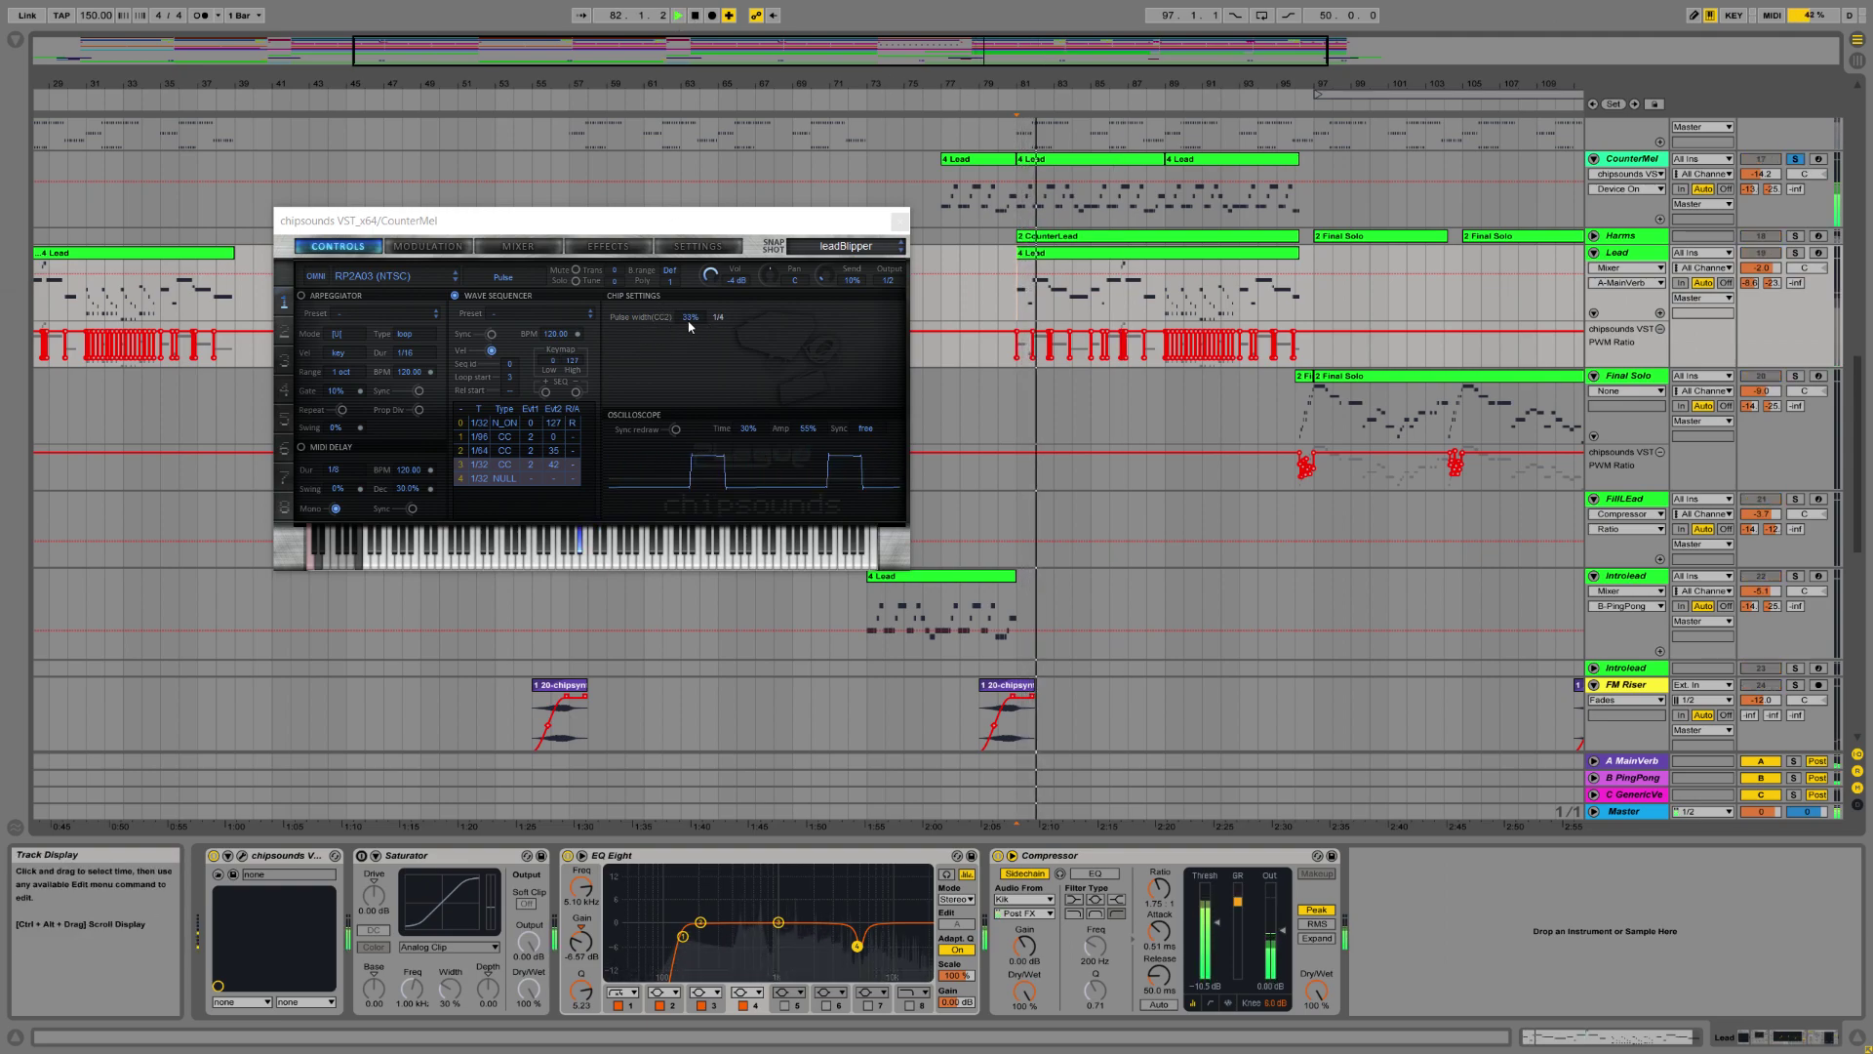
{"action": "left_click", "coordinate": [696, 17]}
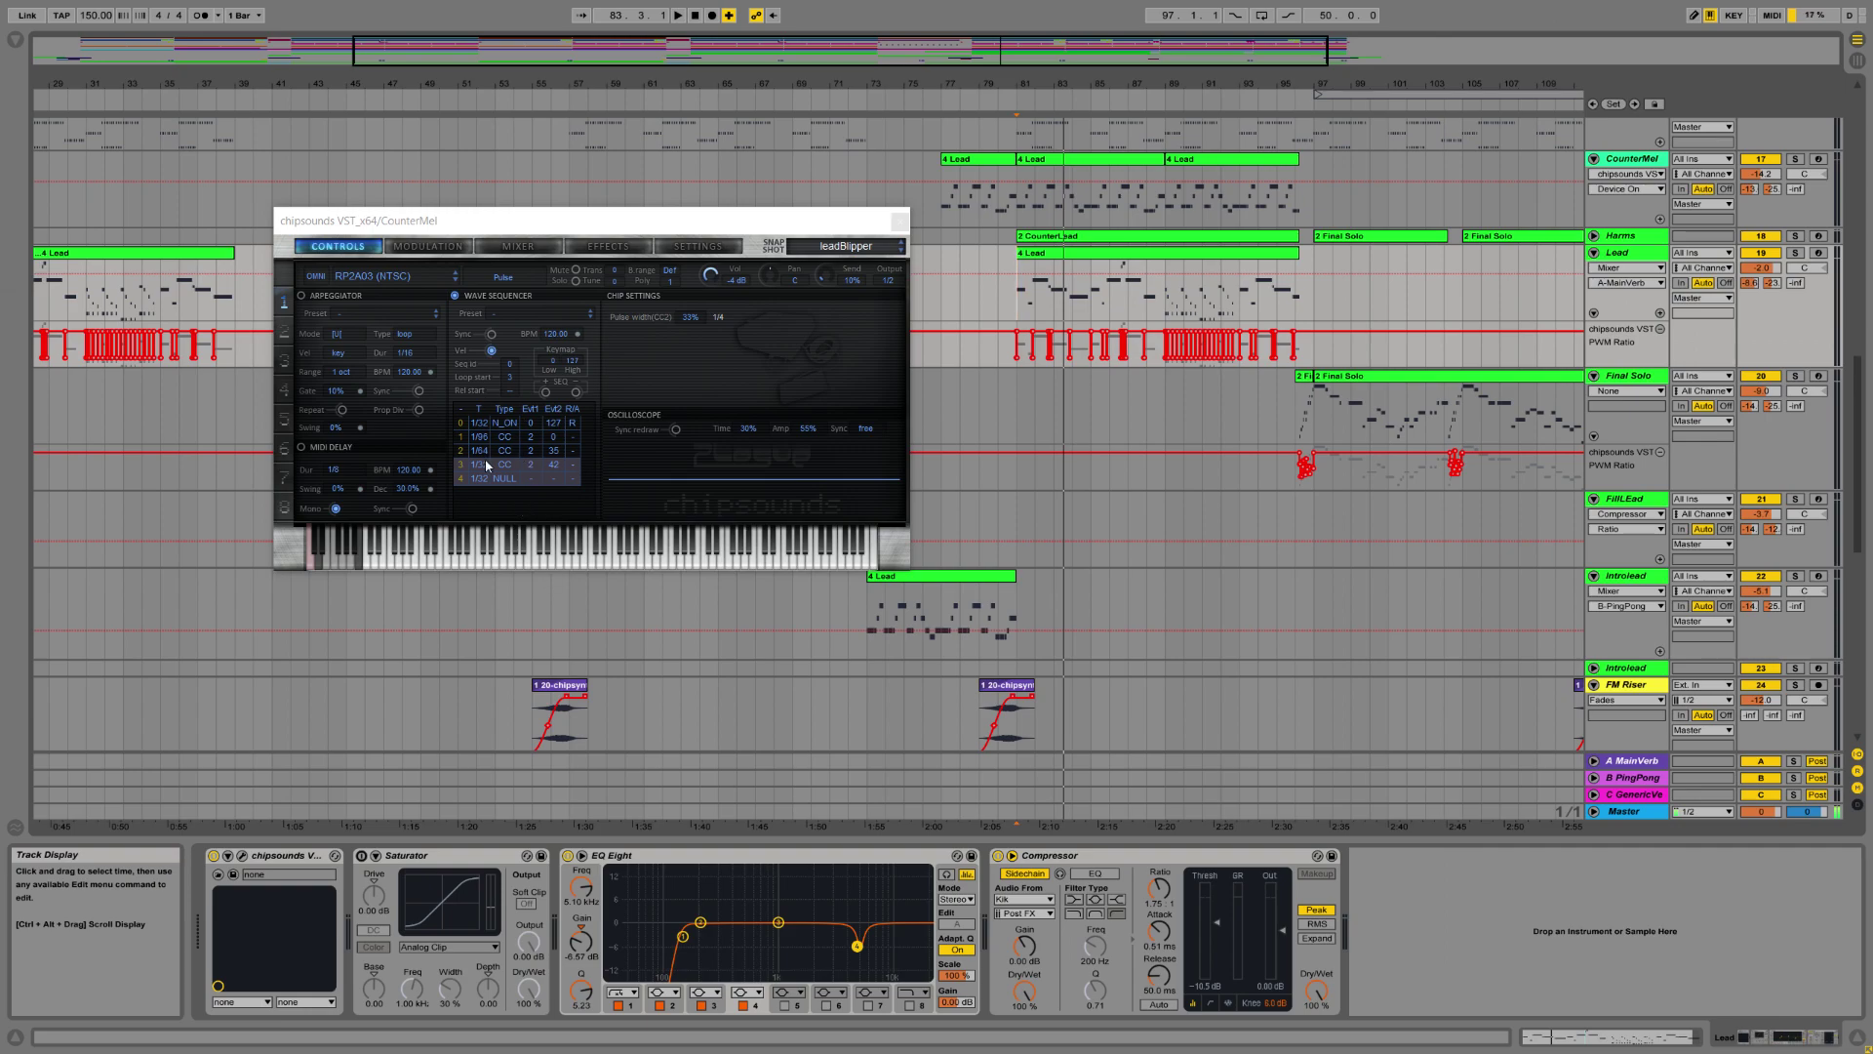
{"action": "left_click_drag", "start_coordinate": [527, 556], "coordinate": [766, 547]}
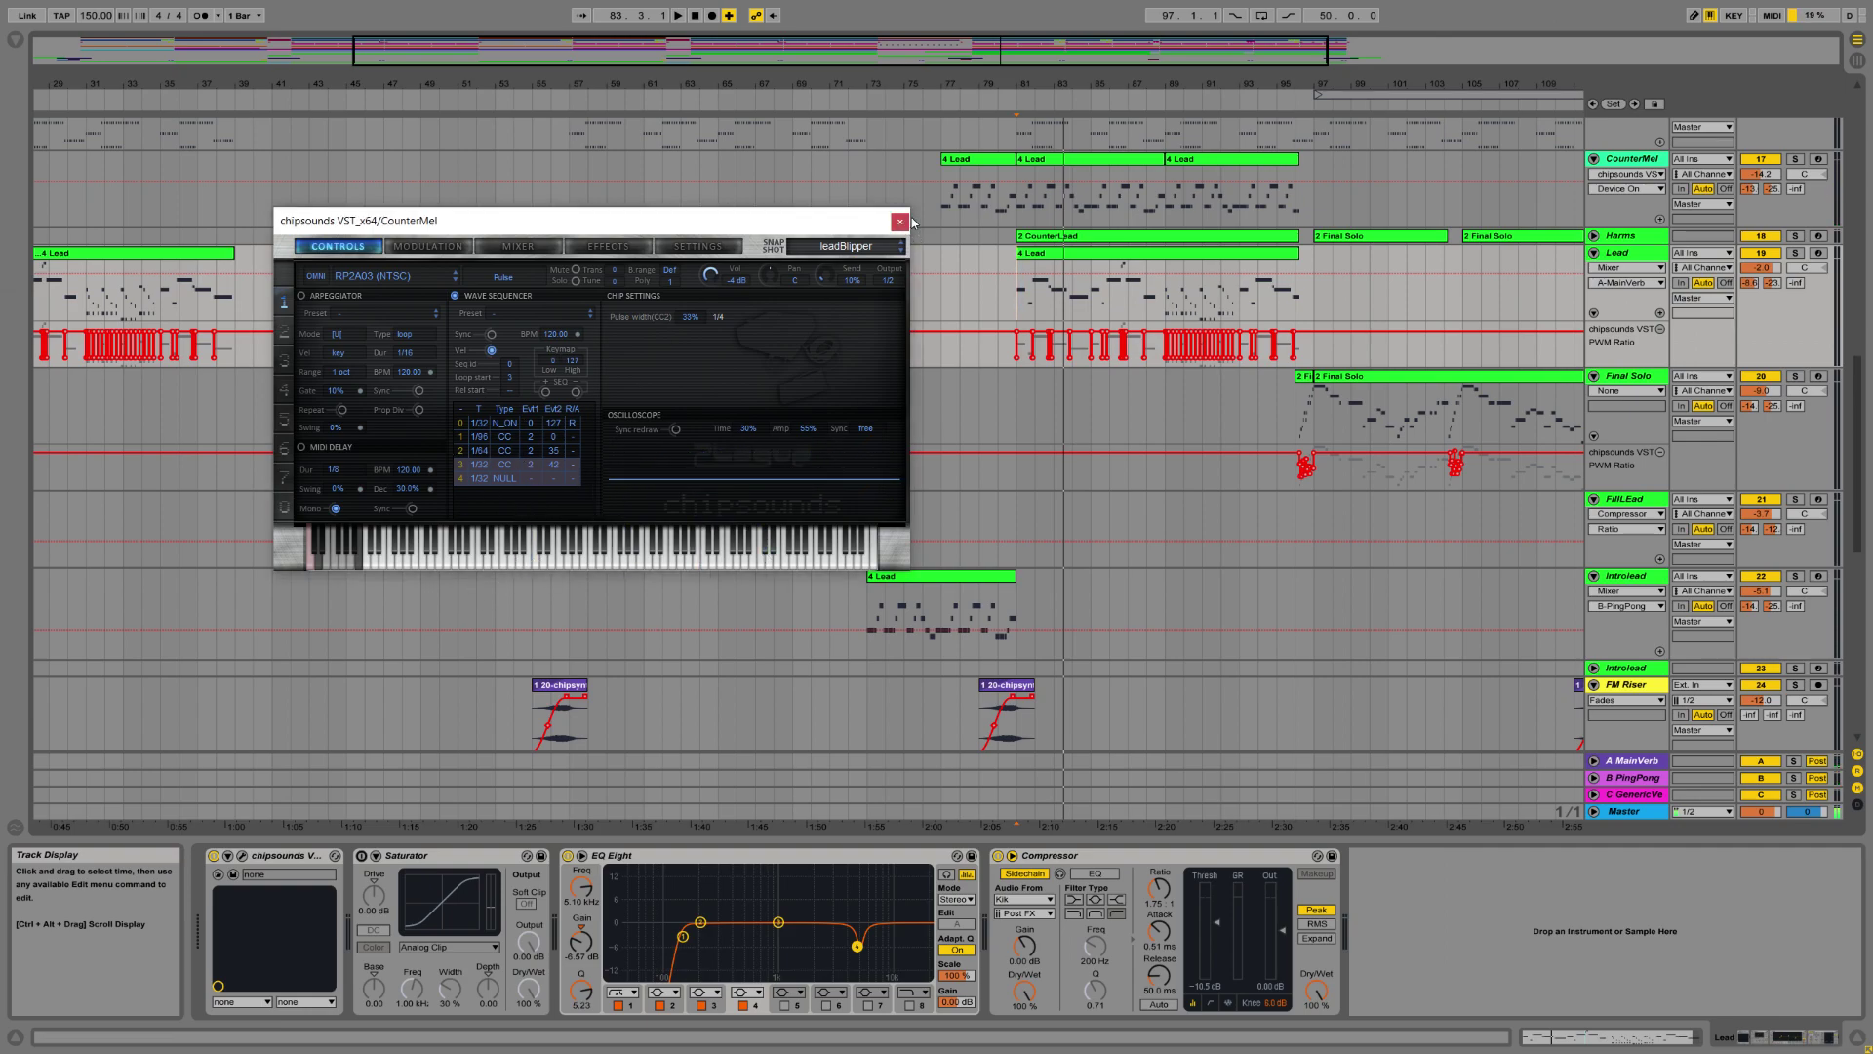
{"action": "left_click", "coordinate": [899, 222]}
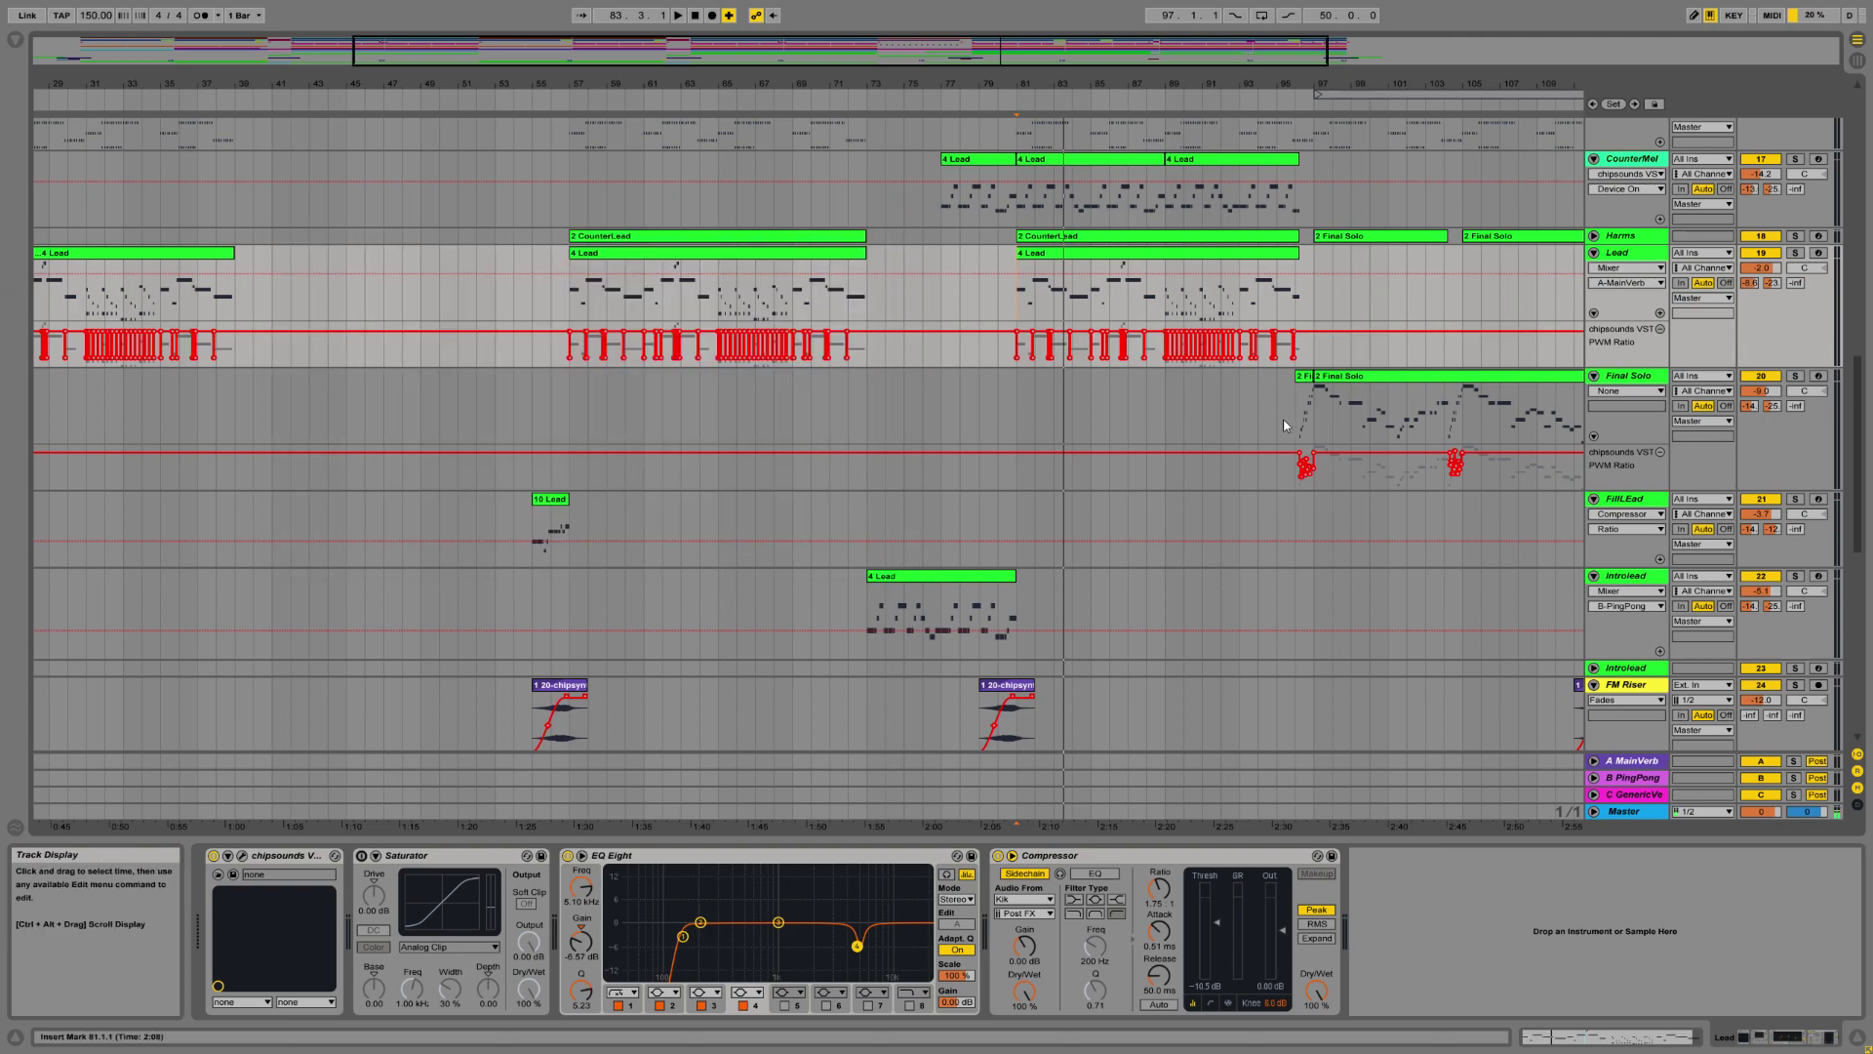
Audition the Final Solo track soloed from bar 96, stop playback and release the solo.
{"action": "left_click_drag", "start_coordinate": [1073, 86], "coordinate": [706, 88]}
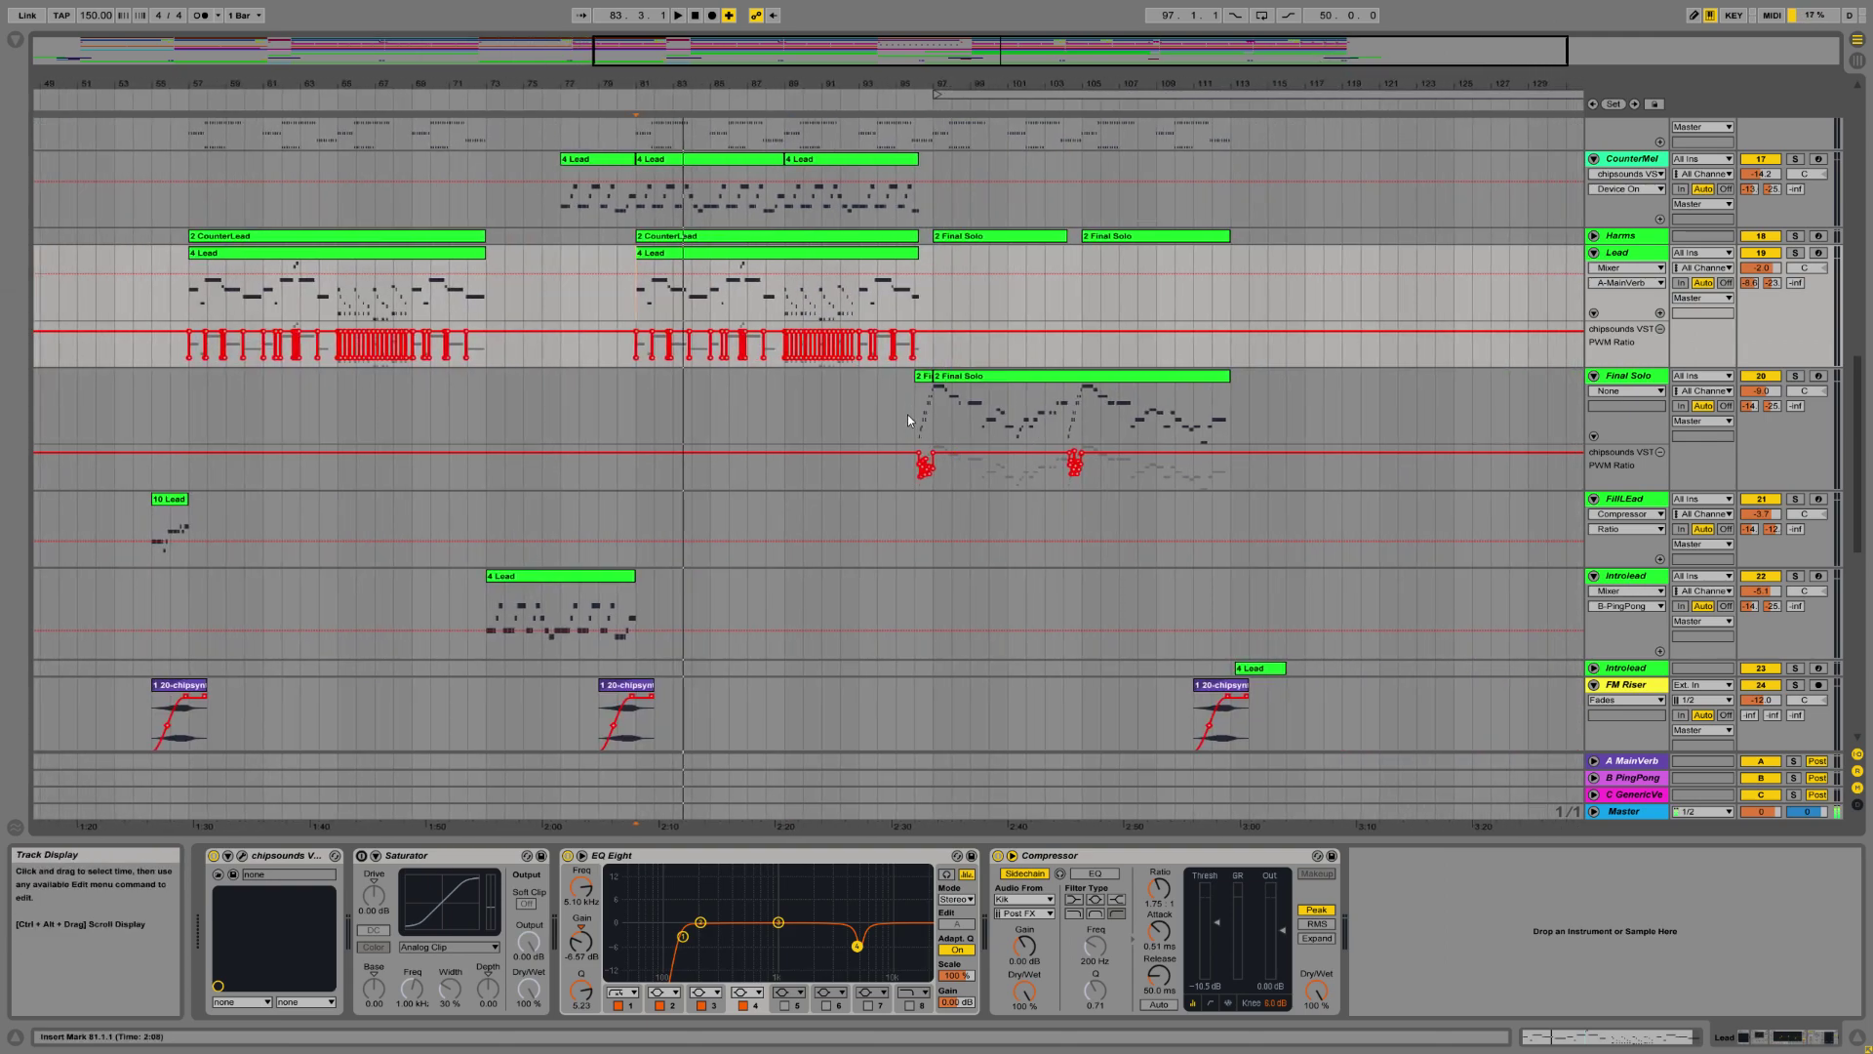
{"action": "left_click_drag", "start_coordinate": [1005, 86], "coordinate": [1005, 156]}
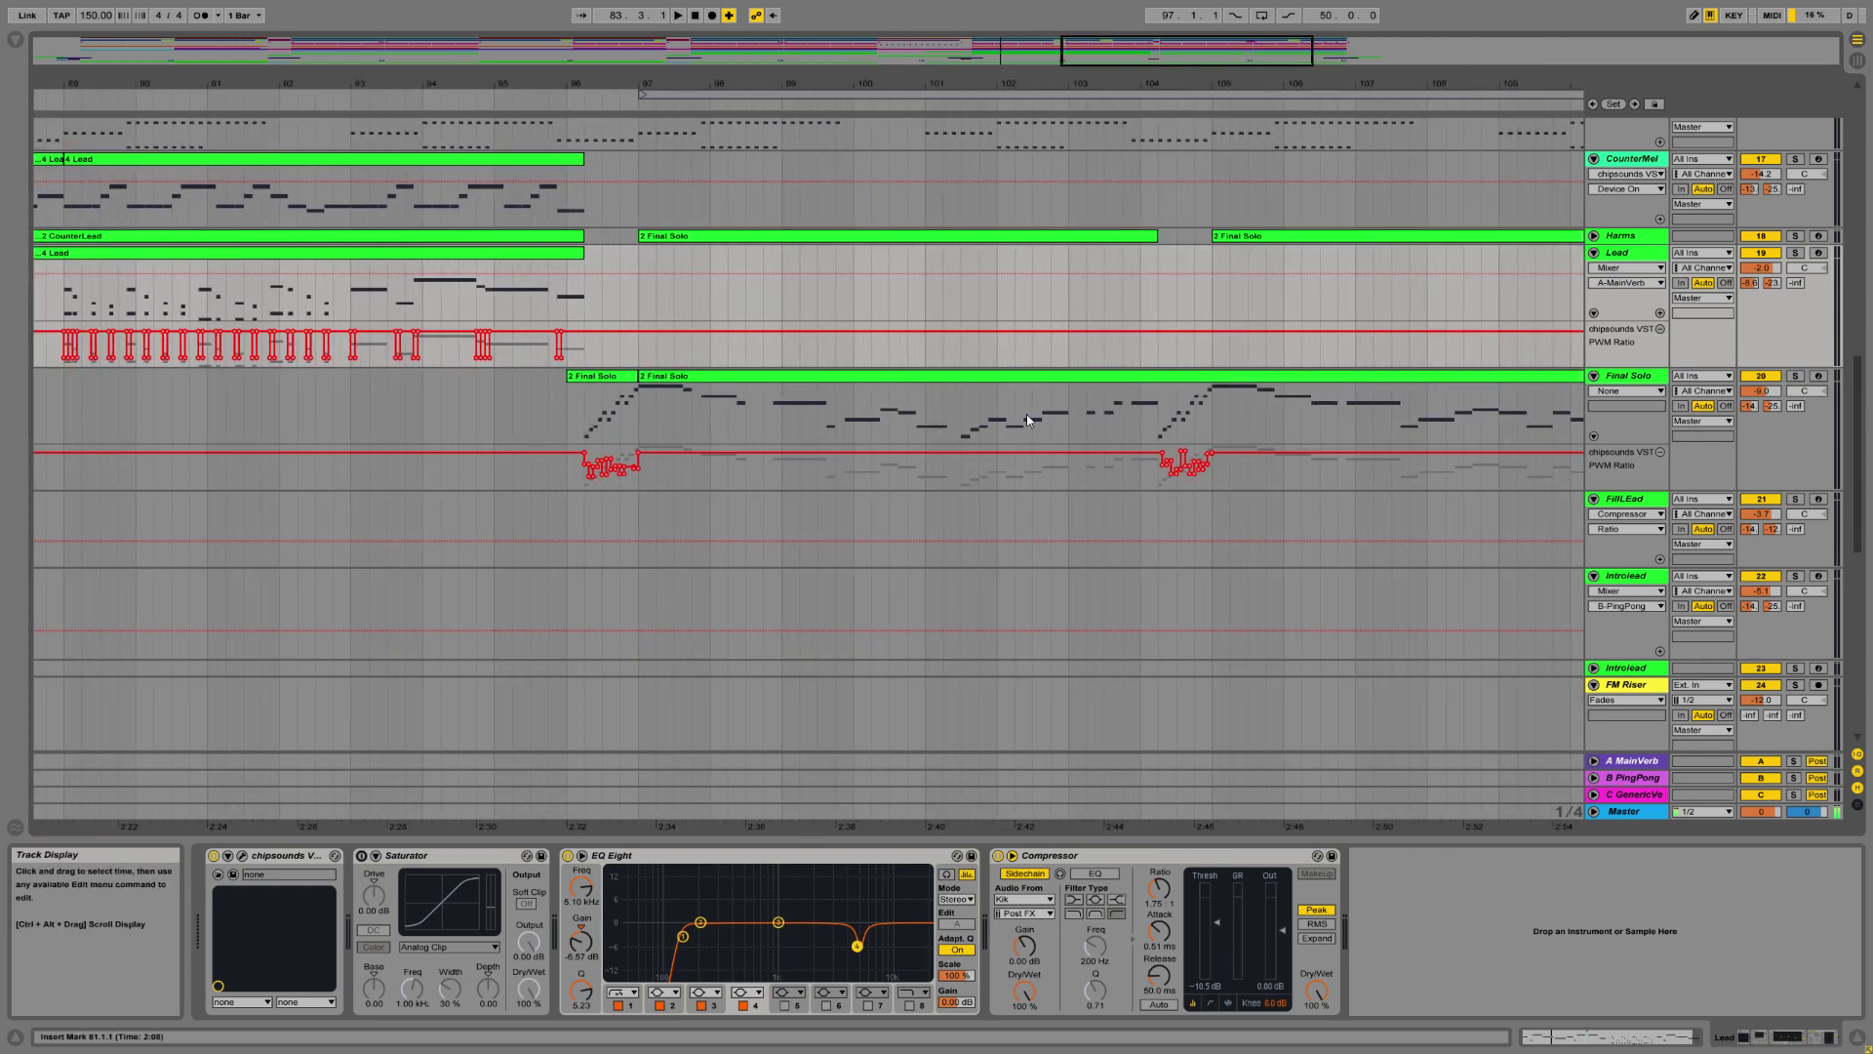
{"action": "left_click", "coordinate": [578, 422]}
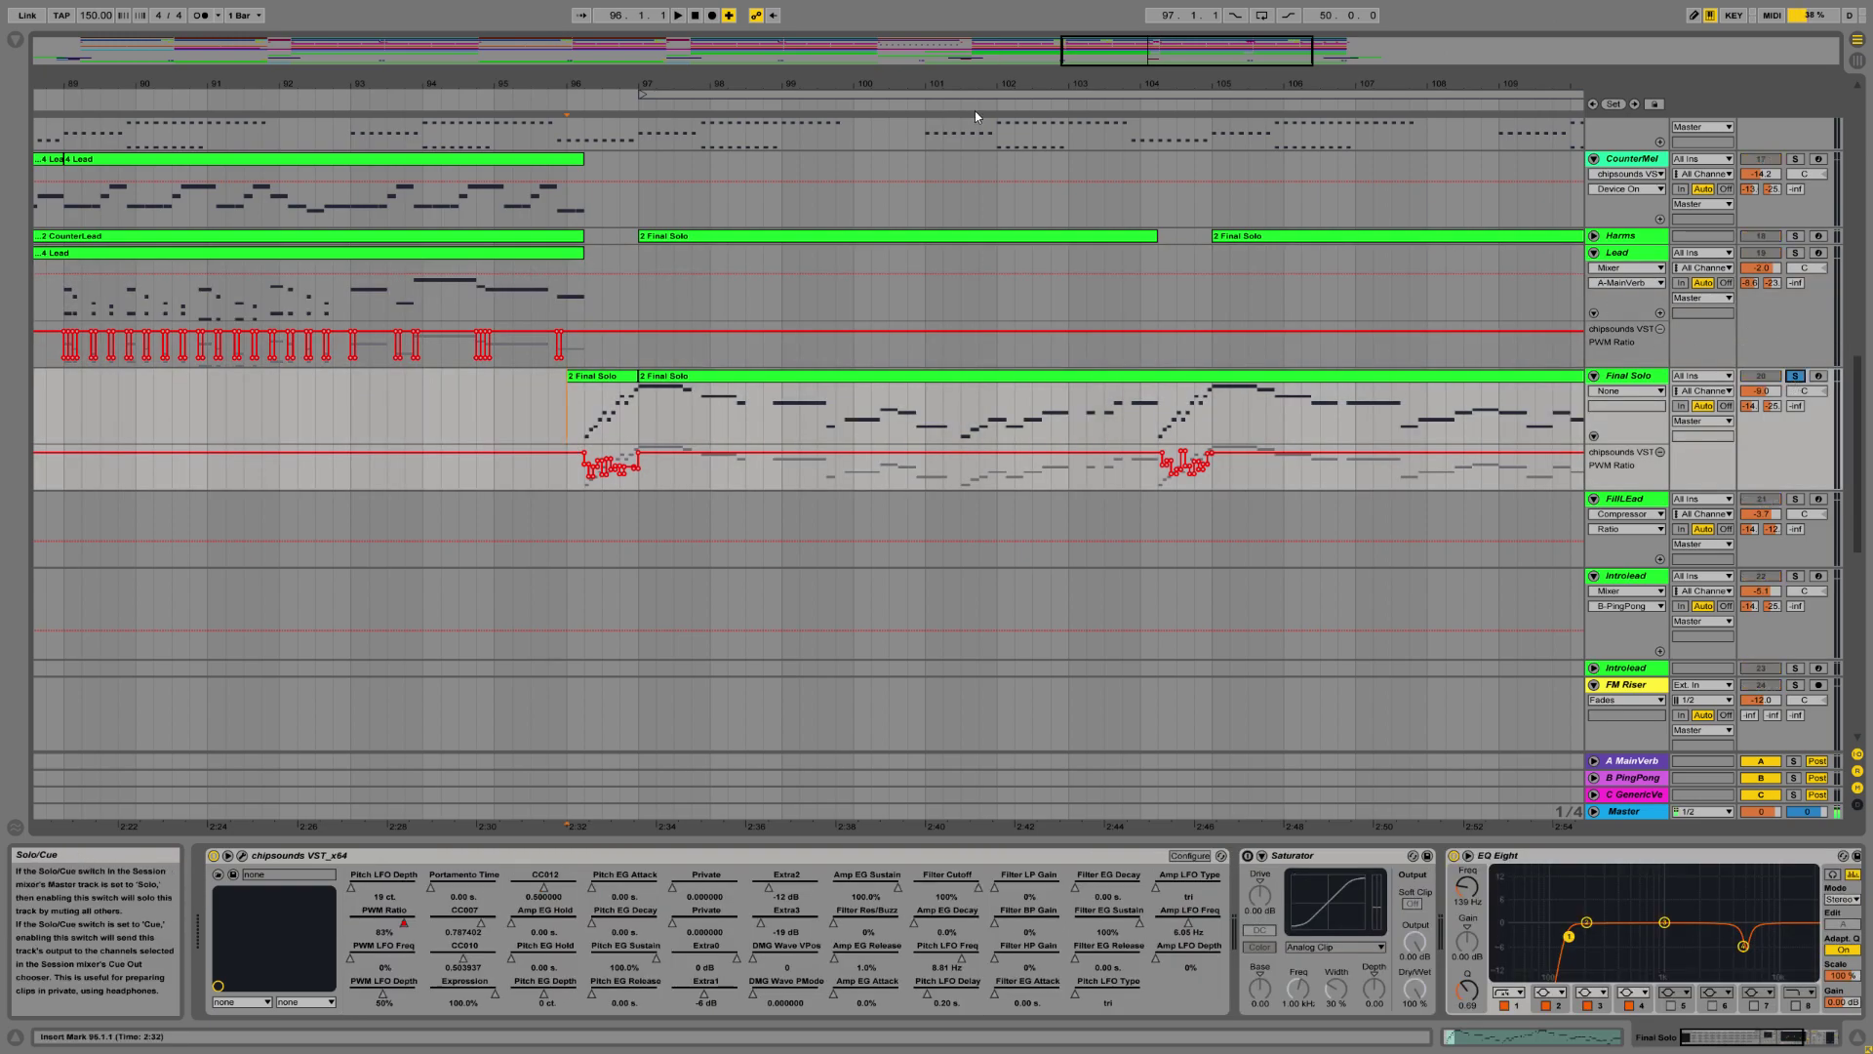
{"action": "left_click", "coordinate": [677, 14]}
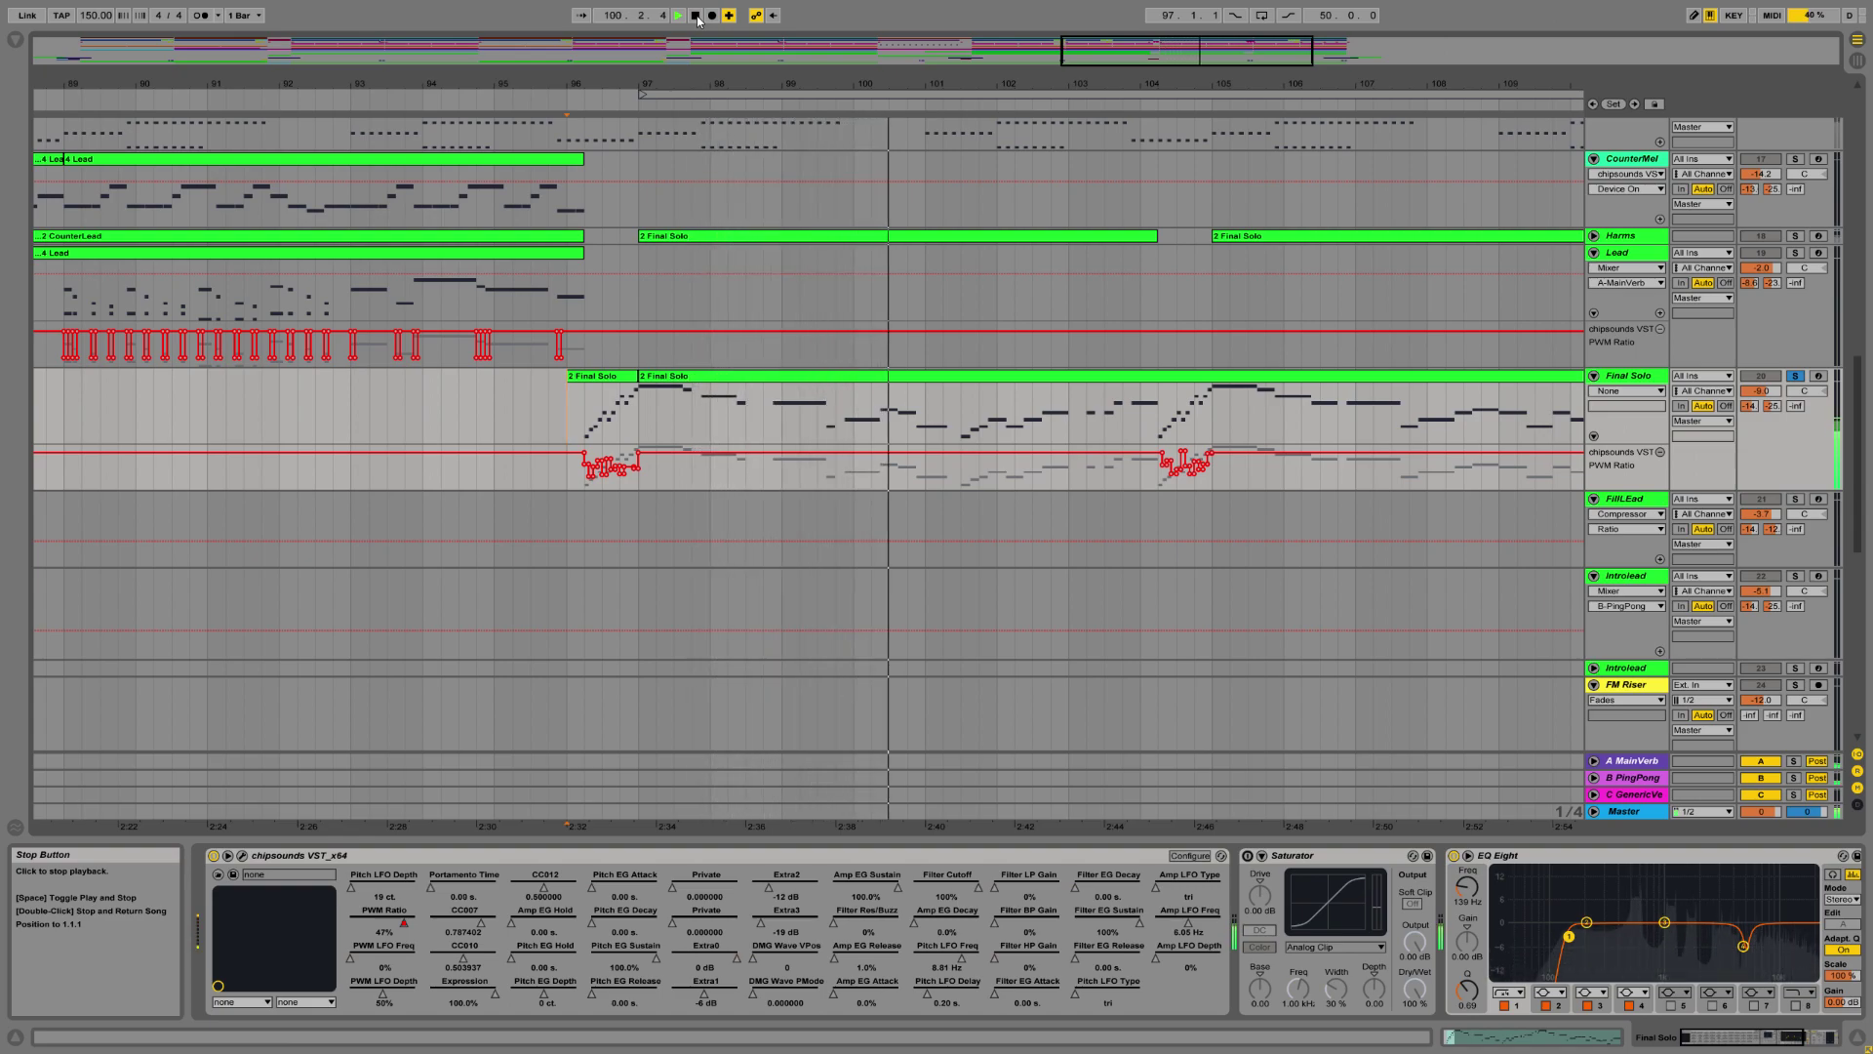
{"action": "left_click", "coordinate": [697, 16]}
{"action": "left_click", "coordinate": [1795, 376]}
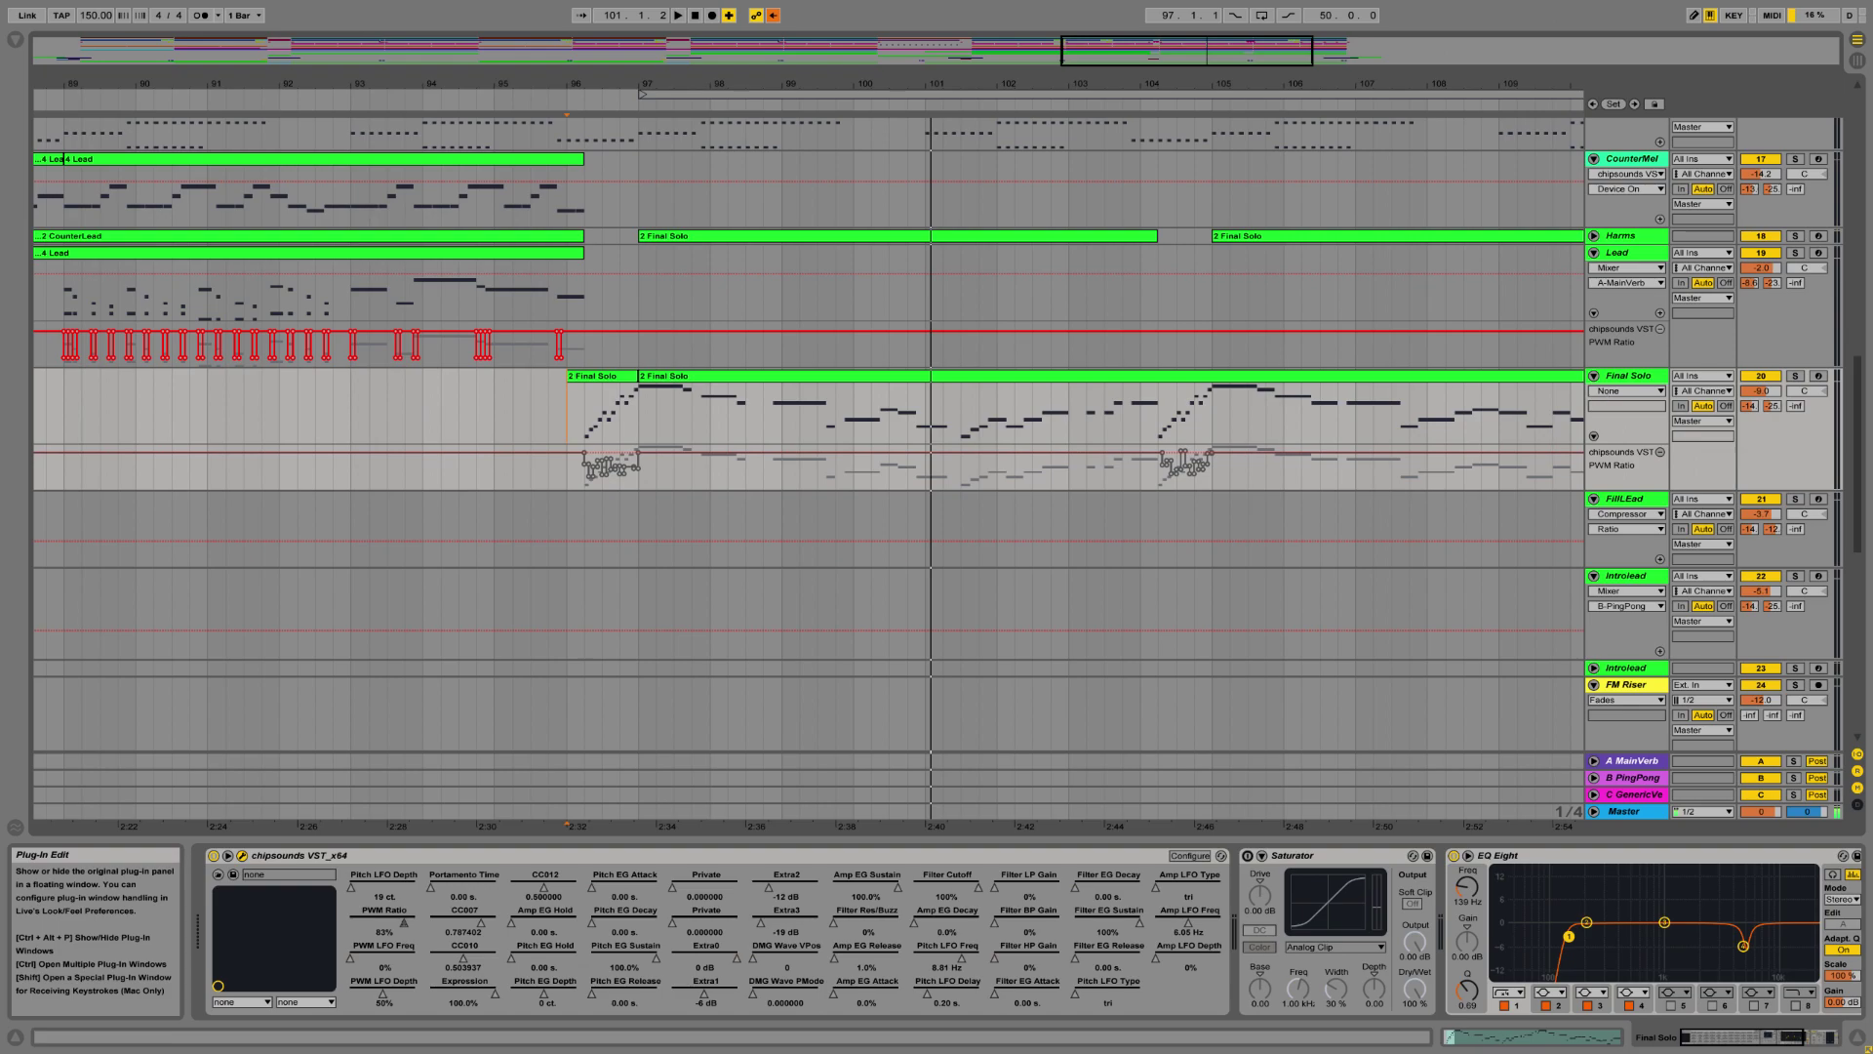
View the Final Solo track's chipsounds modulation settings, arm the track for recording, and close the plug-in window.
{"action": "left_click", "coordinate": [234, 871]}
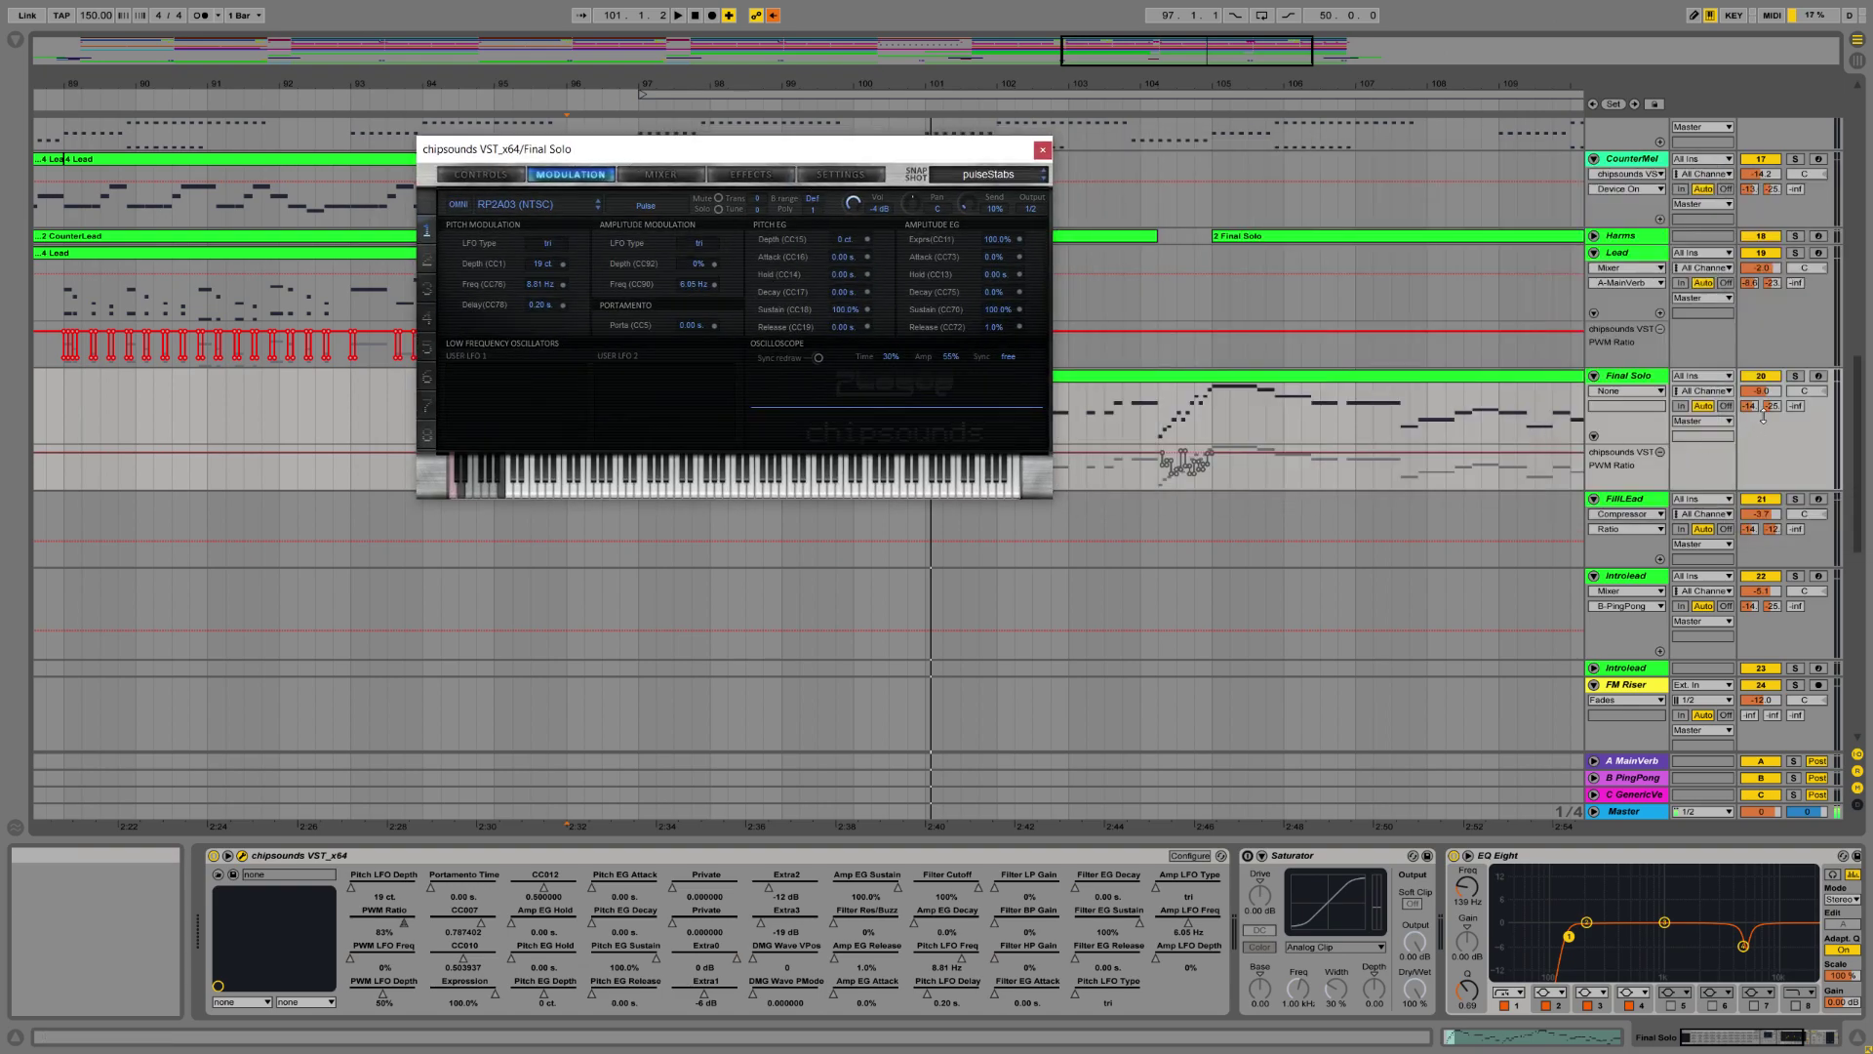
{"action": "left_click", "coordinate": [1820, 377]}
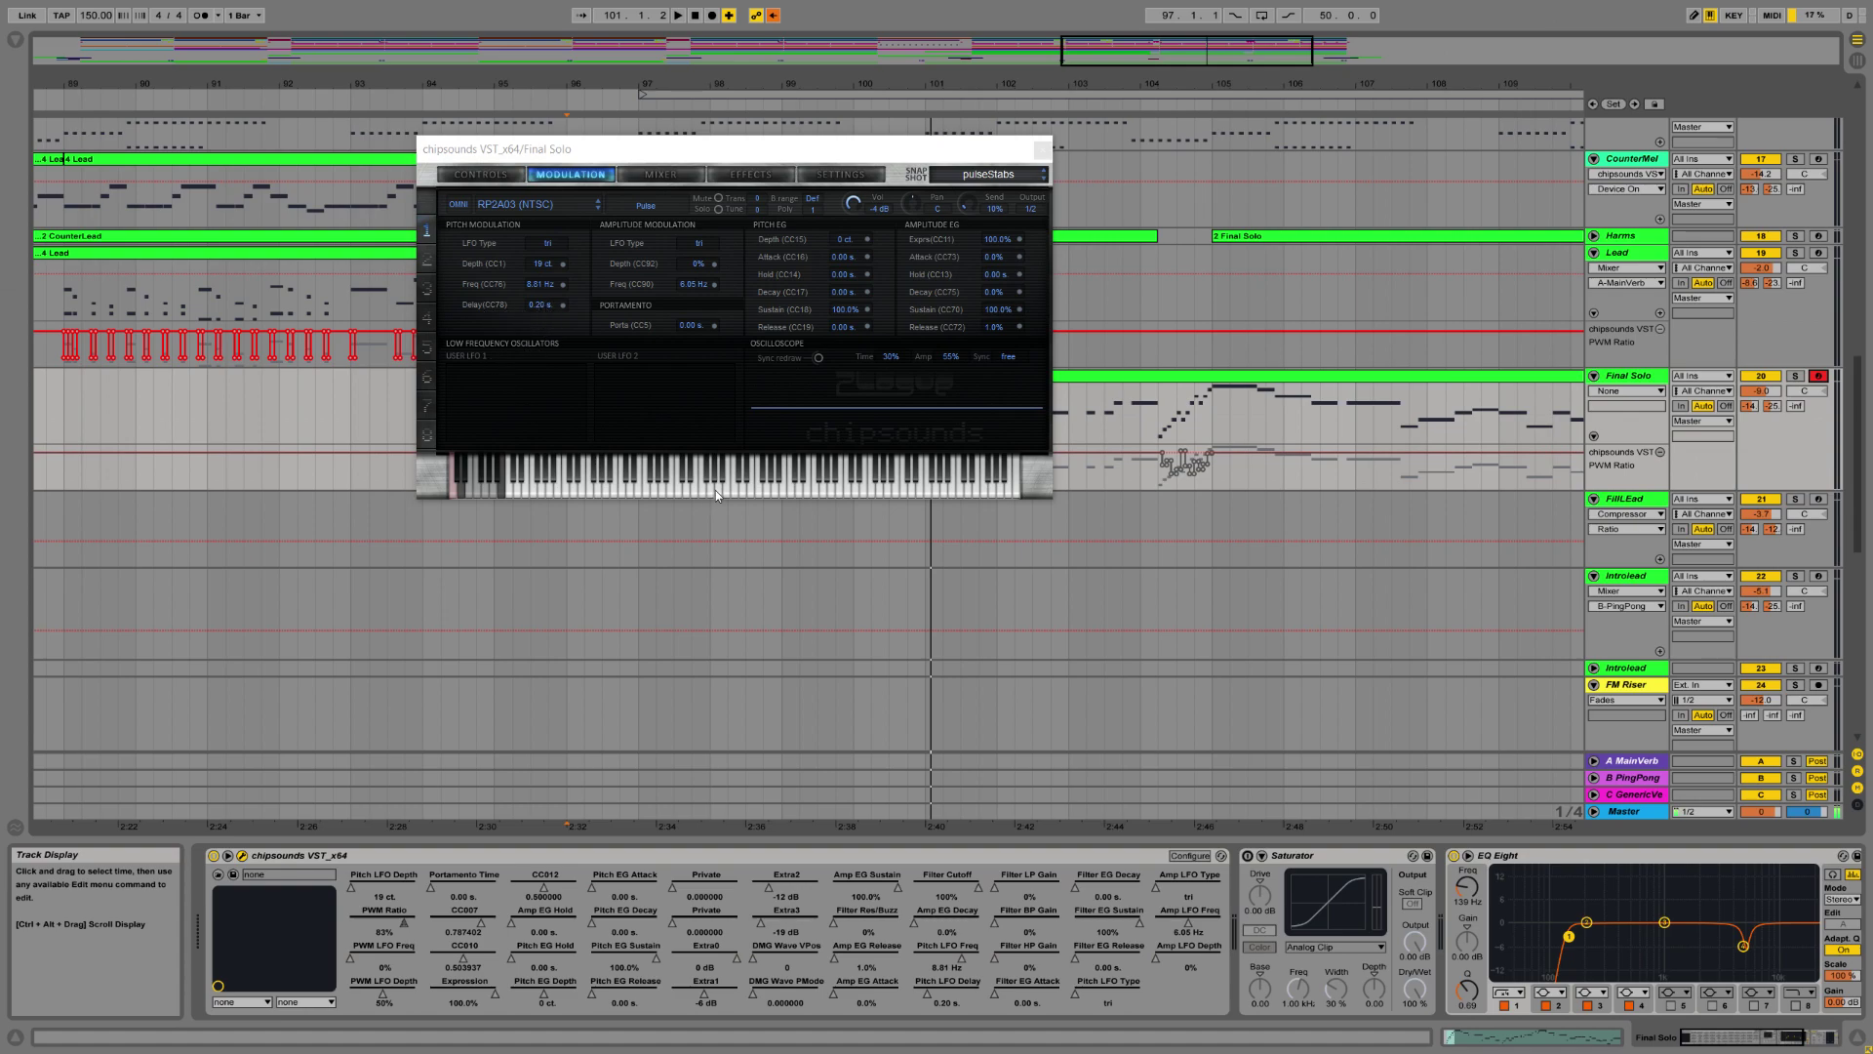
{"action": "left_click", "coordinate": [817, 496]}
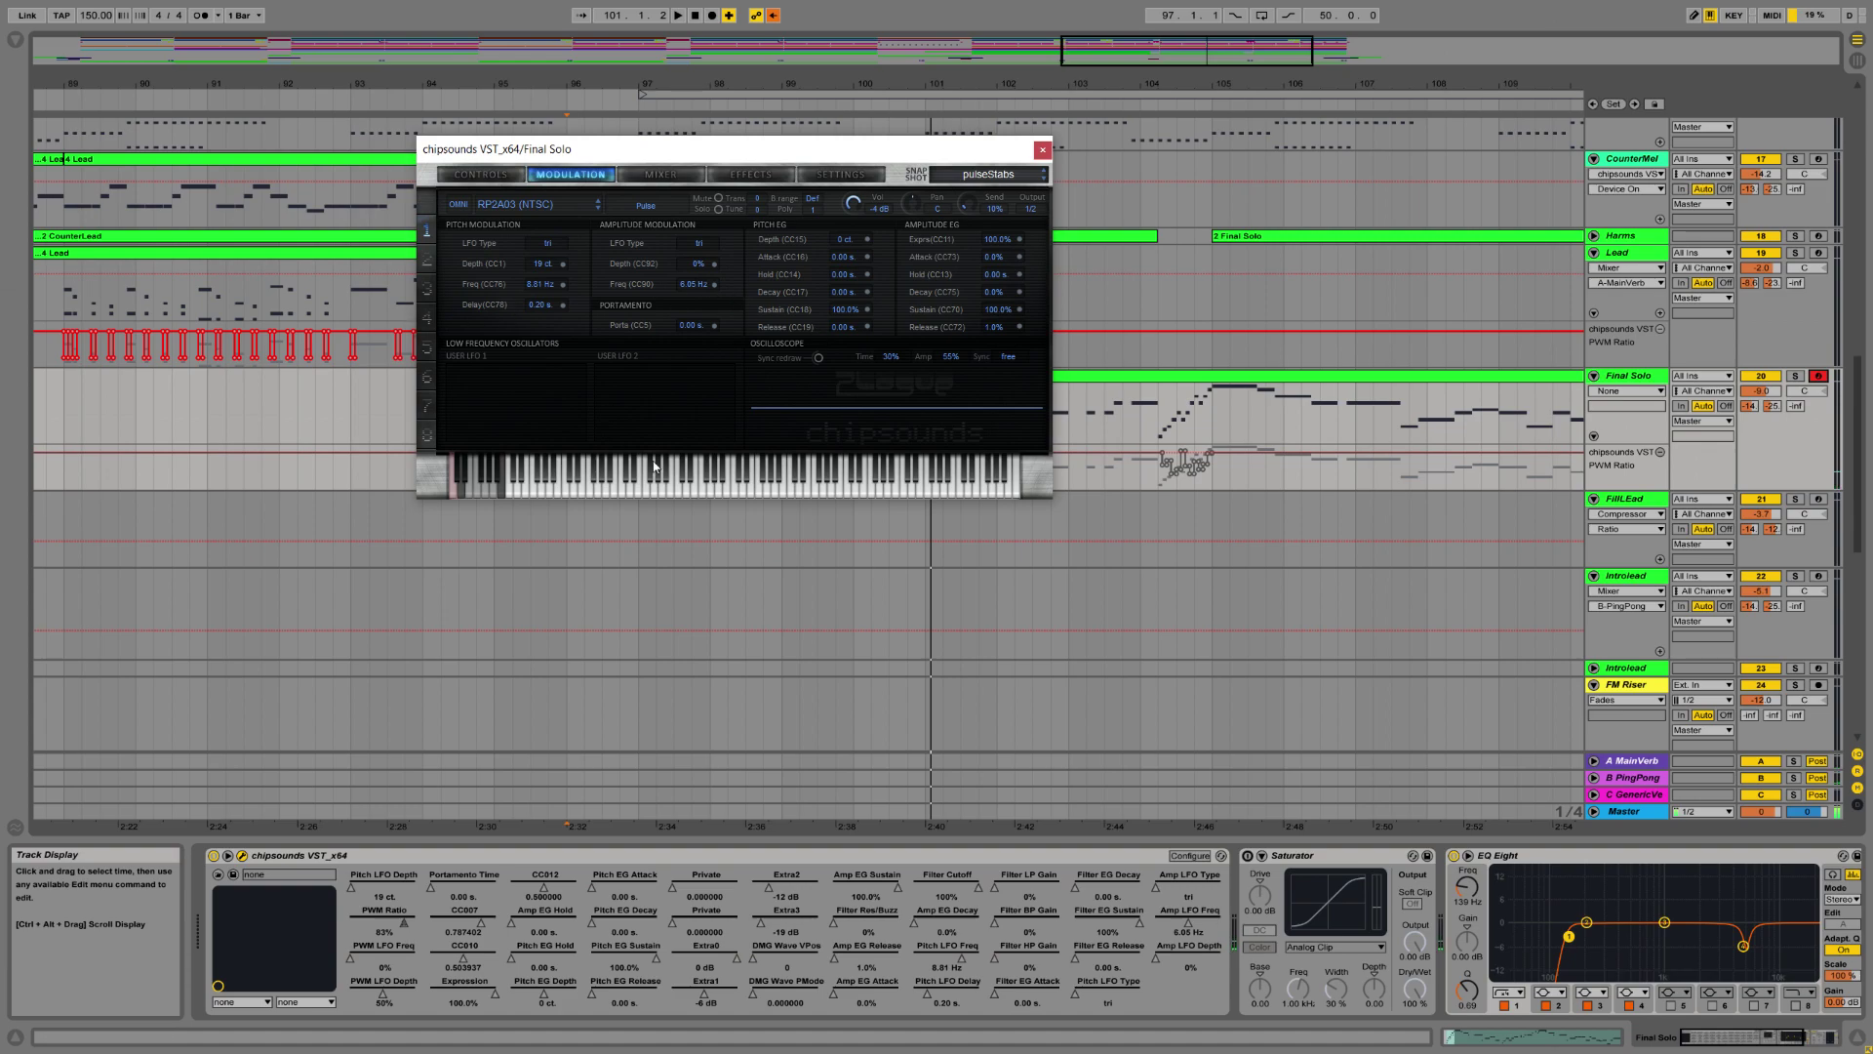
{"action": "left_click_drag", "start_coordinate": [968, 146], "coordinate": [833, 169]}
{"action": "left_click", "coordinate": [908, 171]}
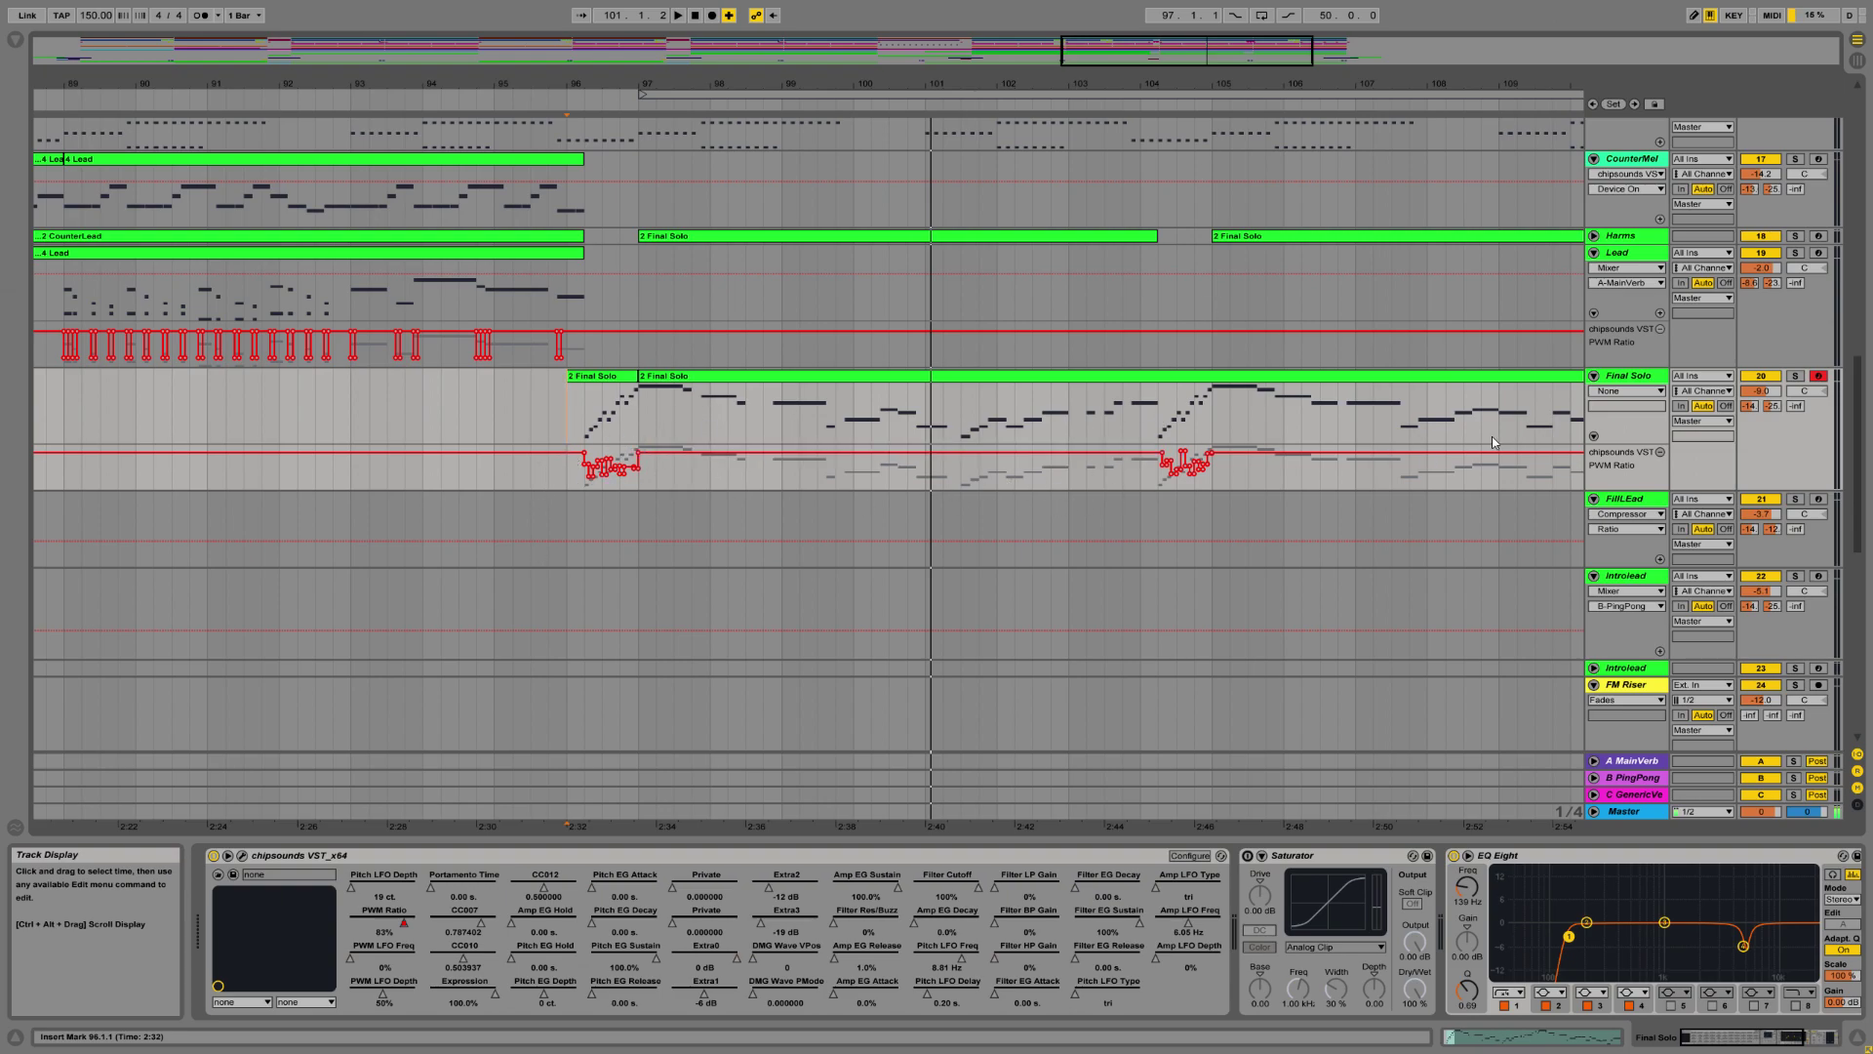
Examine the Final Solo notes and PWM Ratio automation around bar 104 up close.
{"action": "left_click_drag", "start_coordinate": [1064, 107], "coordinate": [1064, 99]}
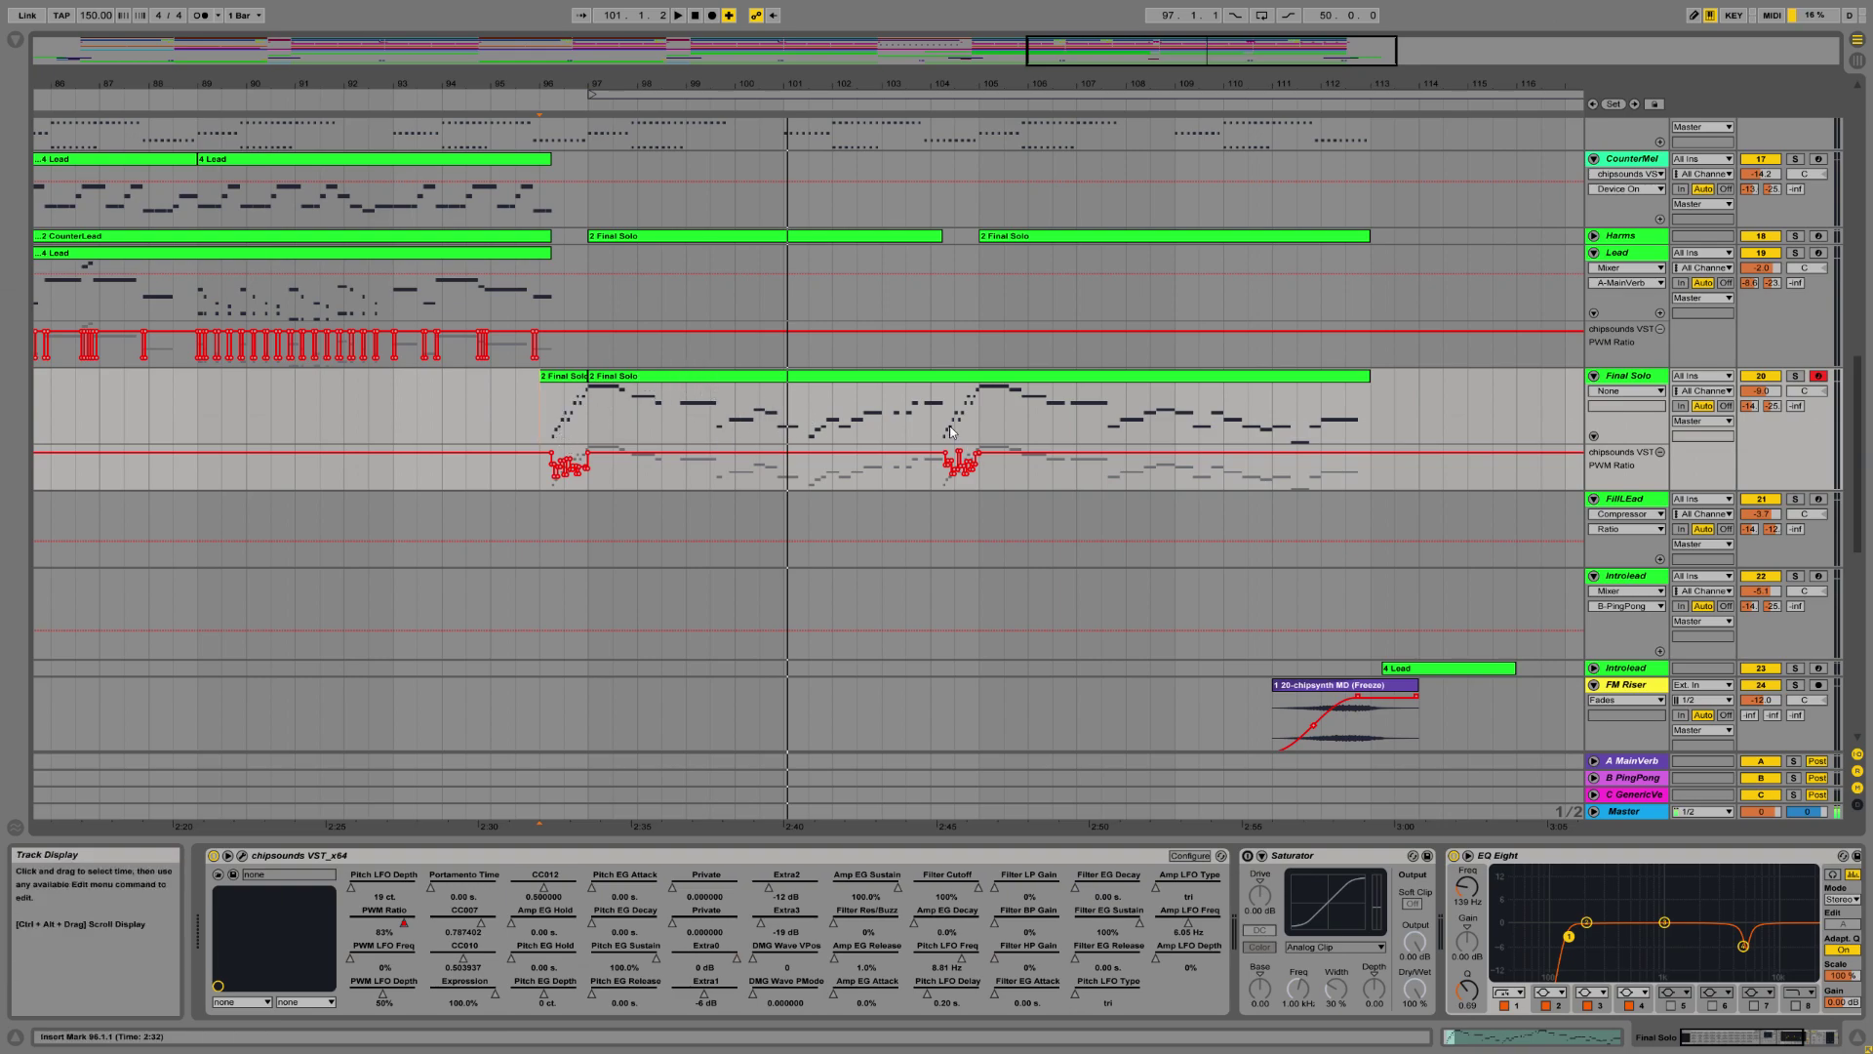
{"action": "scroll", "coordinate": [985, 389], "scroll_direction": "up", "scroll_amount": 5, "text": "ctrl"}
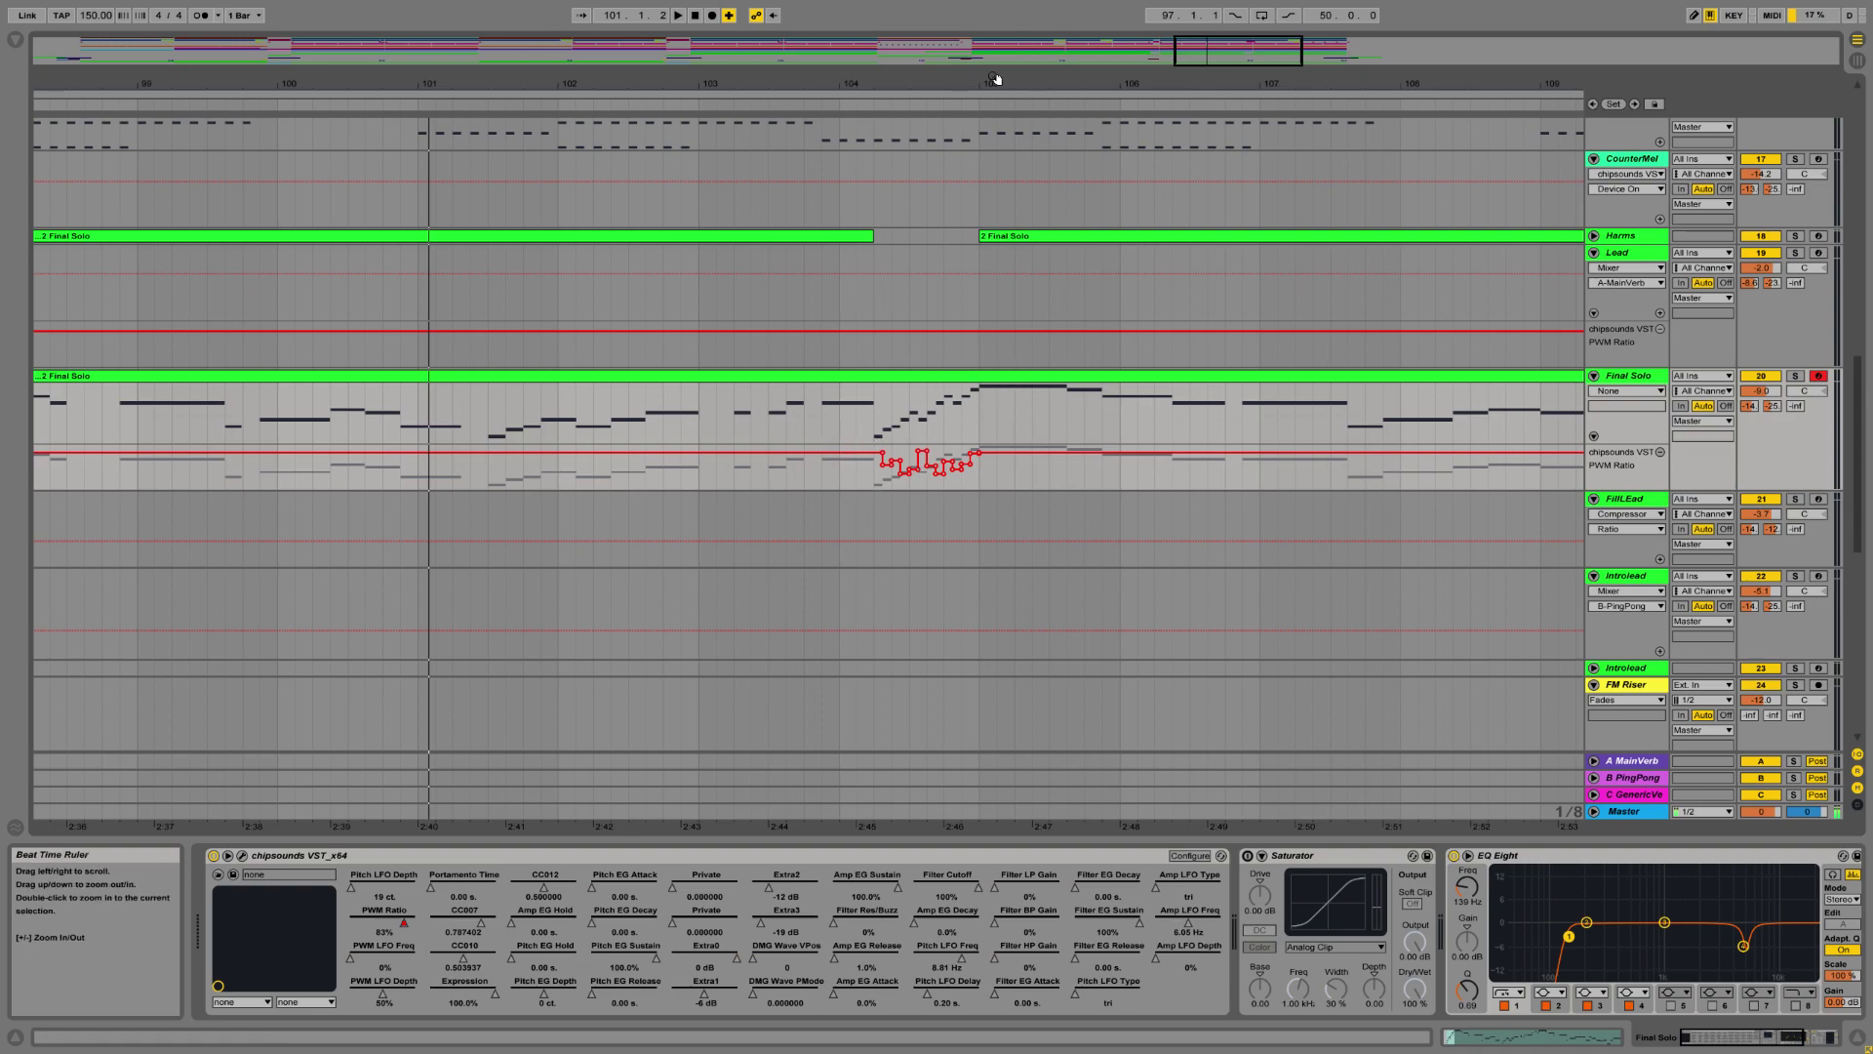
{"action": "scroll", "coordinate": [886, 356], "scroll_direction": "down", "scroll_amount": 8, "text": "ctrl"}
Unfold the second Introlead track, show its device chain with Cassette, and look over the effect tracks below it.
{"action": "scroll", "coordinate": [1023, 428], "scroll_direction": "down", "scroll_amount": 5}
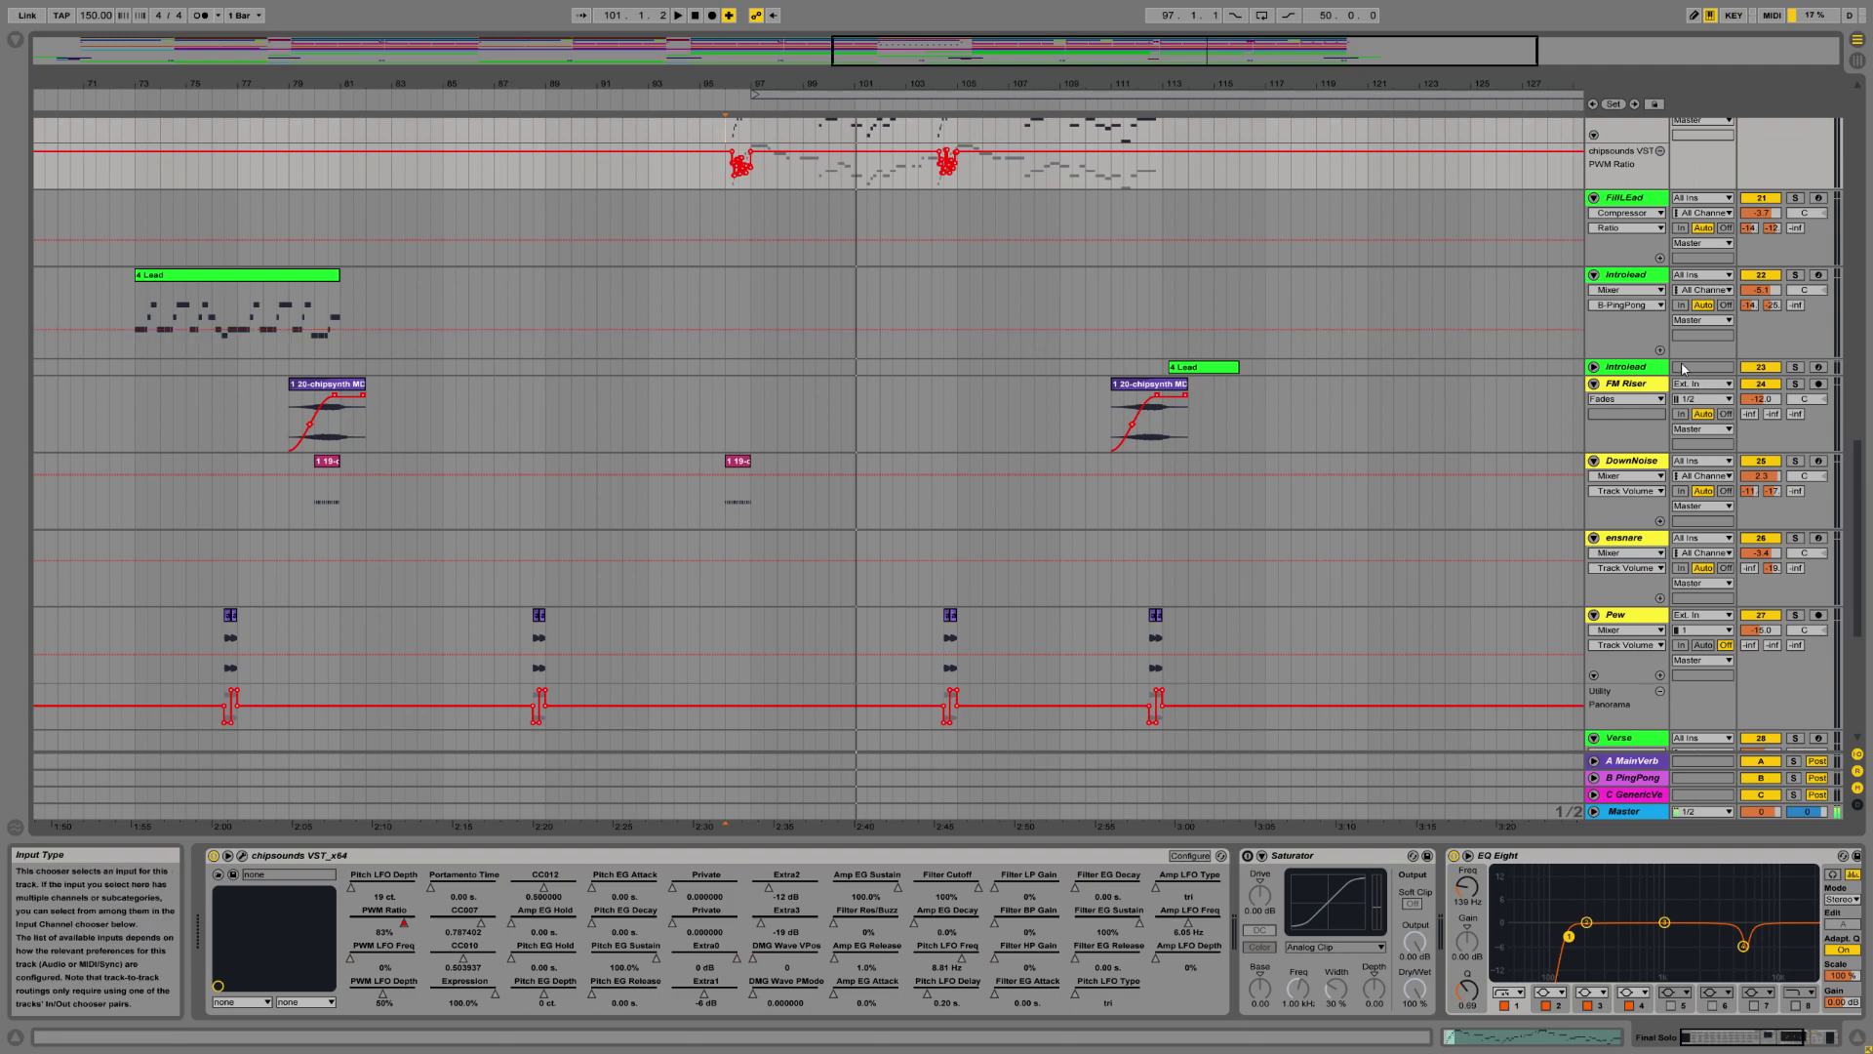
{"action": "left_click", "coordinate": [1594, 367]}
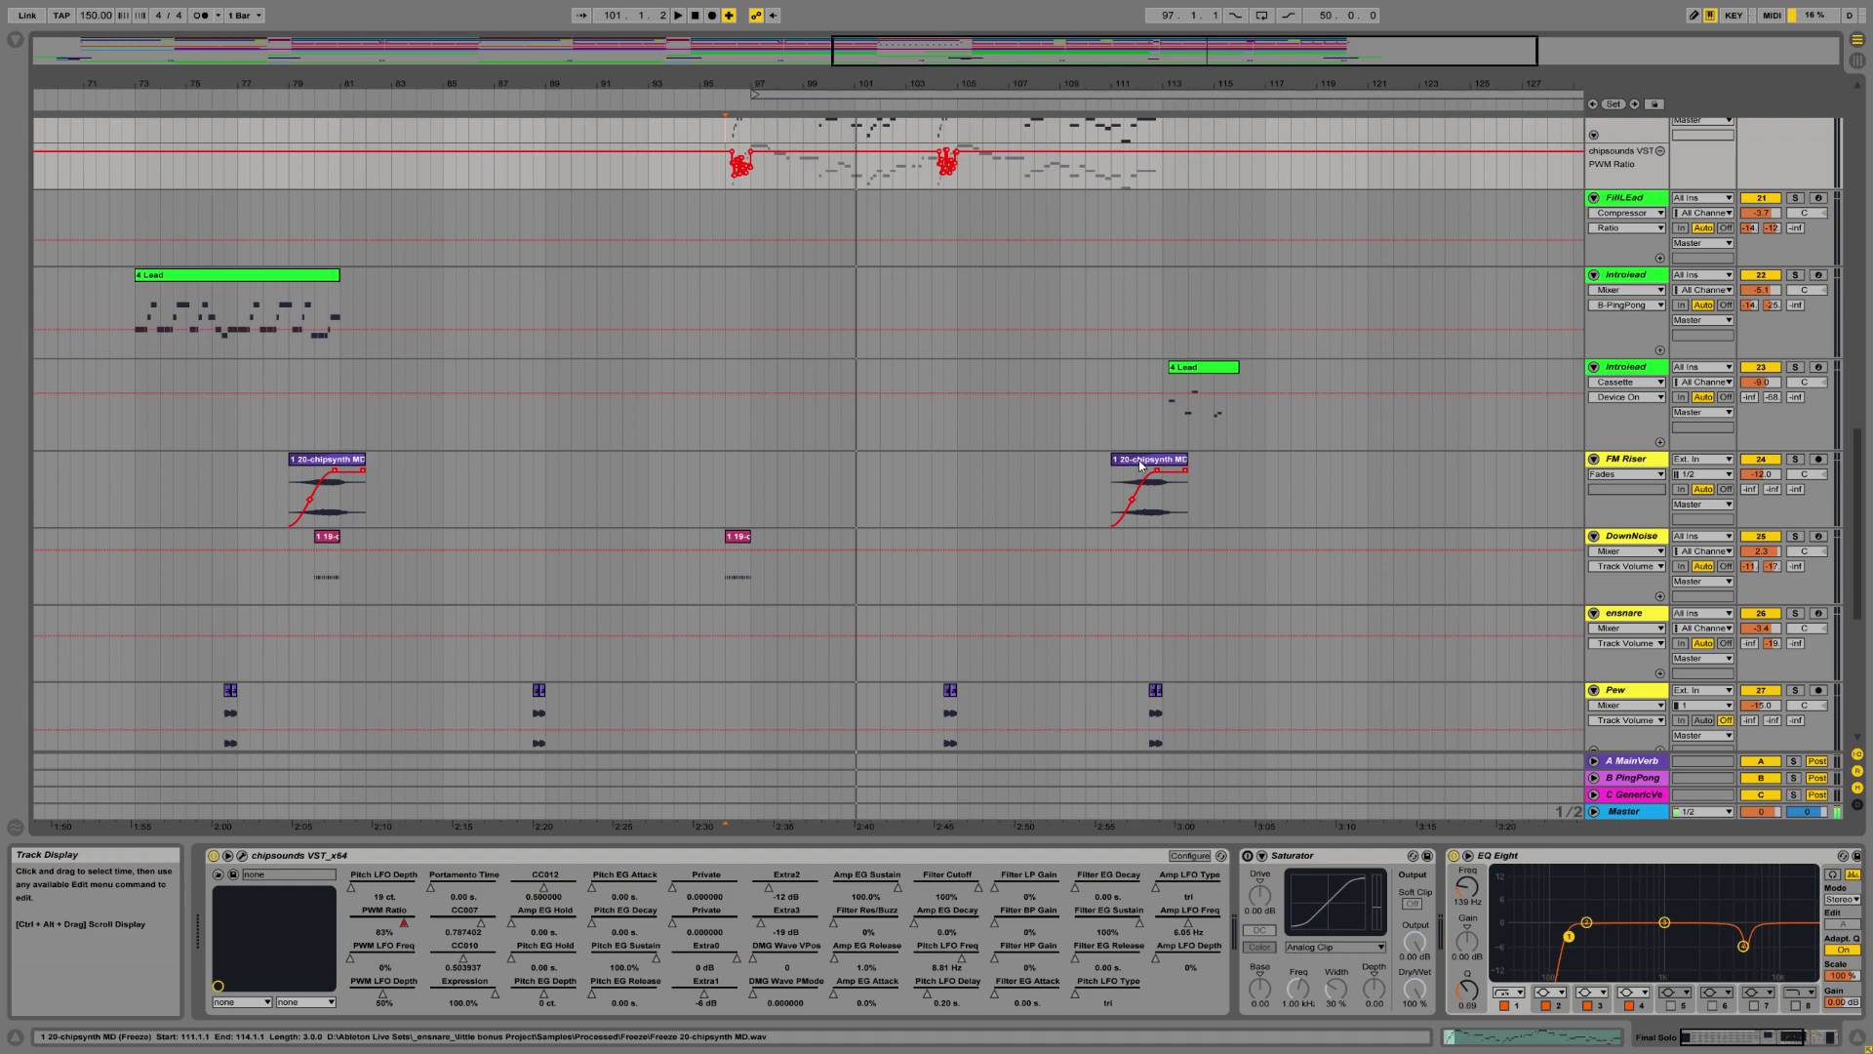
{"action": "left_click", "coordinate": [1551, 408]}
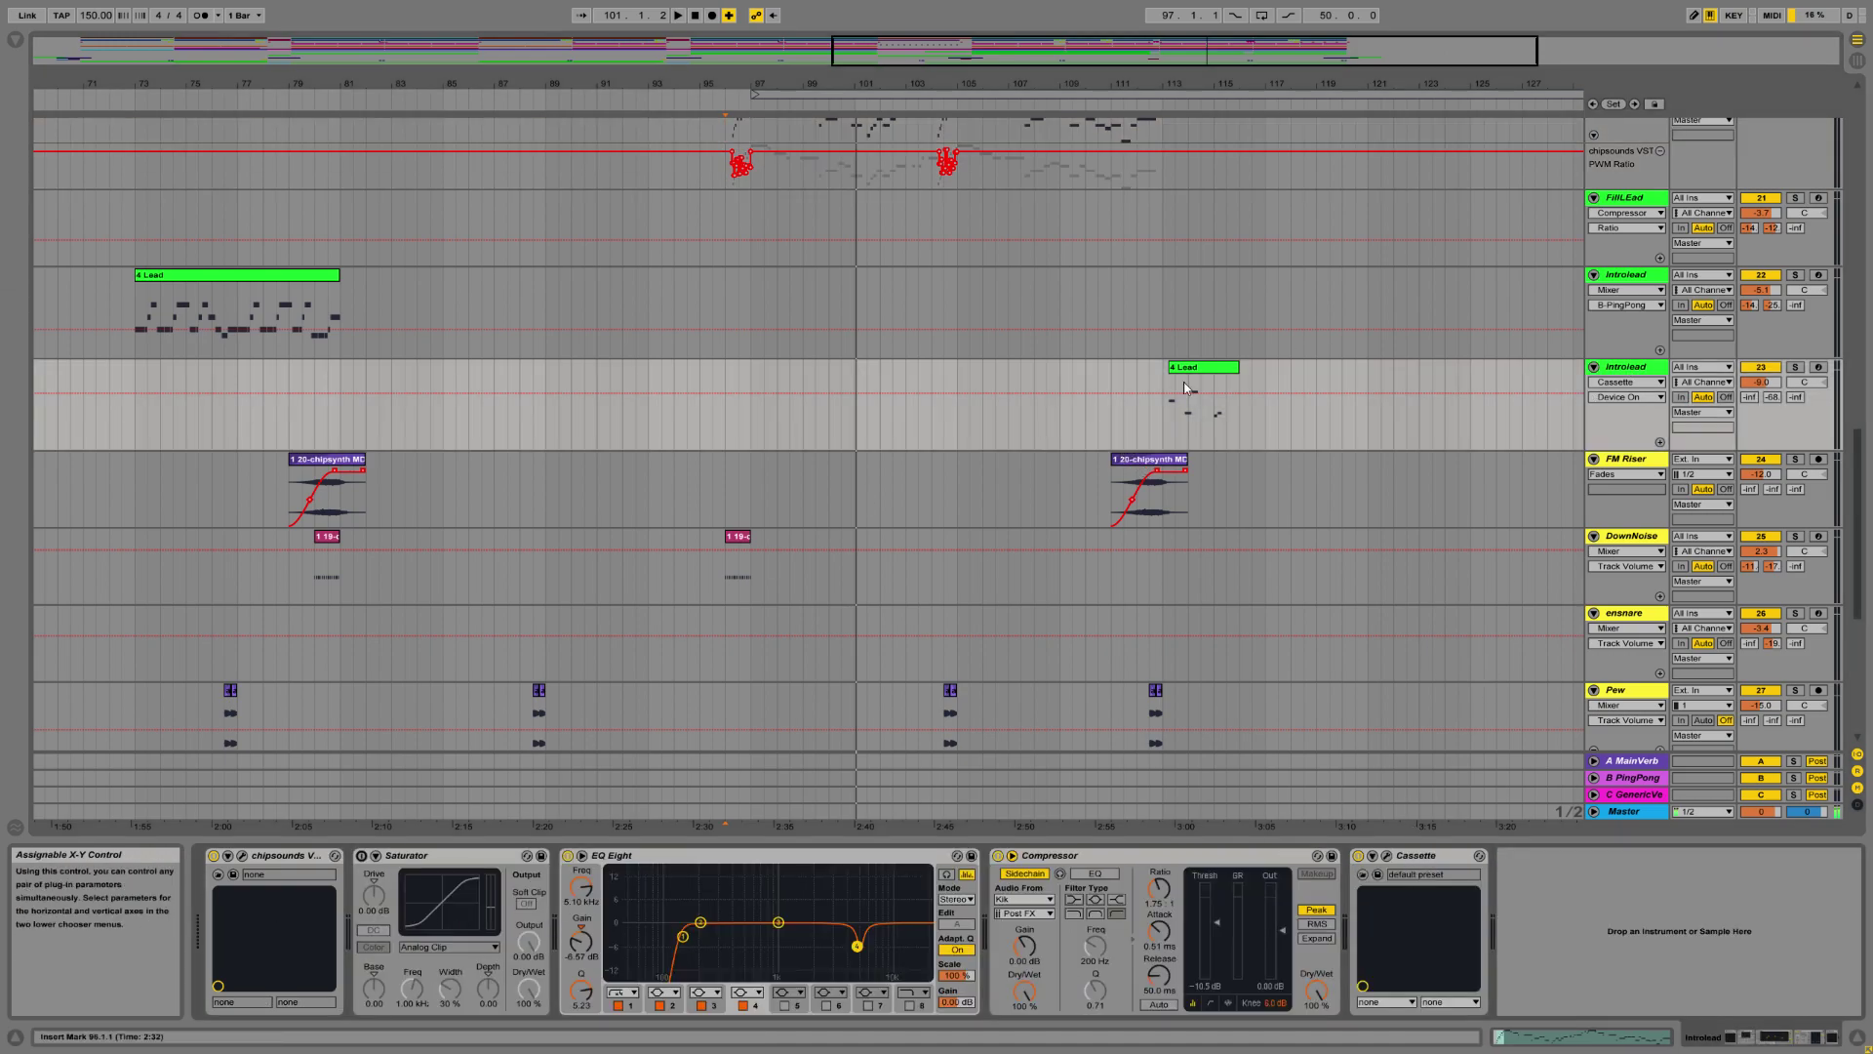
{"action": "scroll", "coordinate": [1156, 441], "scroll_direction": "down", "scroll_amount": 6}
{"action": "scroll", "coordinate": [1161, 454], "scroll_direction": "up", "scroll_amount": 2}
{"action": "scroll", "coordinate": [1074, 390], "scroll_direction": "up", "scroll_amount": 3}
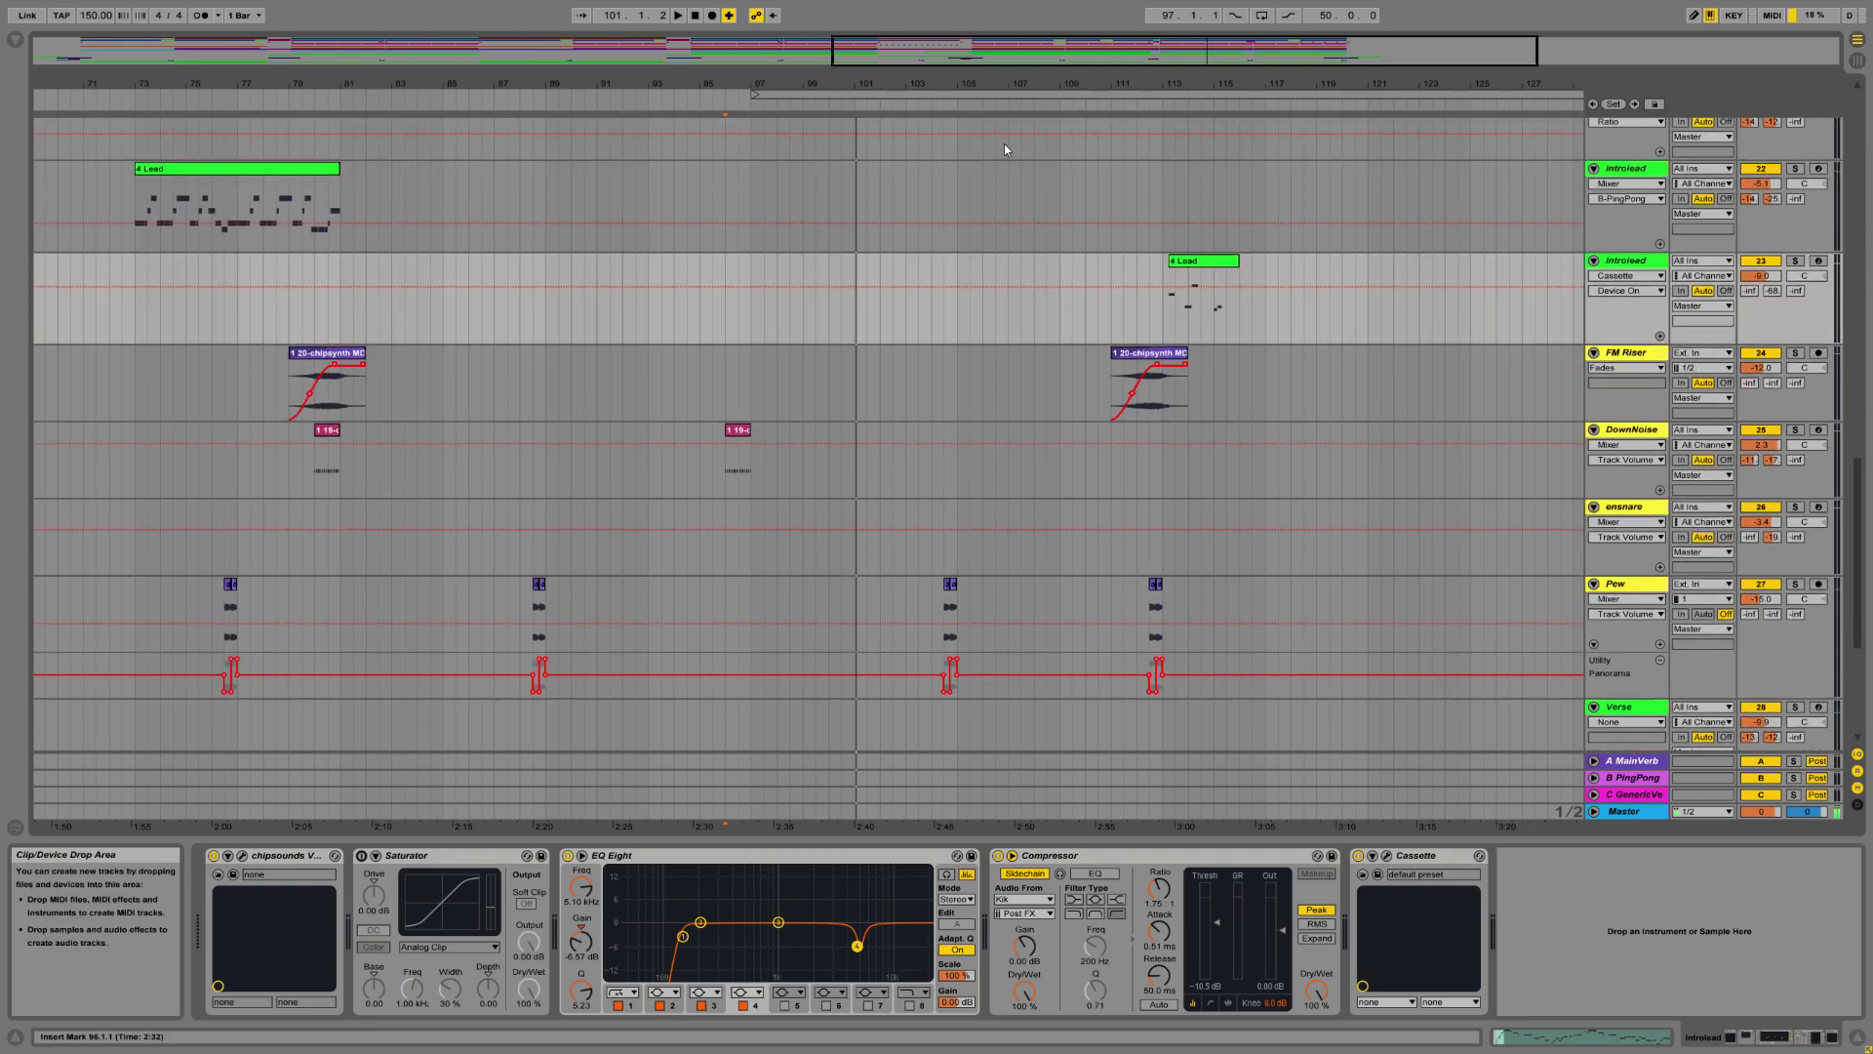
Show the Master track's device chain, inspect the MStereoExpander settings and close its window.
{"action": "left_click_drag", "start_coordinate": [1028, 84], "coordinate": [969, 402]}
{"action": "scroll", "coordinate": [1028, 478], "scroll_direction": "up", "scroll_amount": 10}
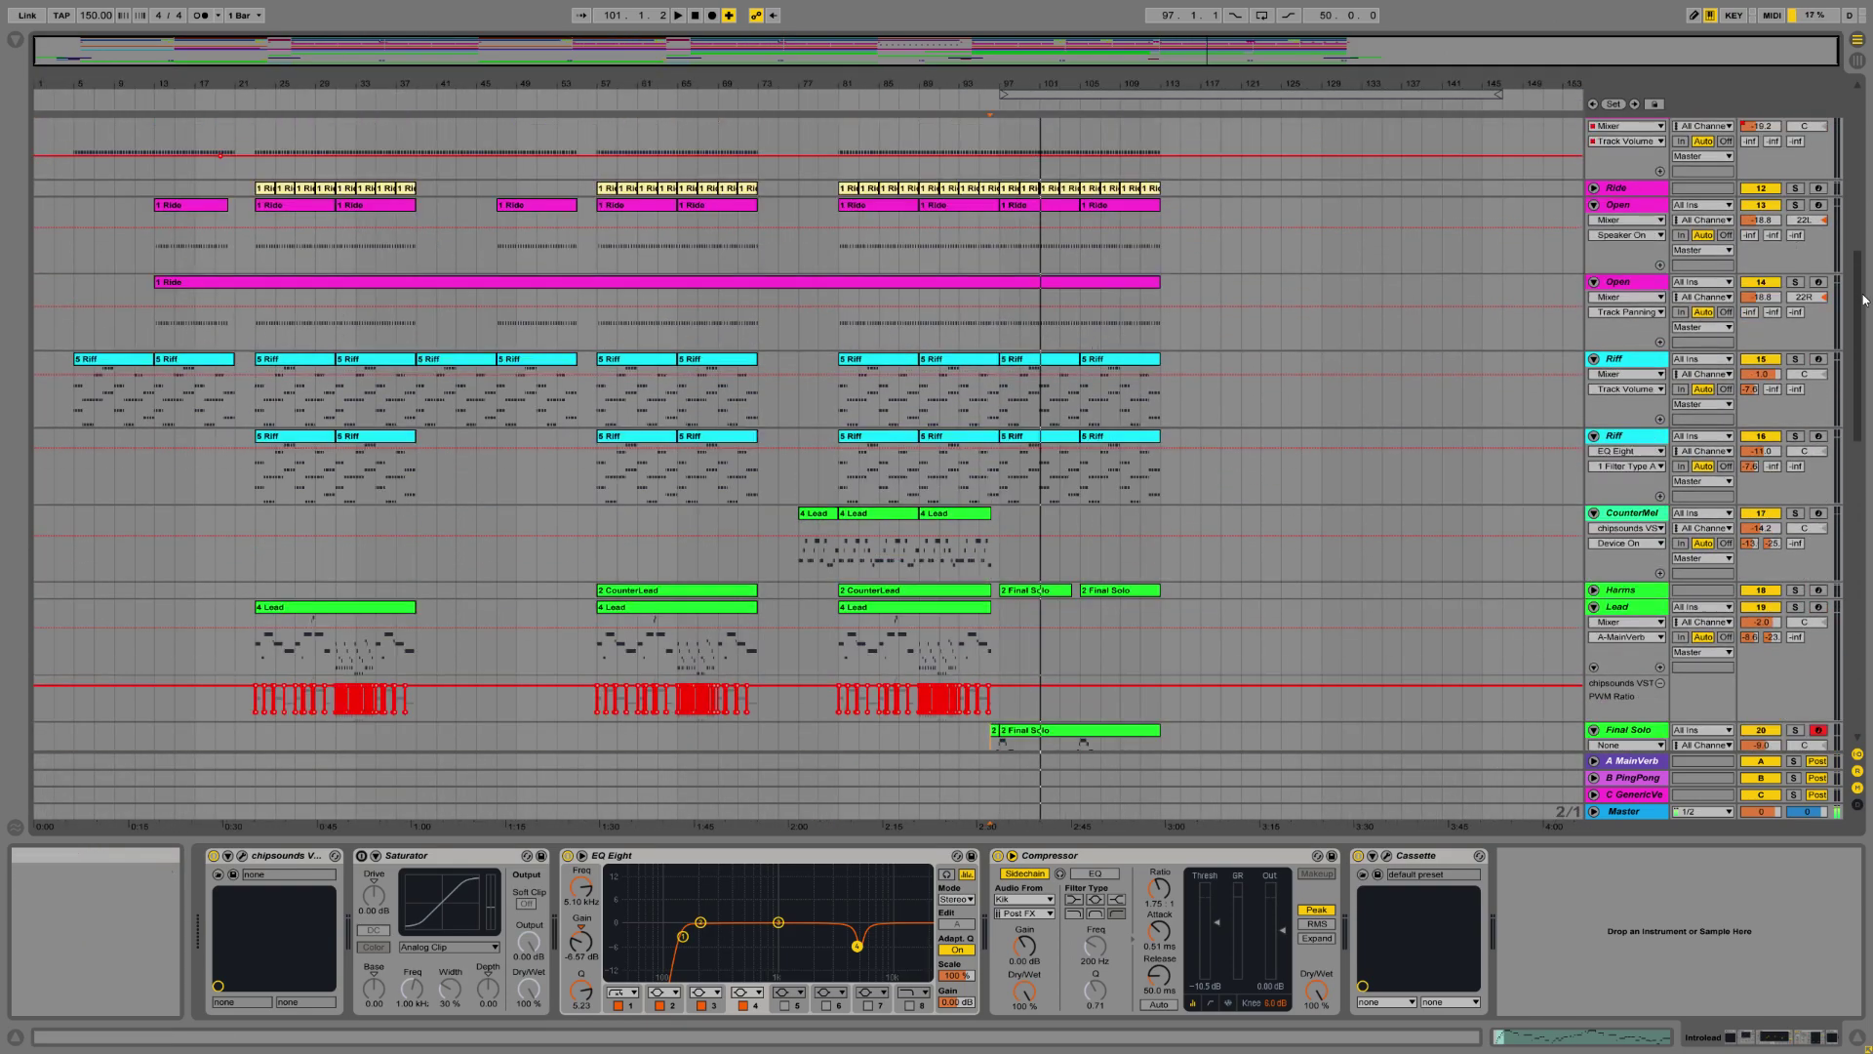
{"action": "scroll", "coordinate": [1859, 264], "scroll_direction": "up", "scroll_amount": 10}
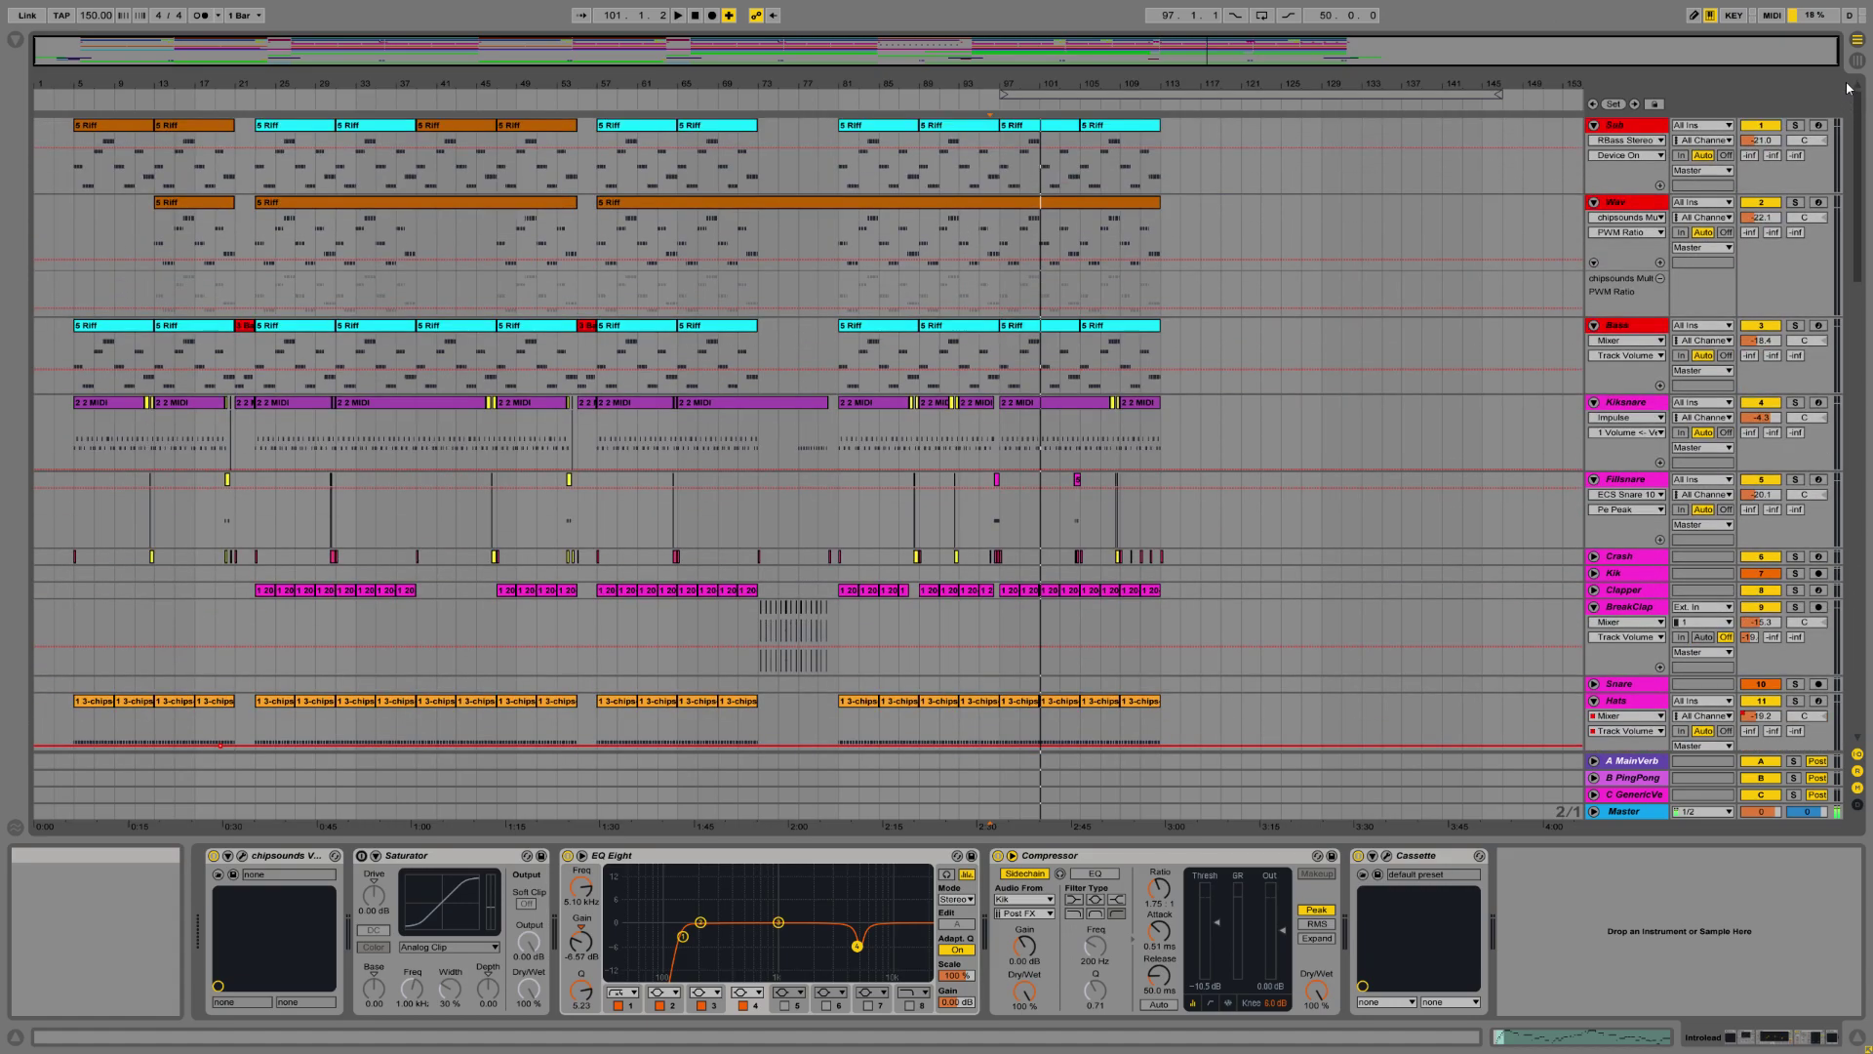
{"action": "scroll", "coordinate": [1393, 632], "scroll_direction": "down", "scroll_amount": 5}
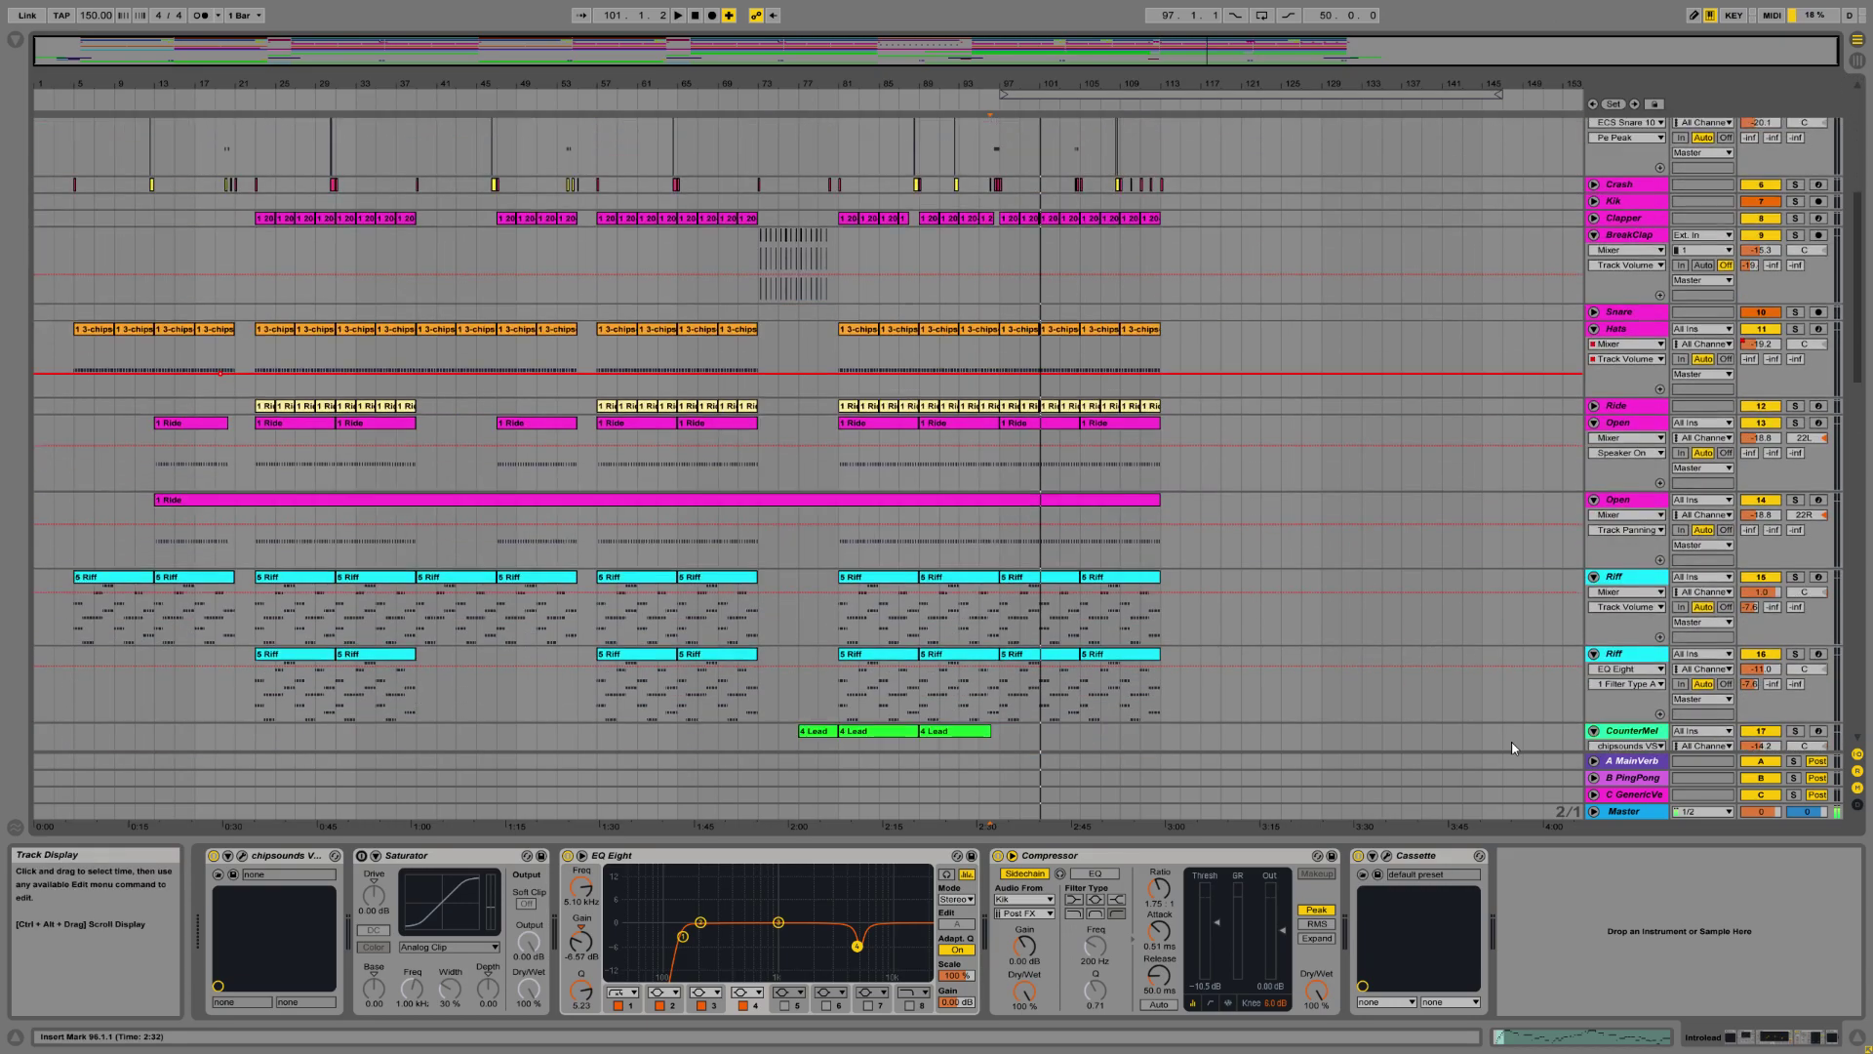
{"action": "left_click", "coordinate": [1636, 813]}
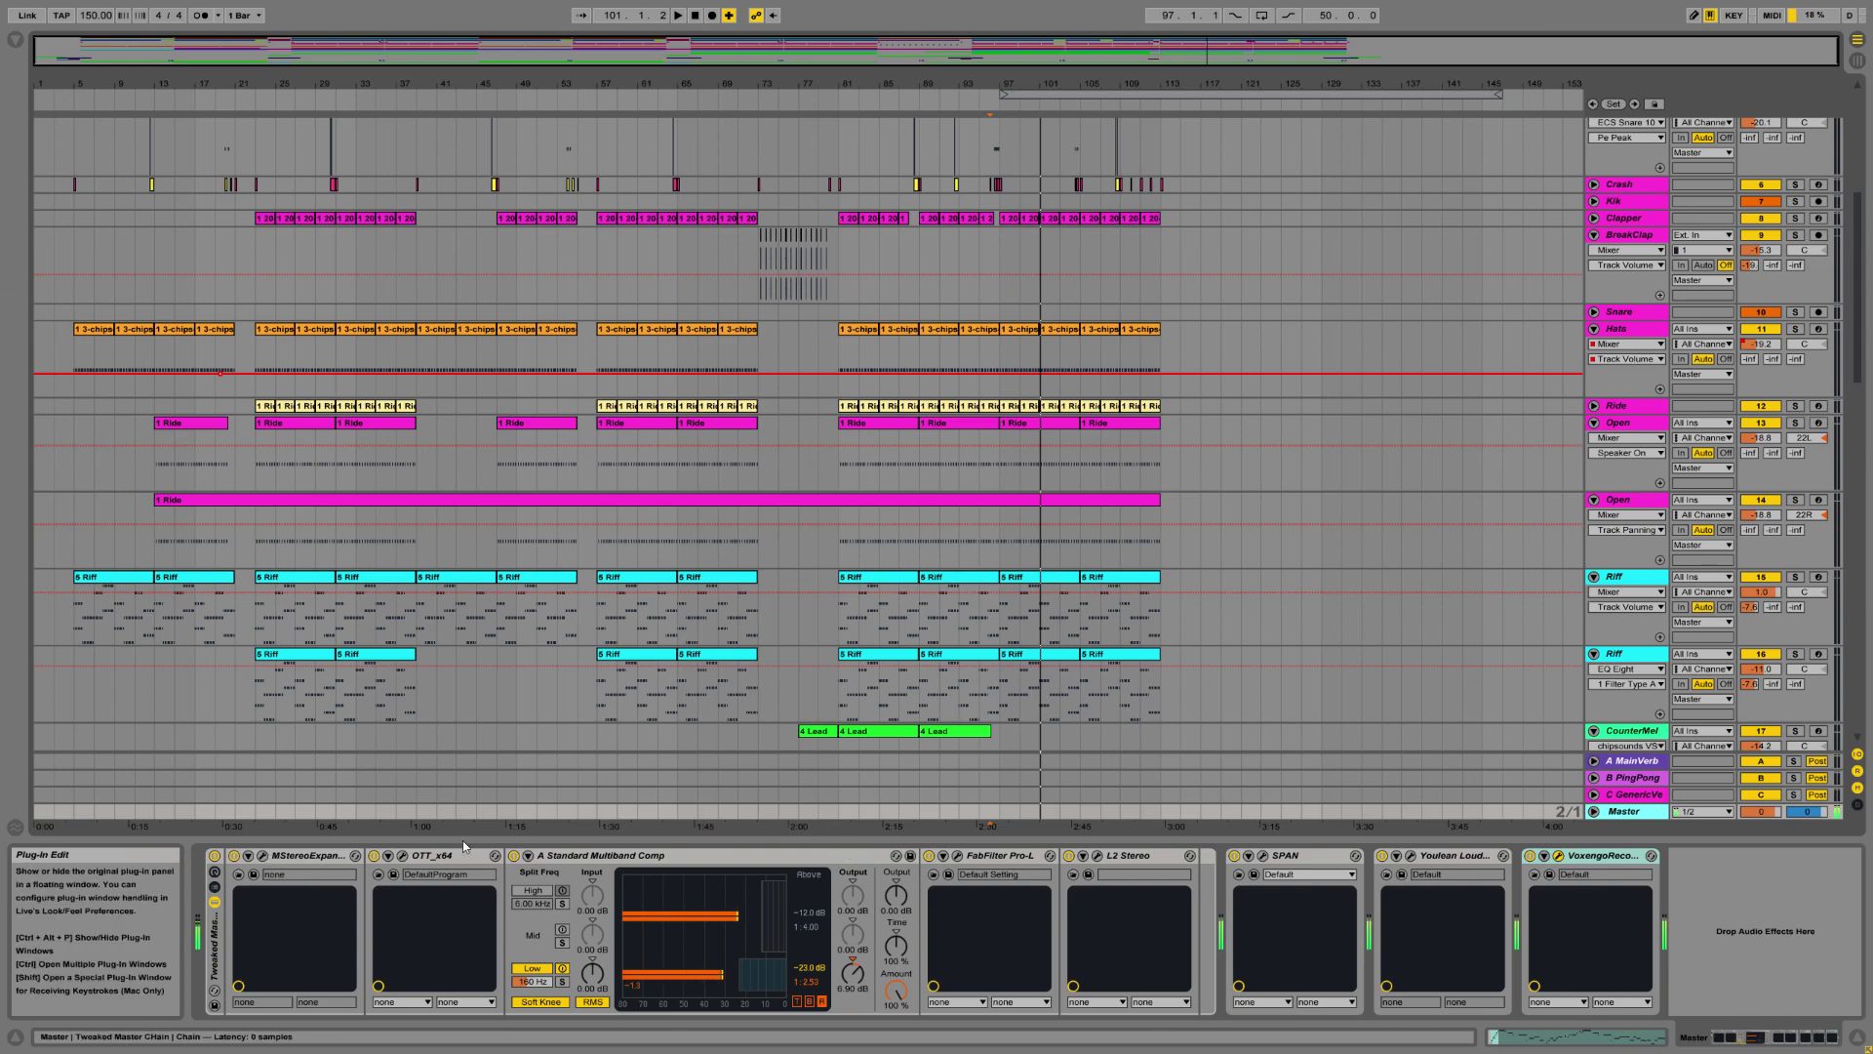
{"action": "left_click", "coordinate": [261, 855]}
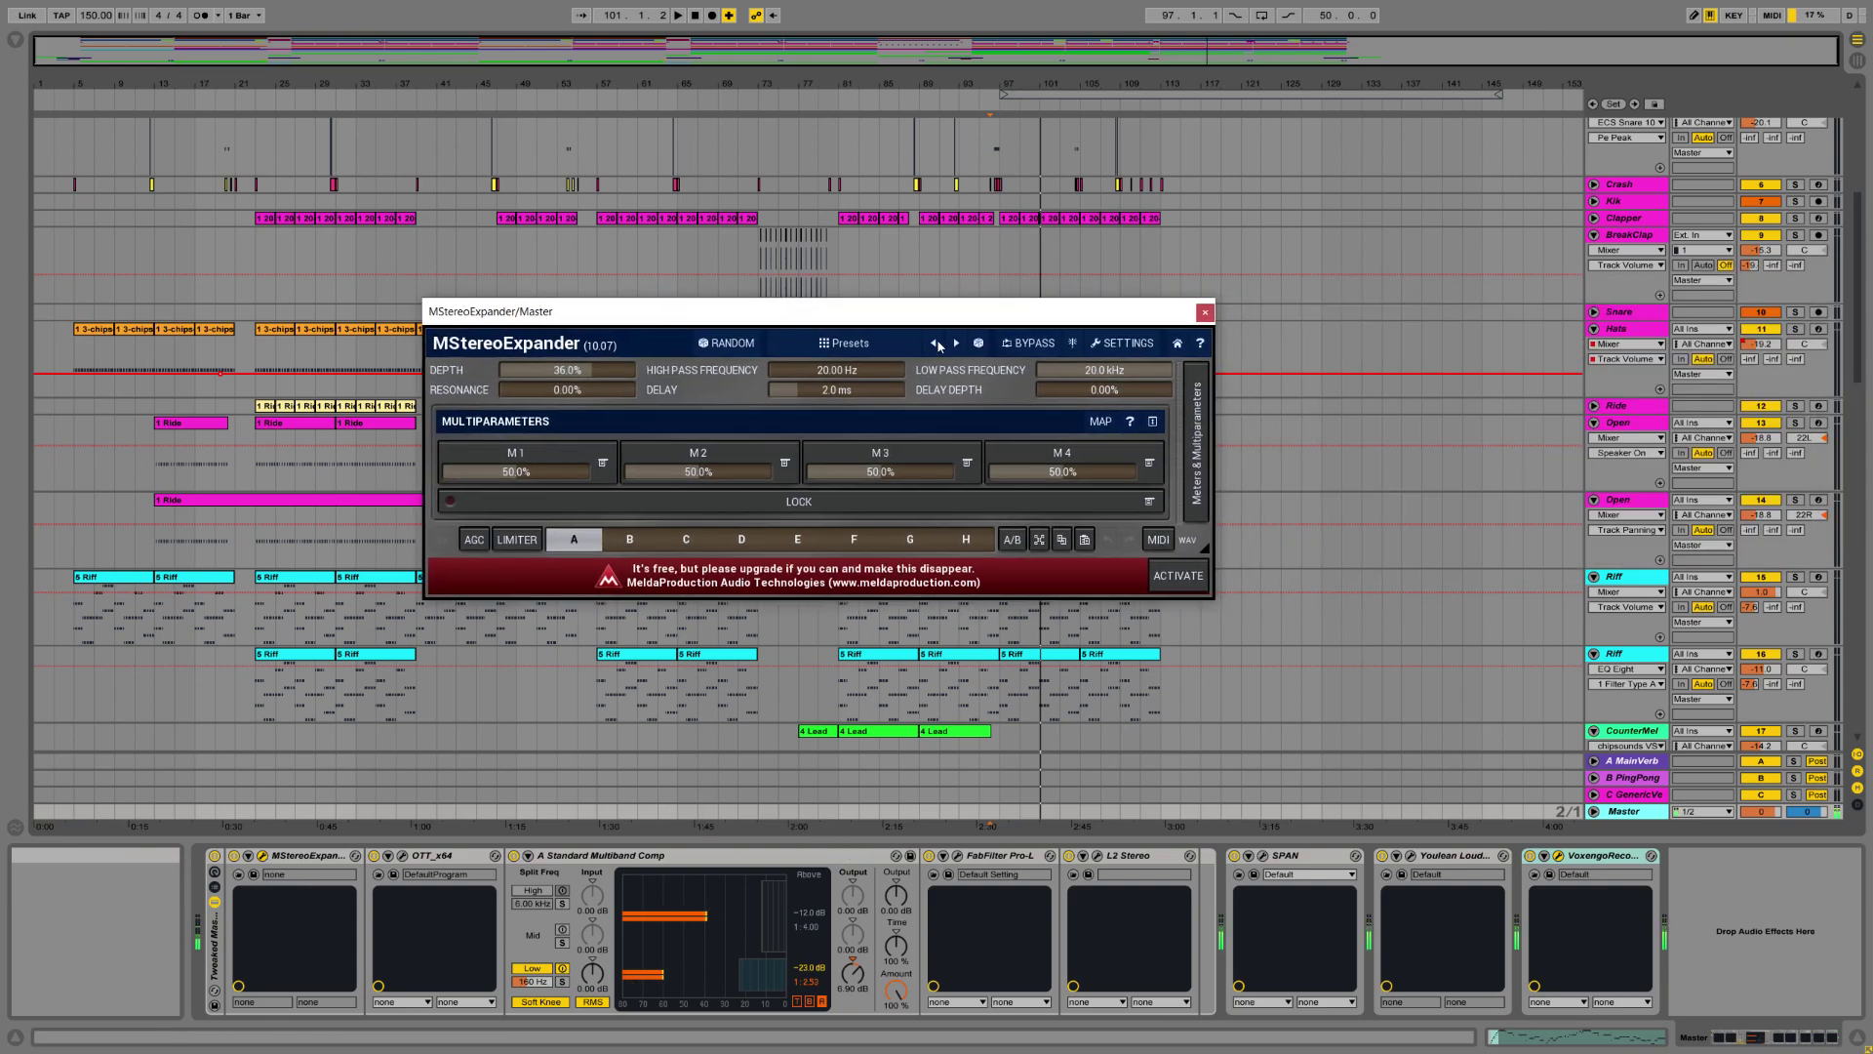
{"action": "left_click", "coordinate": [1205, 314]}
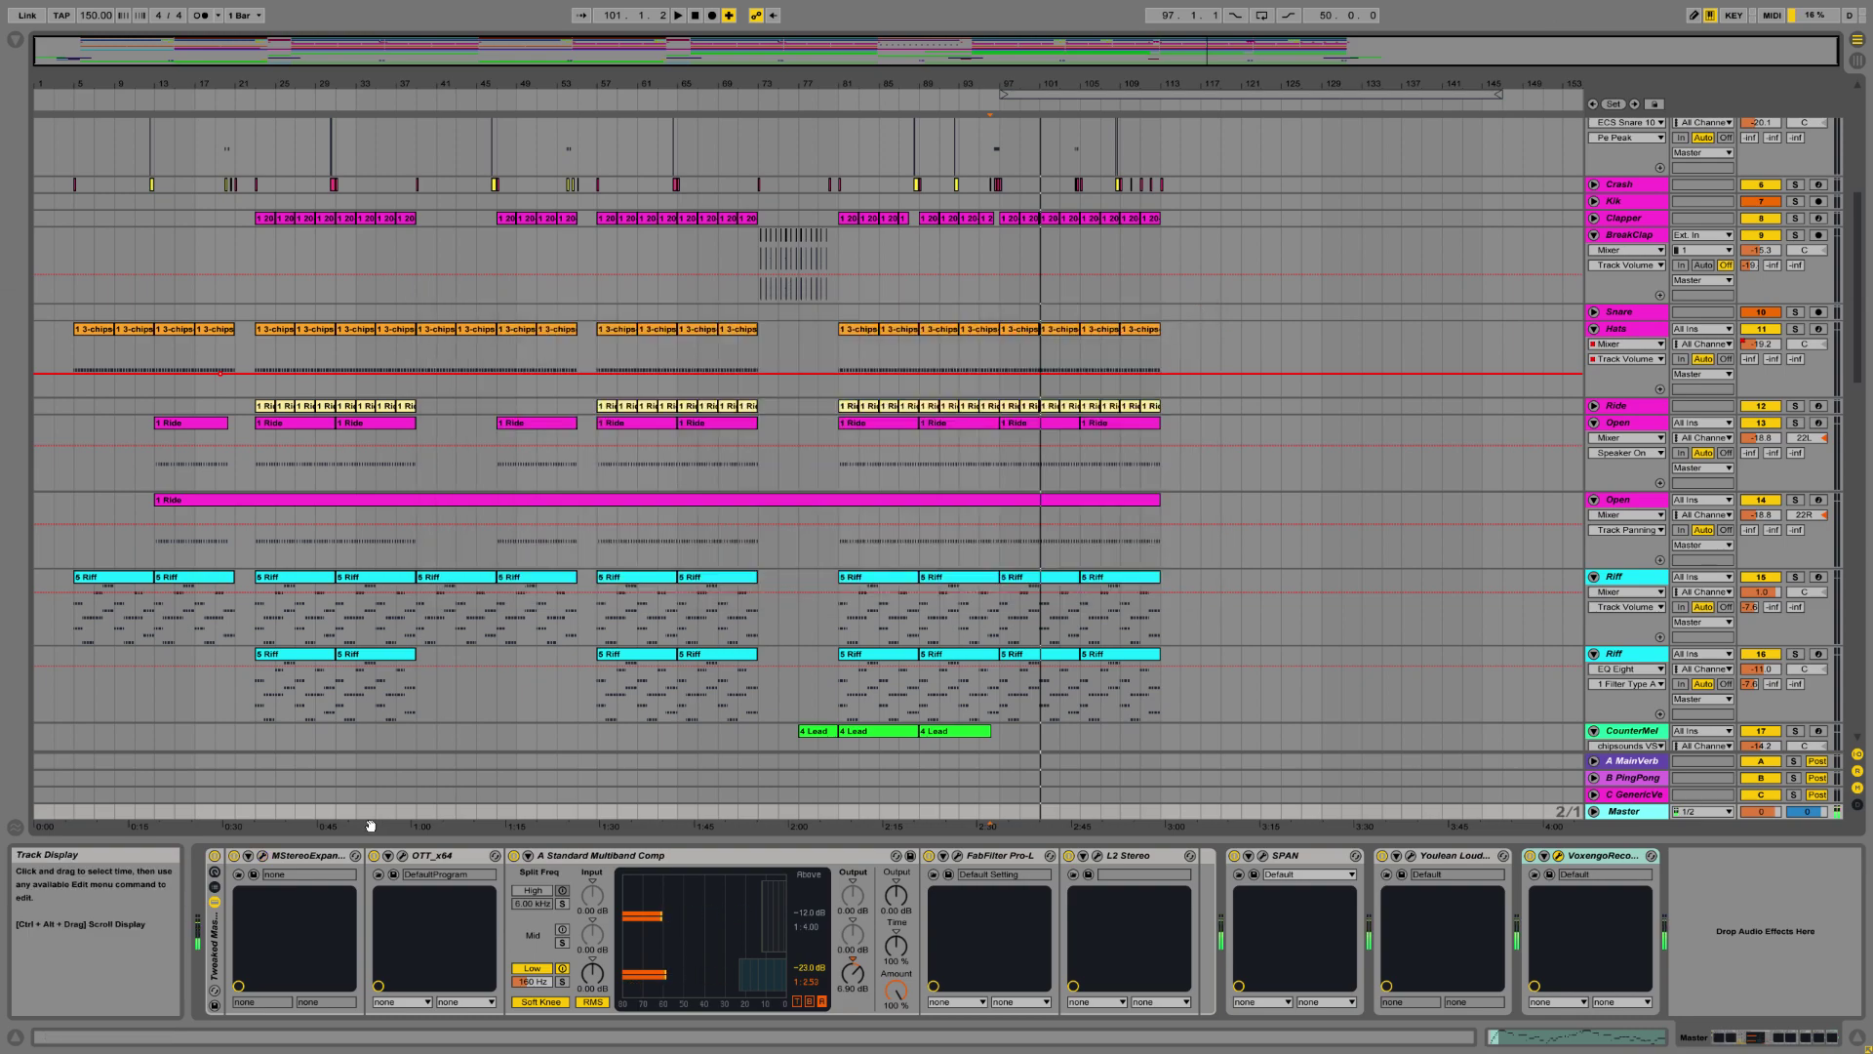
Inspect the Master track's OTT compressor settings, close its window and open FabFilter Pro-L.
{"action": "left_click", "coordinate": [402, 854]}
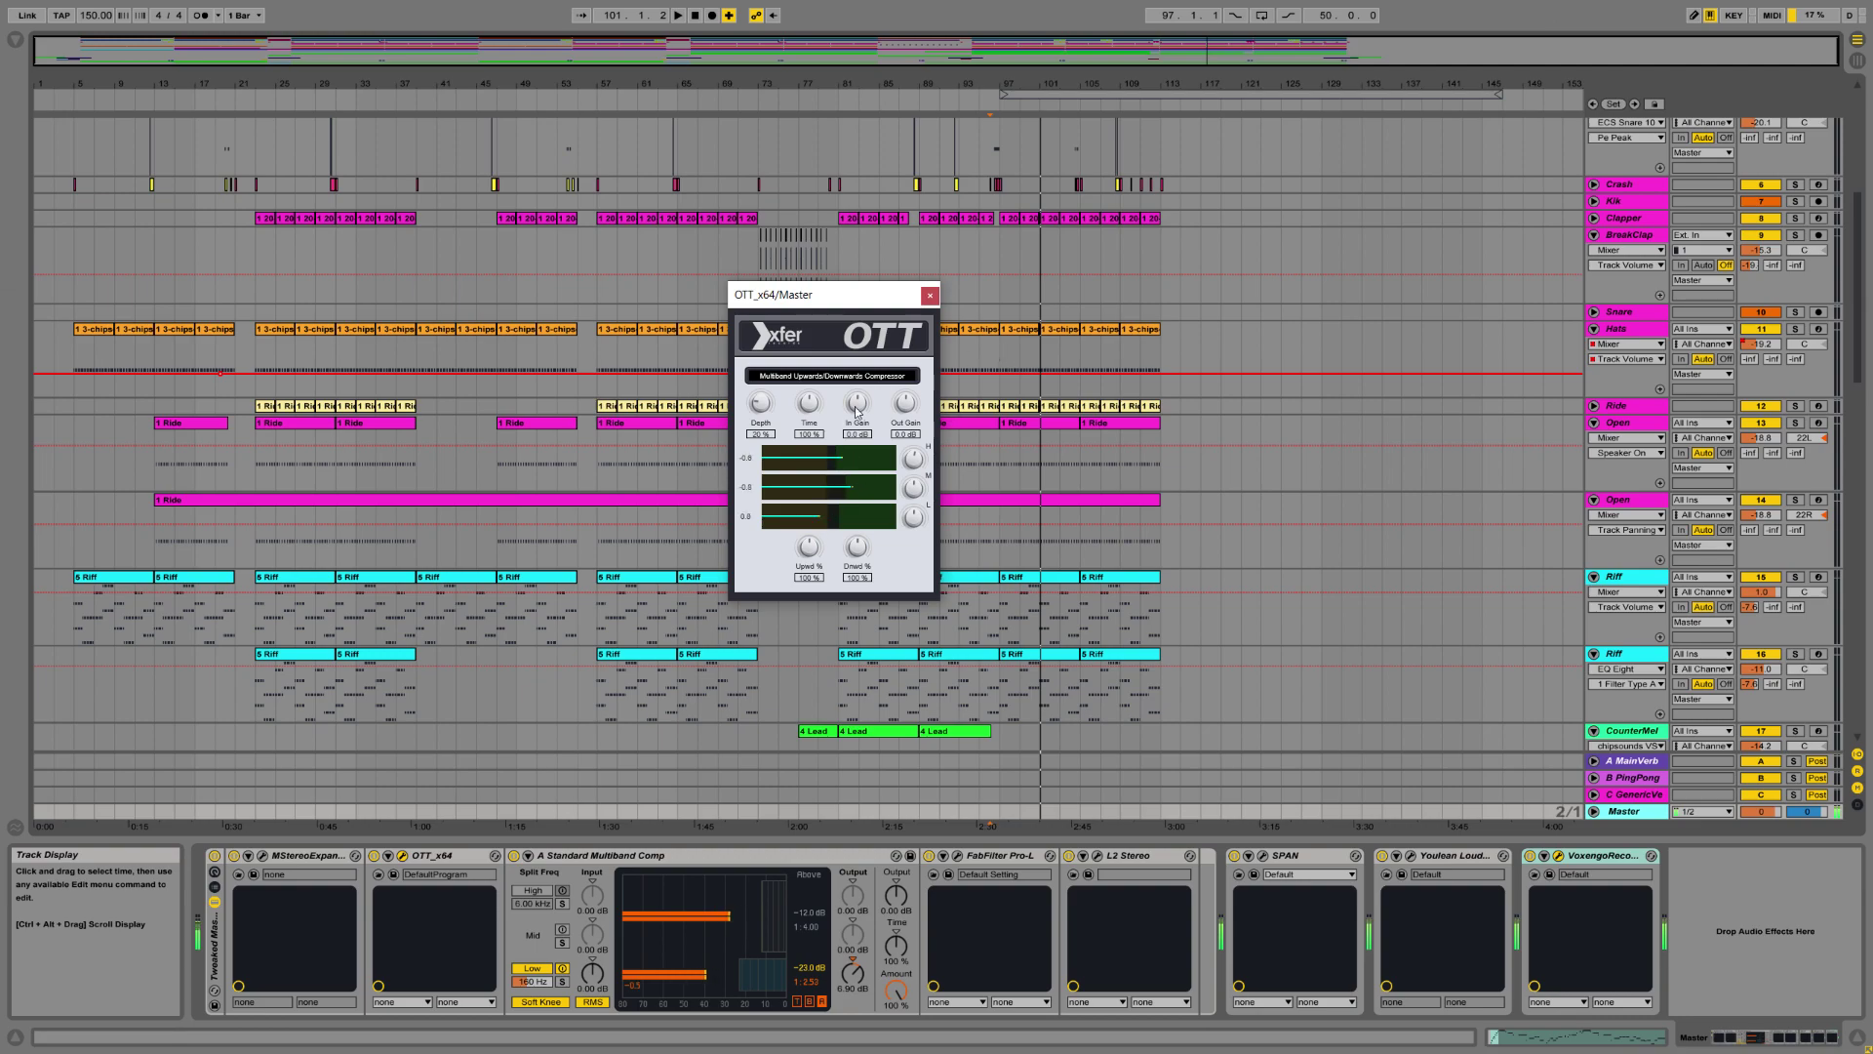
{"action": "left_click", "coordinate": [932, 296]}
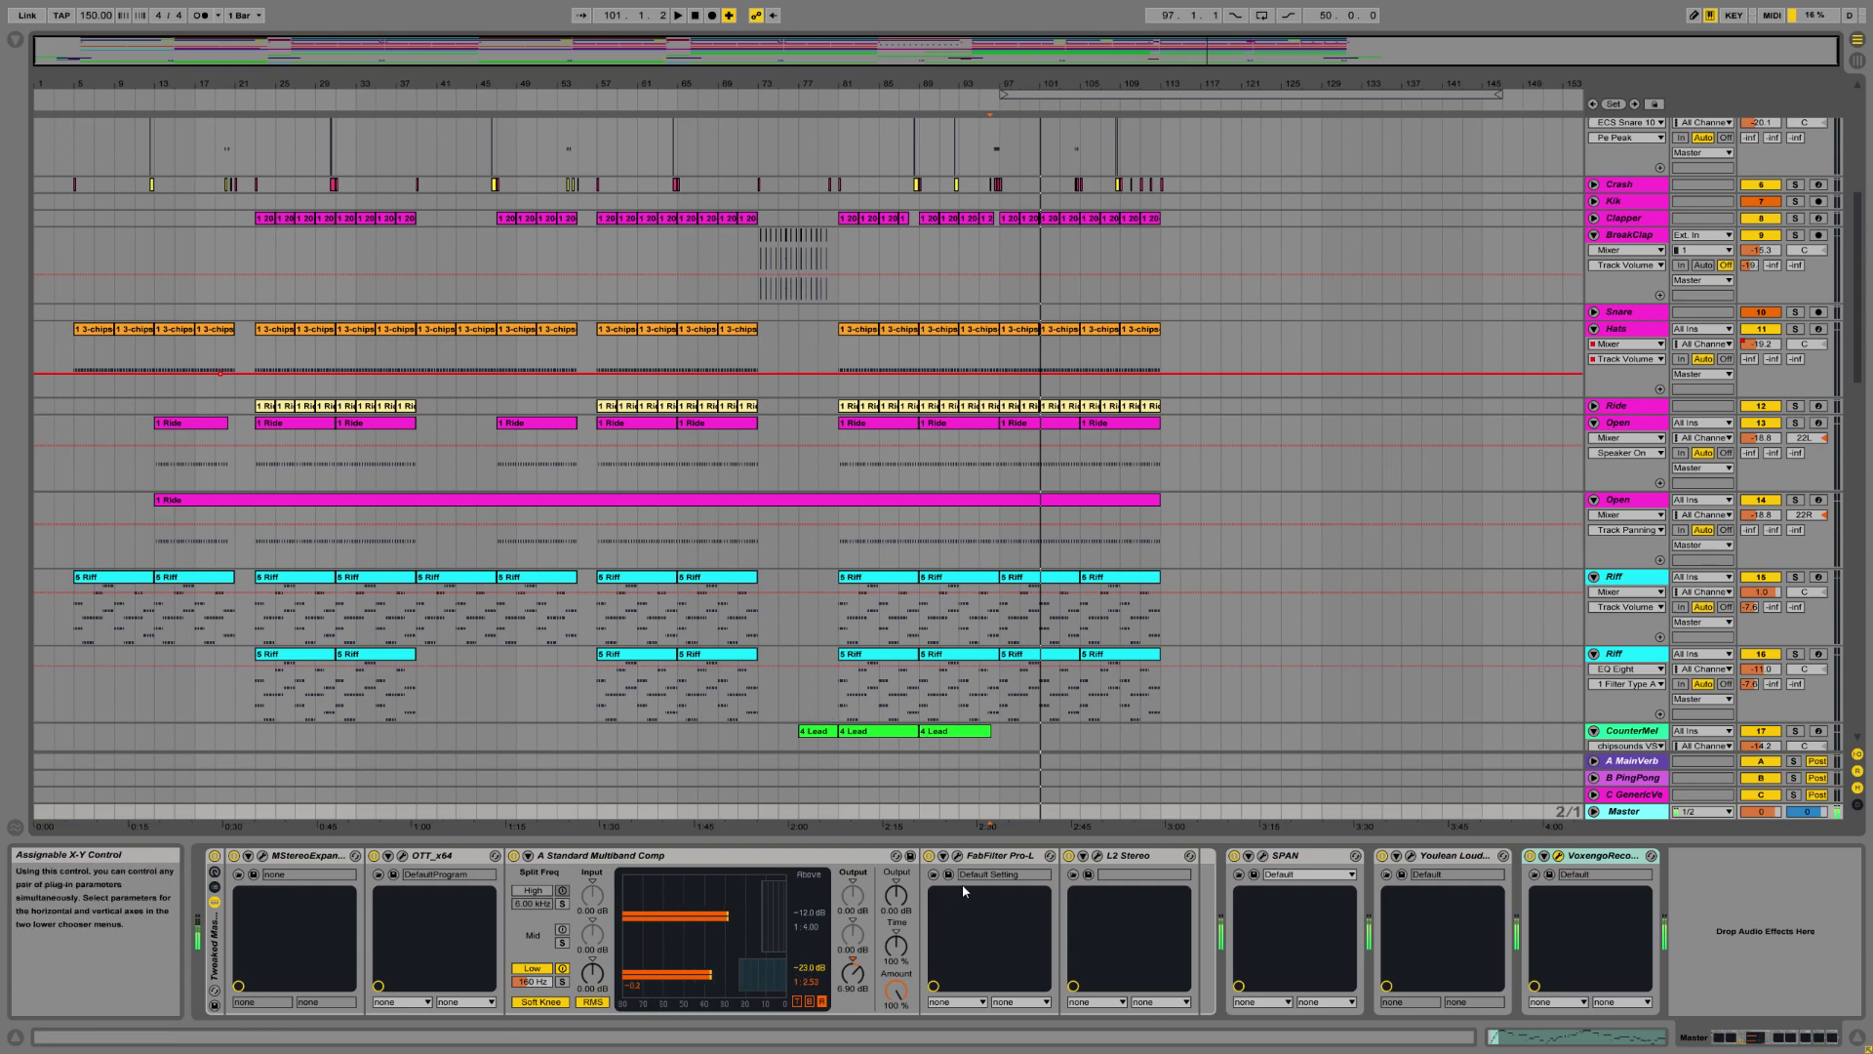
{"action": "left_click", "coordinate": [958, 859]}
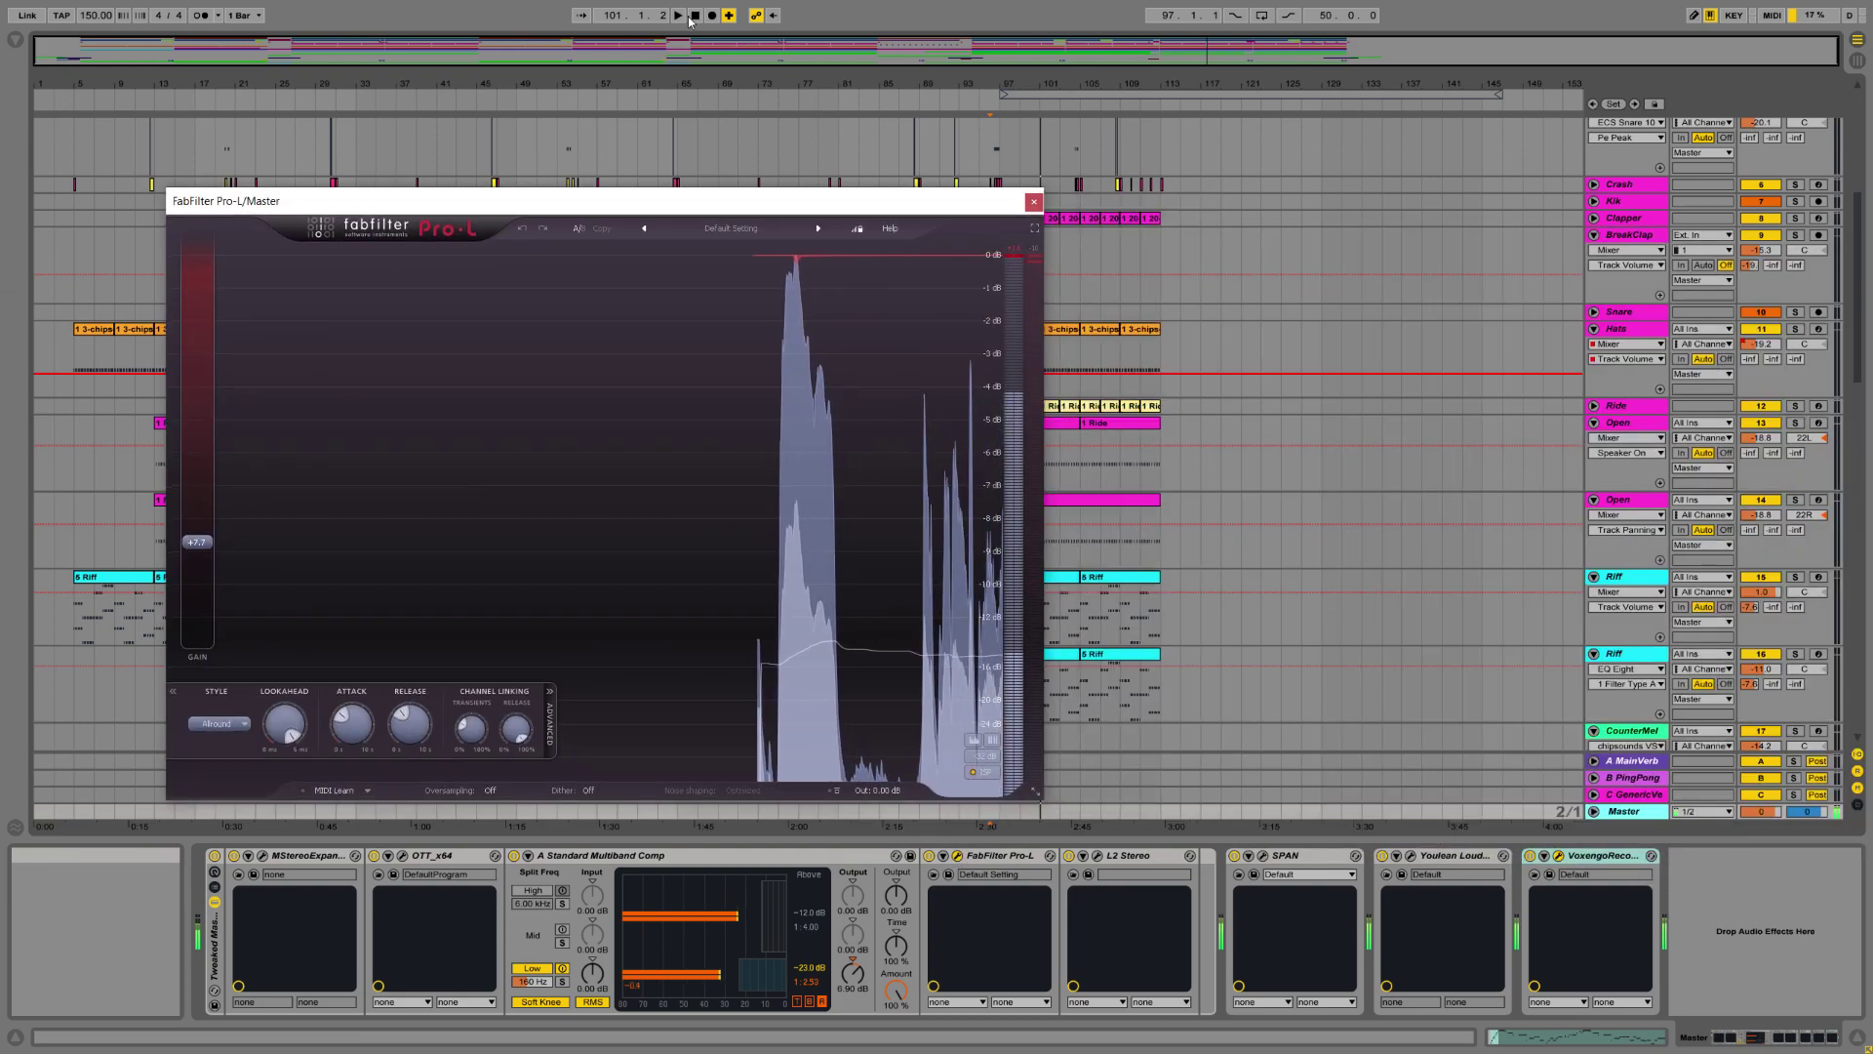
Play the song to watch FabFilter Pro-L's limiting, inspect the Master's L2 limiter settings, and close both plugin windows.
{"action": "left_click", "coordinate": [680, 16]}
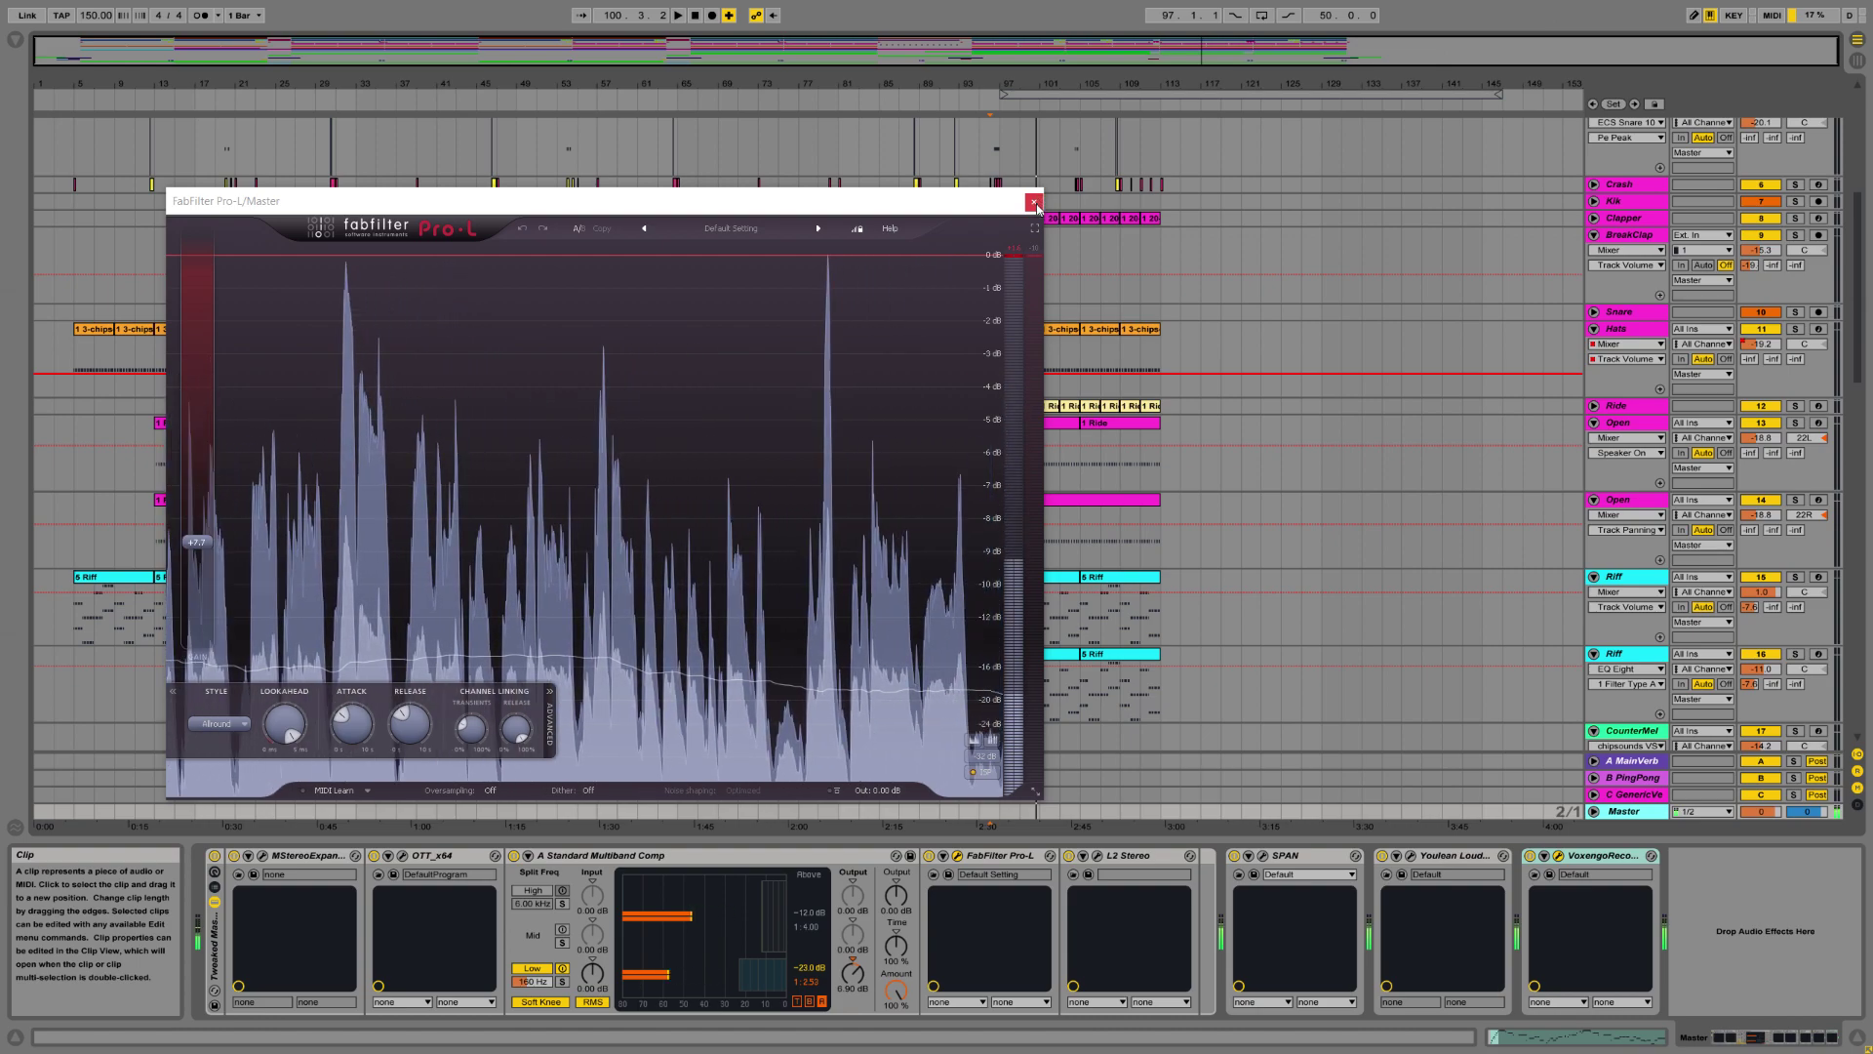
{"action": "left_click", "coordinate": [1035, 202]}
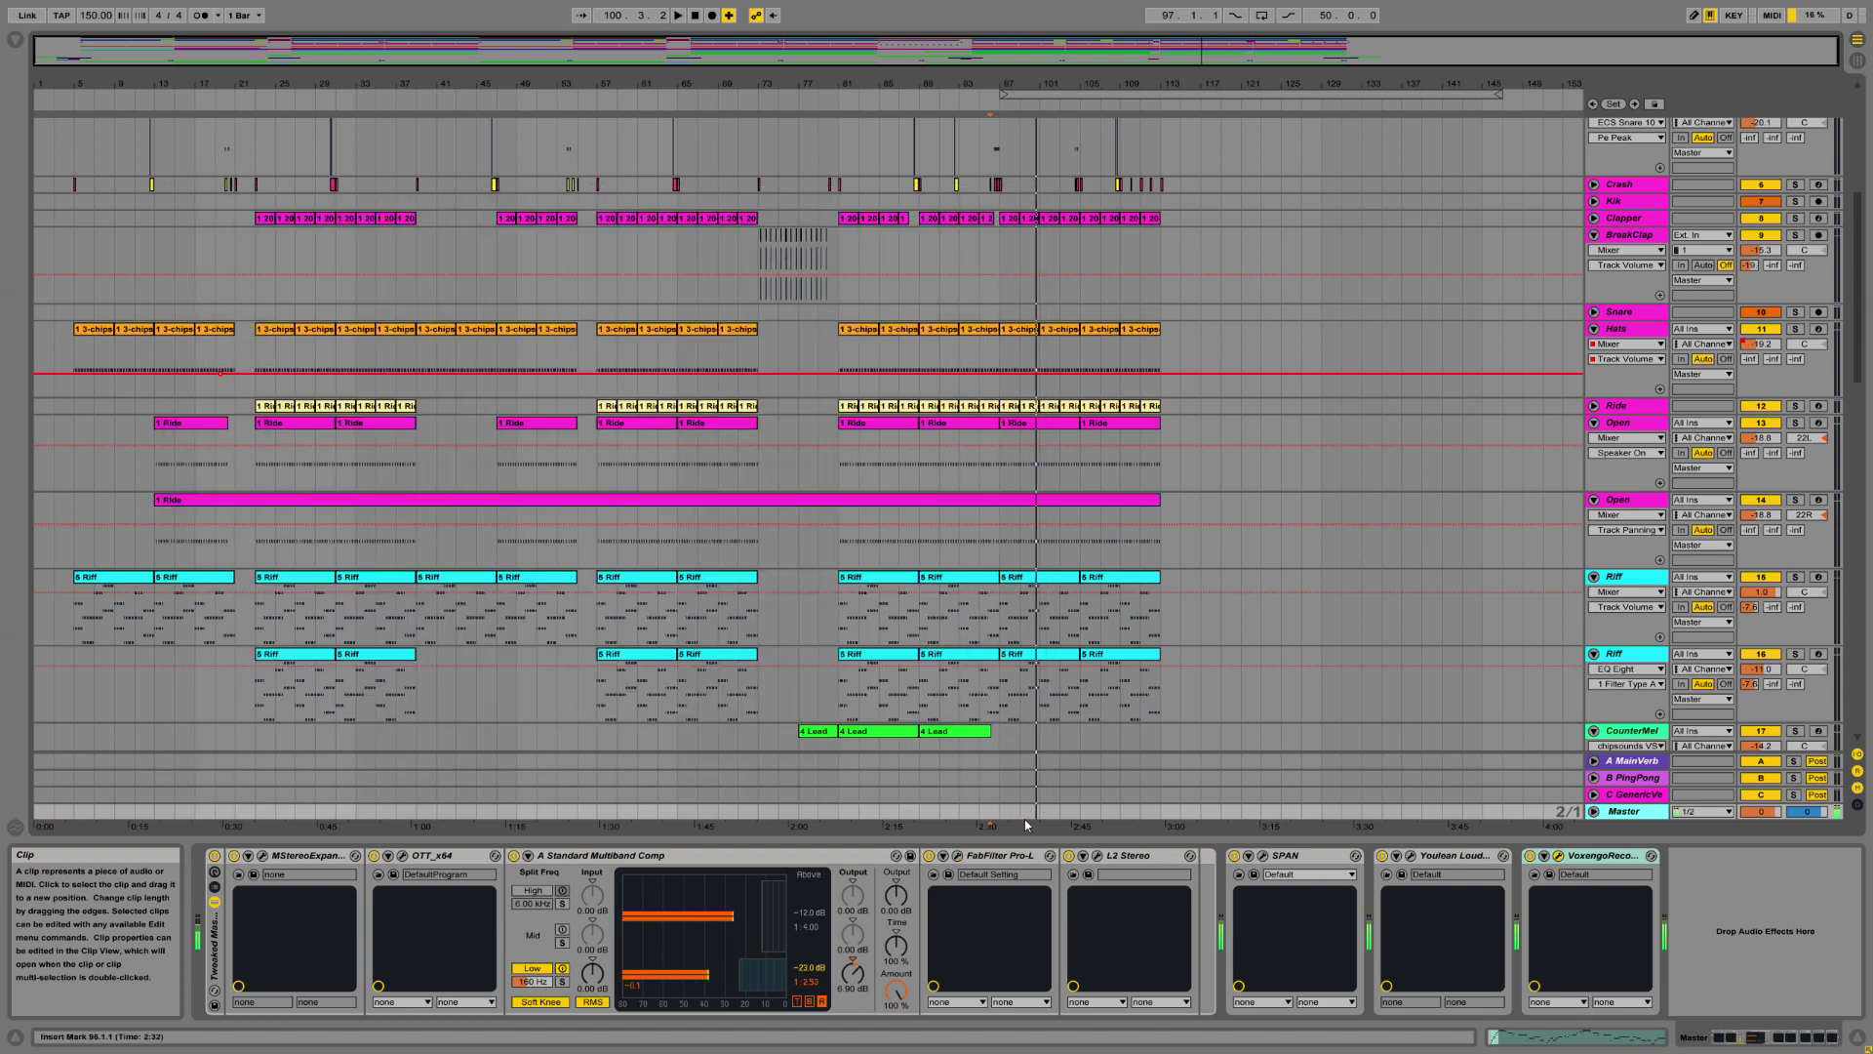
{"action": "left_click", "coordinate": [1097, 856]}
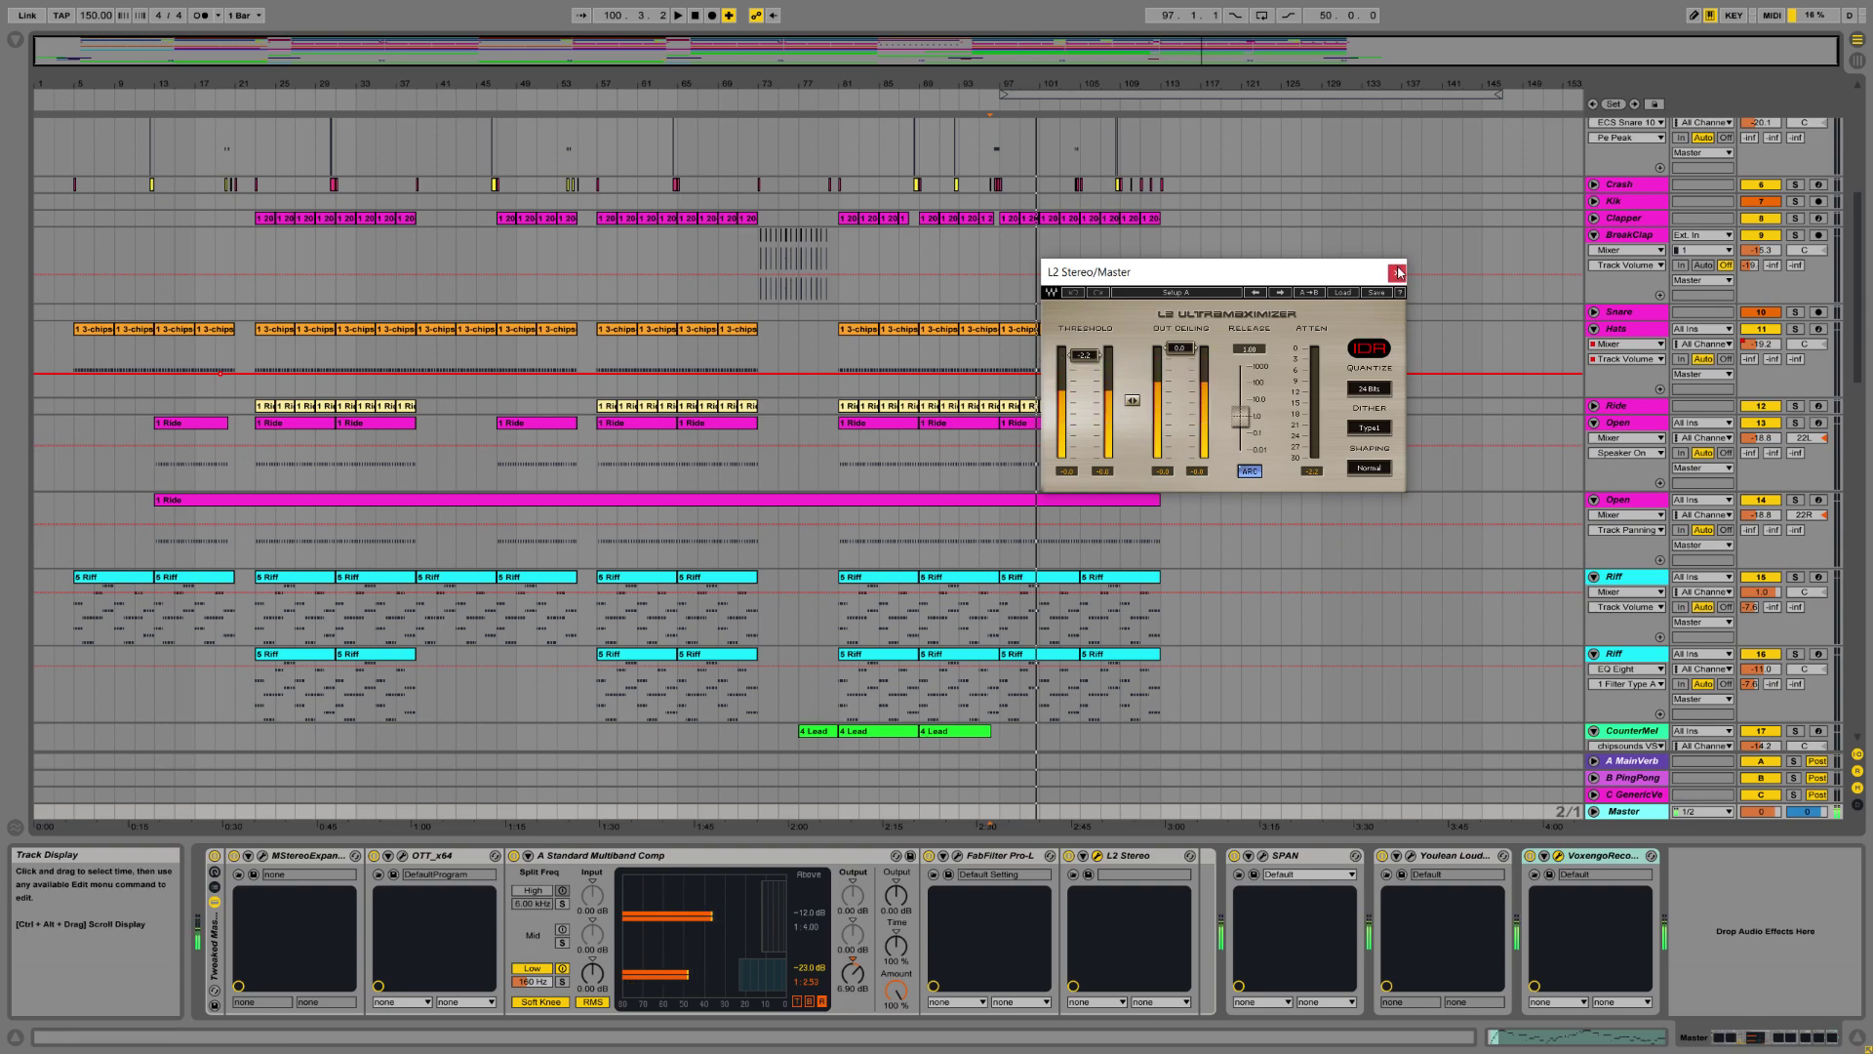
{"action": "left_click", "coordinate": [1398, 272]}
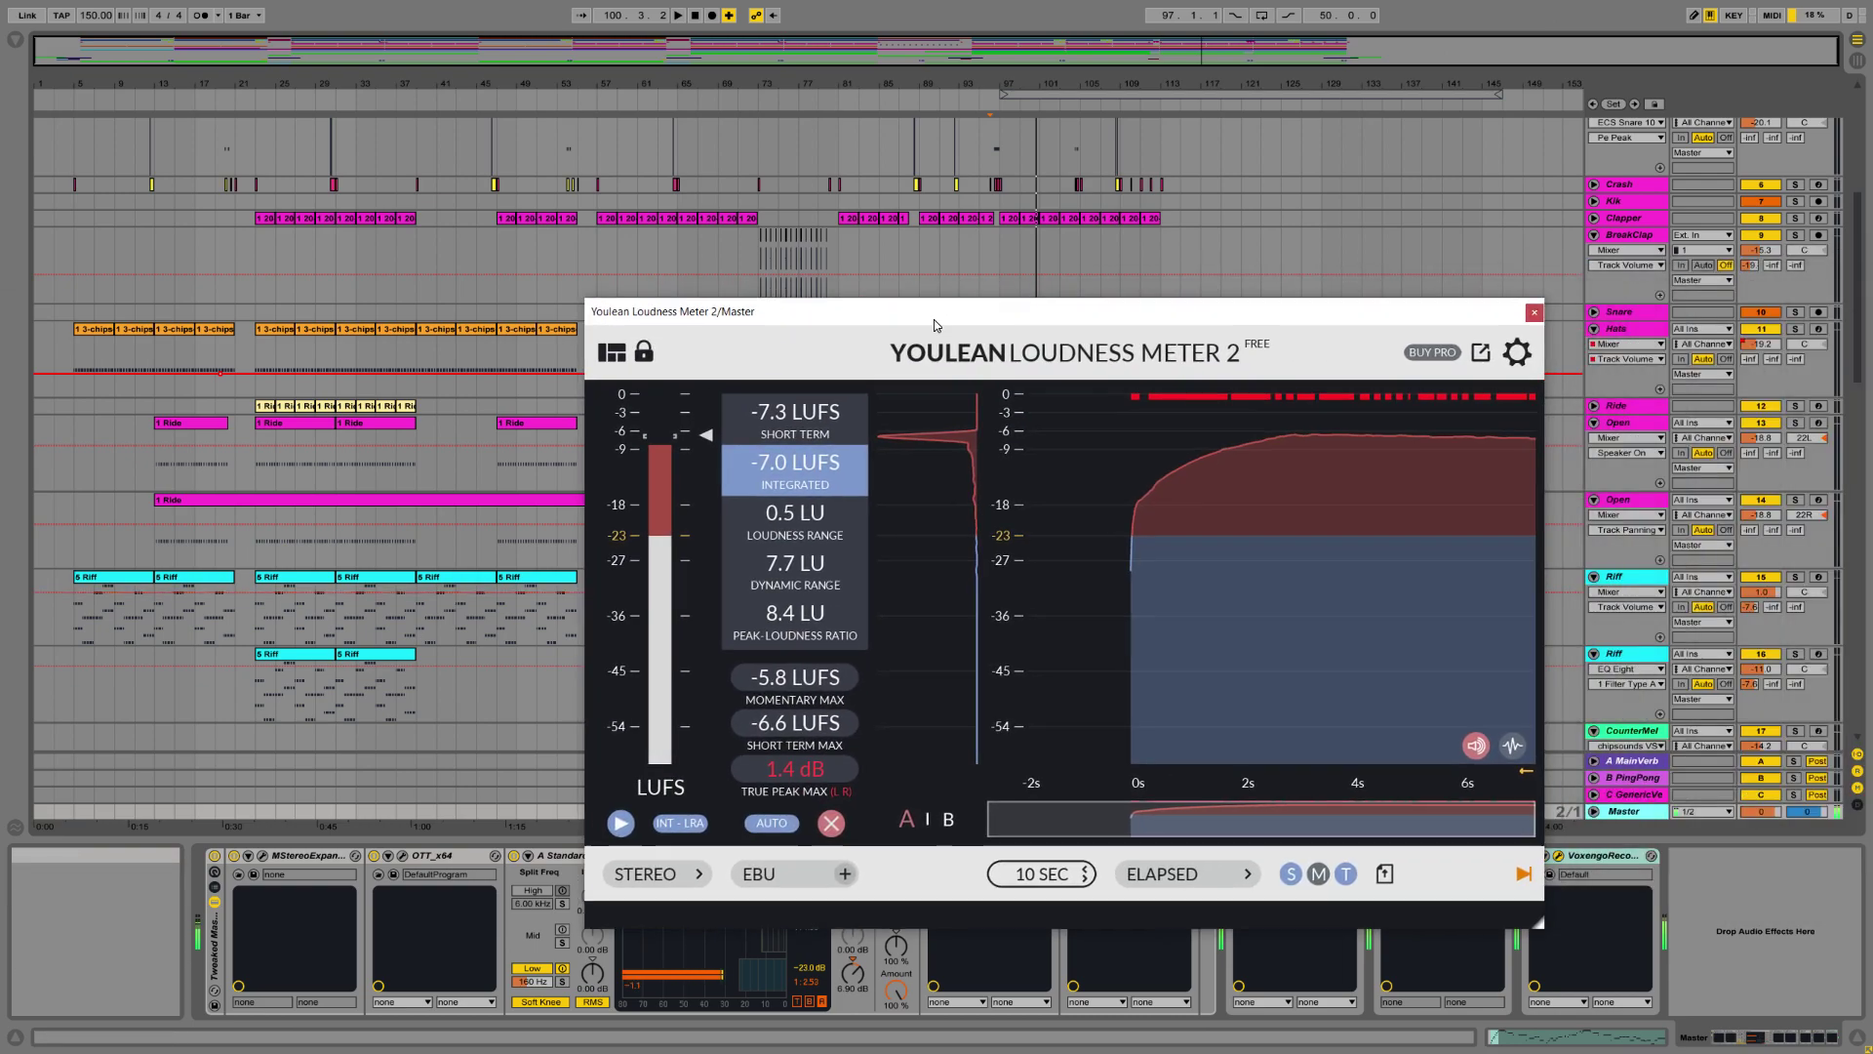
Arrange the Master's Youlean Loudness Meter 2 and SPAN analyzer windows side by side.
{"action": "left_click_drag", "start_coordinate": [934, 319], "coordinate": [580, 195]}
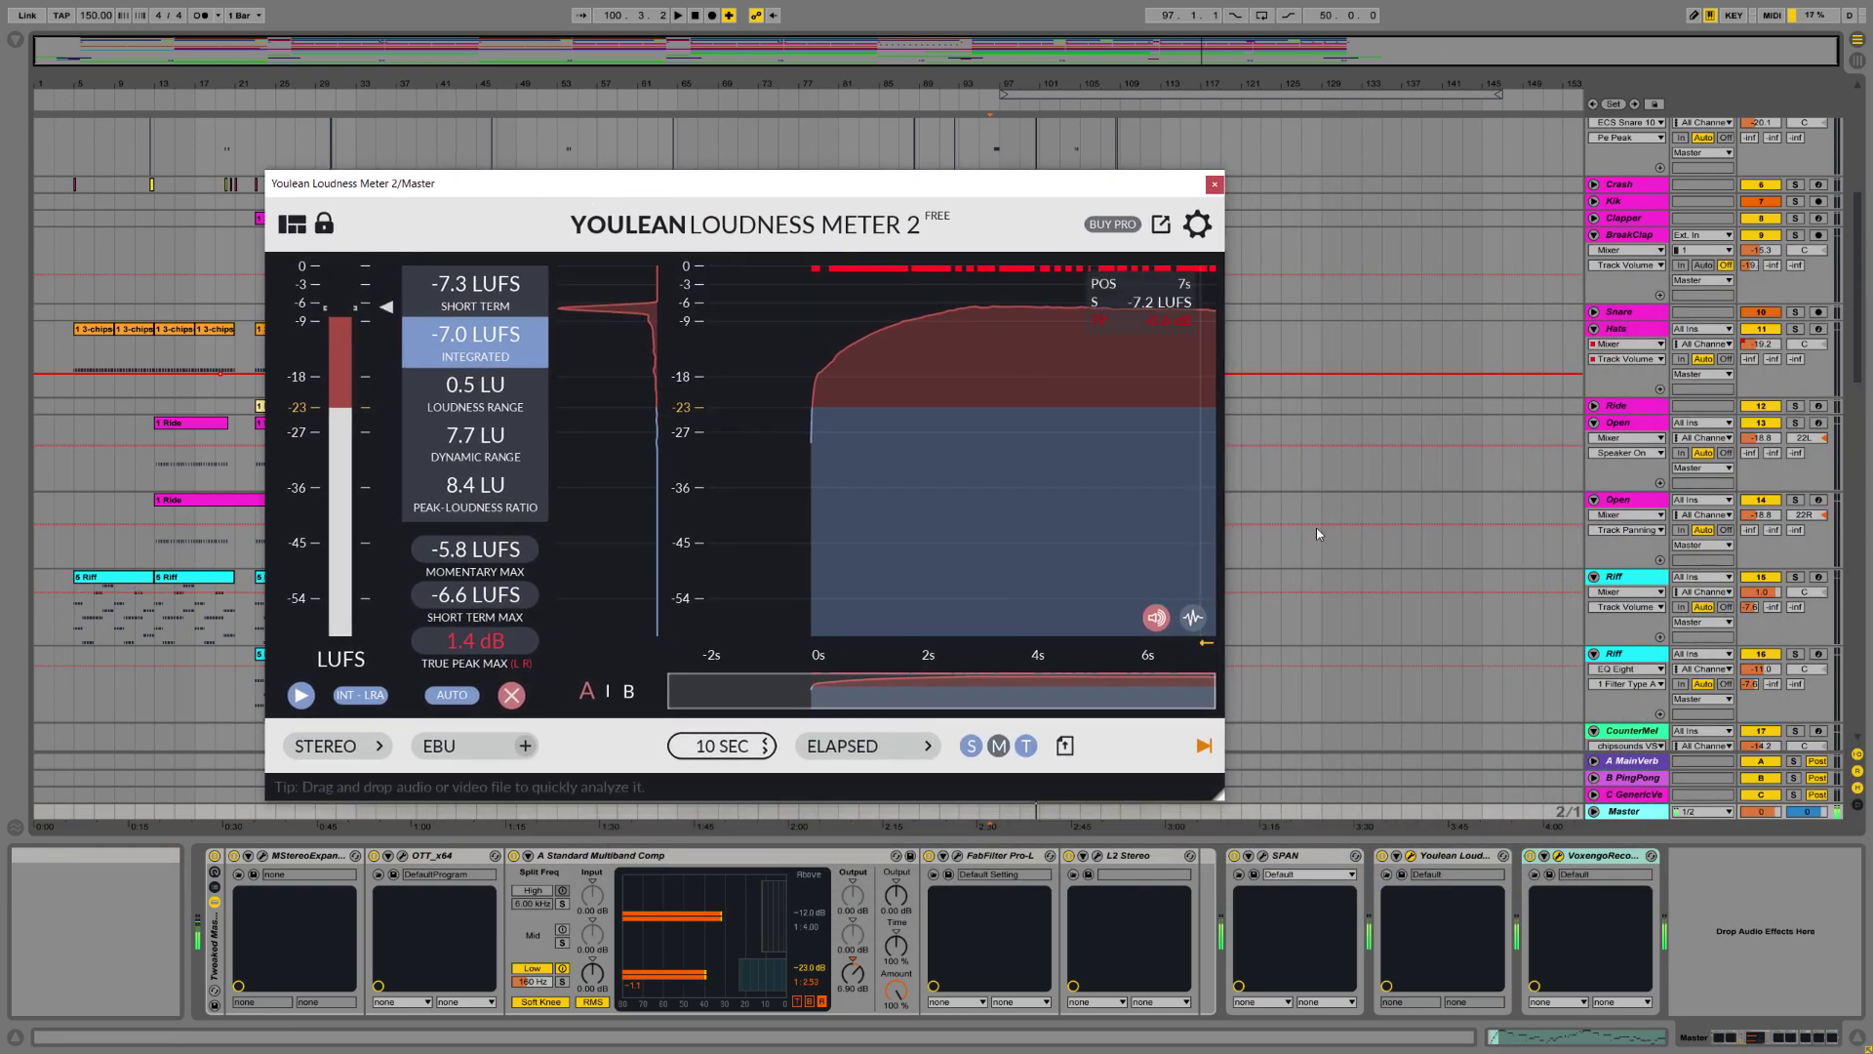
{"action": "left_click", "coordinate": [1264, 857]}
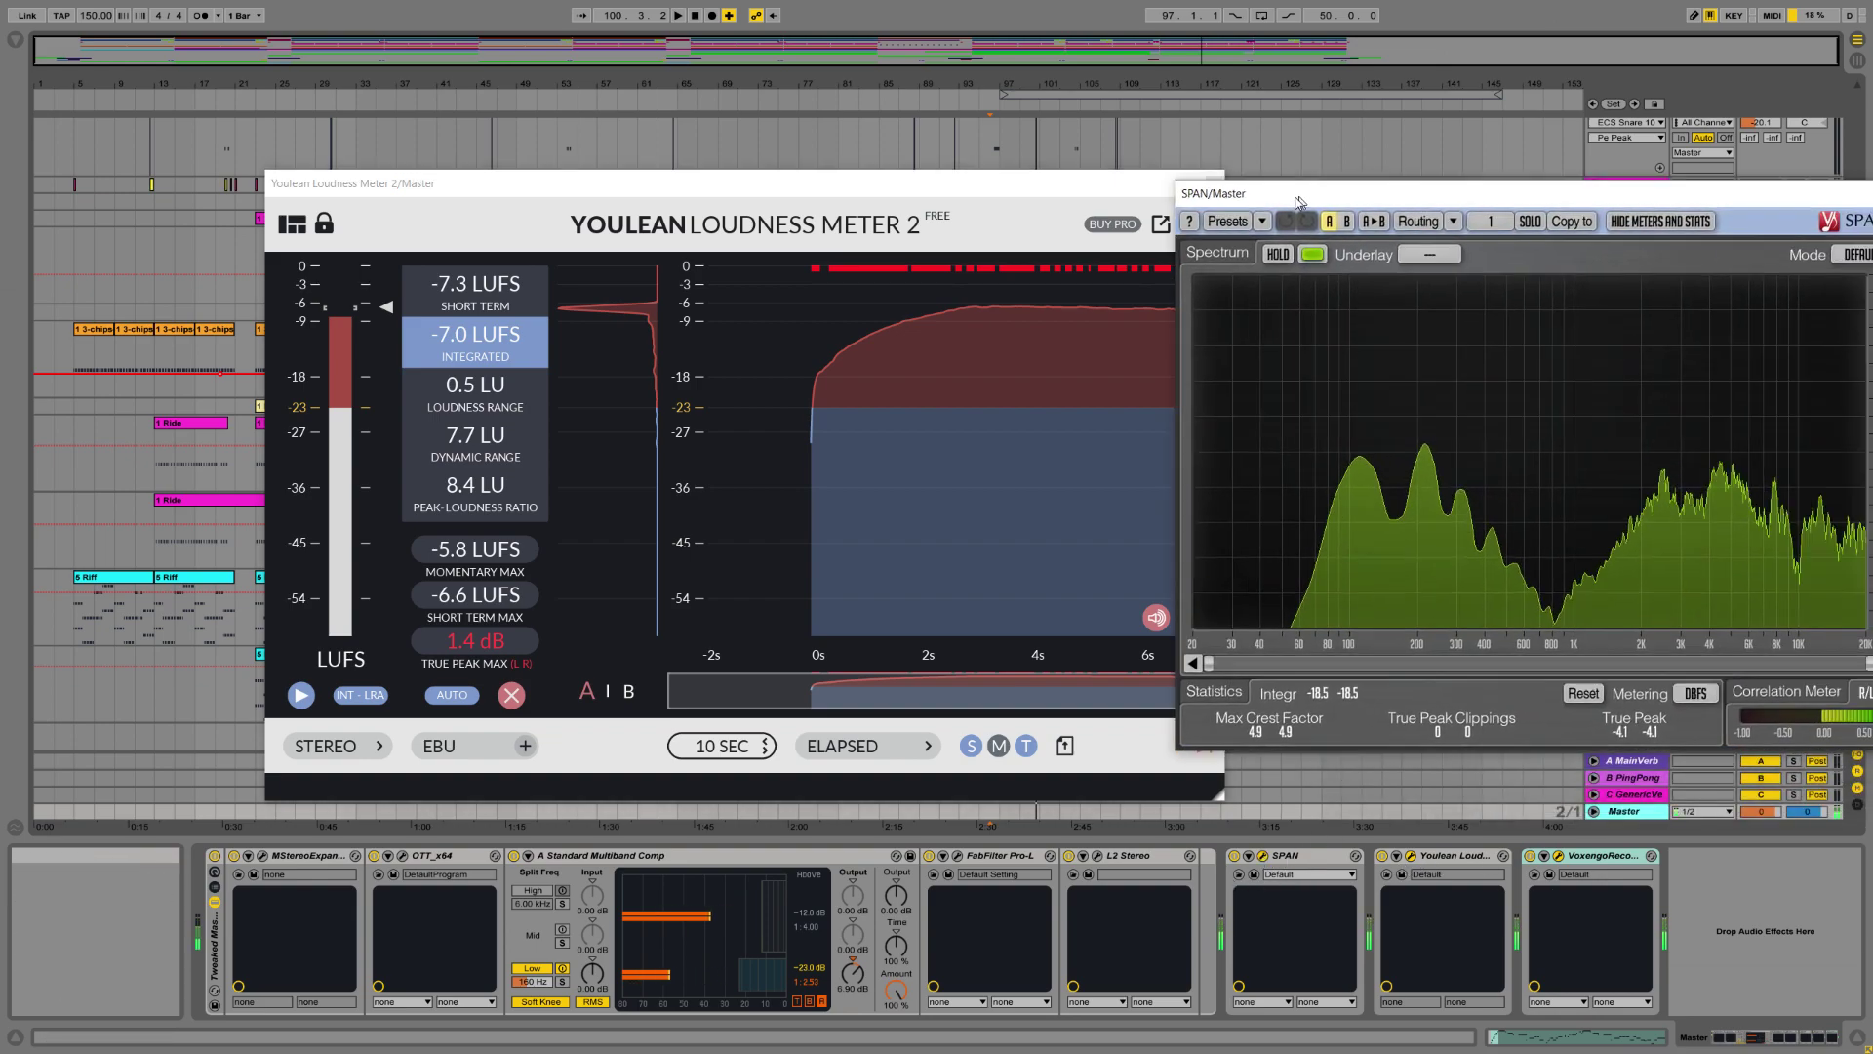
{"action": "left_click", "coordinate": [818, 177]}
{"action": "left_click_drag", "start_coordinate": [640, 184], "coordinate": [390, 179]}
Play the final section to examine its loudness in Youlean and its spectrum in SPAN, closing both windows when done.
{"action": "left_click", "coordinate": [679, 16]}
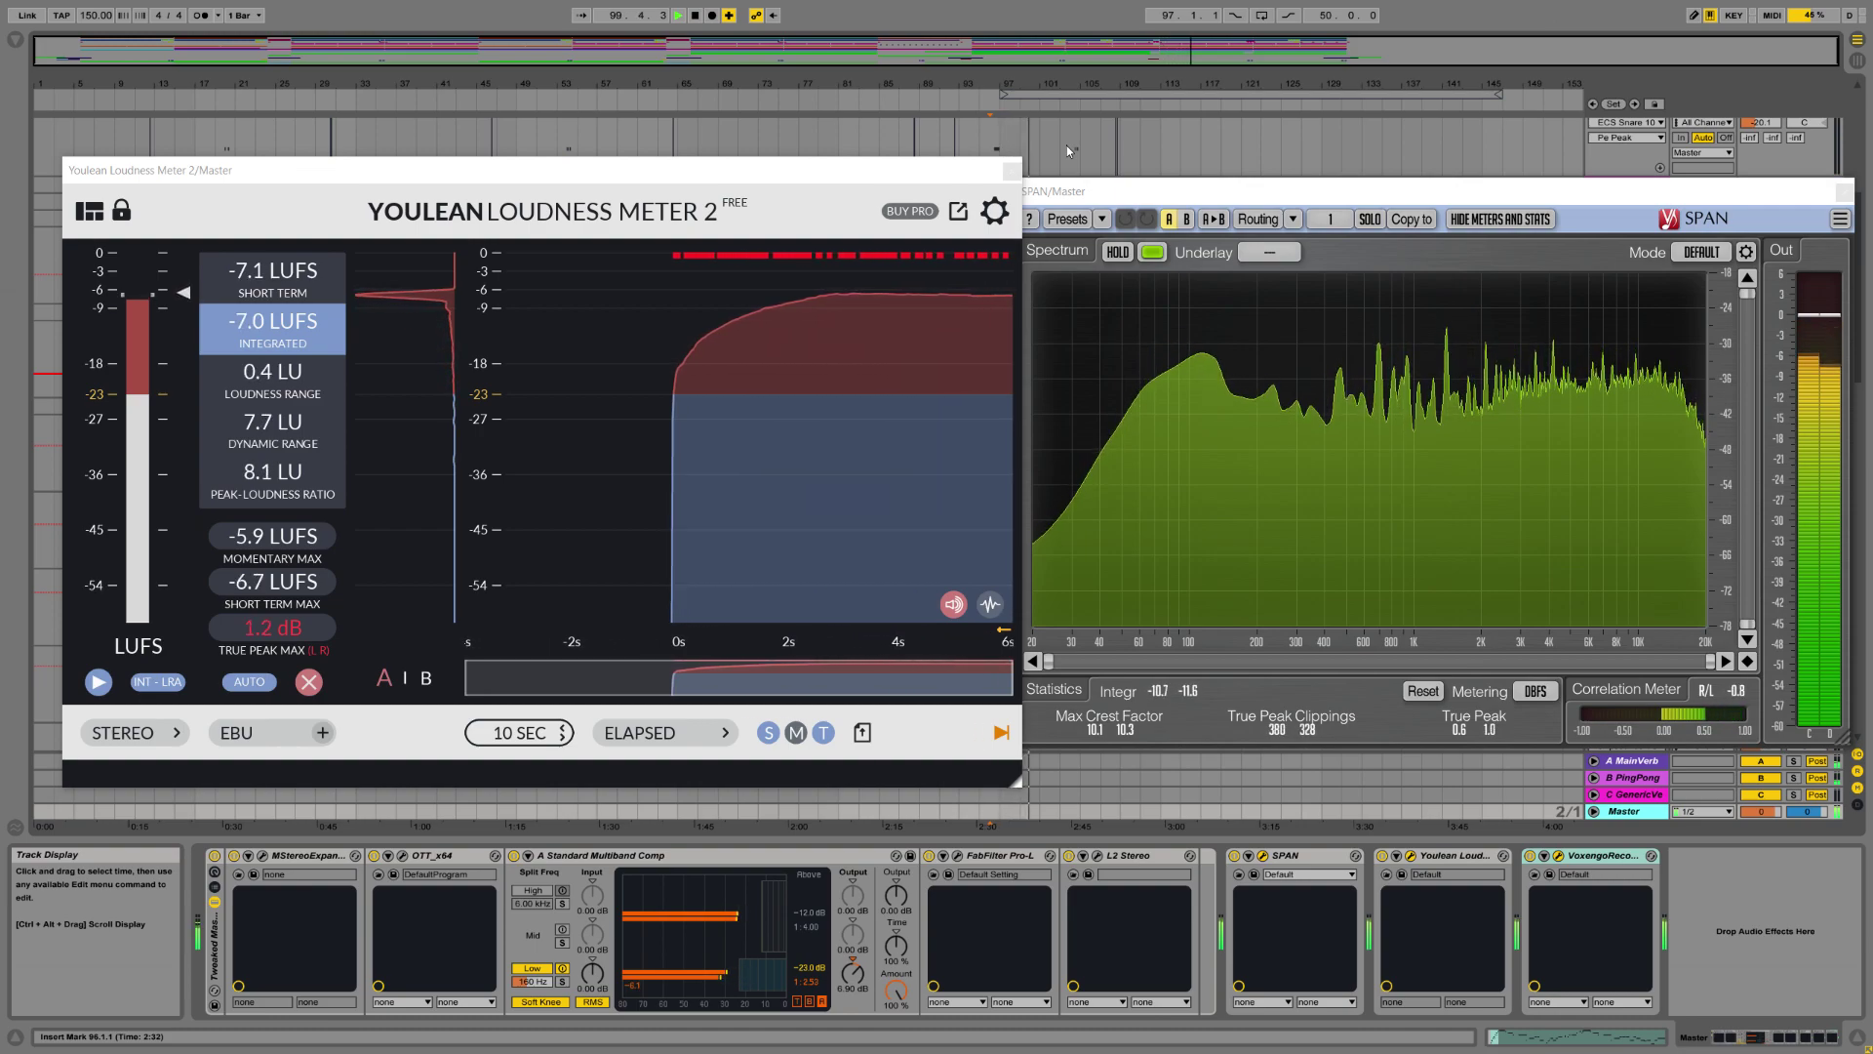
{"action": "left_click_drag", "start_coordinate": [1235, 196], "coordinate": [1119, 191]}
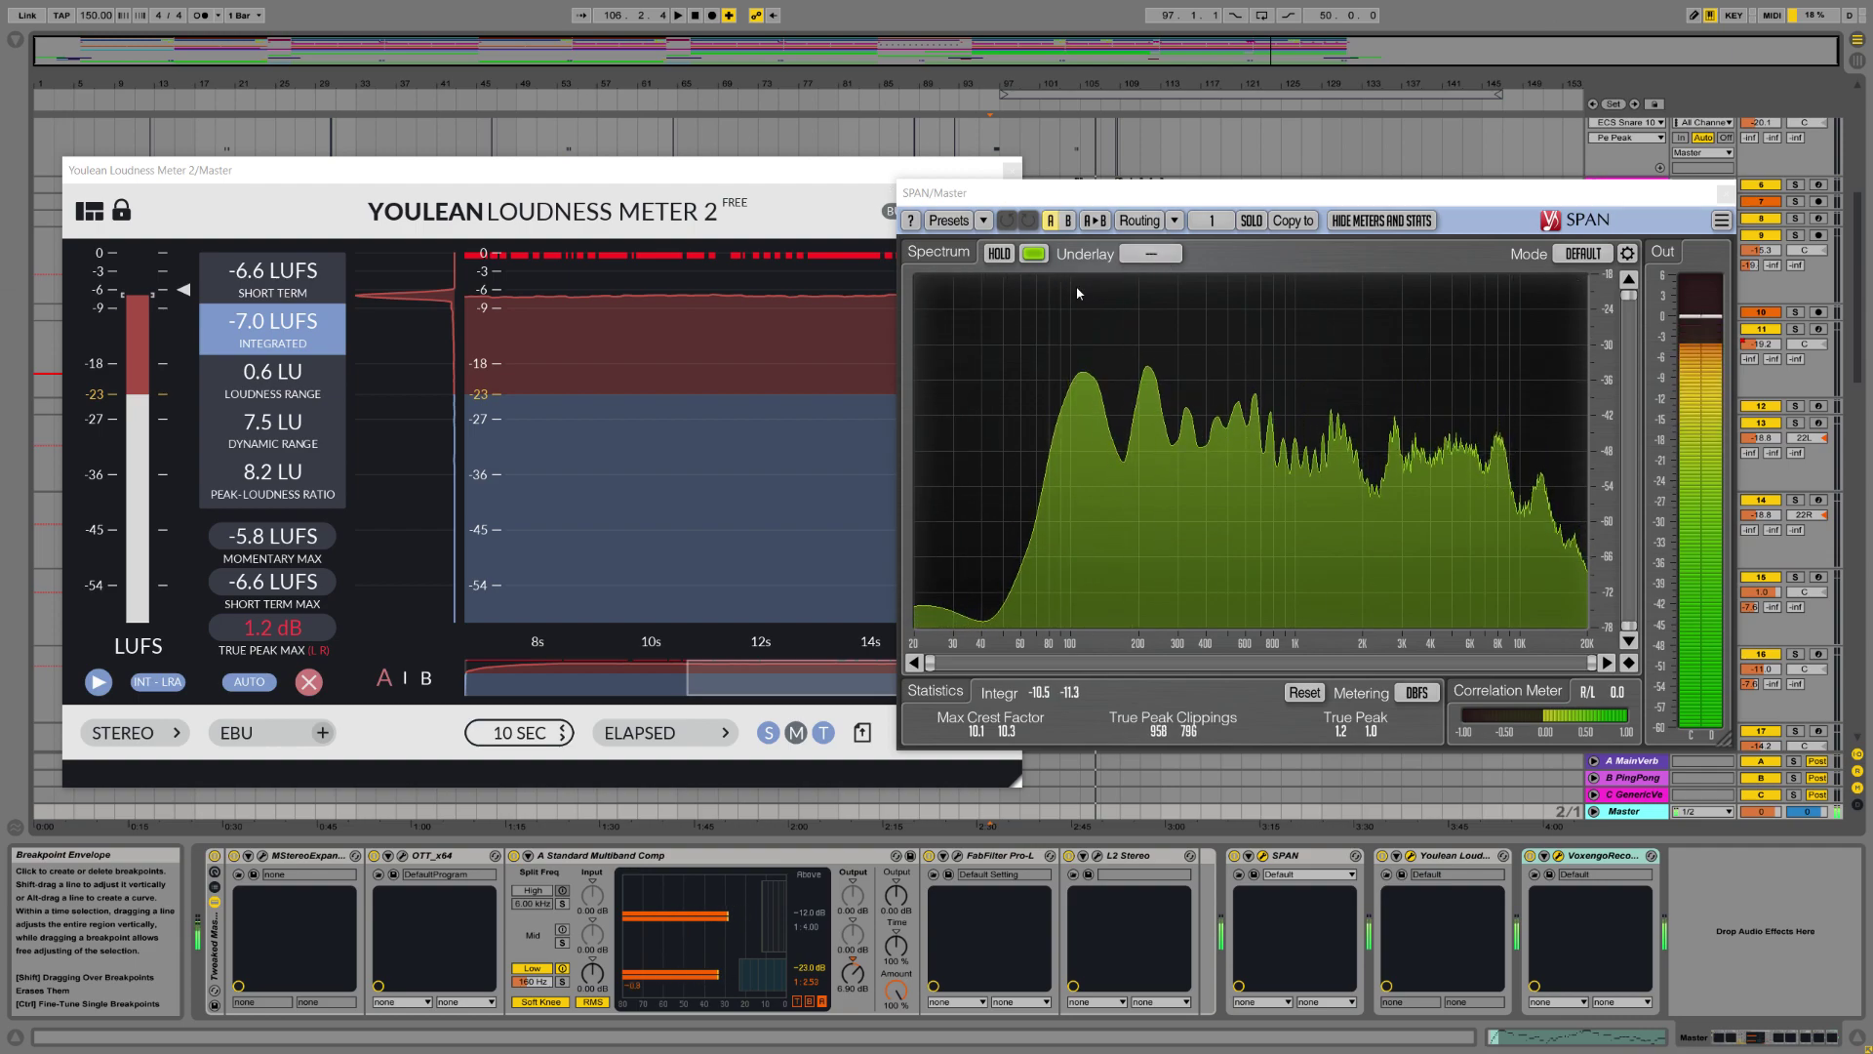
{"action": "key", "text": "space"}
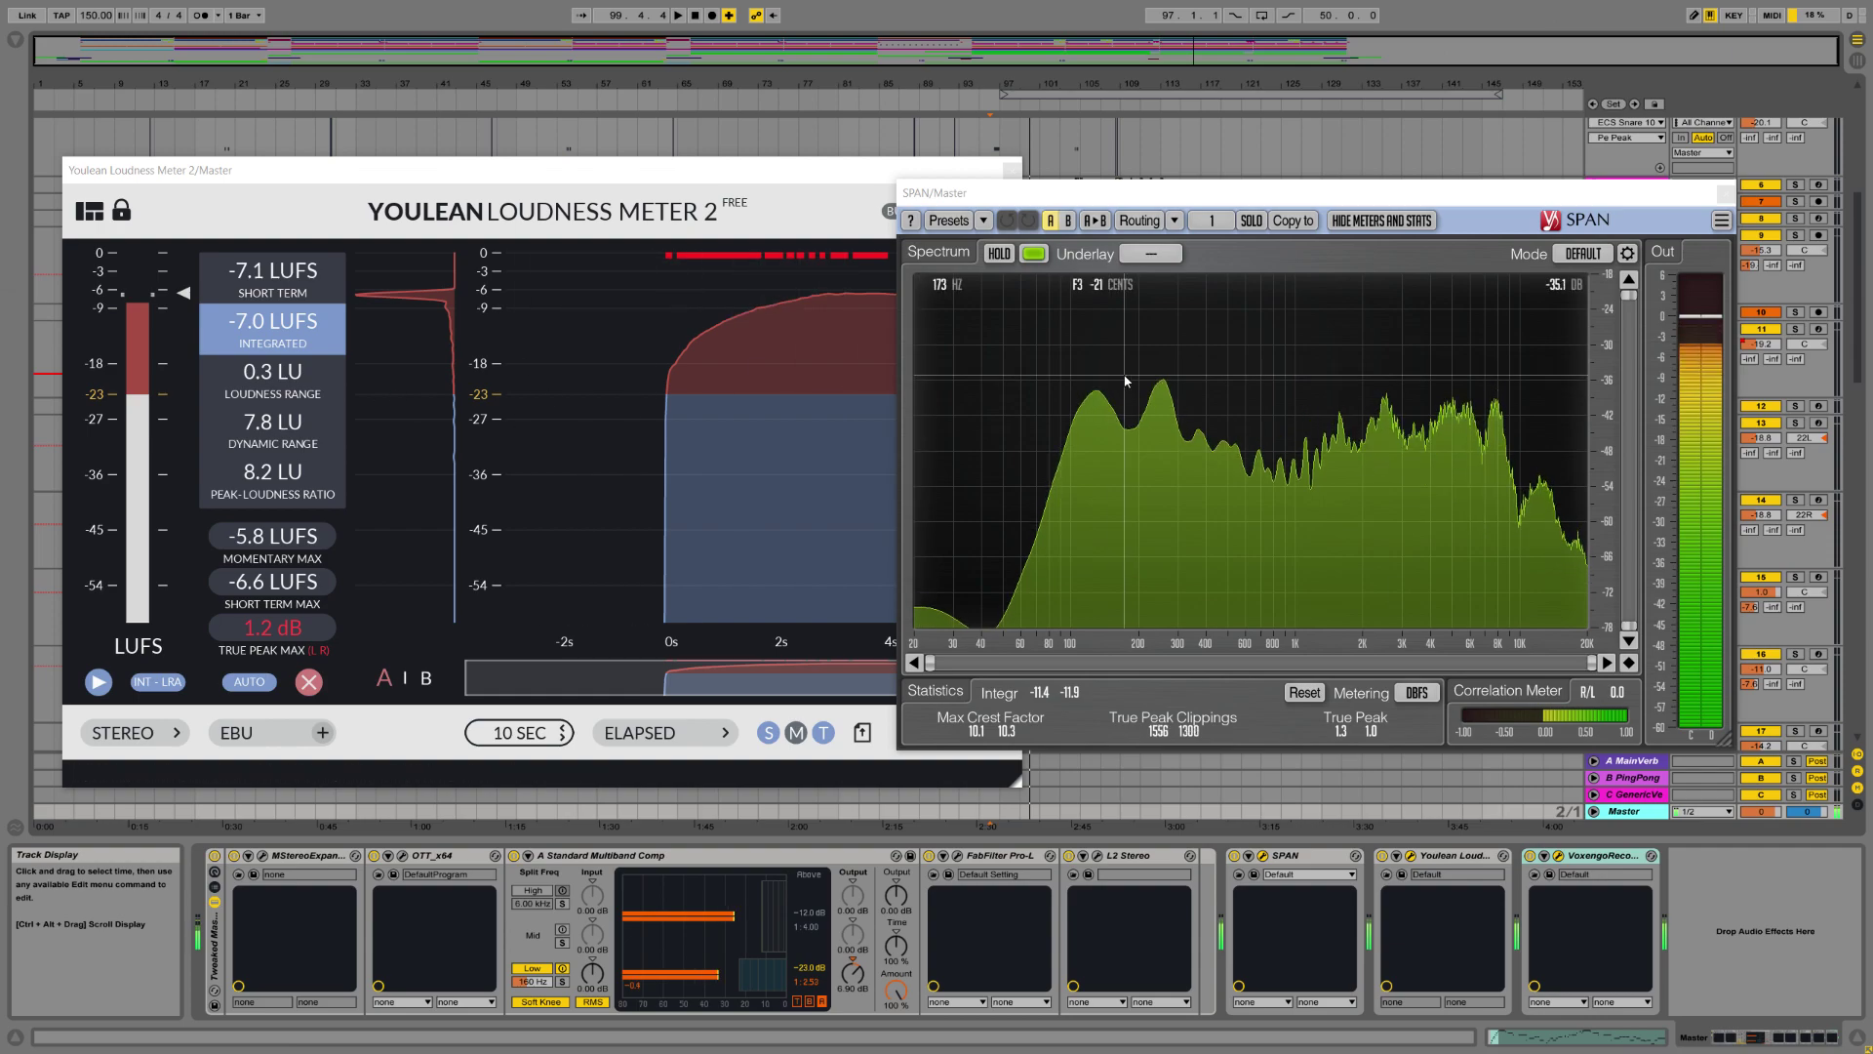
{"action": "left_click_drag", "start_coordinate": [1027, 197], "coordinate": [999, 184]}
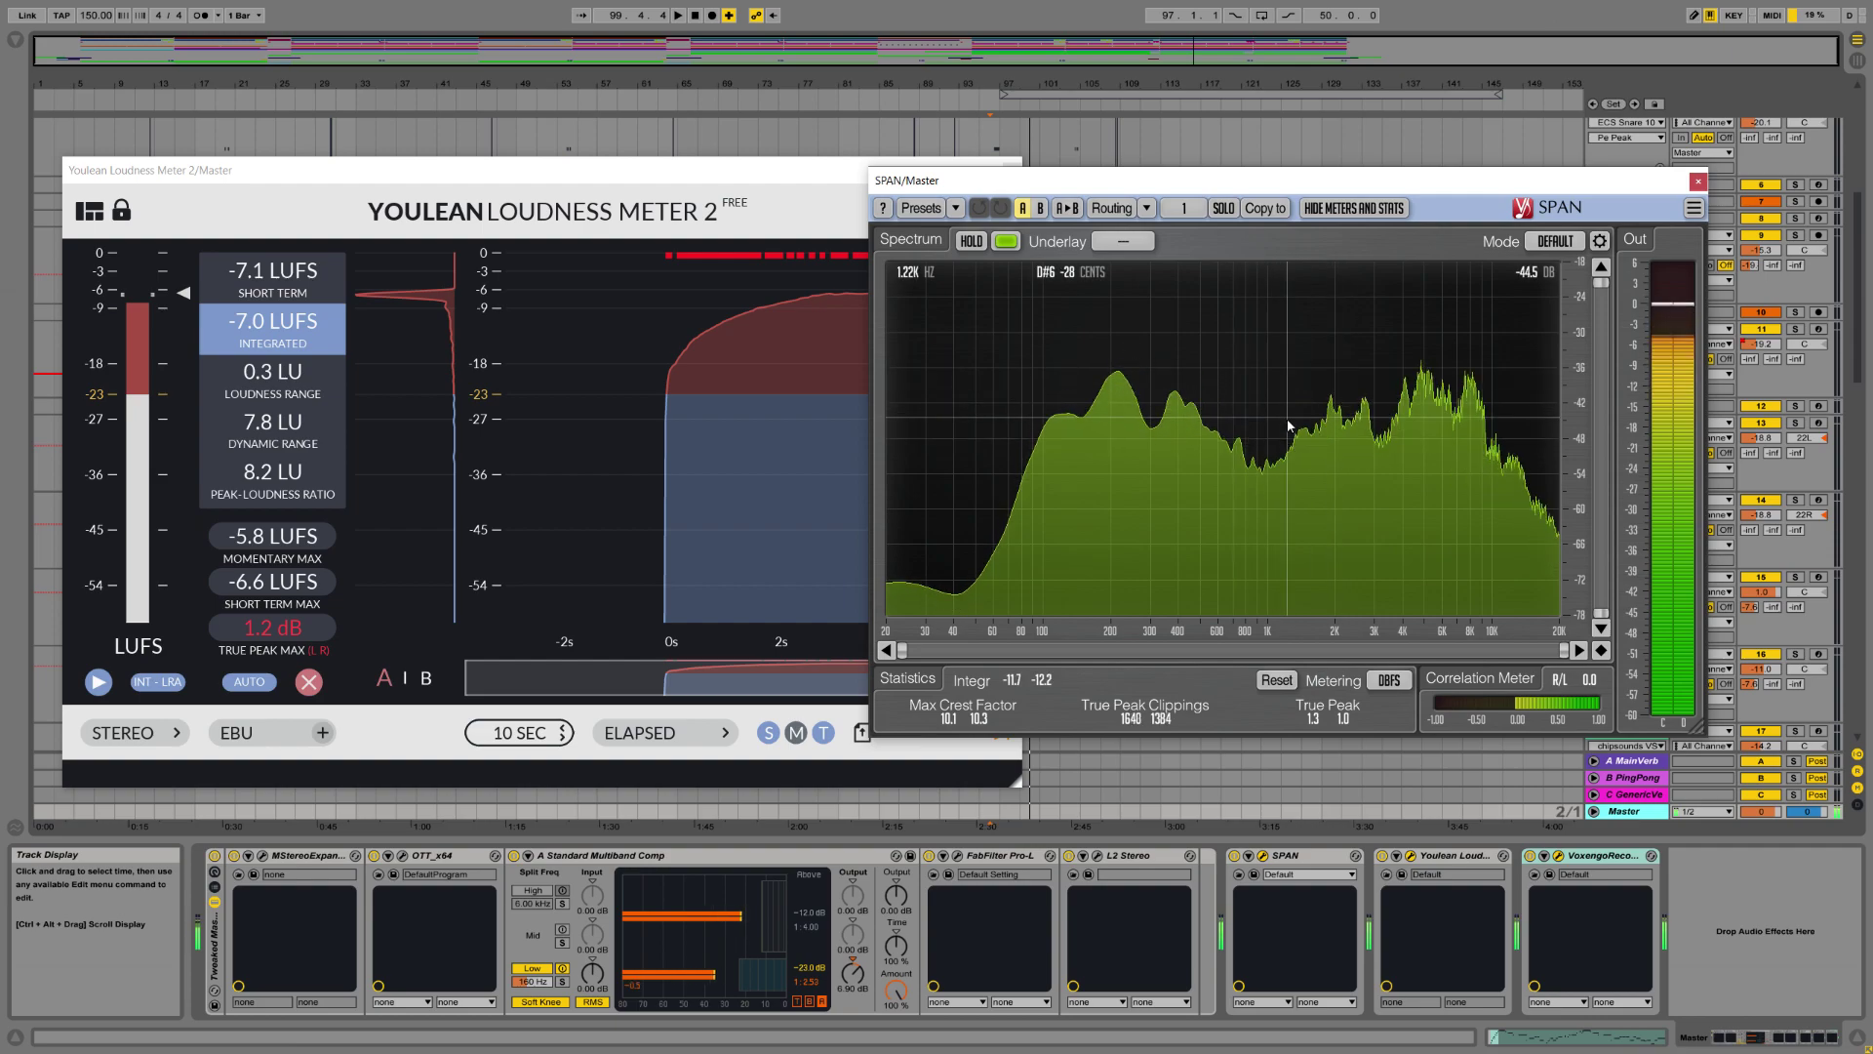
{"action": "left_click", "coordinate": [1699, 183]}
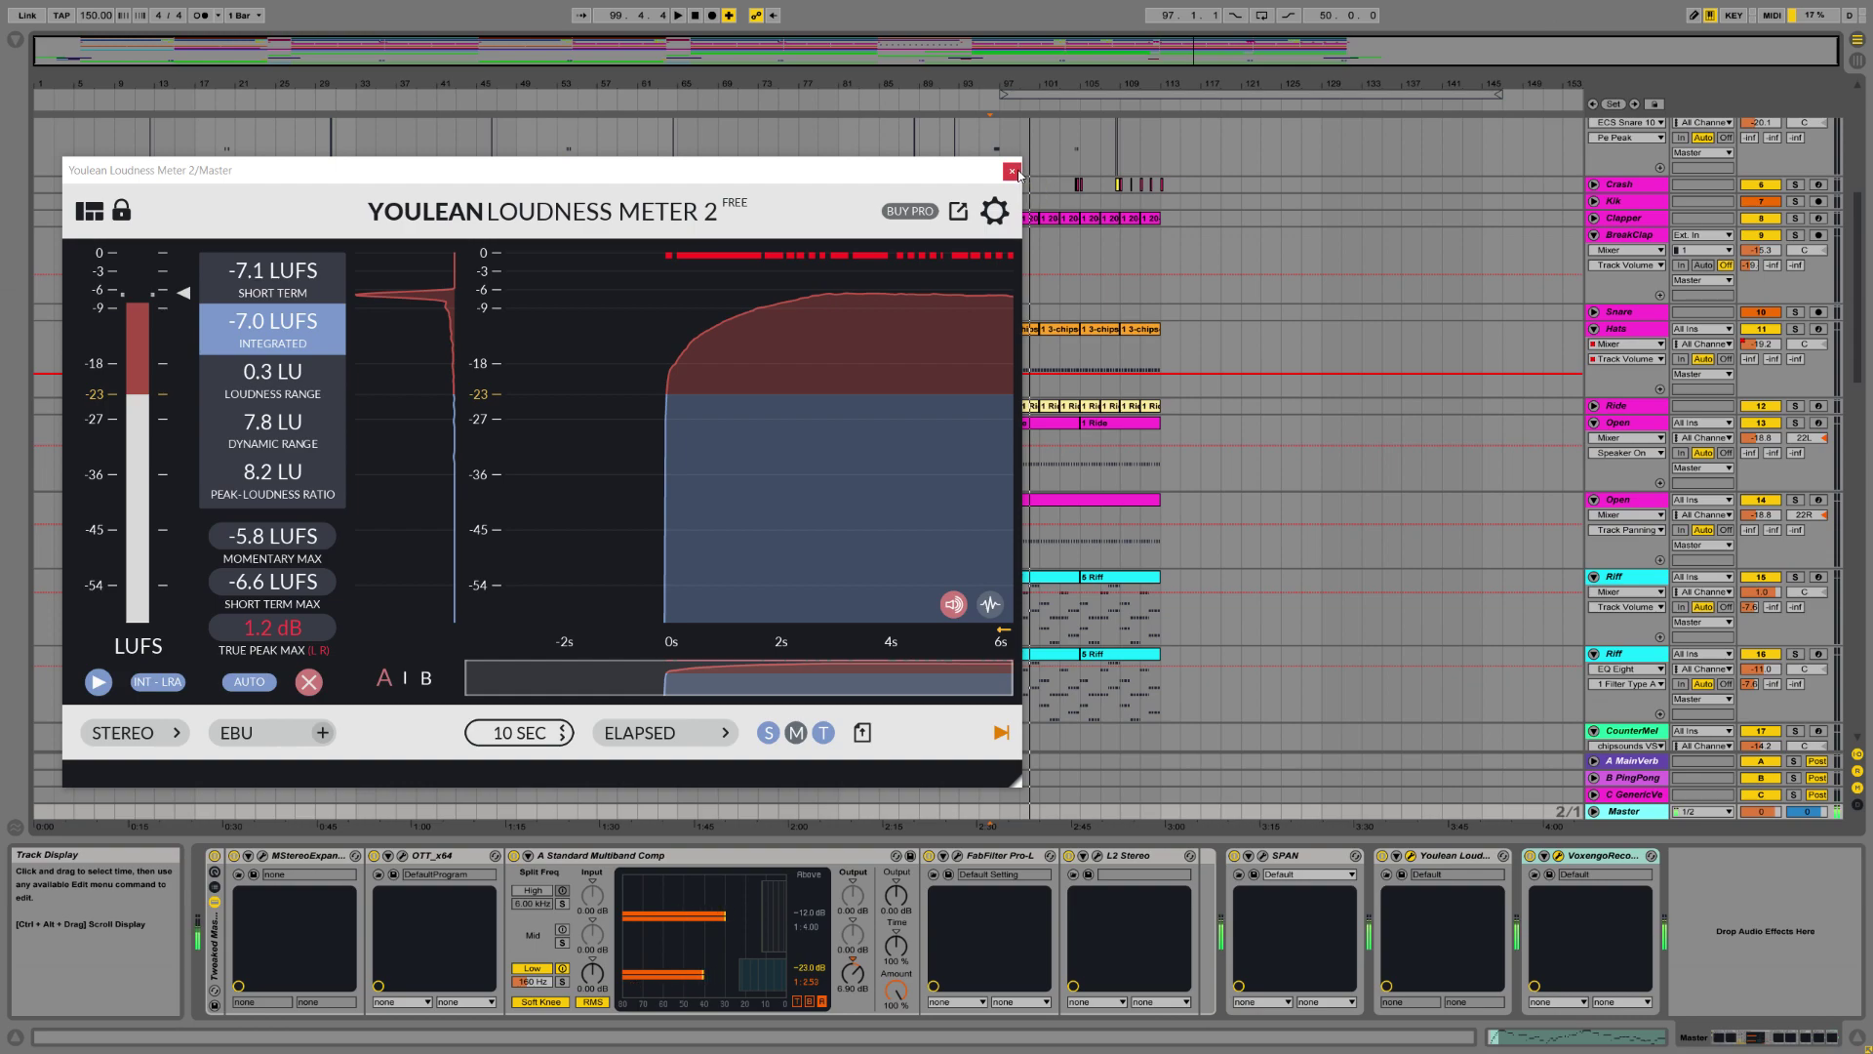
{"action": "left_click", "coordinate": [1012, 174]}
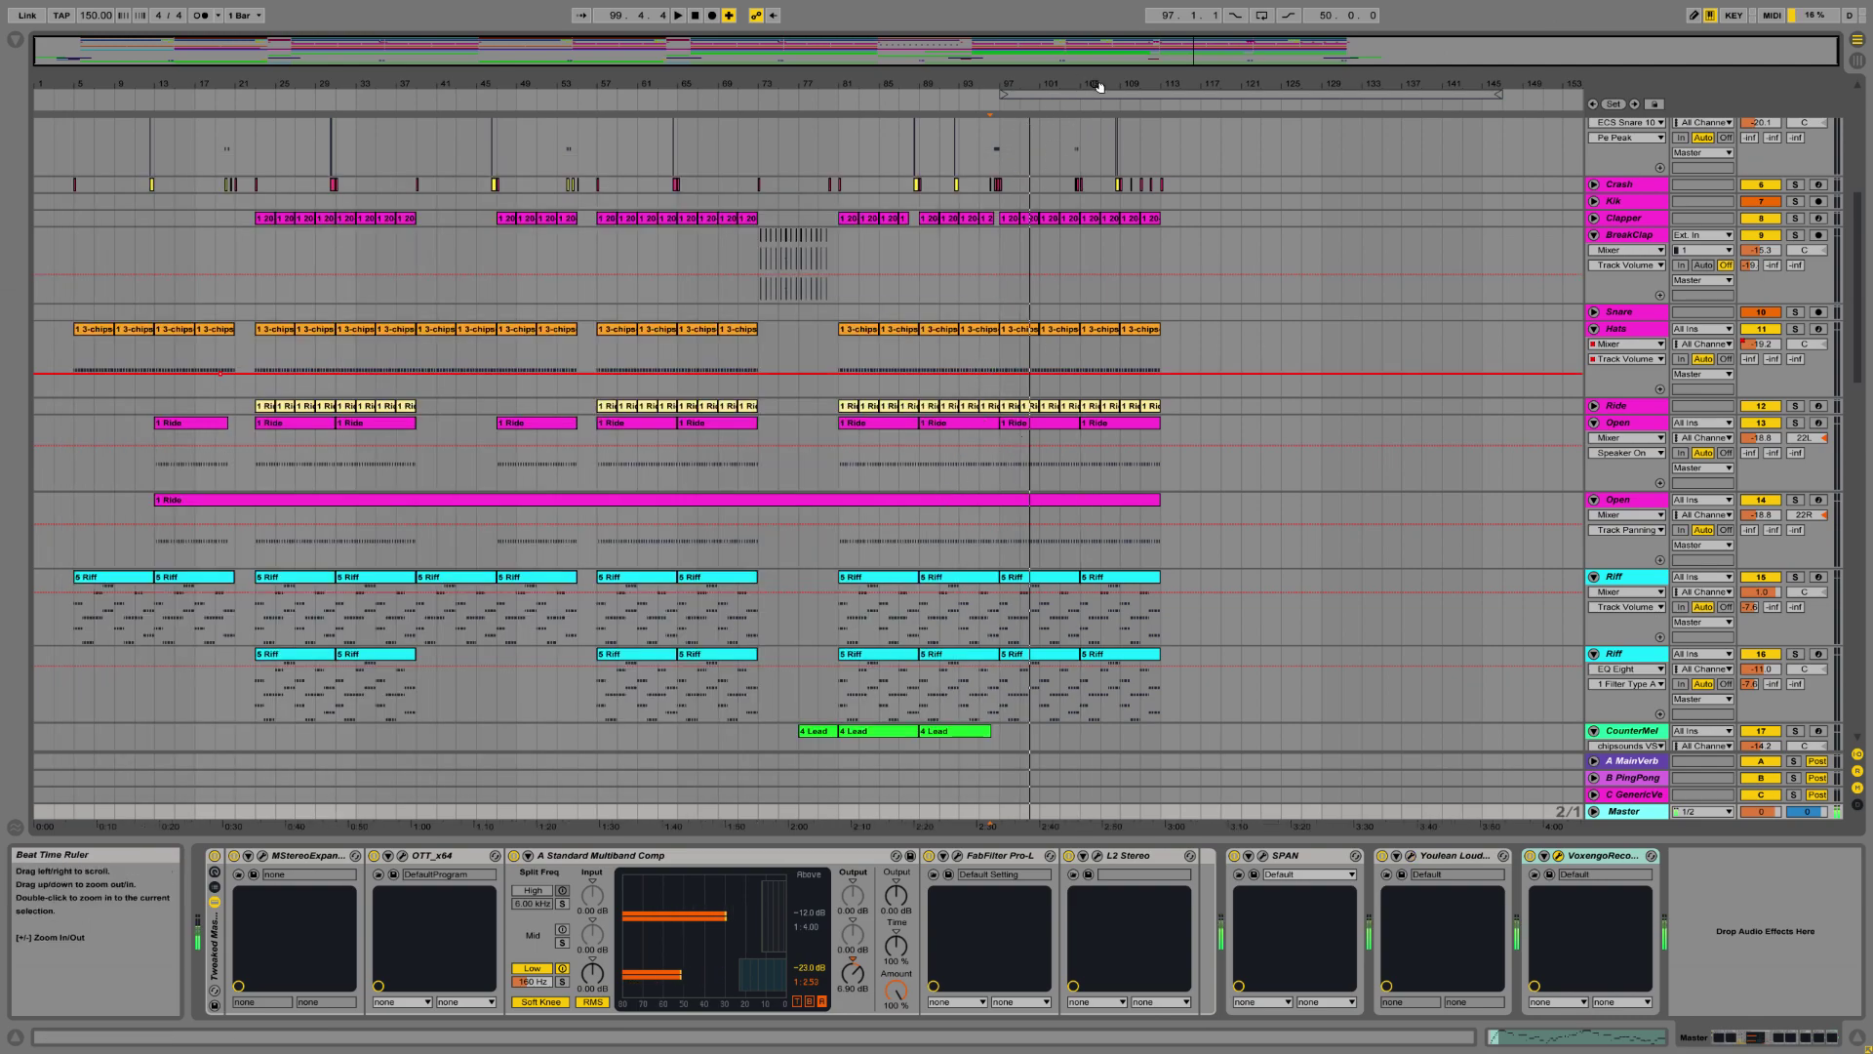
Review the full arrangement from the bass and drum tracks down to Chords and back up to the first track.
{"action": "scroll", "coordinate": [1220, 547], "scroll_direction": "up", "scroll_amount": 5}
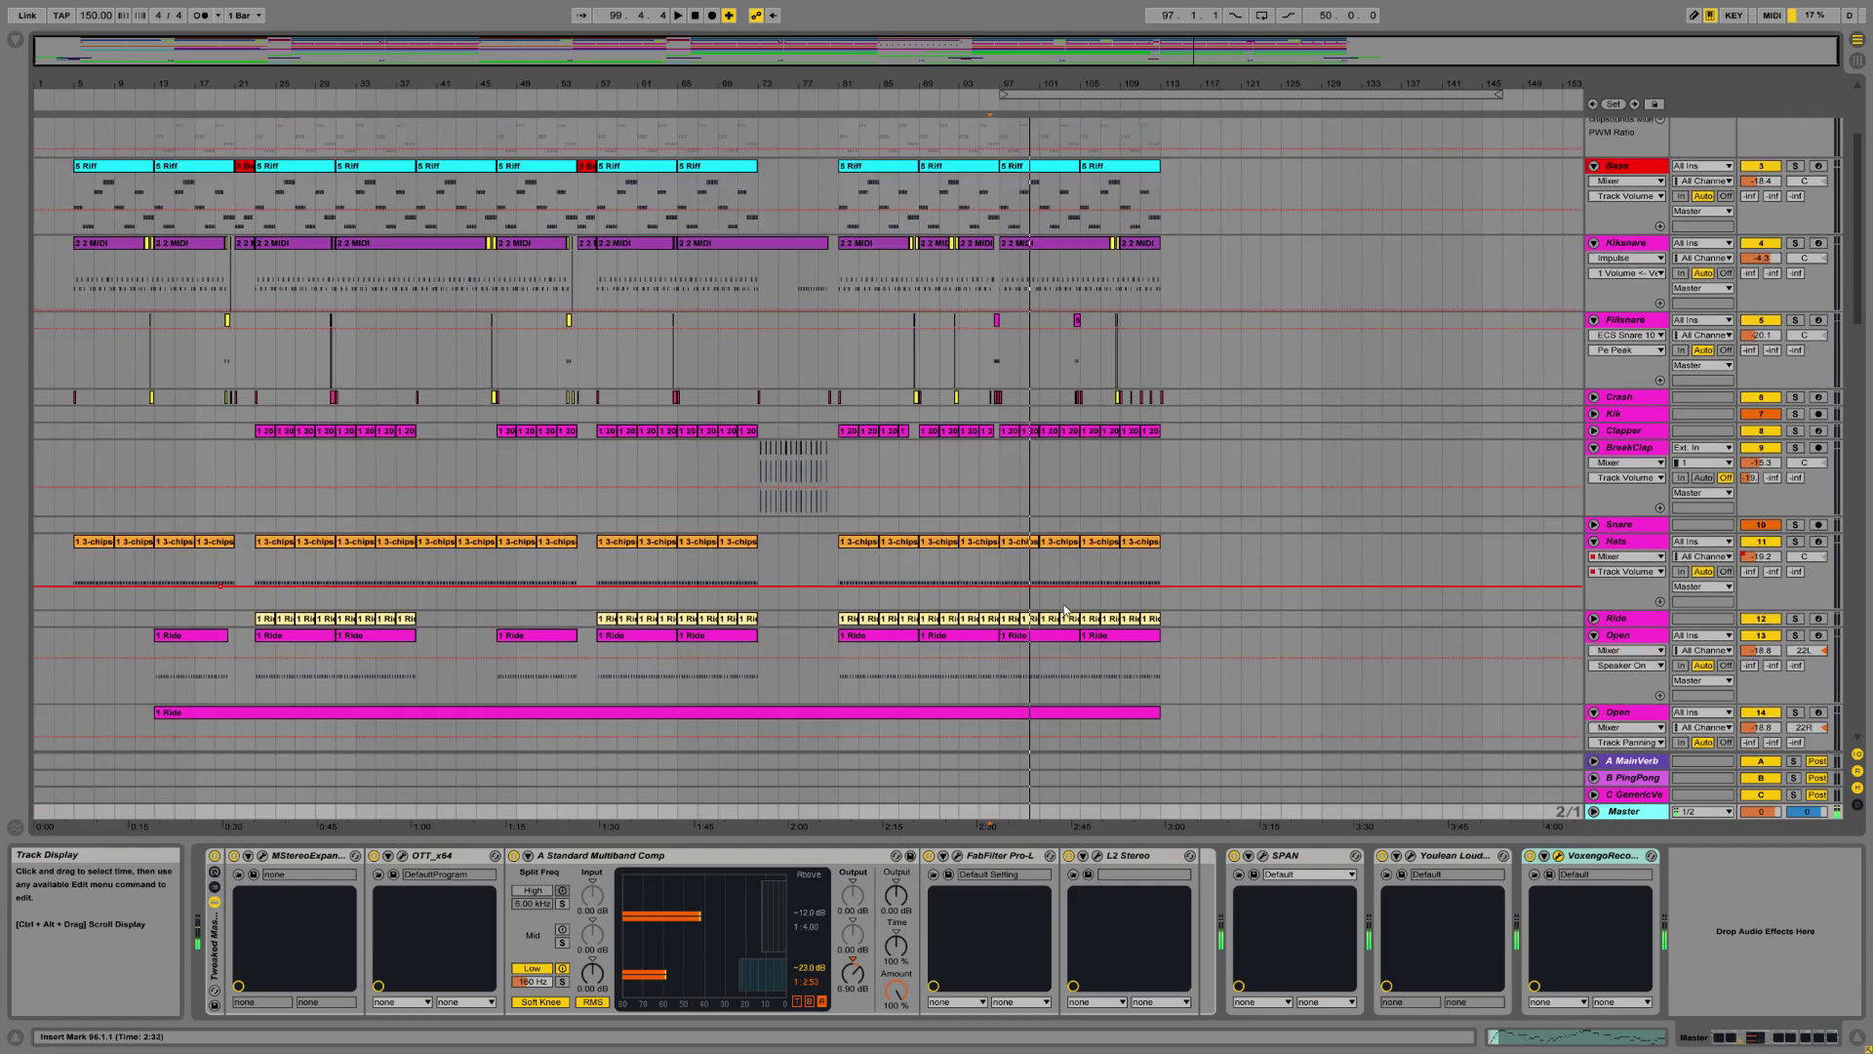
{"action": "scroll", "coordinate": [1068, 599], "scroll_direction": "down", "scroll_amount": 4}
{"action": "scroll", "coordinate": [1058, 603], "scroll_direction": "down", "scroll_amount": 6}
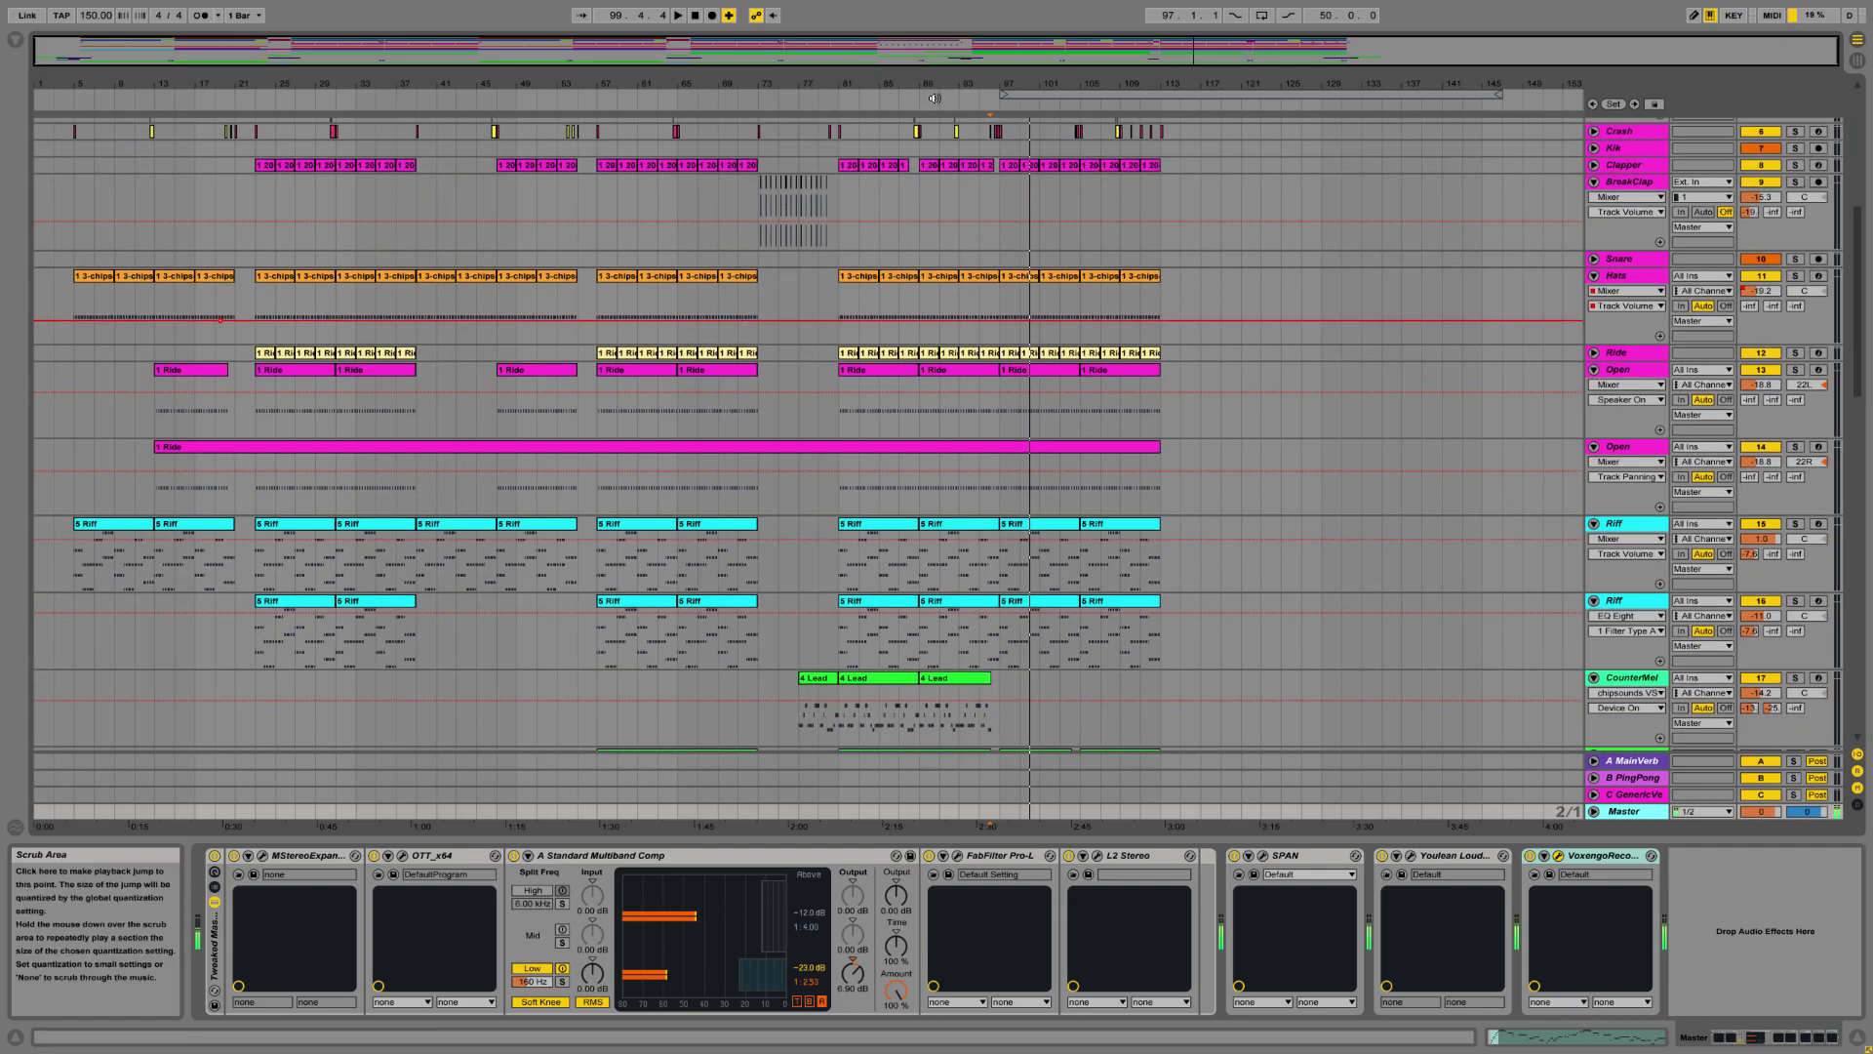
{"action": "scroll", "coordinate": [925, 401], "scroll_direction": "up", "scroll_amount": 5}
{"action": "scroll", "coordinate": [925, 401], "scroll_direction": "up", "scroll_amount": 10}
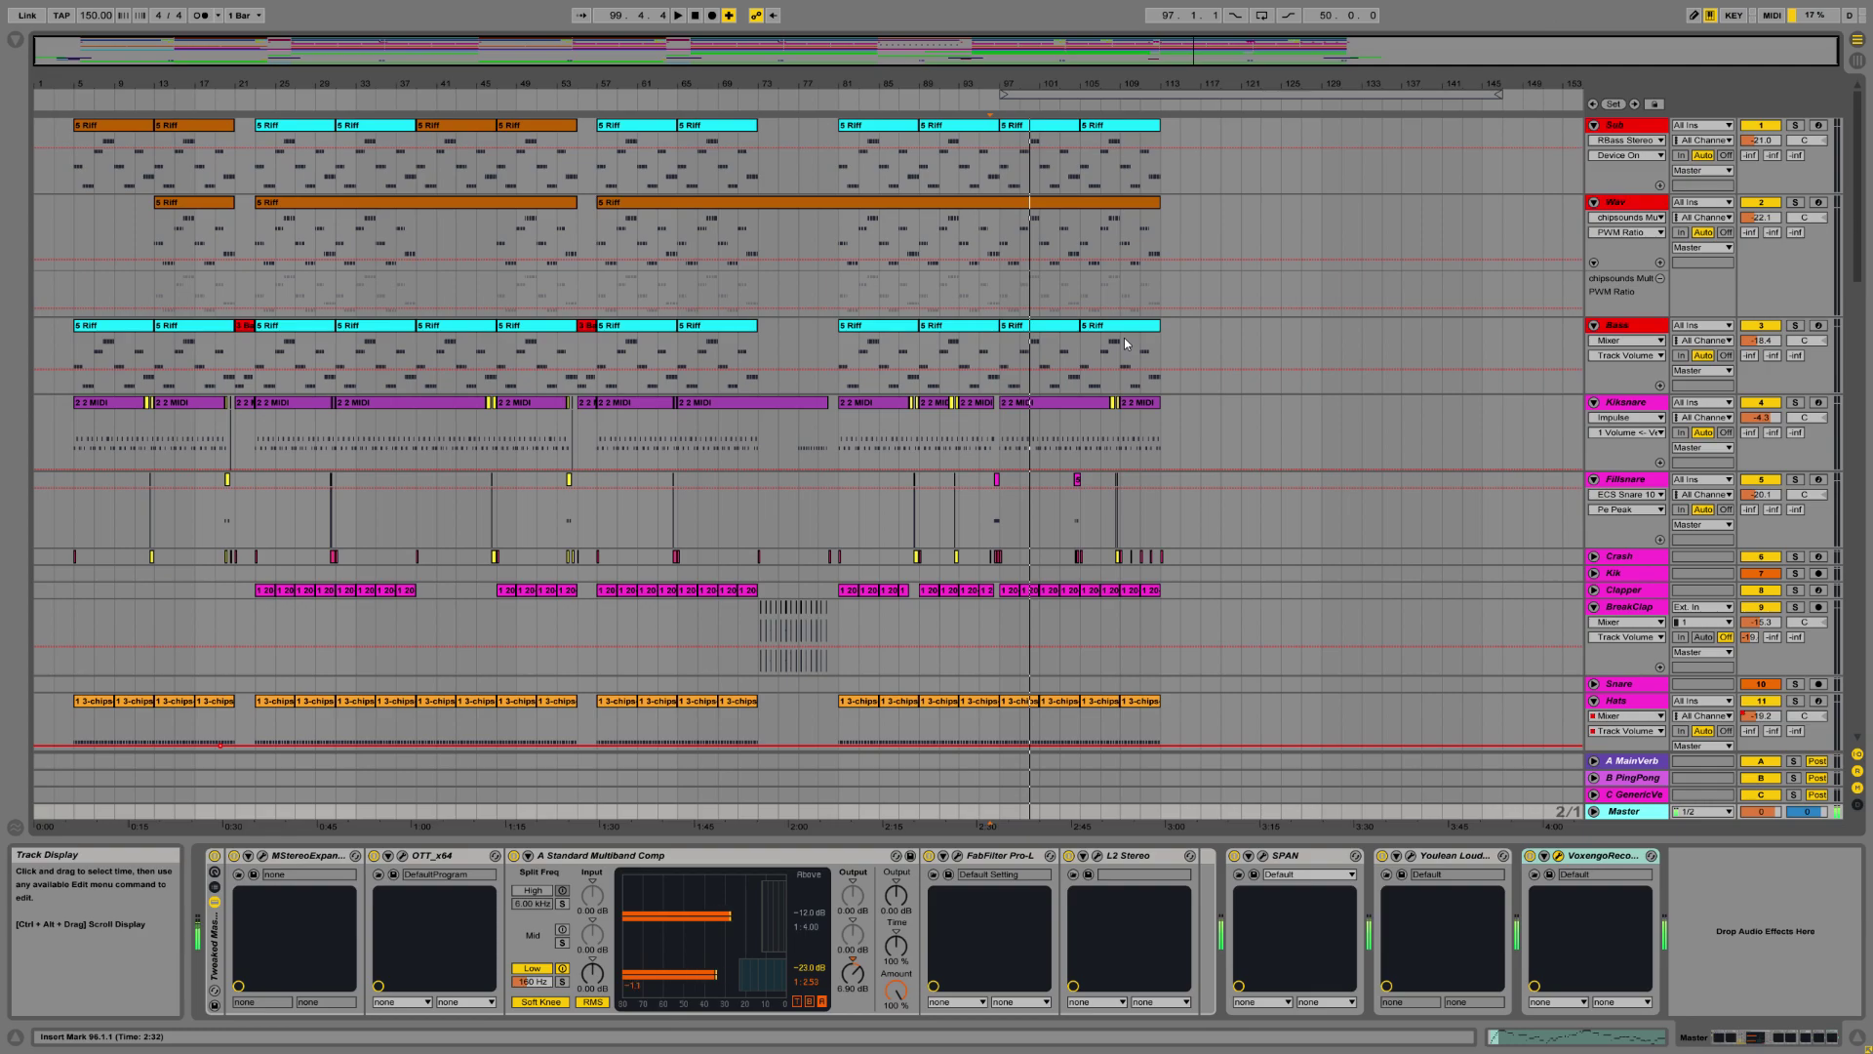
{"action": "scroll", "coordinate": [1163, 386], "scroll_direction": "down", "scroll_amount": 10}
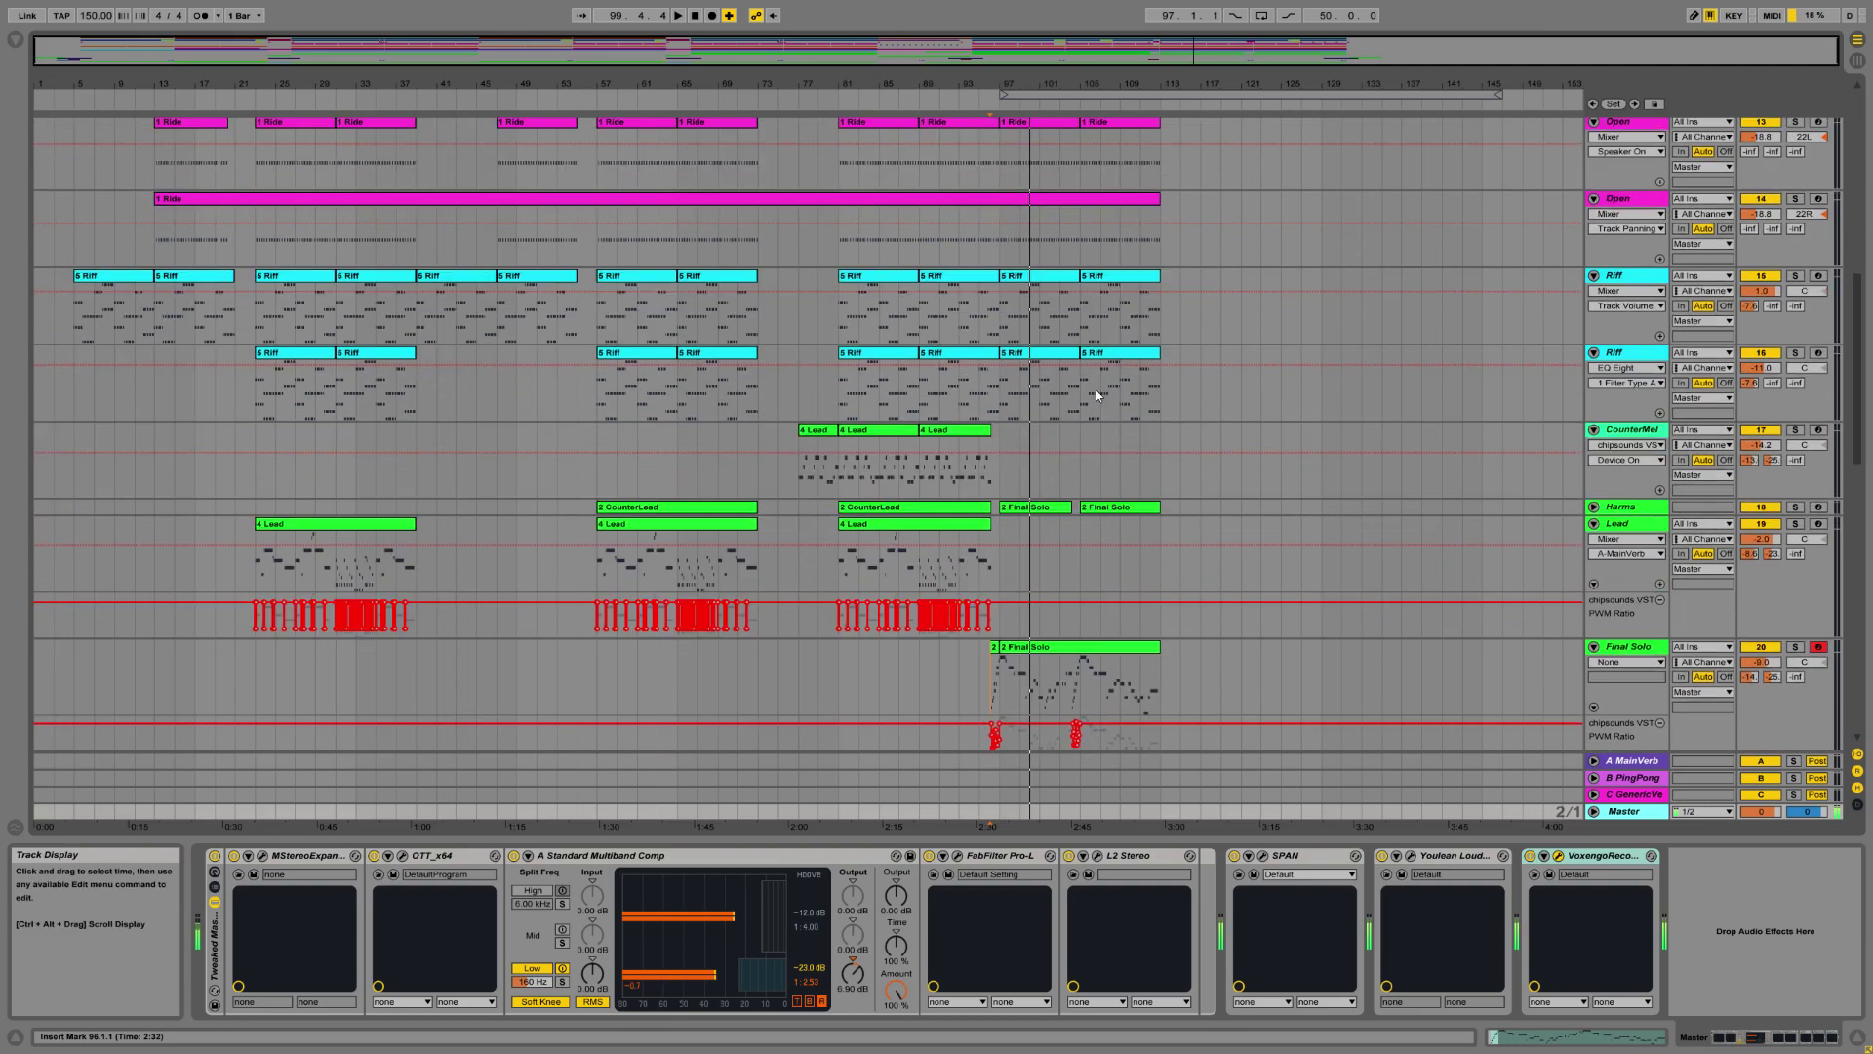
{"action": "scroll", "coordinate": [1122, 375], "scroll_direction": "down", "scroll_amount": 8}
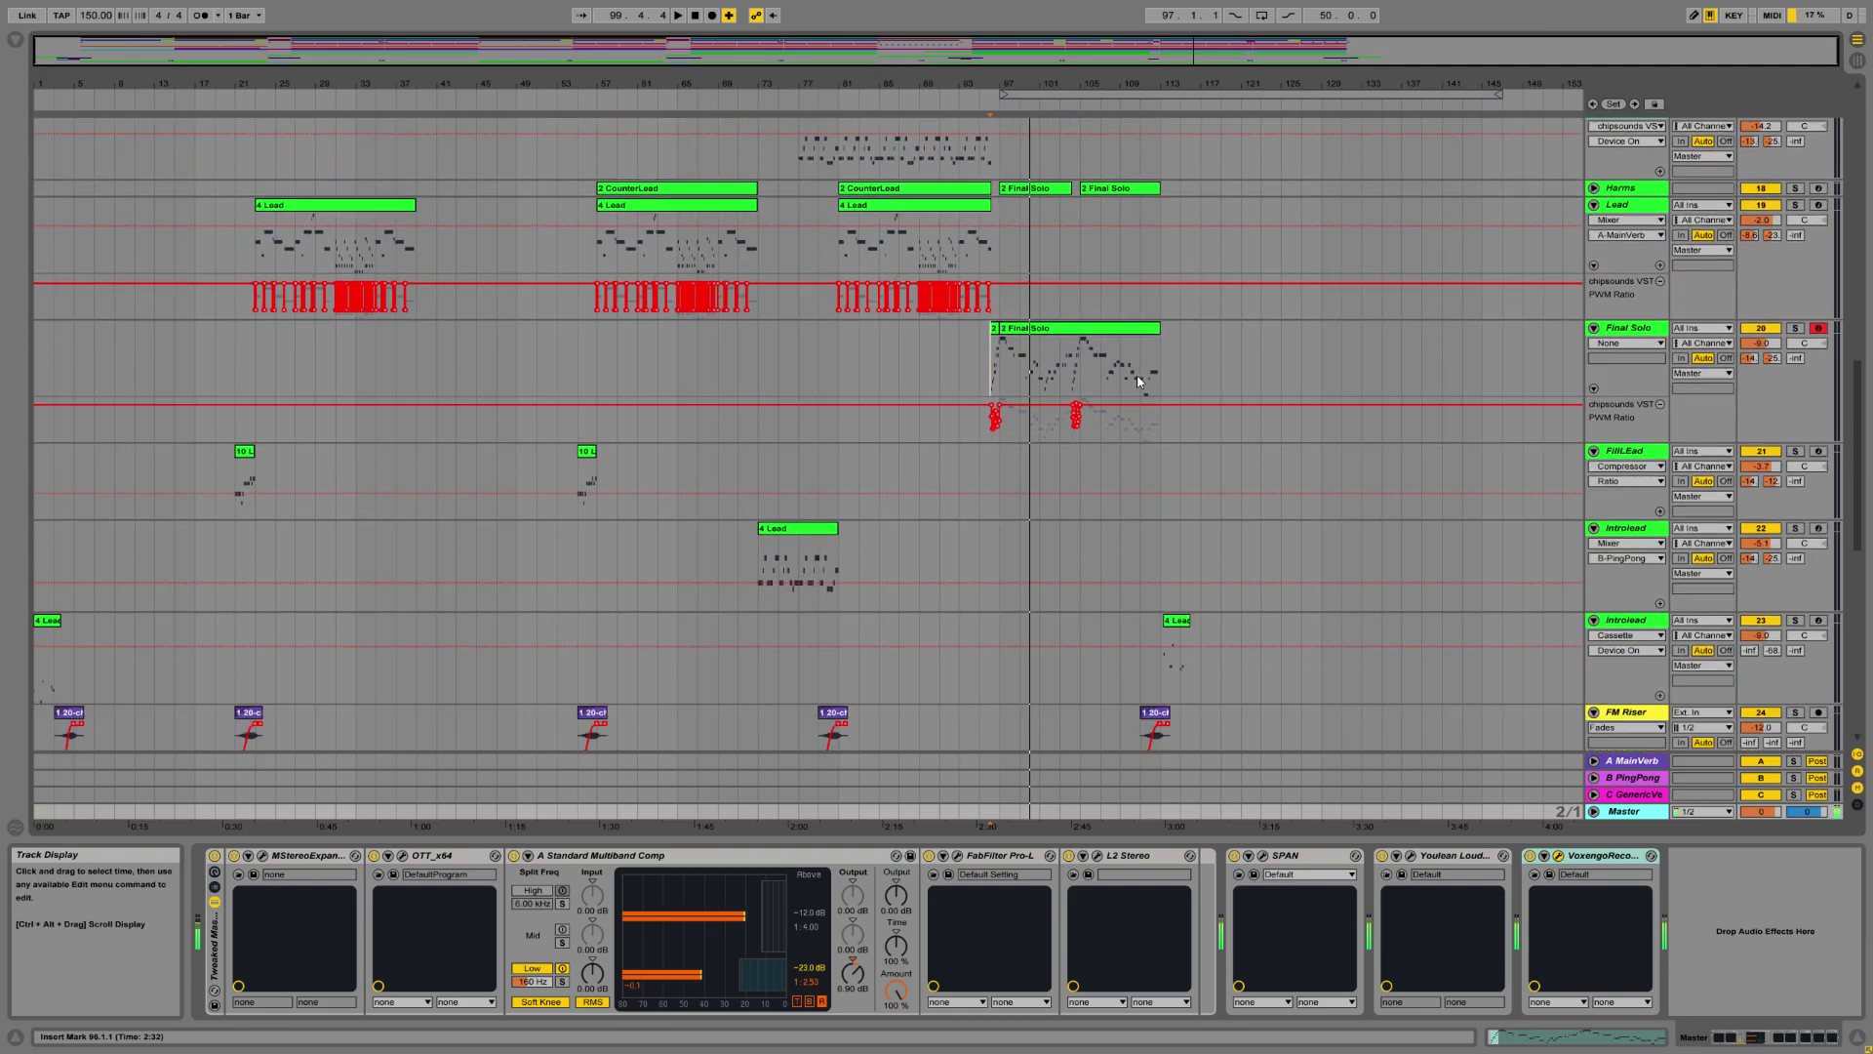
{"action": "scroll", "coordinate": [1143, 378], "scroll_direction": "down", "scroll_amount": 6}
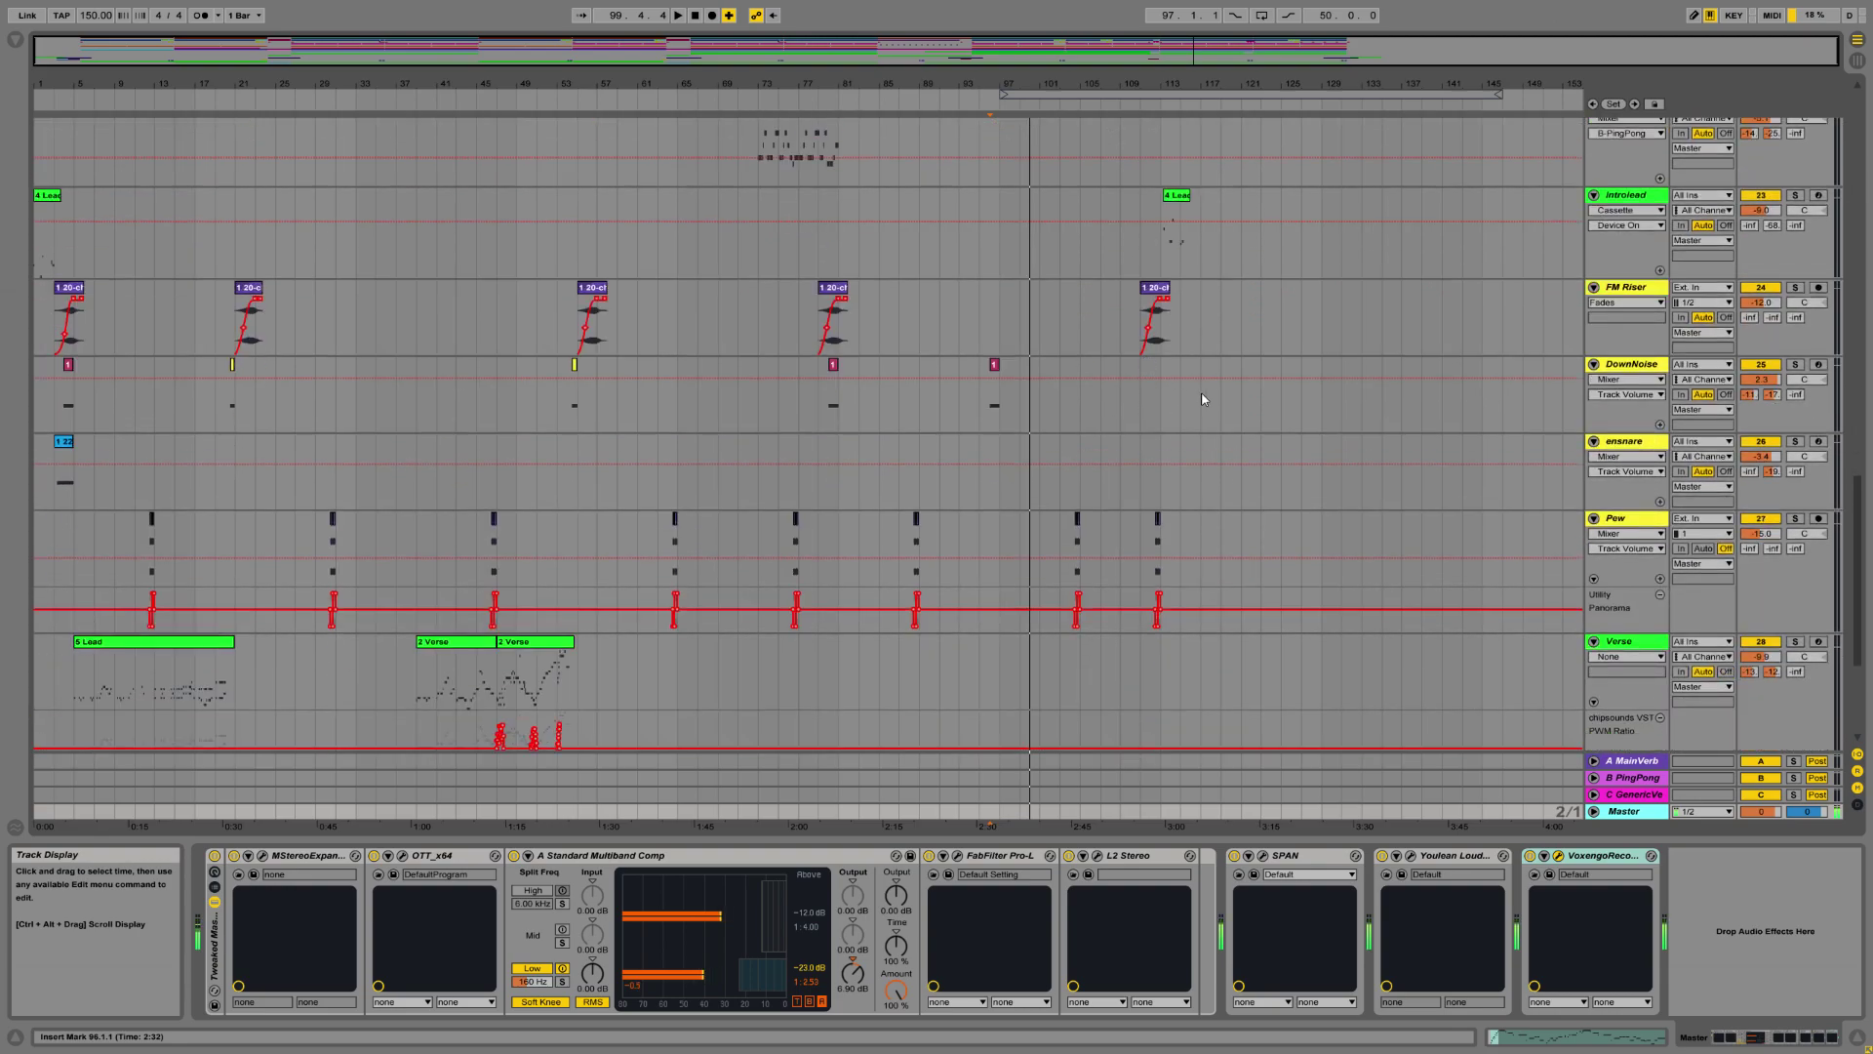
{"action": "scroll", "coordinate": [1201, 410], "scroll_direction": "down", "scroll_amount": 3}
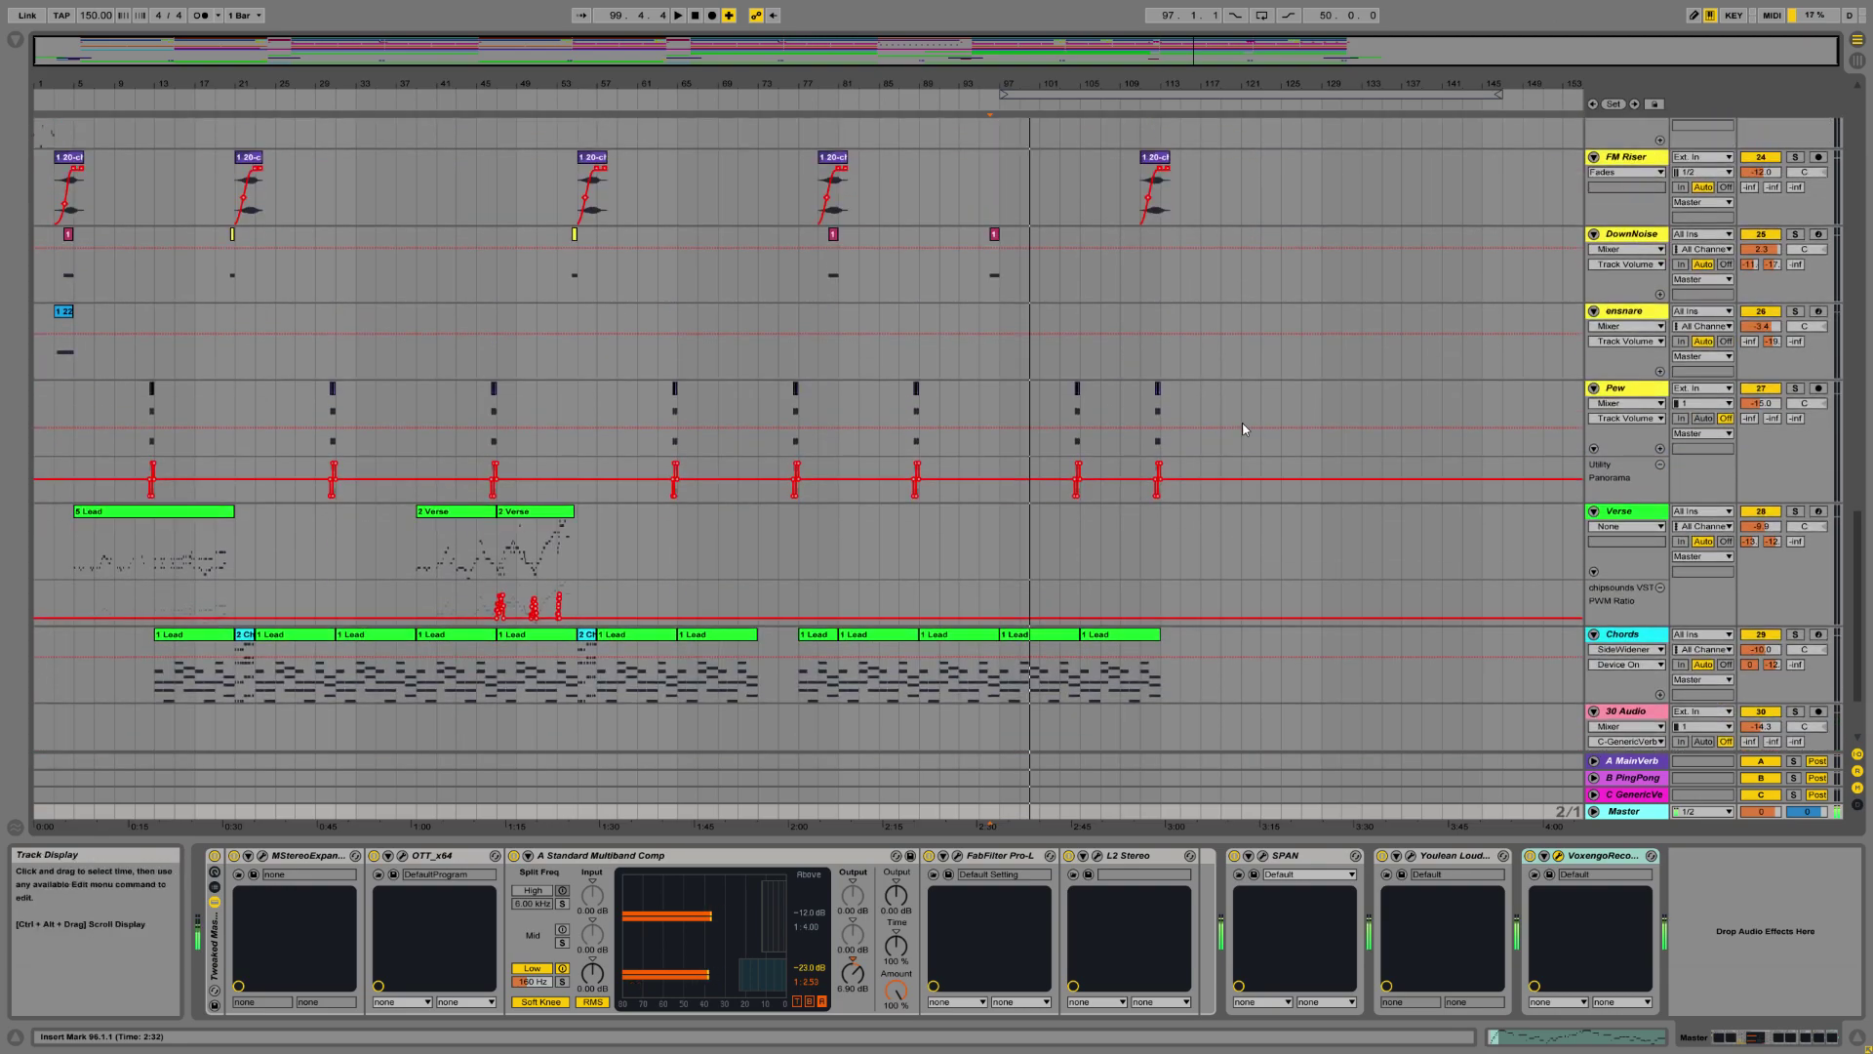
{"action": "scroll", "coordinate": [1226, 429], "scroll_direction": "up", "scroll_amount": 10}
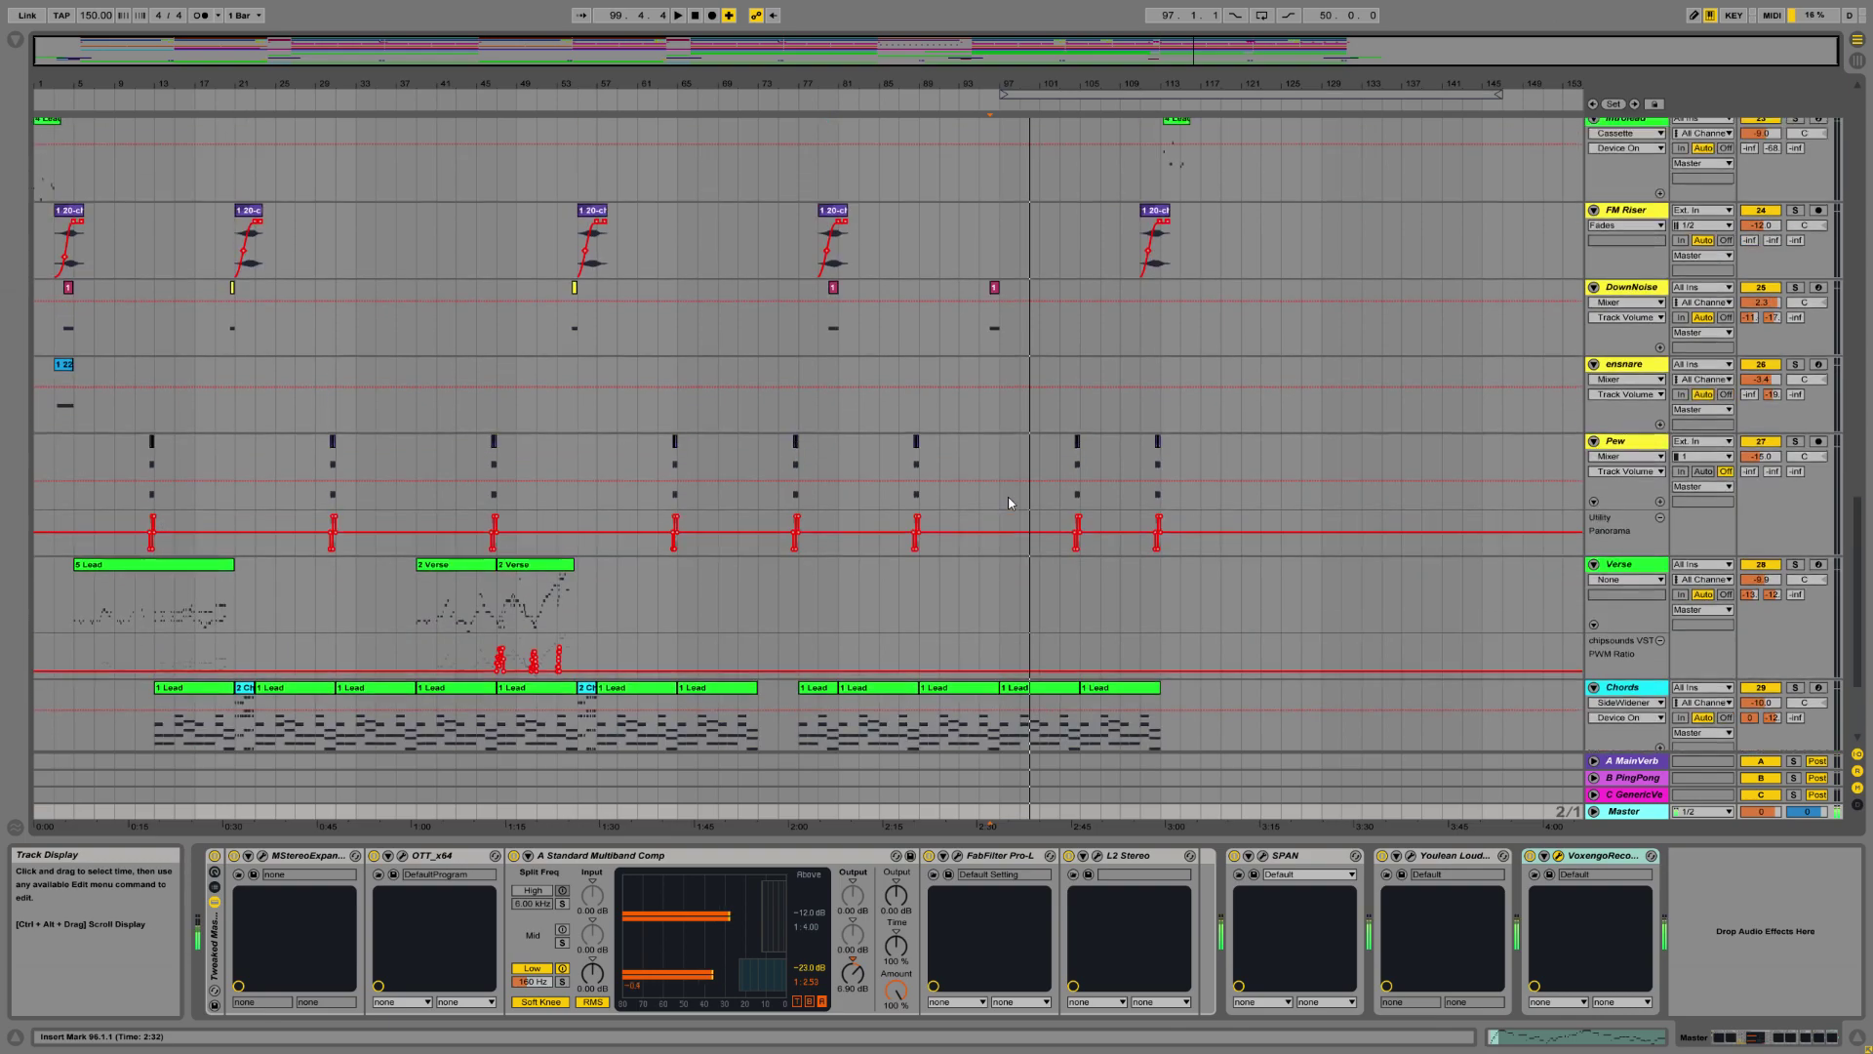
{"action": "scroll", "coordinate": [1015, 507], "scroll_direction": "up", "scroll_amount": 8}
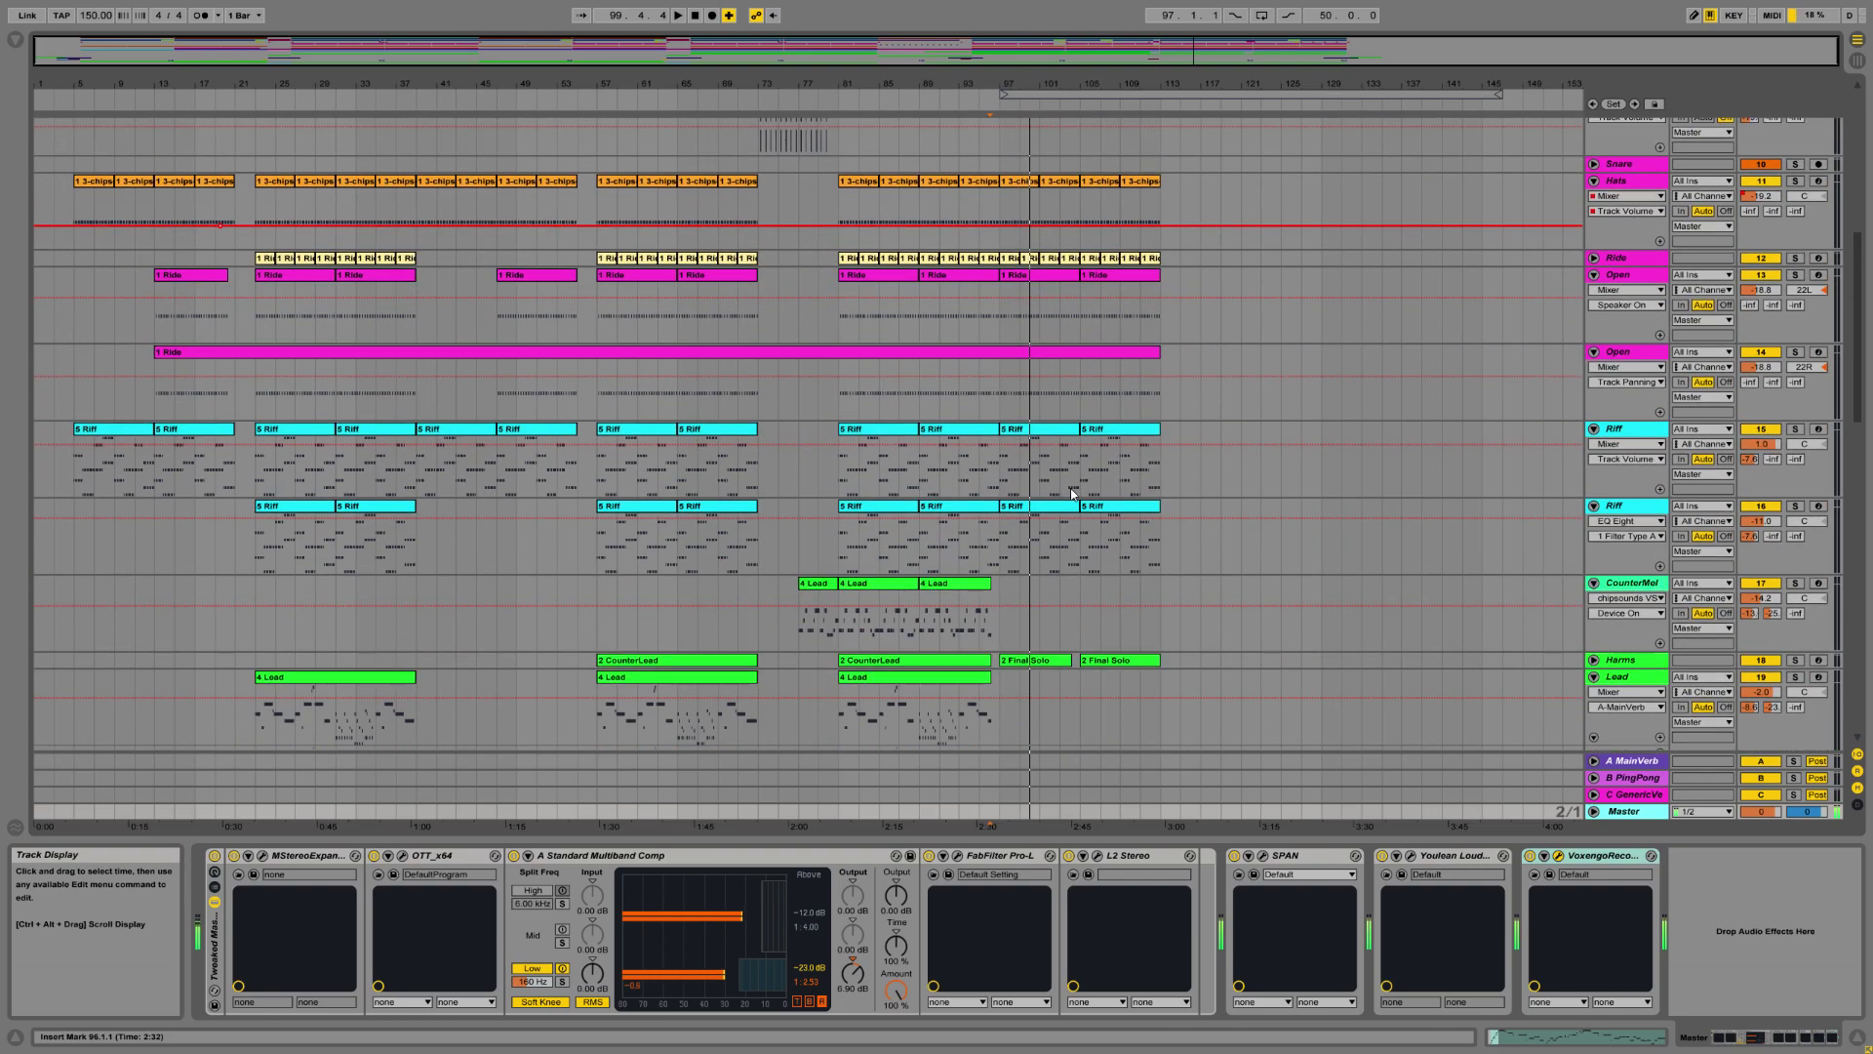
{"action": "scroll", "coordinate": [1118, 478], "scroll_direction": "up", "scroll_amount": 8}
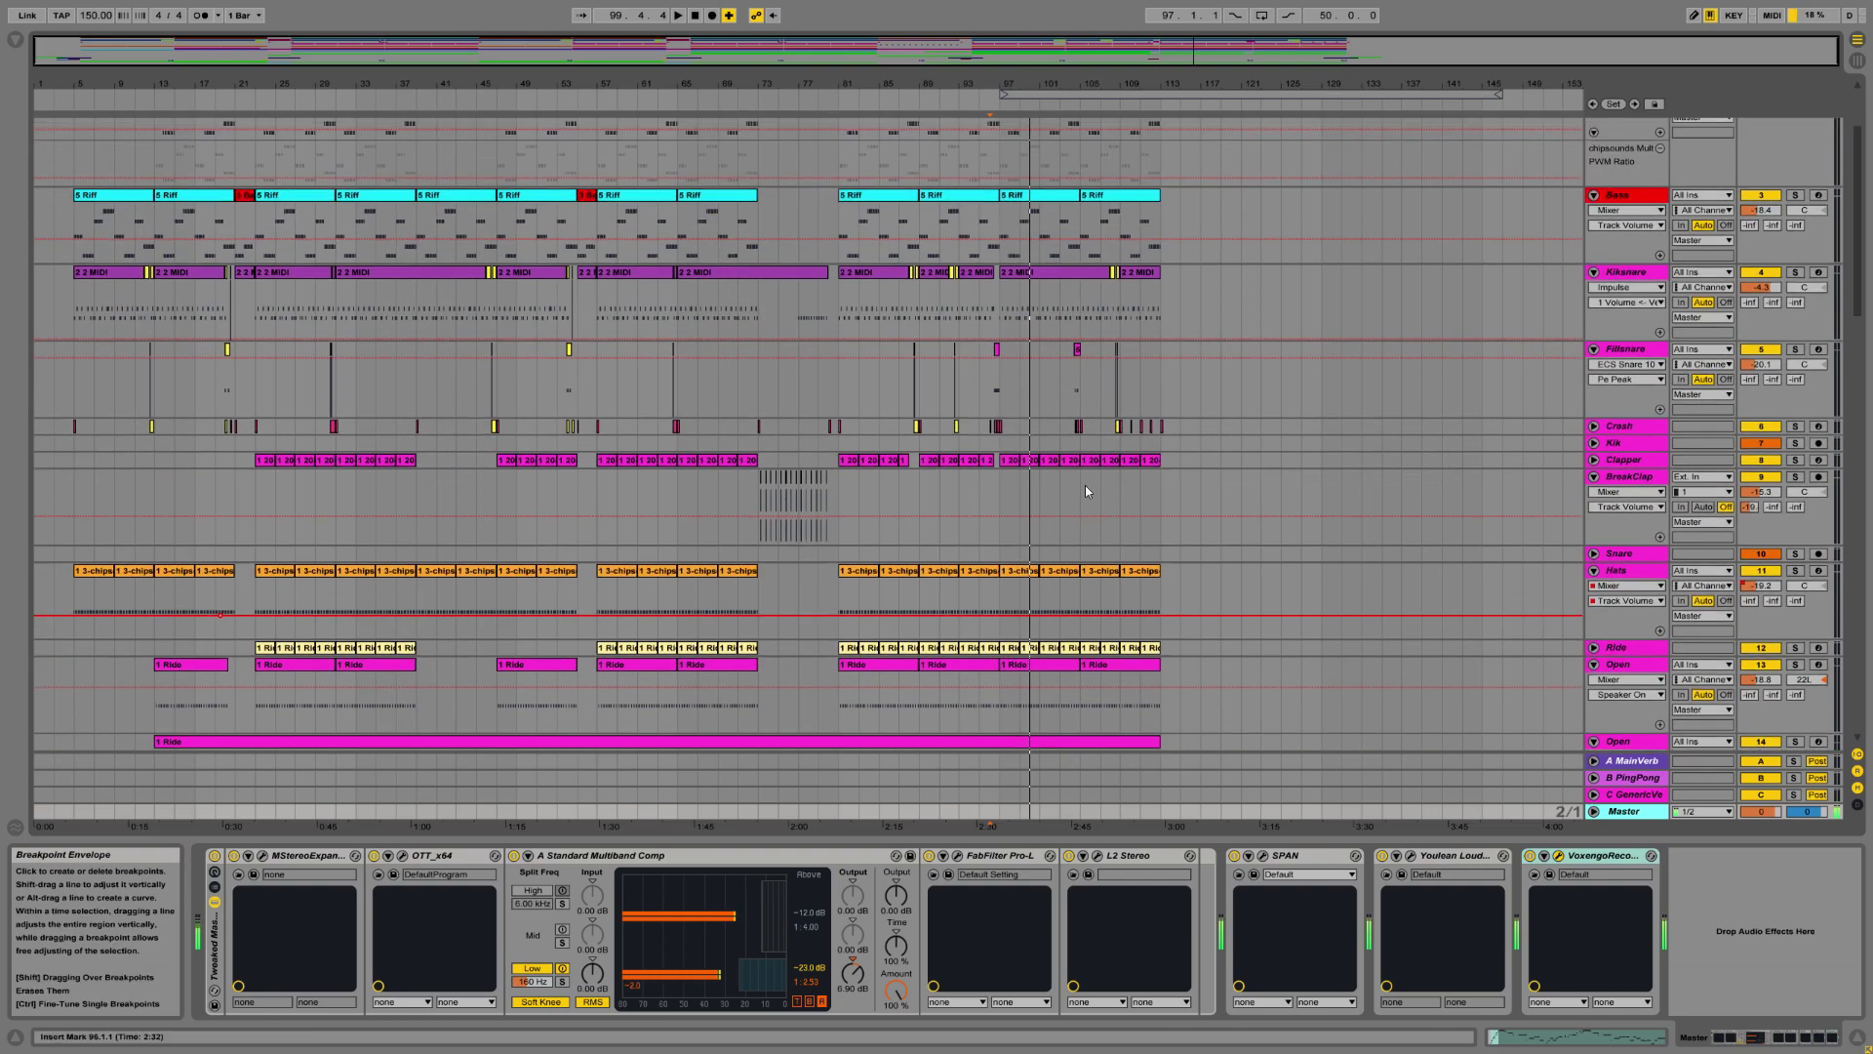
{"action": "scroll", "coordinate": [1094, 473], "scroll_direction": "up", "scroll_amount": 3}
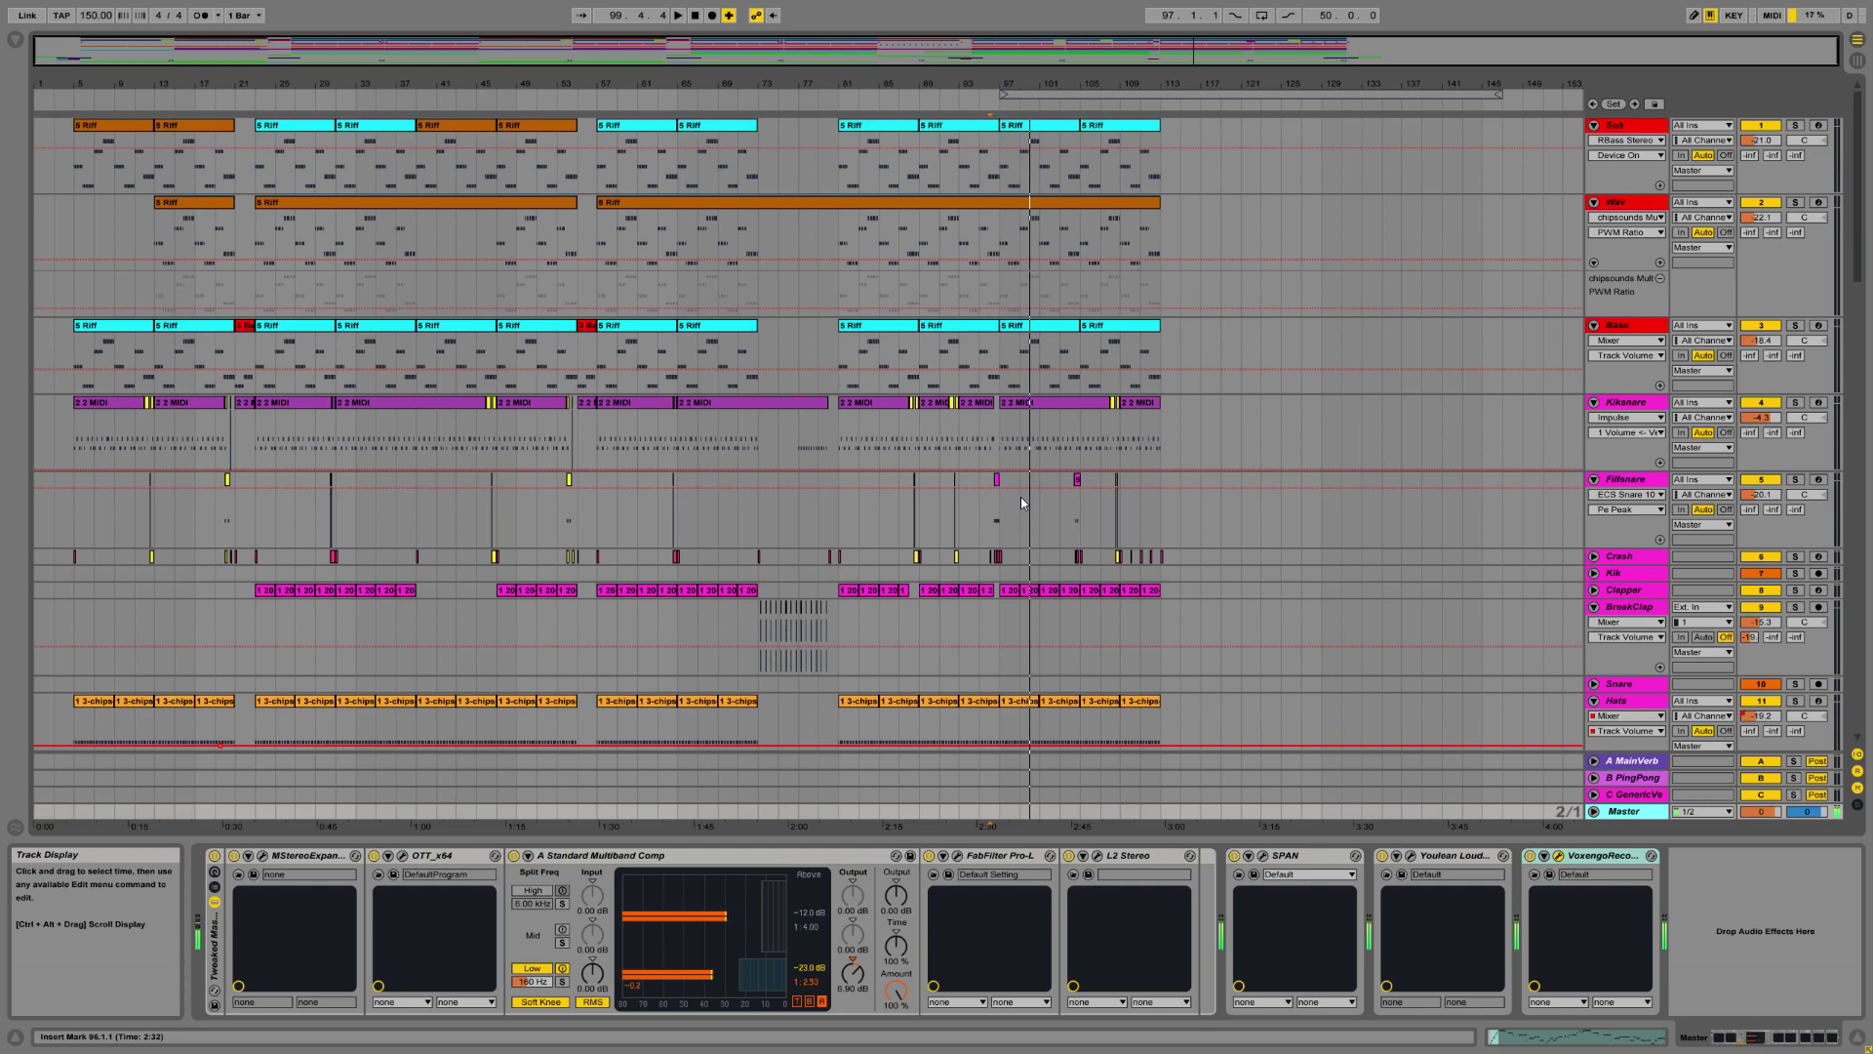
Look over all the tracks once more and place the insert mark at bar 81 on the Bass track.
{"action": "mouse_move", "coordinate": [758, 82]}
{"action": "left_mouse_down"}
{"action": "mouse_move", "coordinate": [757, 113]}
{"action": "mouse_move", "coordinate": [757, 82]}
{"action": "left_mouse_up"}
{"action": "scroll", "coordinate": [670, 441], "scroll_direction": "down", "scroll_amount": 5}
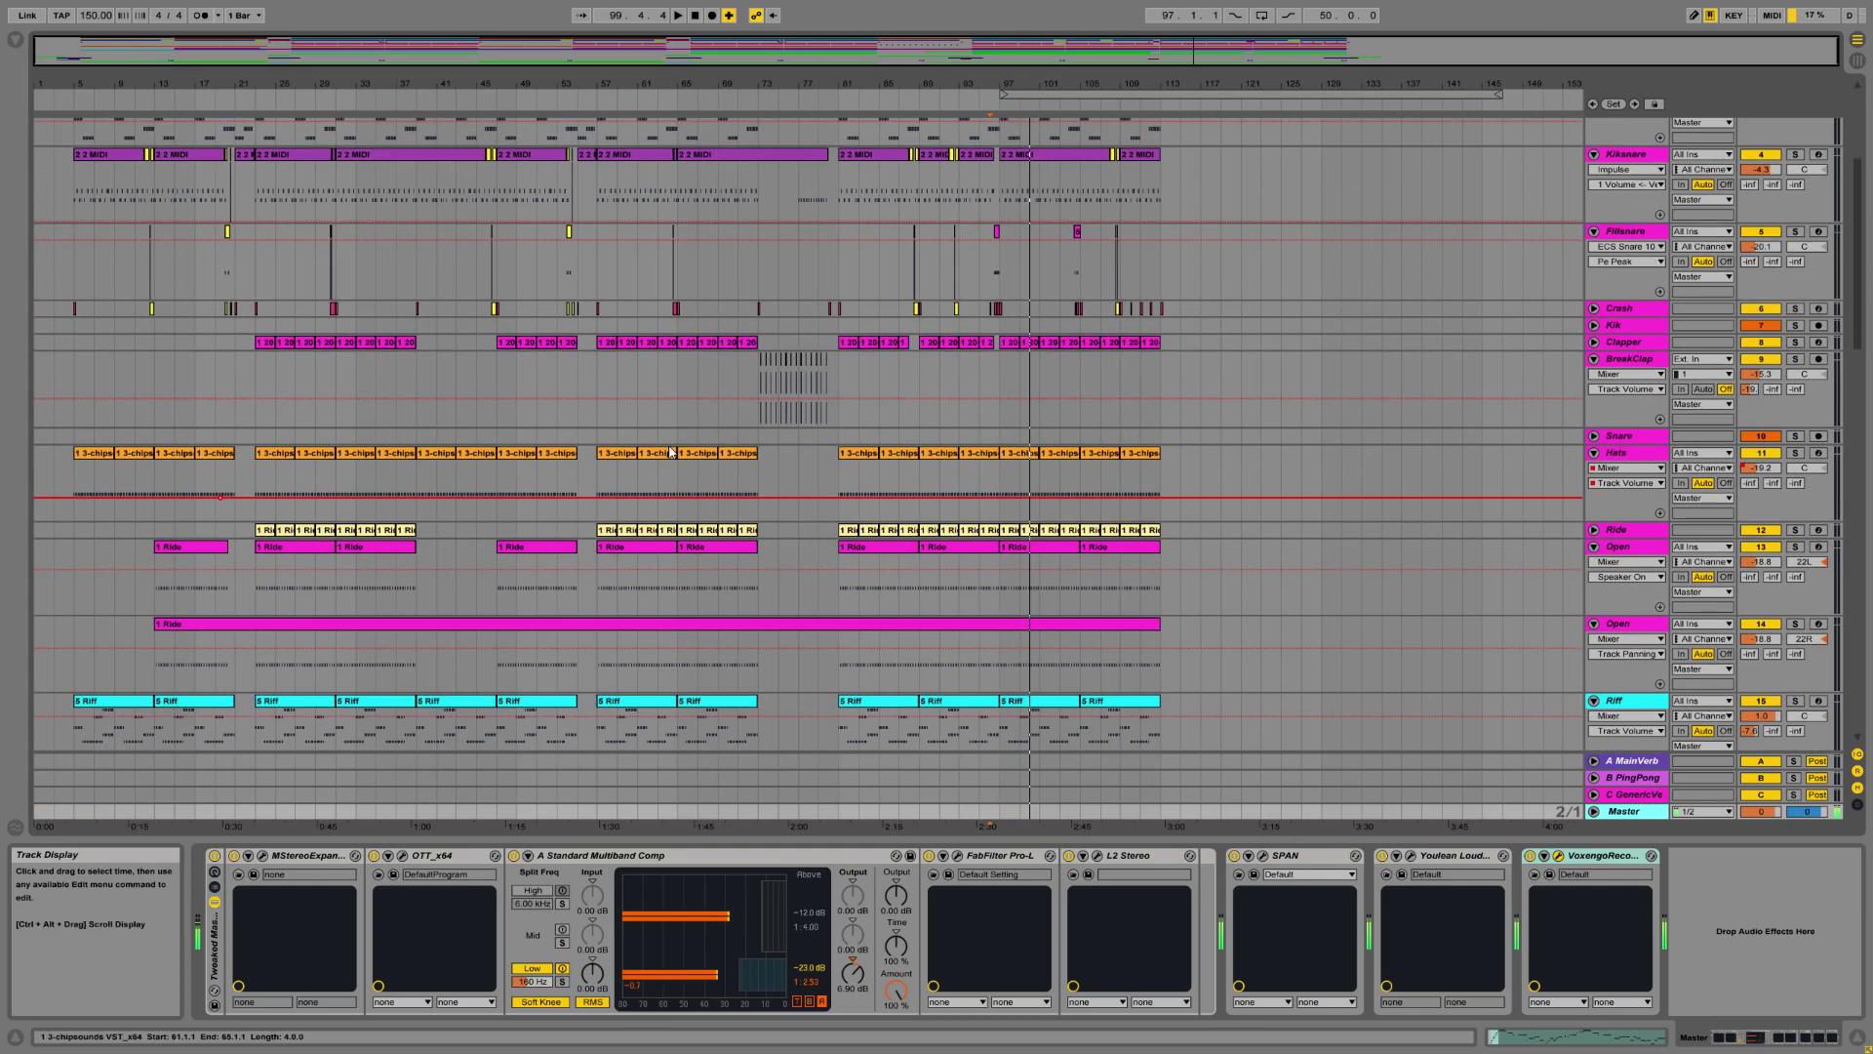
{"action": "scroll", "coordinate": [670, 441], "scroll_direction": "down", "scroll_amount": 8}
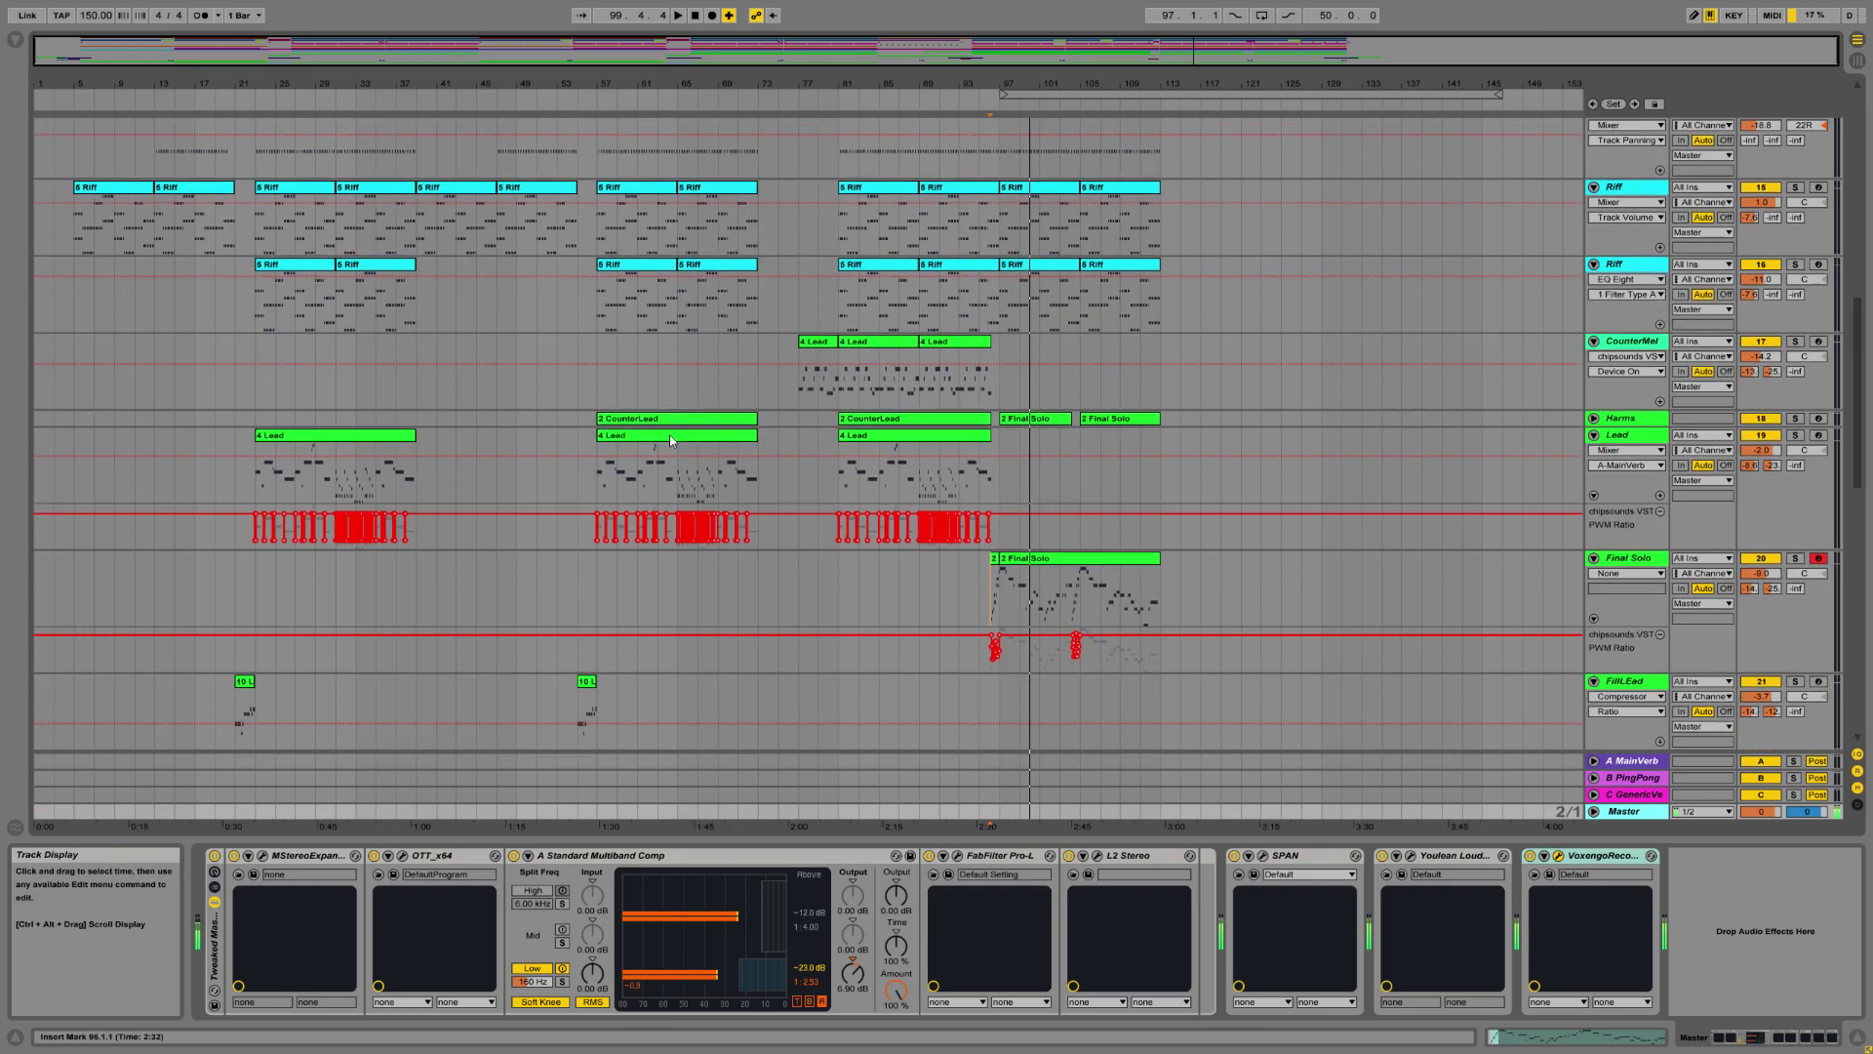
{"action": "scroll", "coordinate": [669, 435], "scroll_direction": "down", "scroll_amount": 8}
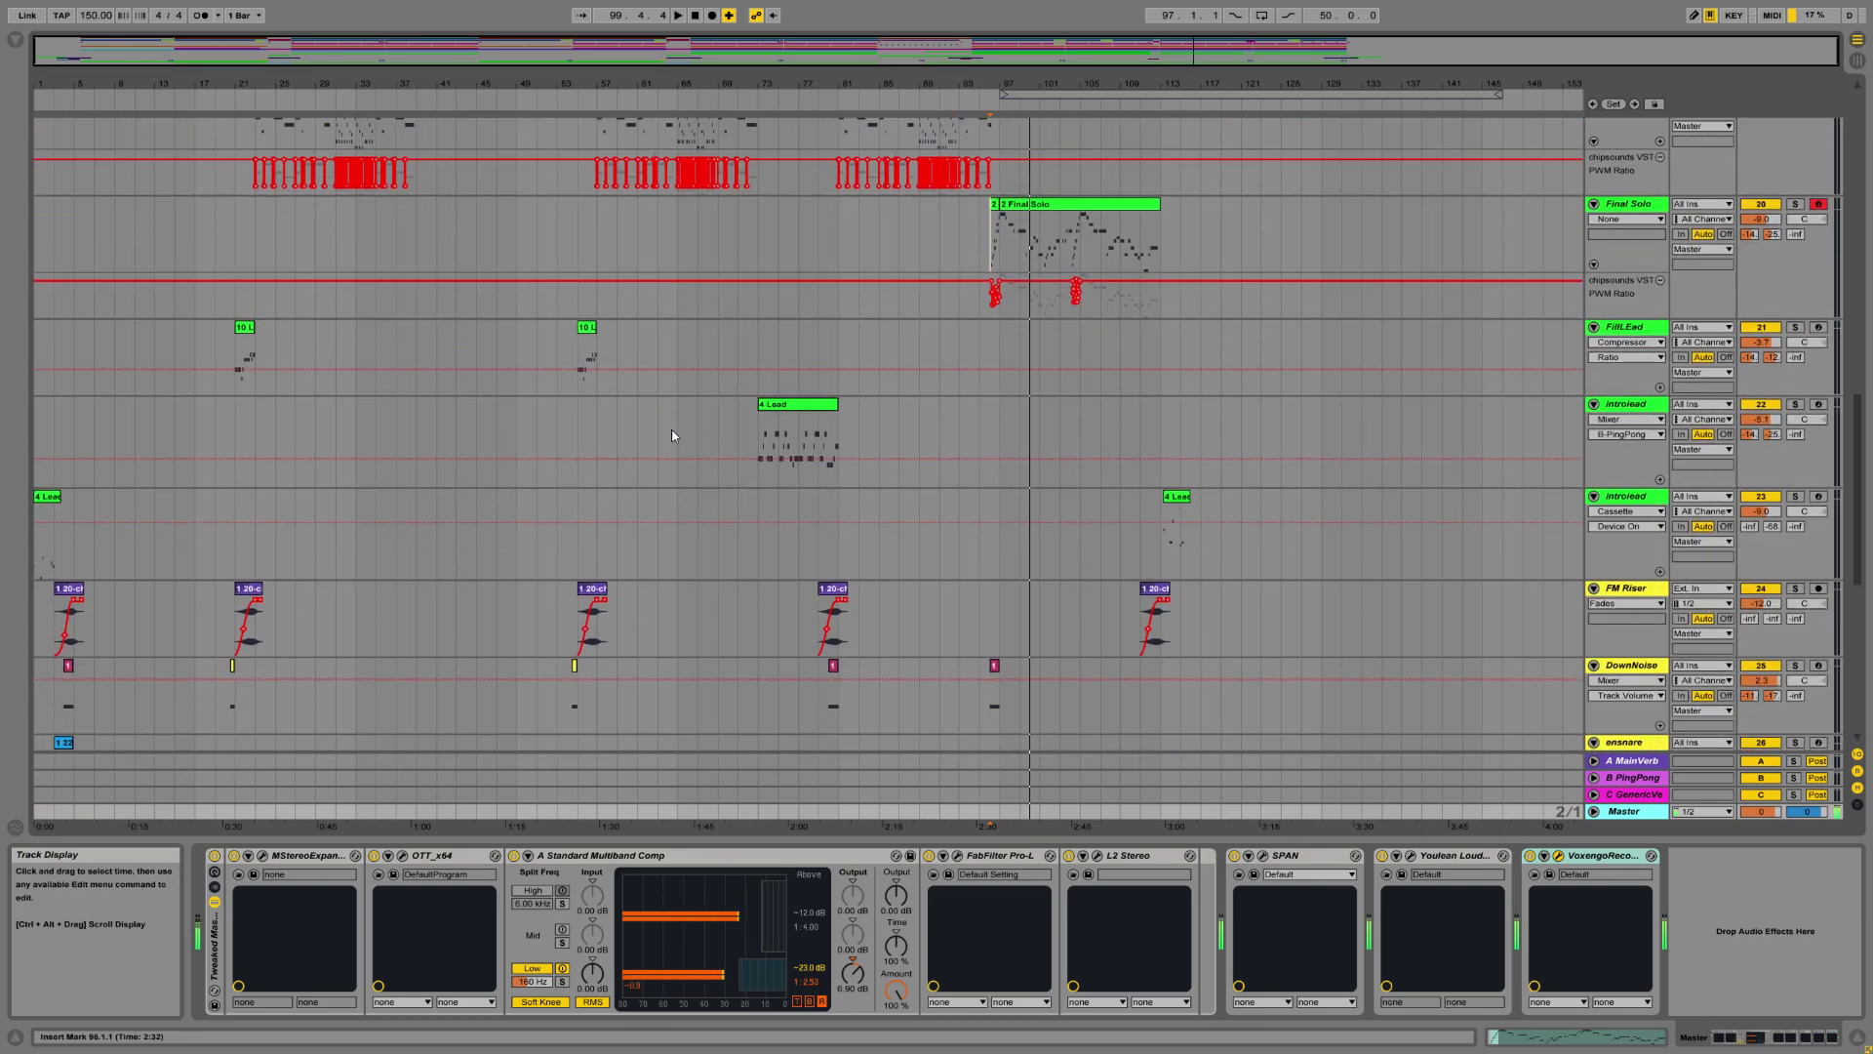
{"action": "scroll", "coordinate": [671, 435], "scroll_direction": "down", "scroll_amount": 8}
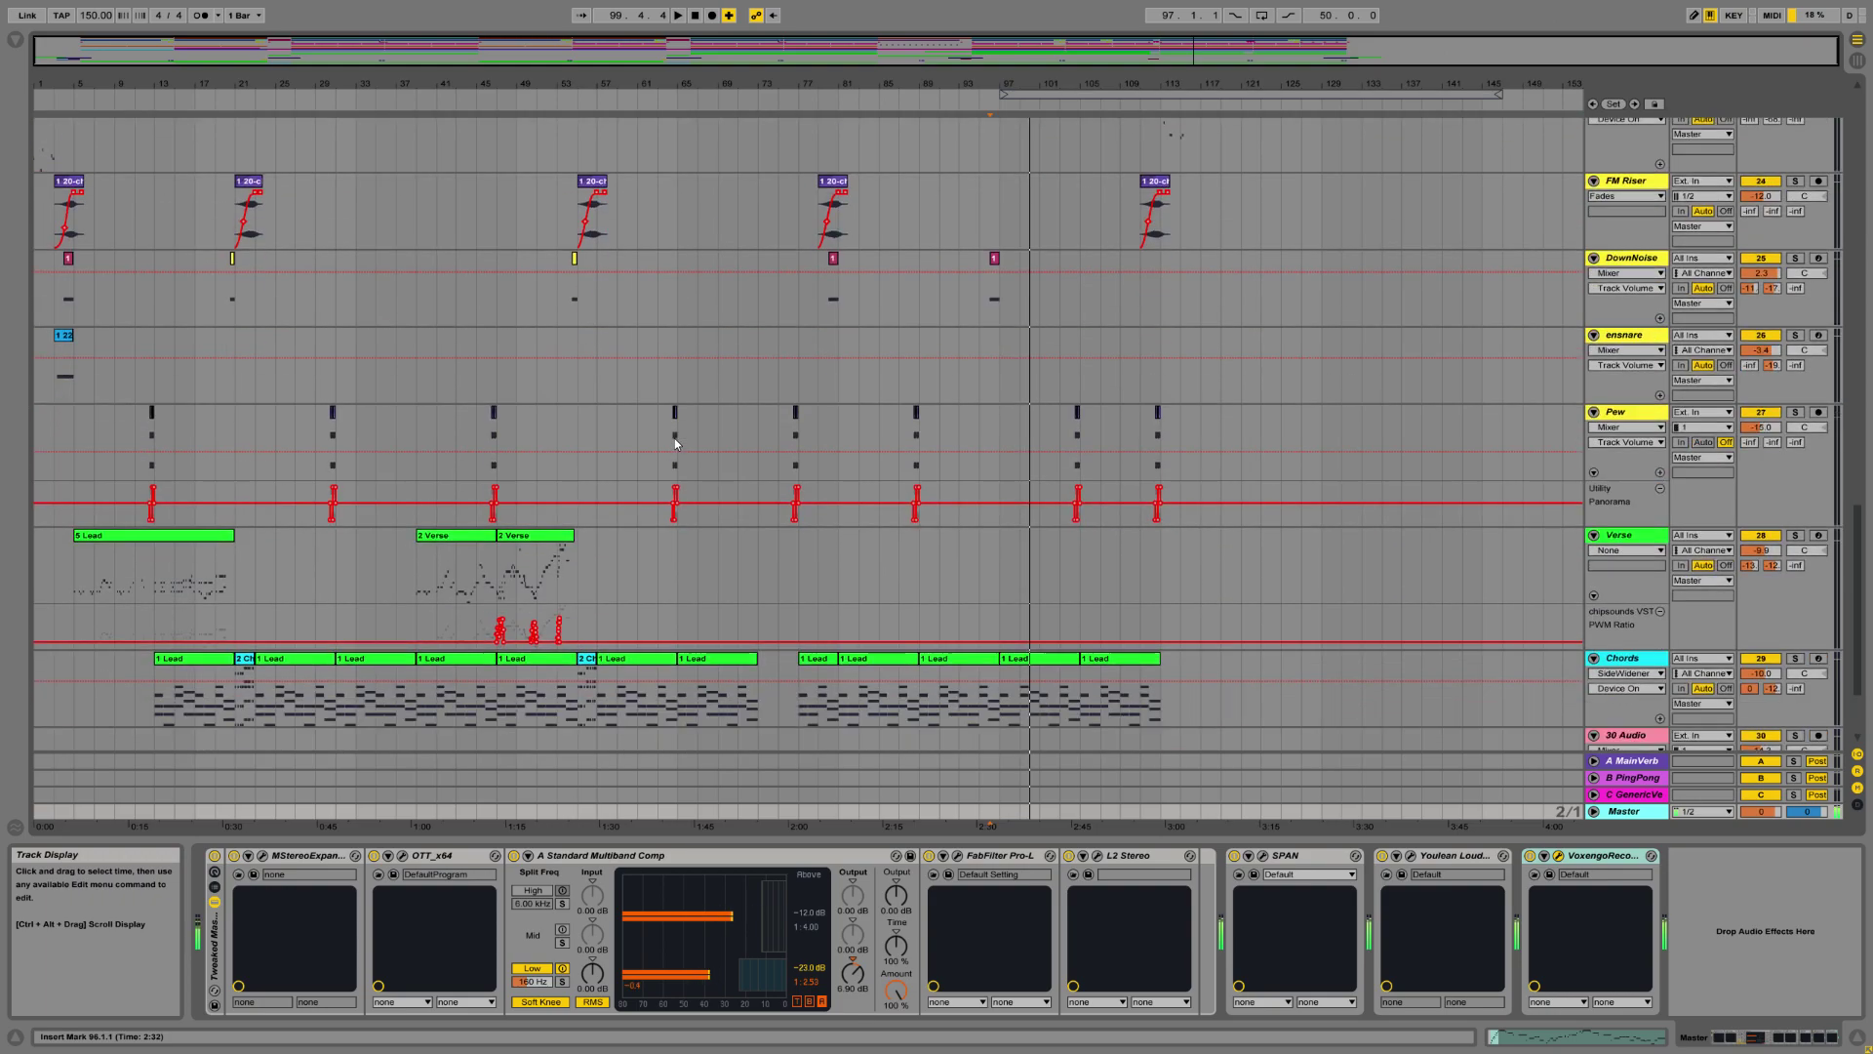
{"action": "scroll", "coordinate": [669, 474], "scroll_direction": "down", "scroll_amount": 2}
{"action": "scroll", "coordinate": [675, 467], "scroll_direction": "up", "scroll_amount": 12}
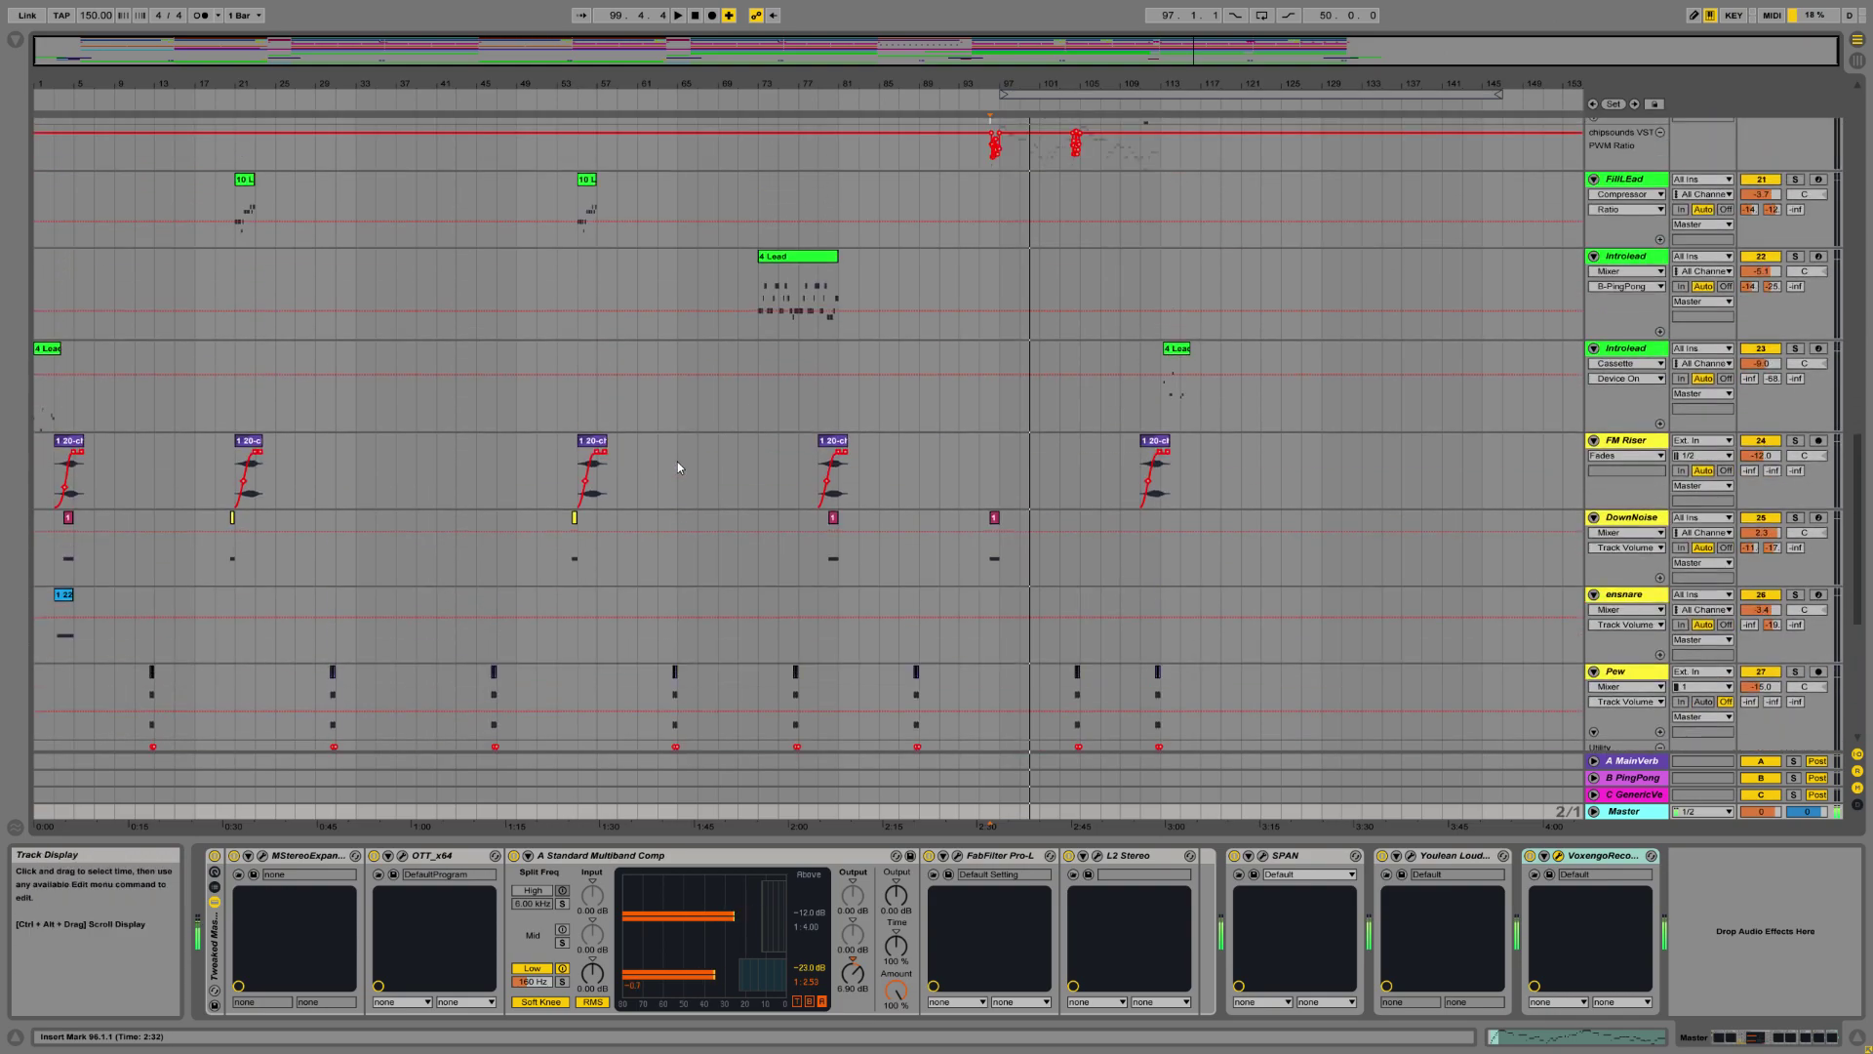
{"action": "scroll", "coordinate": [682, 449], "scroll_direction": "up", "scroll_amount": 18}
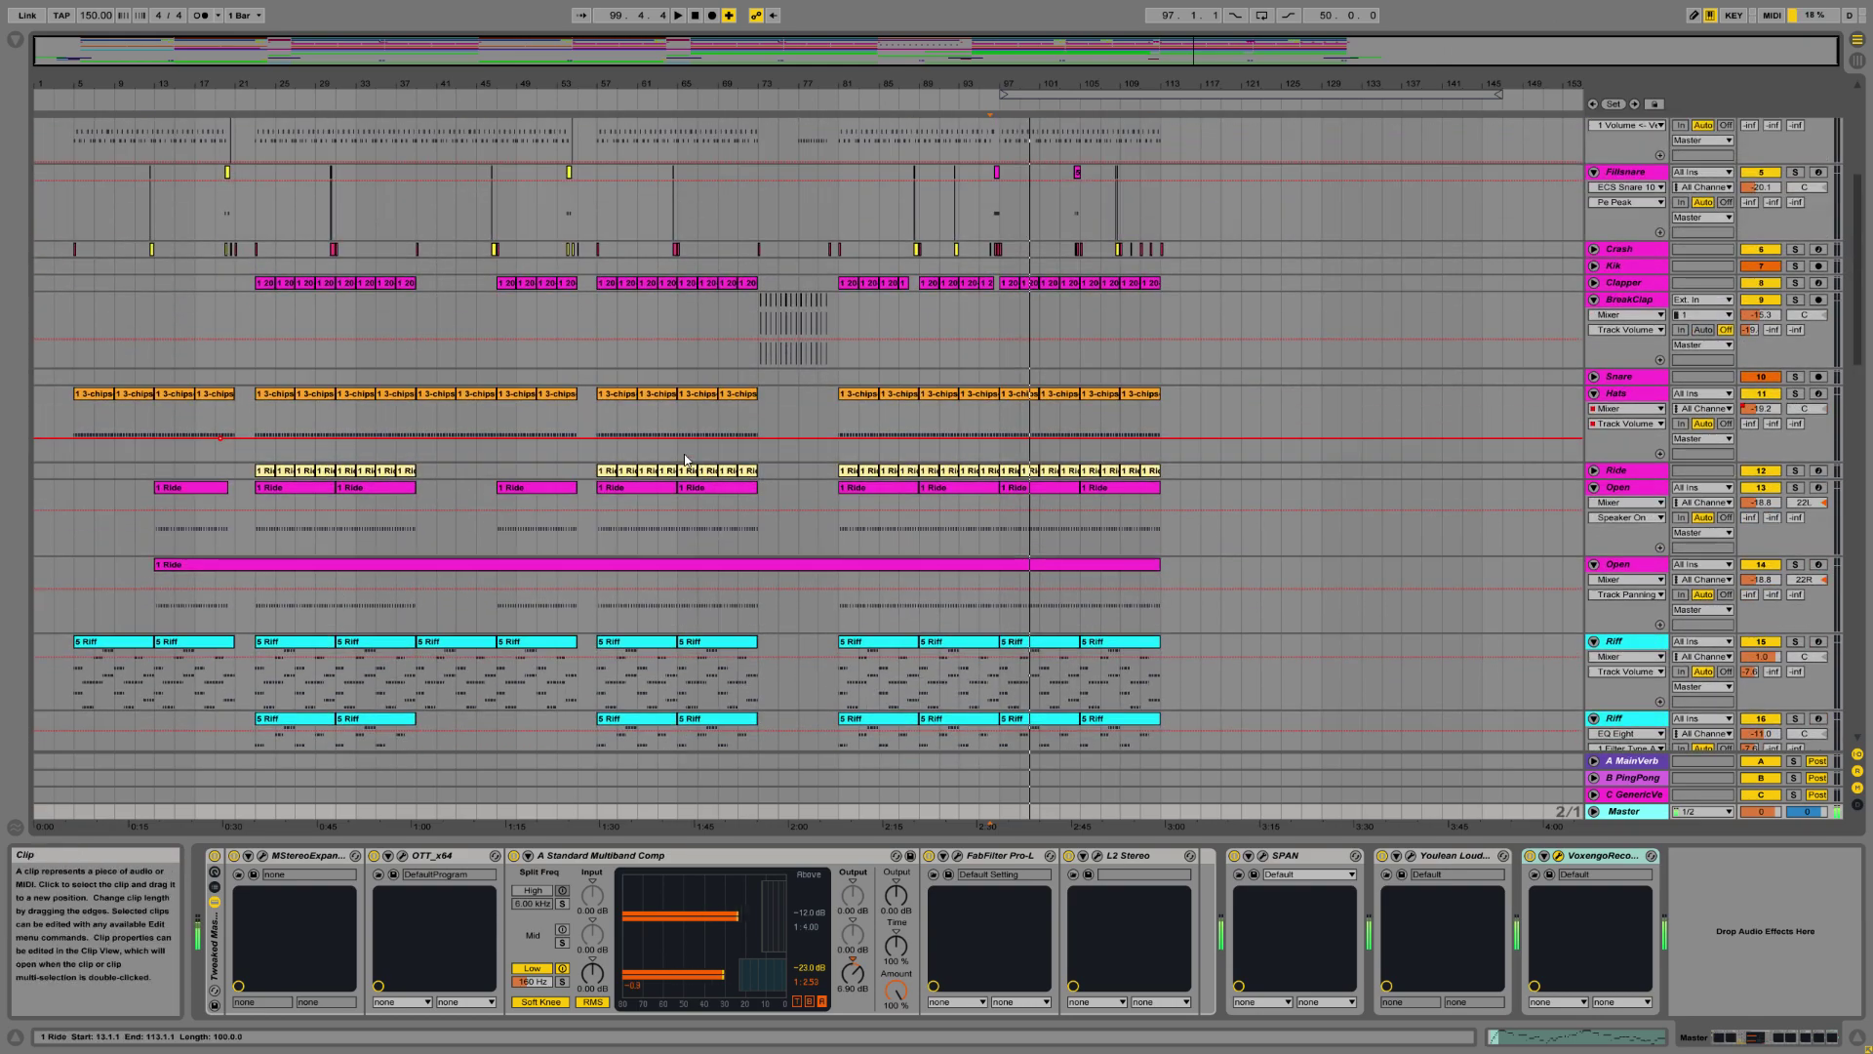
{"action": "scroll", "coordinate": [683, 438], "scroll_direction": "up", "scroll_amount": 2}
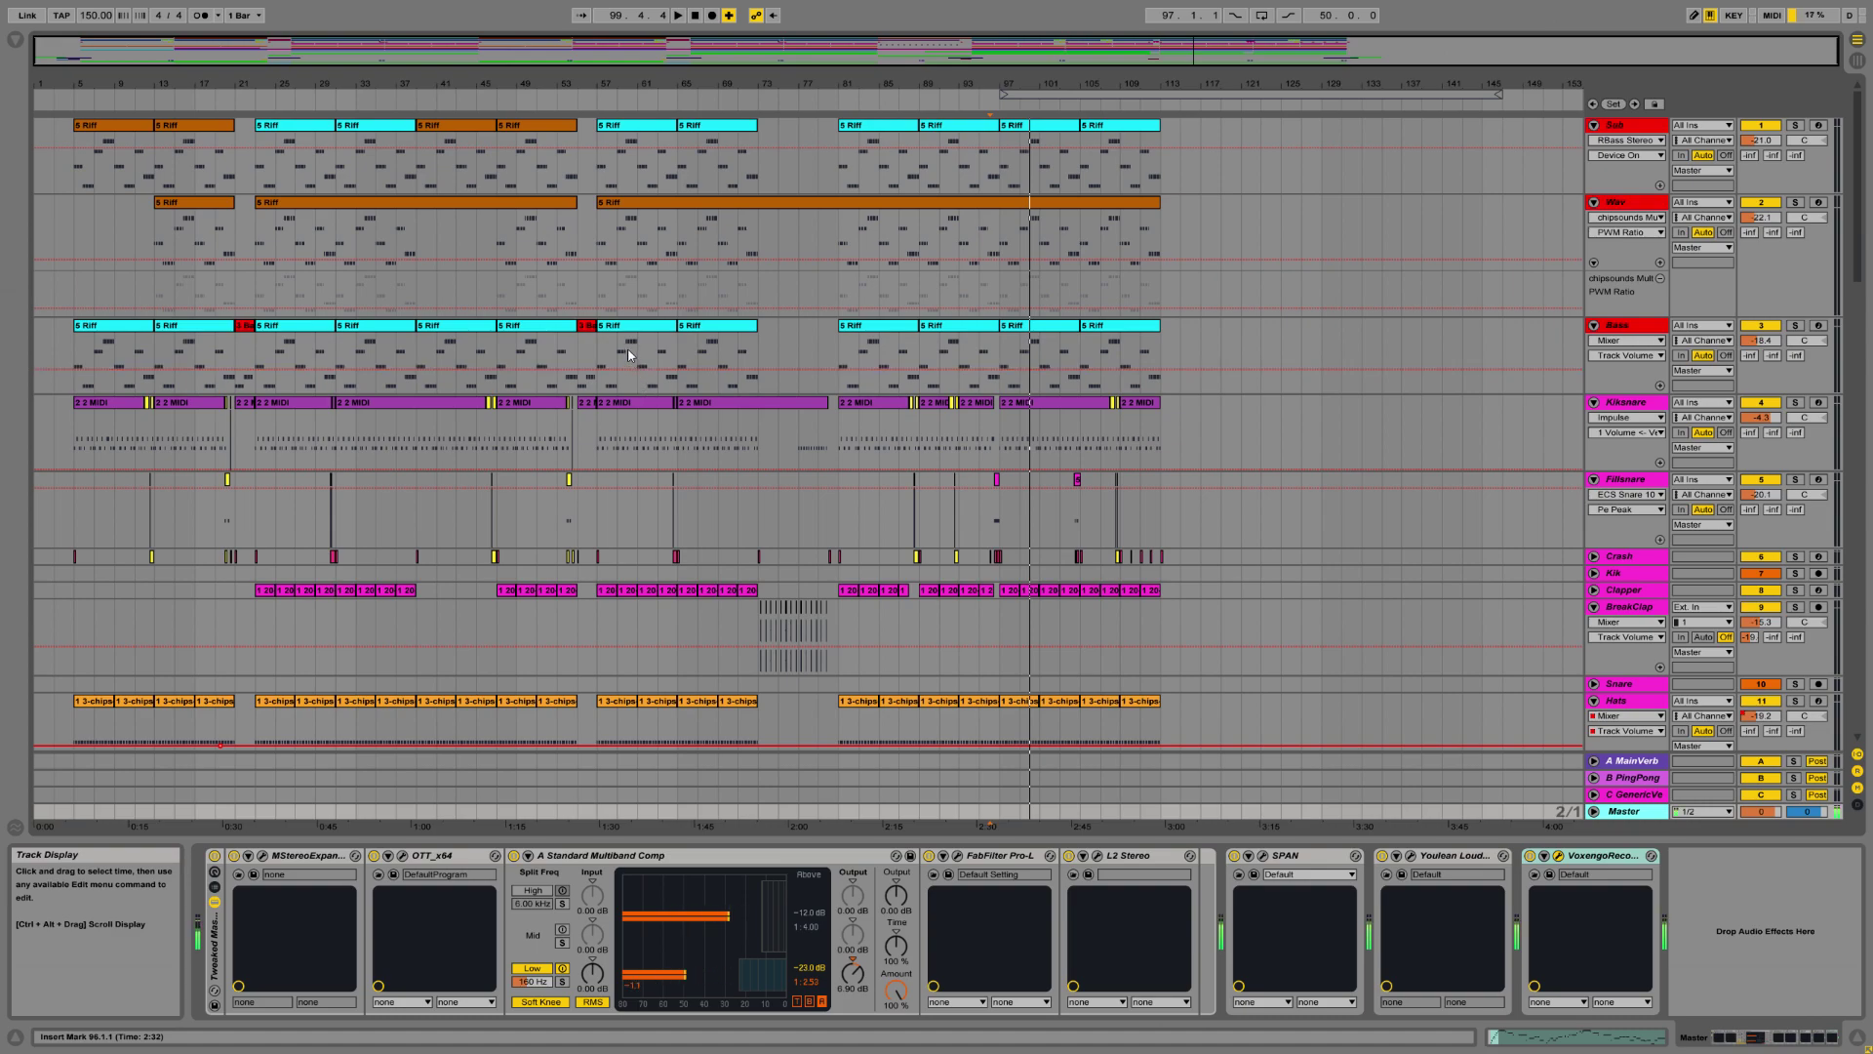
{"action": "left_click", "coordinate": [846, 351]}
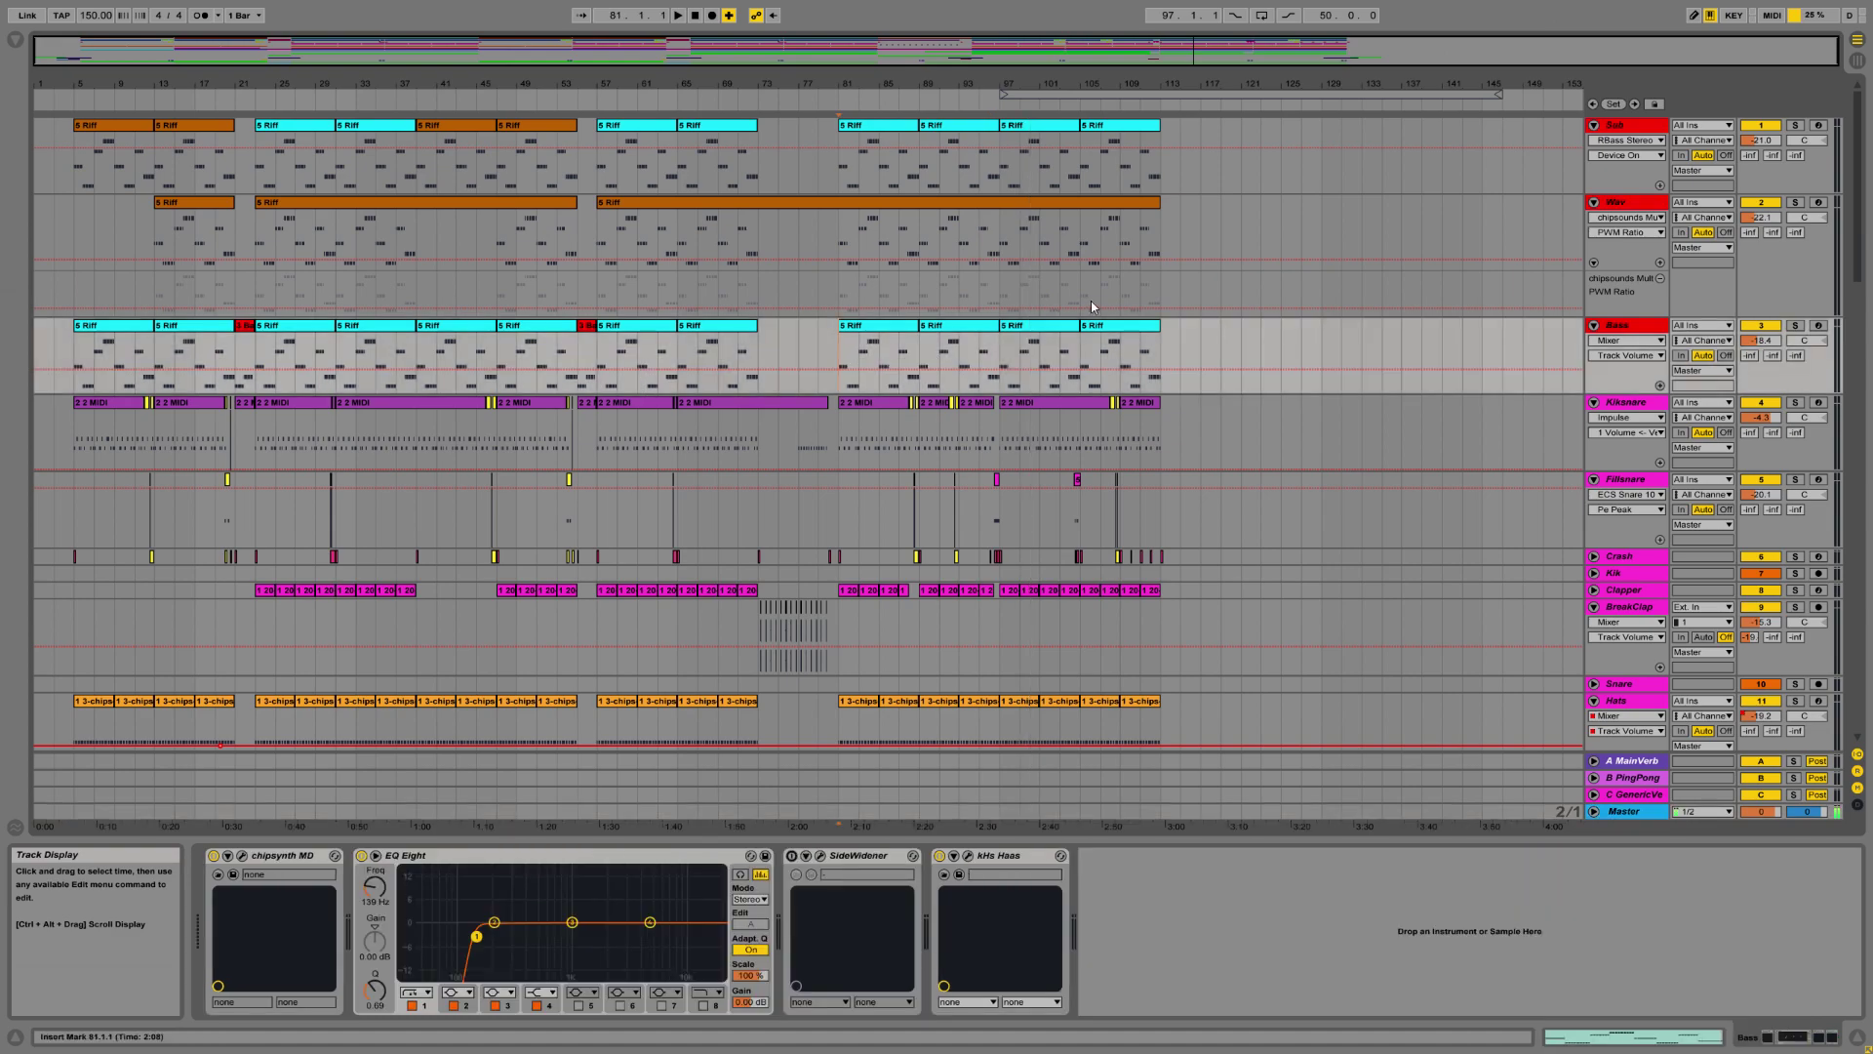